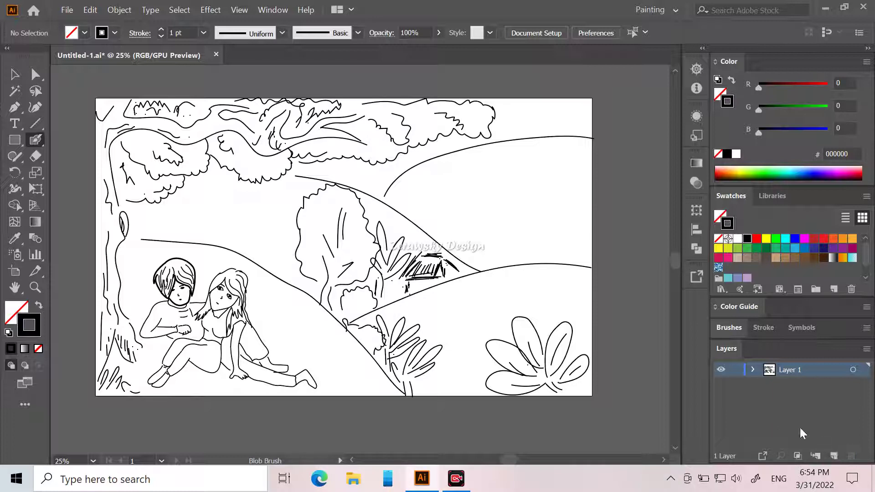
# Duplicate Layer 1, then lock the copy and rename it "line art".
pyautogui.moveTo(793, 371); pyautogui.dragTo(834, 459)
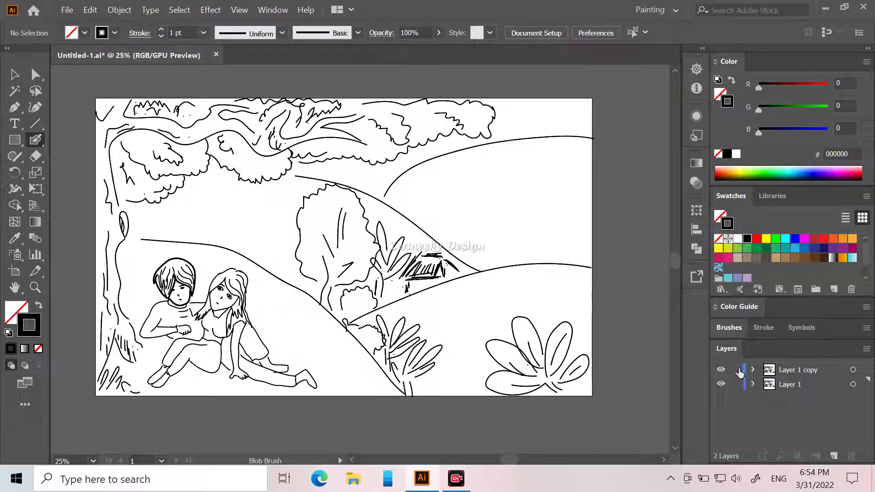
pyautogui.doubleClick(795, 370)
pyautogui.write('line ar')
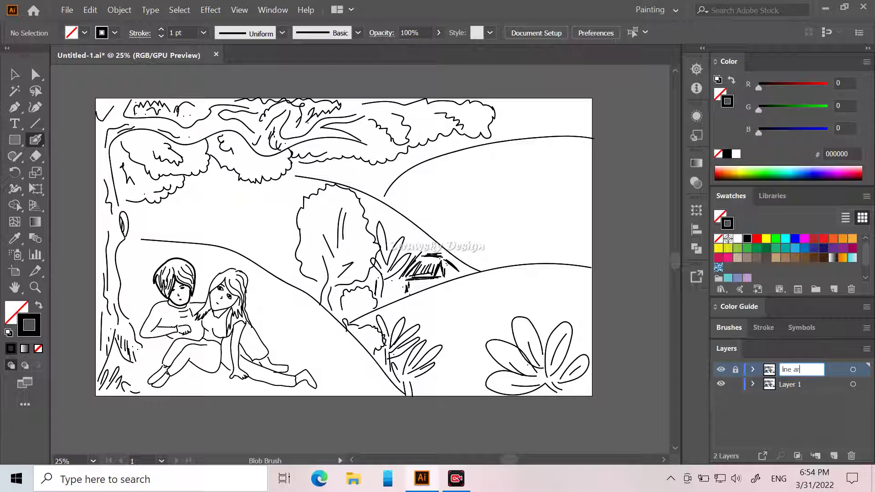
pyautogui.write('t')
pyautogui.click(806, 412)
# Make Layer 1 active and sample the darkest green, 38B000, from the color palette image with the Eyedropper.
pyautogui.click(787, 387)
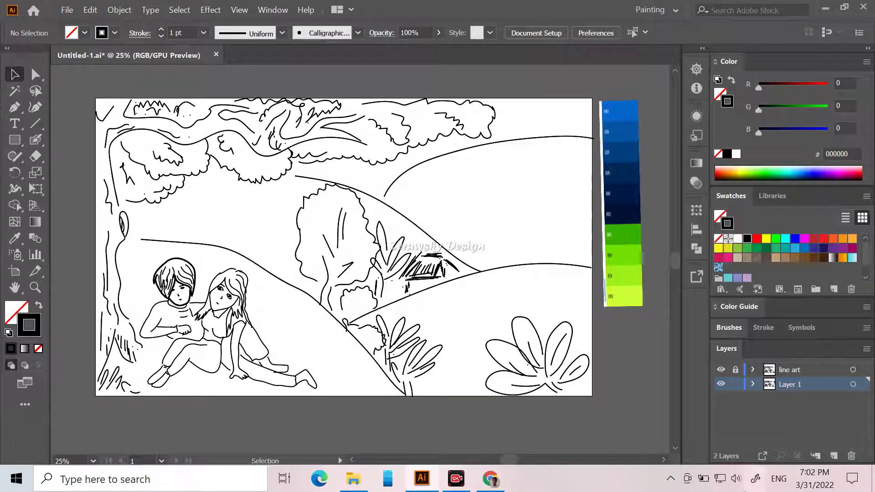
pyautogui.click(15, 238)
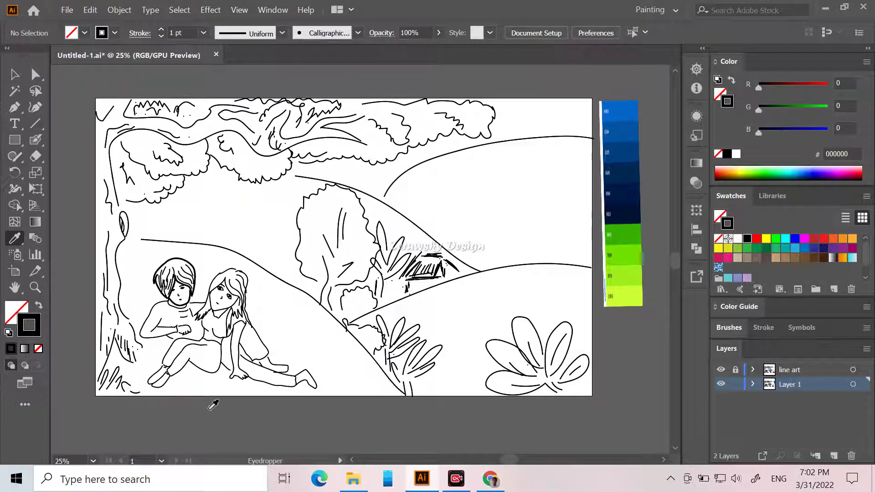
pyautogui.click(622, 235)
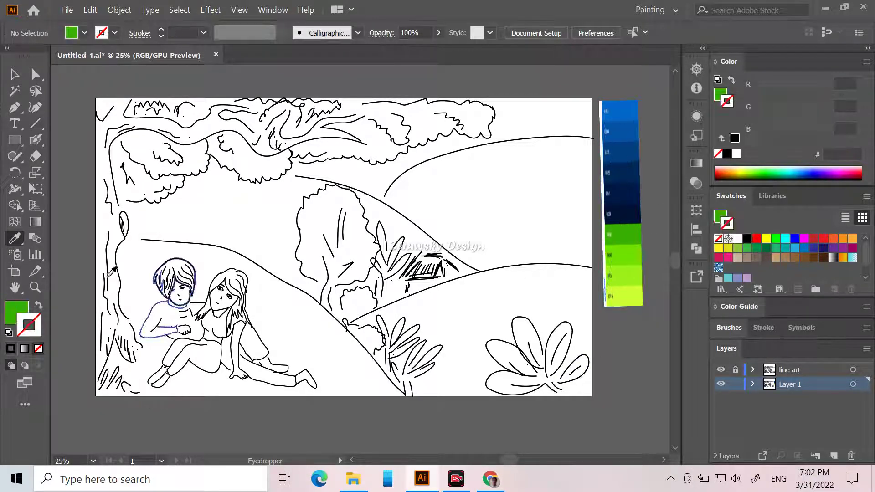
# Paint a short green Blob Brush stroke at the lower edge of the foliage clump beside the tree trunk.
pyautogui.click(36, 141)
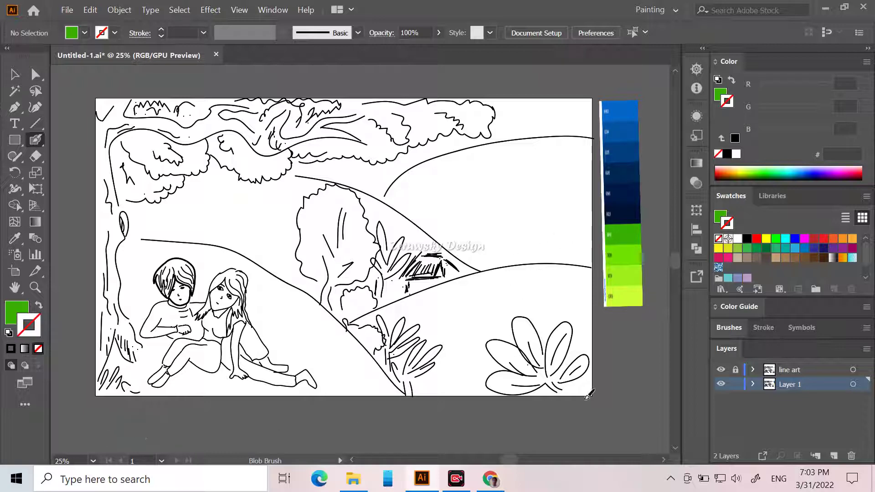
pyautogui.scroll(2, 583, 398)
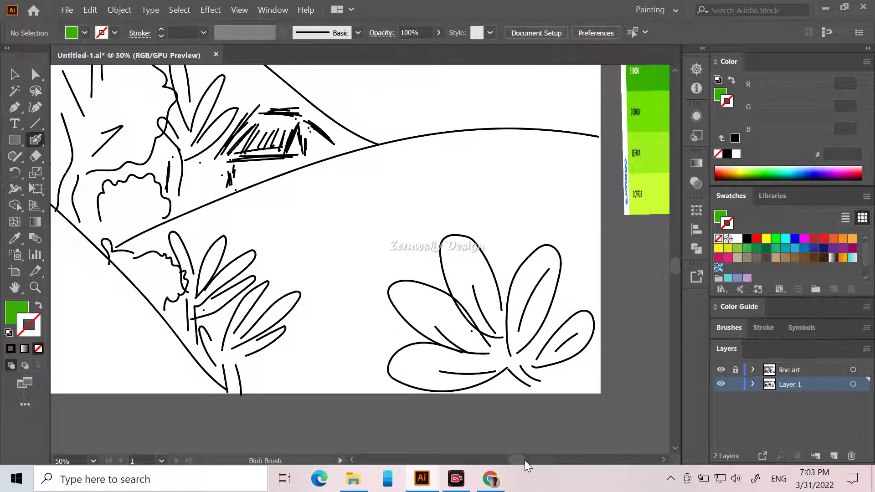
pyautogui.moveTo(524, 460); pyautogui.dragTo(503, 456)
pyautogui.scroll(5, 322, 272)
pyautogui.scroll(6, 321, 272)
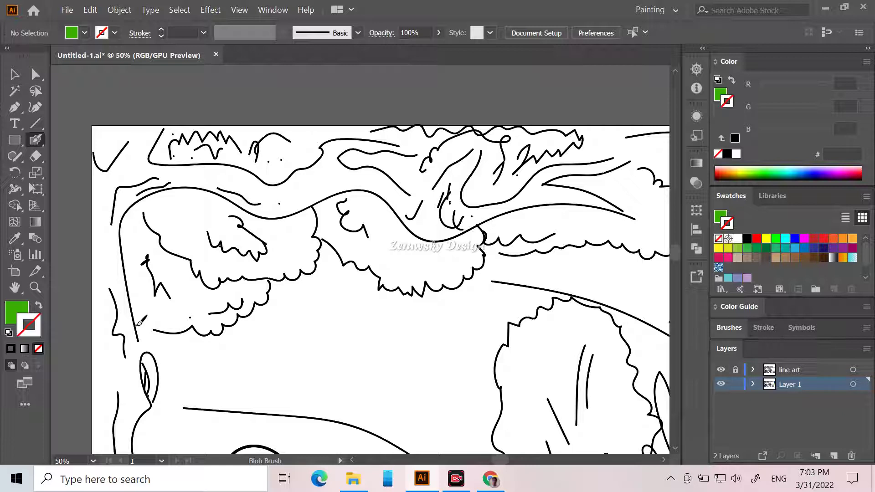
pyautogui.moveTo(139, 322); pyautogui.dragTo(166, 325)
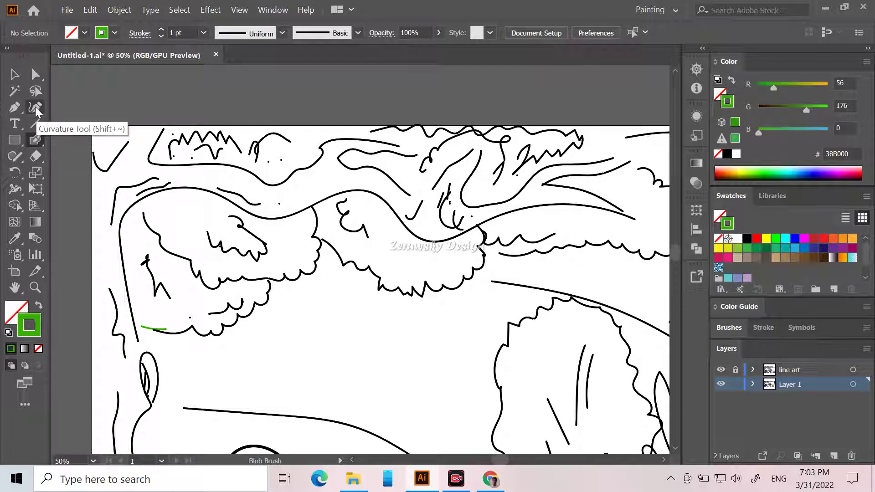
# With the Pencil tool's existing options, draw a closed outline over most of the foliage clump beside the trunk.
pyautogui.click(35, 140)
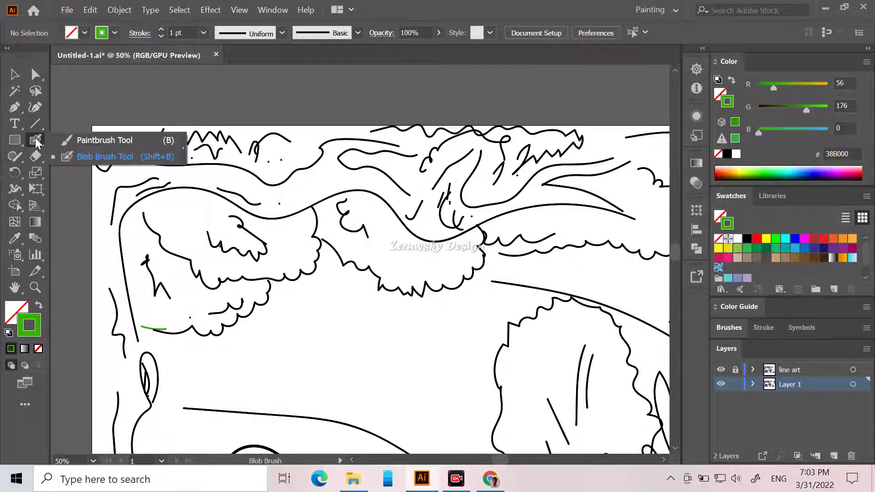
pyautogui.click(18, 159)
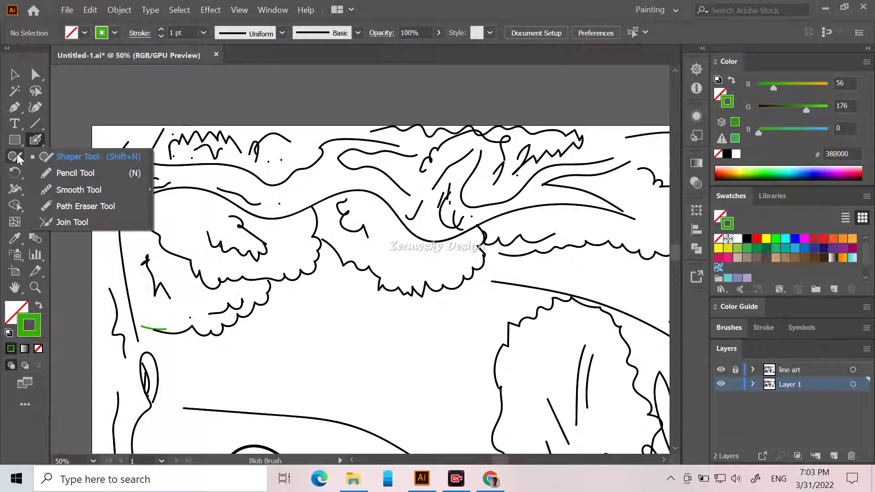
pyautogui.click(55, 173)
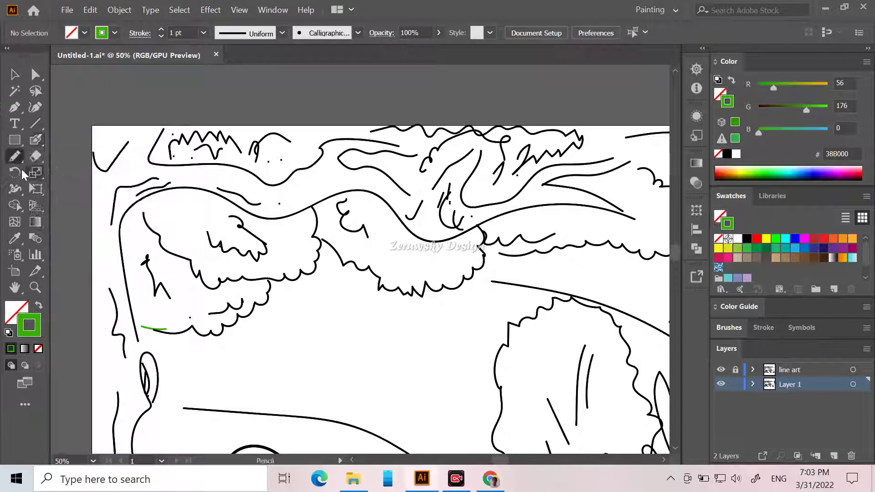
pyautogui.doubleClick(16, 157)
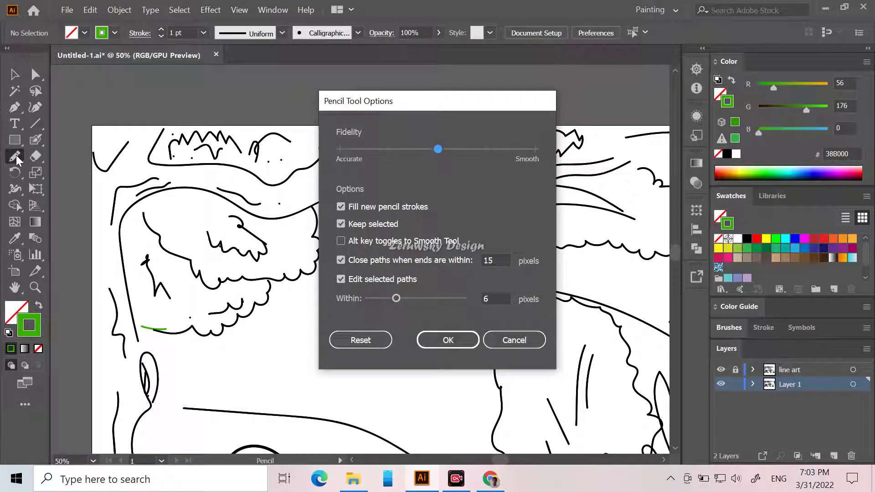
pyautogui.click(449, 340)
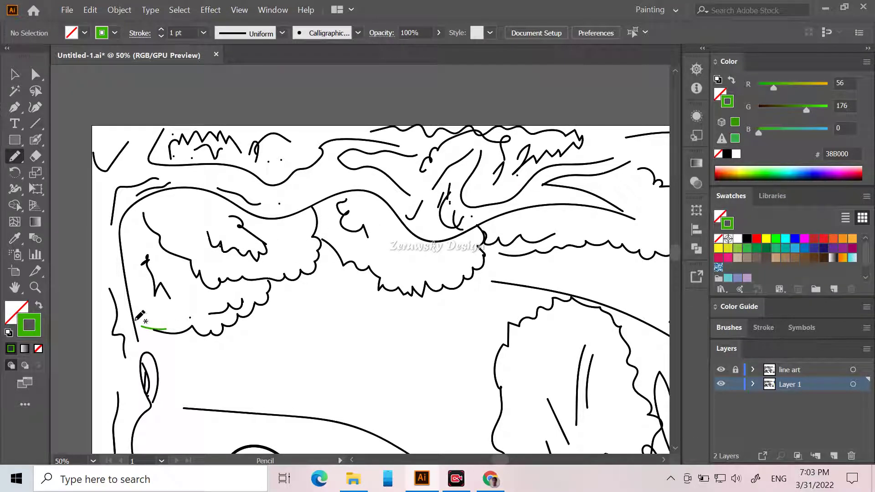
pyautogui.moveTo(136, 321)
pyautogui.mouseDown()
pyautogui.moveTo(220, 332)
pyautogui.moveTo(241, 295)
pyautogui.moveTo(289, 246)
pyautogui.moveTo(268, 227)
pyautogui.moveTo(186, 206)
pyautogui.moveTo(158, 222)
pyautogui.moveTo(137, 316)
pyautogui.mouseUp()
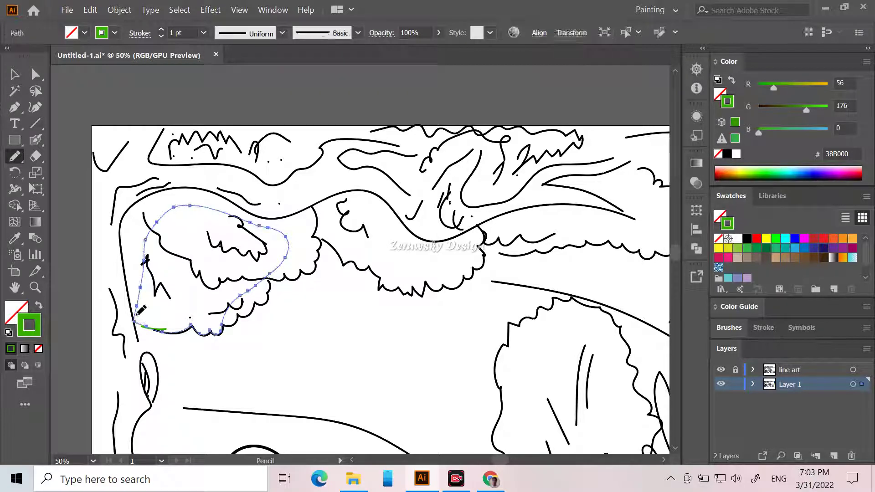
# Keep the Pencil options and swap the outlined foliage path's stroke and fill so it is solid green without a stroke.
pyautogui.doubleClick(18, 156)
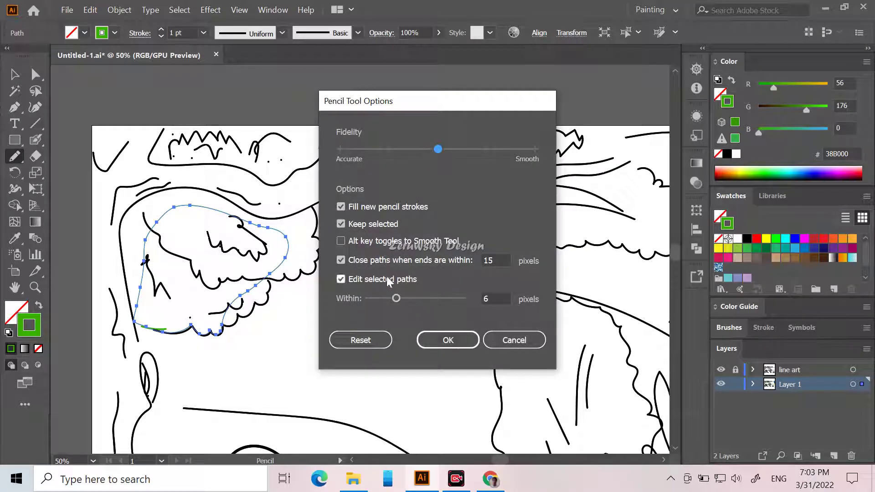
pyautogui.click(447, 339)
pyautogui.click(39, 305)
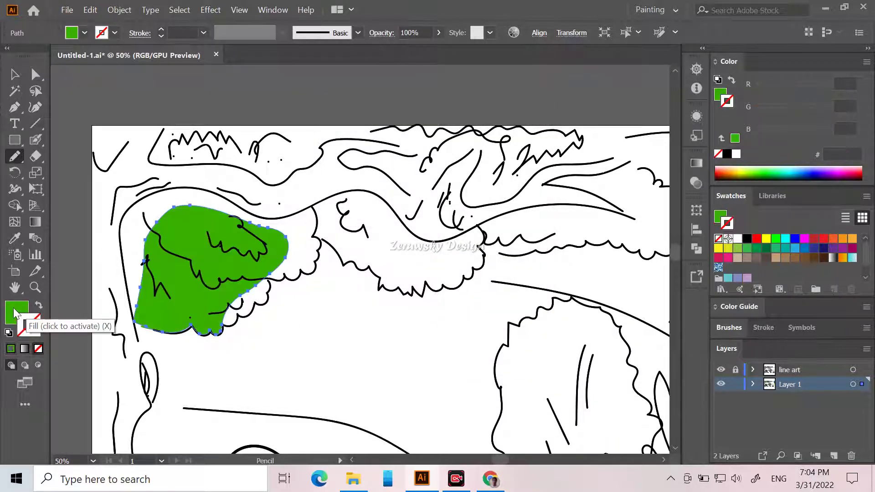
pyautogui.click(18, 315)
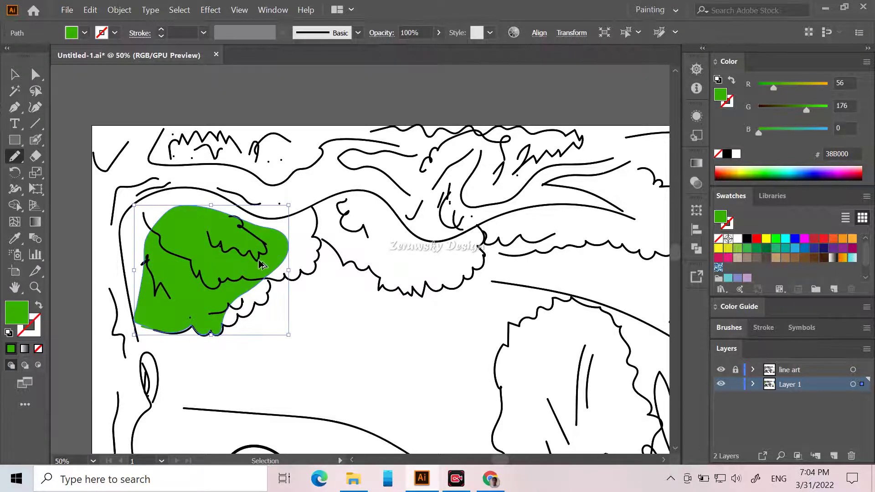
# Extend the green along the foliage clump's lower scalloped edge and patch the white gap inside it with the Pencil tool.
pyautogui.scroll(3, 264, 258)
pyautogui.scroll(-3, 337, 274)
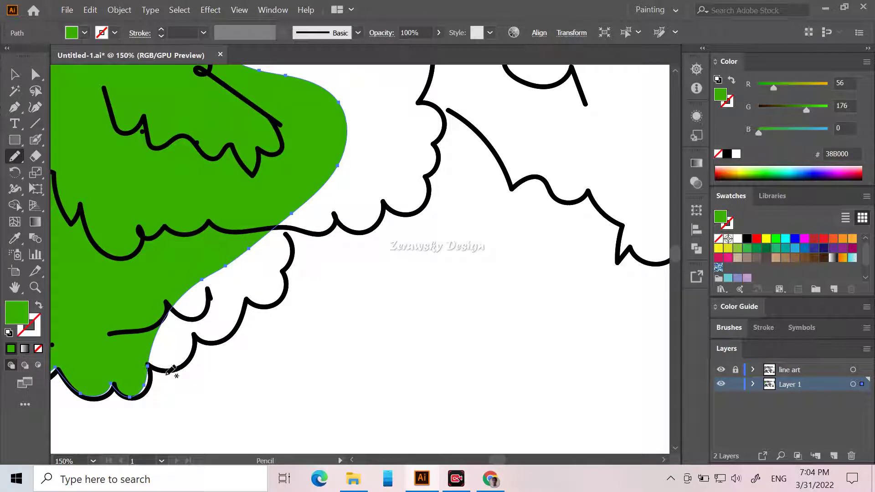
pyautogui.moveTo(142, 365)
pyautogui.mouseDown()
pyautogui.moveTo(181, 366)
pyautogui.moveTo(196, 335)
pyautogui.moveTo(228, 336)
pyautogui.moveTo(246, 300)
pyautogui.moveTo(268, 305)
pyautogui.moveTo(281, 296)
pyautogui.moveTo(284, 231)
pyautogui.moveTo(328, 228)
pyautogui.moveTo(333, 217)
pyautogui.moveTo(359, 233)
pyautogui.moveTo(372, 226)
pyautogui.moveTo(341, 172)
pyautogui.moveTo(280, 181)
pyautogui.mouseUp()
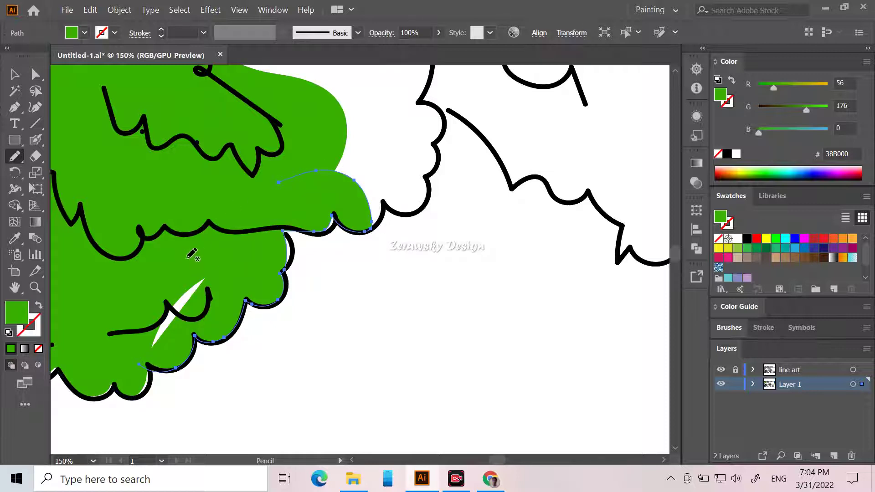
pyautogui.moveTo(146, 327)
pyautogui.mouseDown()
pyautogui.moveTo(182, 343)
pyautogui.moveTo(205, 276)
pyautogui.moveTo(199, 249)
pyautogui.moveTo(167, 338)
pyautogui.moveTo(149, 322)
pyautogui.mouseUp()
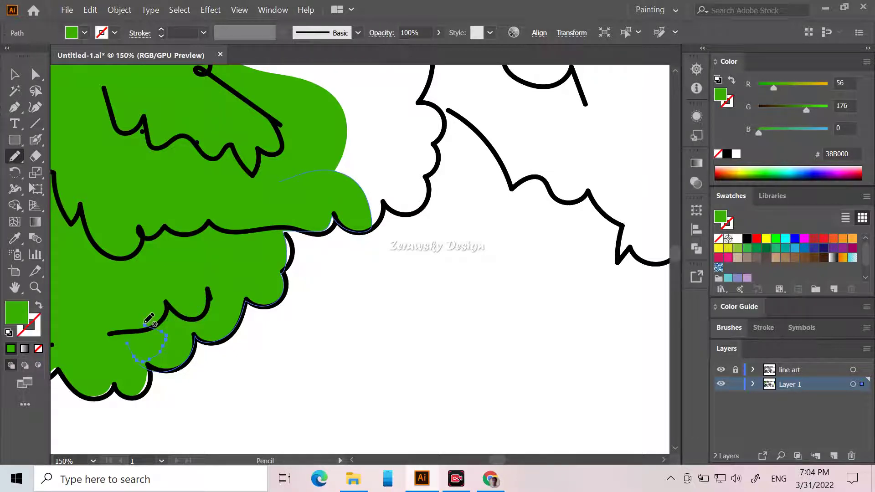
pyautogui.moveTo(149, 322); pyautogui.dragTo(130, 340)
# Draw filled Pencil shapes covering the foliage clump's scalloped right end and its upper part up to the branch line.
pyautogui.scroll(5, 113, 319)
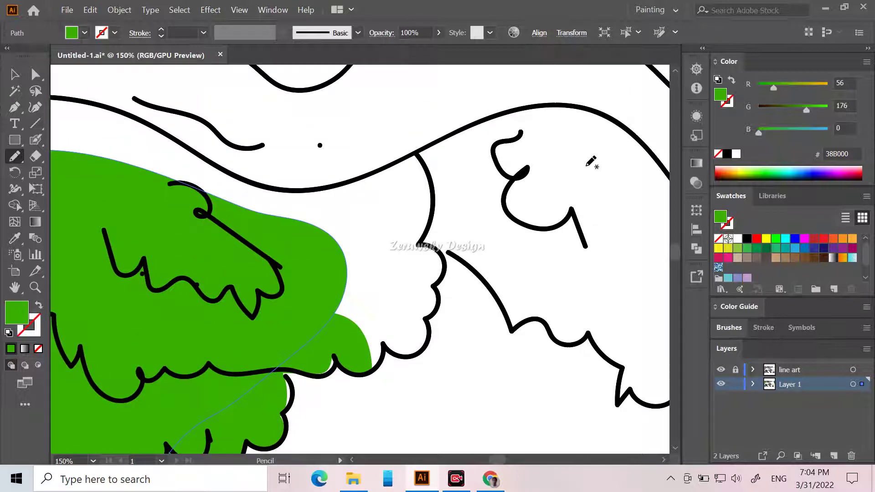
pyautogui.moveTo(287, 218)
pyautogui.mouseDown()
pyautogui.moveTo(388, 172)
pyautogui.moveTo(424, 197)
pyautogui.moveTo(436, 218)
pyautogui.moveTo(421, 244)
pyautogui.moveTo(444, 261)
pyautogui.moveTo(425, 341)
pyautogui.moveTo(408, 358)
pyautogui.moveTo(385, 355)
pyautogui.moveTo(368, 374)
pyautogui.moveTo(334, 362)
pyautogui.moveTo(330, 374)
pyautogui.moveTo(306, 376)
pyautogui.moveTo(289, 354)
pyautogui.moveTo(289, 334)
pyautogui.mouseUp()
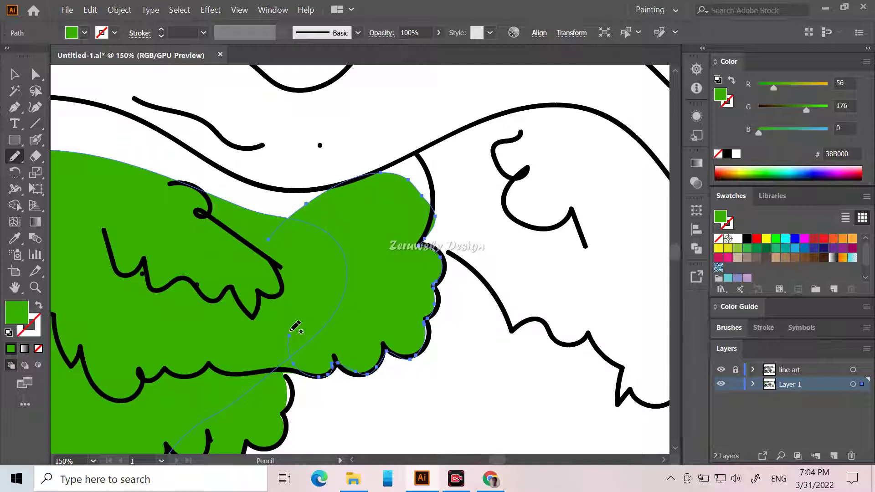
pyautogui.moveTo(499, 461); pyautogui.dragTo(498, 468)
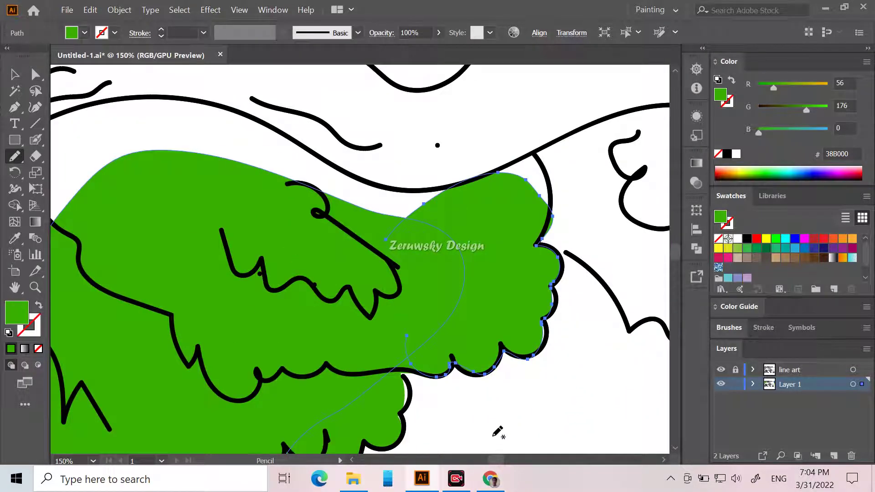
pyautogui.moveTo(138, 206)
pyautogui.mouseDown()
pyautogui.moveTo(117, 171)
pyautogui.moveTo(127, 125)
pyautogui.moveTo(154, 105)
pyautogui.moveTo(194, 101)
pyautogui.moveTo(267, 125)
pyautogui.moveTo(351, 178)
pyautogui.moveTo(461, 195)
pyautogui.moveTo(453, 216)
pyautogui.mouseUp()
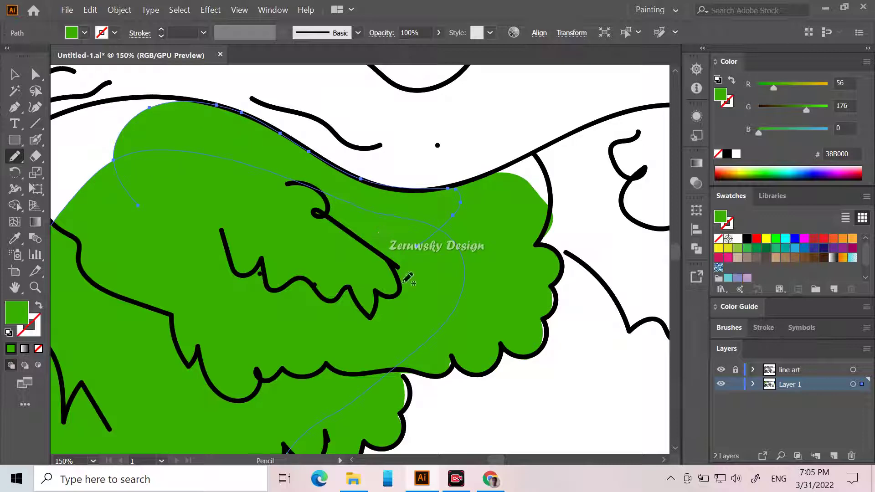
# Fill the foliage clump's lower-left edge and the area next to the trunk line with green Pencil shapes.
pyautogui.moveTo(504, 462); pyautogui.dragTo(499, 460)
pyautogui.scroll(-5, 565, 355)
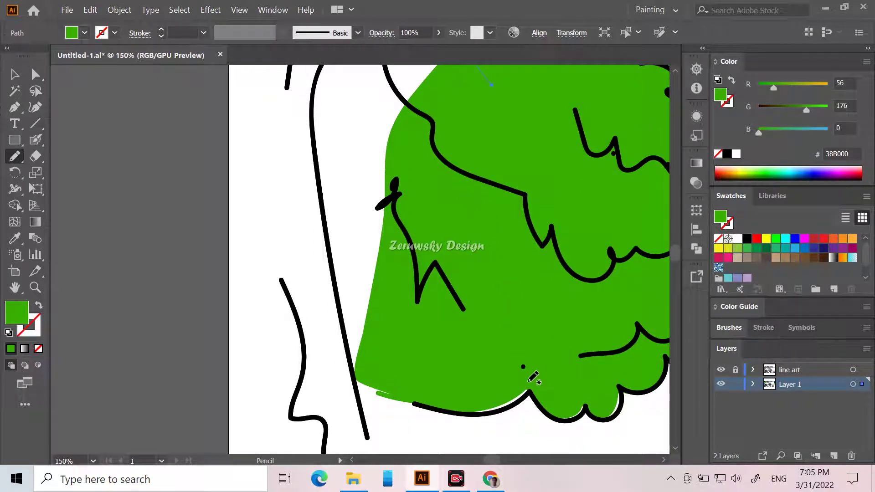
pyautogui.moveTo(527, 382)
pyautogui.mouseDown()
pyautogui.moveTo(512, 401)
pyautogui.moveTo(466, 415)
pyautogui.moveTo(445, 367)
pyautogui.moveTo(456, 359)
pyautogui.mouseUp()
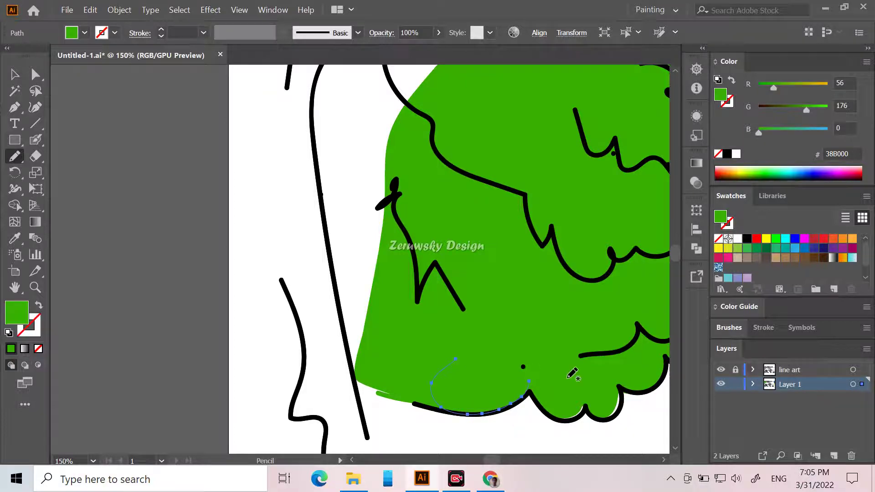
pyautogui.moveTo(606, 377)
pyautogui.mouseDown()
pyautogui.moveTo(620, 397)
pyautogui.moveTo(609, 417)
pyautogui.moveTo(587, 408)
pyautogui.moveTo(562, 422)
pyautogui.moveTo(552, 390)
pyautogui.mouseUp()
pyautogui.moveTo(445, 224)
pyautogui.mouseDown()
pyautogui.moveTo(407, 303)
pyautogui.moveTo(367, 369)
pyautogui.moveTo(353, 372)
pyautogui.moveTo(325, 237)
pyautogui.moveTo(325, 185)
pyautogui.moveTo(348, 144)
pyautogui.moveTo(381, 128)
pyautogui.moveTo(427, 130)
pyautogui.mouseUp()
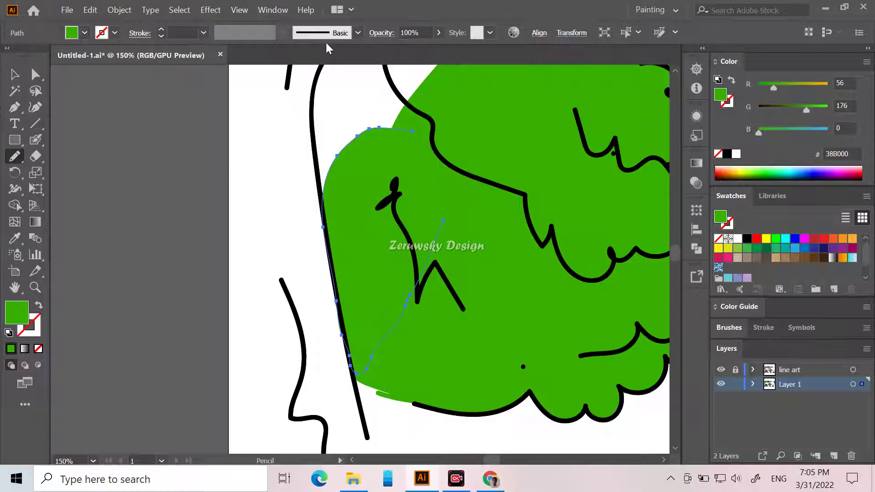
# Fill the remaining white area in the foliage clump's upper-left curve with green, following the trunk and branch line.
pyautogui.scroll(5, 498, 271)
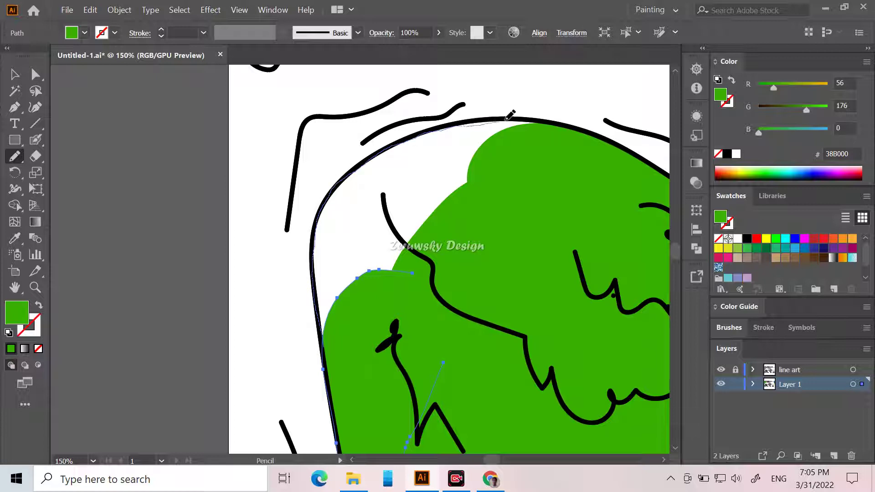
pyautogui.moveTo(549, 126); pyautogui.dragTo(532, 189)
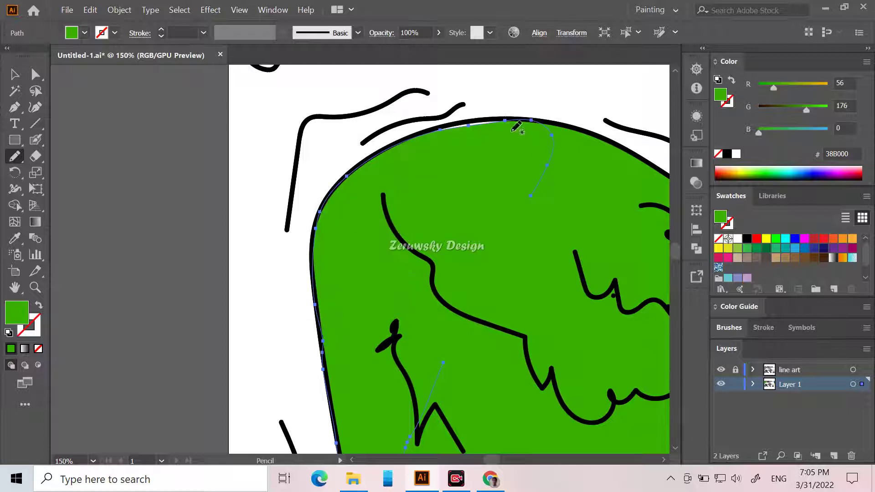
pyautogui.moveTo(500, 118)
pyautogui.mouseDown()
pyautogui.moveTo(423, 131)
pyautogui.moveTo(418, 184)
pyautogui.mouseUp()
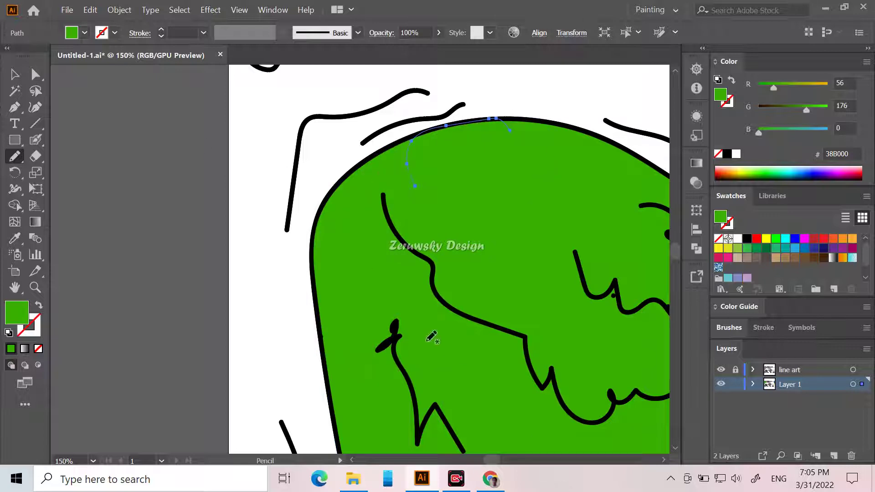
# Examine the reference color palette beside the artboard, around the dark blue swatches and the green 38B000 and 70E000 swatches.
pyautogui.scroll(-4, 427, 340)
pyautogui.scroll(1, 425, 341)
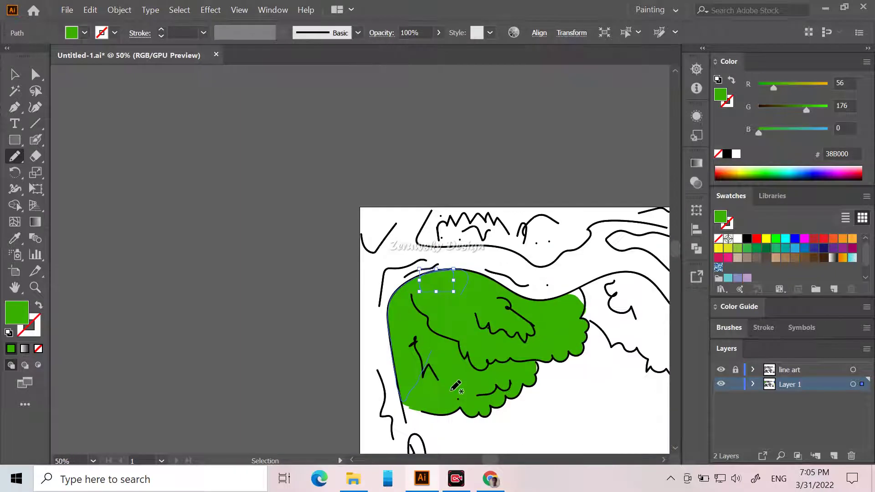
pyautogui.moveTo(496, 457)
pyautogui.mouseDown()
pyautogui.moveTo(510, 461)
pyautogui.moveTo(499, 461)
pyautogui.mouseUp()
pyautogui.scroll(-2, 329, 291)
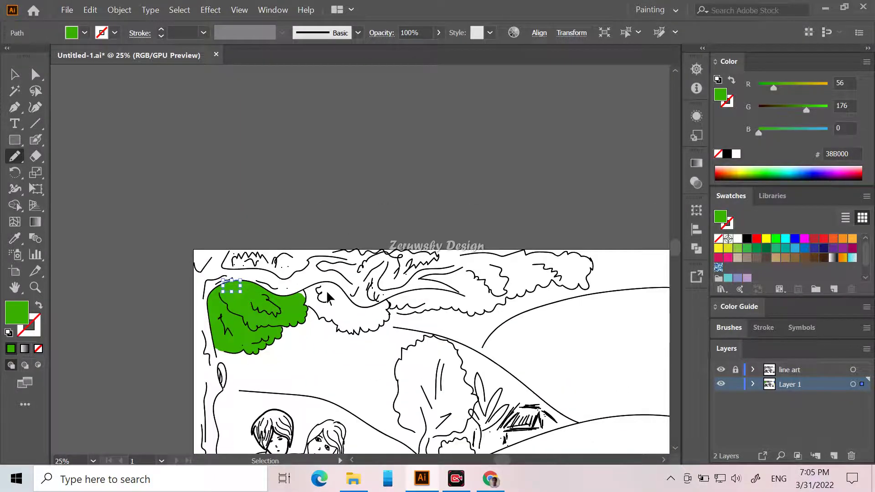
pyautogui.scroll(4, 327, 298)
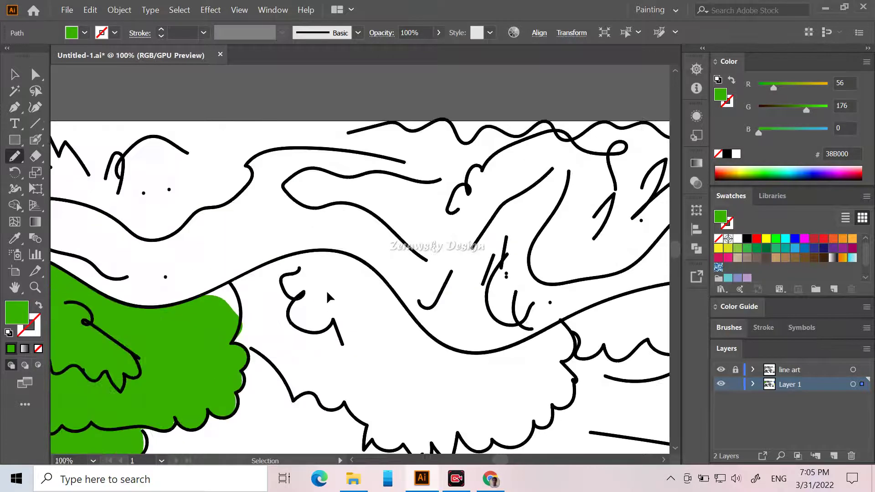
pyautogui.scroll(1, 326, 299)
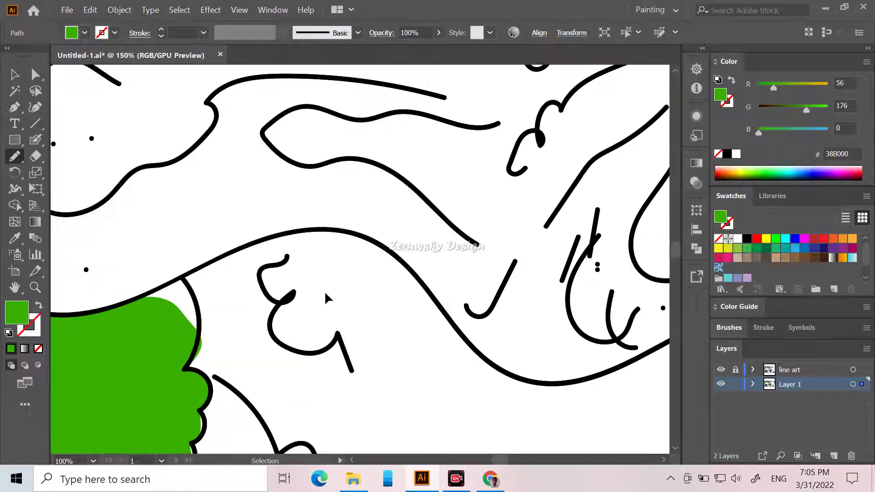
pyautogui.scroll(-4, 327, 292)
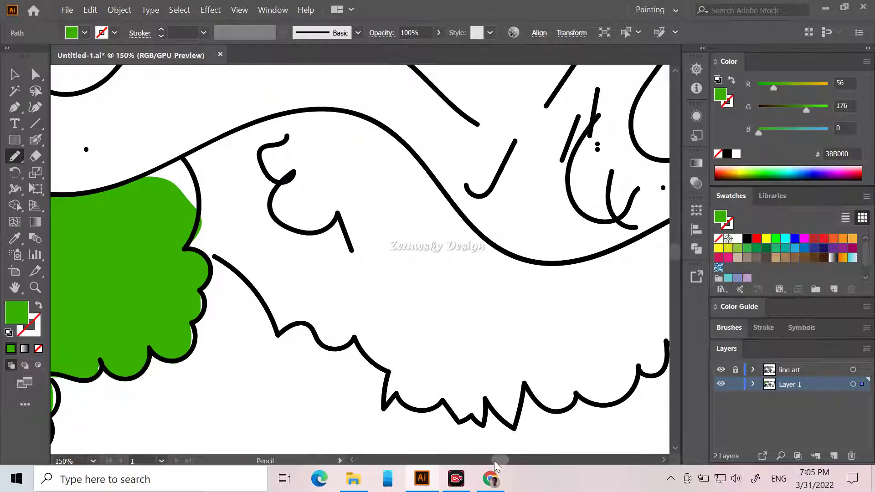
pyautogui.hscroll(2, 494, 461)
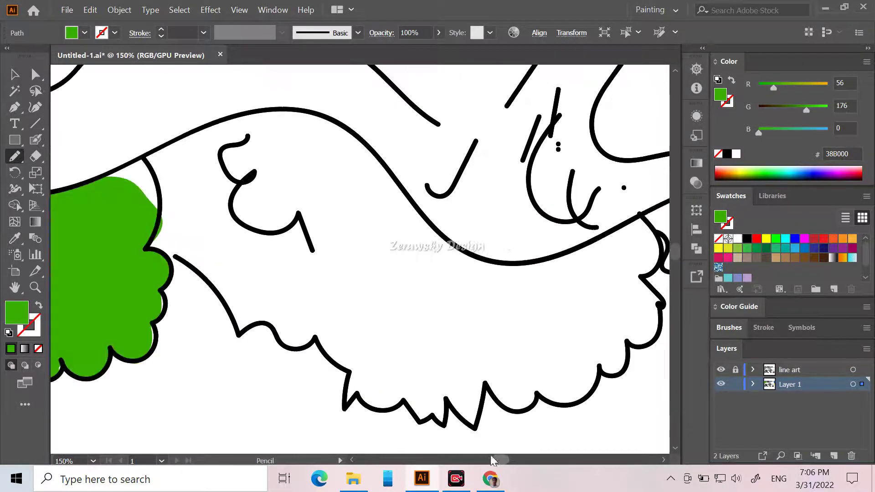
pyautogui.hscroll(10, 526, 469)
pyautogui.hscroll(8, 526, 469)
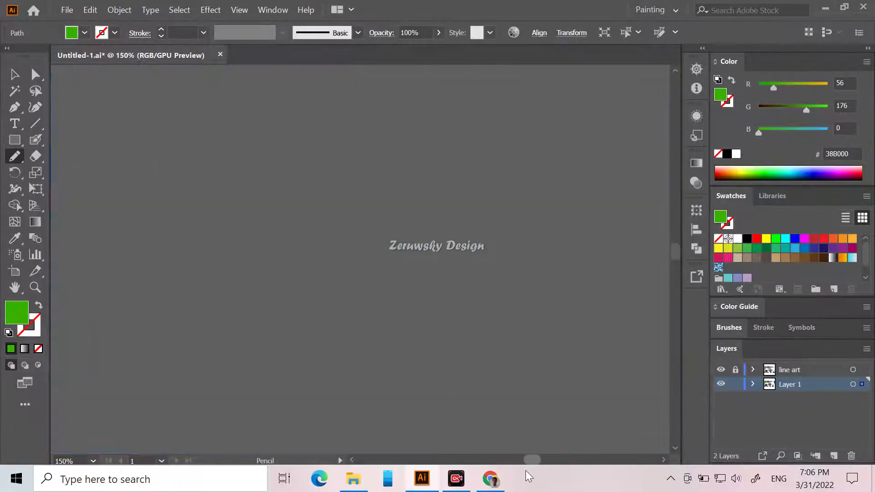
pyautogui.scroll(-10, 491, 361)
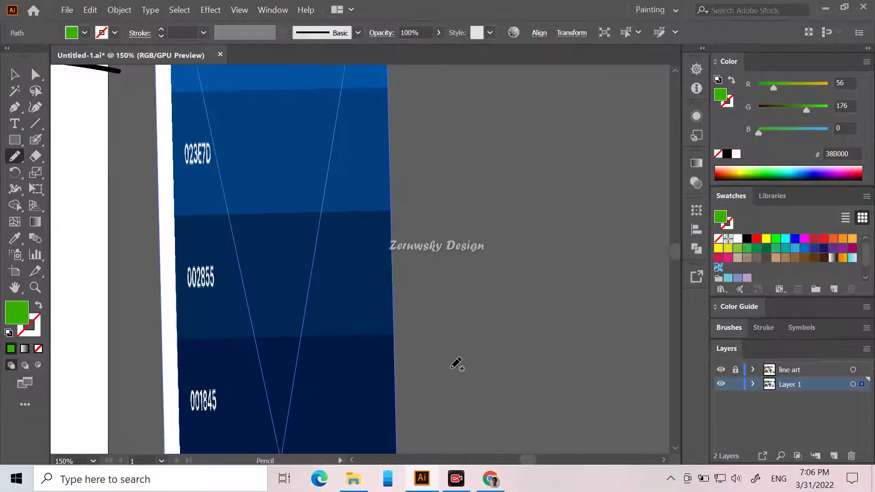
pyautogui.scroll(-9, 314, 310)
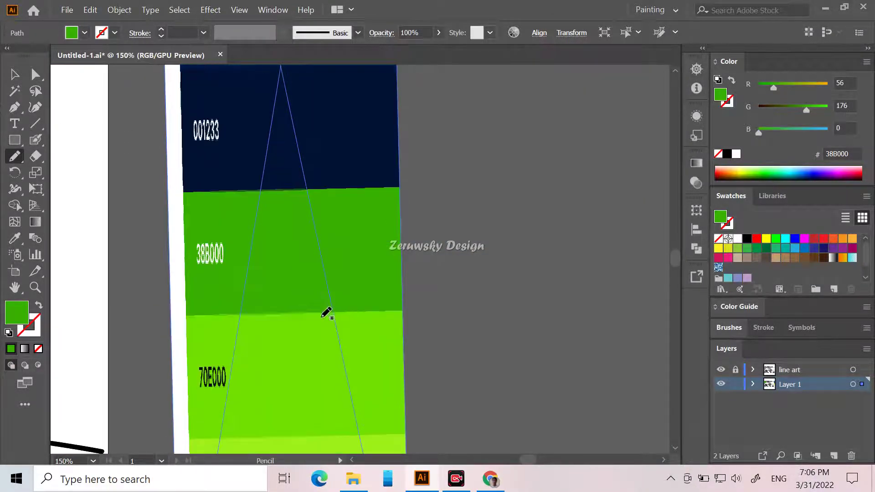
pyautogui.scroll(5, 342, 320)
pyautogui.scroll(3, 344, 329)
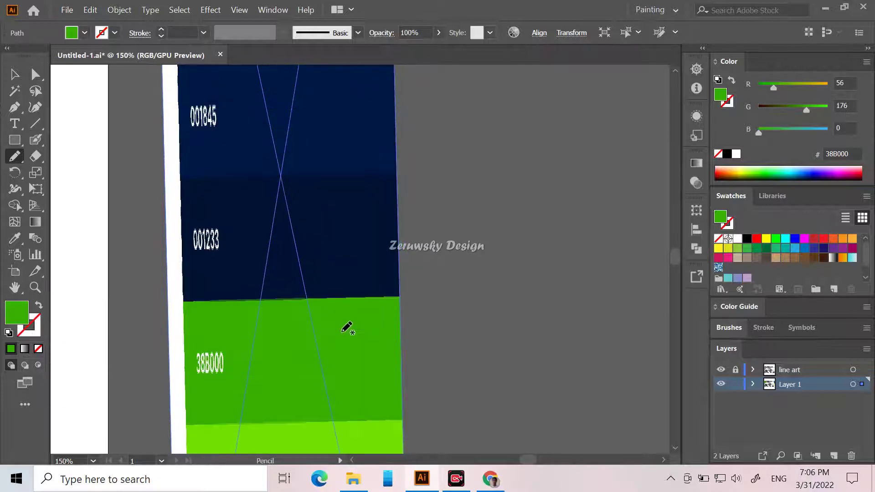
pyautogui.scroll(3, 382, 342)
pyautogui.scroll(-3, 460, 392)
pyautogui.scroll(-9, 461, 387)
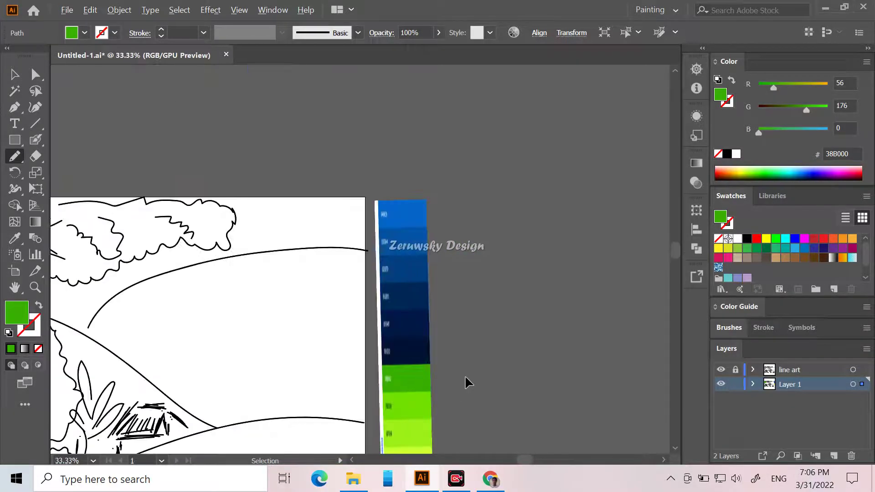
# Draw green Pencil shapes over the second foliage clump's left end and upper part, following the curved branch line.
pyautogui.moveTo(520, 461); pyautogui.dragTo(495, 458)
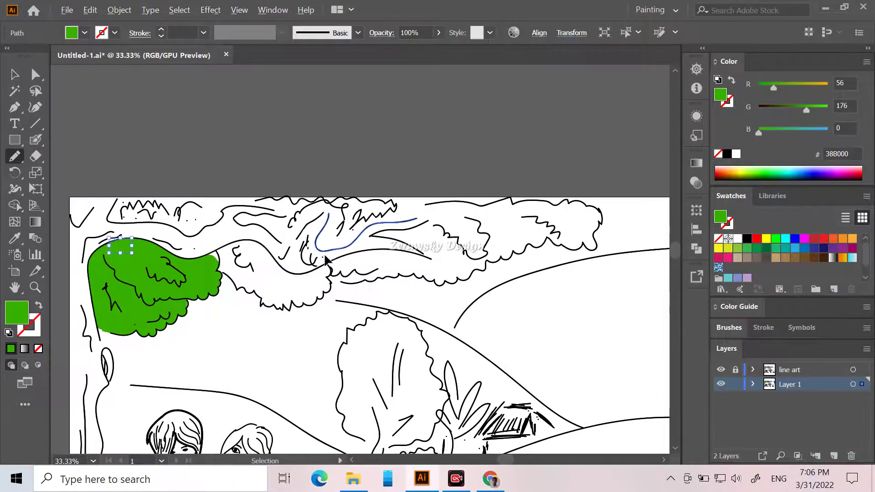
pyautogui.scroll(-2, 316, 265)
pyautogui.scroll(5, 316, 265)
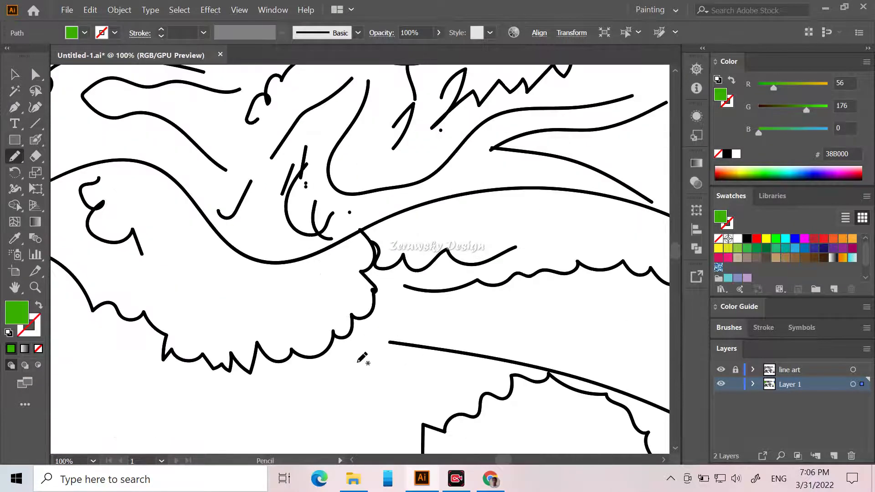
pyautogui.moveTo(508, 457); pyautogui.dragTo(505, 456)
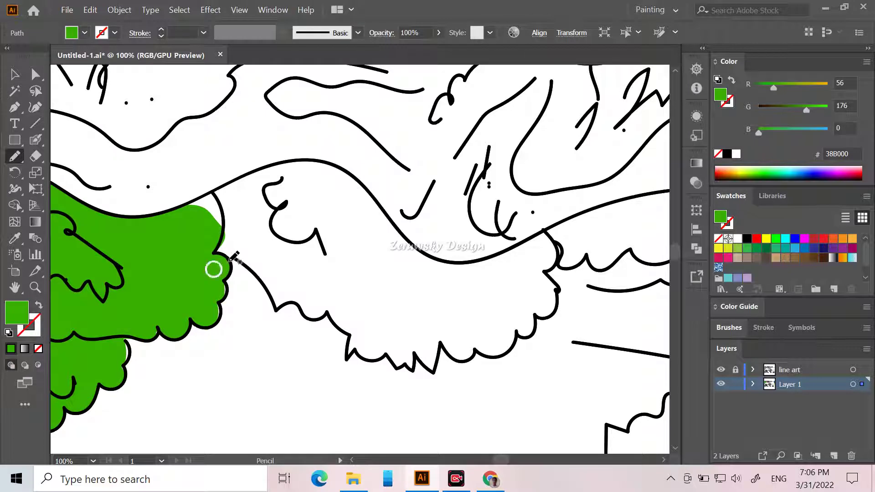
pyautogui.moveTo(253, 270)
pyautogui.mouseDown()
pyautogui.moveTo(272, 291)
pyautogui.moveTo(294, 296)
pyautogui.moveTo(285, 202)
pyautogui.moveTo(240, 185)
pyautogui.moveTo(215, 188)
pyautogui.moveTo(176, 221)
pyautogui.mouseUp()
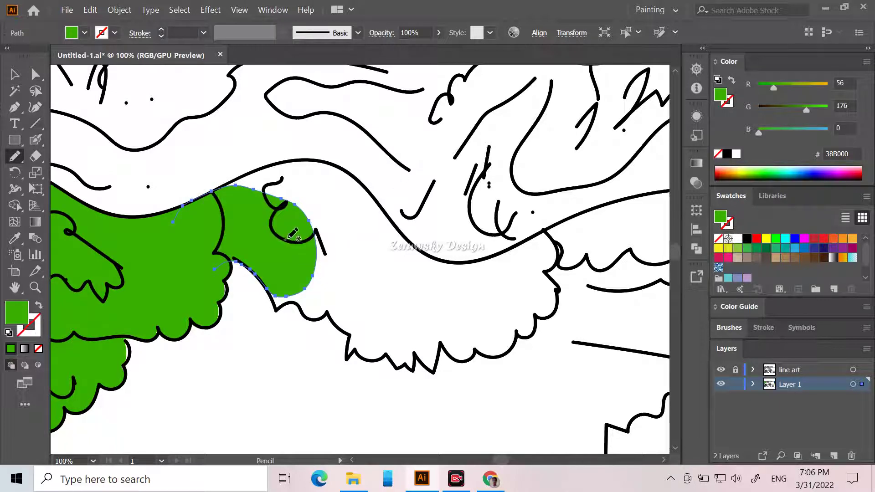
pyautogui.moveTo(297, 276)
pyautogui.mouseDown()
pyautogui.moveTo(354, 273)
pyautogui.moveTo(377, 261)
pyautogui.moveTo(391, 228)
pyautogui.moveTo(359, 181)
pyautogui.moveTo(315, 161)
pyautogui.moveTo(287, 162)
pyautogui.moveTo(214, 196)
pyautogui.moveTo(217, 227)
pyautogui.mouseUp()
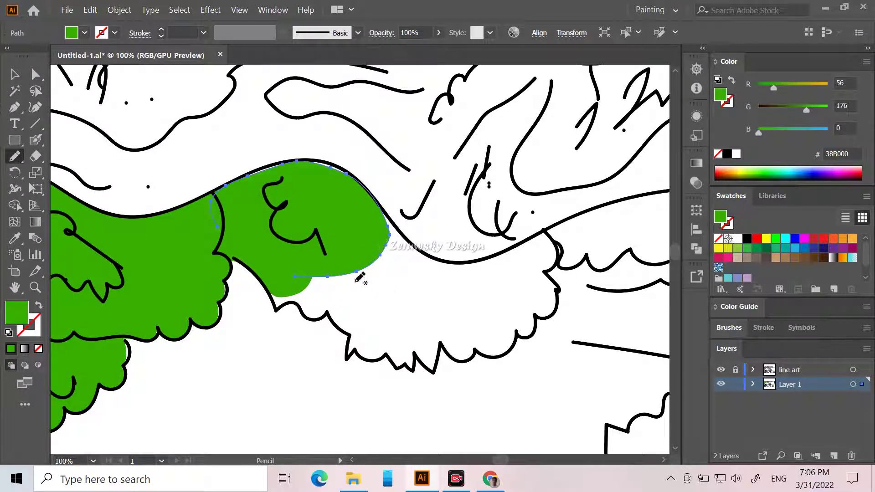
pyautogui.moveTo(322, 259)
pyautogui.mouseDown()
pyautogui.moveTo(395, 304)
pyautogui.moveTo(437, 301)
pyautogui.moveTo(441, 278)
pyautogui.moveTo(424, 252)
pyautogui.moveTo(384, 211)
pyautogui.moveTo(363, 213)
pyautogui.mouseUp()
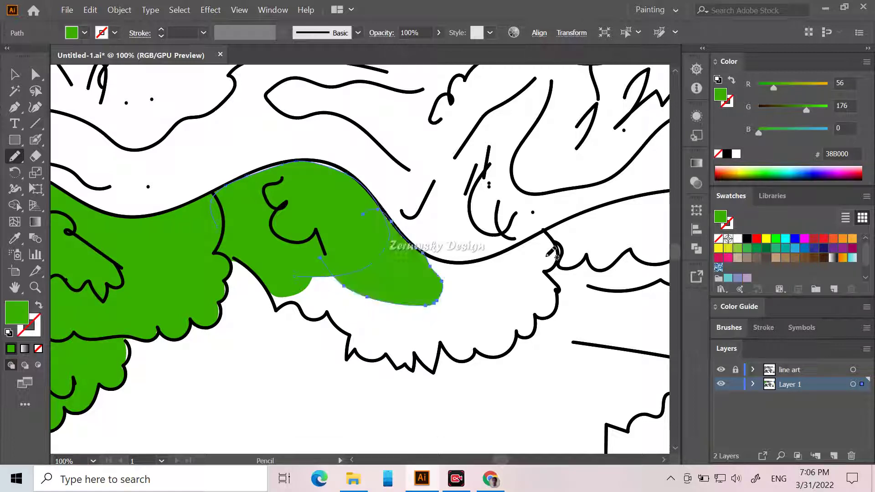
# Extend the green across the second clump's right end, its lower-left edge and the scalloped lower-right edge with filled Pencil shapes.
pyautogui.moveTo(436, 302)
pyautogui.mouseDown()
pyautogui.moveTo(493, 309)
pyautogui.moveTo(530, 298)
pyautogui.moveTo(555, 264)
pyautogui.moveTo(554, 242)
pyautogui.moveTo(536, 236)
pyautogui.moveTo(468, 261)
pyautogui.moveTo(427, 255)
pyautogui.moveTo(407, 274)
pyautogui.moveTo(397, 337)
pyautogui.moveTo(358, 334)
pyautogui.moveTo(292, 301)
pyautogui.moveTo(277, 309)
pyautogui.moveTo(272, 283)
pyautogui.mouseUp()
pyautogui.moveTo(322, 255)
pyautogui.mouseDown()
pyautogui.moveTo(332, 297)
pyautogui.moveTo(301, 255)
pyautogui.moveTo(313, 246)
pyautogui.moveTo(446, 287)
pyautogui.moveTo(325, 263)
pyautogui.mouseUp()
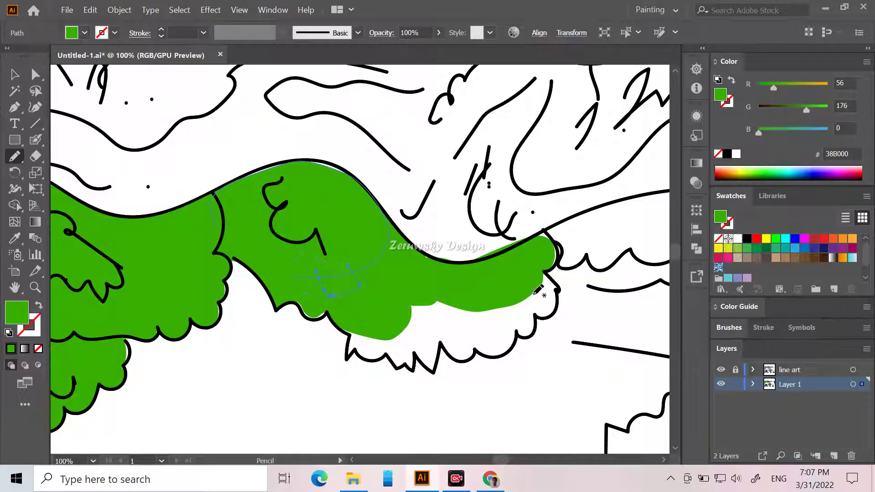
pyautogui.moveTo(542, 269)
pyautogui.mouseDown()
pyautogui.moveTo(559, 293)
pyautogui.moveTo(552, 313)
pyautogui.mouseUp()
pyautogui.moveTo(499, 352); pyautogui.dragTo(459, 353)
pyautogui.moveTo(413, 362)
pyautogui.mouseDown()
pyautogui.moveTo(396, 340)
pyautogui.moveTo(392, 305)
pyautogui.mouseUp()
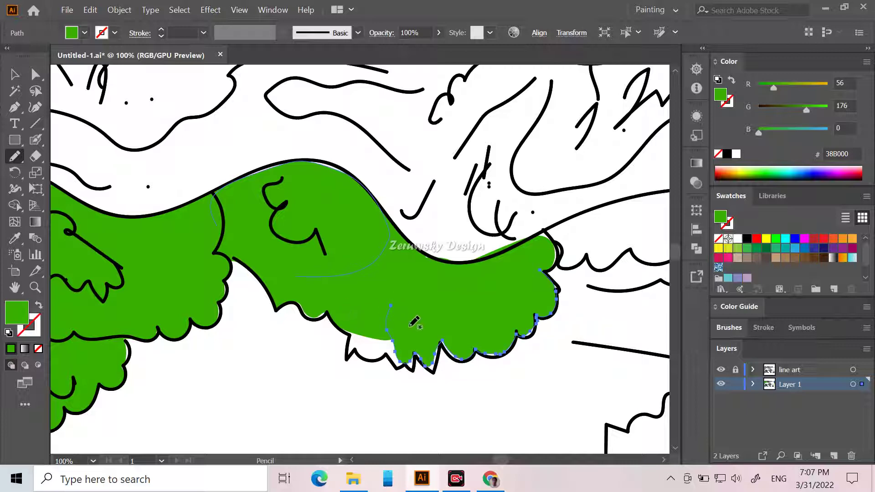
# Fill the jagged tips along the second clump's bottom and patch the white slivers in its lower scallops with green.
pyautogui.moveTo(412, 334)
pyautogui.mouseDown()
pyautogui.moveTo(372, 357)
pyautogui.moveTo(347, 358)
pyautogui.moveTo(349, 340)
pyautogui.moveTo(336, 324)
pyautogui.moveTo(365, 308)
pyautogui.mouseUp()
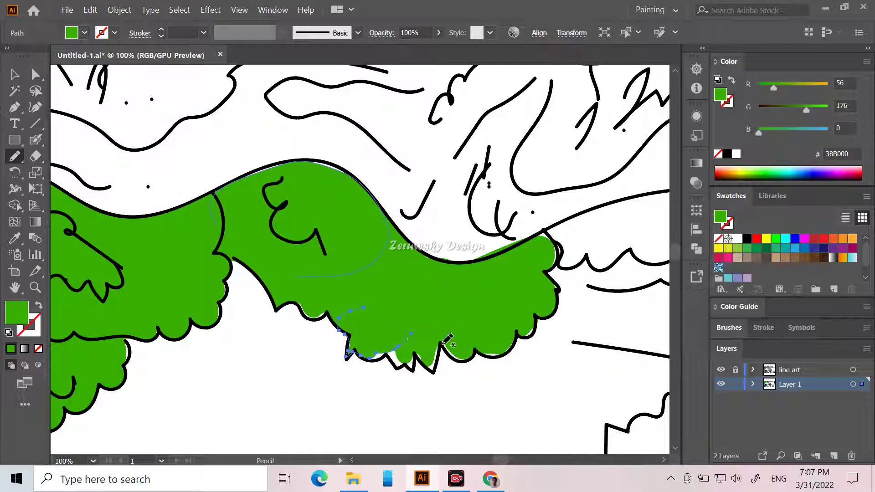
pyautogui.moveTo(430, 332); pyautogui.dragTo(439, 351)
pyautogui.moveTo(351, 344); pyautogui.dragTo(371, 317)
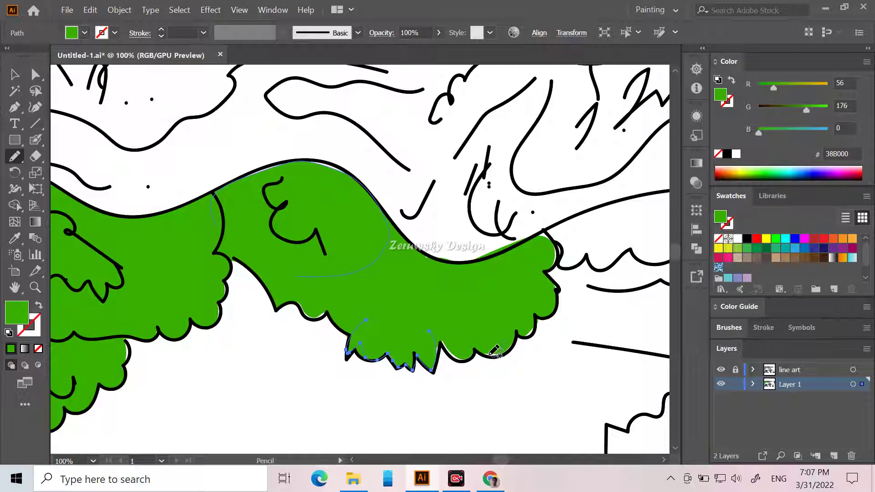
pyautogui.moveTo(463, 356)
pyautogui.mouseDown()
pyautogui.moveTo(436, 352)
pyautogui.moveTo(430, 333)
pyautogui.moveTo(466, 318)
pyautogui.mouseUp()
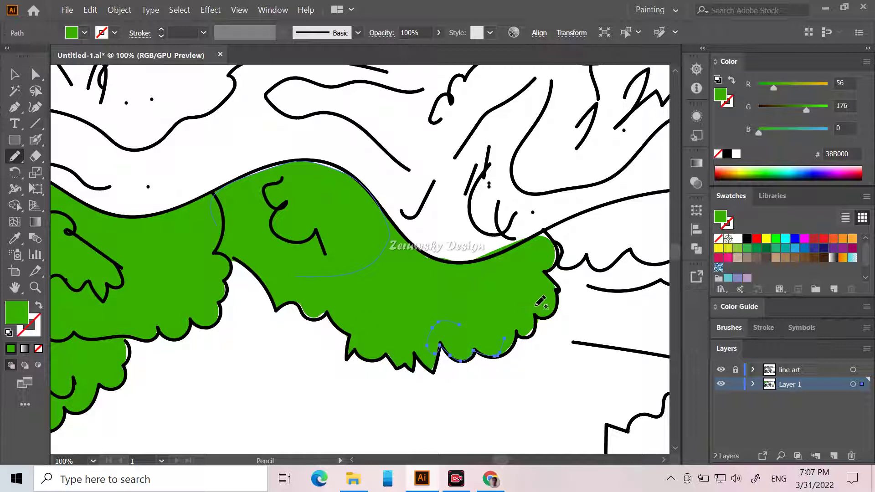
pyautogui.moveTo(524, 337); pyautogui.dragTo(526, 312)
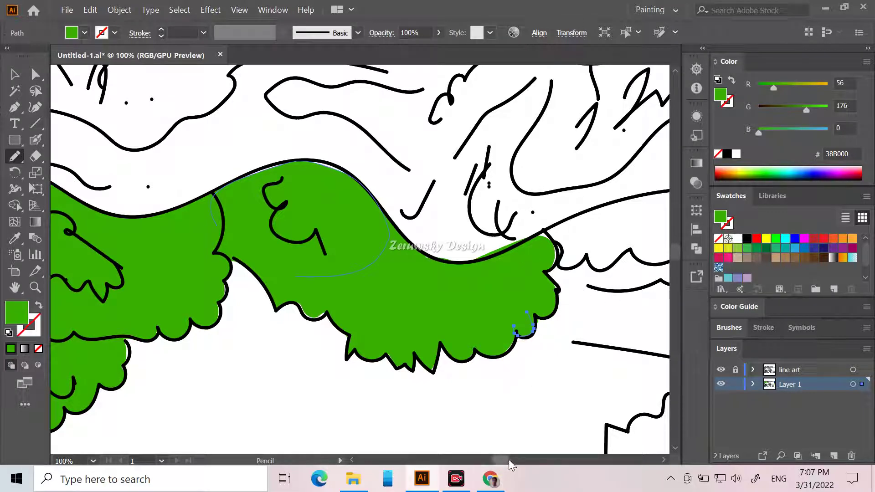
# Draw green Pencil shapes along the narrow foliage strip beneath the next branch, following its scalloped lower edge, and patch the gap inside.
pyautogui.moveTo(509, 460)
pyautogui.mouseDown()
pyautogui.moveTo(521, 463)
pyautogui.moveTo(514, 463)
pyautogui.mouseUp()
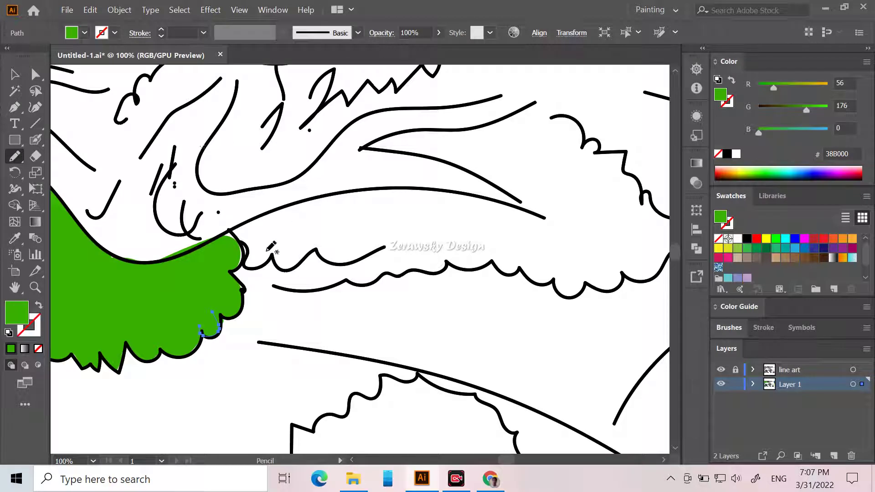
pyautogui.moveTo(203, 285)
pyautogui.mouseDown()
pyautogui.moveTo(368, 282)
pyautogui.moveTo(490, 256)
pyautogui.moveTo(433, 199)
pyautogui.moveTo(339, 193)
pyautogui.moveTo(258, 218)
pyautogui.moveTo(216, 250)
pyautogui.mouseUp()
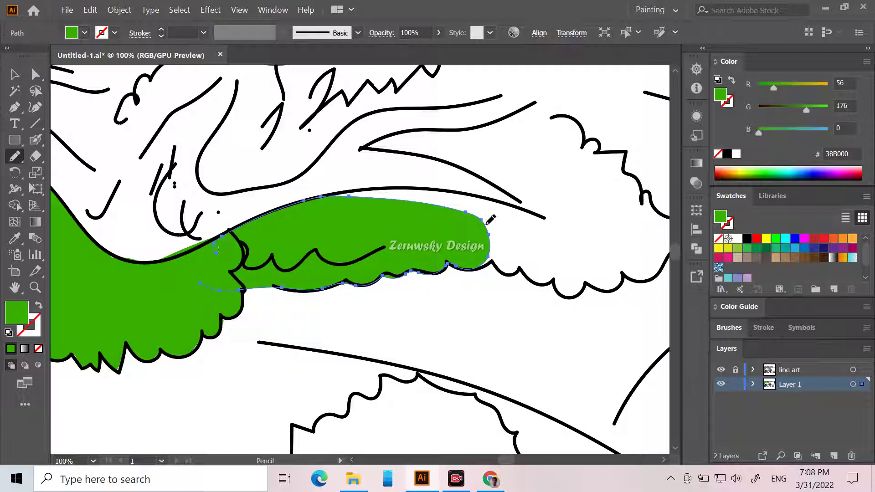
pyautogui.moveTo(490, 238)
pyautogui.mouseDown()
pyautogui.moveTo(551, 226)
pyautogui.moveTo(488, 200)
pyautogui.moveTo(412, 188)
pyautogui.moveTo(339, 192)
pyautogui.moveTo(327, 200)
pyautogui.moveTo(329, 221)
pyautogui.mouseUp()
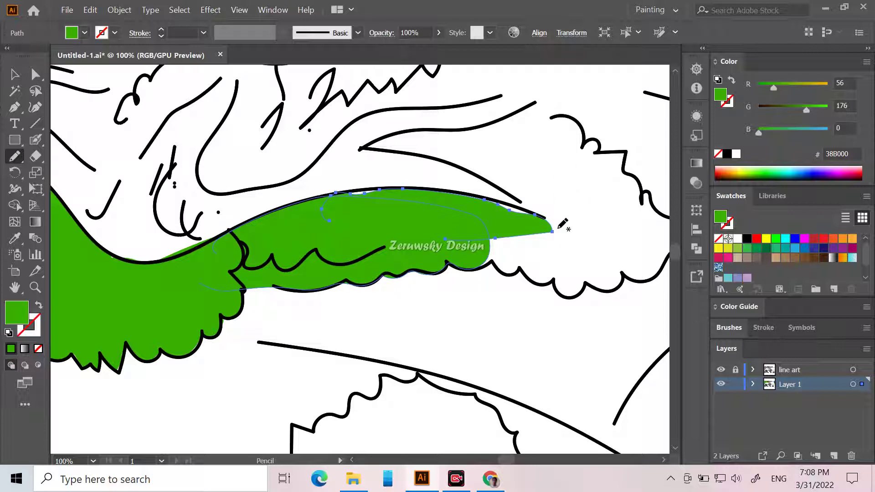
pyautogui.moveTo(552, 232)
pyautogui.mouseDown()
pyautogui.moveTo(596, 230)
pyautogui.moveTo(634, 261)
pyautogui.moveTo(598, 289)
pyautogui.moveTo(563, 295)
pyautogui.moveTo(499, 266)
pyautogui.moveTo(477, 244)
pyautogui.mouseUp()
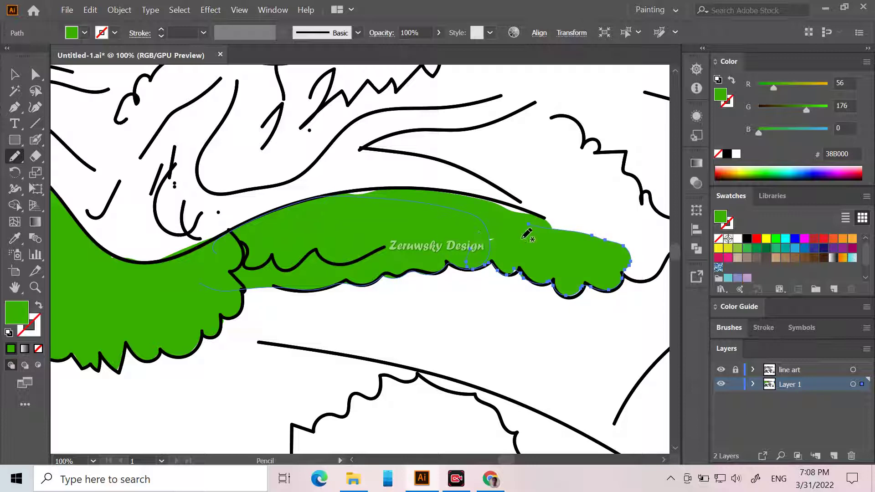
pyautogui.moveTo(481, 237); pyautogui.dragTo(507, 242)
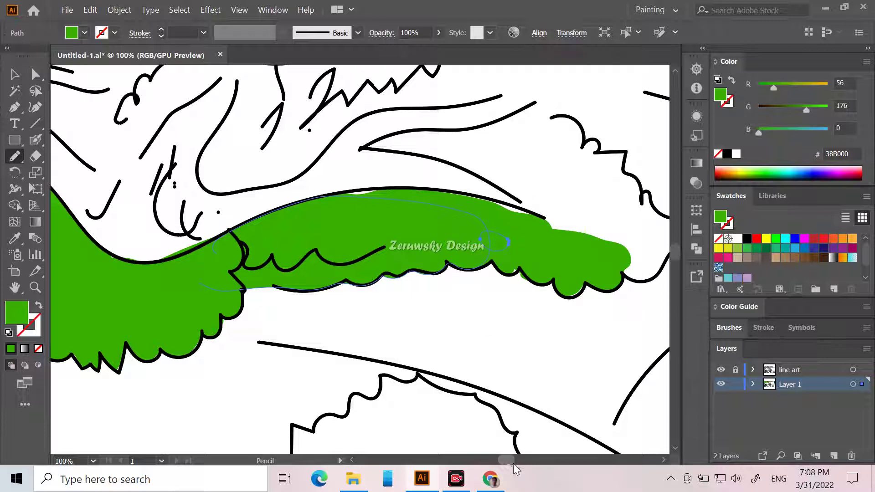
# Fill the foliage between the forked branch tips and the scalloped lower edge with one large green Pencil shape.
pyautogui.moveTo(515, 463); pyautogui.dragTo(519, 466)
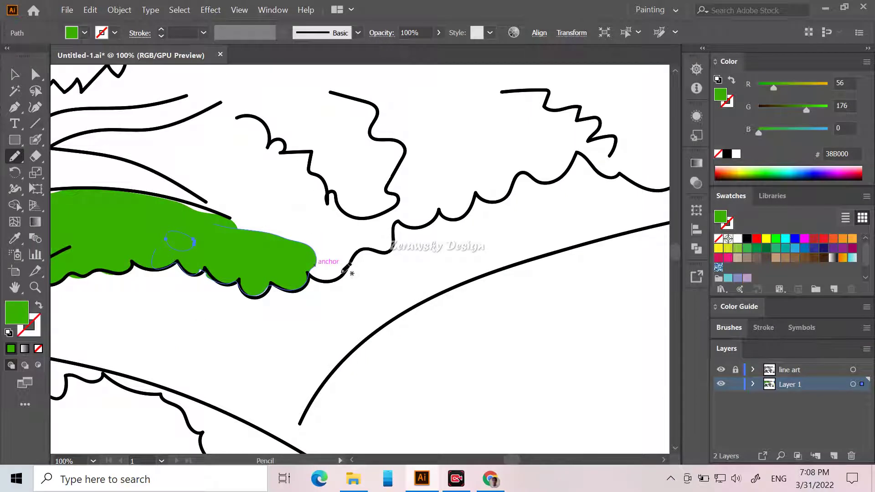
pyautogui.moveTo(290, 266)
pyautogui.mouseDown()
pyautogui.moveTo(332, 280)
pyautogui.moveTo(367, 248)
pyautogui.moveTo(393, 249)
pyautogui.moveTo(397, 224)
pyautogui.moveTo(420, 226)
pyautogui.moveTo(444, 201)
pyautogui.moveTo(445, 162)
pyautogui.moveTo(351, 101)
pyautogui.moveTo(274, 95)
pyautogui.moveTo(135, 130)
pyautogui.mouseUp()
pyautogui.moveTo(114, 129)
pyautogui.mouseDown()
pyautogui.moveTo(73, 139)
pyautogui.moveTo(148, 165)
pyautogui.moveTo(230, 217)
pyautogui.moveTo(208, 225)
pyautogui.mouseUp()
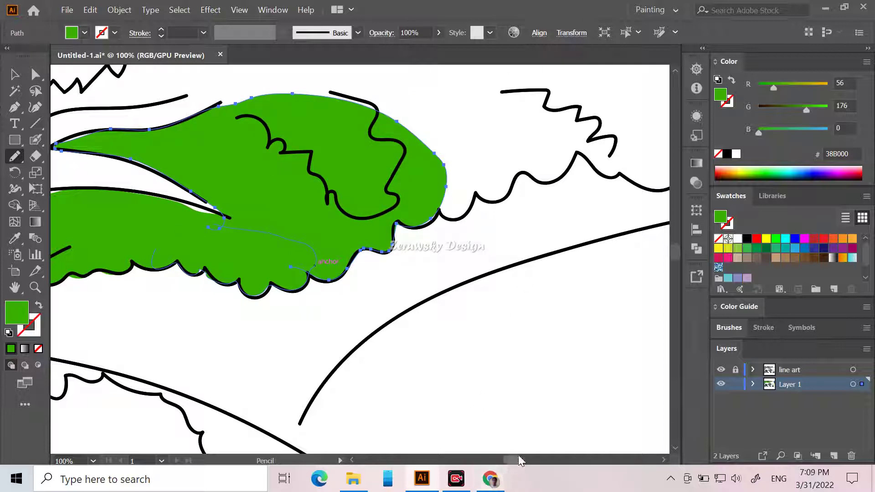
# Extend the green up toward the canopy's top outline and across to its scalloped right end with two large Pencil shapes.
pyautogui.scroll(3, 490, 355)
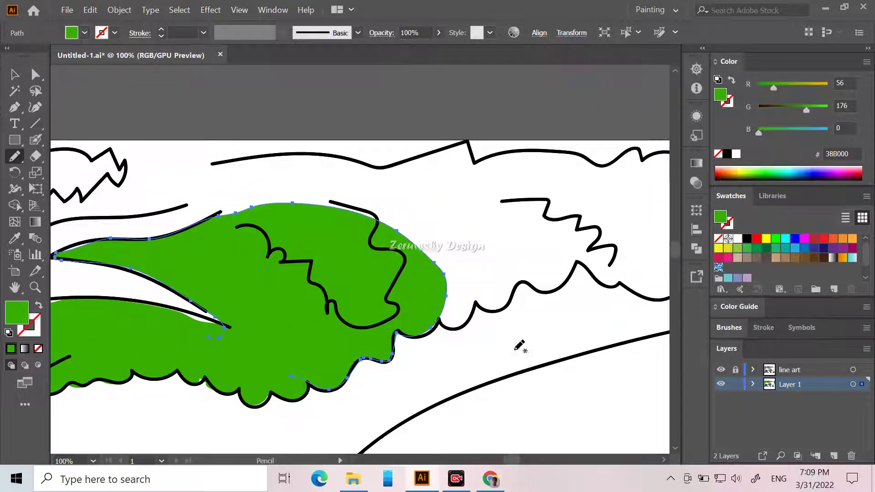
pyautogui.scroll(1, 519, 346)
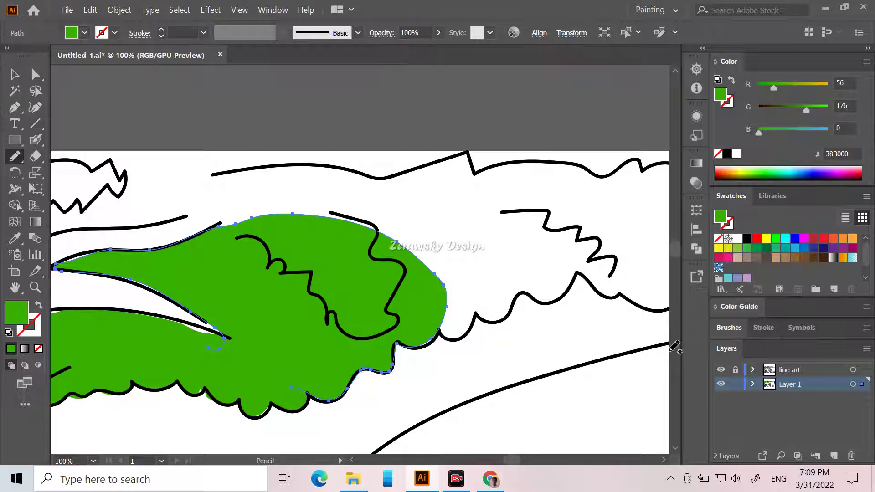
pyautogui.moveTo(409, 329); pyautogui.dragTo(439, 336)
pyautogui.moveTo(481, 318)
pyautogui.mouseDown()
pyautogui.moveTo(520, 297)
pyautogui.moveTo(553, 301)
pyautogui.moveTo(583, 277)
pyautogui.moveTo(604, 295)
pyautogui.moveTo(630, 256)
pyautogui.moveTo(594, 201)
pyautogui.moveTo(509, 182)
pyautogui.moveTo(403, 184)
pyautogui.moveTo(312, 164)
pyautogui.moveTo(229, 194)
pyautogui.moveTo(219, 238)
pyautogui.mouseUp()
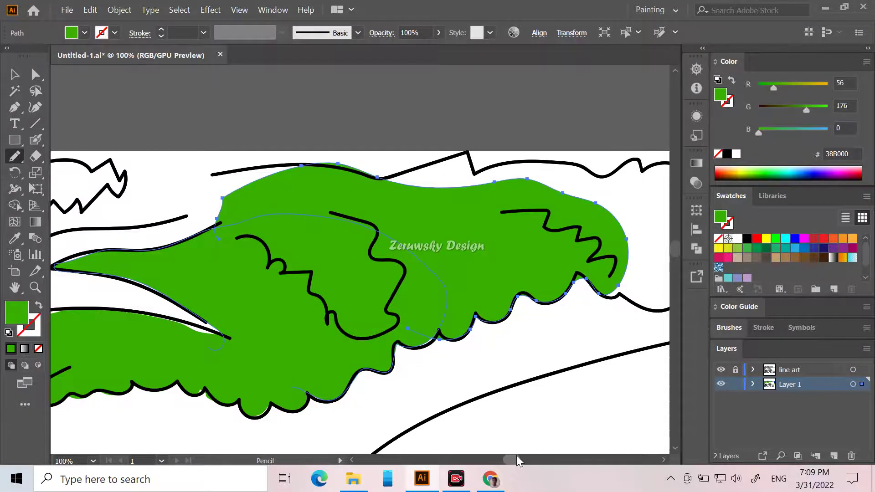
pyautogui.moveTo(516, 460); pyautogui.dragTo(521, 461)
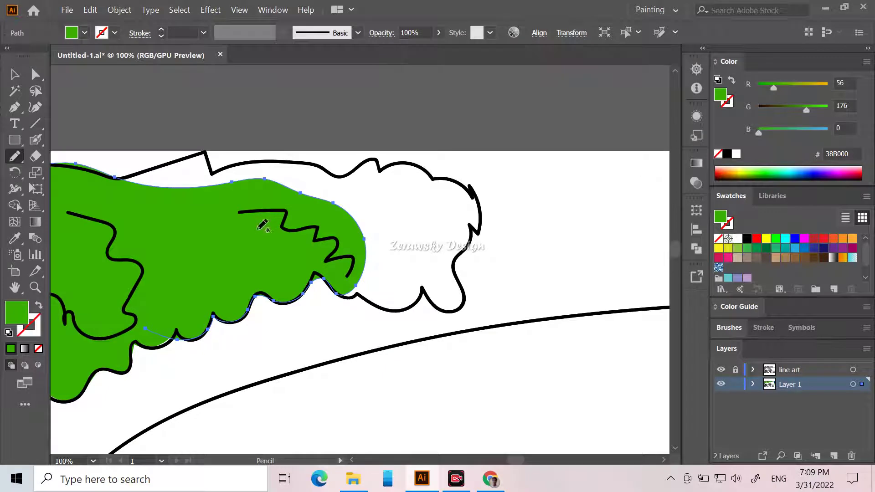
pyautogui.moveTo(336, 285)
pyautogui.mouseDown()
pyautogui.moveTo(398, 310)
pyautogui.moveTo(425, 291)
pyautogui.moveTo(445, 312)
pyautogui.moveTo(458, 310)
pyautogui.moveTo(453, 268)
pyautogui.moveTo(471, 230)
pyautogui.moveTo(476, 236)
pyautogui.moveTo(475, 194)
pyautogui.moveTo(413, 166)
pyautogui.moveTo(371, 163)
pyautogui.moveTo(340, 177)
pyautogui.moveTo(313, 165)
pyautogui.moveTo(253, 166)
pyautogui.moveTo(210, 184)
pyautogui.moveTo(222, 233)
pyautogui.mouseUp()
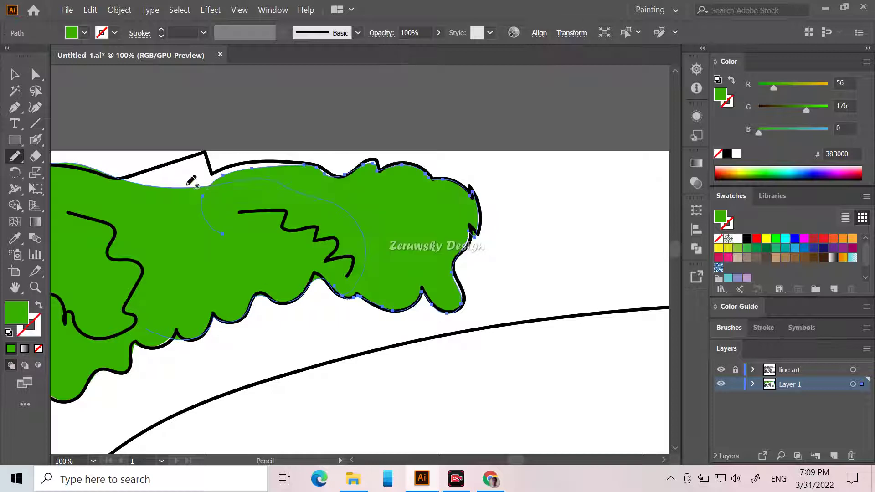
# Fill the peak in the canopy's top outline and the foliage around the forked upper branch with green Pencil shapes.
pyautogui.moveTo(318, 167)
pyautogui.mouseDown()
pyautogui.moveTo(270, 161)
pyautogui.moveTo(211, 173)
pyautogui.moveTo(201, 155)
pyautogui.moveTo(144, 172)
pyautogui.moveTo(124, 182)
pyautogui.moveTo(101, 211)
pyautogui.moveTo(157, 233)
pyautogui.mouseUp()
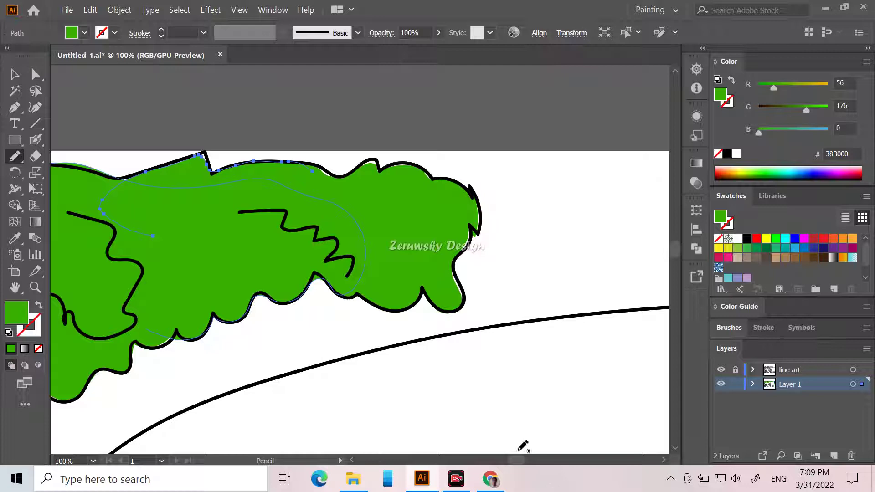
pyautogui.moveTo(517, 460); pyautogui.dragTo(504, 462)
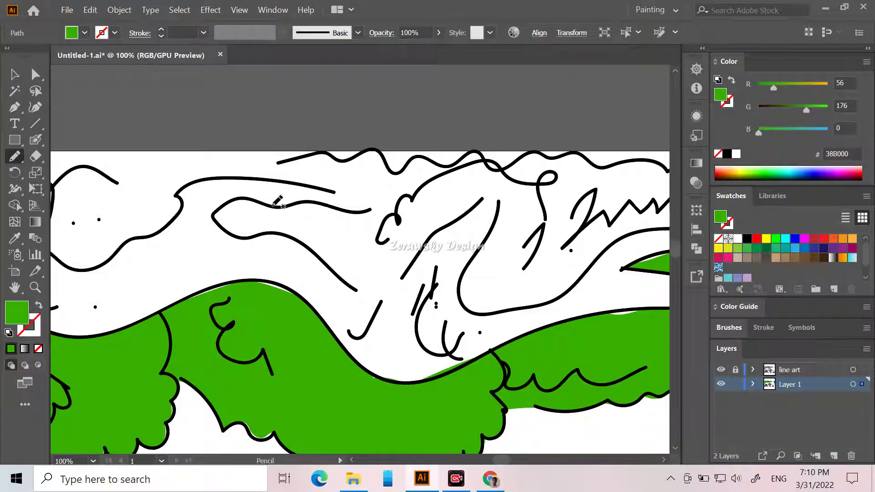
pyautogui.moveTo(232, 202)
pyautogui.mouseDown()
pyautogui.moveTo(216, 210)
pyautogui.moveTo(222, 228)
pyautogui.moveTo(303, 243)
pyautogui.moveTo(356, 286)
pyautogui.mouseUp()
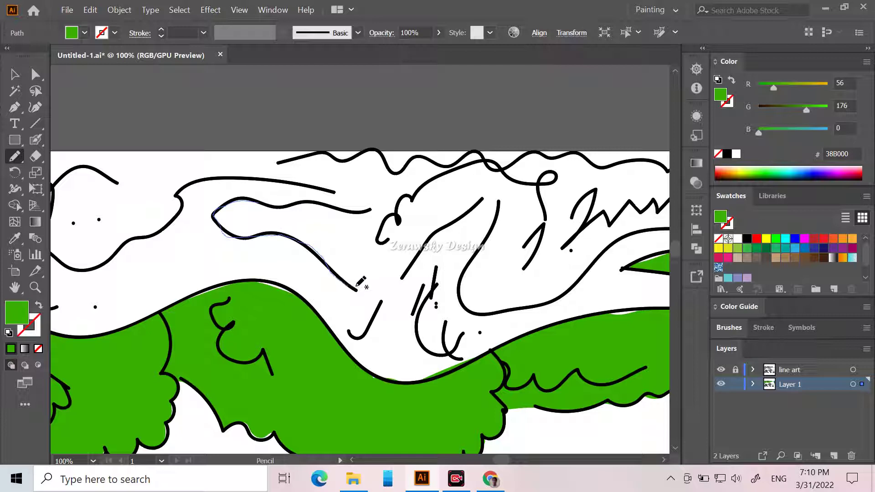
pyautogui.moveTo(402, 277)
pyautogui.mouseDown()
pyautogui.moveTo(466, 207)
pyautogui.moveTo(478, 161)
pyautogui.moveTo(458, 153)
pyautogui.moveTo(253, 159)
pyautogui.moveTo(255, 170)
pyautogui.moveTo(293, 187)
pyautogui.moveTo(363, 203)
pyautogui.moveTo(248, 204)
pyautogui.mouseUp()
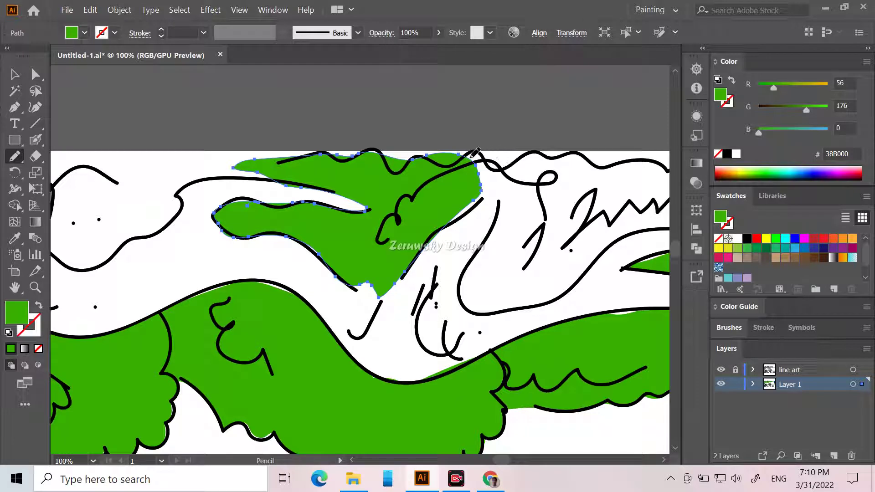
pyautogui.moveTo(466, 166)
pyautogui.mouseDown()
pyautogui.moveTo(499, 168)
pyautogui.moveTo(509, 183)
pyautogui.moveTo(468, 267)
pyautogui.moveTo(468, 308)
pyautogui.moveTo(533, 310)
pyautogui.moveTo(562, 292)
pyautogui.moveTo(592, 242)
pyautogui.moveTo(585, 193)
pyautogui.moveTo(567, 176)
pyautogui.moveTo(495, 152)
pyautogui.moveTo(398, 150)
pyautogui.moveTo(373, 156)
pyautogui.moveTo(379, 175)
pyautogui.mouseUp()
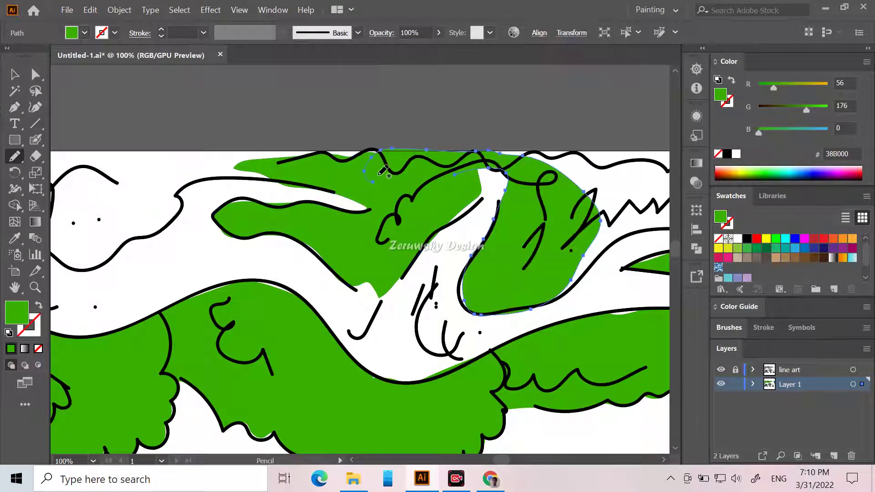
# Bridge the white gap along the artboard's upper edge with large green Pencil shapes reaching the right canopy's top outline.
pyautogui.moveTo(504, 458); pyautogui.dragTo(510, 458)
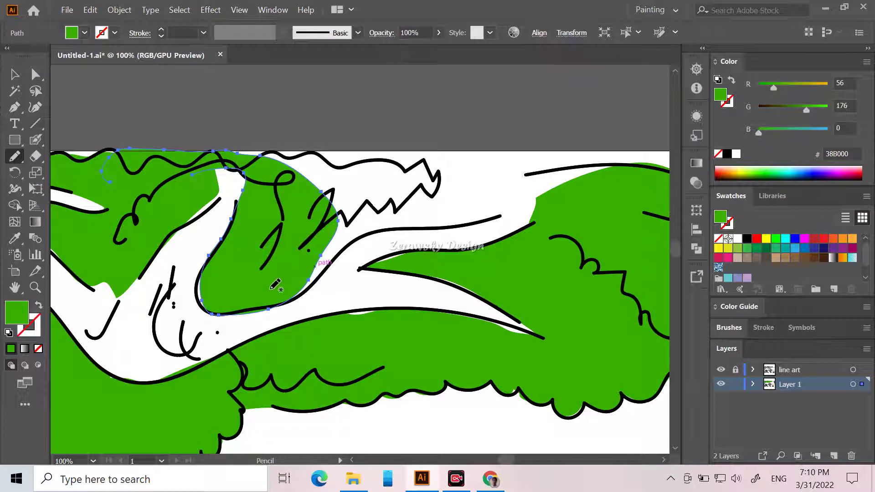
pyautogui.moveTo(326, 269)
pyautogui.mouseDown()
pyautogui.moveTo(374, 234)
pyautogui.moveTo(489, 221)
pyautogui.moveTo(550, 202)
pyautogui.moveTo(578, 187)
pyautogui.moveTo(592, 163)
pyautogui.moveTo(525, 149)
pyautogui.moveTo(341, 153)
pyautogui.moveTo(266, 143)
pyautogui.moveTo(227, 146)
pyautogui.moveTo(218, 154)
pyautogui.moveTo(231, 165)
pyautogui.mouseUp()
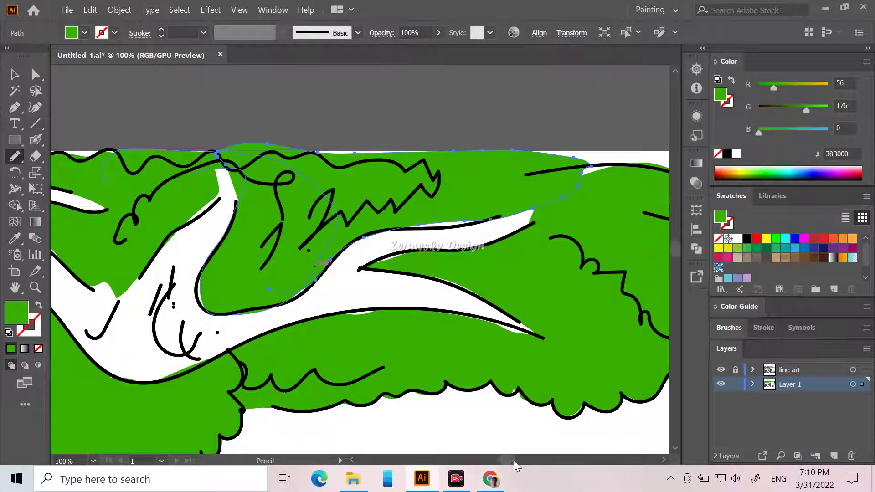
pyautogui.moveTo(512, 461); pyautogui.dragTo(518, 460)
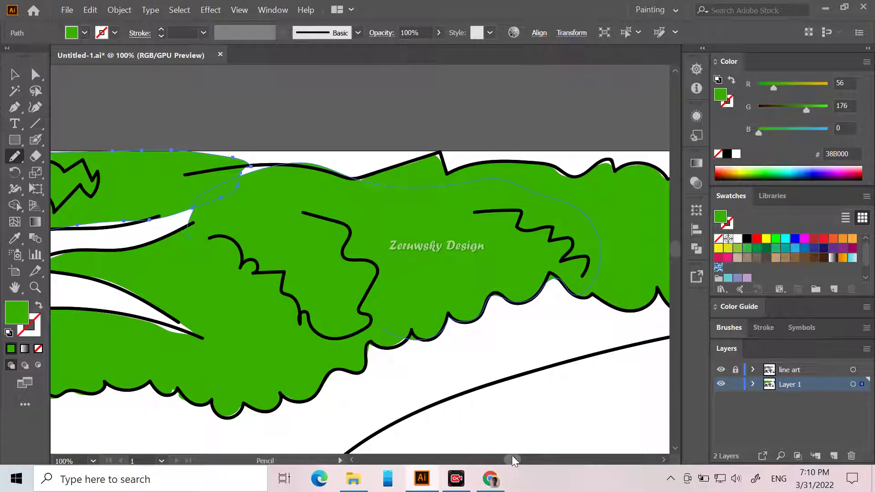
pyautogui.moveTo(178, 179)
pyautogui.mouseDown()
pyautogui.moveTo(319, 202)
pyautogui.moveTo(449, 194)
pyautogui.moveTo(480, 177)
pyautogui.moveTo(473, 163)
pyautogui.moveTo(443, 153)
pyautogui.moveTo(255, 149)
pyautogui.mouseUp()
pyautogui.moveTo(192, 161); pyautogui.dragTo(180, 163)
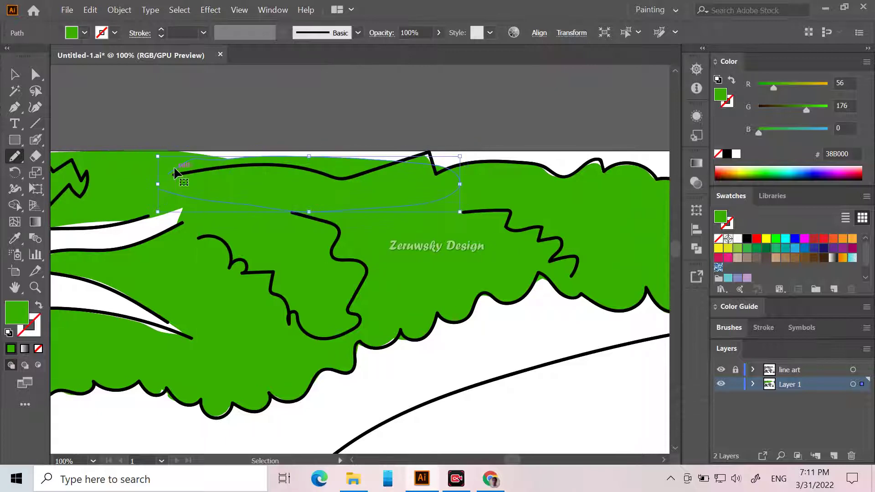
# Undo the recent green Pencil shapes over the upper foliage and the canopy's right end.
pyautogui.hotkey('ctrl', 'z')
pyautogui.hotkey('ctrl', 'z')
pyautogui.hotkey('ctrl', 'z')
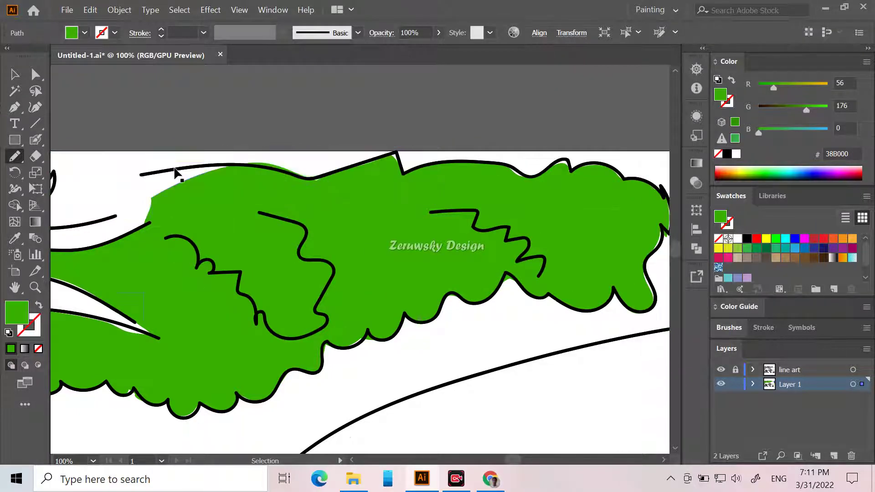
pyautogui.scroll(-4, 177, 166)
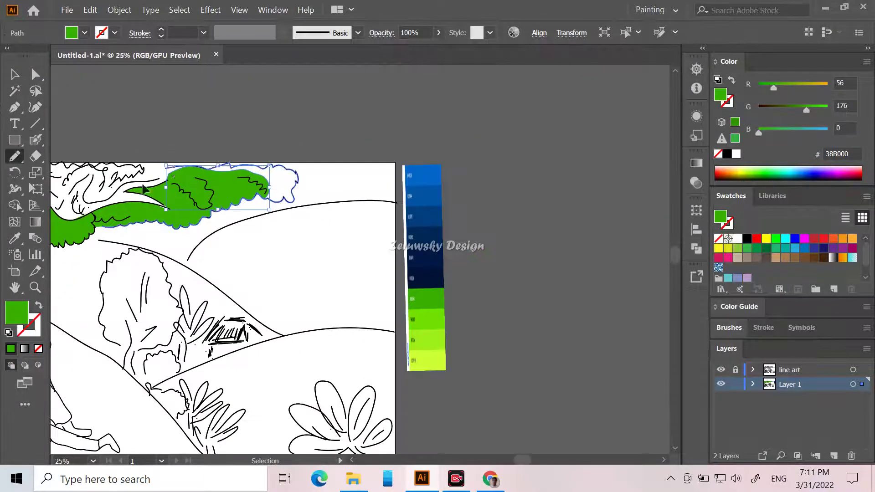
pyautogui.moveTo(522, 461); pyautogui.dragTo(509, 461)
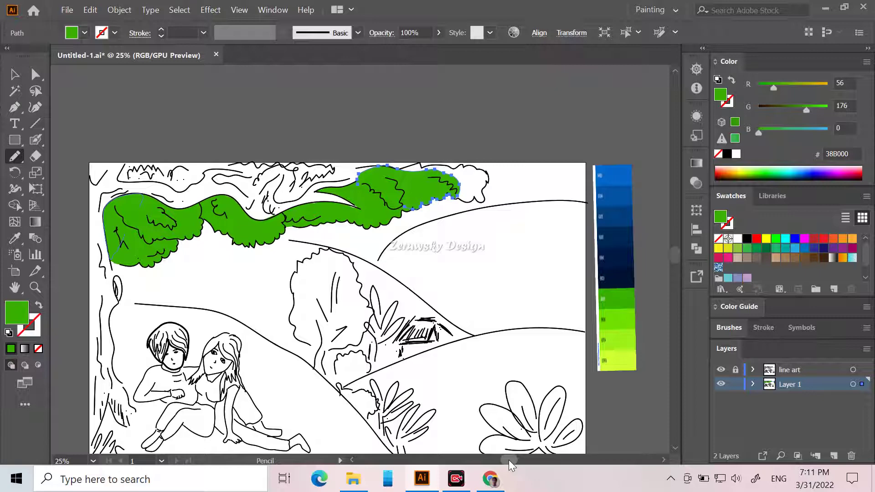
# Fill the foliage above the forked upper branches with one large green Pencil shape following the branch outlines and the artboard's upper edge.
pyautogui.press('ctrl')
pyautogui.scroll(2, 364, 311)
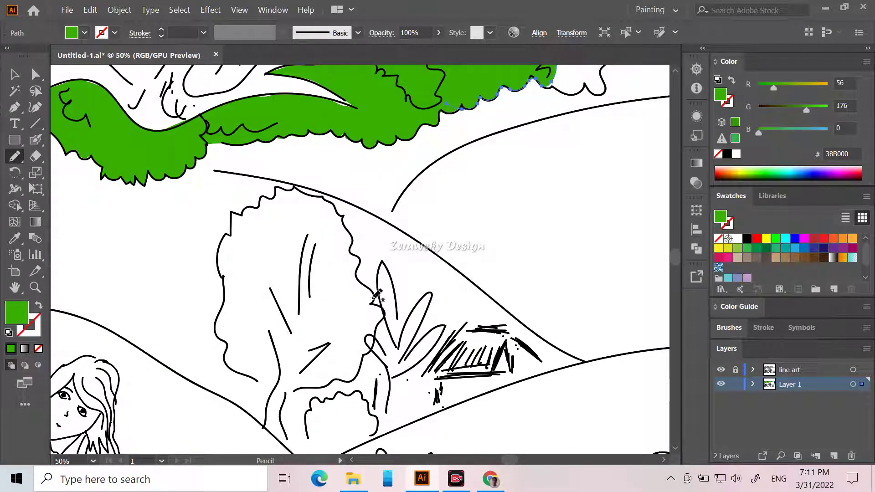
pyautogui.scroll(5, 378, 295)
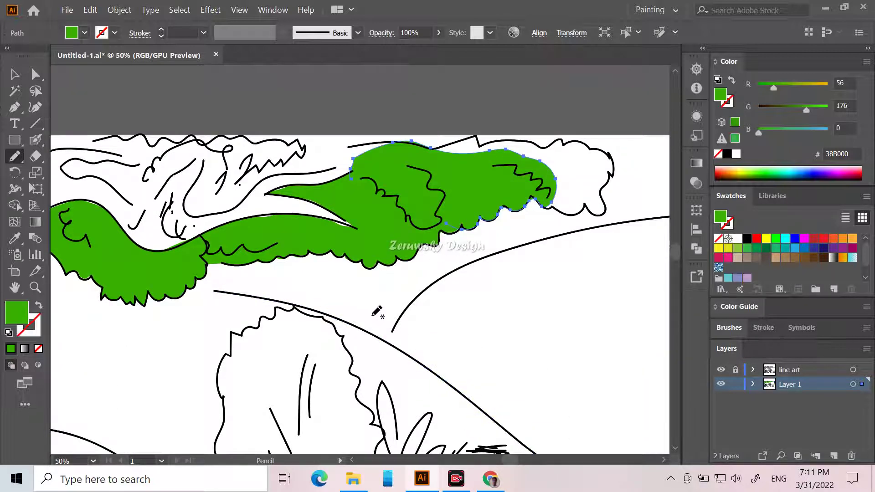
pyautogui.moveTo(510, 463); pyautogui.dragTo(505, 463)
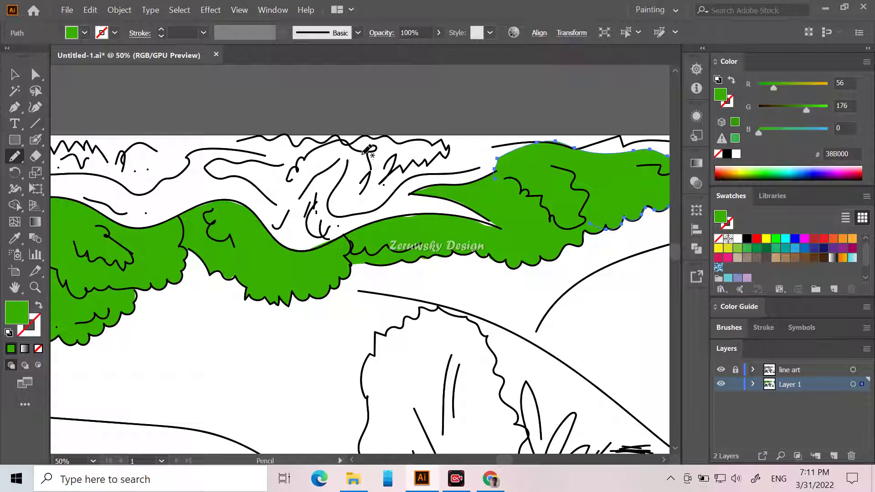
pyautogui.moveTo(348, 162)
pyautogui.mouseDown()
pyautogui.moveTo(328, 205)
pyautogui.moveTo(339, 215)
pyautogui.moveTo(362, 213)
pyautogui.moveTo(419, 171)
pyautogui.moveTo(477, 158)
pyautogui.moveTo(495, 144)
pyautogui.moveTo(260, 130)
pyautogui.moveTo(169, 142)
pyautogui.moveTo(180, 170)
pyautogui.mouseUp()
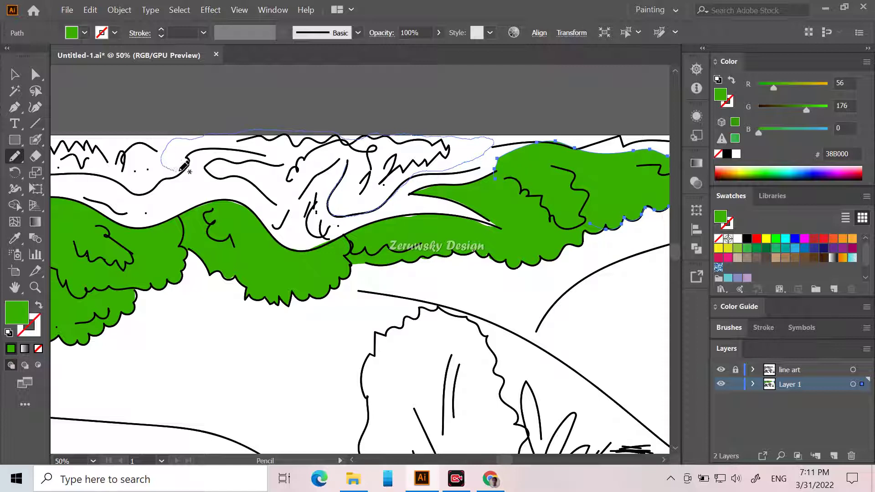
pyautogui.moveTo(243, 149)
pyautogui.mouseDown()
pyautogui.moveTo(272, 149)
pyautogui.moveTo(286, 160)
pyautogui.moveTo(219, 160)
pyautogui.moveTo(205, 169)
pyautogui.moveTo(284, 204)
pyautogui.moveTo(342, 174)
pyautogui.mouseUp()
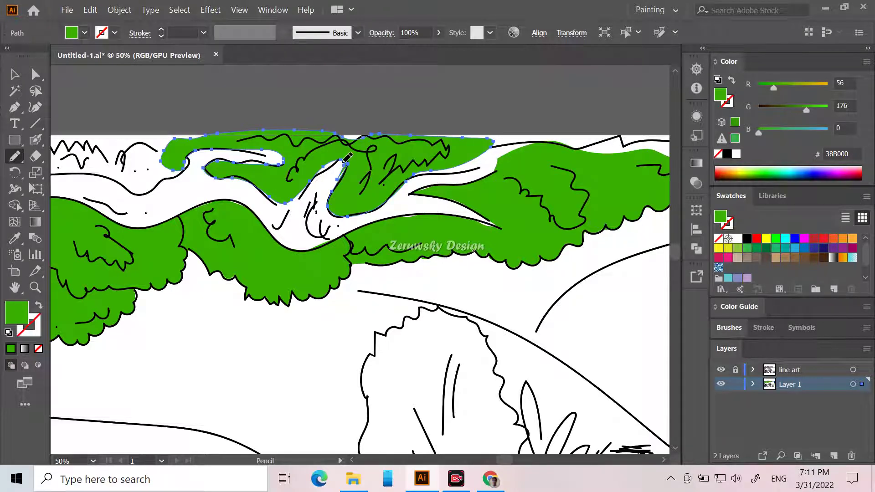
# Fill the upper-left foliage clump above the main branch and the small clump in the artboard's corner with green Pencil shapes.
pyautogui.moveTo(512, 456); pyautogui.dragTo(503, 456)
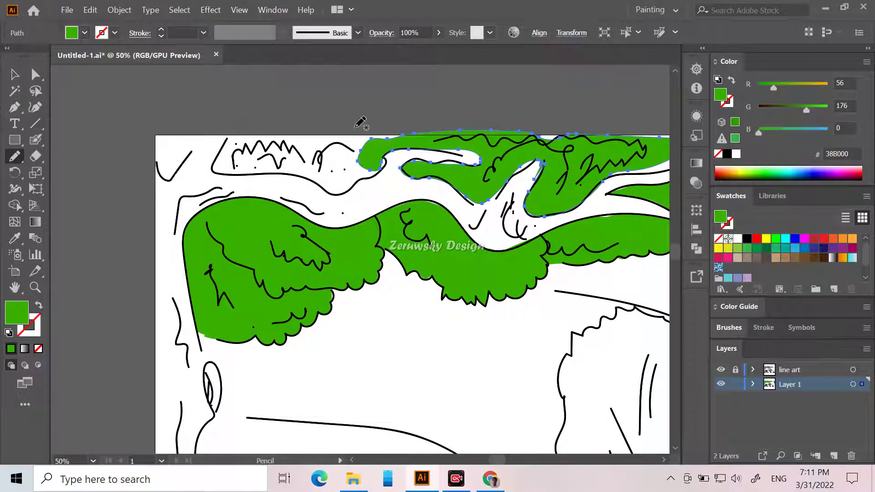
pyautogui.moveTo(382, 142)
pyautogui.mouseDown()
pyautogui.moveTo(321, 133)
pyautogui.moveTo(230, 139)
pyautogui.moveTo(240, 173)
pyautogui.moveTo(295, 175)
pyautogui.moveTo(332, 191)
pyautogui.moveTo(376, 171)
pyautogui.mouseUp()
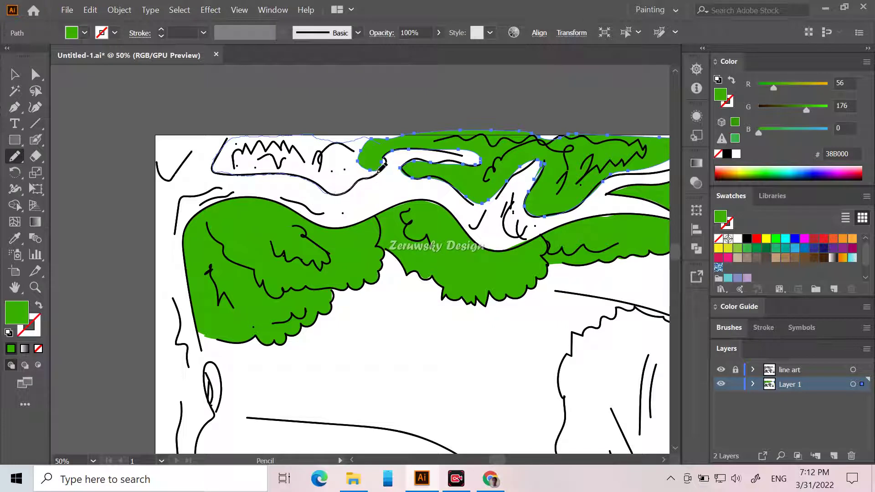
pyautogui.moveTo(363, 134); pyautogui.dragTo(363, 133)
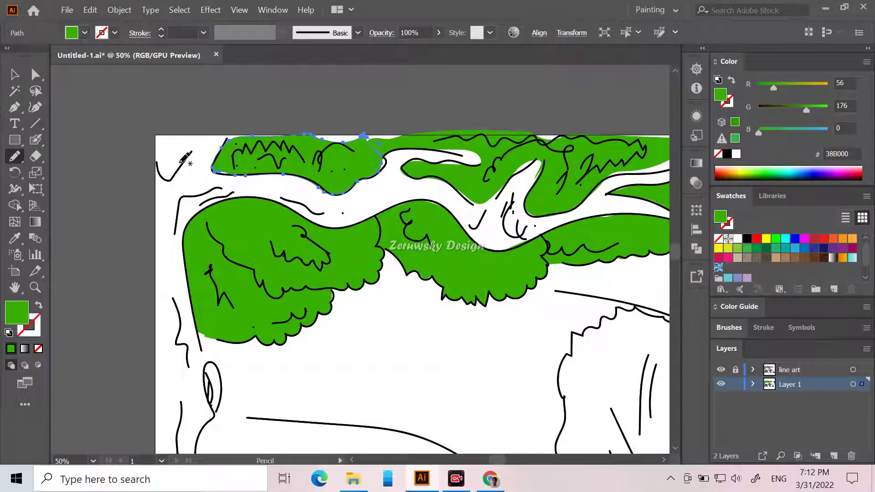
pyautogui.moveTo(179, 166); pyautogui.dragTo(194, 140)
pyautogui.moveTo(178, 135)
pyautogui.mouseDown()
pyautogui.moveTo(149, 149)
pyautogui.moveTo(160, 174)
pyautogui.moveTo(182, 160)
pyautogui.mouseUp()
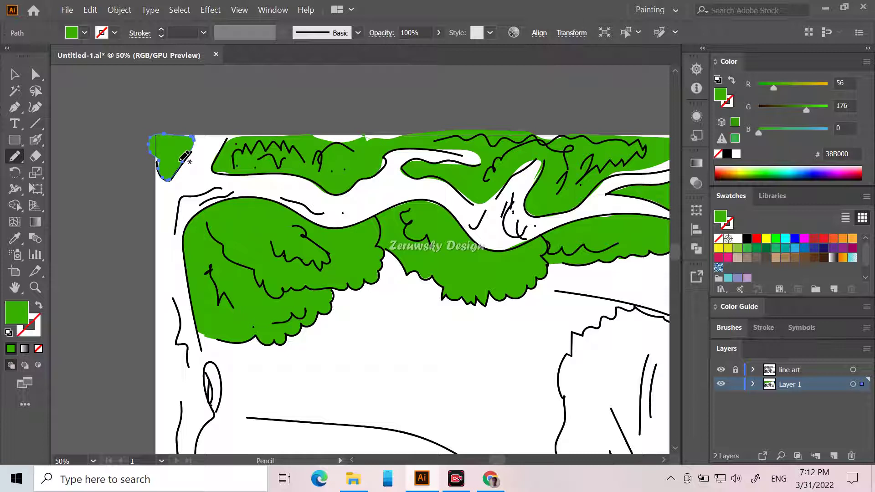
pyautogui.scroll(-2, 137, 205)
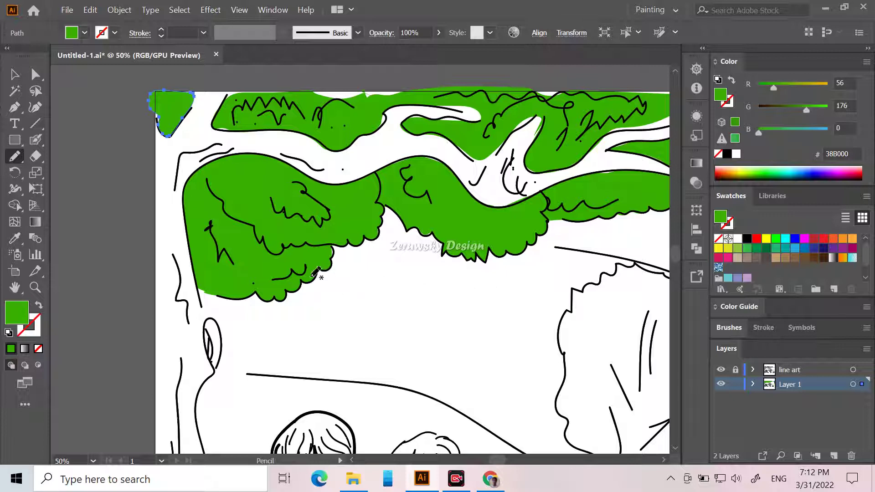
pyautogui.click(14, 75)
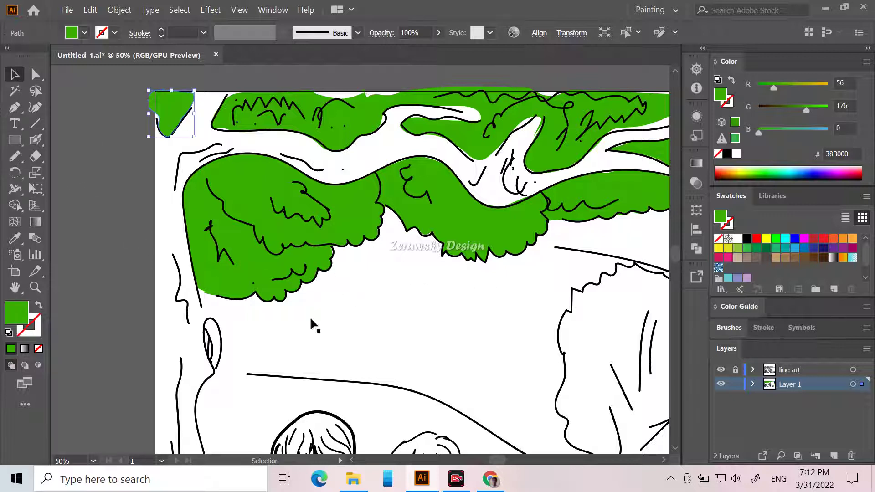
pyautogui.click(358, 328)
pyautogui.scroll(-1, 175, 257)
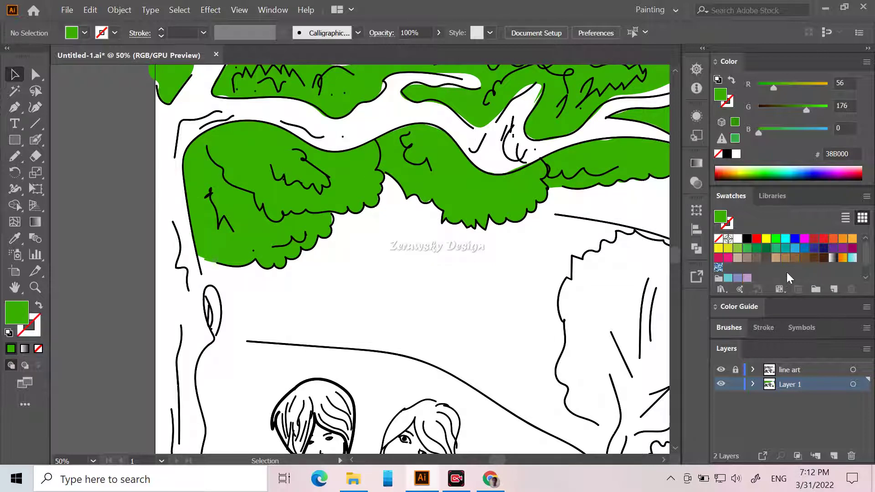
pyautogui.scroll(-1, 680, 228)
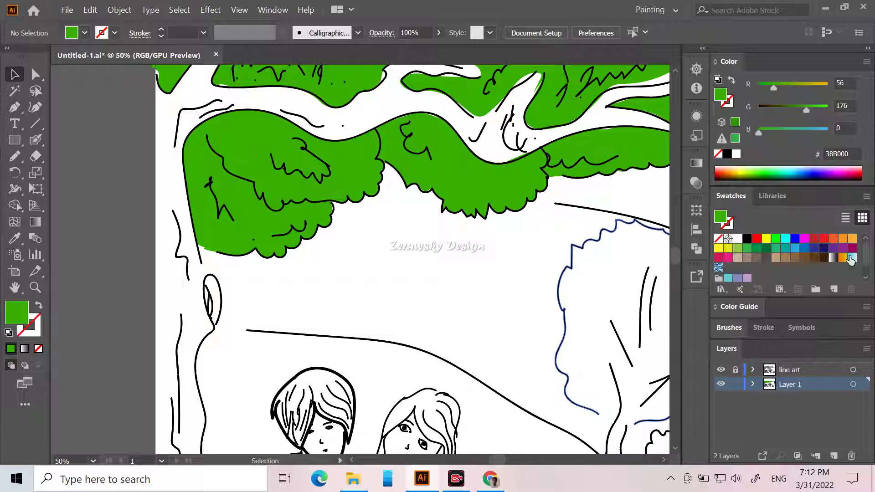
pyautogui.click(723, 289)
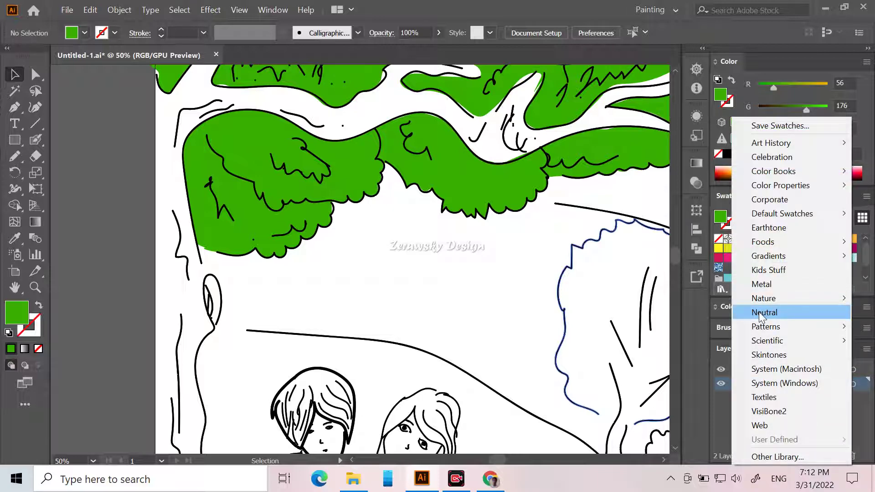
pyautogui.moveTo(770, 297)
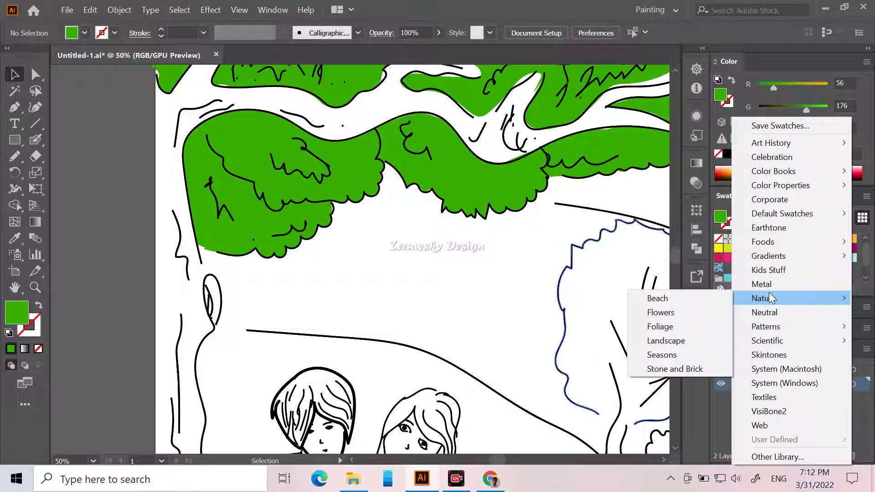
pyautogui.click(715, 299)
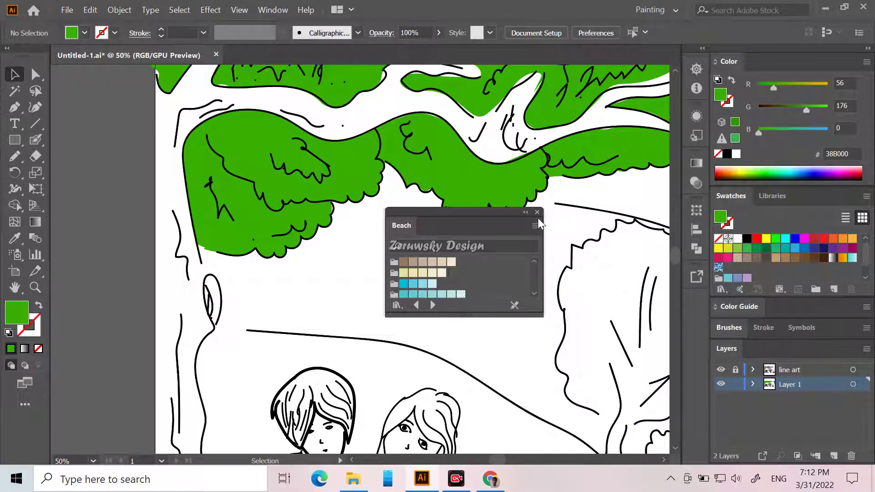
pyautogui.click(536, 211)
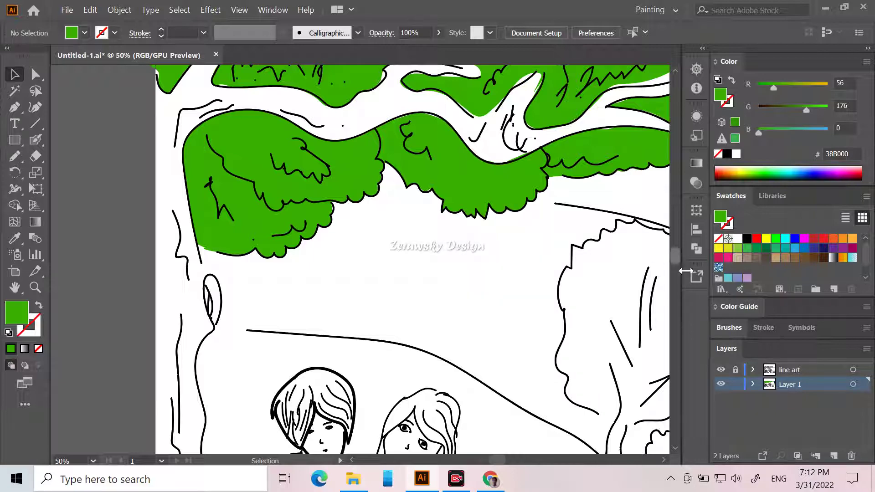
# Set the fill to brown 9C8156 from the Nature Landscape swatch library and activate the Pencil tool.
pyautogui.click(720, 286)
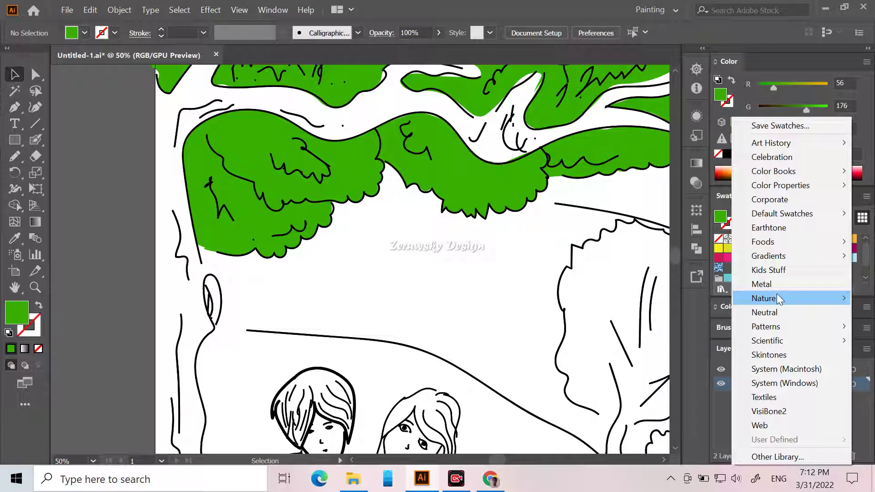
pyautogui.moveTo(777, 293)
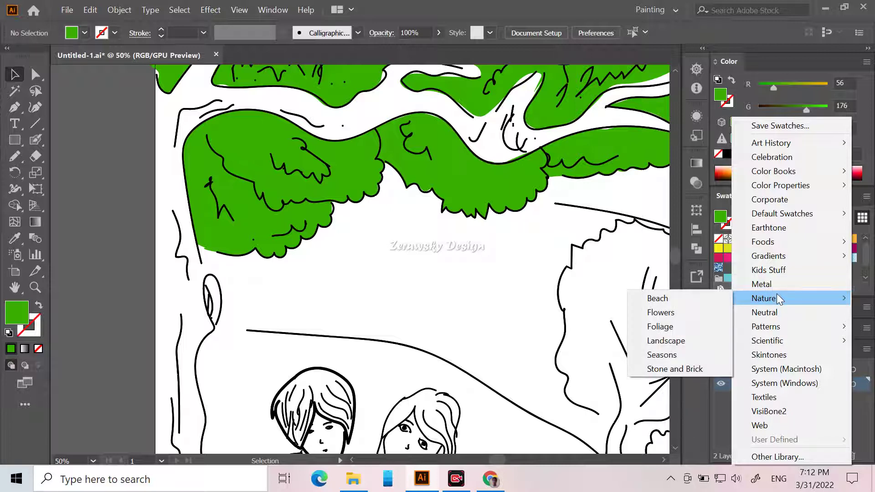
pyautogui.click(695, 340)
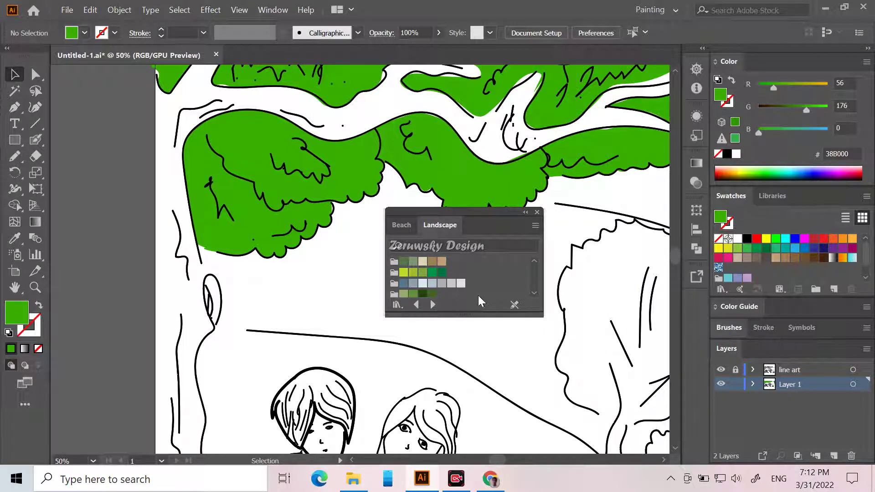
pyautogui.click(432, 262)
pyautogui.moveTo(465, 224); pyautogui.dragTo(789, 224)
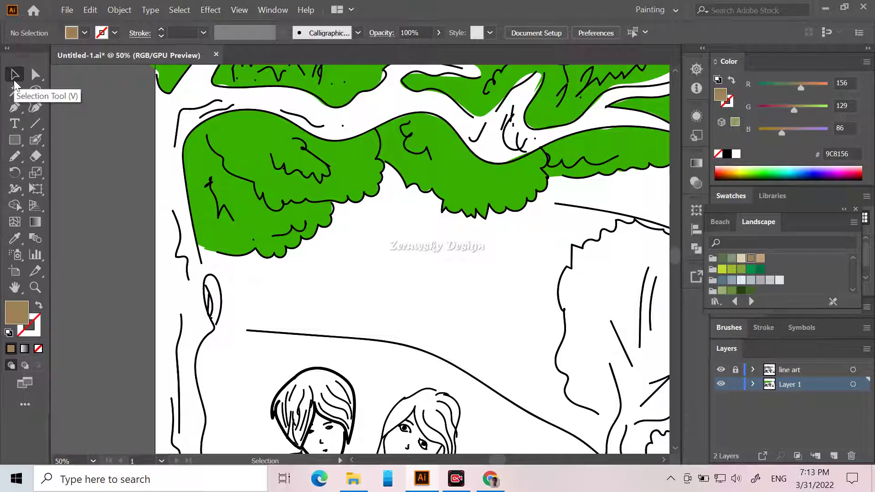
pyautogui.scroll(2, 286, 222)
pyautogui.scroll(4, 286, 222)
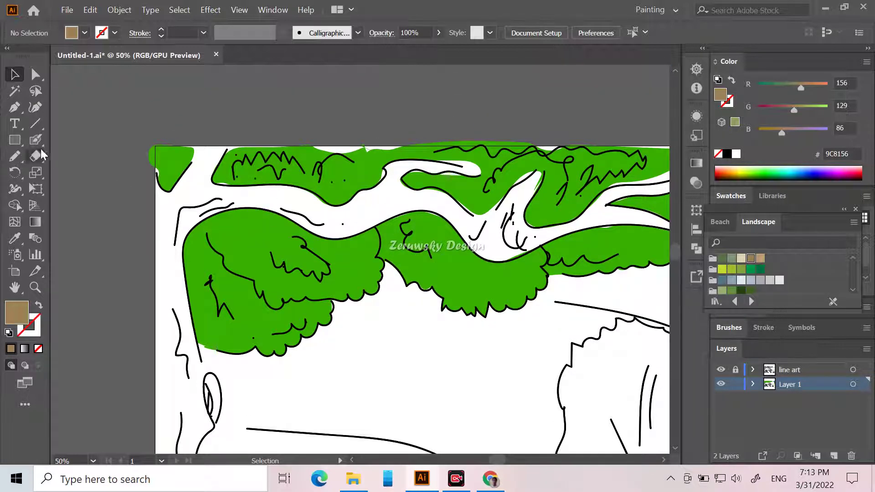
pyautogui.click(14, 156)
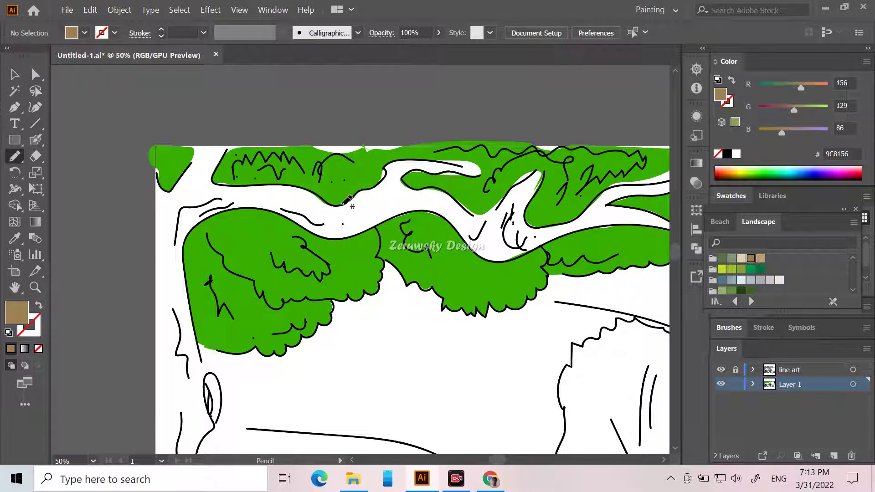
# Fill the forked upper branches of the large tree with brown Pencil shapes, from the main branch's middle to its far twig tips.
pyautogui.moveTo(342, 204)
pyautogui.mouseDown()
pyautogui.moveTo(404, 159)
pyautogui.moveTo(482, 175)
pyautogui.moveTo(416, 170)
pyautogui.moveTo(403, 185)
pyautogui.moveTo(445, 191)
pyautogui.moveTo(439, 204)
pyautogui.moveTo(361, 235)
pyautogui.moveTo(334, 232)
pyautogui.moveTo(350, 200)
pyautogui.mouseUp()
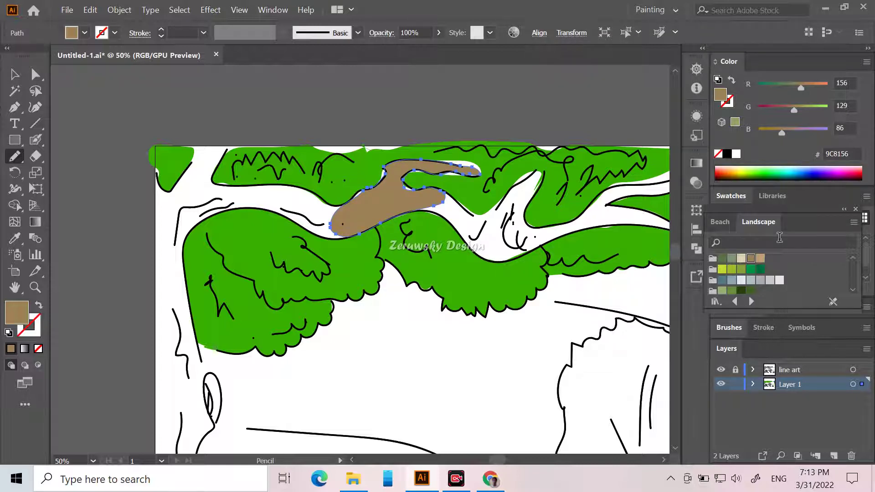
pyautogui.moveTo(496, 461); pyautogui.dragTo(504, 463)
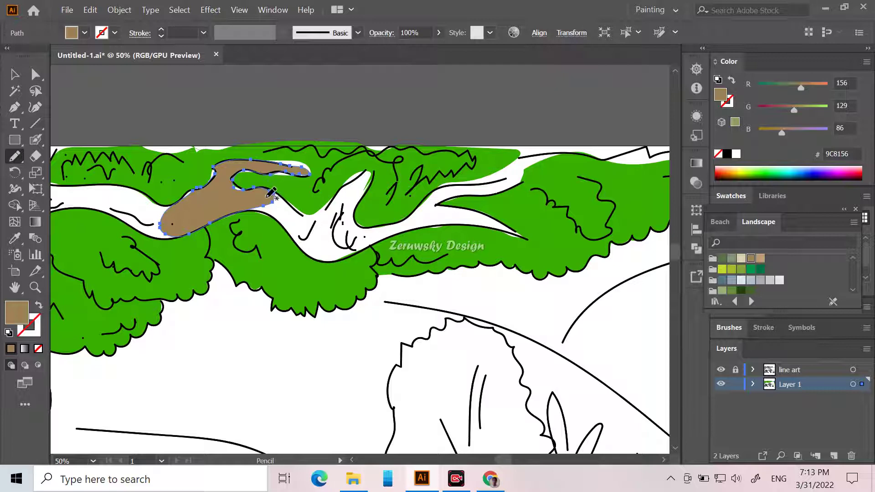
pyautogui.moveTo(269, 195)
pyautogui.mouseDown()
pyautogui.moveTo(318, 213)
pyautogui.moveTo(351, 177)
pyautogui.moveTo(373, 178)
pyautogui.moveTo(356, 211)
pyautogui.moveTo(357, 244)
pyautogui.moveTo(337, 259)
pyautogui.moveTo(299, 242)
pyautogui.mouseUp()
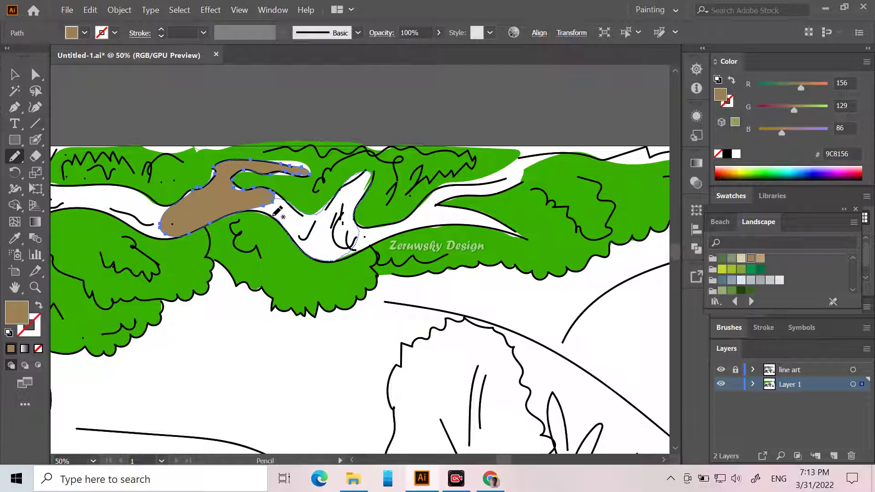
pyautogui.moveTo(277, 189); pyautogui.dragTo(282, 186)
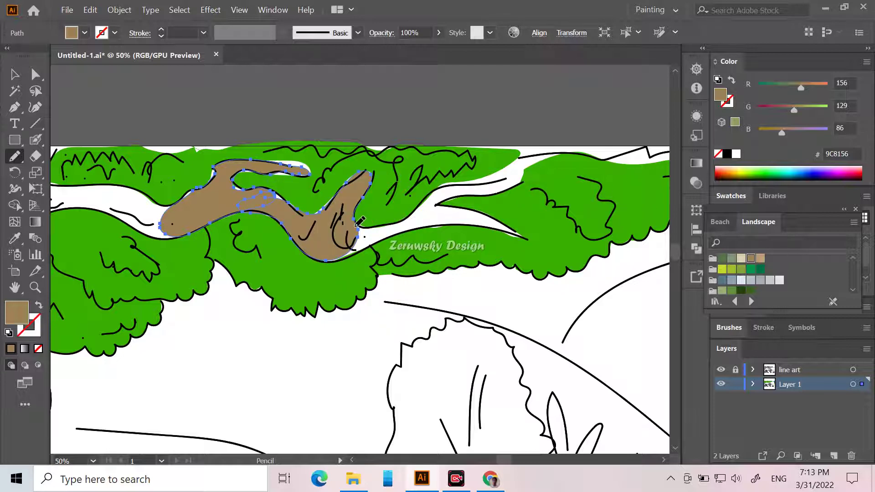
pyautogui.moveTo(353, 222)
pyautogui.mouseDown()
pyautogui.moveTo(374, 228)
pyautogui.moveTo(429, 205)
pyautogui.moveTo(436, 215)
pyautogui.moveTo(357, 250)
pyautogui.moveTo(319, 255)
pyautogui.mouseUp()
pyautogui.moveTo(433, 209)
pyautogui.mouseDown()
pyautogui.moveTo(496, 218)
pyautogui.moveTo(520, 236)
pyautogui.moveTo(409, 228)
pyautogui.moveTo(418, 211)
pyautogui.moveTo(408, 223)
pyautogui.moveTo(445, 182)
pyautogui.moveTo(530, 150)
pyautogui.moveTo(552, 153)
pyautogui.moveTo(504, 193)
pyautogui.moveTo(439, 203)
pyautogui.moveTo(486, 213)
pyautogui.moveTo(481, 228)
pyautogui.moveTo(498, 222)
pyautogui.moveTo(521, 237)
pyautogui.moveTo(479, 218)
pyautogui.mouseUp()
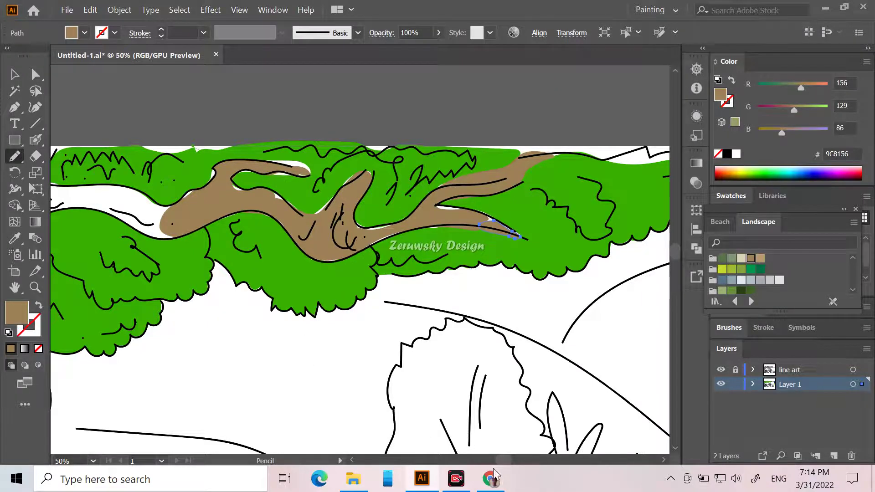
# Fill the rest of the main branch and the bend into the upper trunk with overlapping brown Pencil shapes.
pyautogui.moveTo(507, 460); pyautogui.dragTo(501, 460)
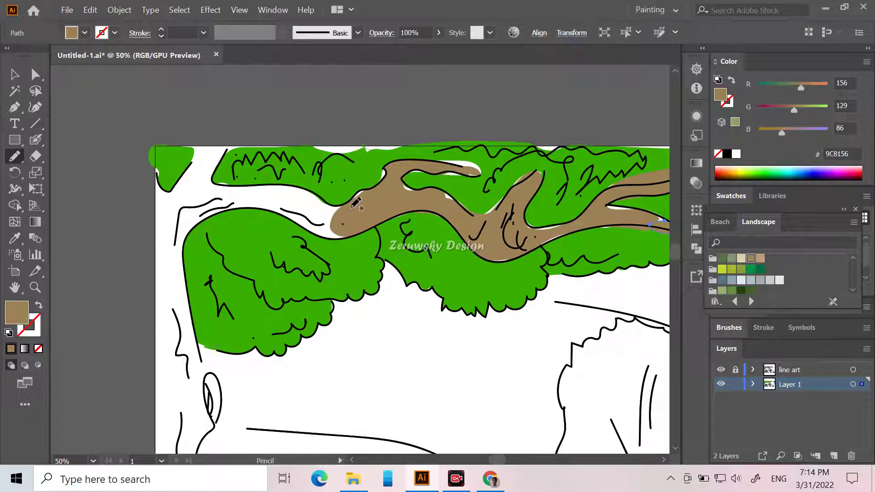
pyautogui.moveTo(350, 207)
pyautogui.mouseDown()
pyautogui.moveTo(301, 188)
pyautogui.moveTo(247, 185)
pyautogui.moveTo(247, 203)
pyautogui.moveTo(327, 235)
pyautogui.moveTo(354, 223)
pyautogui.mouseUp()
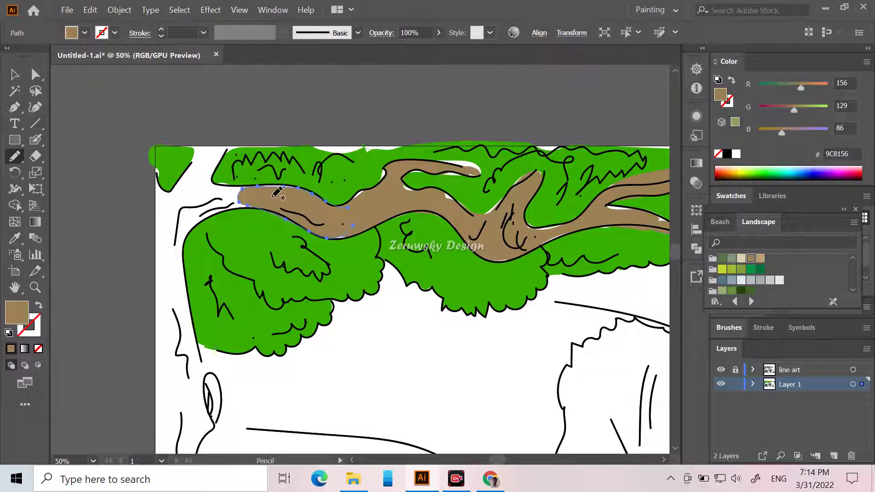
pyautogui.moveTo(242, 182)
pyautogui.mouseDown()
pyautogui.moveTo(200, 182)
pyautogui.moveTo(179, 193)
pyautogui.moveTo(163, 215)
pyautogui.moveTo(161, 239)
pyautogui.moveTo(277, 197)
pyautogui.mouseUp()
pyautogui.moveTo(163, 236)
pyautogui.mouseDown()
pyautogui.moveTo(161, 307)
pyautogui.moveTo(187, 370)
pyautogui.moveTo(202, 359)
pyautogui.moveTo(185, 267)
pyautogui.moveTo(194, 203)
pyautogui.mouseUp()
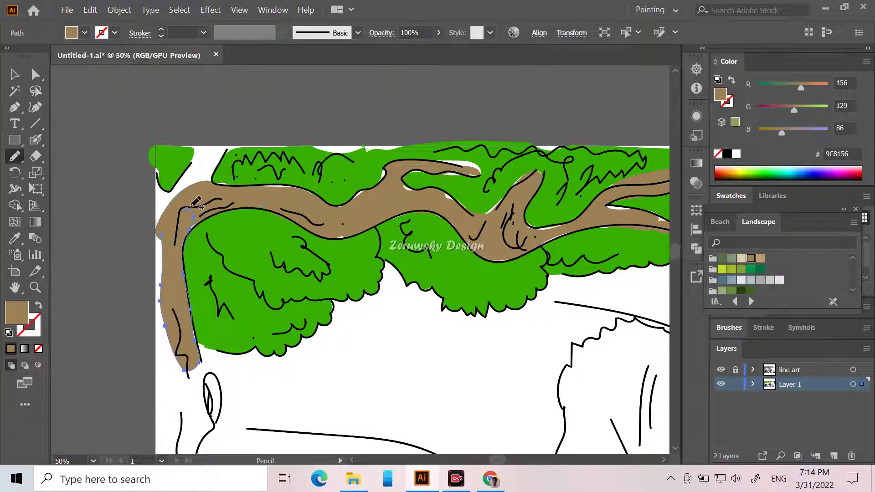
# Fill the tree trunk from below the foliage past the knot down to the roots with brown Pencil shapes.
pyautogui.scroll(-8, 328, 340)
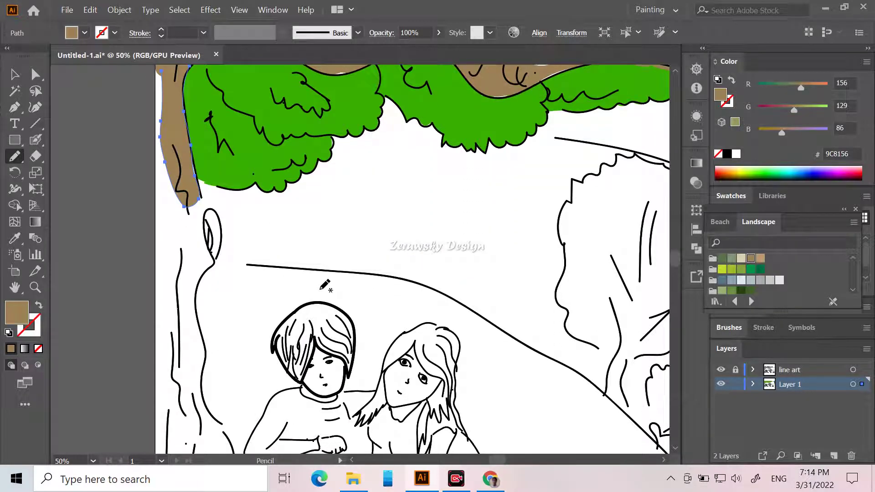
pyautogui.moveTo(207, 201)
pyautogui.mouseDown()
pyautogui.moveTo(217, 247)
pyautogui.moveTo(174, 357)
pyautogui.moveTo(163, 326)
pyautogui.moveTo(167, 219)
pyautogui.moveTo(180, 185)
pyautogui.mouseUp()
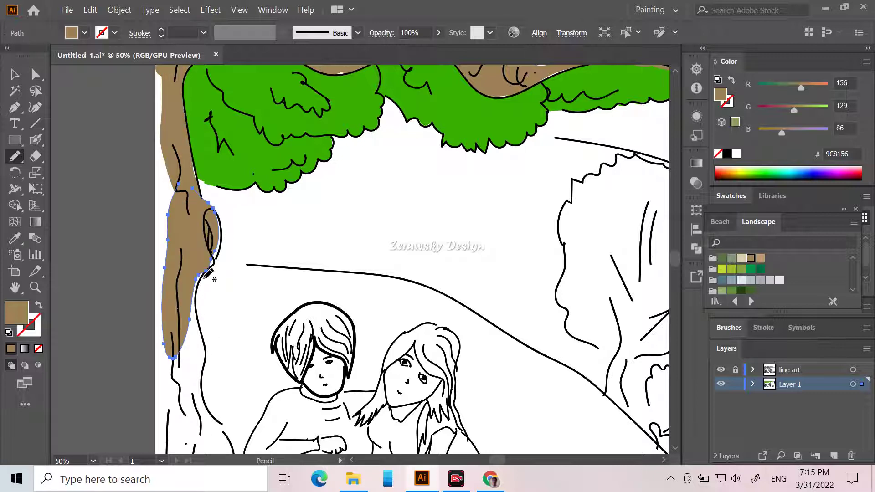
pyautogui.moveTo(206, 263)
pyautogui.mouseDown()
pyautogui.moveTo(193, 419)
pyautogui.moveTo(178, 405)
pyautogui.moveTo(164, 363)
pyautogui.moveTo(168, 336)
pyautogui.mouseUp()
pyautogui.scroll(-5, 328, 144)
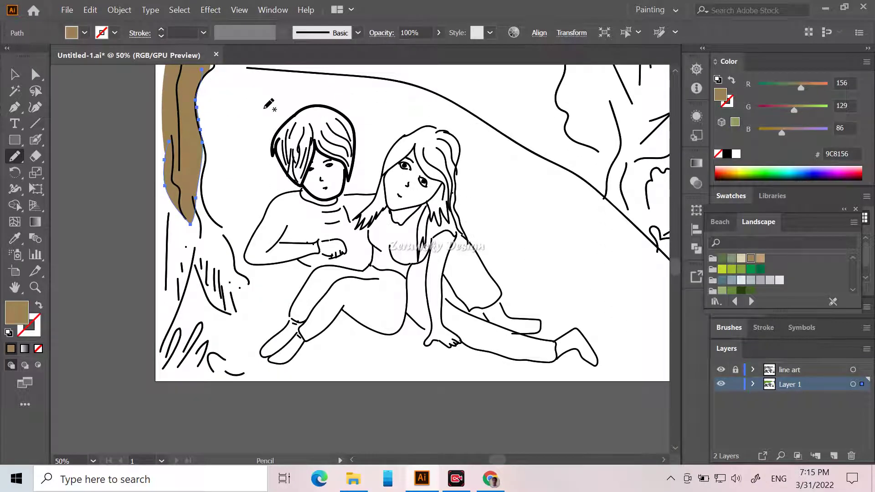
pyautogui.click(189, 145)
pyautogui.moveTo(207, 161)
pyautogui.mouseDown()
pyautogui.moveTo(203, 195)
pyautogui.moveTo(254, 307)
pyautogui.moveTo(243, 309)
pyautogui.moveTo(244, 340)
pyautogui.moveTo(193, 277)
pyautogui.moveTo(157, 359)
pyautogui.moveTo(152, 258)
pyautogui.moveTo(165, 169)
pyautogui.moveTo(190, 163)
pyautogui.mouseUp()
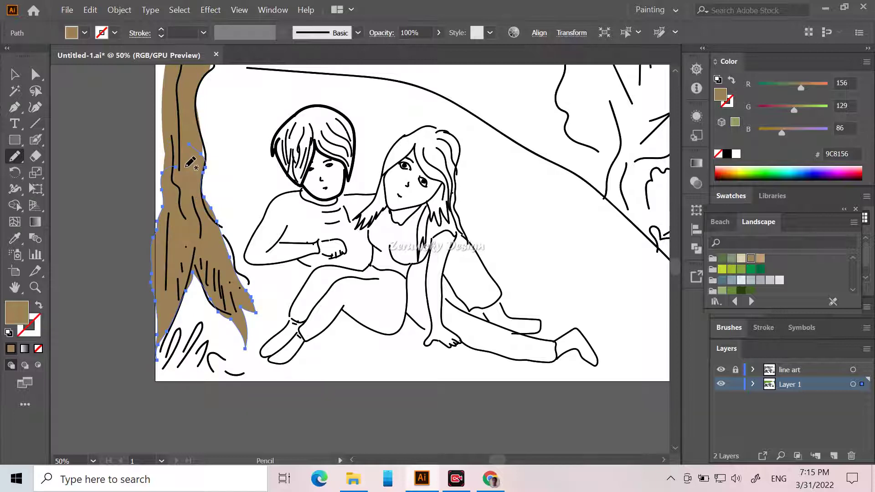
# Cover the white gaps between the trunk and the artboard edge and between the upper-left foliage clumps with brown Pencil shapes.
pyautogui.scroll(6, 203, 250)
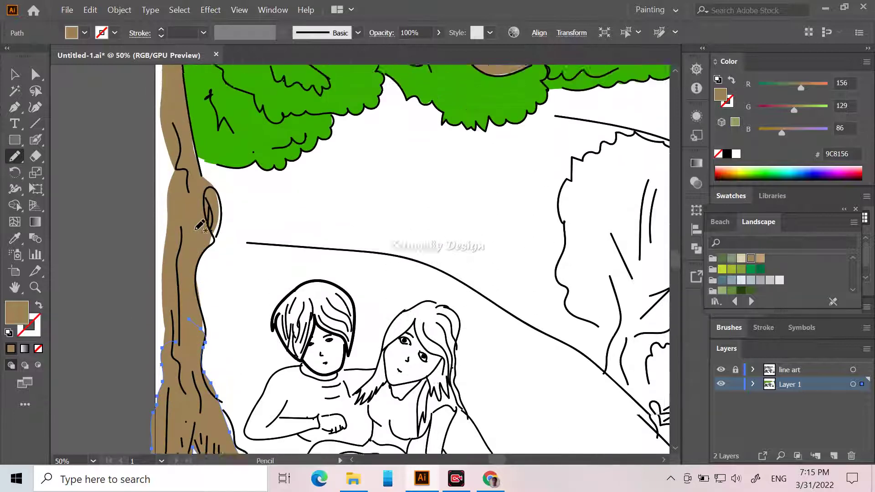
pyautogui.scroll(5, 200, 226)
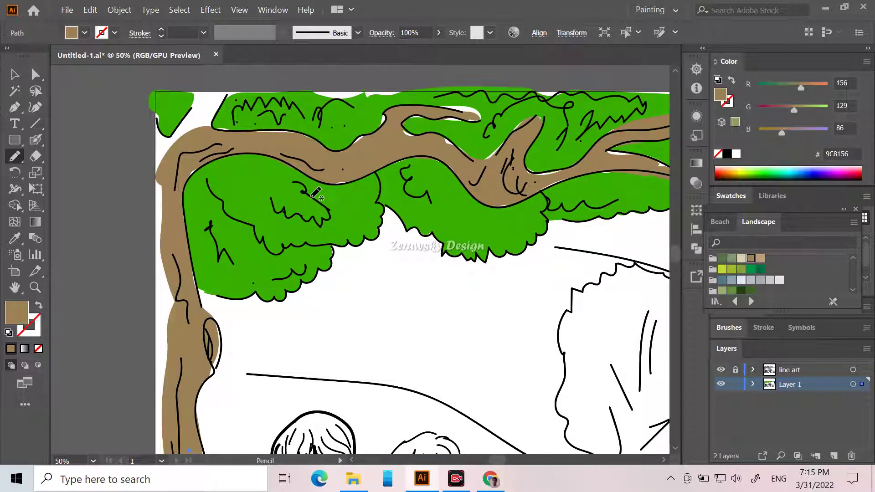
pyautogui.moveTo(212, 138)
pyautogui.mouseDown()
pyautogui.moveTo(225, 97)
pyautogui.moveTo(206, 90)
pyautogui.moveTo(166, 135)
pyautogui.moveTo(152, 119)
pyautogui.moveTo(150, 384)
pyautogui.moveTo(168, 430)
pyautogui.moveTo(176, 428)
pyautogui.mouseUp()
pyautogui.scroll(-3, 396, 169)
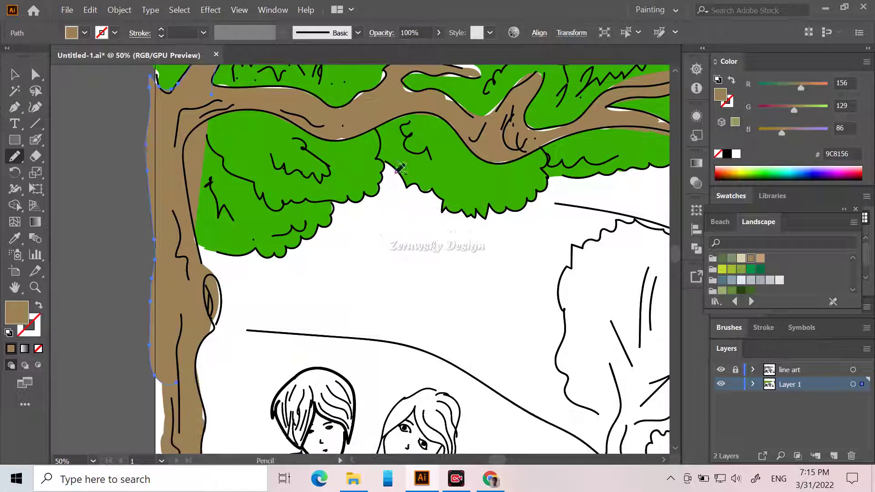
pyautogui.scroll(-4, 396, 169)
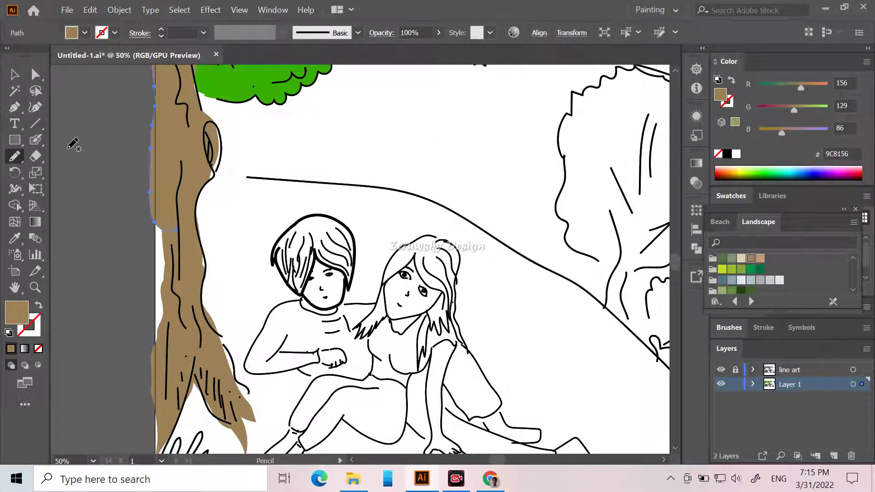
pyautogui.moveTo(153, 211)
pyautogui.mouseDown()
pyautogui.moveTo(149, 311)
pyautogui.moveTo(163, 377)
pyautogui.moveTo(175, 351)
pyautogui.moveTo(193, 214)
pyautogui.mouseUp()
pyautogui.scroll(-2, 198, 236)
pyautogui.scroll(-2, 200, 235)
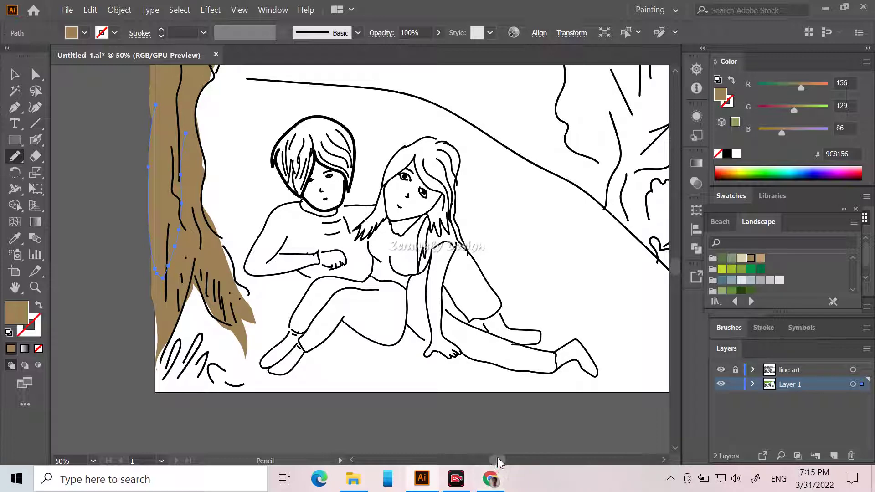
# Examine the uncolored tree, bushes, plants and hills beyond the seated couple.
pyautogui.moveTo(497, 457); pyautogui.dragTo(510, 459)
pyautogui.scroll(2, 347, 315)
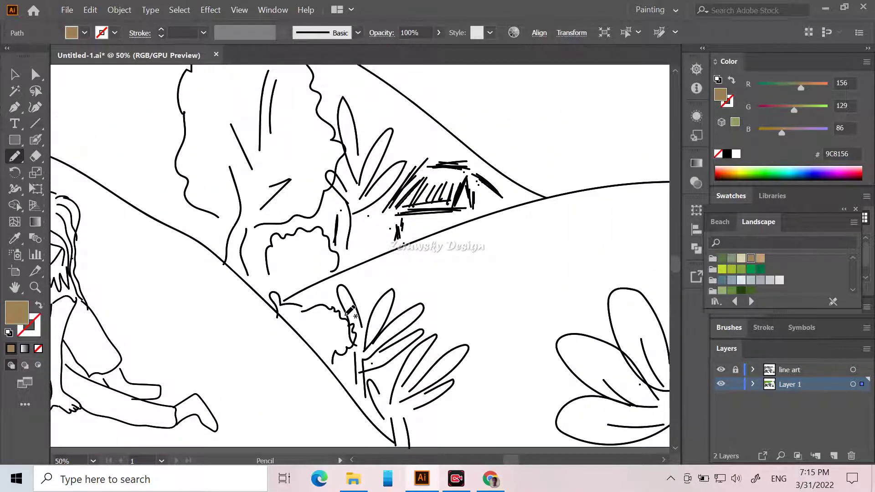
pyautogui.scroll(6, 350, 312)
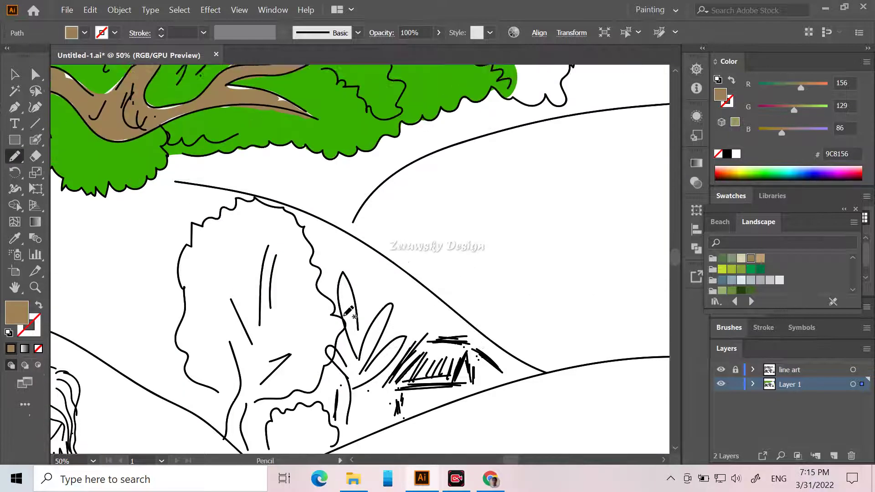
pyautogui.scroll(1, 349, 312)
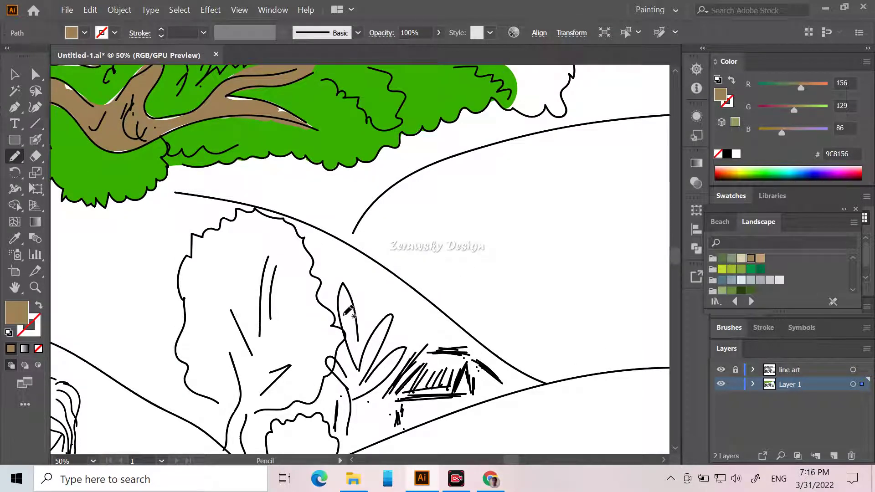
pyautogui.scroll(-1, 347, 312)
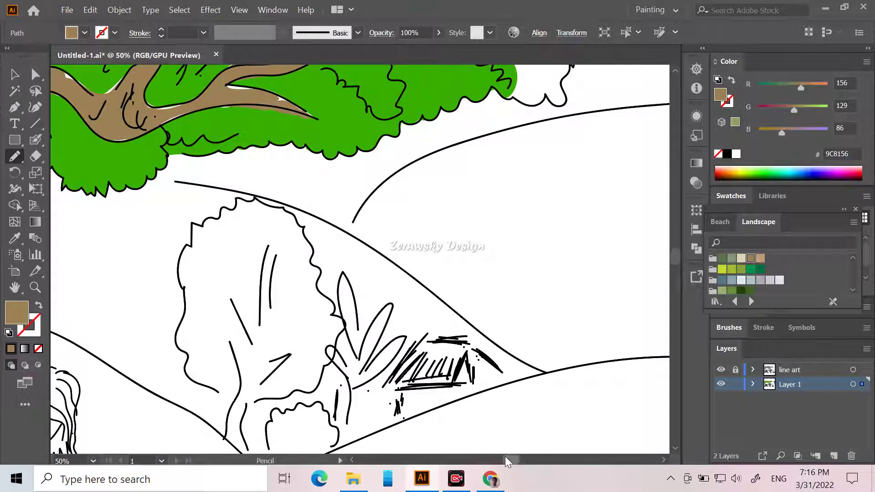
pyautogui.scroll(-10, 499, 448)
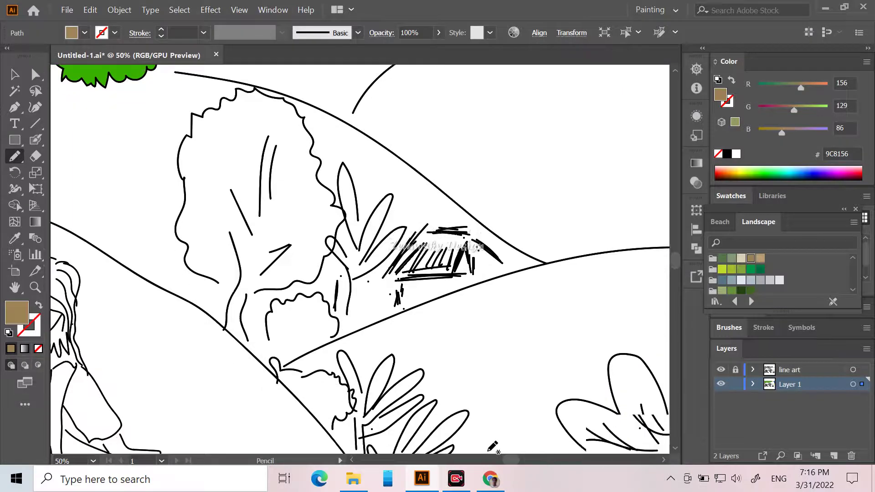
pyautogui.scroll(-9, 492, 447)
# Deselect everything, sample light green 9EF01A from the palette image beside the artboard as the fill, and activate the Pencil tool.
pyautogui.moveTo(517, 457); pyautogui.dragTo(524, 459)
pyautogui.scroll(5, 497, 365)
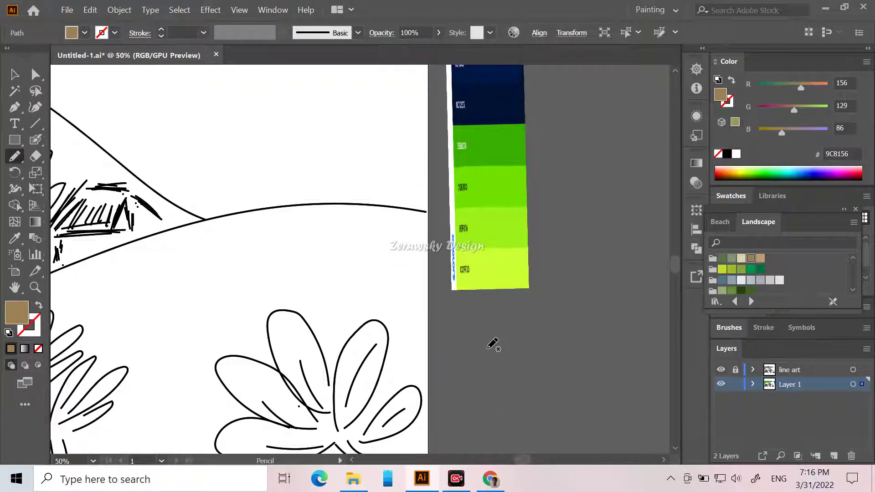
pyautogui.scroll(1, 492, 346)
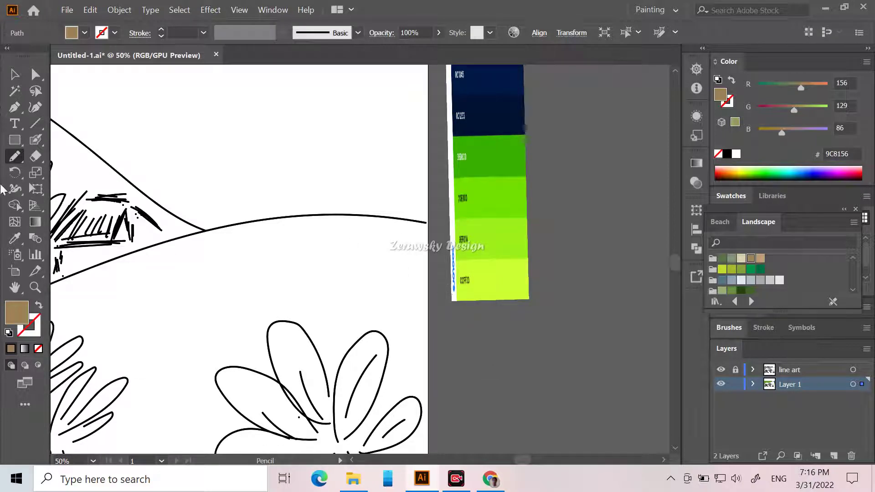
pyautogui.click(13, 74)
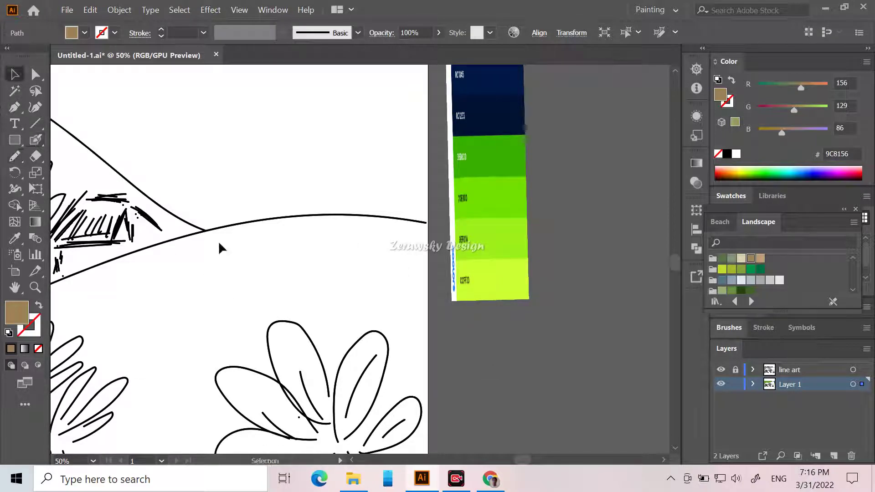
pyautogui.click(220, 273)
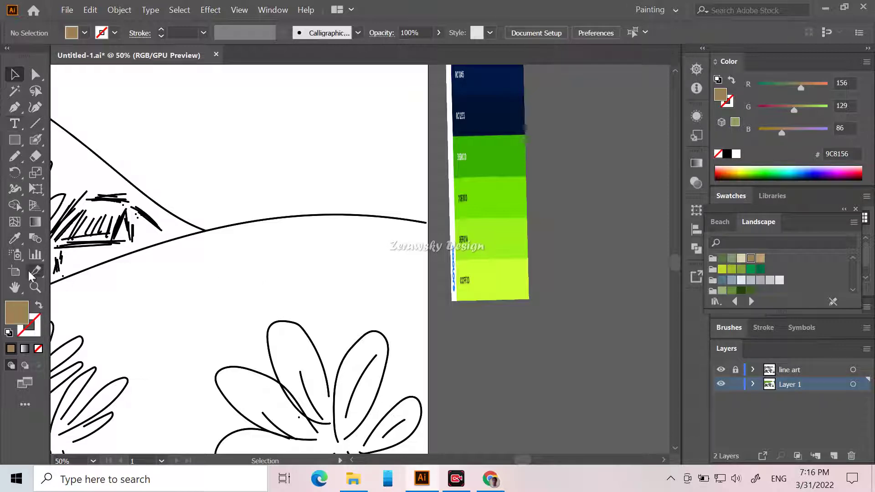
pyautogui.click(14, 239)
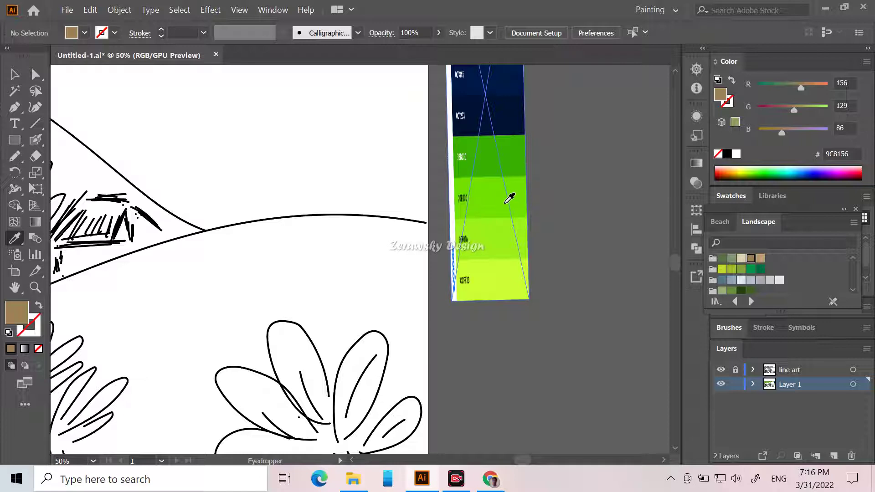
pyautogui.click(495, 235)
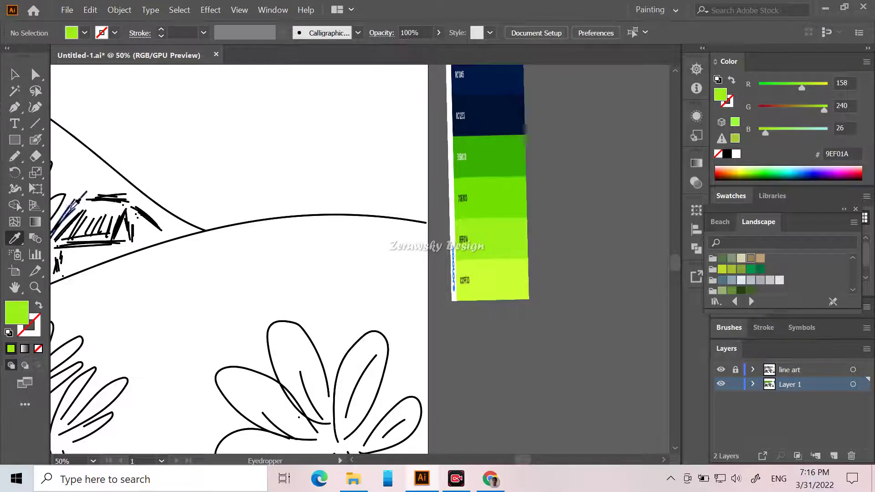
pyautogui.click(14, 157)
# Fill the two right-hand leaves of the large plant in the artboard's lower-right corner with one light green Pencil shape, including their shared base.
pyautogui.scroll(-3, 573, 347)
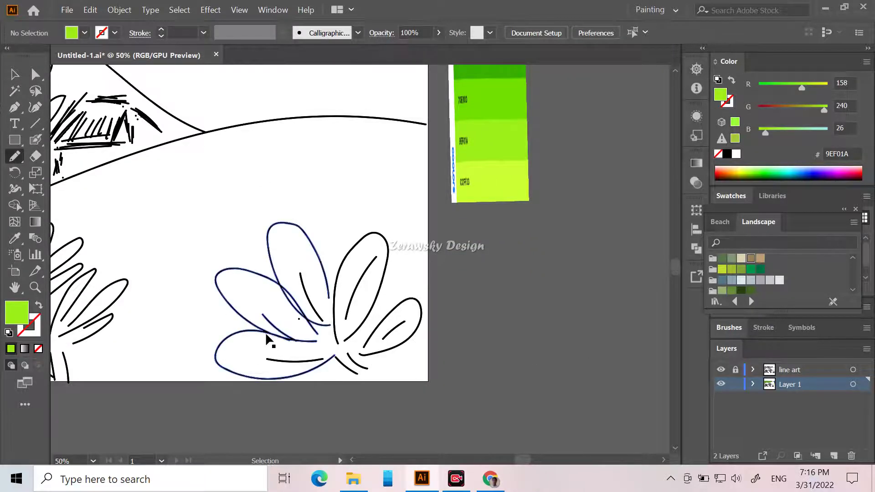
pyautogui.scroll(2, 262, 336)
pyautogui.scroll(1, 261, 332)
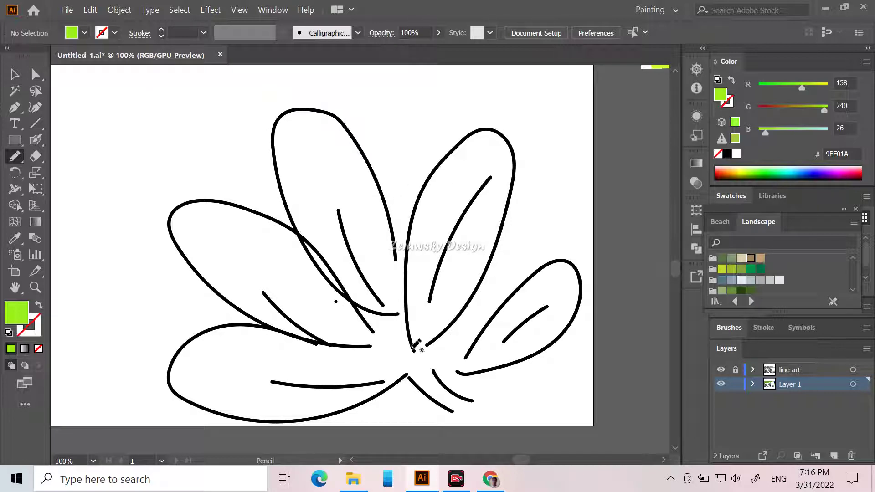
pyautogui.moveTo(414, 351)
pyautogui.mouseDown()
pyautogui.moveTo(407, 253)
pyautogui.moveTo(418, 201)
pyautogui.moveTo(475, 133)
pyautogui.moveTo(497, 131)
pyautogui.moveTo(512, 155)
pyautogui.moveTo(509, 201)
pyautogui.moveTo(473, 290)
pyautogui.moveTo(421, 355)
pyautogui.moveTo(465, 359)
pyautogui.moveTo(531, 276)
pyautogui.moveTo(555, 263)
pyautogui.moveTo(583, 281)
pyautogui.moveTo(572, 315)
pyautogui.moveTo(543, 350)
pyautogui.moveTo(467, 377)
pyautogui.moveTo(402, 373)
pyautogui.moveTo(397, 349)
pyautogui.moveTo(416, 329)
pyautogui.mouseUp()
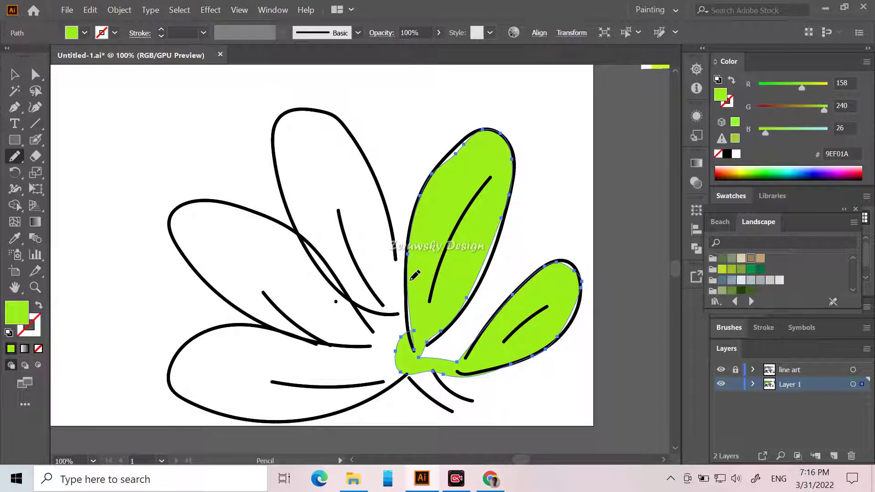
# Fill the tall upper-left leaf of the large plant with overlapping light green 9EF01A Pencil shapes.
pyautogui.moveTo(385, 209)
pyautogui.mouseDown()
pyautogui.moveTo(331, 220)
pyautogui.moveTo(333, 250)
pyautogui.moveTo(372, 340)
pyautogui.moveTo(409, 352)
pyautogui.mouseUp()
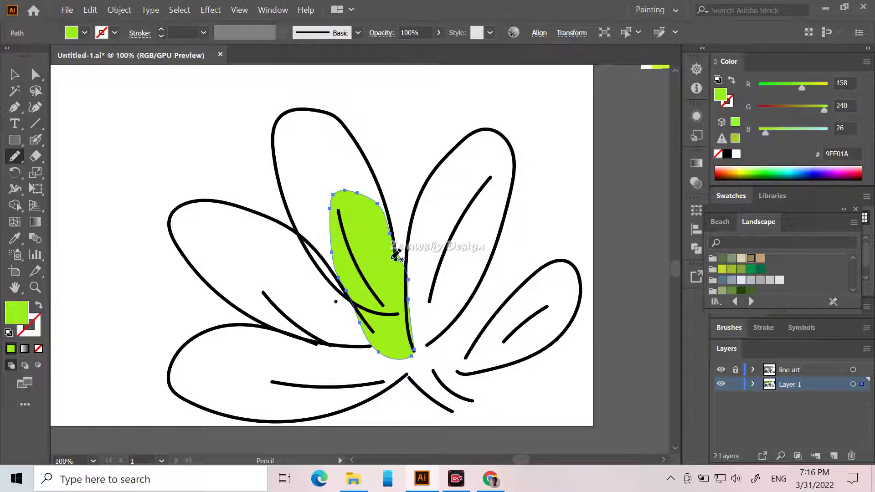
pyautogui.hotkey('ctrl', 'z')
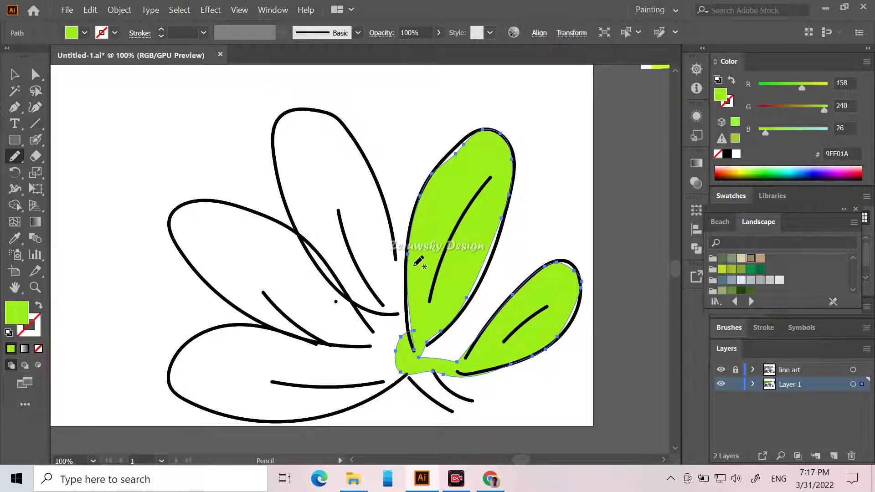
pyautogui.moveTo(422, 273)
pyautogui.mouseDown()
pyautogui.moveTo(368, 238)
pyautogui.moveTo(355, 270)
pyautogui.moveTo(412, 316)
pyautogui.mouseUp()
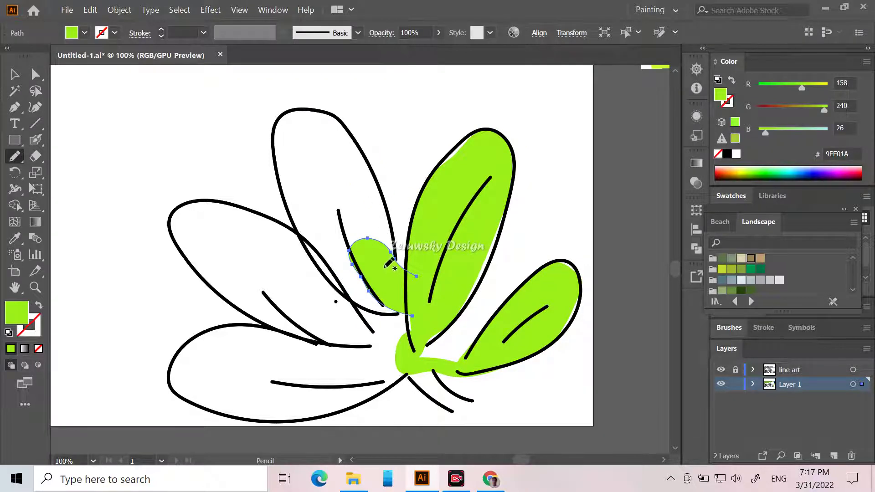
pyautogui.moveTo(386, 264)
pyautogui.mouseDown()
pyautogui.moveTo(393, 246)
pyautogui.moveTo(379, 183)
pyautogui.moveTo(346, 140)
pyautogui.moveTo(328, 139)
pyautogui.moveTo(333, 192)
pyautogui.moveTo(368, 247)
pyautogui.mouseUp()
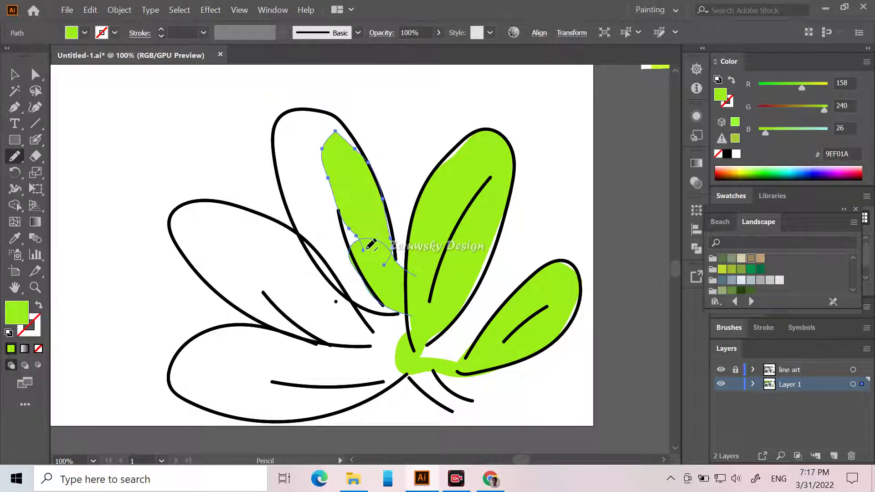
pyautogui.moveTo(366, 160)
pyautogui.mouseDown()
pyautogui.moveTo(347, 128)
pyautogui.moveTo(321, 112)
pyautogui.moveTo(288, 114)
pyautogui.moveTo(273, 130)
pyautogui.moveTo(278, 185)
pyautogui.moveTo(297, 207)
pyautogui.moveTo(348, 210)
pyautogui.mouseUp()
pyautogui.moveTo(290, 189)
pyautogui.mouseDown()
pyautogui.moveTo(298, 238)
pyautogui.moveTo(335, 302)
pyautogui.moveTo(367, 318)
pyautogui.moveTo(390, 283)
pyautogui.mouseUp()
pyautogui.moveTo(309, 195)
pyautogui.mouseDown()
pyautogui.moveTo(336, 248)
pyautogui.moveTo(371, 231)
pyautogui.moveTo(324, 181)
pyautogui.moveTo(288, 210)
pyautogui.mouseUp()
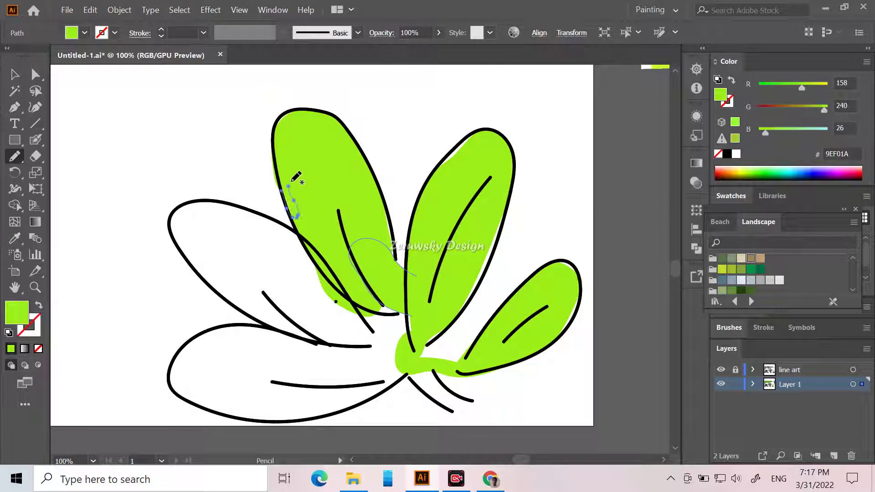
# Fill the large plant's two remaining left-hand leaves and the gaps around its central base with light green Pencil shapes.
pyautogui.moveTo(315, 256)
pyautogui.mouseDown()
pyautogui.moveTo(292, 287)
pyautogui.moveTo(294, 337)
pyautogui.moveTo(319, 381)
pyautogui.moveTo(352, 395)
pyautogui.moveTo(411, 363)
pyautogui.mouseUp()
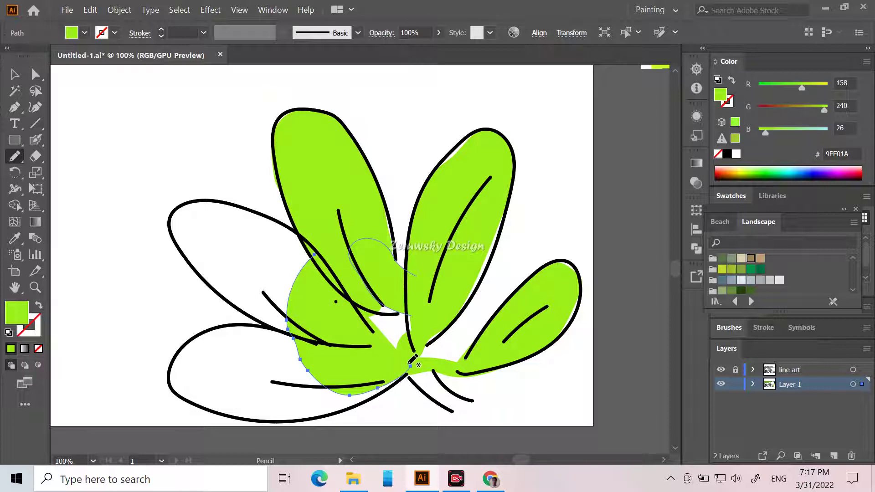
pyautogui.moveTo(363, 279)
pyautogui.mouseDown()
pyautogui.moveTo(391, 348)
pyautogui.moveTo(402, 276)
pyautogui.moveTo(373, 288)
pyautogui.mouseUp()
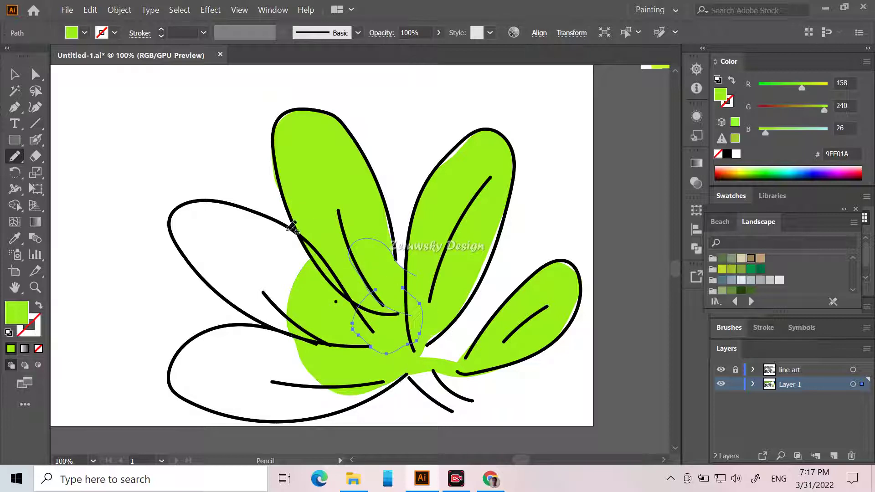
pyautogui.moveTo(306, 243)
pyautogui.mouseDown()
pyautogui.moveTo(270, 216)
pyautogui.moveTo(244, 208)
pyautogui.moveTo(216, 202)
pyautogui.moveTo(176, 211)
pyautogui.moveTo(170, 226)
pyautogui.moveTo(177, 246)
pyautogui.moveTo(205, 285)
pyautogui.moveTo(300, 352)
pyautogui.moveTo(200, 360)
pyautogui.moveTo(185, 373)
pyautogui.moveTo(262, 411)
pyautogui.moveTo(334, 401)
pyautogui.moveTo(363, 354)
pyautogui.mouseUp()
pyautogui.moveTo(276, 329)
pyautogui.mouseDown()
pyautogui.moveTo(218, 326)
pyautogui.moveTo(199, 335)
pyautogui.moveTo(169, 385)
pyautogui.moveTo(194, 407)
pyautogui.moveTo(236, 420)
pyautogui.moveTo(291, 424)
pyautogui.moveTo(378, 391)
pyautogui.moveTo(400, 376)
pyautogui.moveTo(400, 355)
pyautogui.moveTo(385, 351)
pyautogui.moveTo(416, 337)
pyautogui.moveTo(392, 349)
pyautogui.moveTo(409, 368)
pyautogui.moveTo(401, 381)
pyautogui.moveTo(365, 377)
pyautogui.mouseUp()
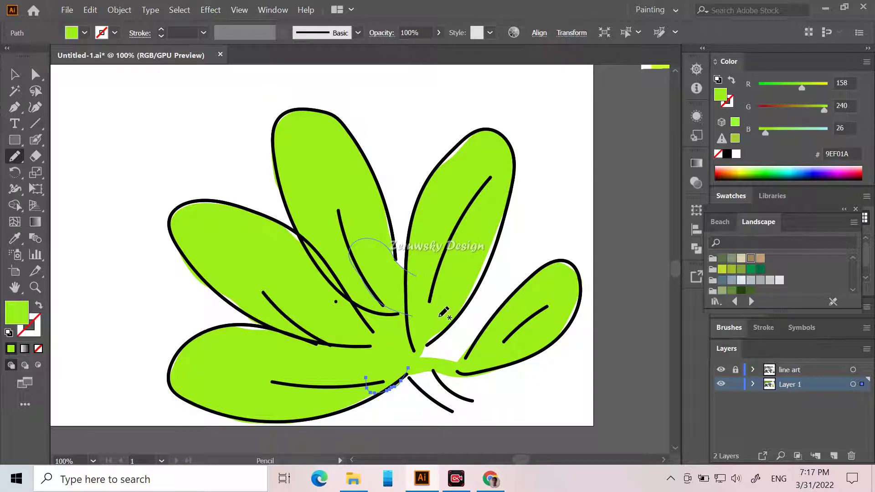
pyautogui.moveTo(437, 323)
pyautogui.mouseDown()
pyautogui.moveTo(440, 345)
pyautogui.moveTo(472, 365)
pyautogui.moveTo(454, 371)
pyautogui.mouseUp()
pyautogui.moveTo(425, 328)
pyautogui.mouseDown()
pyautogui.moveTo(421, 366)
pyautogui.moveTo(449, 371)
pyautogui.moveTo(469, 362)
pyautogui.mouseUp()
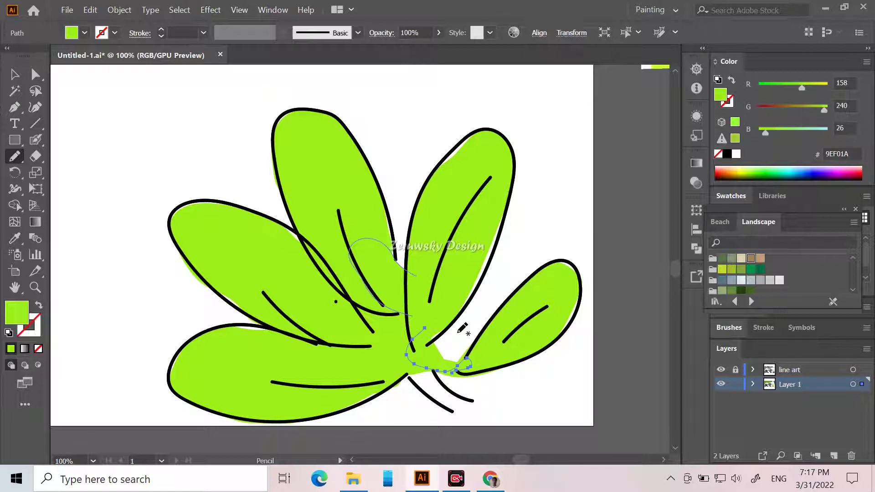
# Deselect everything, sample green 70E000 from the palette image beside the artboard as the fill, and activate the Pencil tool.
pyautogui.scroll(3, 422, 314)
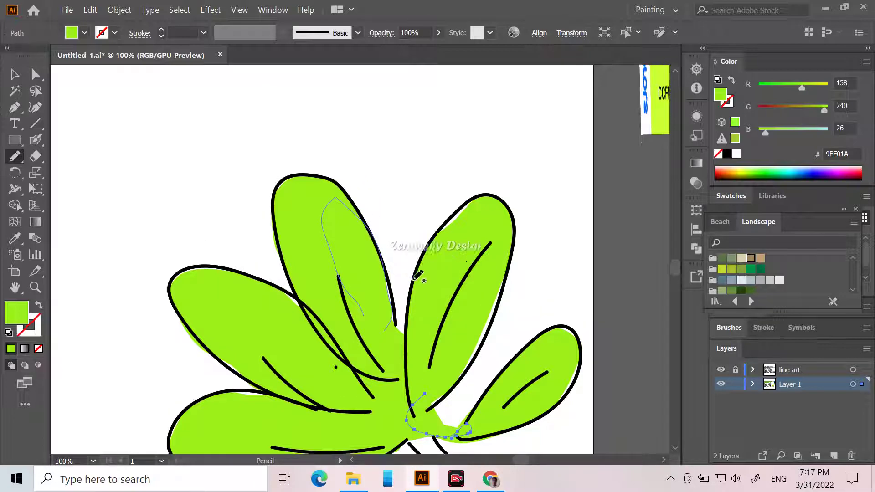
pyautogui.hscroll(4, 523, 461)
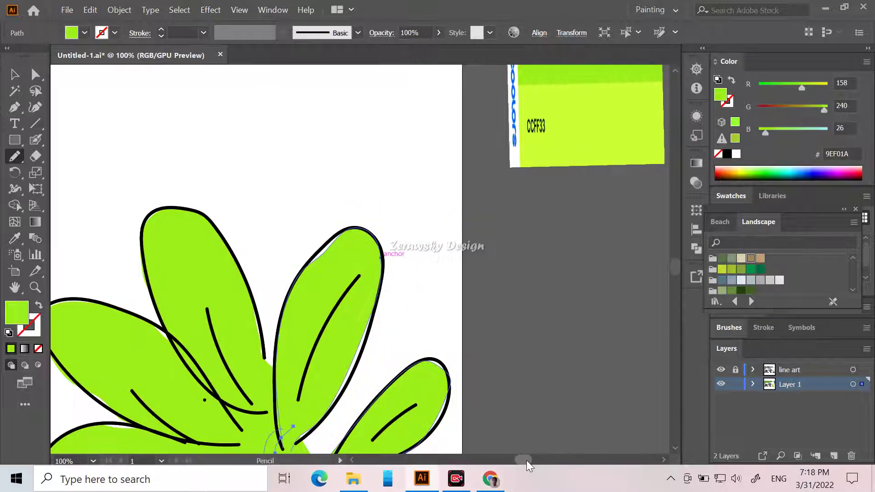
pyautogui.scroll(2, 513, 393)
pyautogui.scroll(3, 515, 389)
pyautogui.scroll(-1, 518, 387)
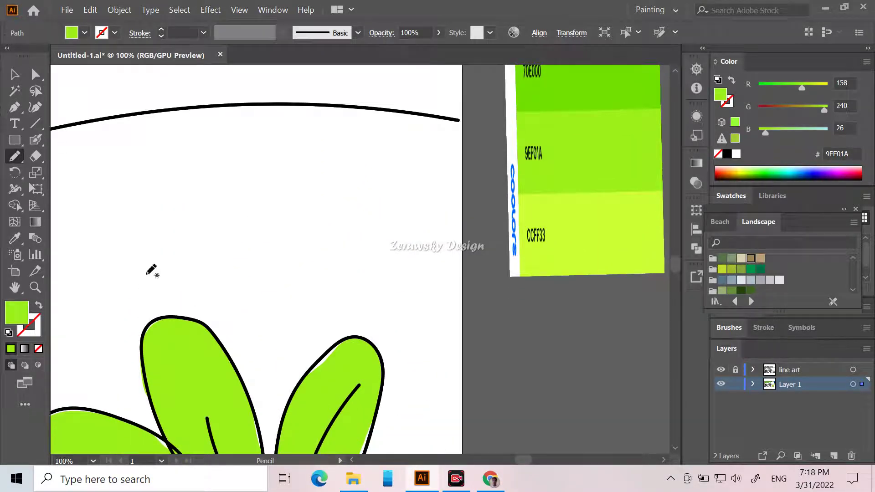
pyautogui.click(9, 69)
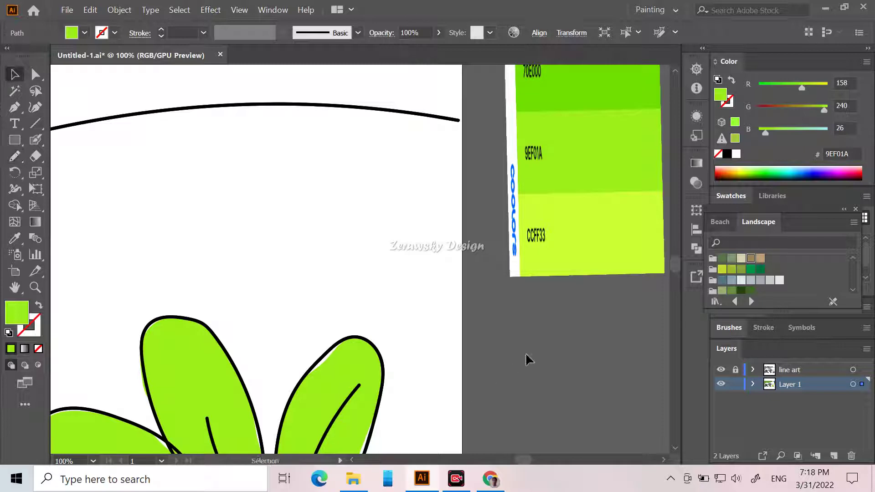
pyautogui.click(561, 357)
pyautogui.scroll(2, 569, 357)
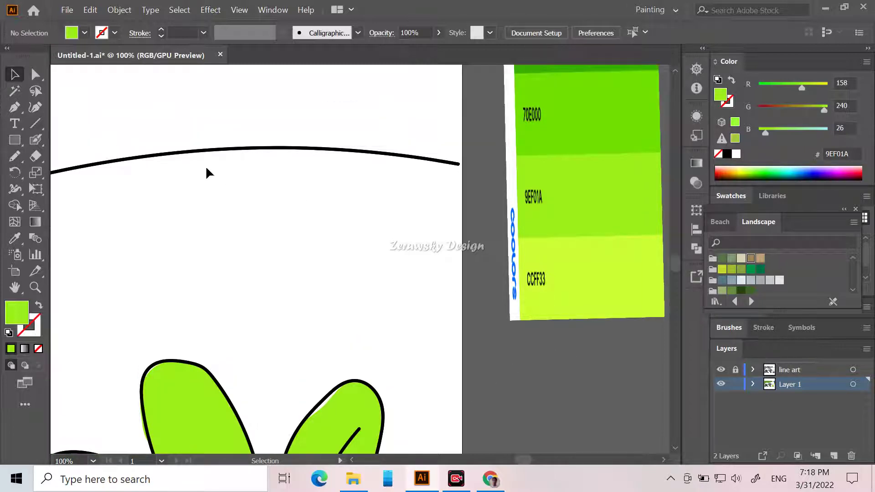
pyautogui.click(17, 157)
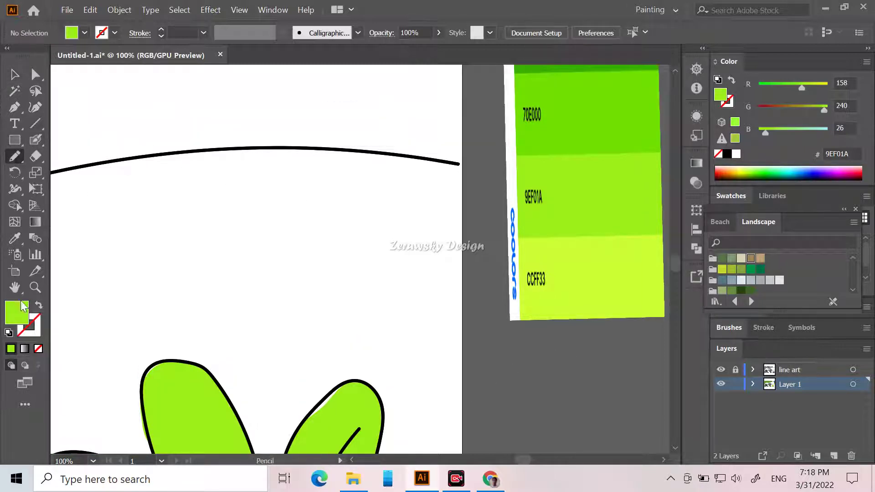
pyautogui.click(14, 238)
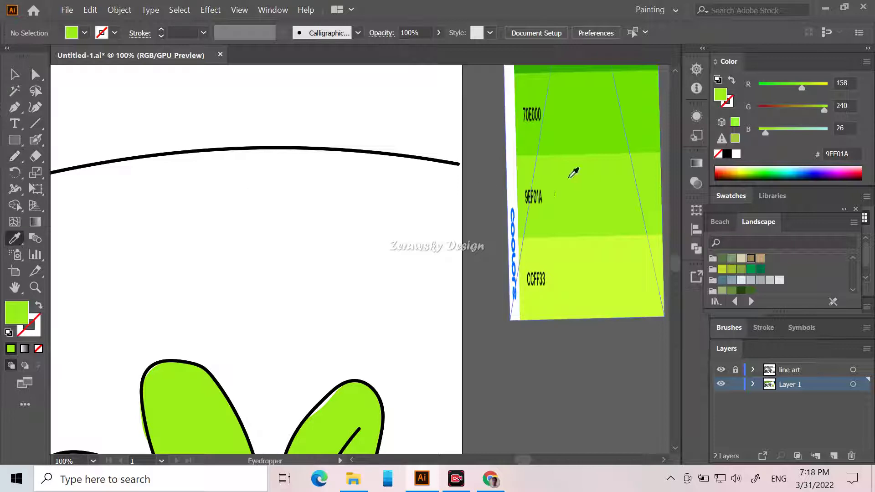
pyautogui.click(590, 118)
pyautogui.click(13, 158)
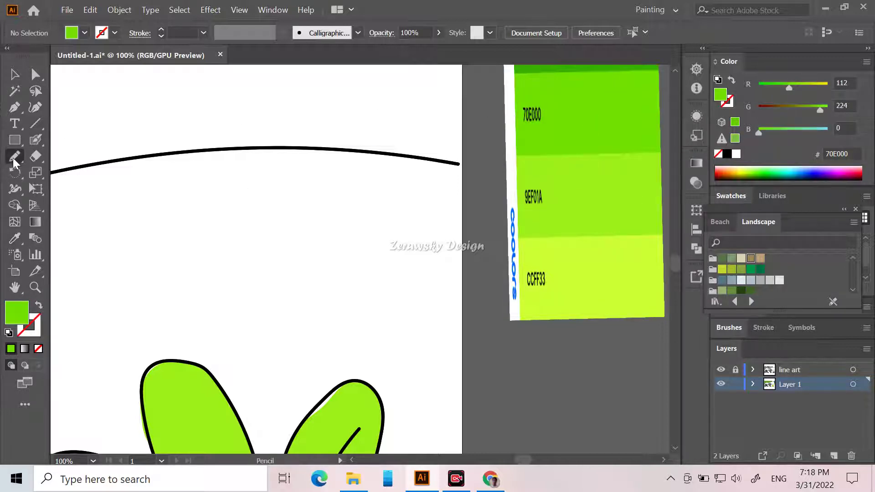
# Fill the large plant's short curved stem down to the artboard's lower edge with a 70E000 green Pencil shape.
pyautogui.scroll(-10, 378, 310)
pyautogui.scroll(-2, 389, 315)
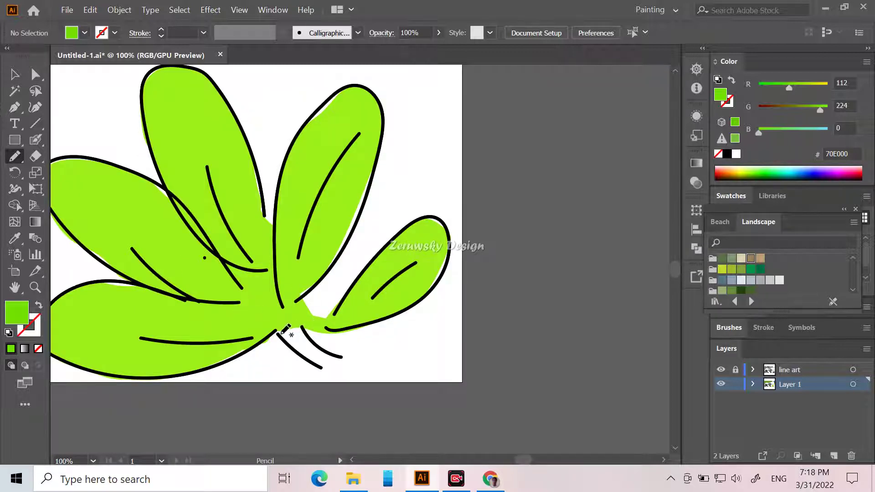
pyautogui.moveTo(277, 332)
pyautogui.mouseDown()
pyautogui.moveTo(320, 367)
pyautogui.moveTo(362, 379)
pyautogui.moveTo(354, 360)
pyautogui.moveTo(304, 330)
pyautogui.moveTo(279, 328)
pyautogui.mouseUp()
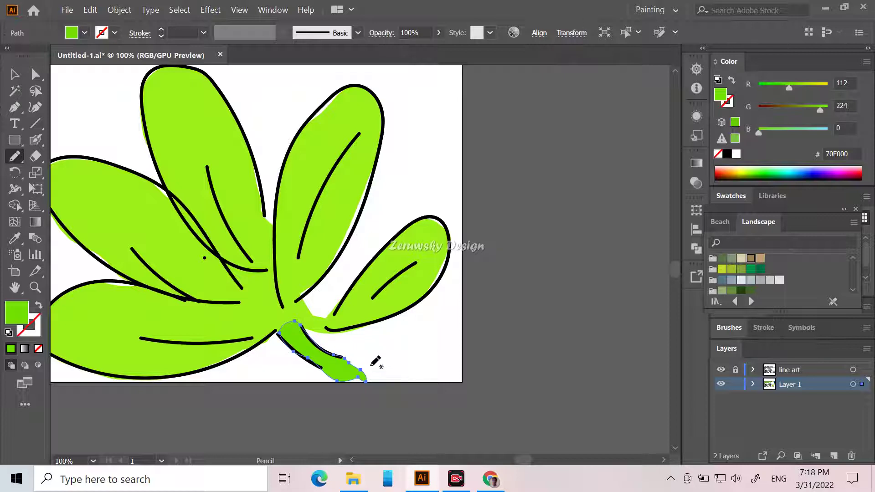
pyautogui.press('ctrl')
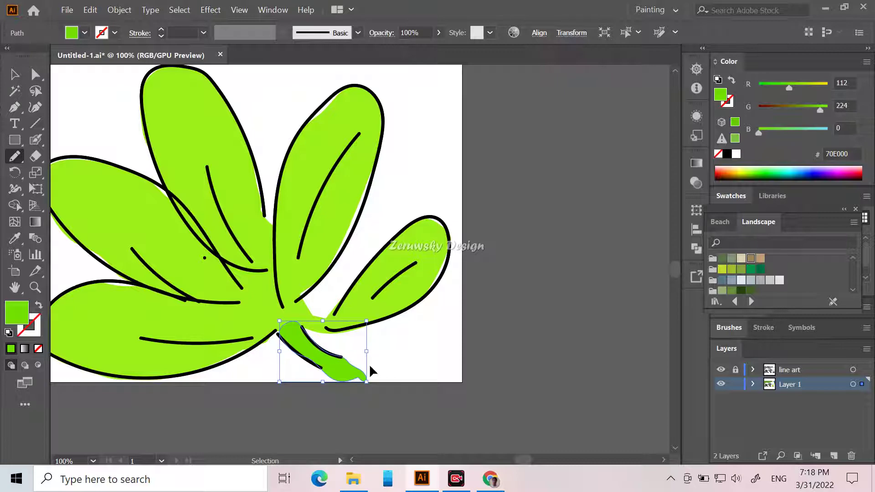
# Fill the four leaves and the leaf base of the lower narrow-leaved plant beside the hill line with 70E000 green Pencil shapes.
pyautogui.scroll(-5, 369, 364)
pyautogui.scroll(1, 367, 372)
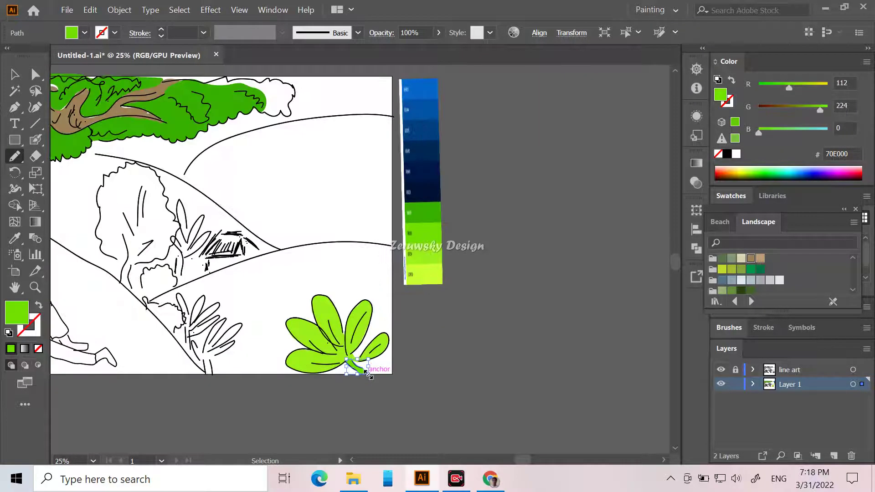
pyautogui.scroll(1, 233, 352)
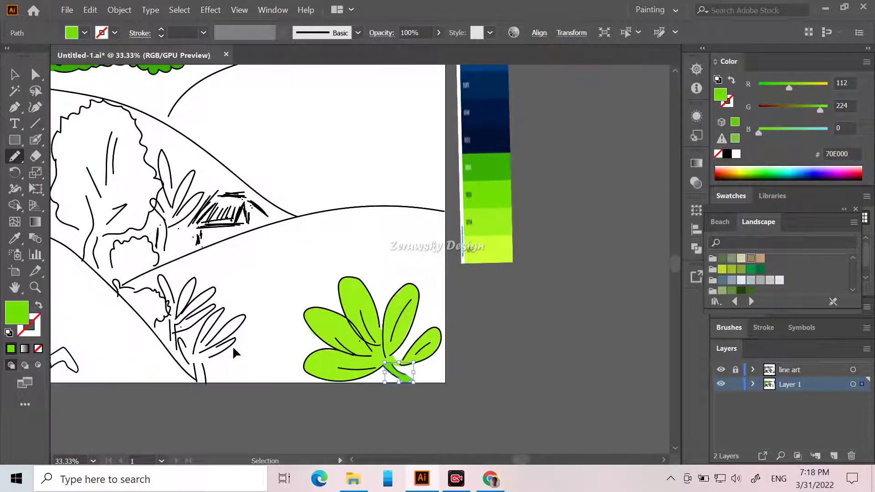
pyautogui.scroll(3, 233, 345)
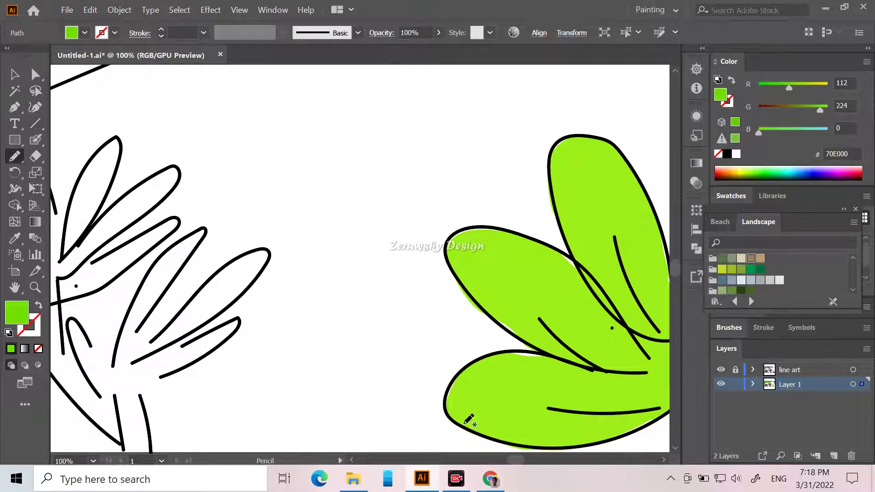
pyautogui.moveTo(521, 457); pyautogui.dragTo(516, 458)
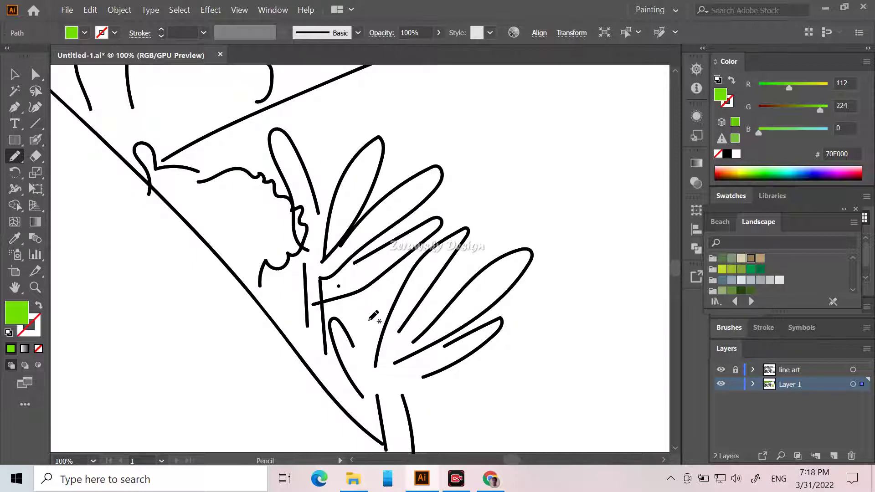
pyautogui.moveTo(411, 342)
pyautogui.mouseDown()
pyautogui.moveTo(483, 274)
pyautogui.moveTo(525, 250)
pyautogui.moveTo(524, 274)
pyautogui.moveTo(443, 340)
pyautogui.moveTo(496, 321)
pyautogui.mouseUp()
pyautogui.moveTo(458, 363)
pyautogui.mouseDown()
pyautogui.moveTo(400, 398)
pyautogui.moveTo(418, 339)
pyautogui.mouseUp()
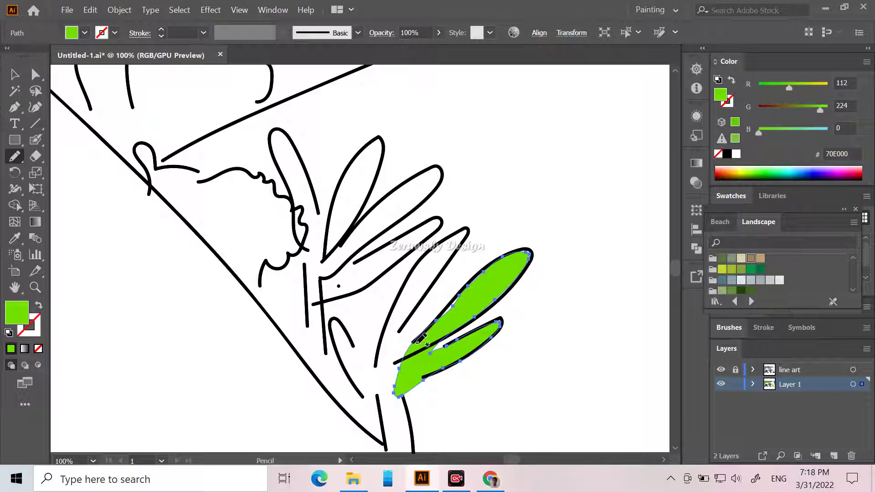
pyautogui.moveTo(415, 351)
pyautogui.mouseDown()
pyautogui.moveTo(413, 322)
pyautogui.moveTo(468, 229)
pyautogui.moveTo(414, 272)
pyautogui.moveTo(391, 311)
pyautogui.moveTo(375, 377)
pyautogui.moveTo(338, 324)
pyautogui.moveTo(336, 342)
pyautogui.moveTo(354, 382)
pyautogui.moveTo(384, 417)
pyautogui.moveTo(393, 447)
pyautogui.moveTo(409, 450)
pyautogui.moveTo(410, 347)
pyautogui.mouseUp()
pyautogui.moveTo(419, 341)
pyautogui.mouseDown()
pyautogui.moveTo(413, 312)
pyautogui.moveTo(468, 231)
pyautogui.moveTo(443, 242)
pyautogui.moveTo(406, 284)
pyautogui.moveTo(386, 347)
pyautogui.moveTo(396, 381)
pyautogui.mouseUp()
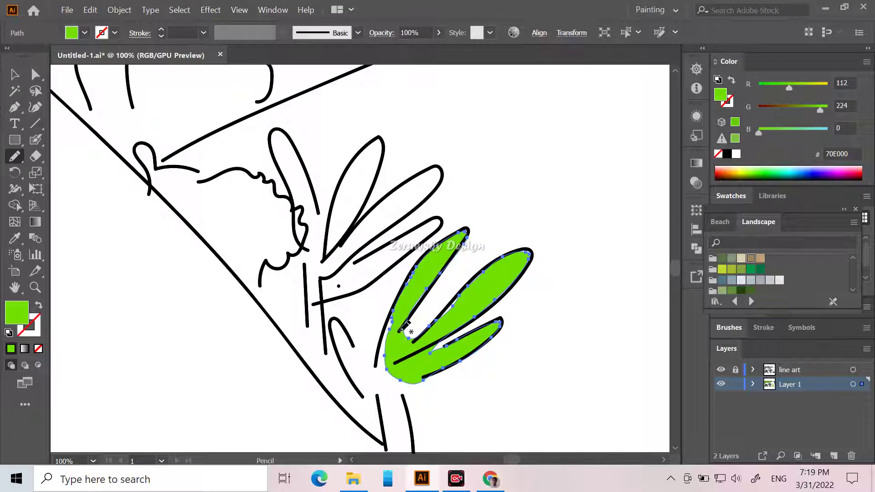
pyautogui.moveTo(400, 309)
pyautogui.mouseDown()
pyautogui.moveTo(374, 367)
pyautogui.moveTo(346, 329)
pyautogui.moveTo(331, 327)
pyautogui.moveTo(370, 401)
pyautogui.moveTo(388, 400)
pyautogui.moveTo(412, 365)
pyautogui.mouseUp()
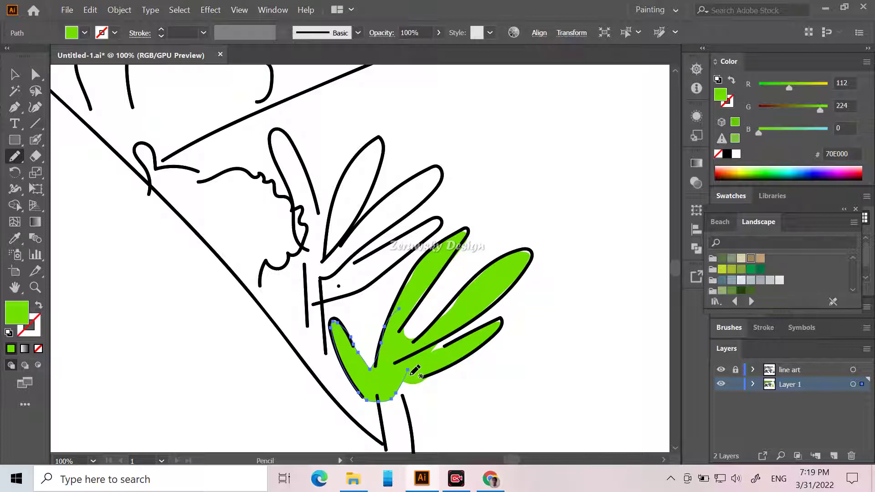
# Fill the lower narrow-leaved plant's stem and the neighbouring upper plant's four leaves and stem with 70E000 green Pencil shapes.
pyautogui.scroll(-3, 411, 374)
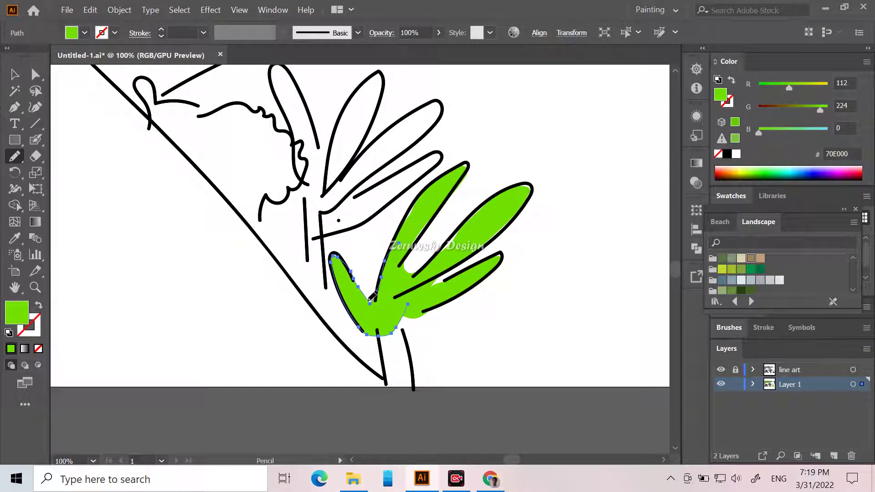
pyautogui.moveTo(380, 326)
pyautogui.mouseDown()
pyautogui.moveTo(393, 388)
pyautogui.moveTo(419, 392)
pyautogui.moveTo(415, 355)
pyautogui.moveTo(392, 303)
pyautogui.mouseUp()
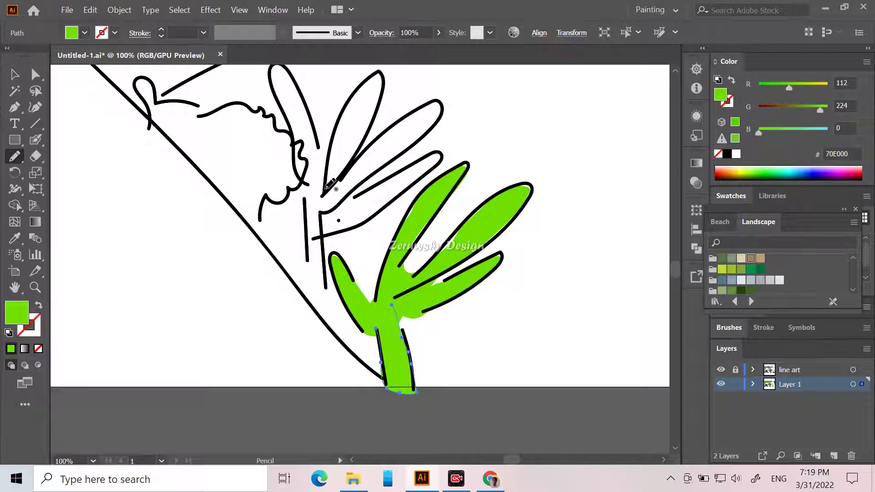
pyautogui.moveTo(325, 190)
pyautogui.mouseDown()
pyautogui.moveTo(338, 121)
pyautogui.moveTo(376, 74)
pyautogui.moveTo(374, 124)
pyautogui.moveTo(345, 168)
pyautogui.moveTo(391, 125)
pyautogui.moveTo(440, 104)
pyautogui.moveTo(419, 142)
pyautogui.moveTo(350, 200)
pyautogui.moveTo(422, 160)
pyautogui.moveTo(438, 155)
pyautogui.moveTo(437, 163)
pyautogui.moveTo(376, 219)
pyautogui.moveTo(322, 241)
pyautogui.moveTo(321, 290)
pyautogui.moveTo(306, 270)
pyautogui.moveTo(312, 224)
pyautogui.moveTo(306, 195)
pyautogui.mouseUp()
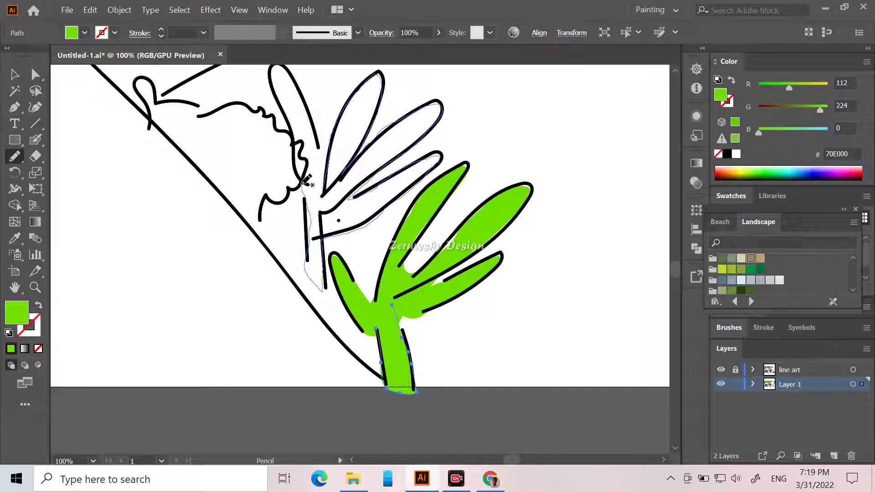
pyautogui.moveTo(291, 130)
pyautogui.mouseDown()
pyautogui.moveTo(271, 69)
pyautogui.moveTo(286, 71)
pyautogui.moveTo(326, 161)
pyautogui.mouseUp()
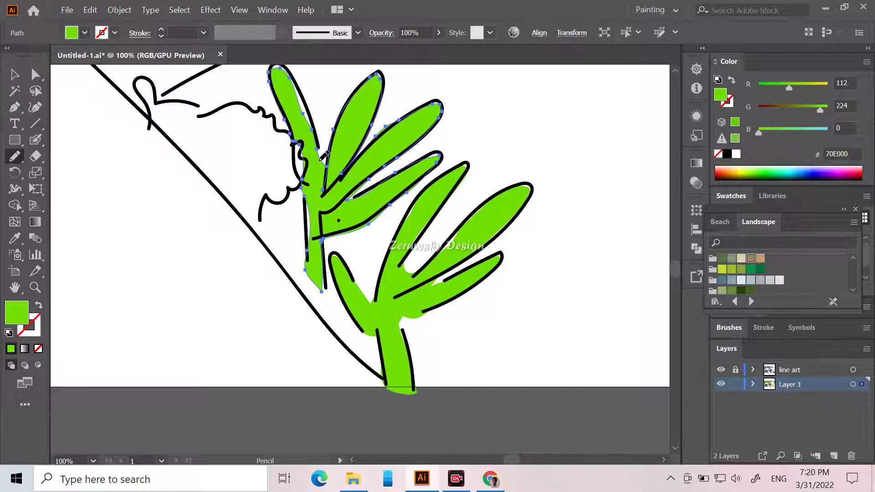
# Examine the uncolored narrow-leaved plant between the large tree and the sketched hut.
pyautogui.hotkey('ctrl', '-')
pyautogui.hotkey('ctrl', '-')
pyautogui.hotkey('ctrl', '-')
pyautogui.hotkey('ctrl', '-')
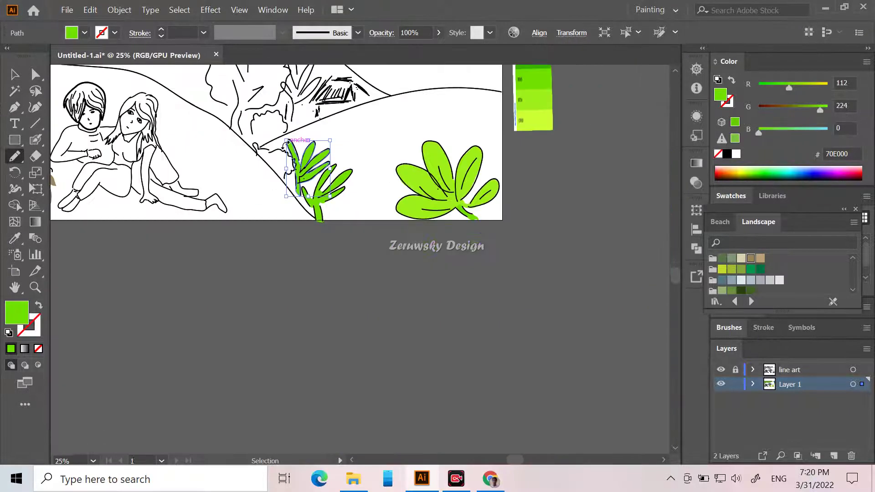
pyautogui.scroll(5, 296, 141)
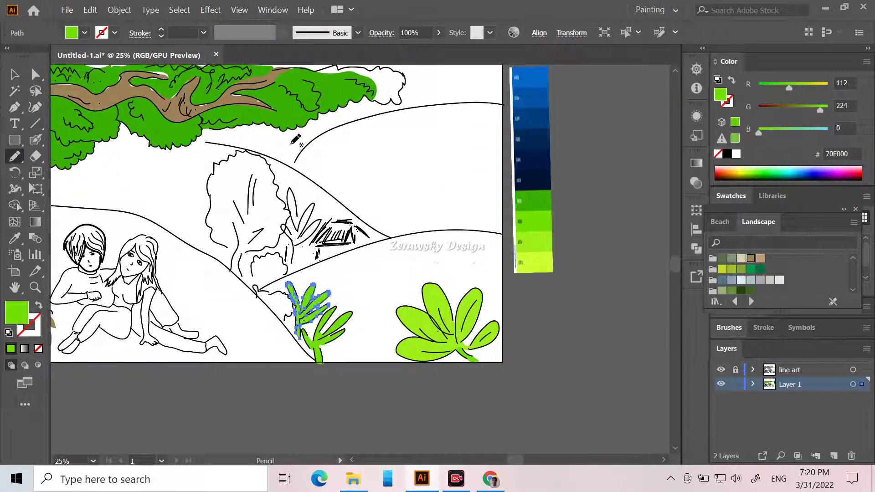
pyautogui.hotkey('ctrl', '+')
pyautogui.hotkey('ctrl', '+')
pyautogui.hotkey('ctrl', '+')
pyautogui.hotkey('ctrl', '+')
pyautogui.hotkey('ctrl', '+')
pyautogui.hotkey('ctrl', '+')
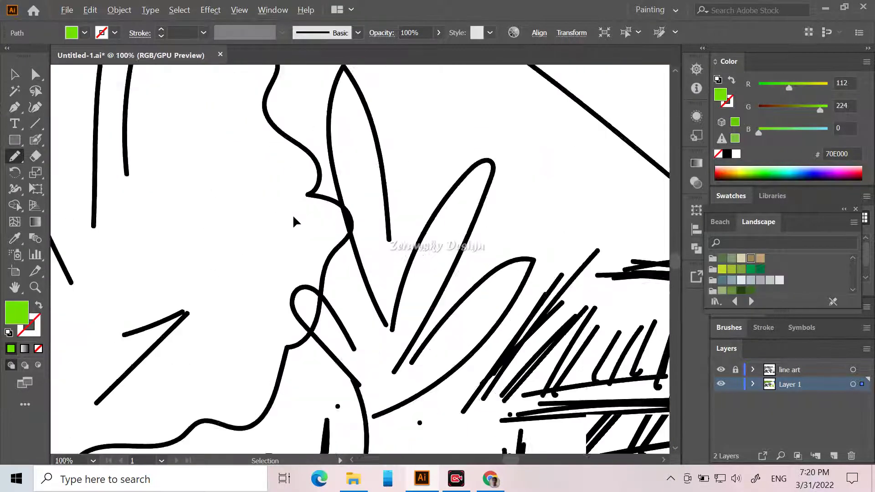
pyautogui.scroll(-1, 293, 221)
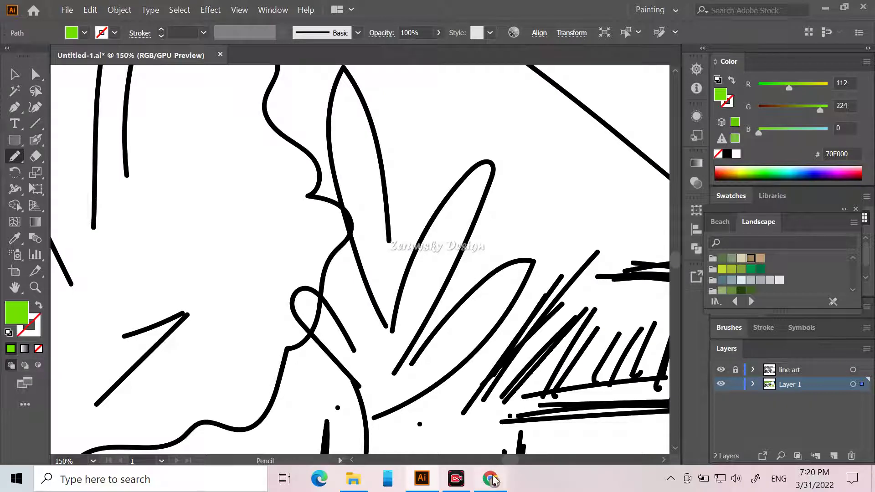
# Fill the four leaves of the narrow-leaved plant between the large tree and the sketched hut with 70E000 green Pencil shapes.
pyautogui.hscroll(2, 512, 463)
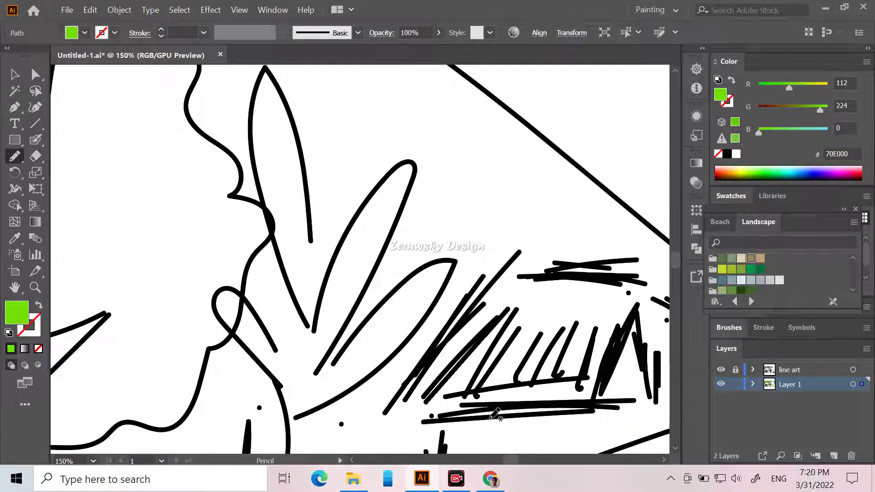
pyautogui.moveTo(313, 331)
pyautogui.mouseDown()
pyautogui.moveTo(335, 253)
pyautogui.moveTo(376, 187)
pyautogui.moveTo(409, 162)
pyautogui.moveTo(412, 184)
pyautogui.moveTo(393, 237)
pyautogui.moveTo(323, 365)
pyautogui.moveTo(396, 287)
pyautogui.moveTo(432, 263)
pyautogui.moveTo(455, 265)
pyautogui.moveTo(415, 338)
pyautogui.moveTo(380, 372)
pyautogui.moveTo(294, 418)
pyautogui.moveTo(234, 336)
pyautogui.moveTo(243, 300)
pyautogui.moveTo(284, 354)
pyautogui.moveTo(298, 341)
pyautogui.moveTo(284, 288)
pyautogui.moveTo(283, 255)
pyautogui.moveTo(295, 236)
pyautogui.moveTo(316, 249)
pyautogui.moveTo(319, 319)
pyautogui.mouseUp()
pyautogui.moveTo(284, 261)
pyautogui.mouseDown()
pyautogui.moveTo(250, 158)
pyautogui.moveTo(263, 74)
pyautogui.moveTo(279, 87)
pyautogui.moveTo(310, 179)
pyautogui.mouseUp()
pyautogui.moveTo(312, 246); pyautogui.dragTo(310, 258)
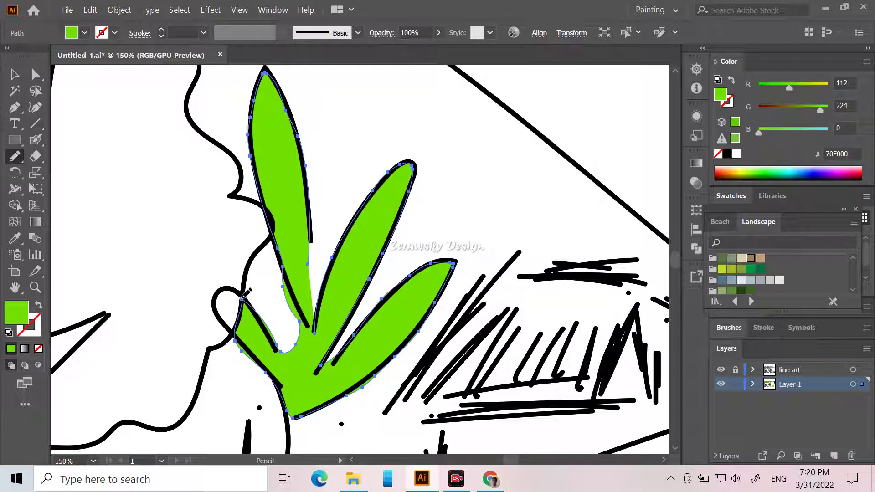
pyautogui.scroll(-5, 246, 292)
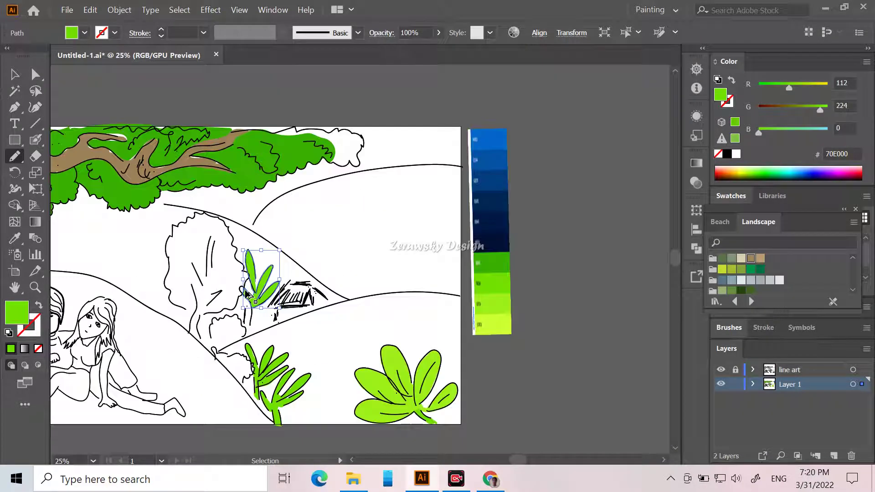
pyautogui.scroll(-1, 247, 294)
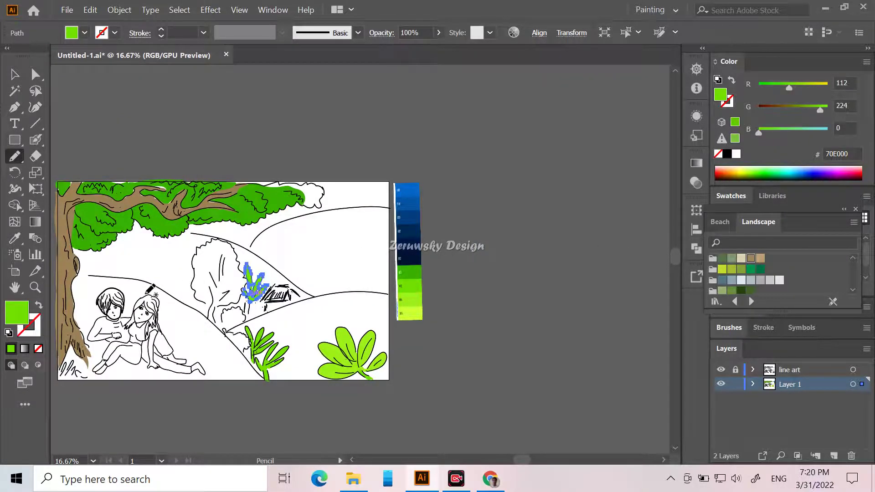
# Deselect the artwork and sample the overhanging foliage's 38B000 green as the fill for the Pencil tool.
pyautogui.click(15, 75)
pyautogui.click(509, 186)
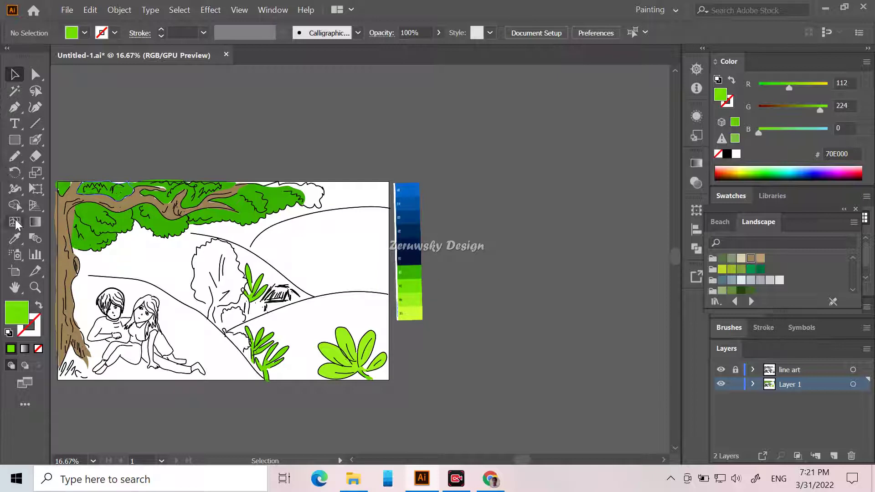
pyautogui.click(15, 238)
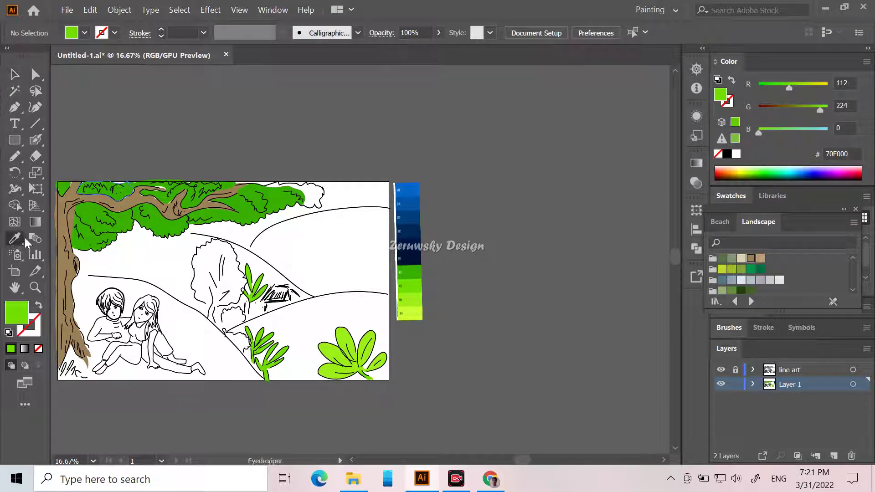
pyautogui.click(93, 208)
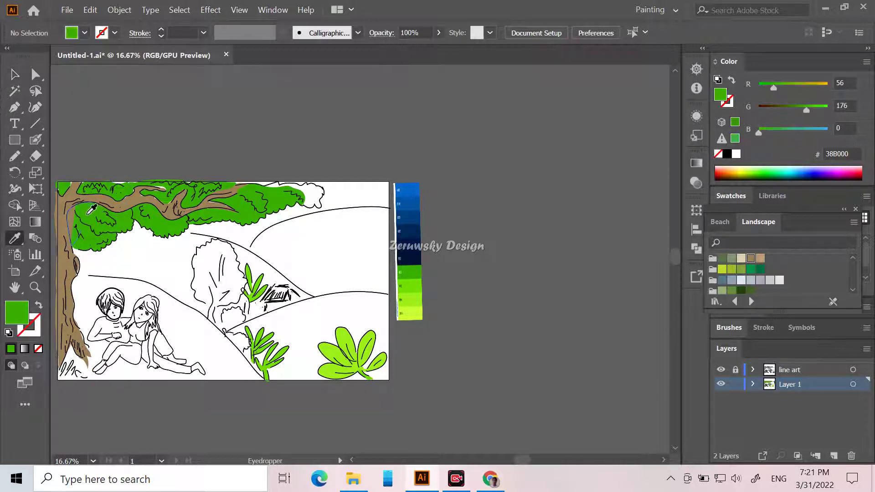
pyautogui.click(14, 159)
# Fill the left half of the hillside tree's crown with 38B000 green Pencil shapes, leaving the trunk and branches open.
pyautogui.hscroll(-2, 317, 321)
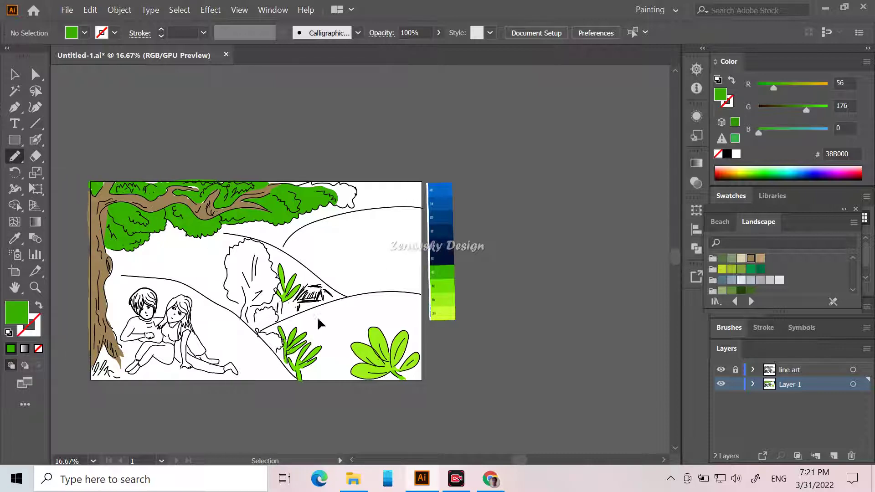
pyautogui.scroll(4, 317, 322)
pyautogui.scroll(-1, 318, 320)
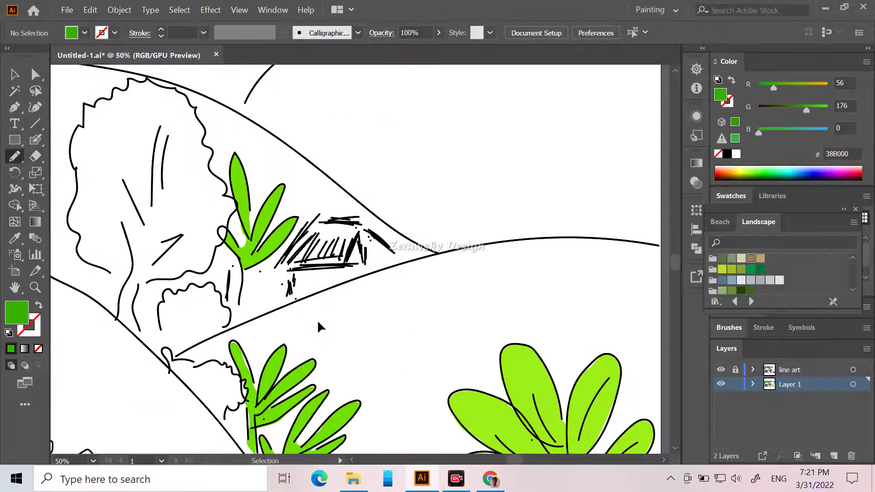
pyautogui.scroll(2, 311, 320)
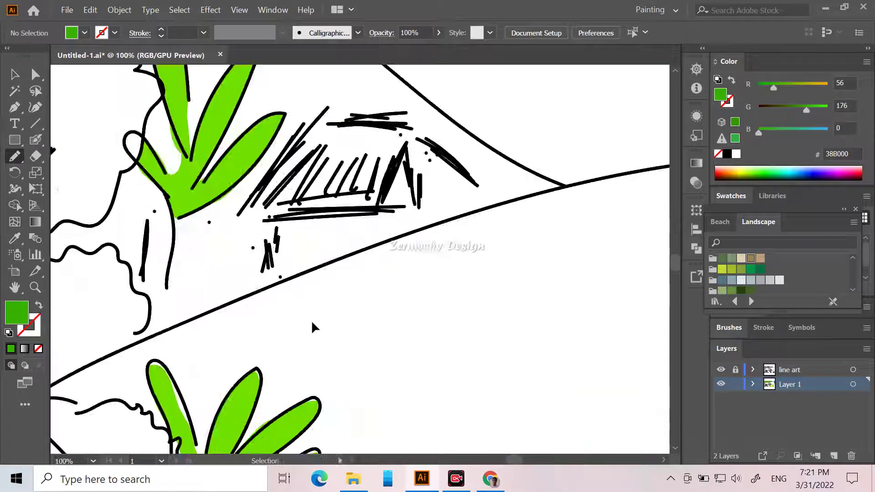
pyautogui.hscroll(-5, 516, 457)
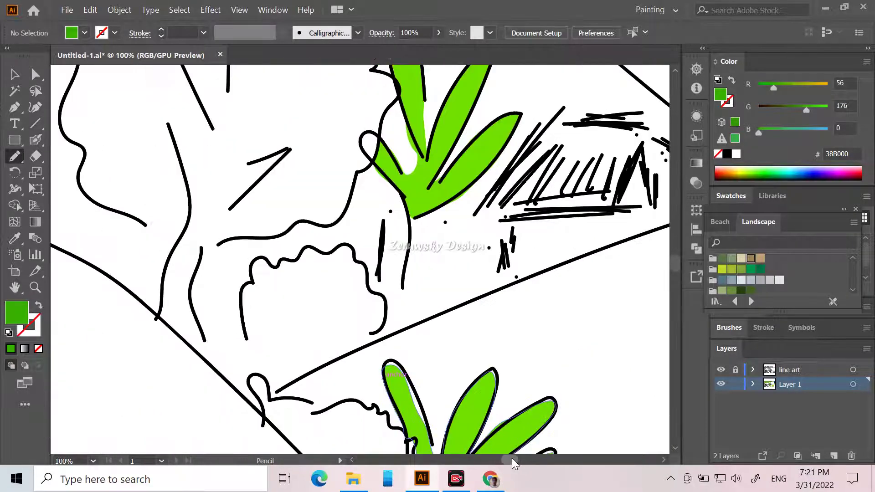
pyautogui.scroll(1, 352, 378)
pyautogui.scroll(4, 352, 378)
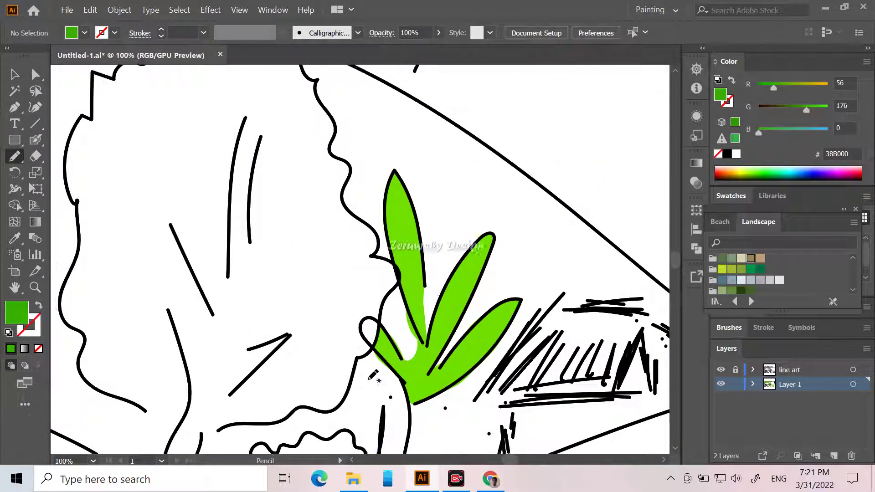
pyautogui.scroll(-1, 373, 375)
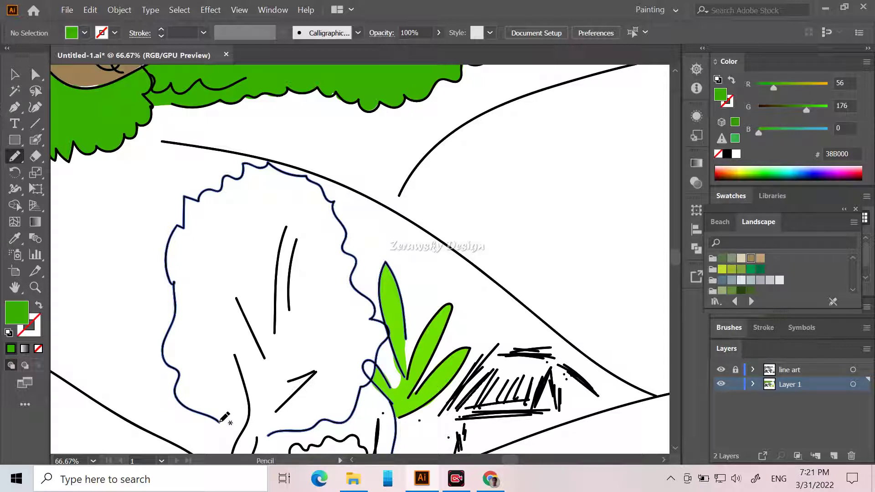
pyautogui.moveTo(219, 420)
pyautogui.mouseDown()
pyautogui.moveTo(182, 406)
pyautogui.moveTo(168, 362)
pyautogui.moveTo(175, 317)
pyautogui.moveTo(199, 297)
pyautogui.moveTo(249, 390)
pyautogui.mouseUp()
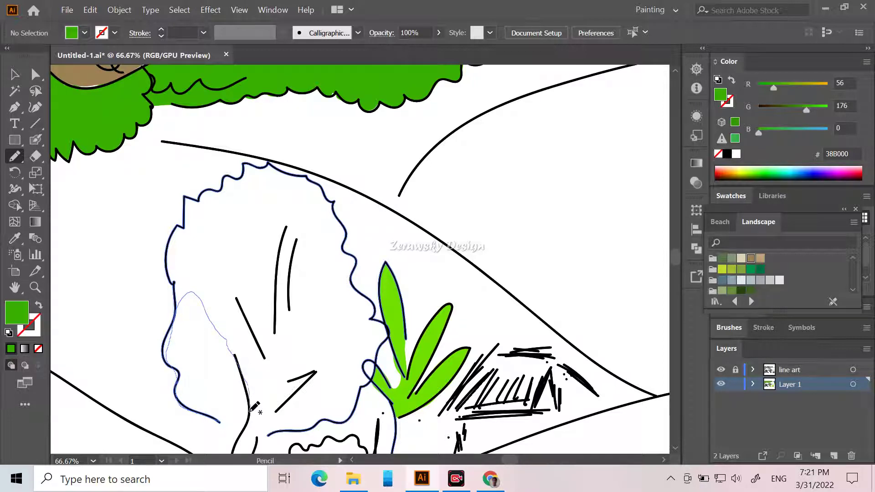
pyautogui.moveTo(242, 425); pyautogui.dragTo(224, 424)
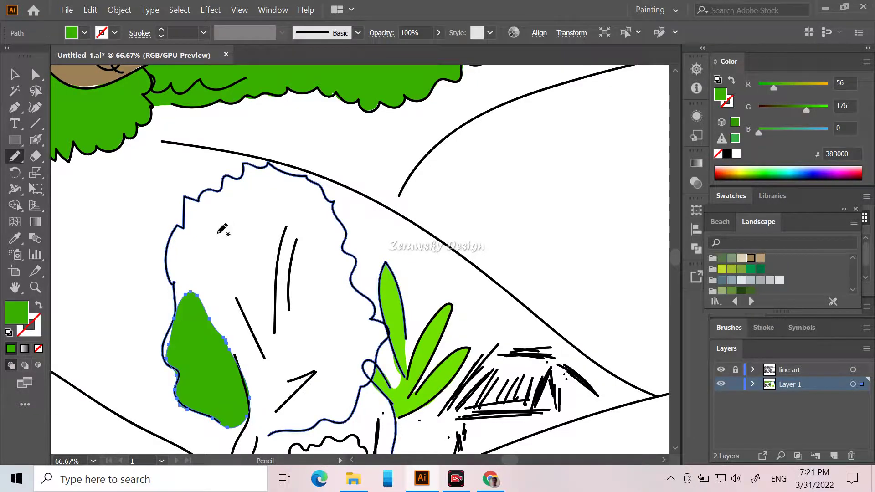
pyautogui.moveTo(177, 361); pyautogui.dragTo(176, 315)
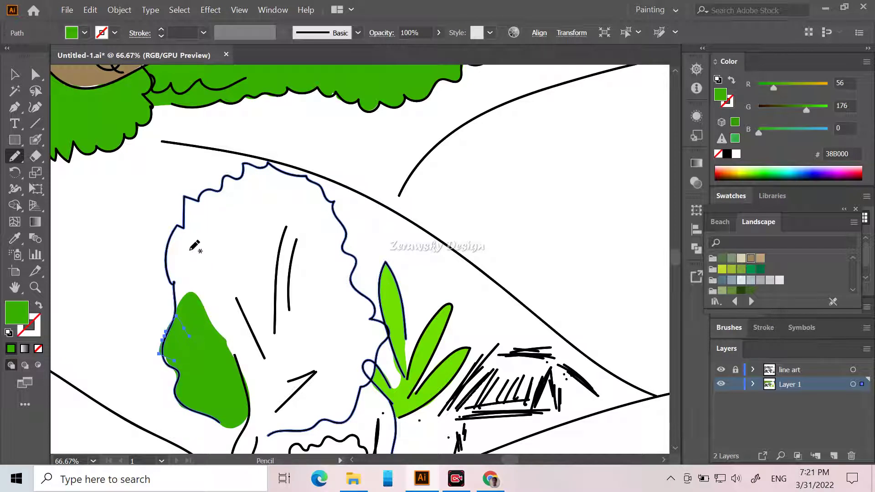
pyautogui.moveTo(218, 362)
pyautogui.mouseDown()
pyautogui.moveTo(235, 352)
pyautogui.moveTo(258, 363)
pyautogui.moveTo(238, 302)
pyautogui.moveTo(267, 317)
pyautogui.moveTo(276, 337)
pyautogui.moveTo(285, 224)
pyautogui.moveTo(256, 191)
pyautogui.moveTo(186, 201)
pyautogui.mouseUp()
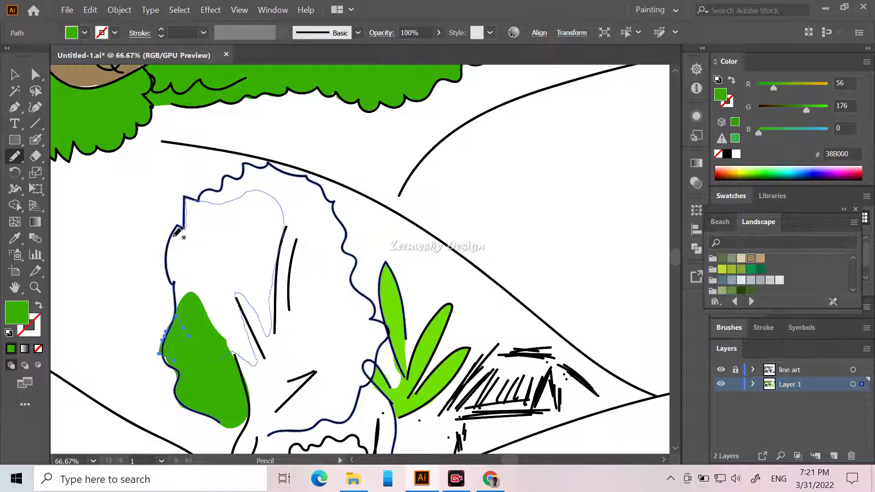
pyautogui.moveTo(180, 285); pyautogui.dragTo(188, 328)
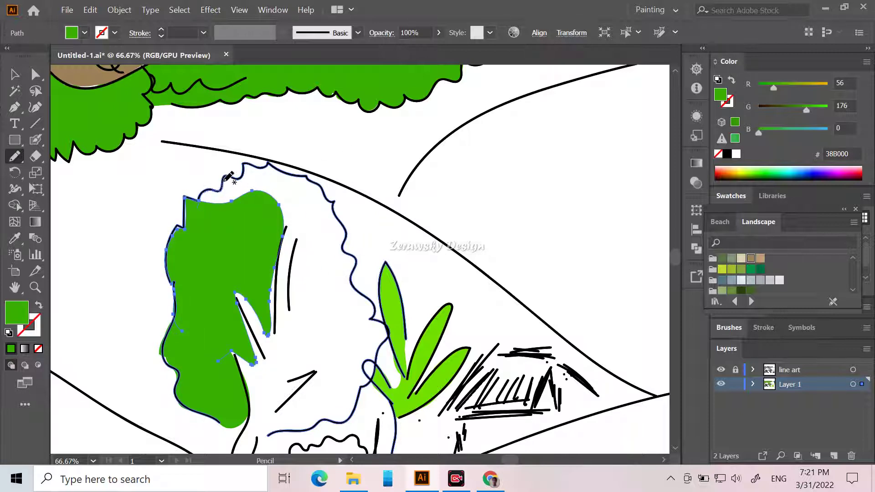
# Fill the top and right edge of the hillside tree's crown with 38B000 green, down to beside the narrow-leaved plant.
pyautogui.moveTo(253, 163)
pyautogui.mouseDown()
pyautogui.moveTo(322, 189)
pyautogui.moveTo(317, 211)
pyautogui.moveTo(297, 229)
pyautogui.moveTo(277, 228)
pyautogui.mouseUp()
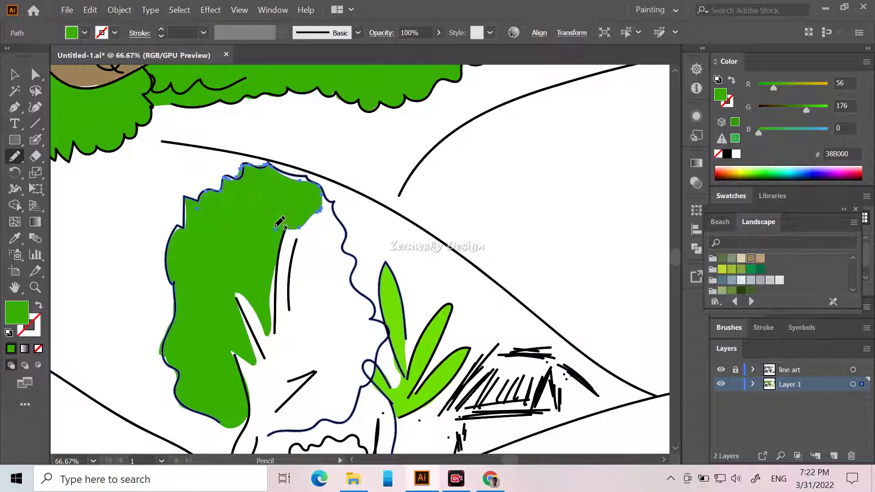
pyautogui.moveTo(321, 191)
pyautogui.mouseDown()
pyautogui.moveTo(355, 266)
pyautogui.moveTo(328, 290)
pyautogui.moveTo(300, 259)
pyautogui.moveTo(288, 221)
pyautogui.mouseUp()
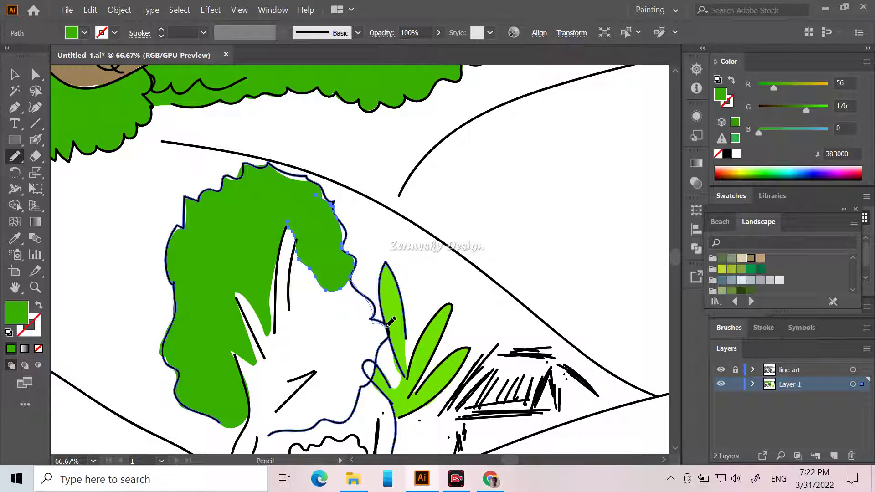
pyautogui.moveTo(364, 385)
pyautogui.mouseDown()
pyautogui.moveTo(320, 329)
pyautogui.moveTo(304, 276)
pyautogui.moveTo(310, 231)
pyautogui.mouseUp()
pyautogui.moveTo(332, 290)
pyautogui.mouseDown()
pyautogui.moveTo(324, 224)
pyautogui.moveTo(289, 203)
pyautogui.moveTo(284, 234)
pyautogui.moveTo(309, 252)
pyautogui.moveTo(313, 217)
pyautogui.mouseUp()
pyautogui.moveTo(327, 312)
pyautogui.mouseDown()
pyautogui.moveTo(298, 331)
pyautogui.moveTo(290, 314)
pyautogui.moveTo(299, 244)
pyautogui.moveTo(322, 286)
pyautogui.moveTo(323, 313)
pyautogui.mouseUp()
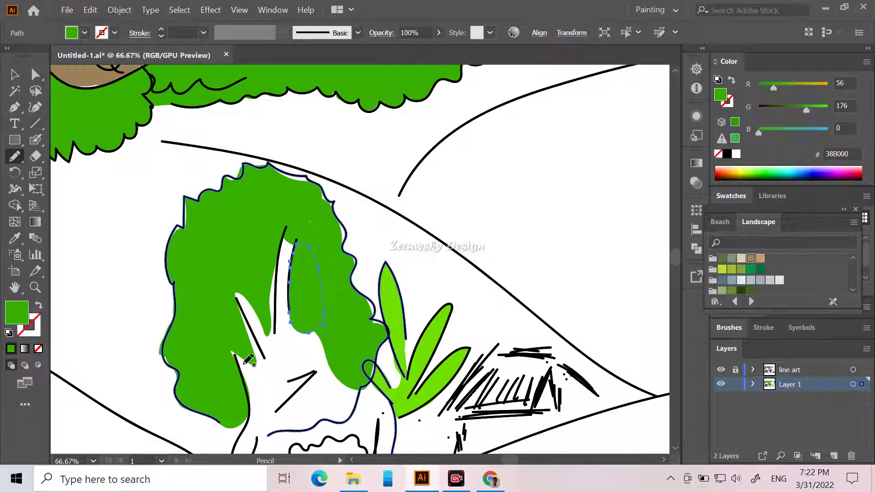
# Fill the gaps between the hillside tree's branches and the crown's lower right part with 38B000 green Pencil shapes.
pyautogui.moveTo(239, 351)
pyautogui.mouseDown()
pyautogui.moveTo(270, 403)
pyautogui.moveTo(260, 352)
pyautogui.moveTo(239, 336)
pyautogui.mouseUp()
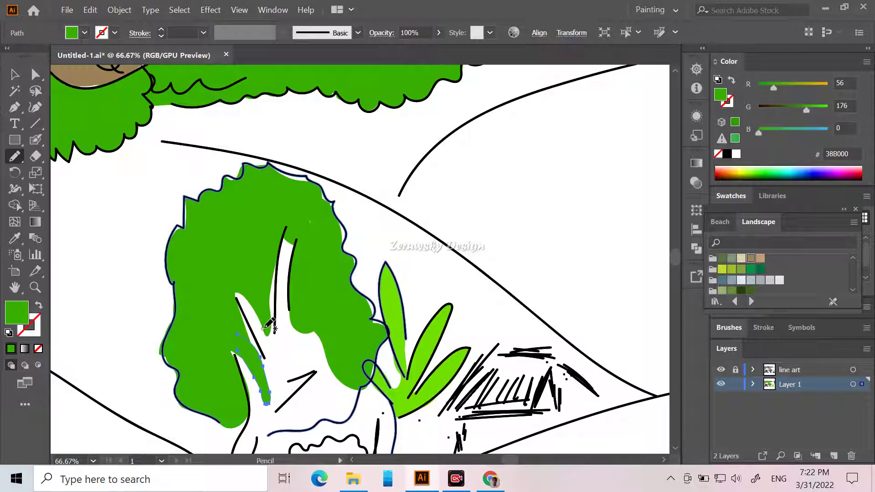
pyautogui.moveTo(246, 299)
pyautogui.mouseDown()
pyautogui.moveTo(273, 350)
pyautogui.moveTo(276, 325)
pyautogui.moveTo(249, 301)
pyautogui.mouseUp()
pyautogui.moveTo(275, 250)
pyautogui.mouseDown()
pyautogui.moveTo(279, 299)
pyautogui.moveTo(261, 304)
pyautogui.moveTo(266, 260)
pyautogui.mouseUp()
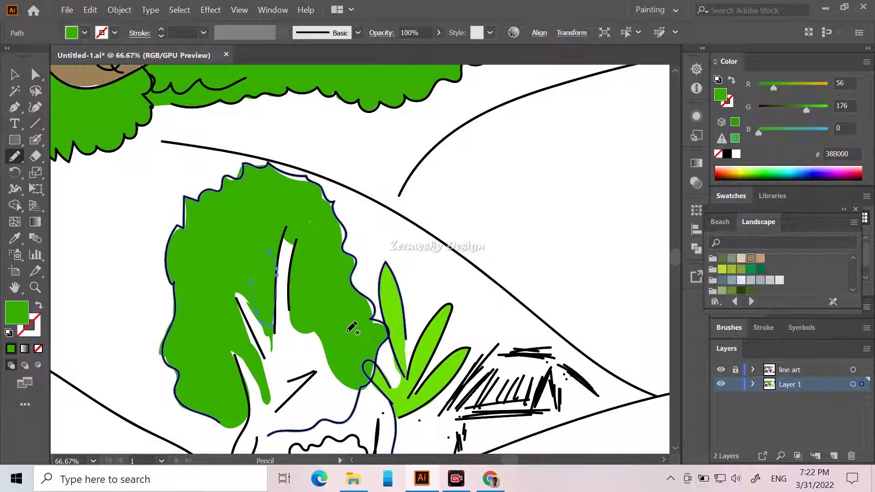
pyautogui.moveTo(289, 305)
pyautogui.mouseDown()
pyautogui.moveTo(290, 379)
pyautogui.moveTo(319, 372)
pyautogui.moveTo(331, 338)
pyautogui.moveTo(310, 297)
pyautogui.mouseUp()
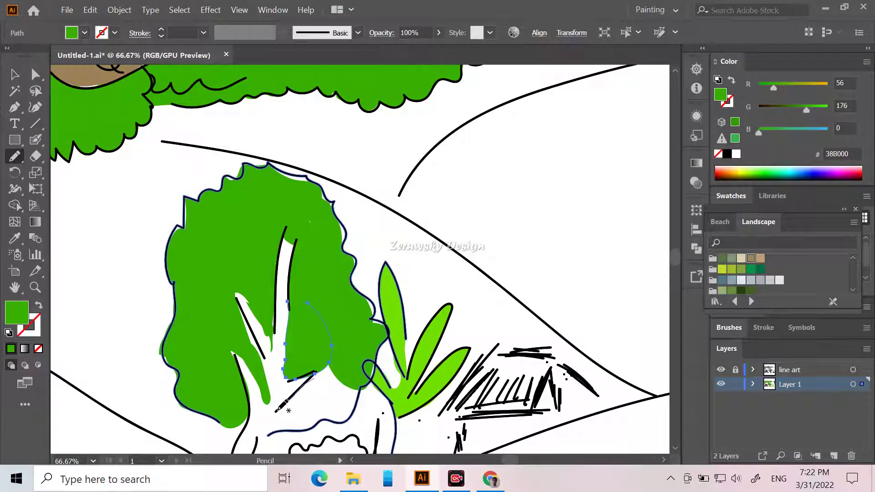
pyautogui.moveTo(268, 425)
pyautogui.mouseDown()
pyautogui.moveTo(273, 434)
pyautogui.moveTo(343, 422)
pyautogui.moveTo(357, 392)
pyautogui.mouseUp()
pyautogui.moveTo(350, 354)
pyautogui.mouseDown()
pyautogui.moveTo(351, 335)
pyautogui.moveTo(322, 355)
pyautogui.moveTo(334, 381)
pyautogui.moveTo(316, 388)
pyautogui.moveTo(325, 346)
pyautogui.mouseUp()
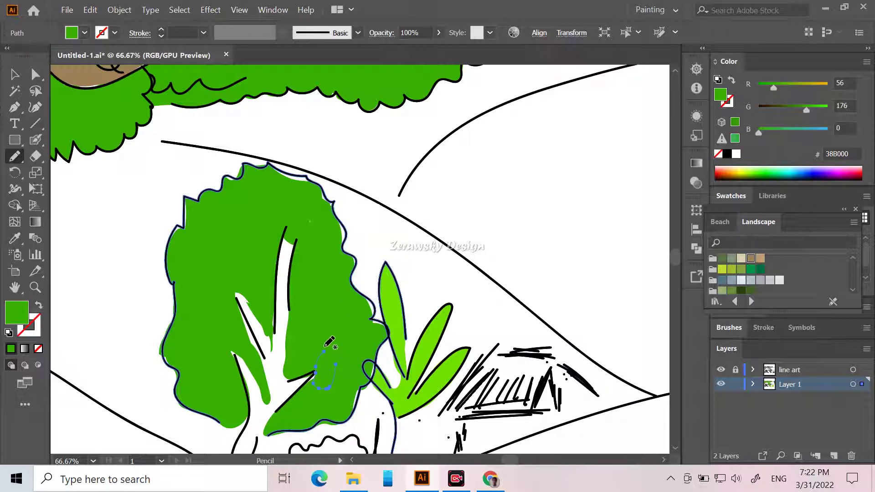
# Fill the two small bushes below the hillside tree, above and below the hill line, with 38B000 green Pencil shapes.
pyautogui.scroll(-5, 204, 346)
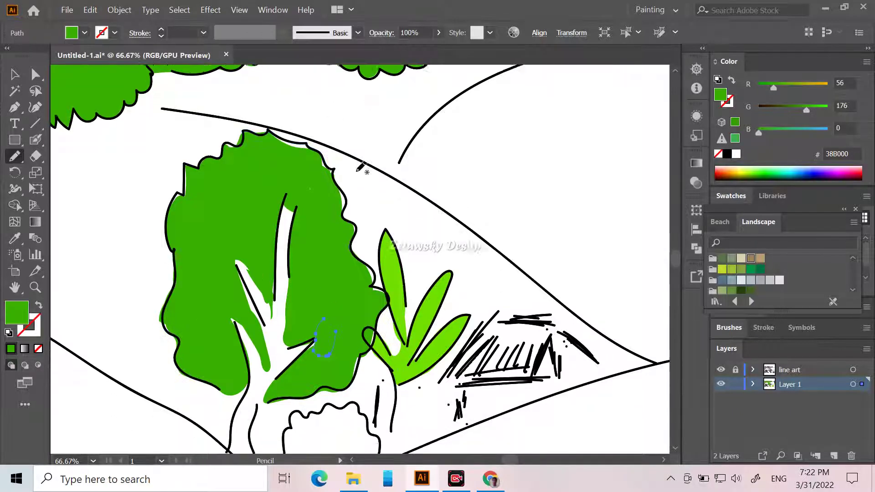
pyautogui.scroll(-1, 373, 216)
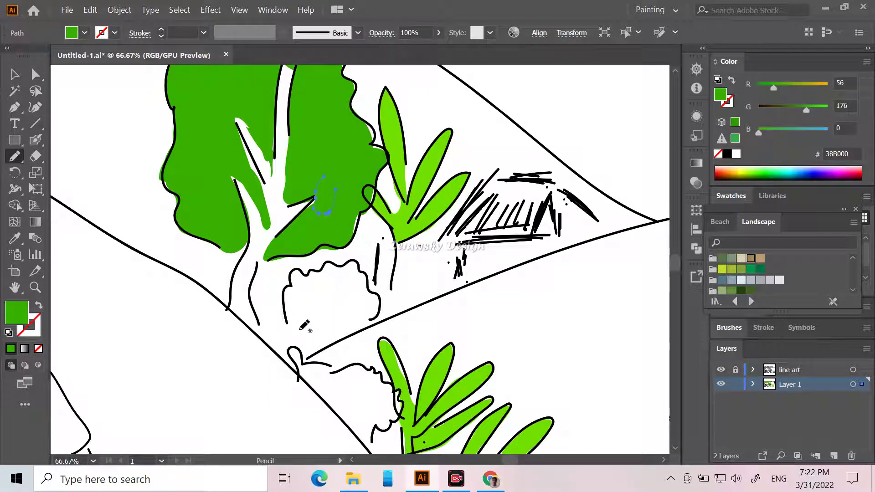
pyautogui.moveTo(292, 329)
pyautogui.mouseDown()
pyautogui.moveTo(284, 311)
pyautogui.moveTo(289, 277)
pyautogui.moveTo(357, 263)
pyautogui.moveTo(379, 307)
pyautogui.moveTo(357, 335)
pyautogui.moveTo(303, 353)
pyautogui.moveTo(286, 310)
pyautogui.mouseUp()
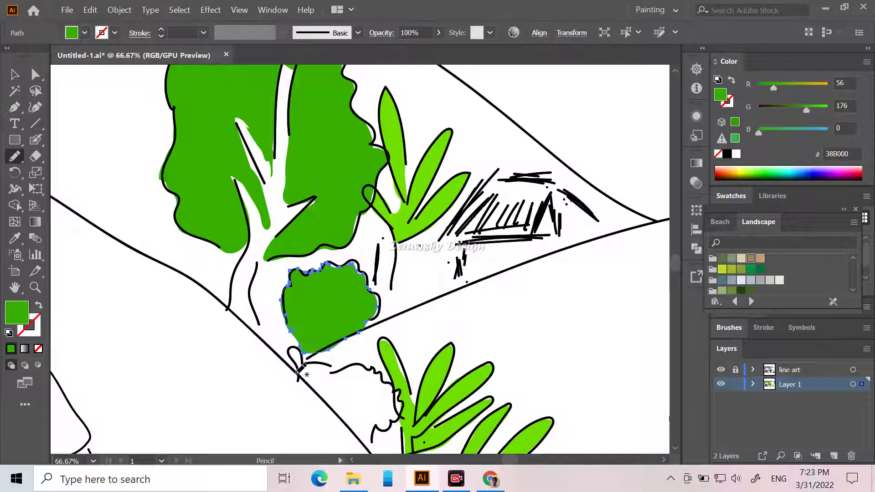
pyautogui.moveTo(297, 373)
pyautogui.mouseDown()
pyautogui.moveTo(298, 345)
pyautogui.moveTo(326, 372)
pyautogui.moveTo(370, 370)
pyautogui.moveTo(400, 389)
pyautogui.moveTo(402, 405)
pyautogui.moveTo(365, 440)
pyautogui.moveTo(297, 365)
pyautogui.mouseUp()
# Fill the white right end and upper edge of the overhanging foliage with a 38B000 green Pencil shape.
pyautogui.scroll(8, 301, 353)
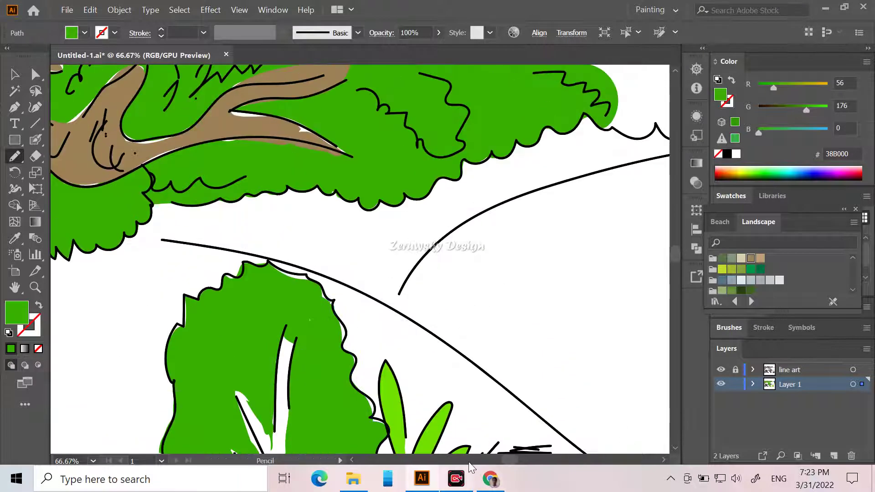
pyautogui.hscroll(10, 514, 458)
pyautogui.scroll(3, 520, 459)
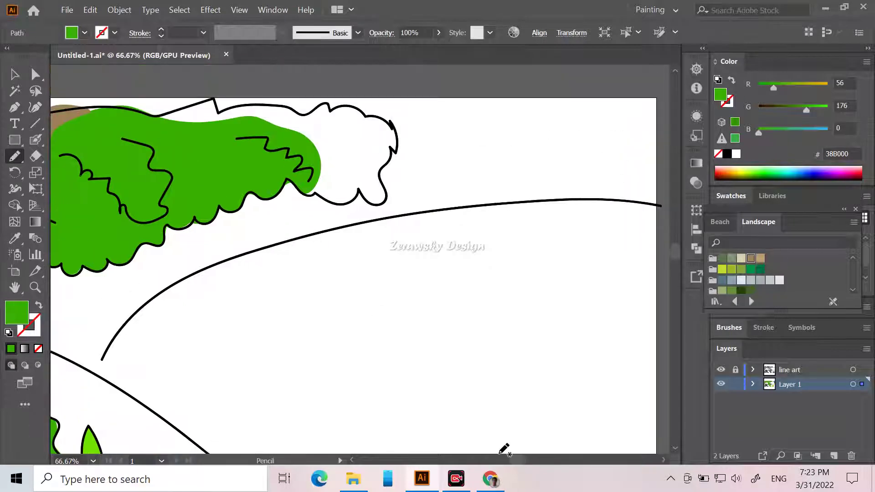
pyautogui.scroll(2, 505, 450)
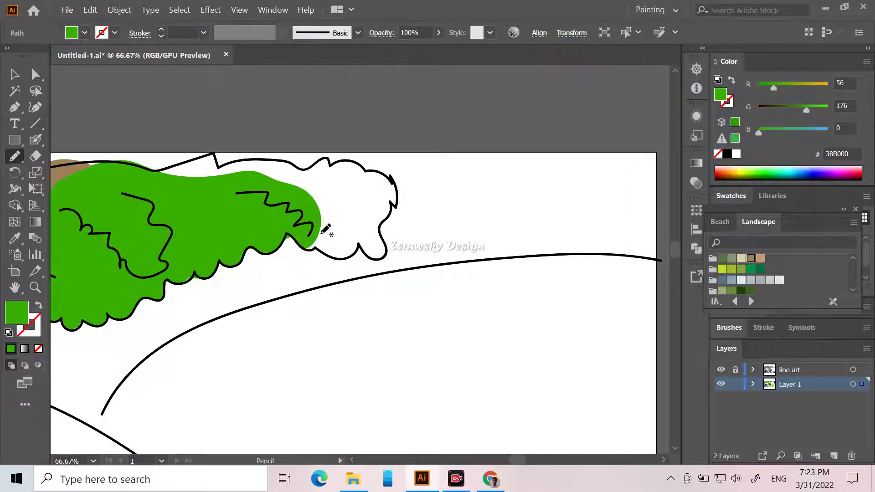
pyautogui.moveTo(301, 242)
pyautogui.mouseDown()
pyautogui.moveTo(342, 259)
pyautogui.moveTo(361, 247)
pyautogui.moveTo(371, 259)
pyautogui.moveTo(386, 256)
pyautogui.moveTo(390, 178)
pyautogui.moveTo(281, 150)
pyautogui.moveTo(123, 129)
pyautogui.moveTo(89, 155)
pyautogui.moveTo(112, 173)
pyautogui.mouseUp()
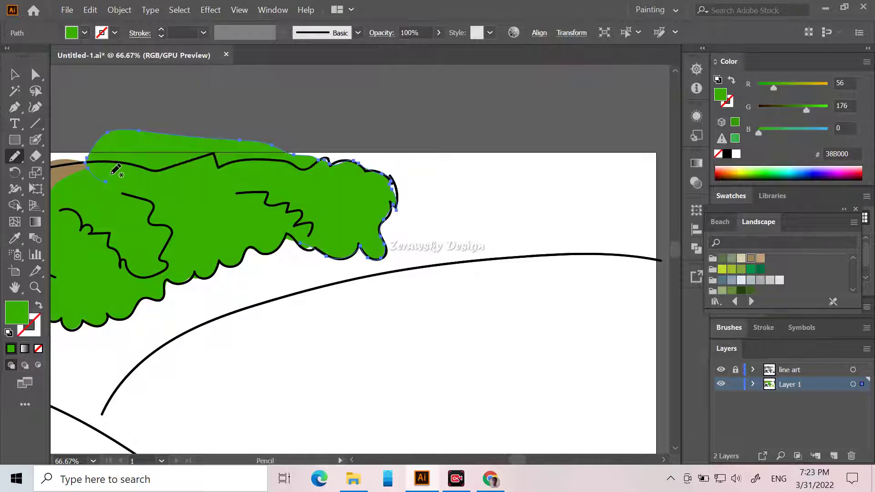
# Examine the colored foliage, hillside tree and plants across the artboard for areas still left white.
pyautogui.hotkey('ctrl', '-')
pyautogui.hotkey('ctrl', '-')
pyautogui.hotkey('ctrl', '-')
pyautogui.hotkey('ctrl', '-')
pyautogui.hotkey('ctrl', '-')
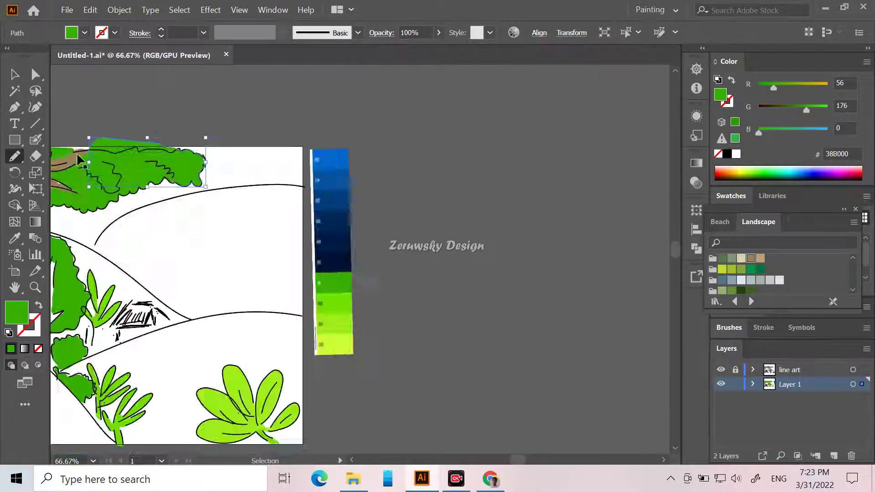
pyautogui.hotkey('ctrl', '+')
pyautogui.hotkey('ctrl', '+')
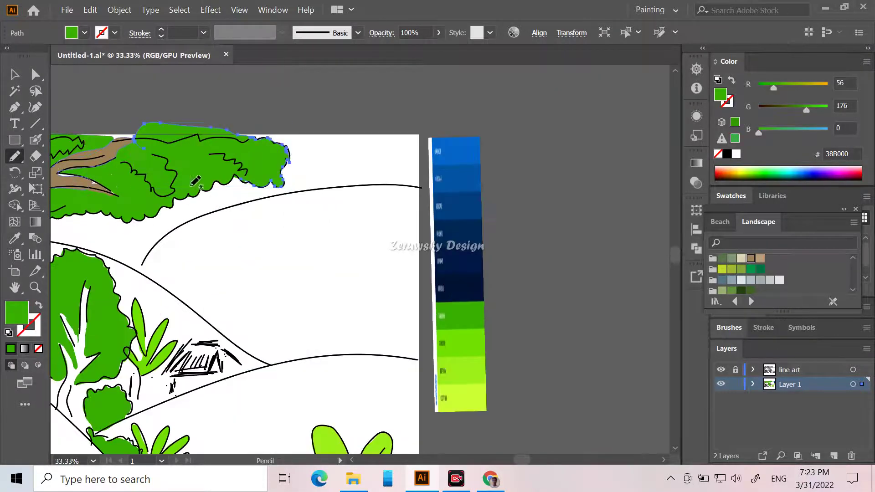
pyautogui.moveTo(517, 457); pyautogui.dragTo(496, 457)
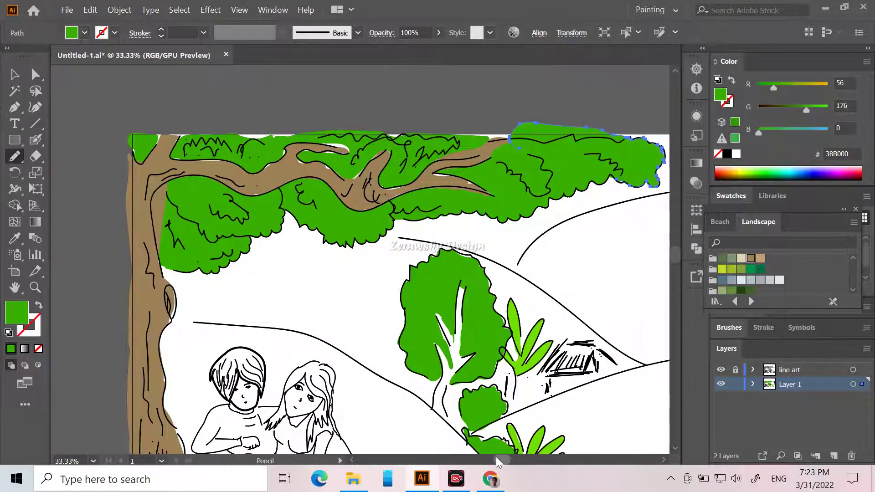
# Fill the grass tuft at the base of the large tree trunk with a 38B000 green Pencil shape.
pyautogui.scroll(-4, 468, 396)
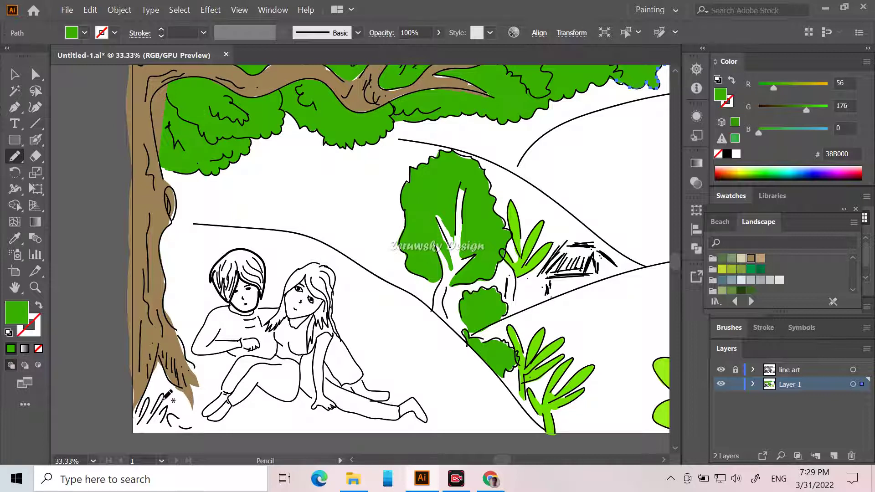
pyautogui.moveTo(158, 403)
pyautogui.mouseDown()
pyautogui.moveTo(140, 418)
pyautogui.moveTo(165, 392)
pyautogui.moveTo(156, 413)
pyautogui.moveTo(167, 405)
pyautogui.moveTo(167, 419)
pyautogui.moveTo(172, 413)
pyautogui.moveTo(193, 431)
pyautogui.moveTo(132, 431)
pyautogui.mouseUp()
pyautogui.moveTo(151, 397); pyautogui.dragTo(150, 398)
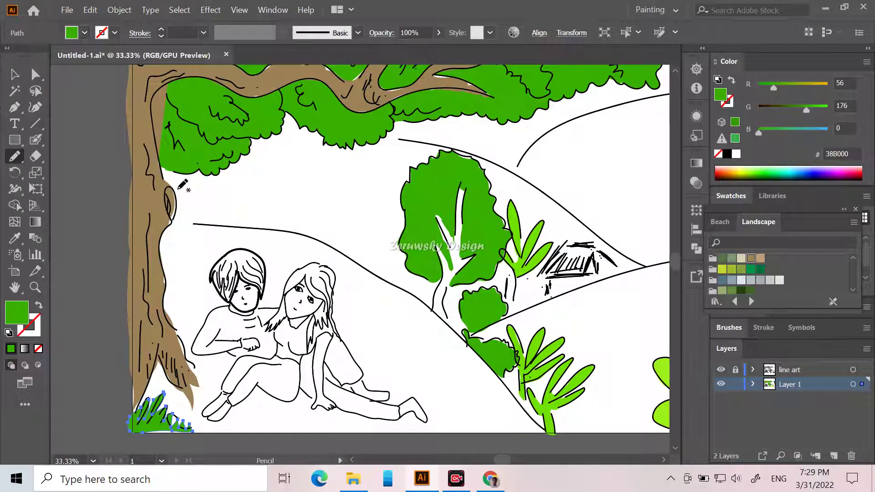
pyautogui.click(14, 74)
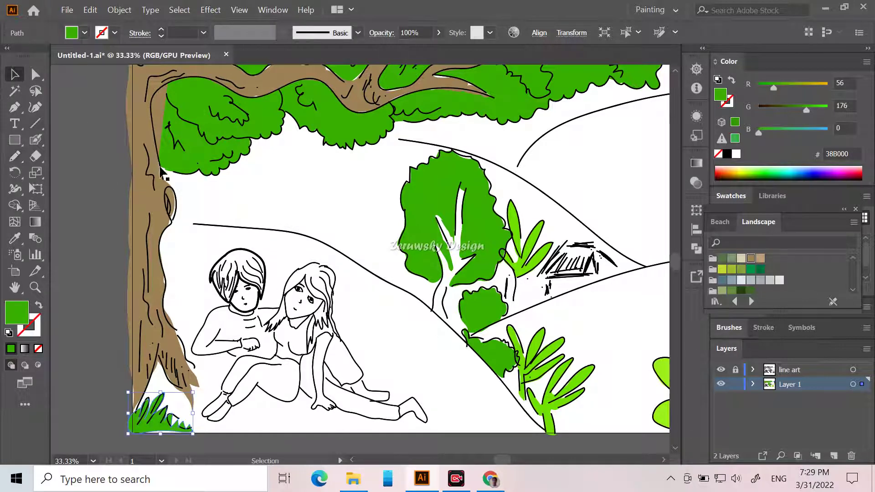
pyautogui.click(247, 206)
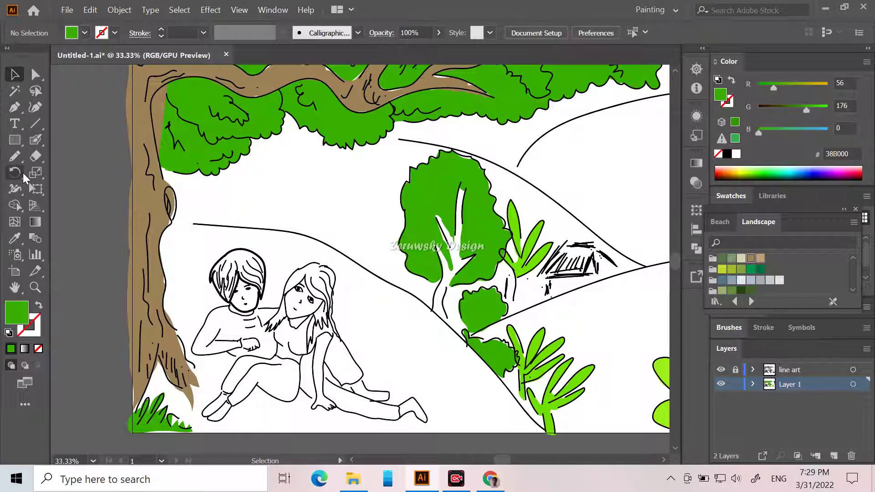
# Sample 9EF01A from the palette image and cover the foreground hill around the seated couple with a Pencil shape in that color.
pyautogui.click(17, 241)
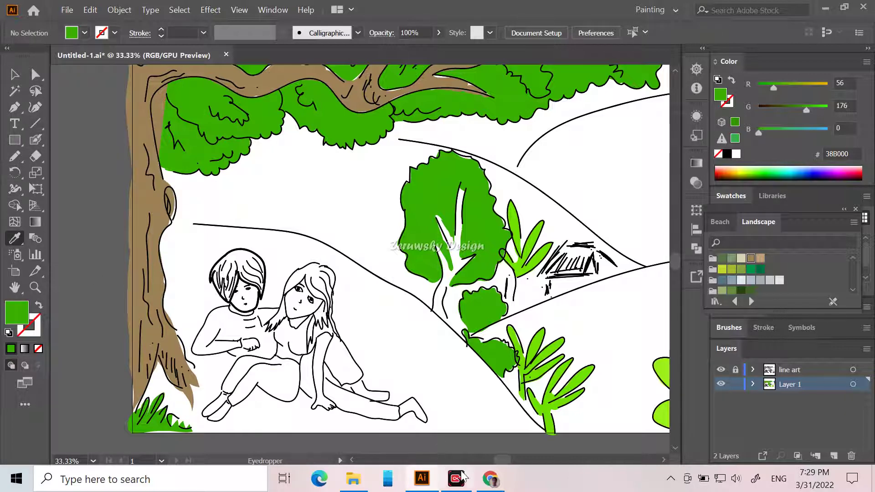
pyautogui.moveTo(495, 464); pyautogui.dragTo(515, 463)
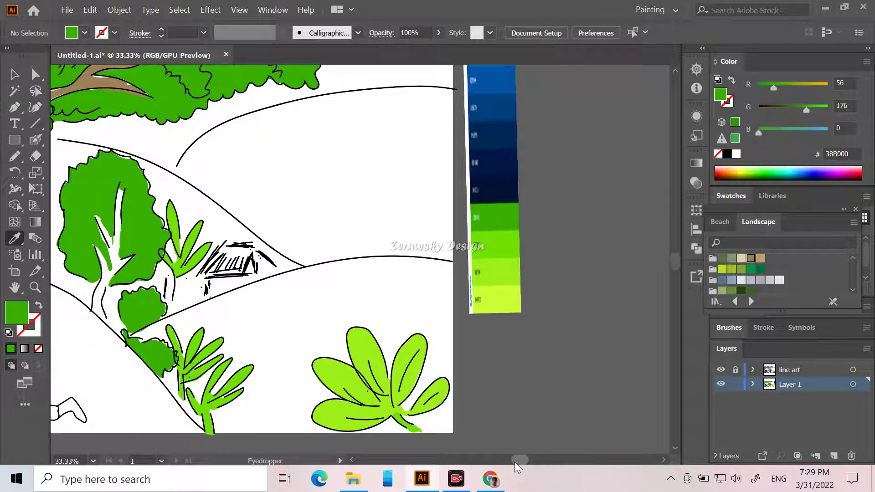
pyautogui.click(502, 301)
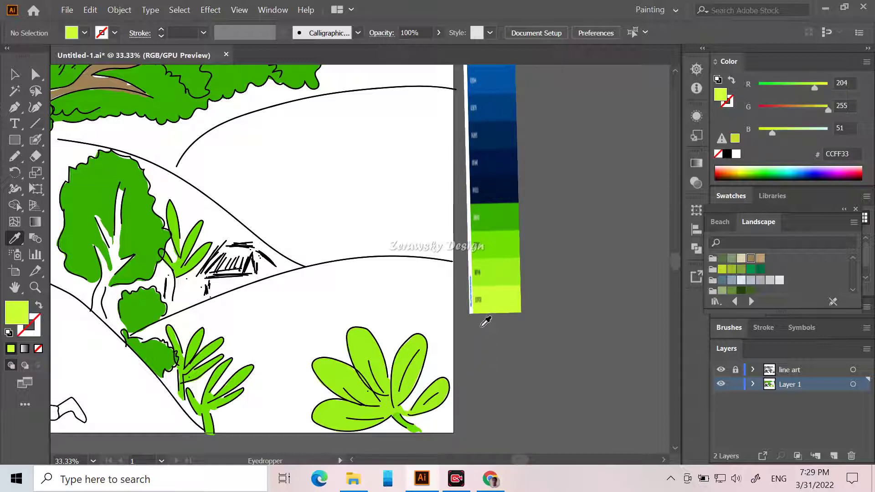
pyautogui.click(492, 274)
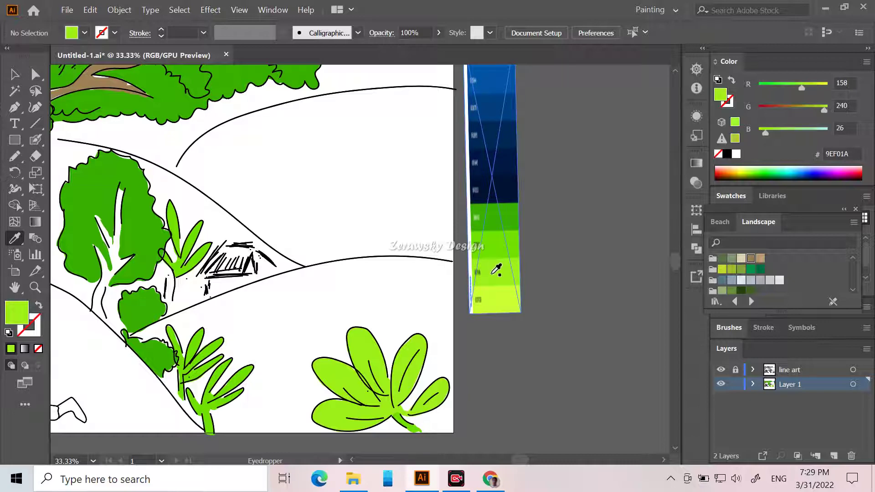
pyautogui.moveTo(515, 458); pyautogui.dragTo(494, 455)
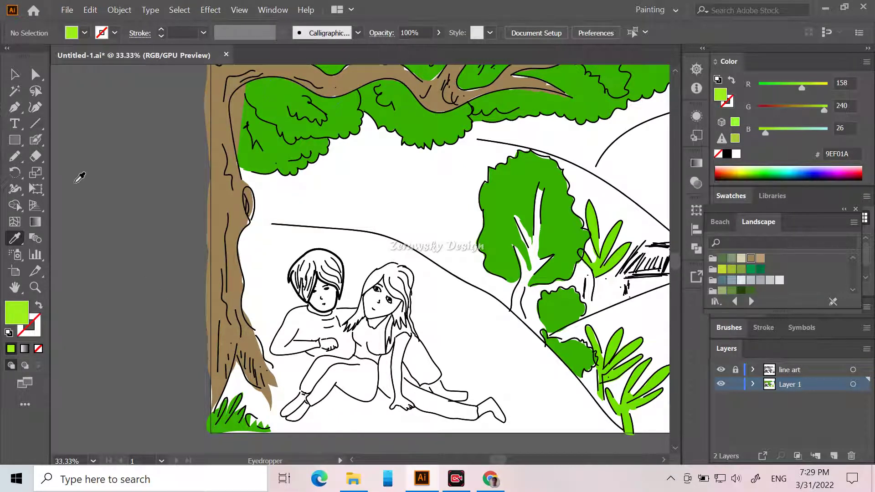
pyautogui.click(14, 156)
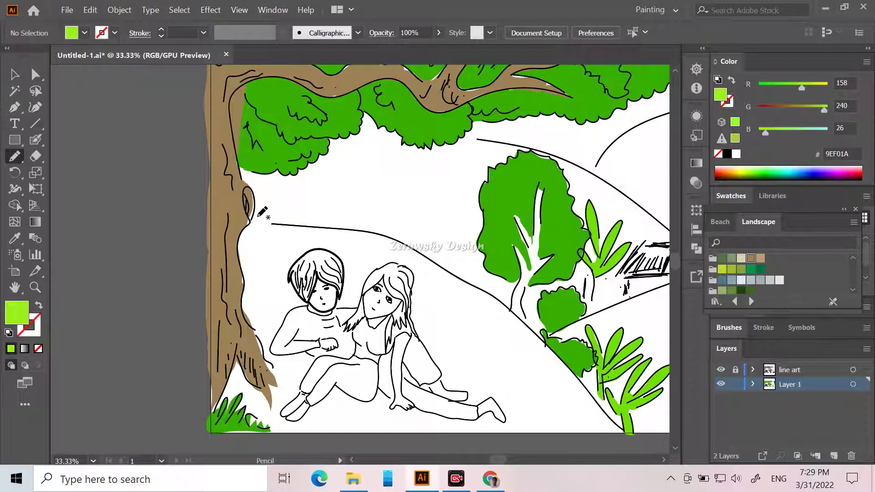
pyautogui.moveTo(250, 224)
pyautogui.mouseDown()
pyautogui.moveTo(368, 226)
pyautogui.moveTo(438, 256)
pyautogui.moveTo(468, 290)
pyautogui.moveTo(475, 341)
pyautogui.moveTo(460, 390)
pyautogui.moveTo(296, 428)
pyautogui.moveTo(239, 429)
pyautogui.moveTo(210, 411)
pyautogui.moveTo(238, 316)
pyautogui.moveTo(235, 247)
pyautogui.moveTo(255, 225)
pyautogui.mouseUp()
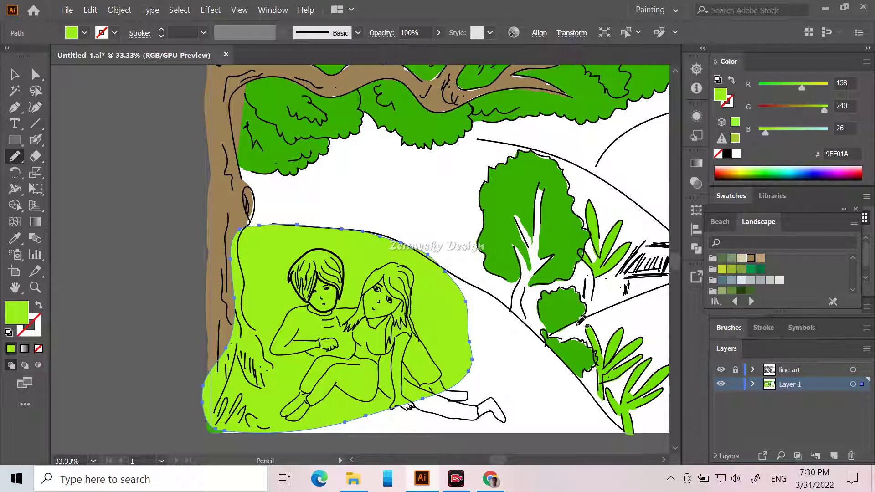
# Extend the foreground hill's 9EF01A color along its right slope to the artboard's bottom edge with two more Pencil shapes.
pyautogui.moveTo(503, 462); pyautogui.dragTo(512, 461)
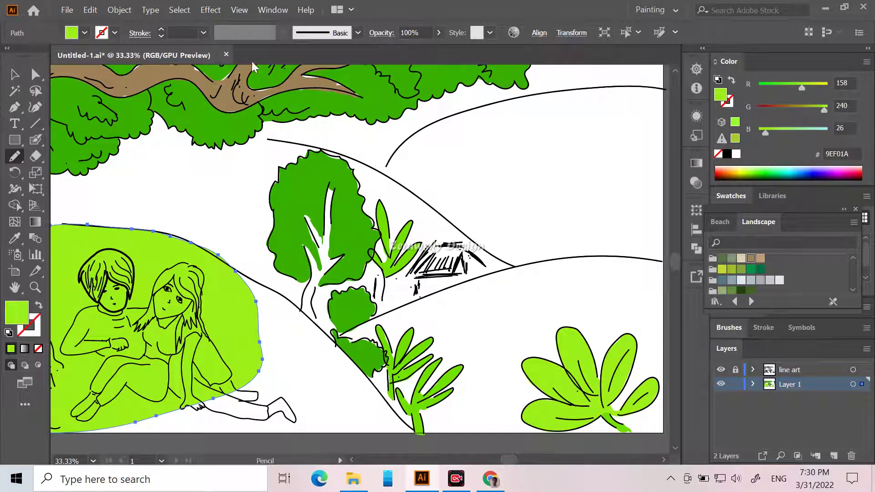
pyautogui.moveTo(225, 272)
pyautogui.mouseDown()
pyautogui.moveTo(277, 287)
pyautogui.moveTo(369, 377)
pyautogui.moveTo(370, 422)
pyautogui.moveTo(297, 432)
pyautogui.moveTo(127, 432)
pyautogui.moveTo(84, 429)
pyautogui.moveTo(76, 403)
pyautogui.mouseUp()
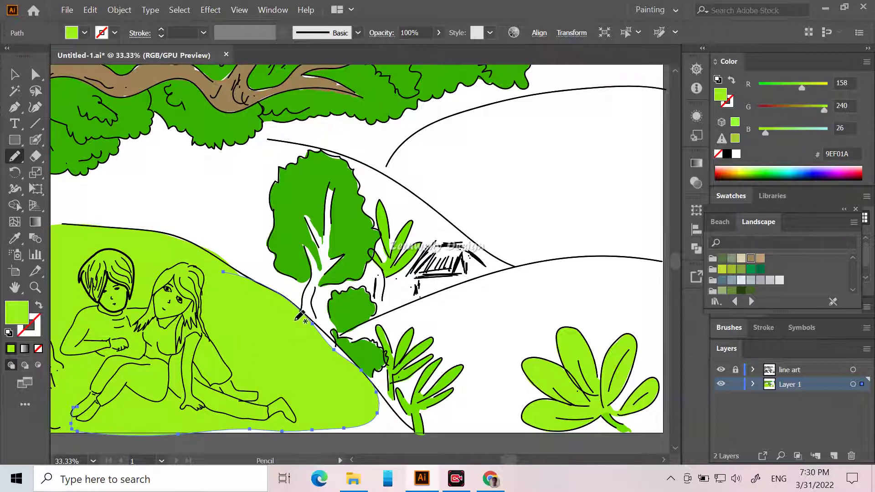
pyautogui.moveTo(333, 341)
pyautogui.mouseDown()
pyautogui.moveTo(386, 388)
pyautogui.moveTo(417, 435)
pyautogui.moveTo(245, 434)
pyautogui.moveTo(199, 424)
pyautogui.moveTo(205, 404)
pyautogui.mouseUp()
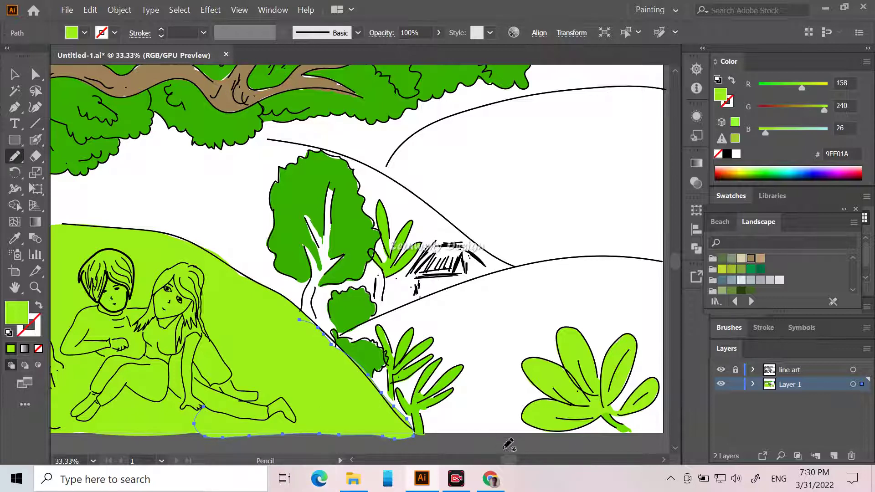
pyautogui.click(14, 75)
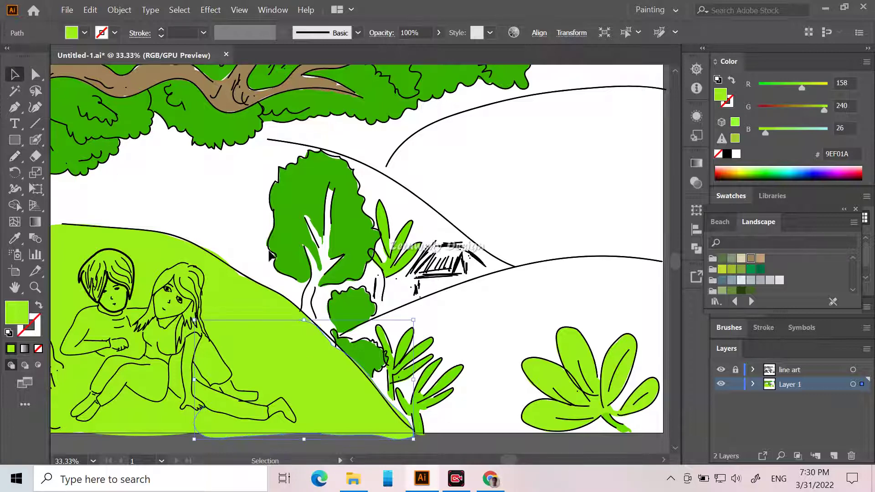
pyautogui.click(519, 313)
# Sample CCFF33 from the palette image and cover the lower right hill with a Pencil shape in that color.
pyautogui.moveTo(510, 461); pyautogui.dragTo(511, 460)
pyautogui.click(15, 238)
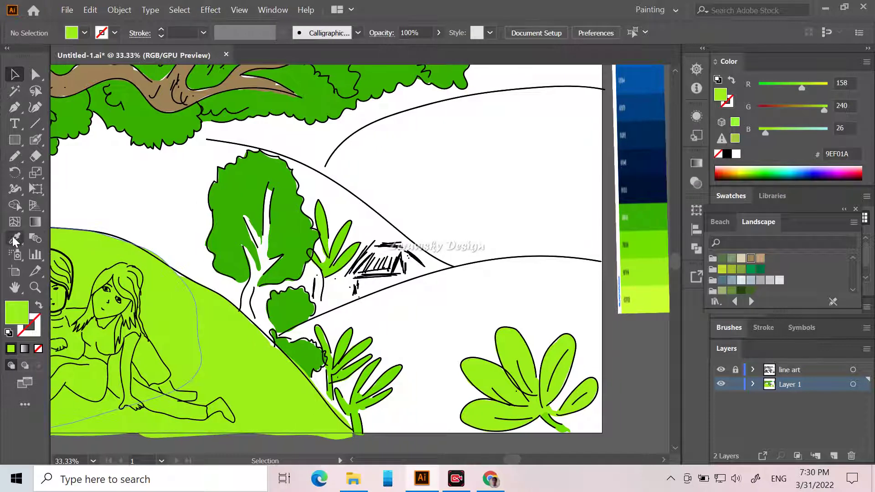
pyautogui.click(645, 297)
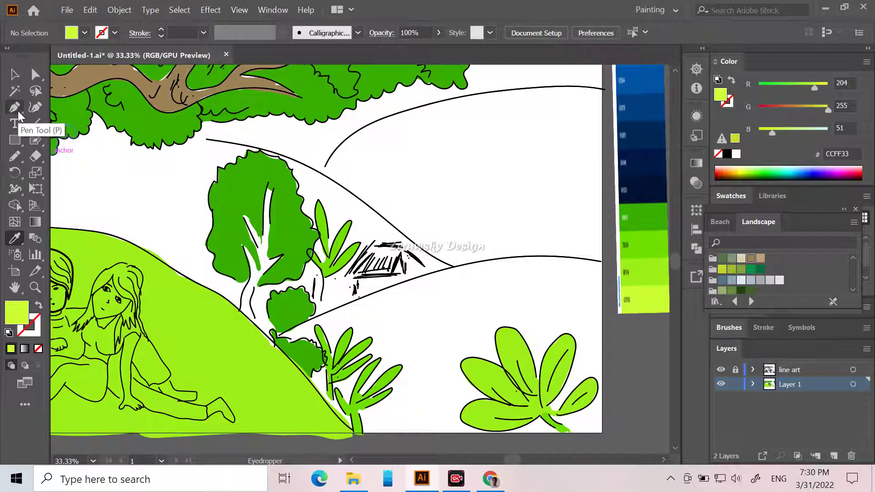
pyautogui.click(15, 156)
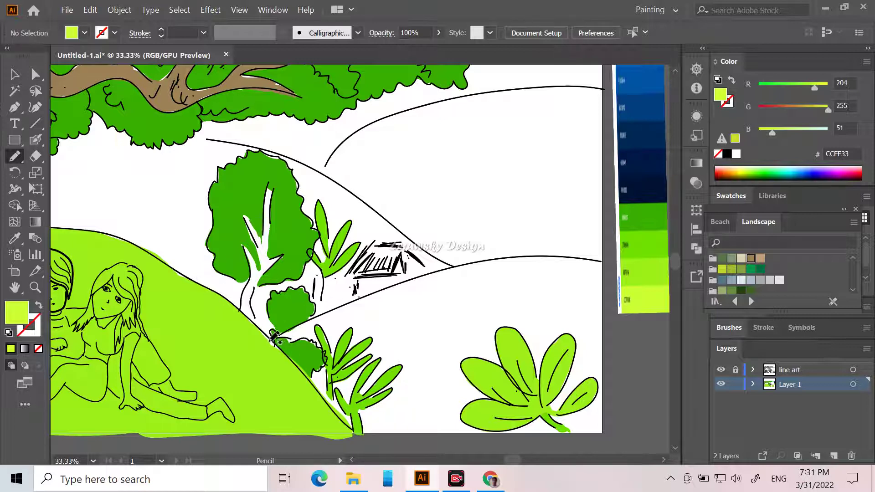
pyautogui.moveTo(274, 336)
pyautogui.mouseDown()
pyautogui.moveTo(366, 293)
pyautogui.moveTo(454, 269)
pyautogui.moveTo(545, 255)
pyautogui.moveTo(593, 260)
pyautogui.moveTo(604, 277)
pyautogui.moveTo(602, 430)
pyautogui.moveTo(352, 435)
pyautogui.moveTo(321, 424)
pyautogui.moveTo(279, 388)
pyautogui.moveTo(277, 332)
pyautogui.mouseUp()
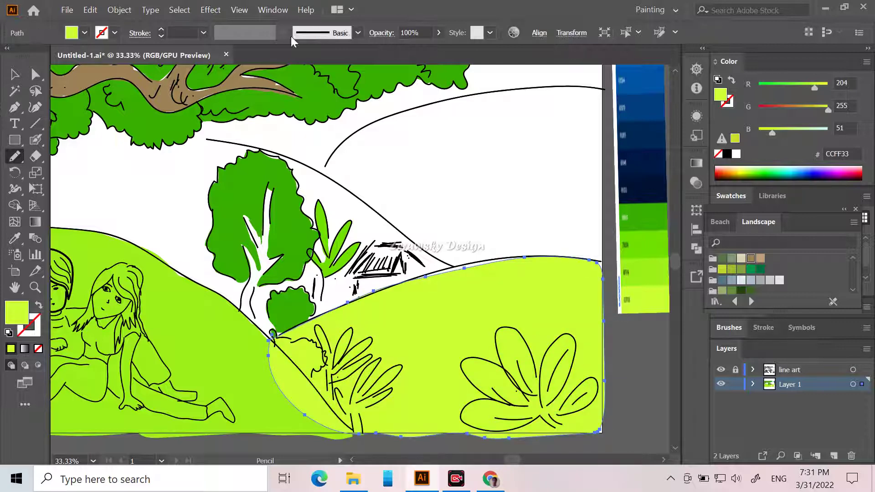
# Send the CCFF33 hill shape to the back, behind the plants and the foreground hill, and deselect it.
pyautogui.rightClick(429, 303)
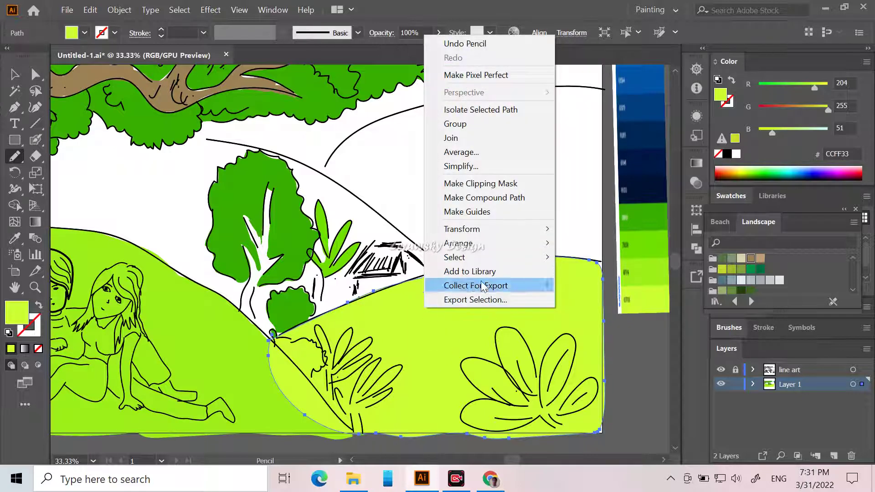
pyautogui.moveTo(502, 247)
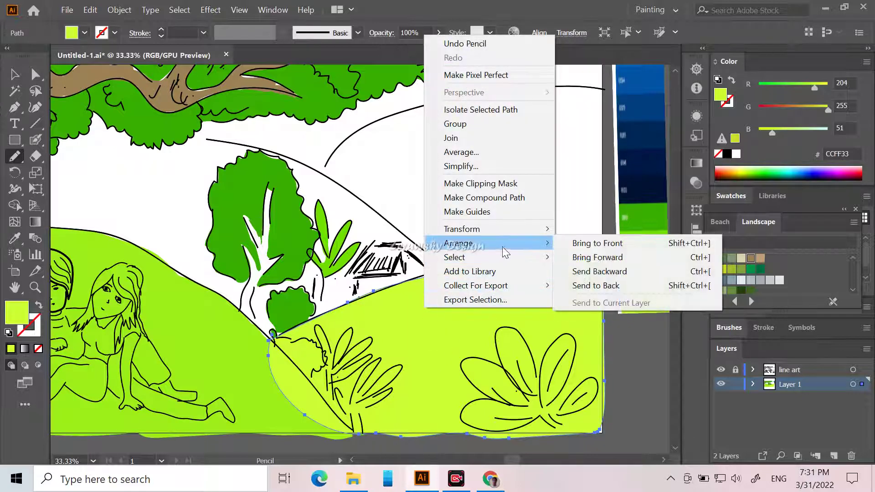
pyautogui.click(634, 286)
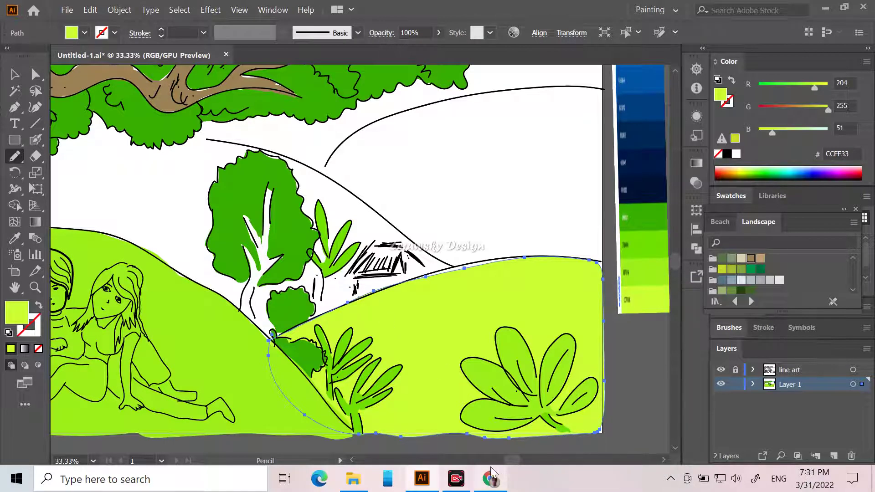
pyautogui.moveTo(516, 460)
pyautogui.mouseDown()
pyautogui.moveTo(529, 458)
pyautogui.moveTo(509, 459)
pyautogui.moveTo(520, 458)
pyautogui.mouseUp()
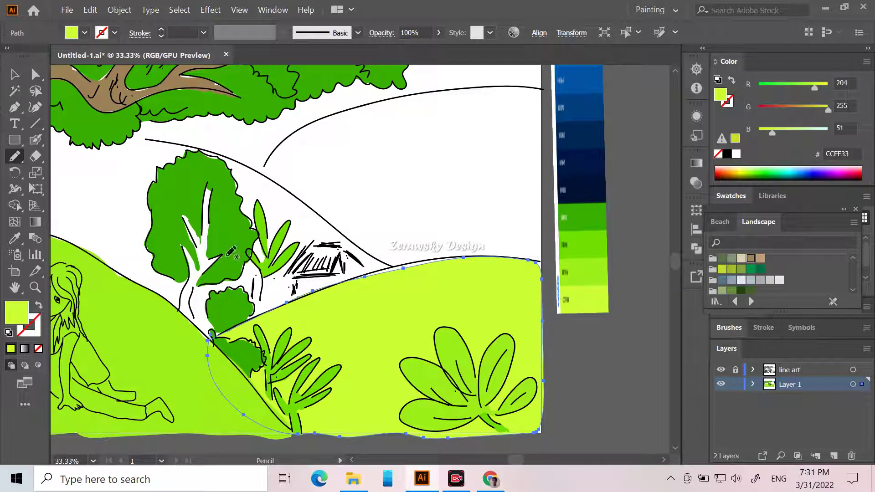
pyautogui.click(15, 74)
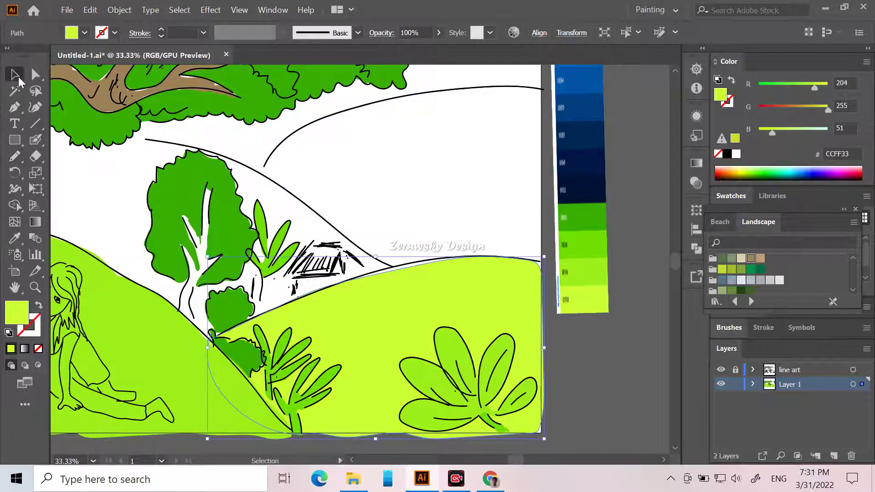
pyautogui.click(625, 355)
# Sample 70E000 from the palette image and cover the middle hill behind the tree and hut with a Pencil shape in that color.
pyautogui.click(15, 237)
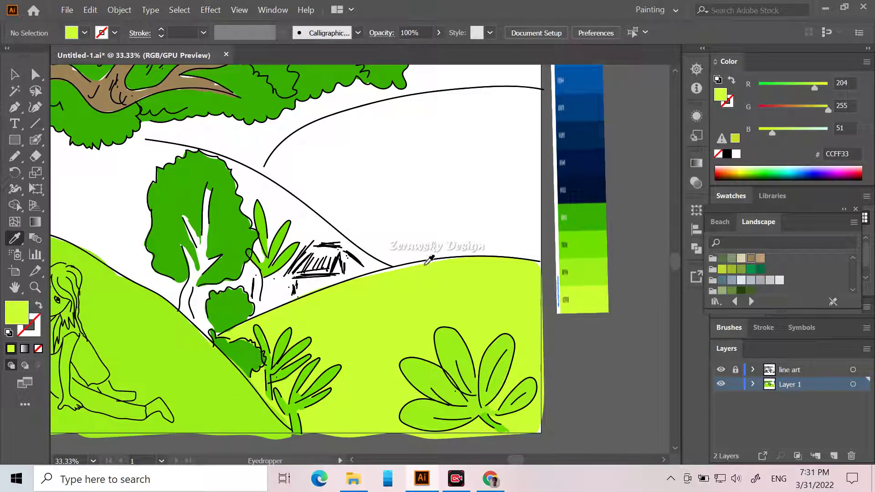
pyautogui.click(587, 245)
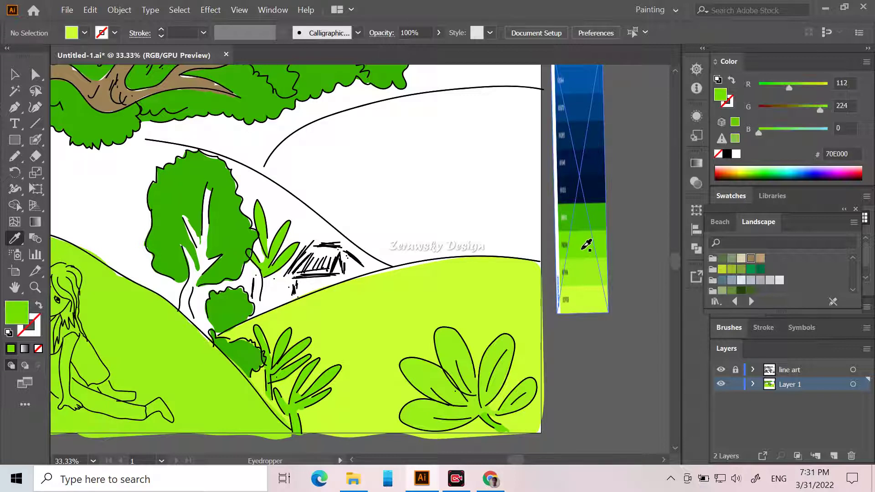
pyautogui.click(15, 161)
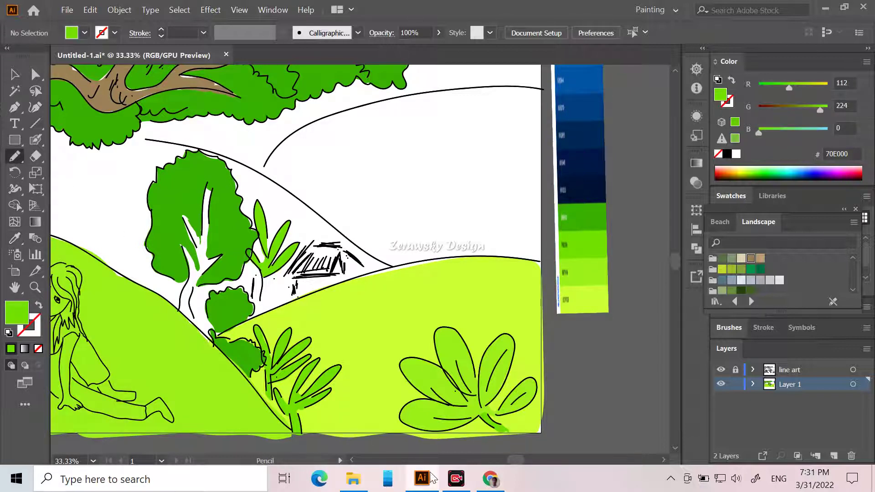
pyautogui.moveTo(513, 458); pyautogui.dragTo(505, 460)
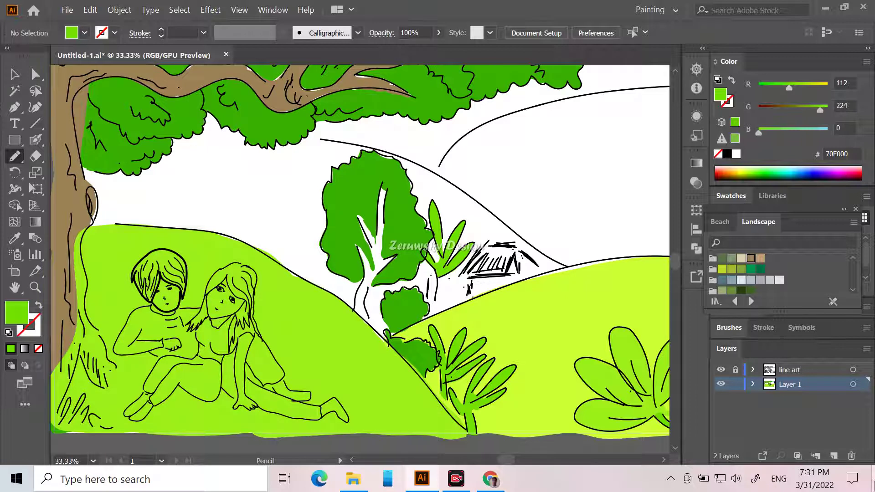
pyautogui.moveTo(78, 160)
pyautogui.mouseDown()
pyautogui.moveTo(93, 150)
pyautogui.moveTo(209, 122)
pyautogui.moveTo(312, 127)
pyautogui.moveTo(439, 172)
pyautogui.moveTo(556, 254)
pyautogui.moveTo(575, 280)
pyautogui.moveTo(556, 295)
pyautogui.moveTo(457, 325)
pyautogui.moveTo(370, 332)
pyautogui.moveTo(212, 243)
pyautogui.moveTo(116, 243)
pyautogui.moveTo(70, 186)
pyautogui.moveTo(72, 163)
pyautogui.mouseUp()
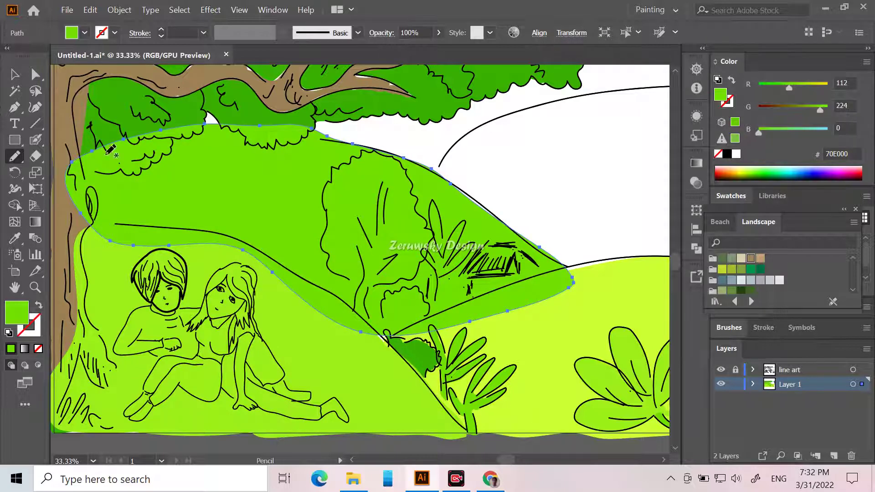
# Send the 70E000 middle hill shape to the back, behind the trees and front hills, and deselect it.
pyautogui.rightClick(204, 193)
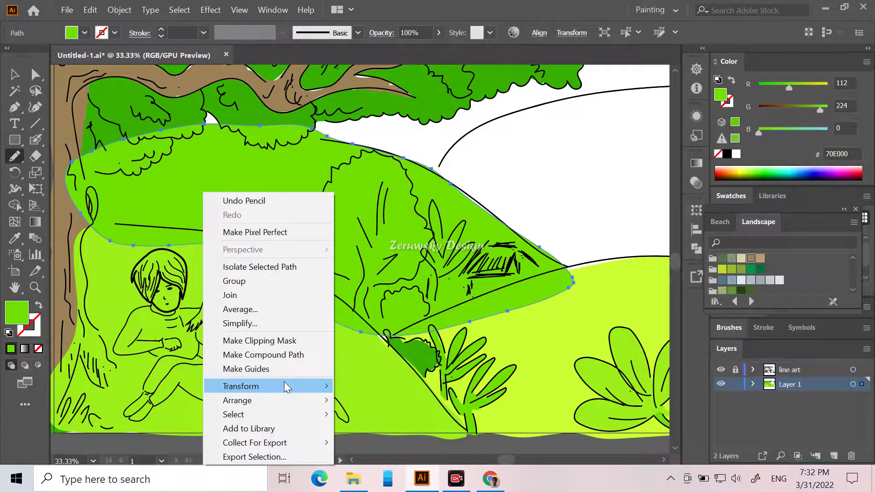
pyautogui.moveTo(288, 402)
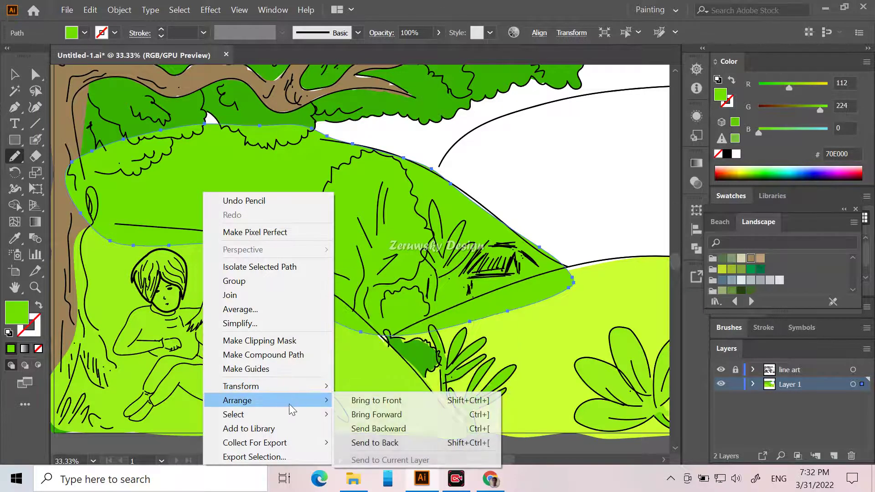
pyautogui.click(367, 443)
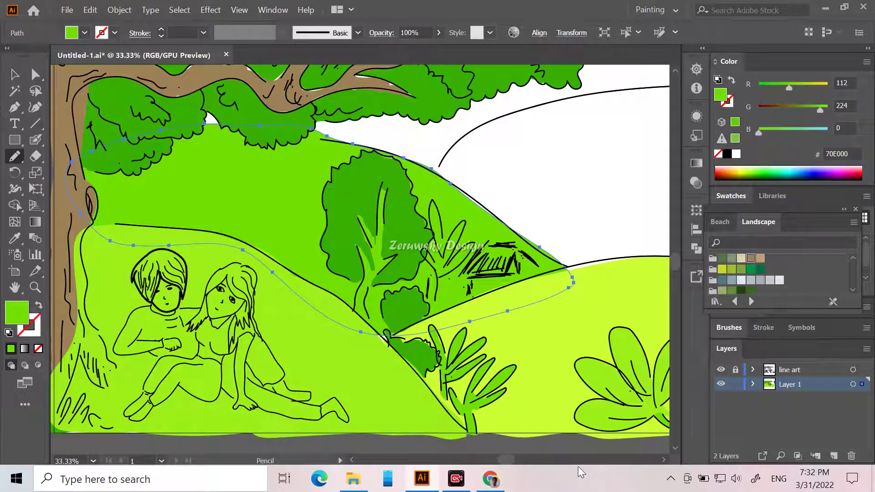
pyautogui.moveTo(505, 461); pyautogui.dragTo(508, 461)
pyautogui.scroll(3, 547, 342)
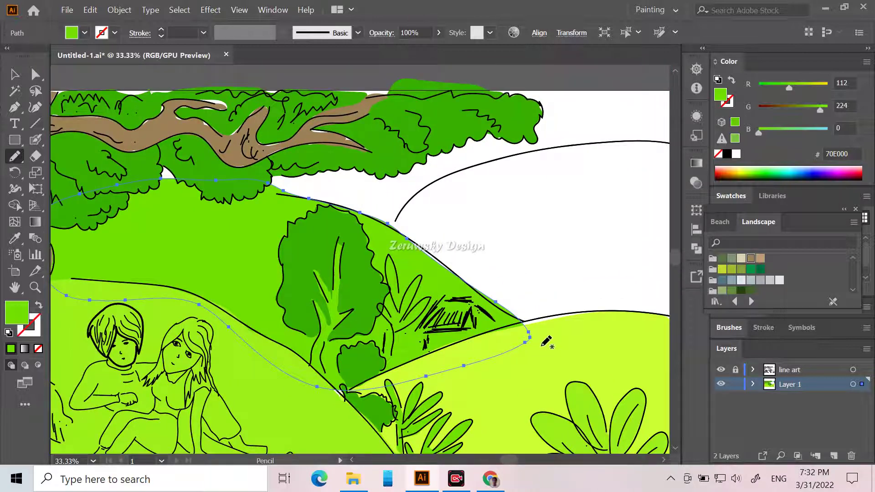
pyautogui.scroll(1, 545, 343)
pyautogui.scroll(-5, 542, 344)
pyautogui.scroll(-1, 541, 353)
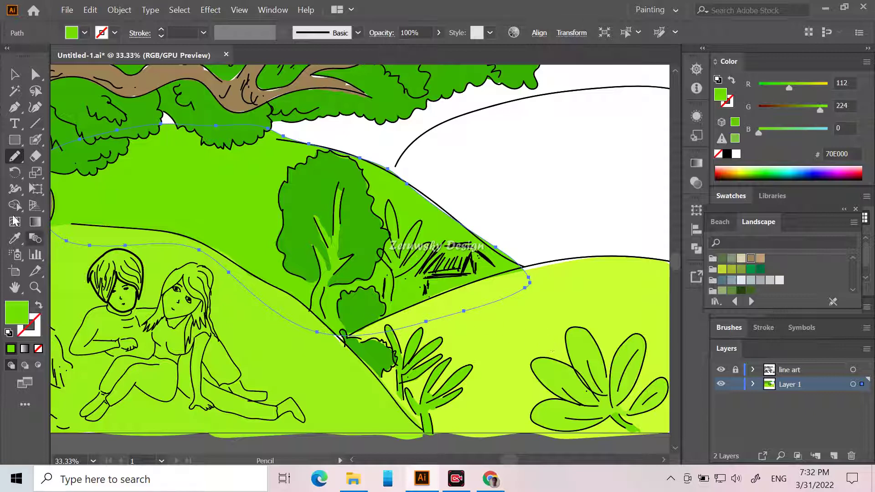
pyautogui.click(14, 78)
pyautogui.click(583, 161)
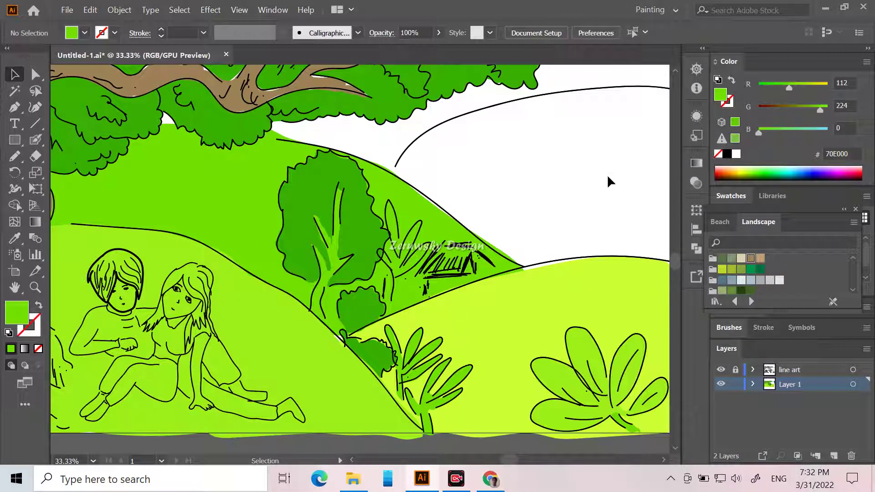
# Sample 0466C8 from the palette image and cover the far hill on the right with a Pencil shape in that color.
pyautogui.moveTo(504, 456); pyautogui.dragTo(515, 459)
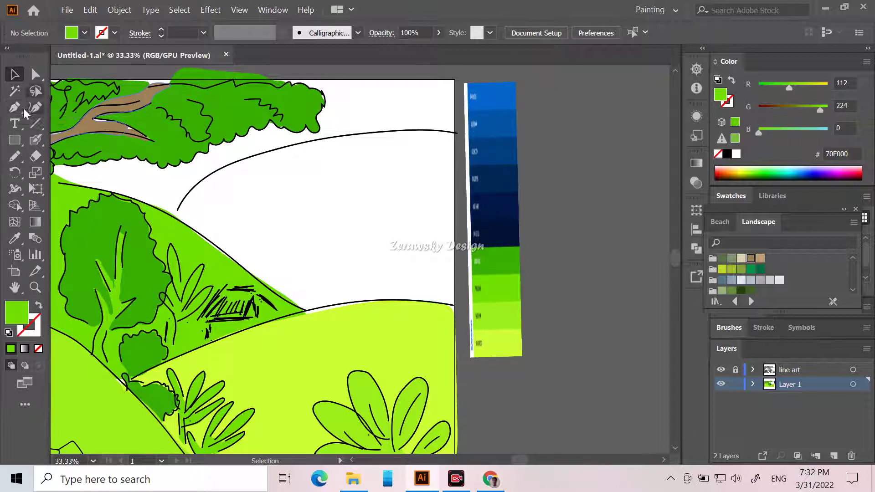
pyautogui.click(14, 238)
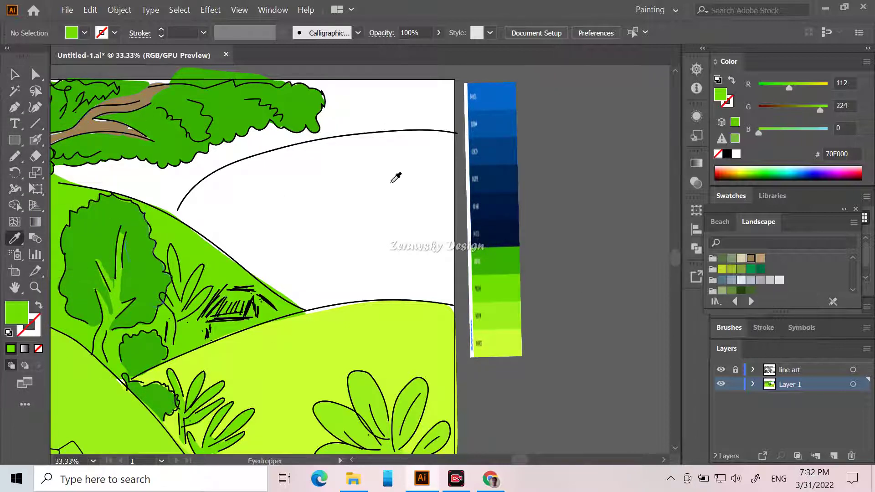
pyautogui.click(492, 96)
pyautogui.click(14, 156)
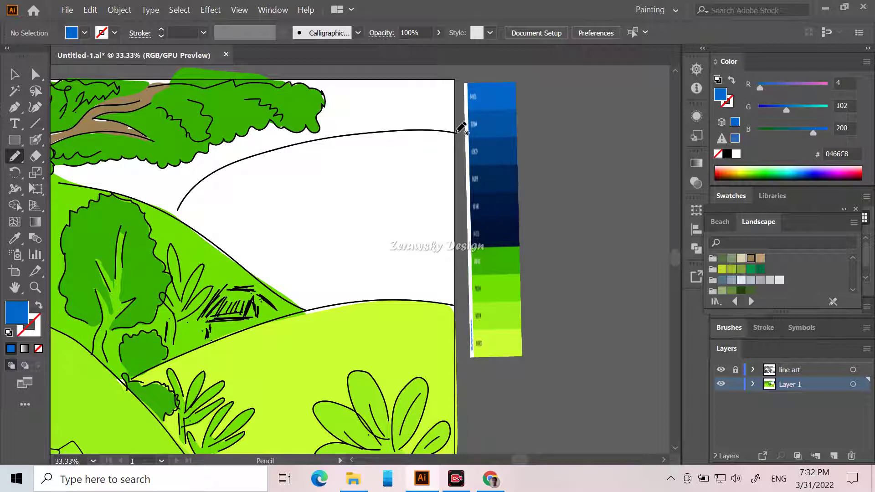
pyautogui.moveTo(456, 131)
pyautogui.mouseDown()
pyautogui.moveTo(270, 148)
pyautogui.moveTo(217, 171)
pyautogui.moveTo(189, 194)
pyautogui.moveTo(184, 220)
pyautogui.moveTo(215, 256)
pyautogui.moveTo(323, 325)
pyautogui.moveTo(417, 318)
pyautogui.moveTo(451, 307)
pyautogui.moveTo(462, 278)
pyautogui.moveTo(459, 128)
pyautogui.moveTo(329, 135)
pyautogui.moveTo(258, 149)
pyautogui.moveTo(250, 160)
pyautogui.moveTo(280, 161)
pyautogui.mouseUp()
# Send the 0466C8 far hill shape to the back, behind the green hills and trees, and deselect it.
pyautogui.rightClick(317, 193)
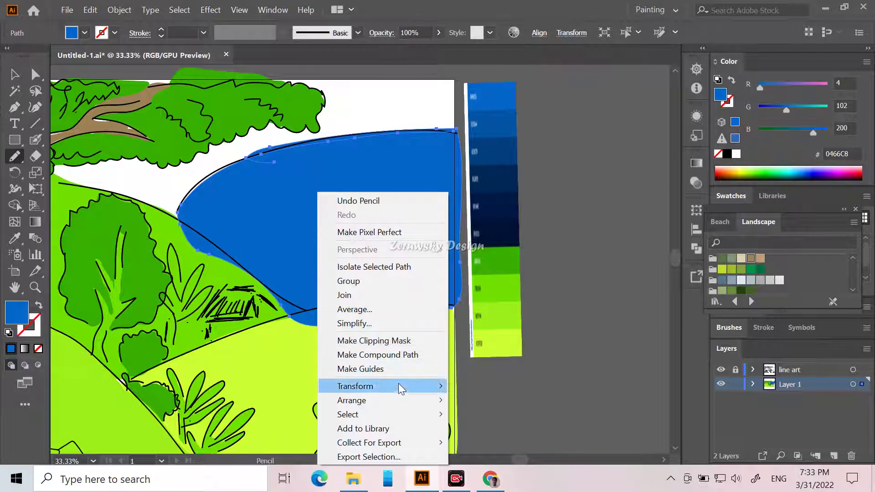
pyautogui.moveTo(410, 403)
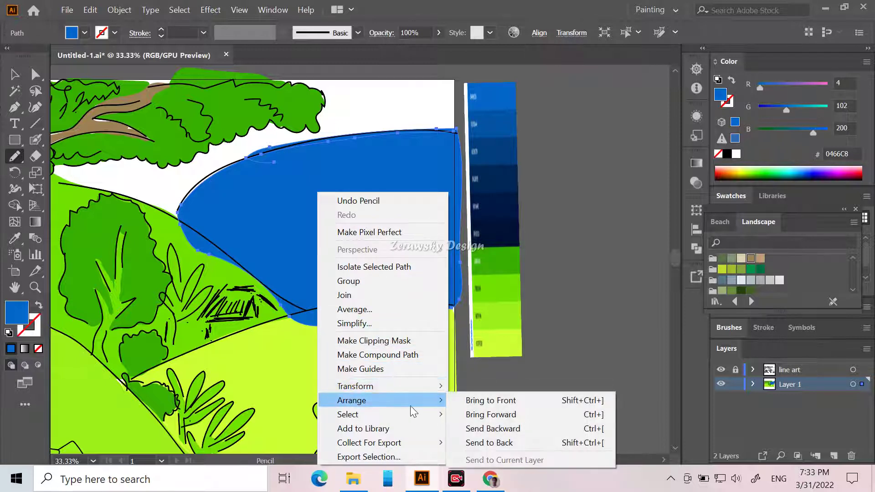
pyautogui.click(494, 440)
pyautogui.scroll(2, 349, 217)
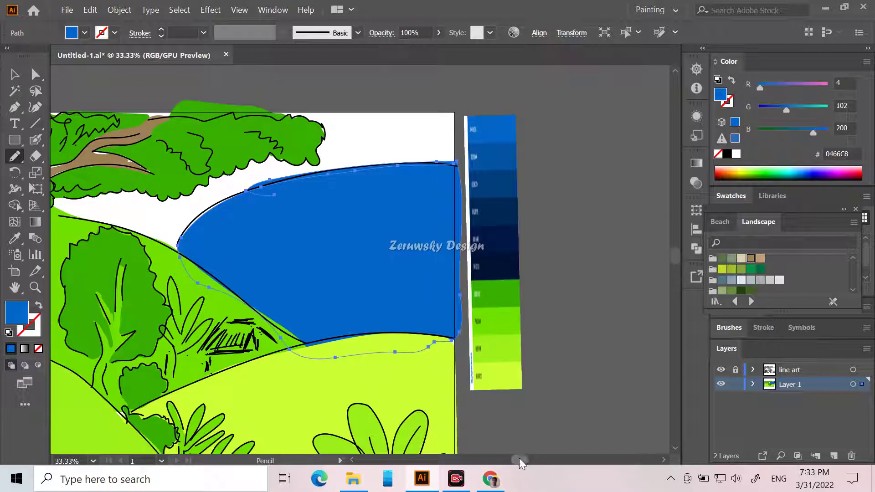
pyautogui.moveTo(521, 460); pyautogui.dragTo(508, 461)
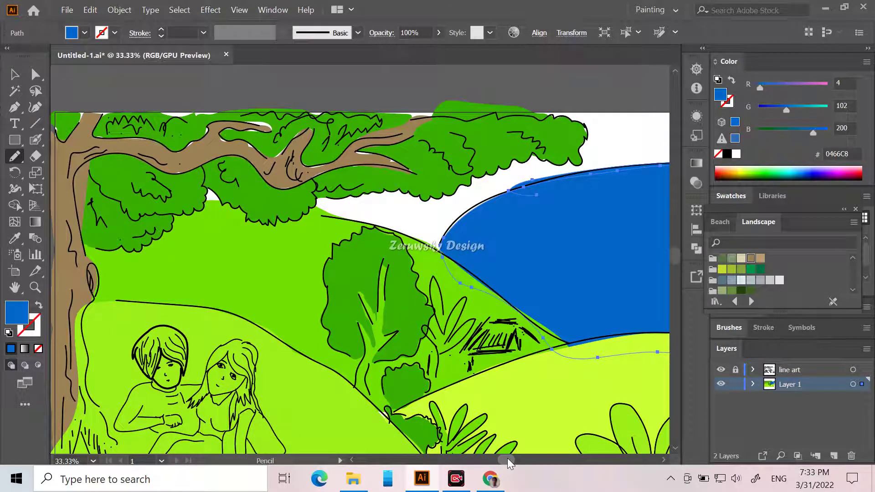
pyautogui.moveTo(507, 459); pyautogui.dragTo(515, 458)
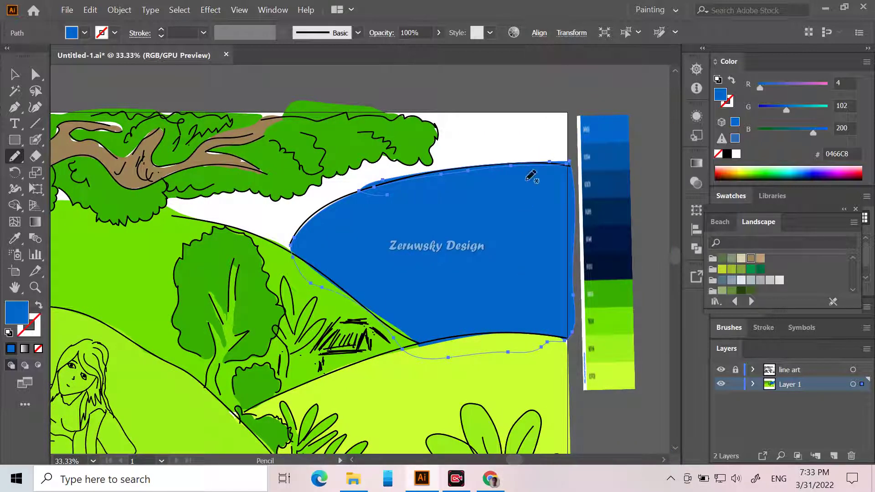
pyautogui.click(14, 74)
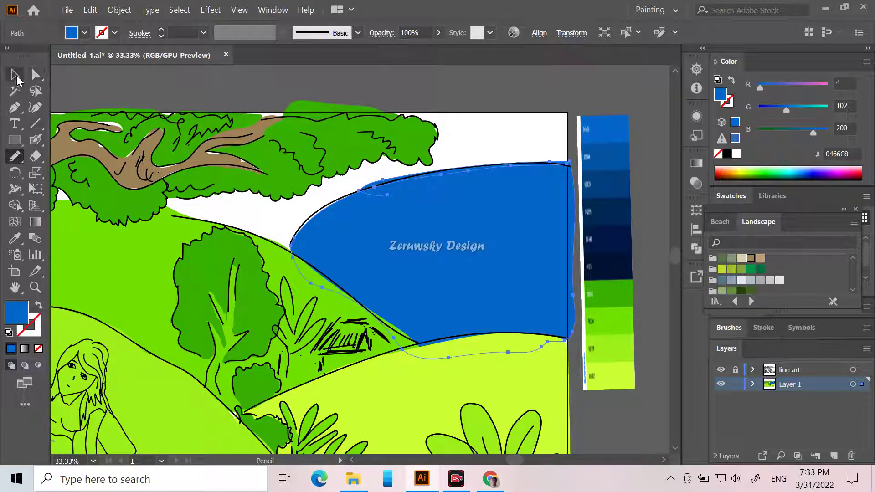
pyautogui.click(623, 92)
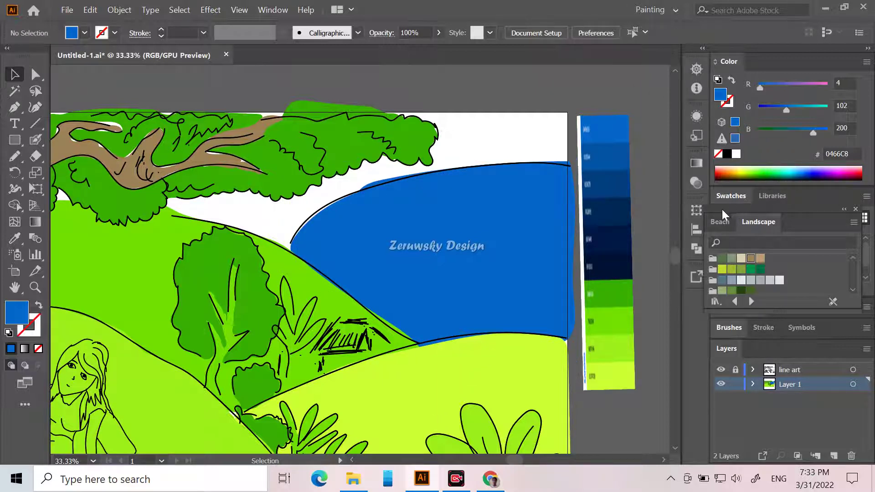
# Open the Sky gradient swatch library and choose its first blue gradient as the fill.
pyautogui.moveTo(766, 196); pyautogui.dragTo(768, 278)
pyautogui.click(723, 223)
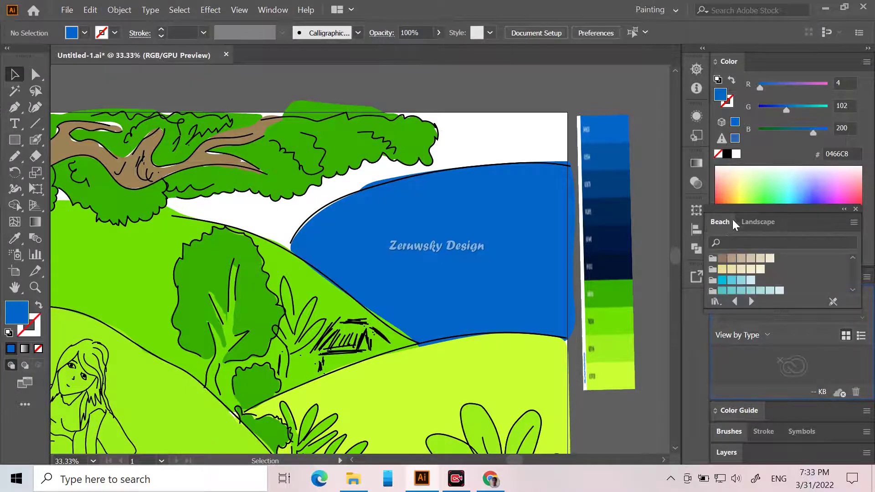
pyautogui.click(856, 210)
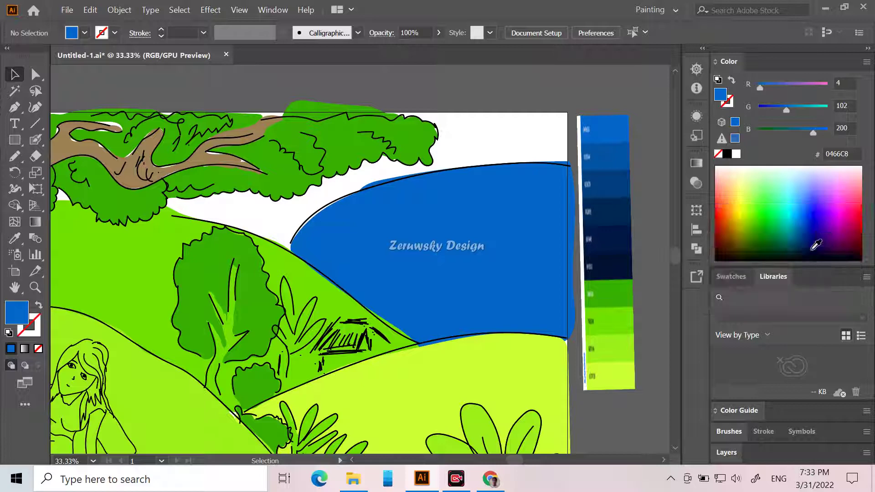
pyautogui.click(739, 276)
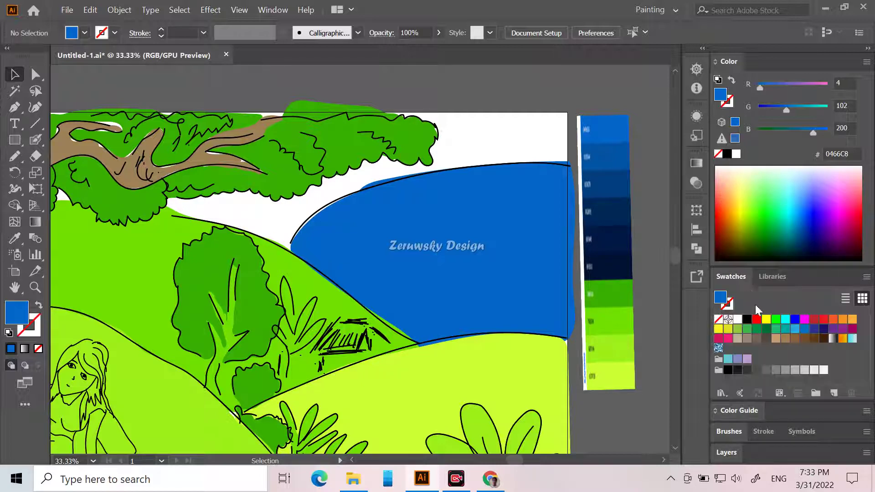
pyautogui.click(721, 393)
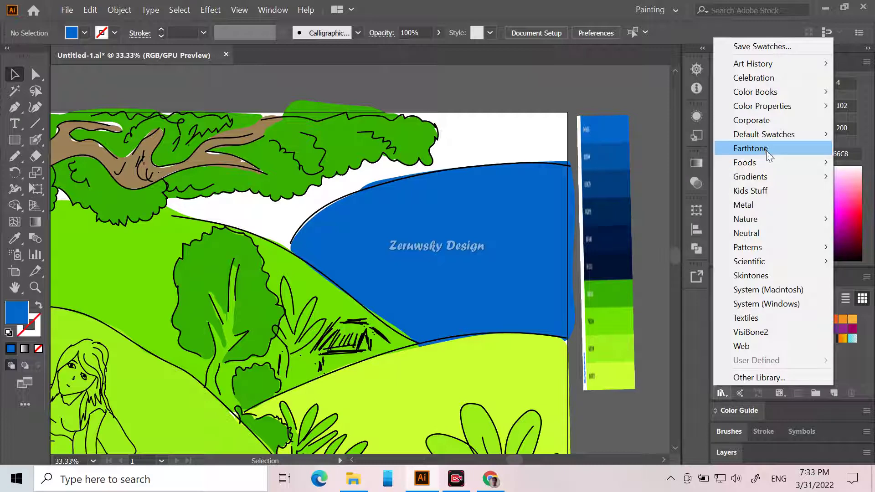
pyautogui.moveTo(769, 162)
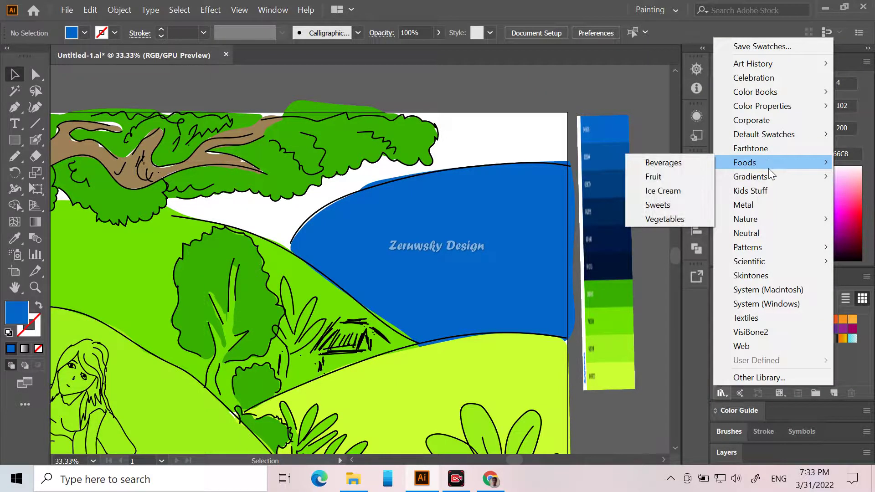
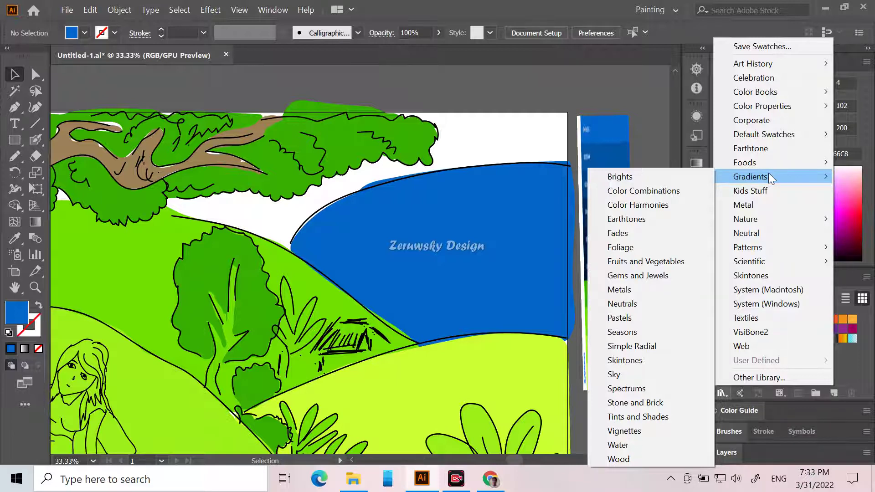
pyautogui.click(614, 375)
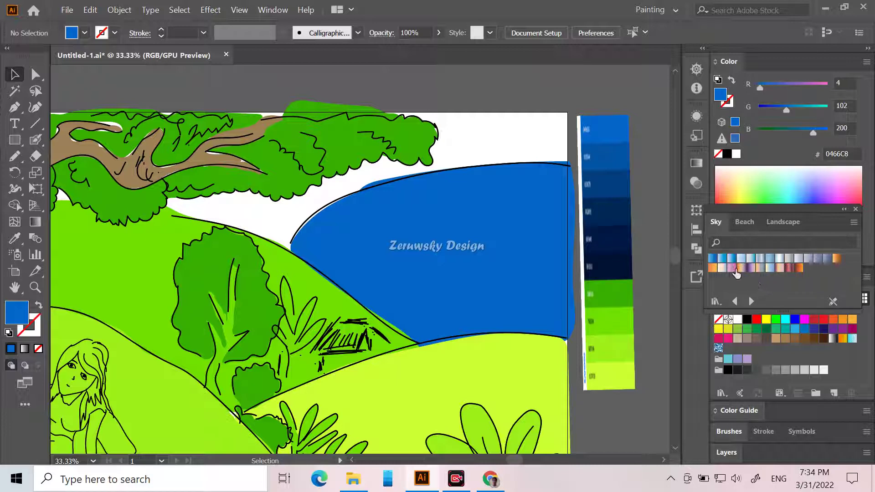
pyautogui.click(712, 258)
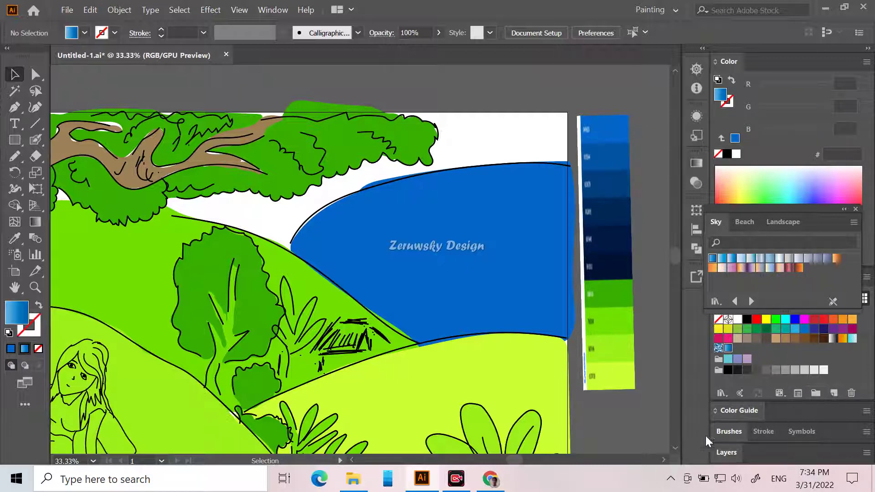
# Cover the sky above the blue hill with a Pencil shape in the blue Sky gradient.
pyautogui.moveTo(511, 461)
pyautogui.mouseDown()
pyautogui.moveTo(486, 454)
pyautogui.moveTo(498, 453)
pyautogui.mouseUp()
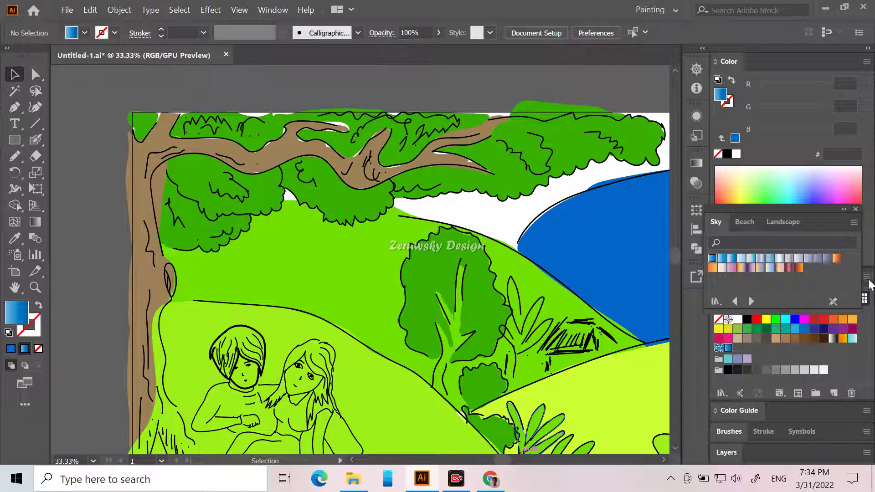
pyautogui.moveTo(502, 458); pyautogui.dragTo(518, 459)
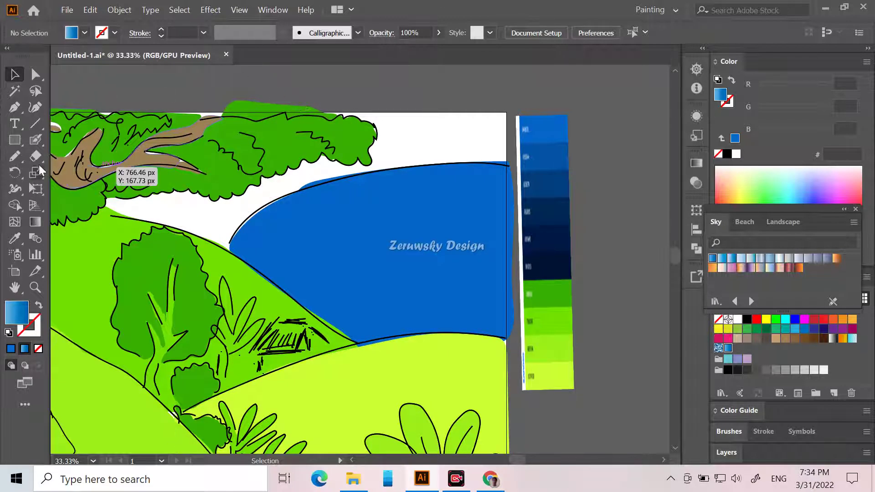
pyautogui.click(14, 157)
pyautogui.moveTo(287, 109)
pyautogui.mouseDown()
pyautogui.moveTo(310, 106)
pyautogui.moveTo(503, 112)
pyautogui.moveTo(514, 148)
pyautogui.moveTo(509, 162)
pyautogui.moveTo(331, 195)
pyautogui.moveTo(242, 245)
pyautogui.moveTo(107, 220)
pyautogui.mouseUp()
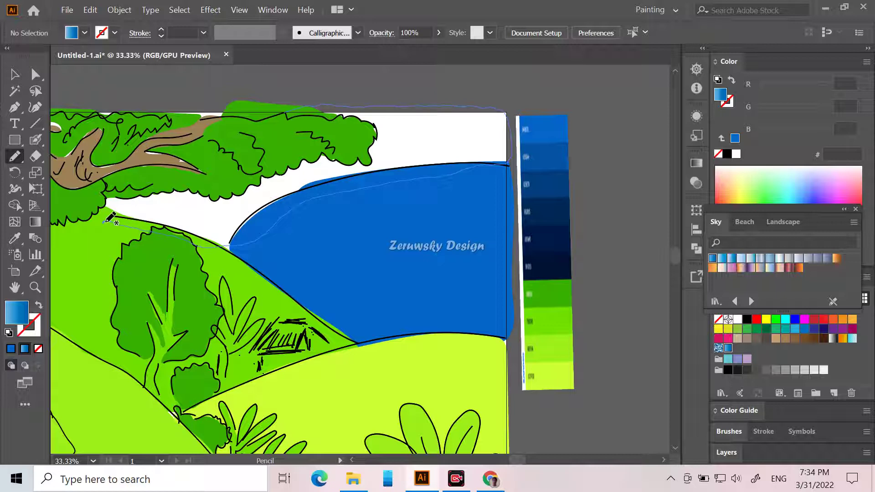
pyautogui.moveTo(111, 218); pyautogui.dragTo(109, 219)
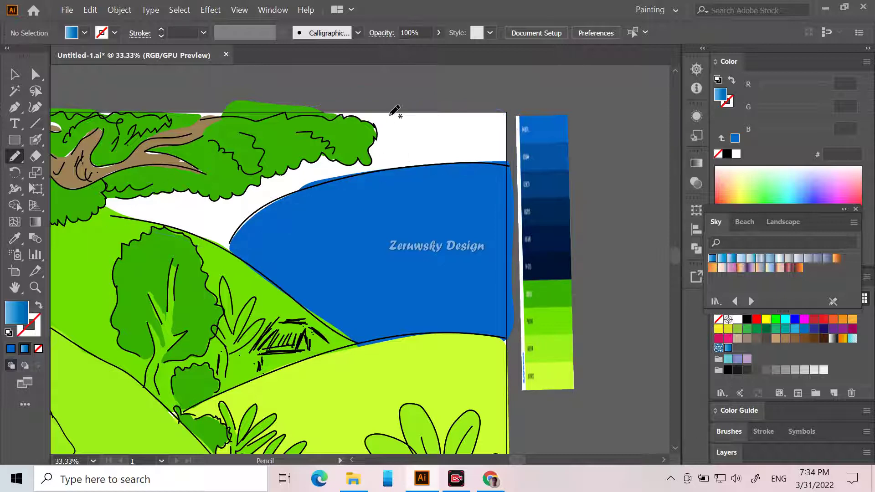
pyautogui.moveTo(313, 109)
pyautogui.mouseDown()
pyautogui.moveTo(501, 113)
pyautogui.moveTo(508, 151)
pyautogui.moveTo(495, 165)
pyautogui.moveTo(458, 170)
pyautogui.moveTo(351, 175)
pyautogui.moveTo(314, 154)
pyautogui.moveTo(313, 100)
pyautogui.mouseUp()
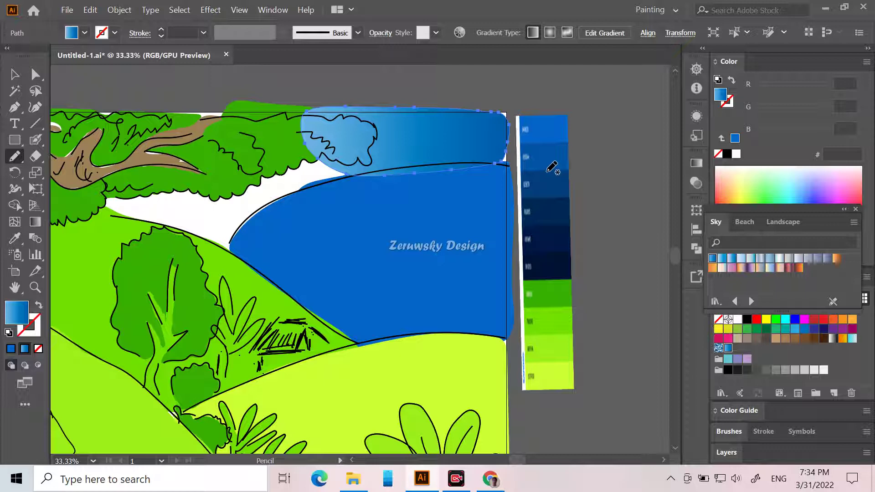
# Try to send the gradient sky shape to the back, and delete the shape.
pyautogui.press('ctrl')
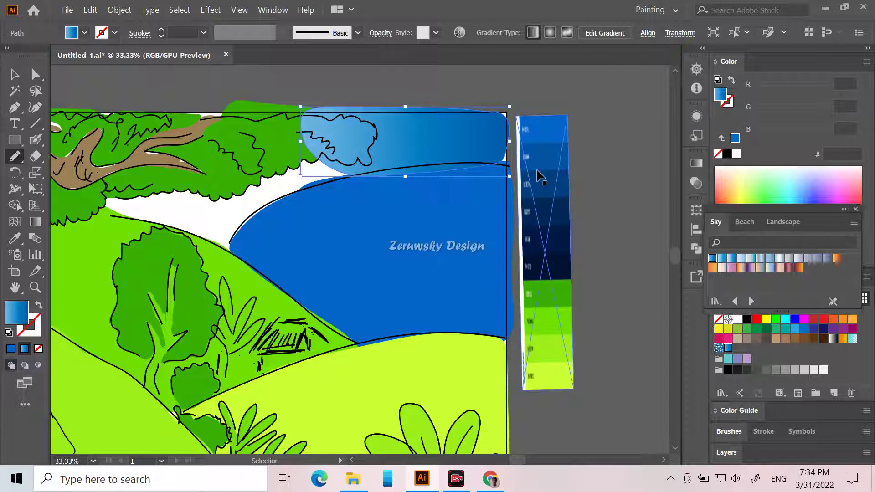
pyautogui.rightClick(425, 131)
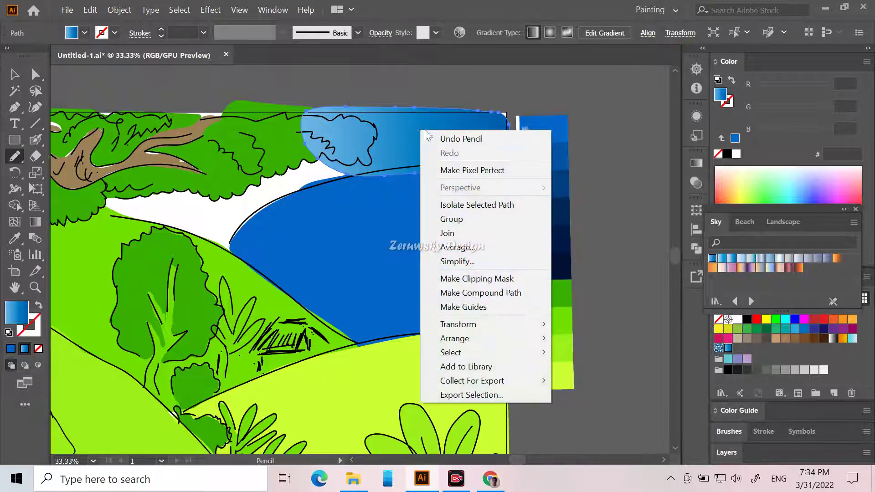
pyautogui.moveTo(469, 337)
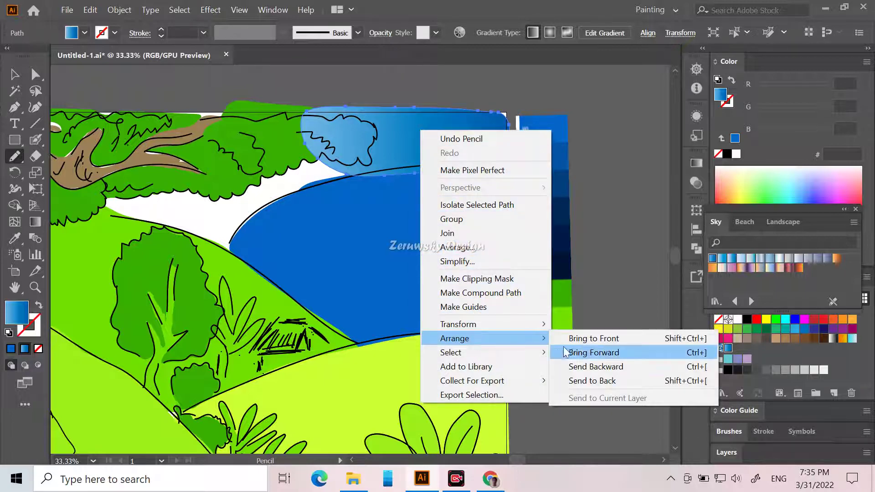
pyautogui.click(589, 381)
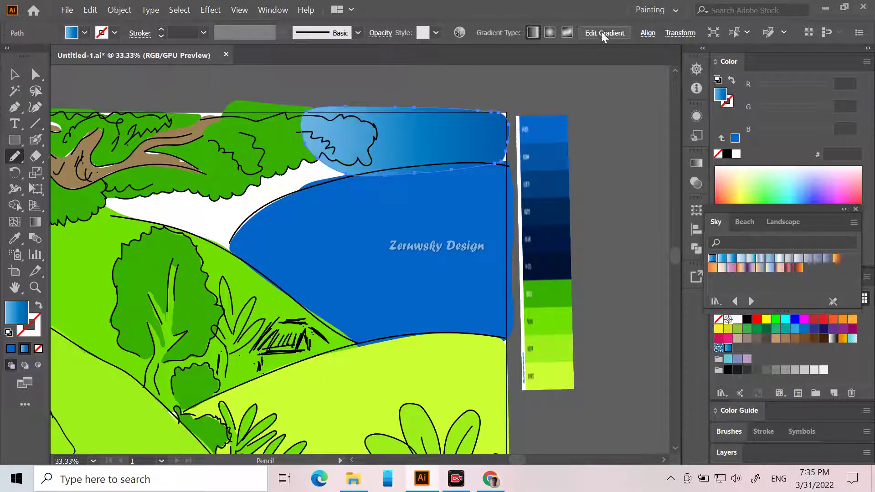
pyautogui.press('Delete')
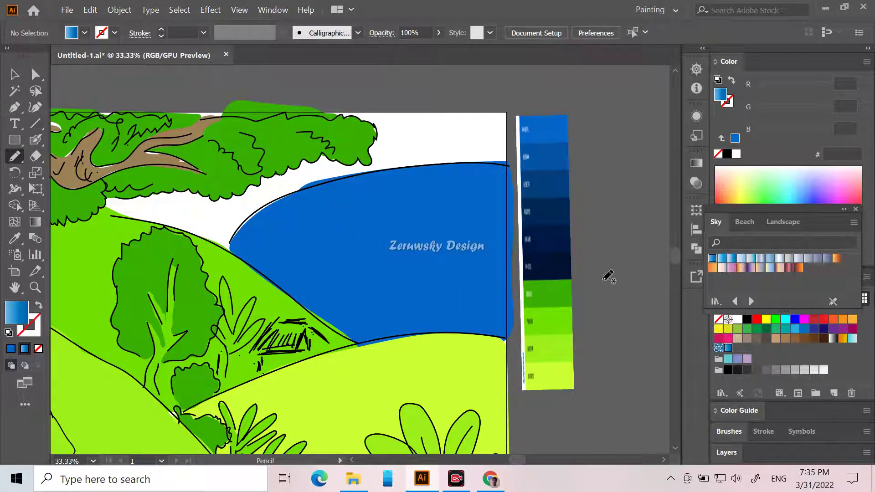
# Set the fill to the light blue A9FDFF, starting from the 65C8D0 swatch.
pyautogui.click(15, 74)
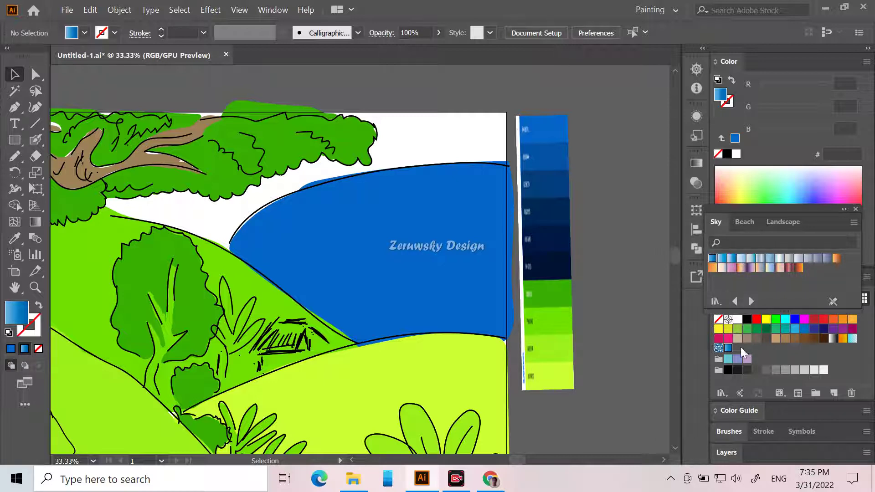
pyautogui.click(728, 360)
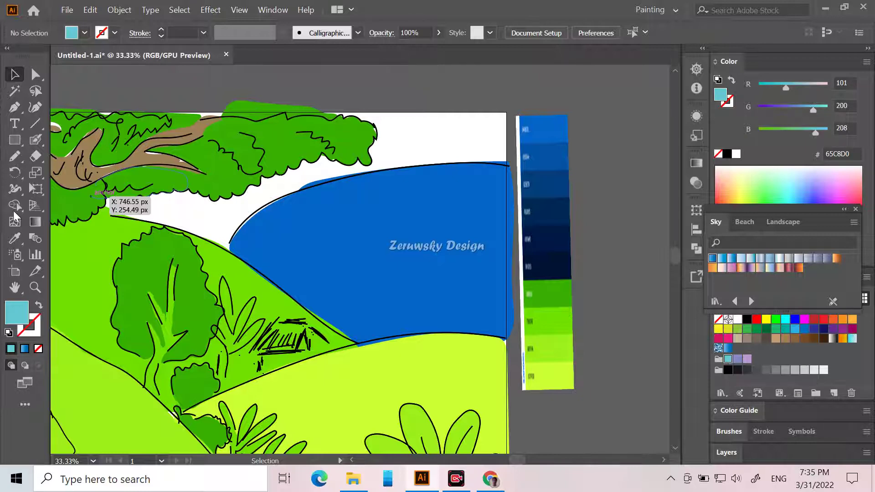
pyautogui.doubleClick(18, 312)
pyautogui.moveTo(202, 294)
pyautogui.mouseDown()
pyautogui.moveTo(229, 293)
pyautogui.moveTo(228, 323)
pyautogui.moveTo(221, 296)
pyautogui.moveTo(196, 297)
pyautogui.moveTo(200, 276)
pyautogui.moveTo(218, 265)
pyautogui.moveTo(169, 252)
pyautogui.mouseUp()
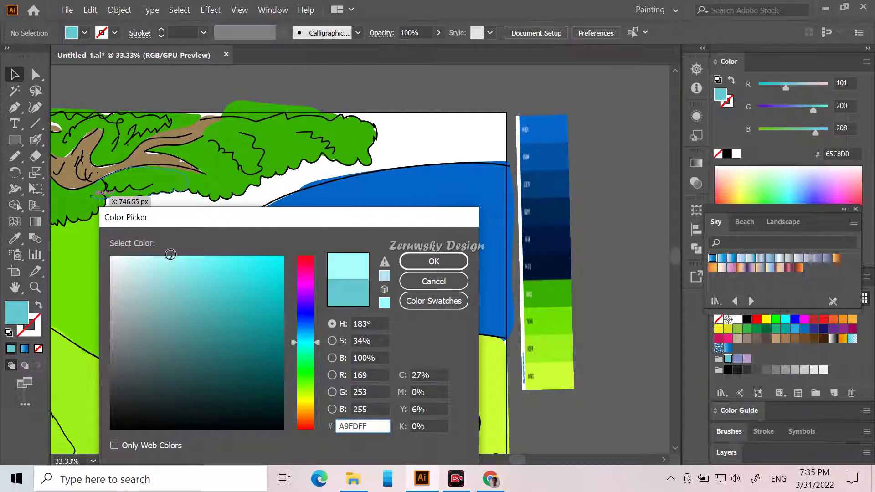
pyautogui.click(415, 267)
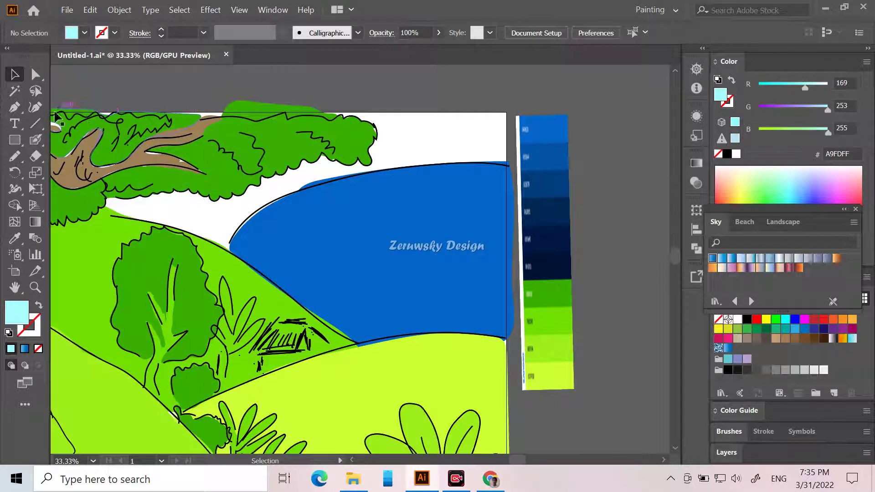
# Cover the sky above the blue hill with a light blue Pencil shape and send it to the back.
pyautogui.click(15, 157)
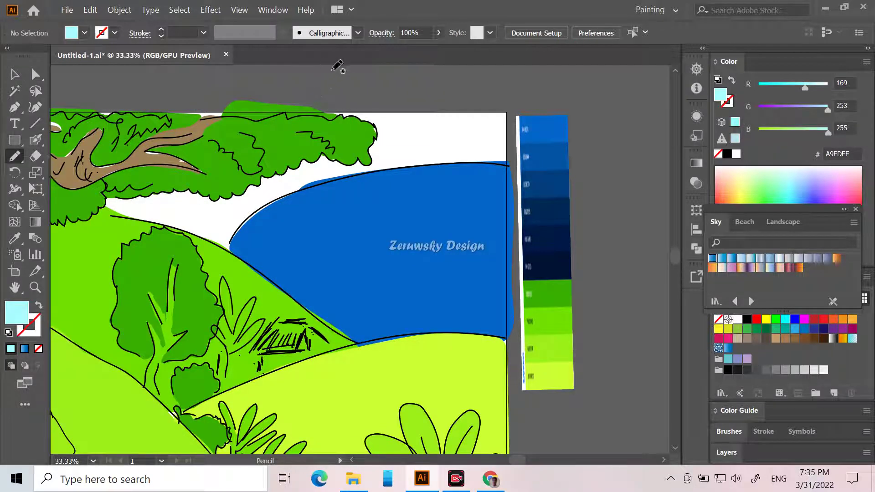
pyautogui.moveTo(310, 106)
pyautogui.mouseDown()
pyautogui.moveTo(500, 109)
pyautogui.moveTo(514, 127)
pyautogui.moveTo(514, 154)
pyautogui.moveTo(510, 164)
pyautogui.moveTo(445, 176)
pyautogui.moveTo(321, 182)
pyautogui.moveTo(289, 161)
pyautogui.moveTo(288, 140)
pyautogui.moveTo(311, 106)
pyautogui.mouseUp()
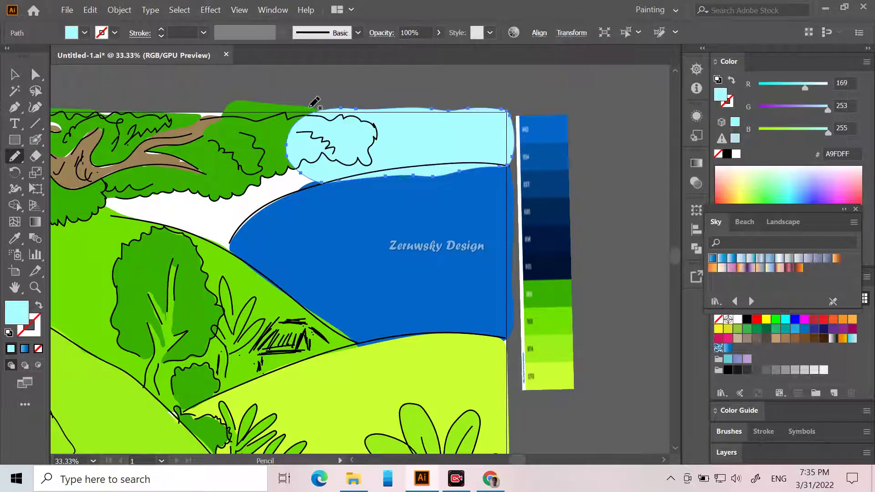
pyautogui.rightClick(440, 139)
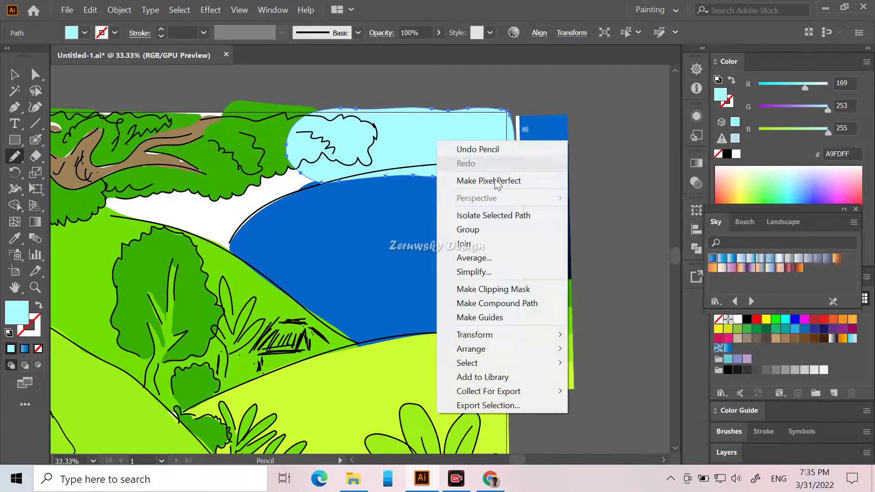
pyautogui.moveTo(526, 351)
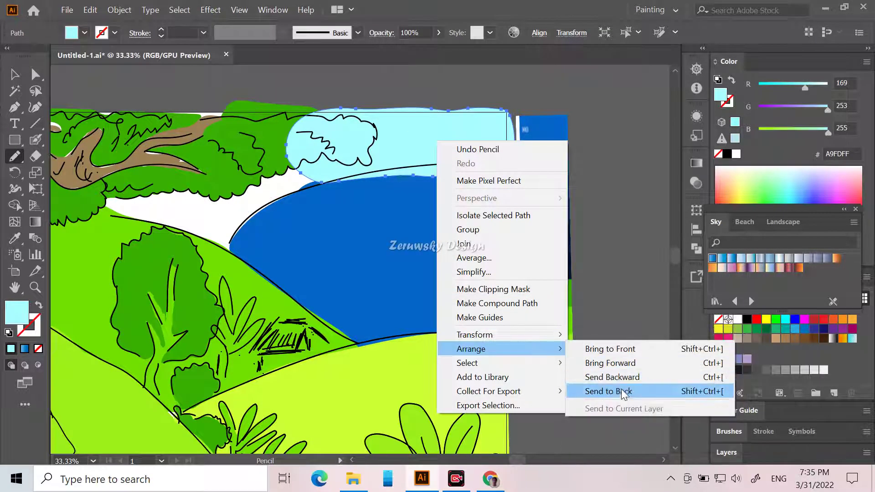
pyautogui.click(625, 390)
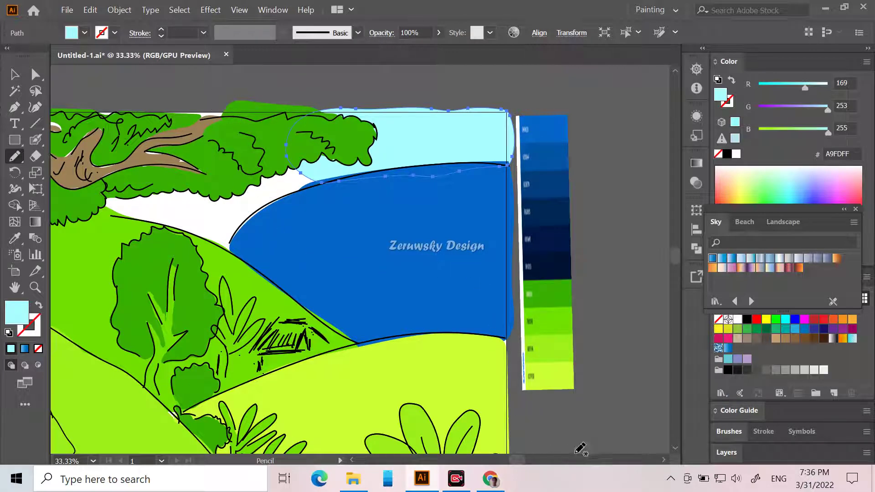
# Recolor the far blue hill shape with the lighter blue 3795E2.
pyautogui.moveTo(519, 460); pyautogui.dragTo(508, 459)
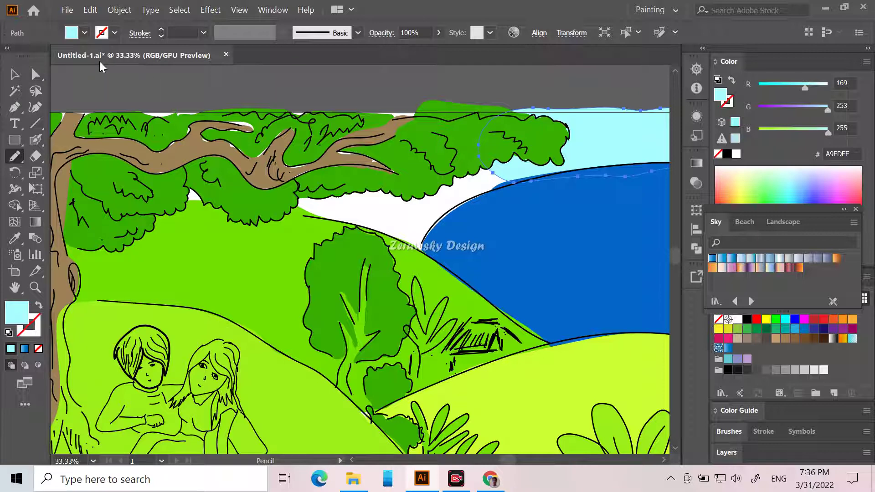
pyautogui.click(19, 74)
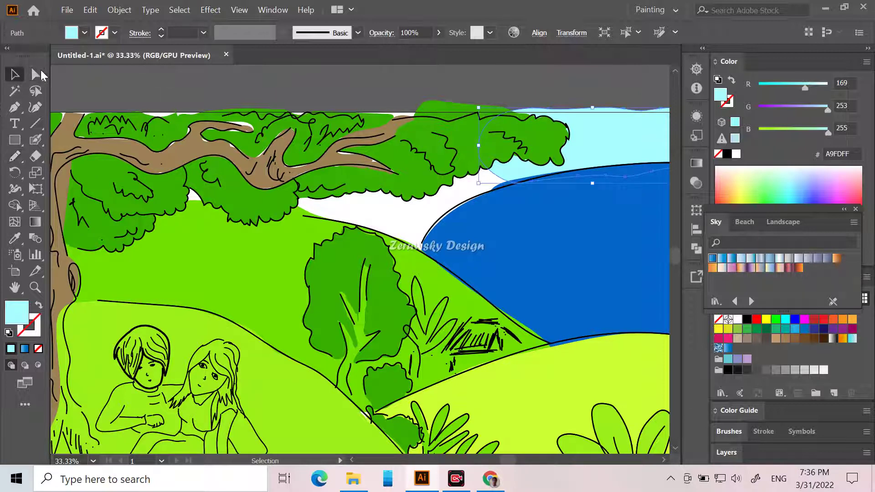
pyautogui.click(233, 80)
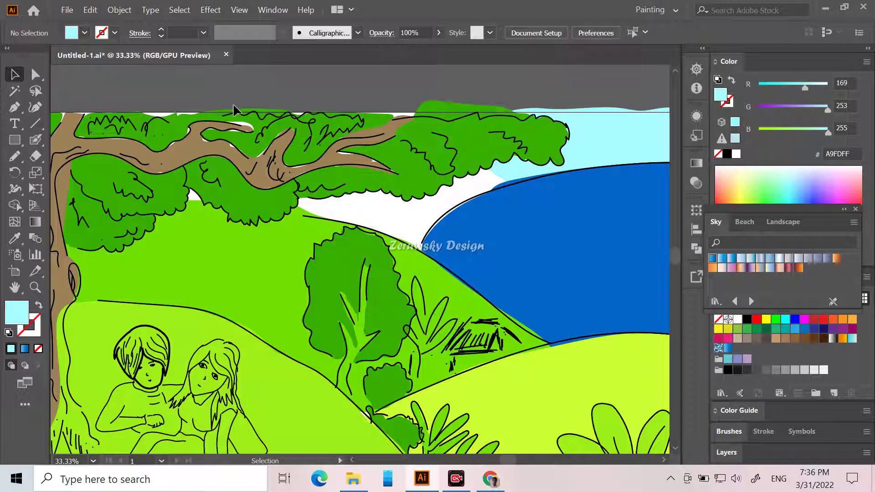
pyautogui.click(611, 271)
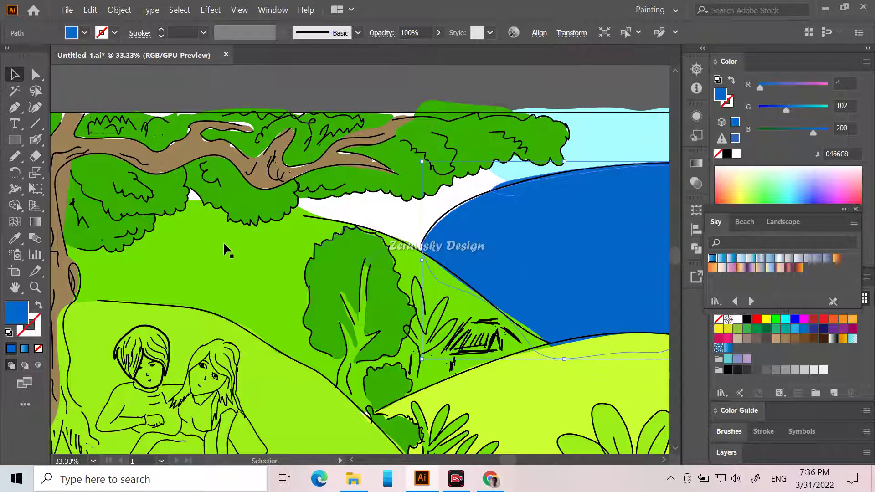
pyautogui.doubleClick(17, 318)
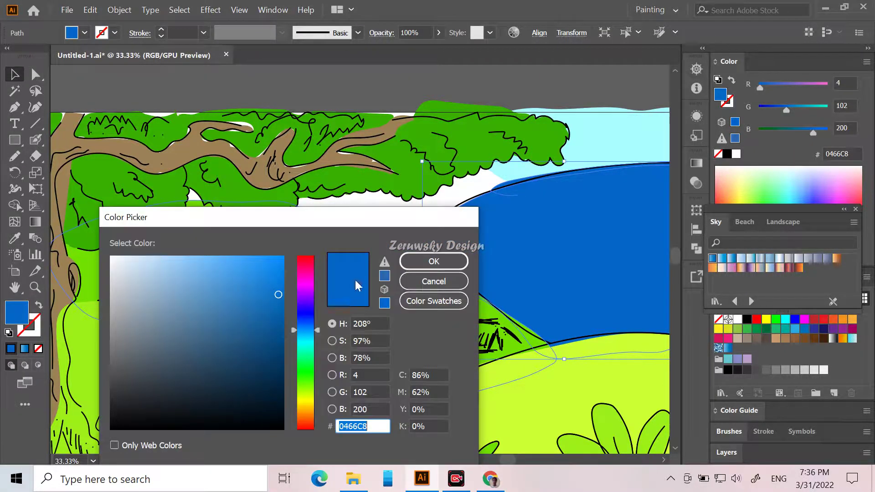
pyautogui.moveTo(268, 285); pyautogui.dragTo(243, 274)
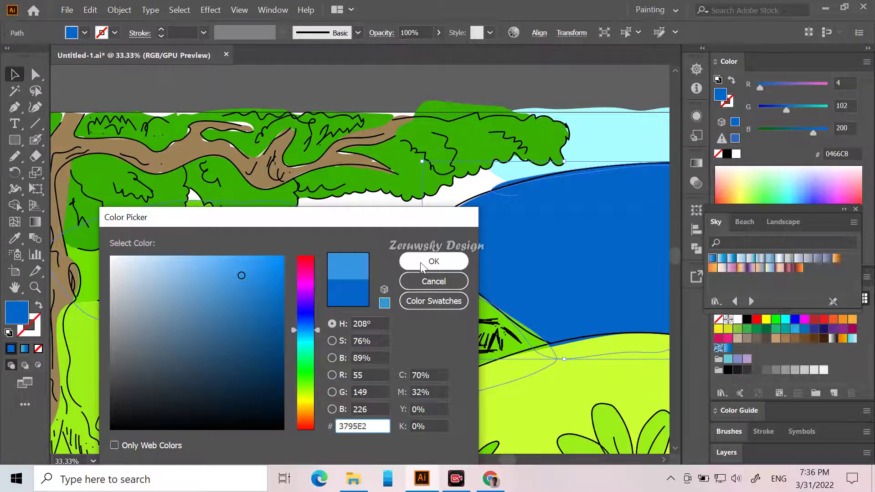
pyautogui.click(434, 260)
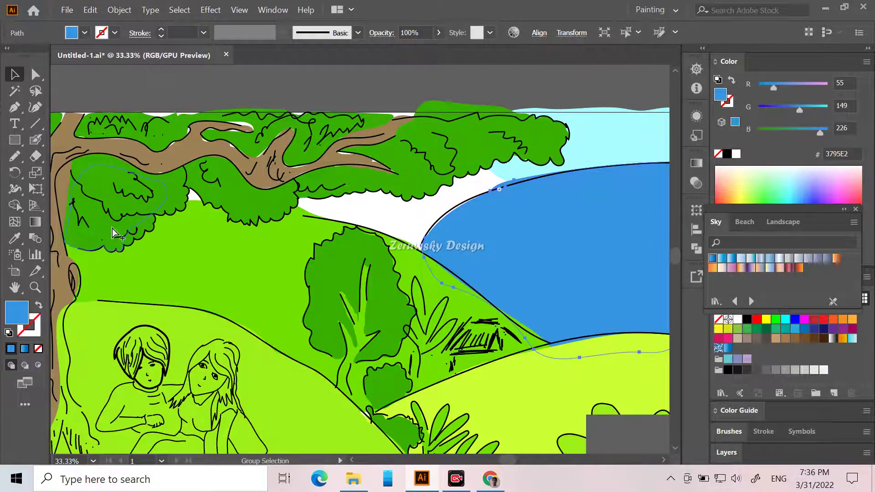
# Go through the Beach swatches to the Landscape swatch library.
pyautogui.scroll(-3, 123, 240)
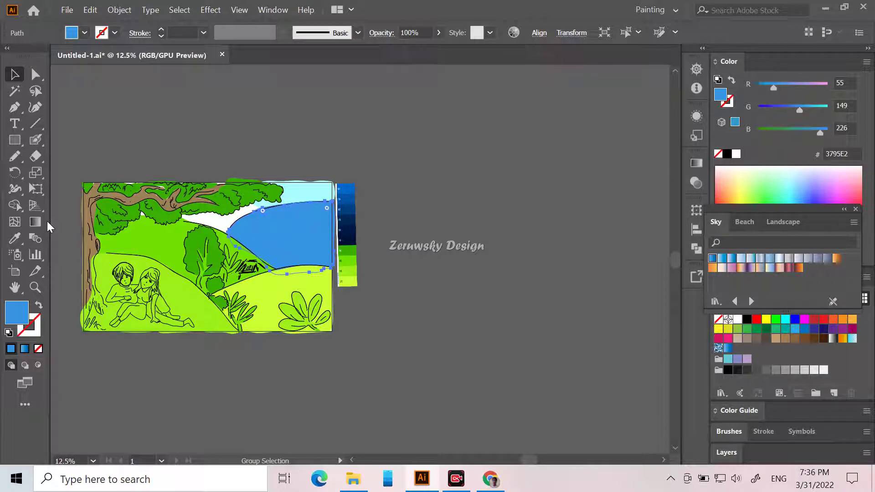
pyautogui.scroll(5, 216, 231)
pyautogui.scroll(-1, 212, 250)
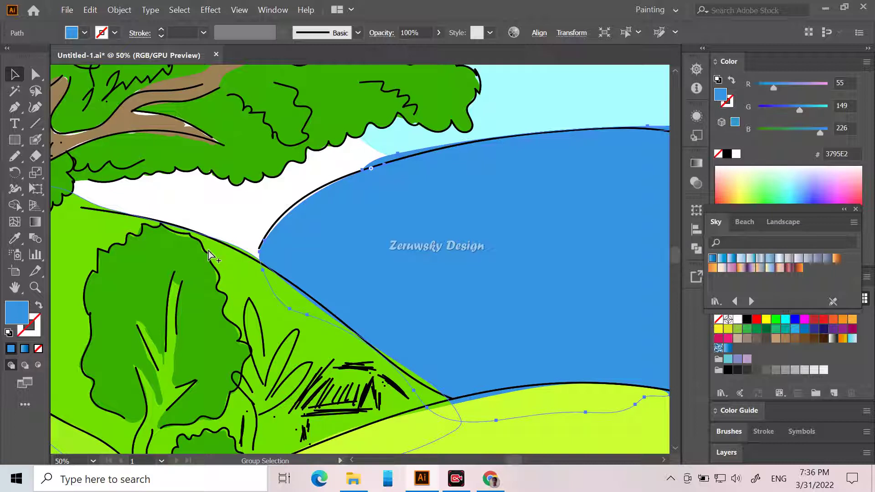
pyautogui.click(554, 294)
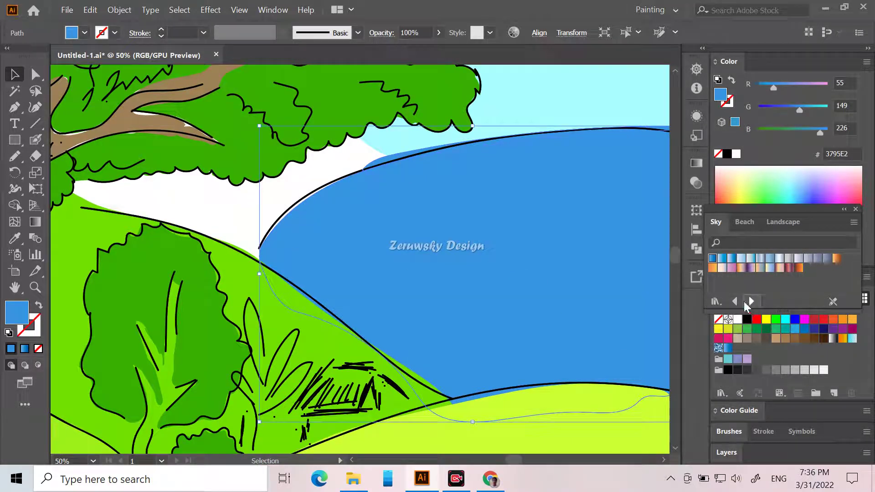
pyautogui.click(748, 222)
pyautogui.click(780, 224)
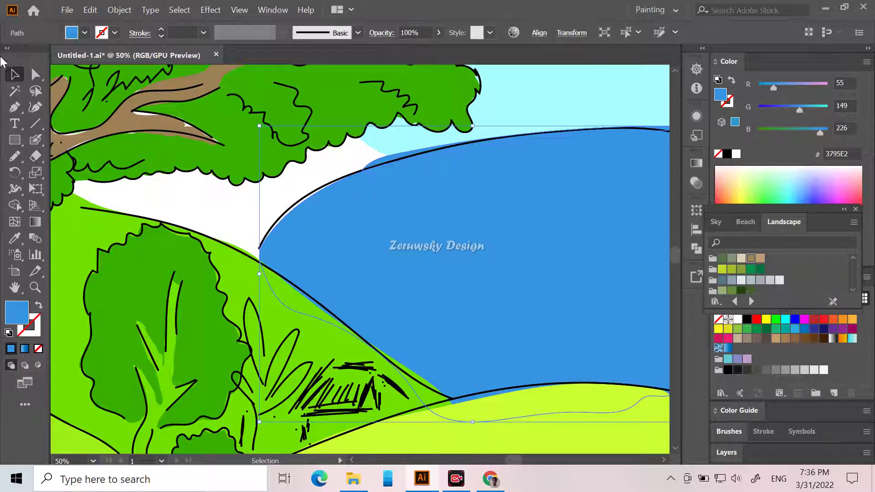
# Deselect the hill and set the fill to olive green 82A53C from the Landscape swatches.
pyautogui.click(160, 186)
pyautogui.click(15, 157)
pyautogui.click(14, 157)
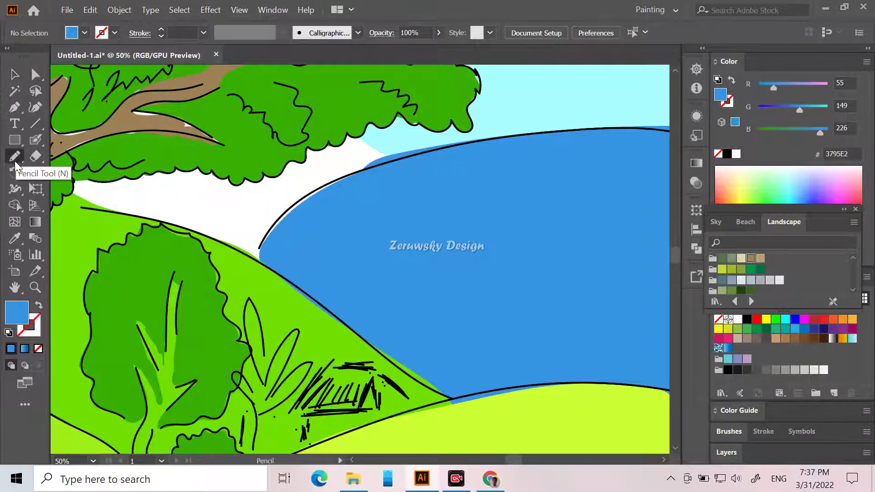
pyautogui.click(19, 240)
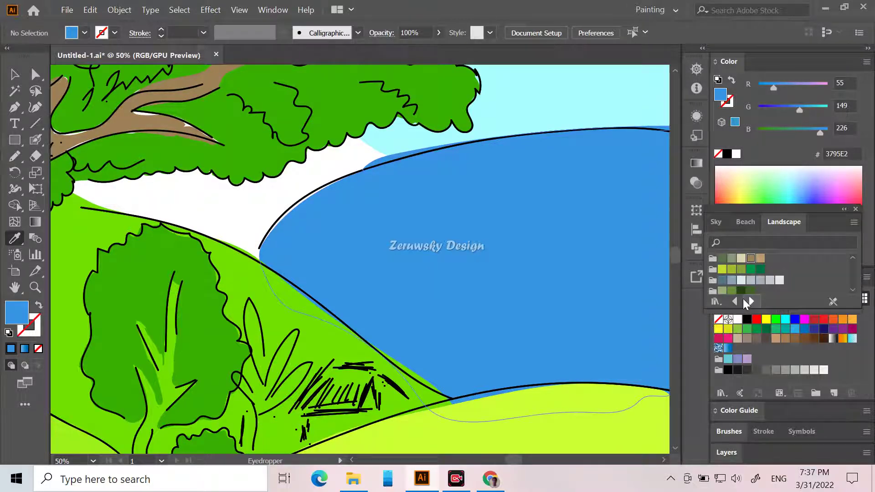
pyautogui.click(731, 270)
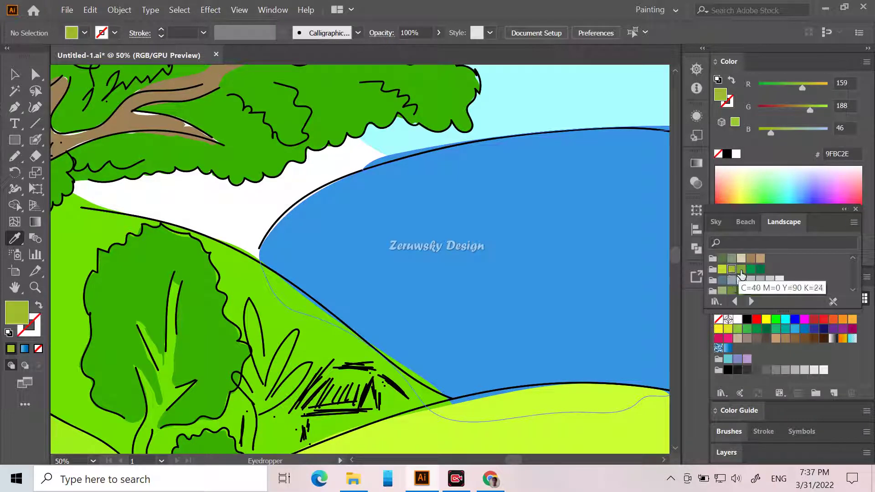
pyautogui.click(741, 270)
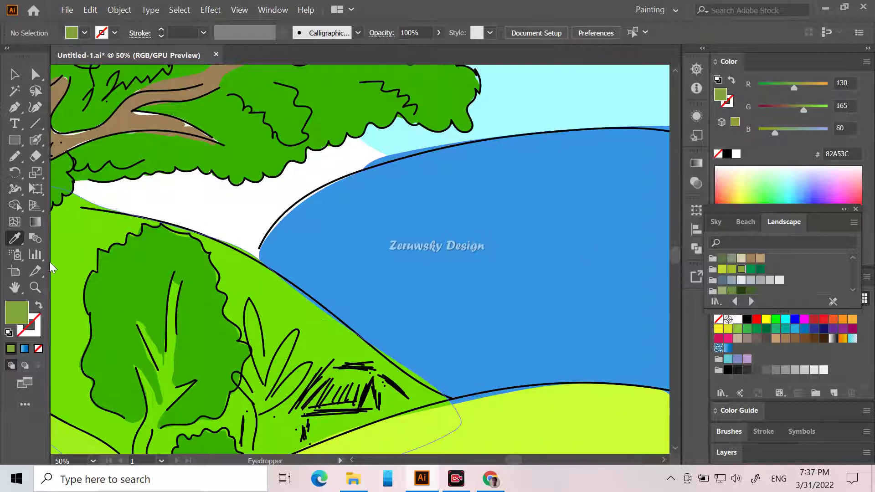
# Fill the white area between the branch foliage, green hill and blue hill with a Pencil shape, and patch the small gaps along its lower edge.
pyautogui.click(14, 159)
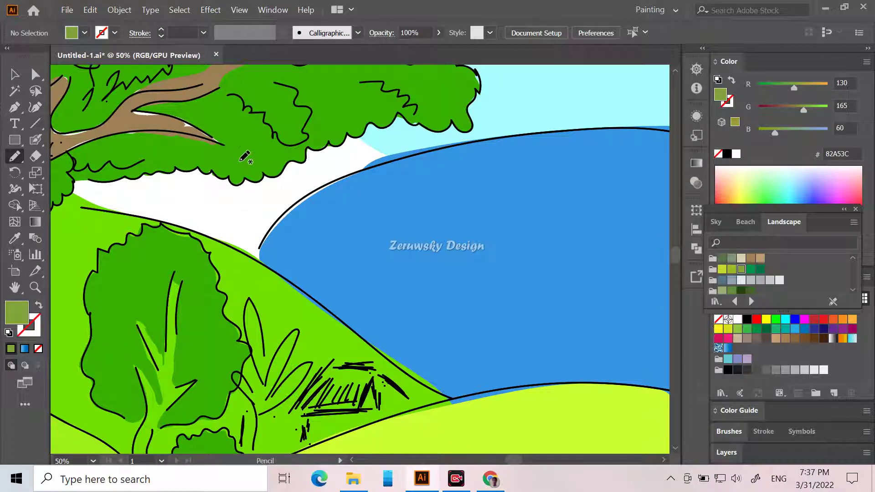
pyautogui.moveTo(364, 133)
pyautogui.mouseDown()
pyautogui.moveTo(387, 160)
pyautogui.moveTo(295, 209)
pyautogui.moveTo(259, 261)
pyautogui.moveTo(208, 232)
pyautogui.moveTo(71, 197)
pyautogui.moveTo(73, 182)
pyautogui.moveTo(87, 176)
pyautogui.moveTo(207, 171)
pyautogui.mouseUp()
pyautogui.moveTo(216, 174)
pyautogui.mouseDown()
pyautogui.moveTo(276, 176)
pyautogui.moveTo(310, 147)
pyautogui.moveTo(359, 134)
pyautogui.mouseUp()
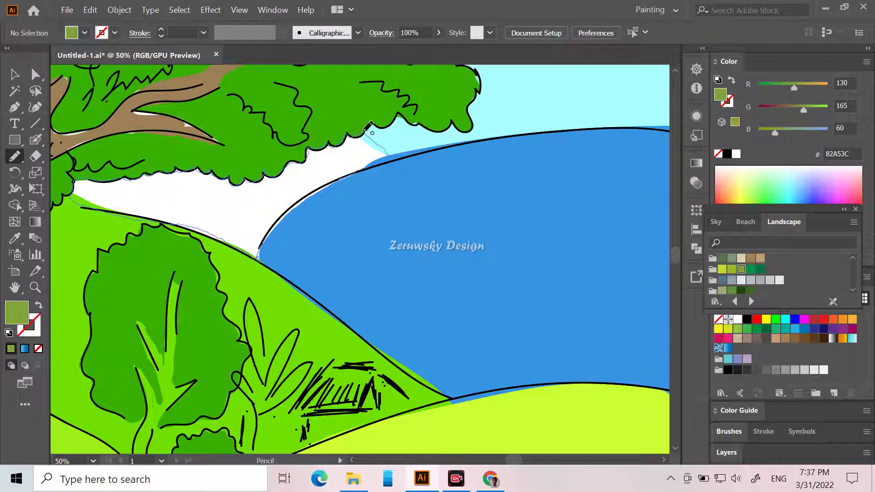
pyautogui.moveTo(371, 140); pyautogui.dragTo(368, 137)
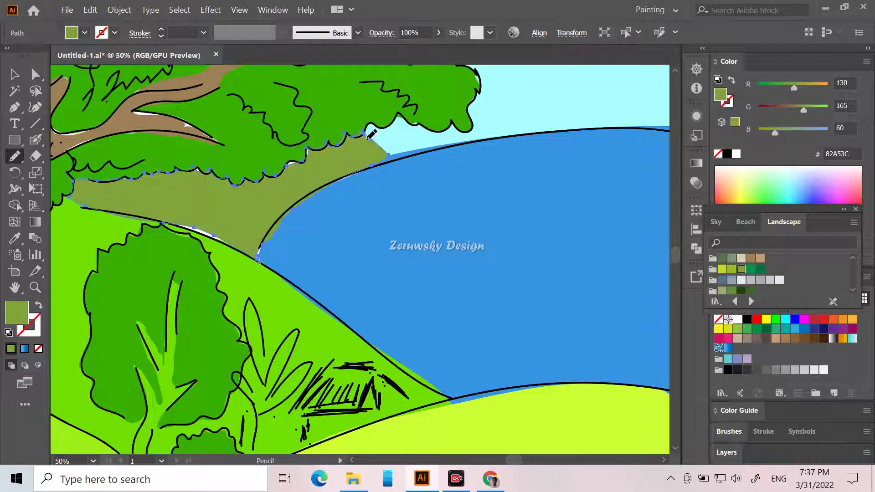
pyautogui.moveTo(176, 208)
pyautogui.mouseDown()
pyautogui.moveTo(216, 213)
pyautogui.moveTo(236, 240)
pyautogui.moveTo(160, 210)
pyautogui.mouseUp()
pyautogui.moveTo(261, 232)
pyautogui.mouseDown()
pyautogui.moveTo(264, 255)
pyautogui.moveTo(253, 260)
pyautogui.moveTo(252, 233)
pyautogui.mouseUp()
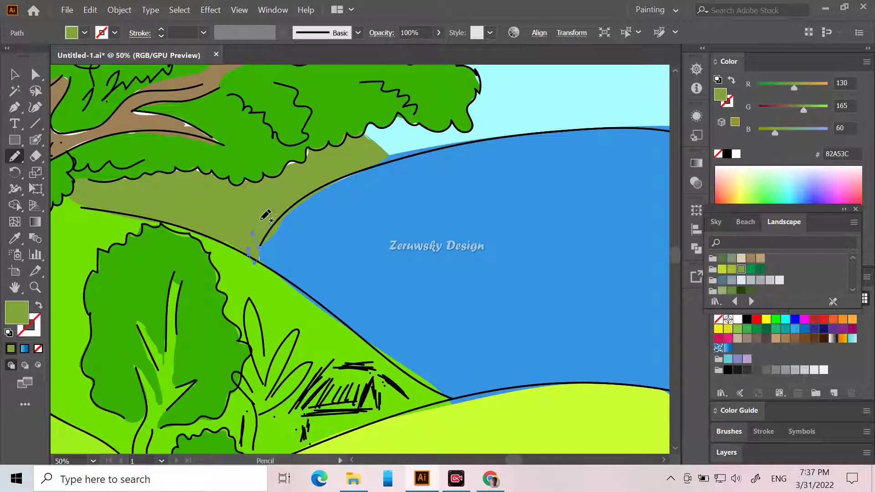
# Examine the whole colored landscape and the hill, tree and plant areas up close for unfilled spots.
pyautogui.scroll(-5, 224, 319)
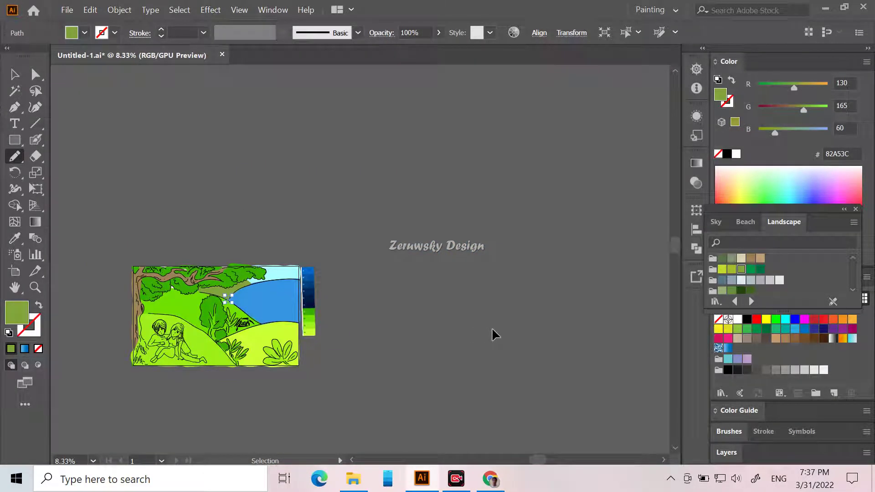
pyautogui.scroll(-3, 492, 329)
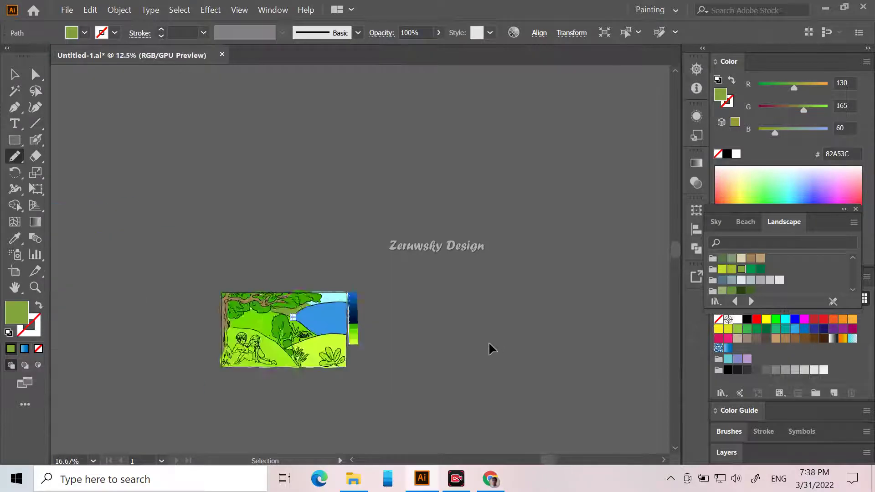
pyautogui.scroll(3, 400, 335)
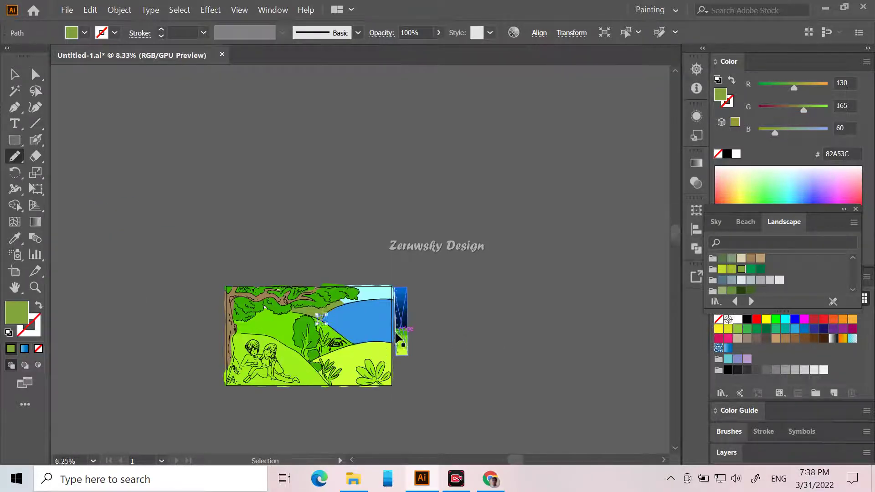
pyautogui.scroll(1, 433, 340)
pyautogui.moveTo(526, 461); pyautogui.dragTo(505, 462)
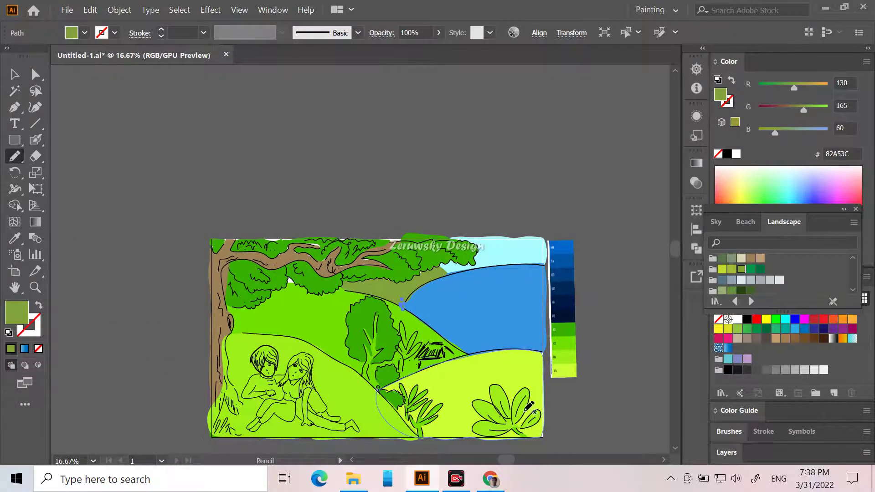
pyautogui.scroll(2, 551, 351)
pyautogui.scroll(-3, 551, 351)
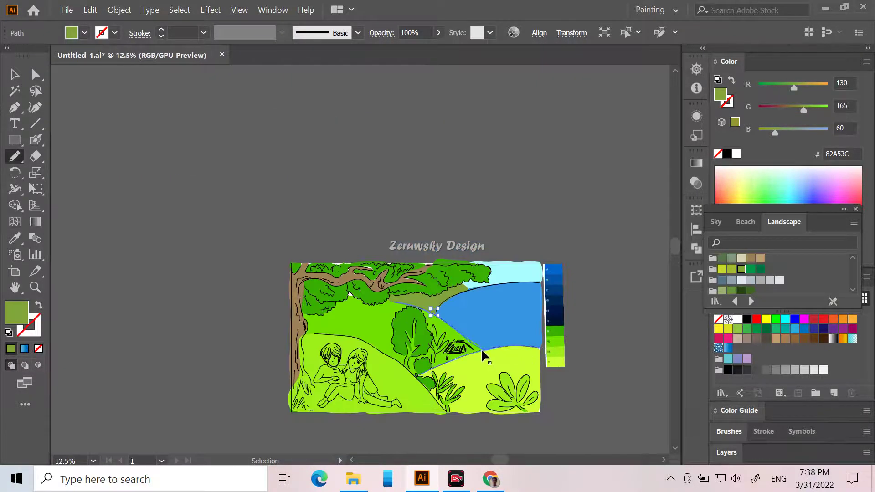
pyautogui.scroll(2, 482, 350)
pyautogui.scroll(-3, 581, 273)
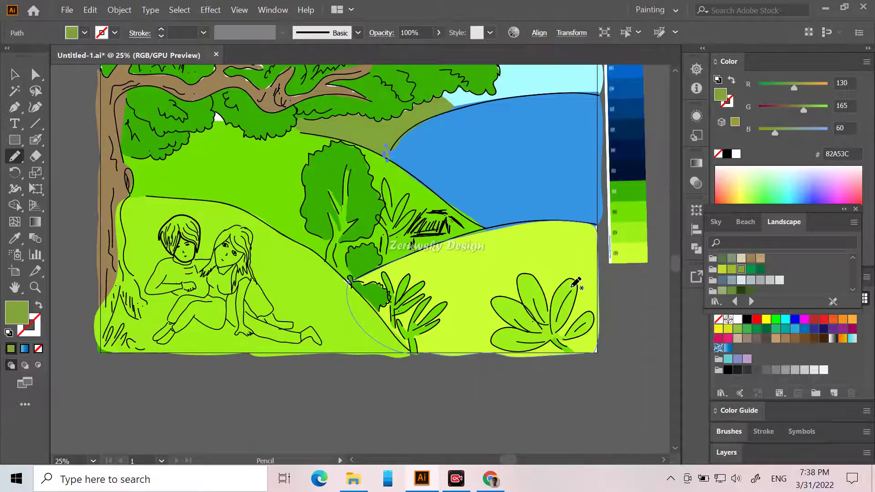
pyautogui.scroll(2, 576, 283)
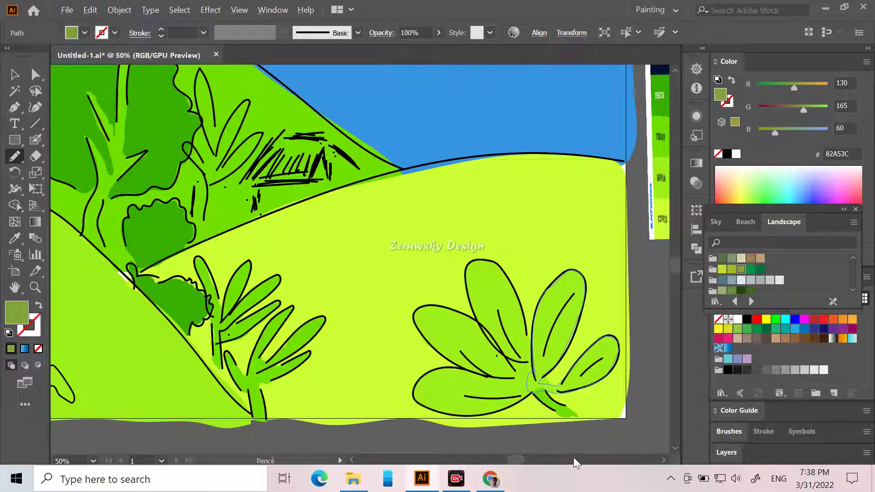
pyautogui.moveTo(521, 459); pyautogui.dragTo(510, 460)
pyautogui.scroll(3, 554, 362)
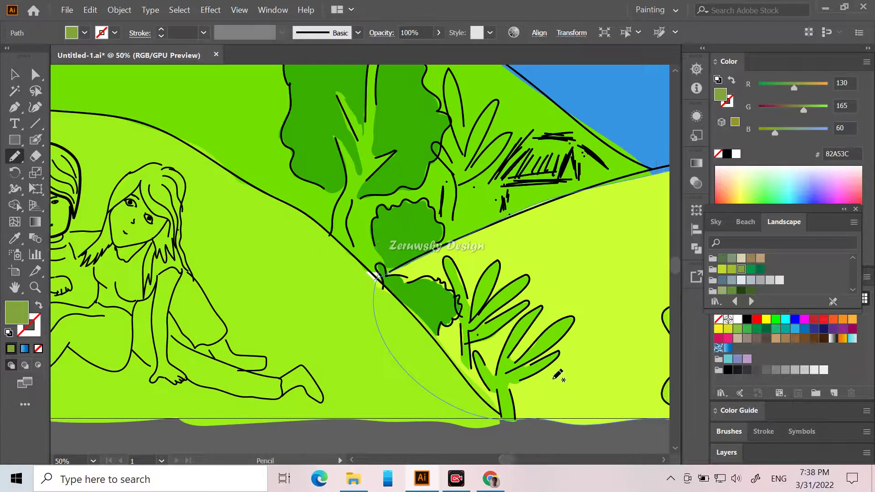
pyautogui.scroll(1, 554, 363)
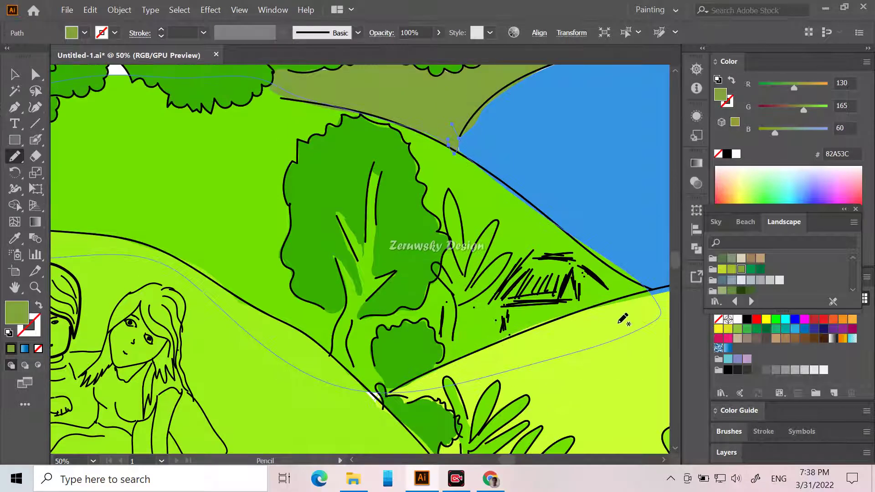
# Deselect the hill shapes and set the fill to the gray-brown swatch 736357.
pyautogui.click(14, 73)
pyautogui.click(237, 148)
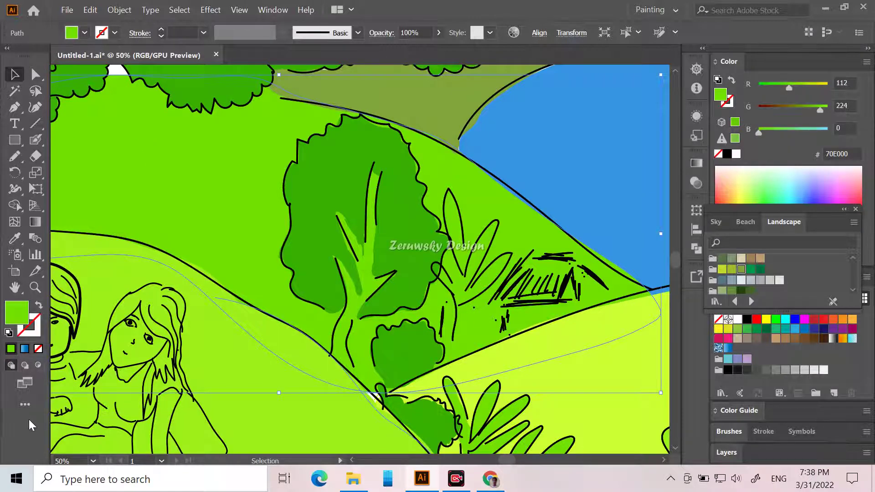
pyautogui.click(378, 449)
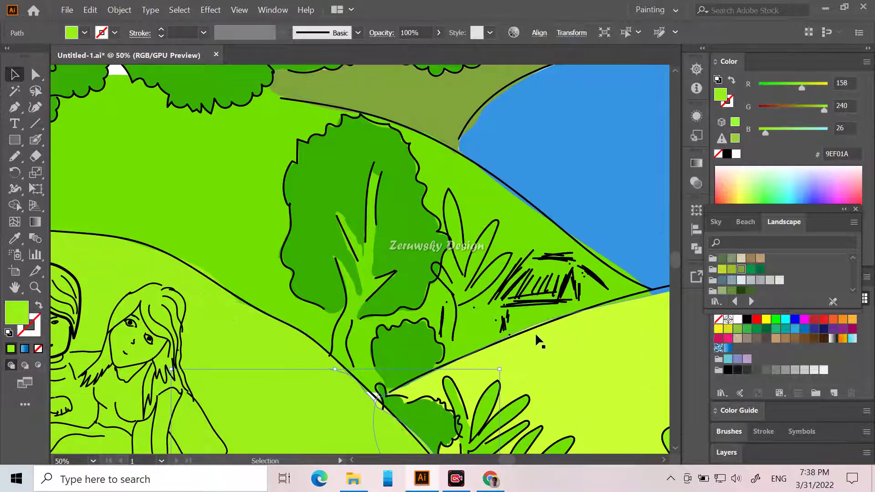
pyautogui.scroll(-2, 537, 337)
pyautogui.scroll(-6, 540, 350)
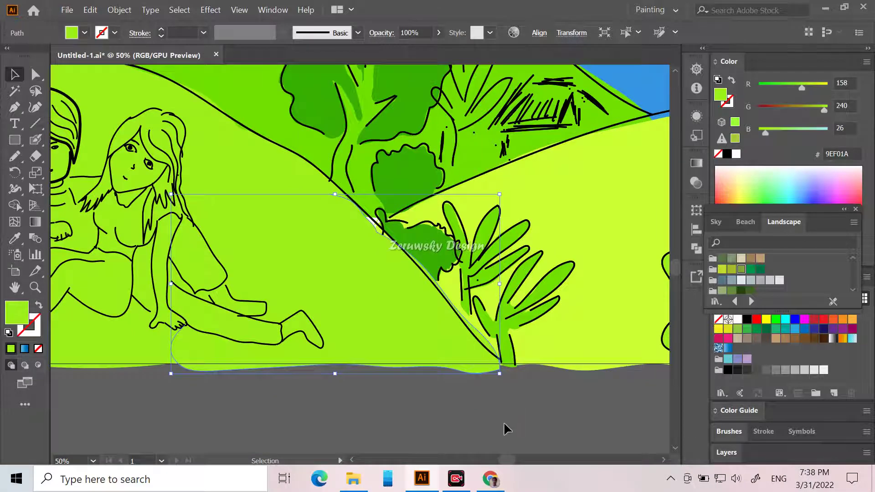
pyautogui.click(504, 426)
pyautogui.scroll(1, 101, 272)
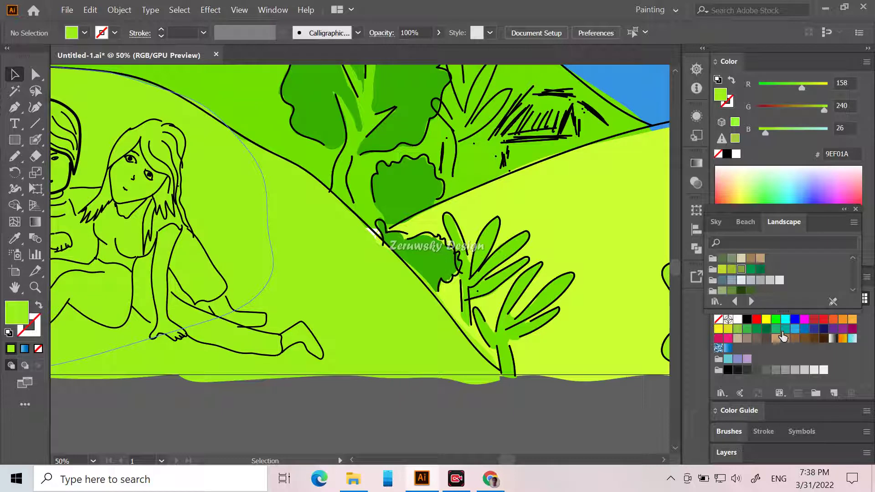
pyautogui.click(760, 340)
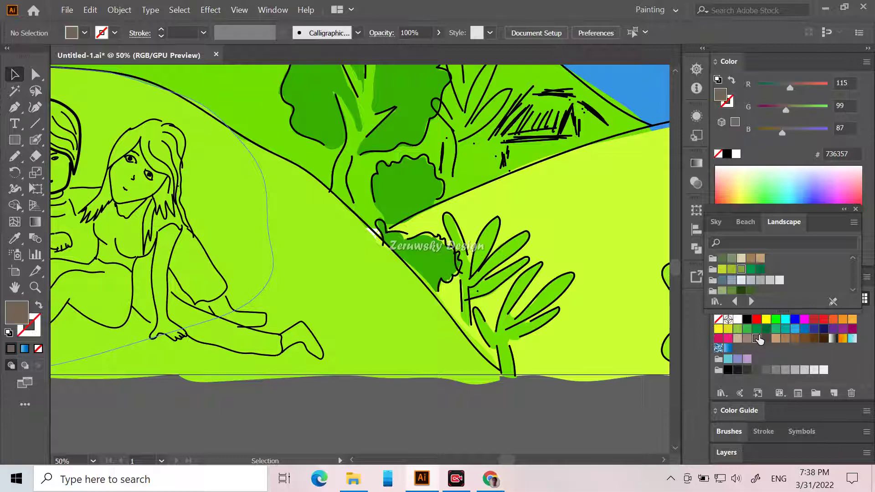
# Fill the hut's roof, including its narrow overhang on the far side, with Pencil shapes.
pyautogui.scroll(3, 325, 250)
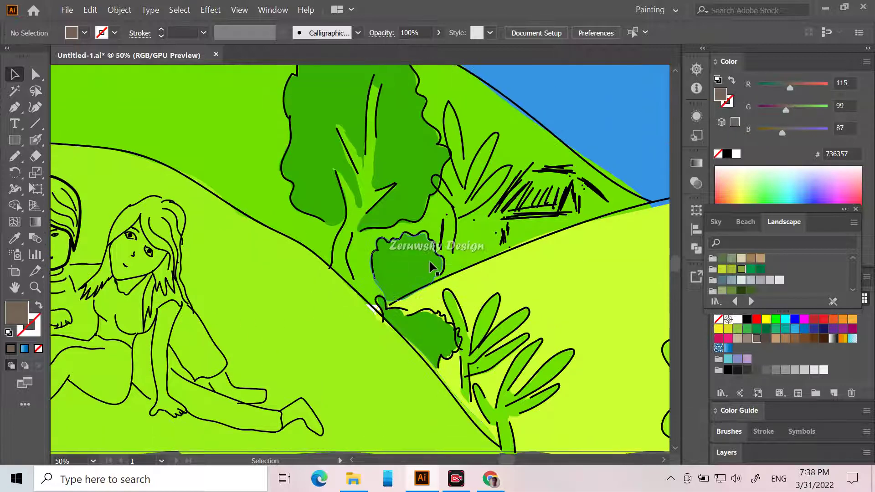
pyautogui.click(14, 157)
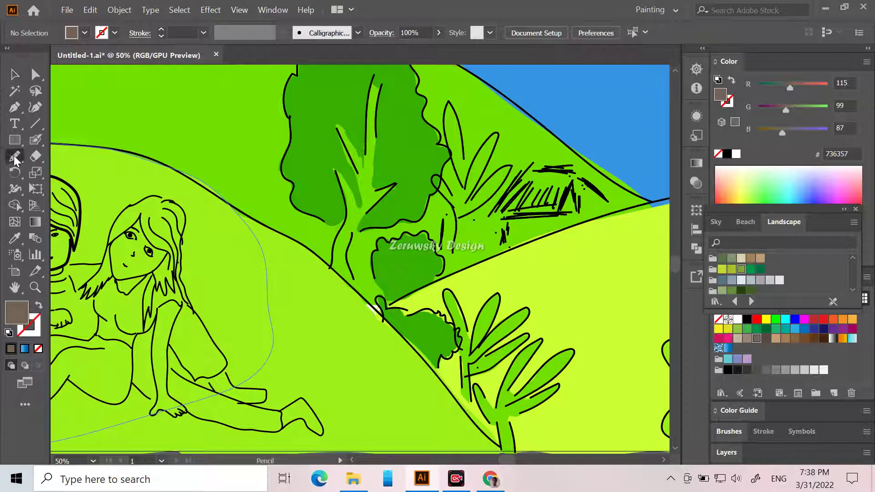
pyautogui.moveTo(532, 163)
pyautogui.mouseDown()
pyautogui.moveTo(486, 220)
pyautogui.moveTo(557, 218)
pyautogui.moveTo(579, 182)
pyautogui.moveTo(615, 202)
pyautogui.mouseUp()
pyautogui.moveTo(592, 171); pyautogui.dragTo(525, 169)
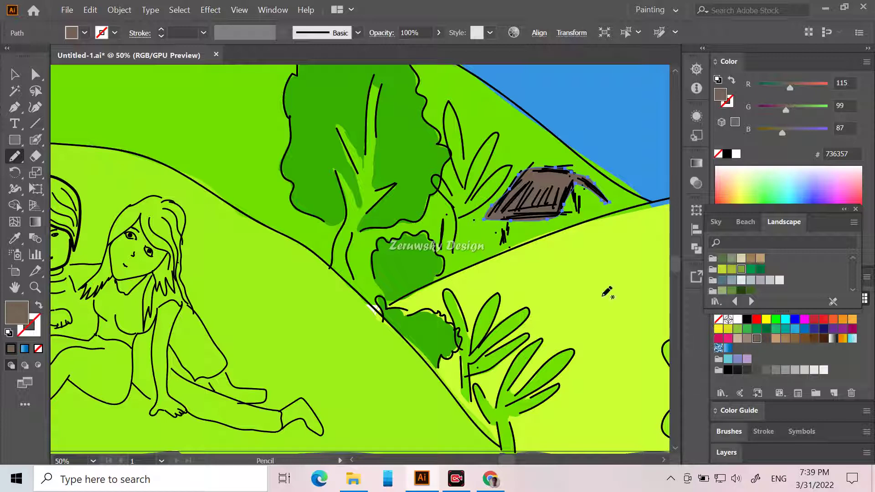
# Deselect the roof, set the fill to the lighter brown 998675, and fill the hut's two walls with Pencil shapes.
pyautogui.press('v')
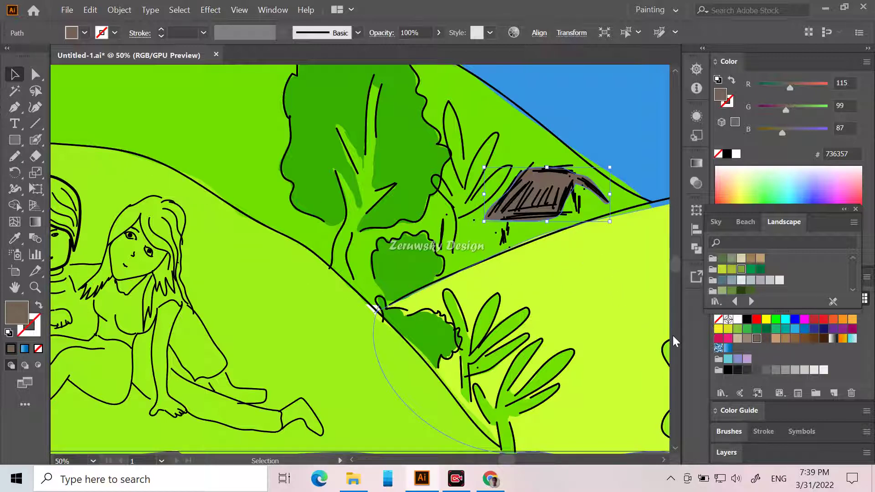
pyautogui.scroll(-1, 499, 433)
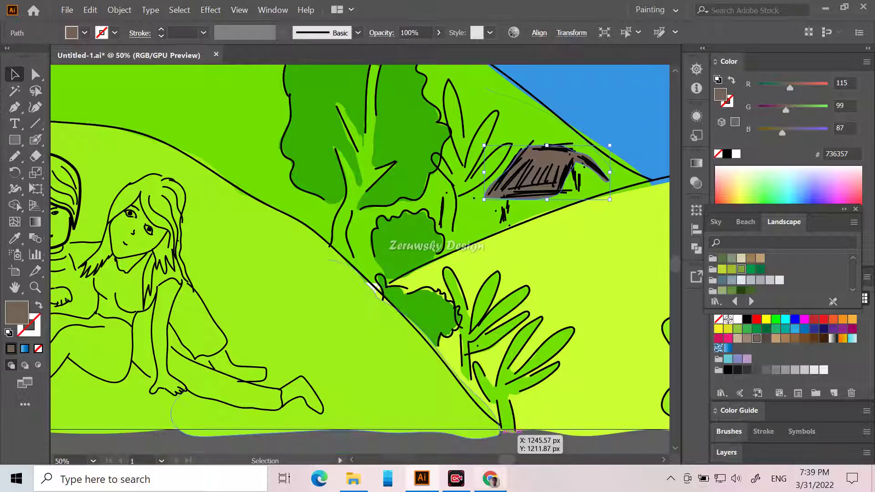
pyautogui.scroll(-2, 499, 433)
pyautogui.click(495, 436)
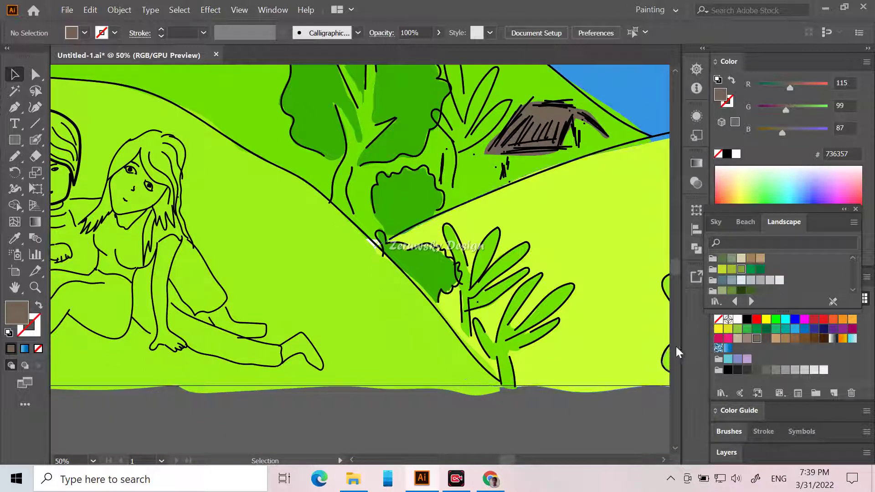
pyautogui.click(748, 339)
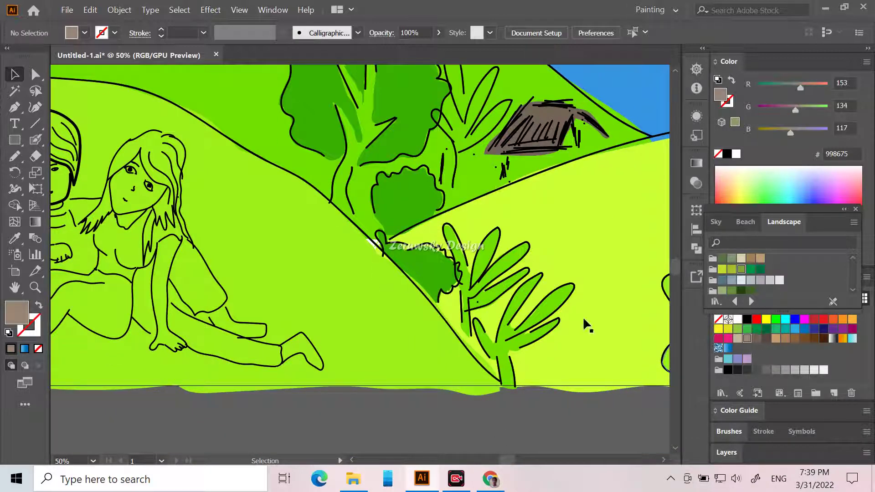
pyautogui.click(14, 157)
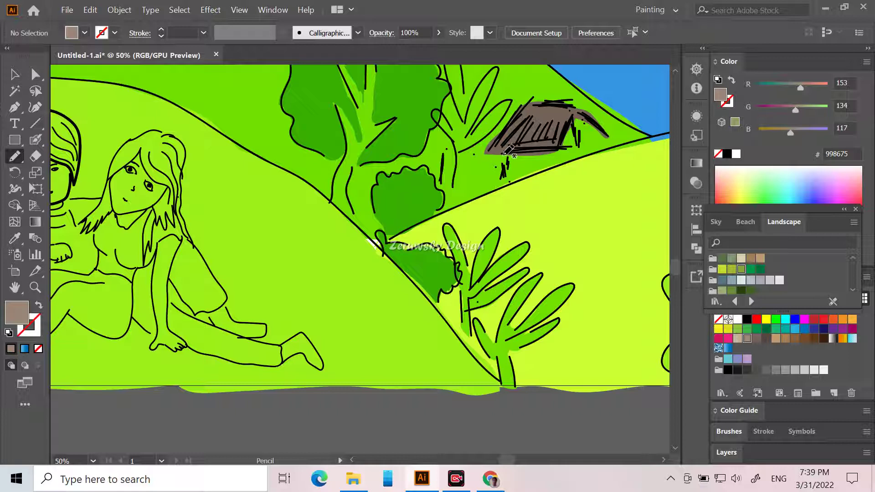
pyautogui.moveTo(504, 153)
pyautogui.mouseDown()
pyautogui.moveTo(503, 182)
pyautogui.moveTo(560, 156)
pyautogui.moveTo(506, 152)
pyautogui.mouseUp()
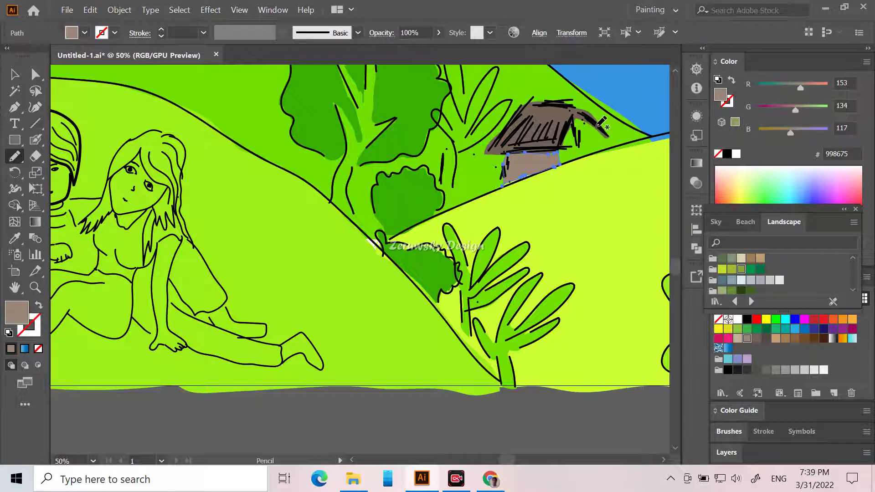
pyautogui.moveTo(601, 122)
pyautogui.mouseDown()
pyautogui.moveTo(606, 148)
pyautogui.moveTo(561, 166)
pyautogui.moveTo(572, 123)
pyautogui.moveTo(600, 122)
pyautogui.mouseUp()
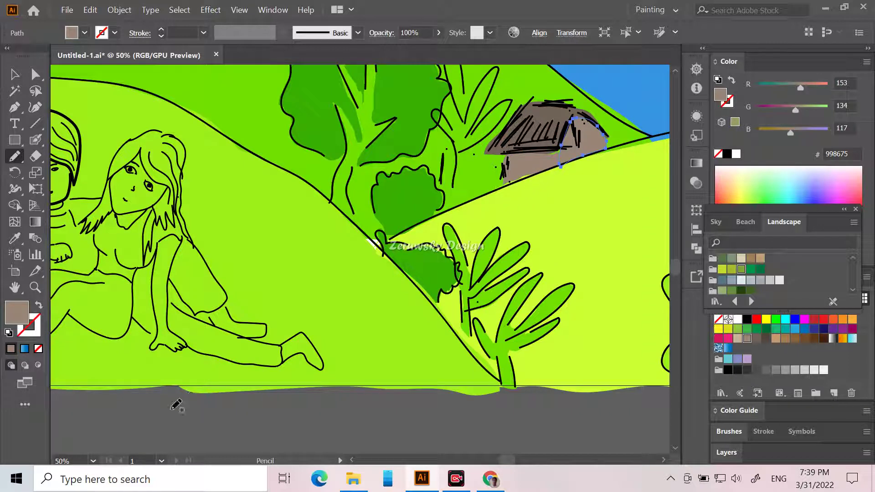
# Deselect the hut wall and fill the trunk and lowest left branch of the round tree with a Pencil shape.
pyautogui.click(13, 74)
pyautogui.click(281, 433)
pyautogui.click(15, 156)
pyautogui.click(754, 339)
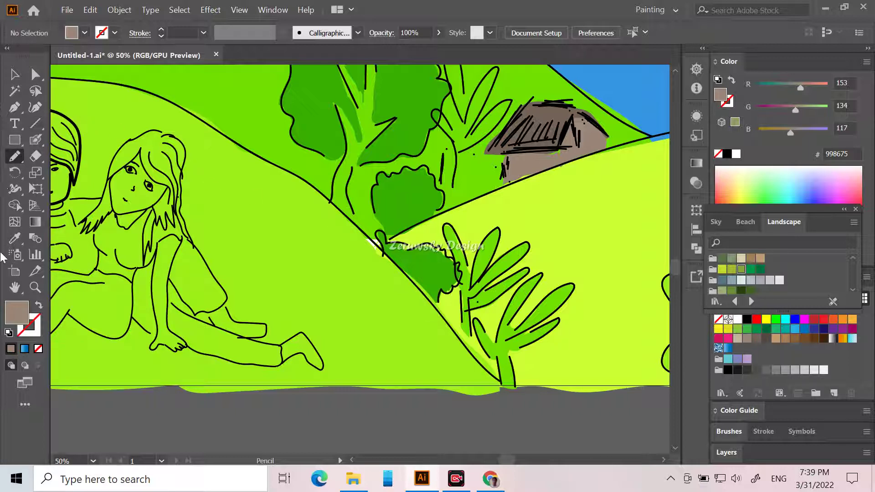
pyautogui.scroll(5, 242, 121)
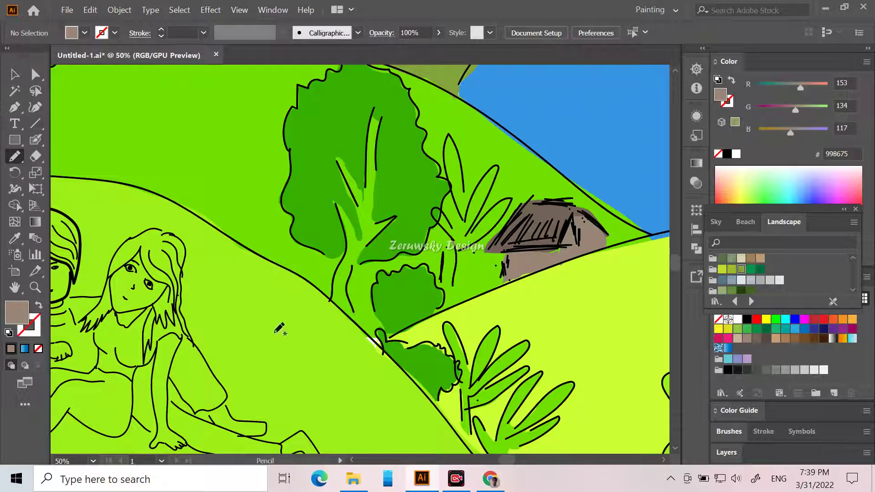
pyautogui.moveTo(330, 301)
pyautogui.mouseDown()
pyautogui.moveTo(344, 236)
pyautogui.moveTo(335, 204)
pyautogui.moveTo(357, 235)
pyautogui.moveTo(363, 218)
pyautogui.mouseUp()
pyautogui.moveTo(366, 236)
pyautogui.mouseDown()
pyautogui.moveTo(348, 284)
pyautogui.moveTo(355, 320)
pyautogui.moveTo(330, 298)
pyautogui.mouseUp()
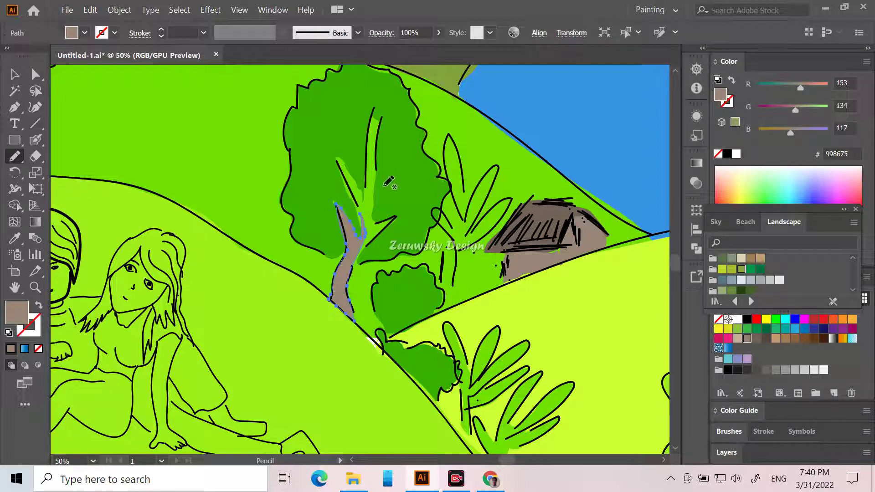
# Deselect the trunk and fill the round tree's right, upper left and upright branches with Pencil shapes, undoing and redrawing the upright one.
pyautogui.scroll(-3, 424, 405)
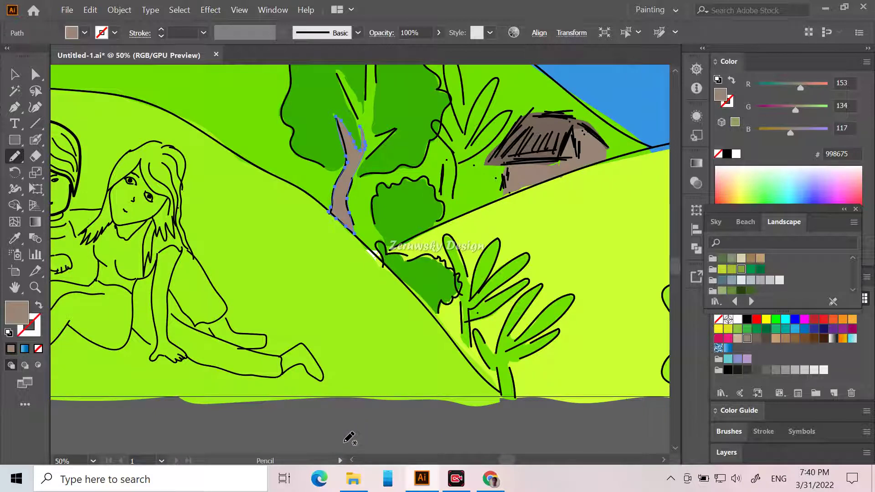
pyautogui.click(15, 74)
pyautogui.click(304, 419)
pyautogui.scroll(4, 319, 438)
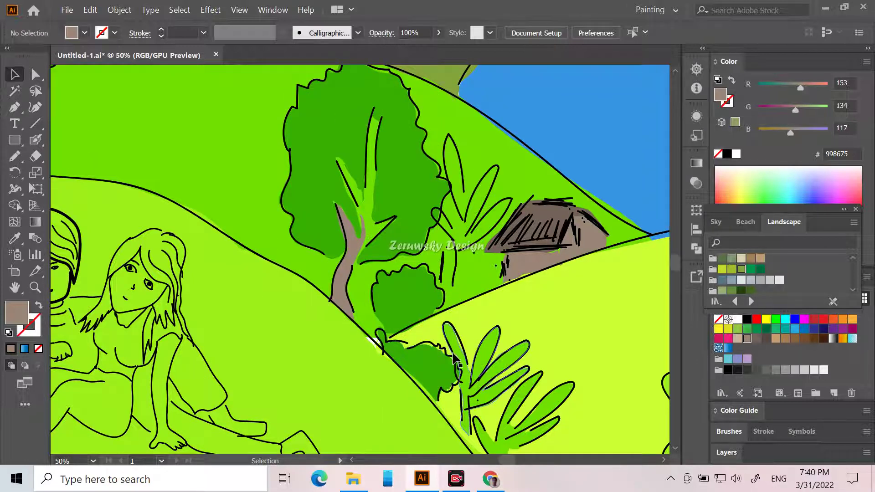
pyautogui.click(15, 157)
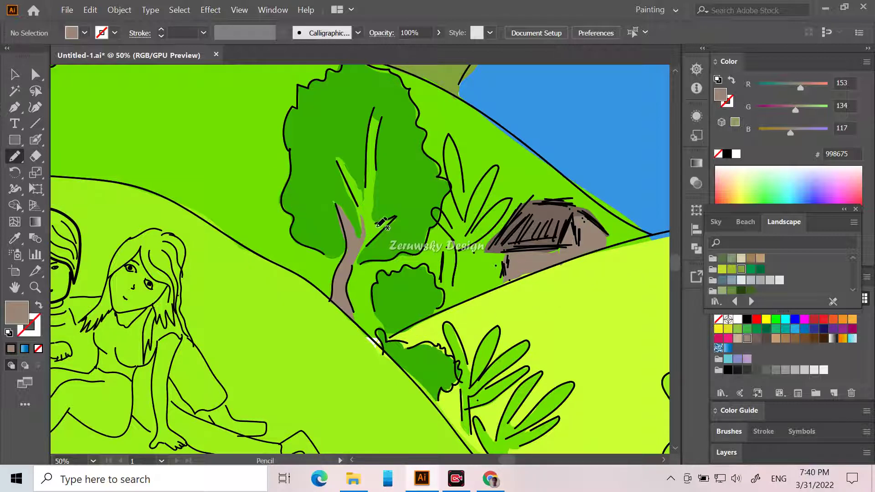
pyautogui.moveTo(369, 239)
pyautogui.mouseDown()
pyautogui.moveTo(402, 215)
pyautogui.moveTo(367, 239)
pyautogui.mouseUp()
pyautogui.moveTo(365, 203)
pyautogui.mouseDown()
pyautogui.moveTo(377, 115)
pyautogui.moveTo(378, 189)
pyautogui.moveTo(364, 235)
pyautogui.mouseUp()
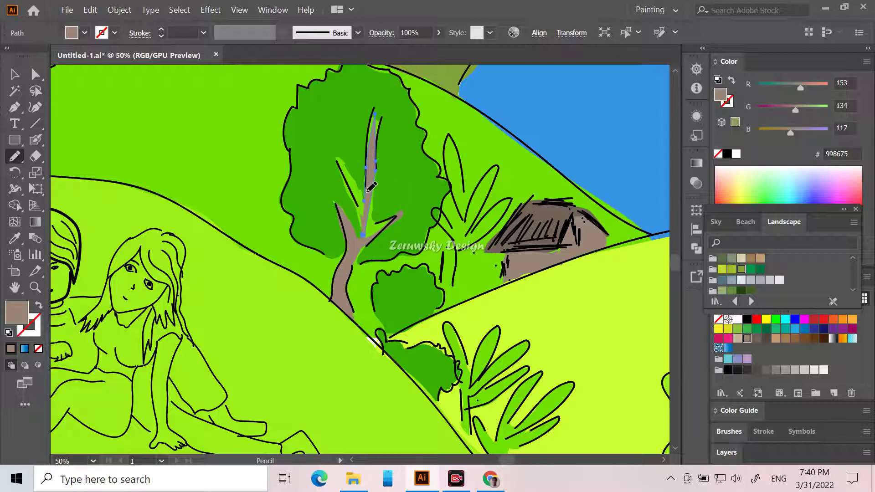
pyautogui.hotkey('ctrl', 'z')
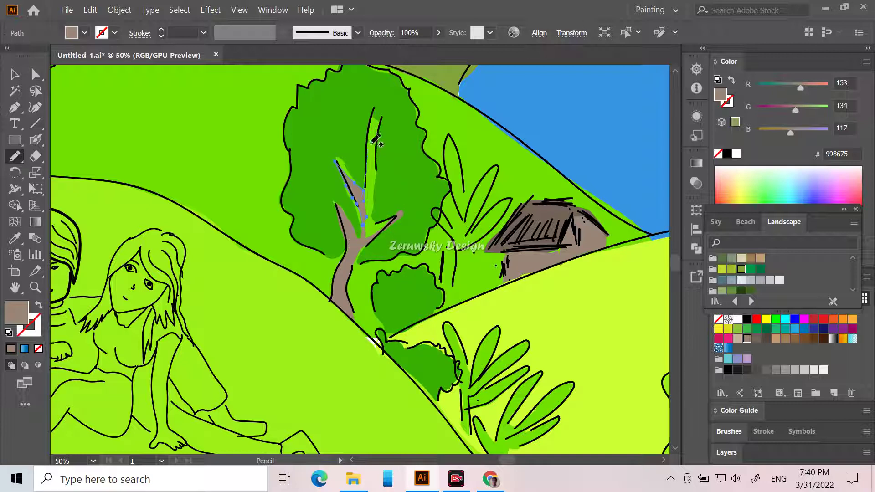
pyautogui.moveTo(373, 114)
pyautogui.mouseDown()
pyautogui.moveTo(373, 217)
pyautogui.moveTo(393, 222)
pyautogui.moveTo(372, 242)
pyautogui.moveTo(363, 221)
pyautogui.mouseUp()
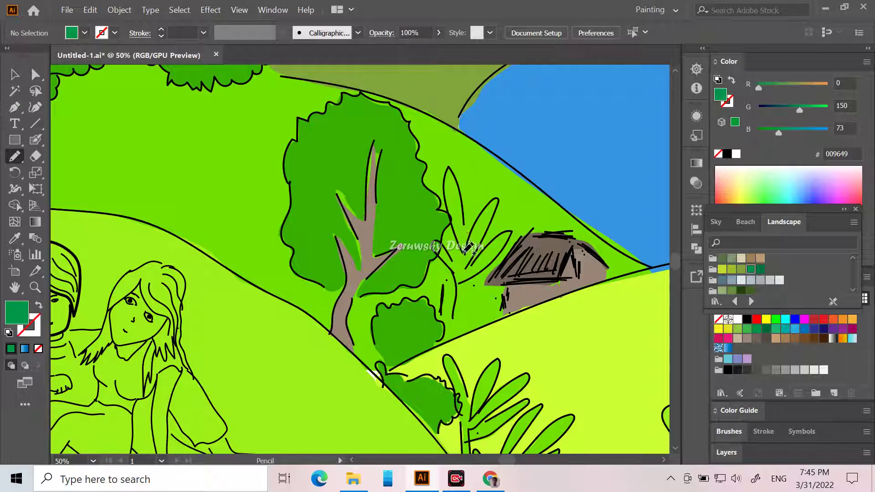
# Fill the leafy plant between the round tree and the hut with a dark green 009649 Pencil shape.
pyautogui.moveTo(465, 251)
pyautogui.mouseDown()
pyautogui.moveTo(451, 169)
pyautogui.moveTo(462, 191)
pyautogui.mouseUp()
pyautogui.moveTo(502, 195)
pyautogui.mouseDown()
pyautogui.moveTo(465, 269)
pyautogui.moveTo(512, 235)
pyautogui.moveTo(488, 269)
pyautogui.moveTo(459, 284)
pyautogui.moveTo(454, 338)
pyautogui.moveTo(440, 347)
pyautogui.moveTo(452, 275)
pyautogui.moveTo(438, 251)
pyautogui.moveTo(444, 244)
pyautogui.moveTo(455, 262)
pyautogui.moveTo(456, 228)
pyautogui.mouseUp()
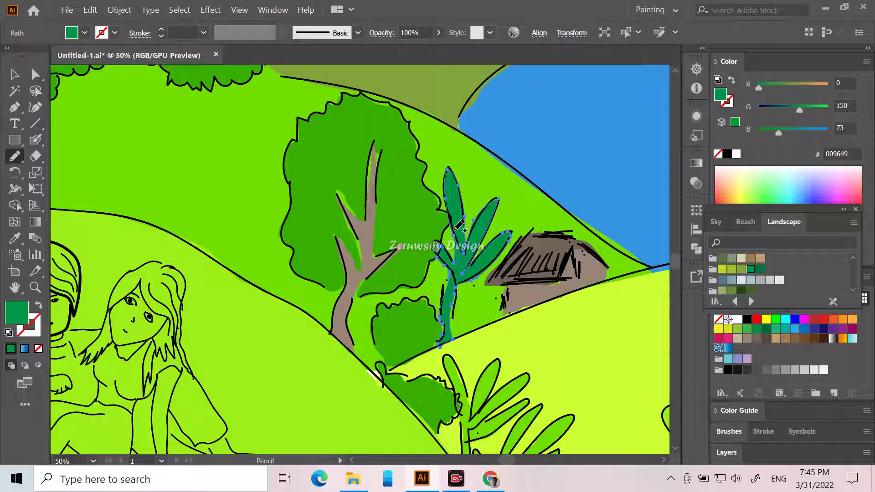
# Examine the whole colored landscape, then the branches and hill edges up close, for unfilled spots.
pyautogui.hotkey('ctrl', '-')
pyautogui.hotkey('ctrl', '-')
pyautogui.hotkey('ctrl', '-')
pyautogui.hotkey('ctrl', '-')
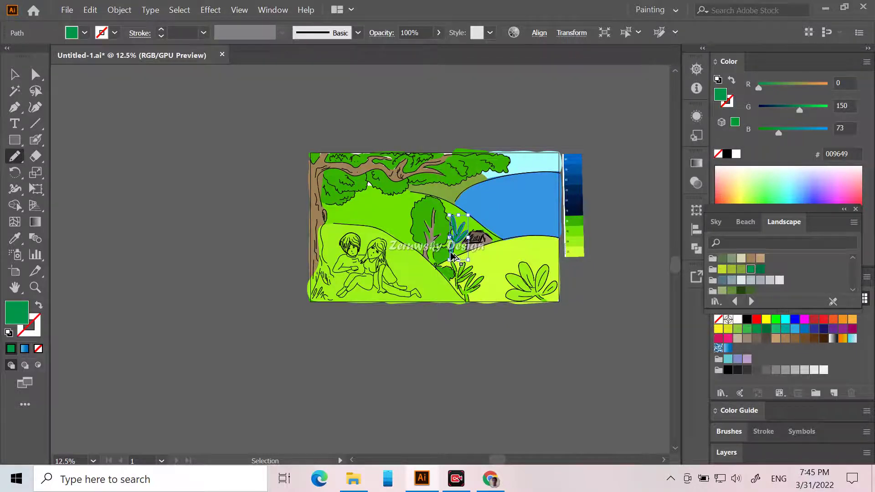
pyautogui.hotkey('ctrl', '+')
pyautogui.hotkey('ctrl', '+')
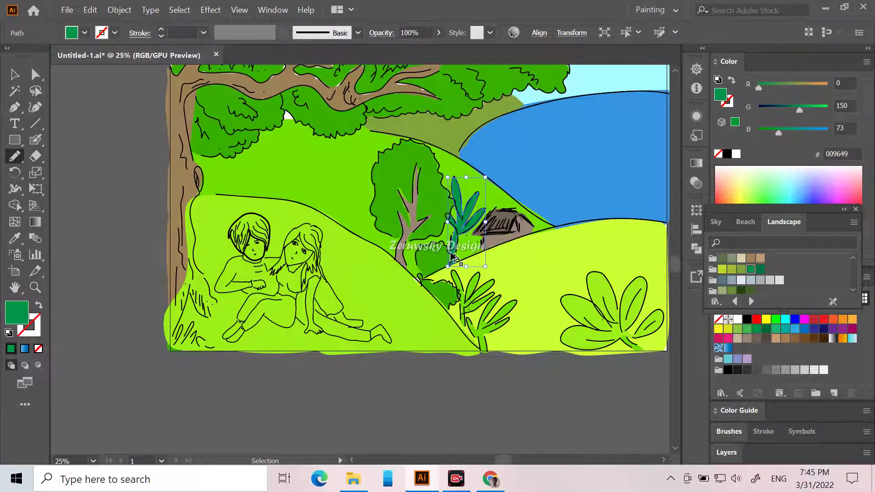
pyautogui.hotkey('ctrl', '+')
pyautogui.hotkey('ctrl', '-')
pyautogui.hotkey('ctrl', '-')
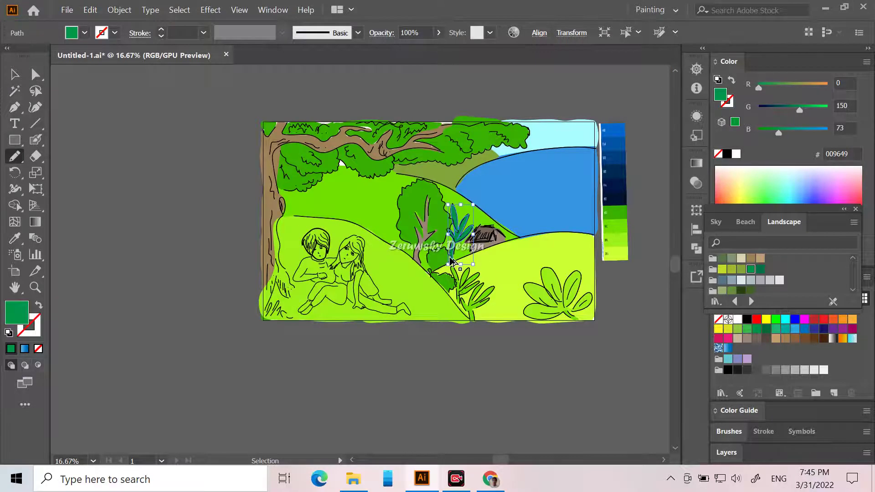
pyautogui.hotkey('ctrl', '+')
pyautogui.moveTo(506, 455); pyautogui.dragTo(503, 458)
pyautogui.scroll(5, 431, 327)
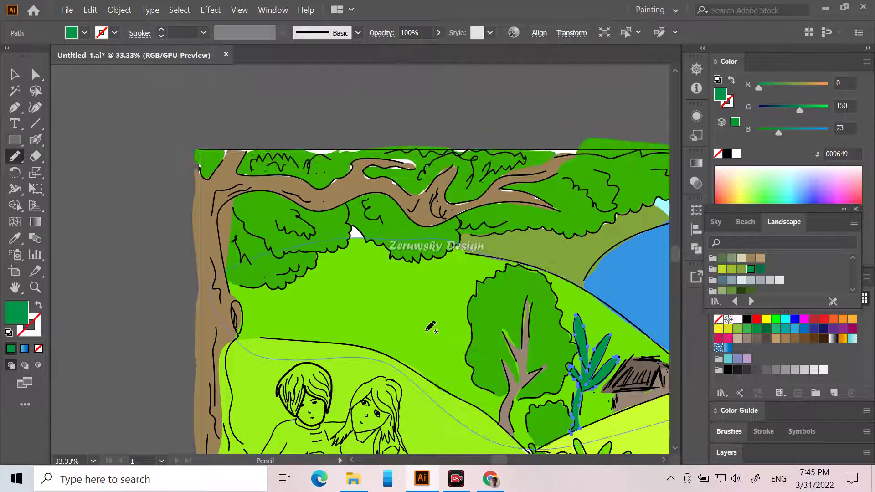
pyautogui.scroll(2, 427, 330)
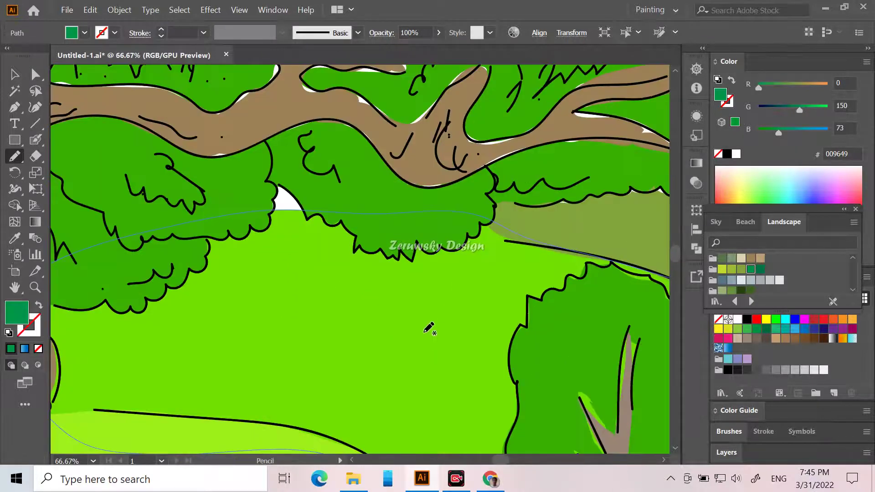
pyautogui.scroll(-4, 254, 255)
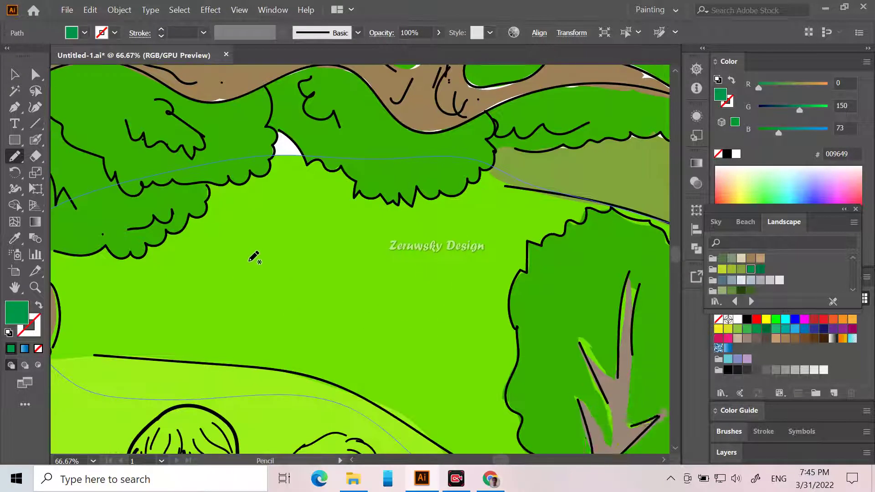
# Cover the white gap on the hill line below the round tree's trunk with jagged dark green 009649 Pencil shapes.
pyautogui.scroll(-7, 374, 322)
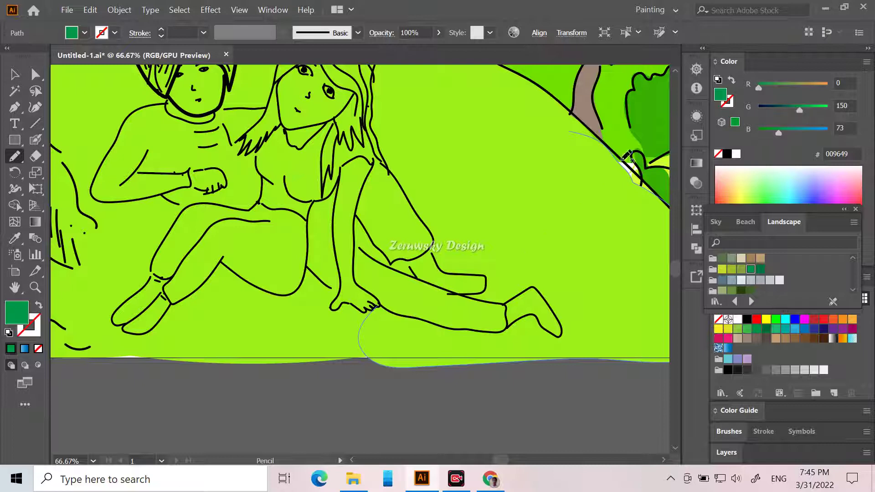
pyautogui.moveTo(623, 157)
pyautogui.mouseDown()
pyautogui.moveTo(633, 171)
pyautogui.moveTo(626, 167)
pyautogui.moveTo(636, 154)
pyautogui.mouseUp()
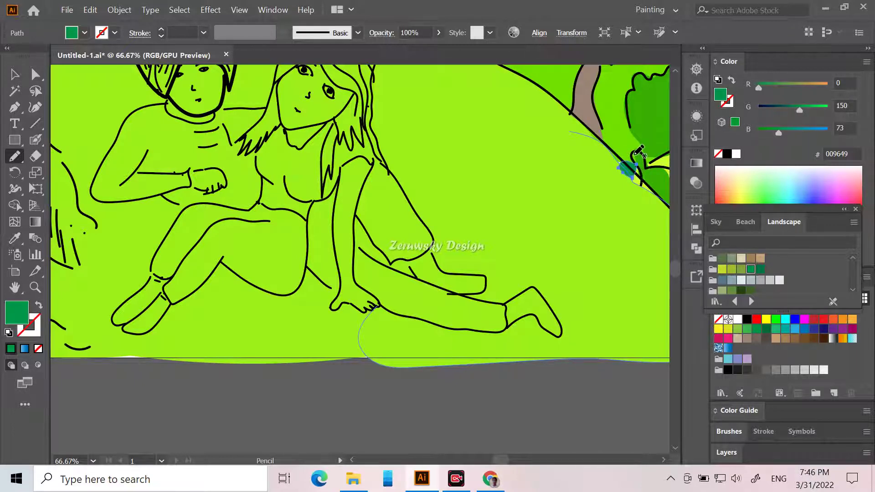
pyautogui.scroll(2, 402, 140)
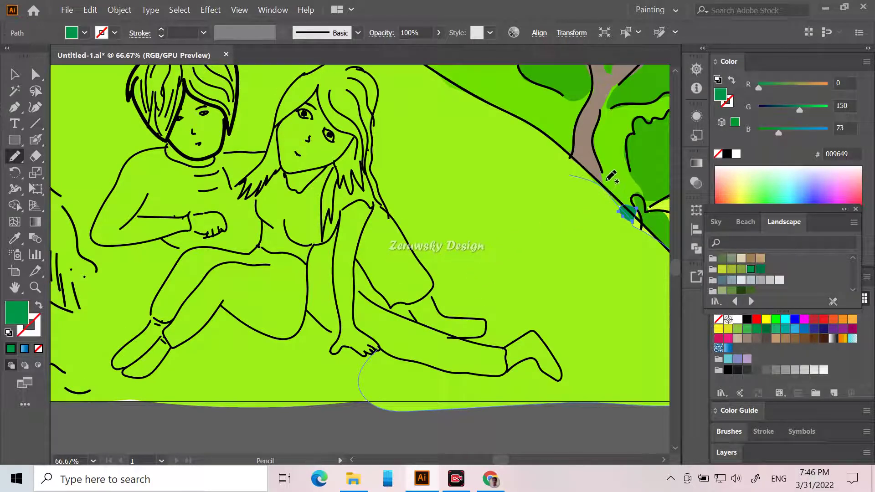
pyautogui.moveTo(605, 191)
pyautogui.mouseDown()
pyautogui.moveTo(631, 201)
pyautogui.moveTo(641, 227)
pyautogui.mouseUp()
pyautogui.moveTo(611, 195); pyautogui.dragTo(604, 184)
pyautogui.scroll(6, 606, 182)
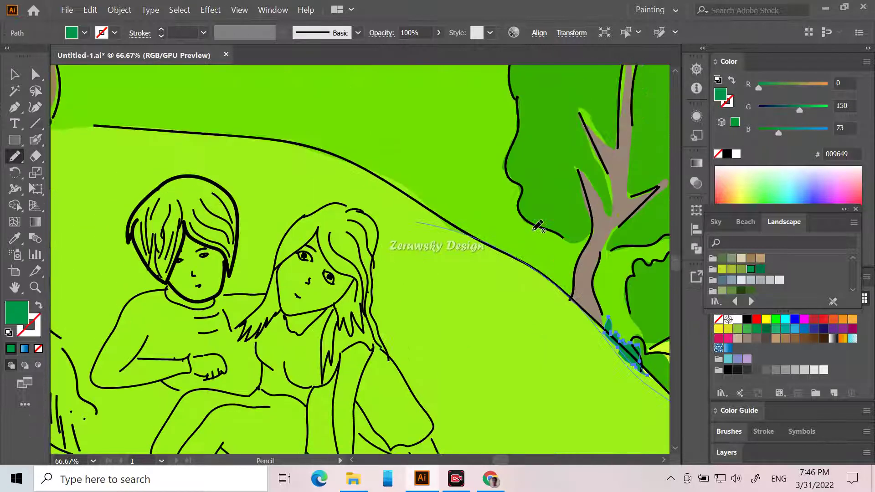
# Cover the white gap between the foliage clumps below the big branch and the one at the canopy's far left edge with dark green 009649 Pencil shapes.
pyautogui.scroll(2, 536, 231)
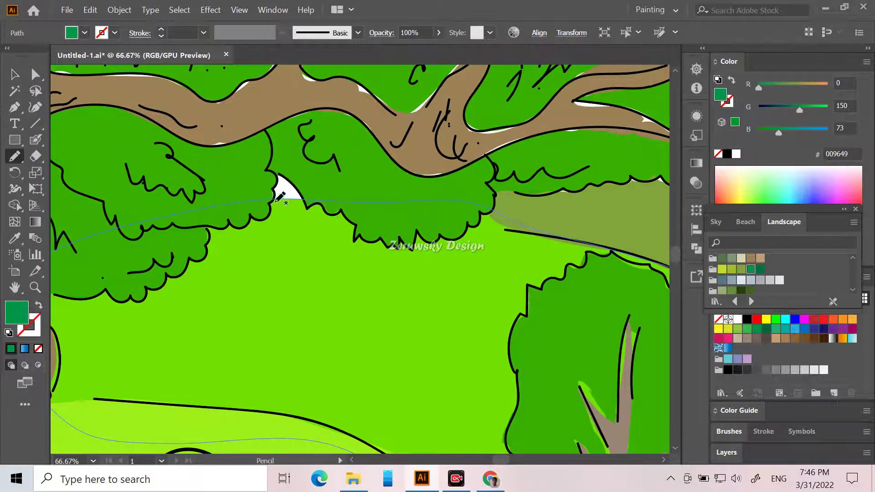
pyautogui.moveTo(273, 201)
pyautogui.mouseDown()
pyautogui.moveTo(280, 170)
pyautogui.moveTo(304, 200)
pyautogui.moveTo(265, 201)
pyautogui.mouseUp()
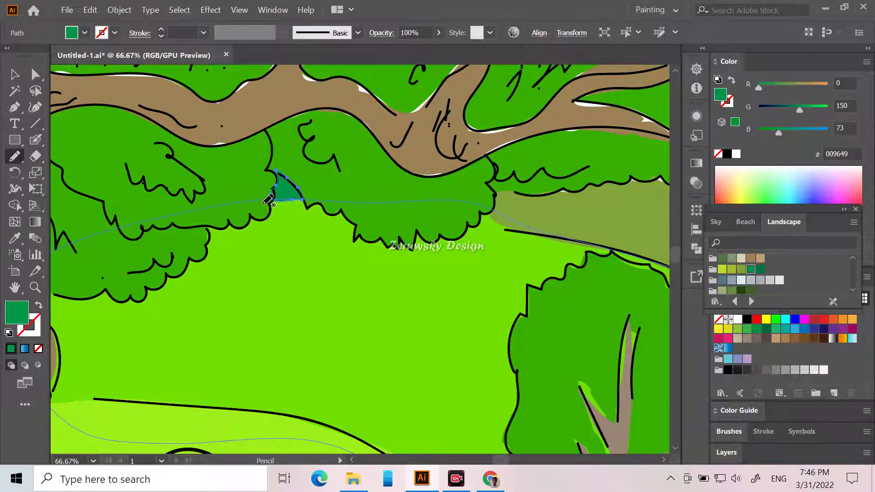
pyautogui.scroll(5, 268, 199)
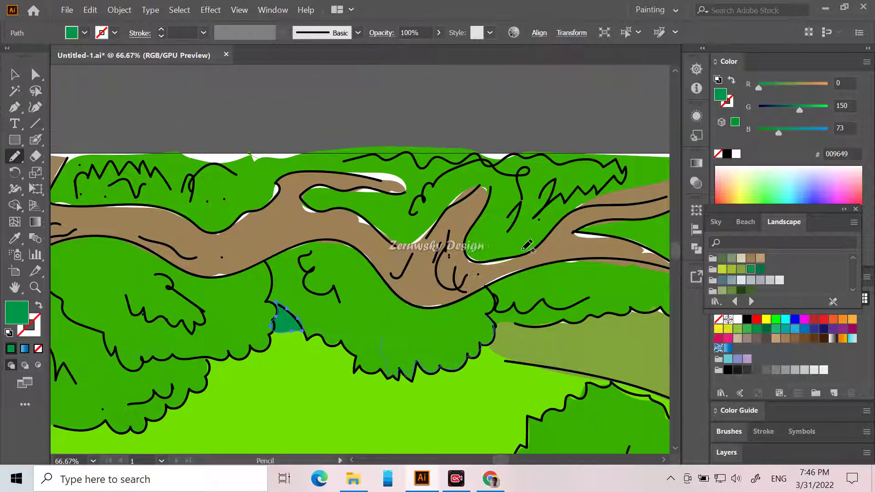
pyautogui.scroll(1, 527, 246)
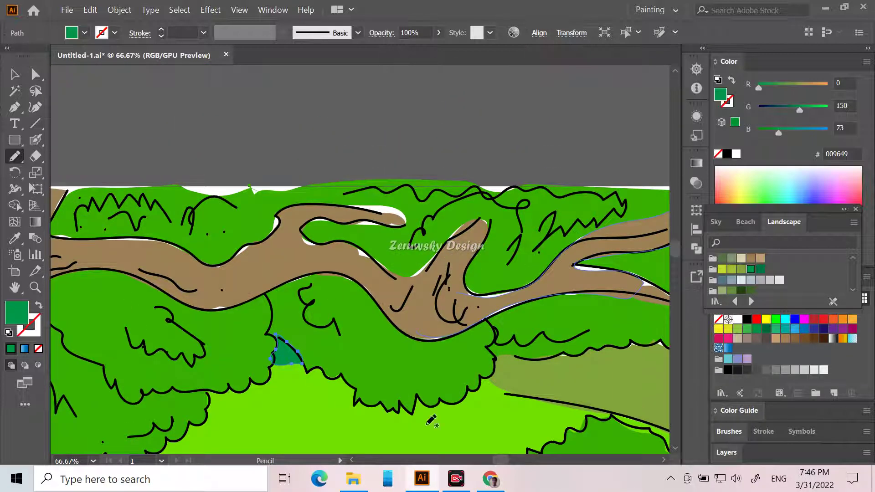
pyautogui.moveTo(504, 461); pyautogui.dragTo(498, 461)
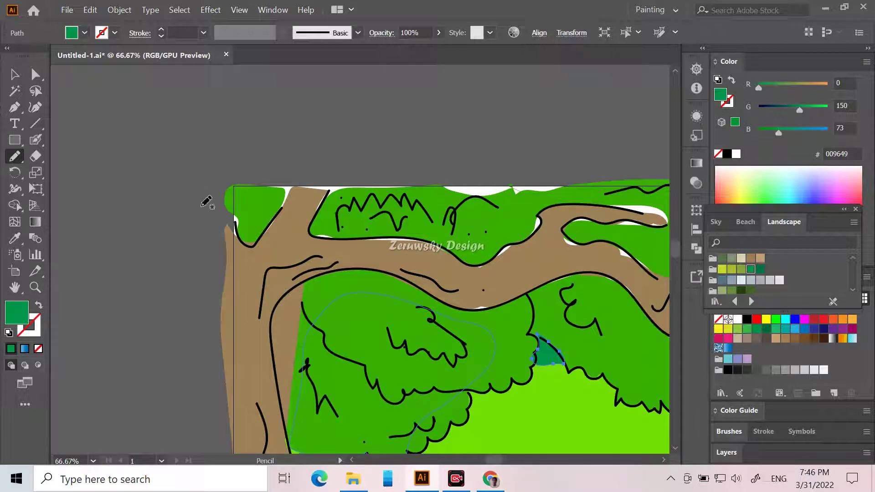
pyautogui.moveTo(252, 229)
pyautogui.mouseDown()
pyautogui.moveTo(240, 207)
pyautogui.moveTo(248, 228)
pyautogui.moveTo(242, 214)
pyautogui.mouseUp()
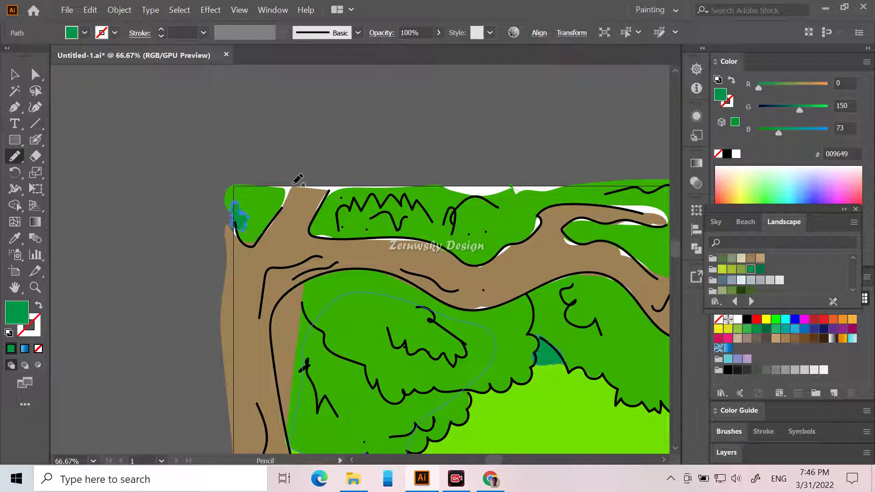
# Cover the white gaps in the foliage along the artboard's top edge with dark green 009649 Pencil shapes.
pyautogui.moveTo(293, 187)
pyautogui.mouseDown()
pyautogui.moveTo(287, 200)
pyautogui.moveTo(279, 194)
pyautogui.mouseUp()
pyautogui.moveTo(327, 214)
pyautogui.mouseDown()
pyautogui.moveTo(343, 196)
pyautogui.moveTo(422, 185)
pyautogui.moveTo(296, 185)
pyautogui.moveTo(336, 196)
pyautogui.mouseUp()
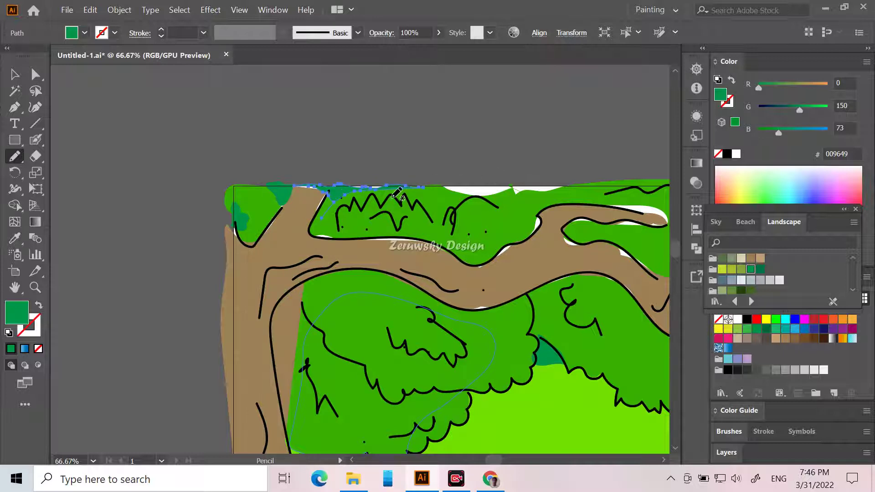
pyautogui.moveTo(369, 198); pyautogui.dragTo(391, 196)
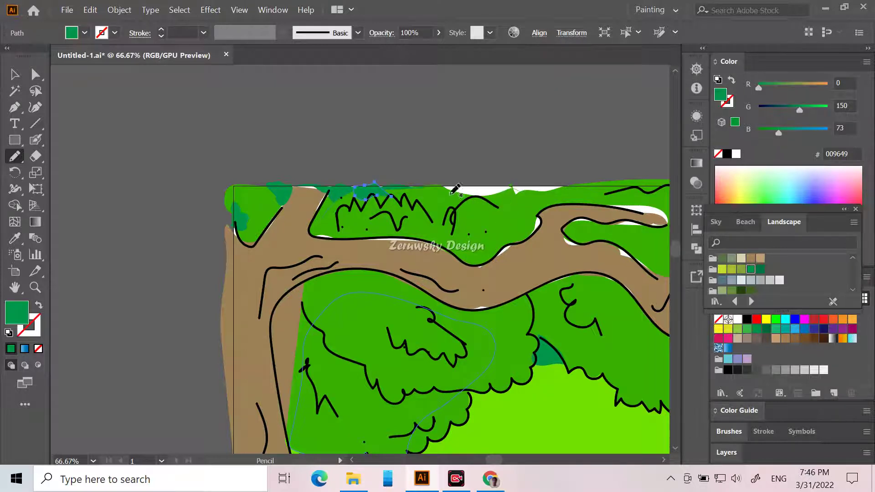
pyautogui.moveTo(453, 199)
pyautogui.mouseDown()
pyautogui.moveTo(449, 183)
pyautogui.moveTo(522, 180)
pyautogui.moveTo(571, 190)
pyautogui.moveTo(490, 200)
pyautogui.moveTo(440, 186)
pyautogui.moveTo(443, 179)
pyautogui.mouseUp()
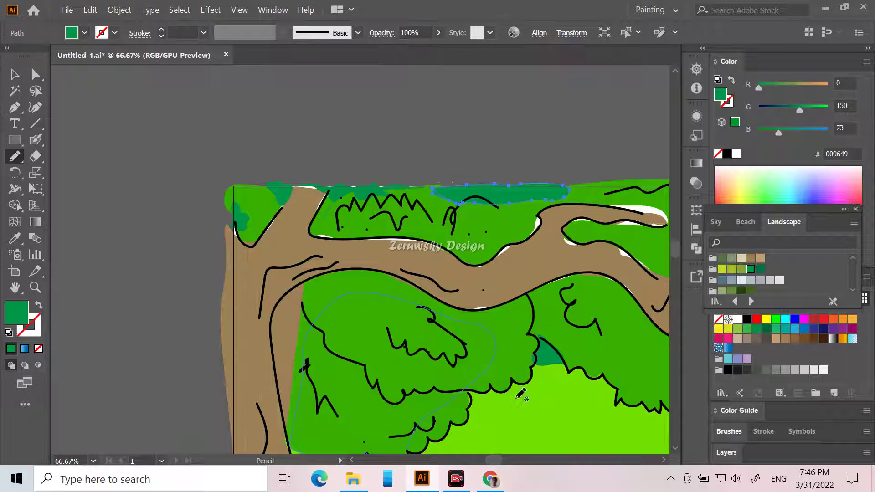
pyautogui.moveTo(497, 461); pyautogui.dragTo(510, 461)
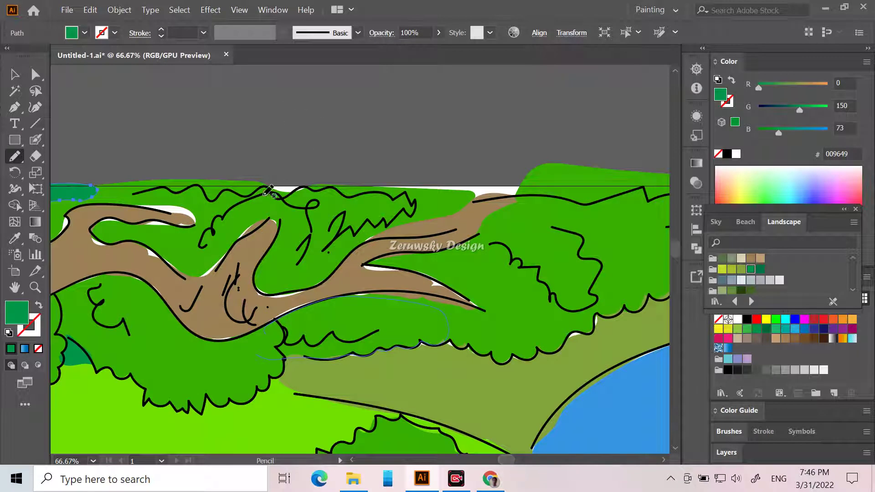
pyautogui.moveTo(249, 186)
pyautogui.mouseDown()
pyautogui.moveTo(281, 196)
pyautogui.moveTo(318, 186)
pyautogui.moveTo(246, 185)
pyautogui.mouseUp()
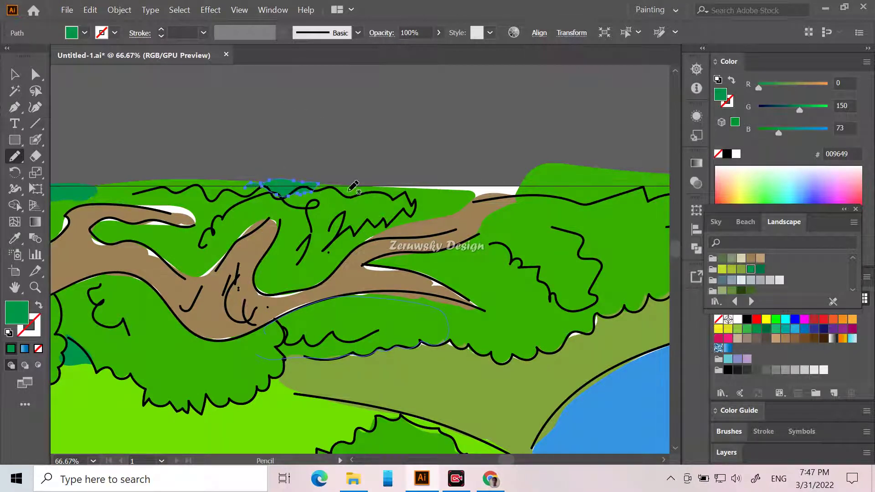
pyautogui.moveTo(467, 197)
pyautogui.mouseDown()
pyautogui.moveTo(519, 196)
pyautogui.moveTo(533, 187)
pyautogui.moveTo(506, 173)
pyautogui.moveTo(338, 188)
pyautogui.mouseUp()
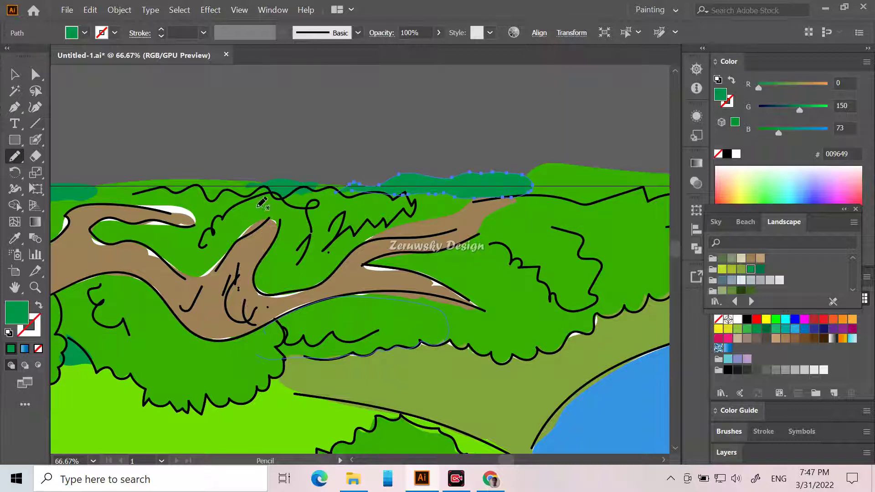
# Cover the white gaps above and below the thin upper branch and beside the upright fork with dark green 009649 Pencil shapes.
pyautogui.moveTo(139, 199)
pyautogui.mouseDown()
pyautogui.moveTo(190, 207)
pyautogui.moveTo(198, 221)
pyautogui.moveTo(138, 200)
pyautogui.mouseUp()
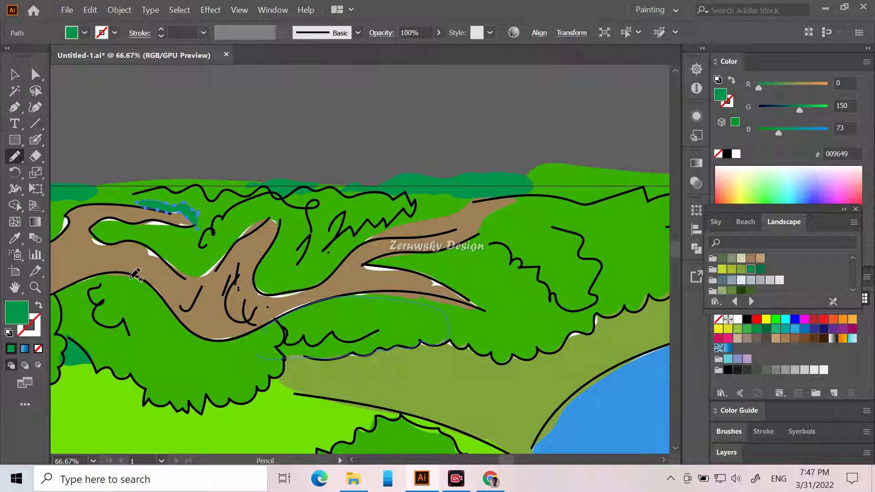
pyautogui.moveTo(106, 223)
pyautogui.mouseDown()
pyautogui.moveTo(126, 214)
pyautogui.moveTo(114, 208)
pyautogui.moveTo(105, 222)
pyautogui.moveTo(170, 224)
pyautogui.moveTo(150, 211)
pyautogui.moveTo(165, 228)
pyautogui.moveTo(195, 225)
pyautogui.mouseUp()
pyautogui.moveTo(215, 270)
pyautogui.mouseDown()
pyautogui.moveTo(200, 274)
pyautogui.moveTo(224, 251)
pyautogui.mouseUp()
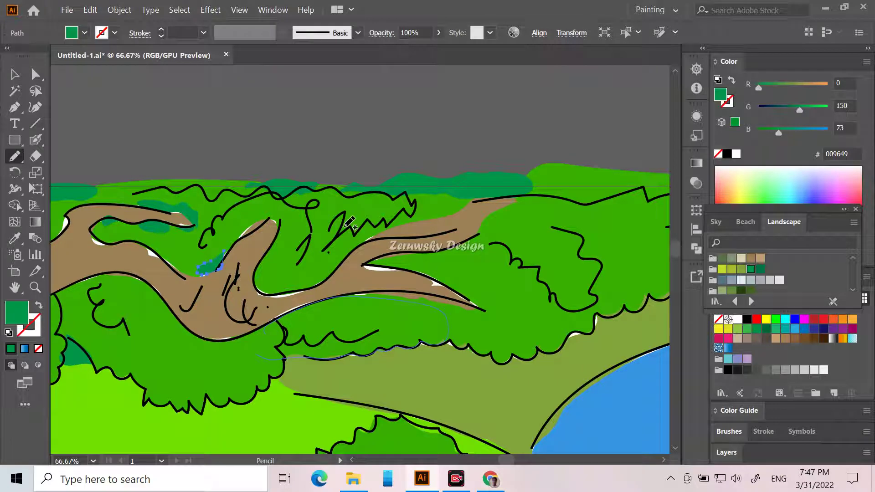
# Deselect the artwork, load the Skintones swatch library and set the fill to pink skin tone F0BEB4.
pyautogui.press('ctrl')
pyautogui.scroll(-6, 357, 196)
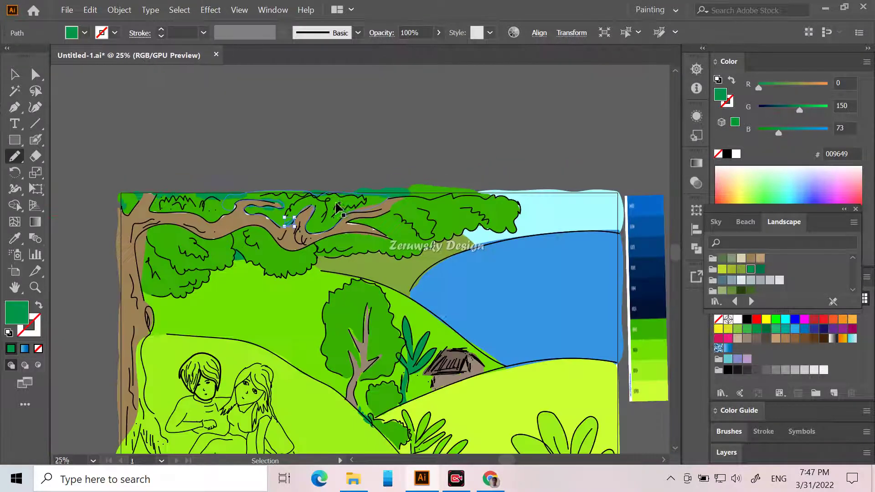
pyautogui.scroll(2, 356, 202)
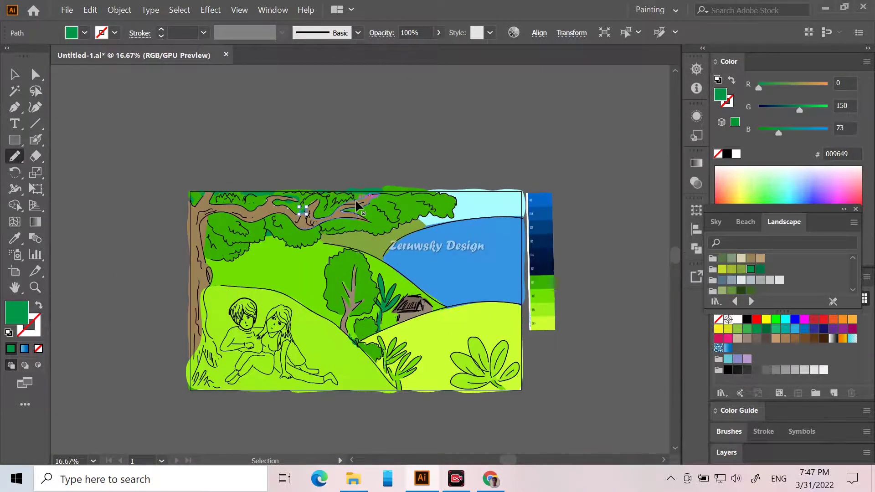
pyautogui.scroll(1, 363, 209)
pyautogui.scroll(-5, 410, 207)
pyautogui.scroll(-1, 410, 206)
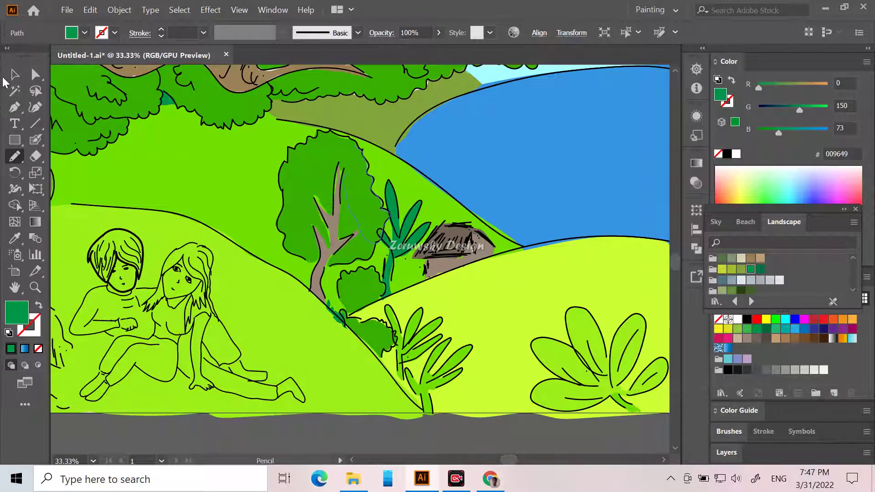
pyautogui.click(15, 75)
pyautogui.click(367, 436)
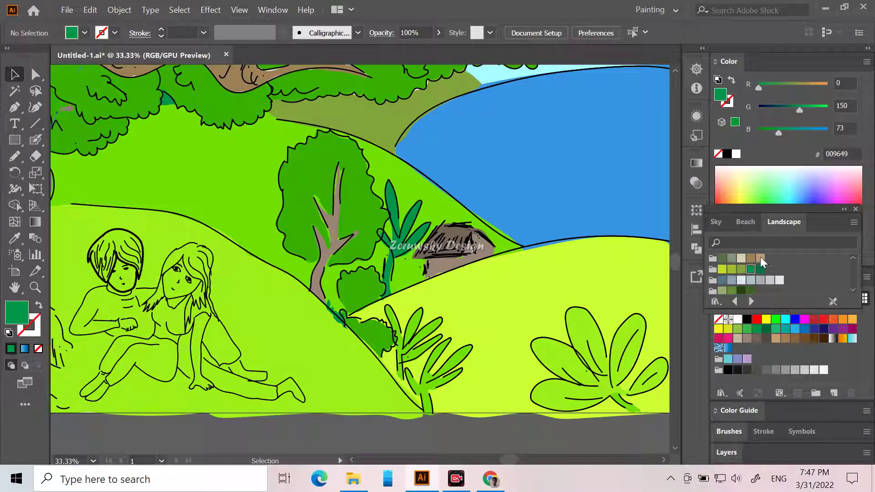
pyautogui.click(724, 392)
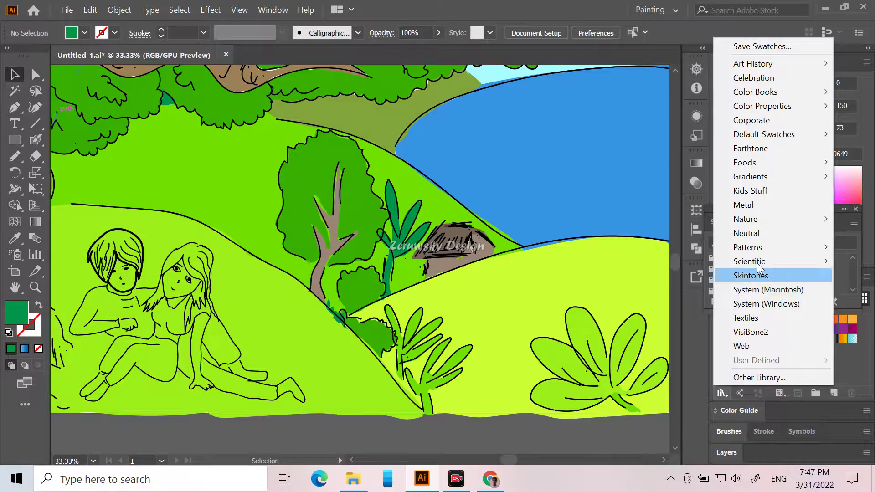
pyautogui.moveTo(781, 254)
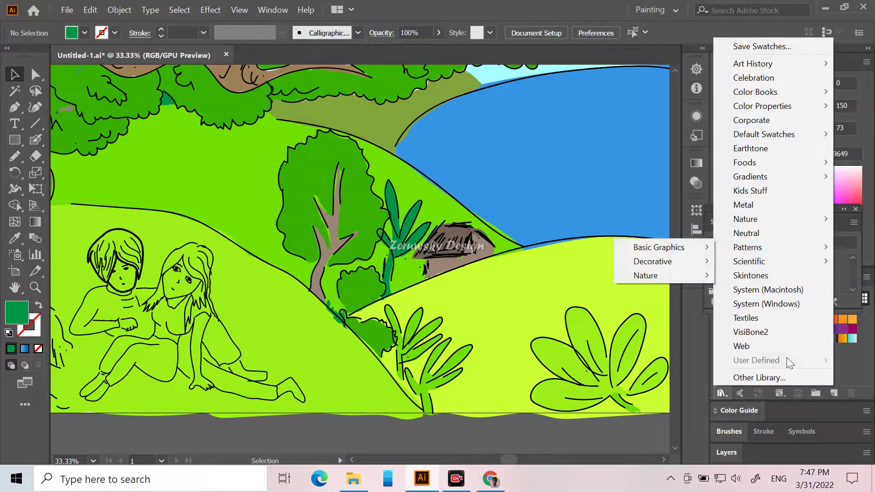
pyautogui.click(780, 276)
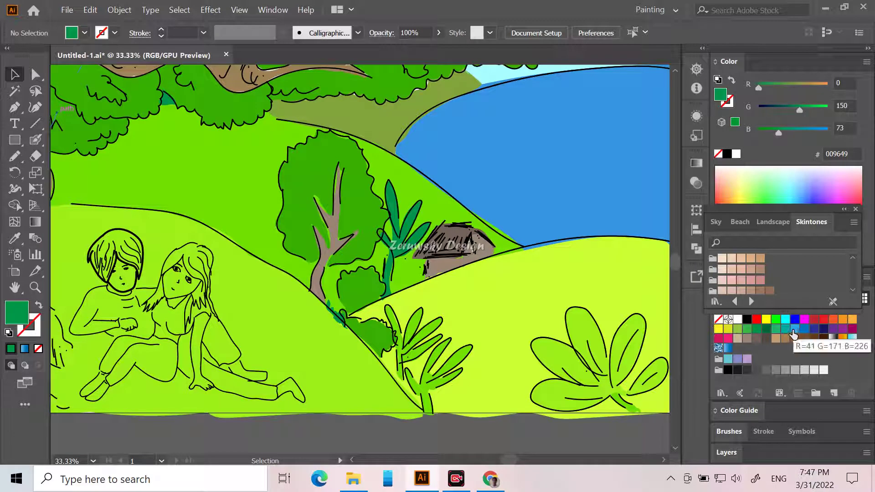
pyautogui.click(732, 281)
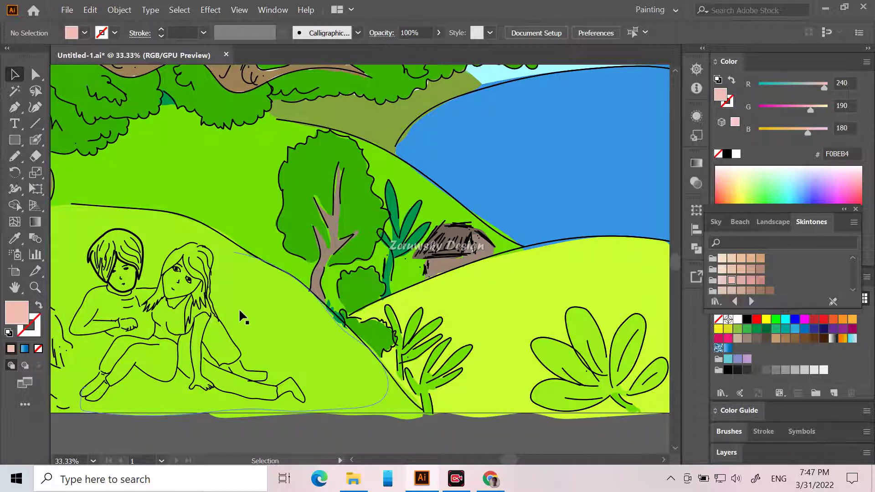
# Fill the girl's face with a closed F0BEB4 Pencil shape traced along her jaw and hairline.
pyautogui.scroll(3, 223, 314)
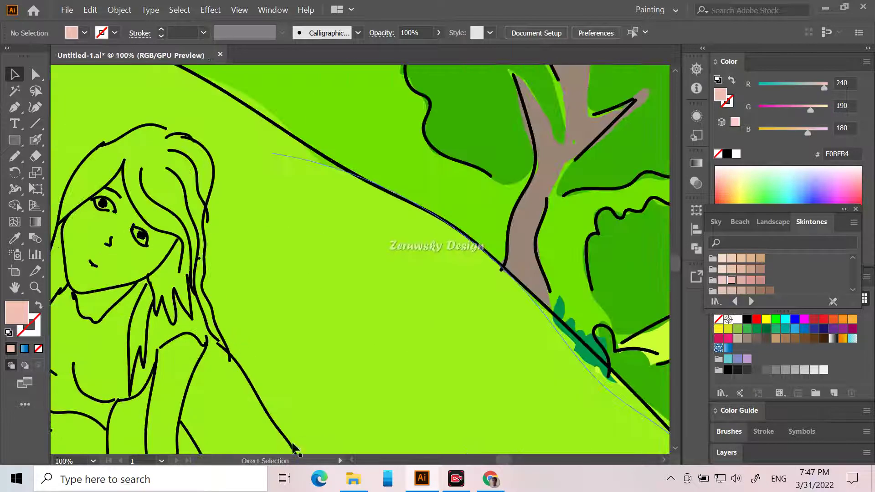
pyautogui.moveTo(497, 461); pyautogui.dragTo(481, 458)
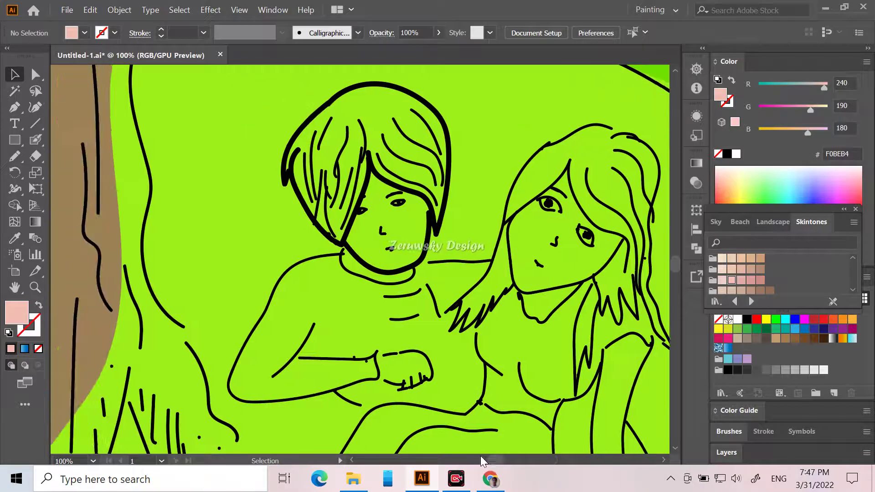
pyautogui.scroll(1, 470, 428)
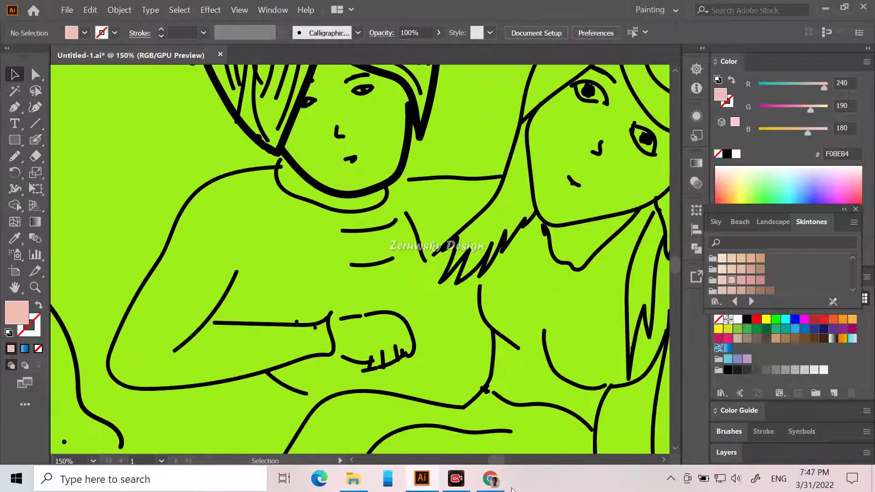
pyautogui.moveTo(497, 458); pyautogui.dragTo(499, 458)
pyautogui.scroll(2, 489, 427)
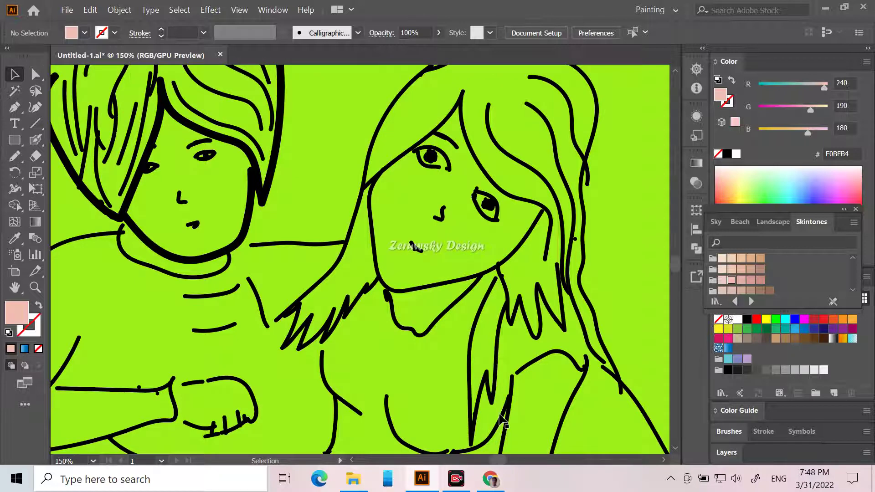
pyautogui.click(15, 158)
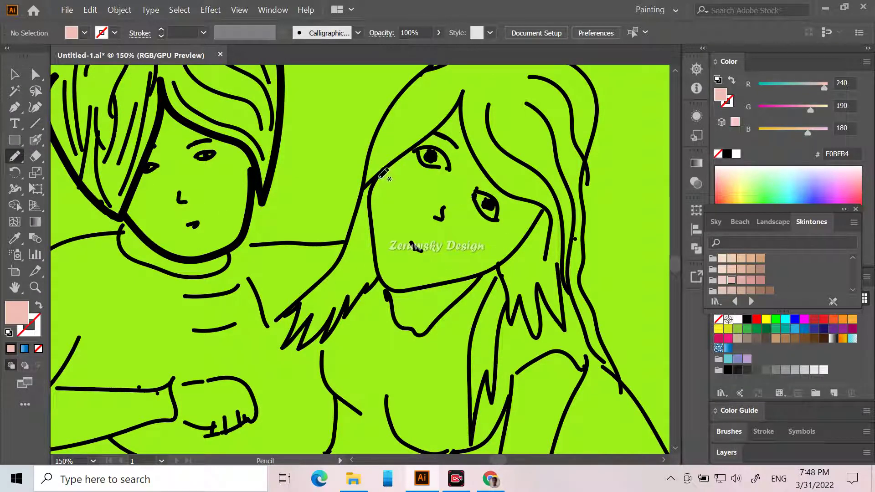
pyautogui.moveTo(384, 168); pyautogui.dragTo(376, 252)
pyautogui.moveTo(388, 284)
pyautogui.mouseDown()
pyautogui.moveTo(444, 286)
pyautogui.moveTo(499, 263)
pyautogui.mouseUp()
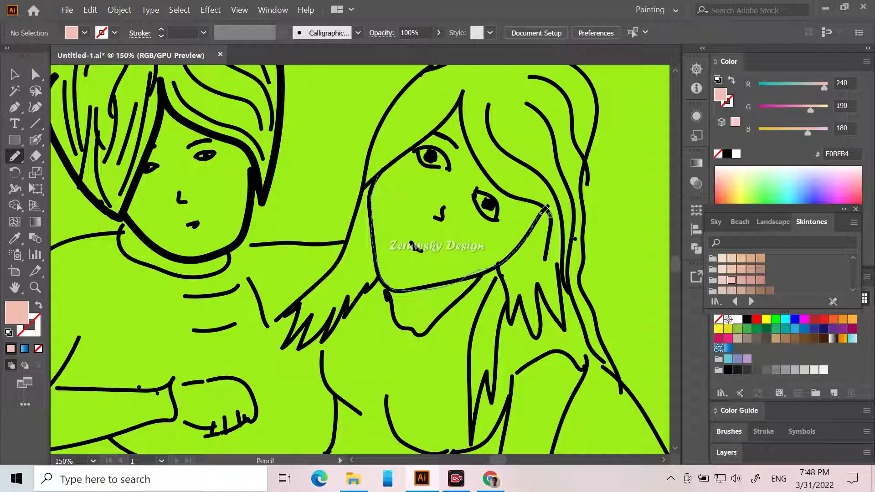
pyautogui.moveTo(543, 203)
pyautogui.mouseDown()
pyautogui.moveTo(505, 192)
pyautogui.moveTo(479, 165)
pyautogui.moveTo(460, 103)
pyautogui.moveTo(373, 180)
pyautogui.mouseUp()
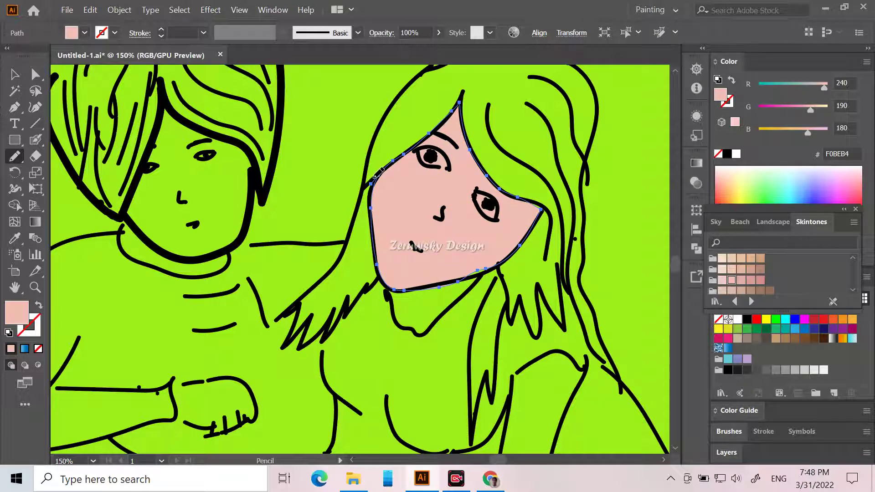
# Recolor the girl's face from the Skintones swatches, trying EFC7B0 and then applying F0D0B4.
pyautogui.hotkey('ctrl', '-')
pyautogui.hotkey('ctrl', '-')
pyautogui.hotkey('ctrl', '-')
pyautogui.hotkey('ctrl', '-')
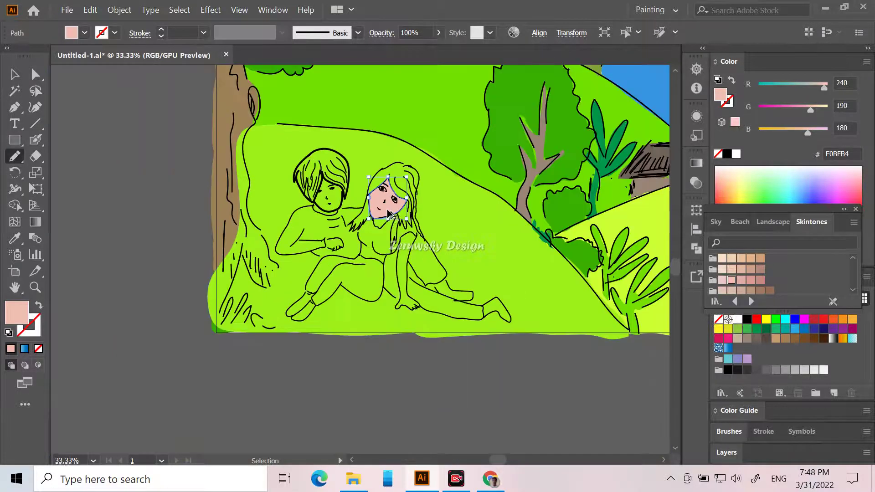
pyautogui.click(721, 270)
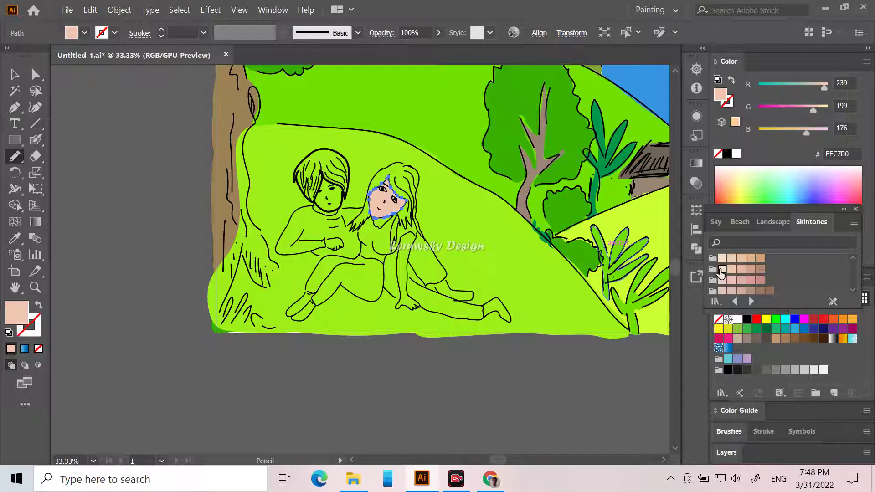
pyautogui.click(722, 270)
pyautogui.click(732, 259)
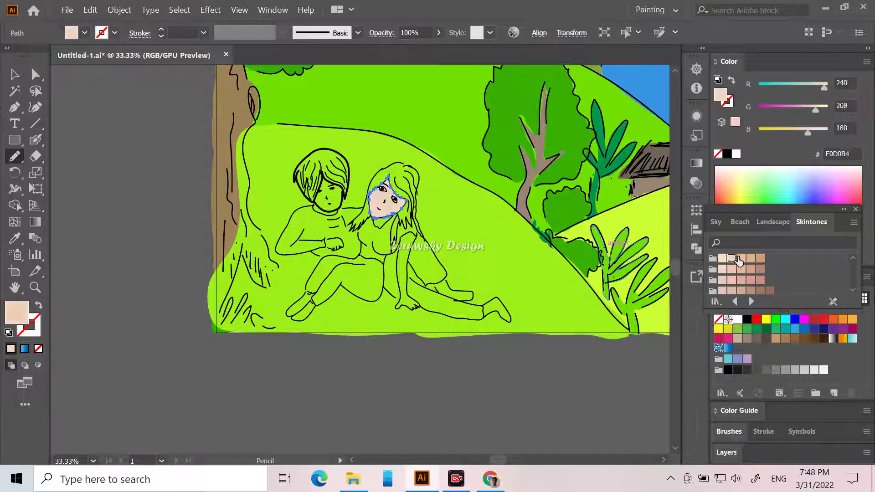
# Try several Skintones swatches on the girl's face and settle on the light peach fill ECC19C.
pyautogui.click(749, 258)
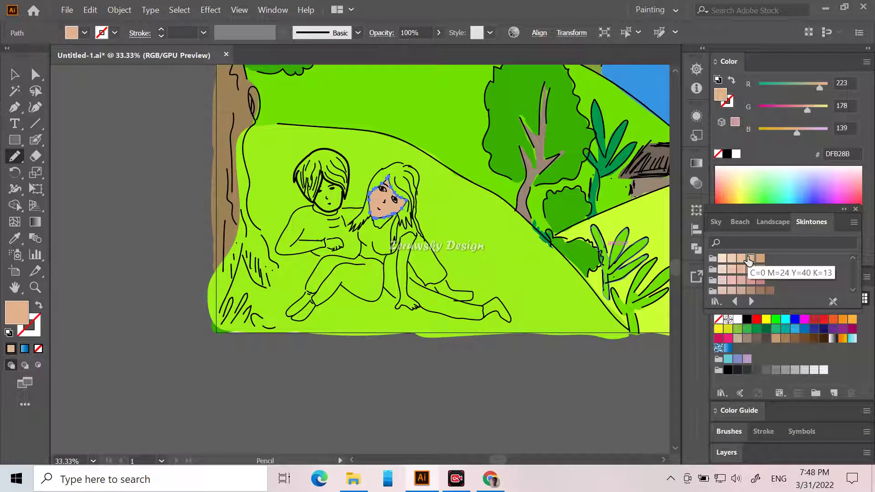
pyautogui.click(741, 290)
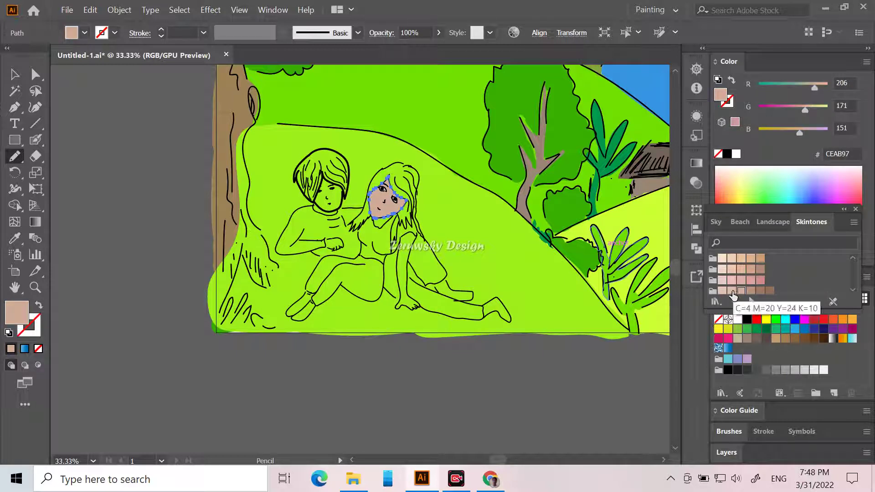
pyautogui.click(731, 292)
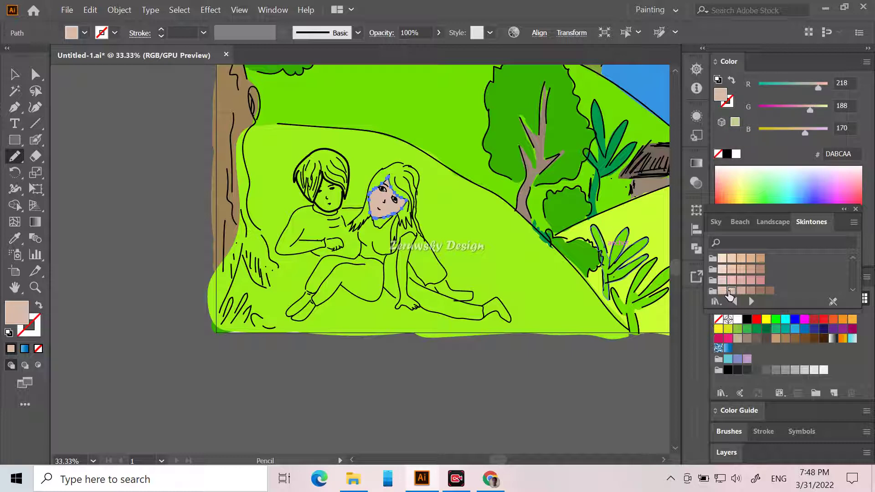
pyautogui.click(741, 258)
pyautogui.click(752, 263)
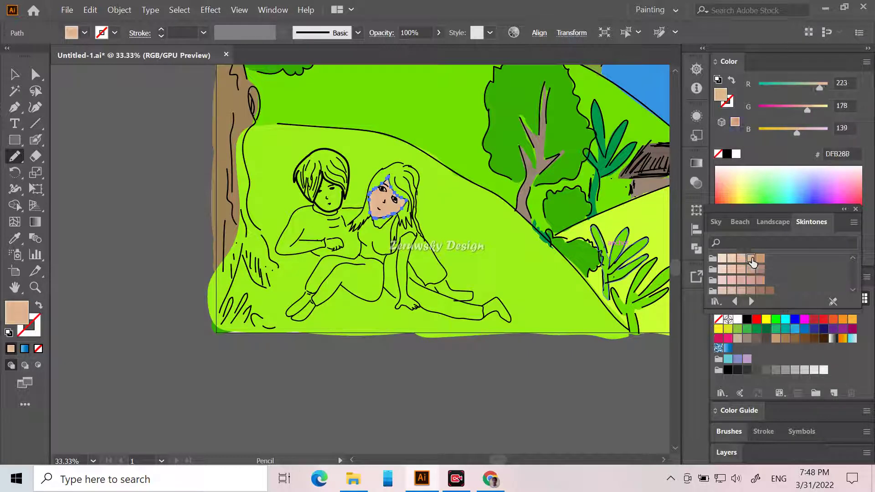
pyautogui.click(760, 259)
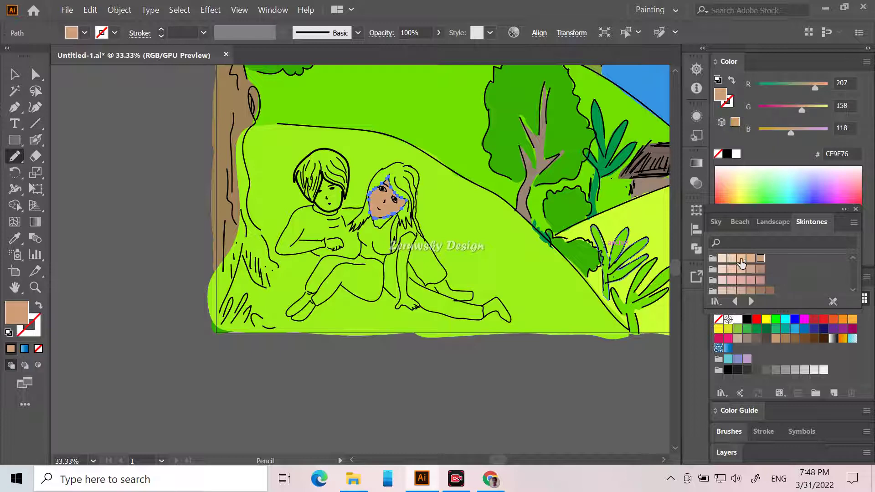
pyautogui.click(740, 259)
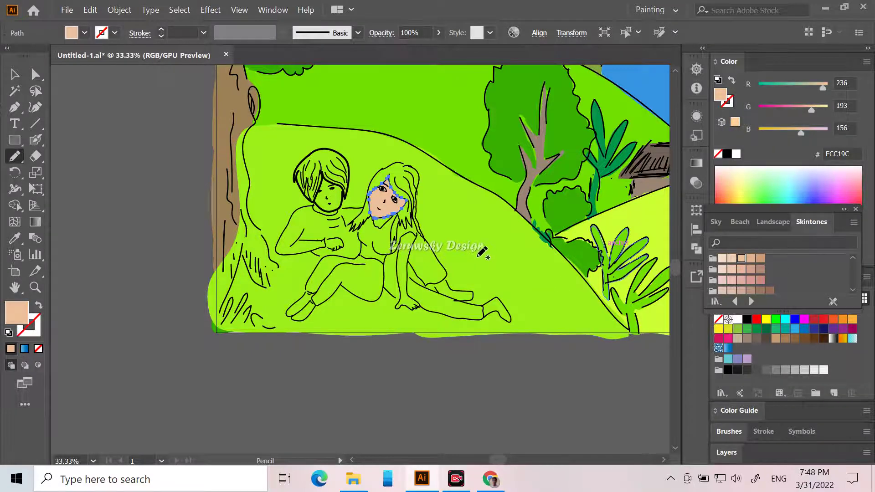
# Trace the girl's upper arm from shoulder to elbow with Pencil shapes filled in skin tone ECC19C.
pyautogui.scroll(4, 441, 242)
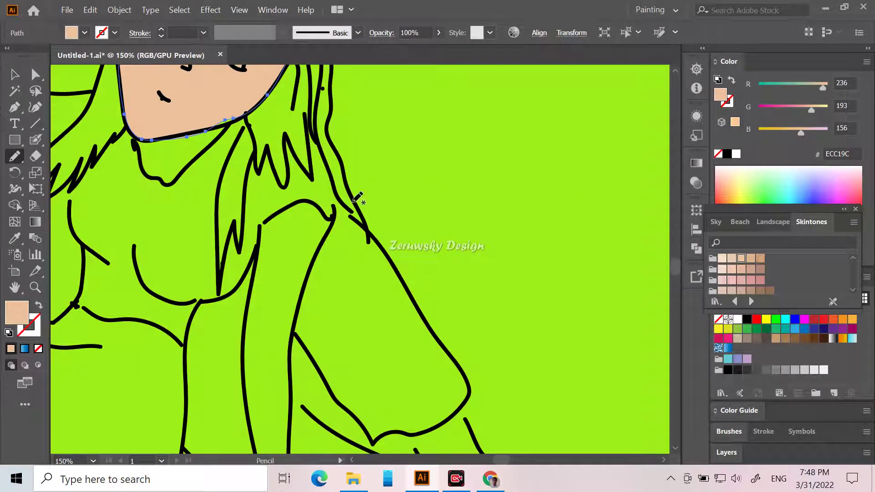
pyautogui.moveTo(263, 225)
pyautogui.mouseDown()
pyautogui.moveTo(311, 201)
pyautogui.moveTo(334, 224)
pyautogui.moveTo(287, 296)
pyautogui.moveTo(272, 294)
pyautogui.moveTo(261, 277)
pyautogui.moveTo(266, 221)
pyautogui.mouseUp()
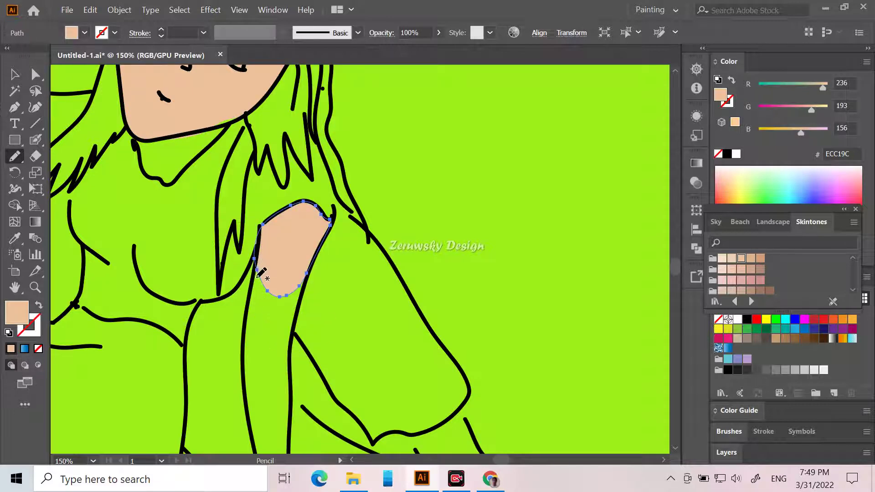
pyautogui.moveTo(250, 309)
pyautogui.mouseDown()
pyautogui.moveTo(243, 352)
pyautogui.moveTo(261, 367)
pyautogui.moveTo(285, 358)
pyautogui.moveTo(297, 316)
pyautogui.mouseUp()
pyautogui.moveTo(304, 264); pyautogui.dragTo(269, 258)
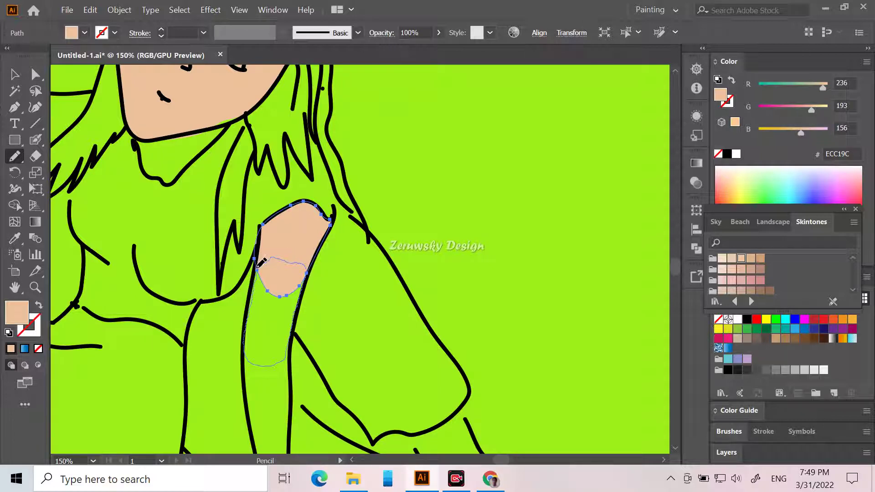
pyautogui.moveTo(254, 312); pyautogui.dragTo(254, 313)
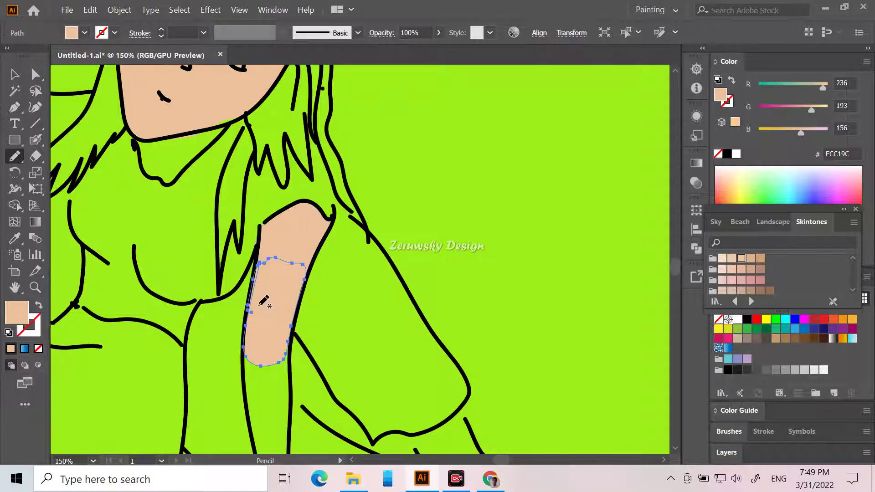
# Trace the girl's forearm and the hand resting on the ground with freehand shapes in the same skin tone.
pyautogui.scroll(-5, 264, 300)
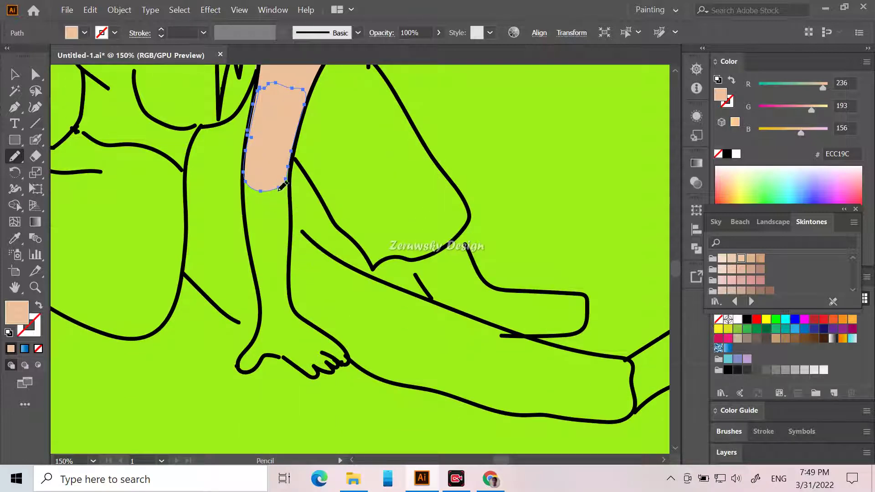
pyautogui.moveTo(275, 179)
pyautogui.mouseDown()
pyautogui.moveTo(290, 183)
pyautogui.moveTo(292, 202)
pyautogui.moveTo(289, 308)
pyautogui.moveTo(275, 319)
pyautogui.moveTo(250, 248)
pyautogui.moveTo(250, 169)
pyautogui.mouseUp()
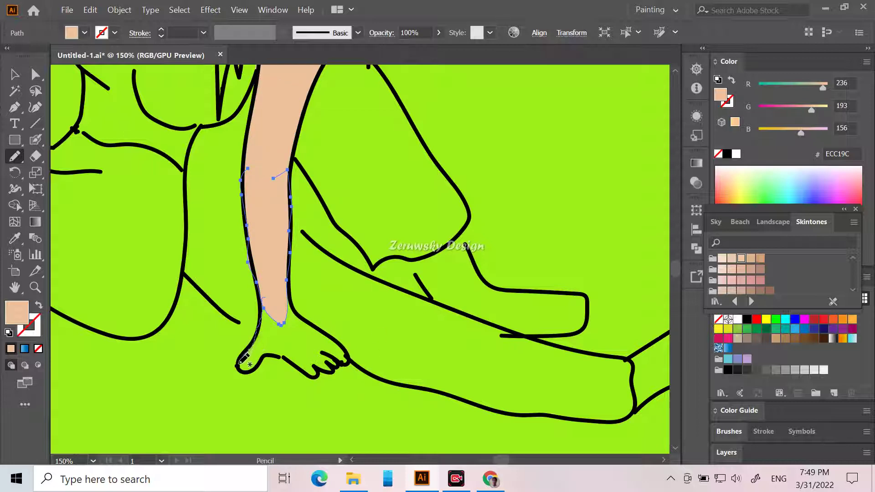
pyautogui.moveTo(242, 369); pyautogui.dragTo(267, 357)
pyautogui.moveTo(316, 367); pyautogui.dragTo(327, 370)
pyautogui.moveTo(345, 364)
pyautogui.mouseDown()
pyautogui.moveTo(296, 313)
pyautogui.moveTo(273, 290)
pyautogui.mouseUp()
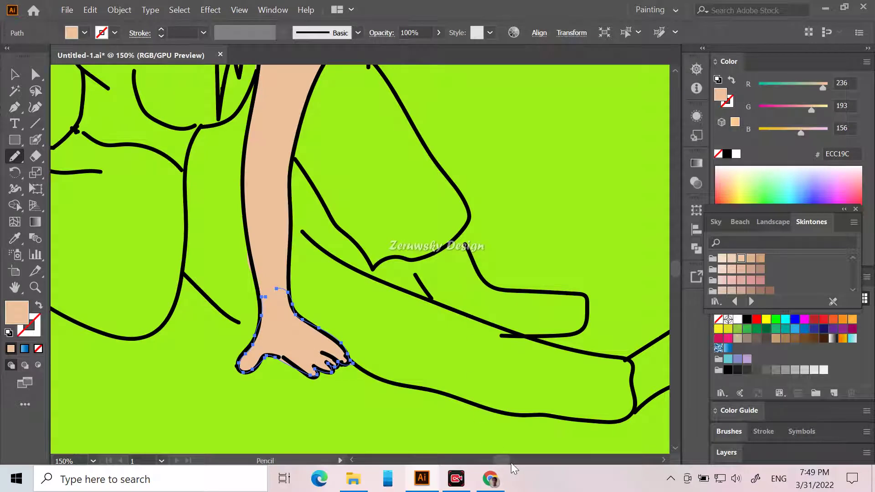
# Fill the boy's face and his closed hand with freehand Pencil shapes in skin tone ECC19C.
pyautogui.hscroll(-5, 501, 461)
pyautogui.scroll(2, 445, 357)
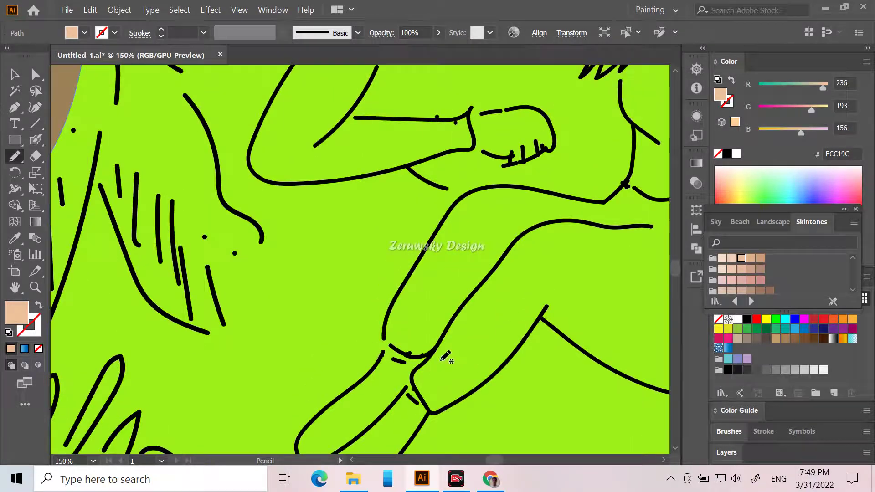
pyautogui.scroll(6, 446, 357)
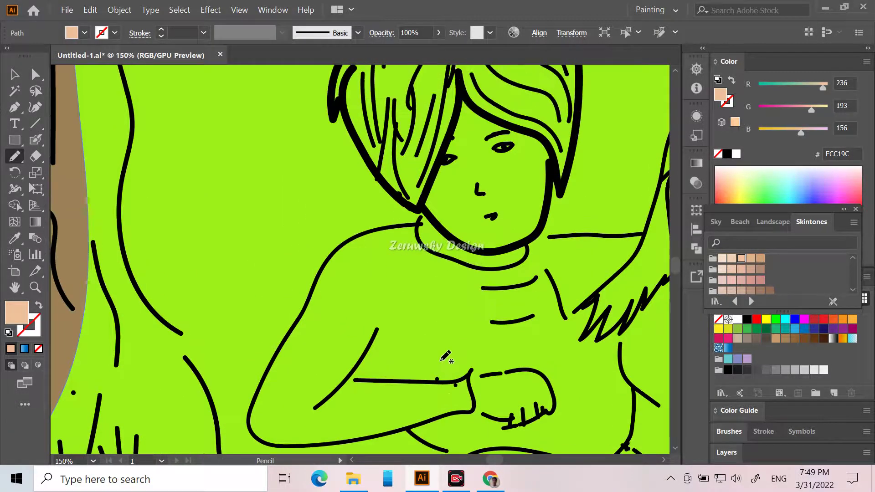
pyautogui.scroll(1, 446, 357)
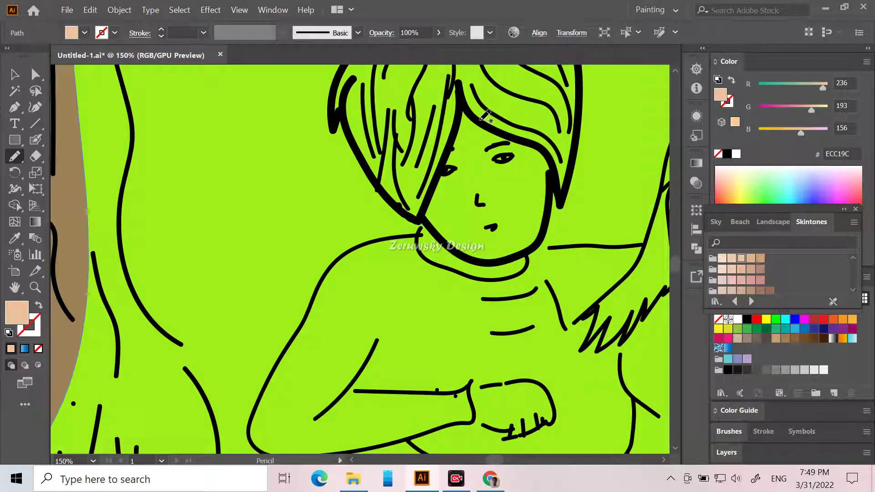
pyautogui.moveTo(483, 122)
pyautogui.mouseDown()
pyautogui.moveTo(540, 143)
pyautogui.moveTo(552, 159)
pyautogui.moveTo(551, 190)
pyautogui.moveTo(536, 240)
pyautogui.moveTo(477, 261)
pyautogui.moveTo(430, 222)
pyautogui.moveTo(428, 205)
pyautogui.moveTo(461, 108)
pyautogui.moveTo(492, 122)
pyautogui.mouseUp()
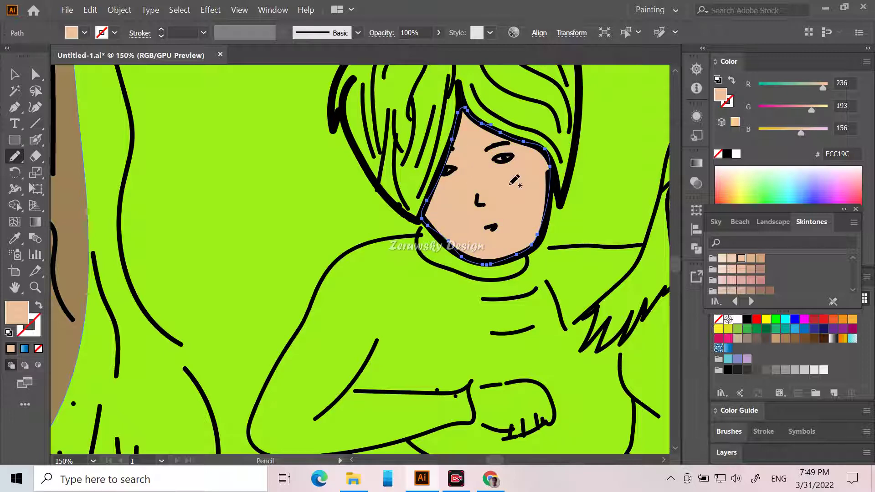
pyautogui.moveTo(470, 388)
pyautogui.mouseDown()
pyautogui.moveTo(541, 385)
pyautogui.moveTo(555, 405)
pyautogui.moveTo(525, 435)
pyautogui.moveTo(500, 429)
pyautogui.moveTo(482, 424)
pyautogui.moveTo(473, 384)
pyautogui.mouseUp()
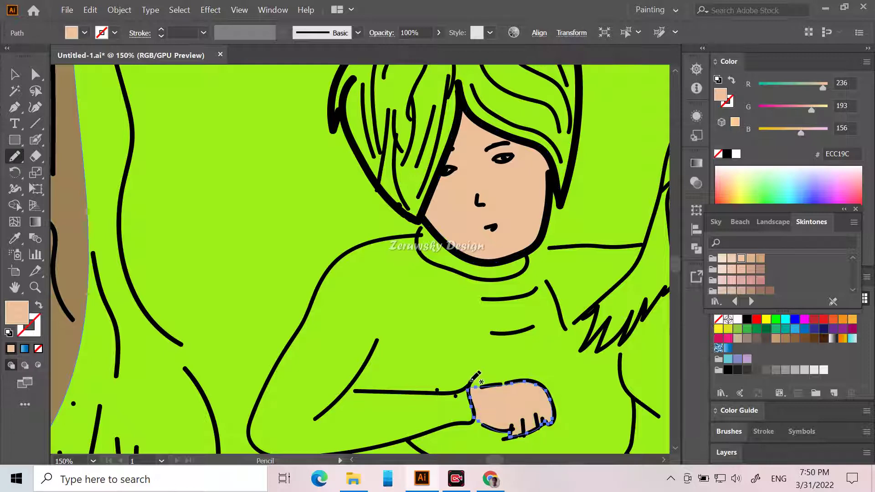
# Deselect the hand shape and set the fill to the dark brown swatch 534741.
pyautogui.scroll(-6, 395, 404)
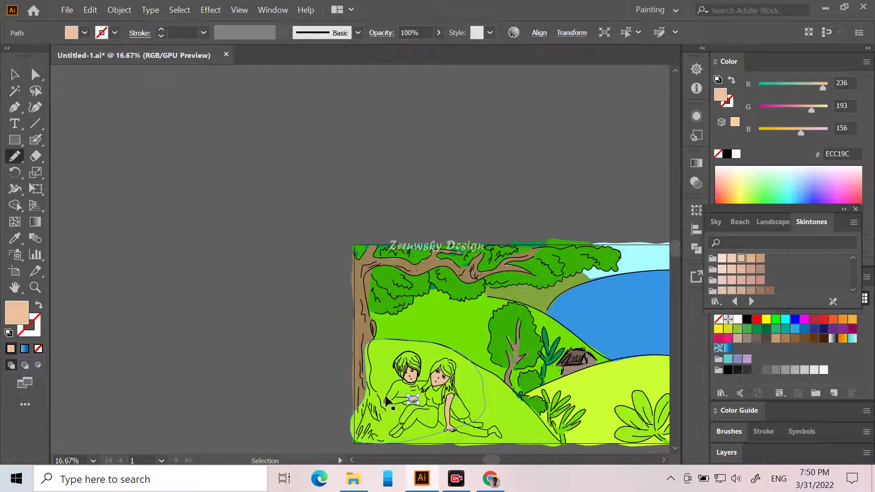
pyautogui.scroll(-5, 450, 316)
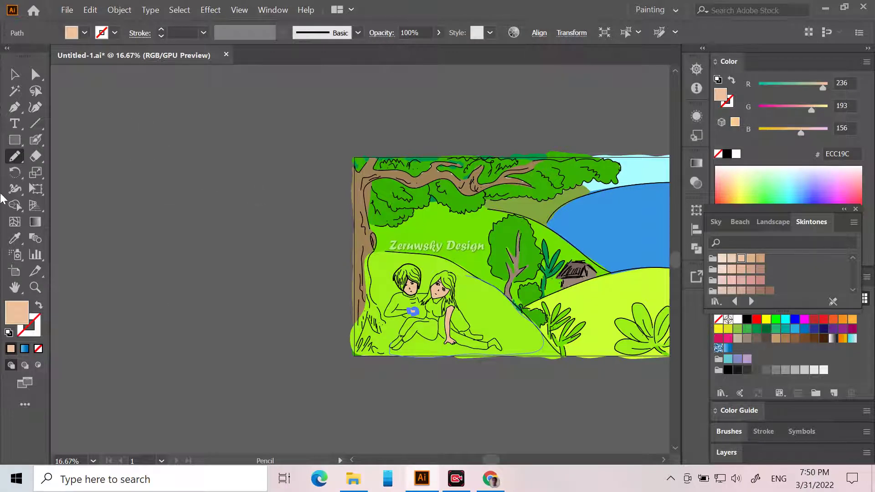
pyautogui.click(14, 74)
pyautogui.click(190, 203)
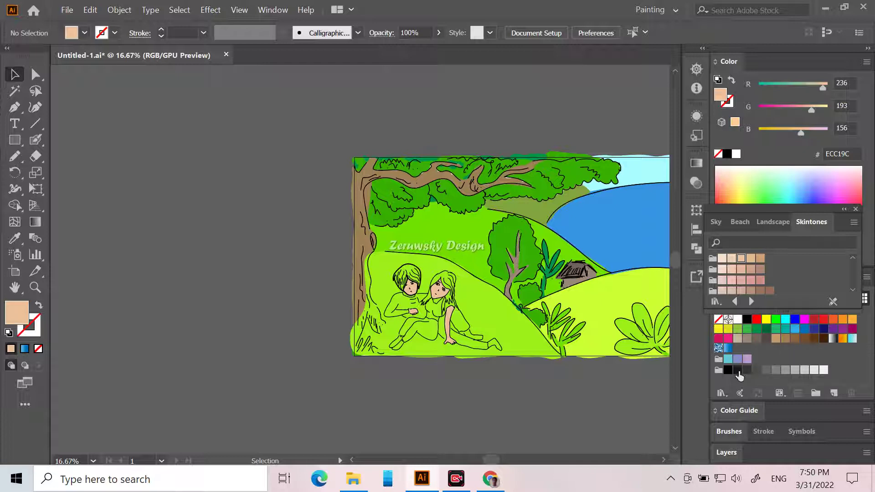
pyautogui.click(766, 338)
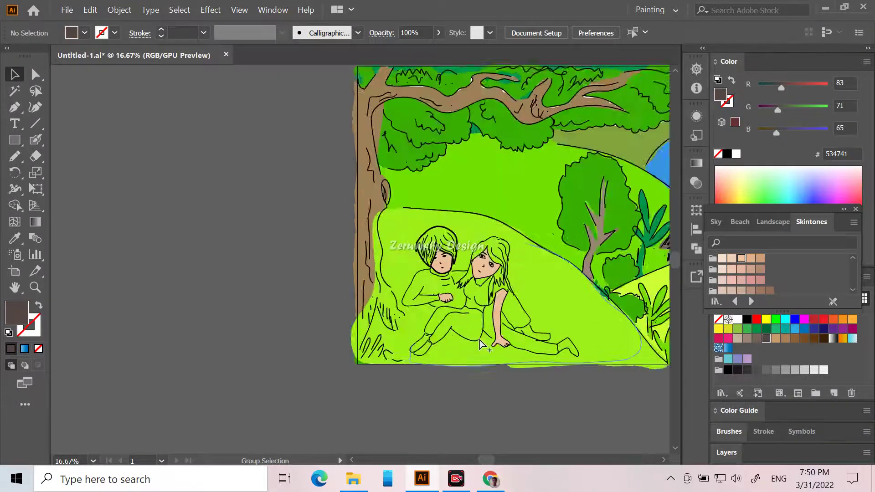
# Draw a dark brown Pencil shape over the boy's hair on the side that partly covers his eye.
pyautogui.scroll(5, 480, 345)
pyautogui.scroll(4, 461, 332)
pyautogui.scroll(6, 507, 346)
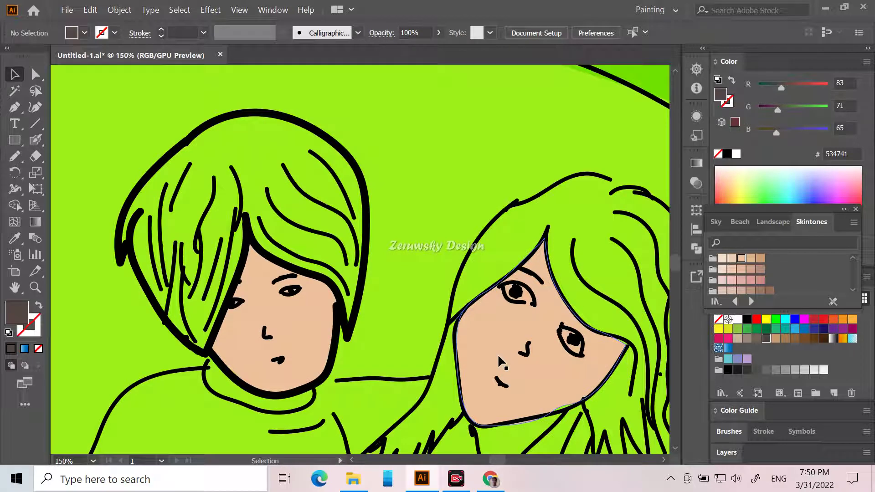
pyautogui.click(13, 157)
pyautogui.moveTo(251, 225)
pyautogui.mouseDown()
pyautogui.moveTo(219, 328)
pyautogui.moveTo(192, 341)
pyautogui.moveTo(165, 321)
pyautogui.moveTo(145, 282)
pyautogui.moveTo(138, 226)
pyautogui.mouseUp()
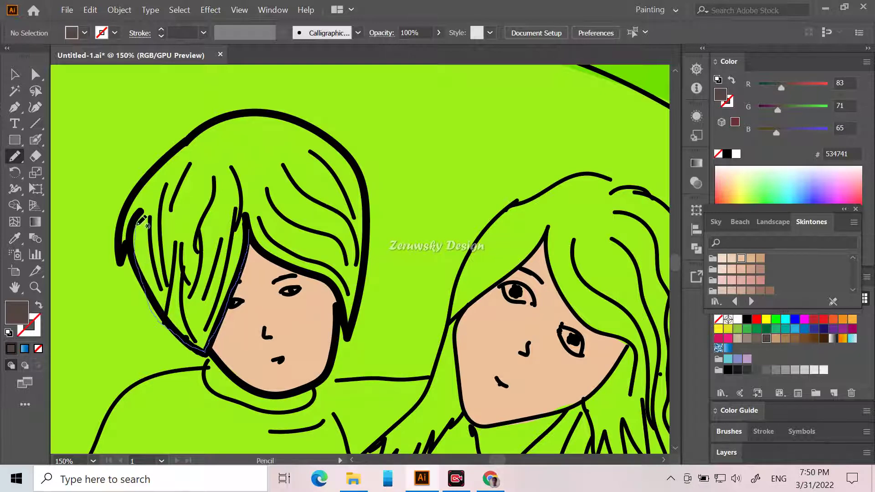
pyautogui.moveTo(207, 154)
pyautogui.mouseDown()
pyautogui.moveTo(235, 167)
pyautogui.moveTo(250, 233)
pyautogui.mouseUp()
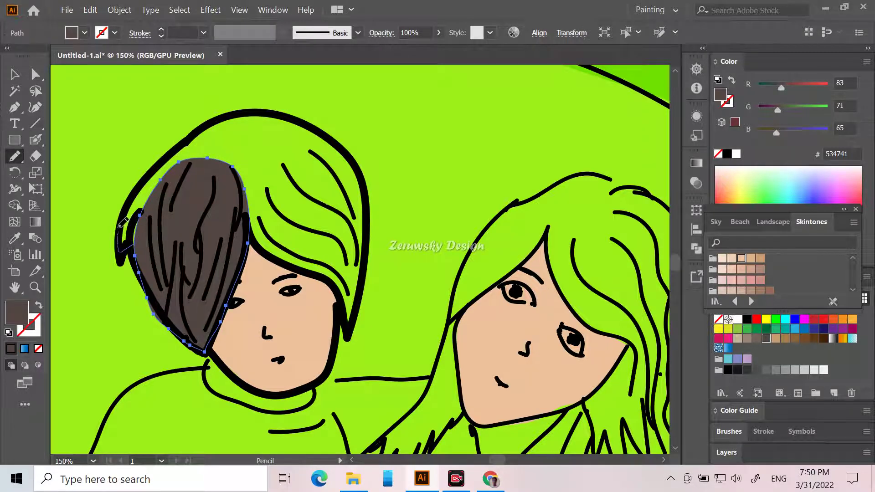
pyautogui.moveTo(131, 193); pyautogui.dragTo(208, 123)
pyautogui.moveTo(251, 215); pyautogui.dragTo(230, 238)
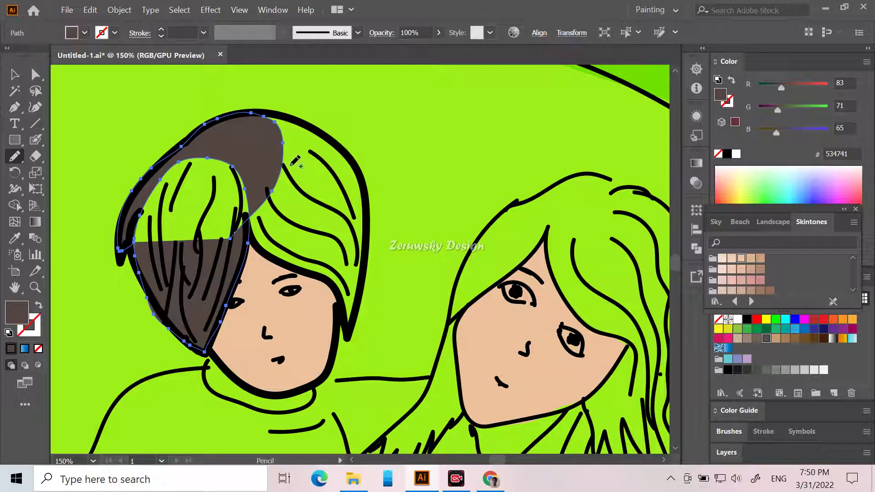
pyautogui.hotkey('ctrl', 'z')
pyautogui.moveTo(208, 171)
pyautogui.mouseDown()
pyautogui.moveTo(285, 125)
pyautogui.moveTo(348, 166)
pyautogui.moveTo(365, 198)
pyautogui.moveTo(365, 267)
pyautogui.moveTo(349, 327)
pyautogui.moveTo(340, 294)
pyautogui.mouseUp()
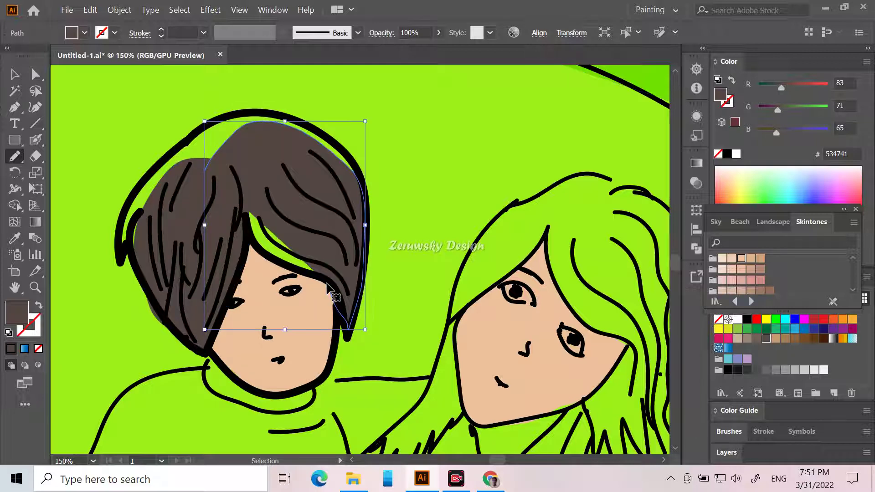
pyautogui.hotkey('ctrl', 'z')
# Cover the other side of the boy's hair and its crown with overlapping dark brown Pencil shapes.
pyautogui.moveTo(219, 183)
pyautogui.mouseDown()
pyautogui.moveTo(313, 167)
pyautogui.moveTo(336, 206)
pyautogui.moveTo(326, 243)
pyautogui.moveTo(311, 258)
pyautogui.moveTo(280, 260)
pyautogui.moveTo(234, 226)
pyautogui.mouseUp()
pyautogui.moveTo(333, 214)
pyautogui.mouseDown()
pyautogui.moveTo(359, 230)
pyautogui.moveTo(360, 298)
pyautogui.moveTo(350, 329)
pyautogui.moveTo(330, 286)
pyautogui.moveTo(277, 242)
pyautogui.mouseUp()
pyautogui.moveTo(286, 181)
pyautogui.mouseDown()
pyautogui.moveTo(349, 157)
pyautogui.moveTo(363, 176)
pyautogui.moveTo(366, 203)
pyautogui.moveTo(359, 260)
pyautogui.mouseUp()
pyautogui.moveTo(258, 178)
pyautogui.mouseDown()
pyautogui.moveTo(304, 139)
pyautogui.moveTo(336, 145)
pyautogui.moveTo(360, 170)
pyautogui.mouseUp()
pyautogui.moveTo(207, 177)
pyautogui.mouseDown()
pyautogui.moveTo(223, 145)
pyautogui.moveTo(250, 123)
pyautogui.moveTo(279, 119)
pyautogui.moveTo(324, 130)
pyautogui.moveTo(333, 170)
pyautogui.mouseUp()
pyautogui.moveTo(181, 197)
pyautogui.mouseDown()
pyautogui.moveTo(190, 139)
pyautogui.moveTo(243, 111)
pyautogui.moveTo(263, 110)
pyautogui.moveTo(294, 144)
pyautogui.mouseUp()
pyautogui.moveTo(200, 155)
pyautogui.mouseDown()
pyautogui.moveTo(213, 140)
pyautogui.moveTo(183, 149)
pyautogui.mouseUp()
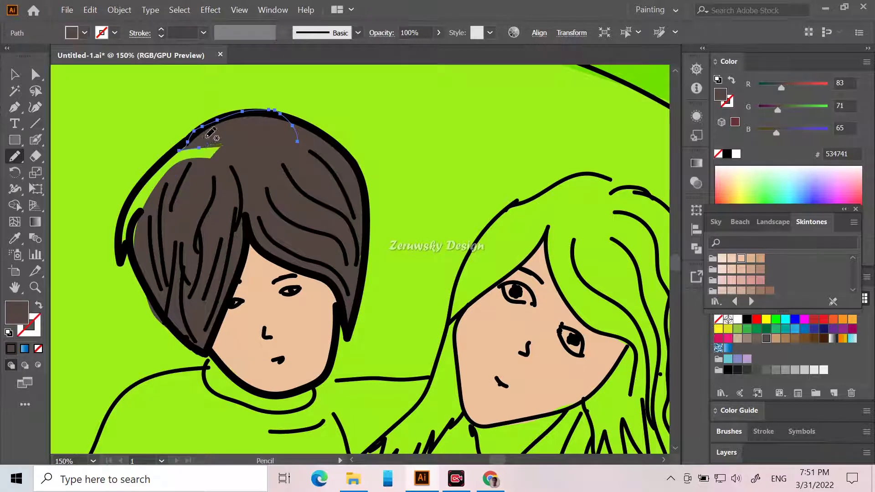
# Fill the remaining gaps near the crown and along the outer edge of the boy's hair in dark brown.
pyautogui.moveTo(161, 207)
pyautogui.mouseDown()
pyautogui.moveTo(165, 166)
pyautogui.moveTo(187, 142)
pyautogui.moveTo(231, 156)
pyautogui.moveTo(225, 181)
pyautogui.mouseUp()
pyautogui.moveTo(207, 142); pyautogui.dragTo(223, 163)
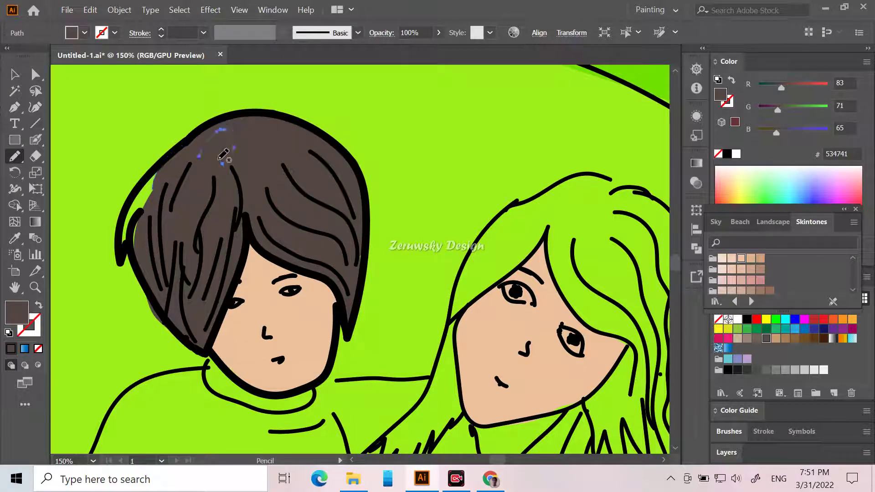
pyautogui.moveTo(171, 169)
pyautogui.mouseDown()
pyautogui.moveTo(153, 174)
pyautogui.moveTo(128, 205)
pyautogui.moveTo(118, 240)
pyautogui.moveTo(134, 250)
pyautogui.moveTo(169, 235)
pyautogui.mouseUp()
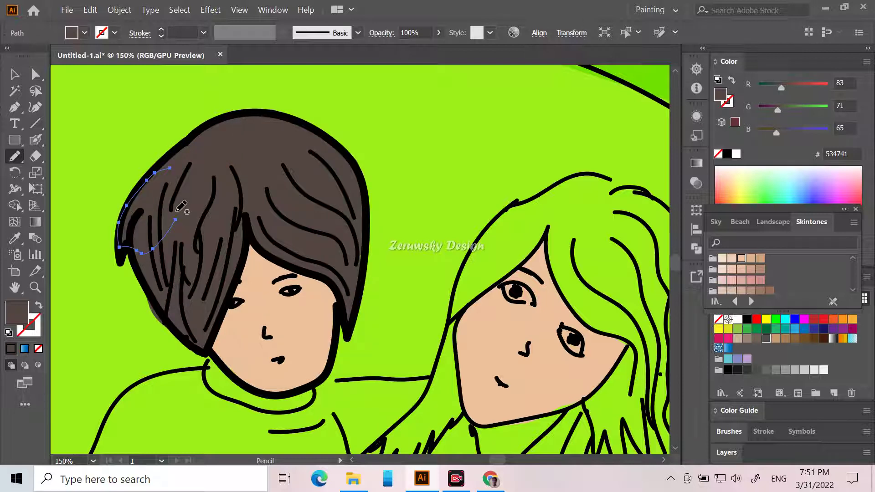
pyautogui.scroll(-3, 191, 217)
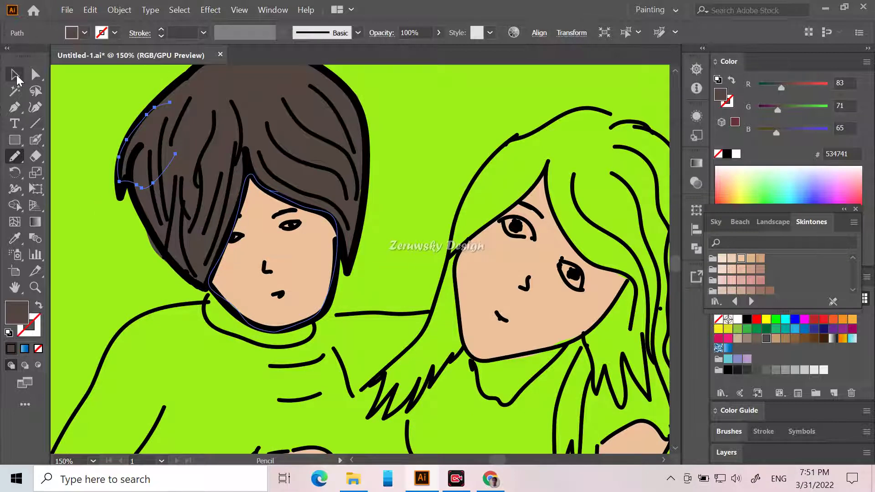
pyautogui.click(13, 75)
pyautogui.scroll(-8, 206, 319)
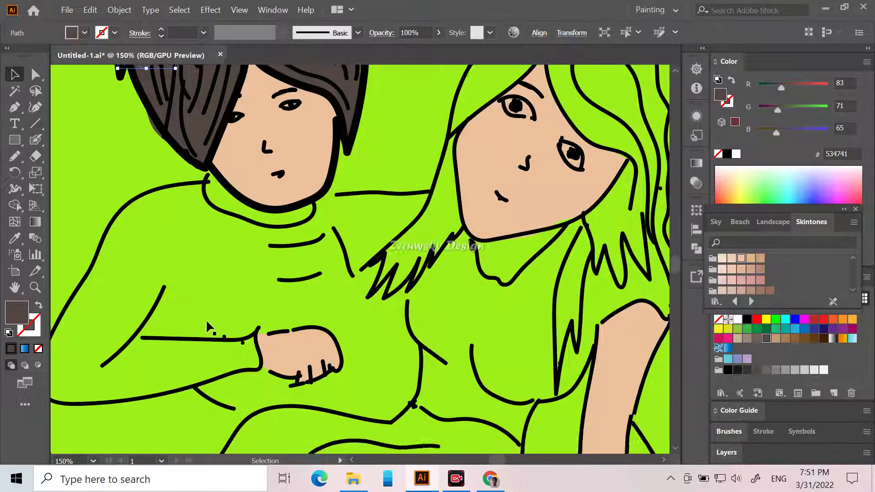
pyautogui.scroll(-3, 223, 315)
pyautogui.scroll(6, 223, 312)
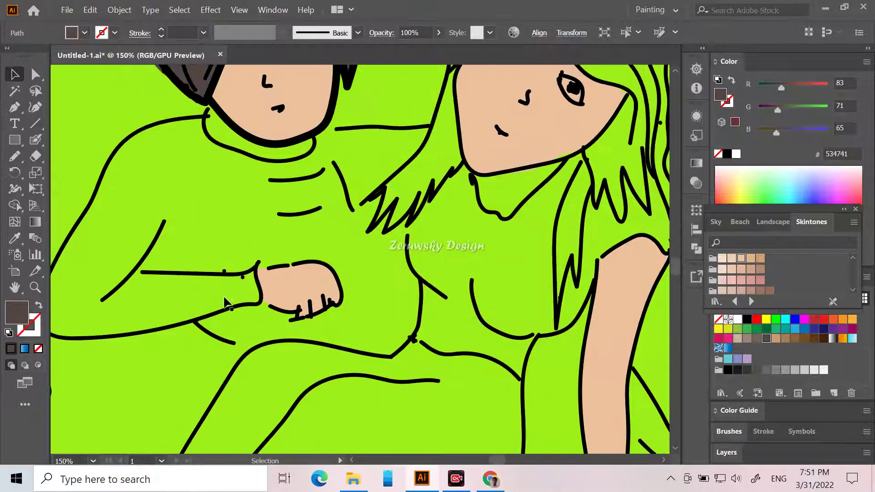
pyautogui.scroll(3, 212, 284)
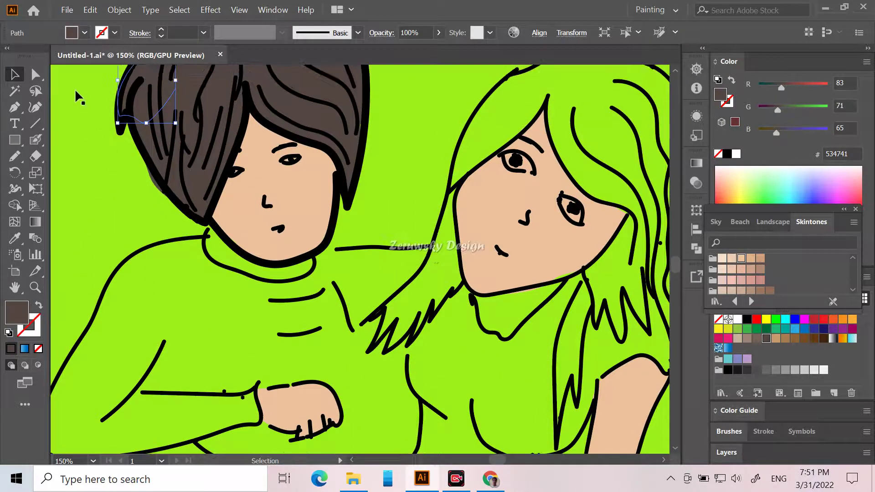
pyautogui.scroll(-15, 234, 314)
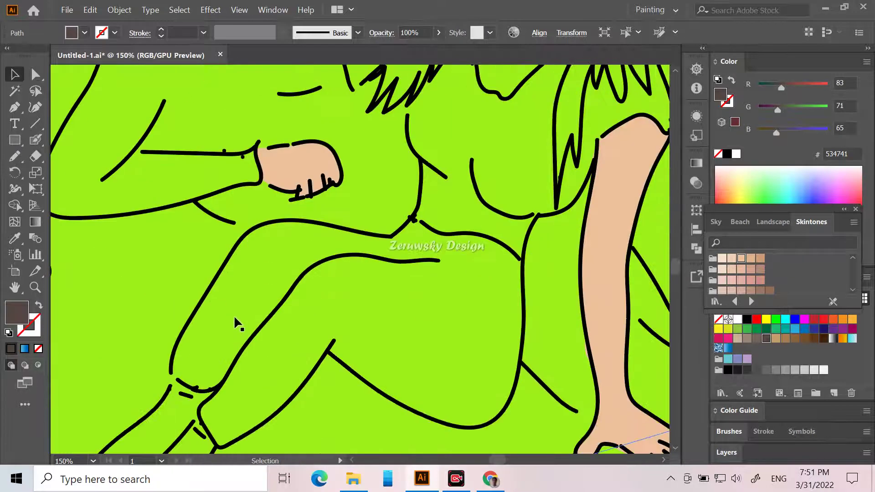
# Deselect the boy's hair shape and set the fill to the near-black swatch 1A1A1A.
pyautogui.scroll(-7, 250, 339)
pyautogui.click(232, 367)
pyautogui.scroll(8, 232, 364)
pyautogui.scroll(4, 238, 278)
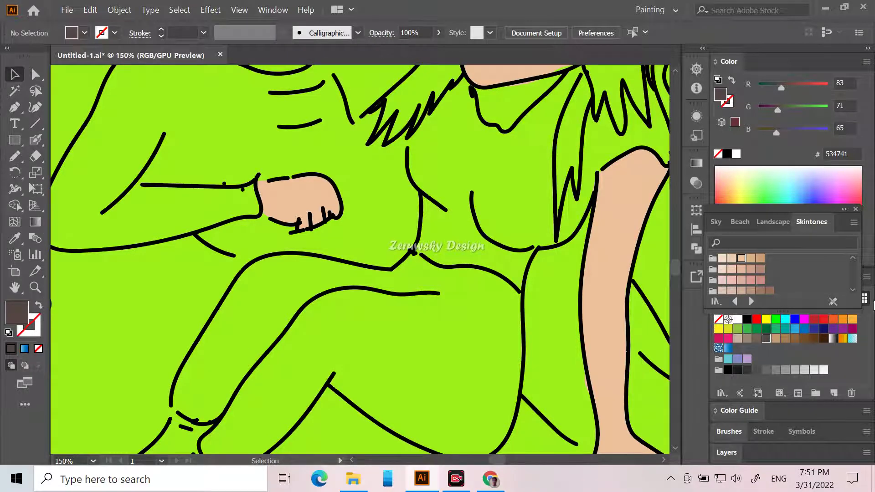
pyautogui.scroll(1, 724, 330)
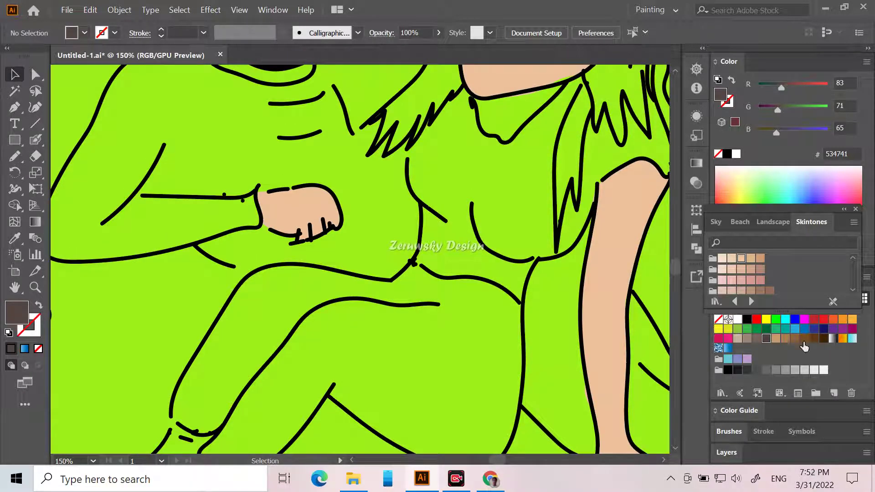
pyautogui.click(804, 339)
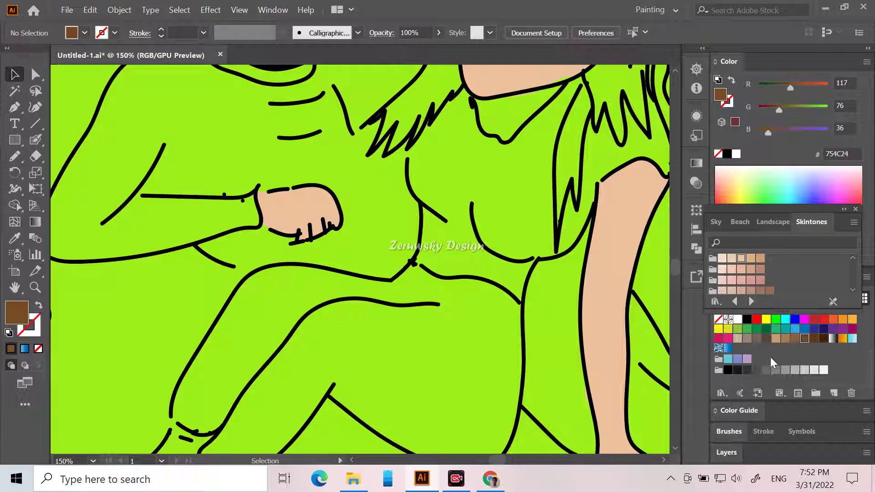
pyautogui.scroll(3, 645, 314)
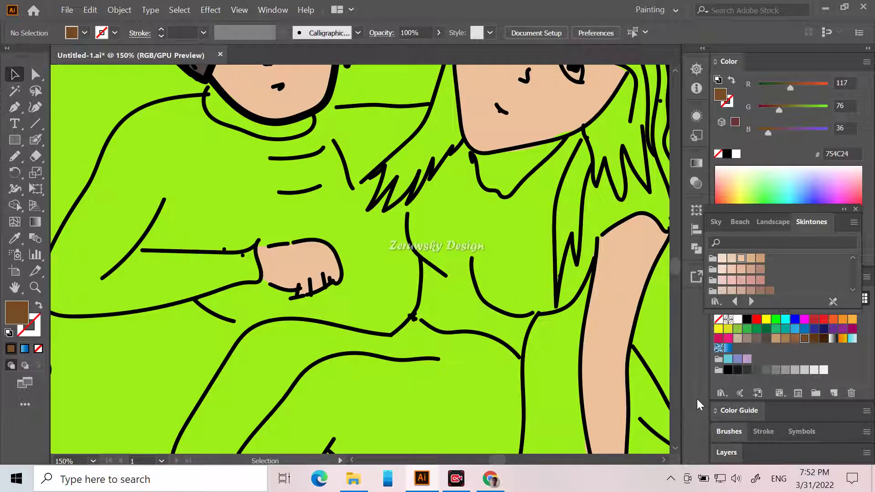
pyautogui.scroll(10, 708, 396)
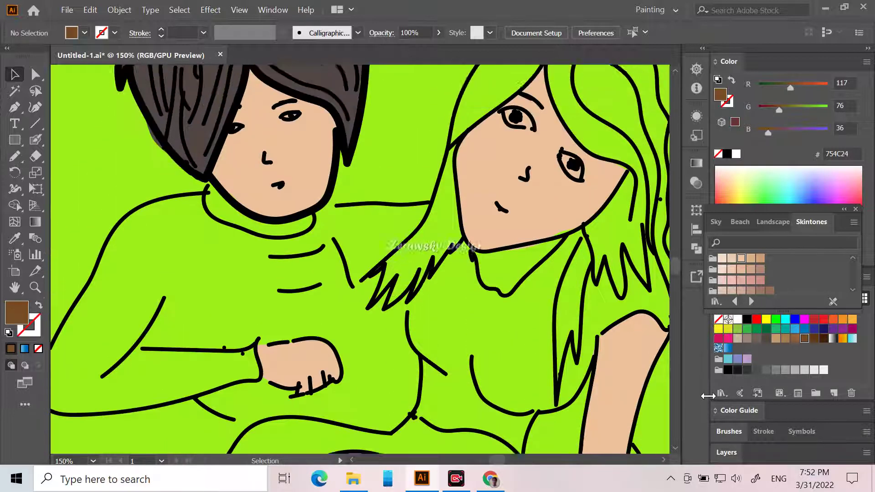
pyautogui.scroll(1, 707, 388)
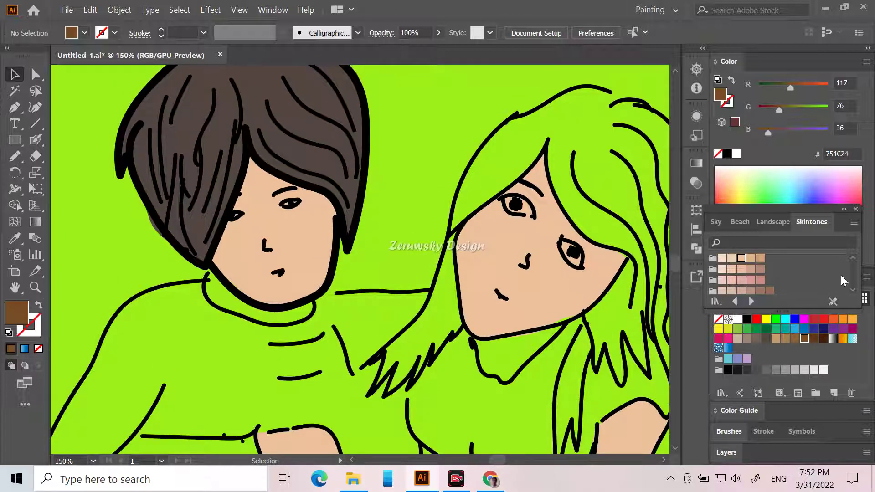
pyautogui.scroll(-2, 825, 295)
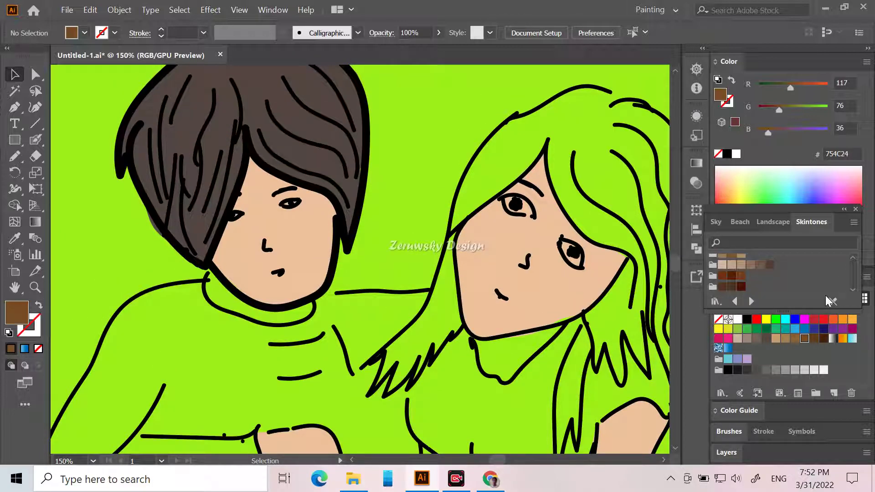
pyautogui.click(737, 370)
pyautogui.scroll(4, 634, 294)
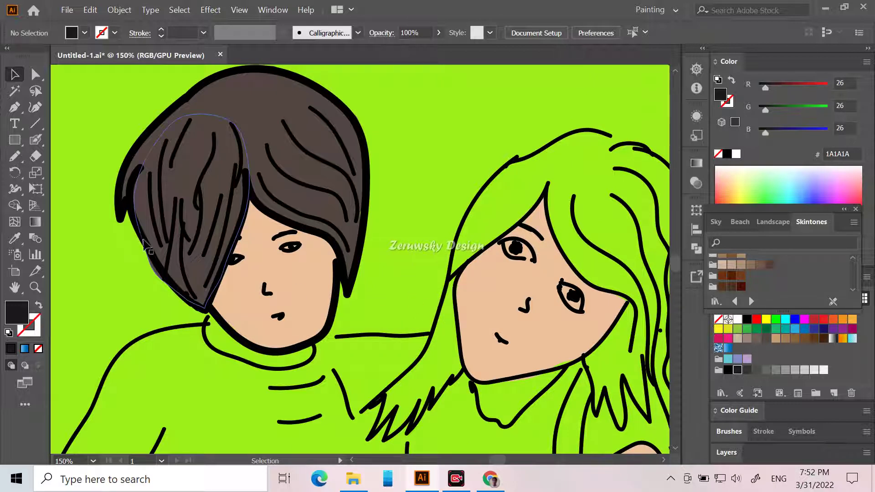
# Fill the girl's hair on the side nearest the boy, from the jagged tips up to her temple, with near-black Pencil shapes.
pyautogui.click(14, 156)
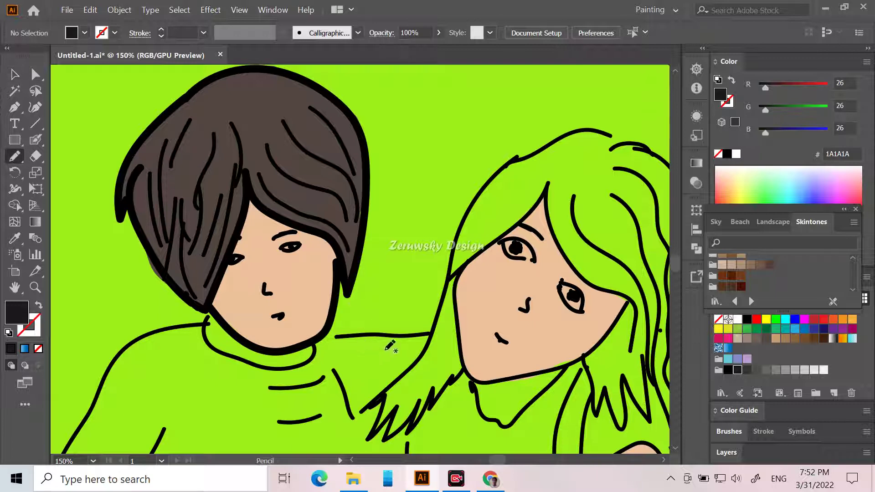
pyautogui.moveTo(417, 363)
pyautogui.mouseDown()
pyautogui.moveTo(367, 408)
pyautogui.moveTo(385, 396)
pyautogui.moveTo(374, 437)
pyautogui.moveTo(396, 411)
pyautogui.moveTo(384, 442)
pyautogui.moveTo(416, 410)
pyautogui.moveTo(411, 430)
pyautogui.moveTo(445, 370)
pyautogui.moveTo(417, 364)
pyautogui.moveTo(458, 337)
pyautogui.mouseUp()
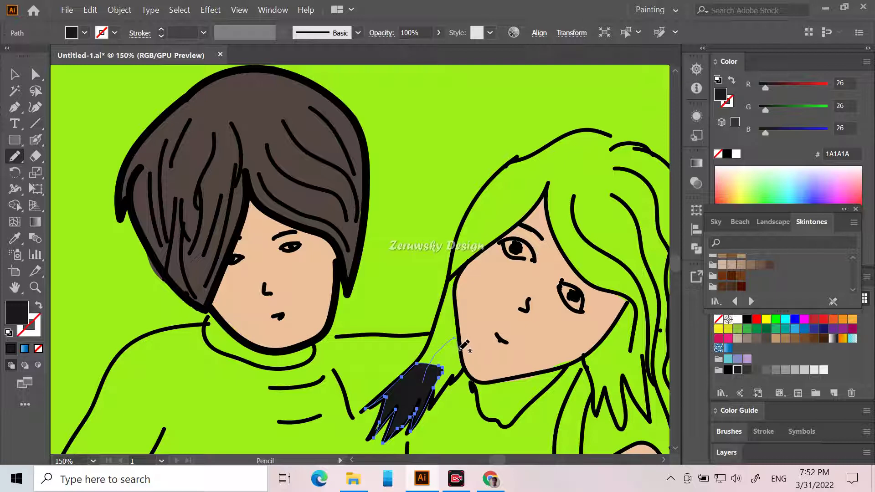
pyautogui.moveTo(445, 388); pyautogui.dragTo(429, 404)
pyautogui.moveTo(456, 339)
pyautogui.mouseDown()
pyautogui.moveTo(451, 347)
pyautogui.moveTo(433, 339)
pyautogui.moveTo(417, 361)
pyautogui.moveTo(435, 369)
pyautogui.mouseUp()
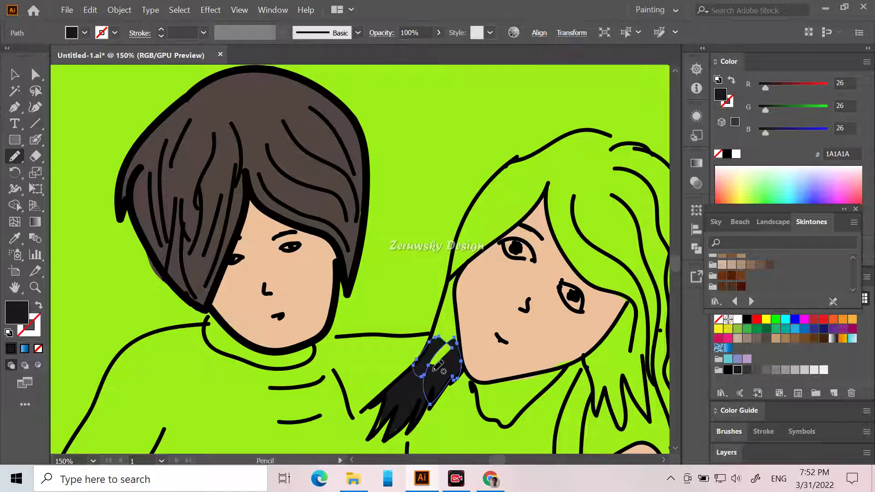
pyautogui.moveTo(456, 340)
pyautogui.mouseDown()
pyautogui.moveTo(439, 351)
pyautogui.moveTo(455, 335)
pyautogui.moveTo(448, 365)
pyautogui.moveTo(433, 345)
pyautogui.moveTo(452, 296)
pyautogui.mouseUp()
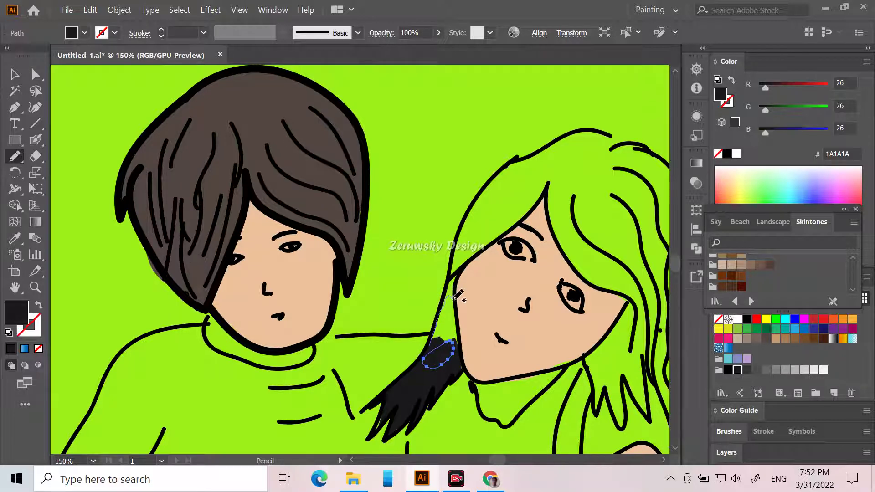
pyautogui.moveTo(460, 335); pyautogui.dragTo(458, 351)
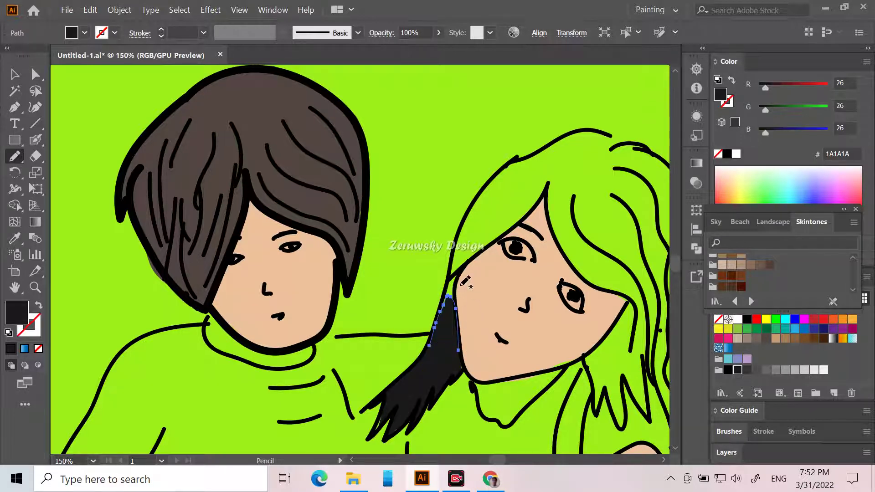
pyautogui.moveTo(442, 315)
pyautogui.mouseDown()
pyautogui.moveTo(459, 272)
pyautogui.moveTo(447, 308)
pyautogui.mouseUp()
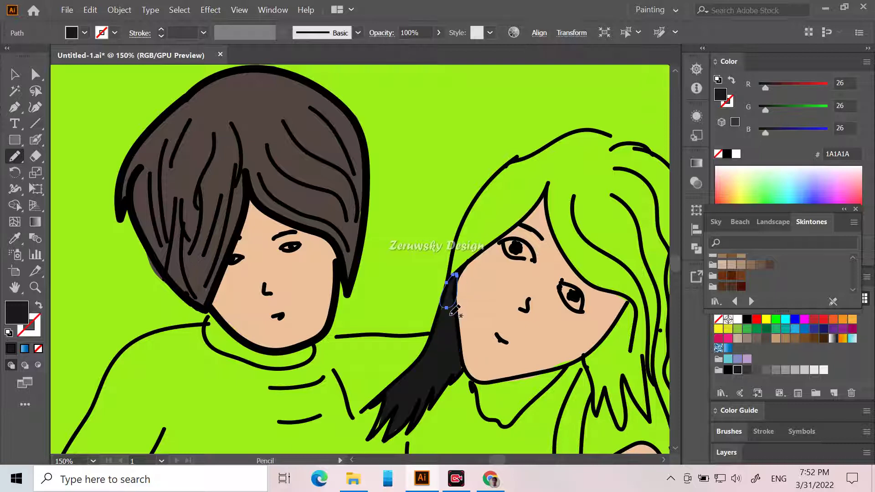
pyautogui.moveTo(454, 272)
pyautogui.mouseDown()
pyautogui.moveTo(465, 223)
pyautogui.moveTo(490, 193)
pyautogui.moveTo(532, 169)
pyautogui.moveTo(544, 172)
pyautogui.moveTo(536, 200)
pyautogui.moveTo(449, 286)
pyautogui.moveTo(439, 318)
pyautogui.moveTo(447, 297)
pyautogui.mouseUp()
# Cover the girl's hair above her forehead and around the parting with overlapping near-black Pencil shapes.
pyautogui.moveTo(557, 168)
pyautogui.mouseDown()
pyautogui.moveTo(544, 199)
pyautogui.moveTo(509, 227)
pyautogui.moveTo(467, 222)
pyautogui.moveTo(477, 193)
pyautogui.moveTo(529, 157)
pyautogui.mouseUp()
pyautogui.moveTo(547, 148)
pyautogui.mouseDown()
pyautogui.moveTo(572, 137)
pyautogui.moveTo(579, 158)
pyautogui.moveTo(547, 150)
pyautogui.mouseUp()
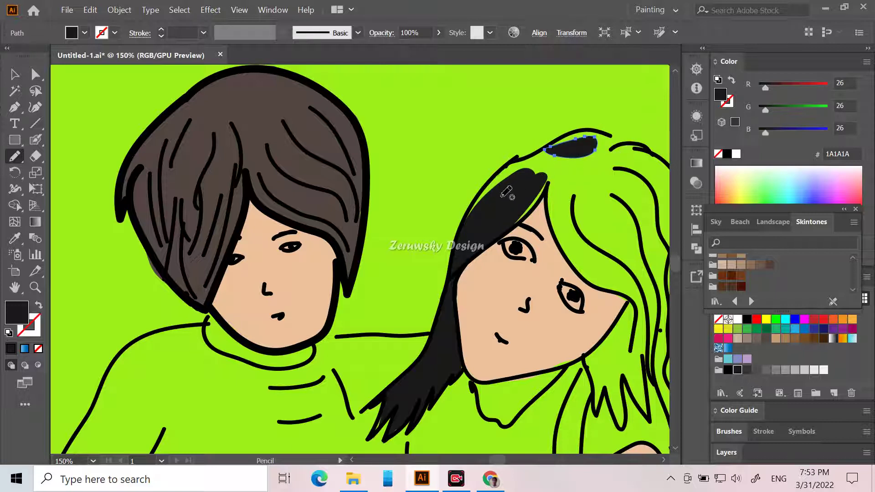
pyautogui.moveTo(520, 195)
pyautogui.mouseDown()
pyautogui.moveTo(480, 222)
pyautogui.moveTo(467, 210)
pyautogui.moveTo(501, 173)
pyautogui.moveTo(538, 160)
pyautogui.moveTo(570, 180)
pyautogui.moveTo(503, 230)
pyautogui.mouseUp()
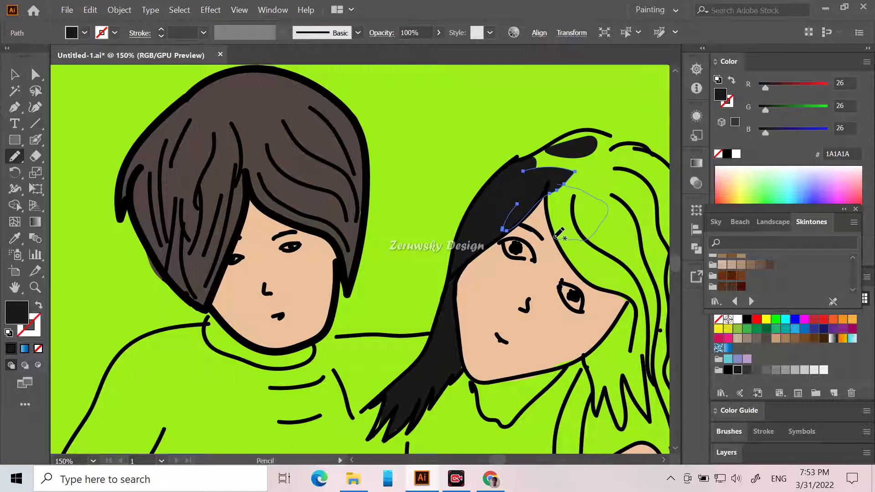
pyautogui.moveTo(549, 201); pyautogui.dragTo(545, 190)
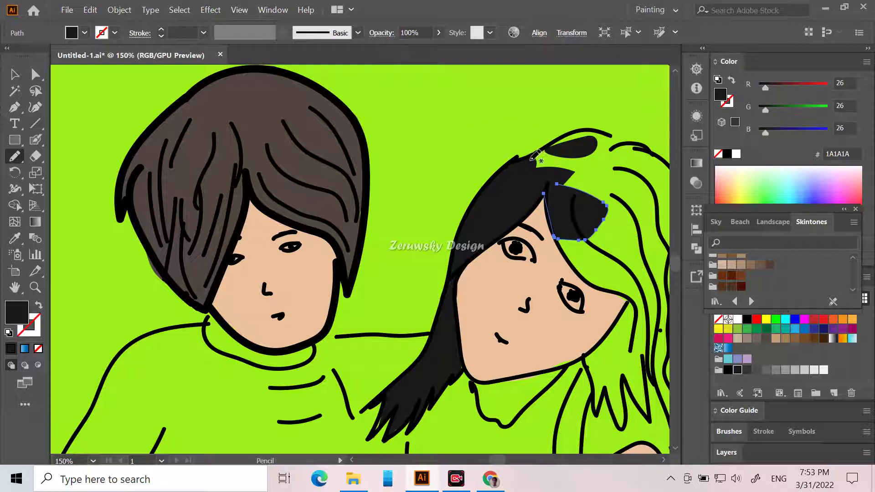
pyautogui.moveTo(531, 159)
pyautogui.mouseDown()
pyautogui.moveTo(558, 155)
pyautogui.moveTo(536, 175)
pyautogui.moveTo(532, 159)
pyautogui.moveTo(540, 153)
pyautogui.moveTo(576, 178)
pyautogui.moveTo(555, 176)
pyautogui.moveTo(578, 164)
pyautogui.moveTo(575, 149)
pyautogui.moveTo(628, 195)
pyautogui.moveTo(625, 216)
pyautogui.moveTo(591, 222)
pyautogui.mouseUp()
pyautogui.moveTo(564, 167)
pyautogui.mouseDown()
pyautogui.moveTo(558, 189)
pyautogui.moveTo(599, 197)
pyautogui.moveTo(586, 174)
pyautogui.mouseUp()
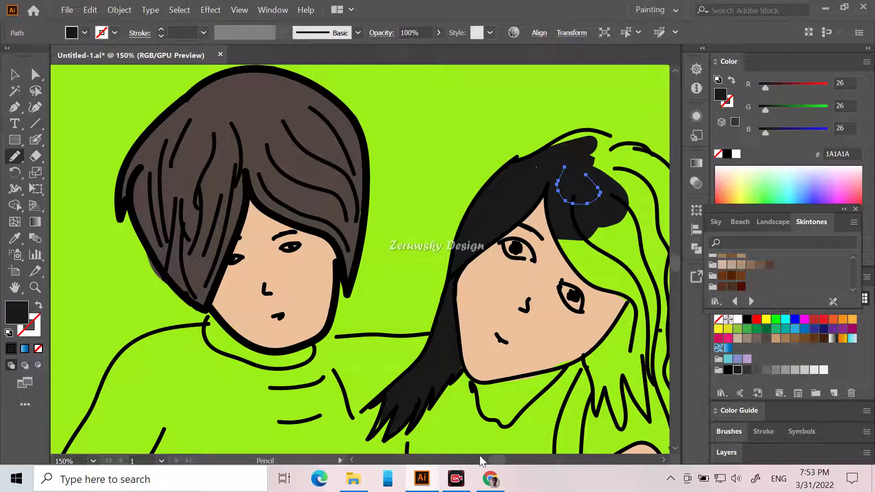
# Fill the girl's crown, the far side of her head and the fringe sweeping over her brow with near-black Pencil shapes.
pyautogui.moveTo(498, 460); pyautogui.dragTo(503, 461)
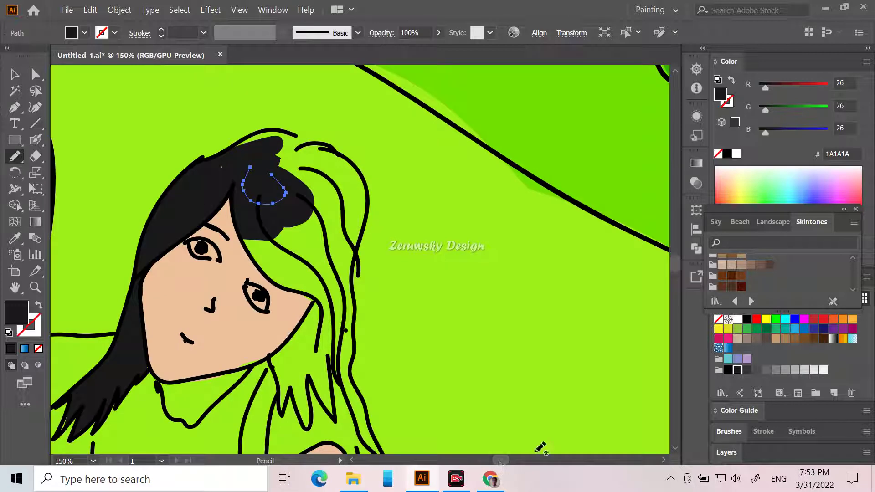
pyautogui.moveTo(273, 154)
pyautogui.mouseDown()
pyautogui.moveTo(315, 142)
pyautogui.moveTo(336, 153)
pyautogui.moveTo(352, 180)
pyautogui.moveTo(326, 211)
pyautogui.mouseUp()
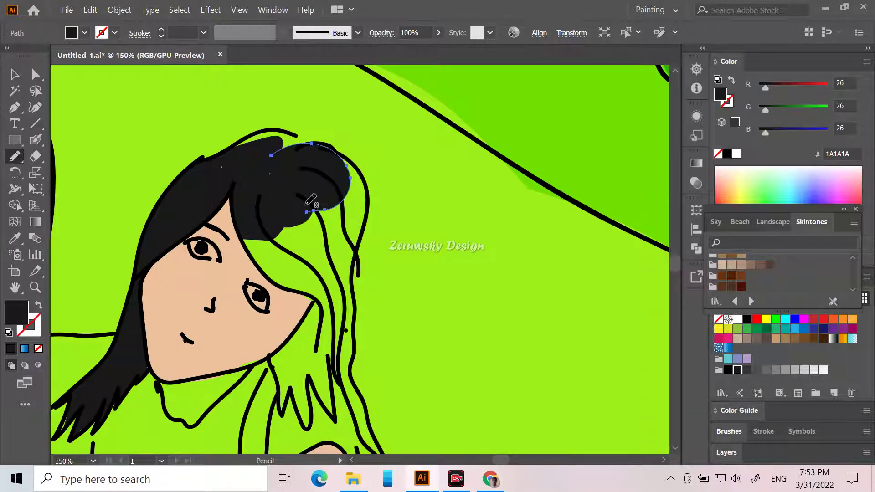
pyautogui.moveTo(233, 152)
pyautogui.mouseDown()
pyautogui.moveTo(289, 132)
pyautogui.moveTo(306, 149)
pyautogui.moveTo(344, 149)
pyautogui.moveTo(340, 156)
pyautogui.moveTo(359, 171)
pyautogui.moveTo(361, 230)
pyautogui.moveTo(341, 252)
pyautogui.moveTo(298, 224)
pyautogui.mouseUp()
pyautogui.moveTo(363, 221)
pyautogui.mouseDown()
pyautogui.moveTo(359, 285)
pyautogui.moveTo(326, 270)
pyautogui.moveTo(296, 214)
pyautogui.mouseUp()
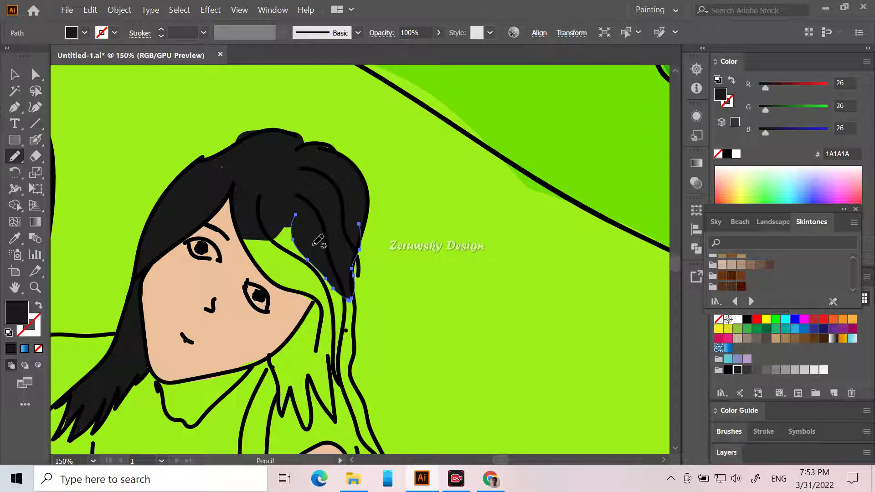
pyautogui.moveTo(250, 247)
pyautogui.mouseDown()
pyautogui.moveTo(294, 214)
pyautogui.moveTo(283, 228)
pyautogui.moveTo(308, 226)
pyautogui.mouseUp()
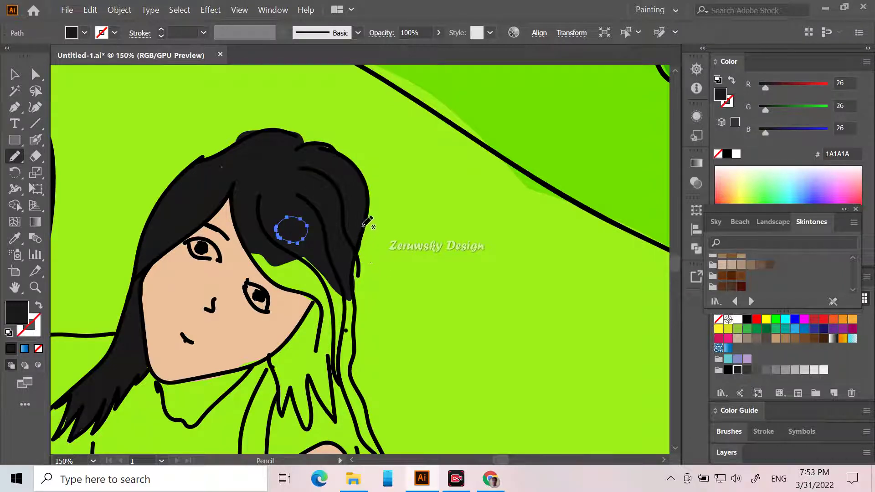
pyautogui.moveTo(365, 223)
pyautogui.mouseDown()
pyautogui.moveTo(364, 287)
pyautogui.moveTo(342, 358)
pyautogui.moveTo(322, 317)
pyautogui.moveTo(272, 280)
pyautogui.moveTo(251, 252)
pyautogui.moveTo(255, 246)
pyautogui.mouseUp()
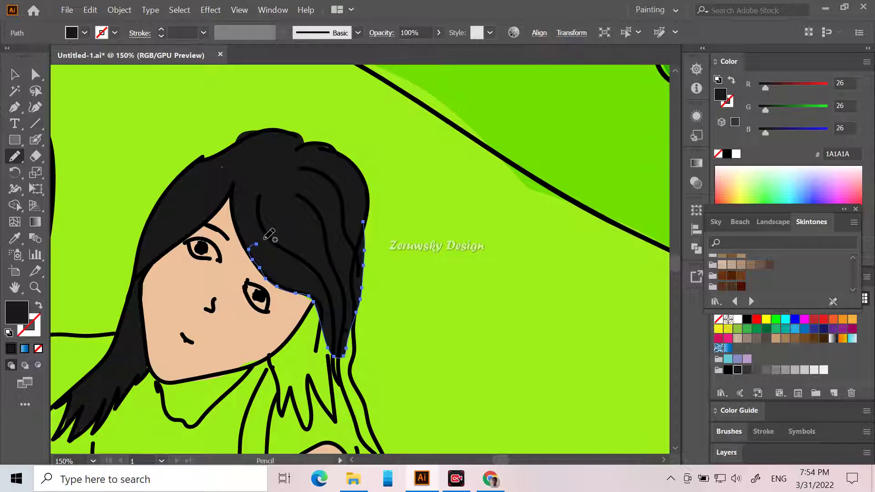
# Draw near-black Pencil shapes over the jagged strands beside the girl's far cheek and the hair behind them.
pyautogui.moveTo(269, 357)
pyautogui.mouseDown()
pyautogui.moveTo(283, 413)
pyautogui.moveTo(288, 392)
pyautogui.moveTo(305, 421)
pyautogui.mouseUp()
pyautogui.moveTo(310, 381)
pyautogui.mouseDown()
pyautogui.moveTo(334, 419)
pyautogui.moveTo(338, 328)
pyautogui.moveTo(315, 306)
pyautogui.mouseUp()
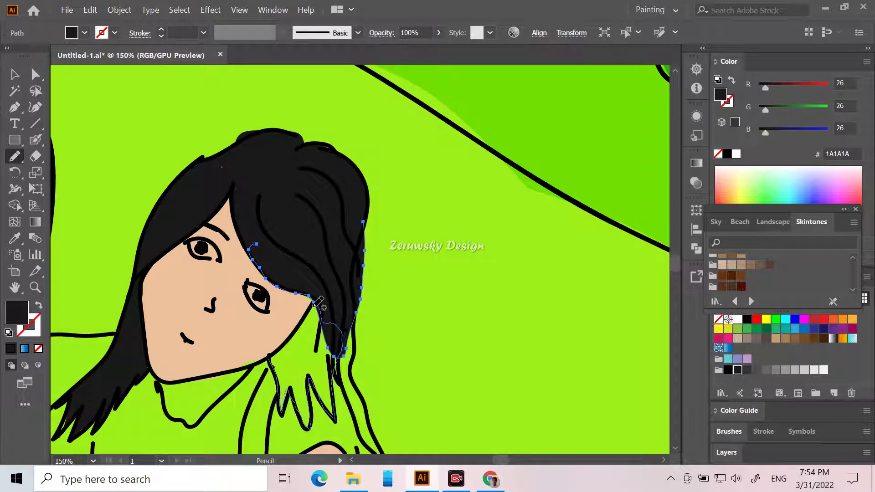
pyautogui.moveTo(273, 353); pyautogui.dragTo(275, 350)
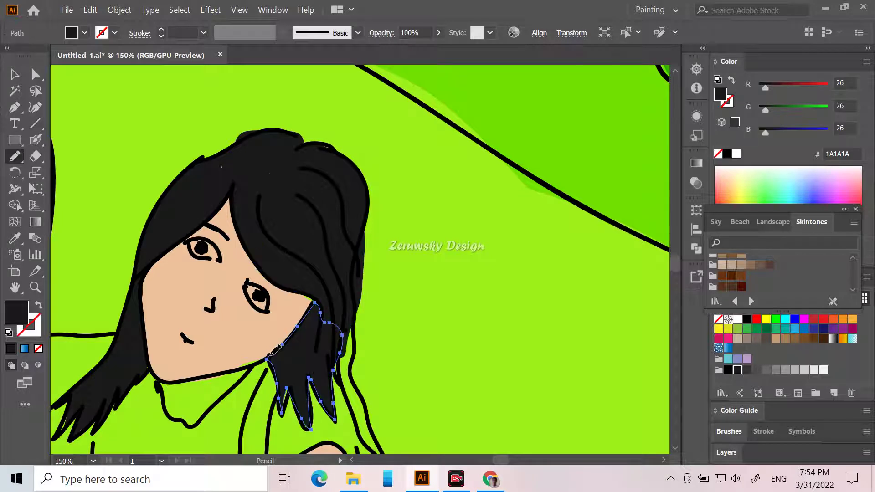
pyautogui.moveTo(340, 317)
pyautogui.mouseDown()
pyautogui.moveTo(358, 329)
pyautogui.moveTo(351, 363)
pyautogui.moveTo(316, 371)
pyautogui.mouseUp()
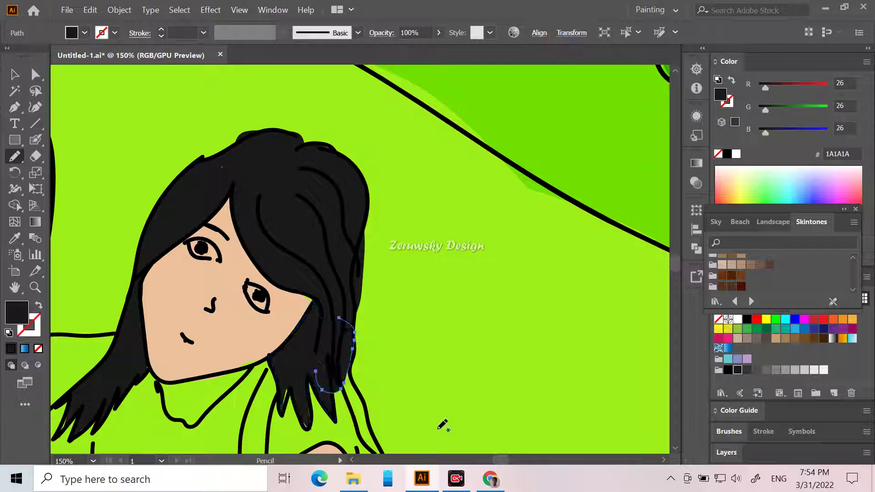
# Fill the long strands in front of and behind the girl's shoulder in near-black and patch the gap in the jagged tips.
pyautogui.scroll(-8, 392, 365)
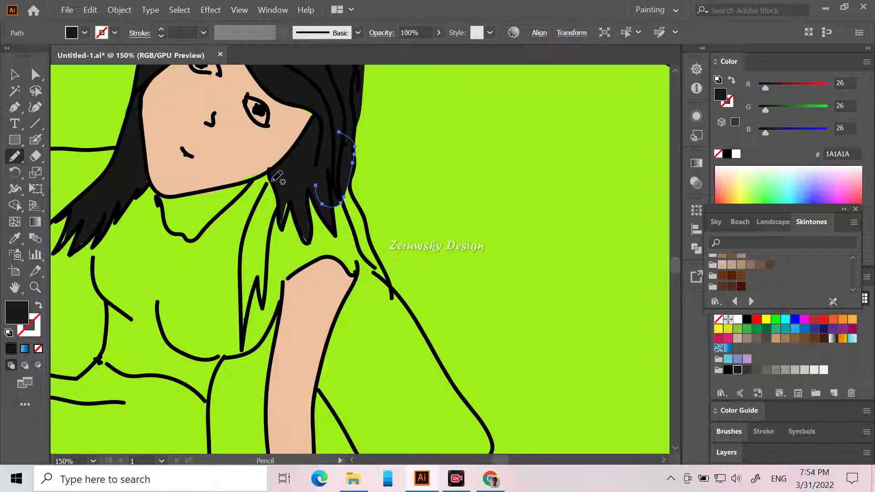
pyautogui.moveTo(271, 169)
pyautogui.mouseDown()
pyautogui.moveTo(243, 243)
pyautogui.moveTo(244, 326)
pyautogui.moveTo(258, 279)
pyautogui.moveTo(264, 305)
pyautogui.moveTo(269, 280)
pyautogui.mouseUp()
pyautogui.moveTo(270, 247); pyautogui.dragTo(285, 205)
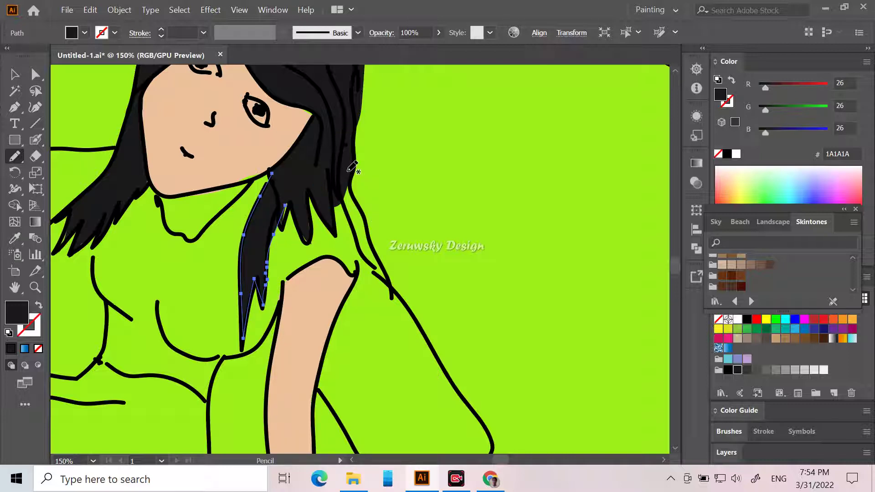
pyautogui.moveTo(352, 171); pyautogui.dragTo(356, 185)
pyautogui.moveTo(384, 268)
pyautogui.mouseDown()
pyautogui.moveTo(391, 300)
pyautogui.moveTo(323, 195)
pyautogui.moveTo(352, 157)
pyautogui.mouseUp()
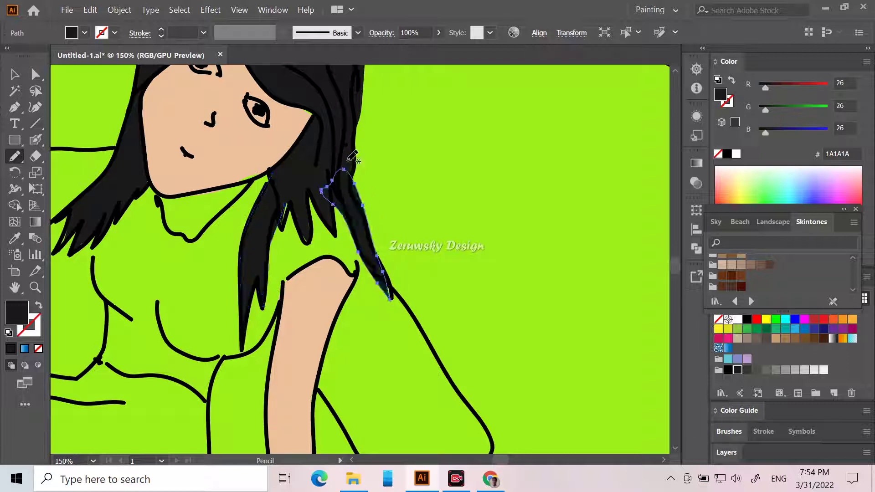
pyautogui.moveTo(319, 194)
pyautogui.mouseDown()
pyautogui.moveTo(292, 200)
pyautogui.moveTo(280, 224)
pyautogui.moveTo(300, 190)
pyautogui.moveTo(319, 194)
pyautogui.moveTo(306, 222)
pyautogui.mouseUp()
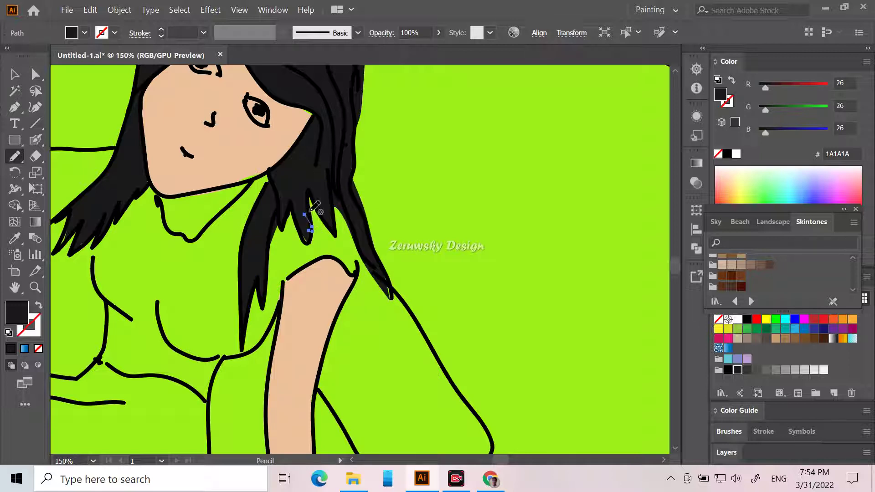
# Deselect the hair shape and sample the skin tone ECC19C from the girl's forearm as the fill.
pyautogui.scroll(-10, 264, 189)
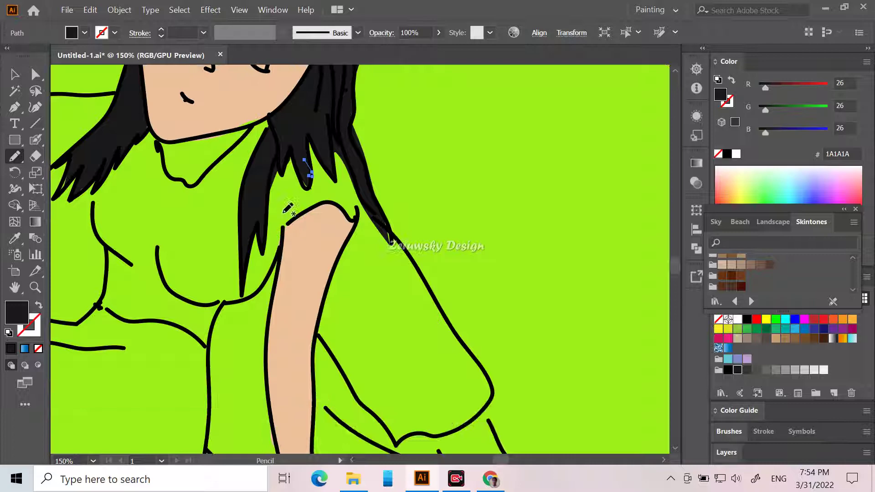
pyautogui.scroll(-2, 282, 269)
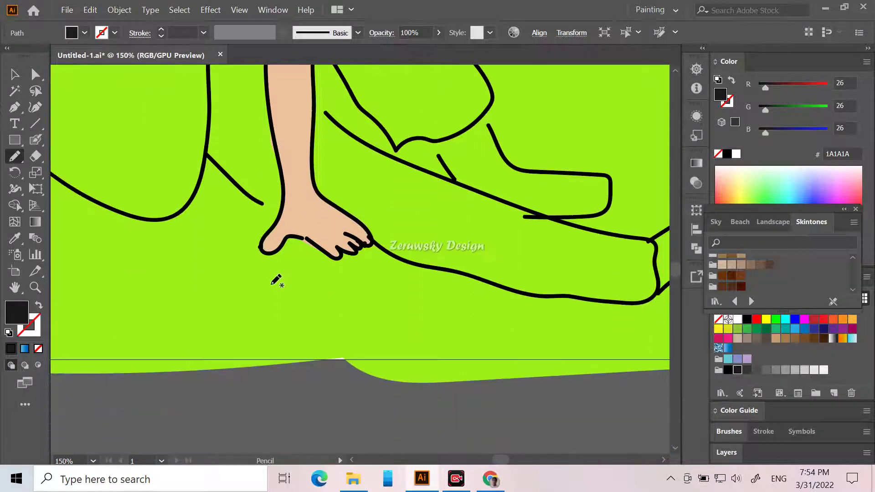
pyautogui.click(15, 74)
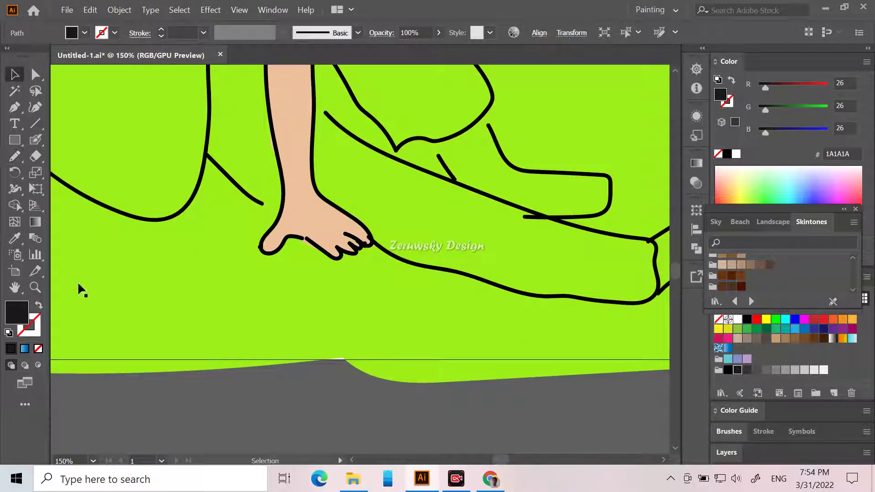
pyautogui.click(179, 411)
pyautogui.click(15, 239)
pyautogui.click(296, 218)
pyautogui.scroll(3, 293, 252)
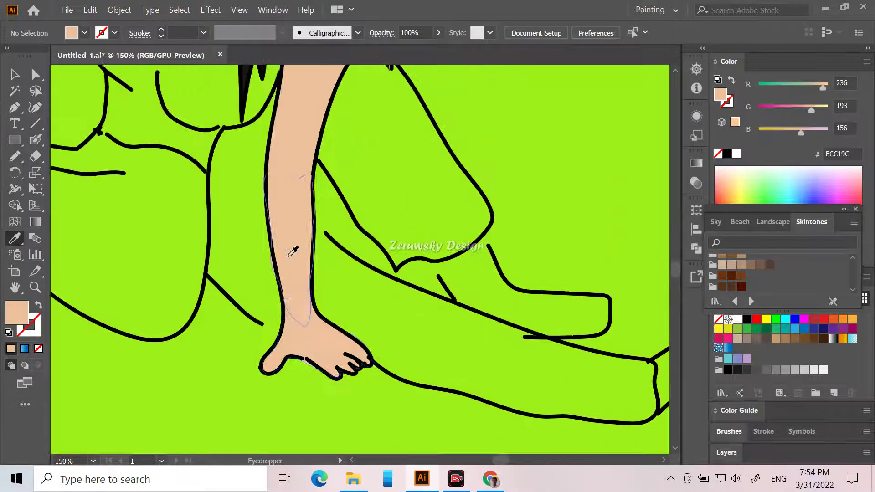
pyautogui.scroll(10, 292, 252)
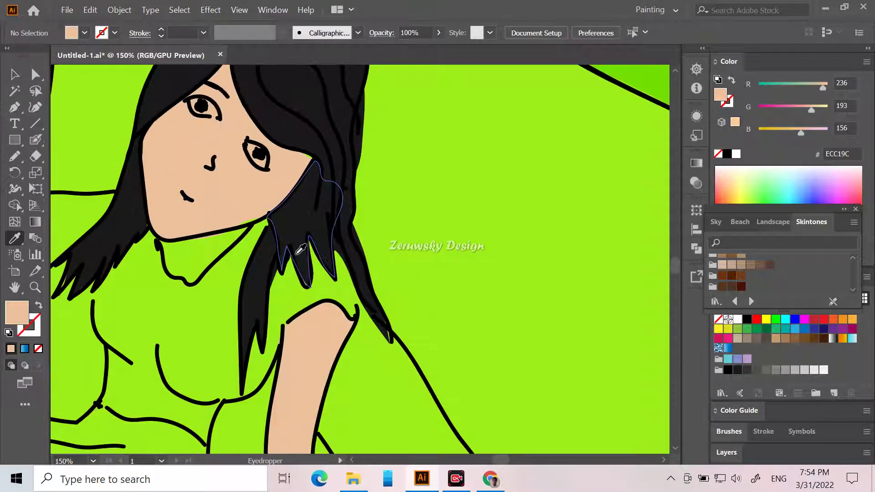
# Fill the girl's neck with a skin-tone Pencil shape and patch the gap under her jawline.
pyautogui.click(15, 157)
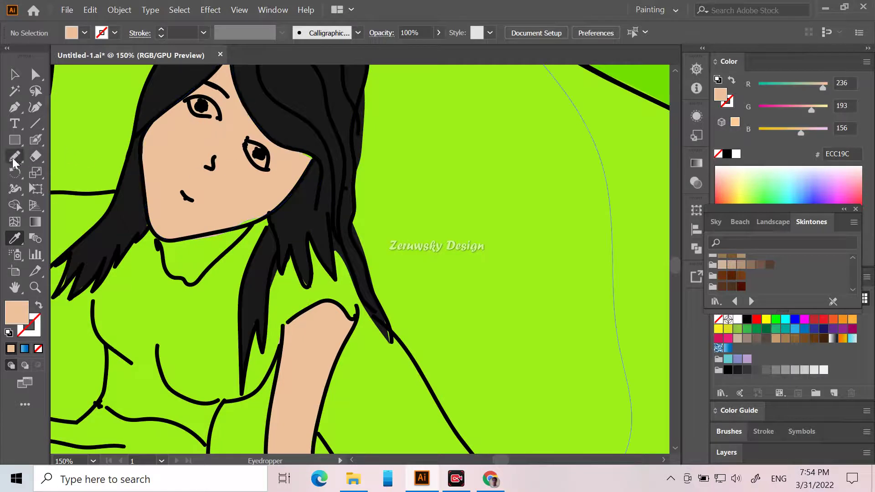
pyautogui.moveTo(159, 237)
pyautogui.mouseDown()
pyautogui.moveTo(168, 270)
pyautogui.moveTo(189, 284)
pyautogui.moveTo(254, 223)
pyautogui.moveTo(156, 238)
pyautogui.mouseUp()
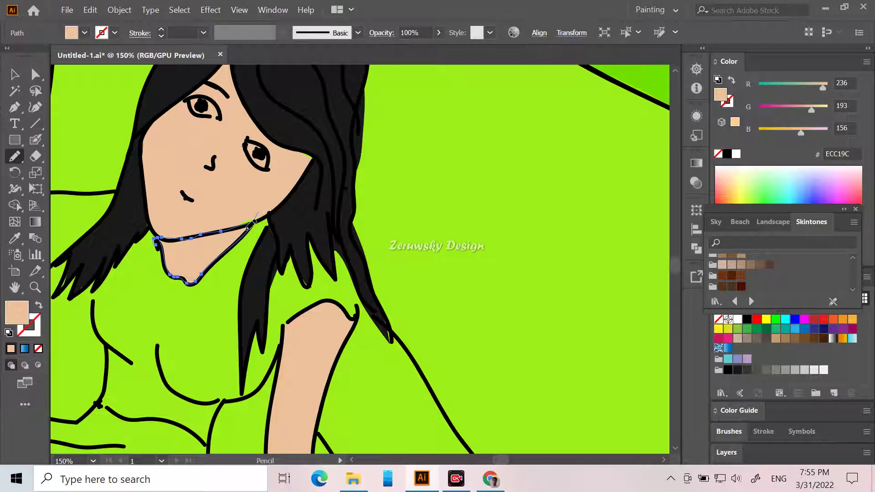
pyautogui.moveTo(236, 232); pyautogui.dragTo(251, 224)
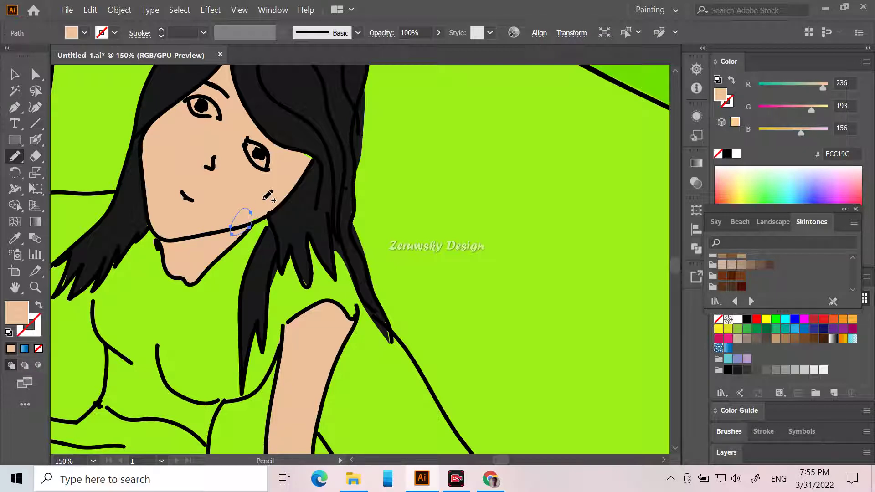
# Deselect the jaw patch and choose white from the swatches as the fill.
pyautogui.scroll(-1, 239, 264)
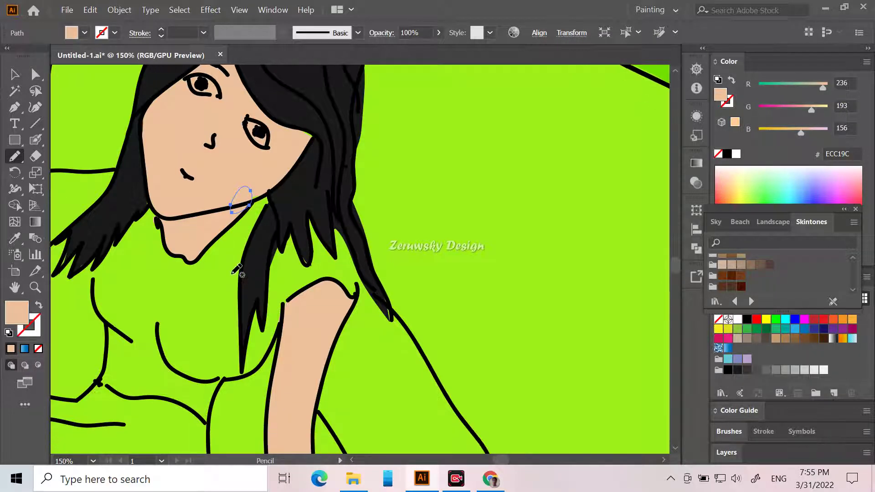
pyautogui.scroll(-4, 233, 290)
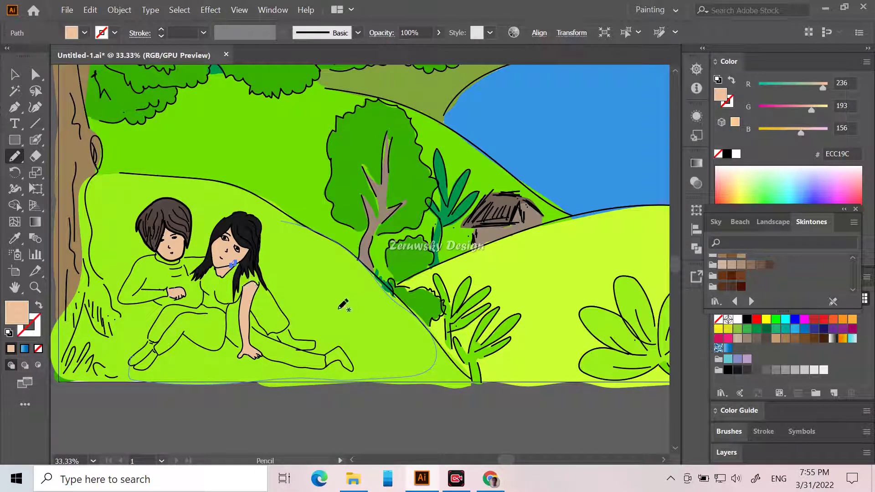
pyautogui.scroll(2, 306, 299)
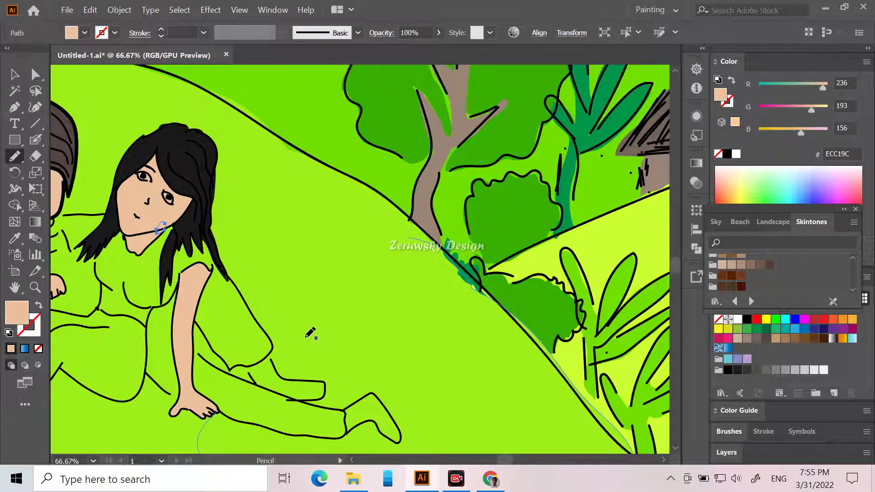
pyautogui.scroll(-4, 246, 258)
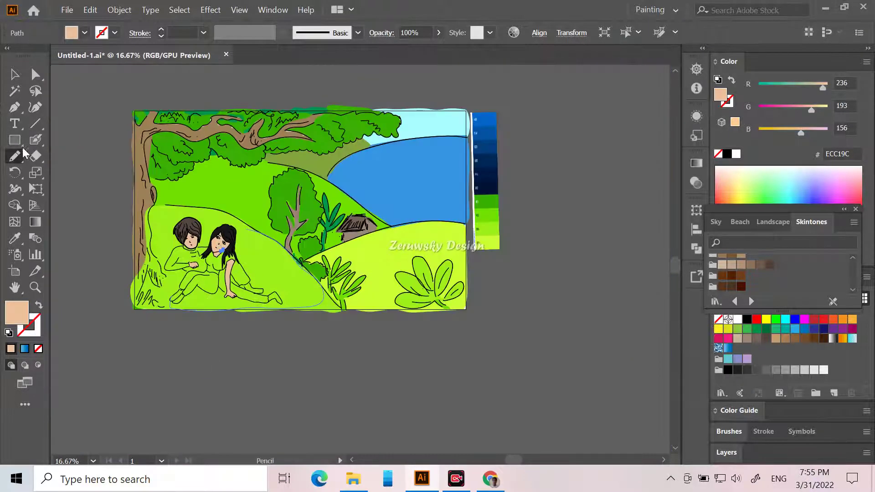
pyautogui.click(13, 78)
pyautogui.click(280, 376)
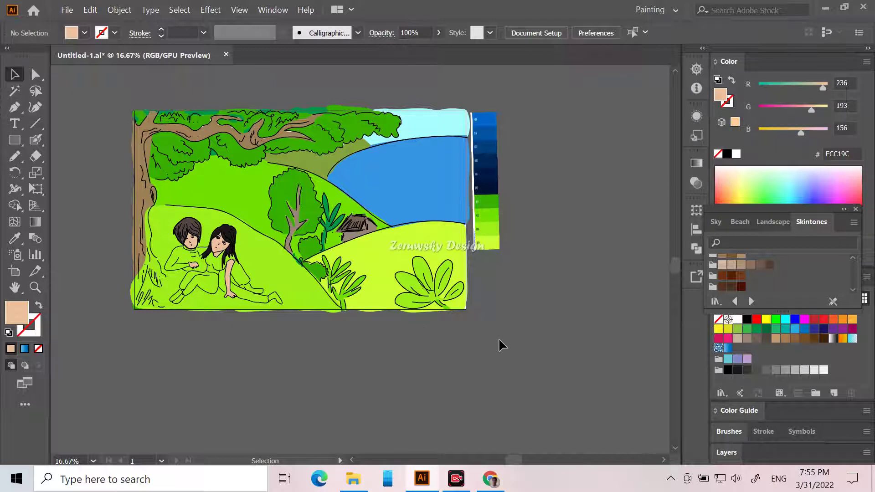
pyautogui.click(739, 319)
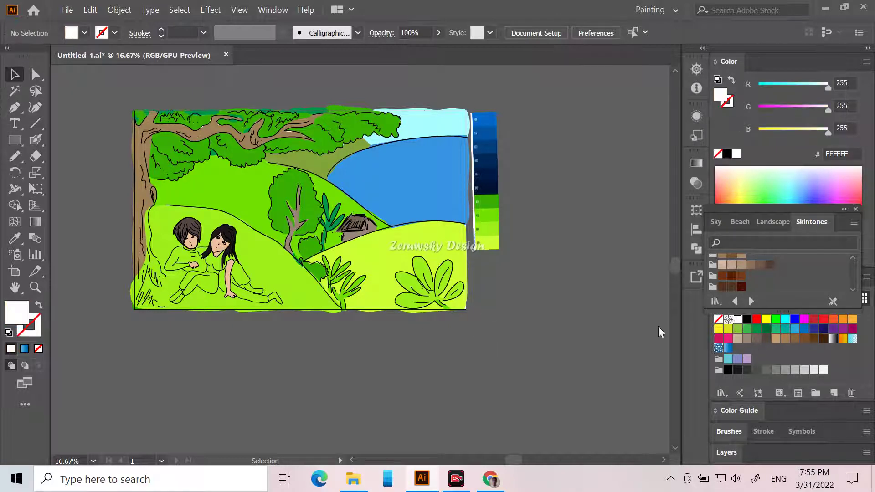
# Change the fill to pale lilac E5CAE4 with the Color Picker.
pyautogui.doubleClick(21, 315)
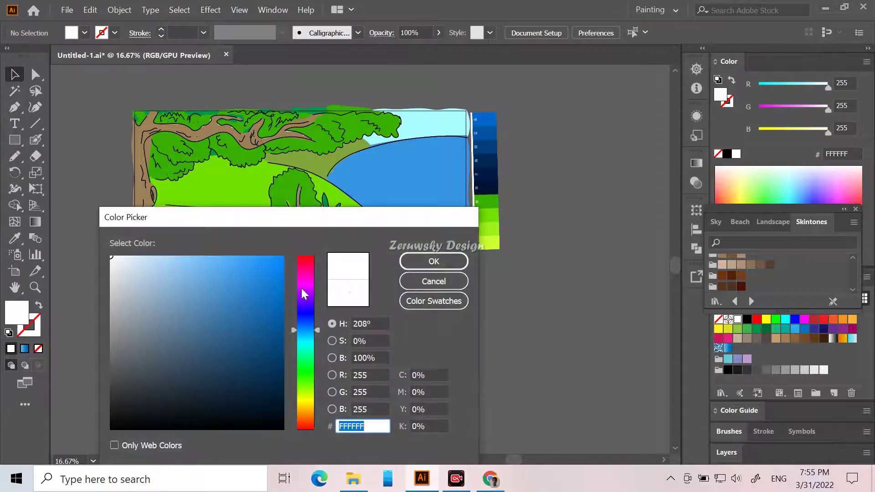
pyautogui.moveTo(313, 318); pyautogui.dragTo(313, 281)
pyautogui.moveTo(112, 258); pyautogui.dragTo(130, 272)
pyautogui.click(414, 262)
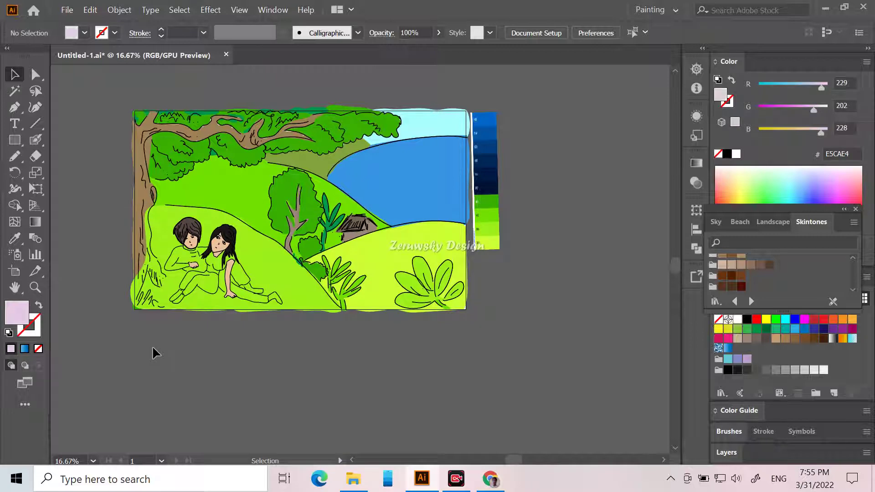
# Set the fill color to white FFFFFF with the Color Picker.
pyautogui.keyDown('alt'); pyautogui.scroll(4, 153, 348); pyautogui.keyUp('alt')
pyautogui.scroll(-1, 153, 348)
pyautogui.scroll(3, 265, 319)
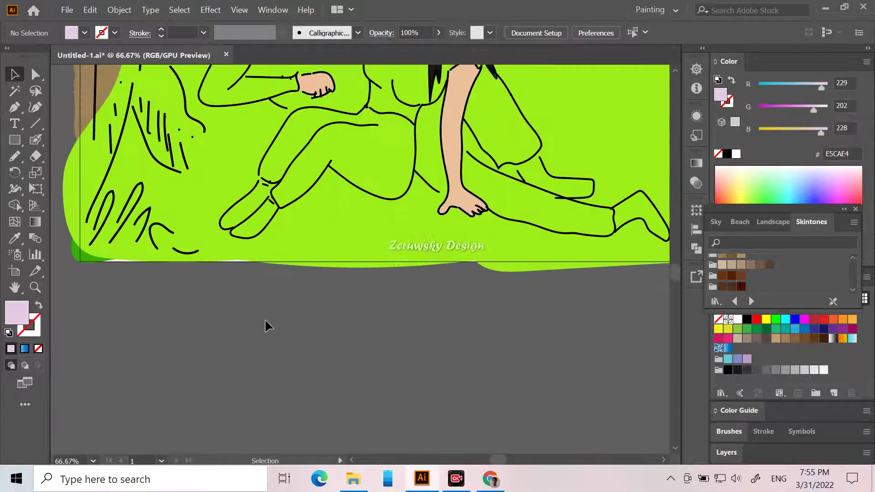
pyautogui.scroll(4, 272, 320)
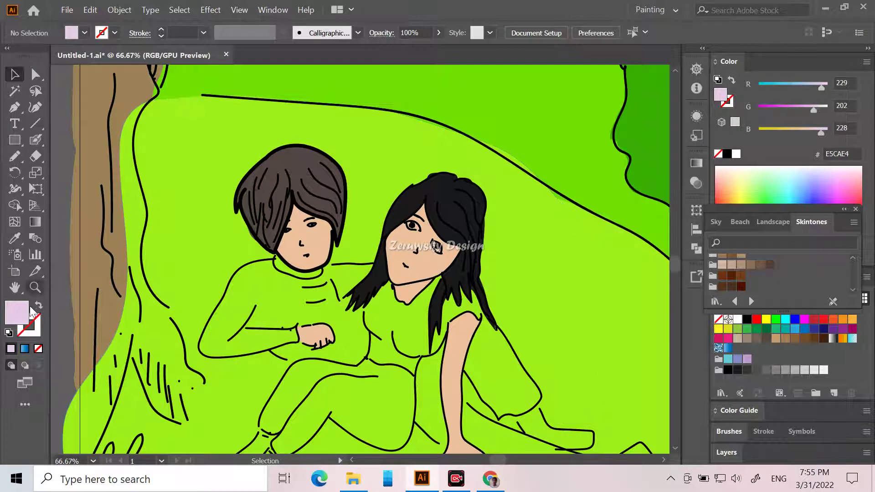
pyautogui.doubleClick(17, 313)
pyautogui.moveTo(160, 277); pyautogui.dragTo(107, 249)
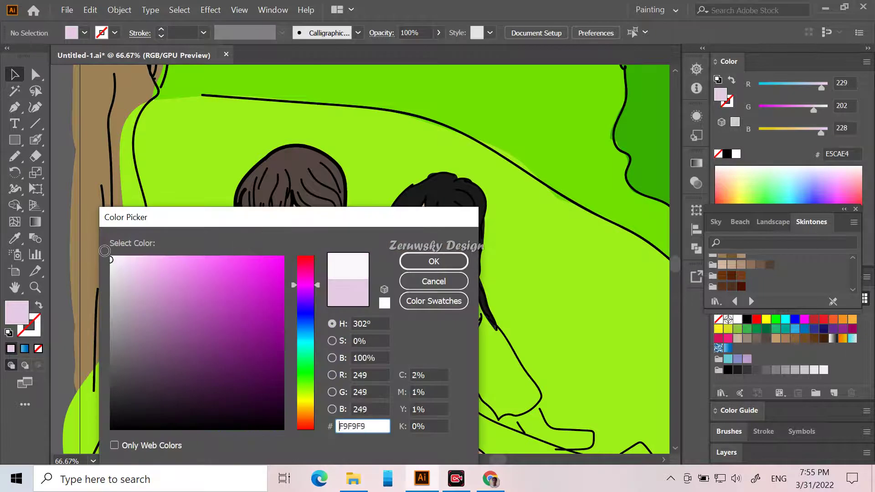
pyautogui.click(434, 261)
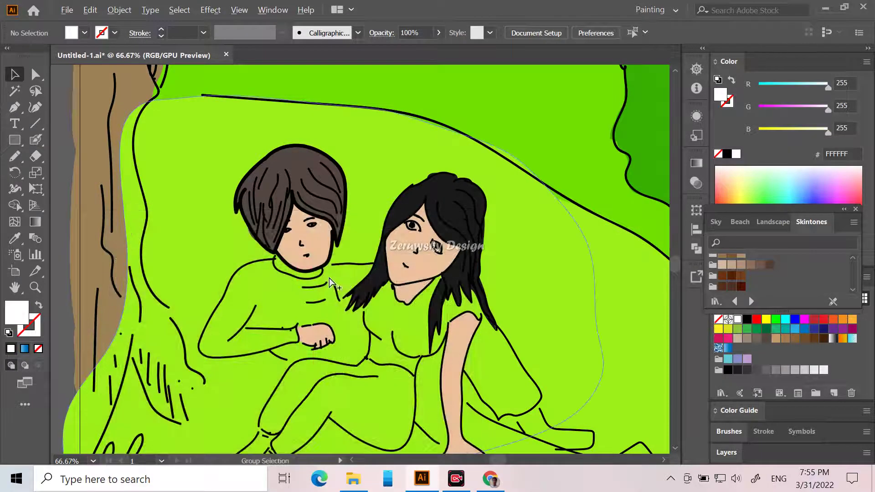
# Fill the waist and bust of the girl's top with white Pencil shapes, following the hem and side lines.
pyautogui.scroll(5, 329, 278)
pyautogui.scroll(-4, 328, 286)
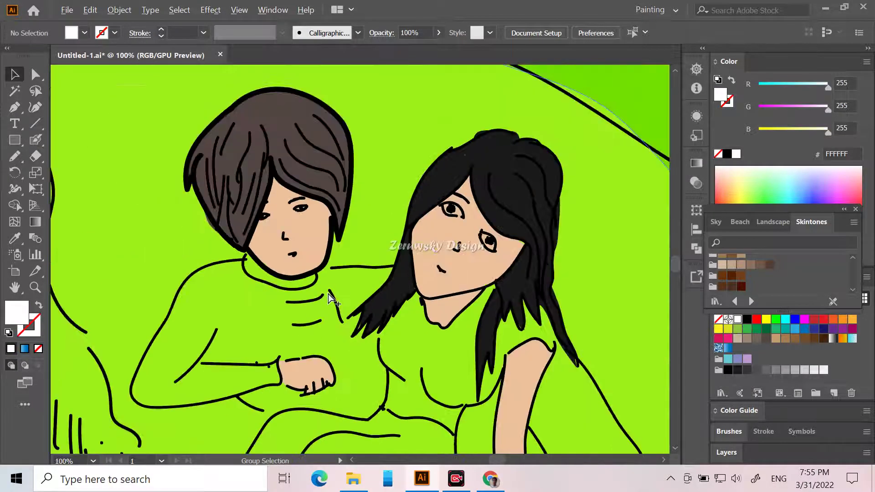
pyautogui.scroll(-3, 646, 357)
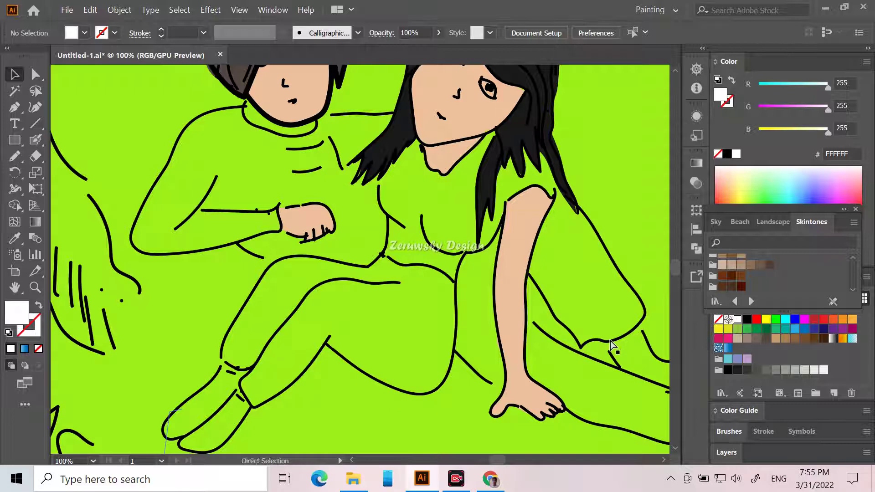
pyautogui.scroll(2, 611, 341)
pyautogui.scroll(2, 593, 339)
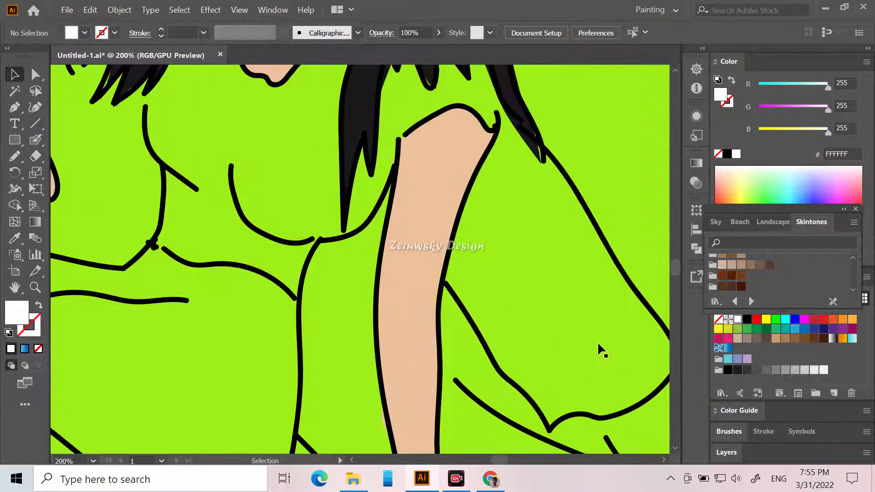
pyautogui.scroll(2, 598, 348)
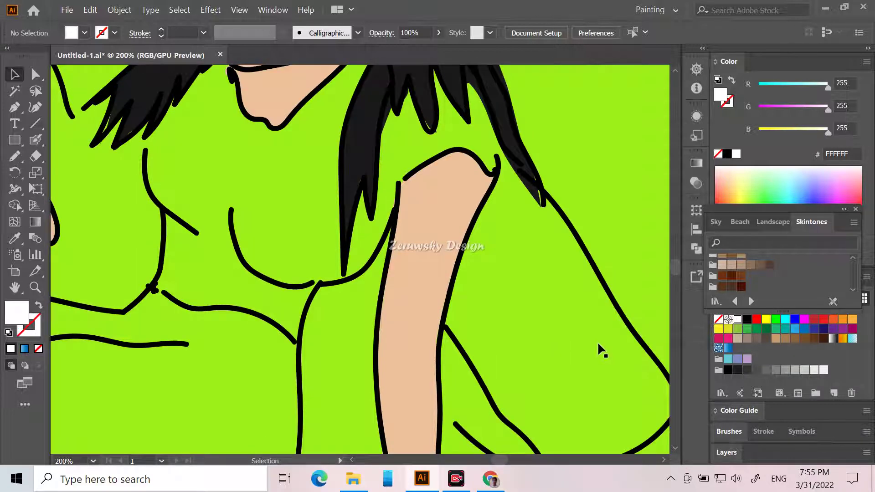
pyautogui.click(14, 156)
pyautogui.moveTo(155, 287)
pyautogui.mouseDown()
pyautogui.moveTo(189, 303)
pyautogui.moveTo(268, 315)
pyautogui.moveTo(297, 340)
pyautogui.moveTo(318, 285)
pyautogui.moveTo(269, 220)
pyautogui.mouseUp()
pyautogui.moveTo(192, 187)
pyautogui.mouseDown()
pyautogui.moveTo(165, 208)
pyautogui.moveTo(165, 256)
pyautogui.mouseUp()
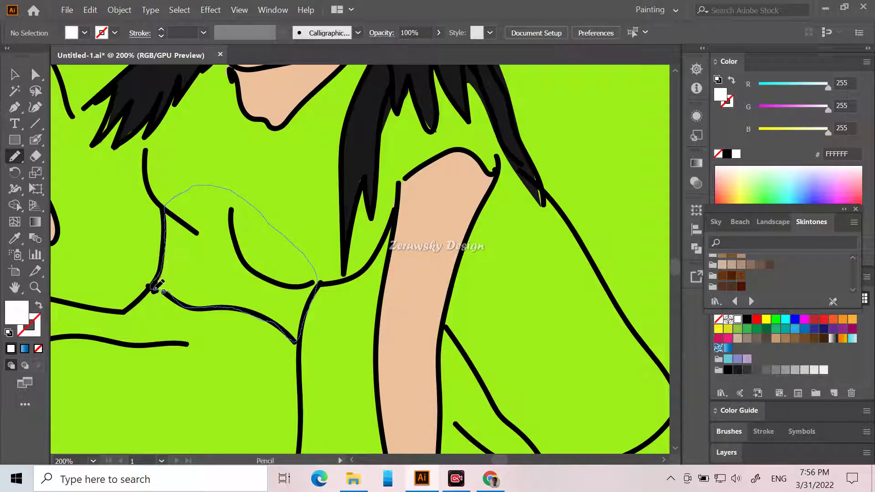
pyautogui.moveTo(153, 288); pyautogui.dragTo(154, 285)
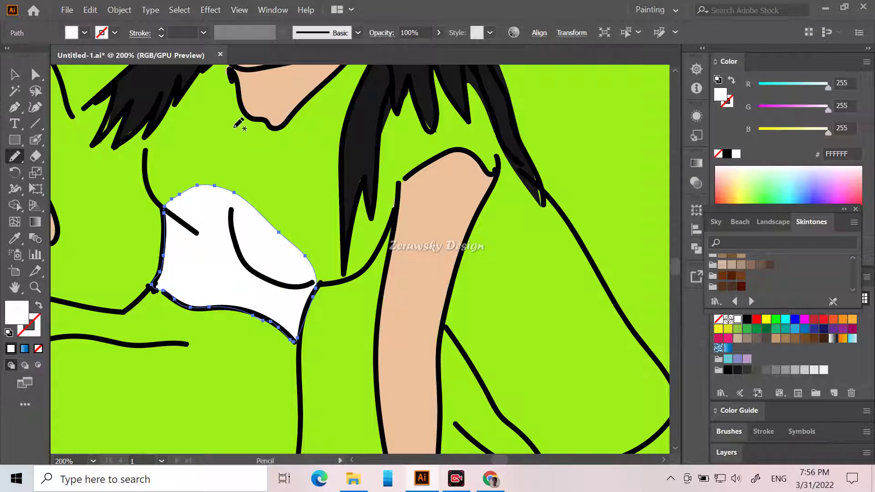
pyautogui.moveTo(195, 207)
pyautogui.mouseDown()
pyautogui.moveTo(270, 164)
pyautogui.moveTo(328, 241)
pyautogui.moveTo(302, 286)
pyautogui.mouseUp()
pyautogui.moveTo(315, 227)
pyautogui.mouseDown()
pyautogui.moveTo(341, 244)
pyautogui.moveTo(342, 275)
pyautogui.moveTo(300, 286)
pyautogui.mouseUp()
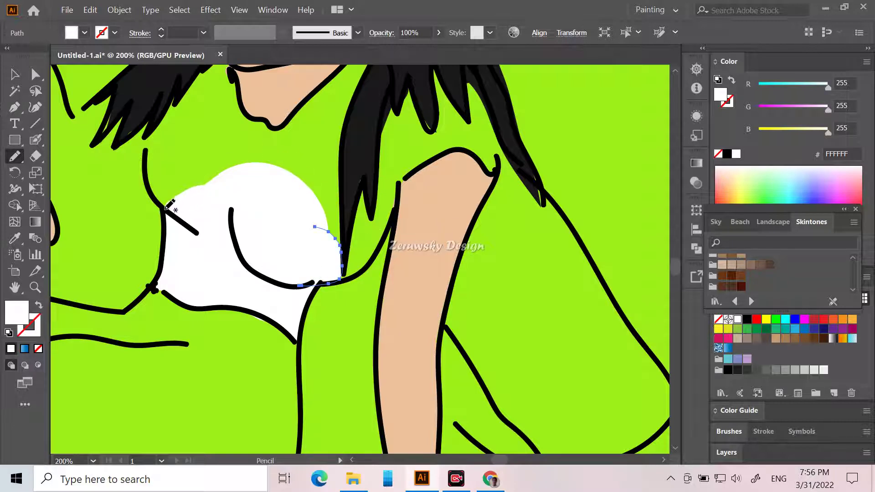
# Extend the white fill over the upper chest up to the neckline and the jagged hair on the near shoulder.
pyautogui.moveTo(167, 208)
pyautogui.mouseDown()
pyautogui.moveTo(144, 150)
pyautogui.moveTo(169, 114)
pyautogui.moveTo(218, 165)
pyautogui.moveTo(217, 195)
pyautogui.mouseUp()
pyautogui.moveTo(172, 150)
pyautogui.mouseDown()
pyautogui.moveTo(220, 129)
pyautogui.moveTo(277, 198)
pyautogui.mouseUp()
pyautogui.moveTo(248, 156)
pyautogui.mouseDown()
pyautogui.moveTo(259, 150)
pyautogui.moveTo(338, 200)
pyautogui.moveTo(328, 211)
pyautogui.mouseUp()
pyautogui.moveTo(216, 143)
pyautogui.mouseDown()
pyautogui.moveTo(233, 116)
pyautogui.moveTo(265, 122)
pyautogui.moveTo(288, 132)
pyautogui.moveTo(290, 165)
pyautogui.mouseUp()
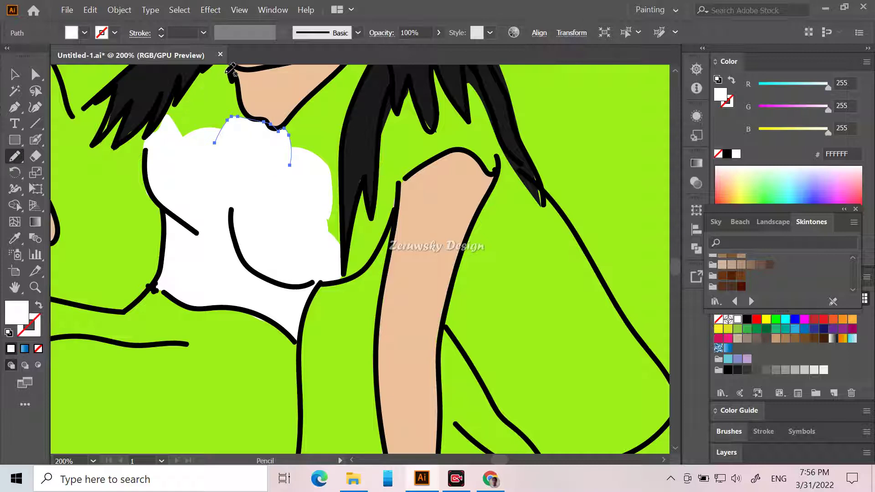
pyautogui.moveTo(170, 133)
pyautogui.mouseDown()
pyautogui.moveTo(219, 92)
pyautogui.moveTo(237, 97)
pyautogui.moveTo(251, 137)
pyautogui.mouseUp()
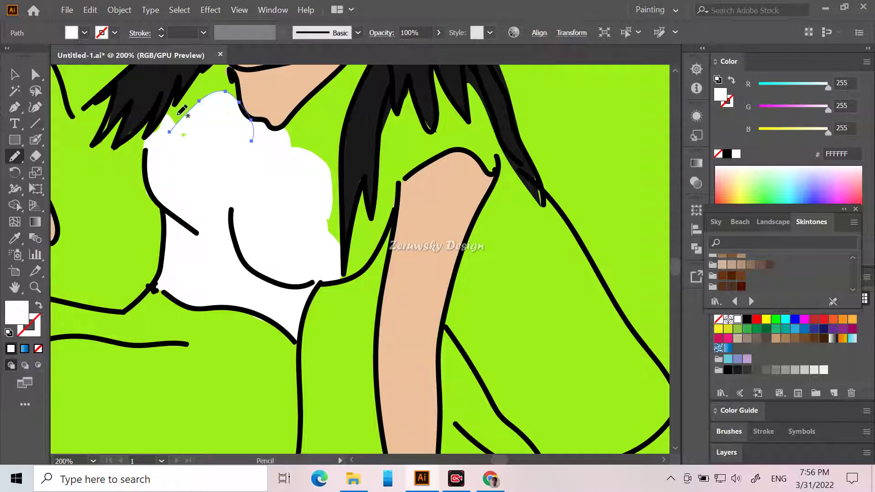
pyautogui.moveTo(171, 108)
pyautogui.mouseDown()
pyautogui.moveTo(196, 79)
pyautogui.moveTo(248, 84)
pyautogui.moveTo(247, 114)
pyautogui.moveTo(238, 111)
pyautogui.mouseUp()
pyautogui.moveTo(175, 119)
pyautogui.mouseDown()
pyautogui.moveTo(201, 133)
pyautogui.moveTo(177, 129)
pyautogui.moveTo(152, 139)
pyautogui.mouseUp()
# Fill the top in white beside the near side of the neck and between the neckline and the long strand.
pyautogui.scroll(2, 155, 137)
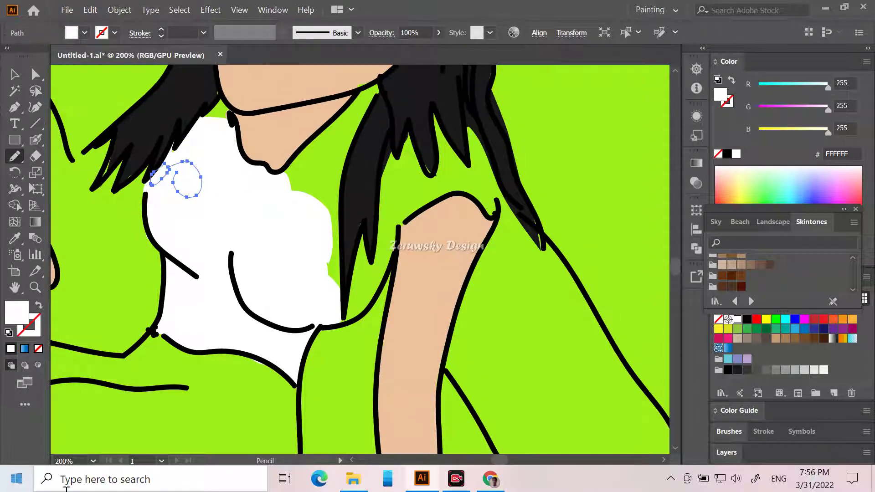
pyautogui.scroll(4, 52, 449)
pyautogui.hscroll(-8, 52, 449)
pyautogui.scroll(1, 69, 392)
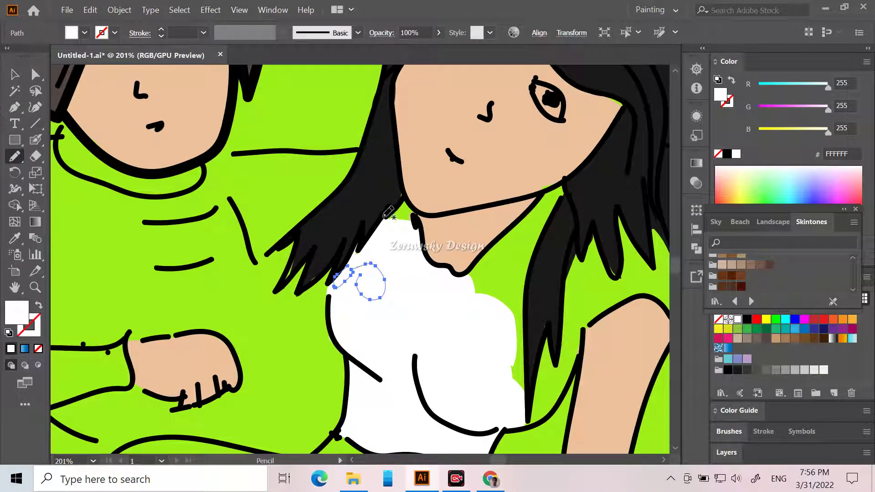
pyautogui.moveTo(407, 201)
pyautogui.mouseDown()
pyautogui.moveTo(411, 236)
pyautogui.moveTo(394, 228)
pyautogui.mouseUp()
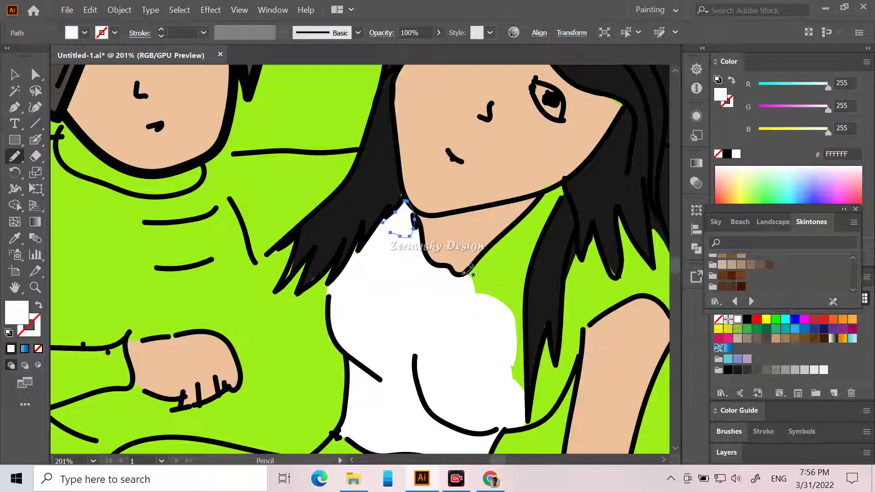
pyautogui.moveTo(467, 275)
pyautogui.mouseDown()
pyautogui.moveTo(560, 185)
pyautogui.moveTo(525, 298)
pyautogui.moveTo(503, 336)
pyautogui.moveTo(463, 325)
pyautogui.moveTo(467, 273)
pyautogui.mouseUp()
pyautogui.moveTo(521, 302)
pyautogui.mouseDown()
pyautogui.moveTo(522, 399)
pyautogui.moveTo(502, 376)
pyautogui.moveTo(512, 313)
pyautogui.mouseUp()
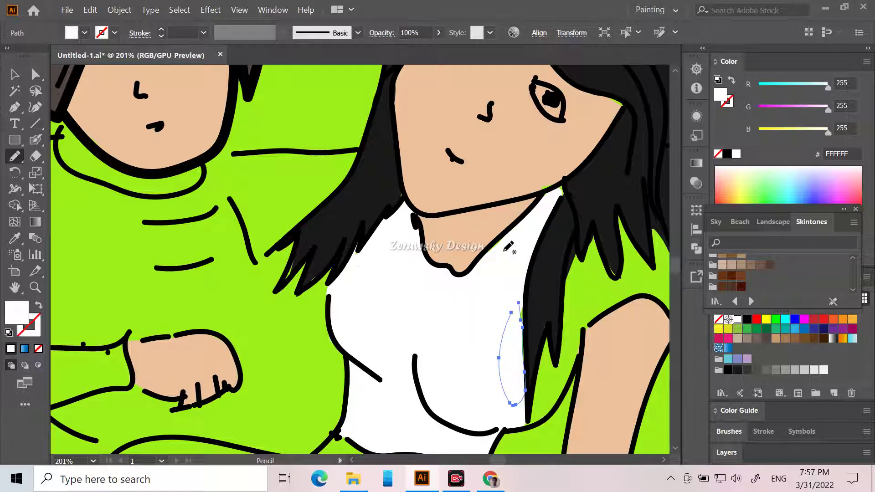
# Draw white Pencil shapes between the long strand's tips and the arm, and along the sleeve edge above her arm.
pyautogui.scroll(-5, 508, 247)
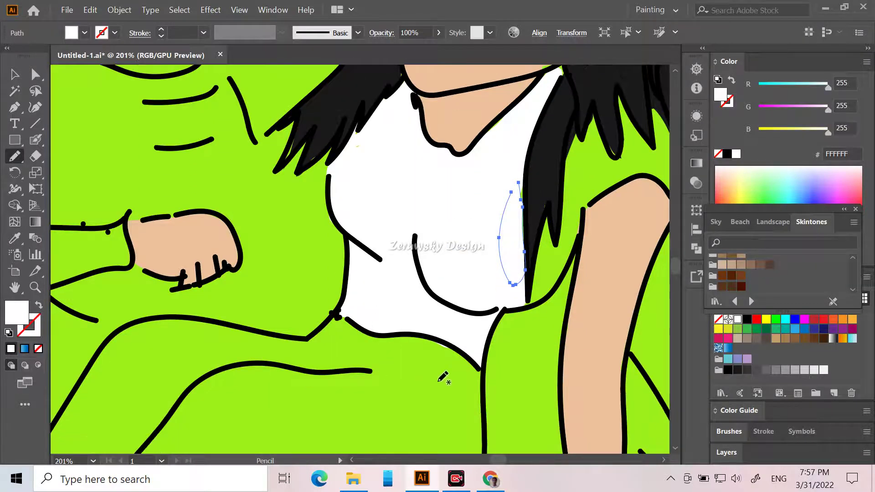
pyautogui.moveTo(502, 459); pyautogui.dragTo(502, 458)
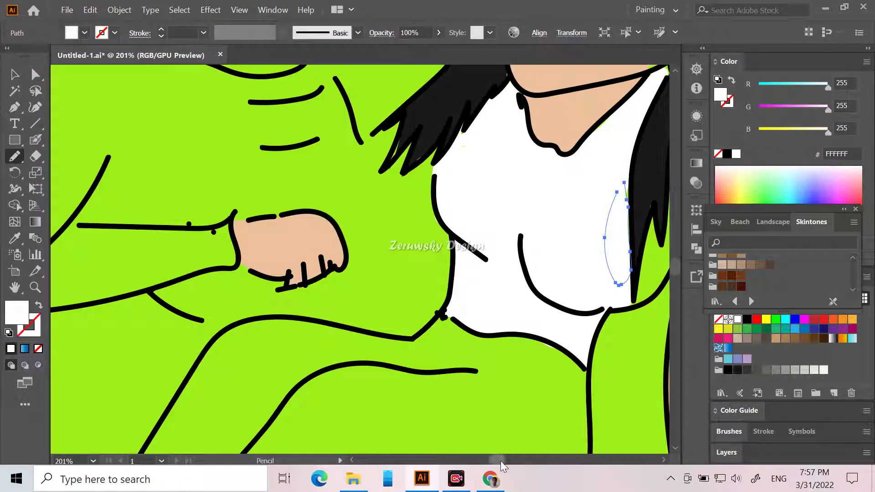
pyautogui.moveTo(500, 461); pyautogui.dragTo(501, 461)
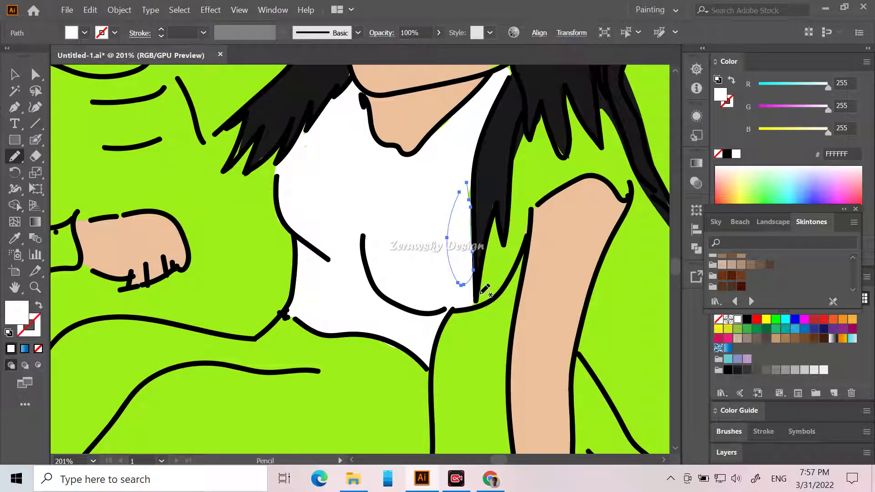
pyautogui.moveTo(477, 295)
pyautogui.mouseDown()
pyautogui.moveTo(498, 215)
pyautogui.moveTo(507, 276)
pyautogui.moveTo(476, 301)
pyautogui.mouseUp()
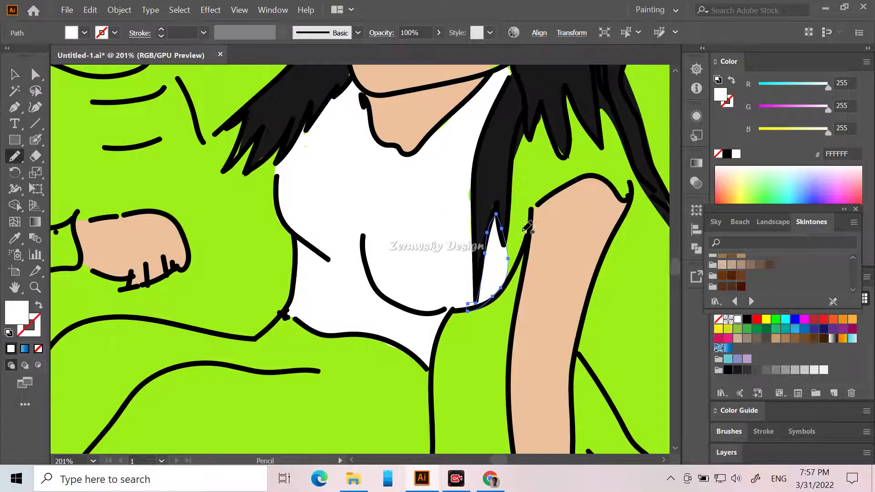
pyautogui.moveTo(507, 249)
pyautogui.mouseDown()
pyautogui.moveTo(515, 177)
pyautogui.moveTo(531, 161)
pyautogui.moveTo(539, 186)
pyautogui.moveTo(531, 225)
pyautogui.moveTo(492, 290)
pyautogui.mouseUp()
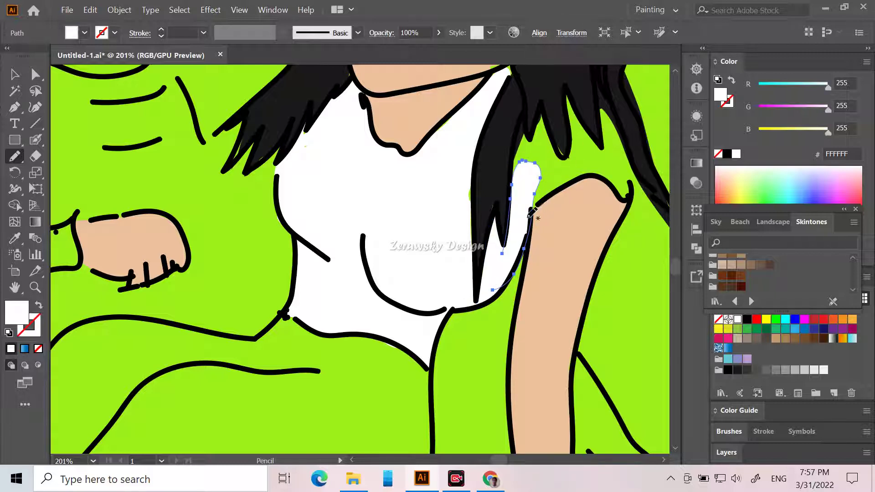
pyautogui.moveTo(524, 222)
pyautogui.mouseDown()
pyautogui.moveTo(584, 177)
pyautogui.moveTo(628, 199)
pyautogui.mouseUp()
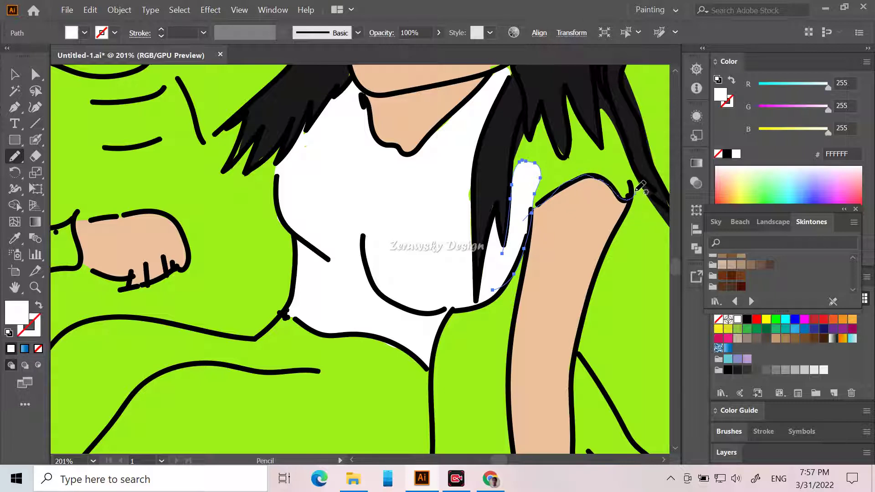
pyautogui.moveTo(632, 169)
pyautogui.mouseDown()
pyautogui.moveTo(620, 149)
pyautogui.moveTo(573, 156)
pyautogui.moveTo(529, 179)
pyautogui.mouseUp()
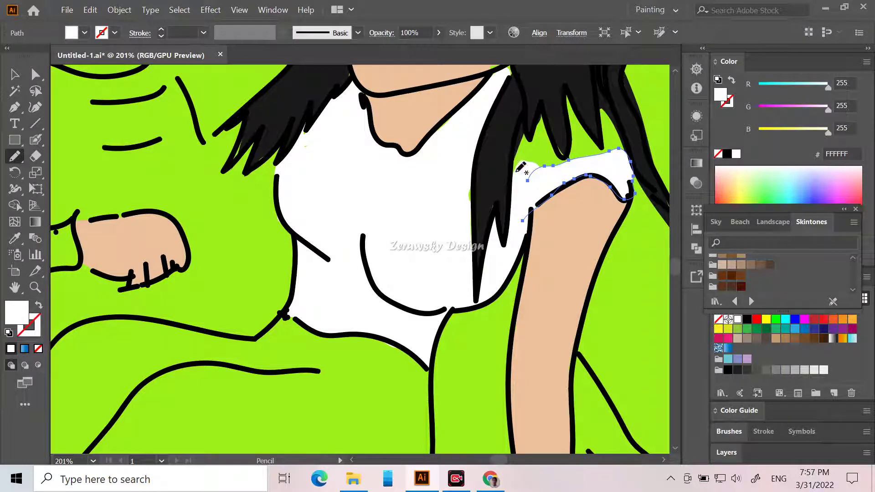
# Fill the gaps in the girl's far sleeve between the jagged hair tips with white Pencil shapes and deselect the artwork.
pyautogui.moveTo(514, 170)
pyautogui.mouseDown()
pyautogui.moveTo(542, 115)
pyautogui.moveTo(556, 178)
pyautogui.moveTo(585, 149)
pyautogui.moveTo(581, 165)
pyautogui.moveTo(549, 171)
pyautogui.moveTo(552, 152)
pyautogui.moveTo(565, 166)
pyautogui.moveTo(568, 152)
pyautogui.moveTo(565, 95)
pyautogui.moveTo(604, 150)
pyautogui.mouseUp()
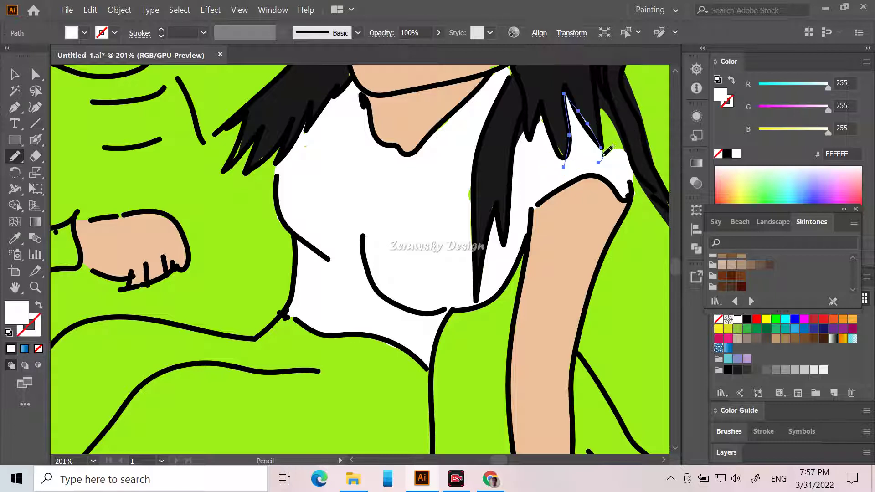
pyautogui.moveTo(600, 97); pyautogui.dragTo(621, 128)
pyautogui.moveTo(624, 162); pyautogui.dragTo(622, 165)
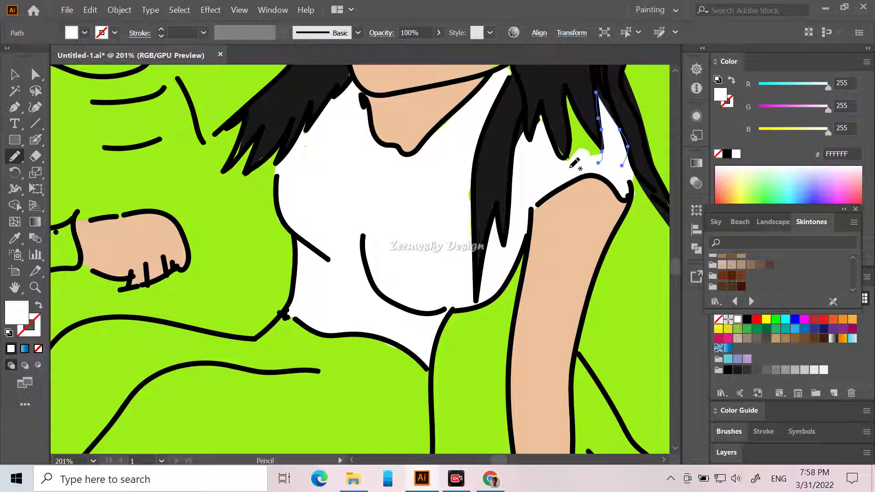
pyautogui.moveTo(563, 161)
pyautogui.mouseDown()
pyautogui.moveTo(565, 94)
pyautogui.moveTo(596, 124)
pyautogui.moveTo(600, 167)
pyautogui.mouseUp()
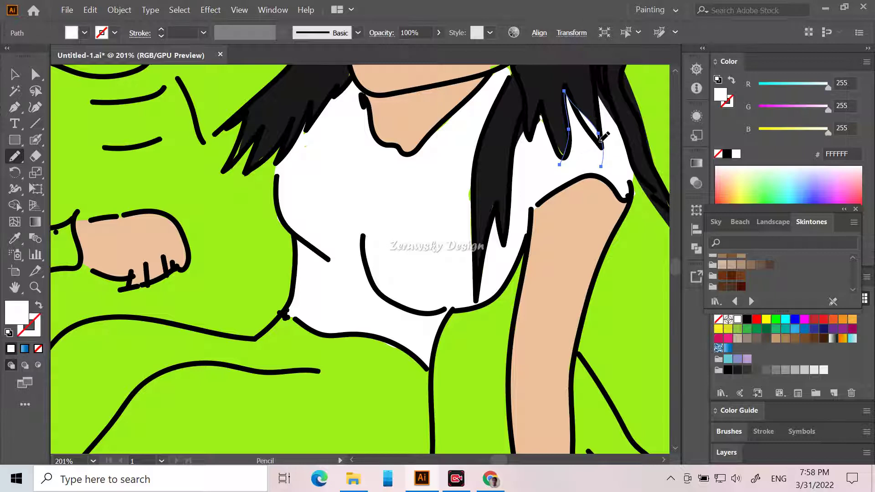
pyautogui.hotkey('ctrl', 'z')
pyautogui.moveTo(588, 153)
pyautogui.mouseDown()
pyautogui.moveTo(562, 163)
pyautogui.moveTo(571, 129)
pyautogui.moveTo(564, 94)
pyautogui.moveTo(590, 167)
pyautogui.mouseUp()
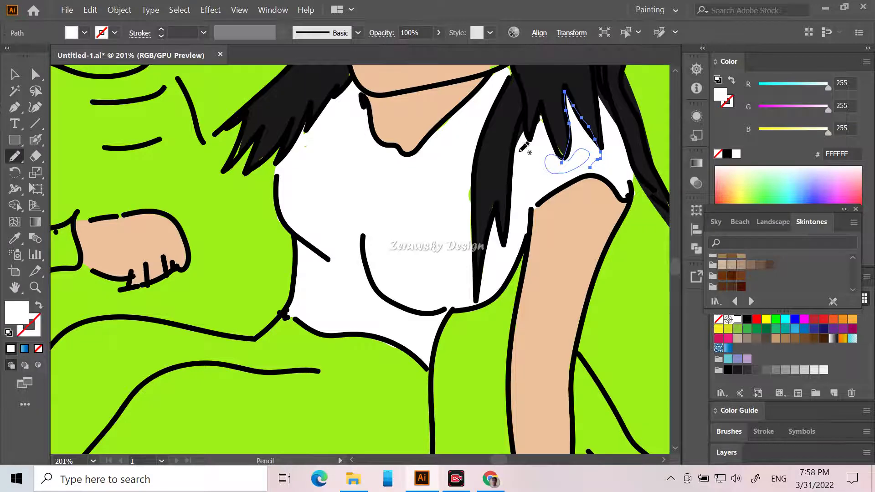
pyautogui.scroll(-3, 365, 220)
pyautogui.scroll(-1, 364, 220)
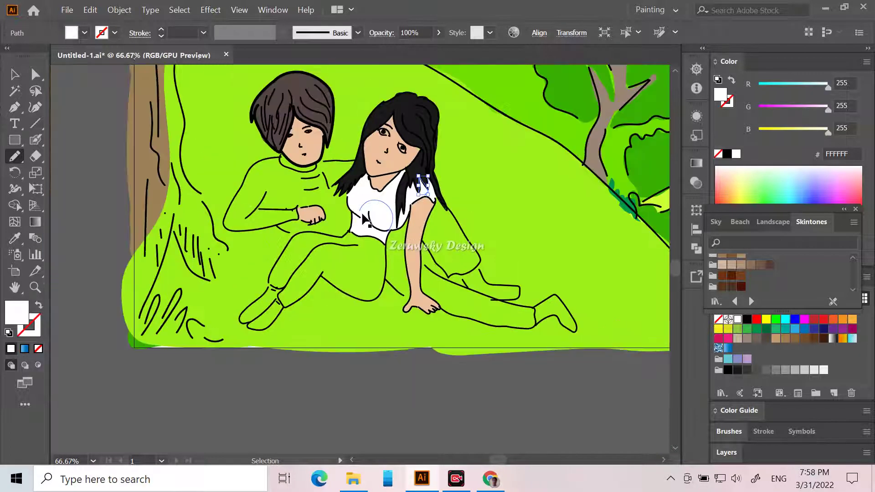
pyautogui.click(14, 74)
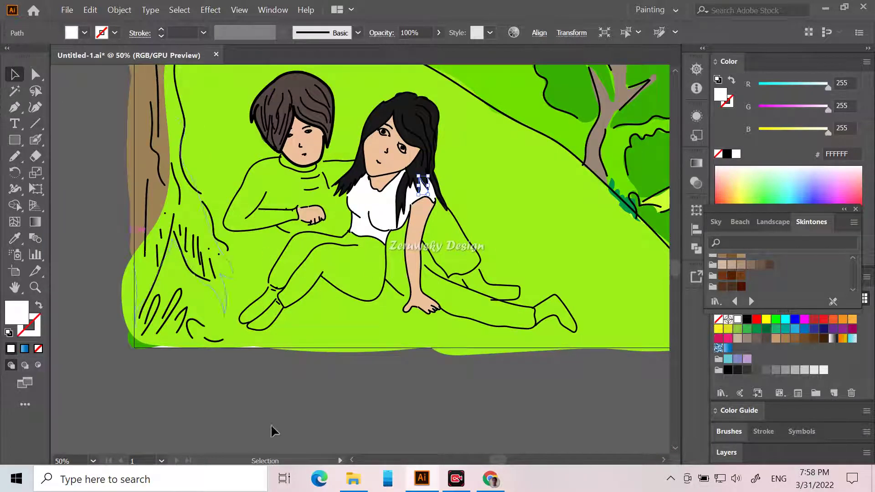
pyautogui.click(320, 403)
pyautogui.scroll(-3, 338, 387)
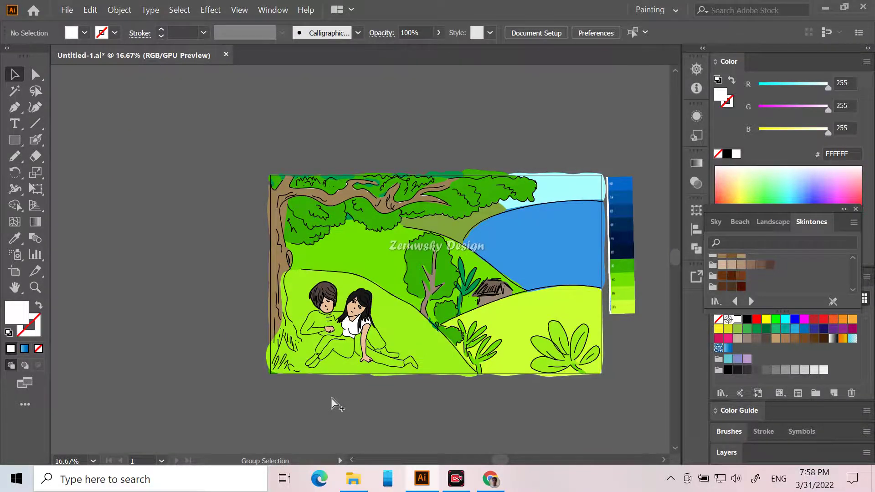
pyautogui.scroll(5, 331, 398)
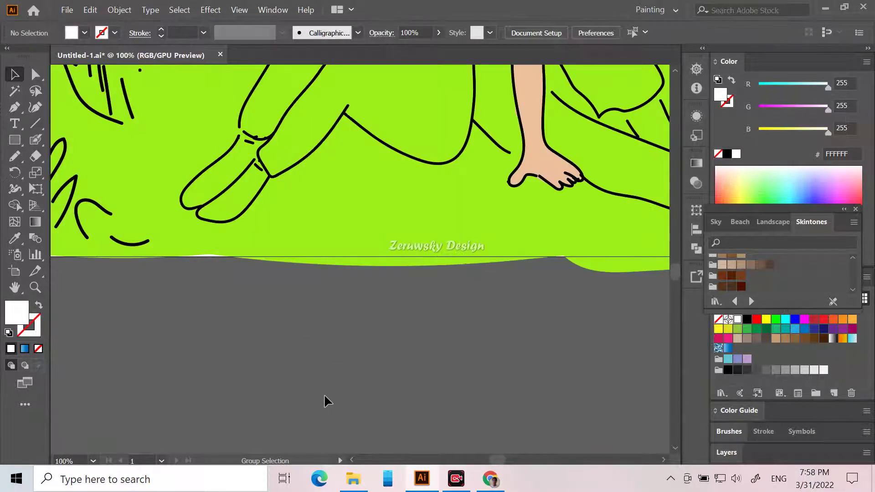
pyautogui.scroll(6, 327, 396)
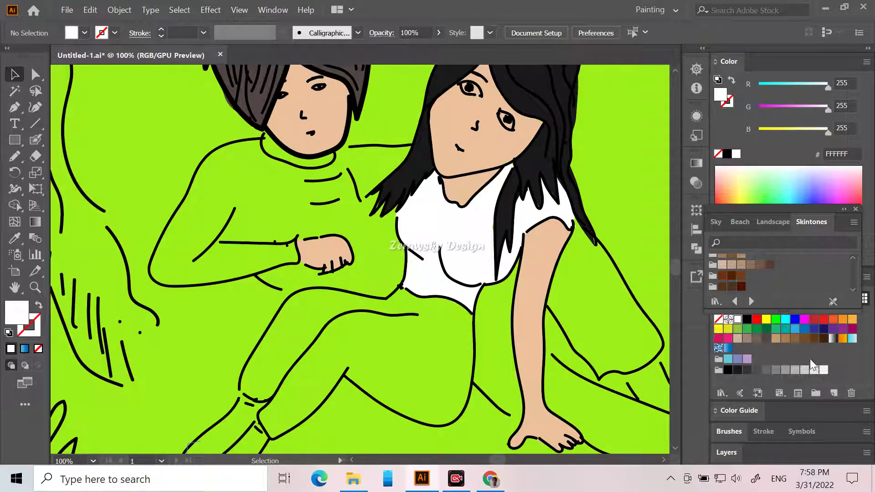
pyautogui.click(814, 329)
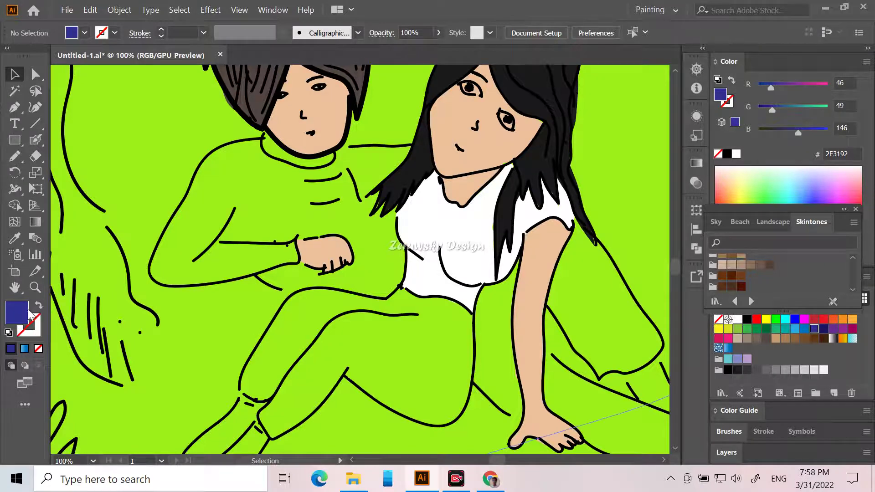
pyautogui.doubleClick(21, 315)
pyautogui.moveTo(228, 332)
pyautogui.mouseDown()
pyautogui.moveTo(227, 344)
pyautogui.moveTo(196, 376)
pyautogui.mouseUp()
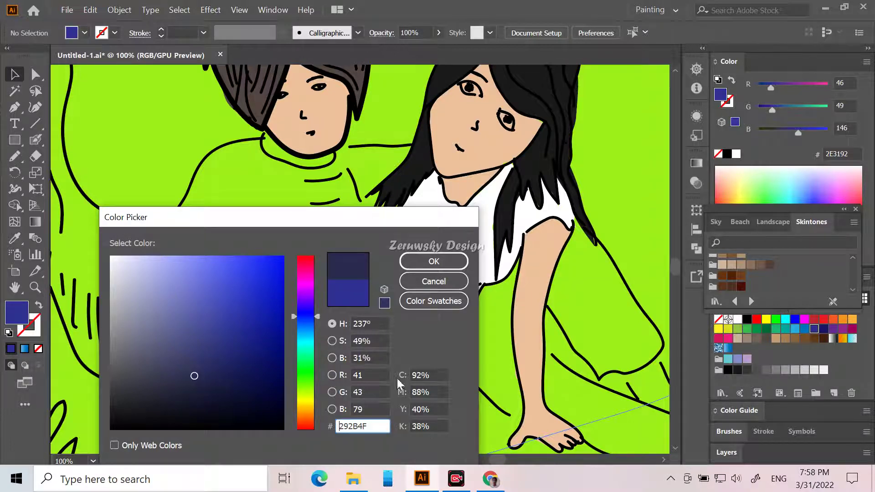
pyautogui.press('Escape')
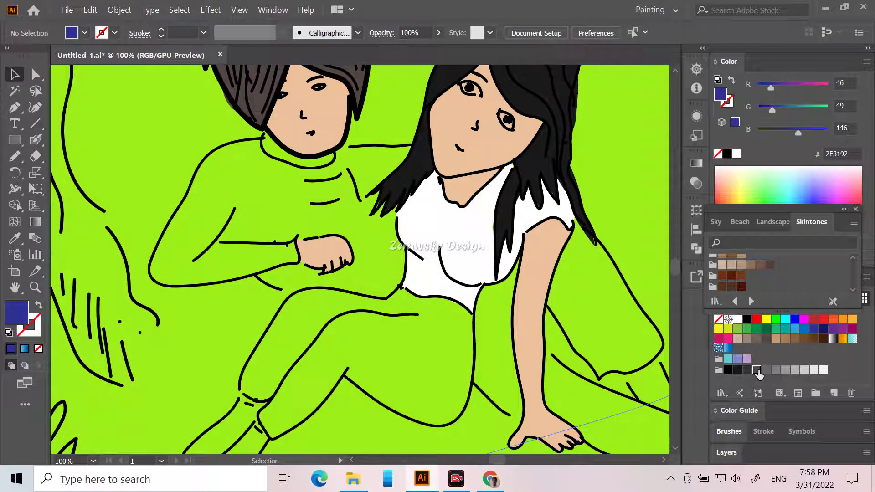
# Set the fill to grey 666666 and cover the girl's hip with Pencil shapes below the white top's hem.
pyautogui.click(756, 371)
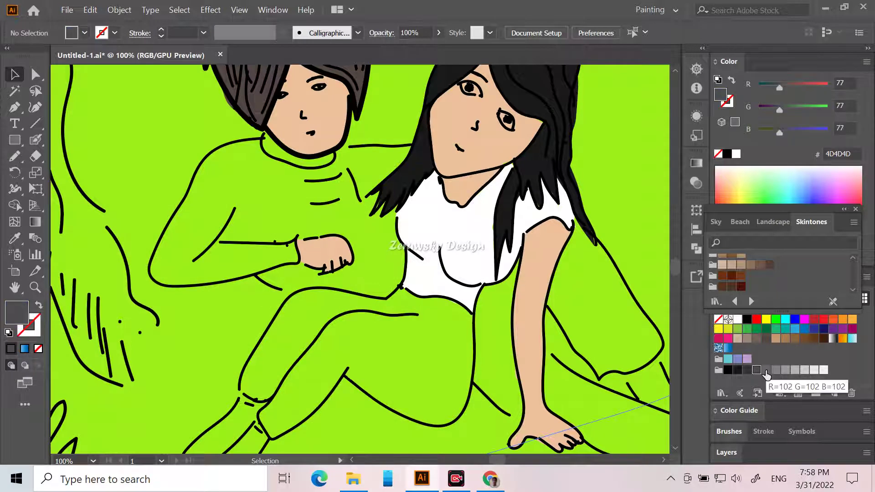
pyautogui.click(766, 372)
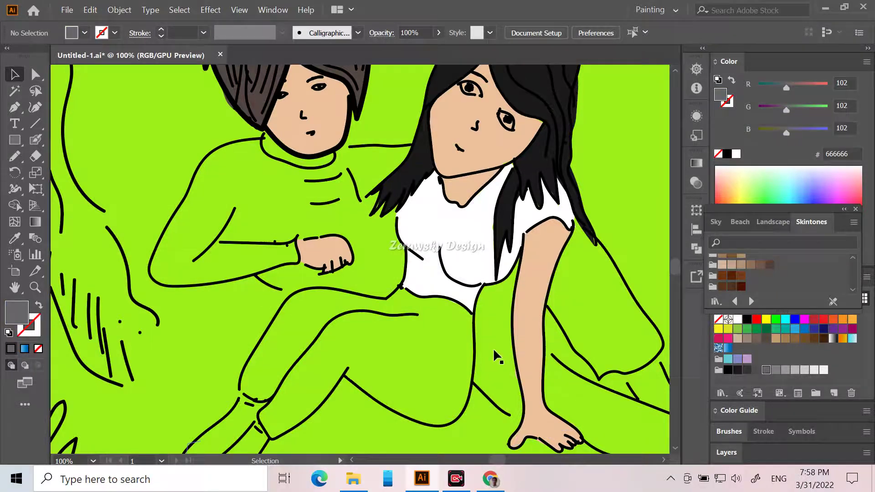
pyautogui.scroll(-4, 491, 344)
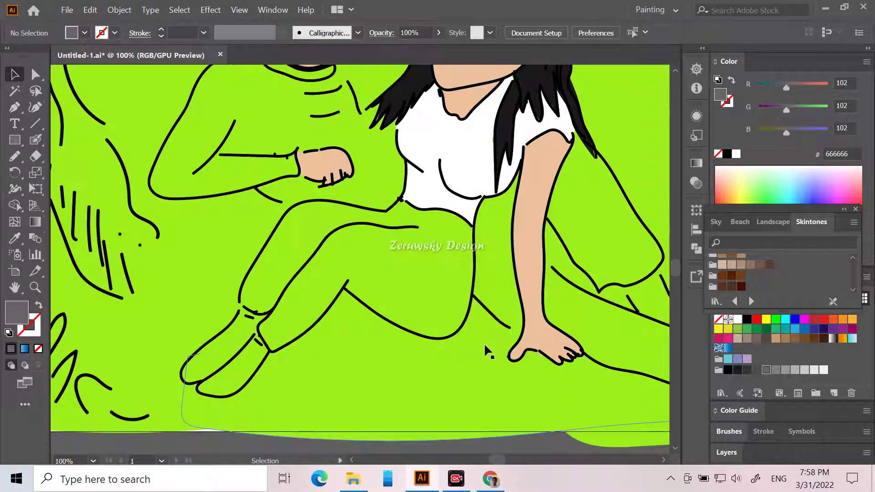
pyautogui.press('alt')
pyautogui.scroll(-1, 487, 346)
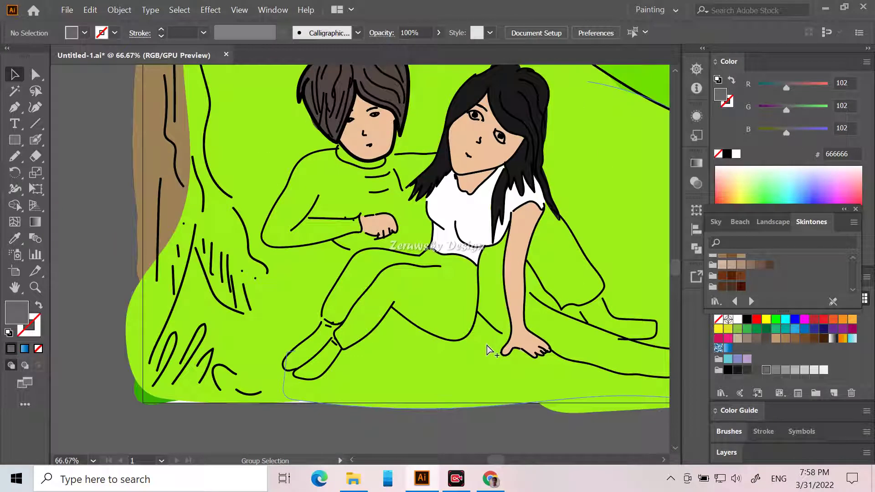
pyautogui.scroll(3, 488, 346)
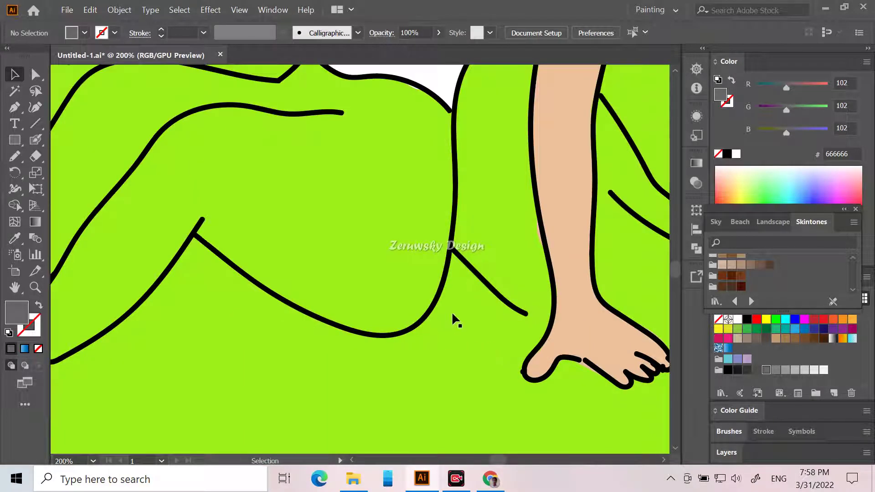
pyautogui.scroll(3, 452, 315)
pyautogui.scroll(1, 452, 315)
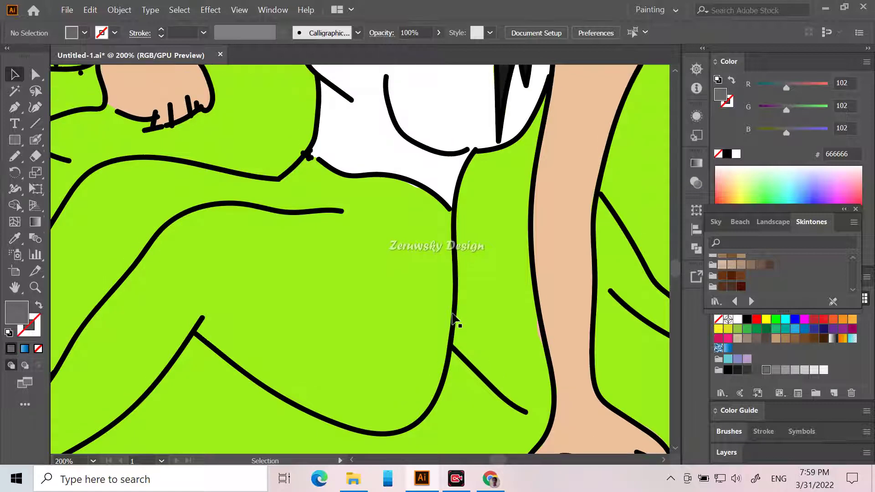
pyautogui.click(14, 156)
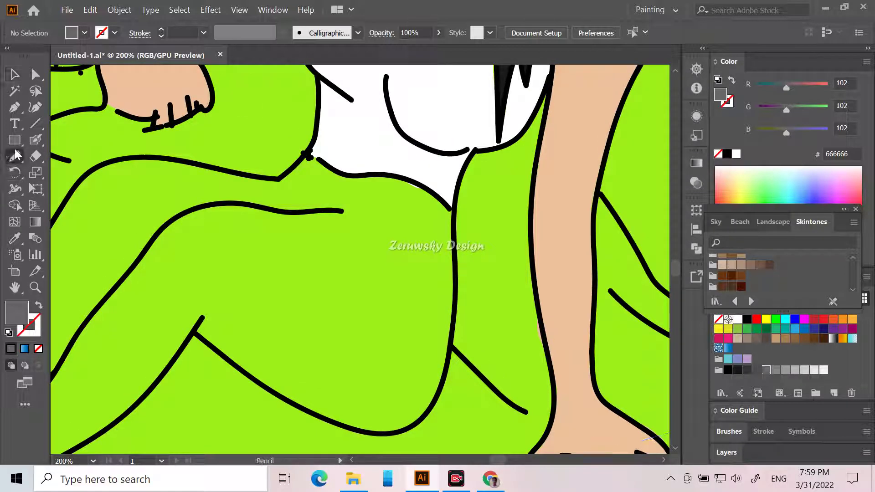
pyautogui.moveTo(410, 179)
pyautogui.mouseDown()
pyautogui.moveTo(449, 201)
pyautogui.moveTo(451, 229)
pyautogui.moveTo(420, 250)
pyautogui.moveTo(397, 206)
pyautogui.moveTo(414, 180)
pyautogui.mouseUp()
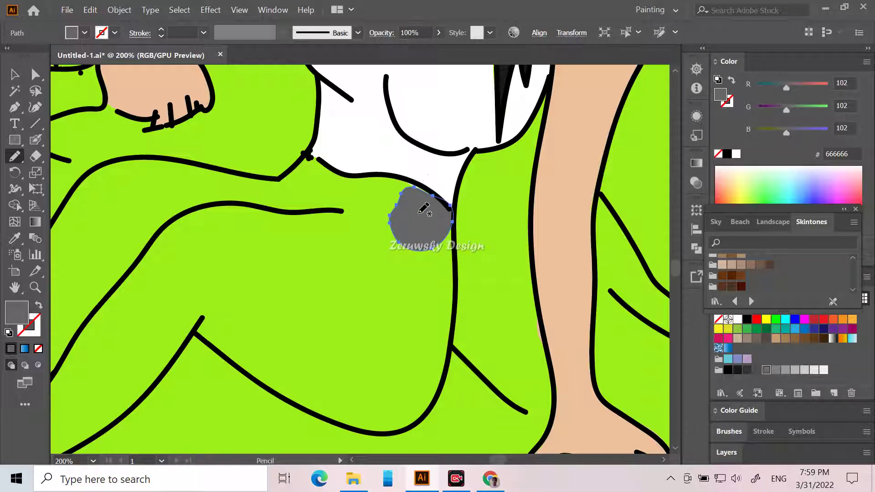
pyautogui.moveTo(408, 204)
pyautogui.mouseDown()
pyautogui.moveTo(370, 214)
pyautogui.moveTo(327, 300)
pyautogui.moveTo(363, 363)
pyautogui.moveTo(409, 371)
pyautogui.moveTo(446, 349)
pyautogui.moveTo(451, 214)
pyautogui.mouseUp()
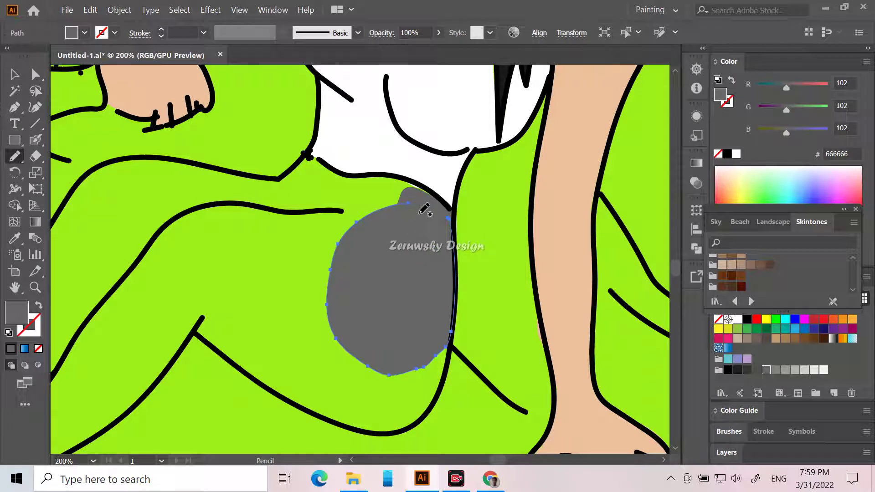
pyautogui.moveTo(436, 199)
pyautogui.mouseDown()
pyautogui.moveTo(400, 175)
pyautogui.moveTo(342, 171)
pyautogui.moveTo(313, 157)
pyautogui.moveTo(285, 169)
pyautogui.moveTo(285, 208)
pyautogui.moveTo(315, 257)
pyautogui.moveTo(365, 286)
pyautogui.mouseUp()
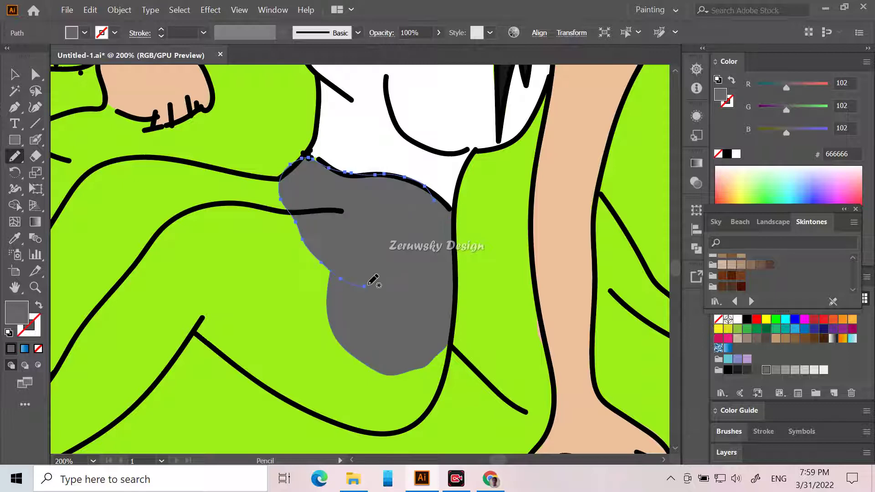
# Extend the grey Pencil fill over the near thigh down to its lower outline and the inner bend of the knee.
pyautogui.moveTo(253, 263)
pyautogui.mouseDown()
pyautogui.moveTo(277, 354)
pyautogui.moveTo(319, 396)
pyautogui.moveTo(370, 394)
pyautogui.moveTo(404, 348)
pyautogui.mouseUp()
pyautogui.moveTo(338, 394)
pyautogui.mouseDown()
pyautogui.moveTo(375, 427)
pyautogui.moveTo(418, 422)
pyautogui.moveTo(445, 382)
pyautogui.moveTo(449, 355)
pyautogui.moveTo(445, 332)
pyautogui.moveTo(425, 333)
pyautogui.mouseUp()
pyautogui.moveTo(262, 231)
pyautogui.mouseDown()
pyautogui.moveTo(231, 236)
pyautogui.moveTo(197, 314)
pyautogui.moveTo(215, 336)
pyautogui.moveTo(272, 351)
pyautogui.moveTo(334, 334)
pyautogui.mouseUp()
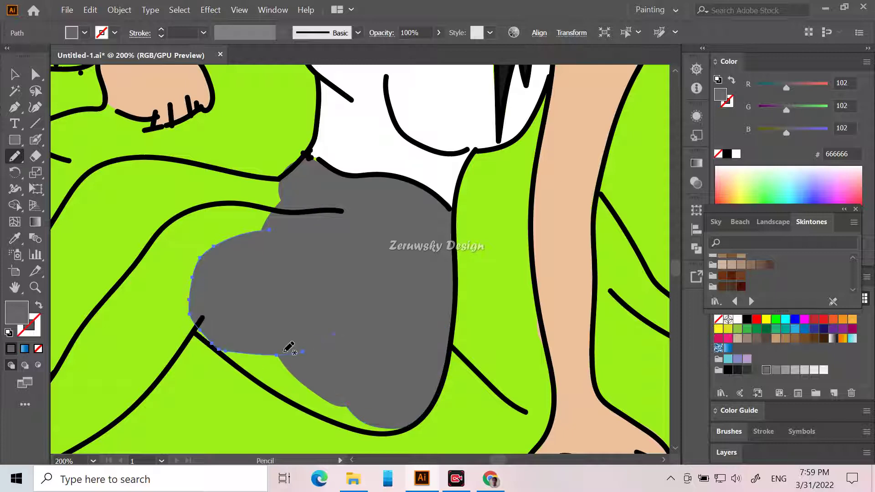
pyautogui.moveTo(222, 348)
pyautogui.mouseDown()
pyautogui.moveTo(298, 405)
pyautogui.moveTo(367, 379)
pyautogui.mouseUp()
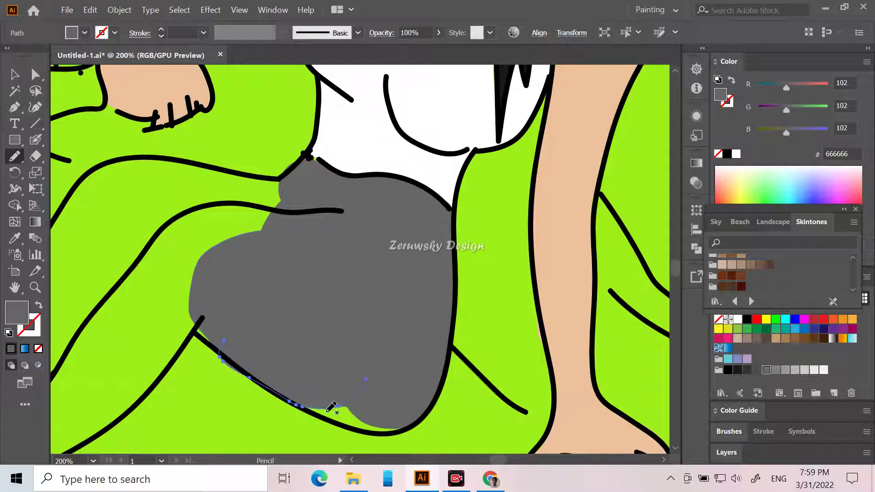
pyautogui.moveTo(296, 401)
pyautogui.mouseDown()
pyautogui.moveTo(351, 432)
pyautogui.moveTo(400, 431)
pyautogui.moveTo(414, 403)
pyautogui.mouseUp()
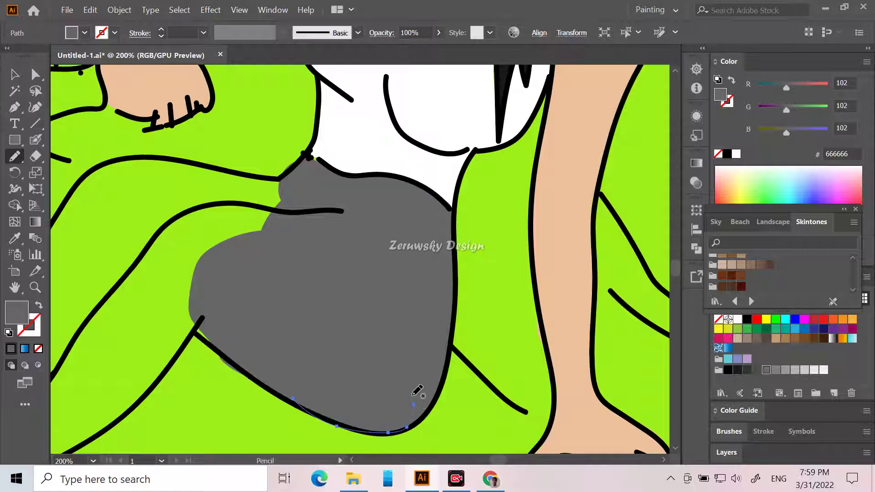
# Fill the upper thighs in grey up to the top outline and past the near knee into the lower leg.
pyautogui.moveTo(284, 177)
pyautogui.mouseDown()
pyautogui.moveTo(205, 194)
pyautogui.moveTo(176, 232)
pyautogui.moveTo(184, 274)
pyautogui.moveTo(218, 295)
pyautogui.mouseUp()
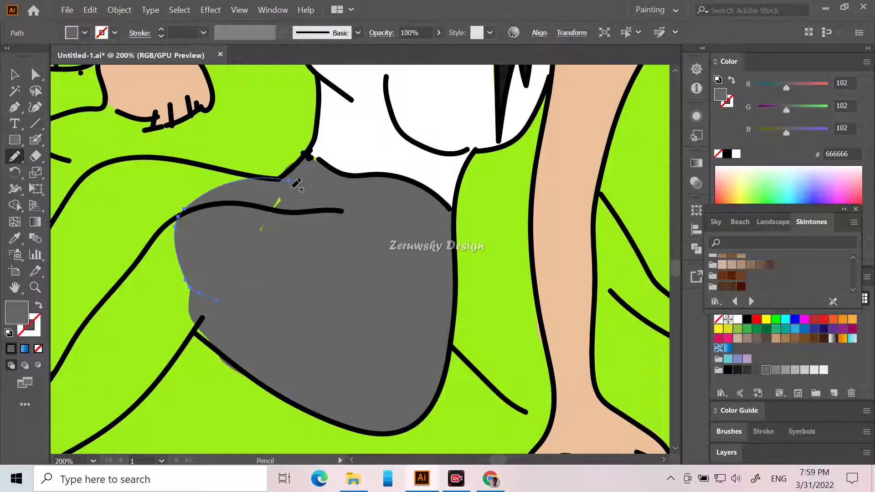
pyautogui.moveTo(297, 185); pyautogui.dragTo(247, 223)
pyautogui.moveTo(257, 181)
pyautogui.mouseDown()
pyautogui.moveTo(179, 173)
pyautogui.moveTo(120, 204)
pyautogui.moveTo(101, 263)
pyautogui.moveTo(157, 306)
pyautogui.moveTo(203, 311)
pyautogui.moveTo(243, 294)
pyautogui.mouseUp()
pyautogui.moveTo(136, 258)
pyautogui.mouseDown()
pyautogui.moveTo(121, 367)
pyautogui.moveTo(183, 338)
pyautogui.moveTo(235, 334)
pyautogui.mouseUp()
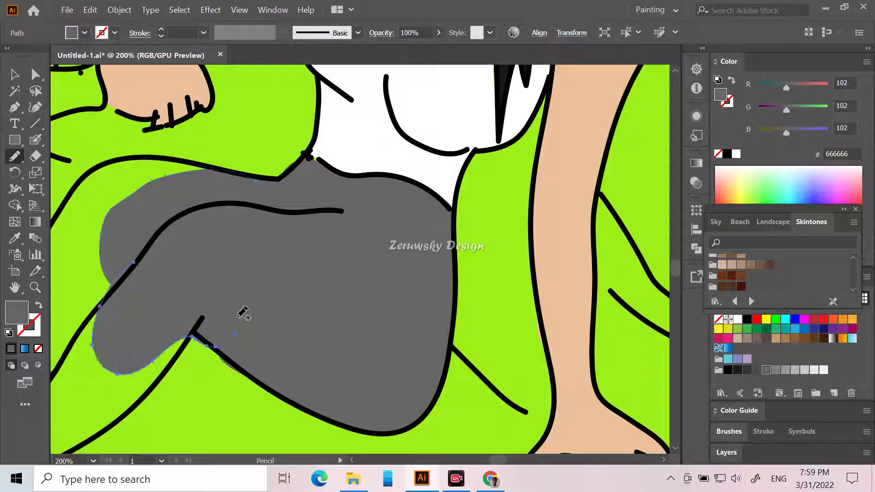
# Fill both lower trouser legs in grey down to the ankle cuffs, including the far knee and shin.
pyautogui.scroll(-2, 197, 297)
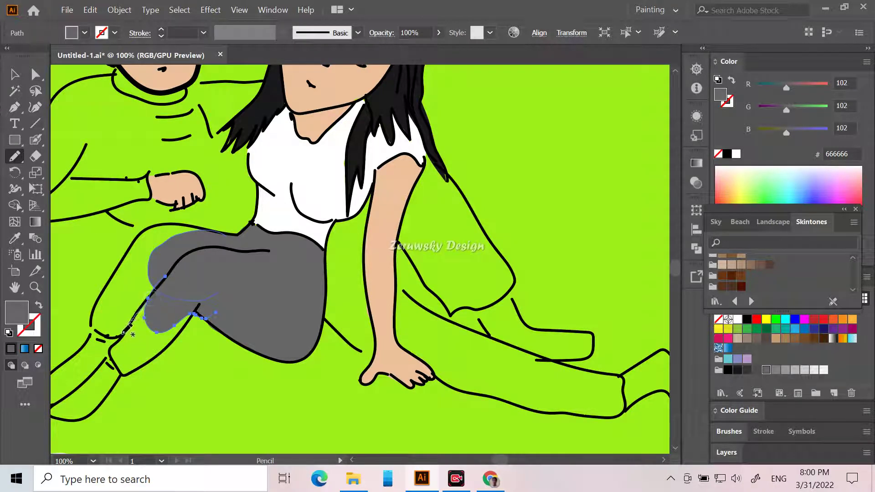
pyautogui.moveTo(109, 351); pyautogui.dragTo(121, 374)
pyautogui.moveTo(163, 352)
pyautogui.mouseDown()
pyautogui.moveTo(196, 316)
pyautogui.moveTo(198, 295)
pyautogui.mouseUp()
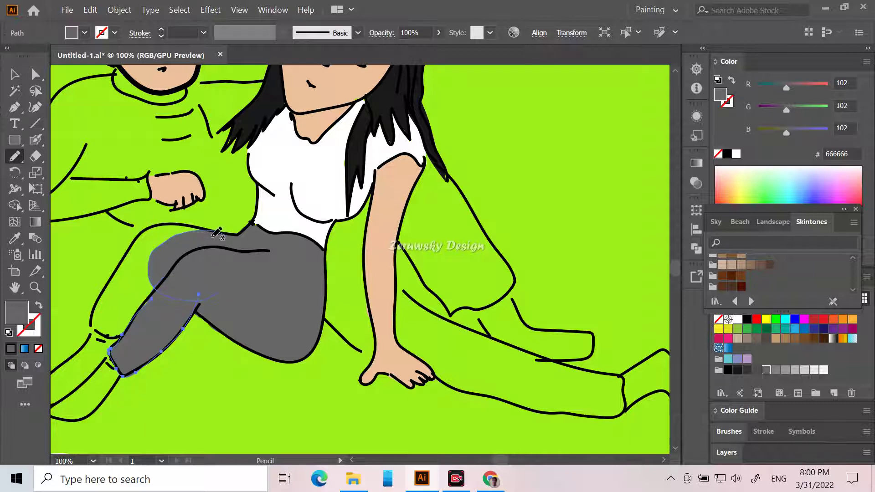
pyautogui.moveTo(219, 230)
pyautogui.mouseDown()
pyautogui.moveTo(175, 224)
pyautogui.moveTo(137, 236)
pyautogui.moveTo(91, 319)
pyautogui.moveTo(108, 339)
pyautogui.moveTo(140, 338)
pyautogui.mouseUp()
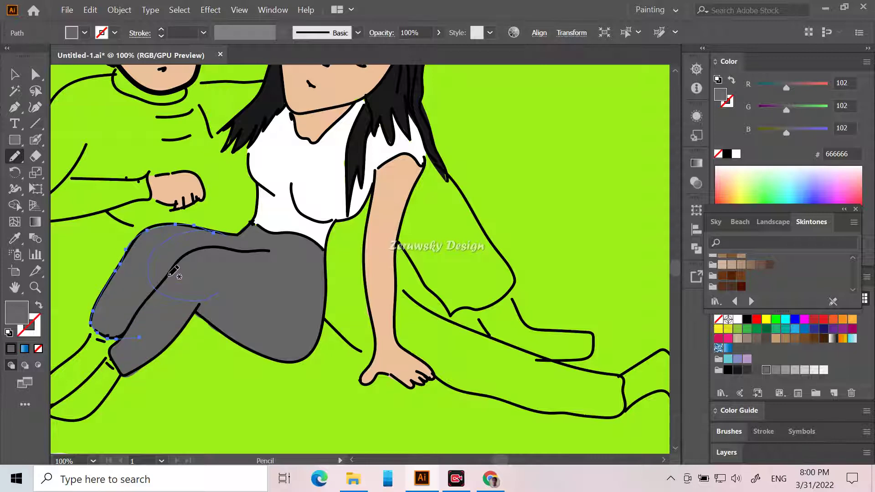
pyautogui.scroll(3, 174, 272)
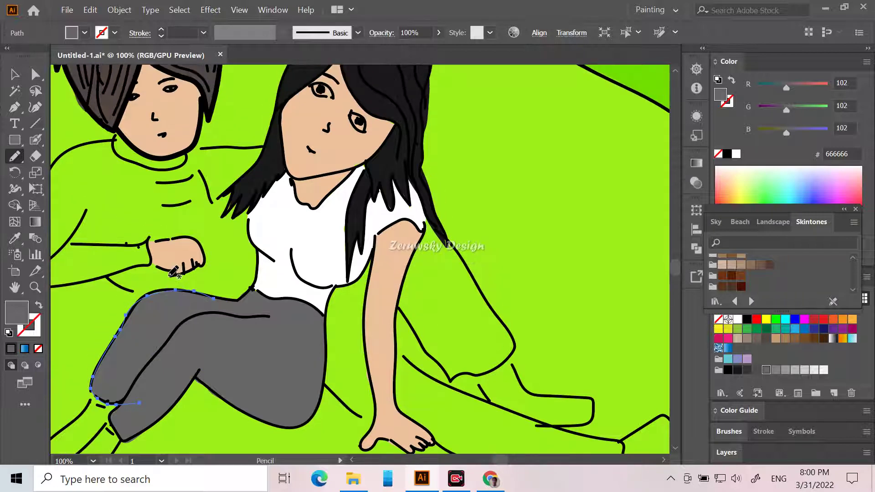
pyautogui.scroll(1, 174, 272)
pyautogui.scroll(1, 174, 272)
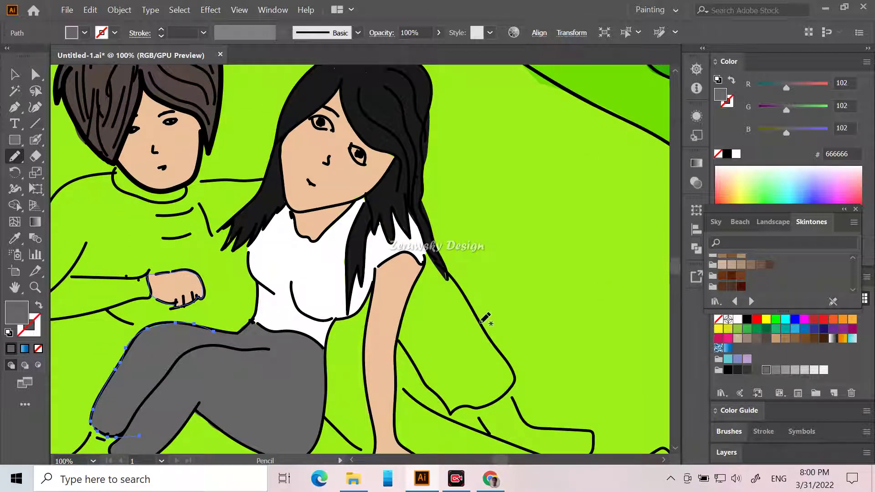
pyautogui.scroll(-2, 410, 326)
pyautogui.scroll(1, 415, 312)
pyautogui.scroll(-2, 415, 311)
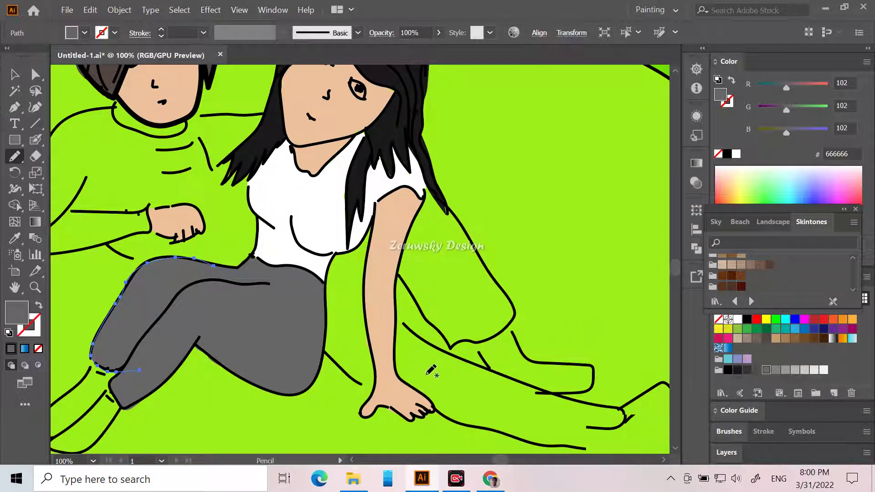
pyautogui.scroll(-3, 435, 349)
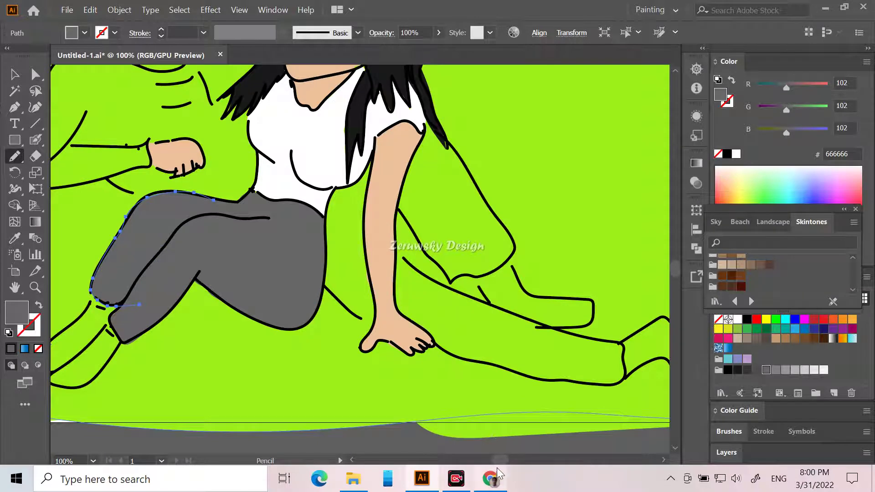
pyautogui.moveTo(499, 461); pyautogui.dragTo(495, 461)
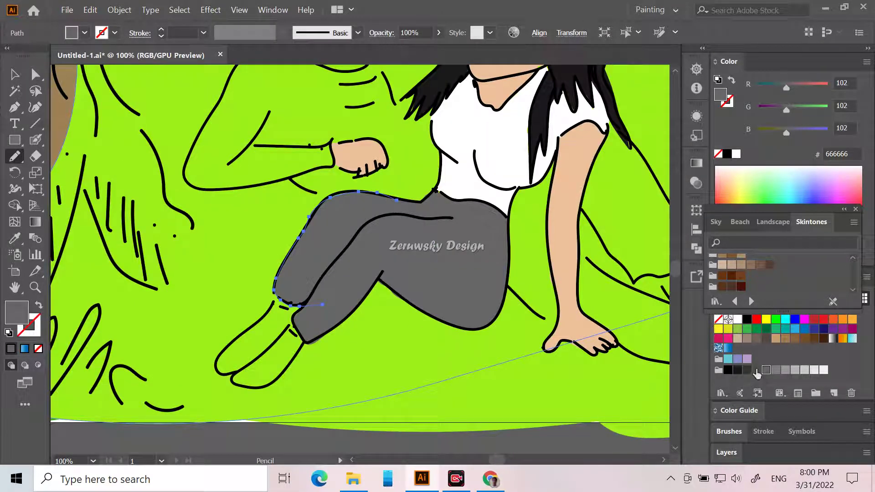
# Set the fill to dark brown 534741 and cover both of the girl's shoes with one freehand Pencil shape.
pyautogui.scroll(-2, 70, 340)
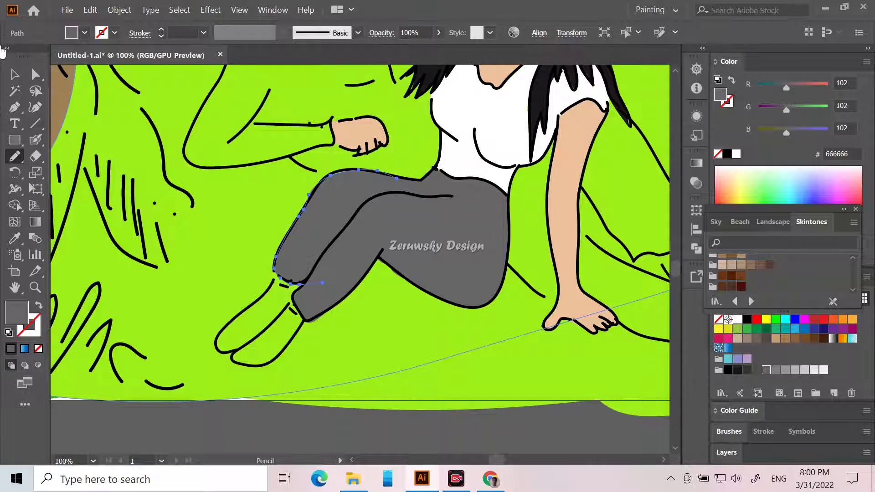
pyautogui.click(14, 74)
pyautogui.click(160, 432)
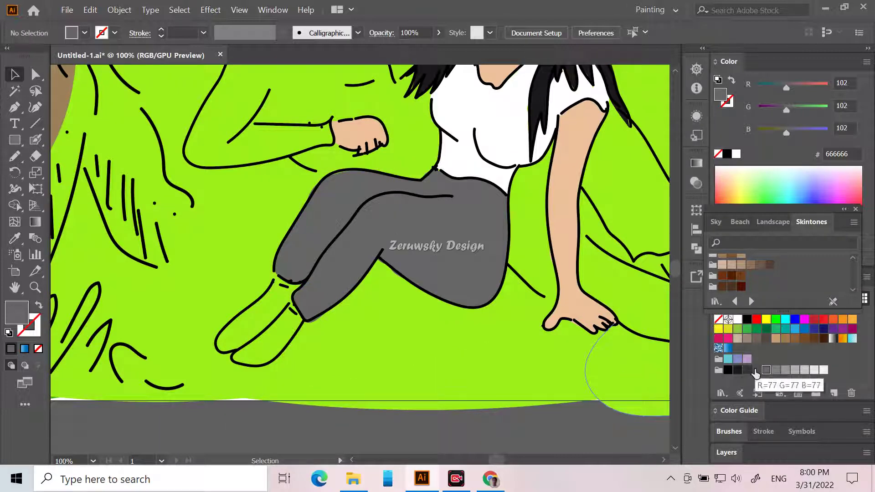
pyautogui.click(795, 339)
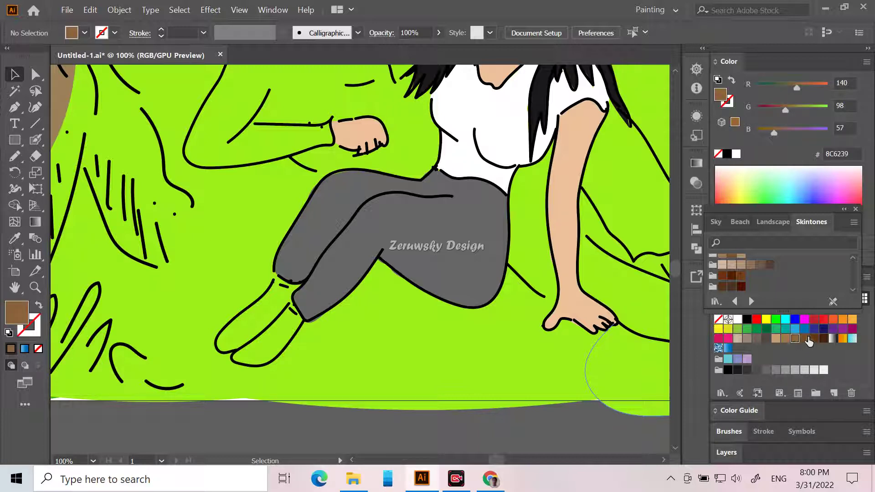
pyautogui.click(766, 339)
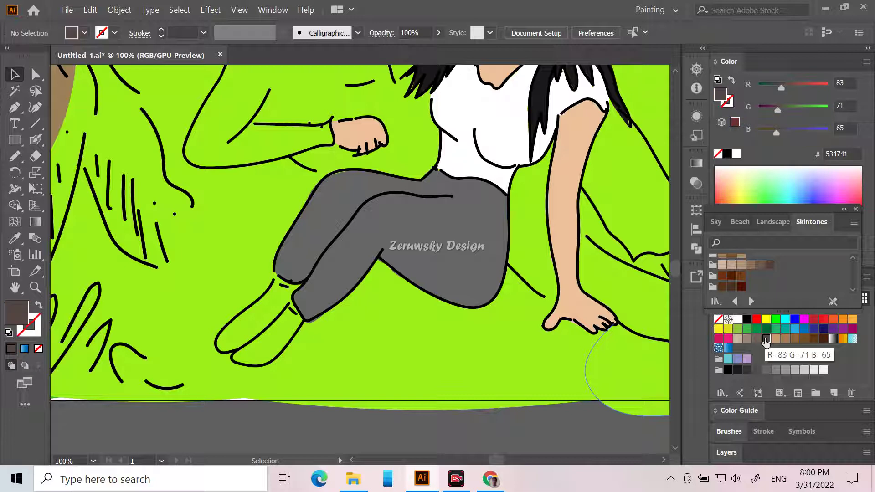
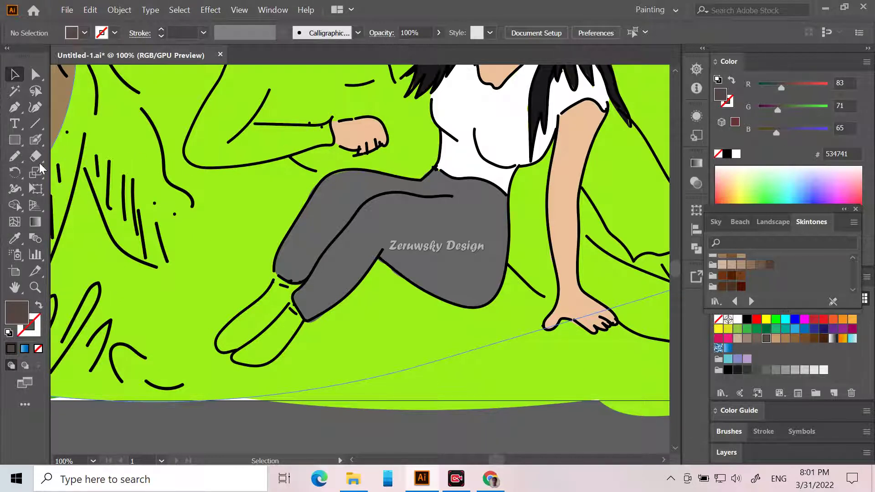
pyautogui.click(15, 156)
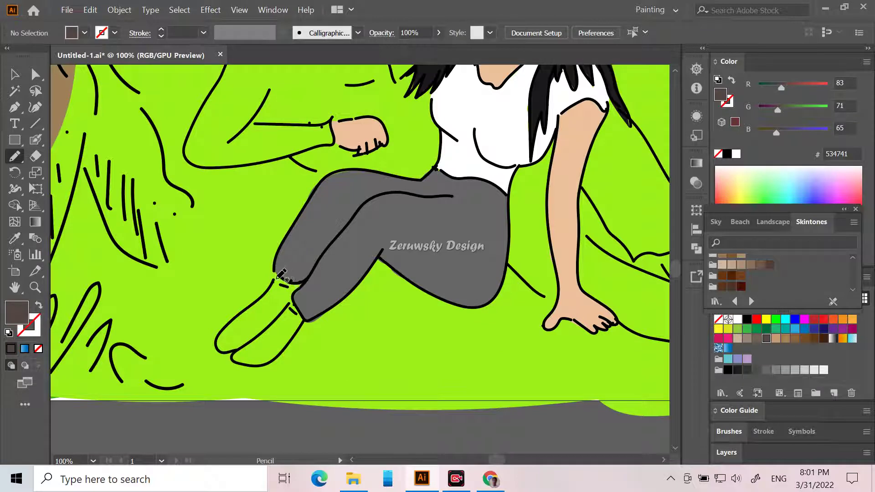
pyautogui.moveTo(275, 277)
pyautogui.mouseDown()
pyautogui.moveTo(217, 340)
pyautogui.moveTo(219, 349)
pyautogui.moveTo(235, 350)
pyautogui.moveTo(233, 360)
pyautogui.moveTo(270, 362)
pyautogui.moveTo(300, 329)
pyautogui.moveTo(294, 296)
pyautogui.moveTo(304, 284)
pyautogui.moveTo(277, 274)
pyautogui.mouseUp()
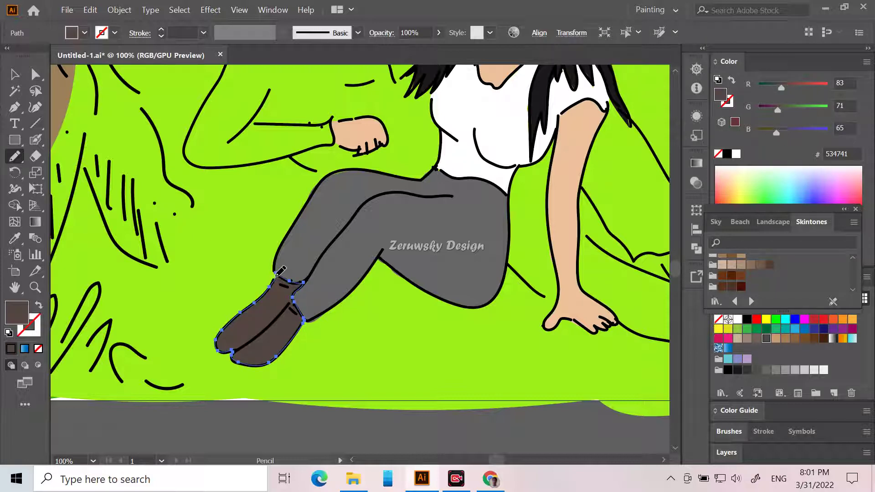
# Recolor the girl's shoes to brown 603813 and deselect the shape.
pyautogui.click(805, 340)
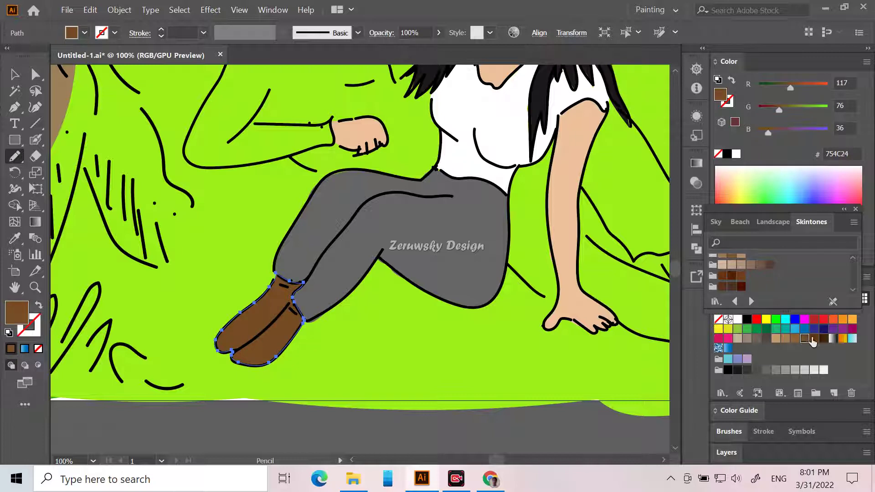
pyautogui.click(814, 339)
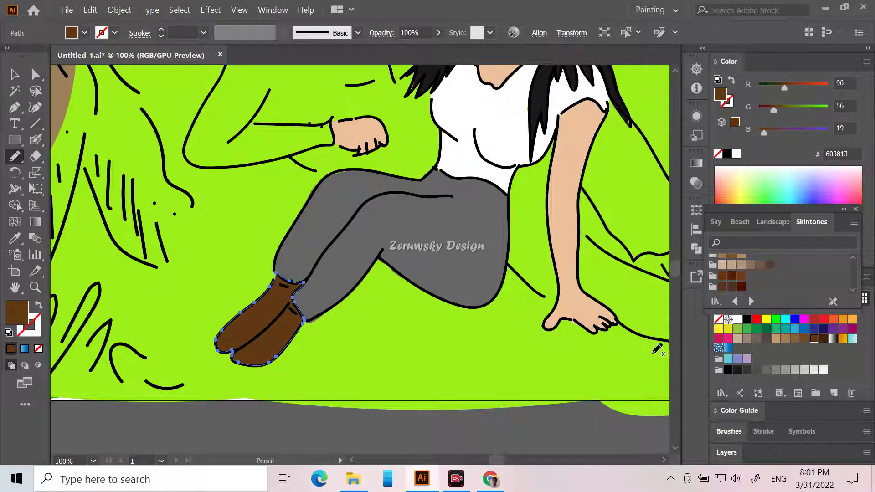
pyautogui.scroll(4, 661, 325)
pyautogui.scroll(1, 659, 356)
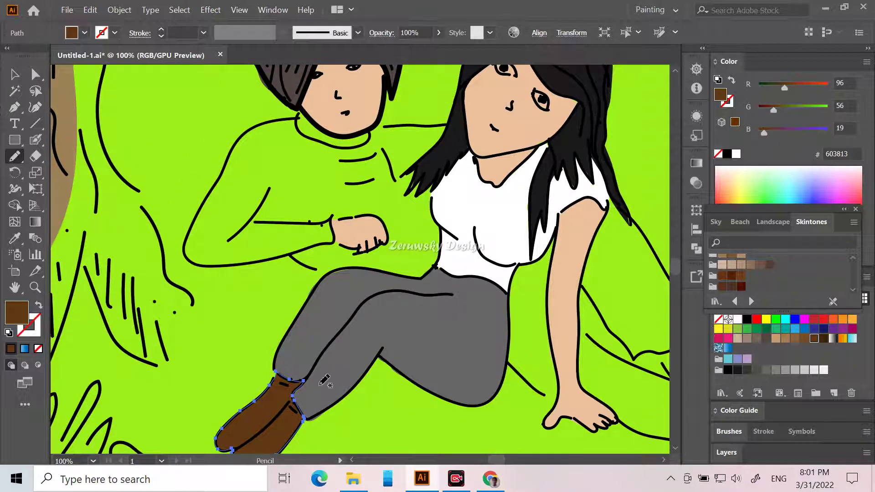
pyautogui.scroll(-5, 255, 392)
pyautogui.click(13, 75)
pyautogui.click(170, 433)
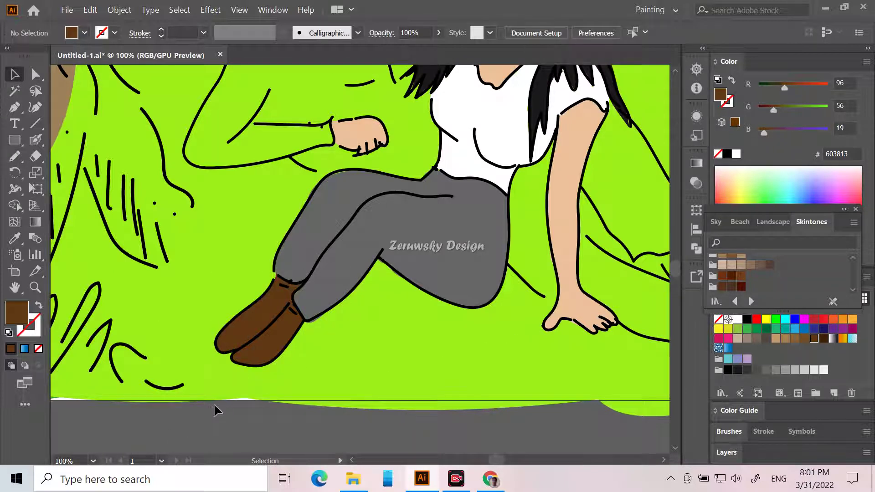
pyautogui.scroll(2, 216, 406)
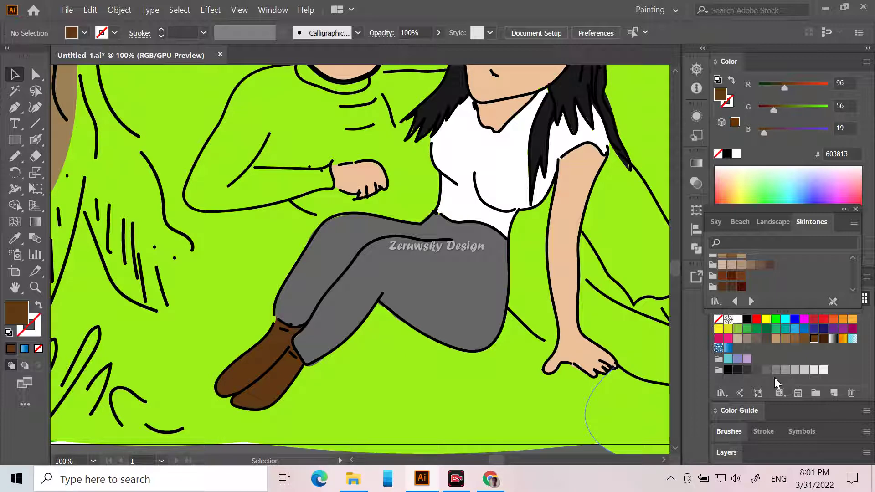
# Set the fill to a muted navy, 323556, starting from the blue swatch 2E3192.
pyautogui.click(816, 329)
pyautogui.doubleClick(17, 313)
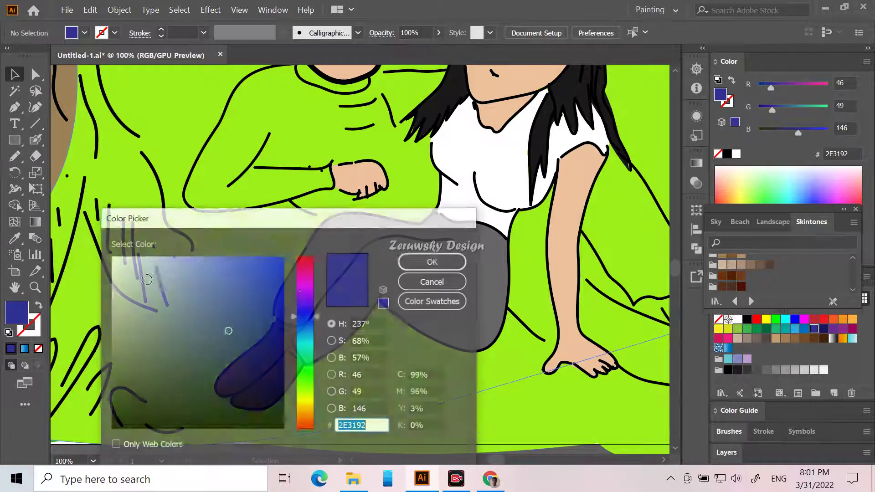
pyautogui.click(197, 358)
pyautogui.click(171, 364)
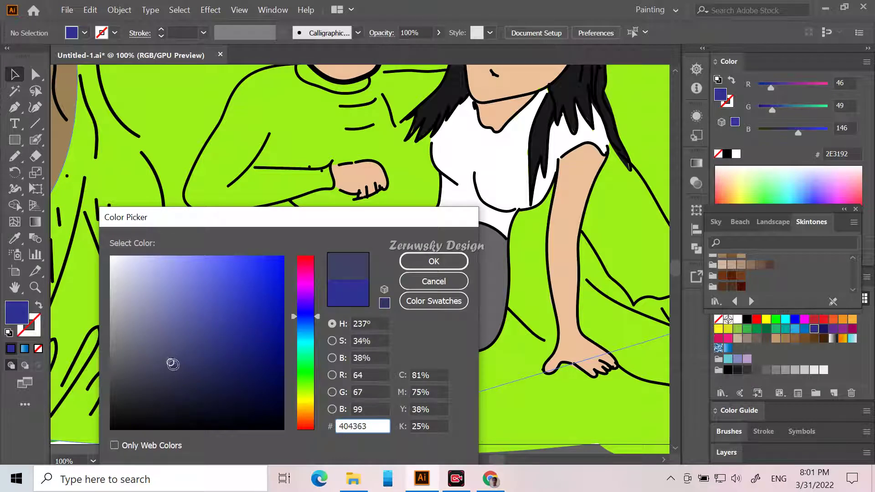
pyautogui.click(186, 367)
pyautogui.click(183, 368)
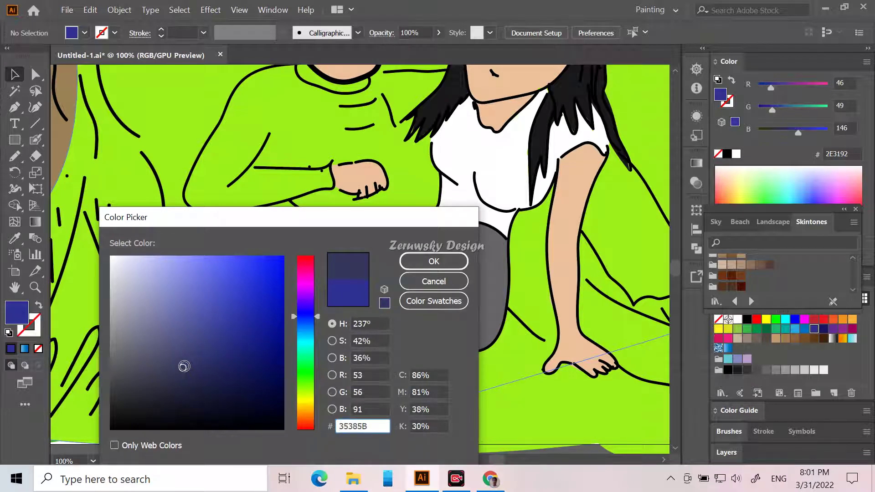
pyautogui.moveTo(180, 368)
pyautogui.mouseDown()
pyautogui.moveTo(162, 377)
pyautogui.moveTo(181, 367)
pyautogui.mouseUp()
pyautogui.click(192, 366)
pyautogui.click(433, 261)
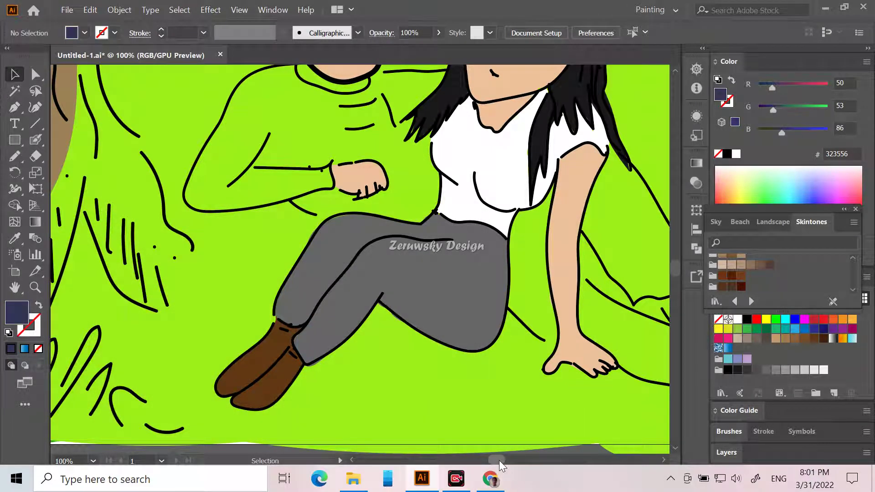
# Fill the boy's bent trouser leg behind the girl's supporting arm with navy Pencil shapes, patching the gaps along its outline.
pyautogui.hscroll(3, 499, 460)
pyautogui.hscroll(10, 502, 460)
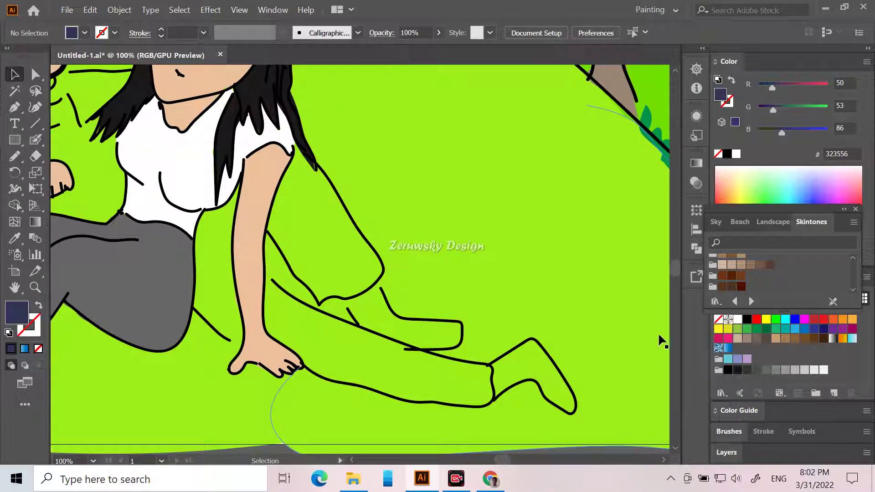
pyautogui.click(14, 158)
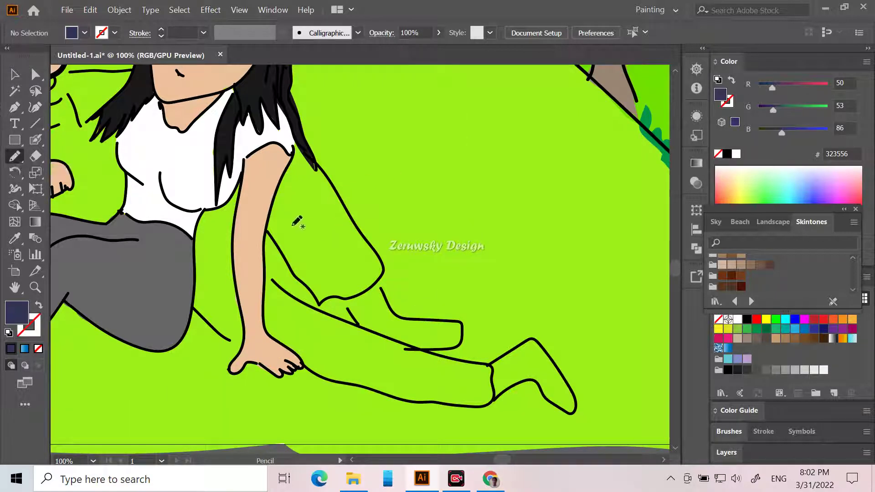
pyautogui.moveTo(267, 230)
pyautogui.mouseDown()
pyautogui.moveTo(321, 302)
pyautogui.moveTo(358, 296)
pyautogui.moveTo(380, 278)
pyautogui.moveTo(376, 252)
pyautogui.moveTo(296, 145)
pyautogui.moveTo(270, 233)
pyautogui.mouseUp()
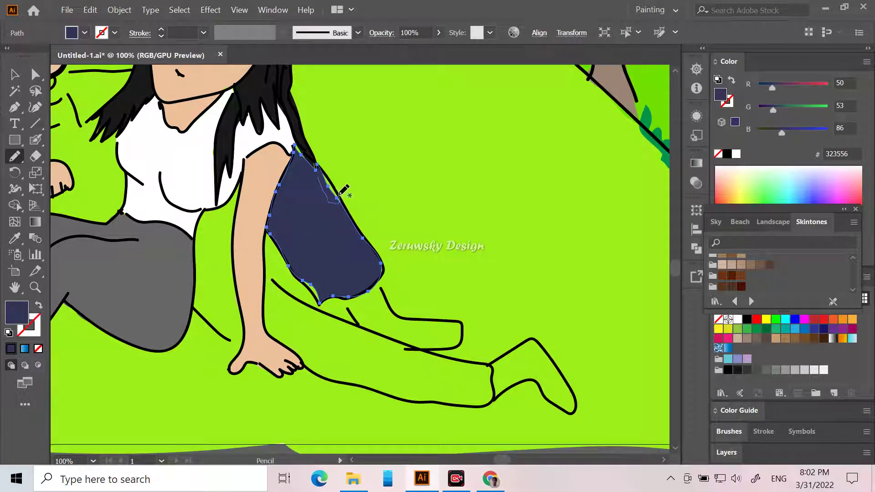
pyautogui.moveTo(325, 167); pyautogui.dragTo(322, 170)
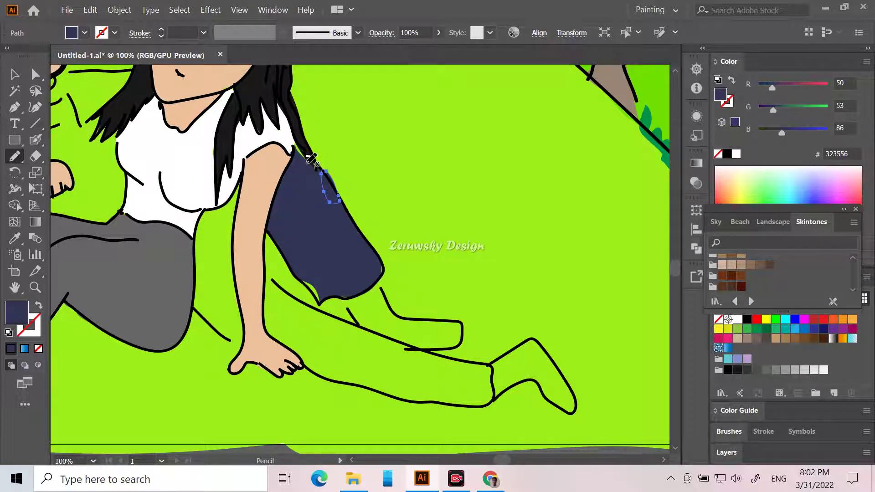
pyautogui.moveTo(307, 162); pyautogui.dragTo(298, 148)
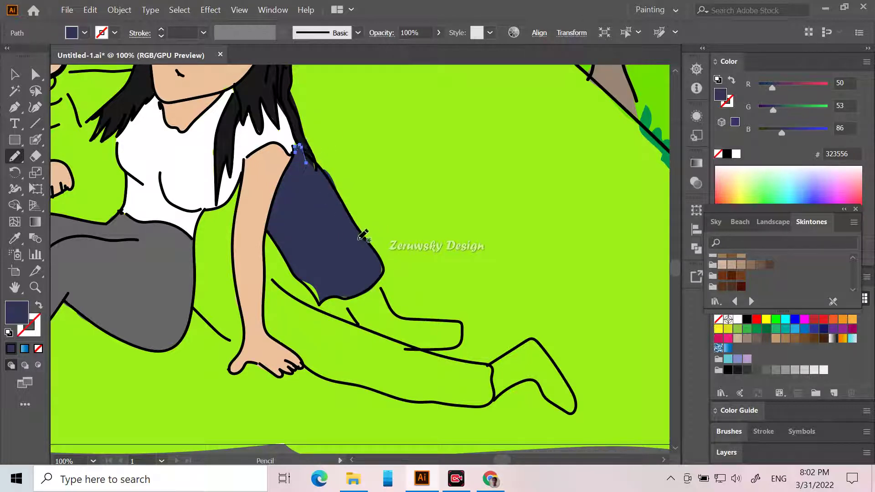
pyautogui.moveTo(379, 261); pyautogui.dragTo(378, 274)
pyautogui.moveTo(299, 276)
pyautogui.mouseDown()
pyautogui.moveTo(321, 302)
pyautogui.moveTo(326, 290)
pyautogui.mouseUp()
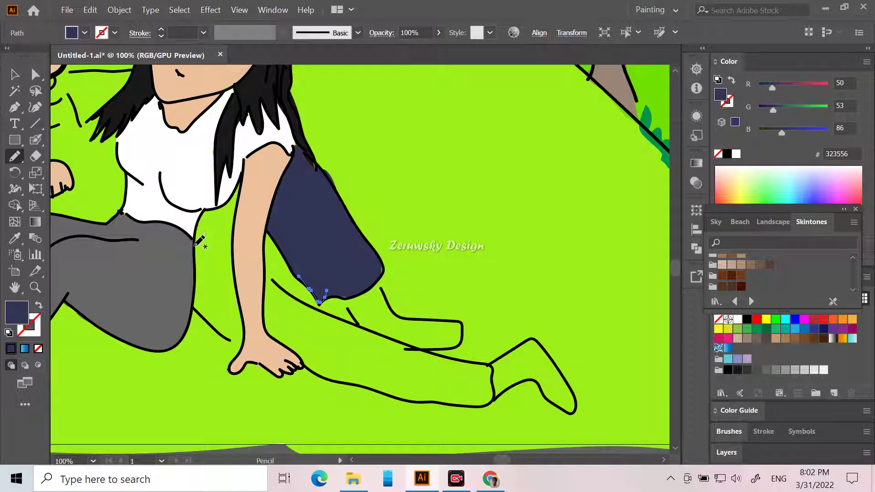
# Fill the part of the boy's trousers between the girl's hip and her supporting arm in navy.
pyautogui.moveTo(197, 246)
pyautogui.mouseDown()
pyautogui.moveTo(195, 311)
pyautogui.moveTo(234, 342)
pyautogui.mouseUp()
pyautogui.moveTo(243, 322)
pyautogui.mouseDown()
pyautogui.moveTo(236, 183)
pyautogui.moveTo(235, 192)
pyautogui.mouseUp()
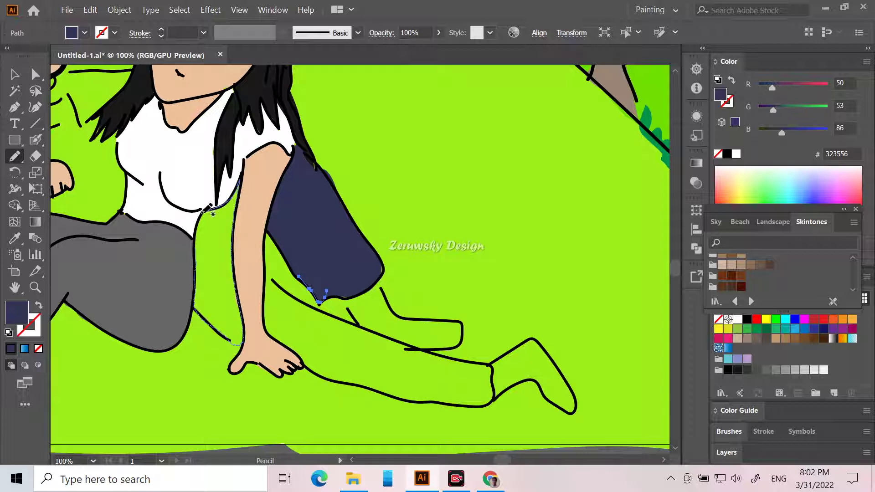
pyautogui.moveTo(199, 253); pyautogui.dragTo(235, 341)
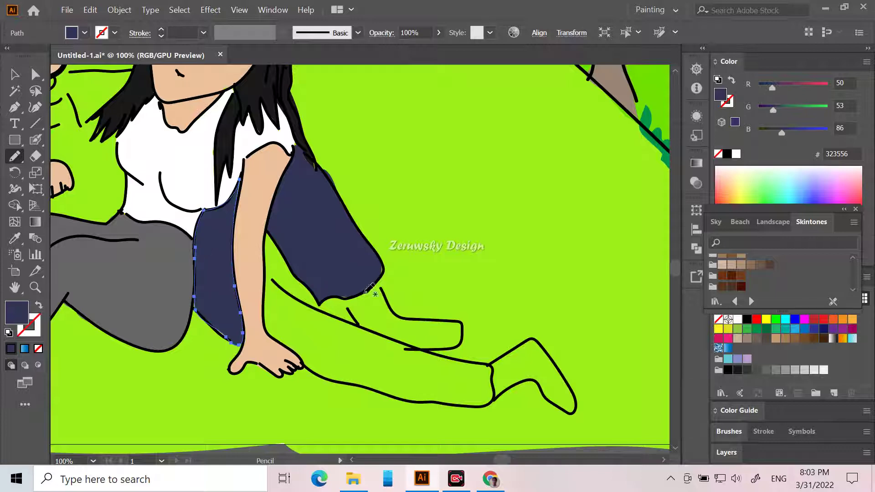
# Fill the boy's outstretched lower leg in navy from the trouser cuff toward the girl's hand.
pyautogui.moveTo(492, 370)
pyautogui.mouseDown()
pyautogui.moveTo(493, 400)
pyautogui.moveTo(479, 407)
pyautogui.moveTo(329, 382)
pyautogui.moveTo(301, 363)
pyautogui.moveTo(367, 345)
pyautogui.moveTo(405, 365)
pyautogui.moveTo(491, 369)
pyautogui.moveTo(446, 360)
pyautogui.moveTo(424, 380)
pyautogui.mouseUp()
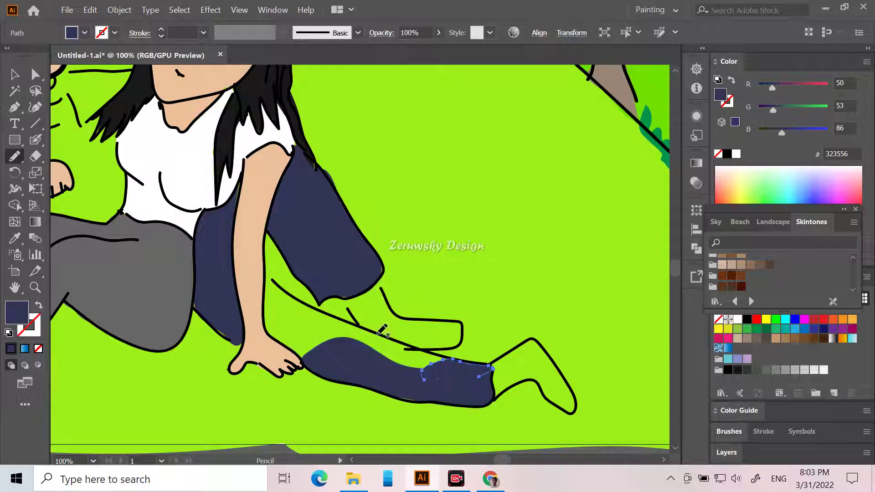
pyautogui.moveTo(366, 355)
pyautogui.mouseDown()
pyautogui.moveTo(408, 341)
pyautogui.moveTo(454, 358)
pyautogui.moveTo(448, 375)
pyautogui.moveTo(390, 361)
pyautogui.mouseUp()
pyautogui.moveTo(336, 361)
pyautogui.mouseDown()
pyautogui.moveTo(329, 320)
pyautogui.moveTo(399, 350)
pyautogui.moveTo(310, 320)
pyautogui.moveTo(364, 341)
pyautogui.moveTo(389, 335)
pyautogui.moveTo(391, 357)
pyautogui.mouseUp()
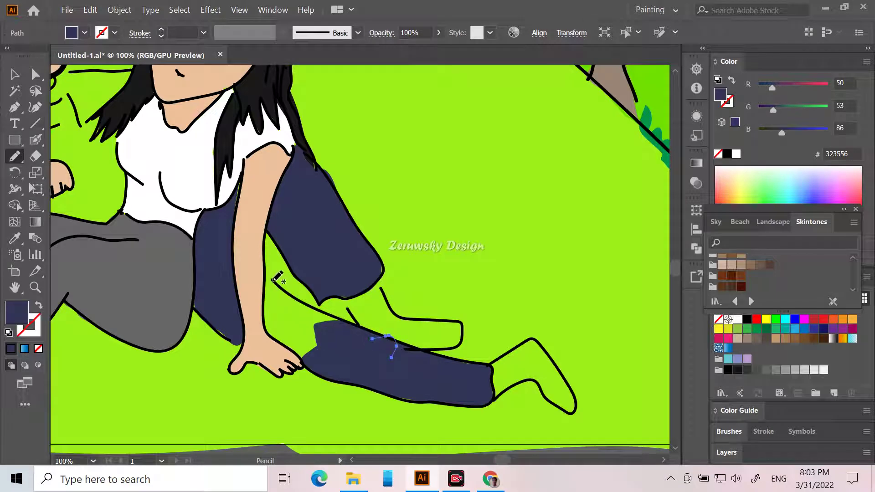
# Fill the remaining part of the outstretched leg beside the girl's forearm and hand in navy, and deselect the shapes.
pyautogui.moveTo(336, 332)
pyautogui.mouseDown()
pyautogui.moveTo(294, 319)
pyautogui.moveTo(273, 282)
pyautogui.moveTo(349, 316)
pyautogui.moveTo(325, 316)
pyautogui.moveTo(334, 330)
pyautogui.moveTo(346, 326)
pyautogui.moveTo(331, 326)
pyautogui.moveTo(324, 311)
pyautogui.moveTo(342, 314)
pyautogui.moveTo(302, 302)
pyautogui.moveTo(338, 335)
pyautogui.moveTo(278, 291)
pyautogui.moveTo(265, 299)
pyautogui.moveTo(264, 318)
pyautogui.moveTo(286, 348)
pyautogui.mouseUp()
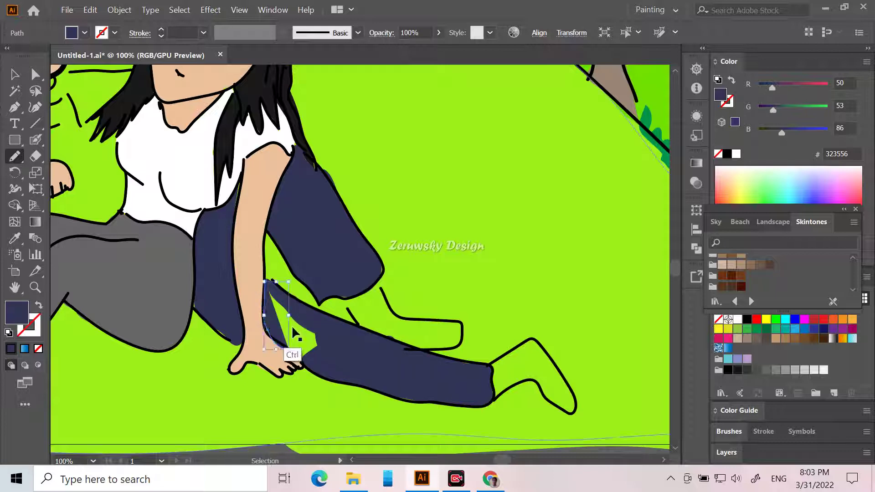
pyautogui.hotkey('ctrl', 'z')
pyautogui.moveTo(316, 332)
pyautogui.mouseDown()
pyautogui.moveTo(279, 294)
pyautogui.moveTo(292, 332)
pyautogui.moveTo(315, 361)
pyautogui.moveTo(333, 353)
pyautogui.mouseUp()
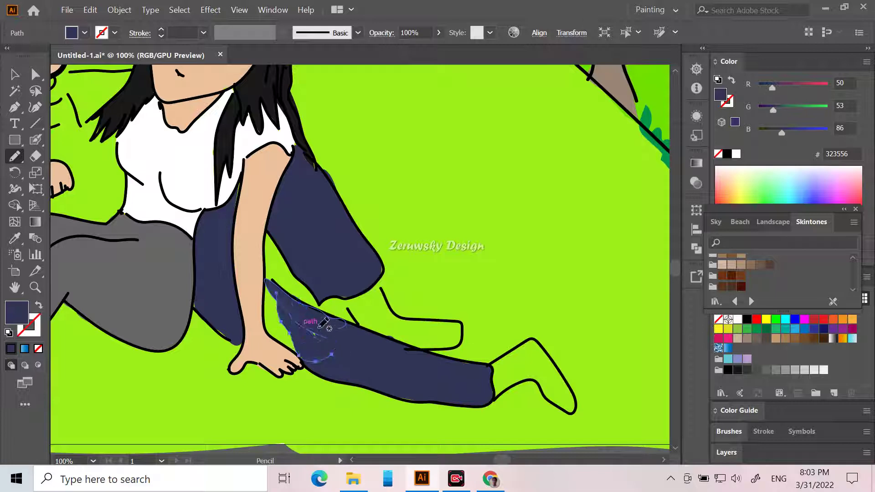
pyautogui.moveTo(323, 323)
pyautogui.mouseDown()
pyautogui.moveTo(268, 282)
pyautogui.moveTo(266, 330)
pyautogui.moveTo(301, 330)
pyautogui.moveTo(306, 335)
pyautogui.moveTo(283, 342)
pyautogui.moveTo(275, 337)
pyautogui.moveTo(313, 345)
pyautogui.mouseUp()
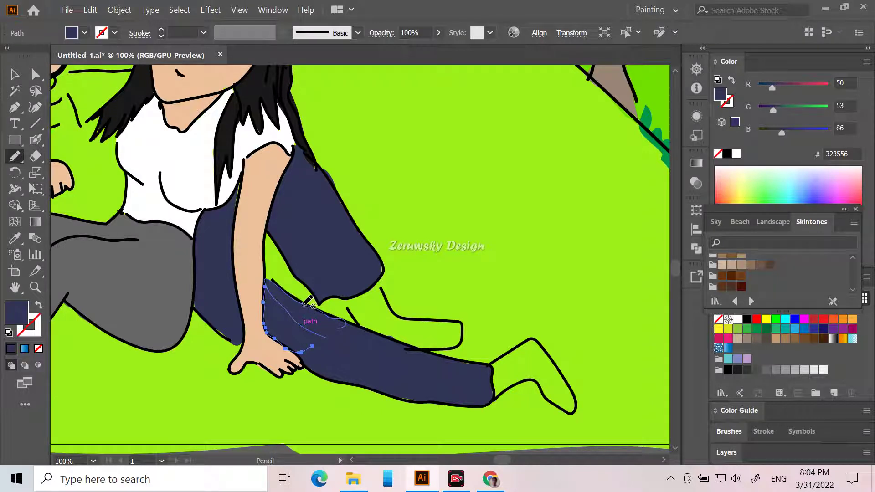
pyautogui.moveTo(306, 301)
pyautogui.mouseDown()
pyautogui.moveTo(297, 314)
pyautogui.moveTo(436, 365)
pyautogui.moveTo(414, 369)
pyautogui.moveTo(12, 93)
pyautogui.mouseUp()
pyautogui.click(15, 74)
pyautogui.click(202, 436)
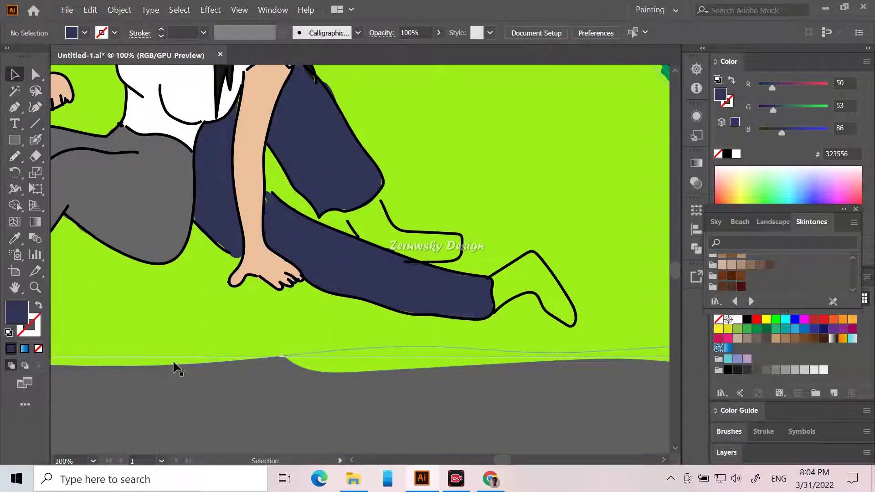
# Try purple 662D91, magenta 9E005D, periwinkle 838BC5 and several gray swatches as the fill color for the boy's sweater.
pyautogui.scroll(1, 173, 365)
pyautogui.hscroll(-6, 495, 457)
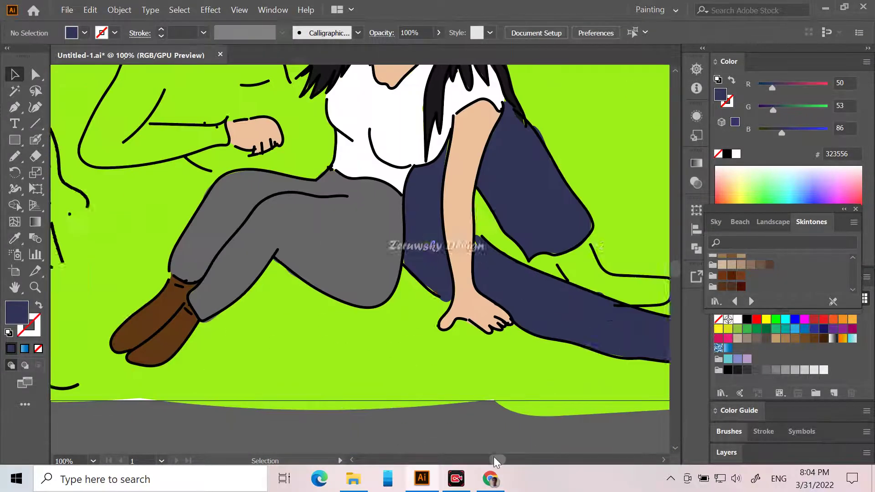
pyautogui.scroll(3, 382, 430)
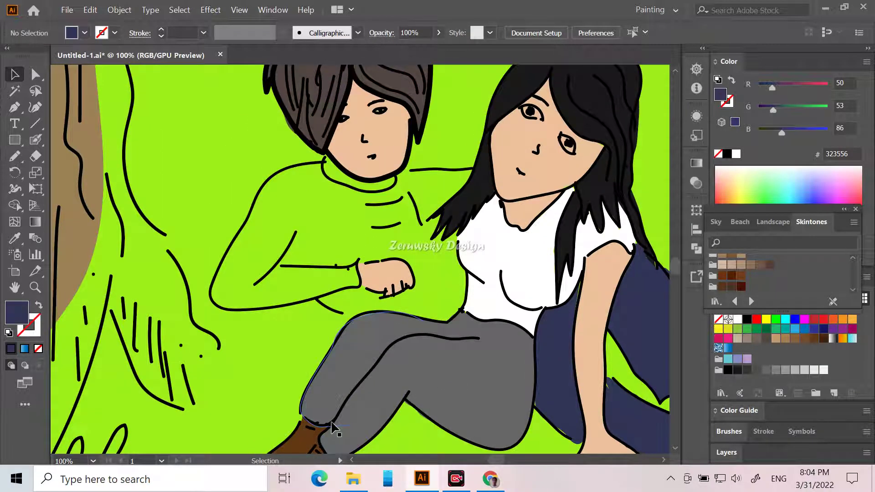
pyautogui.scroll(1, 333, 429)
pyautogui.scroll(1, 333, 428)
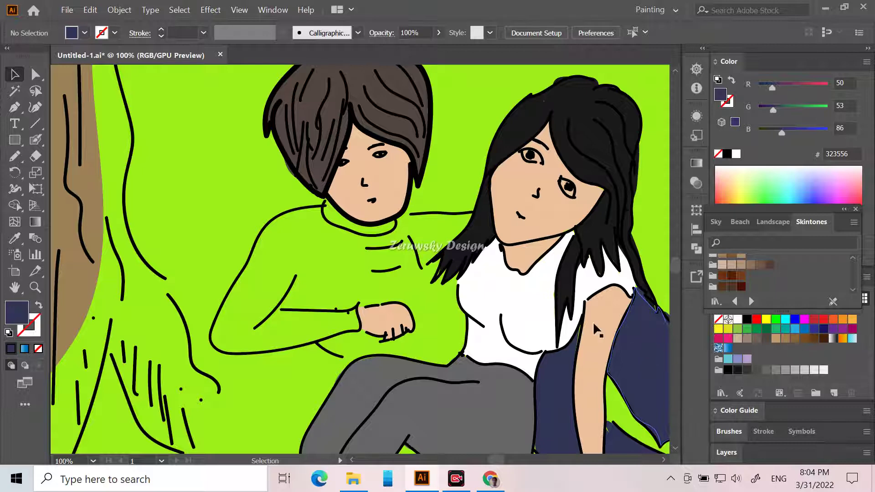
pyautogui.scroll(-5, 638, 337)
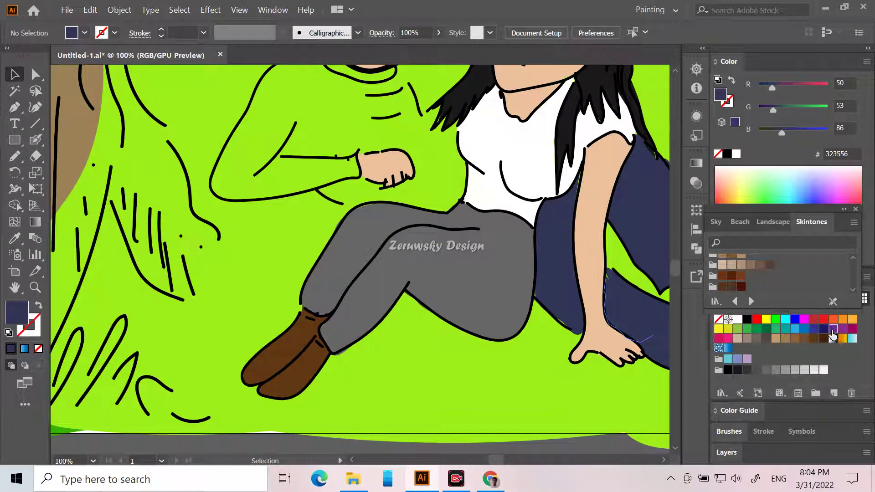
pyautogui.click(832, 330)
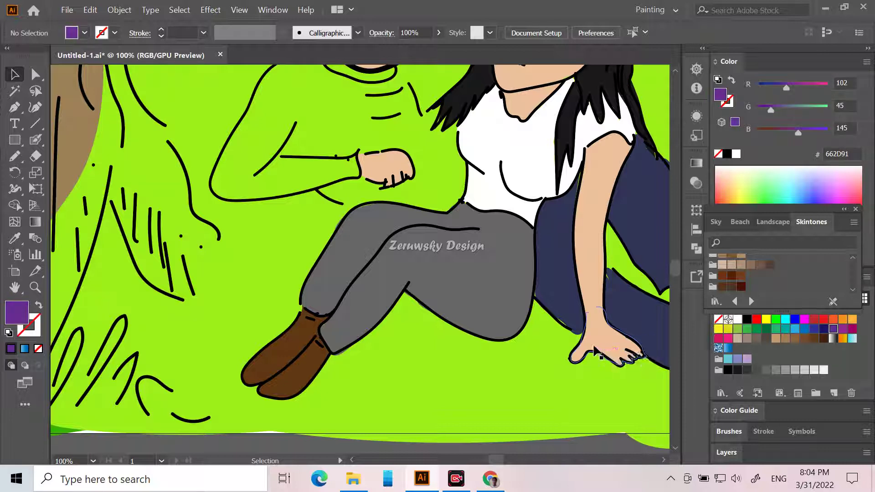
pyautogui.click(851, 330)
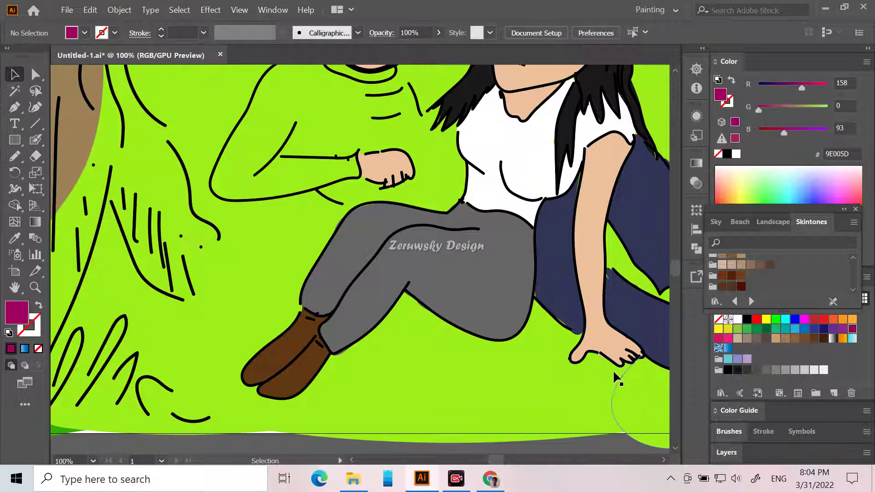
pyautogui.scroll(4, 569, 360)
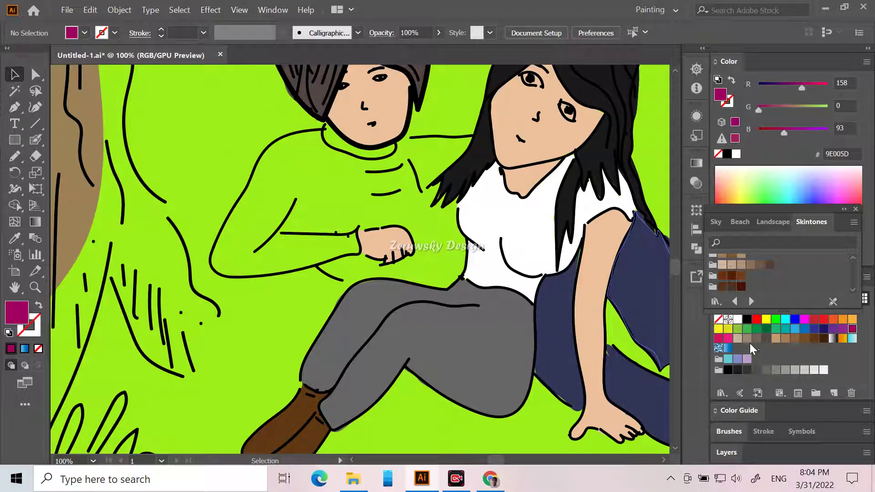
pyautogui.click(738, 360)
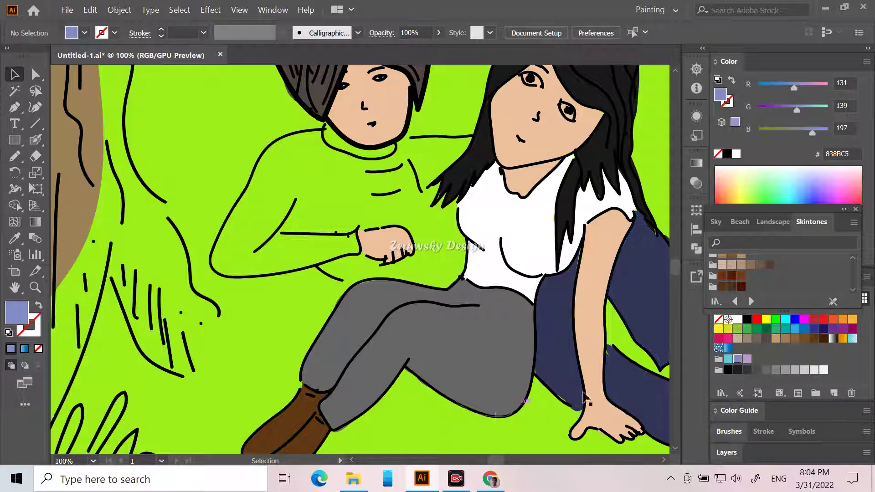
pyautogui.click(776, 370)
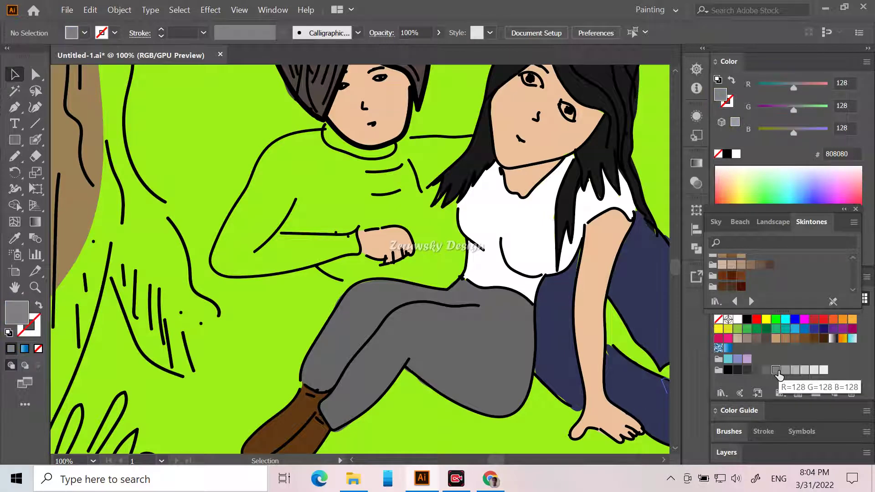
pyautogui.click(757, 370)
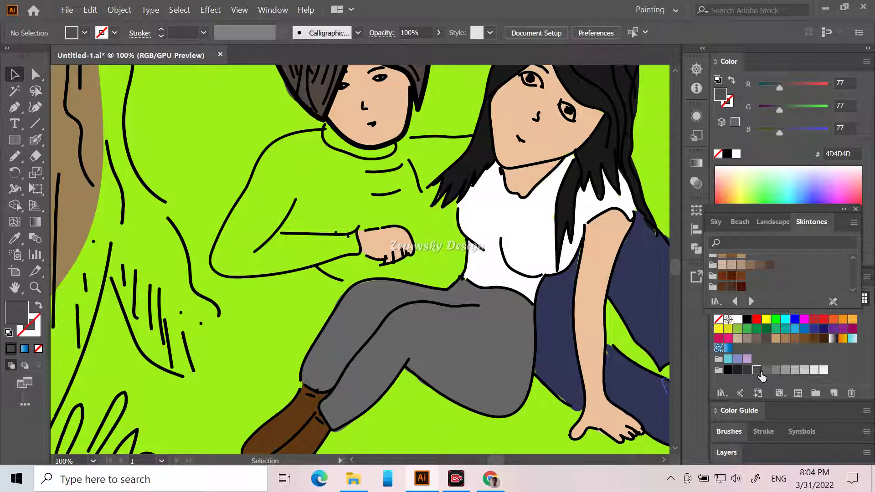
pyautogui.click(795, 371)
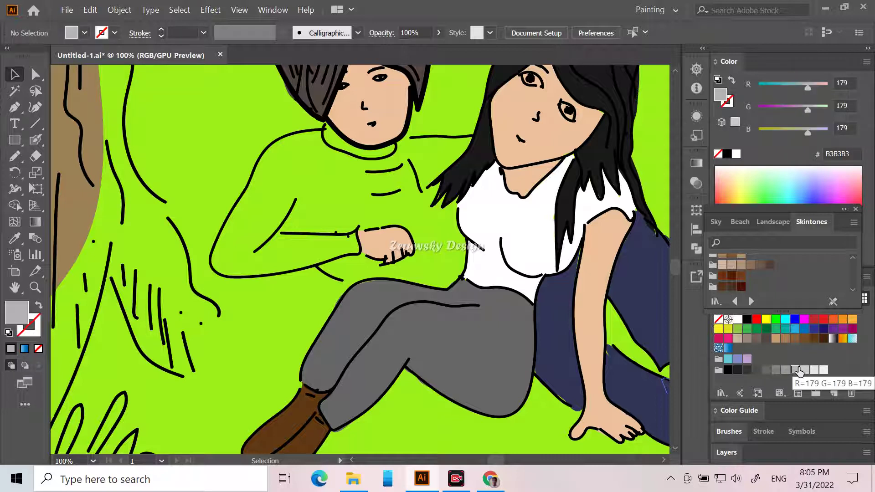
pyautogui.click(786, 370)
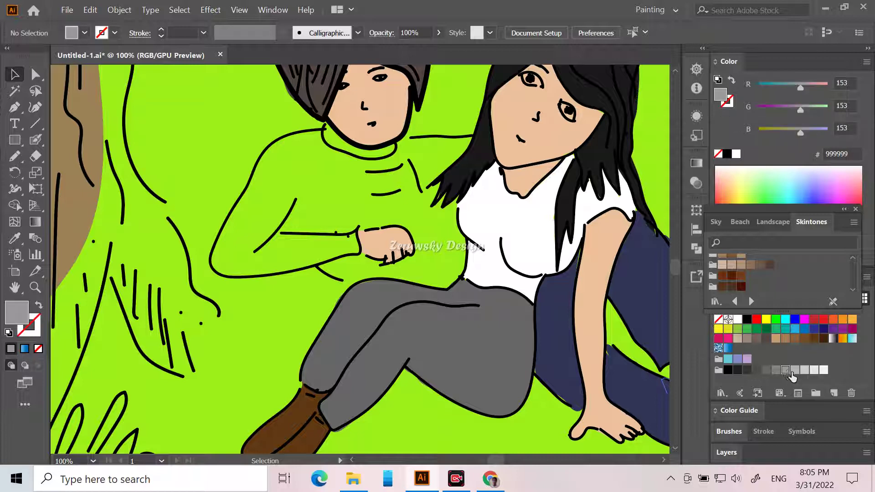
# Set the fill to light gray CCCCCC and fill the boy's turtleneck collar and the shoulder nearest the tree with Pencil shapes.
pyautogui.click(805, 370)
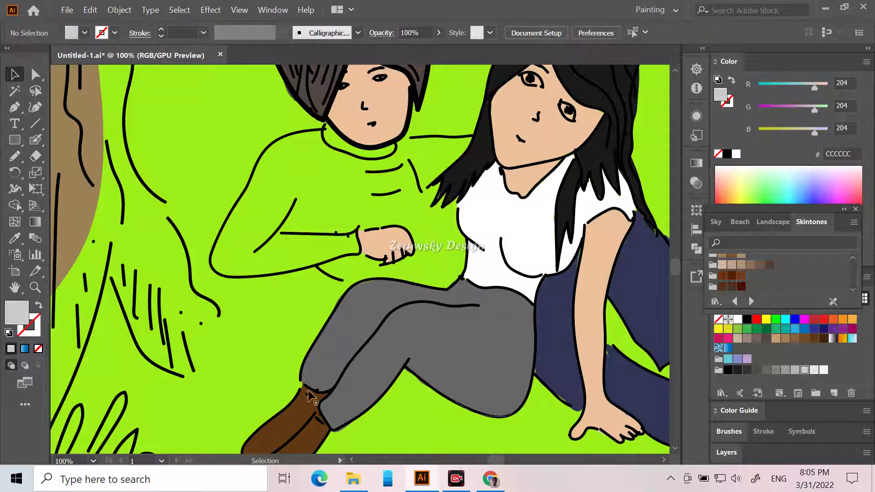
pyautogui.scroll(3, 261, 375)
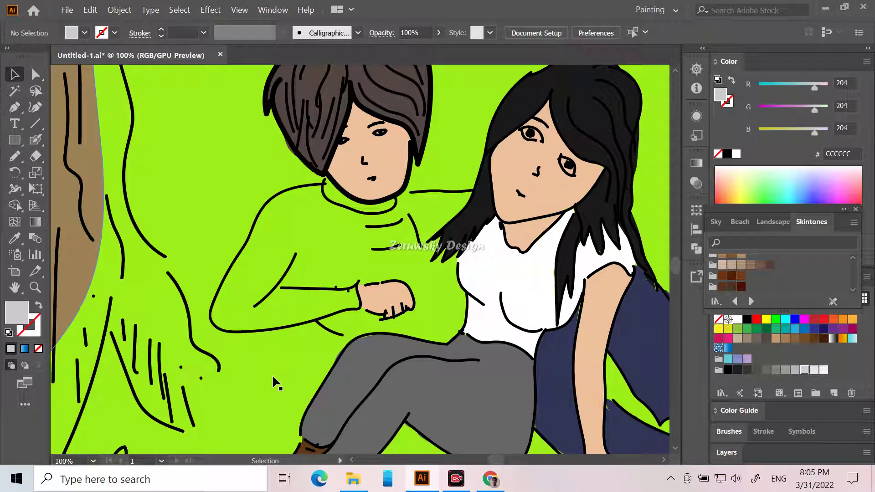
pyautogui.scroll(5, 272, 374)
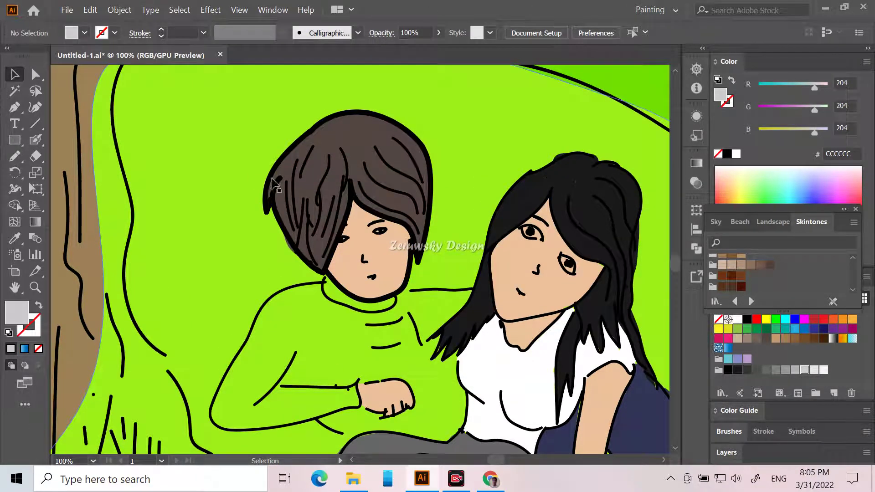
pyautogui.click(16, 157)
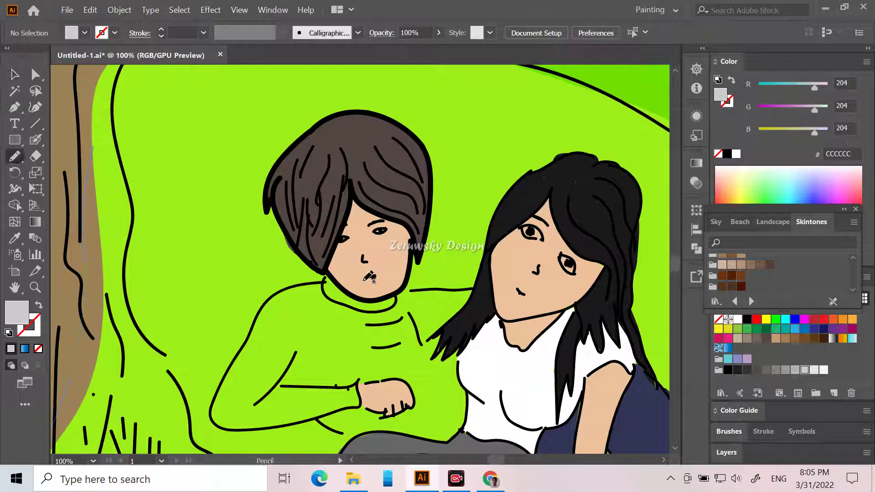
pyautogui.moveTo(326, 275)
pyautogui.mouseDown()
pyautogui.moveTo(278, 335)
pyautogui.moveTo(273, 357)
pyautogui.moveTo(329, 361)
pyautogui.moveTo(370, 319)
pyautogui.moveTo(373, 304)
pyautogui.moveTo(328, 276)
pyautogui.mouseUp()
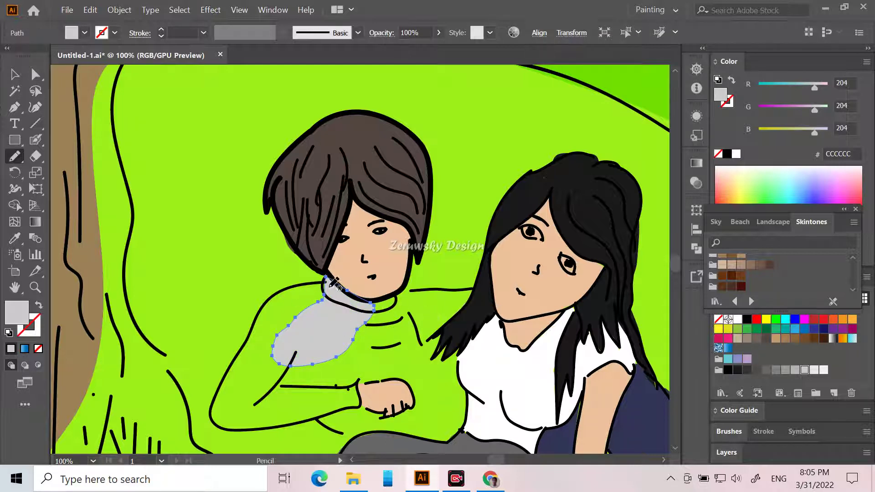
pyautogui.moveTo(326, 281)
pyautogui.mouseDown()
pyautogui.moveTo(283, 289)
pyautogui.moveTo(250, 331)
pyautogui.moveTo(277, 359)
pyautogui.moveTo(305, 352)
pyautogui.mouseUp()
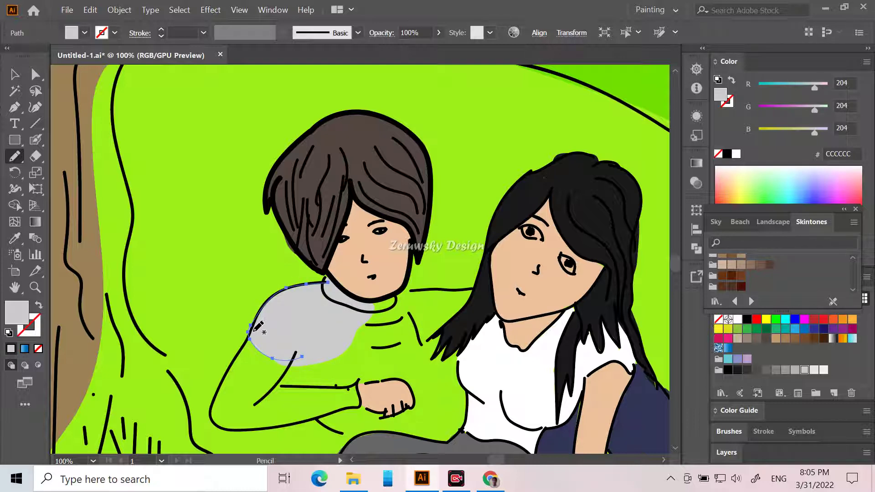
# Fill the boy's bent sleeve in light gray from the upper arm around the elbow and along the forearm to the cuff.
pyautogui.moveTo(229, 368)
pyautogui.mouseDown()
pyautogui.moveTo(214, 407)
pyautogui.moveTo(251, 421)
pyautogui.moveTo(304, 396)
pyautogui.moveTo(333, 329)
pyautogui.mouseUp()
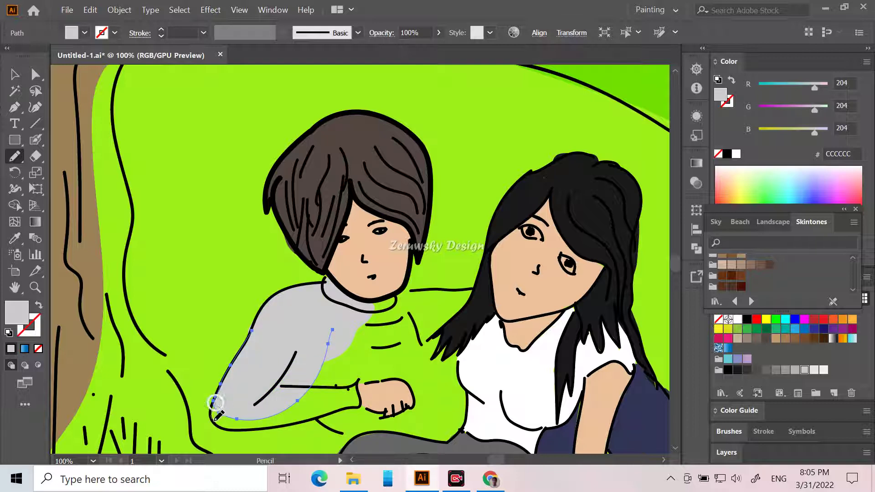
pyautogui.moveTo(244, 430); pyautogui.dragTo(285, 396)
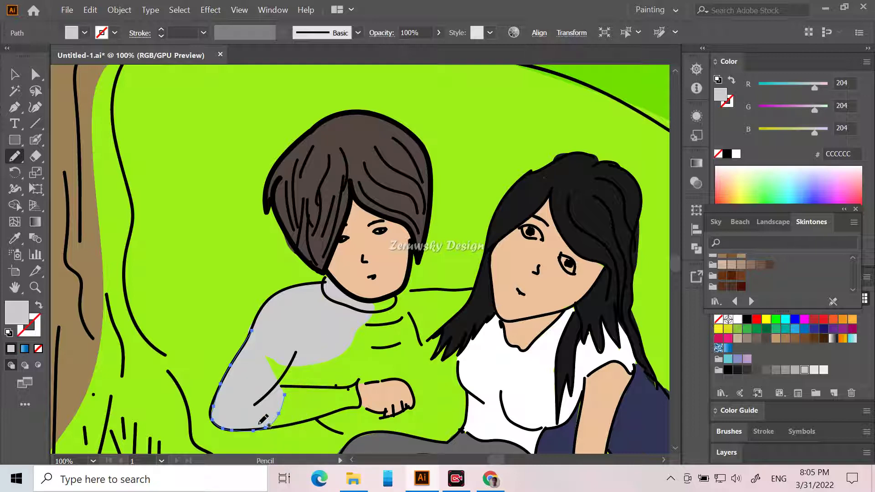
pyautogui.moveTo(260, 423)
pyautogui.mouseDown()
pyautogui.moveTo(363, 405)
pyautogui.moveTo(360, 379)
pyautogui.moveTo(337, 387)
pyautogui.moveTo(296, 341)
pyautogui.moveTo(270, 338)
pyautogui.moveTo(258, 352)
pyautogui.mouseUp()
# Fill the sweater's chest between the collar and the forearm in light gray, patching the gaps above the cuff and below the collar.
pyautogui.moveTo(340, 326)
pyautogui.mouseDown()
pyautogui.moveTo(405, 325)
pyautogui.moveTo(406, 349)
pyautogui.mouseUp()
pyautogui.moveTo(358, 383); pyautogui.dragTo(357, 385)
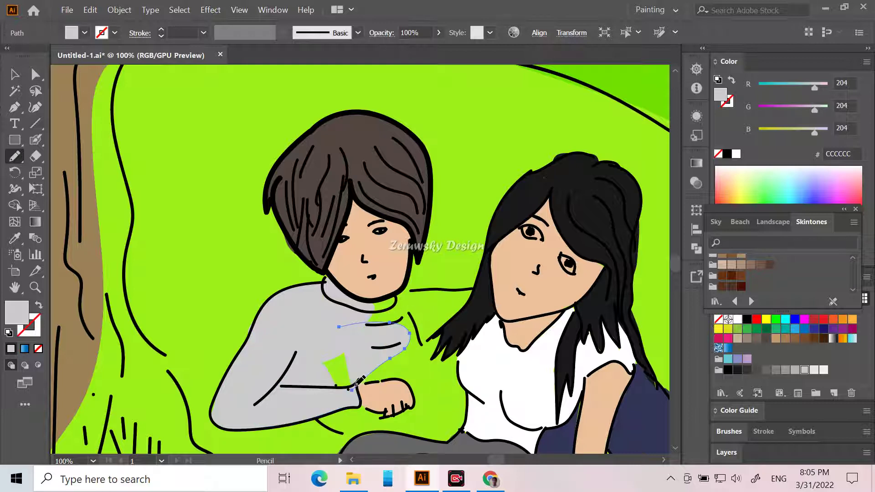
pyautogui.moveTo(323, 354)
pyautogui.mouseDown()
pyautogui.moveTo(360, 362)
pyautogui.moveTo(325, 399)
pyautogui.mouseUp()
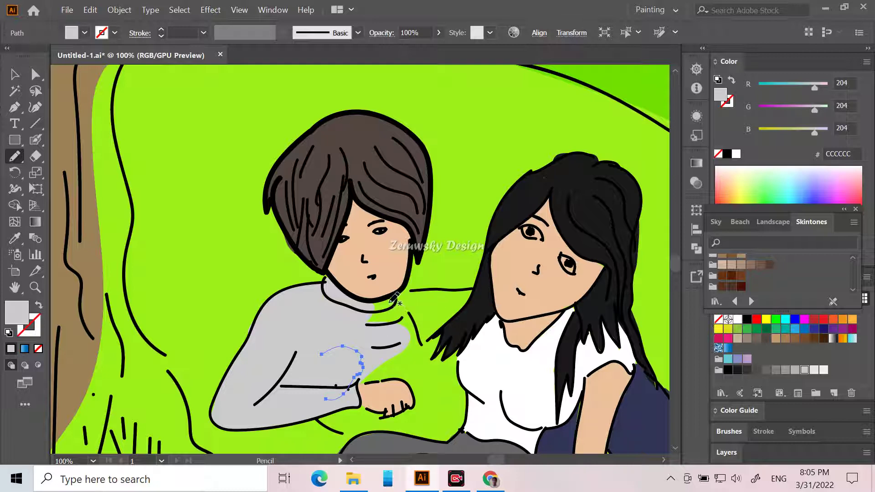
pyautogui.moveTo(358, 302)
pyautogui.mouseDown()
pyautogui.moveTo(414, 298)
pyautogui.moveTo(423, 312)
pyautogui.moveTo(412, 356)
pyautogui.moveTo(382, 382)
pyautogui.moveTo(353, 383)
pyautogui.moveTo(319, 375)
pyautogui.moveTo(349, 377)
pyautogui.moveTo(340, 345)
pyautogui.mouseUp()
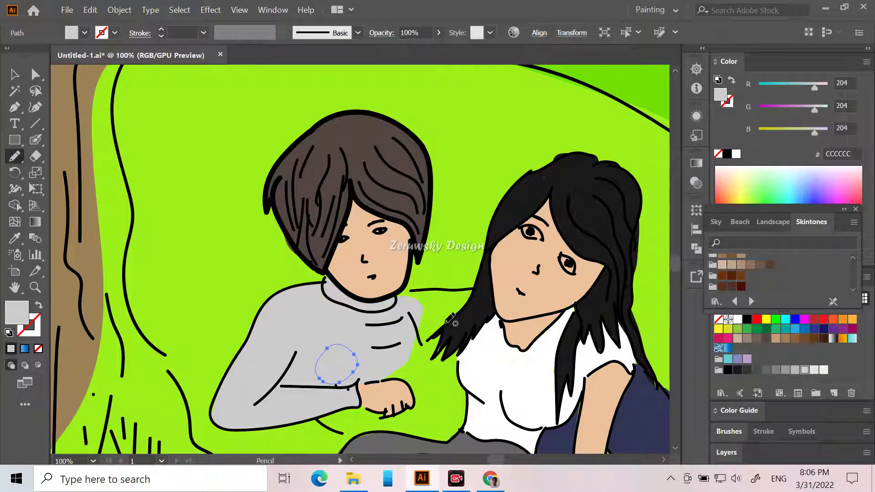
# Fill the boy's other shoulder and the arm reaching behind the girl's hair in light gray, covering the gap beside the armpit line.
pyautogui.moveTo(388, 299)
pyautogui.mouseDown()
pyautogui.moveTo(413, 289)
pyautogui.moveTo(473, 291)
pyautogui.moveTo(462, 314)
pyautogui.moveTo(424, 345)
pyautogui.moveTo(381, 361)
pyautogui.mouseUp()
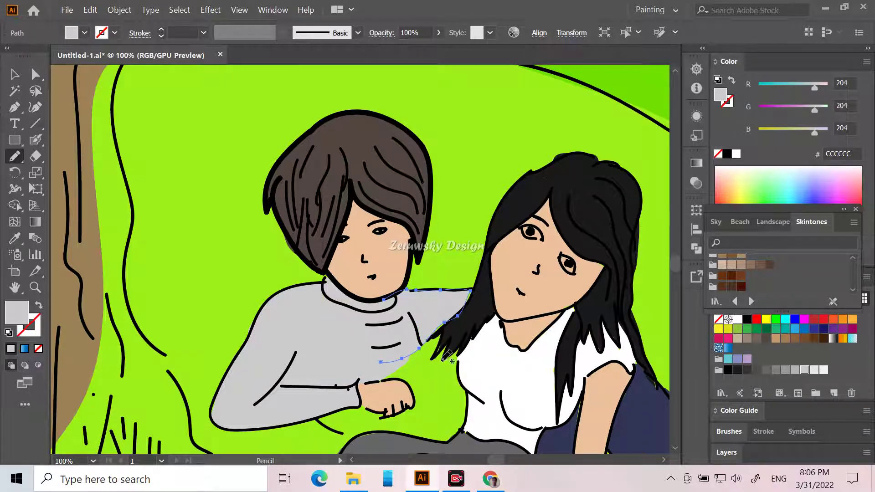
pyautogui.moveTo(426, 331)
pyautogui.mouseDown()
pyautogui.moveTo(444, 335)
pyautogui.moveTo(415, 368)
pyautogui.mouseUp()
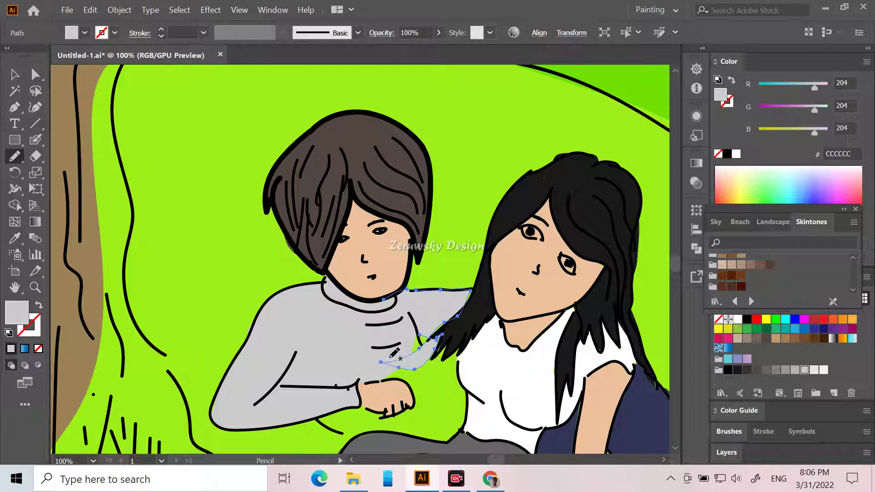
pyautogui.moveTo(432, 331)
pyautogui.mouseDown()
pyautogui.moveTo(399, 357)
pyautogui.moveTo(445, 320)
pyautogui.mouseUp()
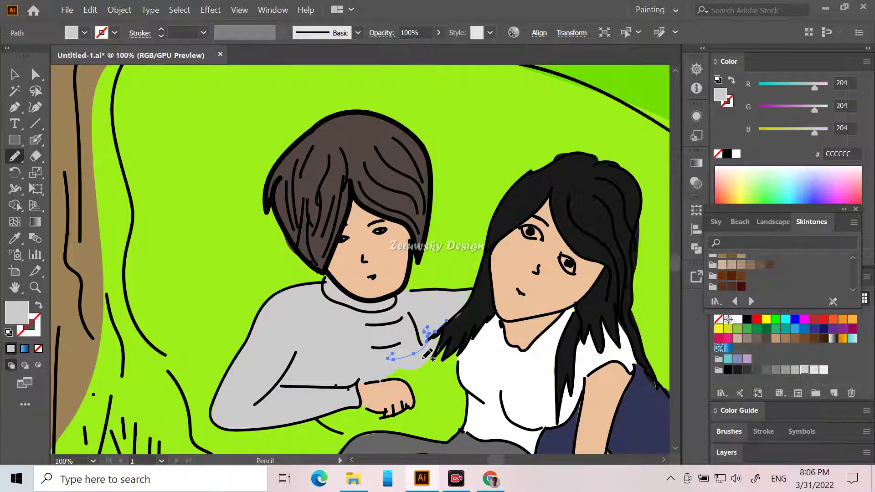
# Fill the sweater between the boy's fist and the tips of the girl's hair in light gray, patching around the strands.
pyautogui.moveTo(427, 356)
pyautogui.mouseDown()
pyautogui.moveTo(447, 358)
pyautogui.moveTo(448, 347)
pyautogui.moveTo(437, 377)
pyautogui.moveTo(389, 381)
pyautogui.moveTo(365, 362)
pyautogui.mouseUp()
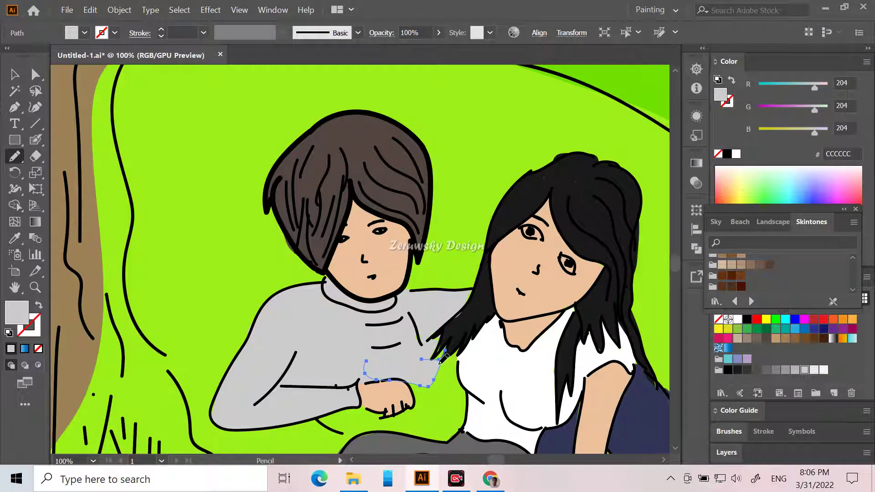
pyautogui.moveTo(424, 364)
pyautogui.mouseDown()
pyautogui.moveTo(460, 349)
pyautogui.moveTo(460, 373)
pyautogui.mouseUp()
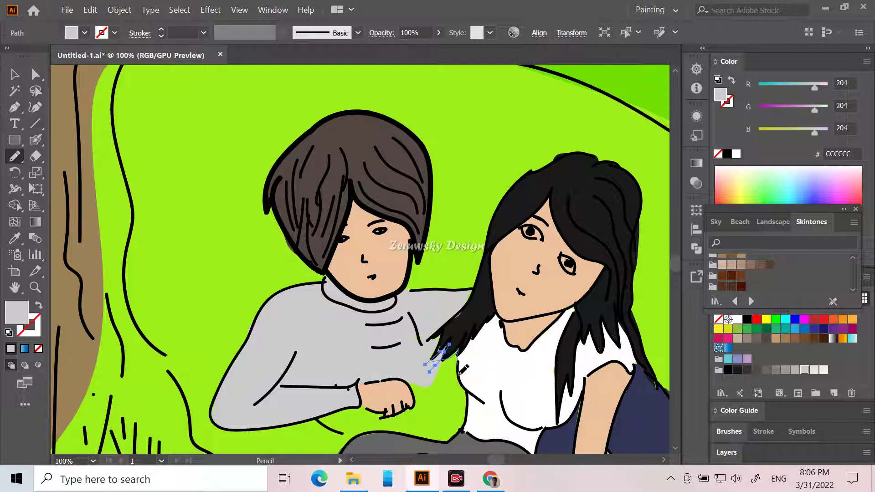
pyautogui.moveTo(417, 401); pyautogui.dragTo(412, 392)
pyautogui.moveTo(415, 363)
pyautogui.mouseDown()
pyautogui.moveTo(447, 346)
pyautogui.moveTo(449, 364)
pyautogui.mouseUp()
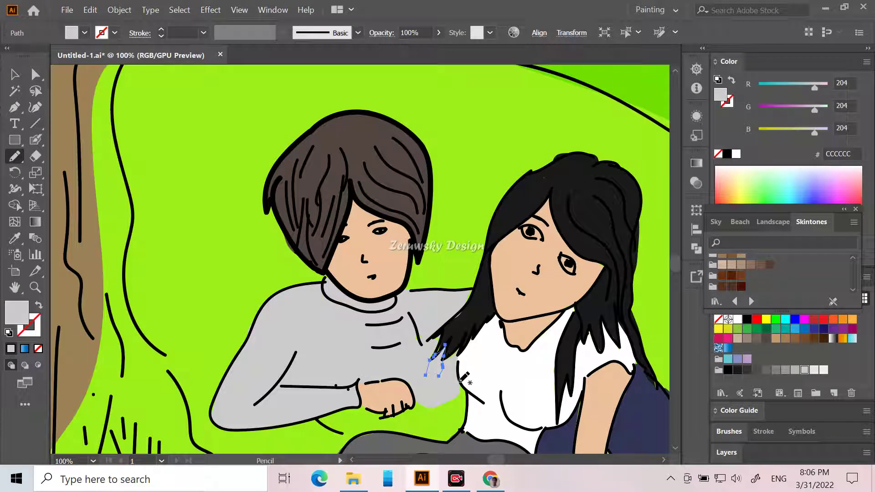
# Fill the sweater's lower part beside the girl's shirt and beneath the boy's forearm and fist in light gray, and deselect the shapes.
pyautogui.moveTo(458, 432)
pyautogui.mouseDown()
pyautogui.moveTo(441, 438)
pyautogui.moveTo(424, 425)
pyautogui.moveTo(435, 382)
pyautogui.mouseUp()
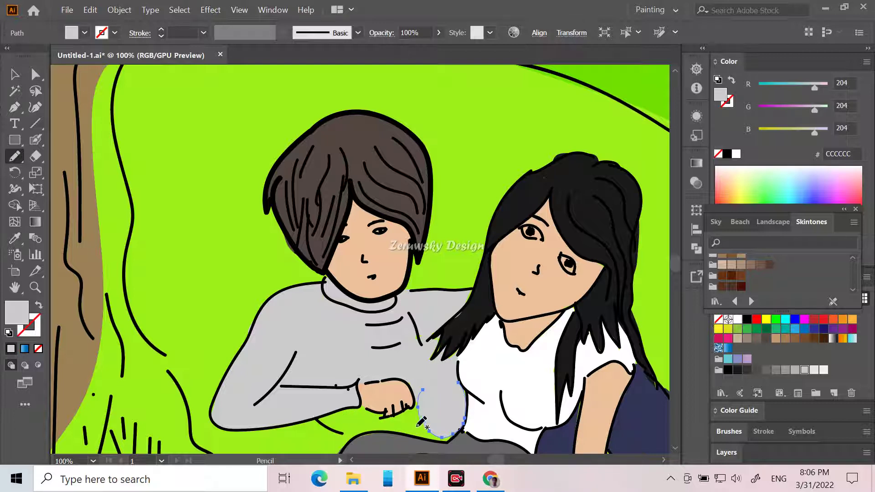
pyautogui.moveTo(454, 418)
pyautogui.mouseDown()
pyautogui.moveTo(442, 442)
pyautogui.moveTo(371, 431)
pyautogui.moveTo(357, 437)
pyautogui.moveTo(315, 417)
pyautogui.moveTo(335, 405)
pyautogui.moveTo(393, 417)
pyautogui.mouseUp()
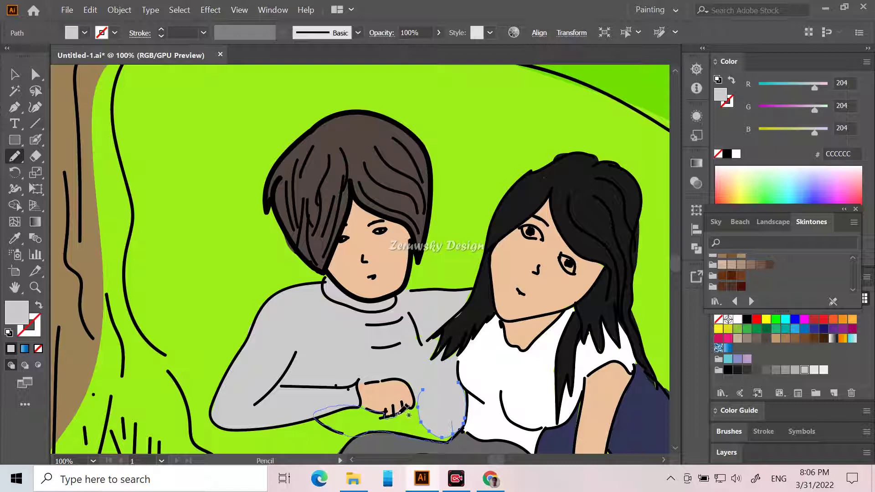
pyautogui.moveTo(421, 405)
pyautogui.mouseDown()
pyautogui.moveTo(431, 408)
pyautogui.moveTo(411, 409)
pyautogui.mouseUp()
pyautogui.rightClick(361, 410)
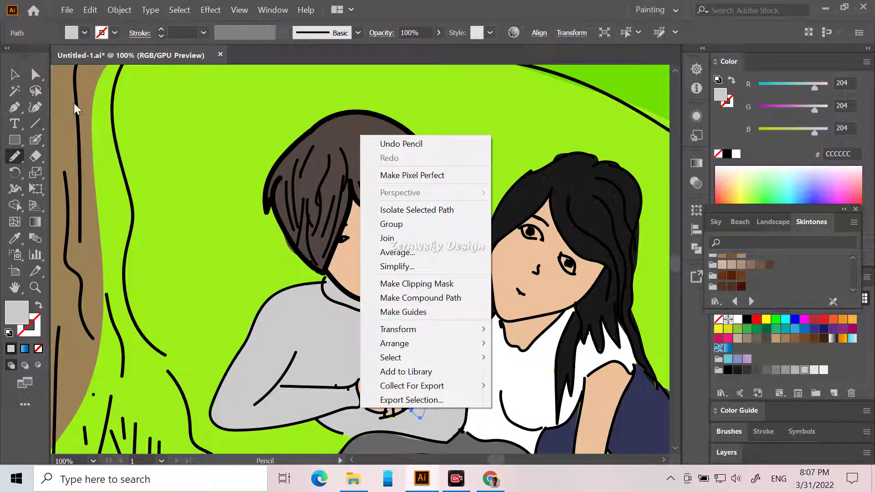
pyautogui.scroll(-4, 137, 137)
pyautogui.scroll(1, 140, 152)
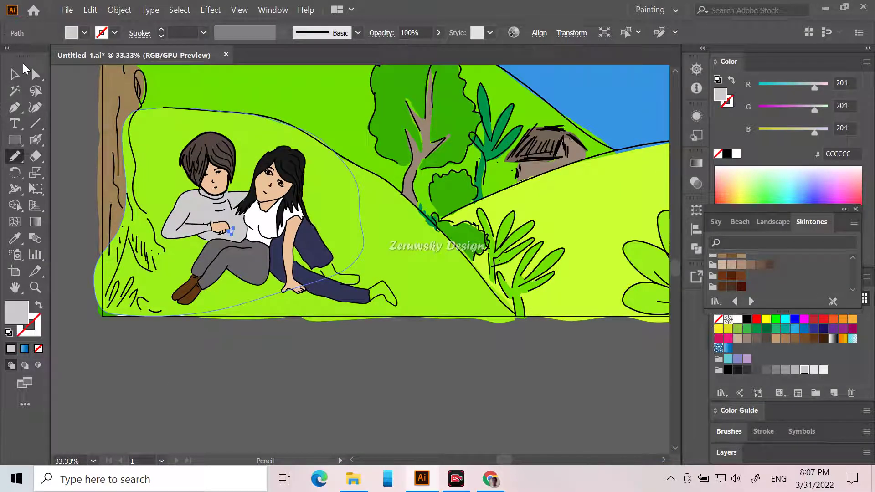
pyautogui.press('v')
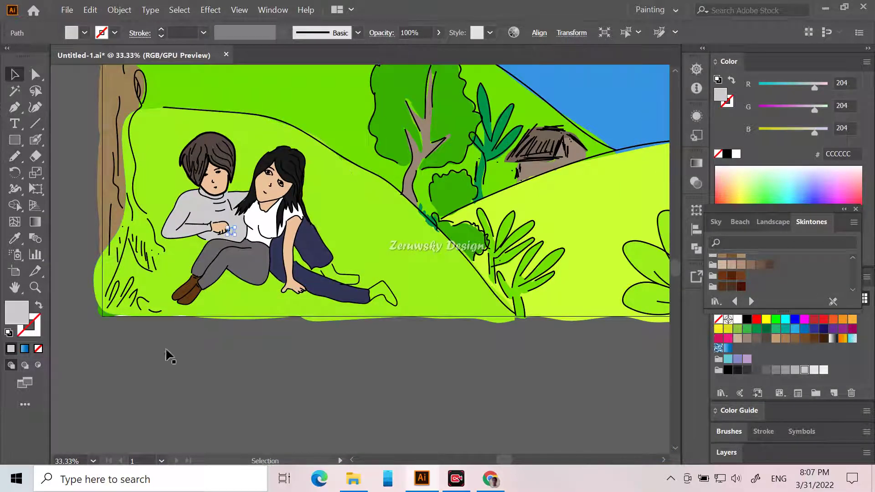
pyautogui.click(248, 435)
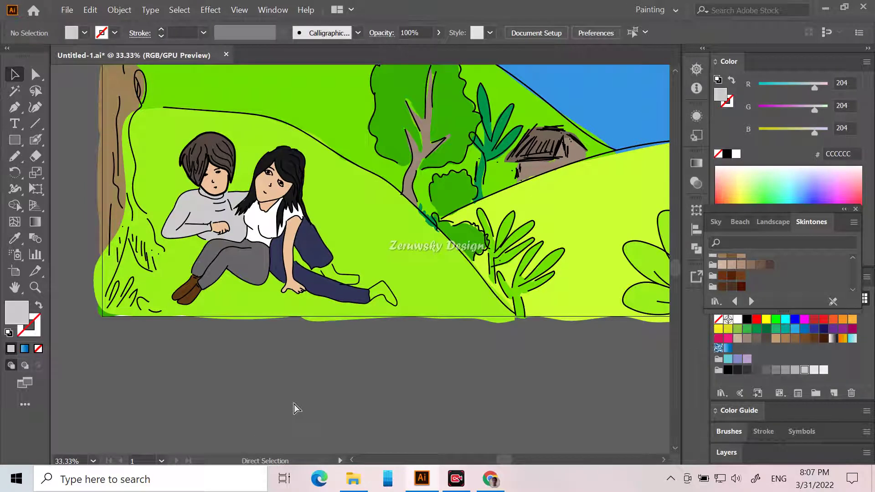
# Fill the girl's shoe at the end of her outstretched front leg in dark brown 543E36 with the Pencil tool.
pyautogui.scroll(2, 294, 404)
pyautogui.scroll(1, 294, 404)
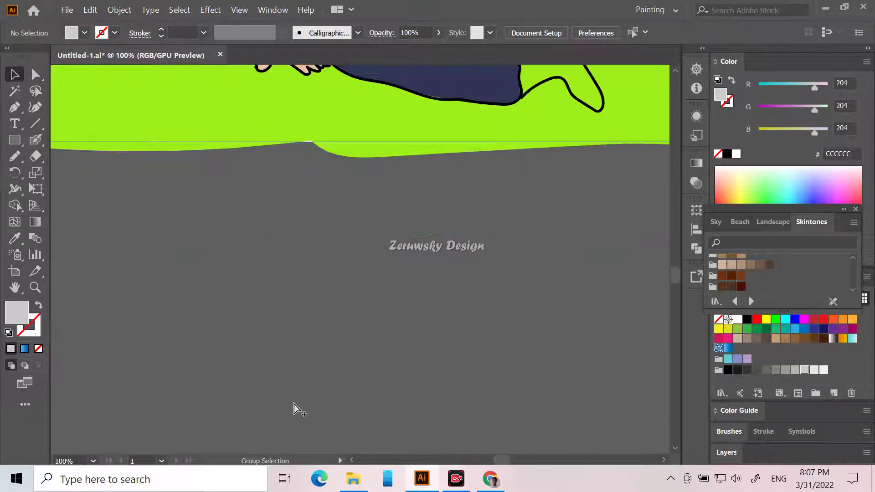
pyautogui.scroll(5, 319, 392)
pyautogui.scroll(1, 348, 394)
pyautogui.scroll(-4, 346, 387)
pyautogui.scroll(2, 319, 400)
pyautogui.scroll(2, 307, 450)
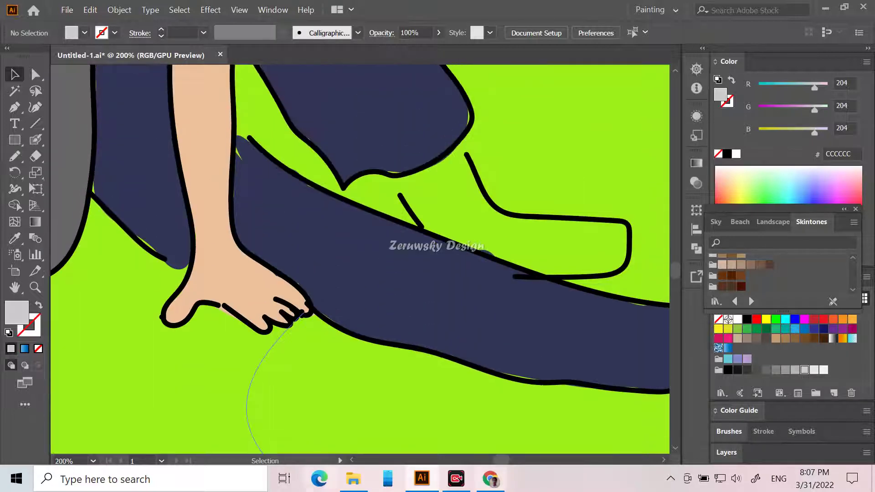
pyautogui.moveTo(507, 461)
pyautogui.mouseDown()
pyautogui.moveTo(517, 464)
pyautogui.moveTo(508, 466)
pyautogui.mouseUp()
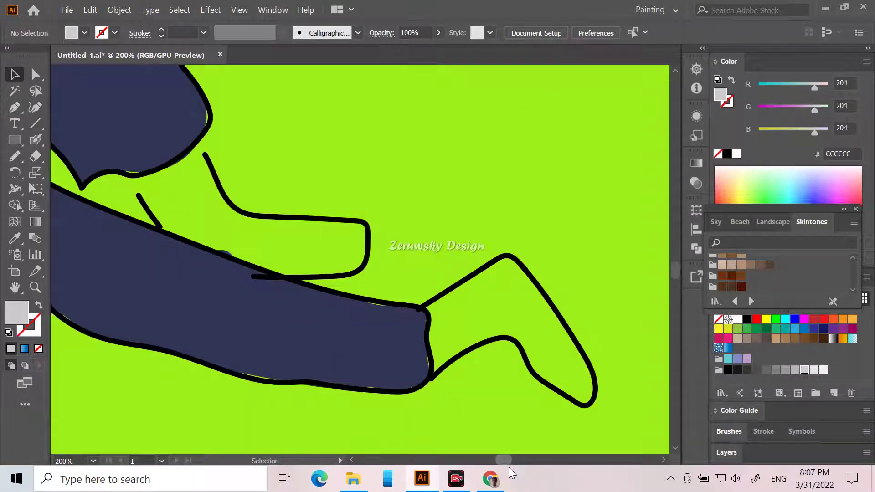
pyautogui.scroll(-1, 58, 240)
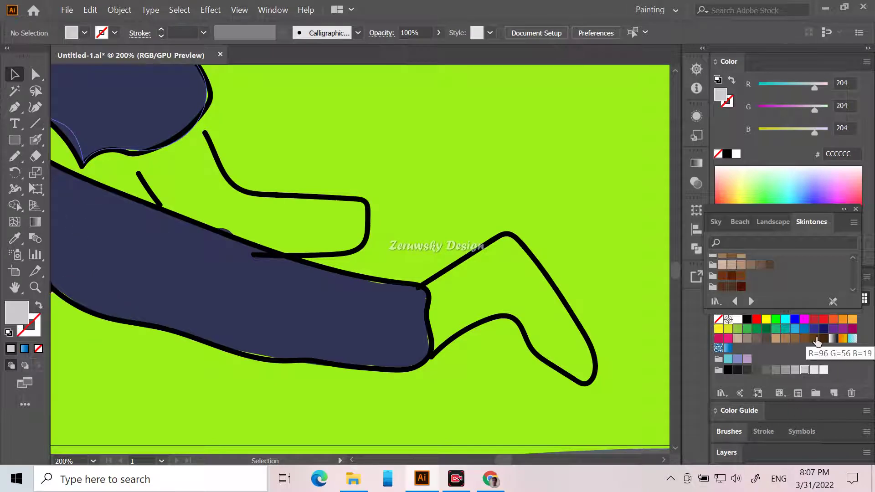
pyautogui.click(769, 266)
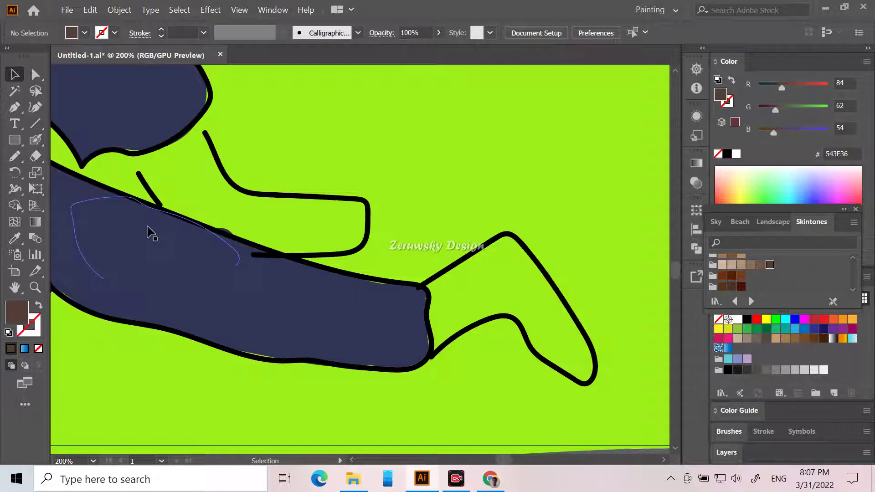
pyautogui.click(14, 157)
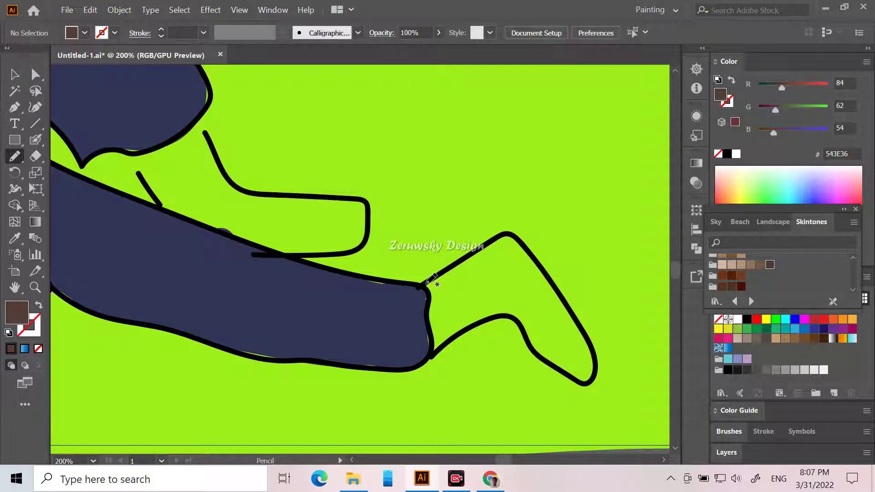
pyautogui.moveTo(429, 282)
pyautogui.mouseDown()
pyautogui.moveTo(499, 238)
pyautogui.moveTo(518, 239)
pyautogui.moveTo(595, 344)
pyautogui.moveTo(597, 374)
pyautogui.moveTo(584, 385)
pyautogui.moveTo(548, 363)
pyautogui.moveTo(505, 316)
pyautogui.moveTo(430, 355)
pyautogui.moveTo(424, 286)
pyautogui.mouseUp()
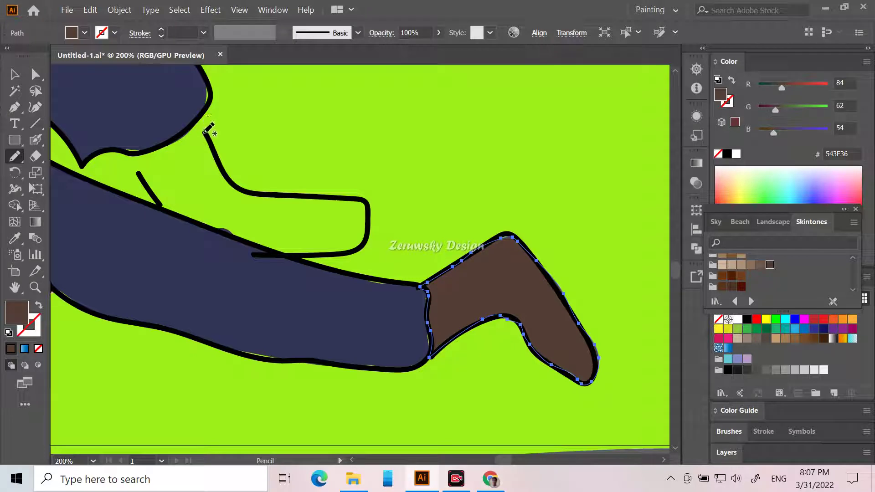
# Fill the girl's other shoe, behind her outstretched leg, in the same dark brown and patch the edges of both shoes.
pyautogui.moveTo(199, 120)
pyautogui.mouseDown()
pyautogui.moveTo(228, 174)
pyautogui.moveTo(249, 190)
pyautogui.moveTo(358, 200)
pyautogui.moveTo(368, 208)
pyautogui.moveTo(368, 233)
pyautogui.moveTo(350, 250)
pyautogui.moveTo(289, 249)
pyautogui.moveTo(232, 238)
pyautogui.moveTo(170, 208)
pyautogui.moveTo(143, 173)
pyautogui.moveTo(202, 120)
pyautogui.mouseUp()
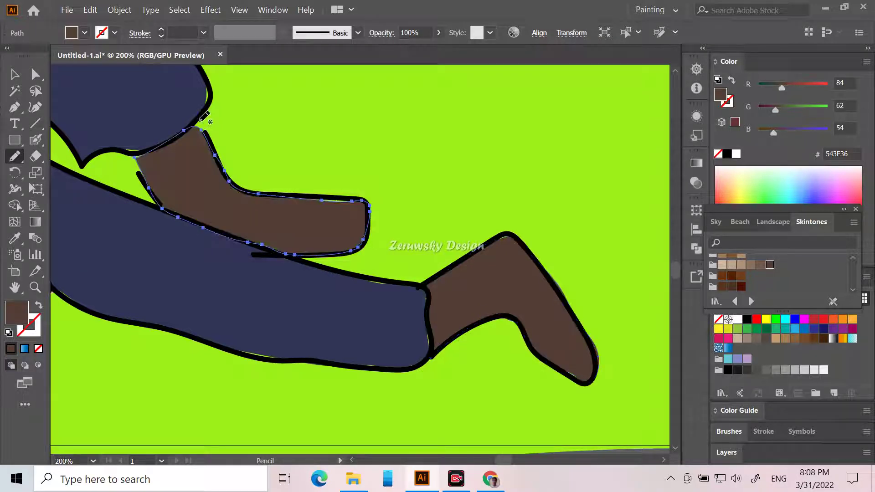
pyautogui.moveTo(276, 210)
pyautogui.mouseDown()
pyautogui.moveTo(293, 195)
pyautogui.moveTo(344, 196)
pyautogui.moveTo(348, 213)
pyautogui.mouseUp()
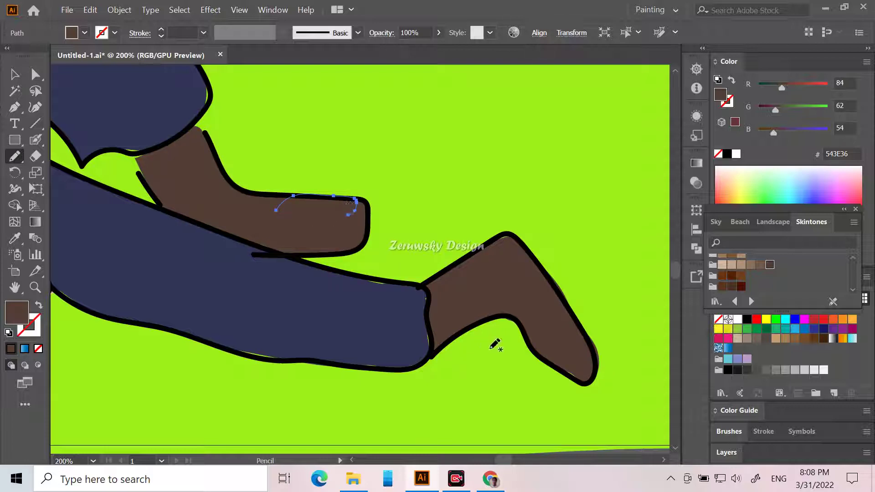
pyautogui.moveTo(581, 371); pyautogui.dragTo(570, 357)
pyautogui.click(505, 232)
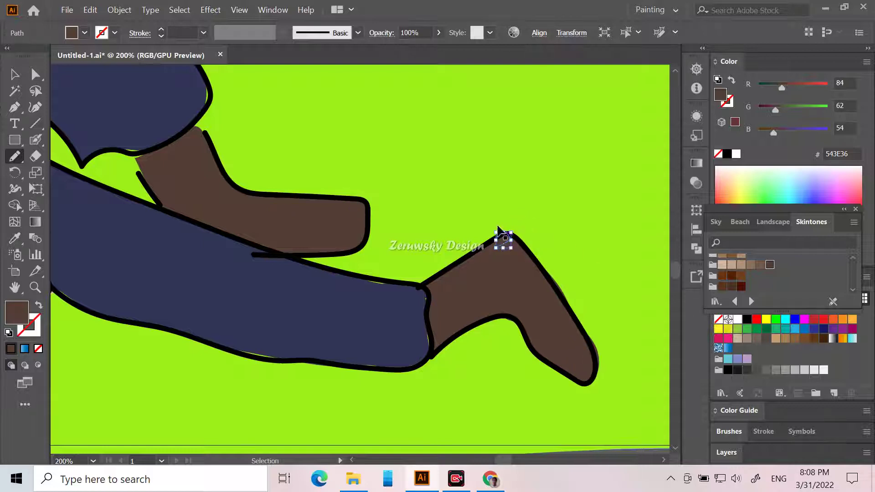
# Fill the whites of both of the girl's eyes in white FFFFFF around the pupils.
pyautogui.hotkey('ctrl', '-')
pyautogui.hotkey('ctrl', '-')
pyautogui.hotkey('ctrl', '-')
pyautogui.hotkey('ctrl', '-')
pyautogui.hotkey('ctrl', '-')
pyautogui.hotkey('ctrl', '-')
pyautogui.hotkey('ctrl', '-')
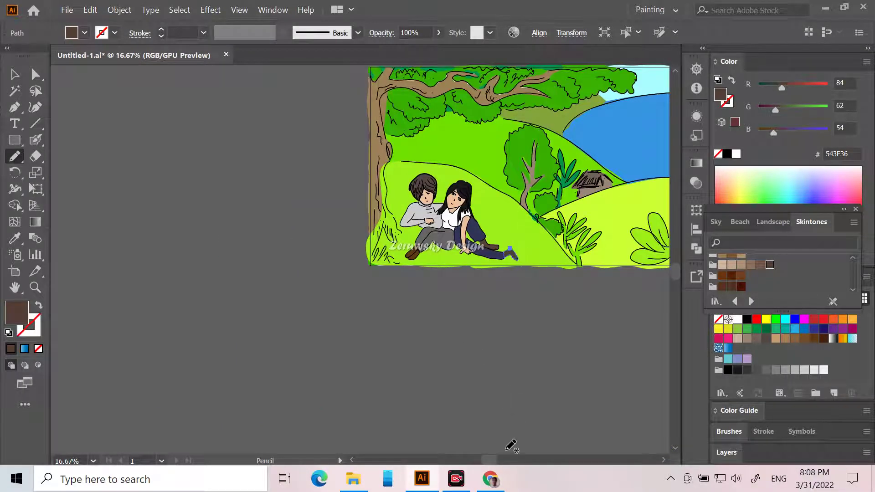
pyautogui.moveTo(488, 460); pyautogui.dragTo(513, 467)
pyautogui.scroll(-1, 456, 346)
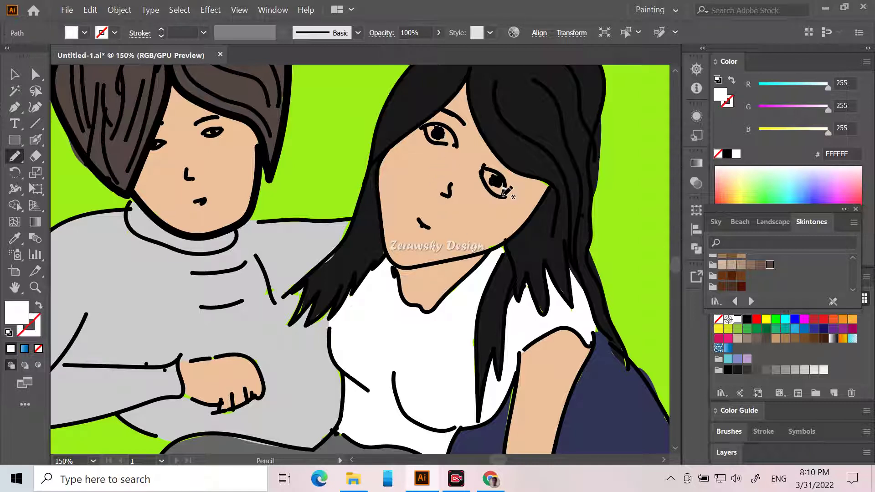
pyautogui.moveTo(503, 195); pyautogui.dragTo(490, 178)
pyautogui.moveTo(484, 170)
pyautogui.mouseDown()
pyautogui.moveTo(508, 176)
pyautogui.moveTo(504, 196)
pyautogui.moveTo(483, 171)
pyautogui.mouseUp()
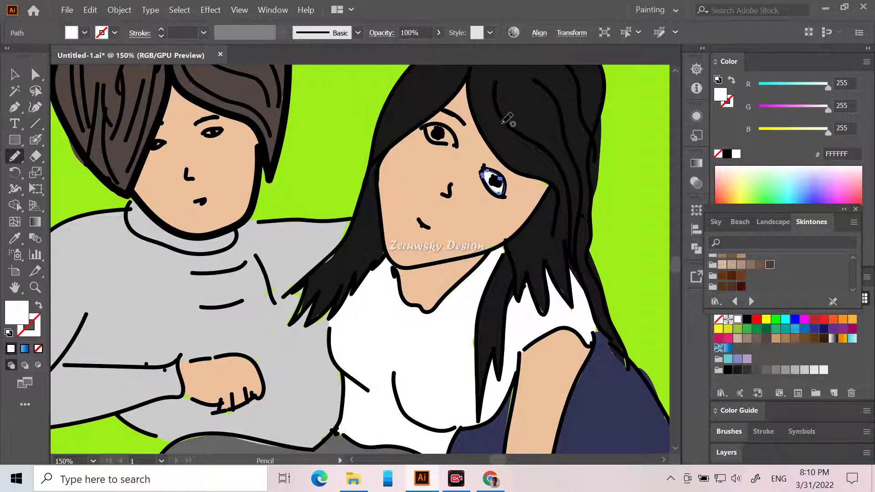
pyautogui.moveTo(456, 145)
pyautogui.mouseDown()
pyautogui.moveTo(431, 138)
pyautogui.moveTo(428, 126)
pyautogui.moveTo(460, 135)
pyautogui.mouseUp()
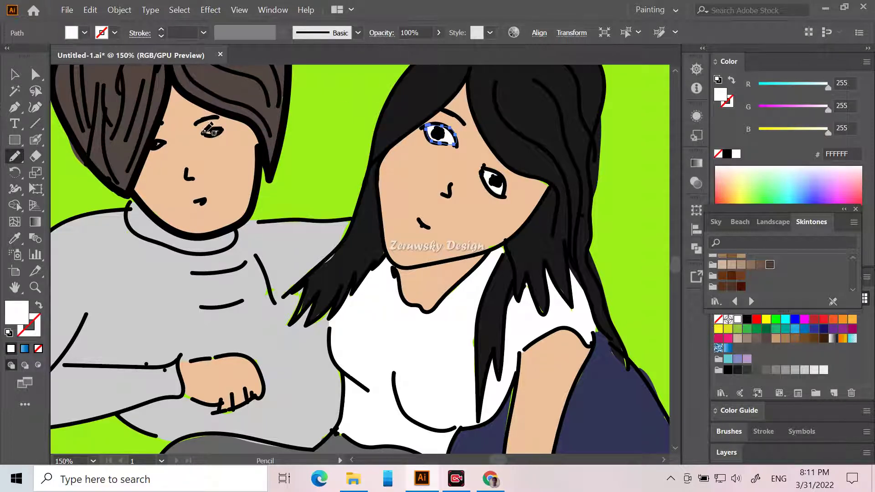
# Fill the whites of the boy's eyes in white, including the one partly hidden by his hair.
pyautogui.moveTo(203, 132)
pyautogui.mouseDown()
pyautogui.moveTo(230, 124)
pyautogui.moveTo(226, 135)
pyautogui.moveTo(208, 136)
pyautogui.moveTo(211, 125)
pyautogui.mouseUp()
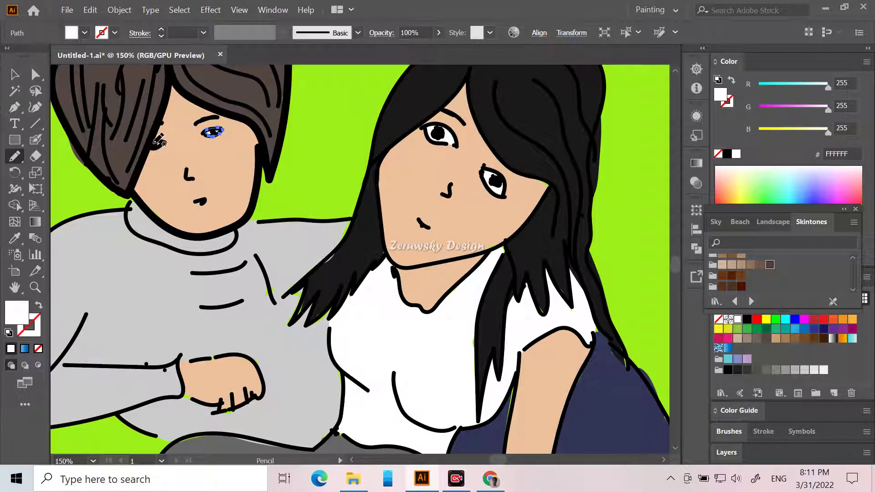
pyautogui.rightClick(151, 143)
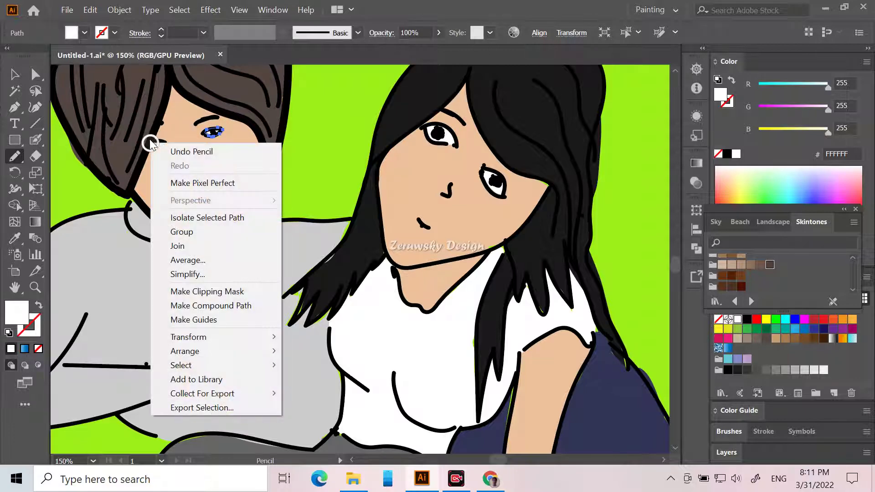
pyautogui.press('Escape')
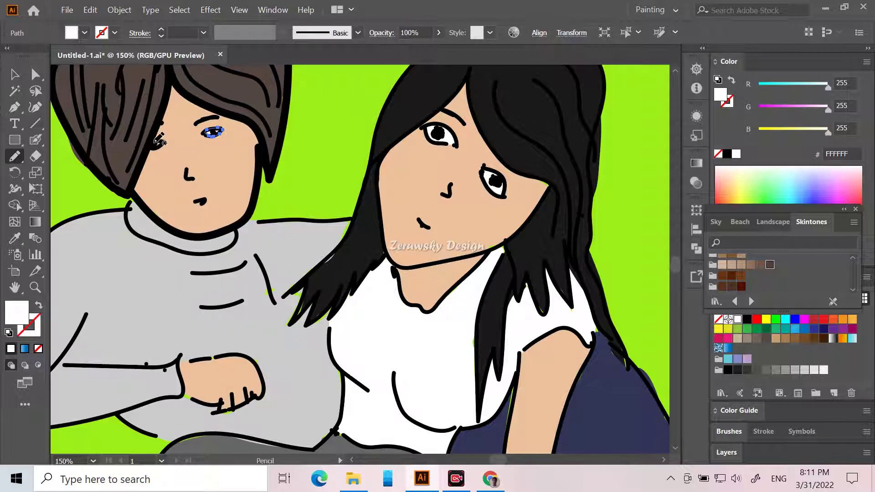
pyautogui.rightClick(154, 144)
pyautogui.press('Escape')
pyautogui.rightClick(156, 143)
pyautogui.press('Escape')
pyautogui.rightClick(153, 137)
pyautogui.press('Escape')
pyautogui.moveTo(154, 141); pyautogui.dragTo(167, 142)
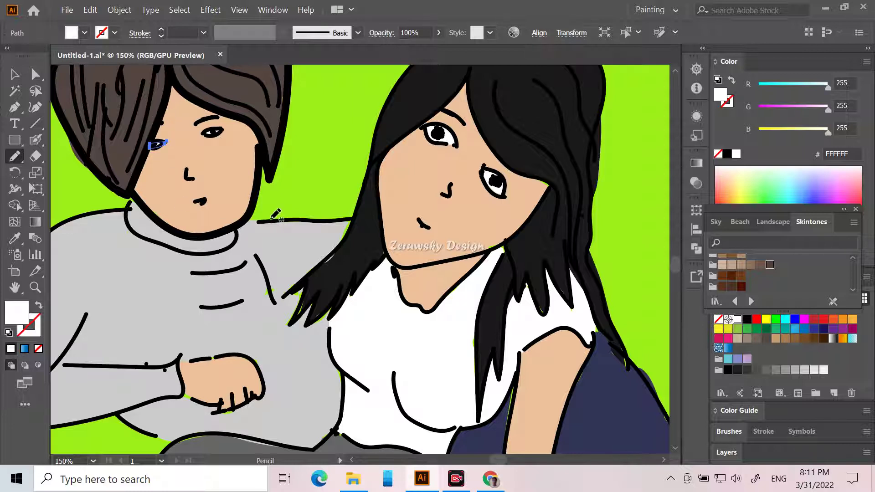
# Close the Skintones swatch library and lock Layer 1, which holds the color fills.
pyautogui.scroll(-2, 477, 201)
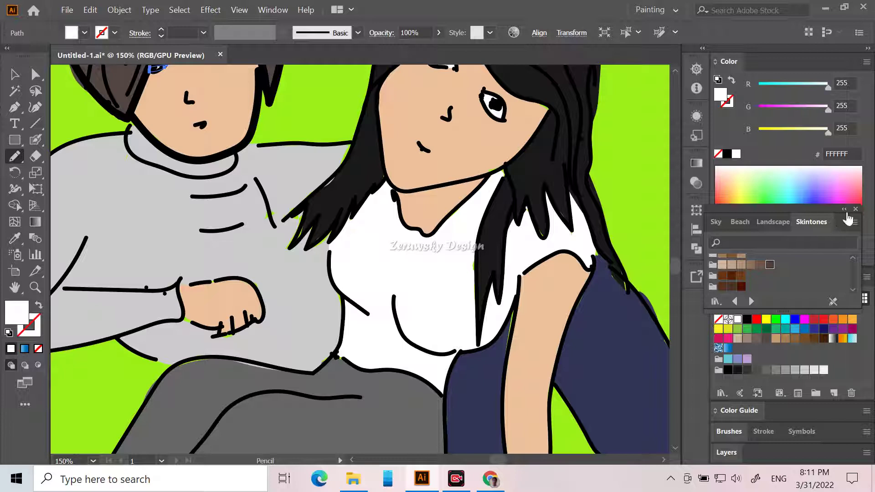
pyautogui.click(856, 209)
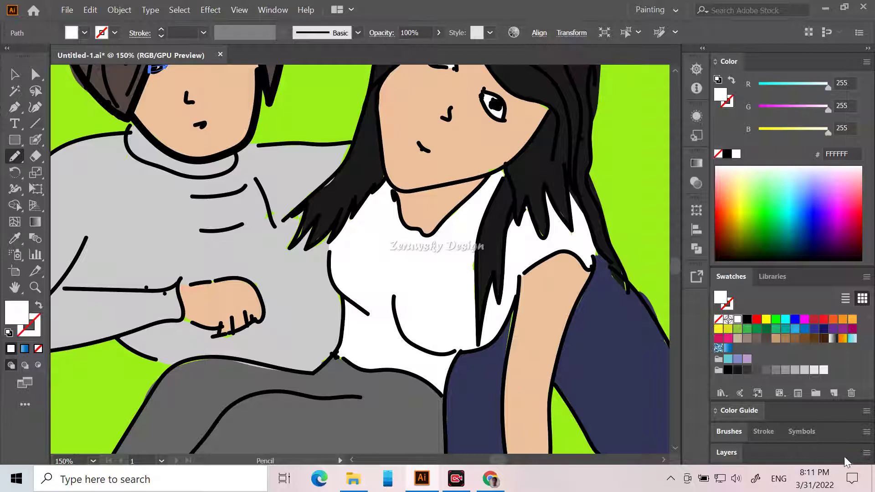
pyautogui.scroll(-1, 814, 426)
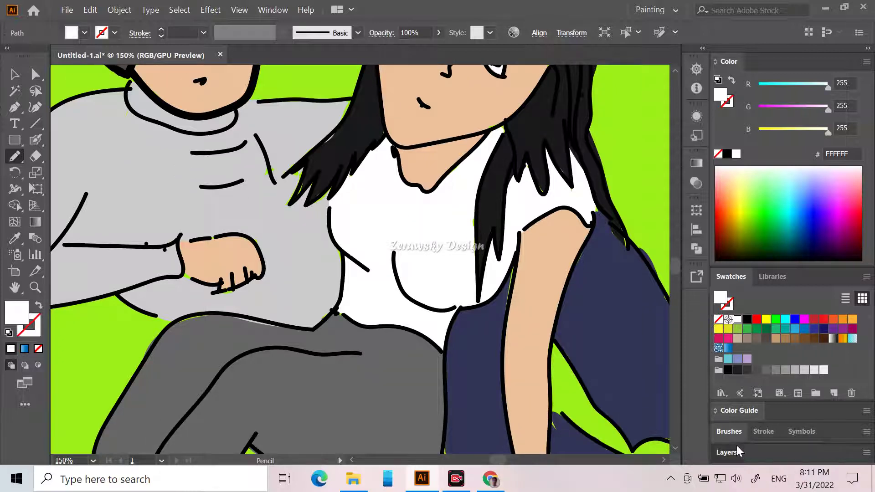
pyautogui.click(737, 446)
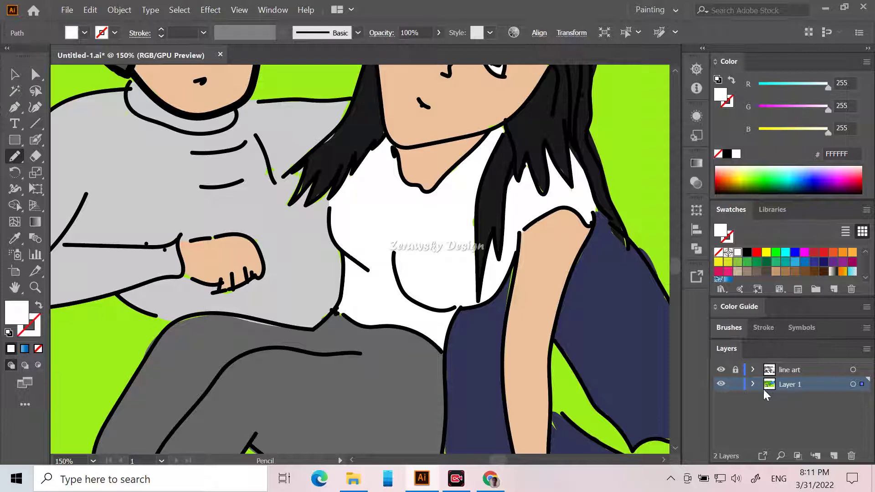
pyautogui.click(735, 385)
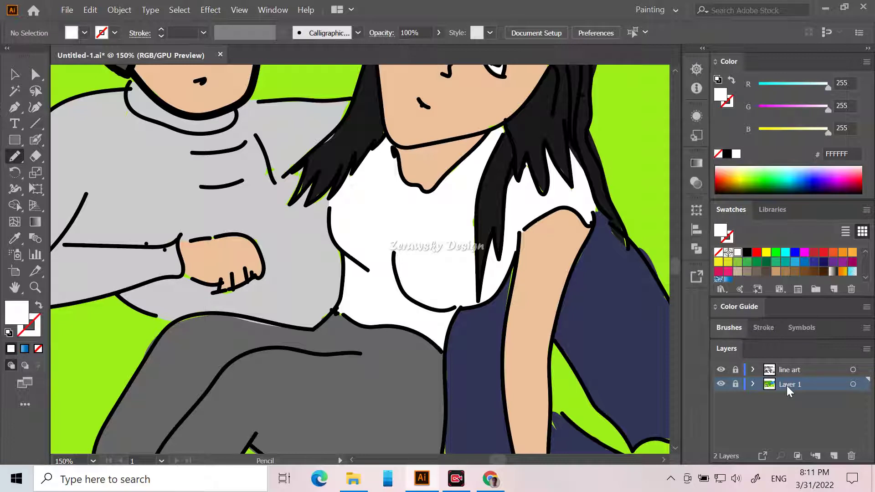
# Add a new layer between the line art and Layer 1 and name it shadow.
pyautogui.click(833, 456)
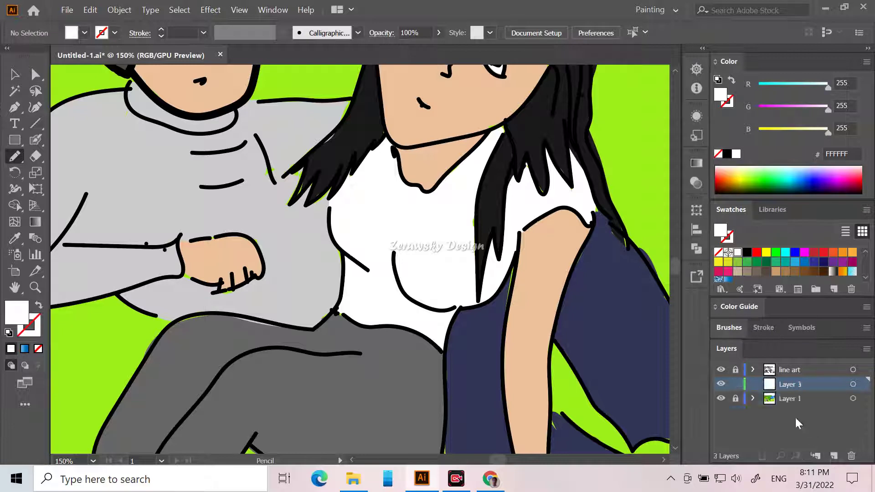
pyautogui.doubleClick(792, 384)
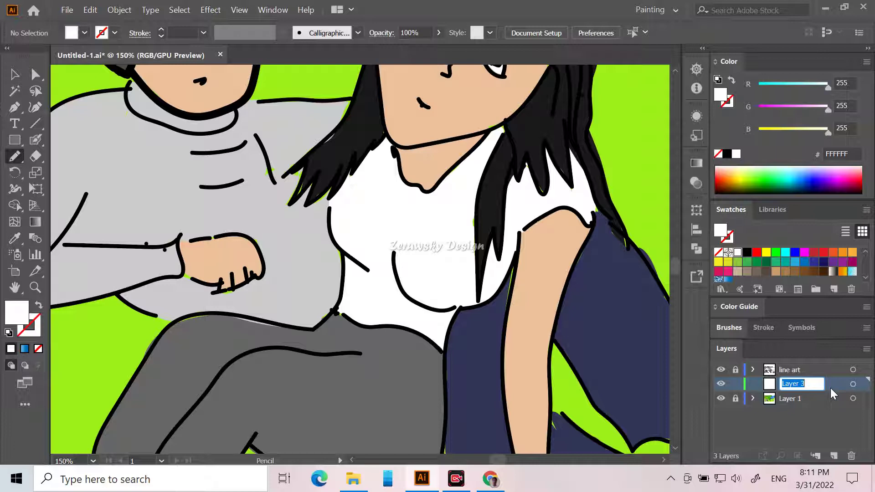
pyautogui.write('shadow')
pyautogui.press('Return')
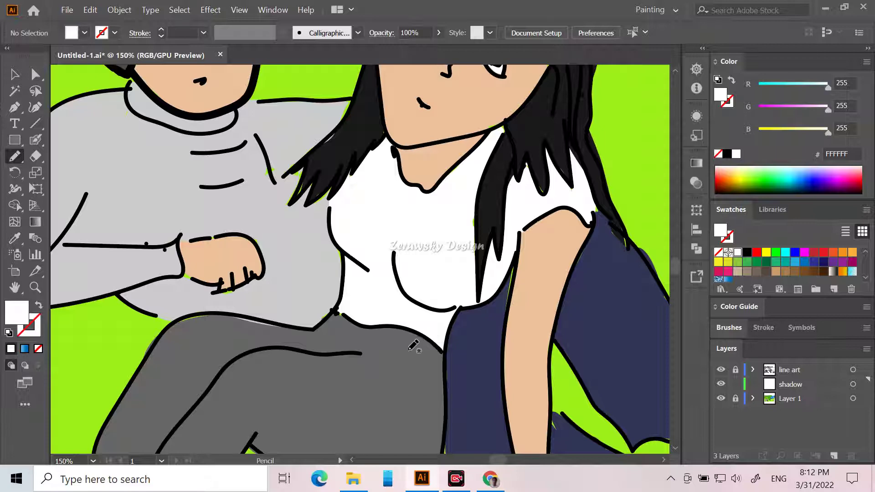
# Sample the boy's hair brown, darken the fill to 382E2A, and switch to the Pencil tool for shading his hair.
pyautogui.click(490, 463)
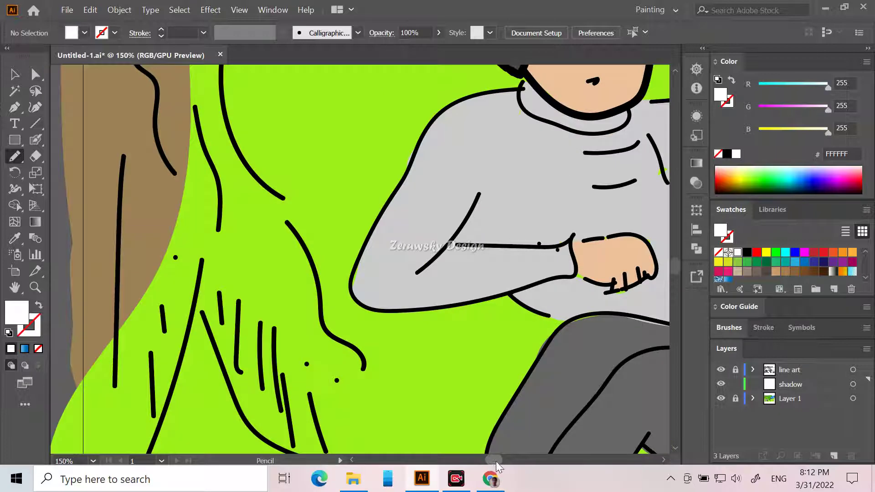
pyautogui.moveTo(495, 461); pyautogui.dragTo(496, 459)
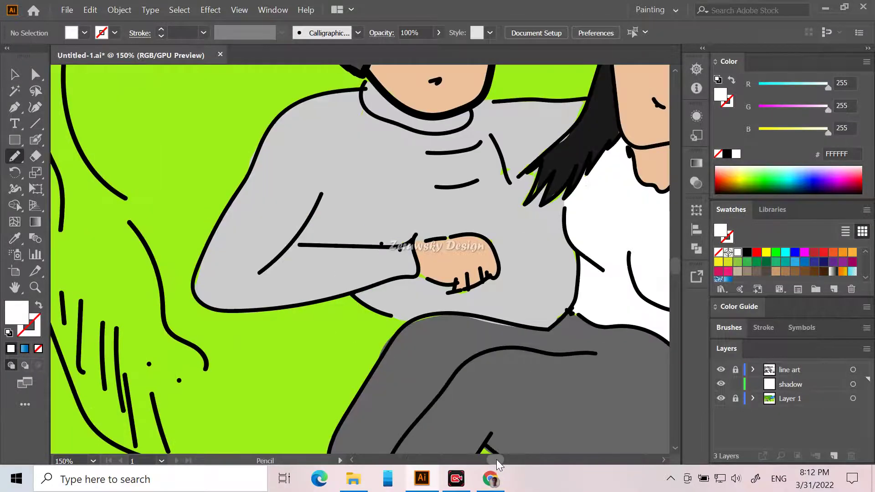
pyautogui.scroll(1, 494, 444)
pyautogui.scroll(3, 498, 441)
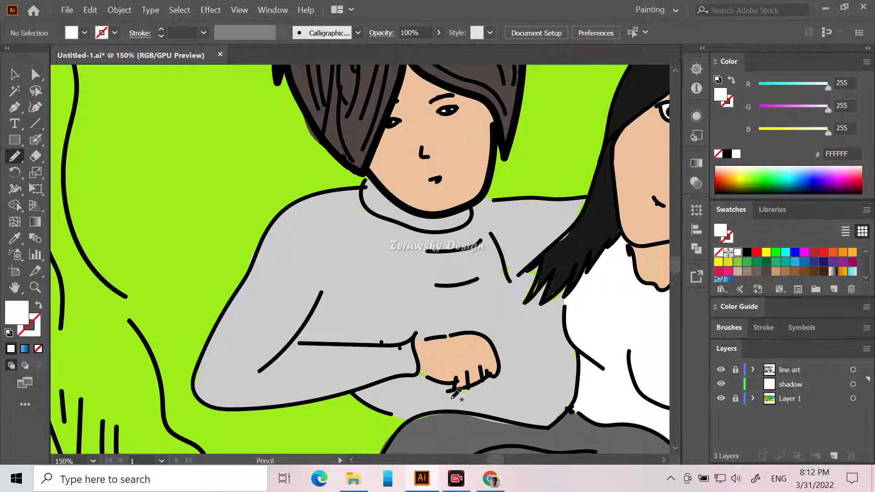
pyautogui.scroll(2, 405, 359)
pyautogui.scroll(2, 405, 359)
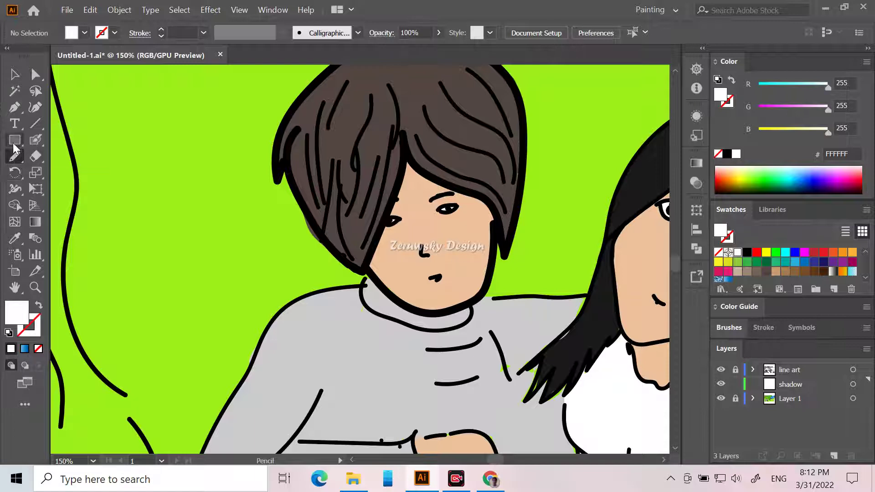
pyautogui.click(14, 240)
pyautogui.click(355, 117)
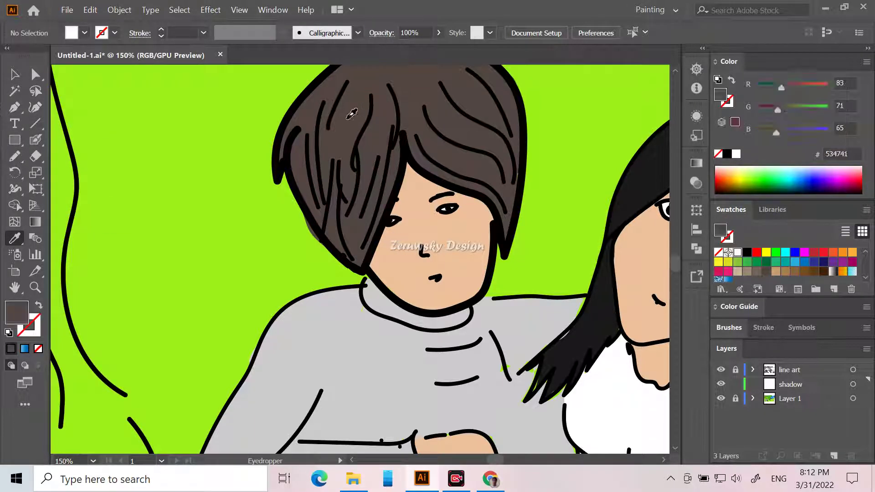
pyautogui.doubleClick(20, 314)
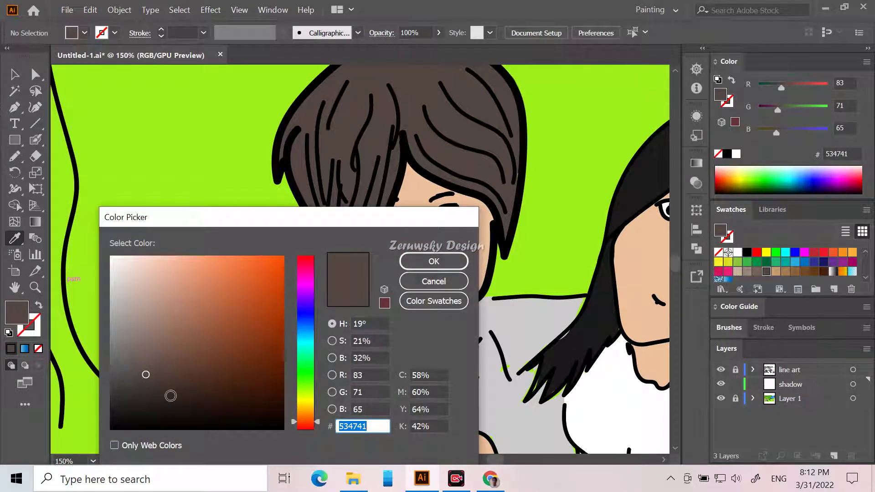
pyautogui.click(153, 391)
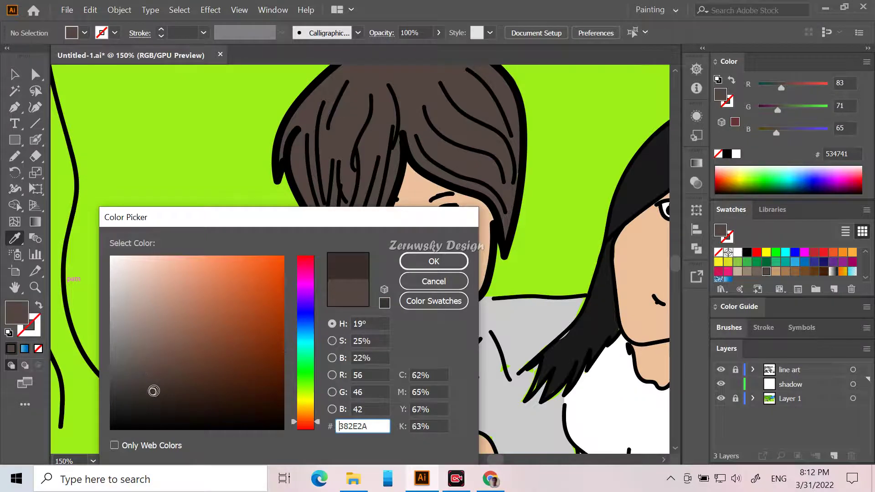
pyautogui.click(444, 264)
pyautogui.scroll(4, 456, 258)
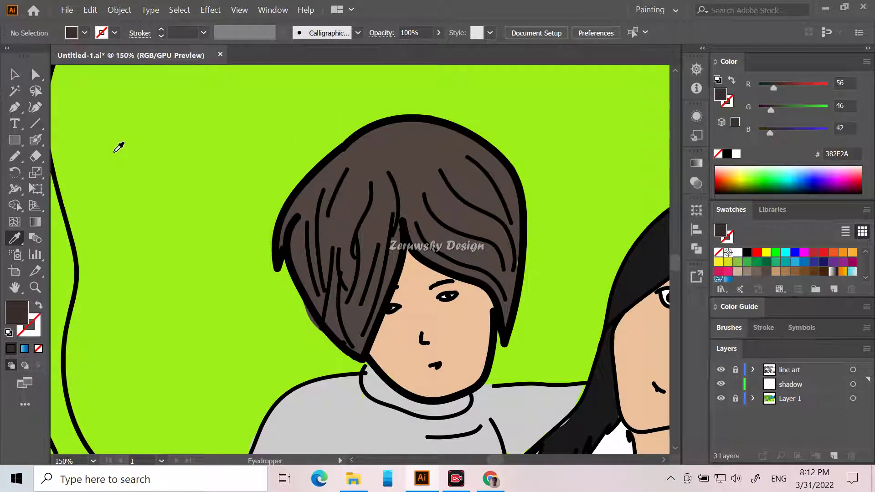
pyautogui.click(15, 158)
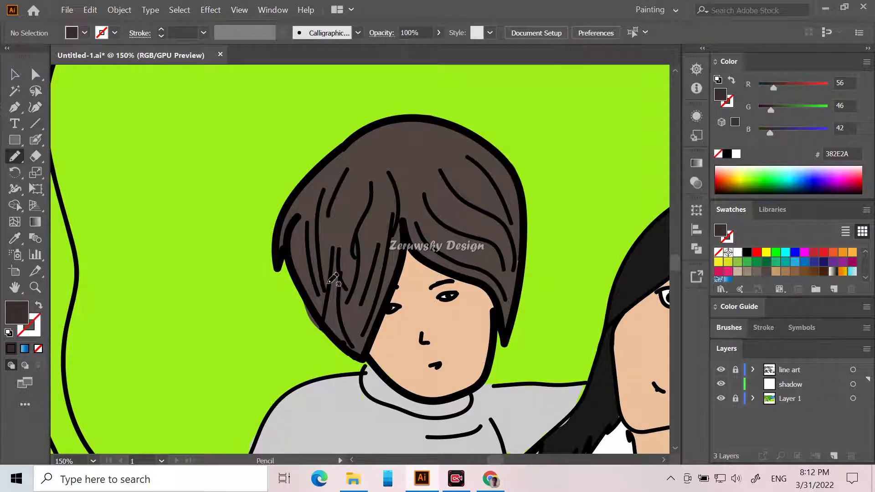
# Draw dark brown shadow shapes over both sides of the boy's hair, leaving the crown lighter, and deselect the artwork.
pyautogui.moveTo(469, 155)
pyautogui.mouseDown()
pyautogui.moveTo(428, 152)
pyautogui.moveTo(443, 136)
pyautogui.moveTo(408, 116)
pyautogui.mouseUp()
pyautogui.moveTo(351, 142)
pyautogui.mouseDown()
pyautogui.moveTo(350, 165)
pyautogui.moveTo(379, 155)
pyautogui.moveTo(383, 178)
pyautogui.moveTo(401, 163)
pyautogui.moveTo(402, 201)
pyautogui.moveTo(382, 234)
pyautogui.moveTo(398, 223)
pyautogui.moveTo(399, 253)
pyautogui.moveTo(353, 352)
pyautogui.moveTo(316, 319)
pyautogui.moveTo(288, 250)
pyautogui.moveTo(280, 260)
pyautogui.moveTo(328, 163)
pyautogui.moveTo(354, 144)
pyautogui.mouseUp()
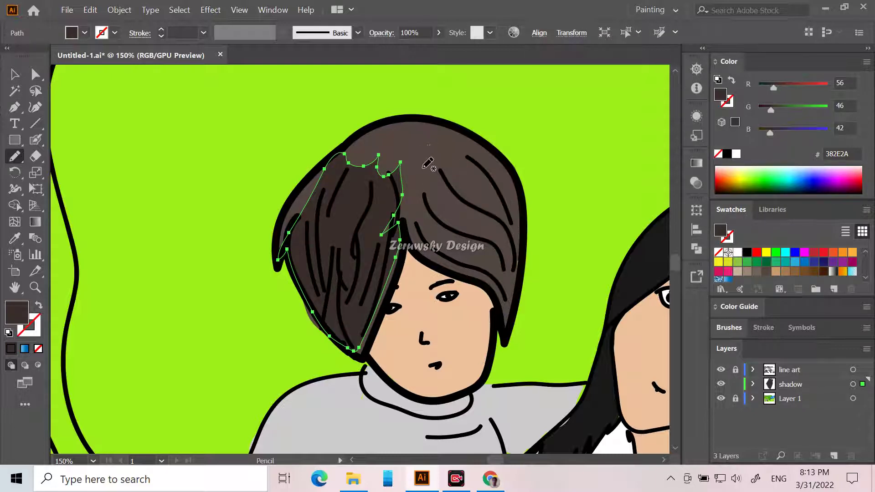
pyautogui.moveTo(414, 160)
pyautogui.mouseDown()
pyautogui.moveTo(436, 182)
pyautogui.moveTo(435, 157)
pyautogui.moveTo(453, 160)
pyautogui.moveTo(449, 147)
pyautogui.moveTo(479, 196)
pyautogui.moveTo(504, 204)
pyautogui.moveTo(513, 220)
pyautogui.moveTo(507, 336)
pyautogui.moveTo(476, 285)
pyautogui.moveTo(428, 263)
pyautogui.moveTo(407, 239)
pyautogui.moveTo(381, 235)
pyautogui.moveTo(378, 210)
pyautogui.moveTo(403, 173)
pyautogui.moveTo(404, 143)
pyautogui.moveTo(428, 181)
pyautogui.mouseUp()
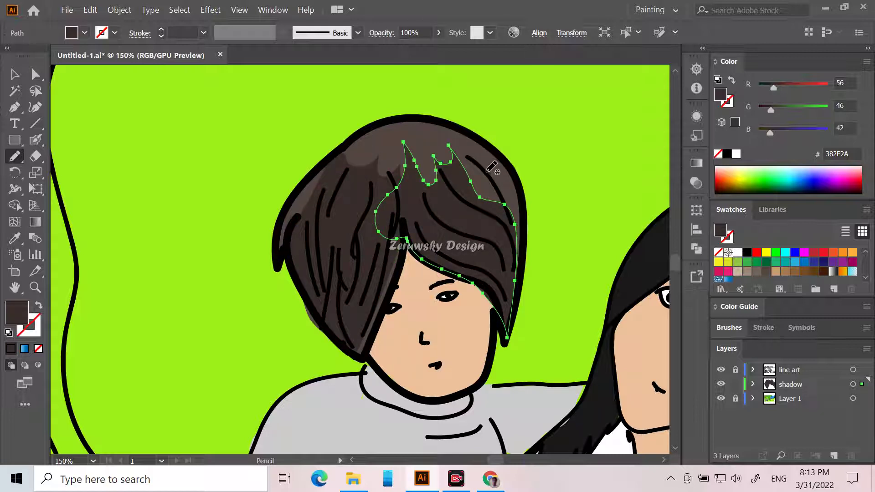
pyautogui.click(15, 74)
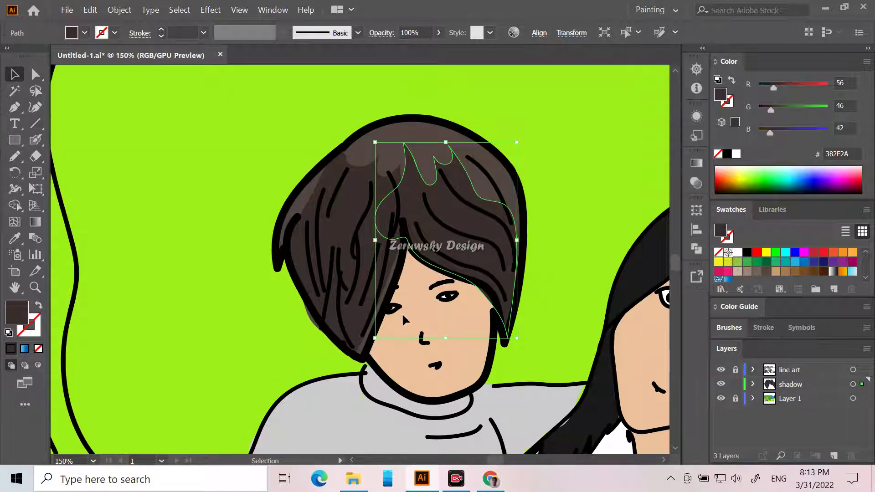
pyautogui.scroll(-3, 360, 294)
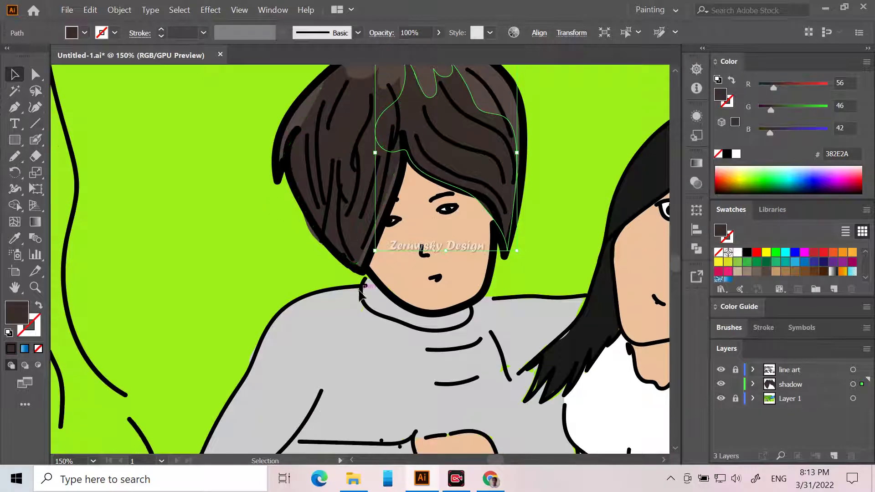
pyautogui.scroll(-10, 360, 294)
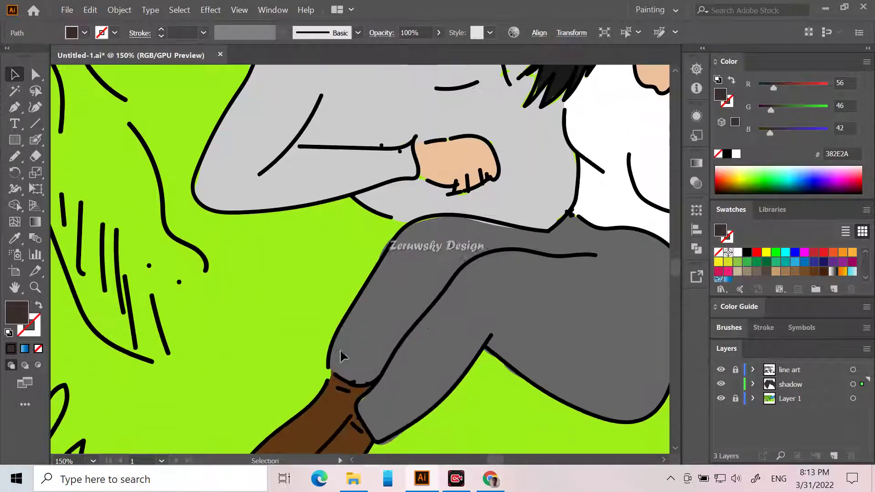
pyautogui.scroll(-6, 342, 356)
pyautogui.click(294, 436)
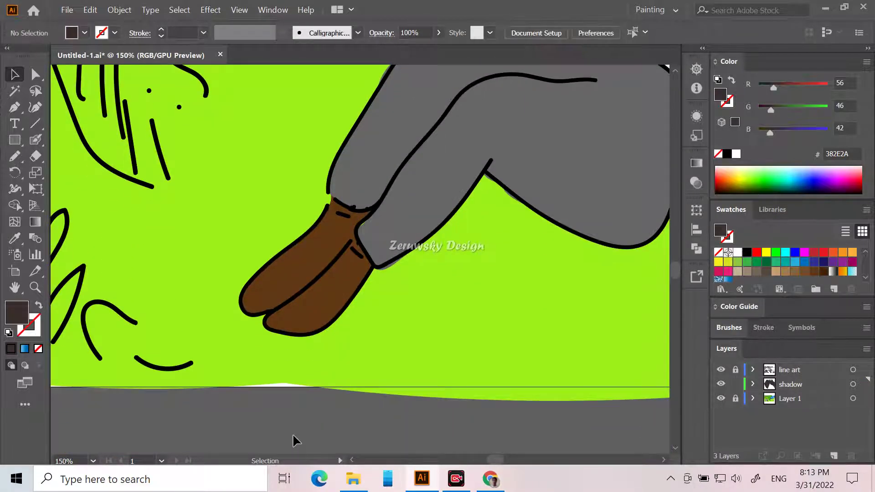
# Sample the skin color of the boy's face as the fill with the Eyedropper.
pyautogui.scroll(6, 293, 438)
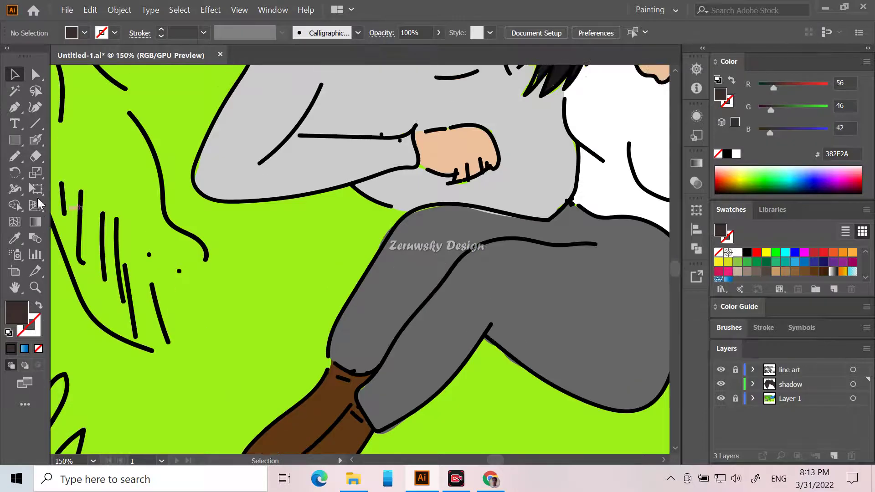
pyautogui.click(16, 236)
pyautogui.scroll(8, 105, 209)
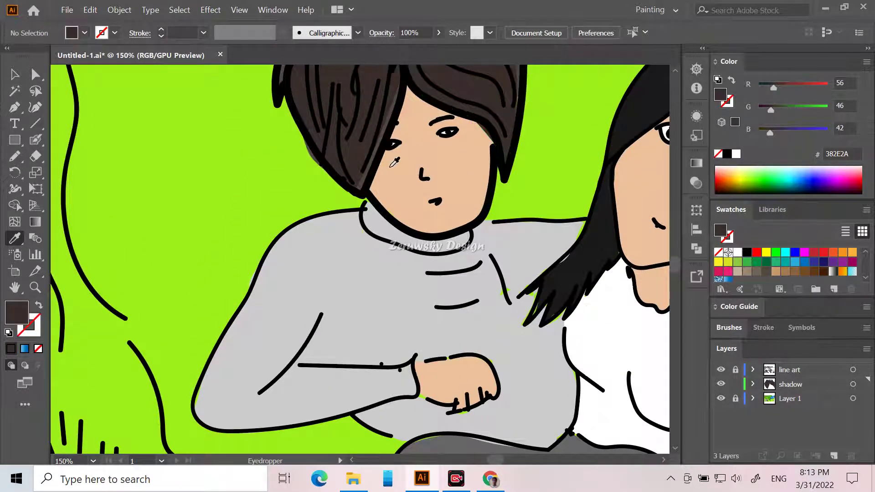
pyautogui.click(408, 170)
pyautogui.doubleClick(16, 317)
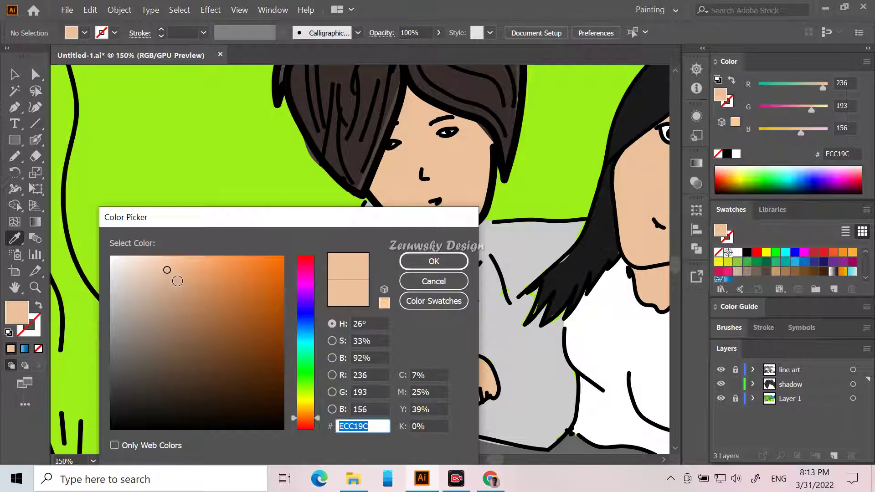
pyautogui.click(176, 281)
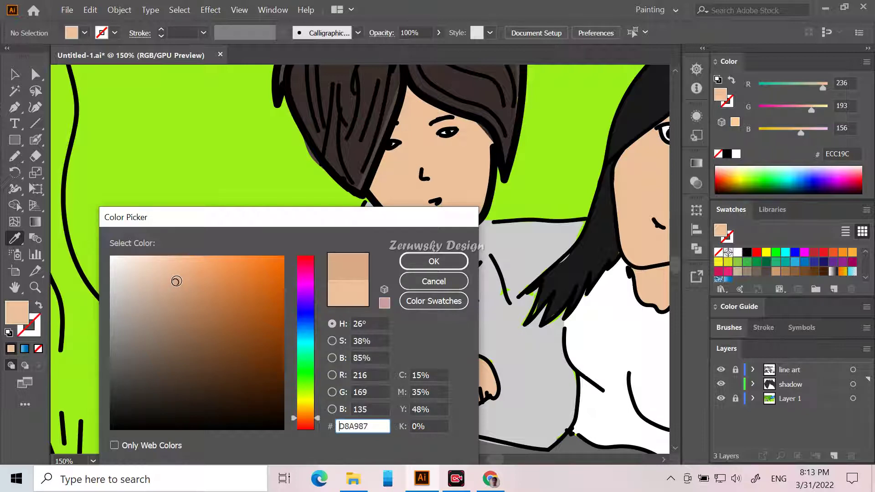
pyautogui.click(197, 286)
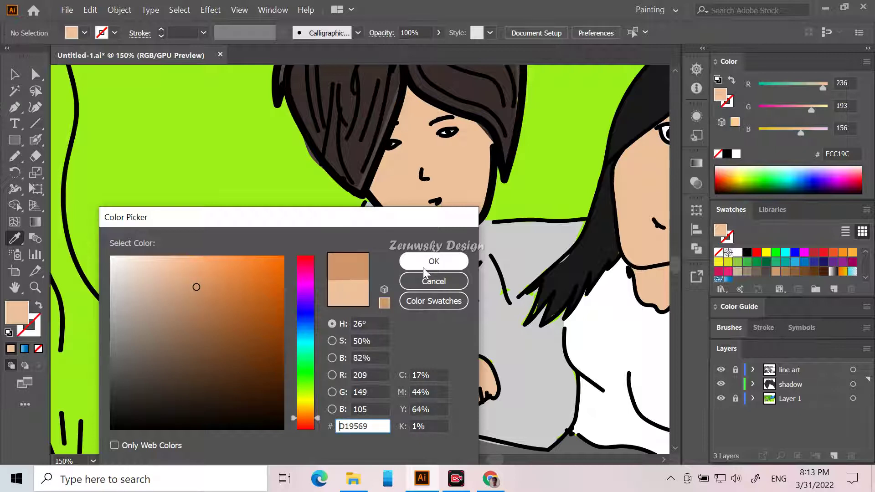
pyautogui.click(433, 281)
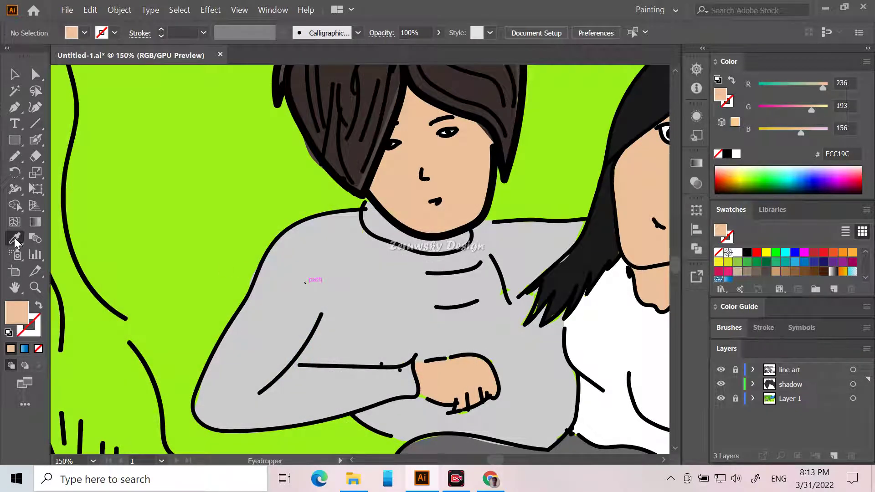
# Set the fill to EAAE81, a slightly darker skin tone for the shading.
pyautogui.doubleClick(22, 315)
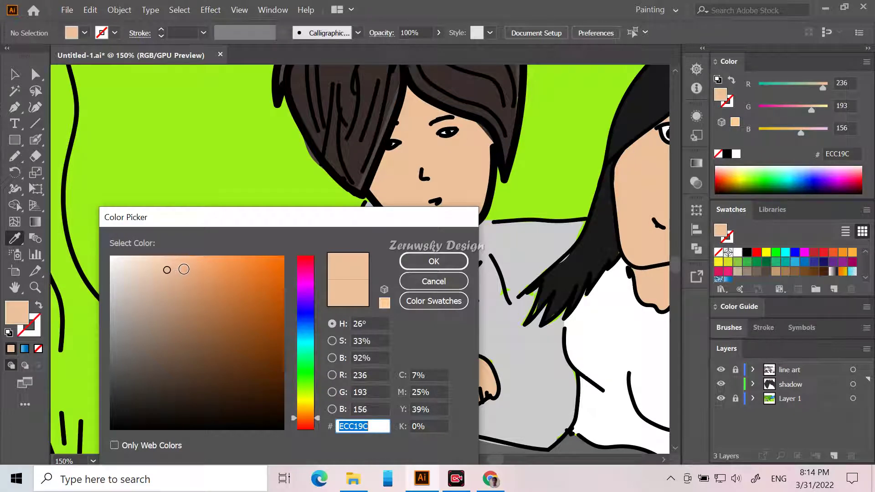
pyautogui.click(184, 269)
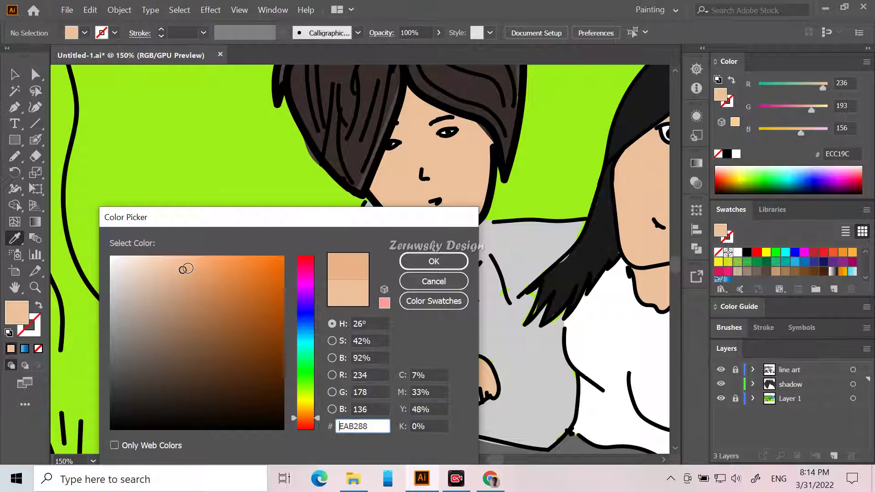
pyautogui.click(189, 270)
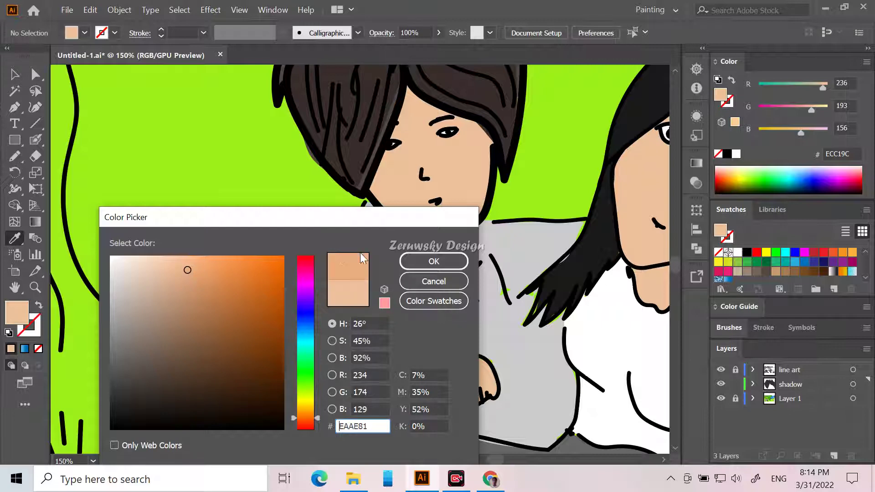
pyautogui.click(429, 261)
# Draw skin shadows with the Pencil along the hair-covered side of the boy's face, on the forehead and cheek.
pyautogui.scroll(5, 219, 215)
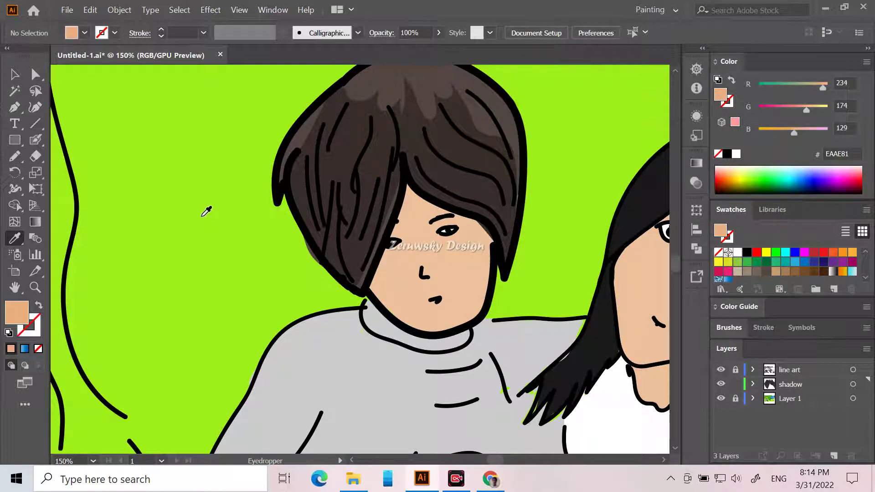
pyautogui.click(19, 159)
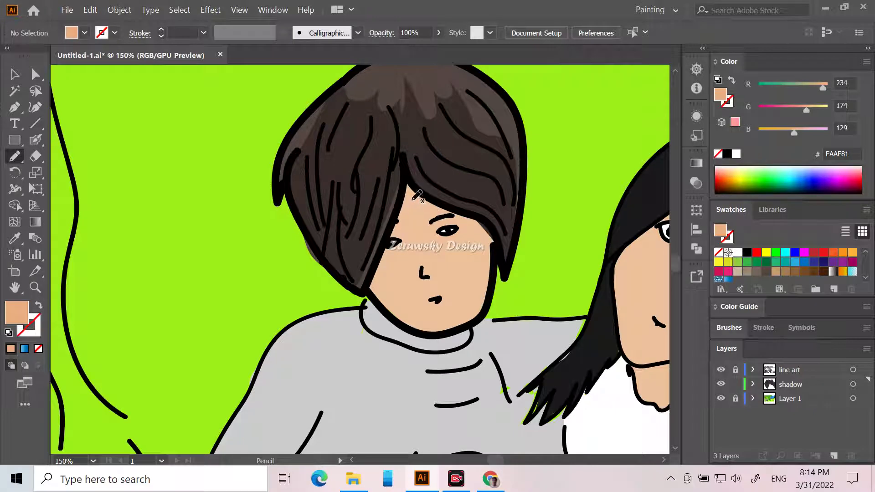
pyautogui.moveTo(418, 188); pyautogui.dragTo(415, 208)
pyautogui.moveTo(390, 236)
pyautogui.mouseDown()
pyautogui.moveTo(407, 185)
pyautogui.moveTo(416, 190)
pyautogui.mouseUp()
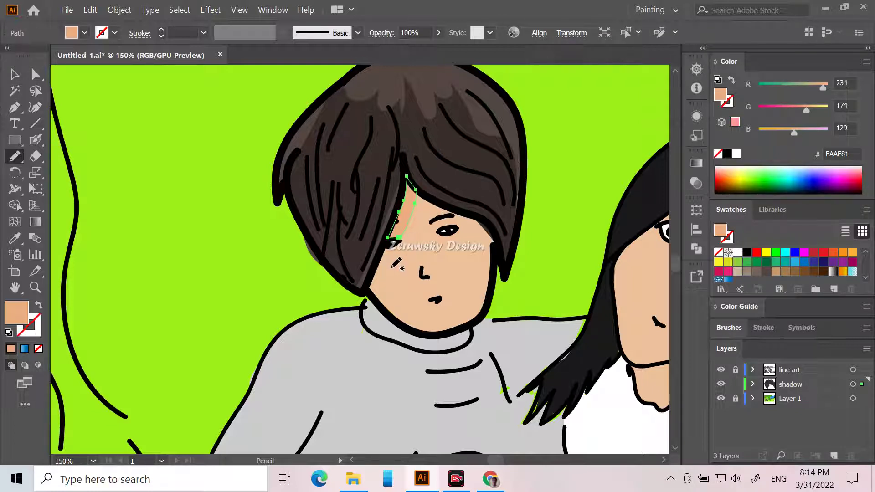
pyautogui.moveTo(401, 241)
pyautogui.mouseDown()
pyautogui.moveTo(391, 259)
pyautogui.moveTo(409, 258)
pyautogui.moveTo(390, 292)
pyautogui.moveTo(398, 321)
pyautogui.moveTo(370, 288)
pyautogui.moveTo(387, 249)
pyautogui.mouseUp()
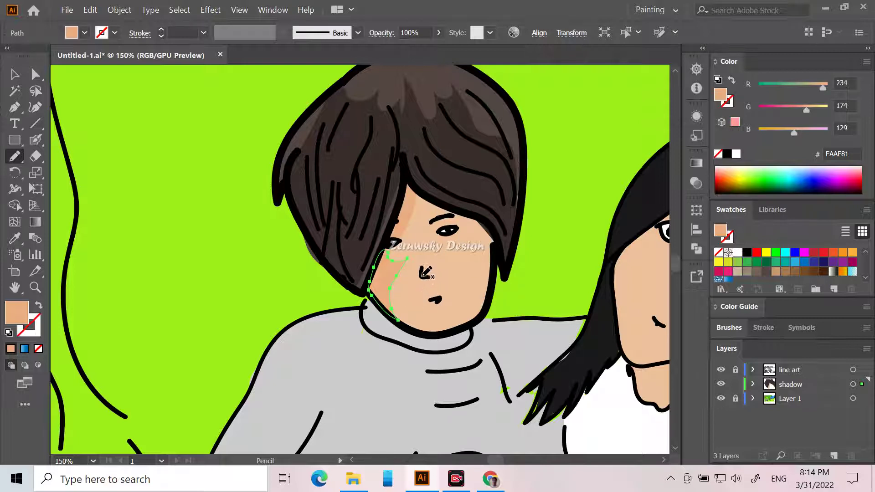
# Draw small skin-tone shadows beneath the boy's nose and mouth.
pyautogui.moveTo(420, 277)
pyautogui.mouseDown()
pyautogui.moveTo(445, 281)
pyautogui.moveTo(433, 277)
pyautogui.mouseUp()
pyautogui.moveTo(424, 280); pyautogui.dragTo(442, 280)
pyautogui.moveTo(422, 277); pyautogui.dragTo(426, 277)
pyautogui.moveTo(430, 299); pyautogui.dragTo(447, 303)
pyautogui.moveTo(446, 300)
pyautogui.mouseDown()
pyautogui.moveTo(425, 305)
pyautogui.moveTo(445, 302)
pyautogui.mouseUp()
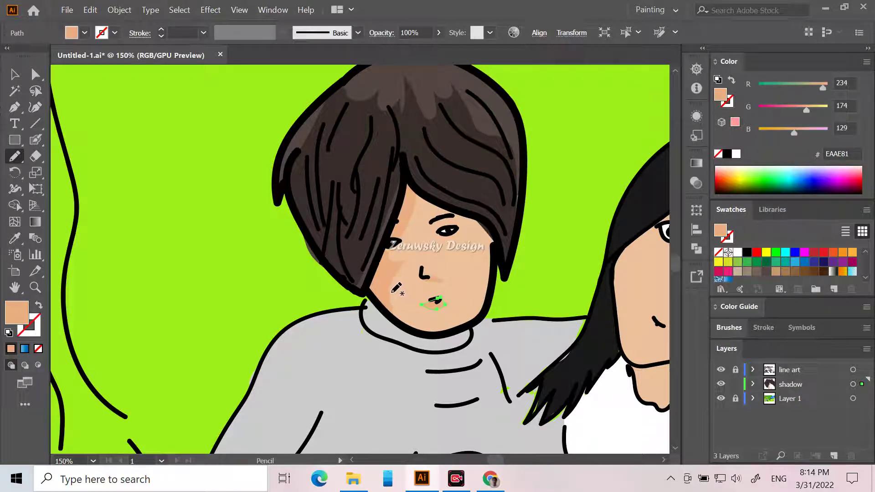
# Shade the boy's jawline, the temple and forehead under his fringe, and the skin around both eyes.
pyautogui.moveTo(389, 281)
pyautogui.mouseDown()
pyautogui.moveTo(416, 324)
pyautogui.moveTo(451, 330)
pyautogui.mouseUp()
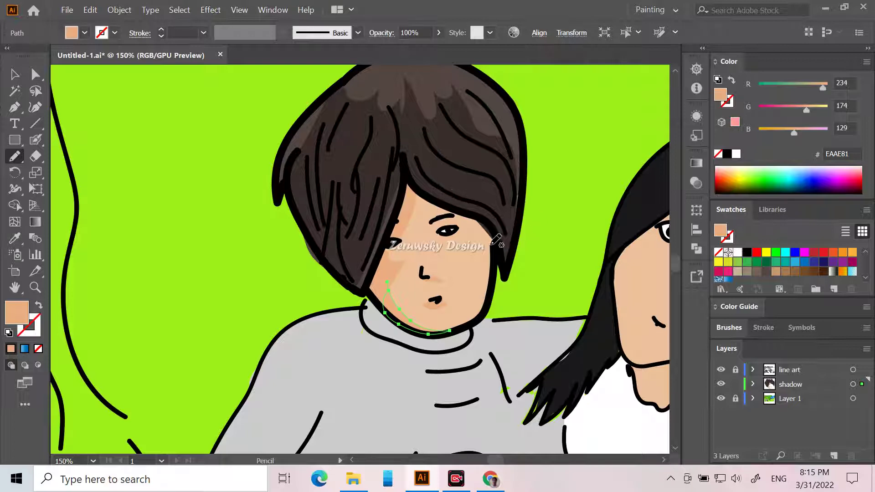
pyautogui.moveTo(469, 221)
pyautogui.mouseDown()
pyautogui.moveTo(486, 255)
pyautogui.moveTo(496, 255)
pyautogui.moveTo(499, 242)
pyautogui.moveTo(471, 215)
pyautogui.mouseUp()
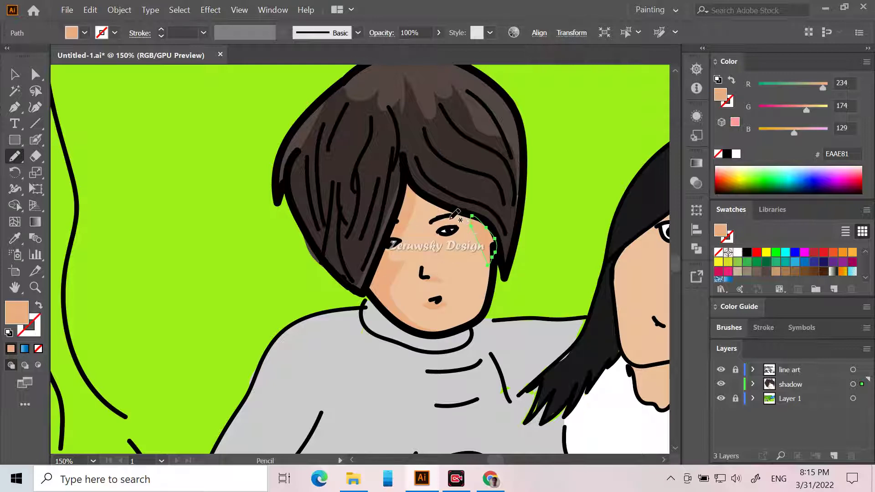
pyautogui.moveTo(453, 215)
pyautogui.mouseDown()
pyautogui.moveTo(425, 232)
pyautogui.moveTo(436, 222)
pyautogui.moveTo(477, 226)
pyautogui.moveTo(412, 198)
pyautogui.moveTo(440, 221)
pyautogui.mouseUp()
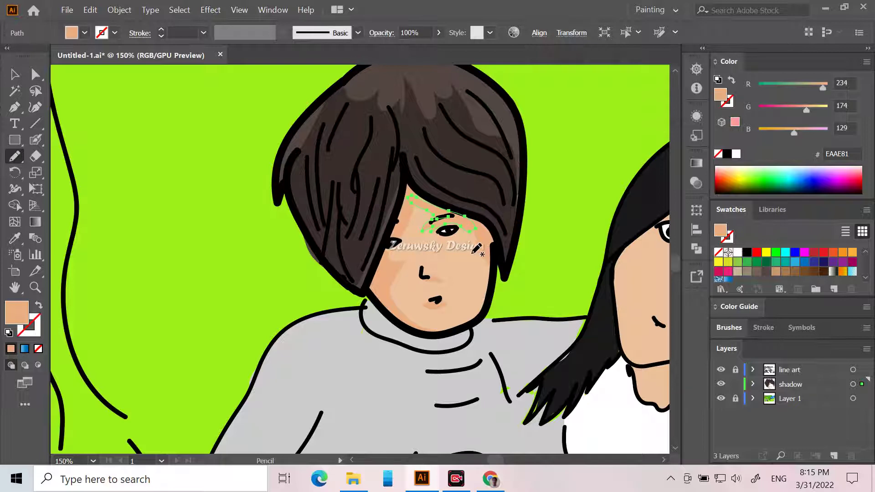
pyautogui.moveTo(461, 233)
pyautogui.mouseDown()
pyautogui.moveTo(433, 235)
pyautogui.moveTo(467, 242)
pyautogui.moveTo(463, 227)
pyautogui.moveTo(472, 226)
pyautogui.mouseUp()
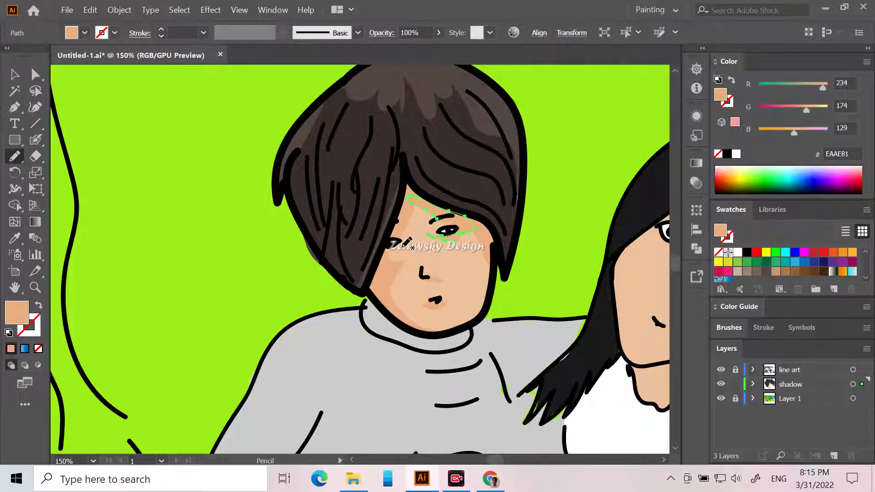
pyautogui.moveTo(402, 249)
pyautogui.mouseDown()
pyautogui.moveTo(404, 256)
pyautogui.moveTo(414, 243)
pyautogui.moveTo(385, 252)
pyautogui.moveTo(411, 249)
pyautogui.mouseUp()
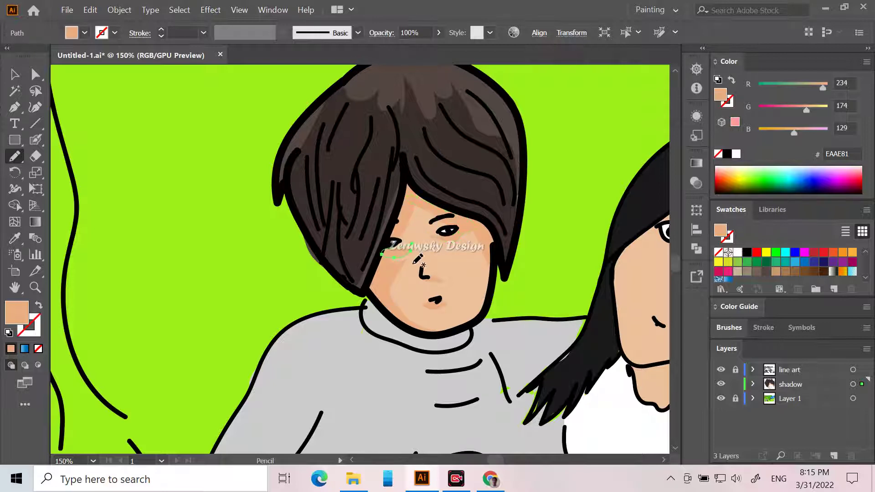
pyautogui.moveTo(402, 226)
pyautogui.mouseDown()
pyautogui.moveTo(398, 234)
pyautogui.moveTo(414, 227)
pyautogui.moveTo(401, 248)
pyautogui.mouseUp()
# Draw a skin shadow along the lower edge and fingers of the boy's hand.
pyautogui.scroll(-5, 366, 298)
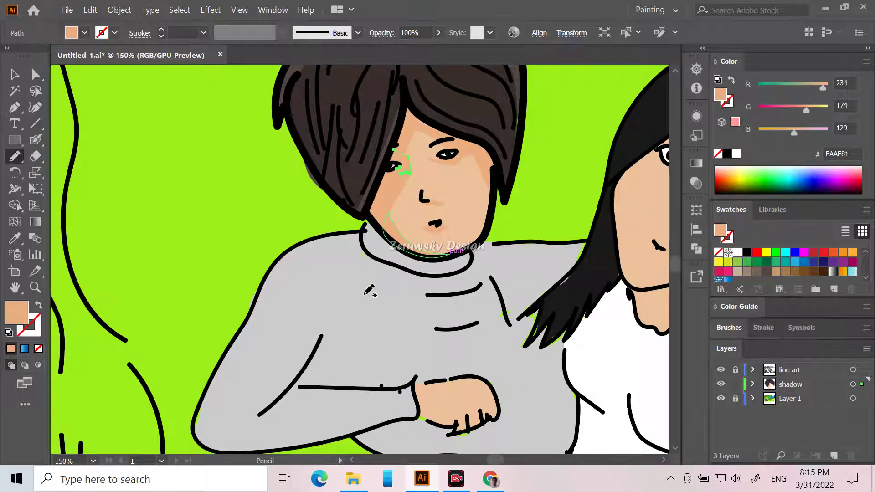
pyautogui.scroll(-8, 365, 301)
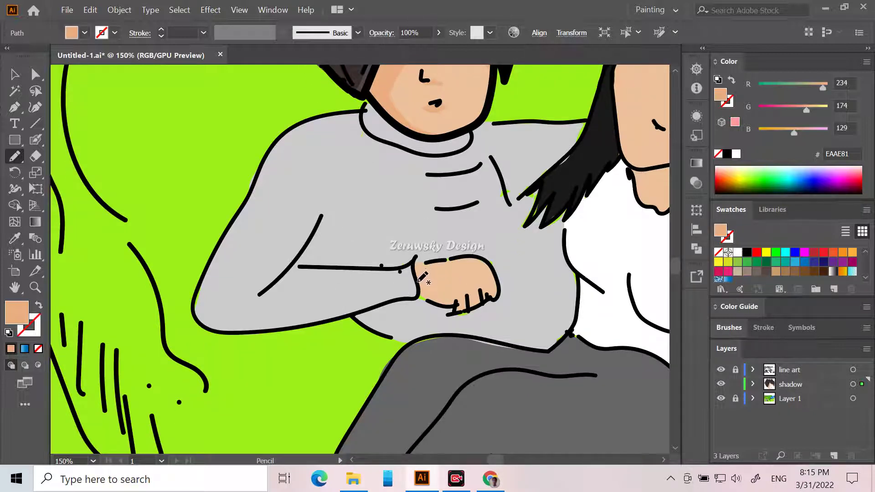
pyautogui.moveTo(465, 290)
pyautogui.mouseDown()
pyautogui.moveTo(488, 268)
pyautogui.moveTo(498, 294)
pyautogui.moveTo(458, 314)
pyautogui.moveTo(456, 304)
pyautogui.moveTo(418, 279)
pyautogui.mouseUp()
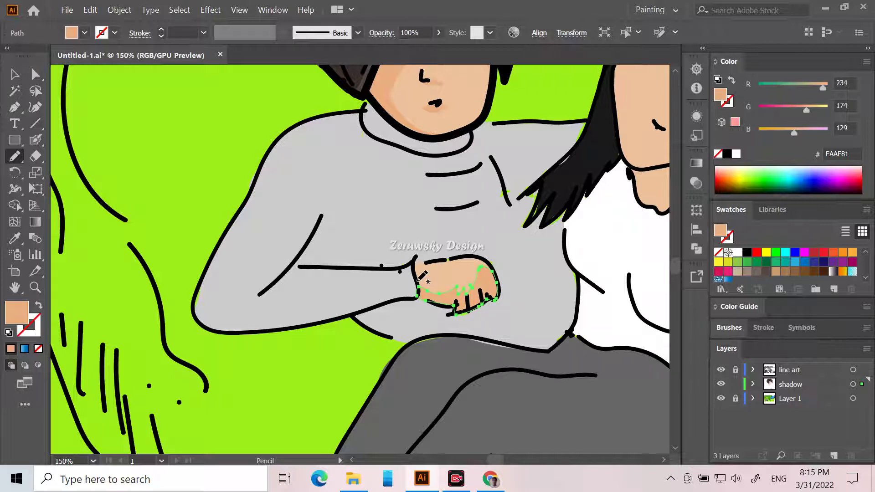
# Shade the girl's face along the hairline on both sides, from the forehead and cheeks to the jaw.
pyautogui.moveTo(493, 460); pyautogui.dragTo(496, 461)
pyautogui.scroll(5, 544, 396)
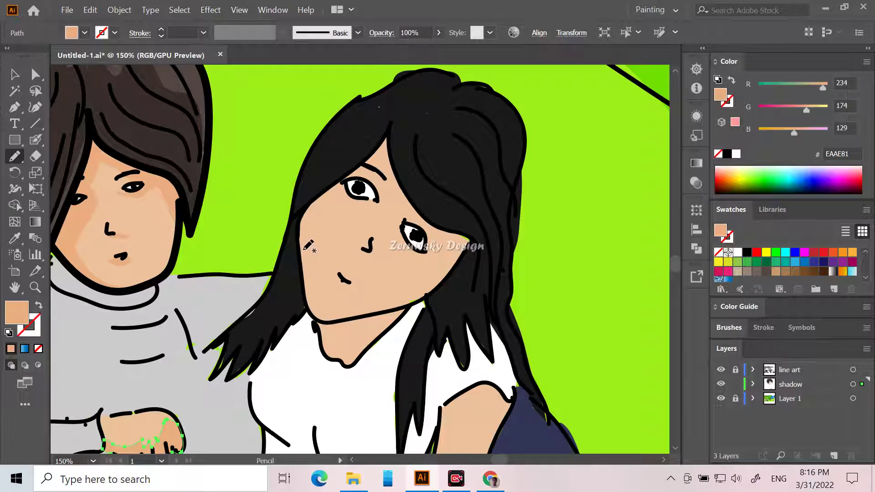
pyautogui.moveTo(334, 202)
pyautogui.mouseDown()
pyautogui.moveTo(346, 181)
pyautogui.moveTo(363, 175)
pyautogui.moveTo(382, 188)
pyautogui.moveTo(376, 170)
pyautogui.moveTo(388, 151)
pyautogui.moveTo(385, 136)
pyautogui.moveTo(310, 208)
pyautogui.moveTo(299, 235)
pyautogui.moveTo(304, 271)
pyautogui.moveTo(306, 246)
pyautogui.mouseUp()
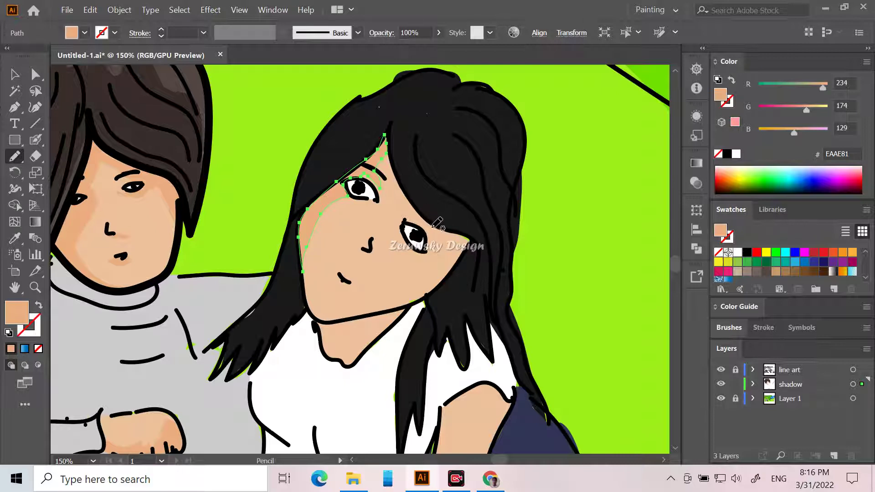
pyautogui.moveTo(434, 227)
pyautogui.mouseDown()
pyautogui.moveTo(445, 253)
pyautogui.moveTo(438, 269)
pyautogui.moveTo(351, 318)
pyautogui.moveTo(423, 300)
pyautogui.moveTo(446, 281)
pyautogui.moveTo(471, 239)
pyautogui.moveTo(429, 223)
pyautogui.mouseUp()
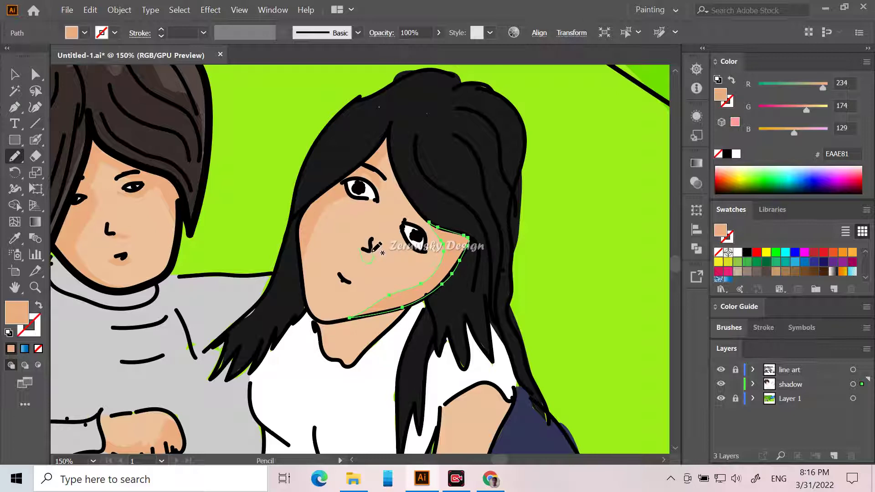
# Draw skin shadows beneath the girl's nose and mouth and on her neck under the chin.
pyautogui.moveTo(367, 250); pyautogui.dragTo(369, 262)
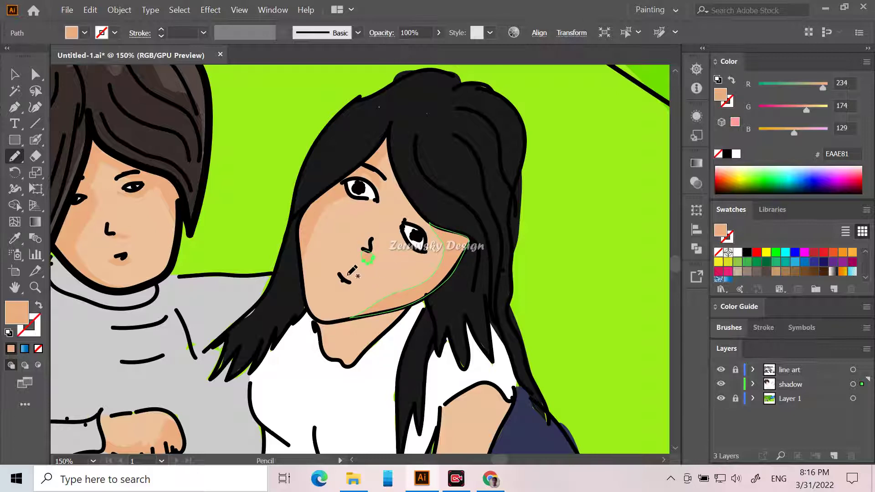
pyautogui.moveTo(339, 271); pyautogui.dragTo(361, 281)
pyautogui.moveTo(361, 285); pyautogui.dragTo(374, 268)
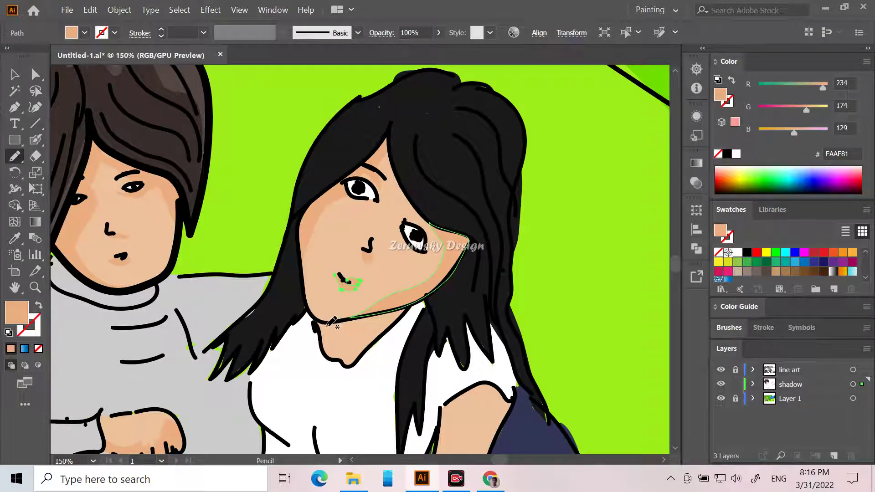
pyautogui.moveTo(323, 326)
pyautogui.mouseDown()
pyautogui.moveTo(360, 340)
pyautogui.moveTo(401, 315)
pyautogui.moveTo(392, 304)
pyautogui.moveTo(325, 320)
pyautogui.mouseUp()
pyautogui.scroll(-5, 330, 312)
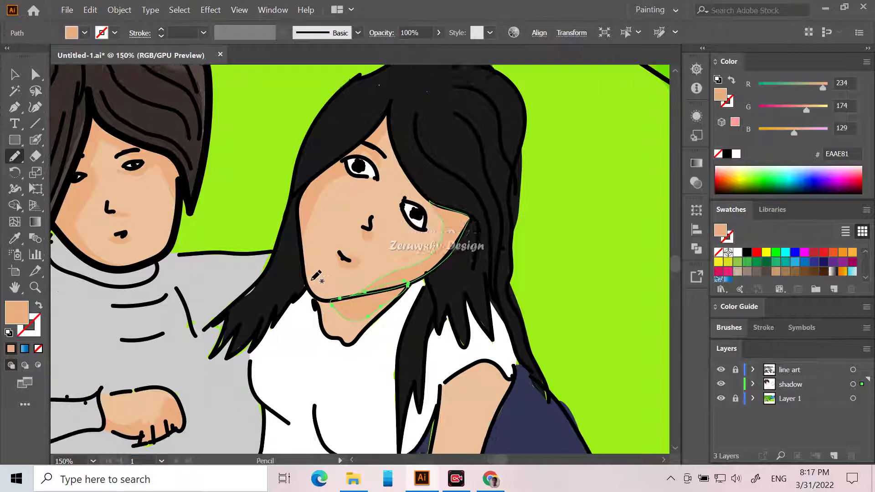
pyautogui.scroll(-2, 375, 231)
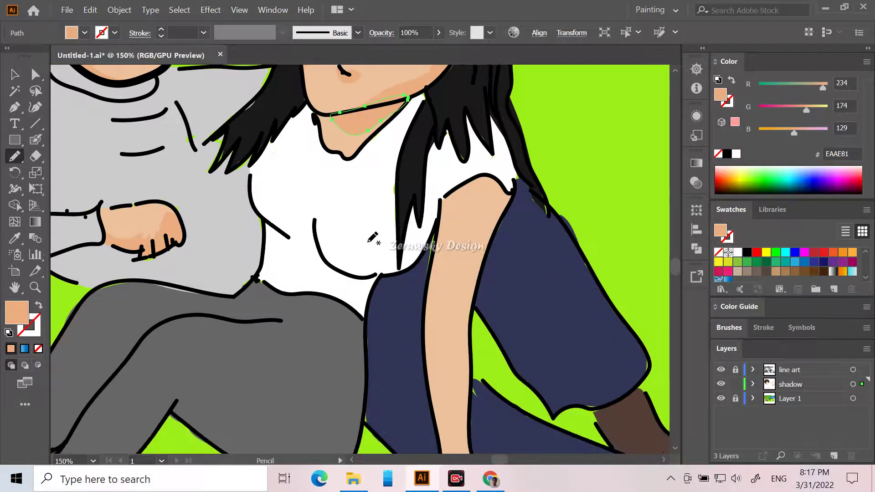
# Draw a skin shadow down the outer edge of the girl's arm, from the shoulder to the fingers, and rework its forearm edge.
pyautogui.scroll(-1, 392, 206)
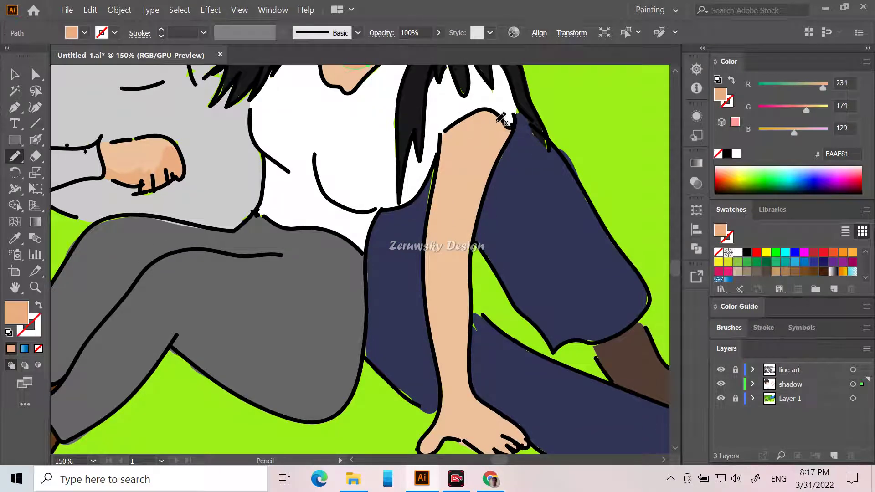
pyautogui.moveTo(493, 114)
pyautogui.mouseDown()
pyautogui.moveTo(452, 261)
pyautogui.moveTo(453, 372)
pyautogui.moveTo(470, 406)
pyautogui.moveTo(516, 437)
pyautogui.moveTo(525, 433)
pyautogui.moveTo(513, 420)
pyautogui.moveTo(474, 393)
pyautogui.moveTo(463, 333)
pyautogui.moveTo(479, 217)
pyautogui.moveTo(512, 129)
pyautogui.moveTo(494, 110)
pyautogui.mouseUp()
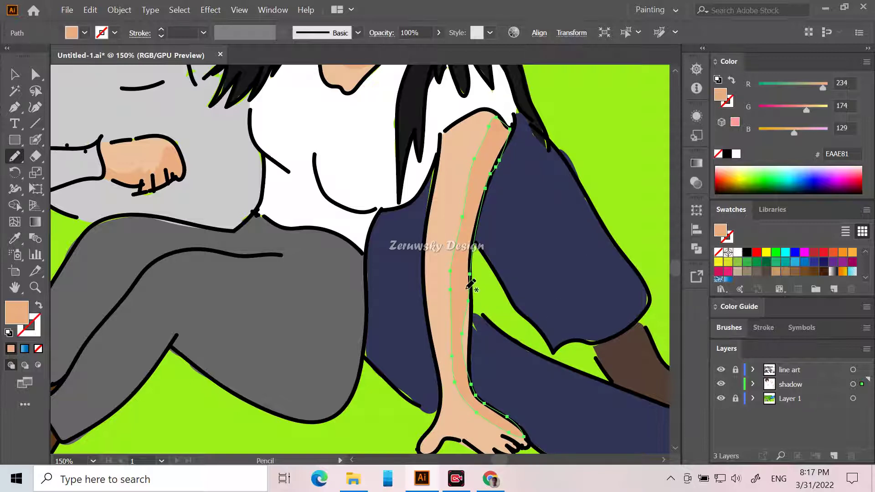
pyautogui.moveTo(468, 284)
pyautogui.mouseDown()
pyautogui.moveTo(473, 369)
pyautogui.moveTo(462, 317)
pyautogui.mouseUp()
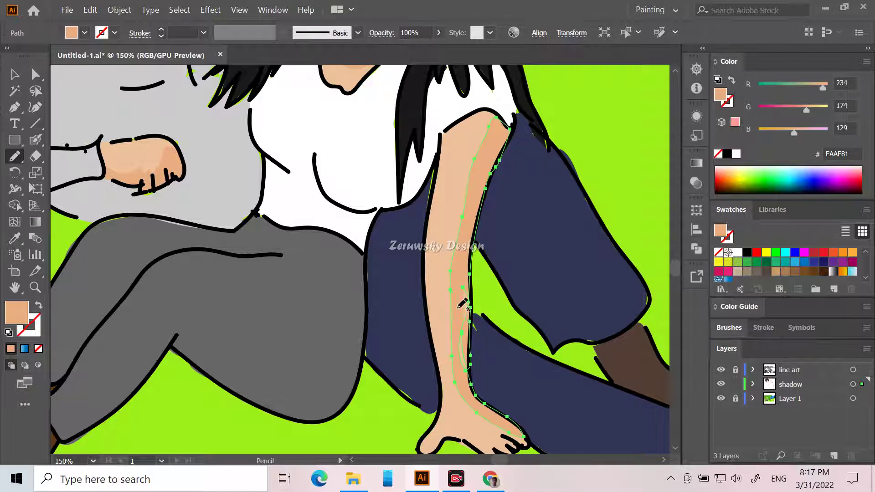
pyautogui.moveTo(468, 307)
pyautogui.mouseDown()
pyautogui.moveTo(462, 331)
pyautogui.moveTo(470, 274)
pyautogui.mouseUp()
pyautogui.moveTo(466, 331); pyautogui.dragTo(468, 286)
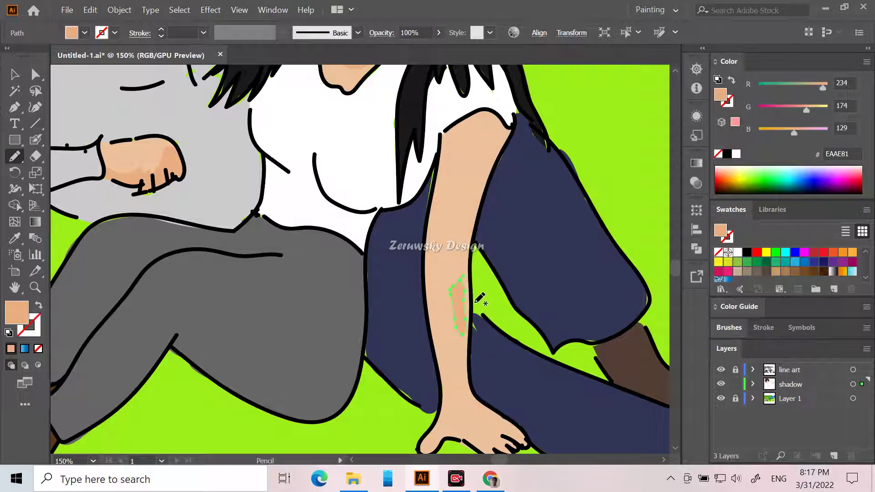
pyautogui.keyDown('ctrl'); pyautogui.click(474, 304); pyautogui.keyUp('ctrl')
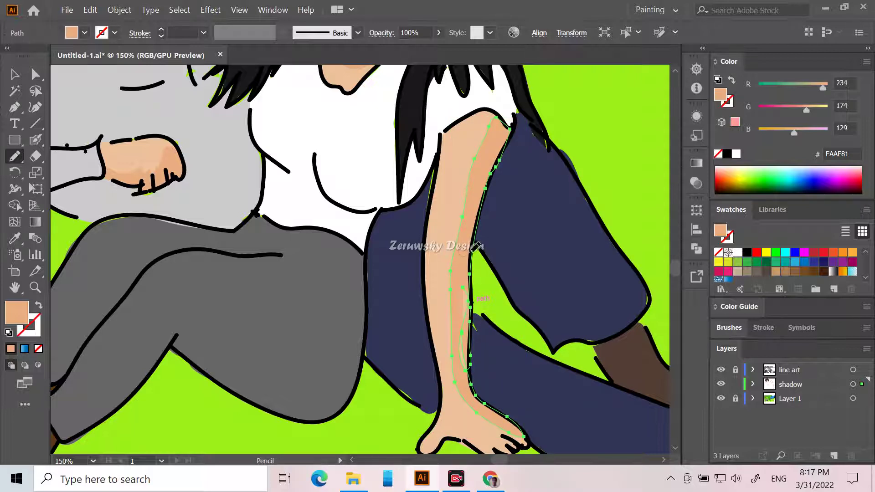
# Deselect the arm shadow and add a second narrow skin shadow over the gap along the outer forearm.
pyautogui.click(13, 75)
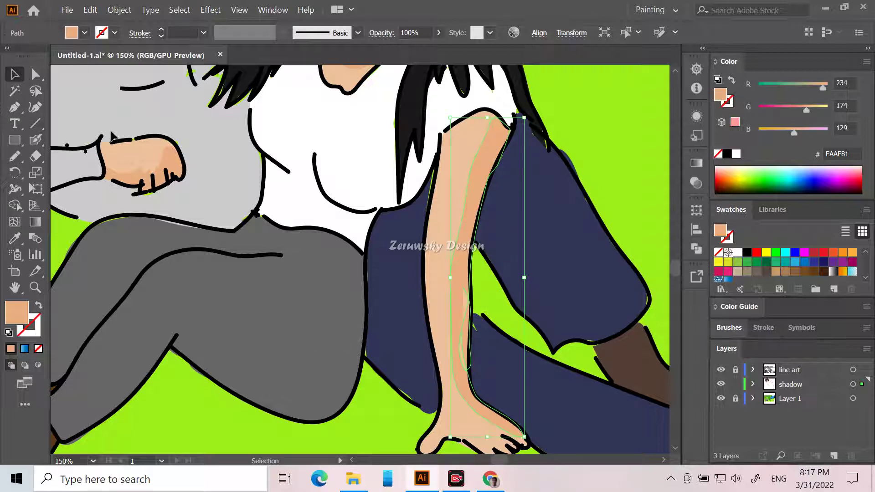
pyautogui.click(390, 417)
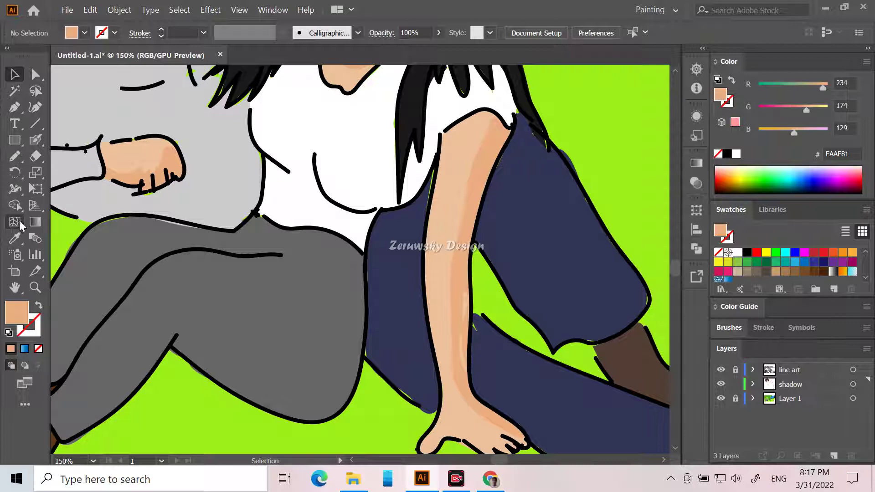
pyautogui.click(14, 159)
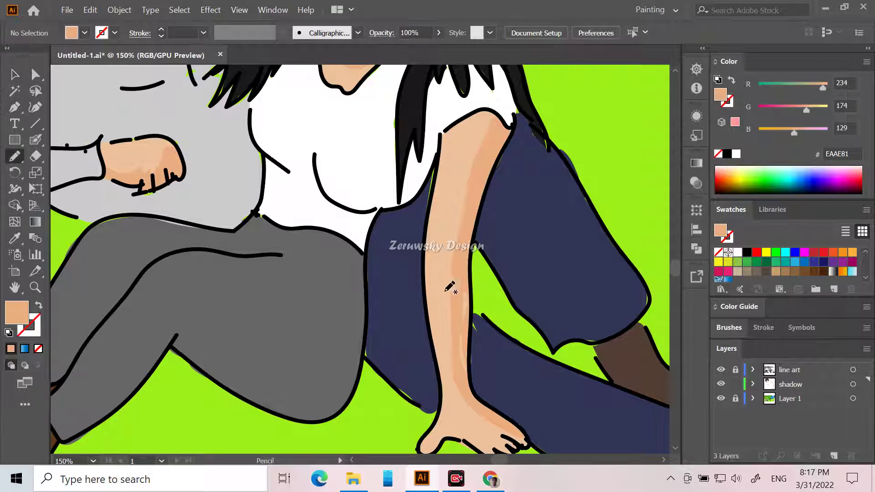
pyautogui.moveTo(461, 283)
pyautogui.mouseDown()
pyautogui.moveTo(457, 351)
pyautogui.moveTo(466, 381)
pyautogui.moveTo(458, 282)
pyautogui.mouseUp()
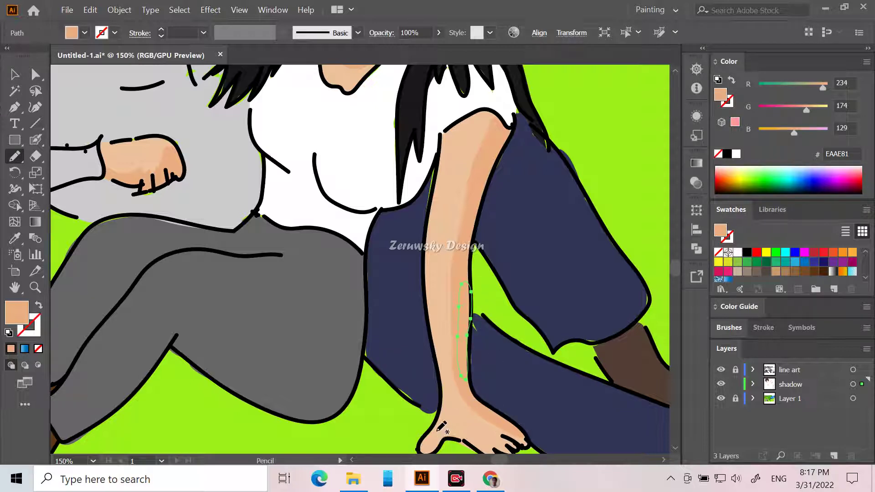
# Draw skin shadows on the girl's hand along the thumb and lower edge, between the fingers and on the back of the hand.
pyautogui.scroll(-2, 401, 435)
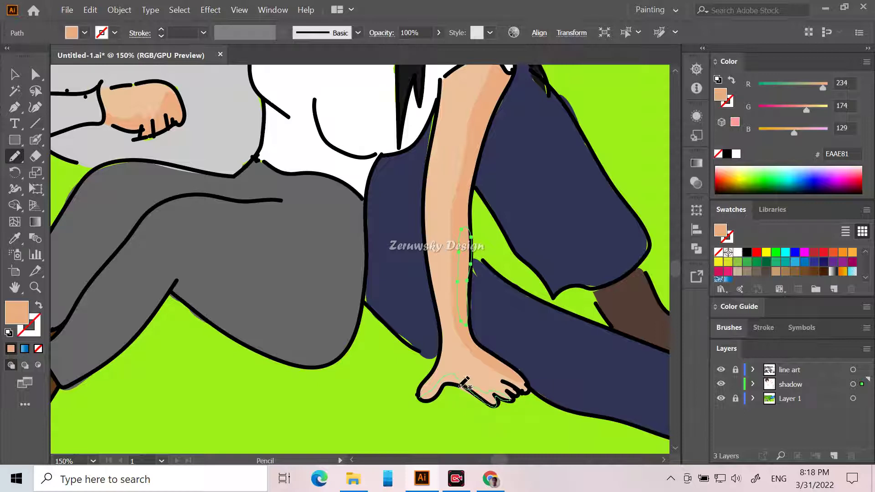
pyautogui.moveTo(425, 395); pyautogui.dragTo(423, 396)
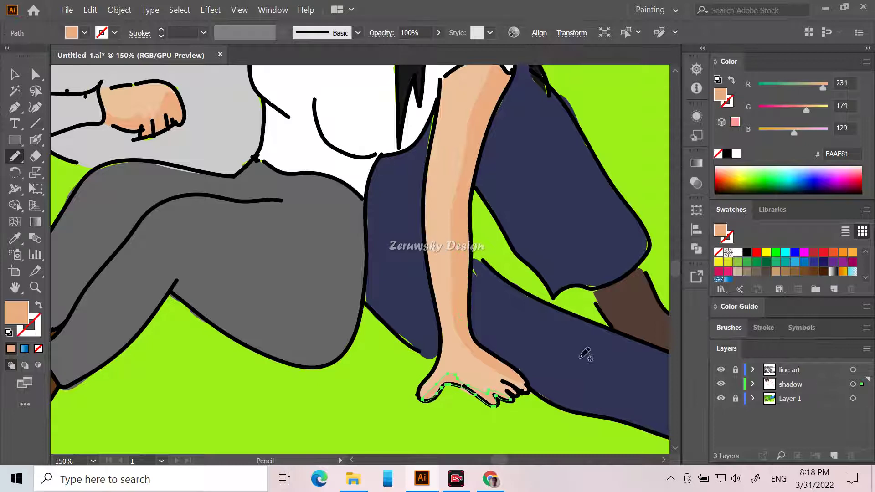
pyautogui.moveTo(489, 377); pyautogui.dragTo(516, 396)
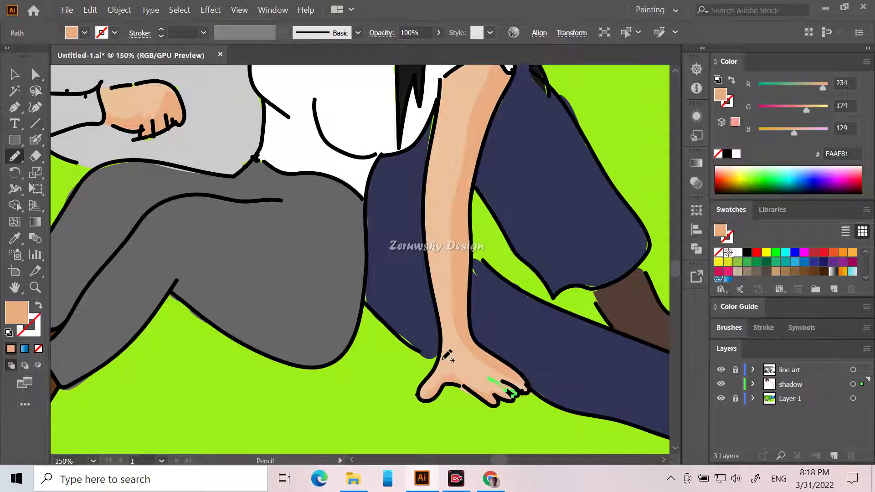
pyautogui.rightClick(469, 374)
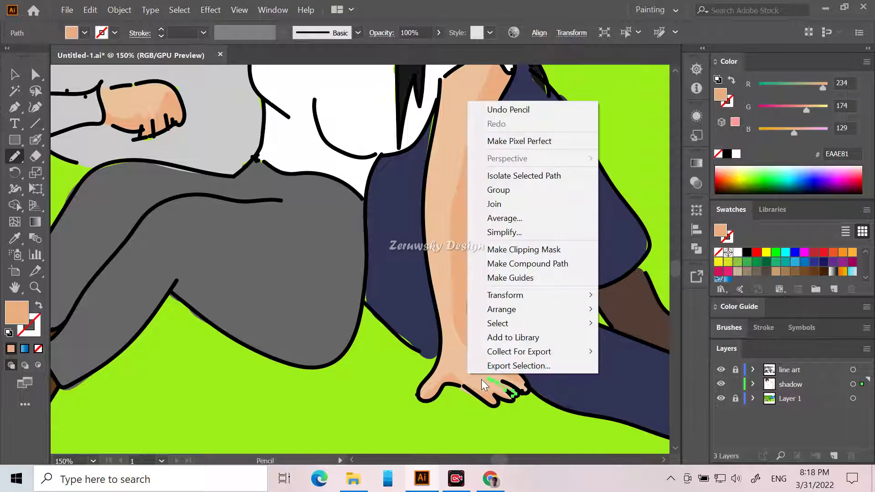
pyautogui.press('Escape')
pyautogui.moveTo(465, 384); pyautogui.dragTo(482, 371)
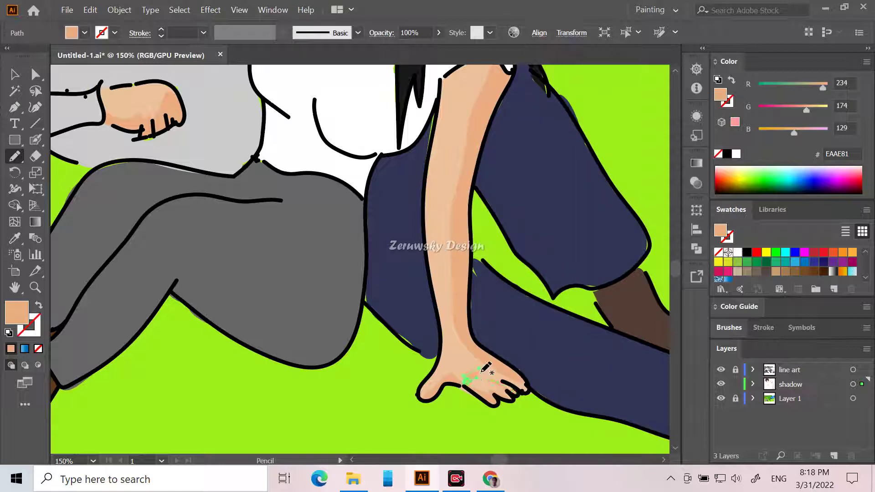
# Deselect the hand shadow, choose the Eyedropper and review the hair and skin shading across both figures.
pyautogui.scroll(3, 371, 133)
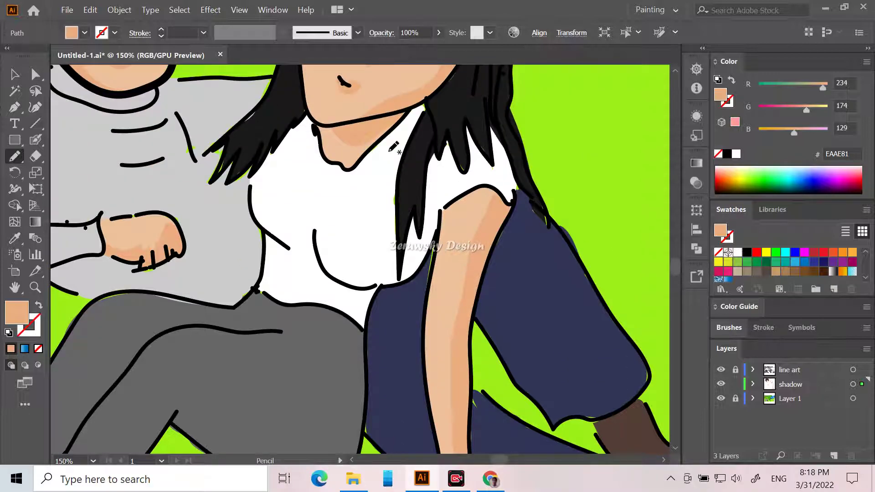
pyautogui.scroll(4, 393, 147)
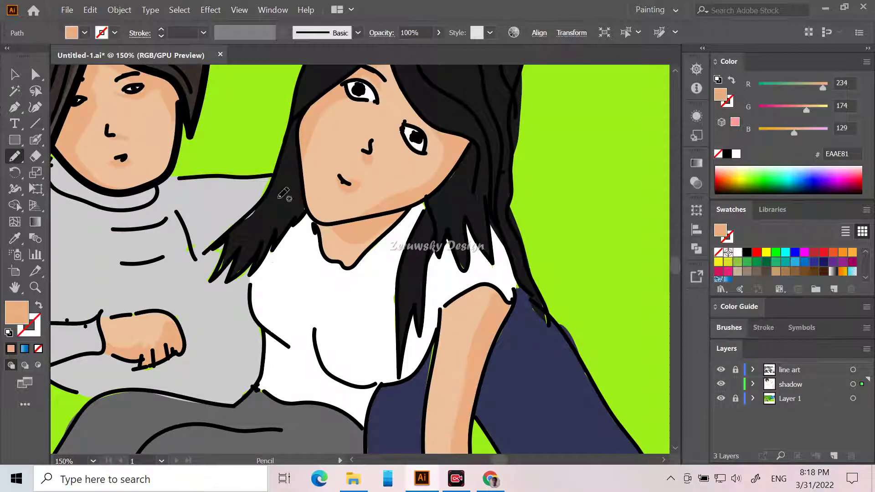
pyautogui.scroll(3, 278, 196)
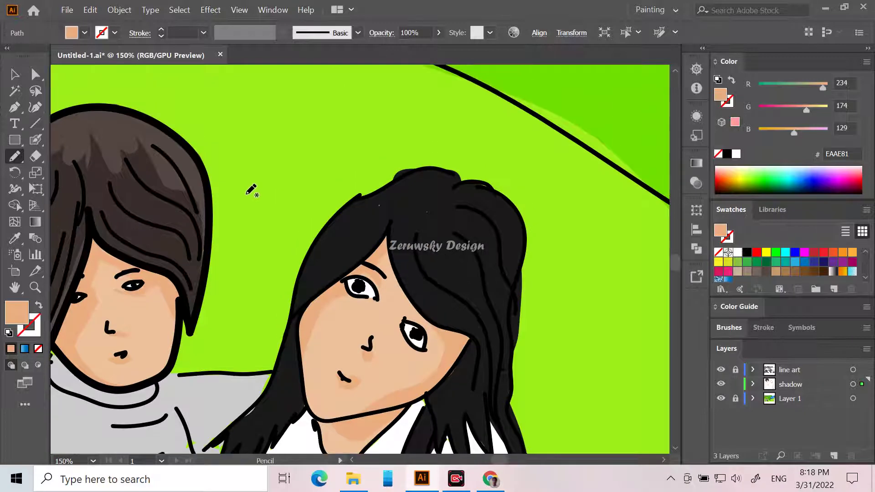
pyautogui.scroll(-6, 164, 188)
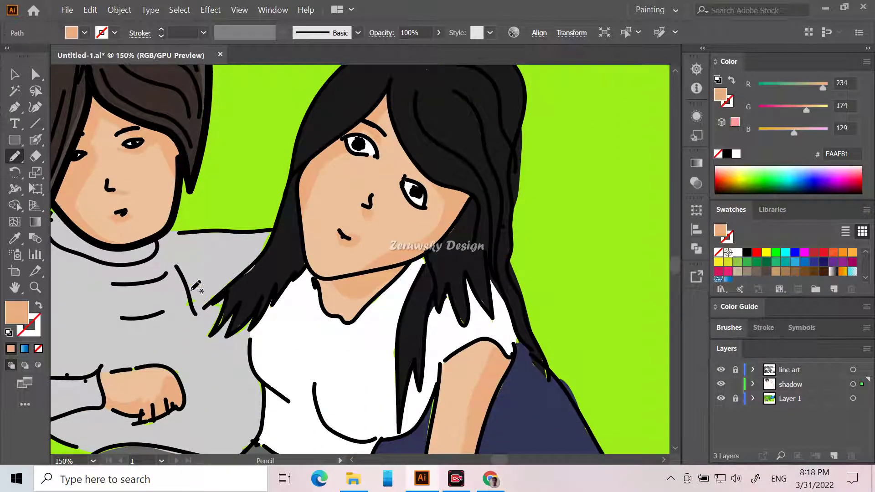
pyautogui.scroll(-8, 204, 302)
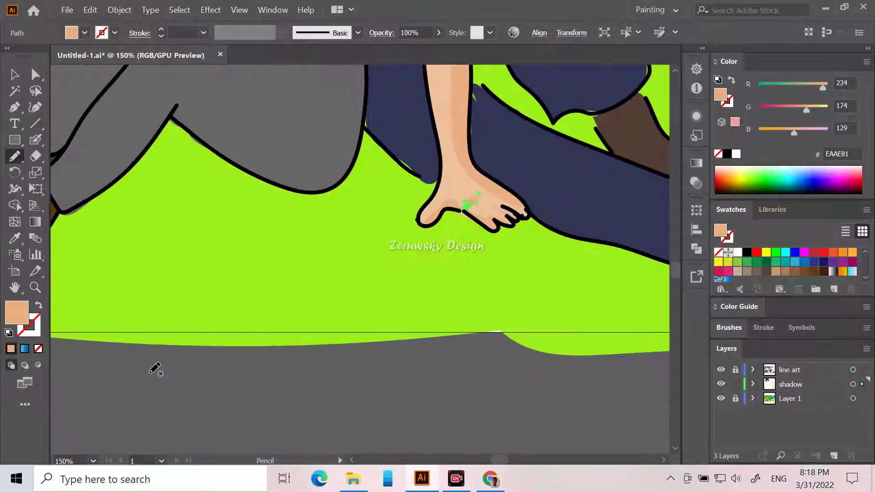
pyautogui.click(15, 74)
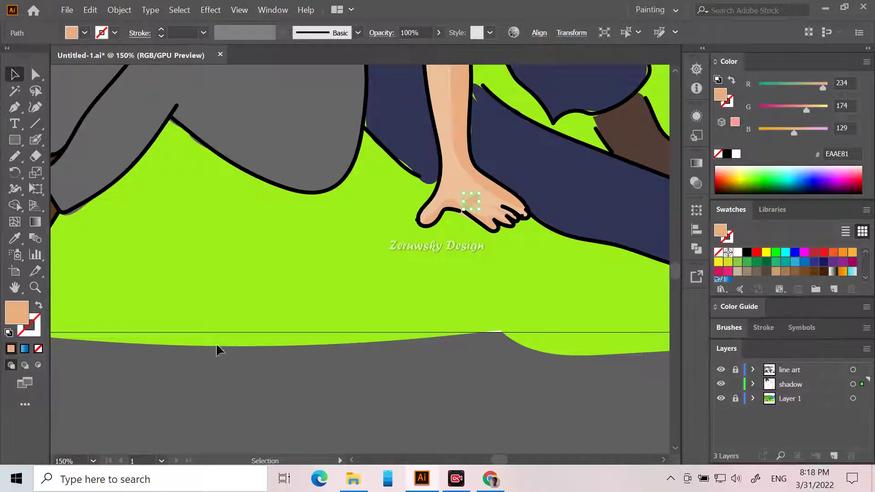
pyautogui.click(157, 386)
pyautogui.click(15, 238)
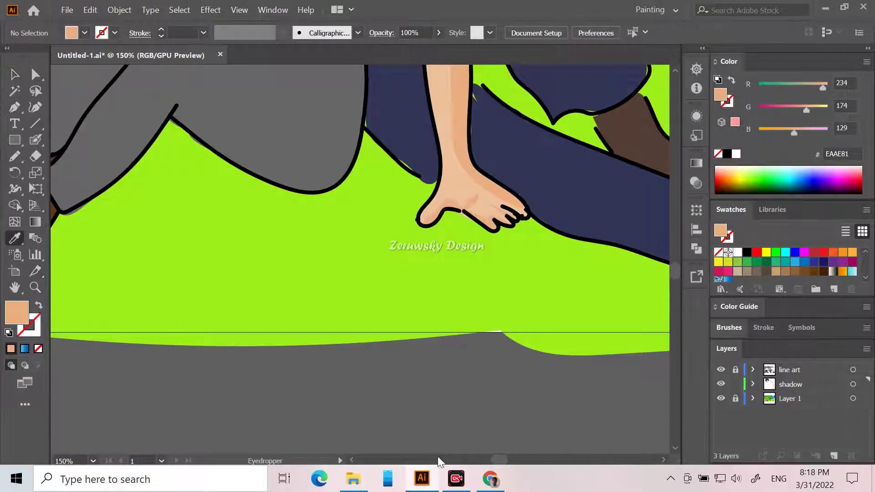
pyautogui.scroll(2, 457, 462)
pyautogui.scroll(8, 458, 463)
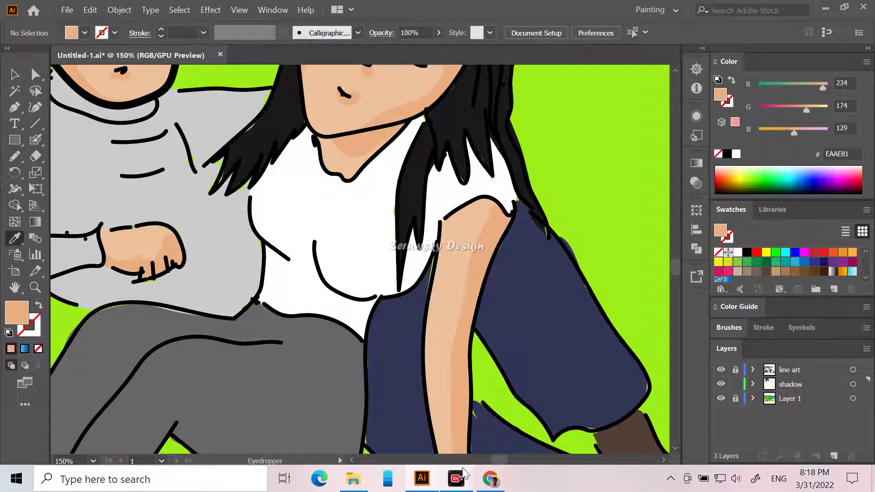
pyautogui.moveTo(463, 470)
pyautogui.scroll(1, 235, 200)
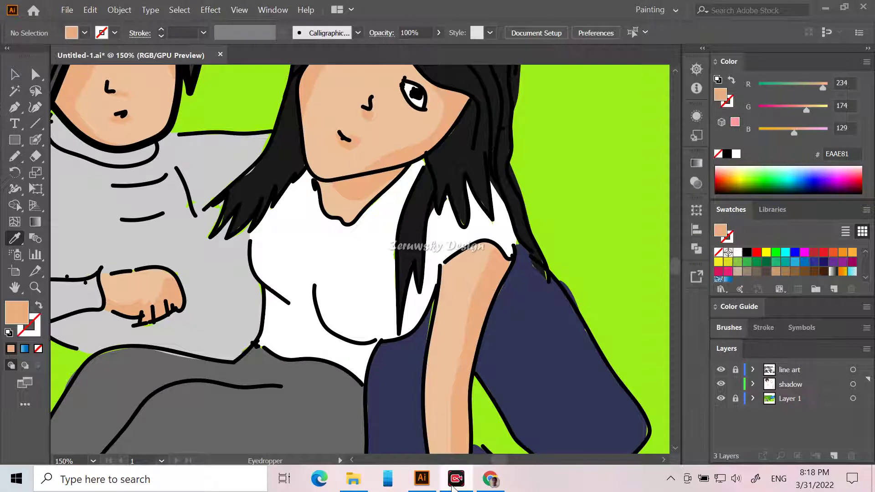
pyautogui.scroll(3, 296, 299)
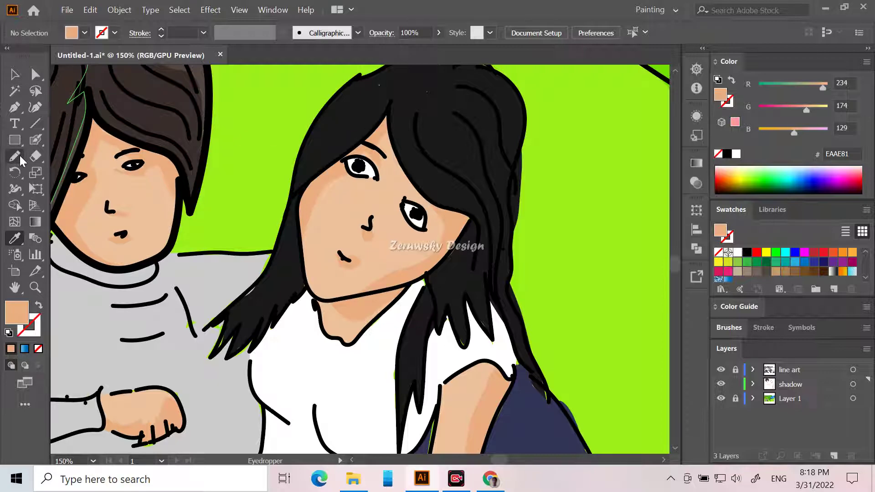
pyautogui.click(332, 140)
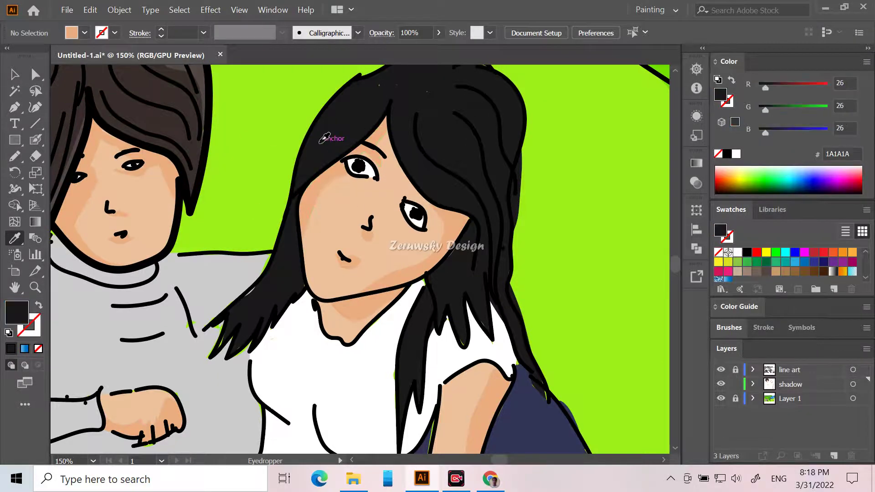
pyautogui.doubleClick(15, 315)
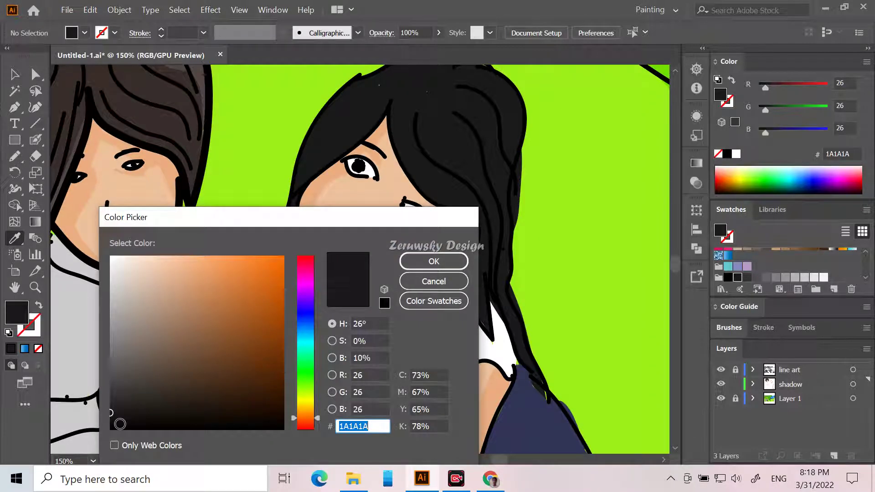
pyautogui.click(452, 281)
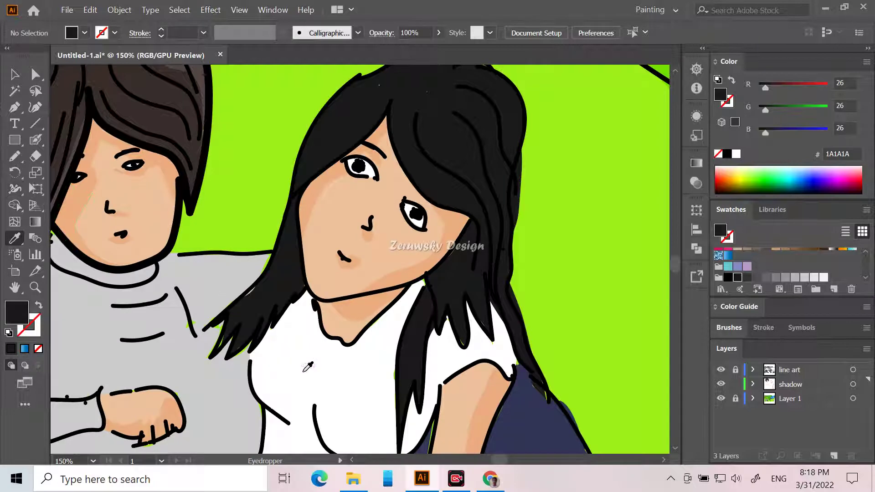
# Sample the girl's white shirt and set the fill to the slightly darker off-white F9ECE4.
pyautogui.click(302, 367)
pyautogui.doubleClick(26, 318)
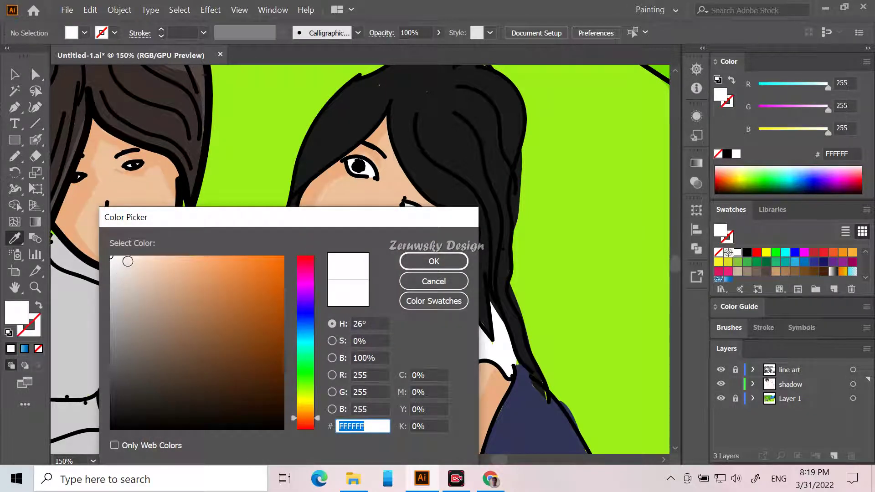
pyautogui.click(129, 259)
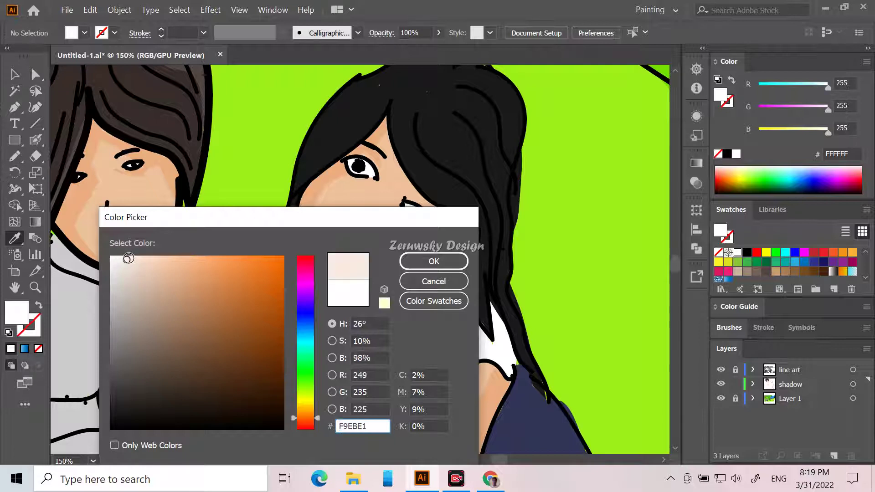
pyautogui.moveTo(128, 260); pyautogui.dragTo(124, 260)
pyautogui.click(434, 262)
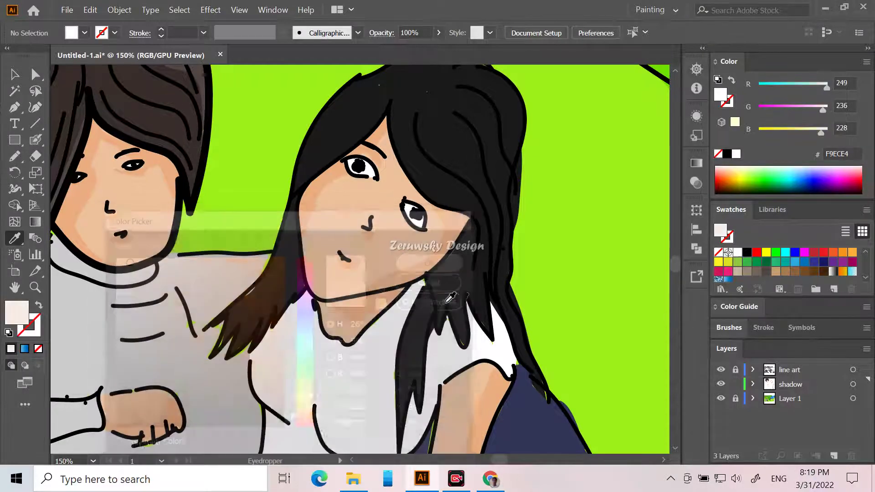
# Draw an off-white Pencil shadow on the girl's shirt beneath the chest fold, tapering down the side to the waist.
pyautogui.scroll(-5, 406, 314)
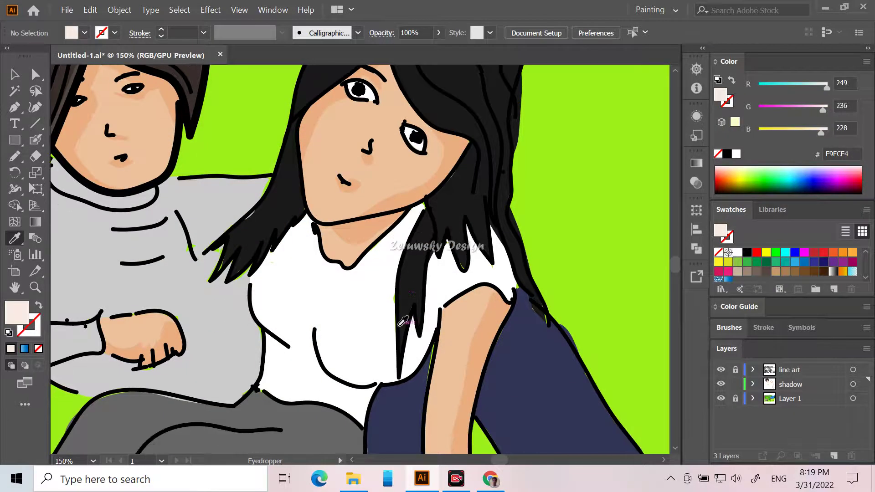
pyautogui.click(13, 158)
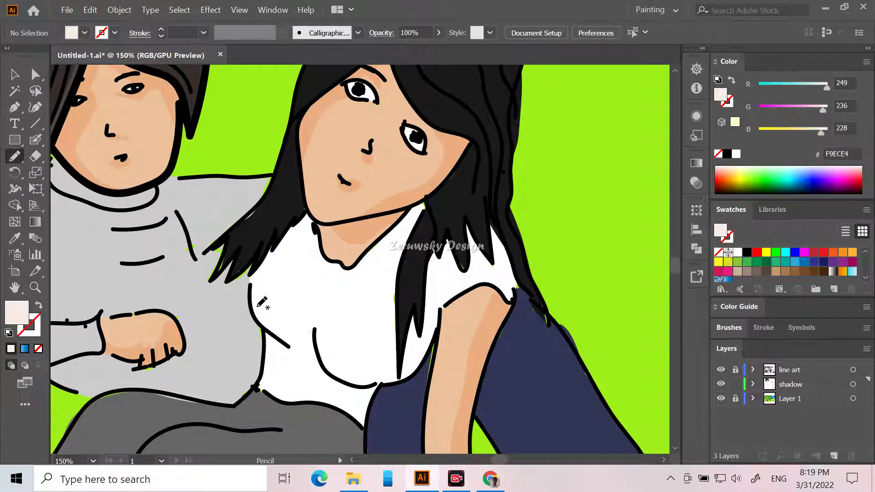
pyautogui.moveTo(254, 294)
pyautogui.mouseDown()
pyautogui.moveTo(280, 333)
pyautogui.moveTo(315, 325)
pyautogui.moveTo(326, 364)
pyautogui.moveTo(344, 379)
pyautogui.moveTo(380, 383)
pyautogui.moveTo(375, 393)
pyautogui.moveTo(351, 407)
pyautogui.moveTo(300, 383)
pyautogui.moveTo(255, 389)
pyautogui.moveTo(263, 336)
pyautogui.moveTo(254, 295)
pyautogui.mouseUp()
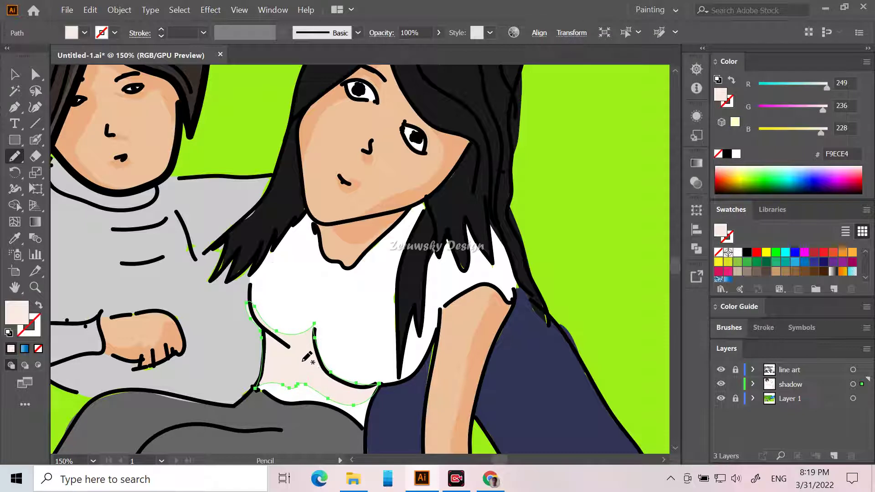
pyautogui.hotkey('ctrl', 'z')
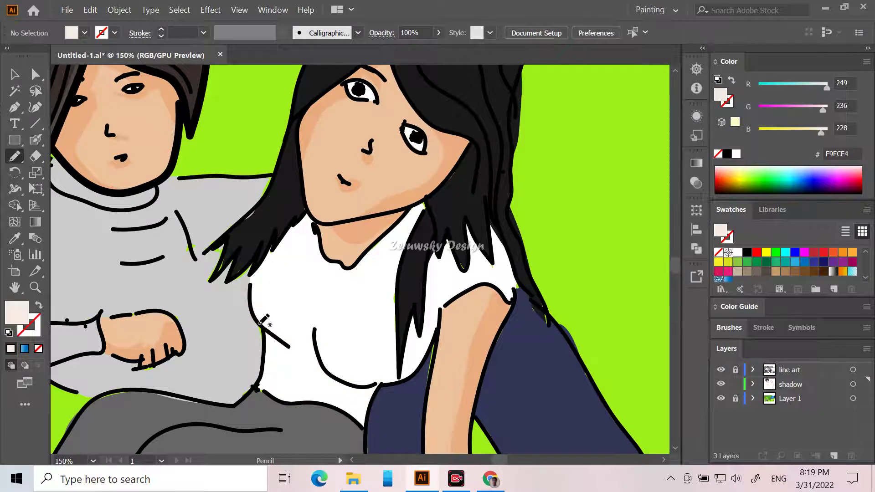
pyautogui.moveTo(282, 330)
pyautogui.mouseDown()
pyautogui.moveTo(313, 325)
pyautogui.moveTo(260, 391)
pyautogui.moveTo(266, 328)
pyautogui.mouseUp()
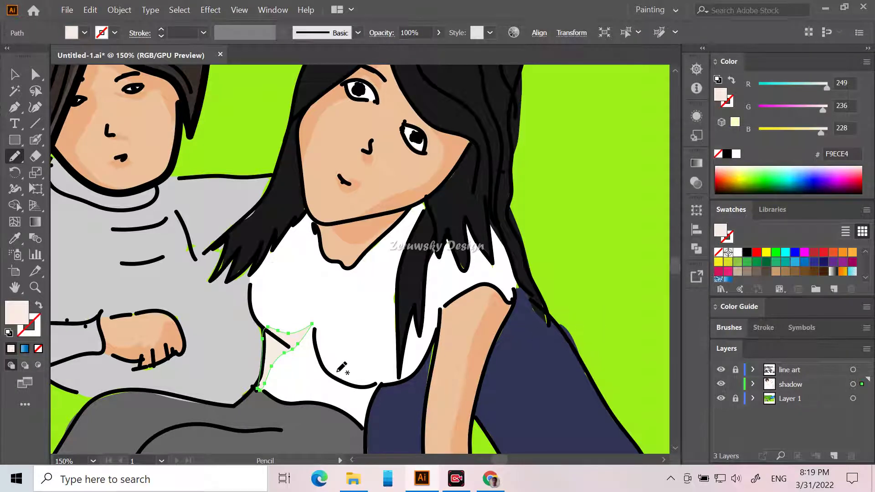
# Draw off-white Pencil shadows on the girl's shirt beneath the chest curve, along the shoulder and neckline, and on the sleeve beneath her hair.
pyautogui.moveTo(321, 360)
pyautogui.mouseDown()
pyautogui.moveTo(330, 378)
pyautogui.moveTo(367, 401)
pyautogui.moveTo(363, 418)
pyautogui.moveTo(375, 383)
pyautogui.moveTo(353, 385)
pyautogui.moveTo(319, 365)
pyautogui.mouseUp()
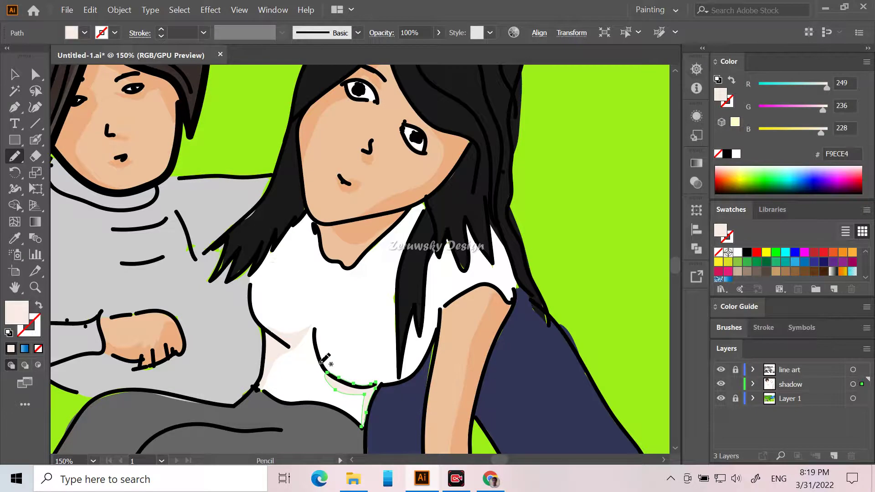
pyautogui.scroll(-5, 322, 362)
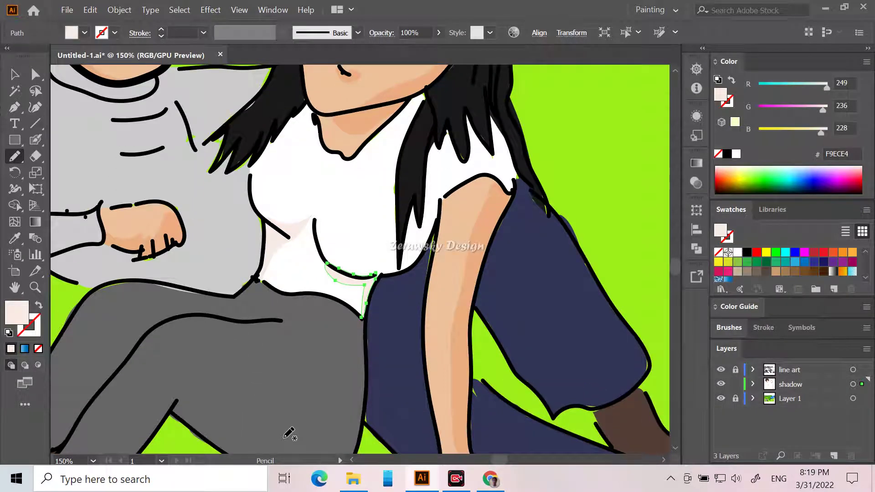
pyautogui.scroll(2, 295, 367)
pyautogui.scroll(1, 296, 365)
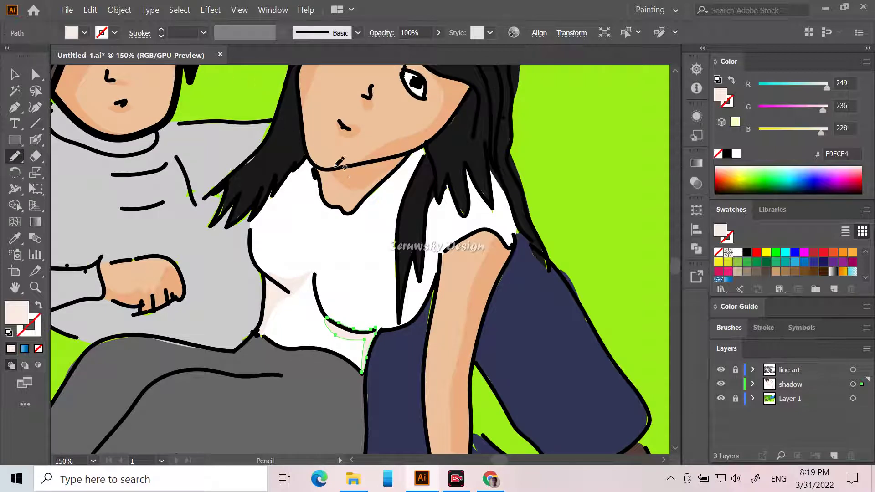
pyautogui.moveTo(314, 183)
pyautogui.mouseDown()
pyautogui.moveTo(296, 188)
pyautogui.moveTo(251, 241)
pyautogui.mouseUp()
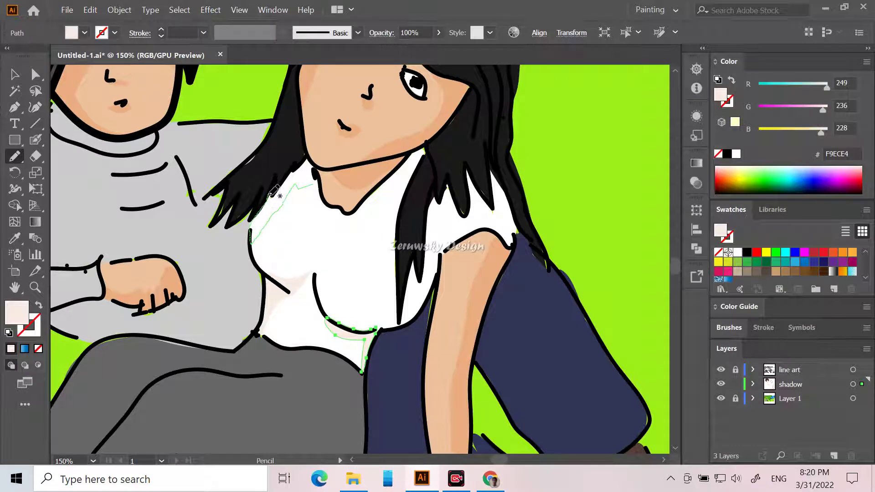
pyautogui.moveTo(279, 190)
pyautogui.mouseDown()
pyautogui.moveTo(310, 159)
pyautogui.moveTo(318, 176)
pyautogui.mouseUp()
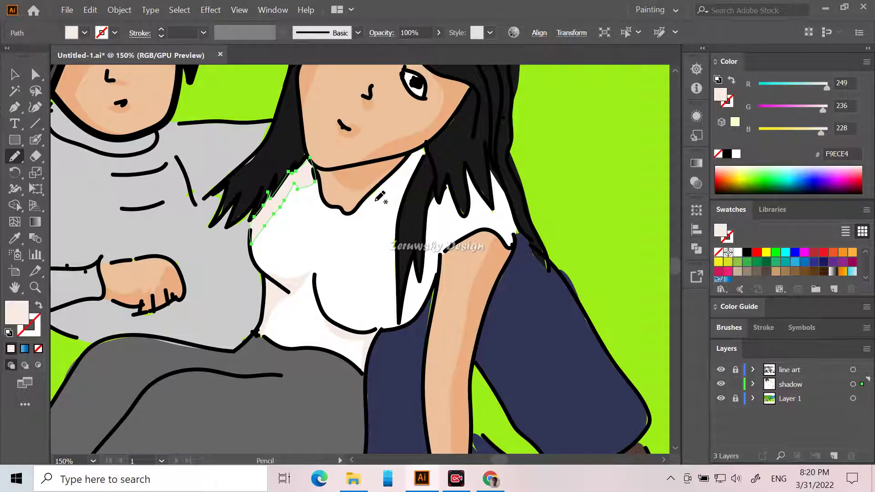
pyautogui.moveTo(365, 206)
pyautogui.mouseDown()
pyautogui.moveTo(394, 184)
pyautogui.moveTo(413, 182)
pyautogui.moveTo(425, 147)
pyautogui.moveTo(366, 205)
pyautogui.mouseUp()
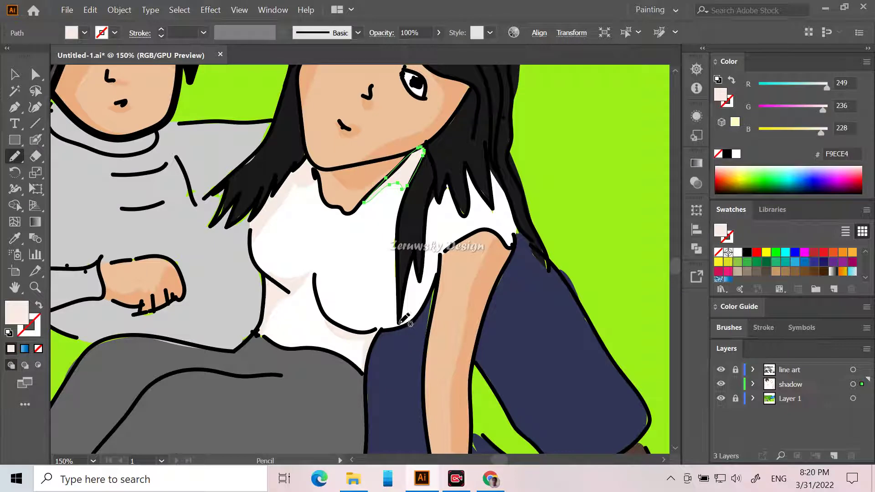
pyautogui.moveTo(401, 322)
pyautogui.mouseDown()
pyautogui.moveTo(436, 280)
pyautogui.moveTo(438, 231)
pyautogui.moveTo(453, 209)
pyautogui.moveTo(458, 227)
pyautogui.moveTo(476, 204)
pyautogui.moveTo(492, 217)
pyautogui.moveTo(503, 212)
pyautogui.moveTo(517, 233)
pyautogui.moveTo(495, 169)
pyautogui.moveTo(491, 209)
pyautogui.moveTo(467, 170)
pyautogui.moveTo(465, 214)
pyautogui.moveTo(448, 191)
pyautogui.moveTo(432, 203)
pyautogui.moveTo(419, 281)
pyautogui.moveTo(412, 267)
pyautogui.moveTo(401, 320)
pyautogui.mouseUp()
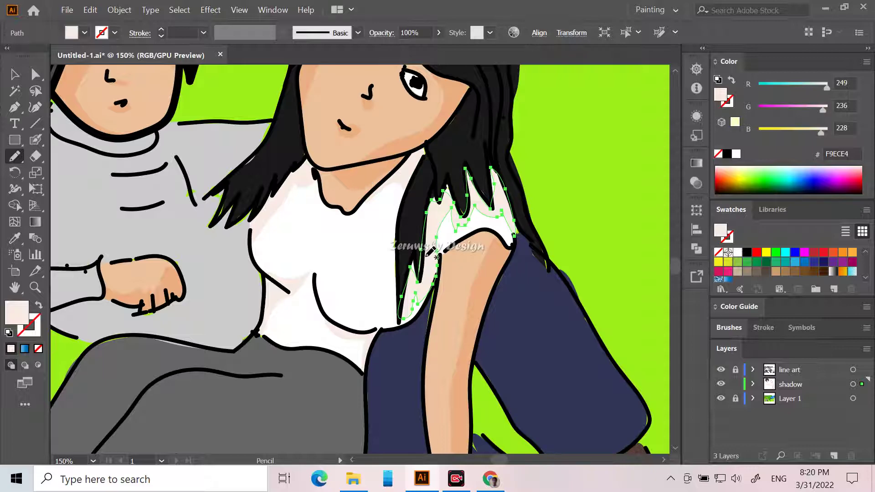
# Deselect the shirt shadow, sample the boy's grey trousers and set the fill to the darker grey 515150.
pyautogui.scroll(-4, 430, 253)
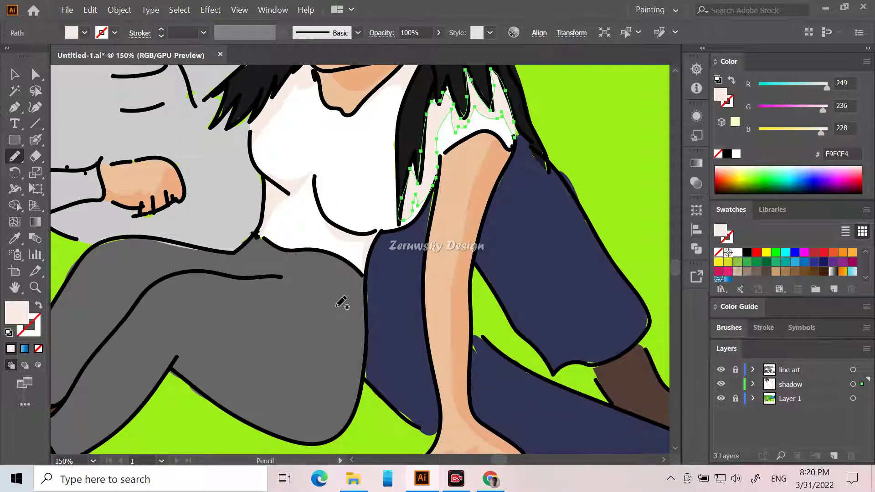
pyautogui.scroll(-2, 341, 302)
pyautogui.scroll(-9, 332, 279)
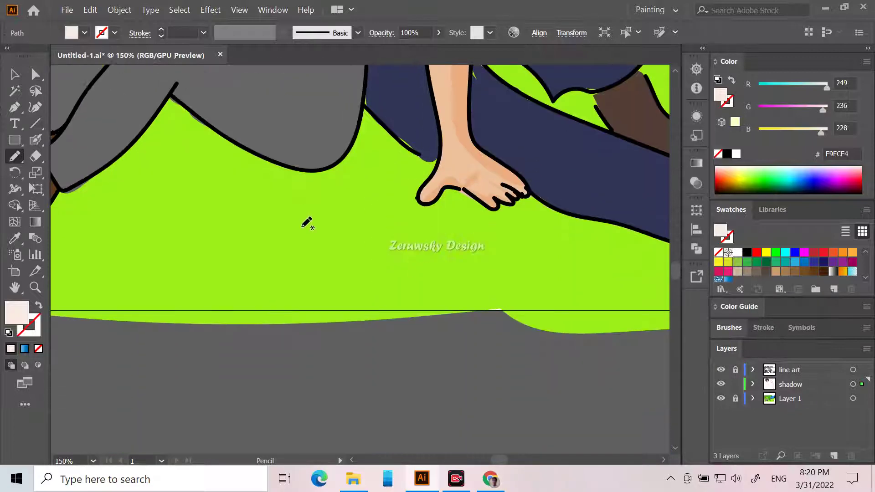
pyautogui.click(15, 74)
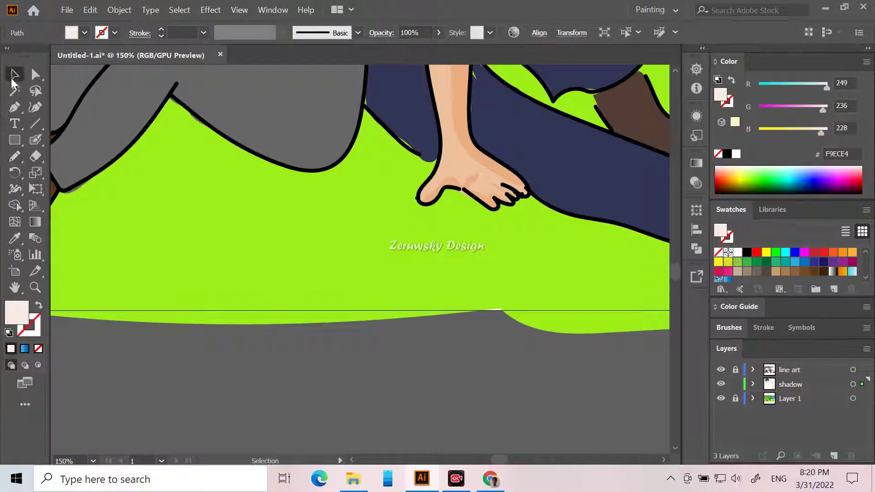
pyautogui.click(234, 388)
pyautogui.click(14, 238)
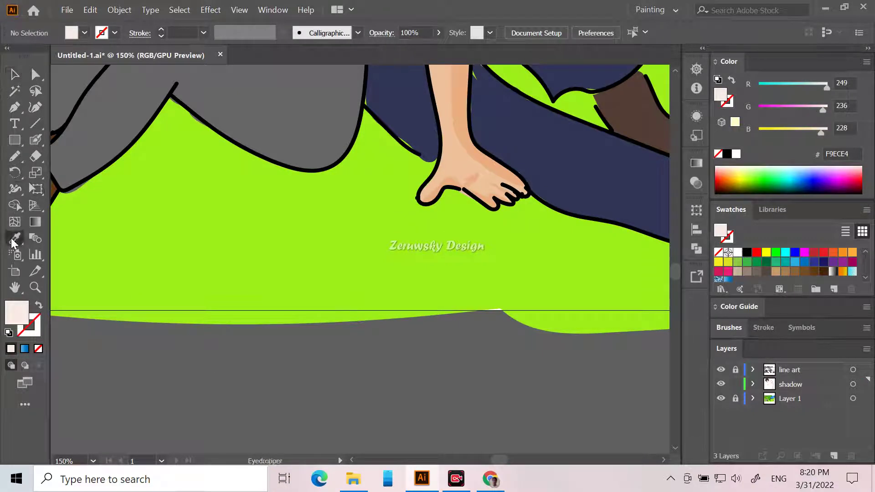
pyautogui.click(299, 162)
pyautogui.scroll(3, 339, 270)
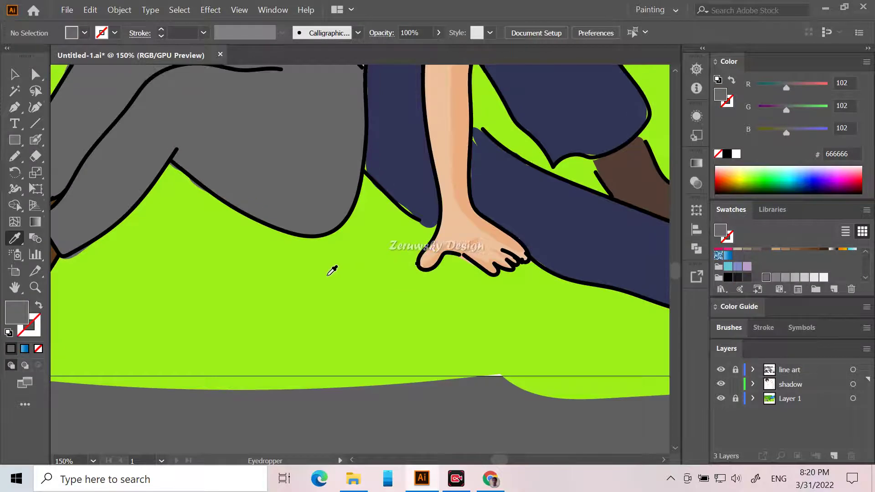
pyautogui.doubleClick(15, 315)
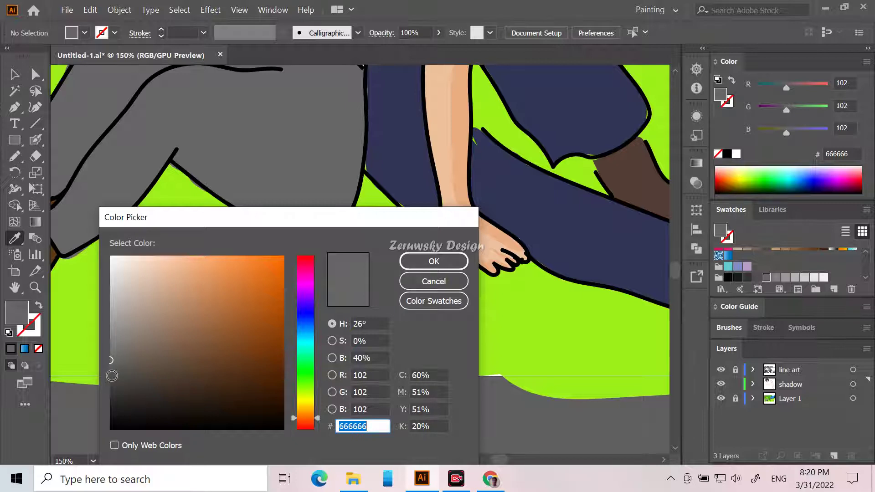
pyautogui.click(113, 374)
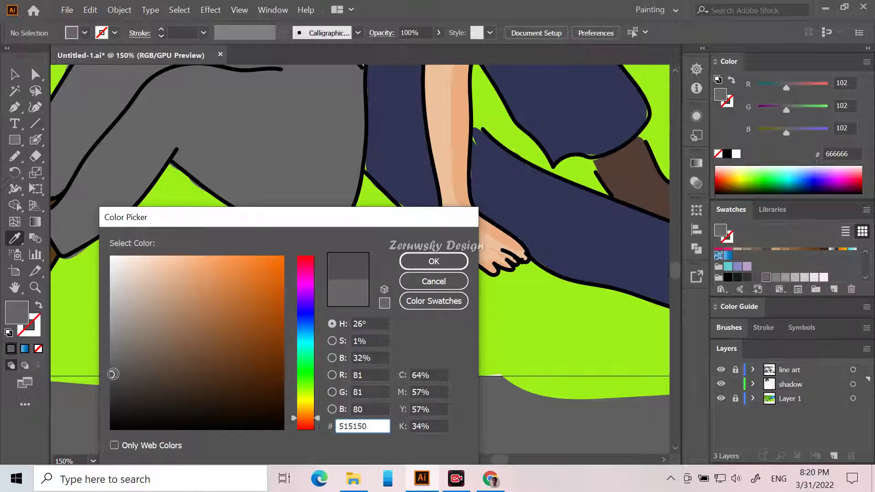
pyautogui.click(434, 261)
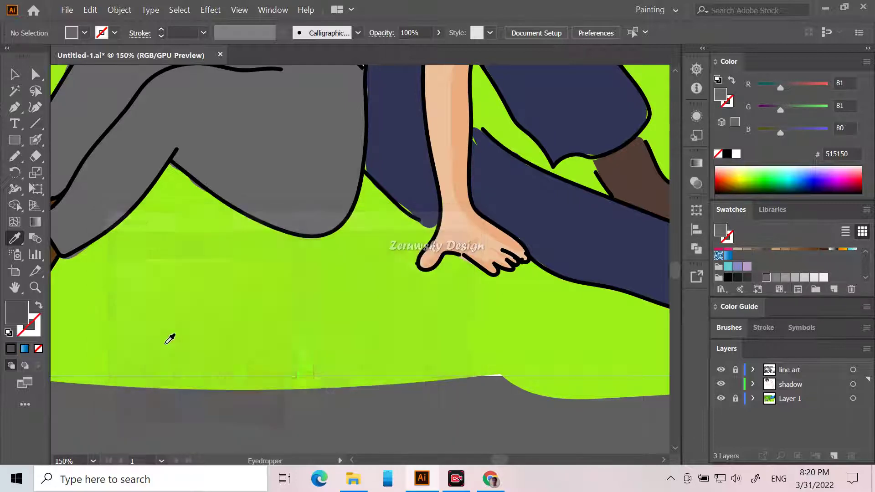
# Draw dark grey Pencil shadows on the boy's trousers along the underside of the thigh up to the knee bend and at the hip crease.
pyautogui.scroll(4, 175, 344)
pyautogui.scroll(4, 182, 356)
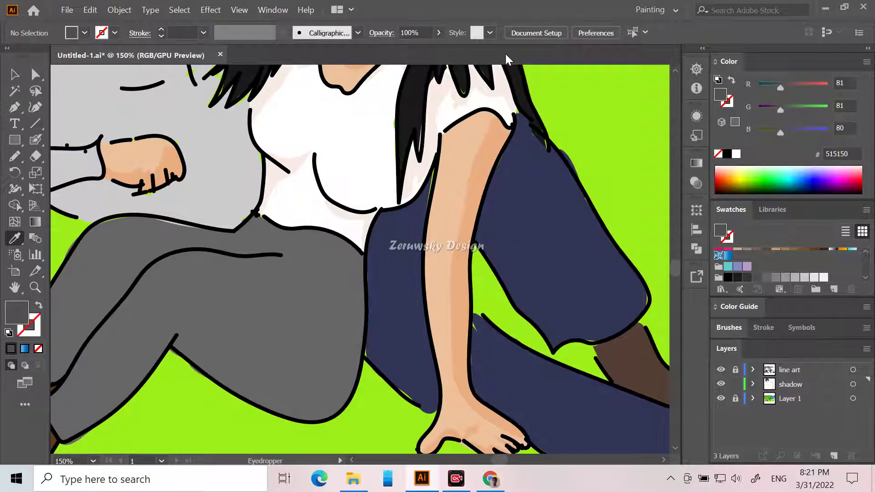
pyautogui.click(14, 156)
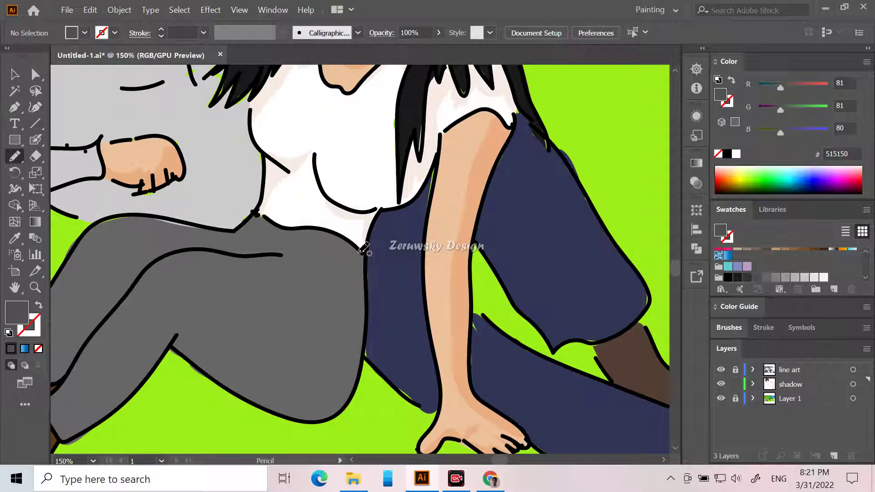
pyautogui.moveTo(363, 248)
pyautogui.mouseDown()
pyautogui.moveTo(346, 343)
pyautogui.moveTo(321, 374)
pyautogui.moveTo(291, 378)
pyautogui.moveTo(171, 345)
pyautogui.moveTo(246, 404)
pyautogui.moveTo(288, 419)
pyautogui.moveTo(338, 414)
pyautogui.moveTo(364, 365)
pyautogui.moveTo(363, 245)
pyautogui.mouseUp()
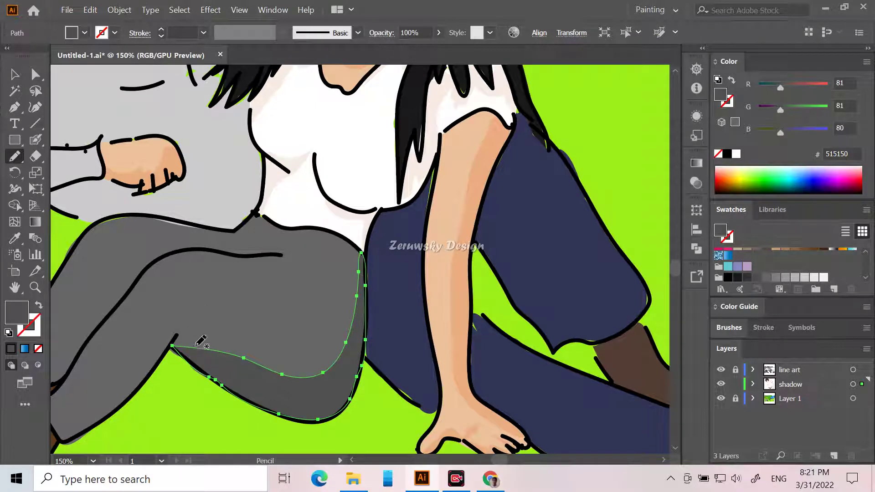
pyautogui.moveTo(209, 356)
pyautogui.mouseDown()
pyautogui.moveTo(176, 324)
pyautogui.moveTo(168, 333)
pyautogui.moveTo(179, 346)
pyautogui.mouseUp()
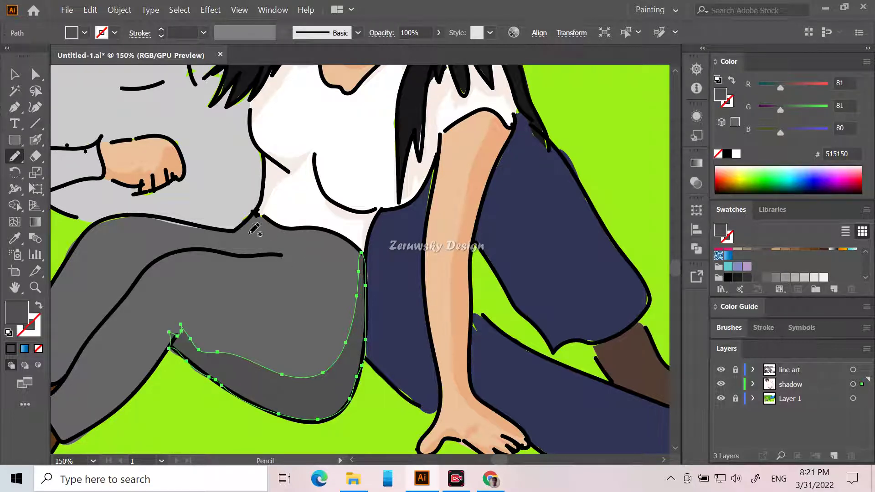
pyautogui.moveTo(269, 250); pyautogui.dragTo(267, 240)
pyautogui.moveTo(278, 226)
pyautogui.mouseDown()
pyautogui.moveTo(248, 254)
pyautogui.moveTo(274, 225)
pyautogui.mouseUp()
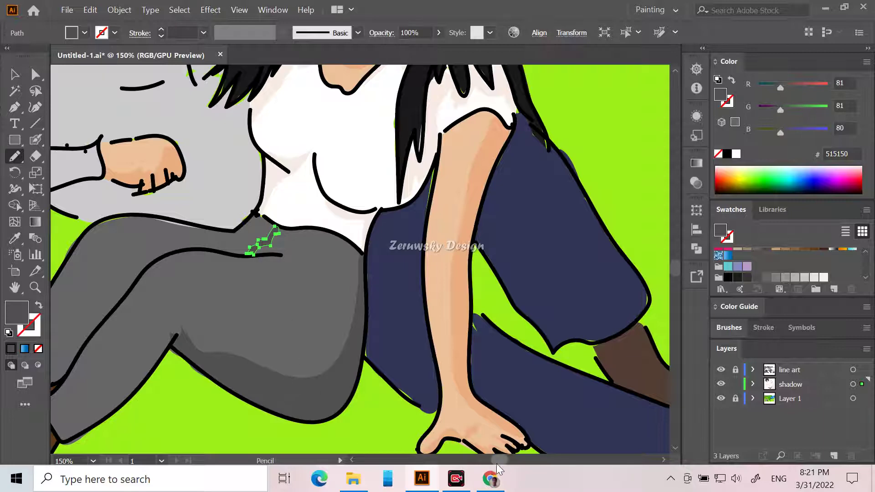
# Draw dark grey shadows beneath the boy's near lower leg, along the far leg's inner side, above the thigh fold and over the far knee.
pyautogui.moveTo(498, 466); pyautogui.dragTo(496, 466)
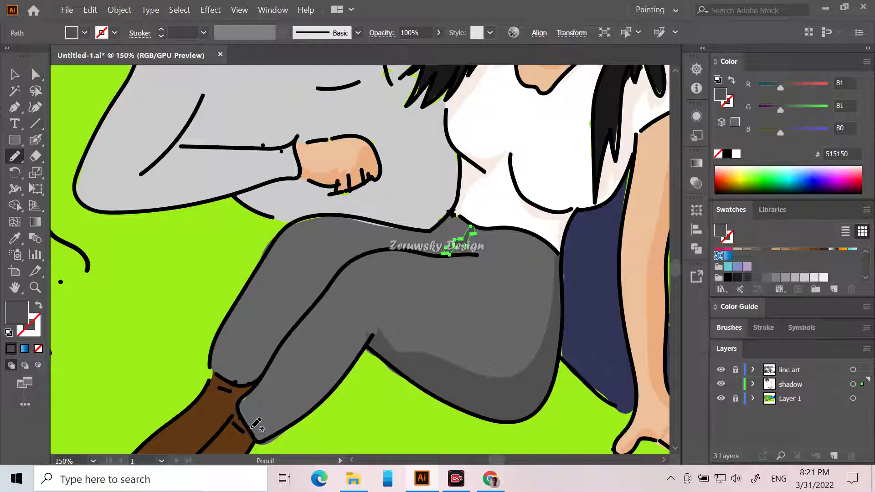
pyautogui.moveTo(247, 421)
pyautogui.mouseDown()
pyautogui.moveTo(294, 406)
pyautogui.moveTo(359, 342)
pyautogui.moveTo(364, 320)
pyautogui.moveTo(369, 328)
pyautogui.moveTo(374, 314)
pyautogui.moveTo(384, 325)
pyautogui.moveTo(382, 343)
pyautogui.moveTo(326, 402)
pyautogui.moveTo(275, 439)
pyautogui.moveTo(254, 444)
pyautogui.moveTo(248, 421)
pyautogui.mouseUp()
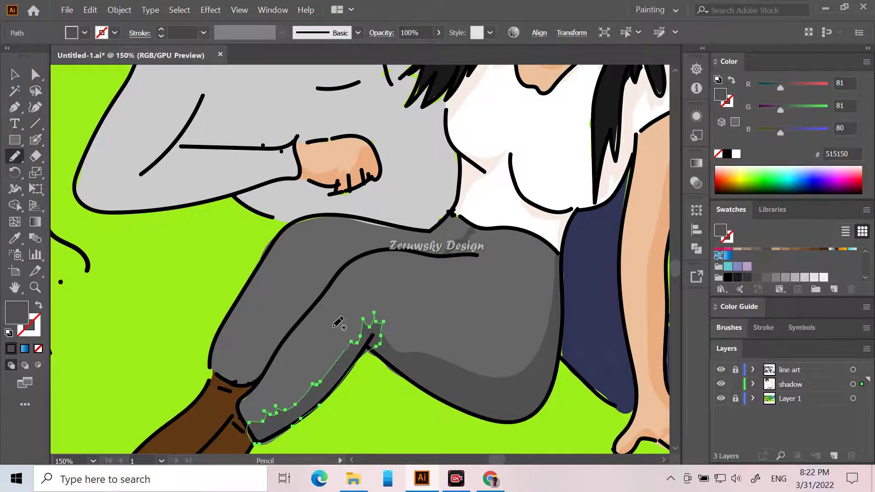
pyautogui.moveTo(215, 354)
pyautogui.mouseDown()
pyautogui.moveTo(325, 248)
pyautogui.moveTo(364, 253)
pyautogui.moveTo(257, 376)
pyautogui.moveTo(223, 378)
pyautogui.moveTo(207, 367)
pyautogui.moveTo(209, 349)
pyautogui.mouseUp()
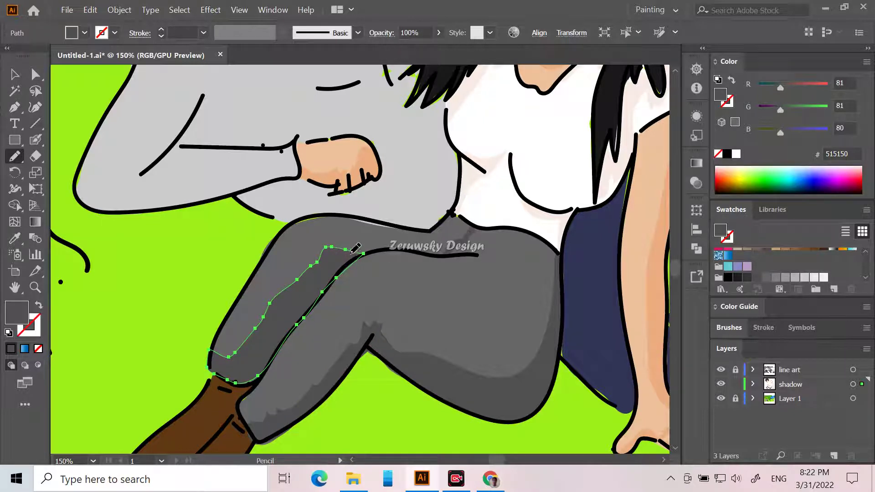
pyautogui.moveTo(342, 250)
pyautogui.mouseDown()
pyautogui.moveTo(386, 242)
pyautogui.moveTo(449, 254)
pyautogui.moveTo(383, 251)
pyautogui.moveTo(338, 261)
pyautogui.mouseUp()
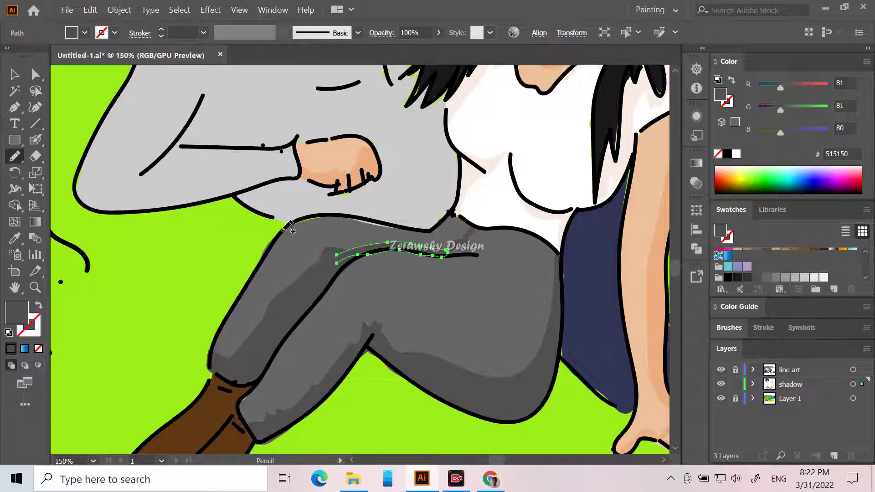
pyautogui.moveTo(284, 236)
pyautogui.mouseDown()
pyautogui.moveTo(341, 217)
pyautogui.moveTo(412, 226)
pyautogui.moveTo(318, 212)
pyautogui.moveTo(286, 225)
pyautogui.moveTo(265, 253)
pyautogui.mouseUp()
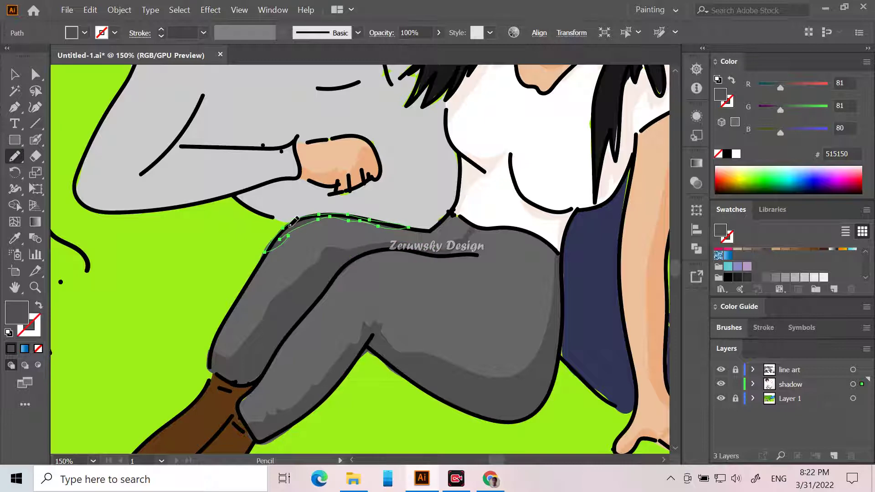
# Deselect the trouser shadow, sample the boy's brown shoes and set the fill to the darker brown 44240A.
pyautogui.hotkey('ctrl', '-')
pyautogui.hotkey('ctrl', '-')
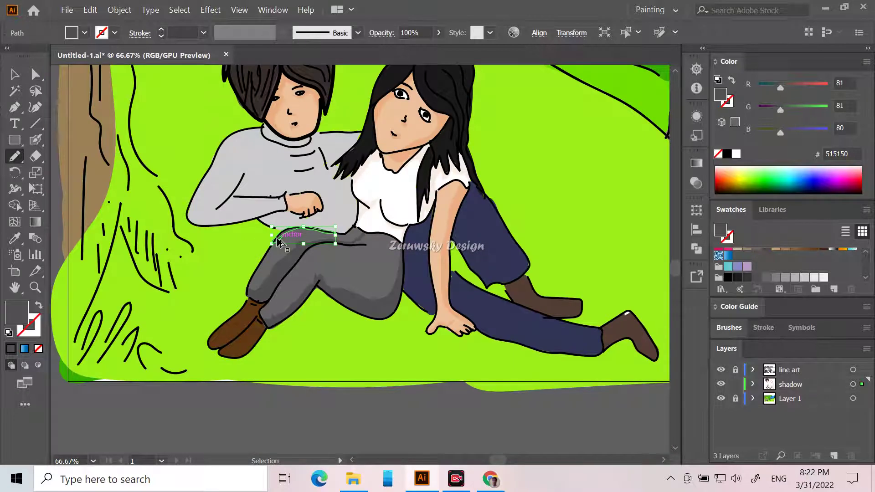
pyautogui.hotkey('ctrl', '-')
pyautogui.hotkey('ctrl', '+')
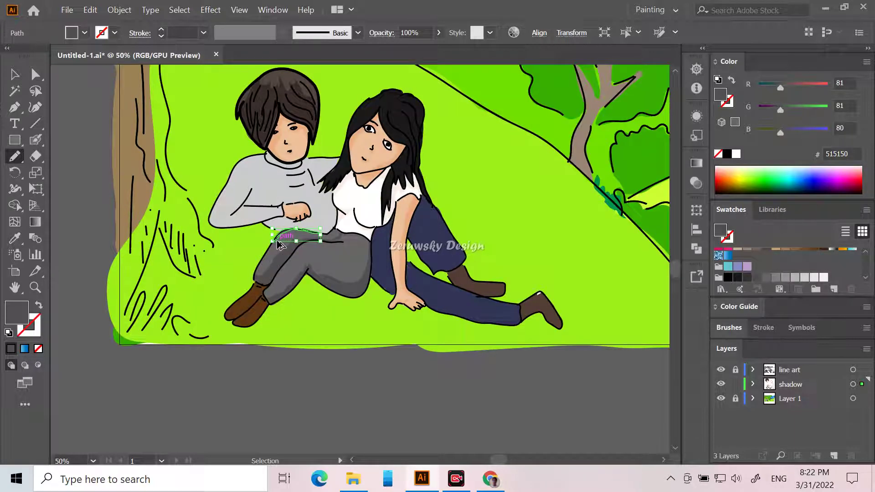
pyautogui.hotkey('ctrl', '-')
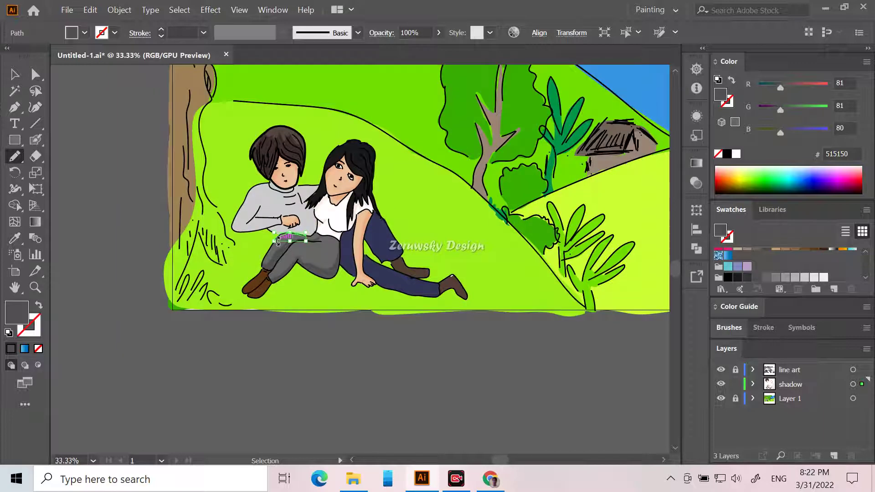
pyautogui.click(14, 74)
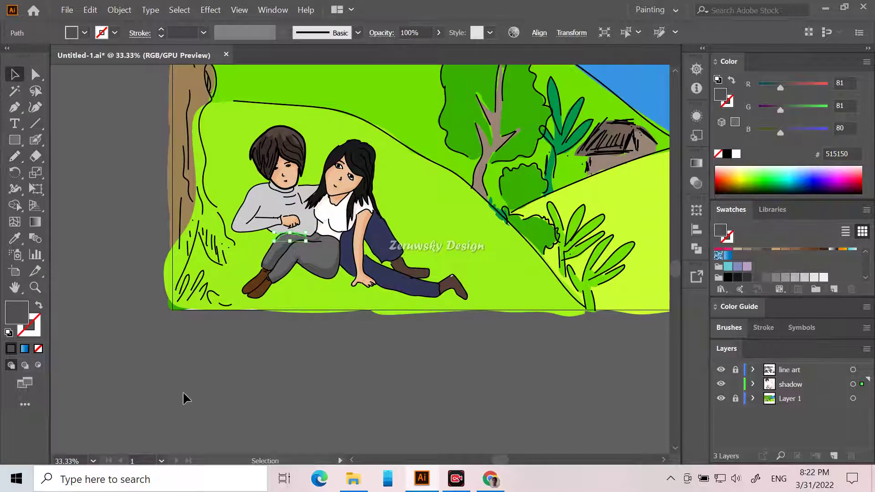
pyautogui.click(182, 391)
pyautogui.click(14, 238)
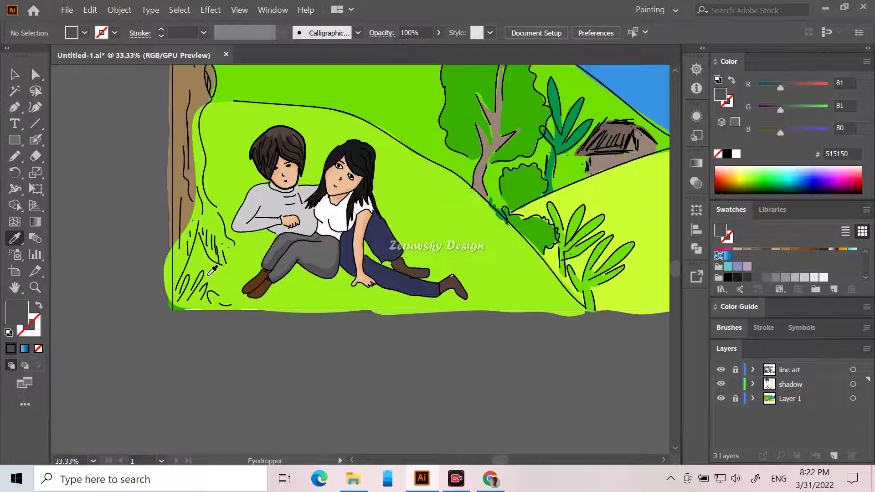
pyautogui.click(259, 286)
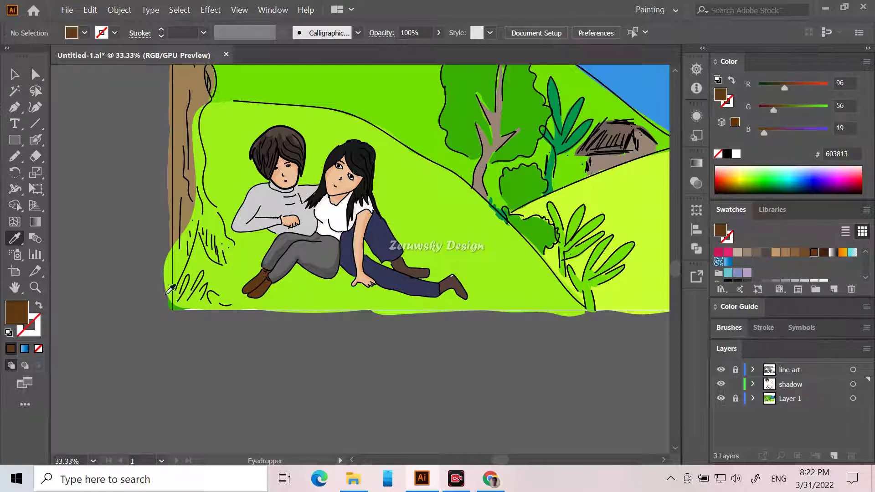
pyautogui.doubleClick(16, 312)
pyautogui.click(258, 384)
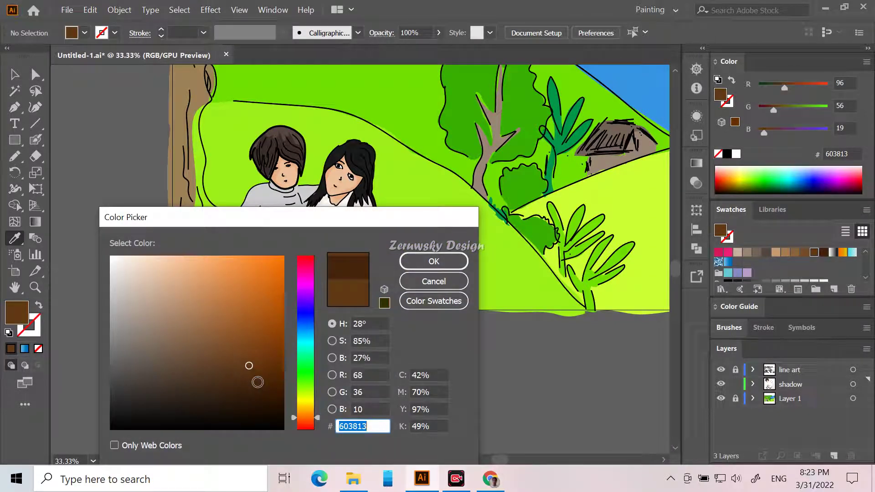
pyautogui.click(434, 261)
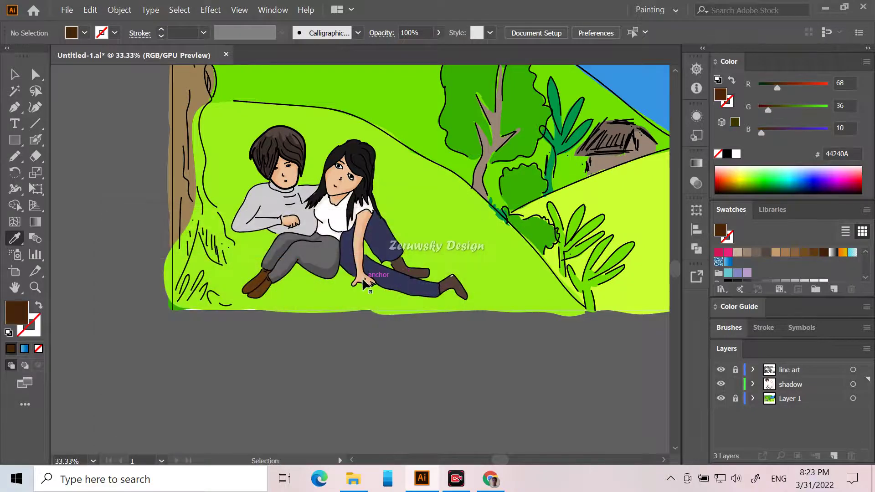
pyautogui.scroll(5, 354, 280)
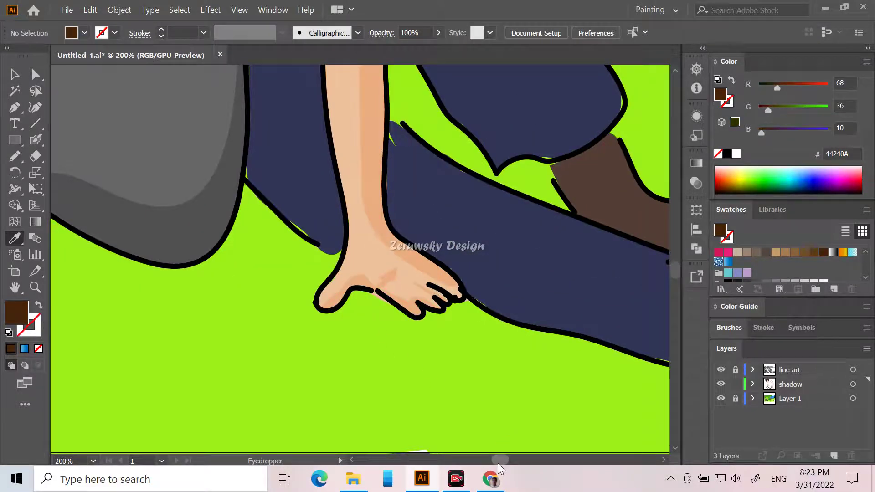
pyautogui.moveTo(497, 463); pyautogui.dragTo(491, 461)
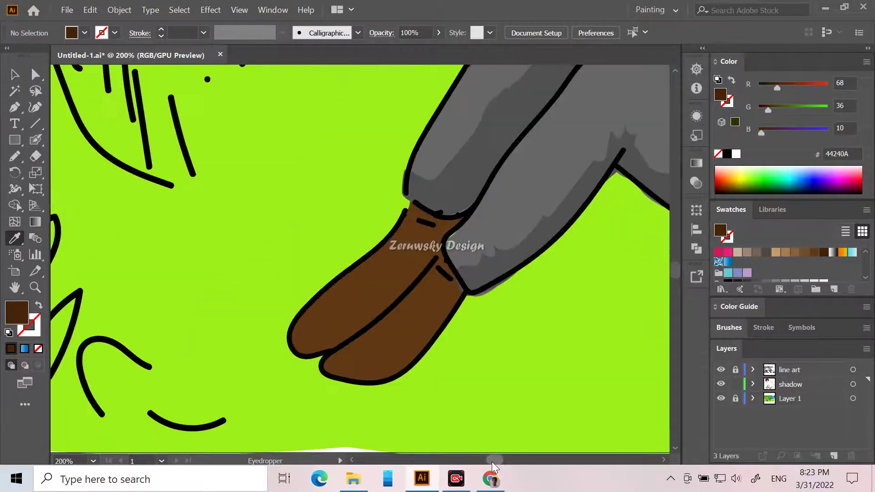
# Draw dark brown Pencil shadows along the lower edges of both of the boy's shoes and around their ankle openings.
pyautogui.click(15, 155)
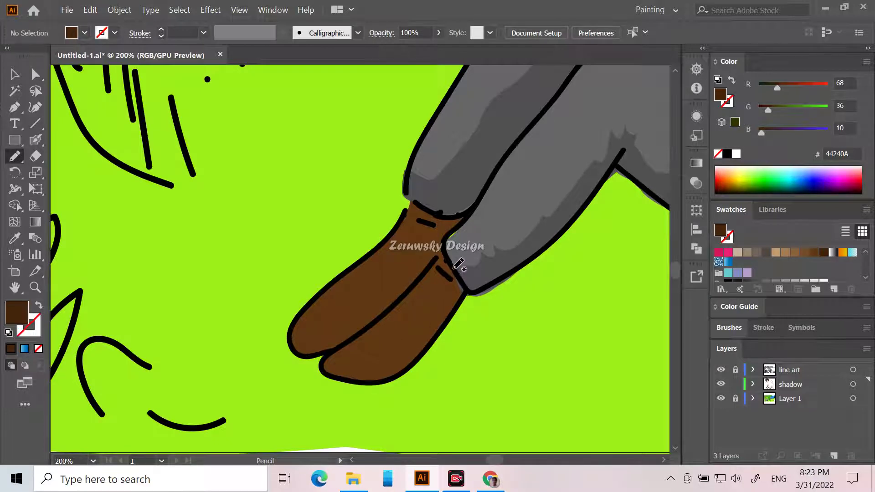
pyautogui.moveTo(456, 271)
pyautogui.mouseDown()
pyautogui.moveTo(449, 293)
pyautogui.moveTo(400, 352)
pyautogui.moveTo(370, 364)
pyautogui.moveTo(334, 356)
pyautogui.moveTo(321, 367)
pyautogui.moveTo(366, 382)
pyautogui.moveTo(405, 372)
pyautogui.moveTo(464, 300)
pyautogui.moveTo(464, 279)
pyautogui.moveTo(443, 254)
pyautogui.moveTo(438, 265)
pyautogui.moveTo(464, 288)
pyautogui.mouseUp()
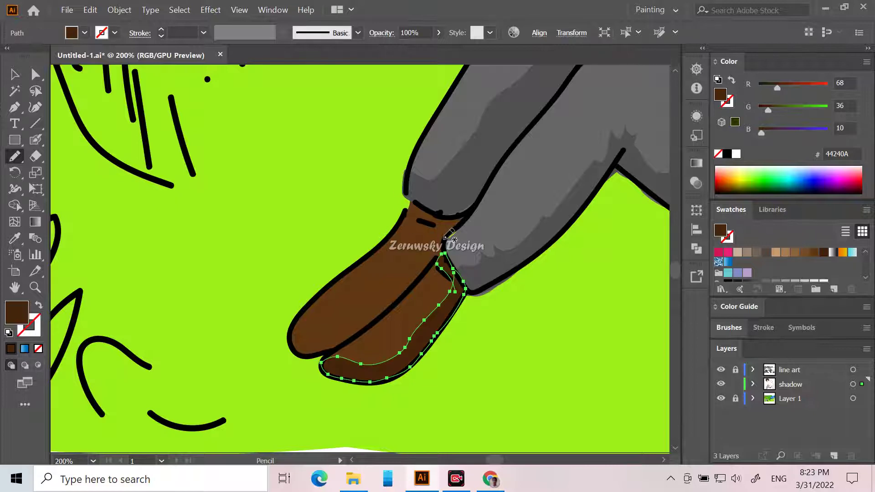
pyautogui.moveTo(405, 218)
pyautogui.mouseDown()
pyautogui.moveTo(421, 256)
pyautogui.moveTo(409, 279)
pyautogui.moveTo(339, 331)
pyautogui.moveTo(315, 336)
pyautogui.moveTo(299, 312)
pyautogui.moveTo(290, 335)
pyautogui.moveTo(297, 354)
pyautogui.moveTo(322, 356)
pyautogui.moveTo(353, 342)
pyautogui.moveTo(431, 276)
pyautogui.moveTo(454, 233)
pyautogui.moveTo(449, 214)
pyautogui.moveTo(410, 203)
pyautogui.moveTo(403, 219)
pyautogui.mouseUp()
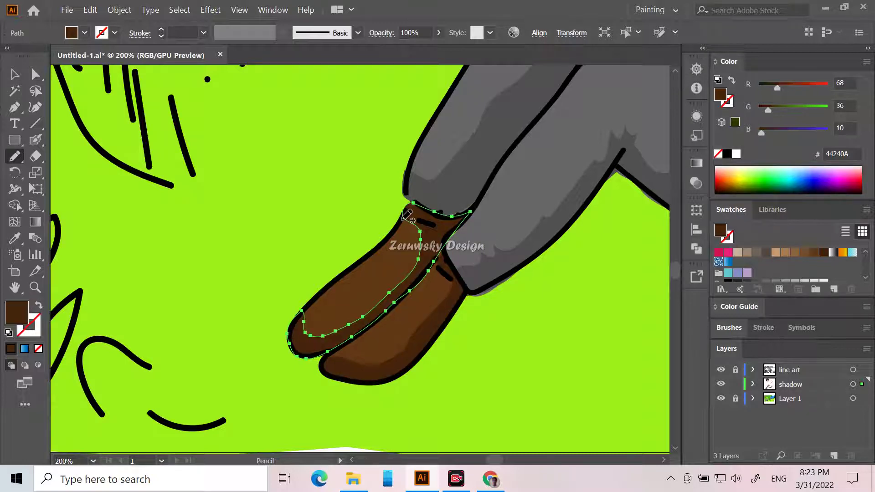
# Deselect the shoe shadow, sample the boy's light grey sweater and set the fill to the darker grey AFADAC.
pyautogui.hotkey('ctrl', '-')
pyautogui.hotkey('ctrl', '-')
pyautogui.hotkey('ctrl', '-')
pyautogui.hotkey('ctrl', '-')
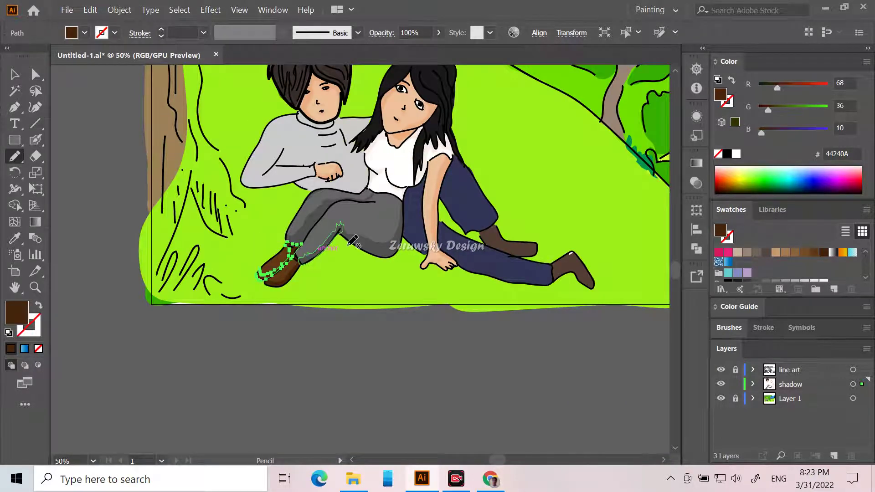
pyautogui.scroll(3, 319, 253)
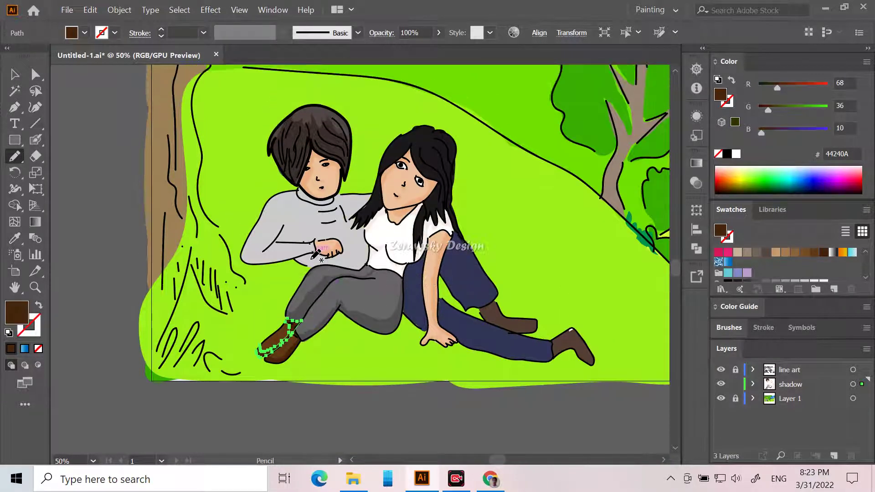
pyautogui.scroll(1, 315, 254)
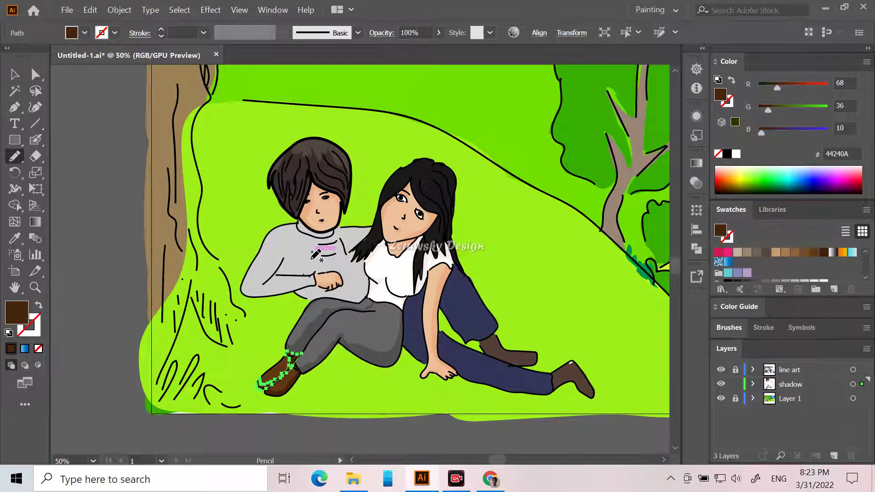
pyautogui.click(15, 74)
pyautogui.click(102, 185)
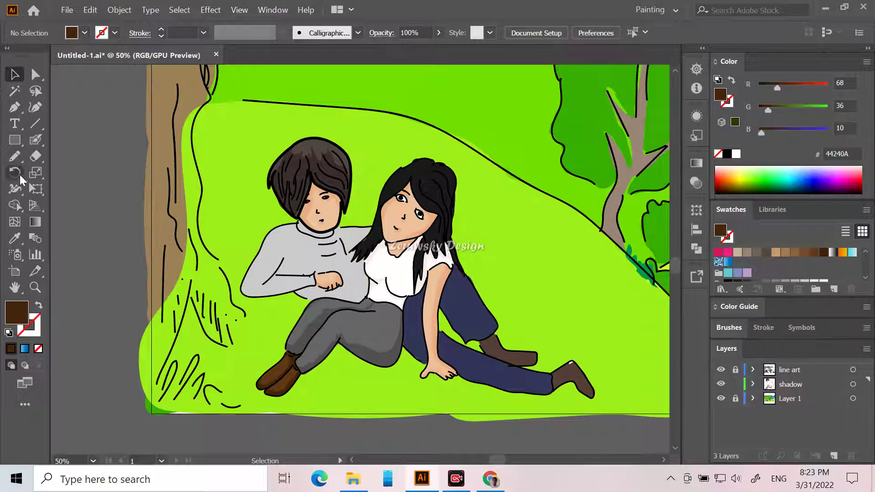
pyautogui.click(13, 239)
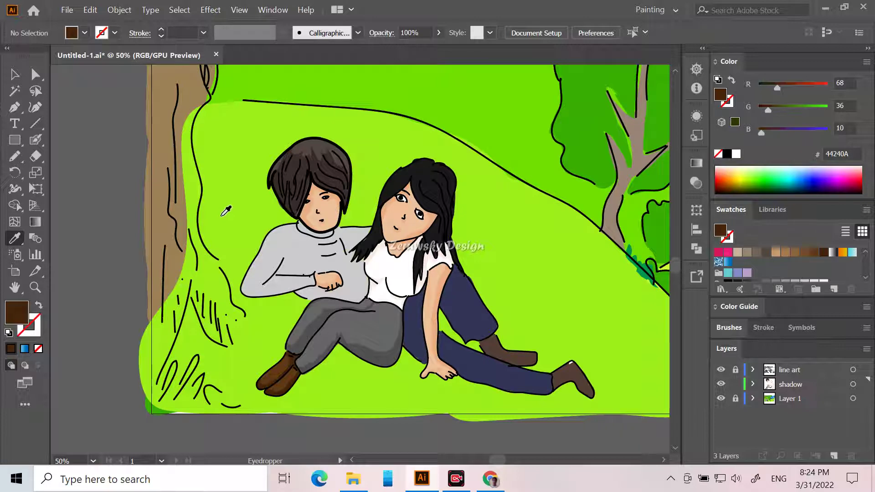
pyautogui.click(281, 249)
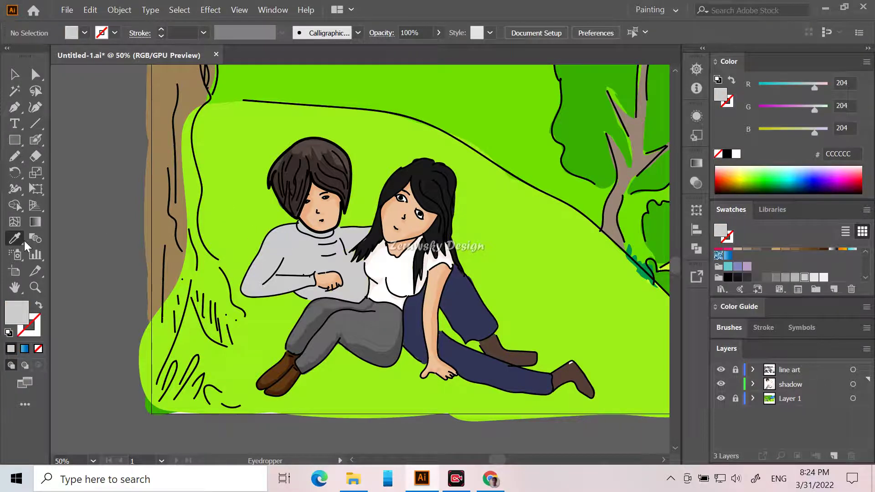
pyautogui.doubleClick(18, 311)
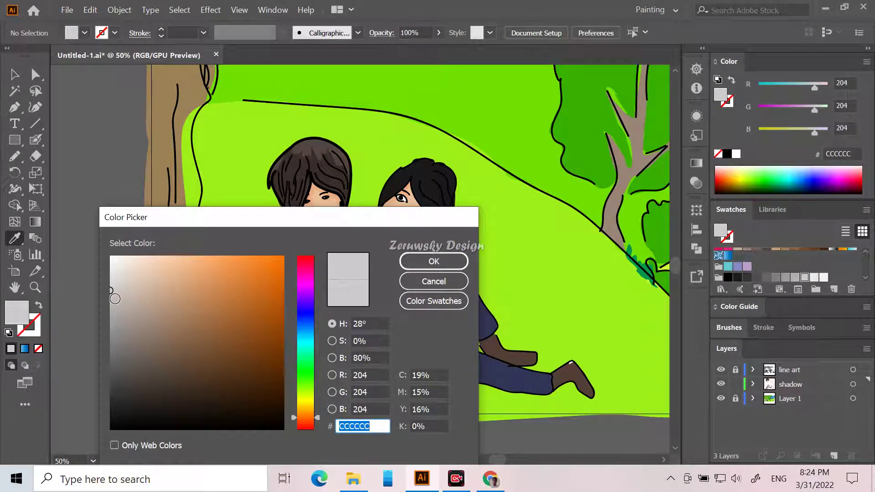
pyautogui.click(114, 305)
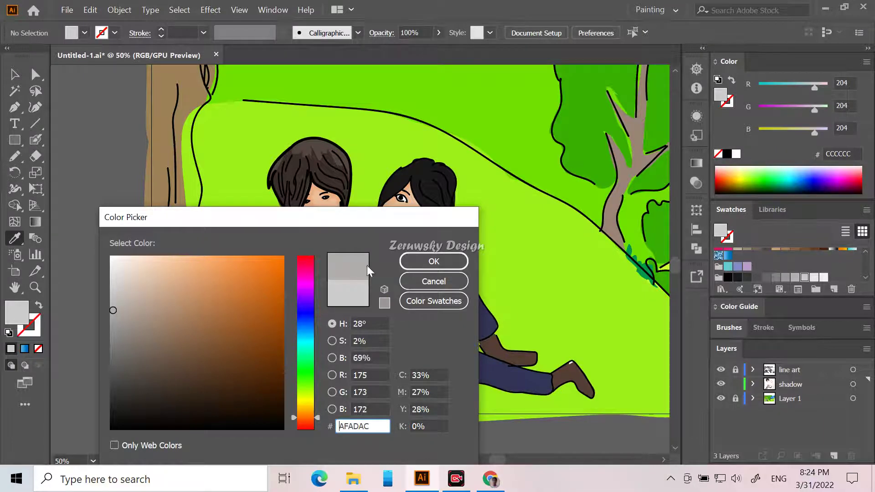
pyautogui.click(422, 260)
# Draw a grey Pencil shadow covering the sweater's turtleneck collar beneath the boy's chin.
pyautogui.scroll(3, 374, 252)
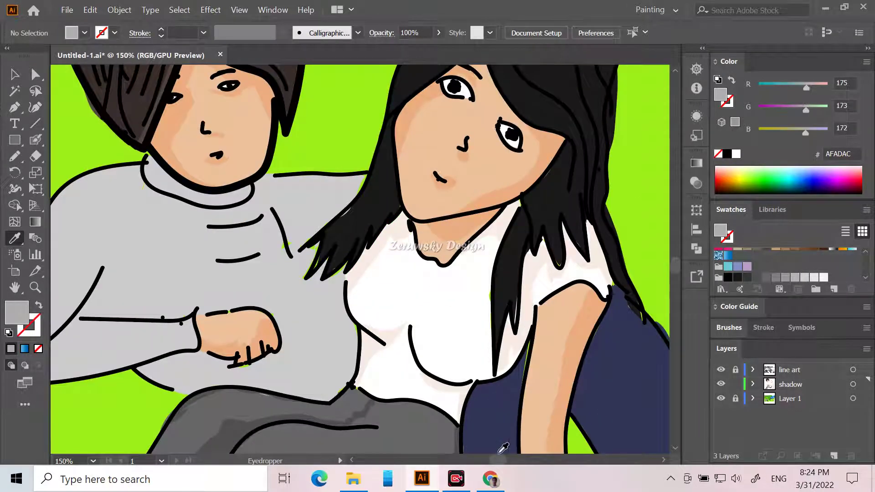
pyautogui.moveTo(496, 458); pyautogui.dragTo(494, 458)
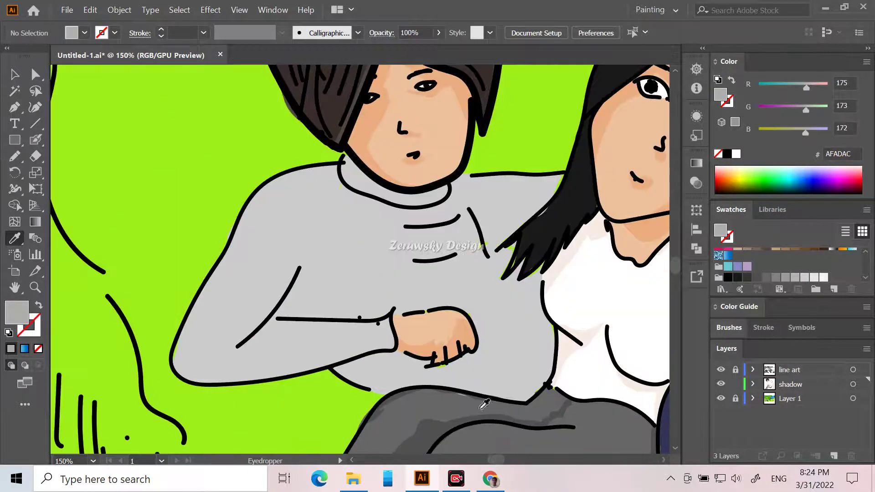
pyautogui.scroll(1, 475, 398)
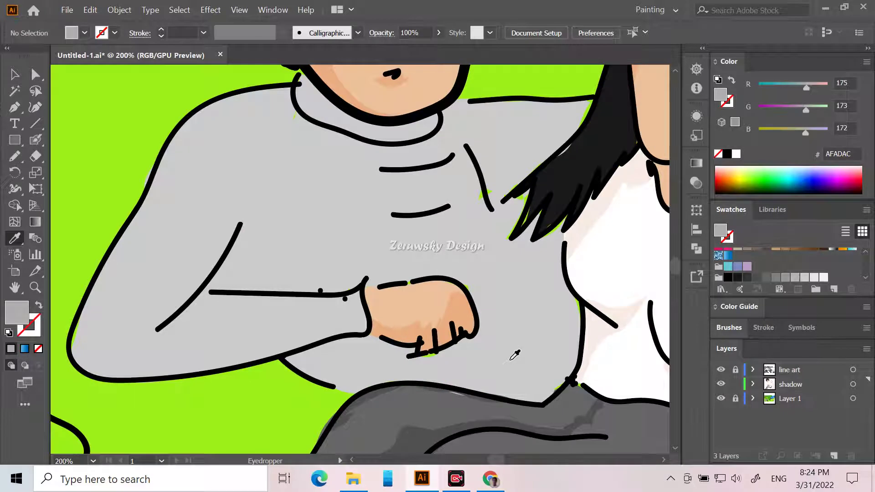
pyautogui.click(15, 156)
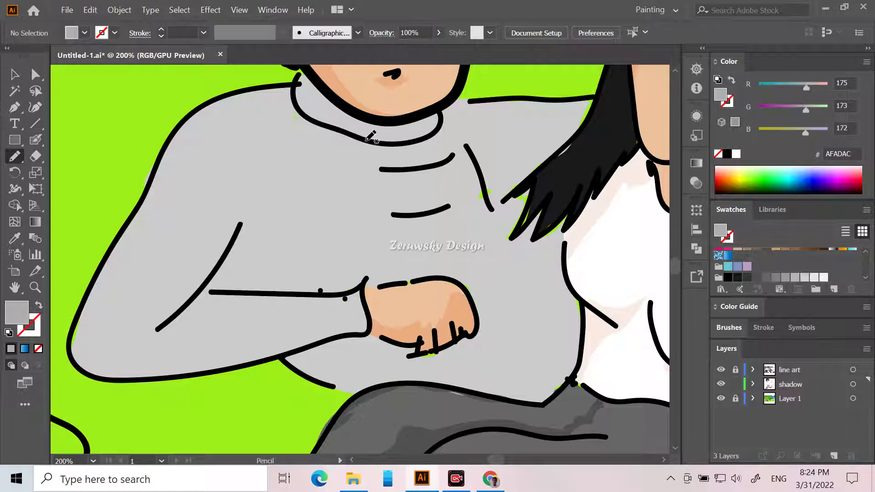
pyautogui.scroll(3, 370, 115)
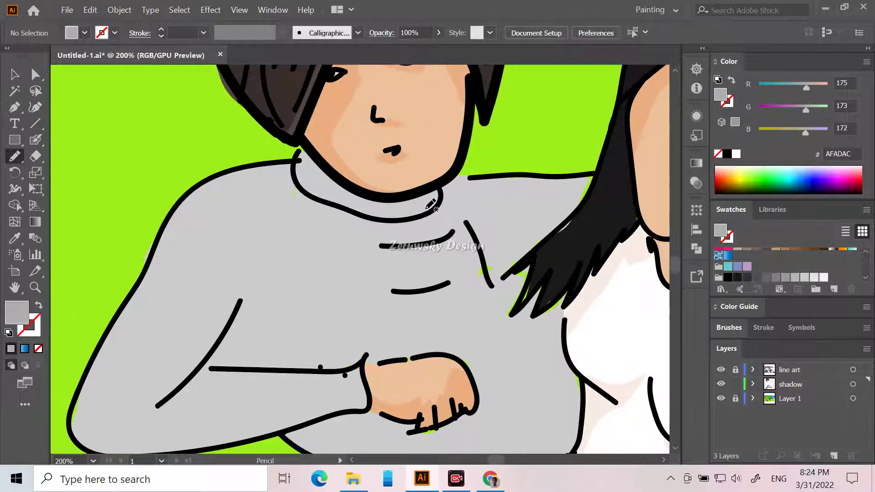
pyautogui.moveTo(440, 188)
pyautogui.mouseDown()
pyautogui.moveTo(415, 220)
pyautogui.moveTo(346, 218)
pyautogui.moveTo(295, 192)
pyautogui.moveTo(289, 172)
pyautogui.moveTo(302, 147)
pyautogui.moveTo(363, 192)
pyautogui.moveTo(440, 188)
pyautogui.mouseUp()
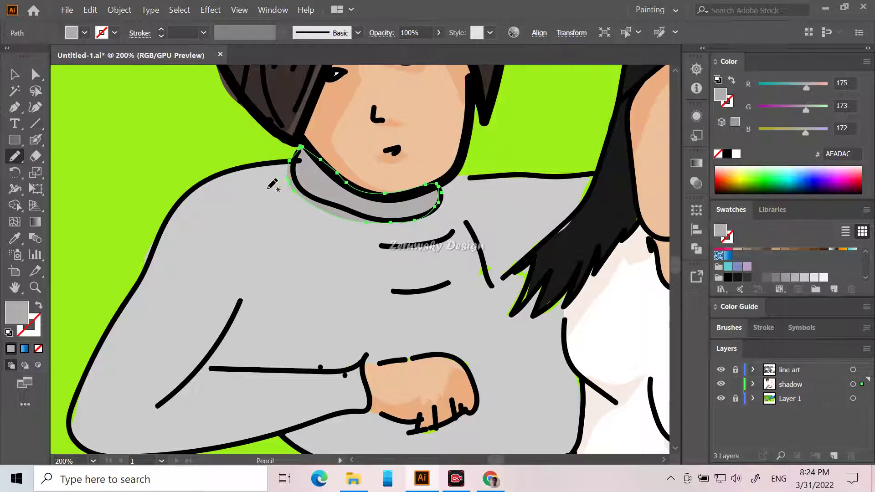
# Draw grey shadows along the sweater's shoulder on the bent-arm side and around the inner elbow crease, with pointed fold tips.
pyautogui.moveTo(293, 162)
pyautogui.mouseDown()
pyautogui.moveTo(218, 179)
pyautogui.moveTo(175, 218)
pyautogui.moveTo(264, 197)
pyautogui.moveTo(321, 210)
pyautogui.moveTo(335, 199)
pyautogui.mouseUp()
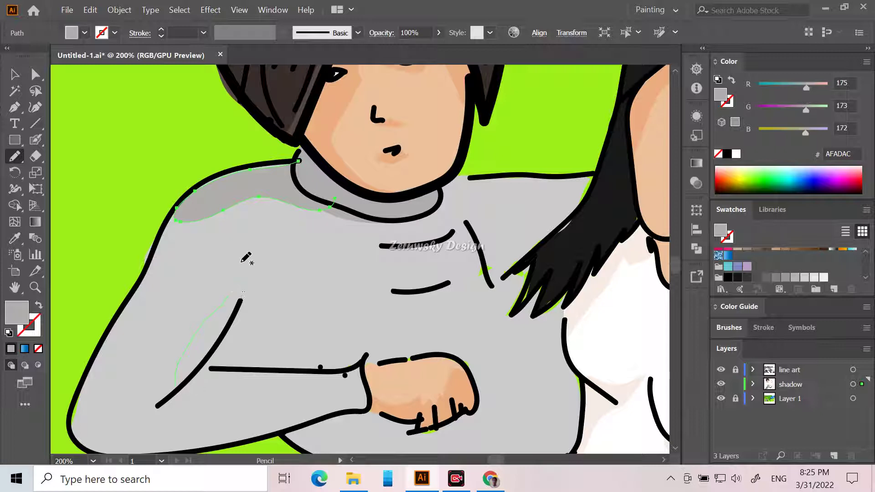
pyautogui.moveTo(279, 342)
pyautogui.mouseDown()
pyautogui.moveTo(330, 366)
pyautogui.moveTo(358, 363)
pyautogui.moveTo(214, 371)
pyautogui.moveTo(203, 367)
pyautogui.moveTo(214, 352)
pyautogui.moveTo(183, 387)
pyautogui.mouseUp()
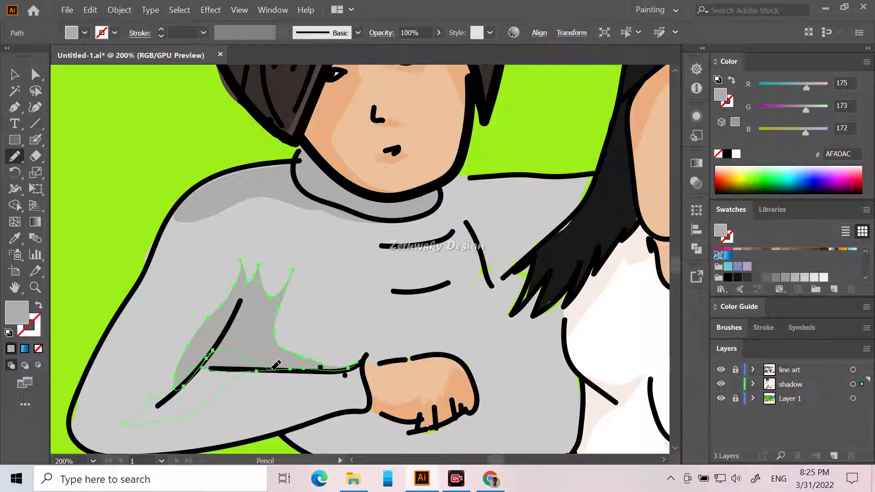
pyautogui.moveTo(271, 369); pyautogui.dragTo(272, 369)
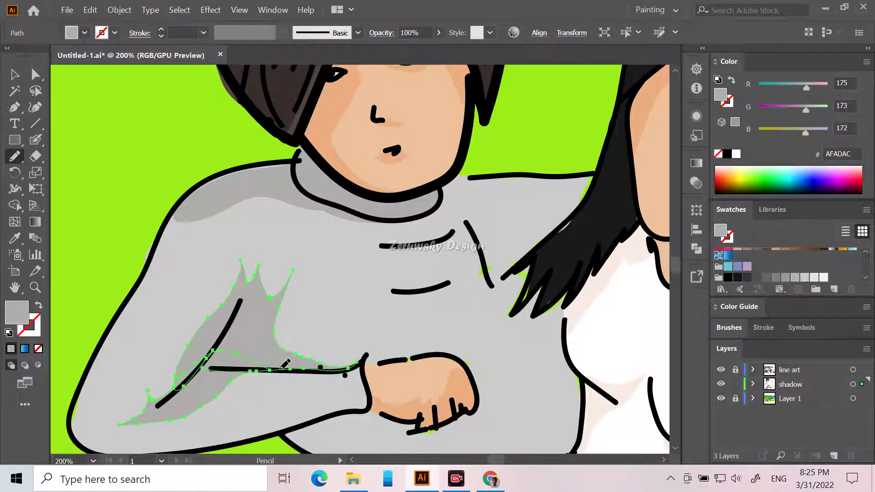
# Draw jagged grey fold shadows across the sweater's chest below the collar and a shadow along the top of the far shoulder.
pyautogui.scroll(-5, 351, 332)
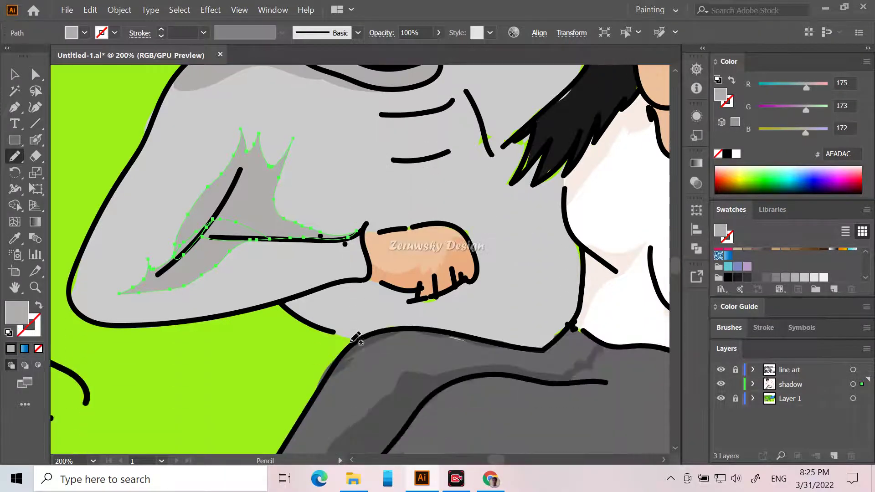
pyautogui.scroll(3, 569, 297)
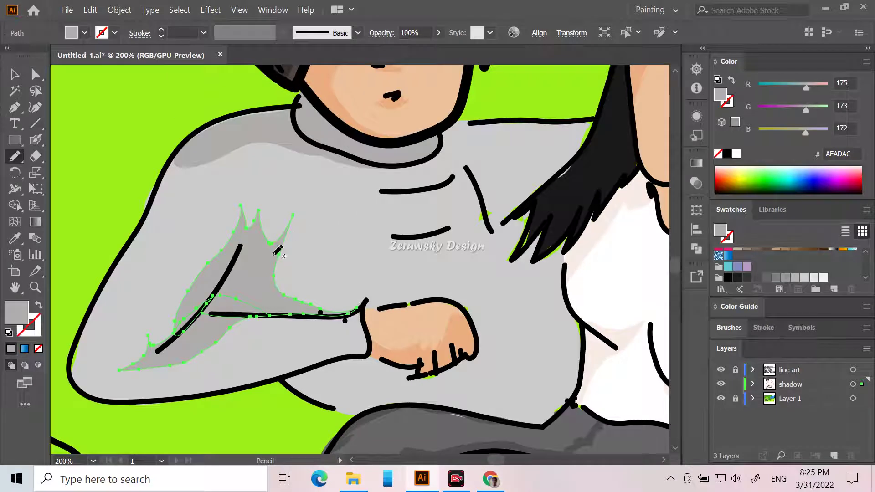
pyautogui.moveTo(364, 183)
pyautogui.mouseDown()
pyautogui.moveTo(422, 182)
pyautogui.moveTo(457, 168)
pyautogui.moveTo(439, 194)
pyautogui.moveTo(408, 213)
pyautogui.moveTo(477, 211)
pyautogui.moveTo(472, 226)
pyautogui.moveTo(427, 241)
pyautogui.mouseUp()
pyautogui.moveTo(352, 264); pyautogui.dragTo(378, 235)
pyautogui.moveTo(379, 167)
pyautogui.mouseDown()
pyautogui.moveTo(446, 150)
pyautogui.moveTo(464, 136)
pyautogui.moveTo(456, 162)
pyautogui.mouseUp()
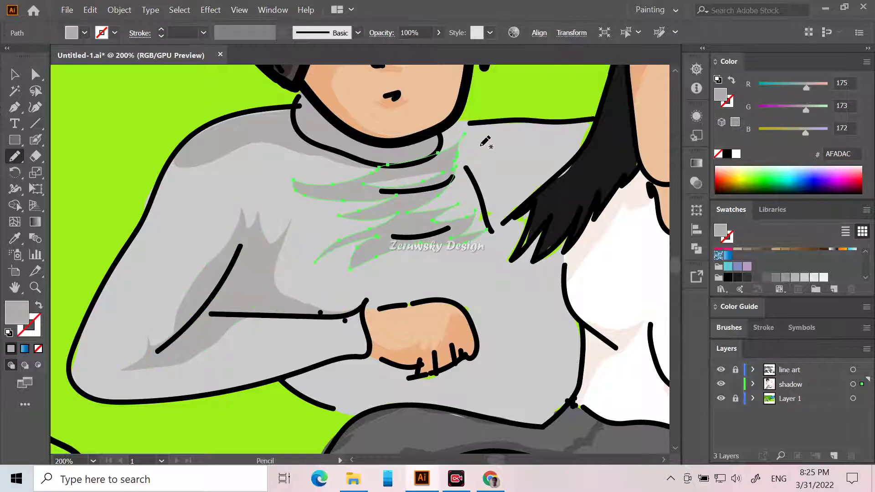
pyautogui.moveTo(468, 122)
pyautogui.mouseDown()
pyautogui.moveTo(537, 122)
pyautogui.moveTo(501, 134)
pyautogui.moveTo(575, 125)
pyautogui.moveTo(538, 141)
pyautogui.moveTo(416, 153)
pyautogui.mouseUp()
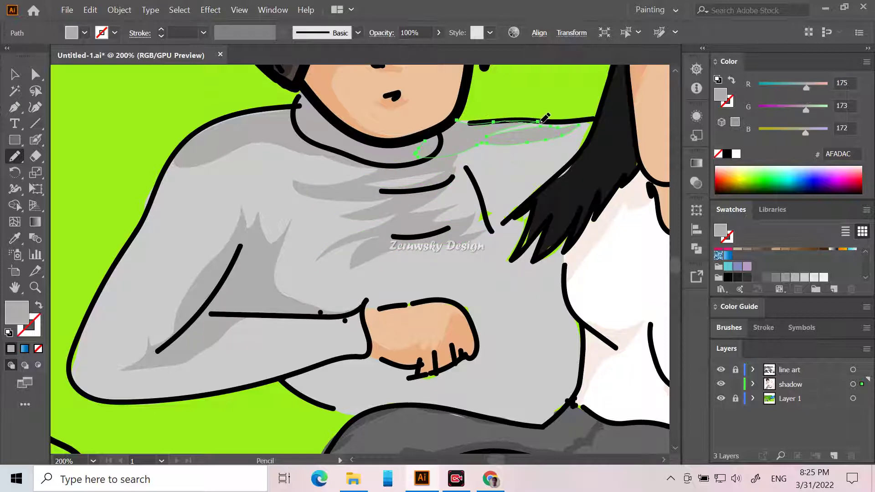
# Draw grey Pencil shadows on the grey sweater's shoulder beside the black hair and along the underside of the bent forearm sleeve.
pyautogui.moveTo(515, 137); pyautogui.dragTo(472, 133)
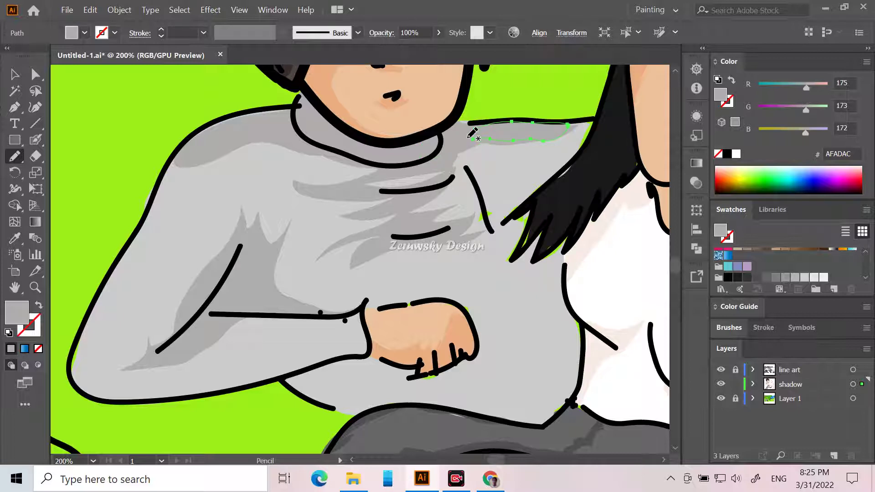
pyautogui.scroll(-5, 456, 136)
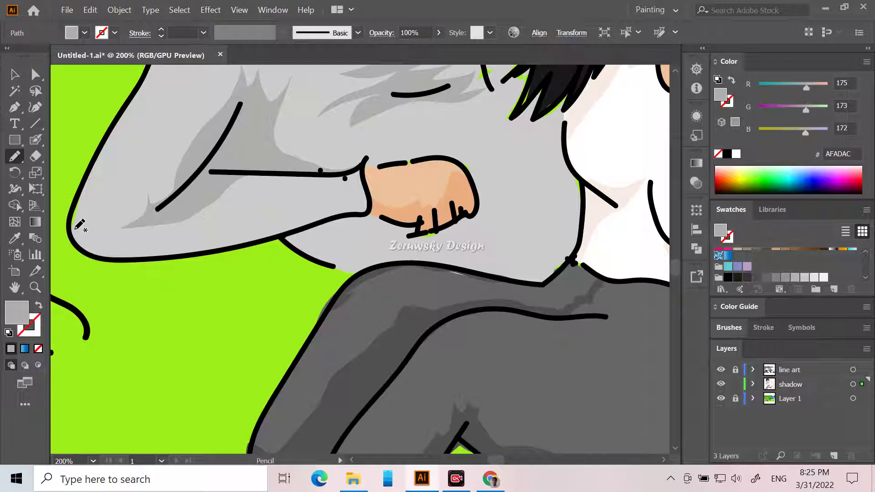
pyautogui.moveTo(78, 202)
pyautogui.mouseDown()
pyautogui.moveTo(87, 236)
pyautogui.moveTo(134, 247)
pyautogui.mouseUp()
pyautogui.moveTo(332, 199)
pyautogui.mouseDown()
pyautogui.moveTo(360, 190)
pyautogui.moveTo(368, 204)
pyautogui.moveTo(361, 215)
pyautogui.moveTo(285, 234)
pyautogui.moveTo(128, 262)
pyautogui.moveTo(87, 260)
pyautogui.moveTo(68, 244)
pyautogui.moveTo(83, 197)
pyautogui.mouseUp()
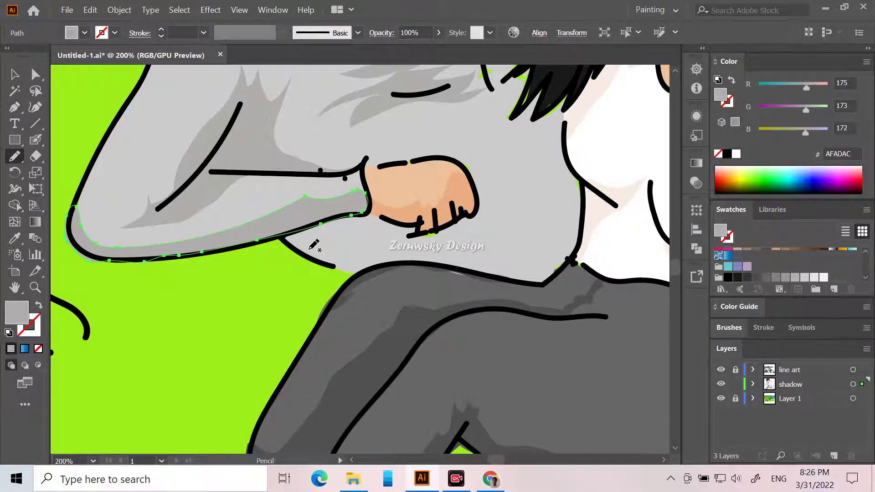
# Draw overlapping grey shadow shapes on the sweater's waist, filling the area beneath the forearm and hand down to the trousers.
pyautogui.moveTo(288, 240)
pyautogui.mouseDown()
pyautogui.moveTo(351, 270)
pyautogui.moveTo(458, 260)
pyautogui.moveTo(512, 231)
pyautogui.moveTo(502, 252)
pyautogui.moveTo(531, 263)
pyautogui.moveTo(501, 275)
pyautogui.moveTo(429, 260)
pyautogui.mouseUp()
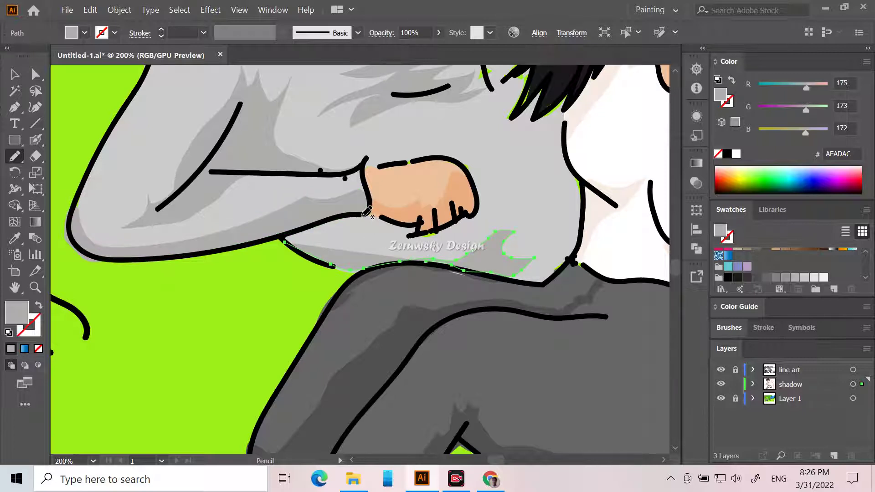
pyautogui.moveTo(504, 235)
pyautogui.mouseDown()
pyautogui.moveTo(459, 223)
pyautogui.moveTo(415, 235)
pyautogui.moveTo(416, 226)
pyautogui.moveTo(364, 215)
pyautogui.moveTo(292, 243)
pyautogui.mouseUp()
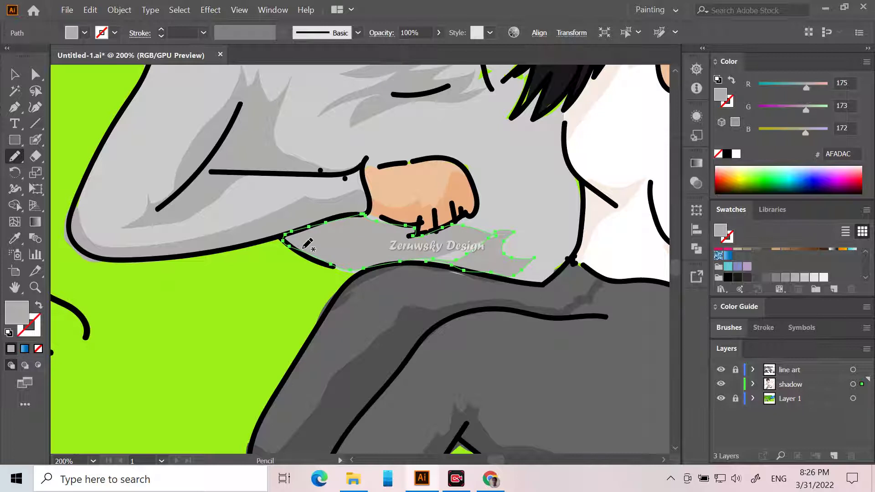
pyautogui.moveTo(483, 238)
pyautogui.mouseDown()
pyautogui.moveTo(481, 261)
pyautogui.moveTo(465, 264)
pyautogui.moveTo(387, 263)
pyautogui.mouseUp()
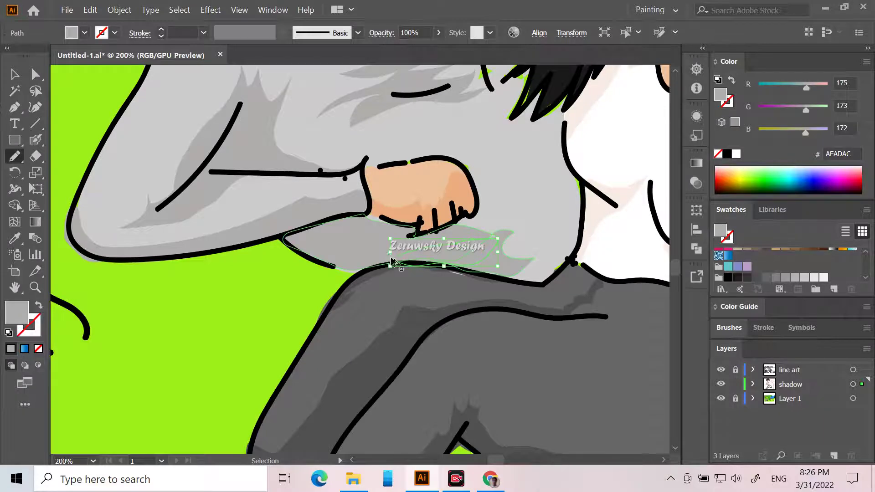
# Sample the woman's navy trousers as the fill colour with nothing selected, and darken it to 1F2238.
pyautogui.hotkey('ctrl', '-')
pyautogui.hotkey('ctrl', '-')
pyautogui.hotkey('ctrl', '-')
pyautogui.hotkey('ctrl', '-')
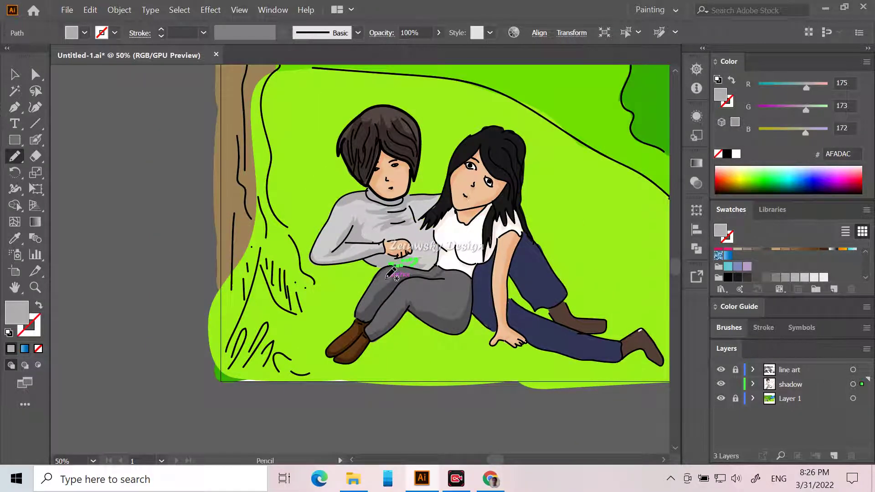
pyautogui.click(14, 73)
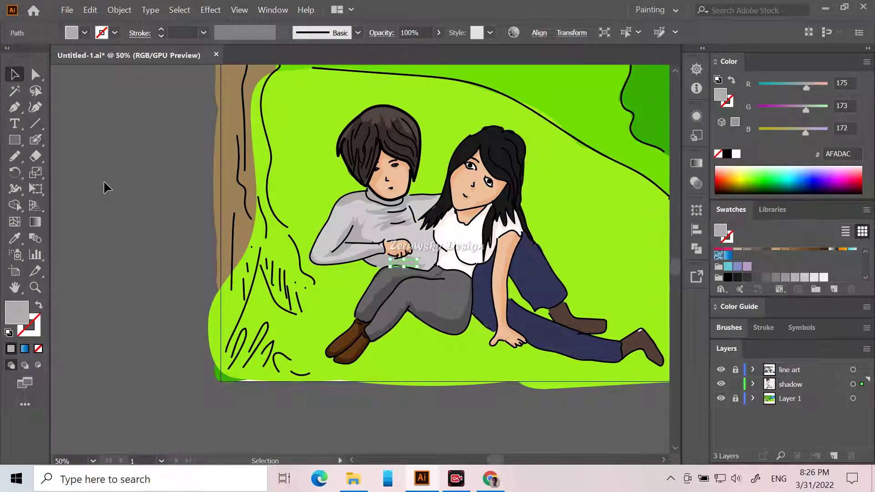
pyautogui.click(75, 174)
pyautogui.click(15, 239)
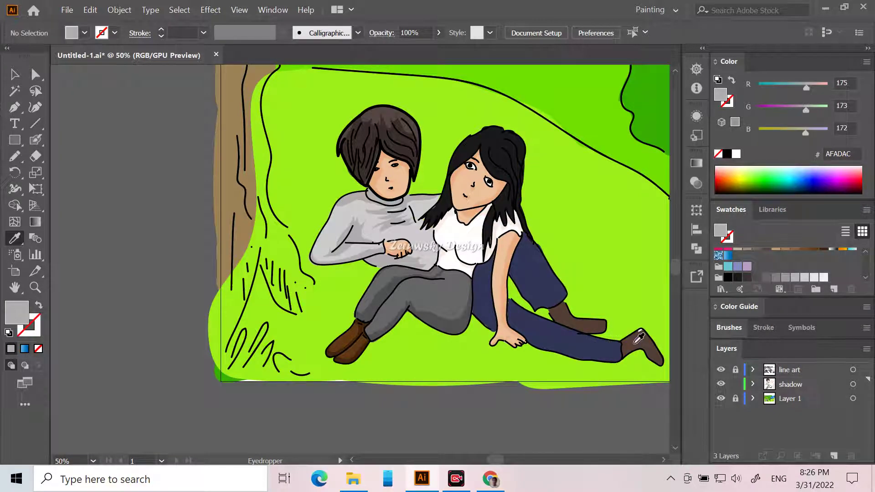
pyautogui.click(572, 334)
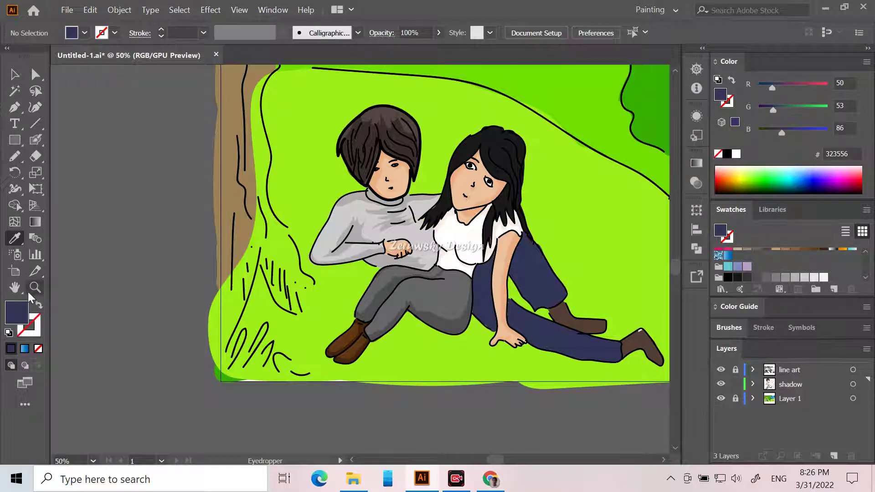
pyautogui.doubleClick(21, 309)
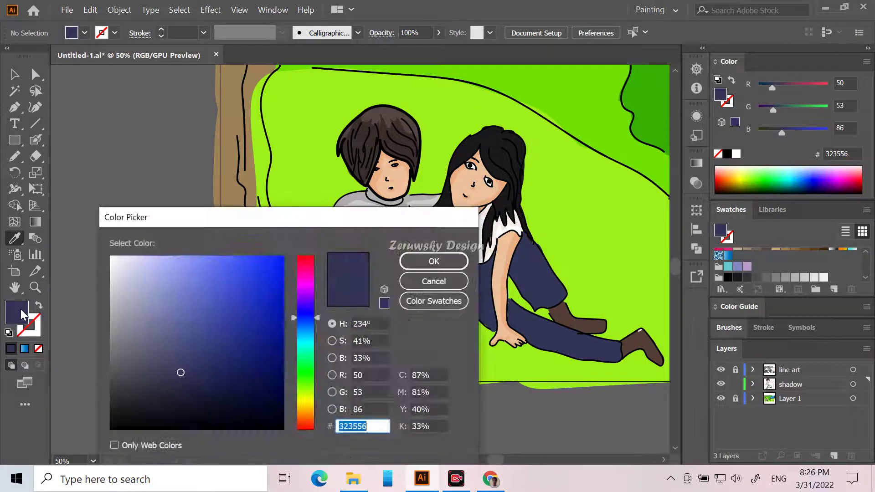
pyautogui.click(188, 386)
pyautogui.click(186, 392)
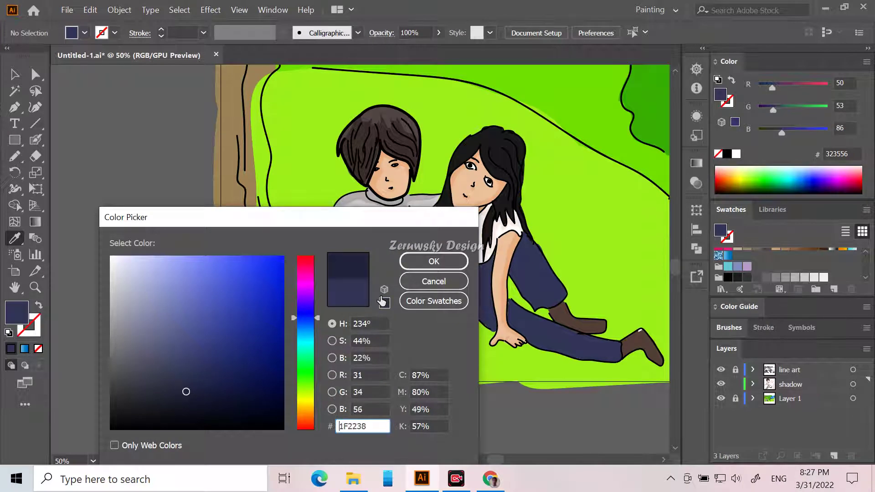
pyautogui.click(422, 265)
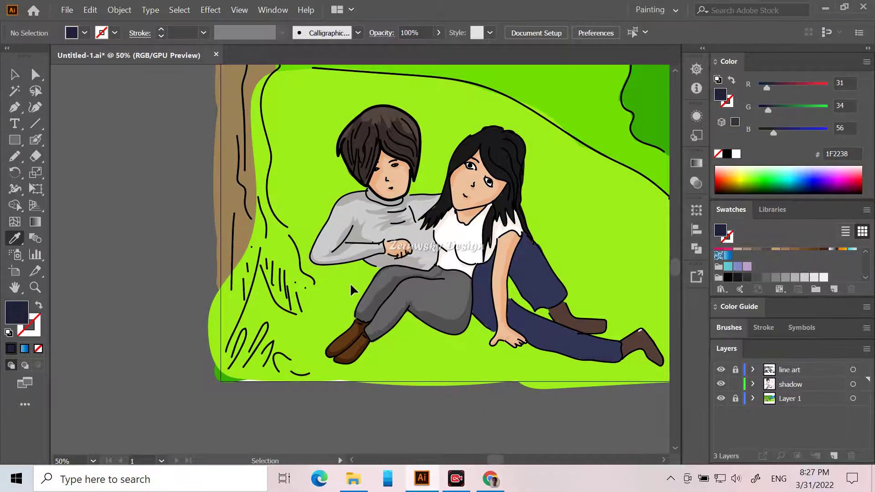
# Draw dark navy Pencil shadows along the inner side of the woman's raised trouser leg and over her hip behind the arm.
pyautogui.scroll(3, 350, 282)
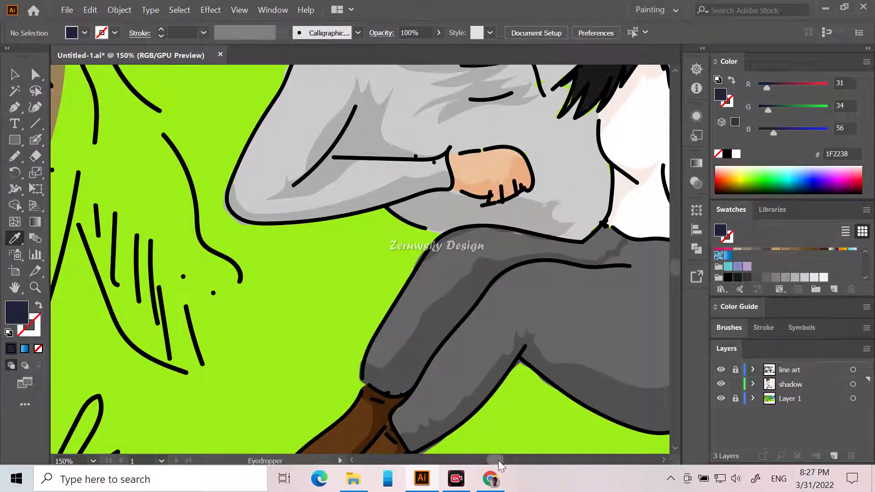
pyautogui.moveTo(498, 460); pyautogui.dragTo(502, 461)
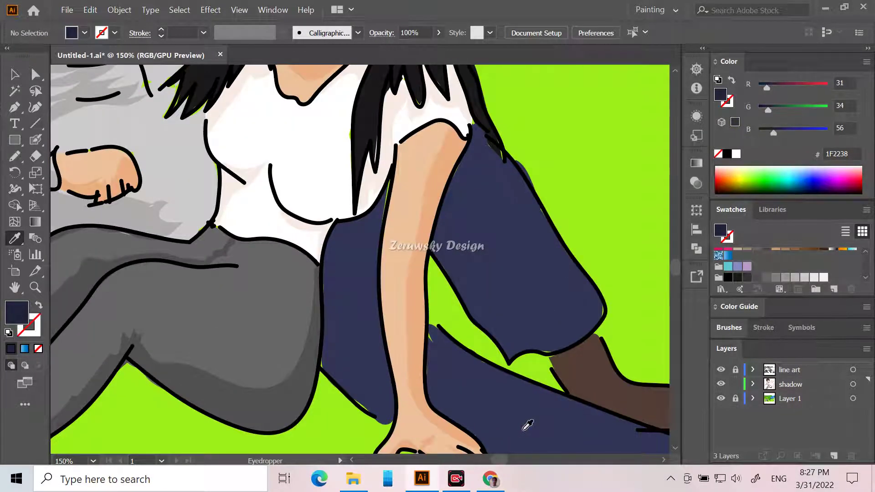
pyautogui.scroll(-1, 527, 424)
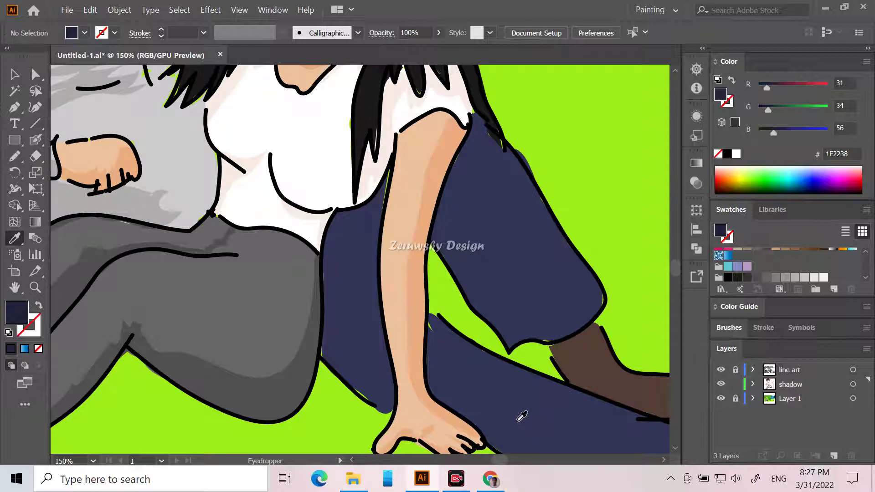
pyautogui.scroll(-3, 522, 409)
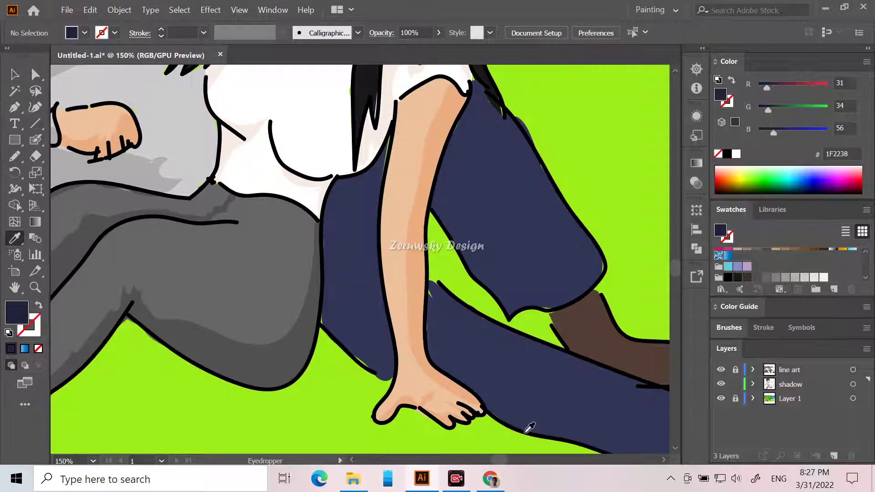
pyautogui.moveTo(501, 463); pyautogui.dragTo(501, 463)
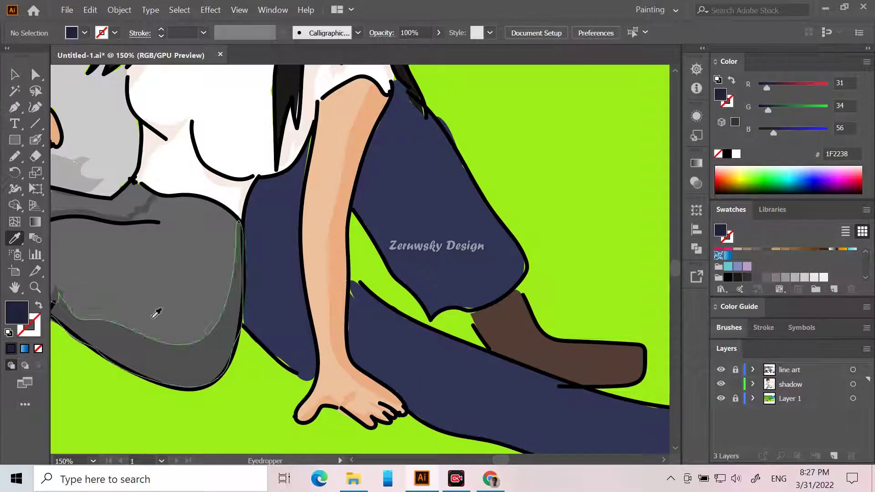
pyautogui.click(15, 157)
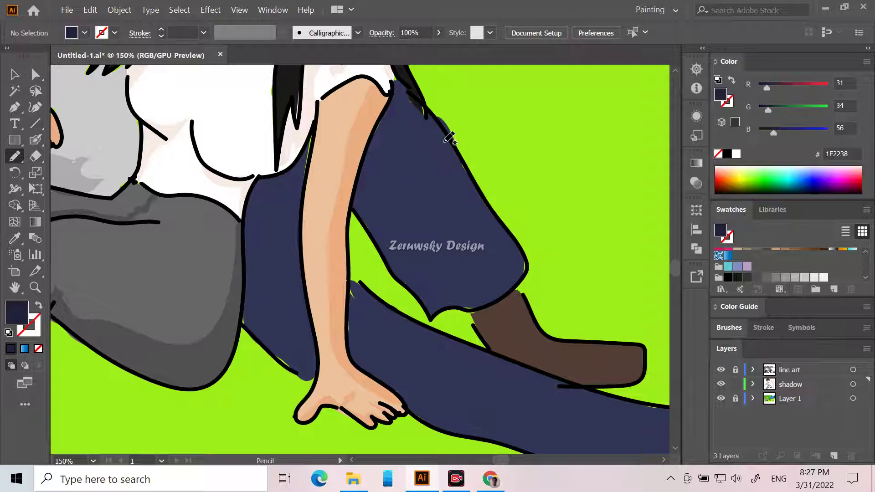
pyautogui.moveTo(436, 142)
pyautogui.mouseDown()
pyautogui.moveTo(408, 132)
pyautogui.moveTo(409, 182)
pyautogui.moveTo(398, 196)
pyautogui.moveTo(413, 247)
pyautogui.moveTo(452, 302)
pyautogui.moveTo(431, 319)
pyautogui.moveTo(424, 298)
pyautogui.moveTo(391, 272)
pyautogui.mouseUp()
pyautogui.moveTo(382, 247)
pyautogui.mouseDown()
pyautogui.moveTo(352, 203)
pyautogui.moveTo(391, 82)
pyautogui.moveTo(400, 81)
pyautogui.moveTo(443, 126)
pyautogui.moveTo(453, 147)
pyautogui.moveTo(436, 136)
pyautogui.mouseUp()
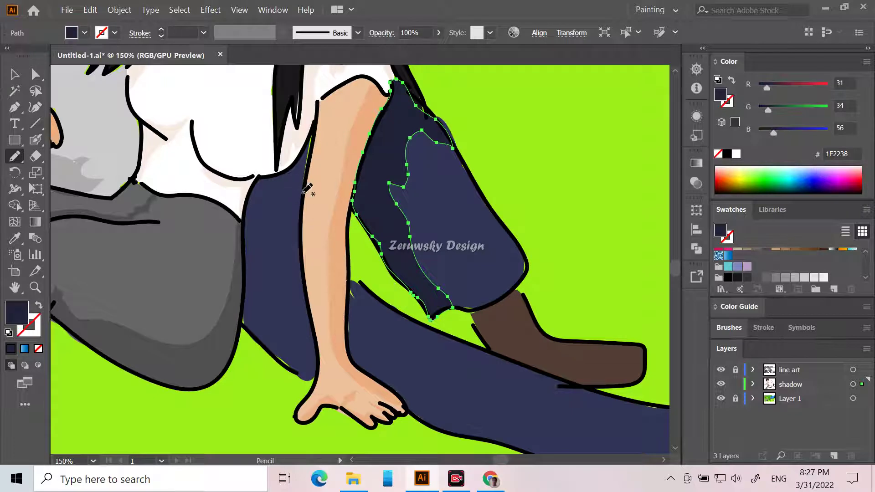
pyautogui.moveTo(302, 195)
pyautogui.mouseDown()
pyautogui.moveTo(287, 255)
pyautogui.moveTo(314, 380)
pyautogui.moveTo(277, 361)
pyautogui.moveTo(242, 321)
pyautogui.moveTo(245, 204)
pyautogui.moveTo(256, 179)
pyautogui.moveTo(289, 166)
pyautogui.moveTo(314, 137)
pyautogui.moveTo(304, 188)
pyautogui.mouseUp()
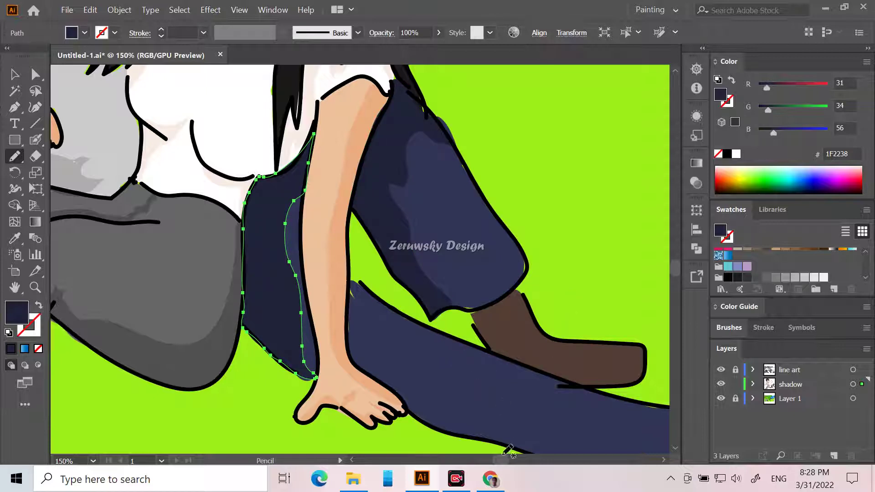
# Draw a long dark navy shadow along the underside of the woman's outstretched trouser leg, from the arm to the cuff.
pyautogui.hscroll(3, 504, 461)
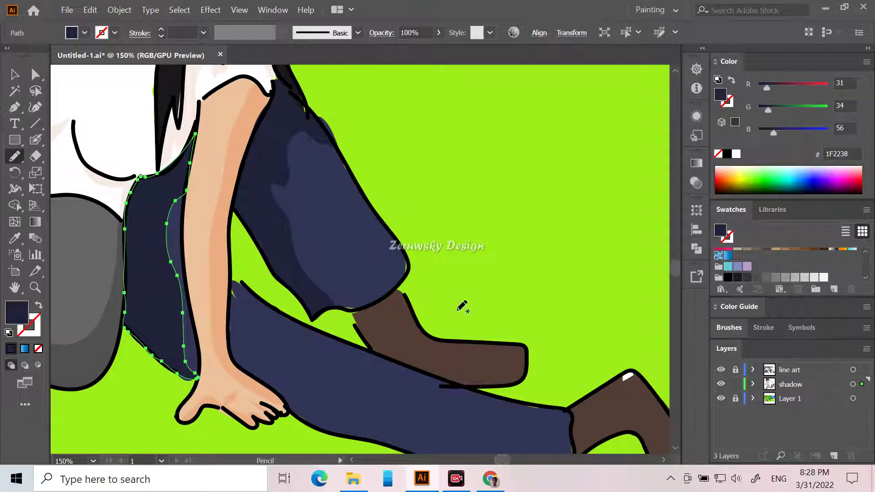
pyautogui.scroll(-2, 476, 338)
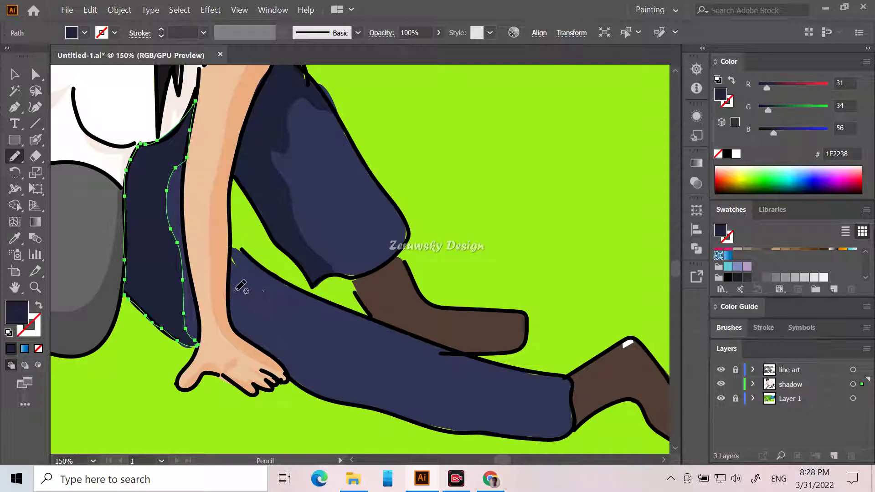
pyautogui.moveTo(232, 276)
pyautogui.mouseDown()
pyautogui.moveTo(258, 316)
pyautogui.moveTo(360, 386)
pyautogui.moveTo(498, 411)
pyautogui.moveTo(564, 411)
pyautogui.moveTo(575, 424)
pyautogui.moveTo(550, 440)
pyautogui.moveTo(451, 431)
pyautogui.moveTo(322, 398)
pyautogui.moveTo(241, 333)
pyautogui.moveTo(230, 287)
pyautogui.mouseUp()
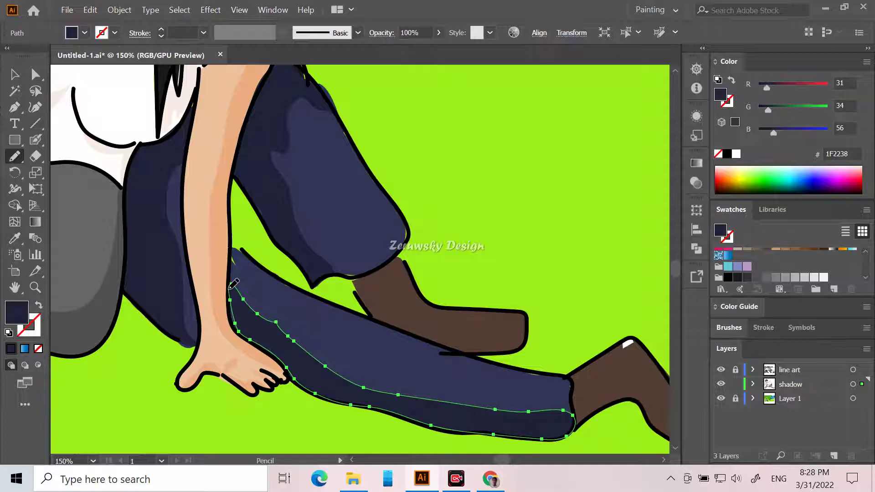
# Add a dark navy shadow on the hip beside the forearm, and extend the raised leg's shading with jagged folds and a small patch at its top.
pyautogui.moveTo(176, 248); pyautogui.dragTo(194, 265)
pyautogui.moveTo(195, 341)
pyautogui.mouseDown()
pyautogui.moveTo(168, 307)
pyautogui.moveTo(185, 241)
pyautogui.mouseUp()
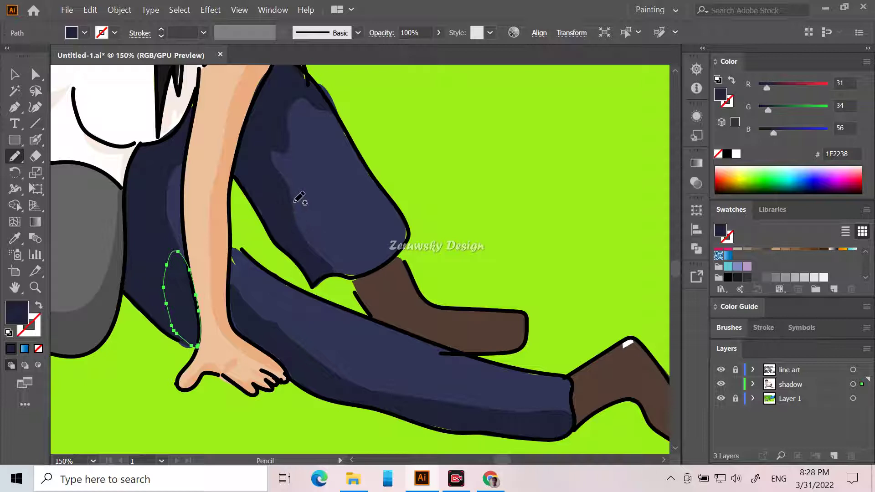
pyautogui.moveTo(275, 168)
pyautogui.mouseDown()
pyautogui.moveTo(381, 267)
pyautogui.moveTo(354, 279)
pyautogui.moveTo(312, 273)
pyautogui.moveTo(275, 206)
pyautogui.moveTo(262, 134)
pyautogui.moveTo(318, 169)
pyautogui.moveTo(296, 181)
pyautogui.moveTo(310, 197)
pyautogui.mouseUp()
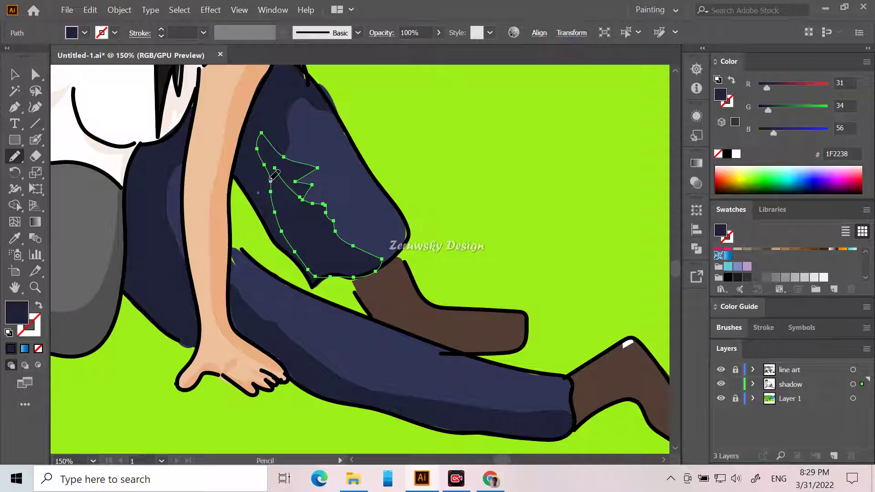
pyautogui.moveTo(300, 87)
pyautogui.mouseDown()
pyautogui.moveTo(304, 71)
pyautogui.moveTo(318, 82)
pyautogui.mouseUp()
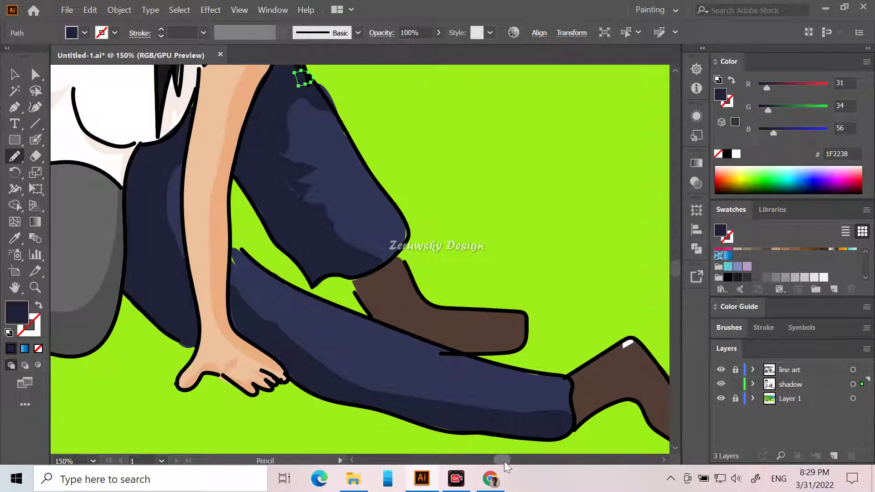
# Sample the woman's brown boot as the fill colour with nothing selected, and darken it to 352621.
pyautogui.moveTo(504, 461); pyautogui.dragTo(505, 460)
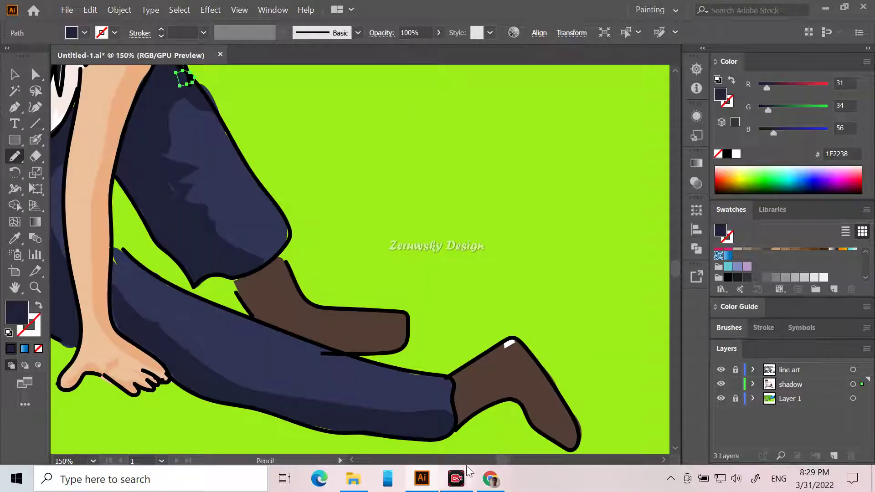
pyautogui.scroll(-3, 225, 338)
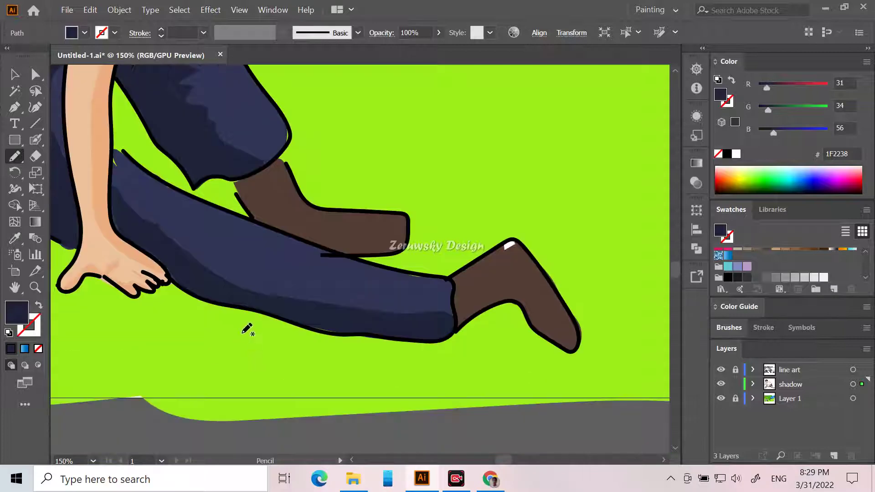
pyautogui.scroll(-2, 245, 336)
pyautogui.press('v')
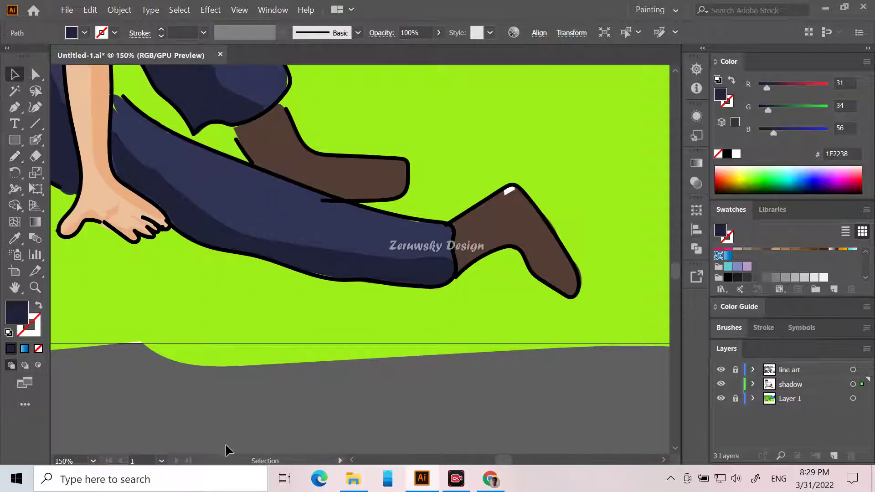
pyautogui.click(226, 418)
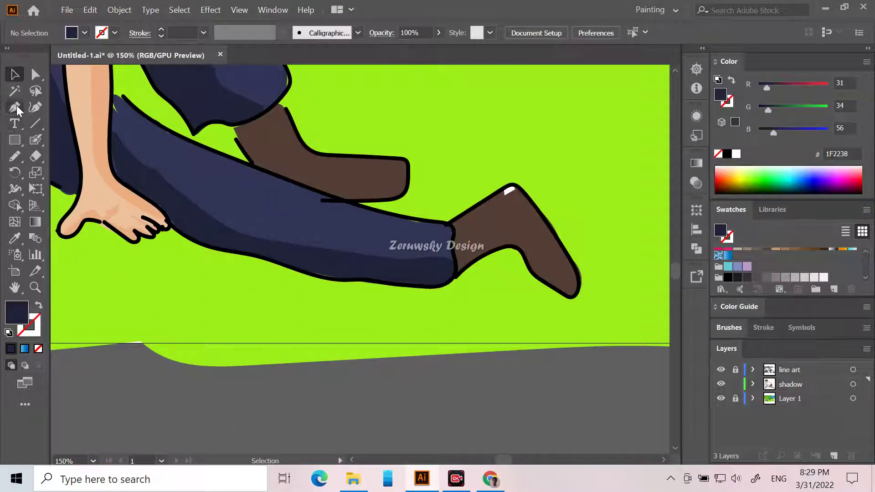
pyautogui.click(15, 238)
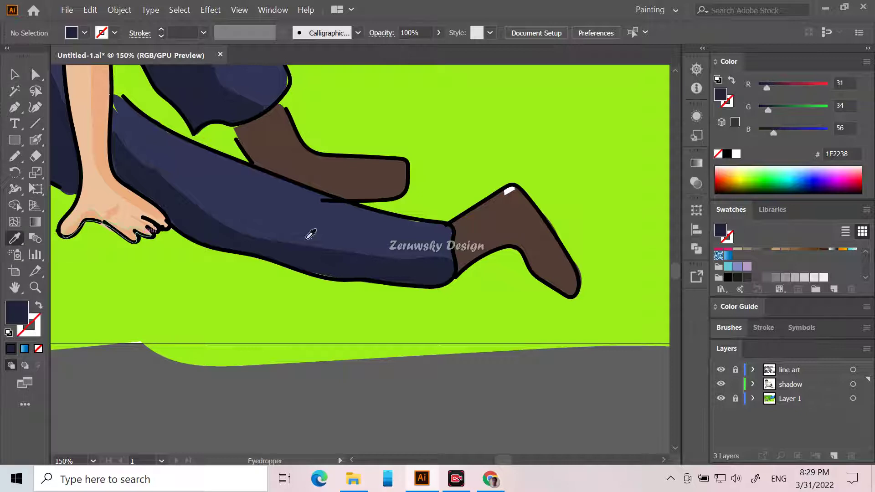
pyautogui.click(521, 228)
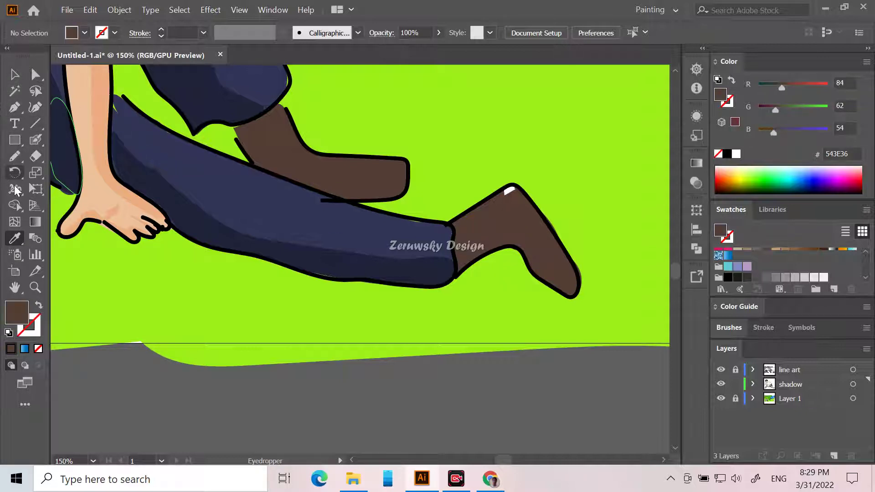
pyautogui.click(10, 158)
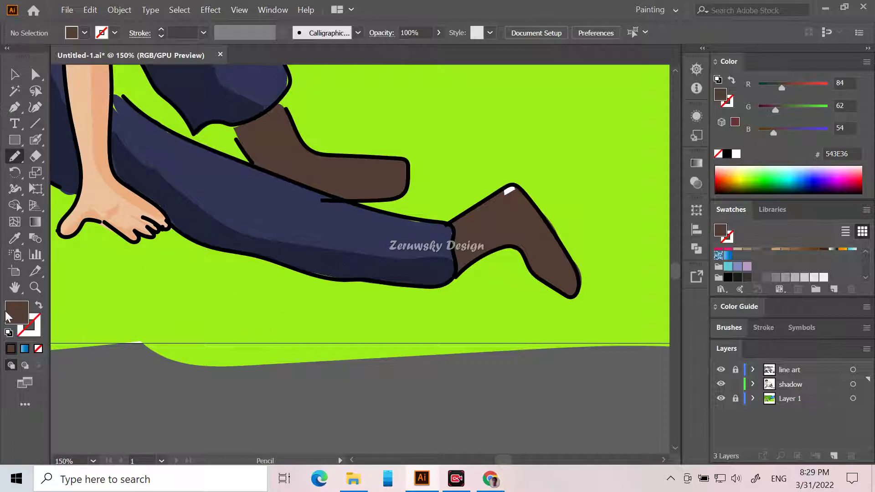
pyautogui.doubleClick(6, 315)
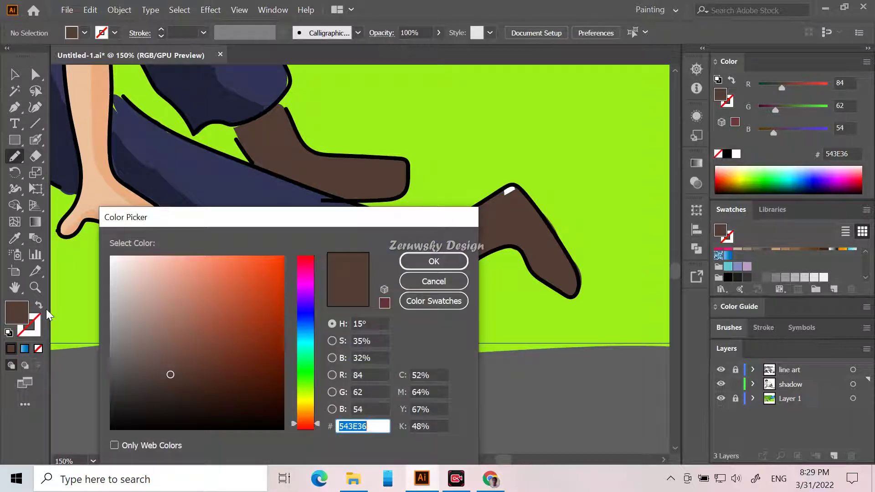
pyautogui.click(172, 390)
pyautogui.click(173, 393)
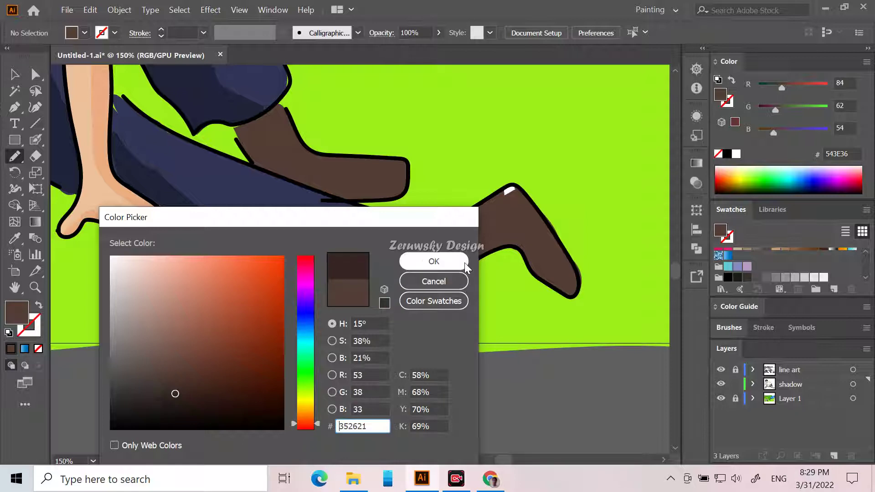
pyautogui.click(434, 262)
# Draw dark brown Pencil shadows along both edges of the outstretched leg's boot, and over the ankle and sole of the other boot.
pyautogui.scroll(1, 412, 426)
pyautogui.scroll(1, 298, 382)
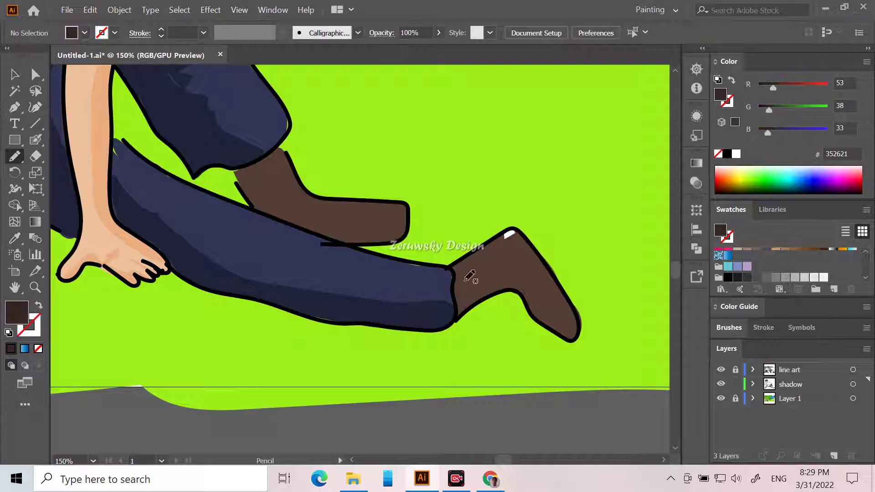
pyautogui.moveTo(459, 296)
pyautogui.mouseDown()
pyautogui.moveTo(516, 272)
pyautogui.moveTo(562, 325)
pyautogui.moveTo(577, 322)
pyautogui.moveTo(576, 337)
pyautogui.moveTo(539, 320)
pyautogui.moveTo(522, 296)
pyautogui.moveTo(504, 292)
pyautogui.mouseUp()
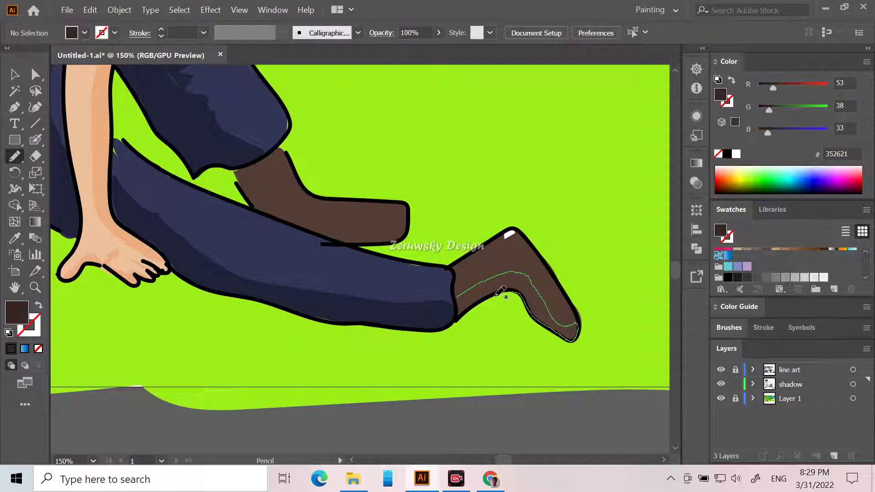
pyautogui.moveTo(467, 313)
pyautogui.mouseDown()
pyautogui.moveTo(456, 314)
pyautogui.moveTo(462, 291)
pyautogui.mouseUp()
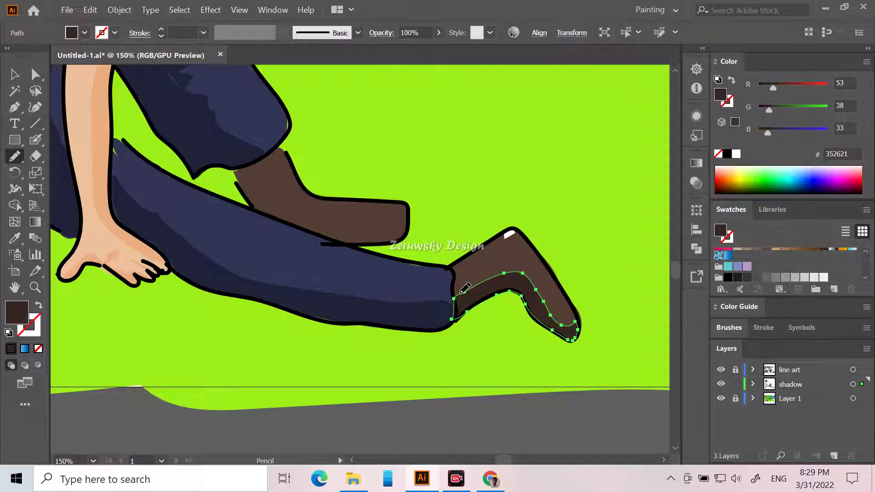
pyautogui.moveTo(505, 234)
pyautogui.mouseDown()
pyautogui.moveTo(542, 261)
pyautogui.moveTo(573, 320)
pyautogui.mouseUp()
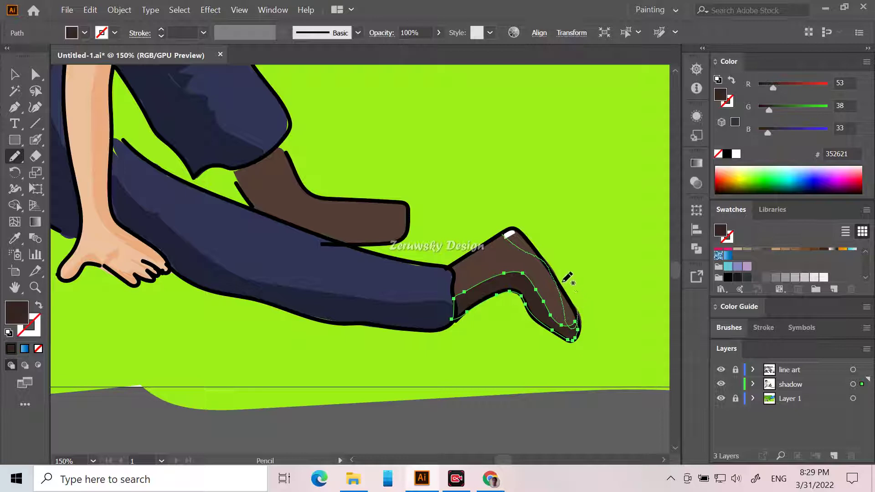
pyautogui.moveTo(506, 236)
pyautogui.mouseDown()
pyautogui.moveTo(524, 231)
pyautogui.moveTo(526, 244)
pyautogui.moveTo(498, 239)
pyautogui.mouseUp()
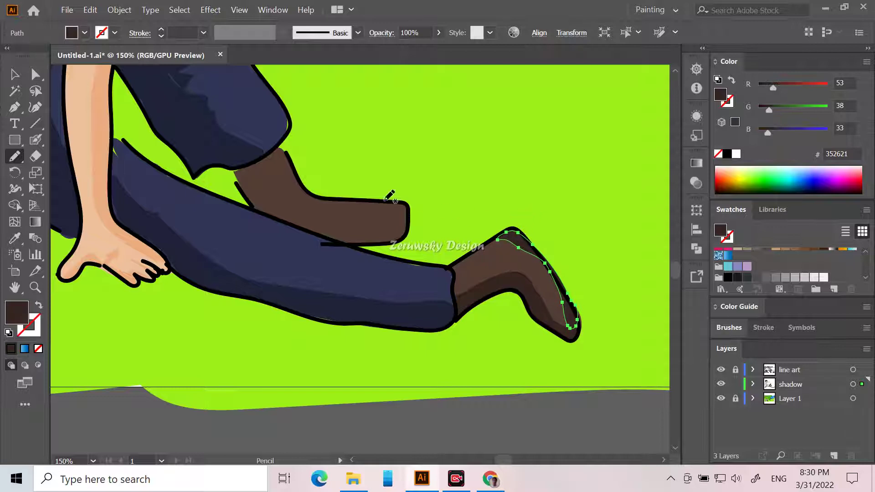
pyautogui.moveTo(289, 167)
pyautogui.mouseDown()
pyautogui.moveTo(280, 192)
pyautogui.moveTo(293, 214)
pyautogui.moveTo(284, 217)
pyautogui.moveTo(252, 205)
pyautogui.moveTo(235, 172)
pyautogui.moveTo(273, 149)
pyautogui.moveTo(294, 160)
pyautogui.mouseUp()
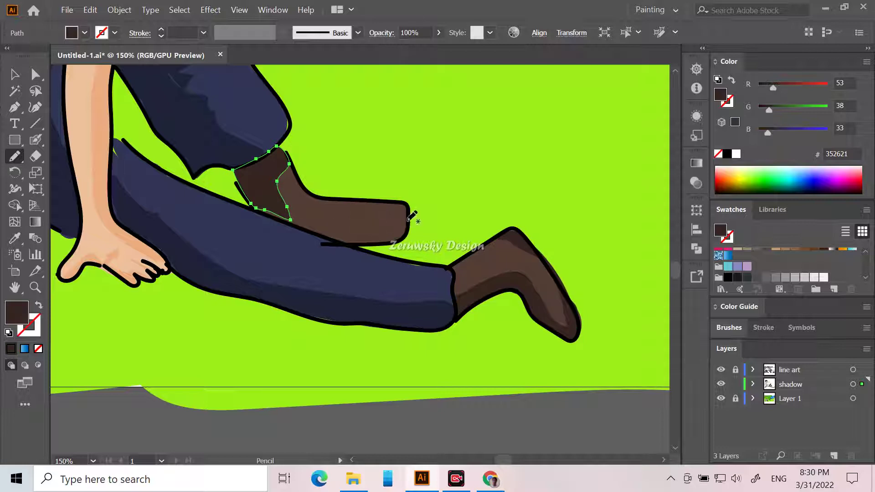
pyautogui.moveTo(409, 213)
pyautogui.mouseDown()
pyautogui.moveTo(358, 233)
pyautogui.moveTo(285, 213)
pyautogui.moveTo(317, 234)
pyautogui.moveTo(369, 238)
pyautogui.moveTo(406, 237)
pyautogui.moveTo(410, 210)
pyautogui.mouseUp()
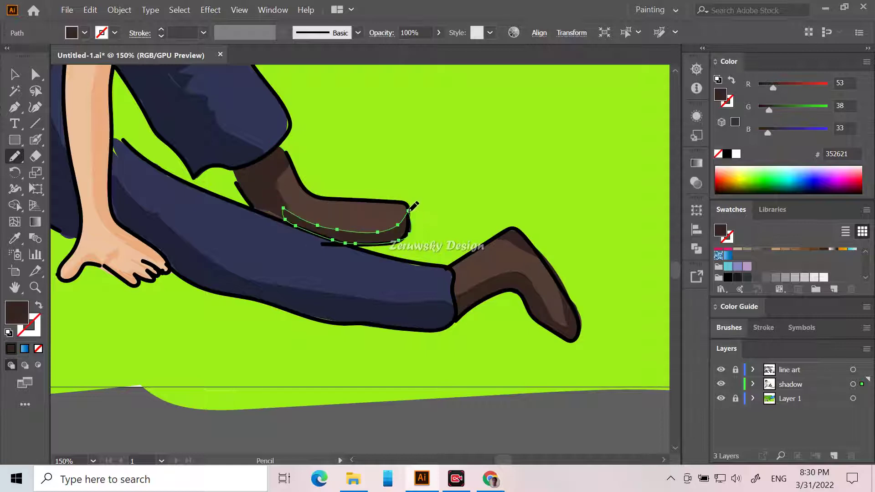
# Sample the large tree trunk's brown as the fill colour with nothing selected, and darken it to 7A5D32.
pyautogui.hotkey('ctrl', '-')
pyautogui.hotkey('ctrl', '-')
pyautogui.hotkey('ctrl', '-')
pyautogui.hotkey('ctrl', '-')
pyautogui.hotkey('ctrl', '-')
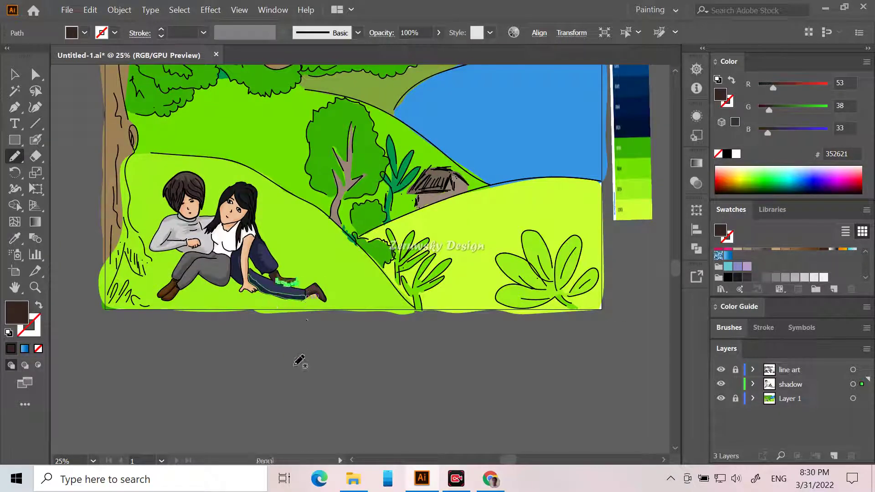
pyautogui.press('v')
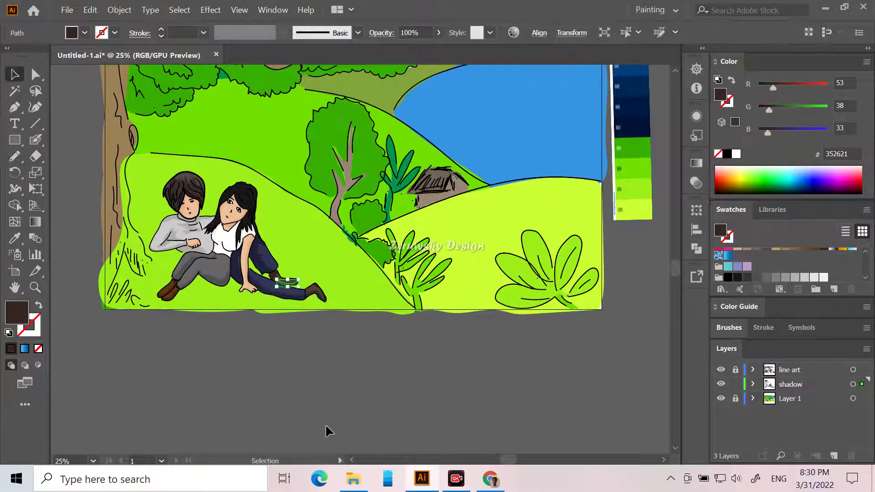
pyautogui.click(308, 396)
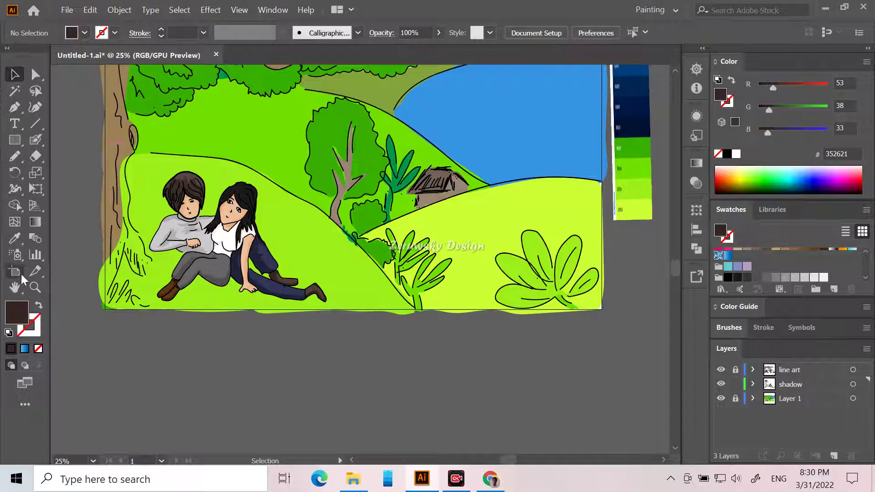
pyautogui.click(16, 237)
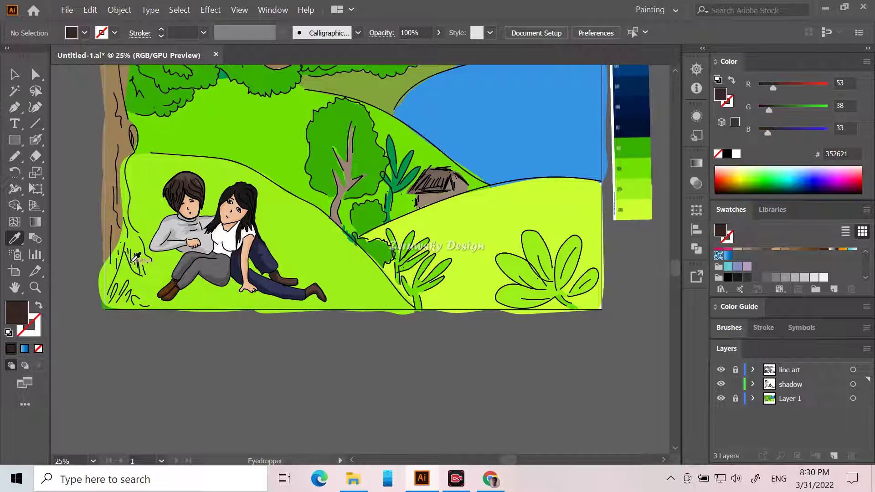
pyautogui.click(121, 139)
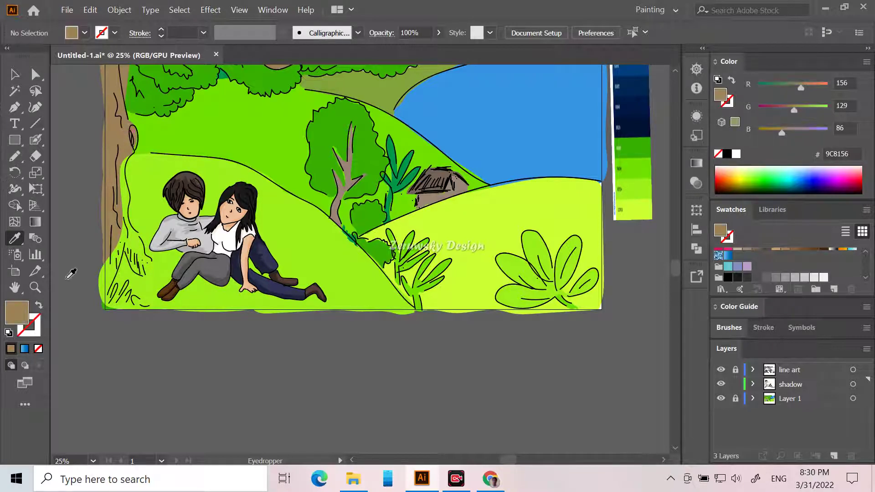
pyautogui.doubleClick(19, 315)
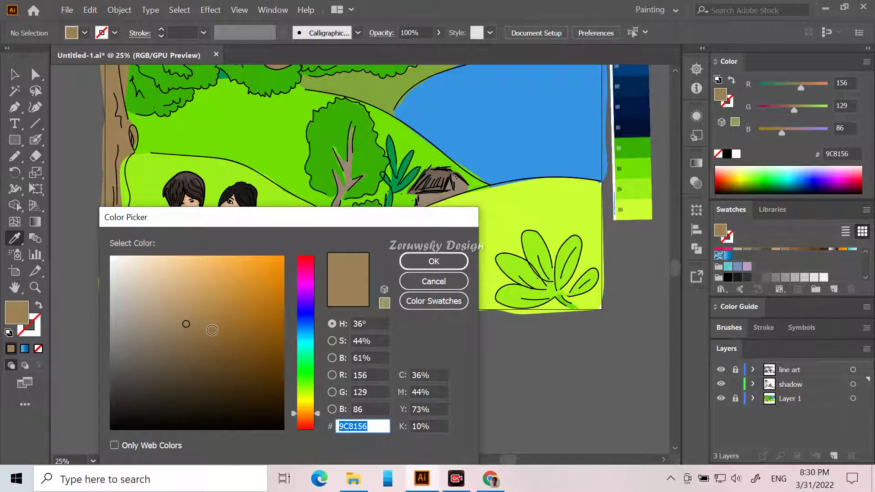
pyautogui.click(211, 339)
pyautogui.click(212, 345)
pyautogui.click(433, 261)
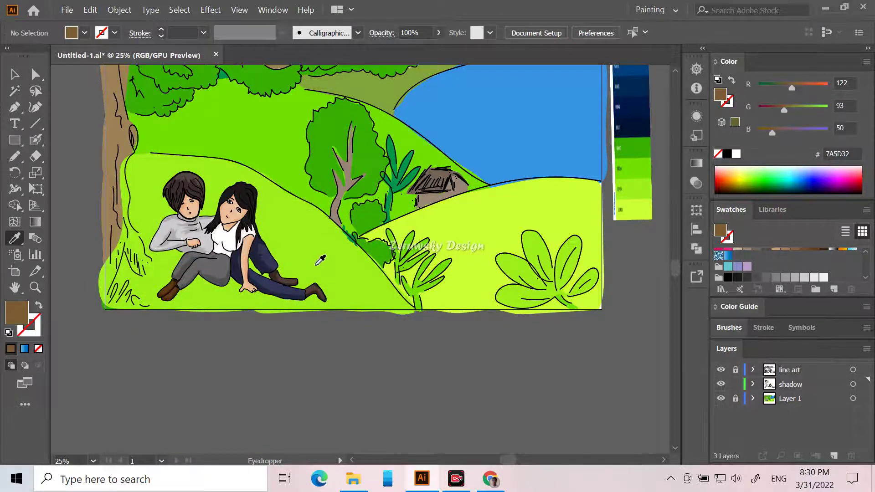
# Draw a jagged brown Pencil shadow over the trunk's base and both spreading roots, and patch its uncovered edges out to the line art.
pyautogui.scroll(3, 308, 264)
pyautogui.moveTo(506, 461); pyautogui.dragTo(492, 461)
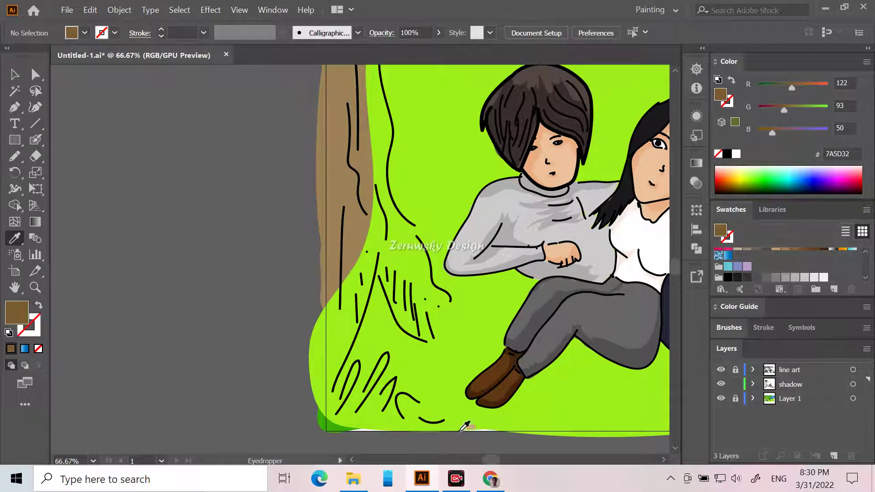
pyautogui.scroll(3, 416, 422)
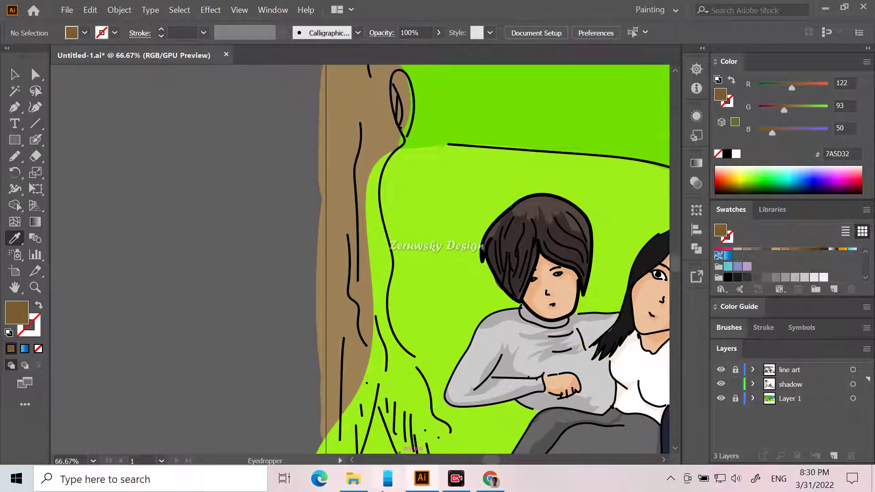
pyautogui.scroll(-4, 386, 288)
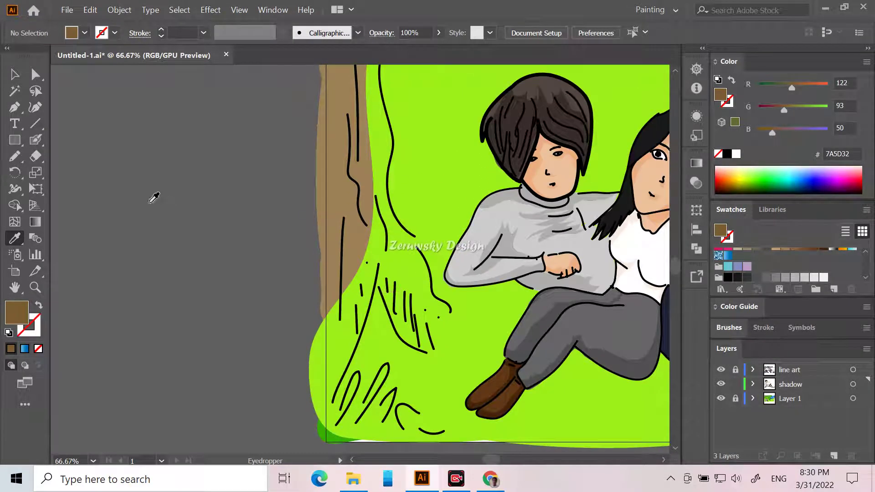
pyautogui.click(14, 156)
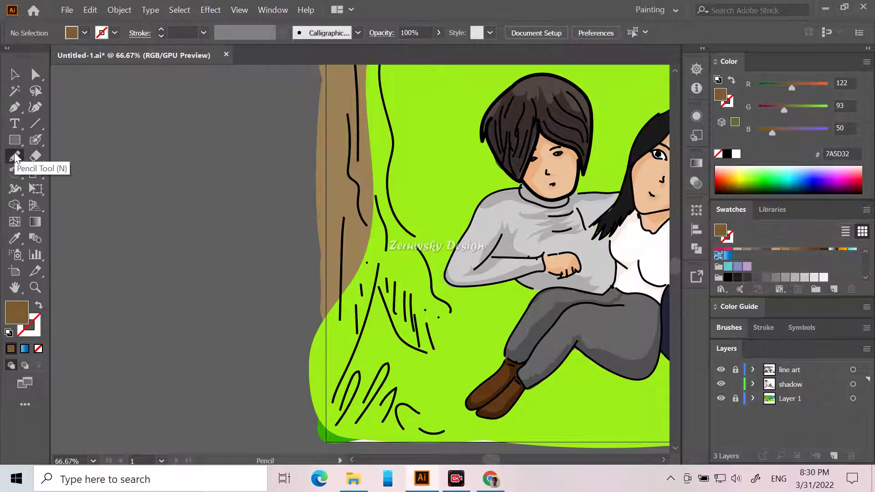
pyautogui.moveTo(370, 178)
pyautogui.mouseDown()
pyautogui.moveTo(362, 242)
pyautogui.moveTo(353, 237)
pyautogui.moveTo(349, 257)
pyautogui.moveTo(341, 246)
pyautogui.moveTo(338, 254)
pyautogui.moveTo(342, 305)
pyautogui.mouseUp()
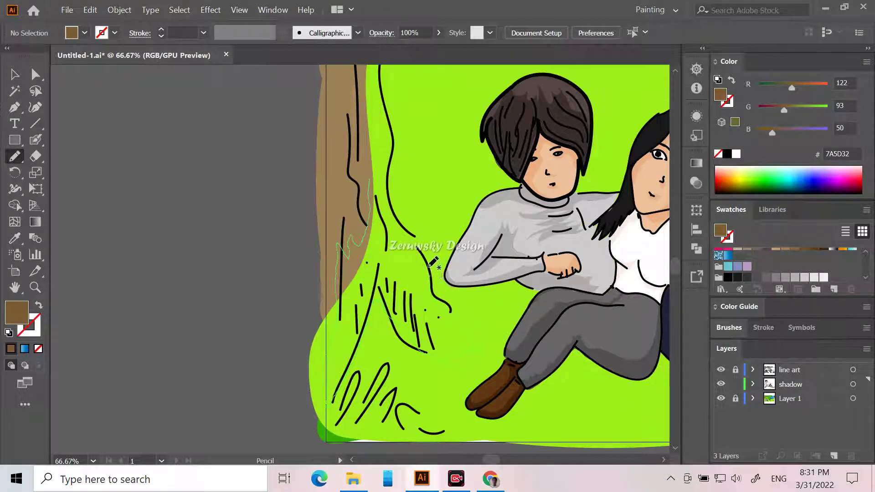
pyautogui.moveTo(429, 267); pyautogui.dragTo(371, 181)
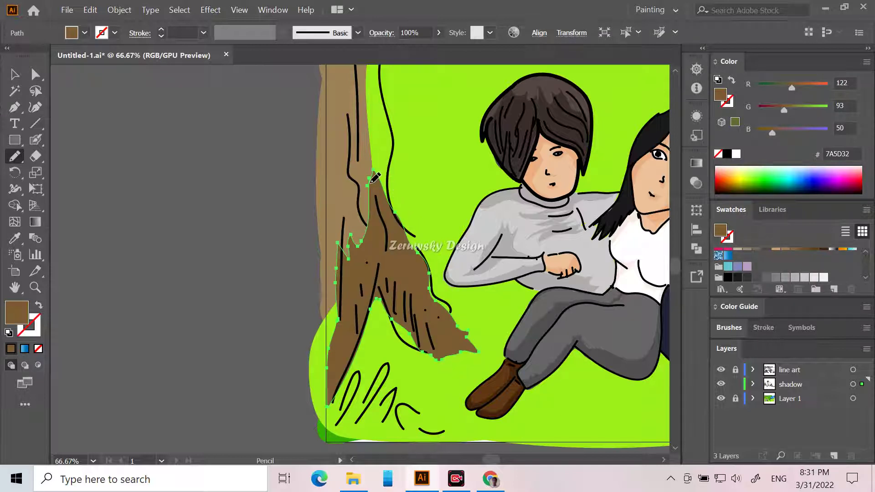
pyautogui.moveTo(340, 279)
pyautogui.mouseDown()
pyautogui.moveTo(324, 343)
pyautogui.moveTo(329, 396)
pyautogui.moveTo(341, 377)
pyautogui.mouseUp()
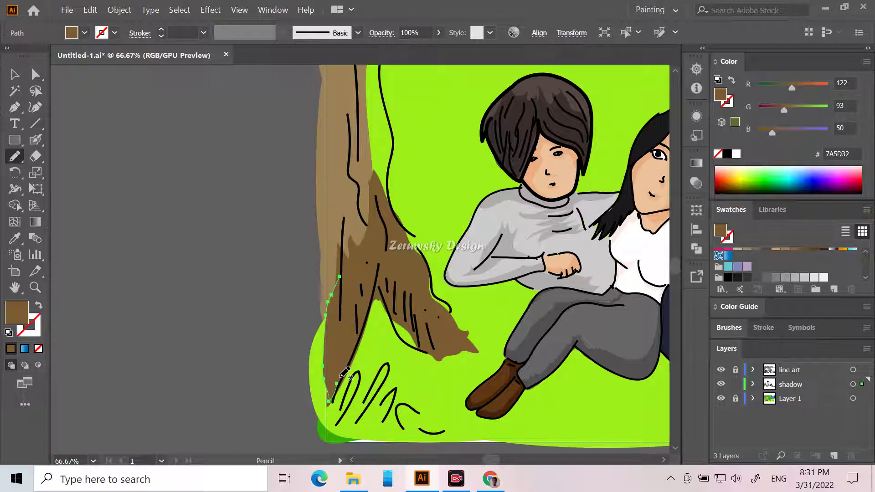
pyautogui.moveTo(395, 332)
pyautogui.mouseDown()
pyautogui.moveTo(424, 348)
pyautogui.moveTo(407, 308)
pyautogui.mouseUp()
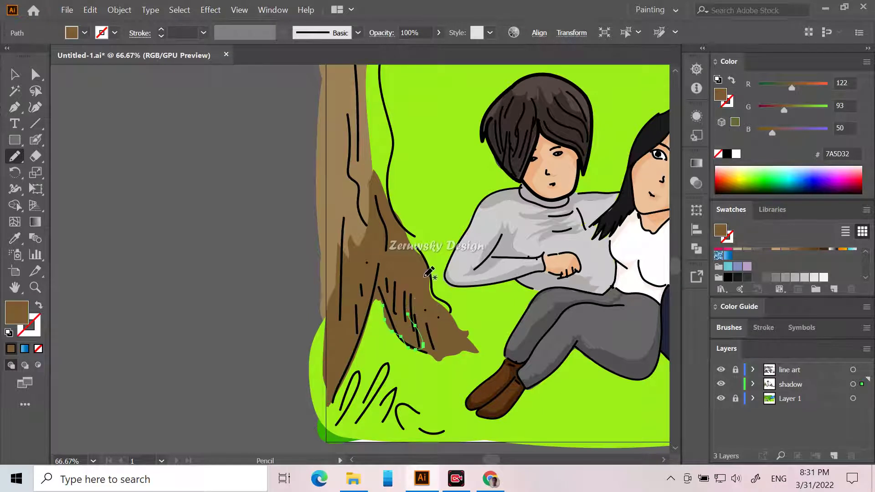
pyautogui.moveTo(425, 275)
pyautogui.mouseDown()
pyautogui.moveTo(452, 312)
pyautogui.moveTo(449, 326)
pyautogui.moveTo(426, 292)
pyautogui.moveTo(425, 270)
pyautogui.mouseUp()
# Draw a jagged brown shadow down the trunk's side facing the couple, from the knot to the base, and shade the knot's outer edge.
pyautogui.scroll(5, 470, 391)
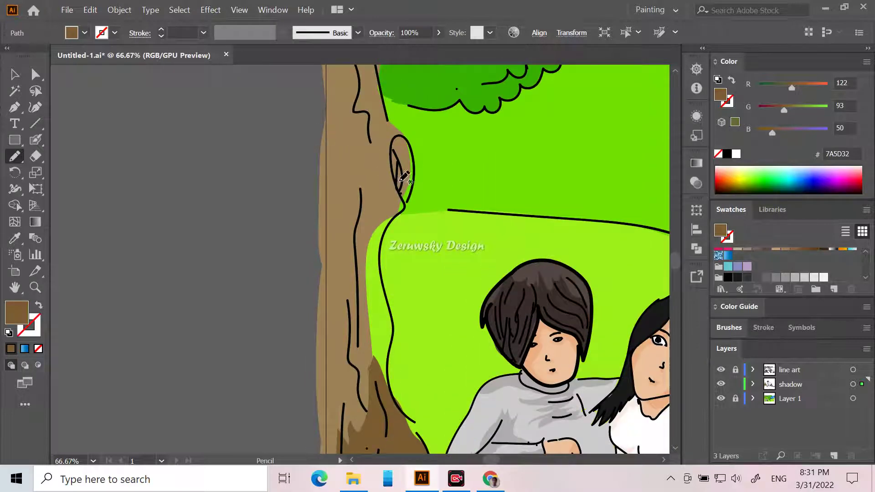
pyautogui.moveTo(410, 159)
pyautogui.mouseDown()
pyautogui.moveTo(396, 146)
pyautogui.moveTo(390, 171)
pyautogui.moveTo(382, 163)
pyautogui.moveTo(376, 196)
pyautogui.moveTo(358, 186)
pyautogui.moveTo(349, 251)
pyautogui.moveTo(359, 326)
pyautogui.moveTo(354, 341)
pyautogui.moveTo(345, 303)
pyautogui.moveTo(341, 338)
pyautogui.moveTo(367, 430)
pyautogui.moveTo(381, 402)
pyautogui.moveTo(390, 406)
pyautogui.moveTo(383, 261)
pyautogui.moveTo(395, 218)
pyautogui.mouseUp()
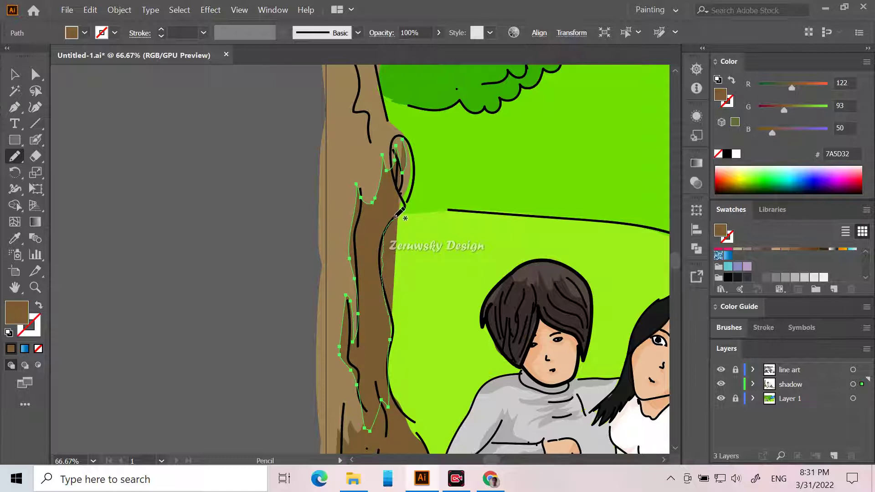
pyautogui.moveTo(410, 186); pyautogui.dragTo(403, 136)
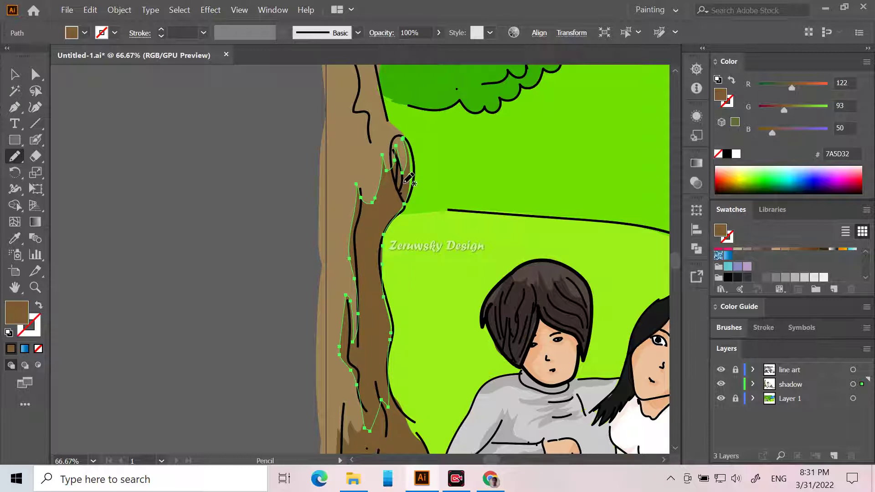
pyautogui.moveTo(415, 154)
pyautogui.mouseDown()
pyautogui.moveTo(410, 196)
pyautogui.moveTo(394, 208)
pyautogui.moveTo(395, 186)
pyautogui.mouseUp()
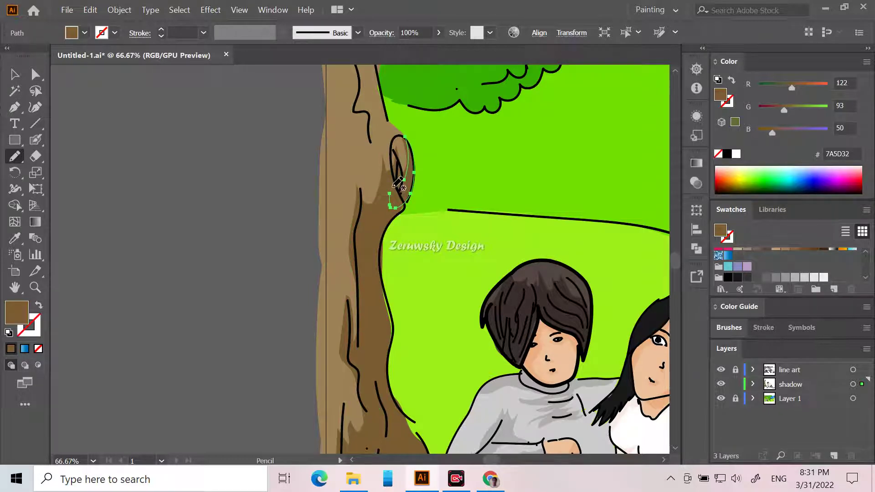
# Draw jagged brown Pencil shadows around the bark line above the trunk's knot and along the inner edge up into the branch bend.
pyautogui.scroll(-8, 438, 322)
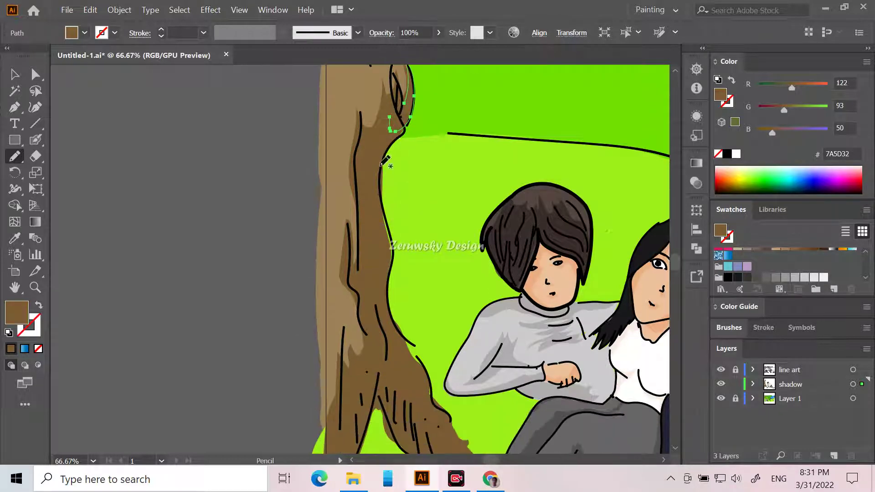
pyautogui.scroll(14, 312, 249)
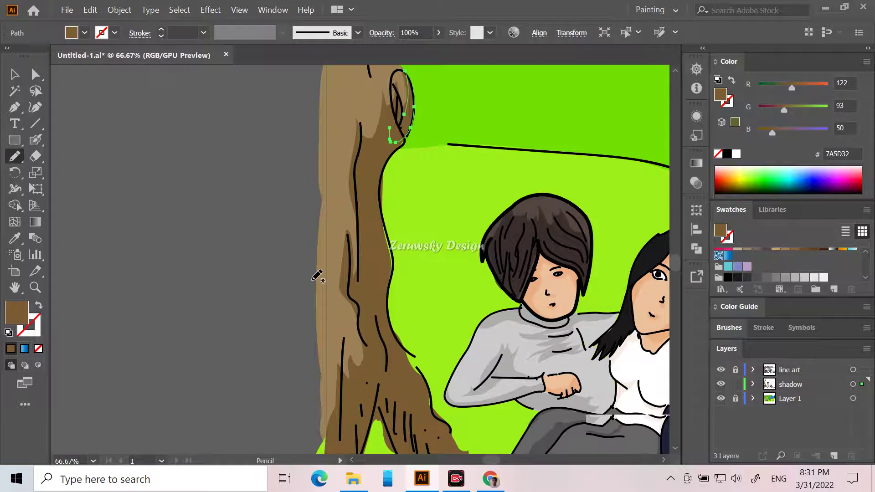
pyautogui.scroll(3, 324, 278)
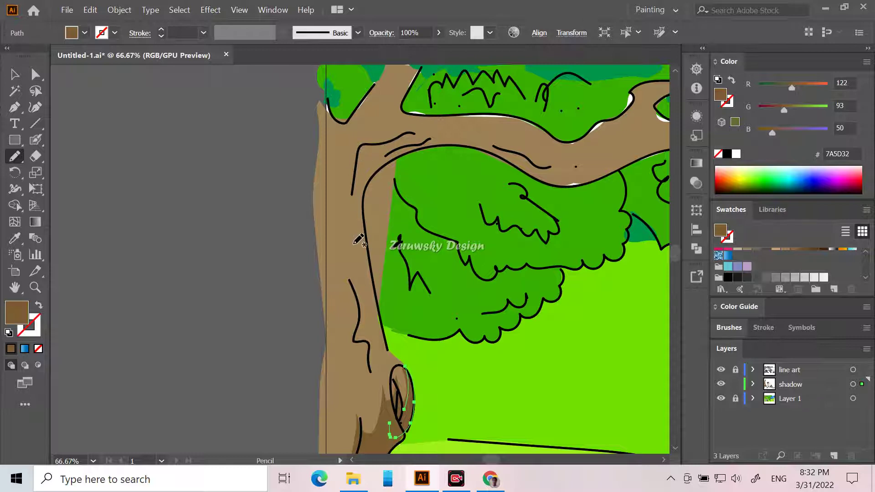
pyautogui.moveTo(380, 378)
pyautogui.mouseDown()
pyautogui.moveTo(362, 331)
pyautogui.moveTo(366, 308)
pyautogui.moveTo(340, 249)
pyautogui.moveTo(346, 323)
pyautogui.moveTo(374, 394)
pyautogui.moveTo(373, 375)
pyautogui.moveTo(383, 369)
pyautogui.mouseUp()
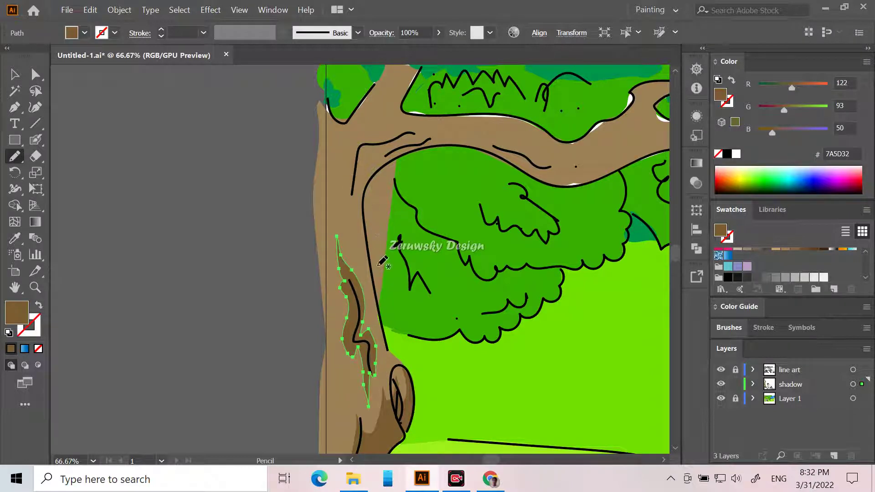
pyautogui.moveTo(359, 195); pyautogui.dragTo(372, 315)
pyautogui.moveTo(382, 347)
pyautogui.mouseDown()
pyautogui.moveTo(387, 368)
pyautogui.moveTo(398, 365)
pyautogui.moveTo(372, 297)
pyautogui.moveTo(369, 185)
pyautogui.moveTo(385, 163)
pyautogui.moveTo(446, 139)
pyautogui.moveTo(422, 141)
pyautogui.moveTo(424, 130)
pyautogui.moveTo(401, 130)
pyautogui.moveTo(354, 147)
pyautogui.moveTo(342, 162)
pyautogui.moveTo(355, 199)
pyautogui.mouseUp()
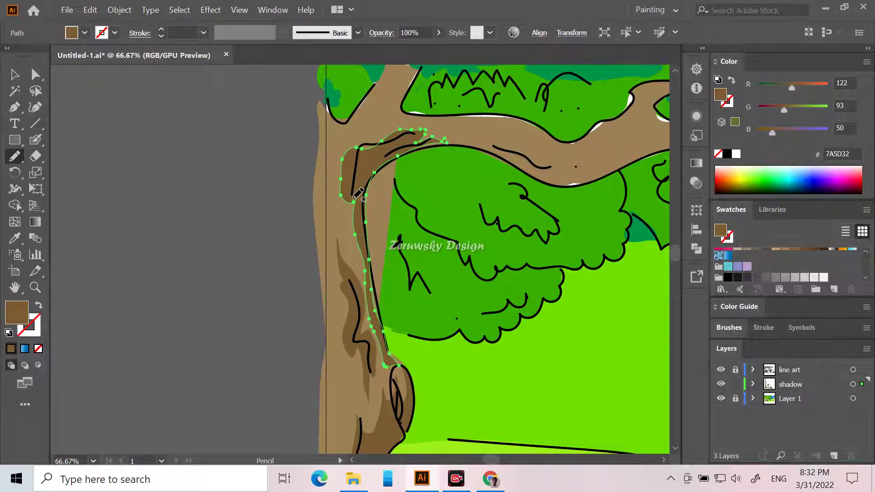
# Draw brown shadows along the underside of the main branch, from the trunk bend to below the upright stub, with spikes around its bark lines.
pyautogui.scroll(2, 359, 194)
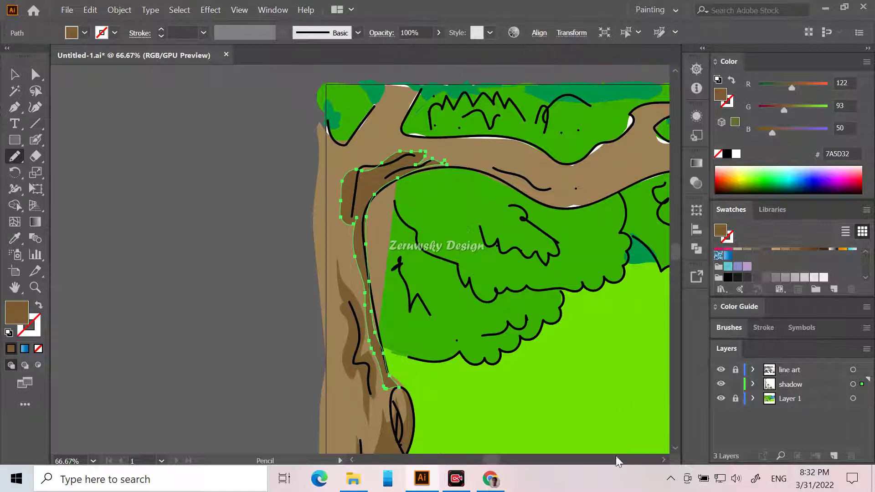
pyautogui.moveTo(496, 459); pyautogui.dragTo(504, 464)
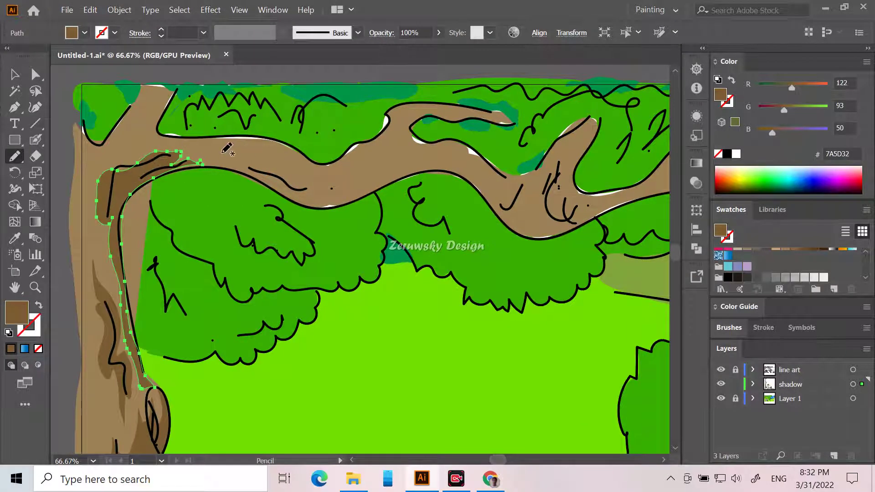
pyautogui.moveTo(207, 155)
pyautogui.mouseDown()
pyautogui.moveTo(272, 166)
pyautogui.moveTo(268, 161)
pyautogui.mouseUp()
pyautogui.moveTo(319, 191)
pyautogui.mouseDown()
pyautogui.moveTo(410, 164)
pyautogui.moveTo(391, 183)
pyautogui.moveTo(325, 208)
pyautogui.moveTo(192, 149)
pyautogui.moveTo(226, 156)
pyautogui.mouseUp()
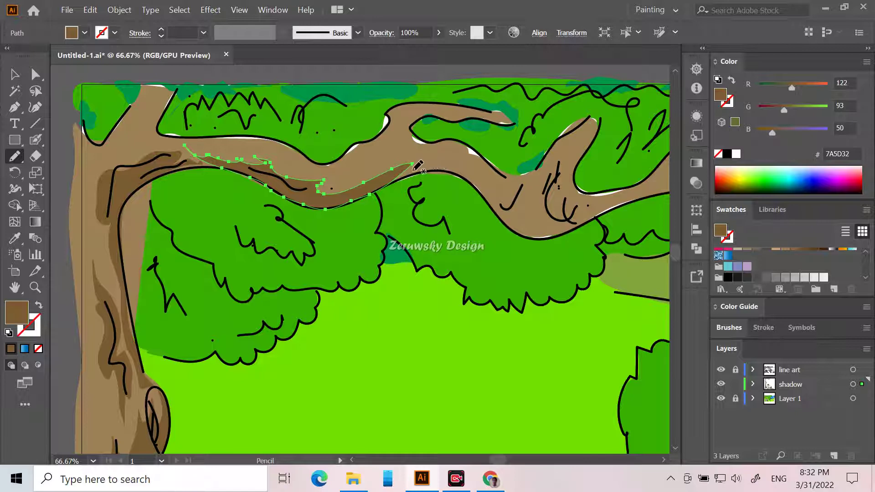
pyautogui.moveTo(416, 167)
pyautogui.mouseDown()
pyautogui.moveTo(455, 166)
pyautogui.moveTo(500, 200)
pyautogui.moveTo(525, 193)
pyautogui.moveTo(523, 227)
pyautogui.moveTo(551, 182)
pyautogui.moveTo(547, 219)
pyautogui.moveTo(562, 202)
pyautogui.moveTo(575, 211)
pyautogui.moveTo(586, 205)
pyautogui.moveTo(580, 218)
pyautogui.moveTo(649, 194)
pyautogui.moveTo(544, 240)
pyautogui.moveTo(508, 233)
pyautogui.moveTo(484, 199)
pyautogui.moveTo(438, 171)
pyautogui.moveTo(384, 183)
pyautogui.moveTo(426, 166)
pyautogui.mouseUp()
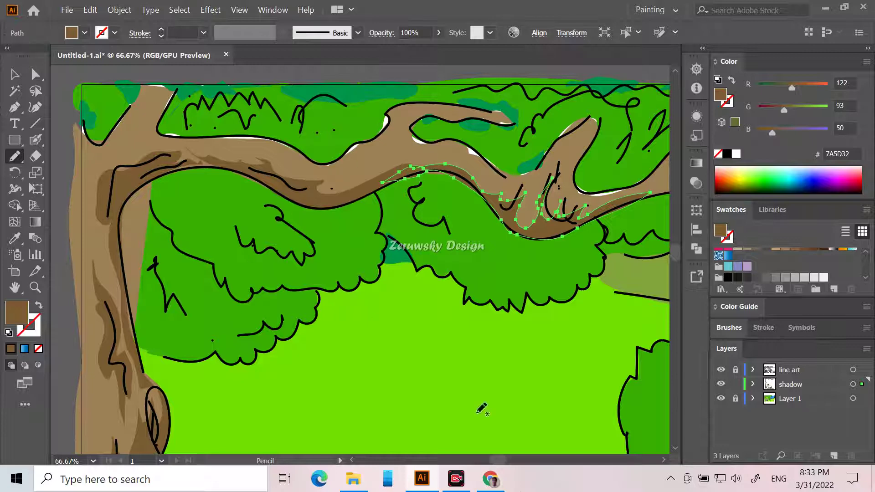
# Draw brown shadows along the underside of the branch's upper fork and over the lower fork, patching its uncovered edges out to the tip.
pyautogui.moveTo(491, 461); pyautogui.dragTo(501, 459)
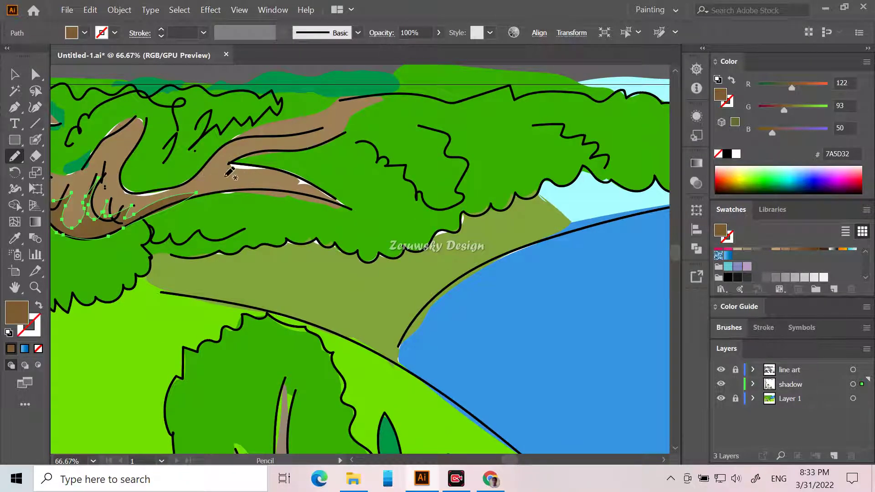
pyautogui.moveTo(217, 169)
pyautogui.mouseDown()
pyautogui.moveTo(243, 186)
pyautogui.moveTo(320, 192)
pyautogui.moveTo(346, 208)
pyautogui.moveTo(241, 188)
pyautogui.moveTo(200, 193)
pyautogui.moveTo(206, 184)
pyautogui.moveTo(198, 182)
pyautogui.moveTo(213, 168)
pyautogui.moveTo(232, 170)
pyautogui.moveTo(220, 163)
pyautogui.moveTo(252, 145)
pyautogui.moveTo(315, 134)
pyautogui.moveTo(371, 89)
pyautogui.moveTo(426, 90)
pyautogui.moveTo(352, 107)
pyautogui.moveTo(314, 147)
pyautogui.moveTo(232, 164)
pyautogui.moveTo(277, 167)
pyautogui.moveTo(321, 190)
pyautogui.moveTo(296, 187)
pyautogui.moveTo(293, 176)
pyautogui.moveTo(320, 185)
pyautogui.moveTo(281, 169)
pyautogui.mouseUp()
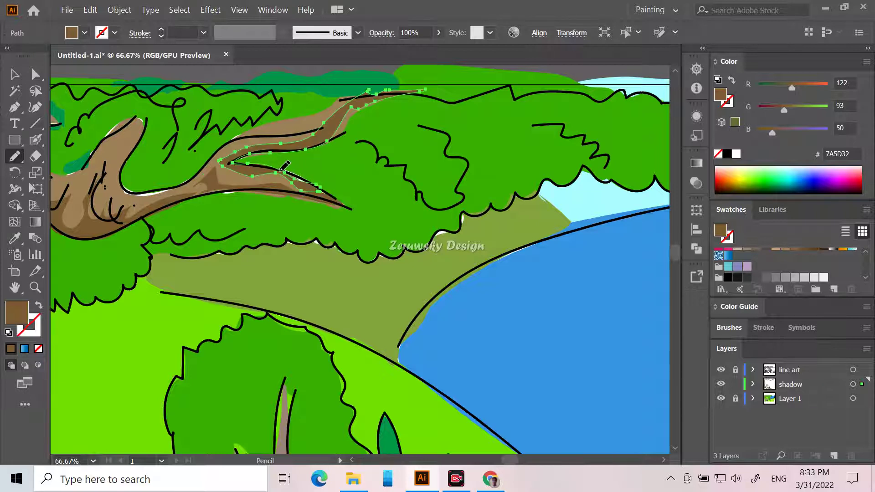
pyautogui.moveTo(220, 190)
pyautogui.mouseDown()
pyautogui.moveTo(239, 194)
pyautogui.moveTo(216, 194)
pyautogui.mouseUp()
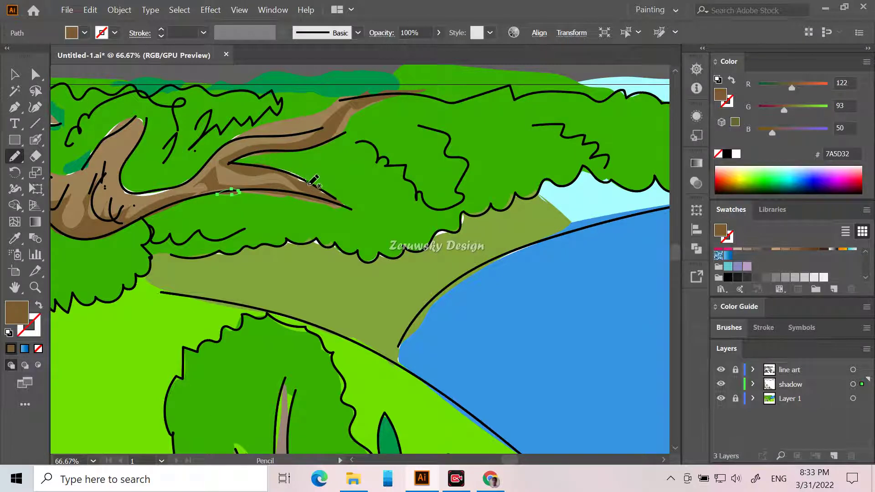
pyautogui.moveTo(296, 178); pyautogui.dragTo(309, 186)
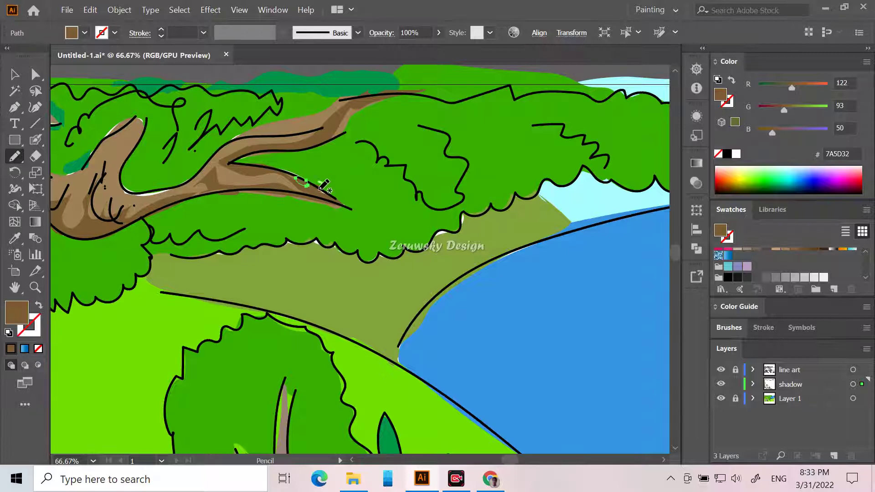
pyautogui.rightClick(321, 188)
pyautogui.click(299, 179)
pyautogui.rightClick(322, 188)
pyautogui.click(299, 190)
pyautogui.rightClick(322, 189)
pyautogui.click(297, 180)
pyautogui.moveTo(257, 171)
pyautogui.mouseDown()
pyautogui.moveTo(332, 199)
pyautogui.moveTo(261, 172)
pyautogui.mouseUp()
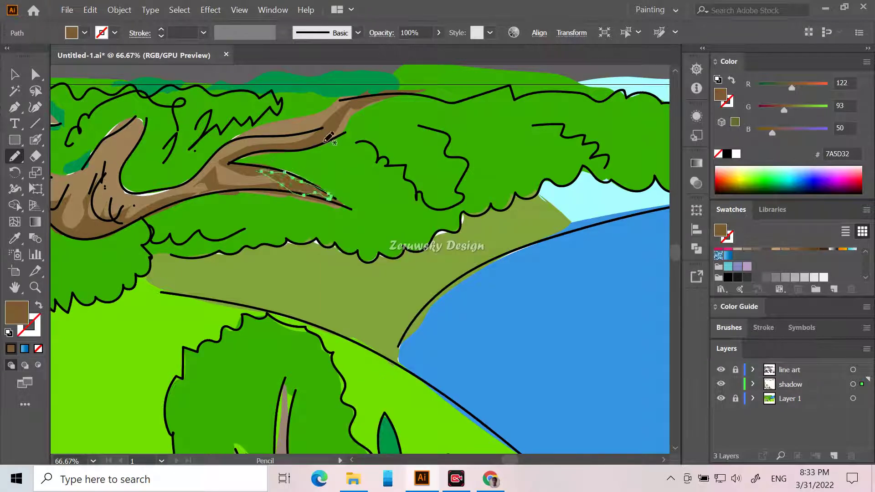
# Shade the upper edge of the forked branch and both sides of the upright stub with brown Pencil shapes.
pyautogui.moveTo(226, 147)
pyautogui.mouseDown()
pyautogui.moveTo(247, 126)
pyautogui.moveTo(283, 137)
pyautogui.moveTo(300, 131)
pyautogui.moveTo(267, 143)
pyautogui.moveTo(228, 143)
pyautogui.mouseUp()
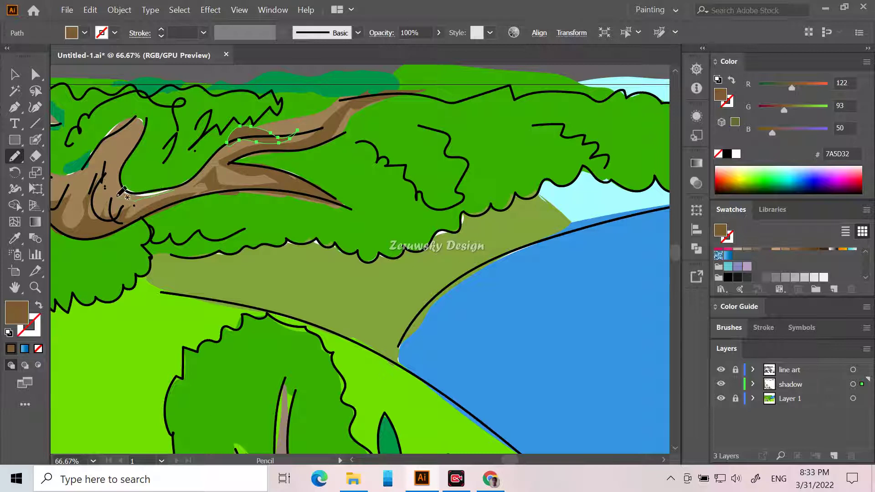
pyautogui.moveTo(121, 158)
pyautogui.mouseDown()
pyautogui.moveTo(114, 177)
pyautogui.moveTo(146, 192)
pyautogui.moveTo(196, 174)
pyautogui.mouseUp()
pyautogui.moveTo(104, 152)
pyautogui.mouseDown()
pyautogui.moveTo(144, 123)
pyautogui.moveTo(134, 115)
pyautogui.moveTo(109, 123)
pyautogui.moveTo(85, 166)
pyautogui.moveTo(101, 154)
pyautogui.moveTo(57, 175)
pyautogui.moveTo(93, 158)
pyautogui.mouseUp()
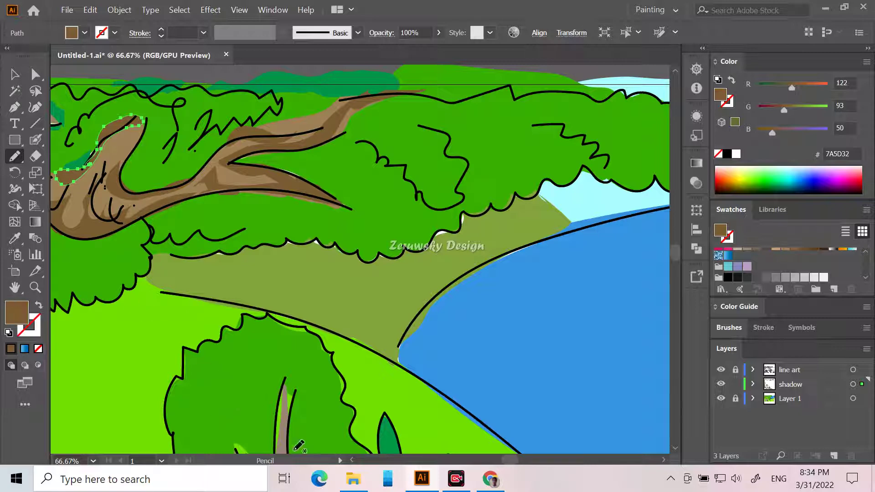
# Draw brown shadows along the main branch's upper edge from its dip to the upright stub, and over the thin twig's tip.
pyautogui.moveTo(510, 457); pyautogui.dragTo(497, 458)
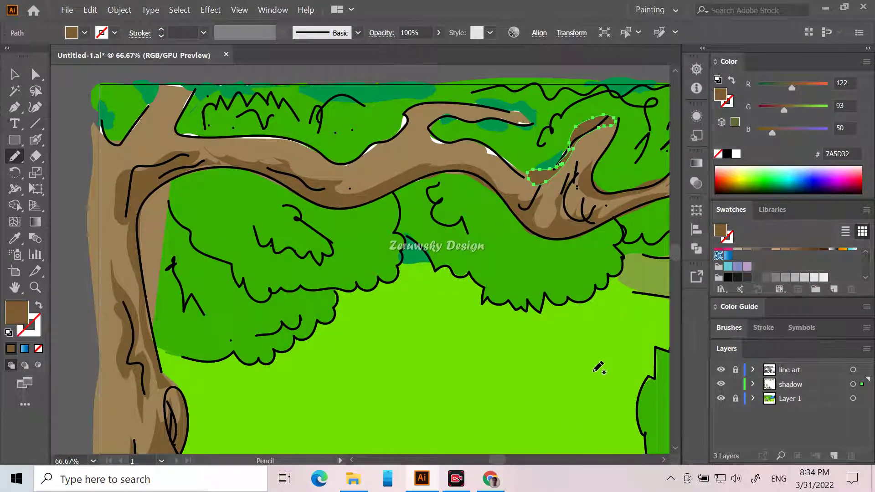
pyautogui.moveTo(340, 160)
pyautogui.mouseDown()
pyautogui.moveTo(366, 159)
pyautogui.moveTo(418, 119)
pyautogui.moveTo(337, 168)
pyautogui.mouseUp()
pyautogui.moveTo(431, 127)
pyautogui.mouseDown()
pyautogui.moveTo(421, 146)
pyautogui.moveTo(428, 156)
pyautogui.moveTo(471, 147)
pyautogui.moveTo(431, 136)
pyautogui.moveTo(431, 122)
pyautogui.moveTo(444, 113)
pyautogui.moveTo(428, 137)
pyautogui.mouseUp()
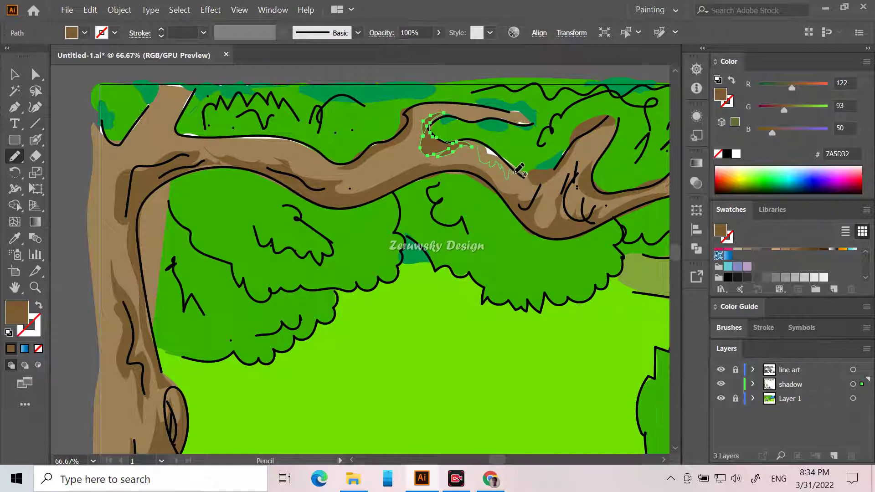
pyautogui.moveTo(520, 173)
pyautogui.mouseDown()
pyautogui.moveTo(510, 157)
pyautogui.moveTo(477, 142)
pyautogui.mouseUp()
pyautogui.moveTo(508, 108)
pyautogui.mouseDown()
pyautogui.moveTo(540, 126)
pyautogui.moveTo(534, 109)
pyautogui.moveTo(506, 111)
pyautogui.moveTo(518, 118)
pyautogui.mouseUp()
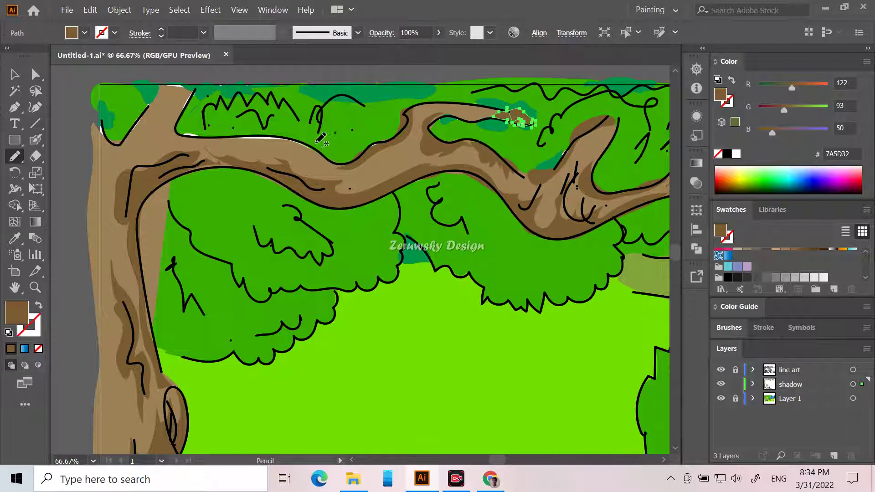
# Shade the main branch's upper edge near the trunk and the short limb above it, and patch the white gaps beside them.
pyautogui.moveTo(330, 162)
pyautogui.mouseDown()
pyautogui.moveTo(271, 150)
pyautogui.moveTo(285, 147)
pyautogui.moveTo(173, 141)
pyautogui.moveTo(165, 132)
pyautogui.moveTo(259, 132)
pyautogui.moveTo(315, 144)
pyautogui.moveTo(335, 166)
pyautogui.mouseUp()
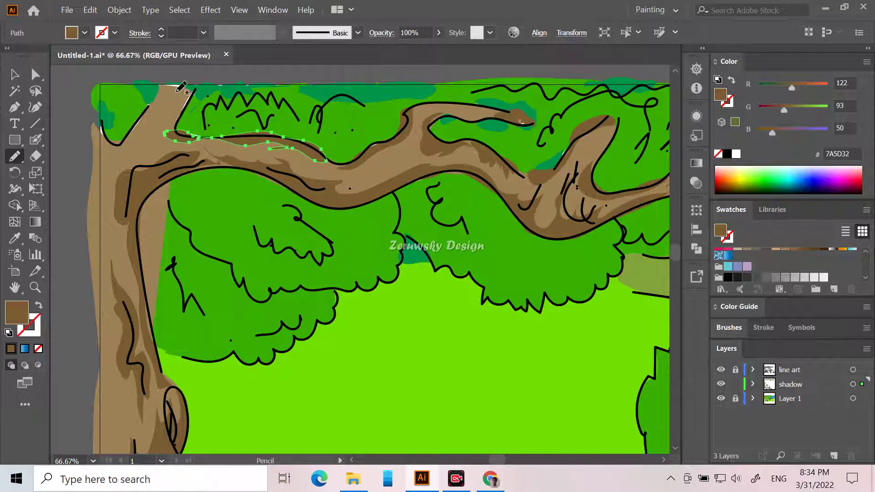
pyautogui.moveTo(165, 94)
pyautogui.mouseDown()
pyautogui.moveTo(192, 98)
pyautogui.moveTo(179, 120)
pyautogui.moveTo(168, 111)
pyautogui.moveTo(109, 128)
pyautogui.moveTo(139, 123)
pyautogui.moveTo(151, 103)
pyautogui.moveTo(135, 137)
pyautogui.moveTo(126, 140)
pyautogui.moveTo(151, 100)
pyautogui.mouseUp()
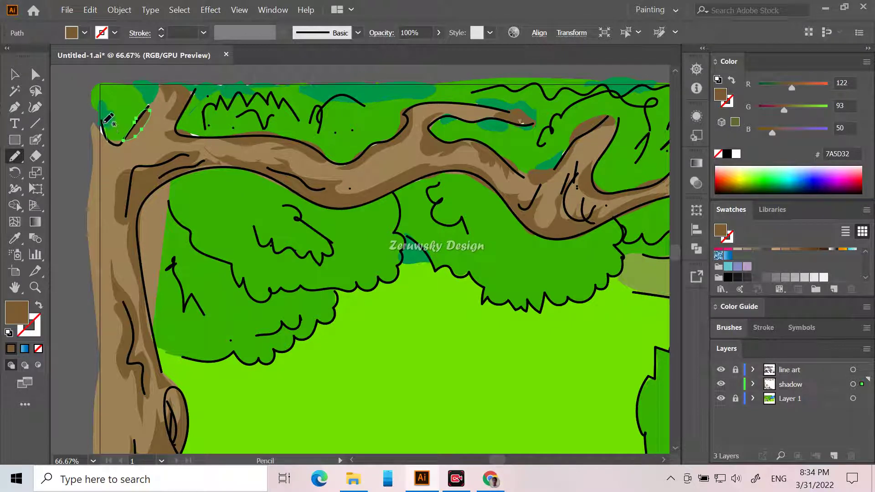
pyautogui.moveTo(102, 130); pyautogui.dragTo(115, 144)
pyautogui.moveTo(184, 137); pyautogui.dragTo(200, 137)
# Sample the tree foliage's green as the fill colour with nothing selected, and darken it to 358E06.
pyautogui.press('ctrl')
pyautogui.hotkey('ctrl', '-')
pyautogui.hotkey('ctrl', '-')
pyautogui.hotkey('ctrl', '-')
pyautogui.hotkey('ctrl', '-')
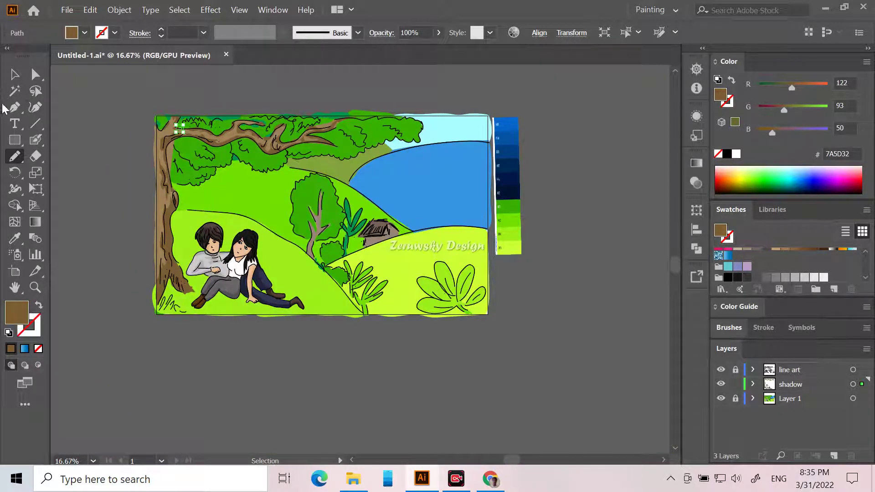
pyautogui.keyDown('ctrl'); pyautogui.click(168, 194); pyautogui.keyUp('ctrl')
pyautogui.click(15, 71)
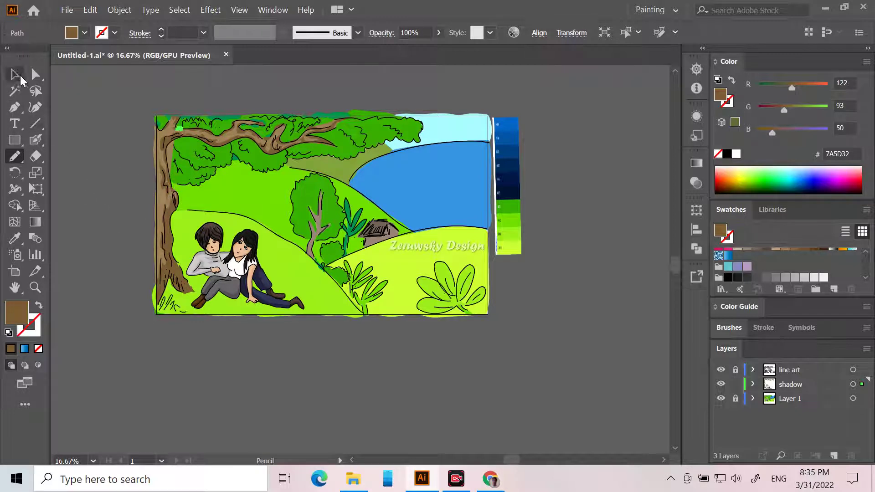
pyautogui.click(117, 290)
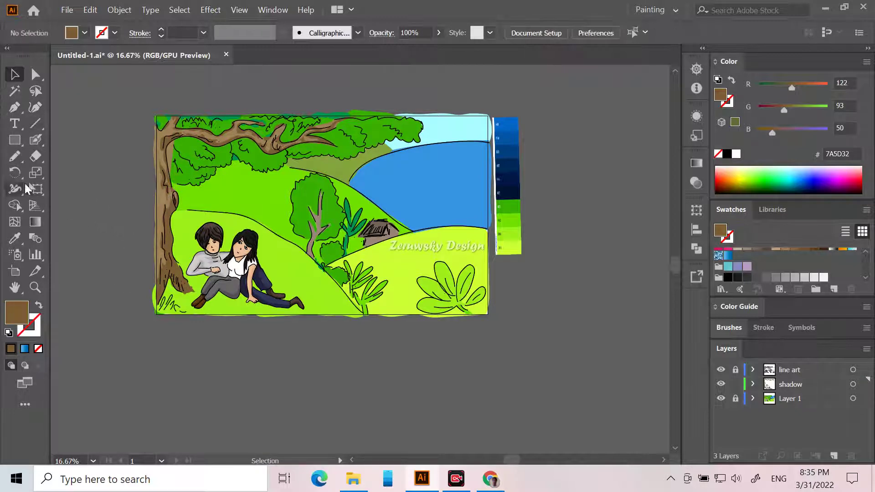
pyautogui.click(15, 238)
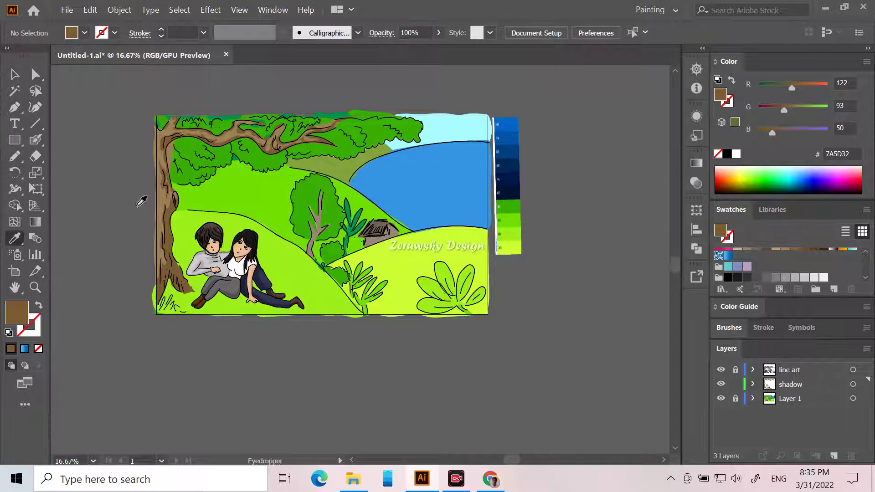
pyautogui.click(254, 158)
pyautogui.doubleClick(14, 313)
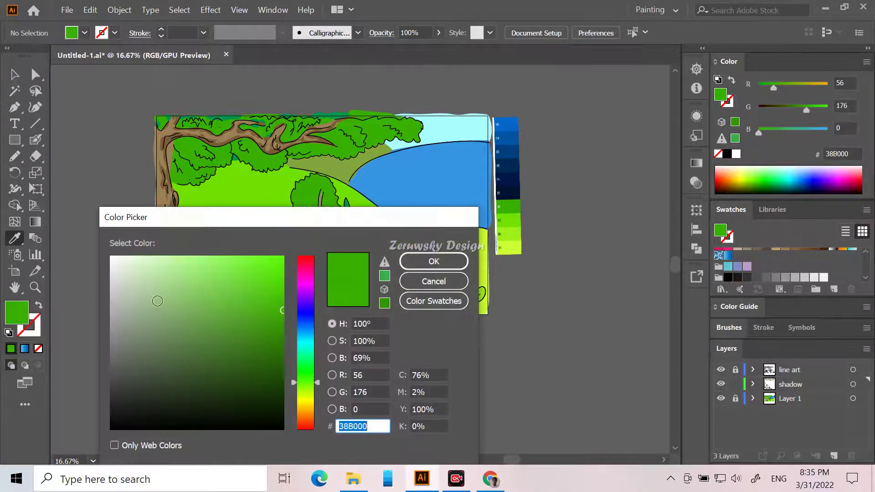
pyautogui.click(279, 325)
pyautogui.click(278, 332)
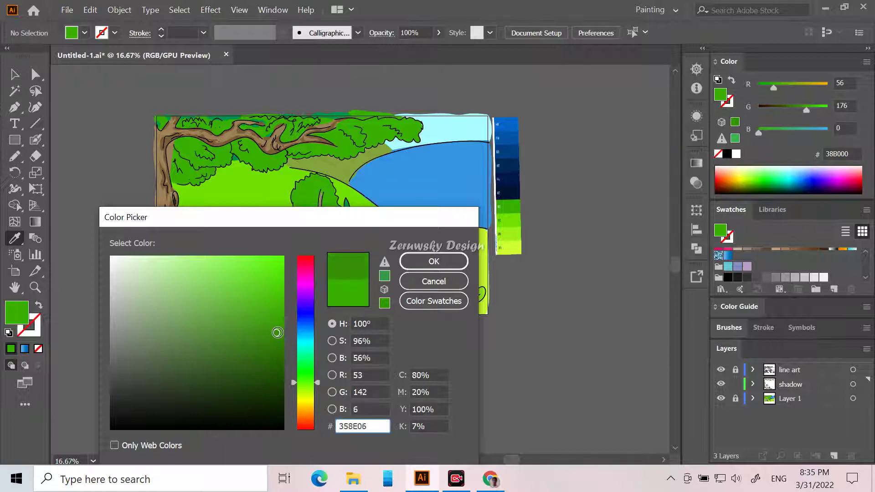
pyautogui.click(432, 264)
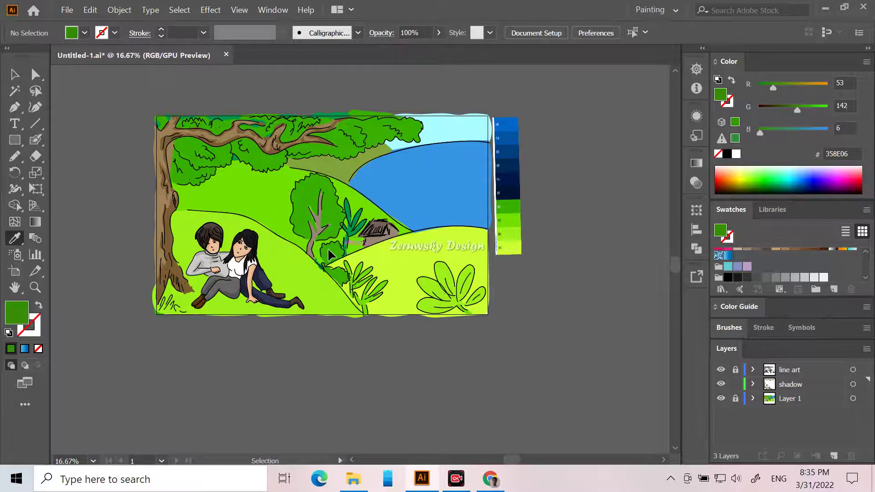
# Draw a scalloped dark green Pencil shadow along the lower edge of the foliage beneath the forked branch.
pyautogui.scroll(1, 328, 248)
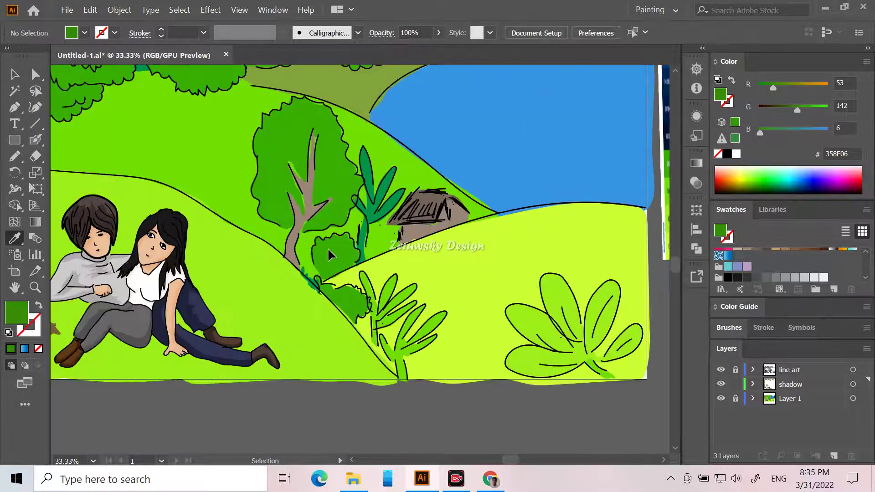
pyautogui.scroll(5, 328, 247)
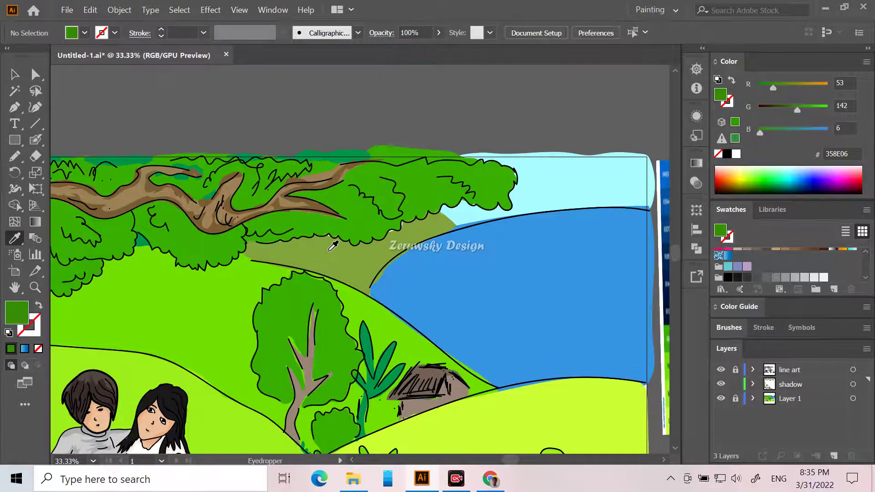
pyautogui.scroll(1, 328, 248)
pyautogui.scroll(1, 329, 247)
pyautogui.scroll(-1, 364, 209)
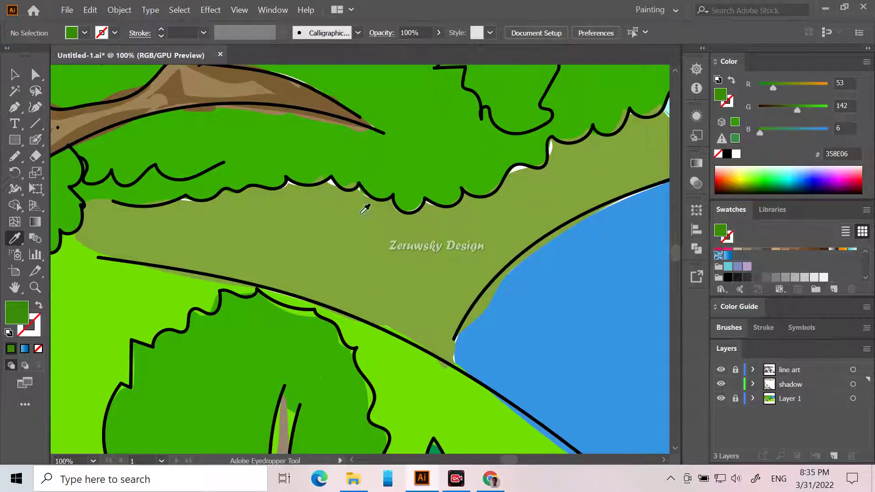
pyautogui.scroll(2, 529, 86)
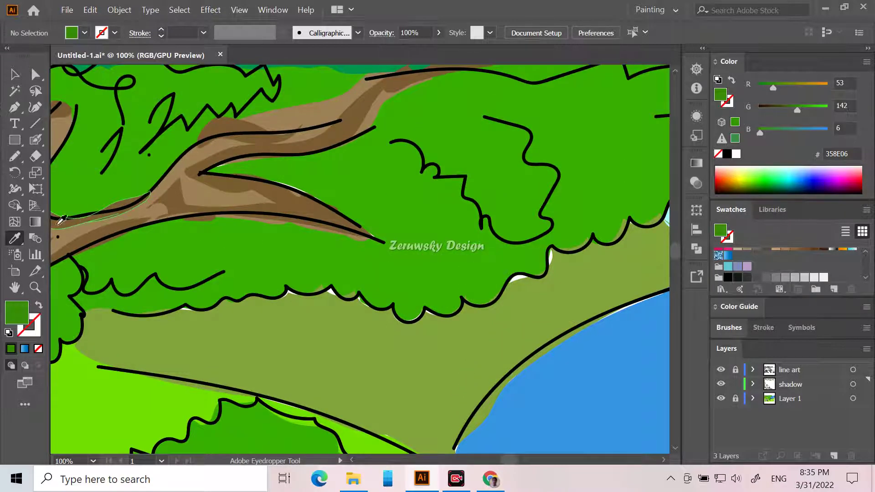
pyautogui.click(14, 156)
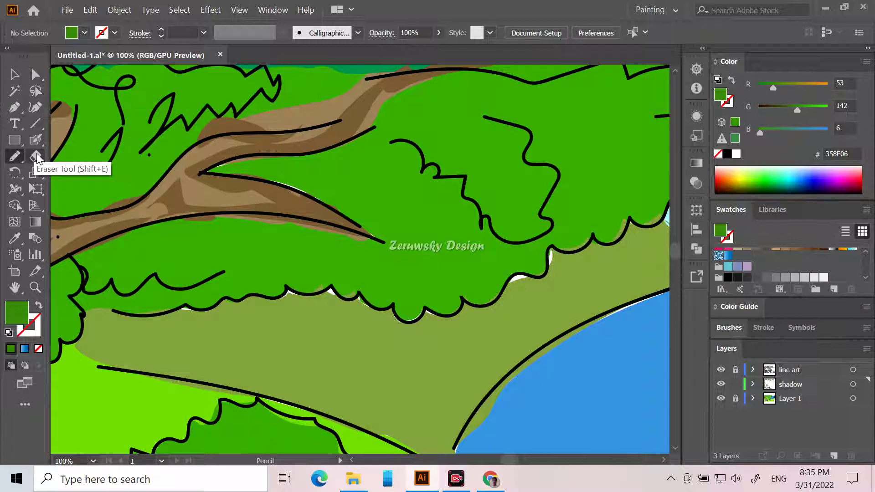
pyautogui.moveTo(97, 249)
pyautogui.mouseDown()
pyautogui.moveTo(117, 270)
pyautogui.moveTo(142, 270)
pyautogui.moveTo(149, 259)
pyautogui.moveTo(167, 270)
pyautogui.moveTo(267, 244)
pyautogui.moveTo(397, 254)
pyautogui.moveTo(359, 271)
pyautogui.moveTo(387, 273)
pyautogui.moveTo(363, 294)
pyautogui.mouseUp()
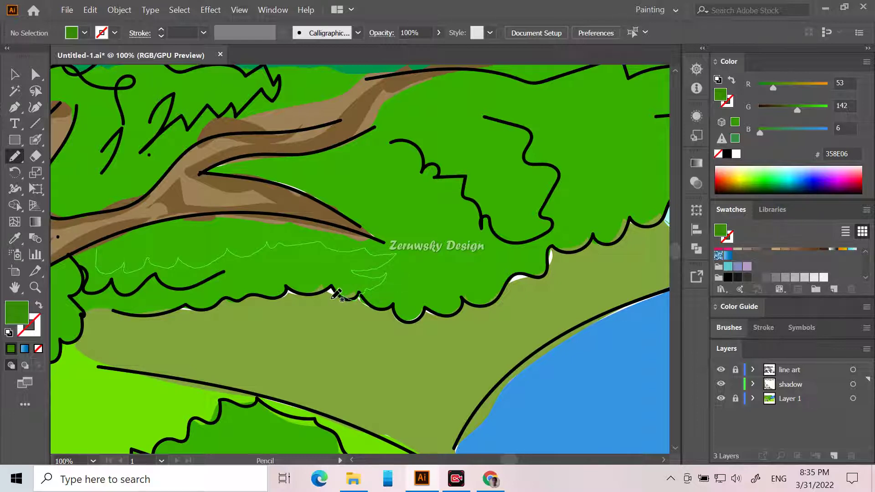
pyautogui.moveTo(318, 293)
pyautogui.mouseDown()
pyautogui.moveTo(229, 300)
pyautogui.moveTo(208, 310)
pyautogui.moveTo(139, 295)
pyautogui.moveTo(111, 309)
pyautogui.moveTo(89, 285)
pyautogui.moveTo(96, 249)
pyautogui.mouseUp()
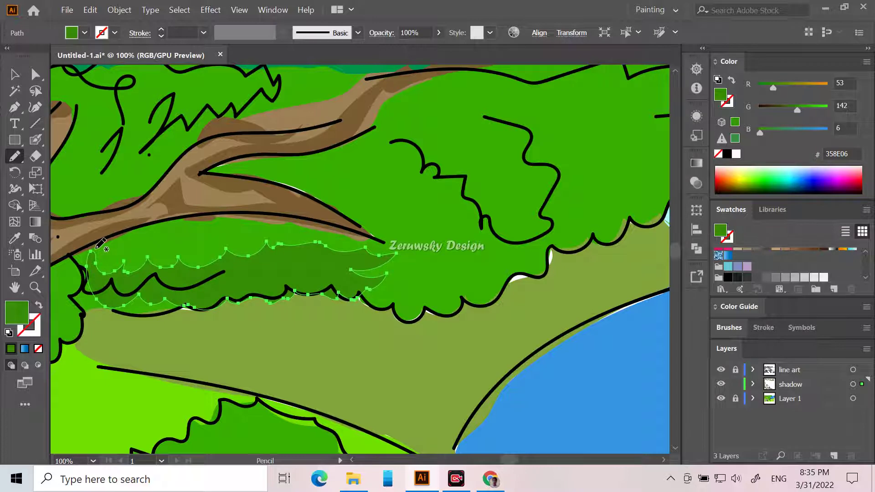
# Extend the dark green shadow into the lower trunk-side corner of the forked branch's foliage, and shade the neighbouring clump beneath the branch's dip.
pyautogui.scroll(-3, 103, 236)
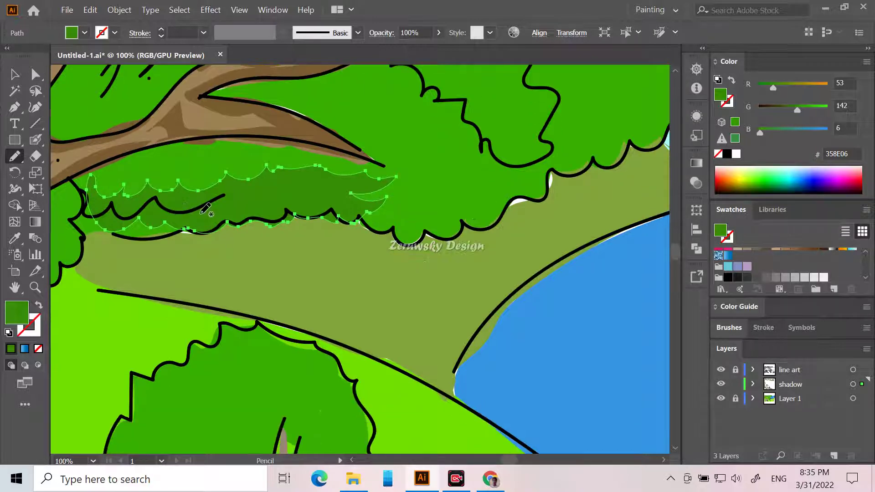
pyautogui.moveTo(197, 227)
pyautogui.mouseDown()
pyautogui.moveTo(121, 230)
pyautogui.moveTo(148, 206)
pyautogui.mouseUp()
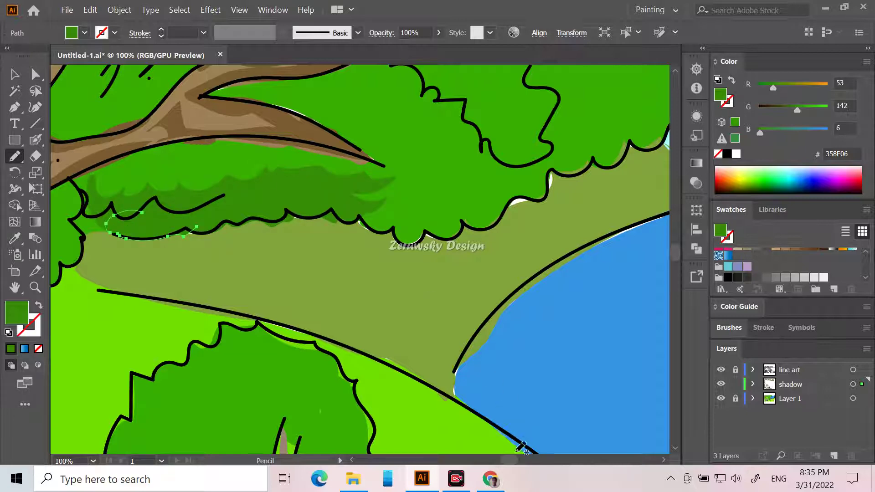
pyautogui.moveTo(513, 460); pyautogui.dragTo(505, 461)
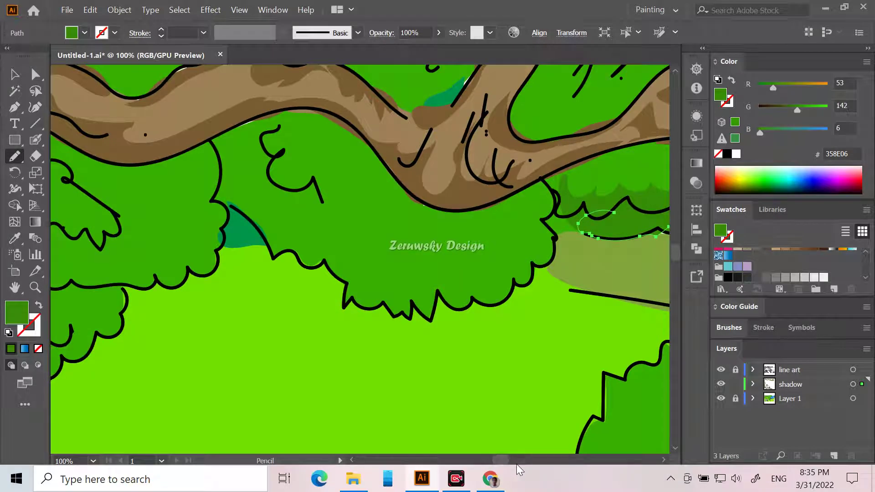
pyautogui.moveTo(405, 206)
pyautogui.mouseDown()
pyautogui.moveTo(382, 222)
pyautogui.moveTo(394, 235)
pyautogui.moveTo(438, 267)
pyautogui.moveTo(449, 256)
pyautogui.moveTo(508, 268)
pyautogui.moveTo(502, 286)
pyautogui.moveTo(519, 270)
pyautogui.moveTo(510, 241)
pyautogui.moveTo(523, 219)
pyautogui.moveTo(532, 241)
pyautogui.moveTo(544, 231)
pyautogui.moveTo(528, 191)
pyautogui.moveTo(456, 215)
pyautogui.moveTo(393, 206)
pyautogui.mouseUp()
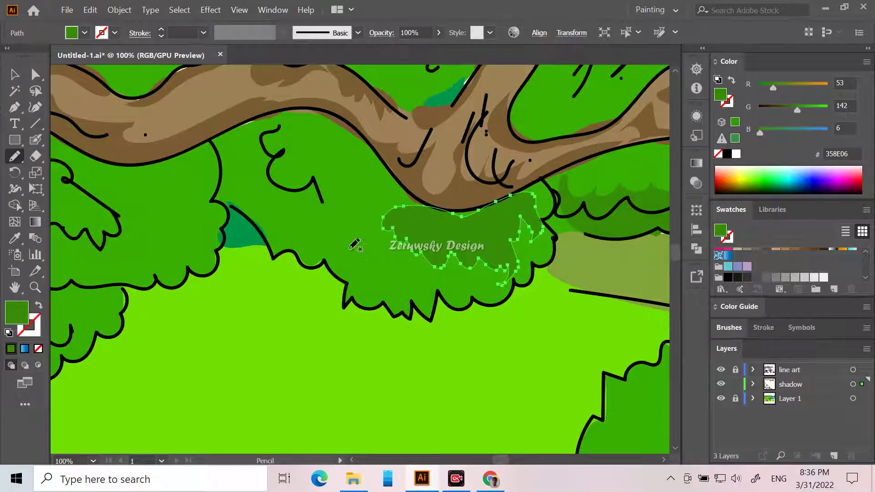
# Shade that clump's jagged lower edge, the area around its curled line, and its trunk-side edge with scalloped dark green Pencil shapes.
pyautogui.moveTo(353, 255)
pyautogui.mouseDown()
pyautogui.moveTo(375, 285)
pyautogui.moveTo(432, 286)
pyautogui.moveTo(437, 276)
pyautogui.moveTo(501, 292)
pyautogui.moveTo(494, 303)
pyautogui.moveTo(472, 297)
pyautogui.moveTo(455, 308)
pyautogui.moveTo(438, 296)
pyautogui.moveTo(429, 321)
pyautogui.moveTo(416, 304)
pyautogui.moveTo(409, 320)
pyautogui.moveTo(387, 308)
pyautogui.moveTo(346, 306)
pyautogui.moveTo(346, 284)
pyautogui.moveTo(314, 257)
pyautogui.moveTo(307, 211)
pyautogui.moveTo(314, 223)
pyautogui.moveTo(351, 227)
pyautogui.moveTo(356, 256)
pyautogui.mouseUp()
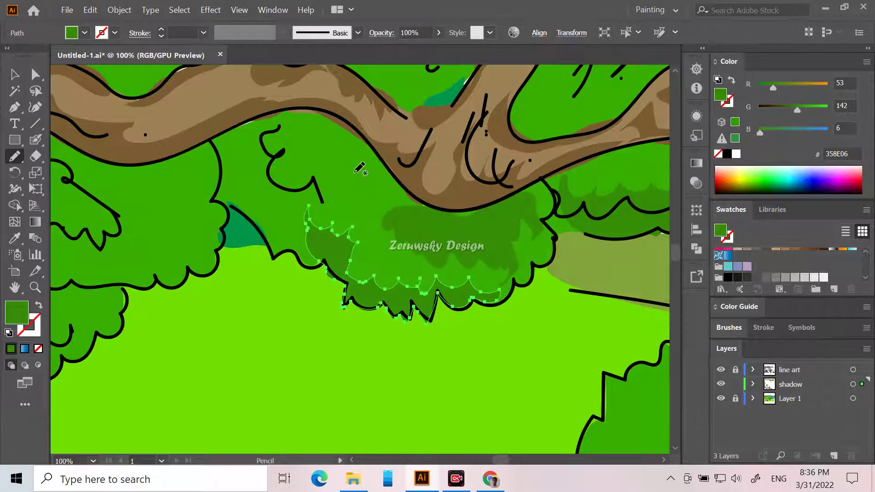
pyautogui.moveTo(322, 206)
pyautogui.mouseDown()
pyautogui.moveTo(278, 210)
pyautogui.moveTo(254, 181)
pyautogui.moveTo(246, 187)
pyautogui.moveTo(224, 152)
pyautogui.moveTo(227, 135)
pyautogui.moveTo(278, 116)
pyautogui.moveTo(264, 144)
pyautogui.moveTo(279, 151)
pyautogui.moveTo(271, 165)
pyautogui.moveTo(295, 188)
pyautogui.moveTo(314, 171)
pyautogui.moveTo(321, 202)
pyautogui.mouseUp()
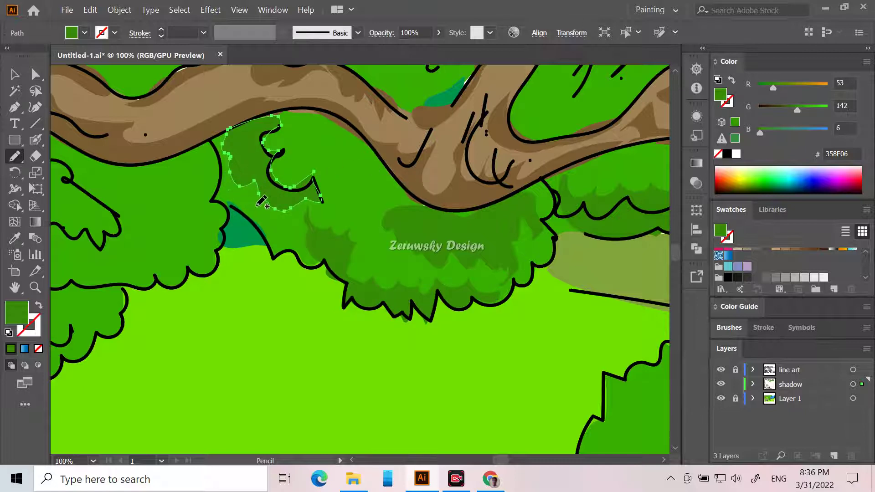
pyautogui.moveTo(255, 200)
pyautogui.mouseDown()
pyautogui.moveTo(312, 260)
pyautogui.moveTo(224, 202)
pyautogui.moveTo(212, 145)
pyautogui.moveTo(234, 129)
pyautogui.moveTo(253, 157)
pyautogui.mouseUp()
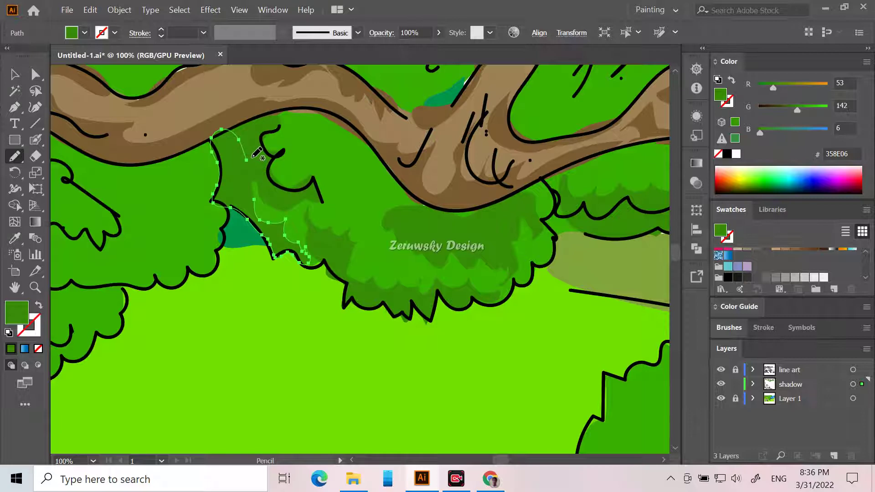
# Draw dark green shadows around the inner leaf lines of the clump next to the trunk, plus a curved one nearer the trunk.
pyautogui.moveTo(504, 461); pyautogui.dragTo(500, 461)
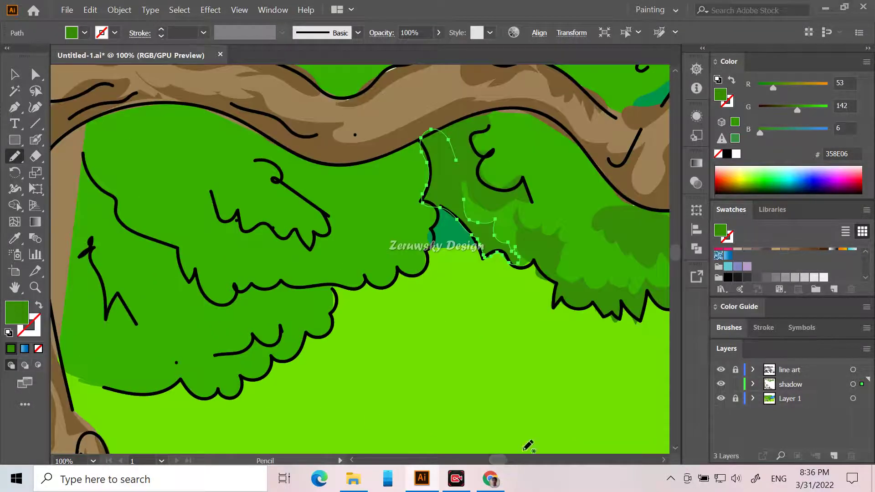
pyautogui.moveTo(211, 194)
pyautogui.mouseDown()
pyautogui.moveTo(230, 261)
pyautogui.moveTo(252, 250)
pyautogui.moveTo(274, 265)
pyautogui.moveTo(319, 270)
pyautogui.moveTo(370, 241)
pyautogui.moveTo(360, 223)
pyautogui.moveTo(364, 205)
pyautogui.moveTo(342, 174)
pyautogui.moveTo(286, 152)
pyautogui.moveTo(259, 152)
pyautogui.moveTo(285, 177)
pyautogui.moveTo(276, 180)
pyautogui.moveTo(327, 210)
pyautogui.moveTo(323, 240)
pyautogui.moveTo(249, 230)
pyautogui.moveTo(237, 214)
pyautogui.moveTo(224, 225)
pyautogui.moveTo(206, 190)
pyautogui.mouseUp()
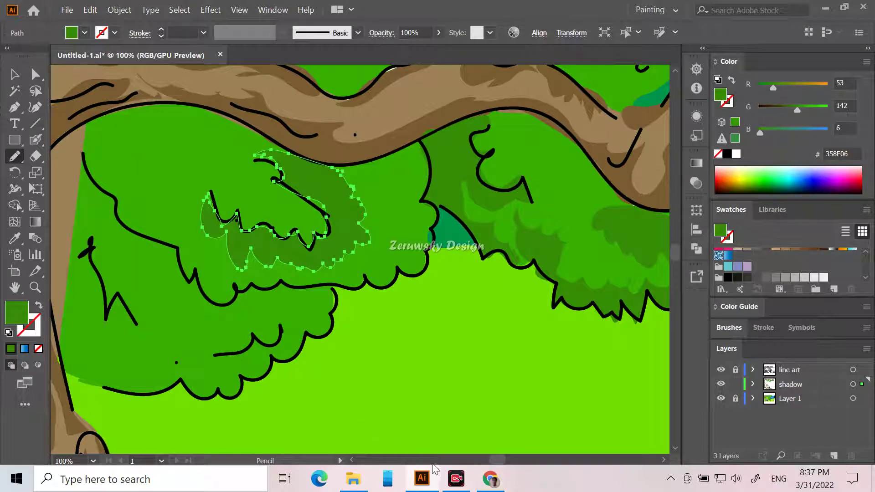
pyautogui.hscroll(-3, 494, 461)
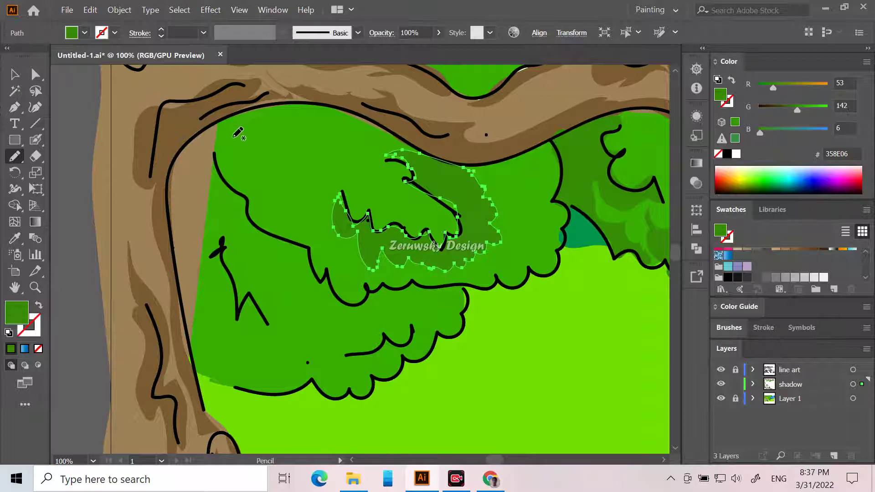
pyautogui.moveTo(259, 125)
pyautogui.mouseDown()
pyautogui.moveTo(311, 167)
pyautogui.moveTo(361, 173)
pyautogui.moveTo(333, 193)
pyautogui.moveTo(267, 193)
pyautogui.moveTo(236, 160)
pyautogui.moveTo(250, 119)
pyautogui.moveTo(267, 123)
pyautogui.mouseUp()
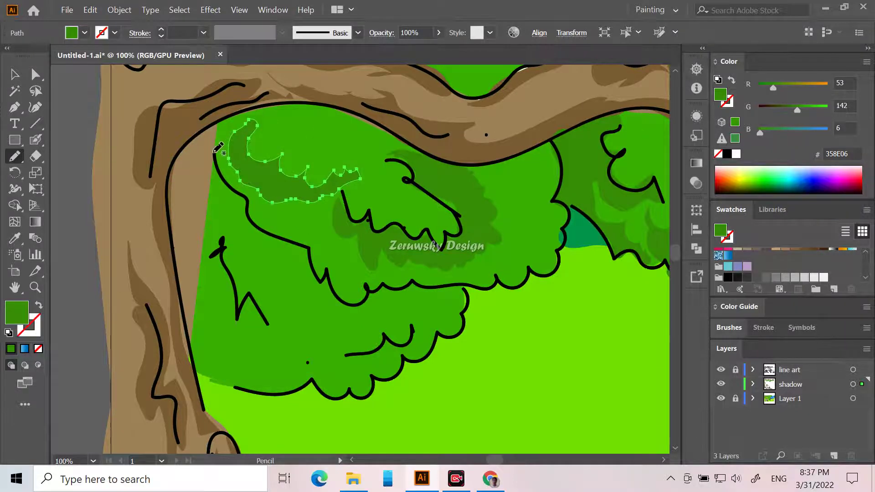
# Cover the lower clump beside the trunk with dark green shadow, and scallop a shadow along the upper clump's outer lower edge.
pyautogui.moveTo(216, 141); pyautogui.dragTo(186, 147)
pyautogui.moveTo(170, 175)
pyautogui.mouseDown()
pyautogui.moveTo(178, 291)
pyautogui.moveTo(196, 361)
pyautogui.moveTo(252, 393)
pyautogui.moveTo(310, 383)
pyautogui.moveTo(329, 397)
pyautogui.moveTo(370, 389)
pyautogui.mouseUp()
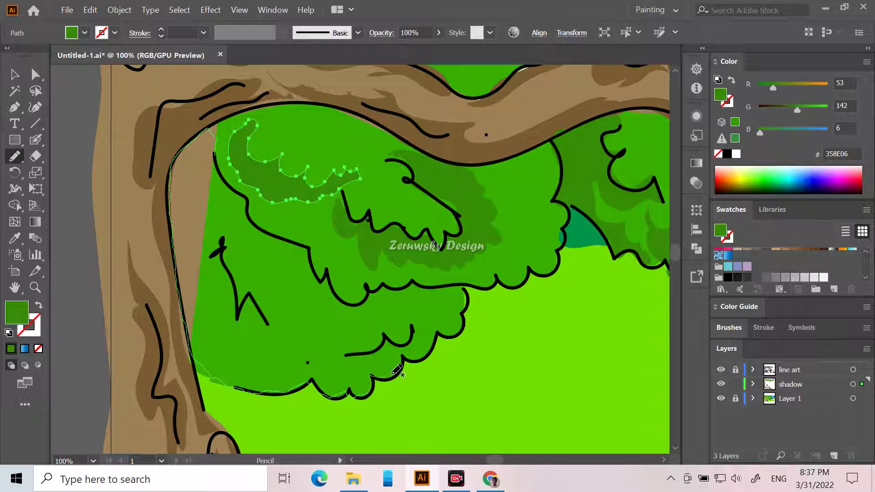
pyautogui.moveTo(405, 360)
pyautogui.mouseDown()
pyautogui.moveTo(436, 336)
pyautogui.moveTo(452, 336)
pyautogui.moveTo(464, 285)
pyautogui.moveTo(436, 277)
pyautogui.moveTo(335, 285)
pyautogui.moveTo(294, 243)
pyautogui.moveTo(261, 225)
pyautogui.moveTo(222, 170)
pyautogui.moveTo(203, 137)
pyautogui.mouseUp()
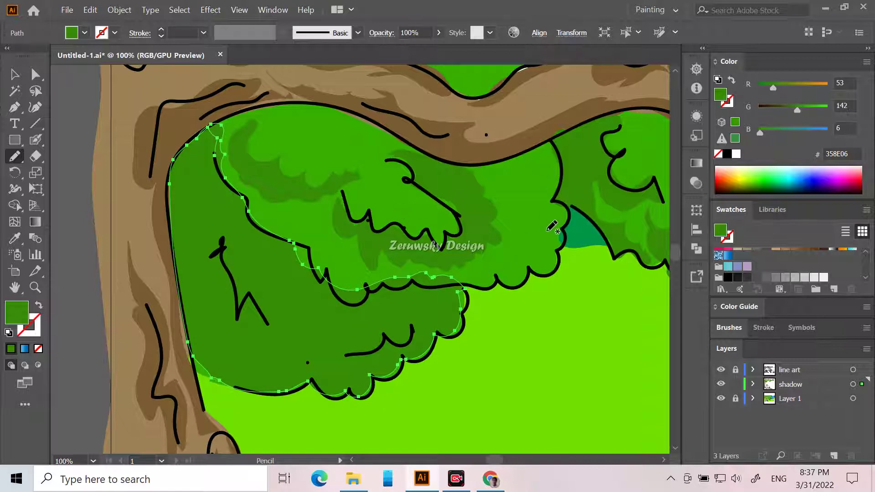
pyautogui.moveTo(560, 238)
pyautogui.mouseDown()
pyautogui.moveTo(492, 260)
pyautogui.moveTo(464, 284)
pyautogui.moveTo(508, 289)
pyautogui.moveTo(529, 273)
pyautogui.moveTo(556, 273)
pyautogui.moveTo(559, 220)
pyautogui.mouseUp()
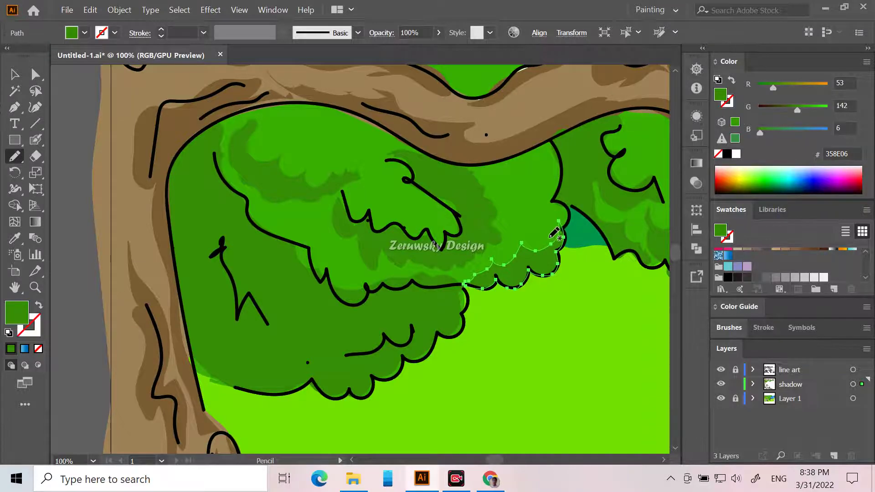
# Shade the foliage beyond the forked branch's tip from its upper curve down to the scalloped lower edge, and patch a small gap there.
pyautogui.hotkey('ctrl', '-')
pyautogui.hotkey('ctrl', '-')
pyautogui.hotkey('ctrl', '-')
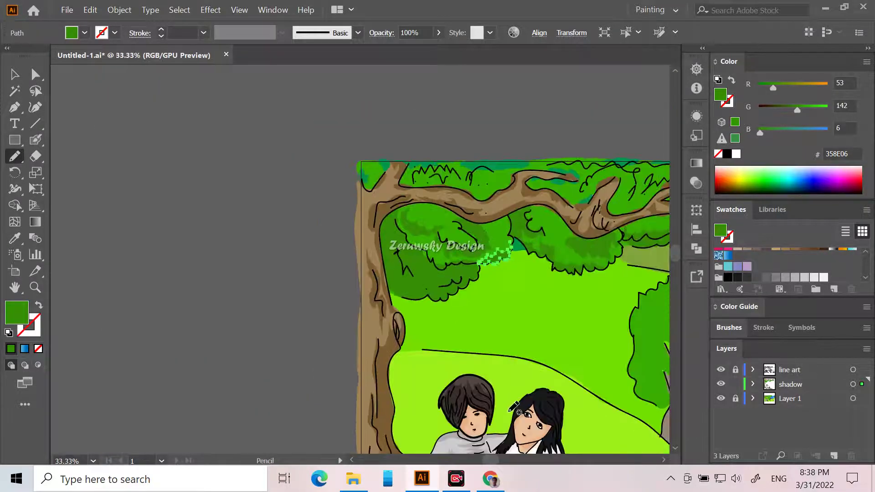
pyautogui.moveTo(492, 460); pyautogui.dragTo(505, 458)
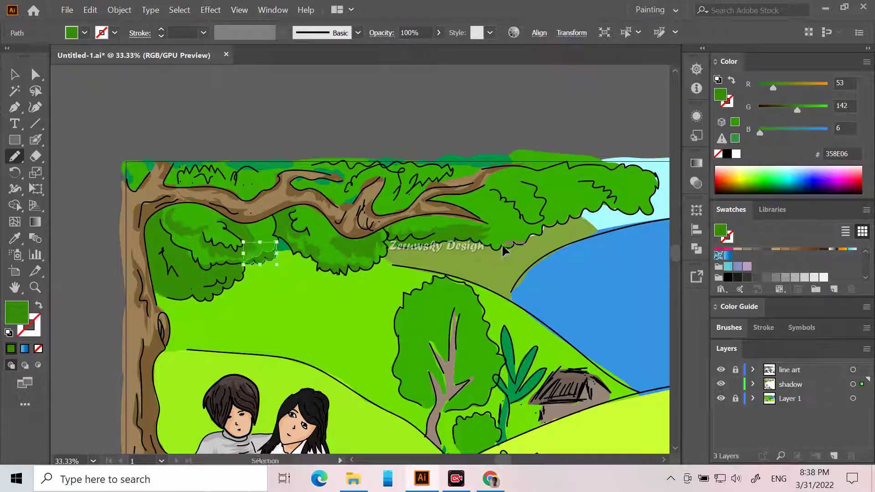
pyautogui.hscroll(-1, 504, 249)
pyautogui.scroll(2, 504, 249)
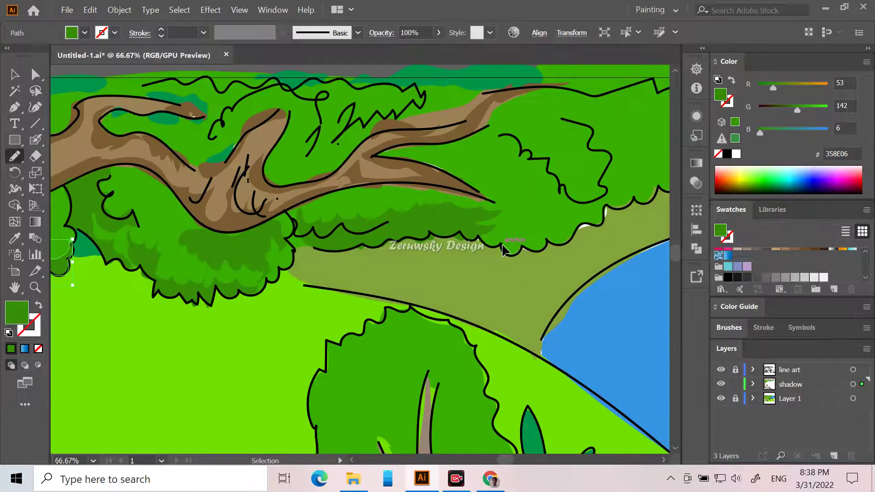
pyautogui.scroll(1, 504, 249)
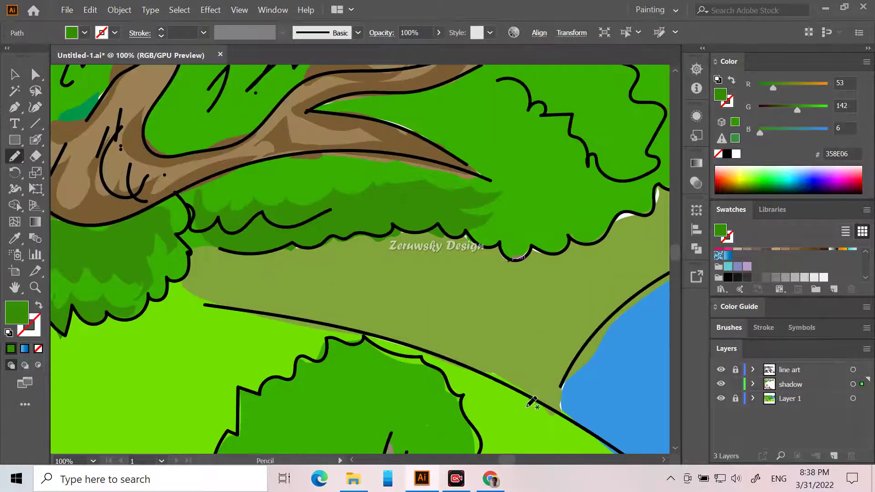
pyautogui.moveTo(508, 458); pyautogui.dragTo(515, 457)
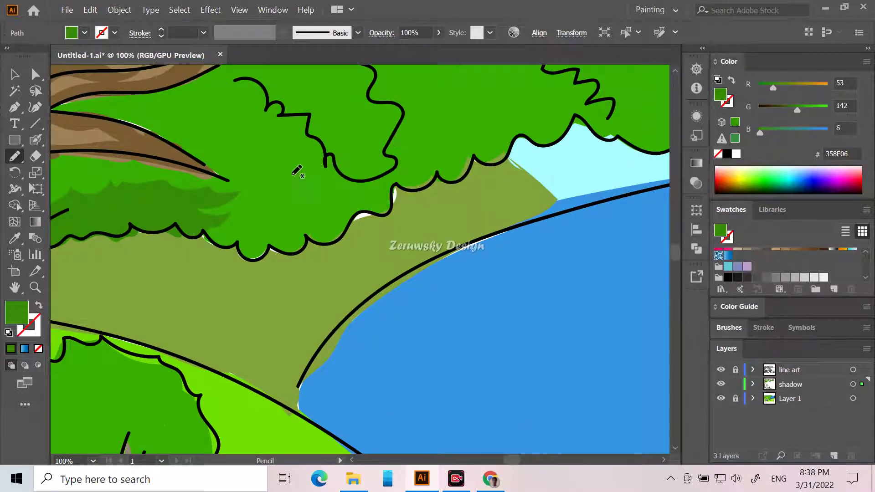
pyautogui.moveTo(218, 102)
pyautogui.mouseDown()
pyautogui.moveTo(241, 137)
pyautogui.moveTo(293, 170)
pyautogui.moveTo(357, 188)
pyautogui.moveTo(427, 168)
pyautogui.moveTo(439, 180)
pyautogui.moveTo(426, 190)
pyautogui.moveTo(397, 184)
pyautogui.moveTo(393, 211)
pyautogui.moveTo(368, 215)
pyautogui.moveTo(371, 221)
pyautogui.moveTo(330, 245)
pyautogui.moveTo(308, 238)
pyautogui.moveTo(294, 253)
pyautogui.moveTo(273, 249)
pyautogui.moveTo(266, 262)
pyautogui.moveTo(248, 253)
pyautogui.moveTo(244, 262)
pyautogui.moveTo(233, 245)
pyautogui.moveTo(208, 249)
pyautogui.moveTo(193, 238)
pyautogui.moveTo(190, 222)
pyautogui.moveTo(224, 223)
pyautogui.moveTo(316, 192)
pyautogui.moveTo(282, 192)
pyautogui.moveTo(264, 172)
pyautogui.moveTo(303, 183)
pyautogui.moveTo(232, 174)
pyautogui.moveTo(194, 131)
pyautogui.mouseUp()
pyautogui.moveTo(208, 77)
pyautogui.mouseDown()
pyautogui.moveTo(225, 86)
pyautogui.moveTo(226, 101)
pyautogui.mouseUp()
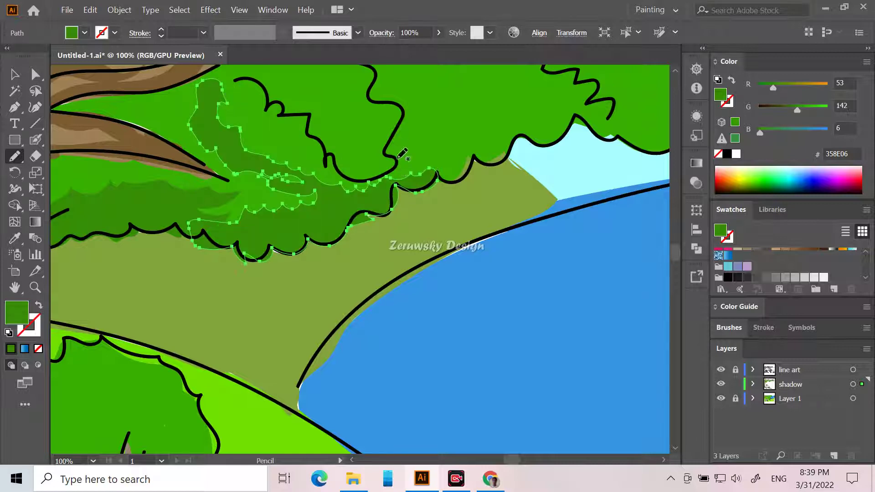
pyautogui.moveTo(280, 241)
pyautogui.mouseDown()
pyautogui.moveTo(278, 257)
pyautogui.moveTo(266, 246)
pyautogui.mouseUp()
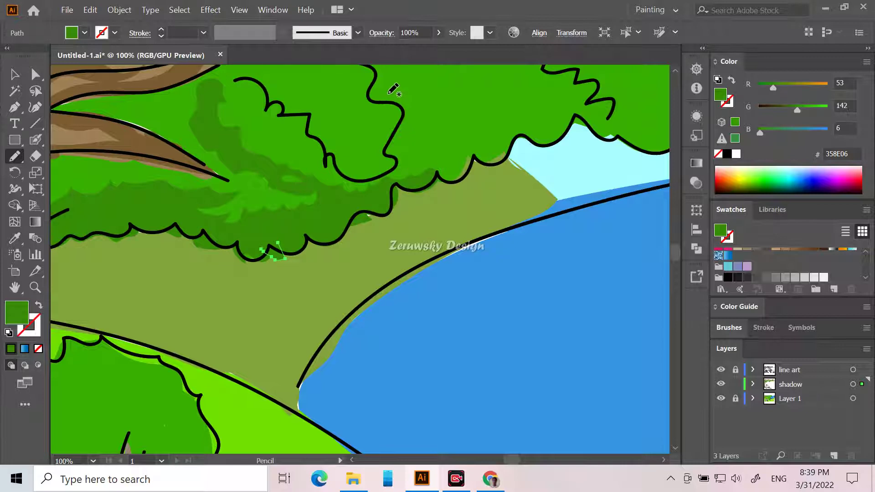
# Draw dark green shadows in the wedge between the forked branches and between the two wavy leaf lines beside it.
pyautogui.scroll(3, 336, 132)
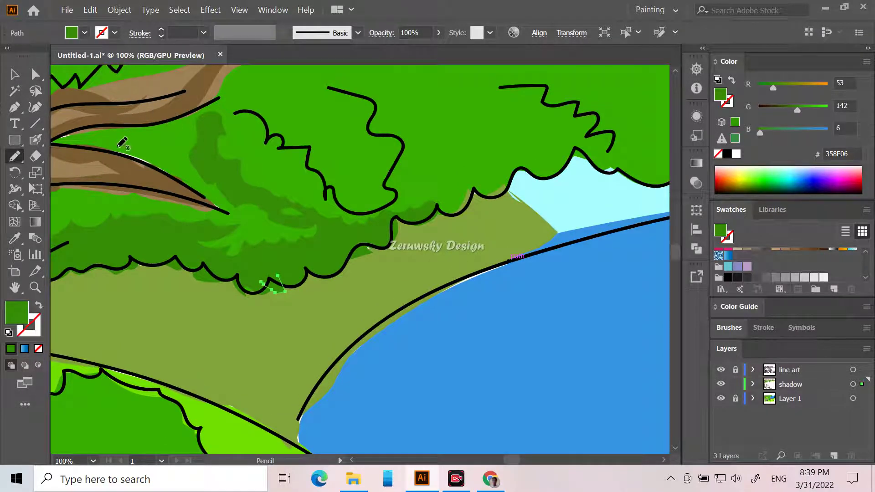
pyautogui.moveTo(111, 133)
pyautogui.mouseDown()
pyautogui.moveTo(143, 137)
pyautogui.moveTo(183, 160)
pyautogui.moveTo(195, 178)
pyautogui.moveTo(52, 141)
pyautogui.moveTo(92, 130)
pyautogui.mouseUp()
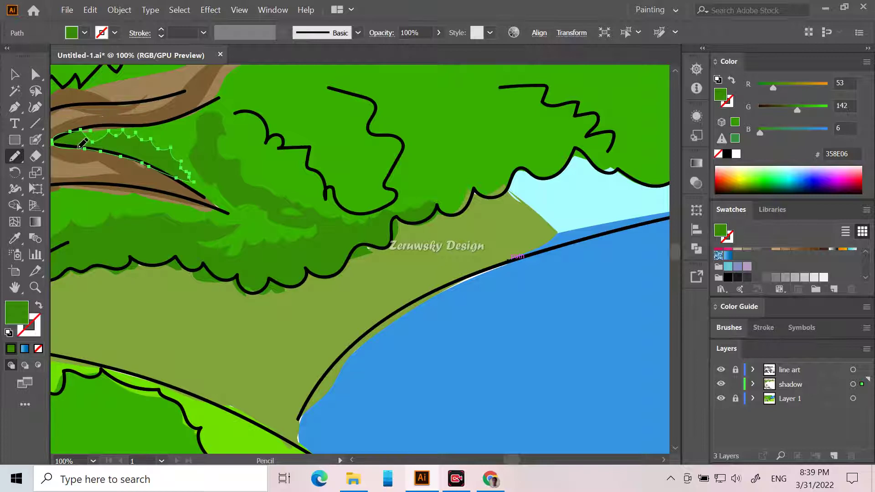
pyautogui.scroll(3, 360, 176)
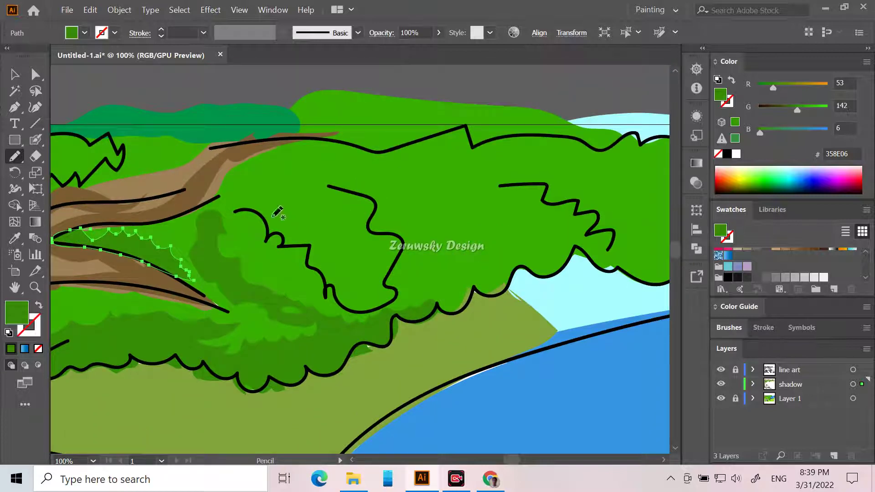
pyautogui.moveTo(234, 210)
pyautogui.mouseDown()
pyautogui.moveTo(282, 209)
pyautogui.moveTo(323, 223)
pyautogui.moveTo(344, 258)
pyautogui.moveTo(353, 243)
pyautogui.moveTo(345, 209)
pyautogui.moveTo(327, 189)
pyautogui.moveTo(375, 198)
pyautogui.moveTo(379, 226)
pyautogui.moveTo(405, 247)
pyautogui.moveTo(394, 264)
pyautogui.moveTo(393, 298)
pyautogui.moveTo(373, 310)
pyautogui.moveTo(319, 292)
pyautogui.moveTo(301, 246)
pyautogui.moveTo(267, 238)
pyautogui.moveTo(263, 246)
pyautogui.moveTo(233, 210)
pyautogui.mouseUp()
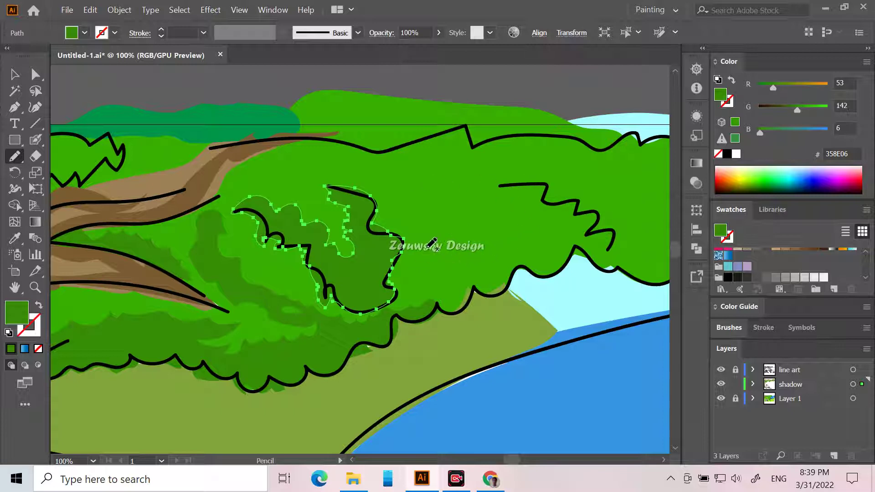
# Shade the foliage under the zigzag leaf line and the lower part of the canopy's rounded far tip with scalloped dark green shapes.
pyautogui.moveTo(516, 244)
pyautogui.mouseDown()
pyautogui.moveTo(527, 221)
pyautogui.moveTo(497, 196)
pyautogui.moveTo(495, 183)
pyautogui.moveTo(544, 184)
pyautogui.moveTo(543, 198)
pyautogui.moveTo(594, 210)
pyautogui.moveTo(597, 233)
pyautogui.moveTo(611, 234)
pyautogui.moveTo(625, 272)
pyautogui.moveTo(600, 264)
pyautogui.moveTo(607, 274)
pyautogui.moveTo(584, 254)
pyautogui.moveTo(559, 277)
pyautogui.moveTo(518, 272)
pyautogui.moveTo(503, 288)
pyautogui.moveTo(477, 287)
pyautogui.moveTo(457, 312)
pyautogui.moveTo(434, 297)
pyautogui.moveTo(410, 301)
pyautogui.moveTo(394, 288)
pyautogui.moveTo(409, 254)
pyautogui.moveTo(448, 238)
pyautogui.mouseUp()
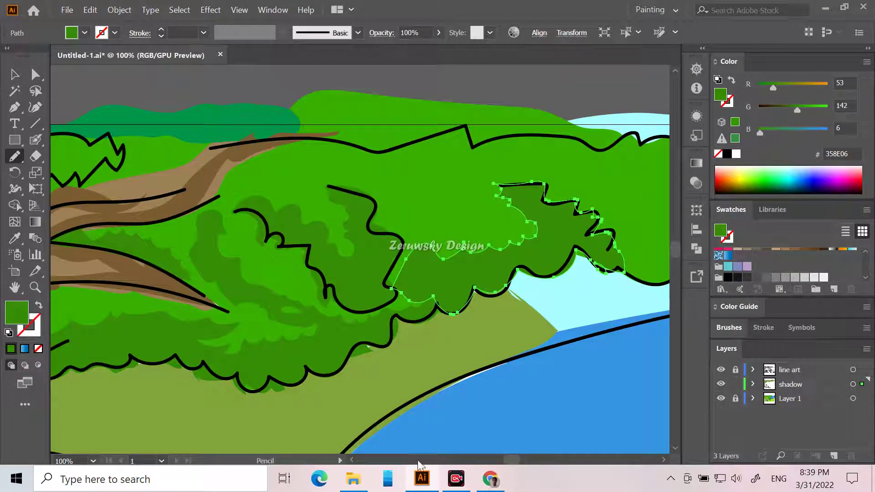
pyautogui.moveTo(513, 458); pyautogui.dragTo(516, 455)
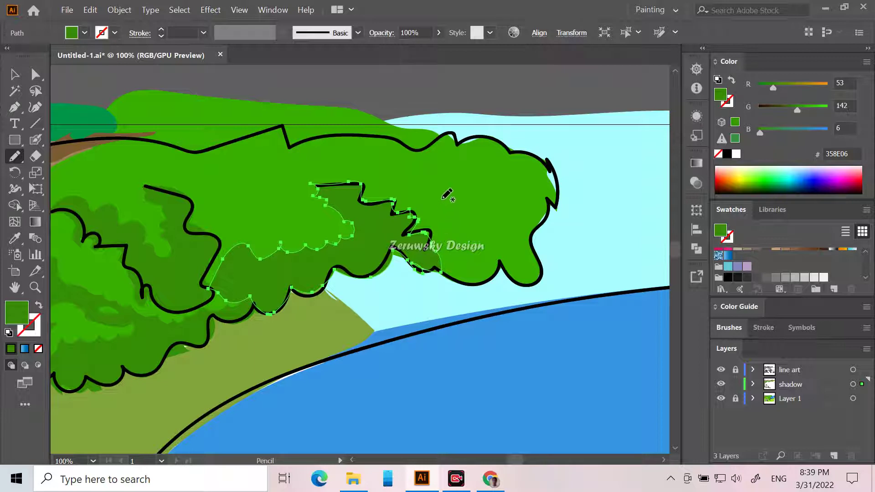
pyautogui.moveTo(441, 199)
pyautogui.mouseDown()
pyautogui.moveTo(450, 216)
pyautogui.moveTo(512, 191)
pyautogui.moveTo(544, 161)
pyautogui.moveTo(560, 200)
pyautogui.moveTo(534, 236)
pyautogui.mouseUp()
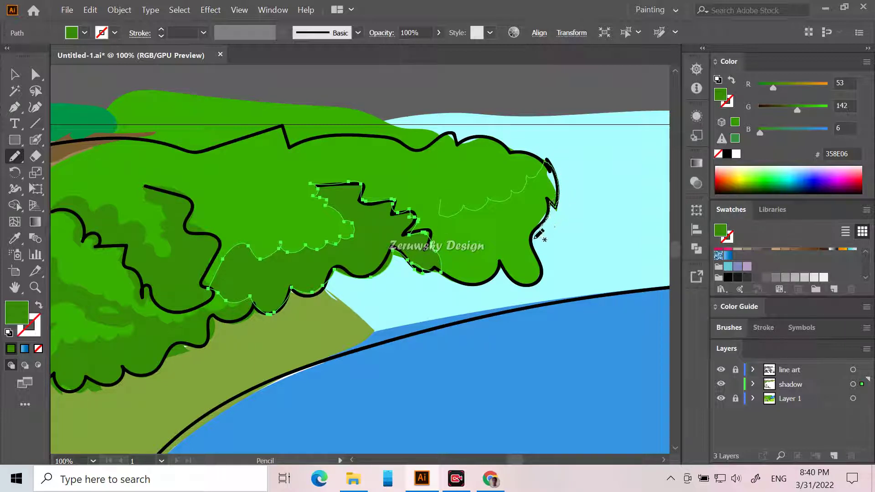
pyautogui.moveTo(539, 266)
pyautogui.mouseDown()
pyautogui.moveTo(531, 286)
pyautogui.moveTo(504, 270)
pyautogui.moveTo(485, 284)
pyautogui.moveTo(465, 282)
pyautogui.moveTo(410, 254)
pyautogui.moveTo(409, 213)
pyautogui.moveTo(422, 199)
pyautogui.moveTo(456, 195)
pyautogui.mouseUp()
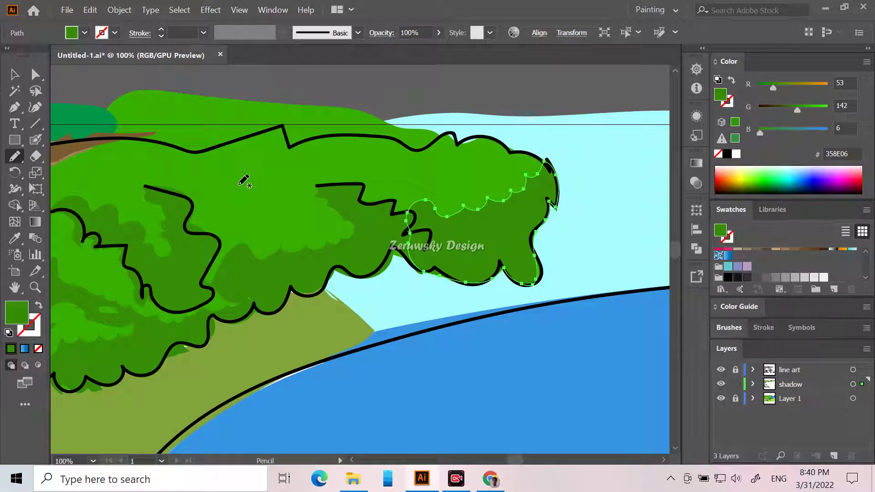
# Add small leaf-like dark green shadow patches inside the canopy's light areas before the zigzag line and near the far tip.
pyautogui.moveTo(242, 190)
pyautogui.mouseDown()
pyautogui.moveTo(232, 166)
pyautogui.moveTo(272, 158)
pyautogui.moveTo(295, 174)
pyautogui.moveTo(296, 185)
pyautogui.moveTo(255, 170)
pyautogui.moveTo(241, 183)
pyautogui.moveTo(243, 194)
pyautogui.moveTo(263, 198)
pyautogui.moveTo(258, 211)
pyautogui.moveTo(229, 196)
pyautogui.moveTo(231, 188)
pyautogui.moveTo(289, 236)
pyautogui.moveTo(308, 211)
pyautogui.moveTo(289, 195)
pyautogui.moveTo(309, 220)
pyautogui.moveTo(298, 216)
pyautogui.moveTo(322, 212)
pyautogui.moveTo(323, 224)
pyautogui.moveTo(292, 205)
pyautogui.moveTo(287, 223)
pyautogui.moveTo(312, 238)
pyautogui.mouseUp()
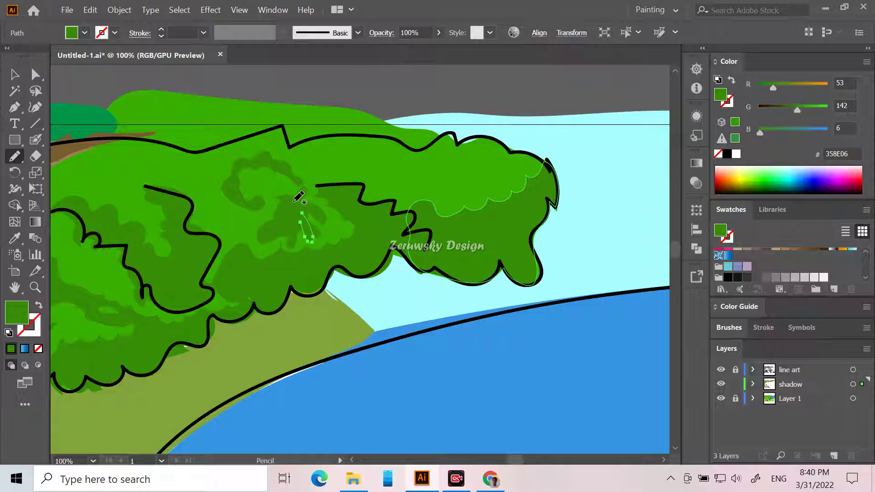
pyautogui.moveTo(292, 202)
pyautogui.mouseDown()
pyautogui.moveTo(273, 223)
pyautogui.moveTo(281, 225)
pyautogui.mouseUp()
pyautogui.moveTo(282, 191); pyautogui.dragTo(246, 167)
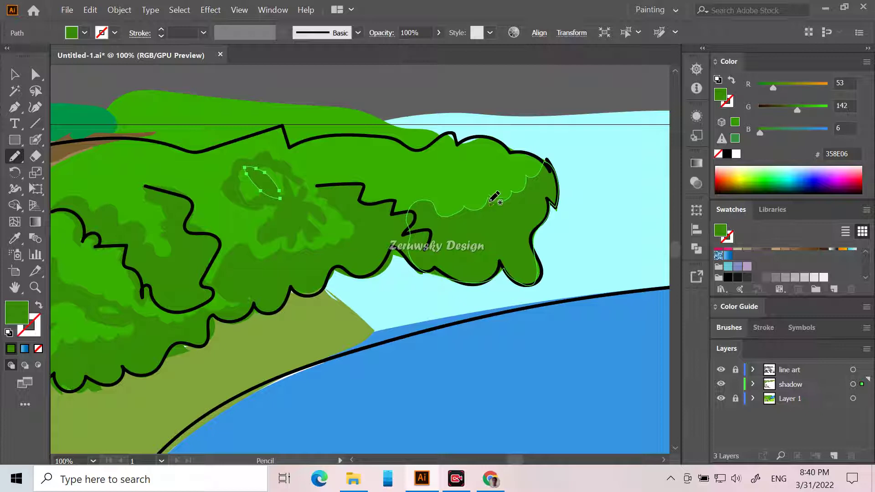
pyautogui.moveTo(452, 167)
pyautogui.mouseDown()
pyautogui.moveTo(471, 188)
pyautogui.moveTo(454, 172)
pyautogui.moveTo(440, 183)
pyautogui.moveTo(434, 175)
pyautogui.moveTo(434, 200)
pyautogui.moveTo(414, 185)
pyautogui.moveTo(426, 162)
pyautogui.moveTo(469, 165)
pyautogui.mouseUp()
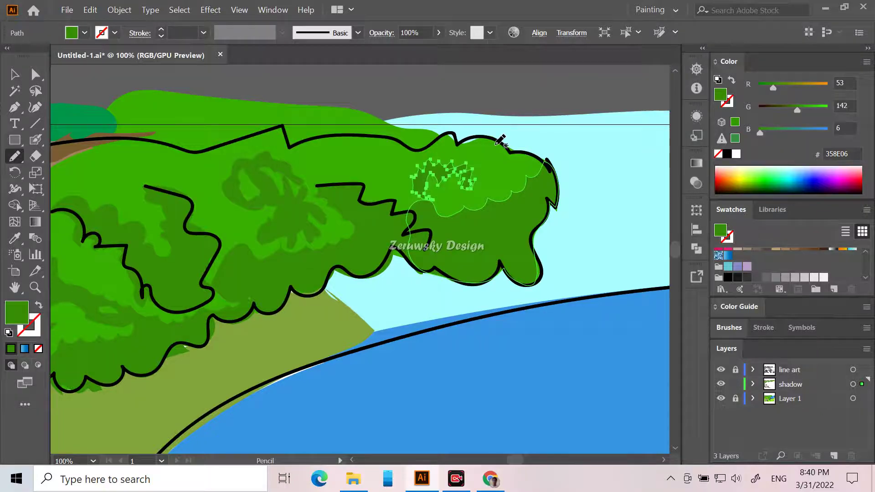
pyautogui.hotkey('ctrl', '-')
pyautogui.hotkey('ctrl', '-')
pyautogui.hotkey('ctrl', '-')
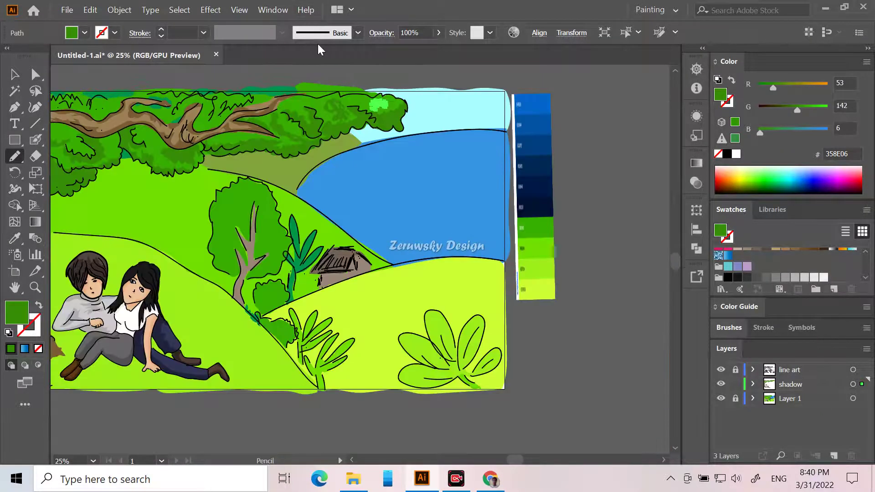
pyautogui.hotkey('ctrl', '-')
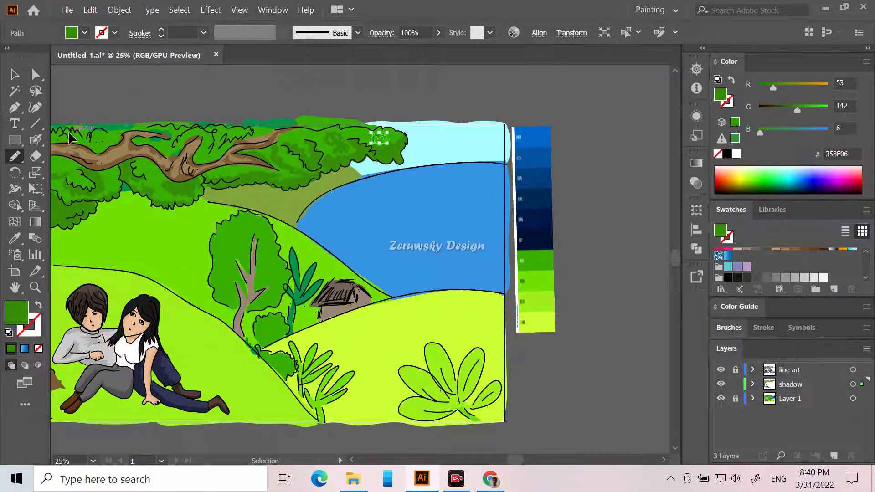
pyautogui.hotkey('ctrl', '-')
pyautogui.hotkey('ctrl', '-')
pyautogui.hotkey('ctrl', '-')
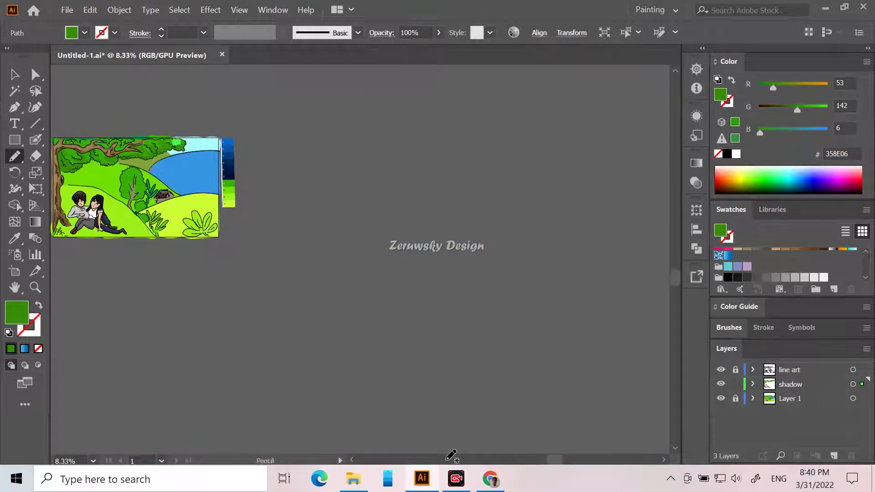
pyautogui.moveTo(554, 458); pyautogui.dragTo(511, 457)
pyautogui.moveTo(442, 114); pyautogui.dragTo(433, 168)
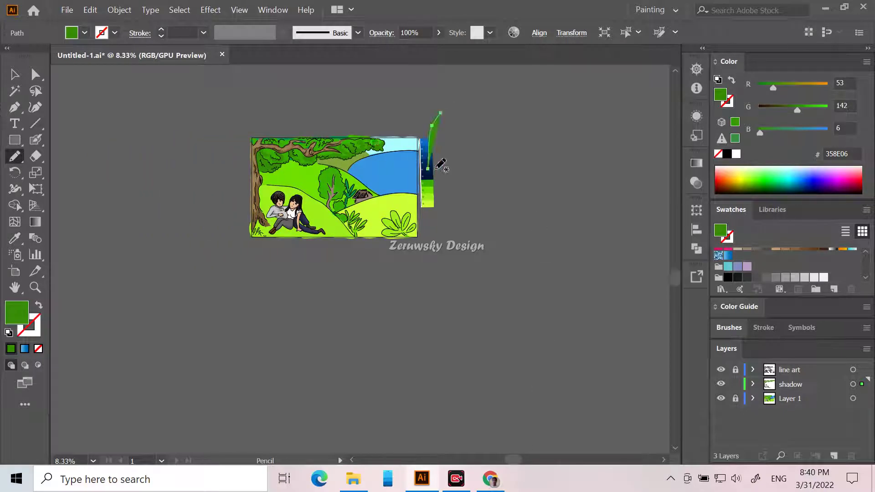
pyautogui.hotkey('ctrl', 'z')
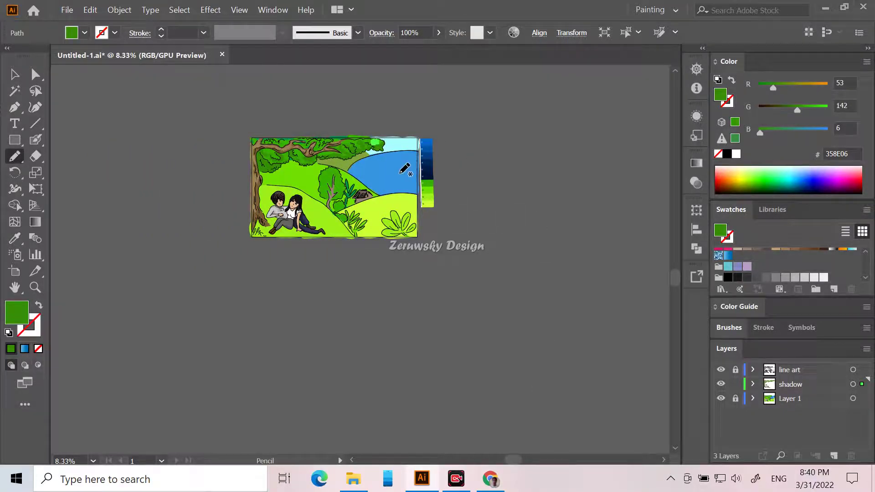
# Draw a jagged dark green grass clump over the sketched grass blades at the foot of the large tree's trunk.
pyautogui.scroll(1, 385, 184)
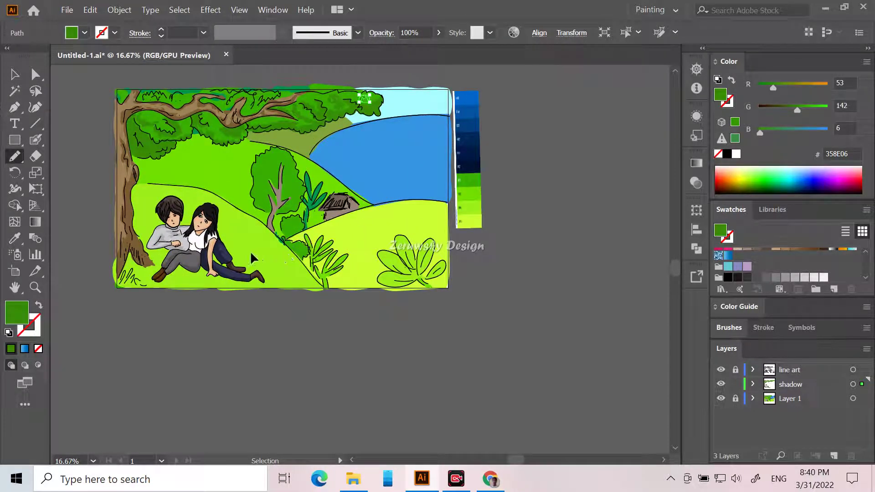
pyautogui.moveTo(135, 167); pyautogui.dragTo(135, 218)
pyautogui.scroll(1, 144, 213)
pyautogui.scroll(2, 144, 212)
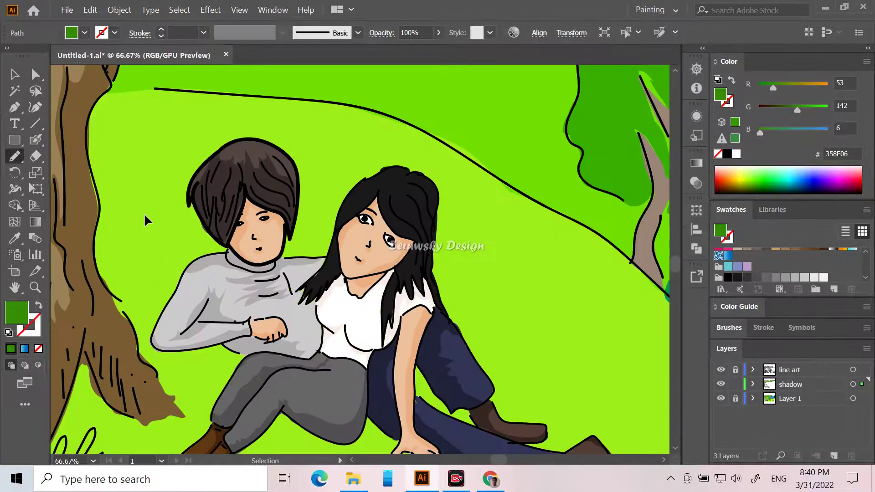
pyautogui.scroll(-5, 282, 381)
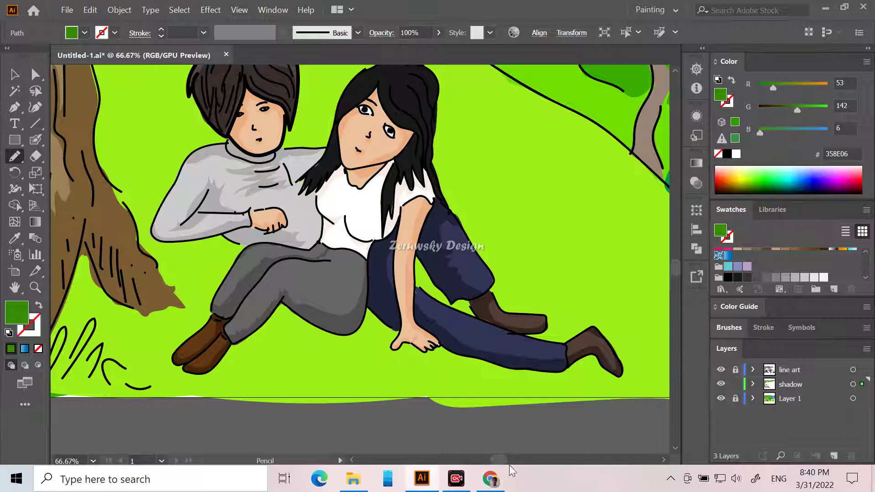
pyautogui.hscroll(-3, 499, 461)
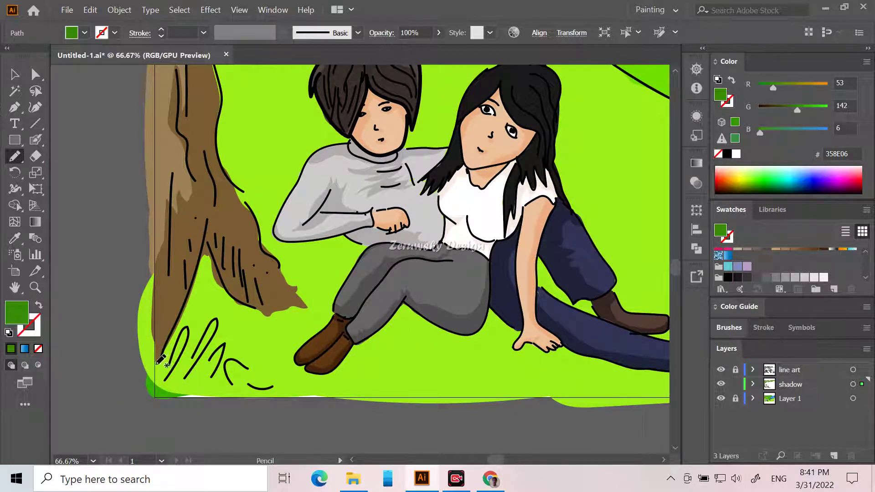
pyautogui.moveTo(159, 364)
pyautogui.mouseDown()
pyautogui.moveTo(184, 327)
pyautogui.moveTo(186, 361)
pyautogui.moveTo(219, 317)
pyautogui.moveTo(201, 361)
pyautogui.moveTo(224, 343)
pyautogui.moveTo(216, 374)
pyautogui.moveTo(232, 363)
pyautogui.moveTo(247, 369)
pyautogui.moveTo(245, 384)
pyautogui.moveTo(278, 398)
pyautogui.moveTo(149, 399)
pyautogui.moveTo(149, 371)
pyautogui.moveTo(165, 350)
pyautogui.mouseUp()
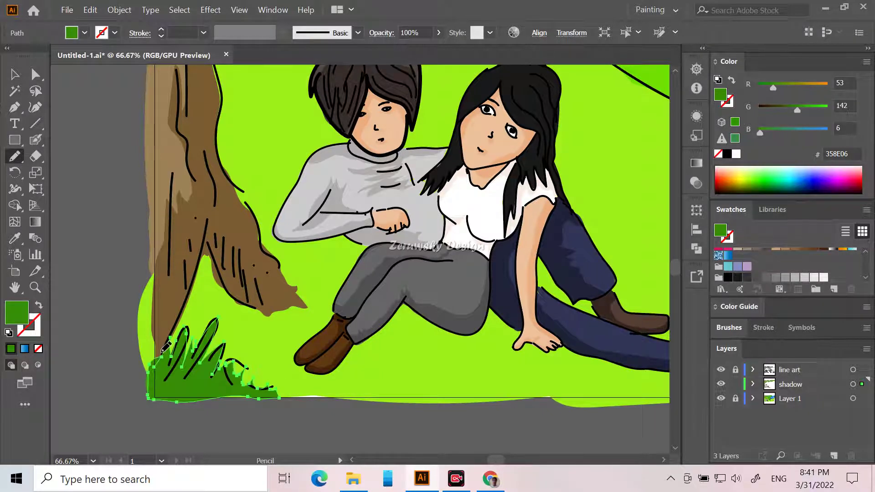
# Fill the gap between the large tree's roots with dark green, jagged grass-like shapes.
pyautogui.scroll(2, 46, 322)
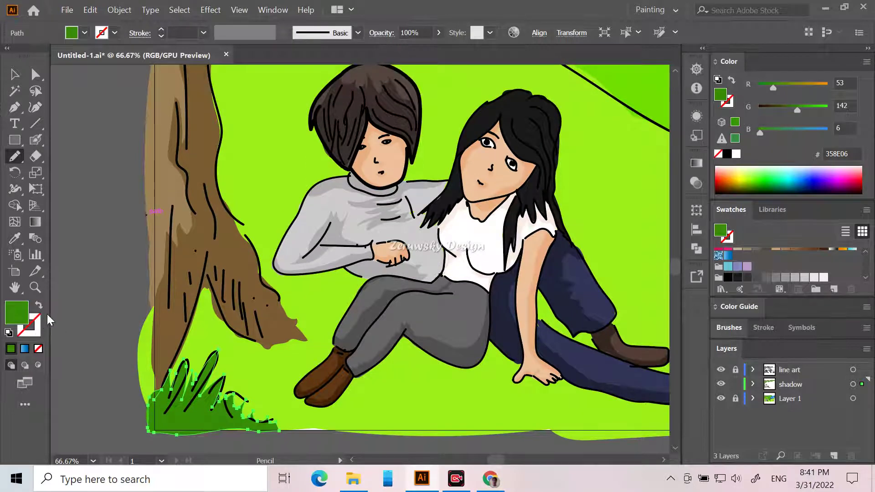
pyautogui.scroll(6, 537, 334)
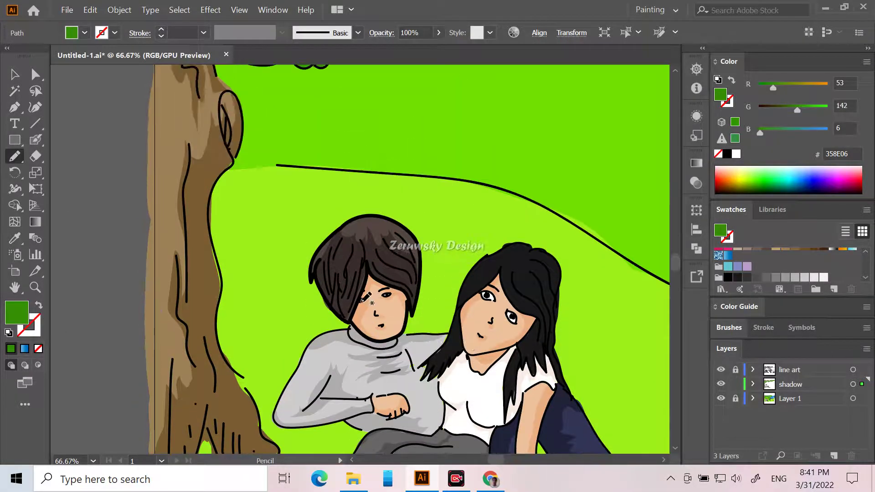
pyautogui.scroll(-7, 357, 302)
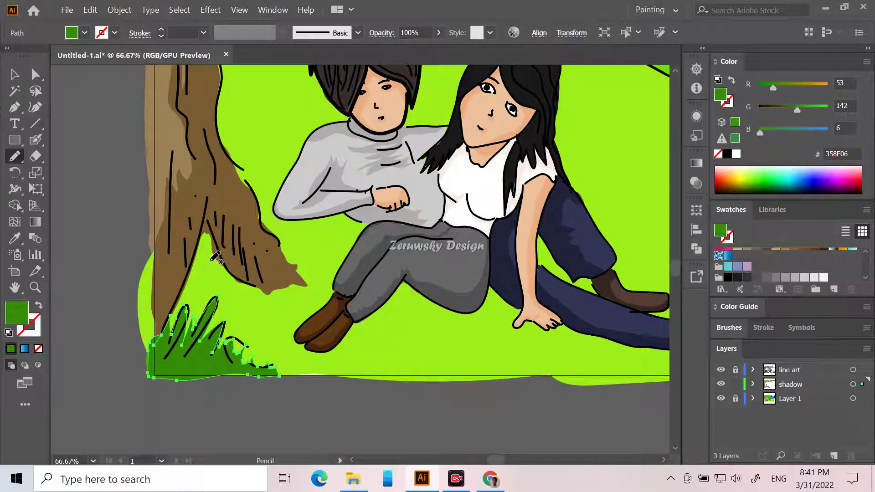
pyautogui.moveTo(211, 245)
pyautogui.mouseDown()
pyautogui.moveTo(210, 266)
pyautogui.moveTo(255, 286)
pyautogui.mouseUp()
pyautogui.moveTo(187, 293); pyautogui.dragTo(181, 297)
pyautogui.moveTo(192, 257)
pyautogui.mouseDown()
pyautogui.moveTo(208, 247)
pyautogui.moveTo(203, 260)
pyautogui.moveTo(191, 241)
pyautogui.moveTo(202, 253)
pyautogui.moveTo(209, 233)
pyautogui.moveTo(216, 259)
pyautogui.moveTo(226, 244)
pyautogui.moveTo(206, 275)
pyautogui.moveTo(190, 252)
pyautogui.moveTo(195, 279)
pyautogui.moveTo(209, 265)
pyautogui.moveTo(206, 273)
pyautogui.moveTo(195, 254)
pyautogui.moveTo(216, 259)
pyautogui.moveTo(205, 263)
pyautogui.moveTo(201, 230)
pyautogui.moveTo(211, 273)
pyautogui.mouseUp()
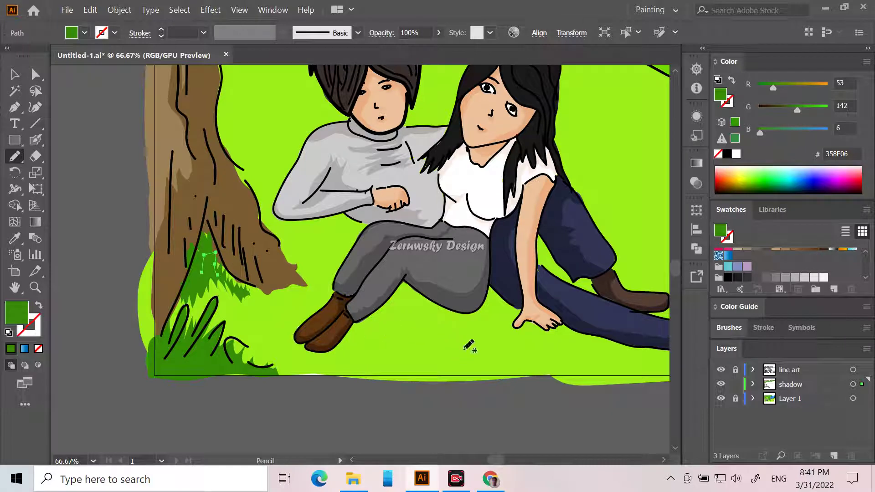
# Deselect the artwork, sample the light green of the couple's hill and darken the fill to 89C11E.
pyautogui.scroll(-3, 463, 342)
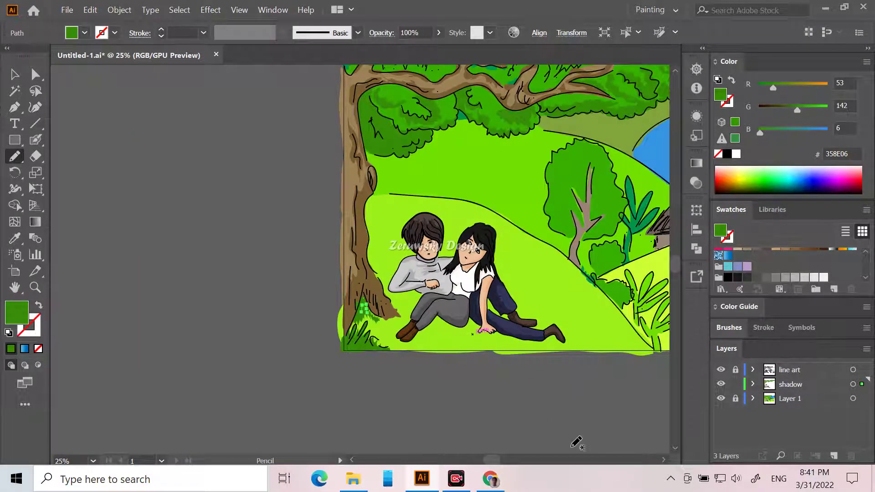
pyautogui.moveTo(492, 458); pyautogui.dragTo(504, 461)
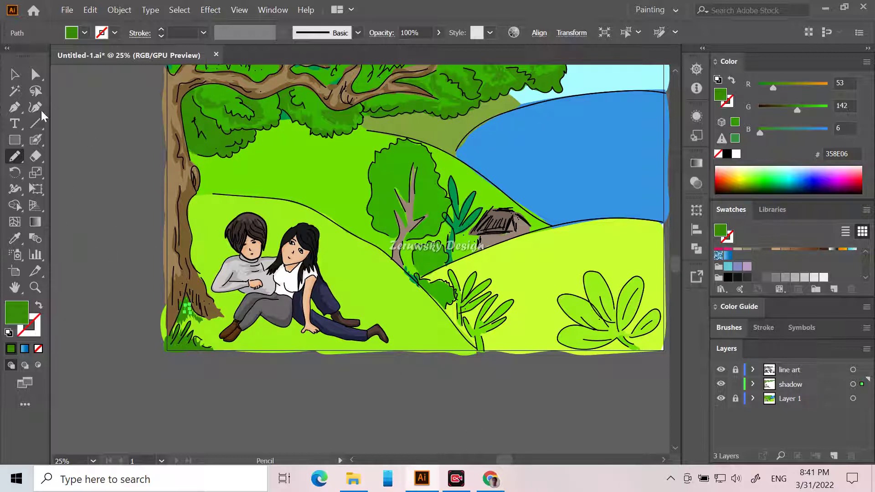
pyautogui.click(12, 75)
pyautogui.click(110, 205)
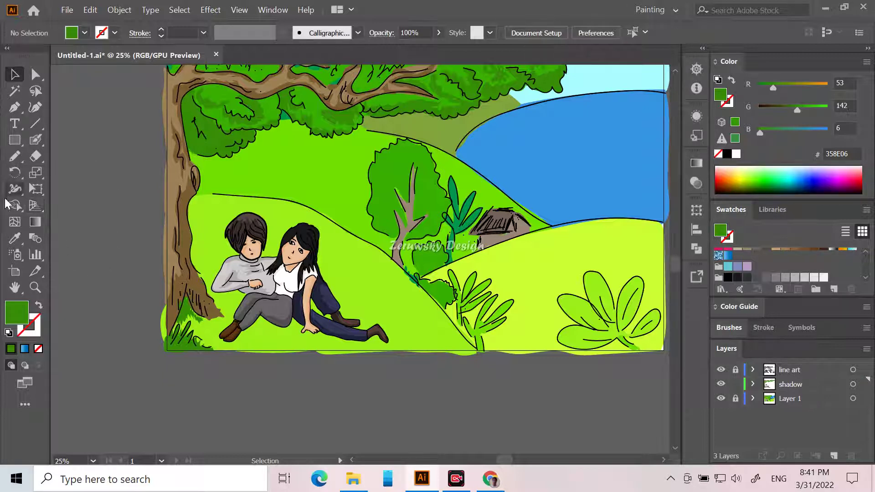
pyautogui.click(15, 238)
pyautogui.click(363, 279)
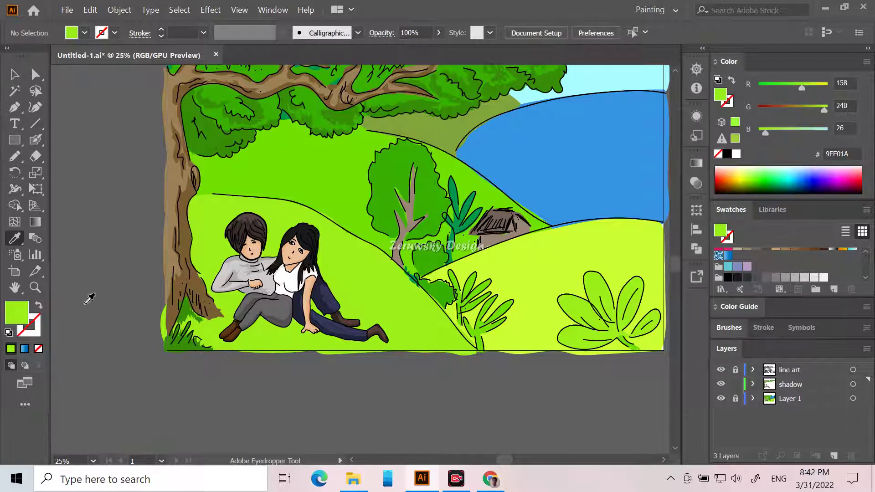
pyautogui.doubleClick(16, 316)
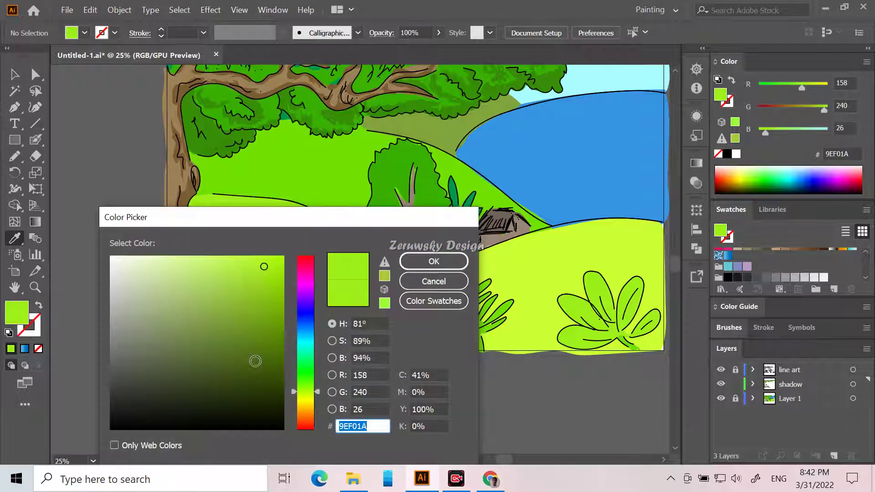
pyautogui.moveTo(261, 273); pyautogui.dragTo(256, 297)
pyautogui.click(433, 260)
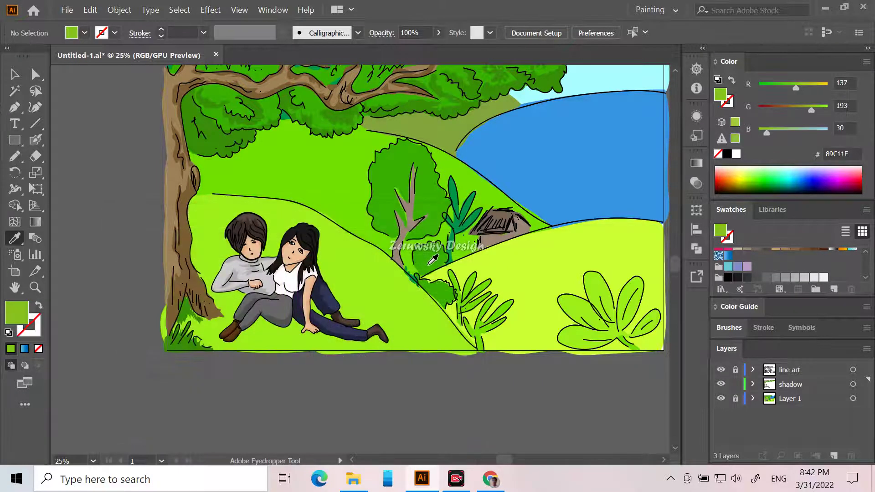
# Draw freehand 89C11E ground shadows with a wavy lower edge beneath the seated couple, reaching from the woman's hand to the man's boots.
pyautogui.click(15, 156)
pyautogui.scroll(2, 433, 276)
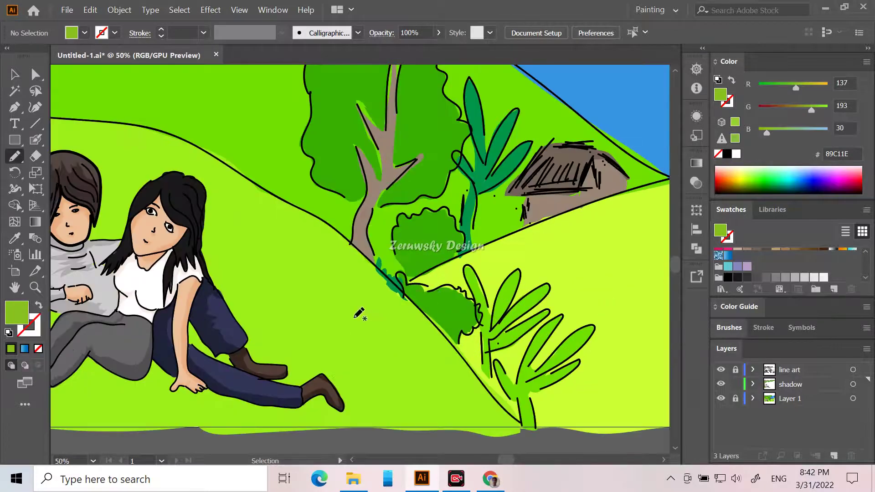
pyautogui.moveTo(507, 459); pyautogui.dragTo(499, 460)
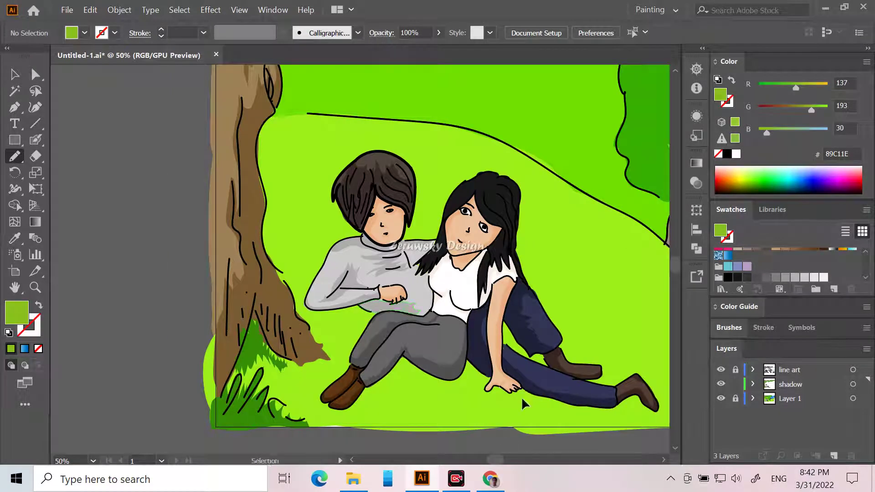
pyautogui.scroll(1, 521, 396)
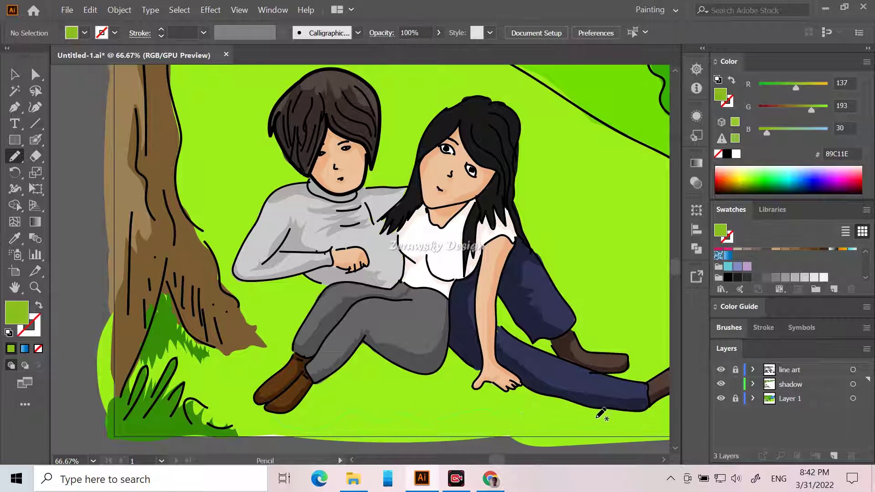
pyautogui.moveTo(583, 404)
pyautogui.mouseDown()
pyautogui.moveTo(521, 386)
pyautogui.moveTo(477, 388)
pyautogui.moveTo(482, 370)
pyautogui.moveTo(452, 345)
pyautogui.moveTo(440, 371)
pyautogui.moveTo(410, 381)
pyautogui.mouseUp()
pyautogui.moveTo(291, 425); pyautogui.dragTo(287, 425)
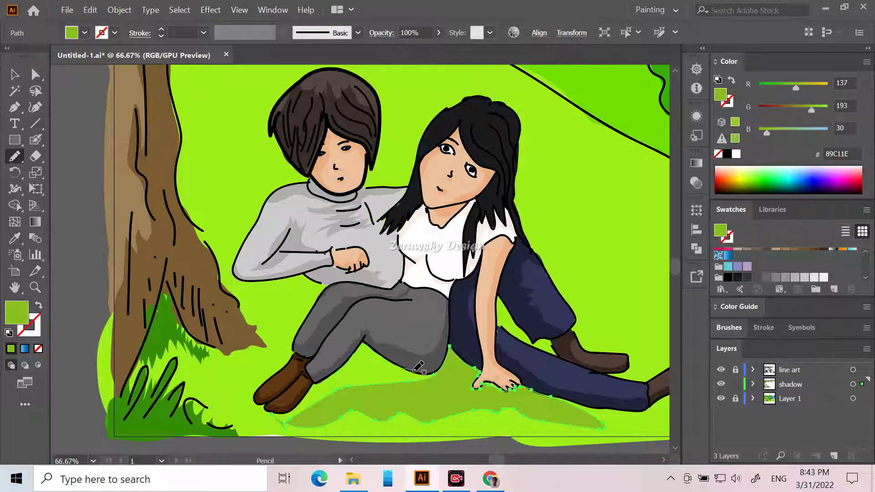
pyautogui.moveTo(423, 369)
pyautogui.mouseDown()
pyautogui.moveTo(441, 374)
pyautogui.moveTo(440, 387)
pyautogui.mouseUp()
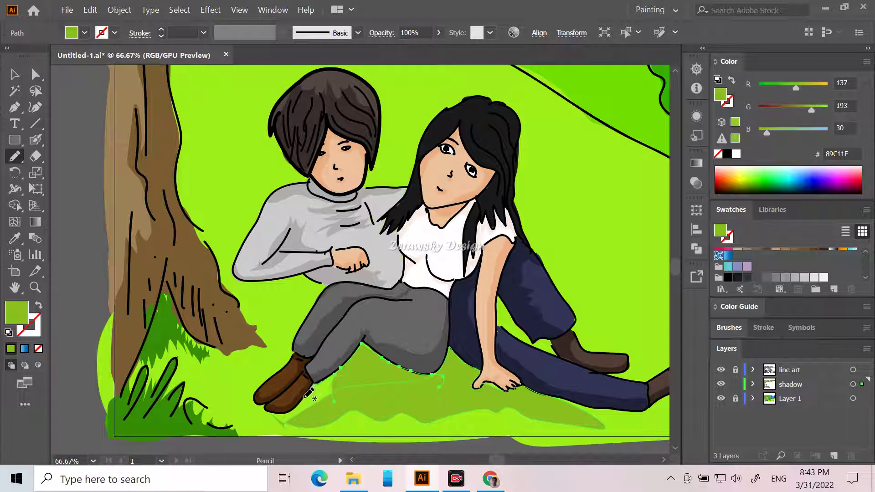
pyautogui.moveTo(287, 413)
pyautogui.mouseDown()
pyautogui.moveTo(260, 419)
pyautogui.moveTo(272, 425)
pyautogui.moveTo(318, 431)
pyautogui.moveTo(352, 405)
pyautogui.mouseUp()
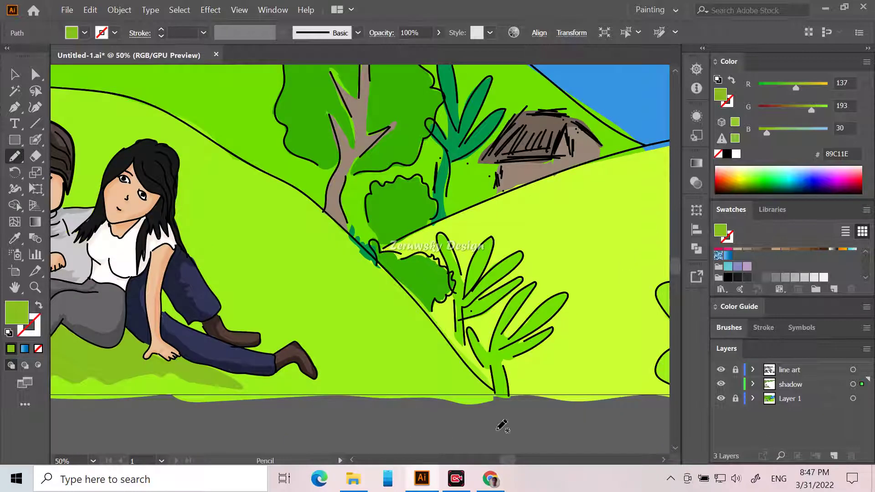
# Extend the ground shadow under the woman's outstretched leg and shoe, beside her other shoe and in the gap between her legs.
pyautogui.moveTo(505, 461); pyautogui.dragTo(502, 462)
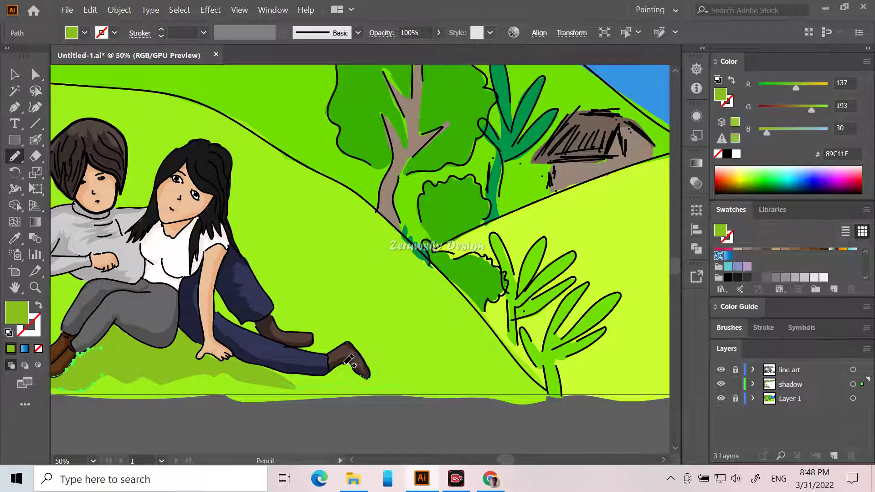
pyautogui.moveTo(322, 374)
pyautogui.mouseDown()
pyautogui.moveTo(257, 370)
pyautogui.moveTo(294, 385)
pyautogui.moveTo(304, 378)
pyautogui.mouseUp()
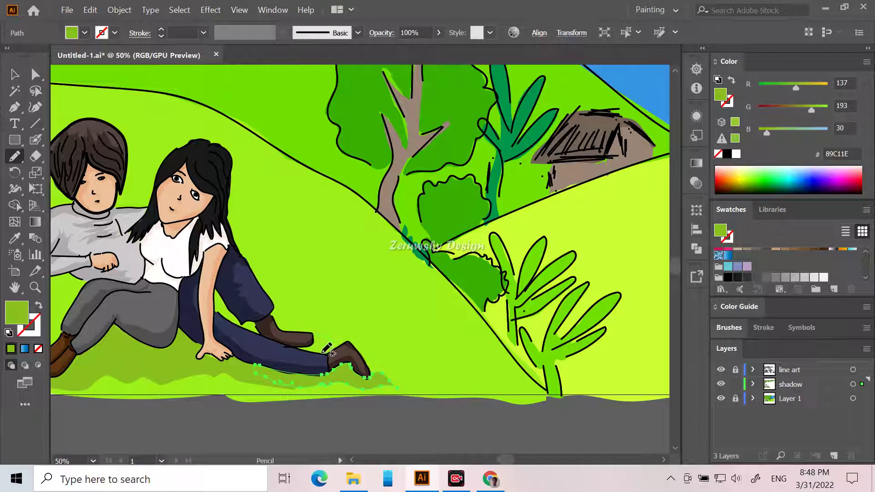
pyautogui.moveTo(316, 351)
pyautogui.mouseDown()
pyautogui.moveTo(296, 350)
pyautogui.moveTo(318, 333)
pyautogui.mouseUp()
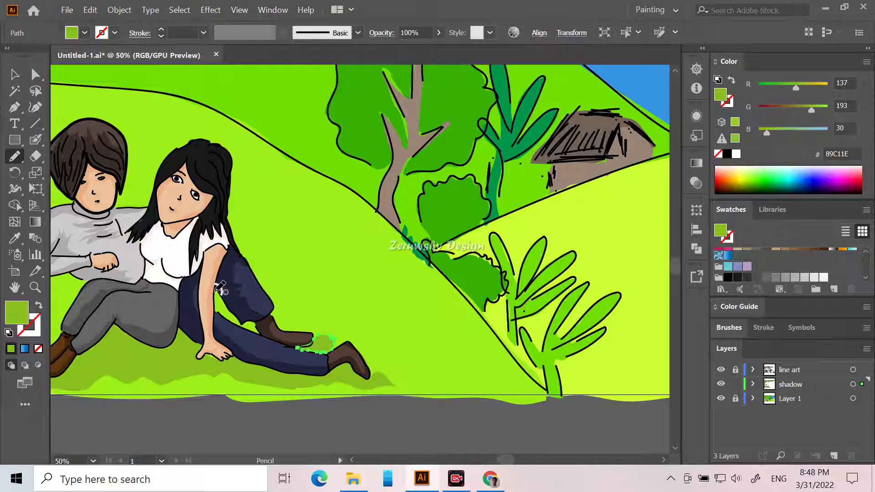
pyautogui.moveTo(217, 313)
pyautogui.mouseDown()
pyautogui.moveTo(261, 332)
pyautogui.moveTo(234, 315)
pyautogui.moveTo(218, 288)
pyautogui.moveTo(225, 305)
pyautogui.mouseUp()
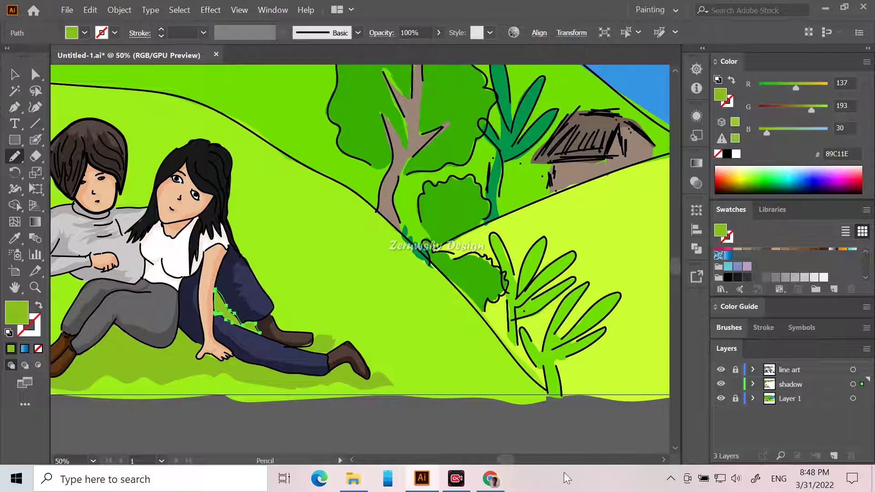
# Shade the ground around the man's boots, under his elbow and beside the tree roots, and add a dark green patch beyond the grass clump.
pyautogui.moveTo(504, 462); pyautogui.dragTo(499, 462)
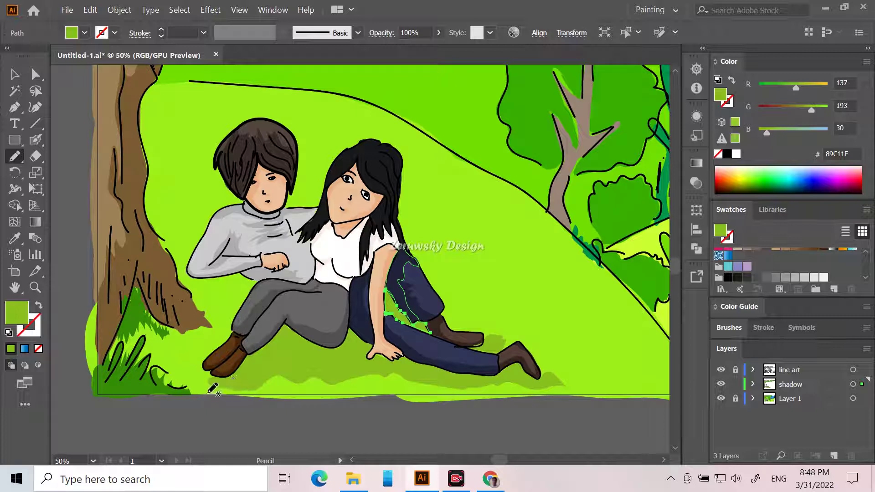
pyautogui.moveTo(188, 365)
pyautogui.mouseDown()
pyautogui.moveTo(177, 337)
pyautogui.moveTo(207, 327)
pyautogui.moveTo(231, 335)
pyautogui.moveTo(205, 358)
pyautogui.moveTo(227, 382)
pyautogui.mouseUp()
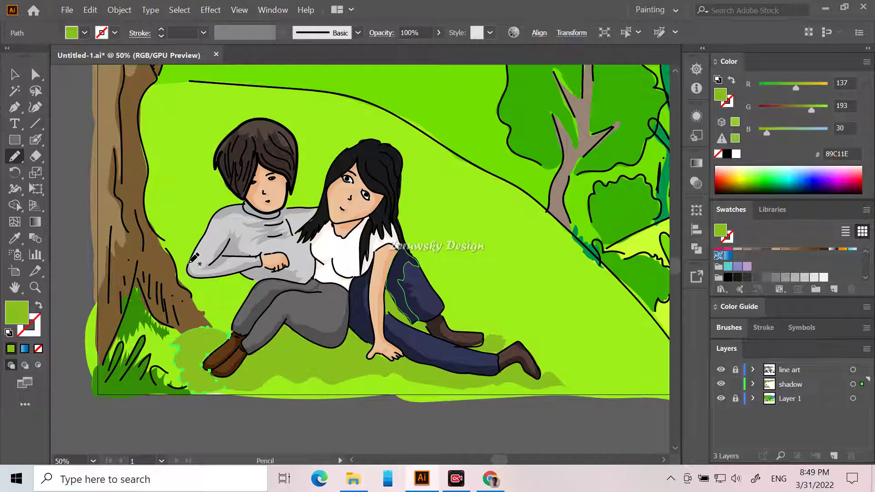
pyautogui.moveTo(178, 279)
pyautogui.mouseDown()
pyautogui.moveTo(226, 337)
pyautogui.moveTo(257, 283)
pyautogui.moveTo(242, 273)
pyautogui.moveTo(178, 274)
pyautogui.mouseUp()
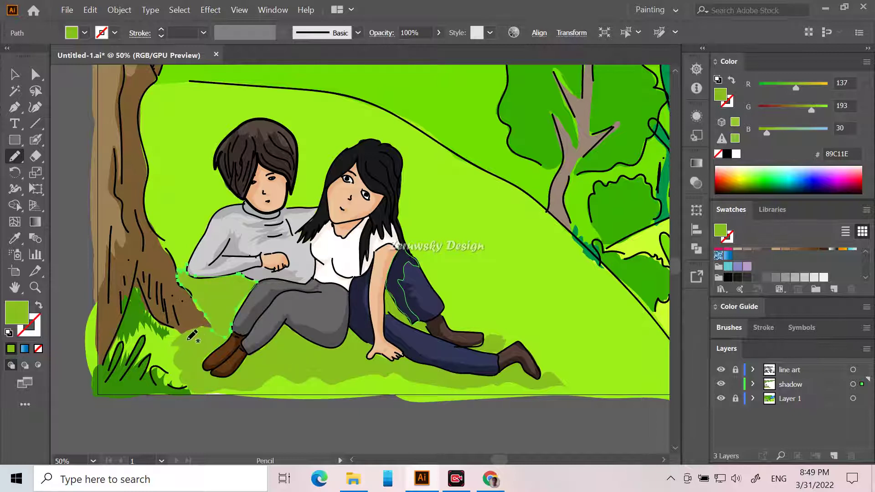
pyautogui.moveTo(147, 351)
pyautogui.mouseDown()
pyautogui.moveTo(169, 380)
pyautogui.moveTo(191, 381)
pyautogui.moveTo(196, 342)
pyautogui.mouseUp()
pyautogui.moveTo(210, 383)
pyautogui.mouseDown()
pyautogui.moveTo(232, 389)
pyautogui.moveTo(207, 394)
pyautogui.moveTo(200, 387)
pyautogui.mouseUp()
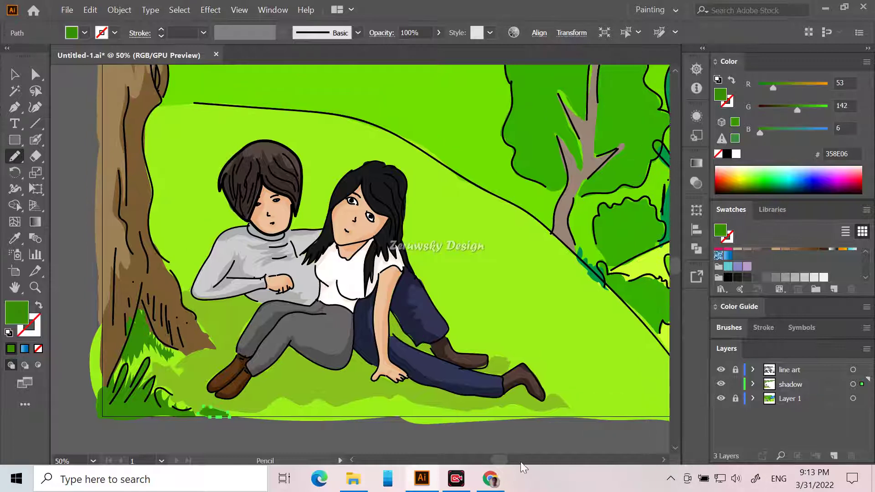
# Draw a small tuft of pointed 358E06 grass blades on the hill between the woman's shoe and the leafy plants.
pyautogui.moveTo(504, 459); pyautogui.dragTo(508, 461)
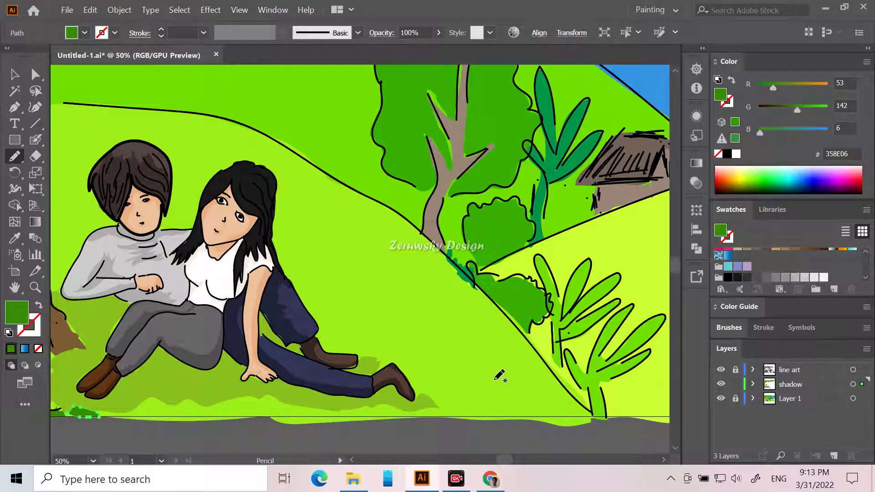
pyautogui.moveTo(519, 366); pyautogui.dragTo(500, 376)
pyautogui.moveTo(483, 363)
pyautogui.mouseDown()
pyautogui.moveTo(502, 358)
pyautogui.moveTo(500, 373)
pyautogui.moveTo(516, 357)
pyautogui.moveTo(506, 370)
pyautogui.moveTo(525, 371)
pyautogui.moveTo(491, 391)
pyautogui.moveTo(473, 376)
pyautogui.moveTo(500, 378)
pyautogui.mouseUp()
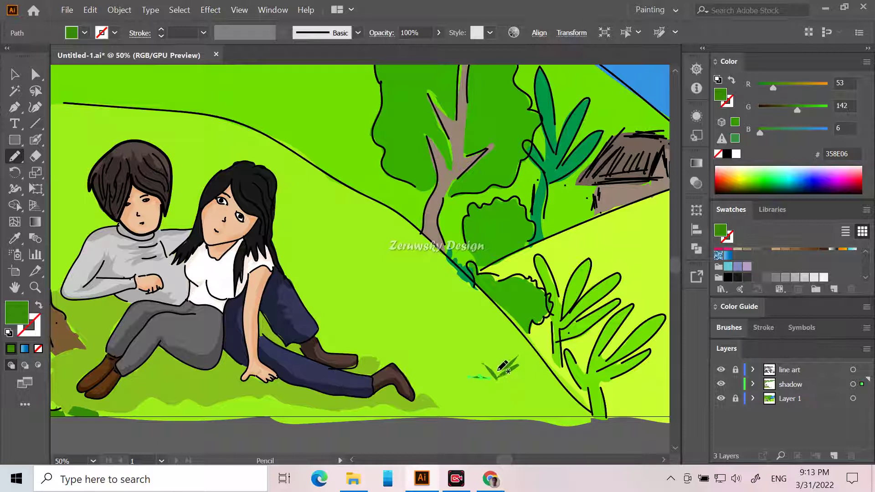
pyautogui.moveTo(480, 352); pyautogui.dragTo(491, 362)
pyautogui.moveTo(491, 354); pyautogui.dragTo(499, 372)
# Draw a second 358E06 grass tuft with fanned, pointed blades just below the first one, near the hill's lower edge.
pyautogui.moveTo(534, 397); pyautogui.dragTo(539, 401)
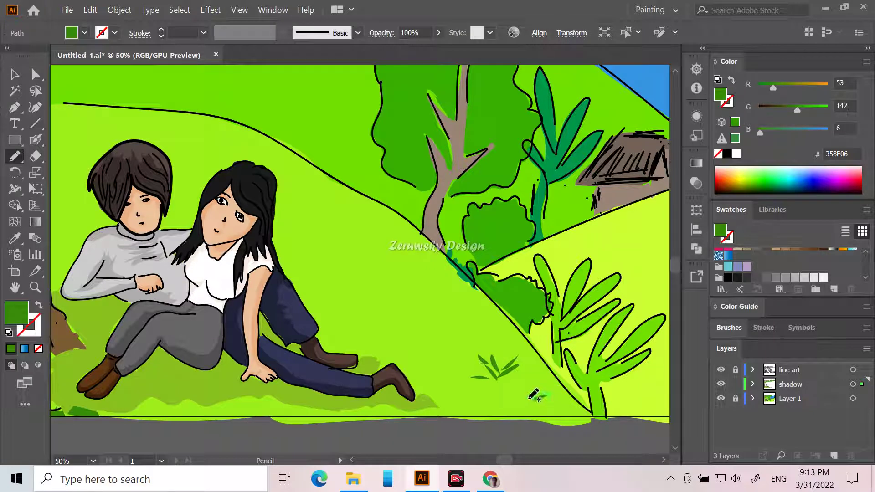
pyautogui.moveTo(496, 403); pyautogui.dragTo(512, 402)
pyautogui.rightClick(529, 400)
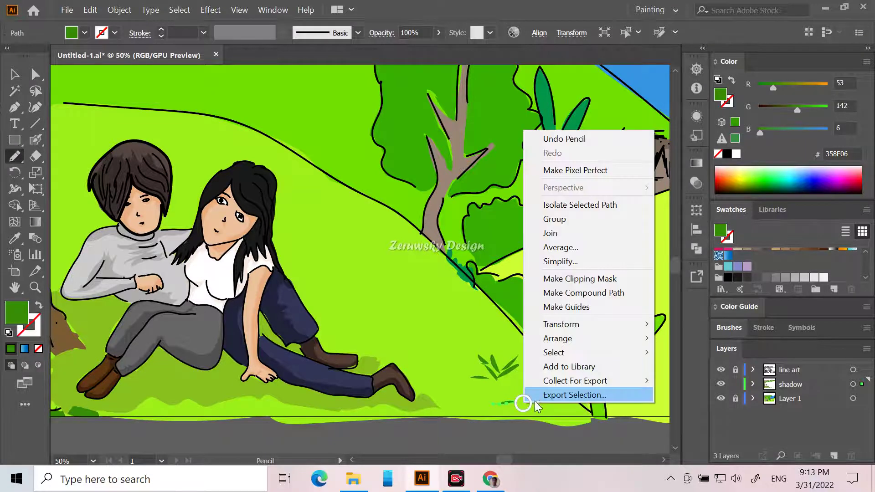
pyautogui.press('Escape')
pyautogui.rightClick(526, 399)
pyautogui.press('Escape')
pyautogui.moveTo(543, 395)
pyautogui.mouseDown()
pyautogui.moveTo(523, 400)
pyautogui.moveTo(531, 391)
pyautogui.moveTo(526, 403)
pyautogui.mouseUp()
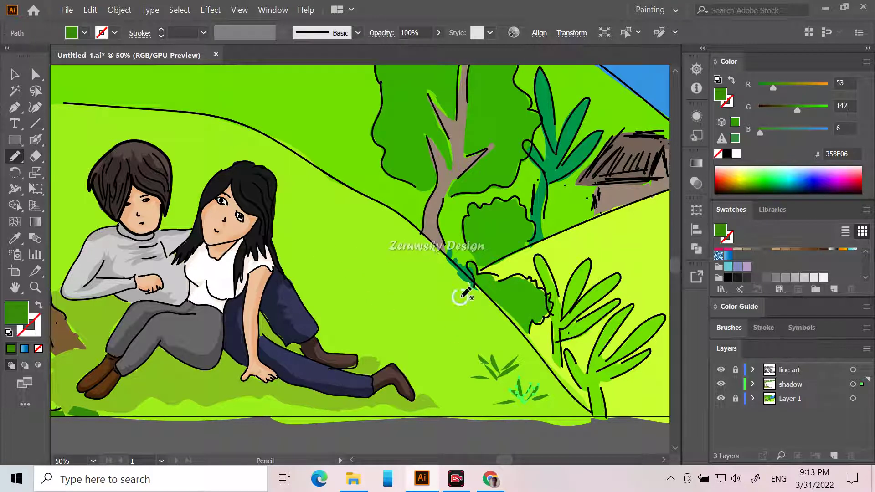
pyautogui.moveTo(460, 298); pyautogui.dragTo(478, 306)
pyautogui.press('ctrl')
pyautogui.hotkey('ctrl', 'z')
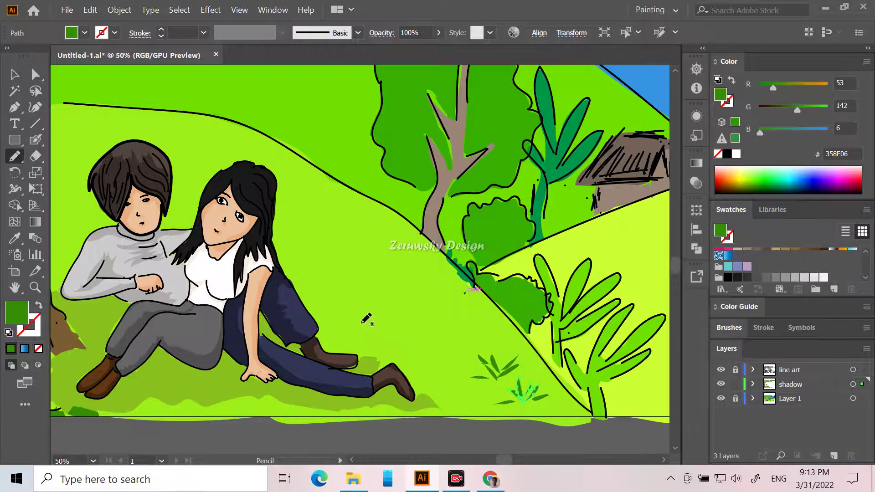
# Draw a larger tuft of pointed grass blades with a jagged base on the hill above the woman's shoes.
pyautogui.moveTo(362, 322)
pyautogui.mouseDown()
pyautogui.moveTo(355, 297)
pyautogui.moveTo(360, 320)
pyautogui.mouseUp()
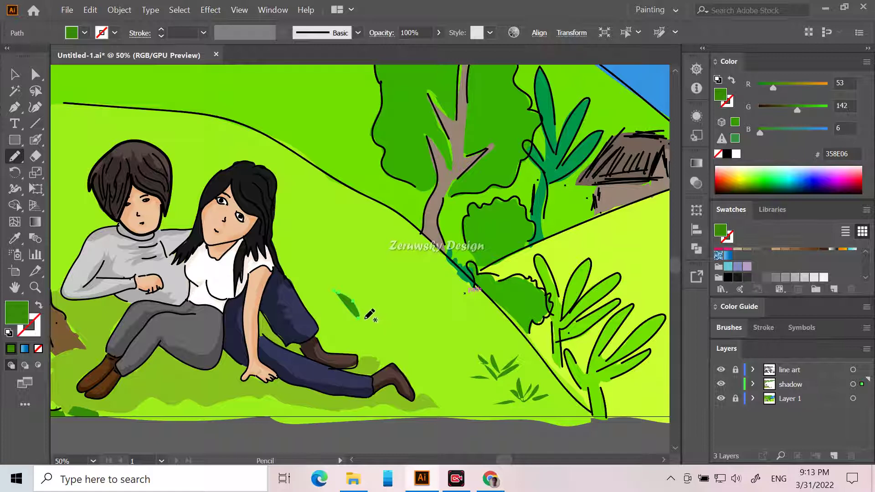
pyautogui.moveTo(364, 280); pyautogui.dragTo(355, 333)
pyautogui.moveTo(370, 326)
pyautogui.mouseDown()
pyautogui.moveTo(392, 305)
pyautogui.moveTo(368, 331)
pyautogui.moveTo(408, 310)
pyautogui.moveTo(365, 338)
pyautogui.mouseUp()
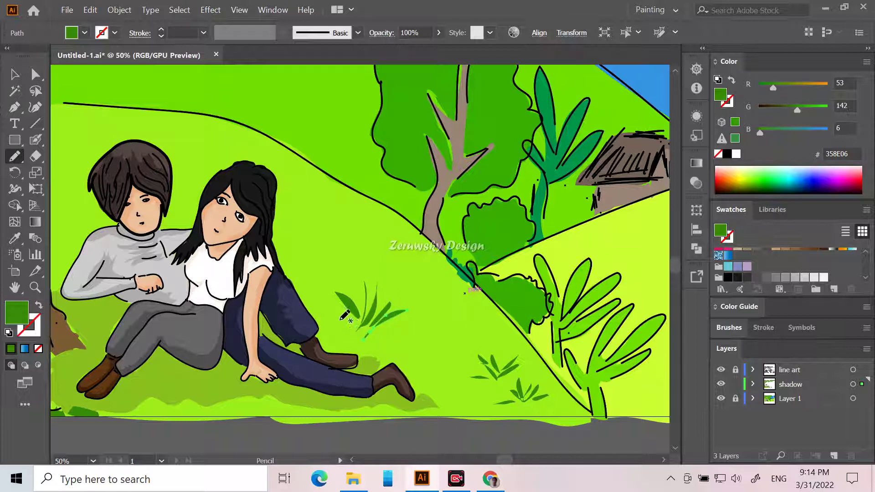
pyautogui.moveTo(375, 336); pyautogui.dragTo(341, 316)
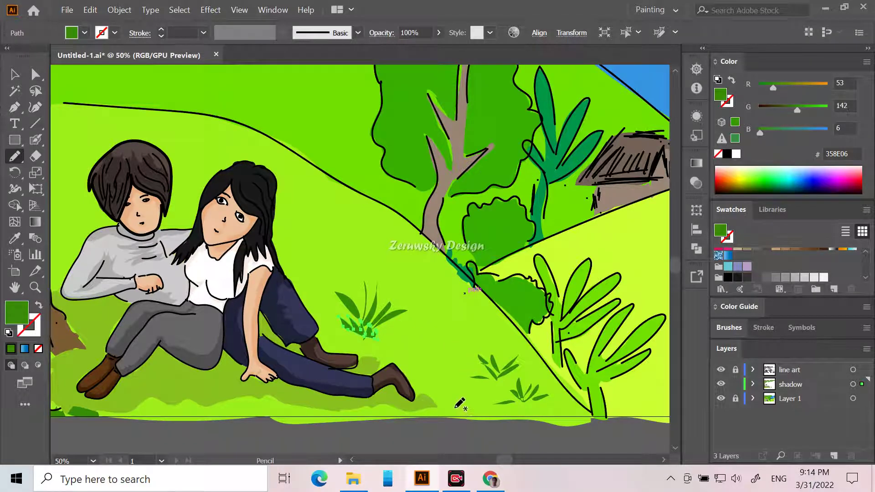
# Draw grass tufts at the tip of the woman's outstretched shoe, below her hand and at the foot of the leafy plants.
pyautogui.moveTo(426, 407)
pyautogui.mouseDown()
pyautogui.moveTo(422, 384)
pyautogui.moveTo(437, 406)
pyautogui.moveTo(419, 390)
pyautogui.moveTo(425, 401)
pyautogui.mouseUp()
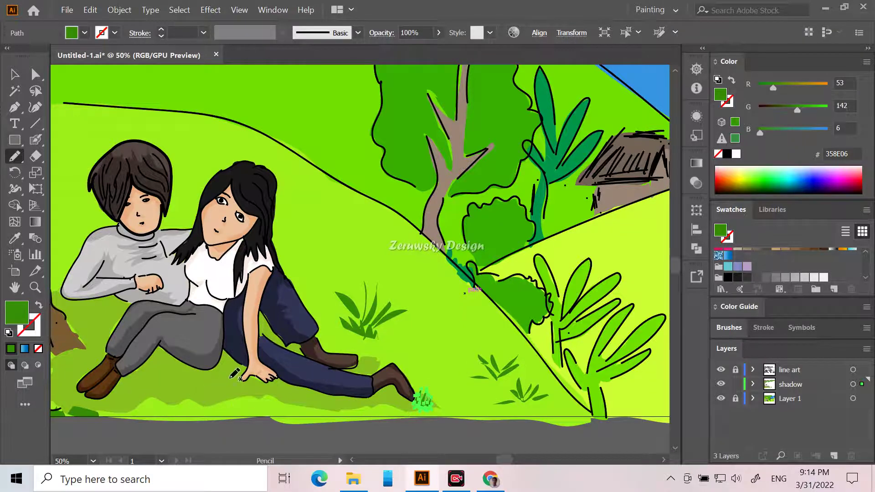
pyautogui.moveTo(192, 391); pyautogui.dragTo(217, 402)
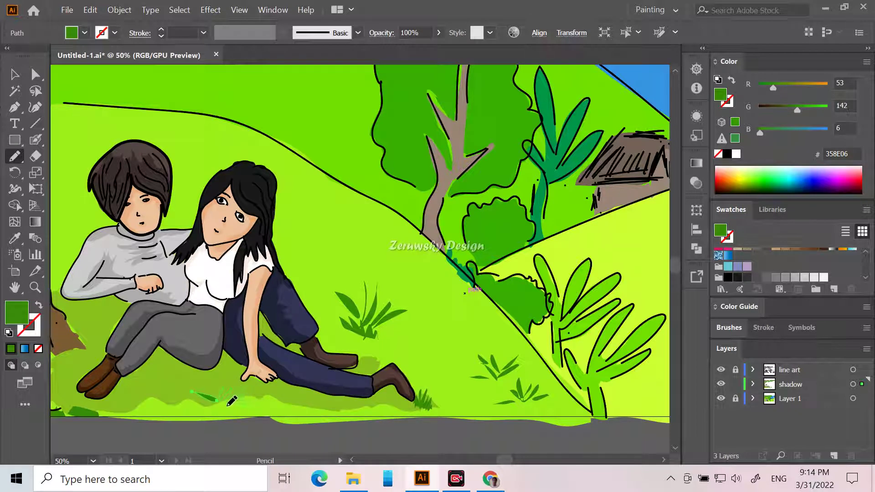
pyautogui.moveTo(217, 398); pyautogui.dragTo(218, 399)
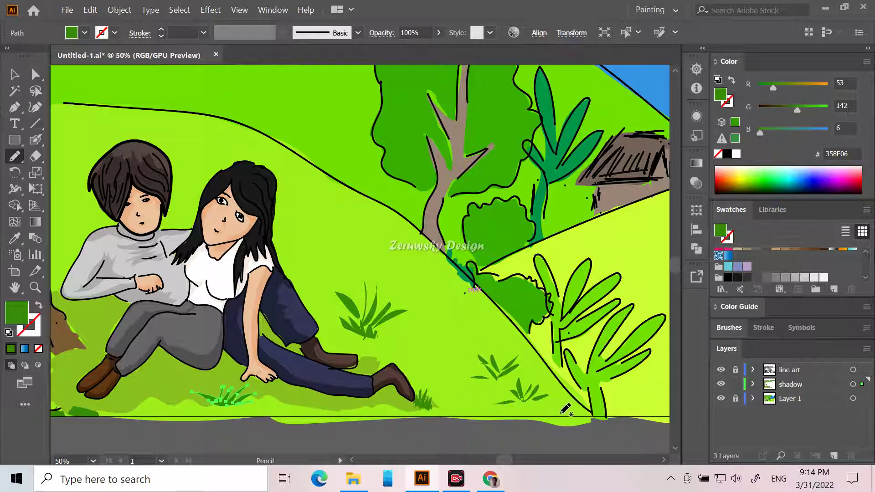
pyautogui.moveTo(561, 408)
pyautogui.mouseDown()
pyautogui.moveTo(572, 391)
pyautogui.moveTo(563, 404)
pyautogui.moveTo(580, 397)
pyautogui.moveTo(566, 406)
pyautogui.moveTo(585, 408)
pyautogui.moveTo(545, 420)
pyautogui.moveTo(530, 411)
pyautogui.moveTo(571, 390)
pyautogui.mouseUp()
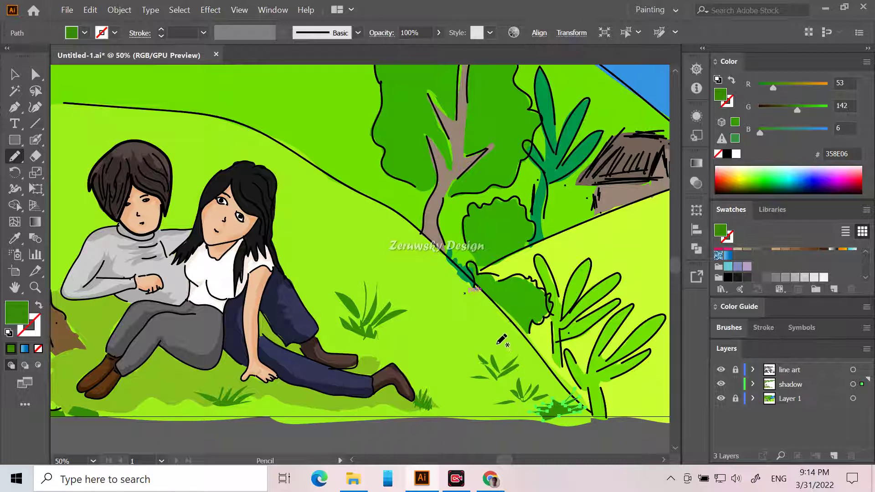
# Add thin upright stems to the grass tufts beside the leafy plants, above the woman's shoes and below her hand.
pyautogui.moveTo(499, 373); pyautogui.dragTo(498, 341)
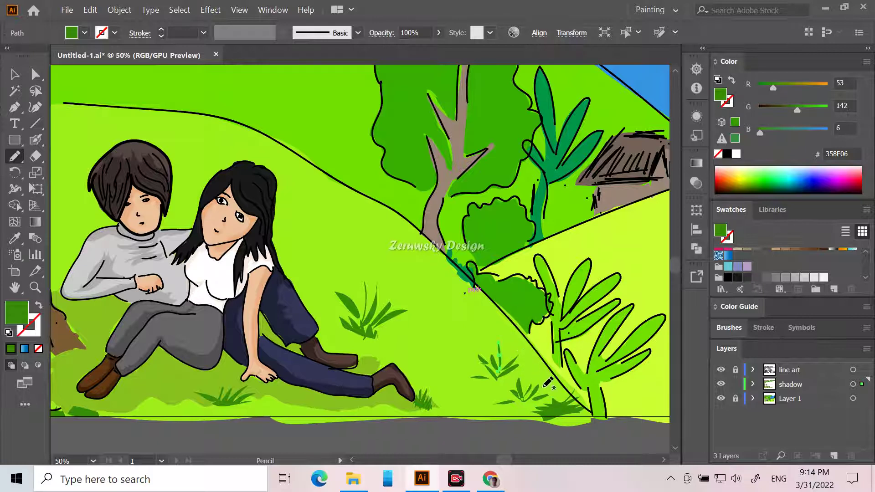
pyautogui.moveTo(559, 399)
pyautogui.mouseDown()
pyautogui.moveTo(553, 376)
pyautogui.moveTo(559, 405)
pyautogui.moveTo(552, 376)
pyautogui.moveTo(558, 405)
pyautogui.mouseUp()
pyautogui.moveTo(527, 378); pyautogui.dragTo(527, 364)
pyautogui.moveTo(368, 281); pyautogui.dragTo(371, 310)
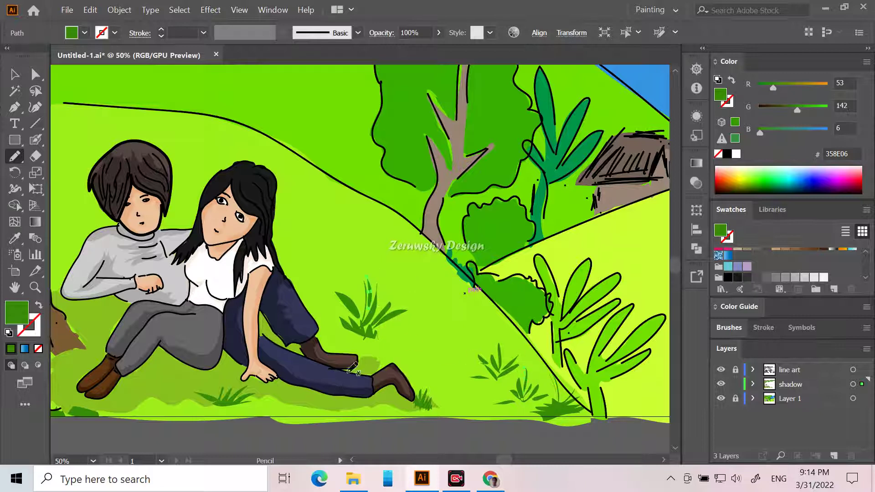
pyautogui.moveTo(224, 388); pyautogui.dragTo(226, 366)
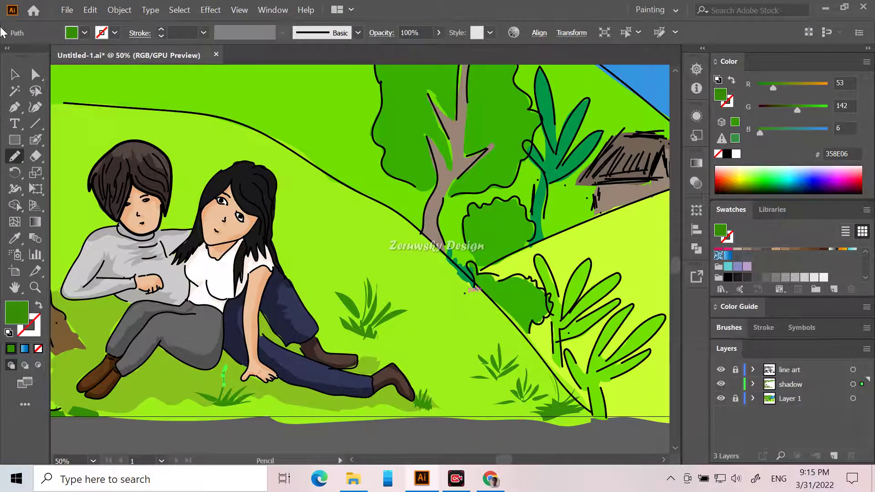
# Deselect the grass and set the fill to pink FF79DA for drawing with the Pencil tool.
pyautogui.click(15, 73)
pyautogui.click(169, 444)
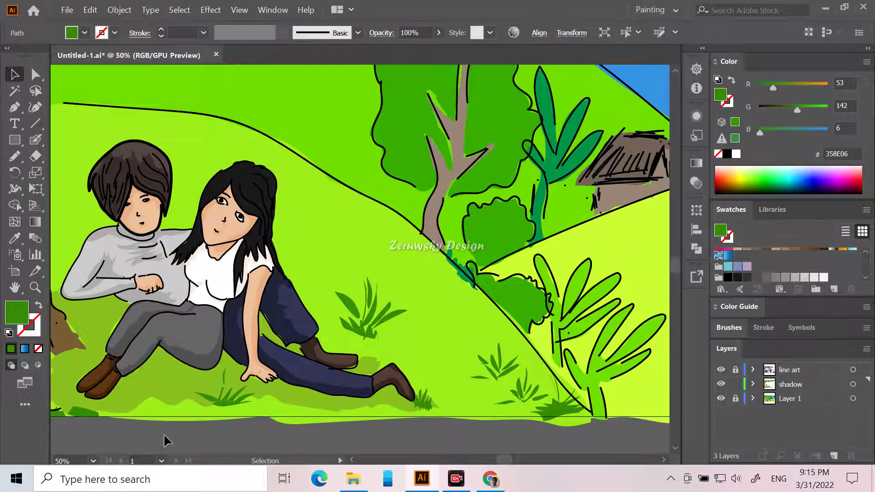
pyautogui.click(843, 170)
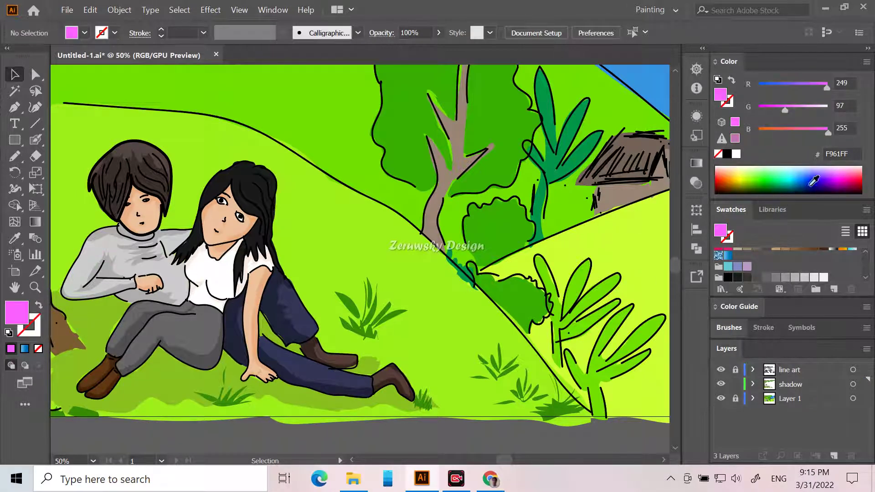
pyautogui.click(845, 171)
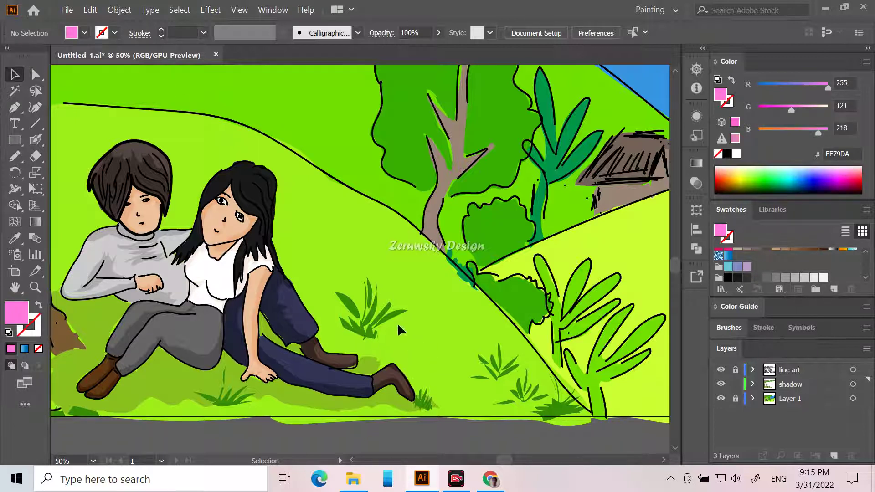
pyautogui.click(15, 156)
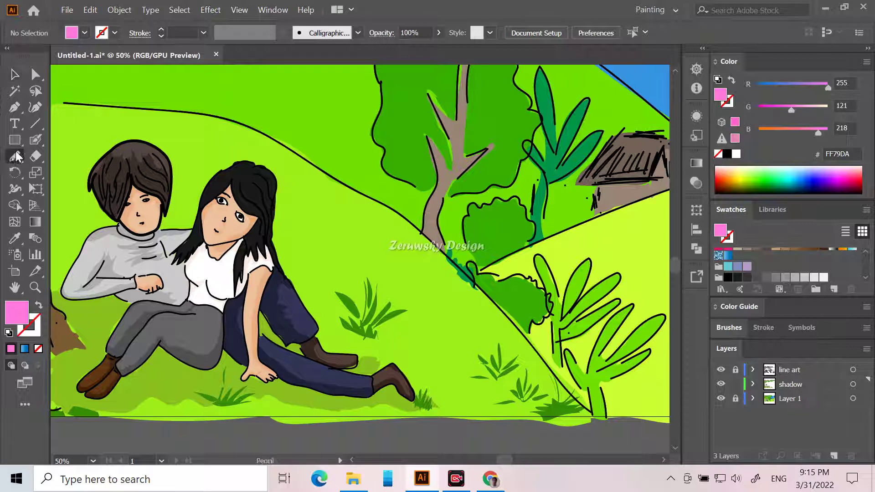
# Draw a small pink flower on top of the stem of the large grass tuft above the woman's shoes.
pyautogui.rightClick(361, 279)
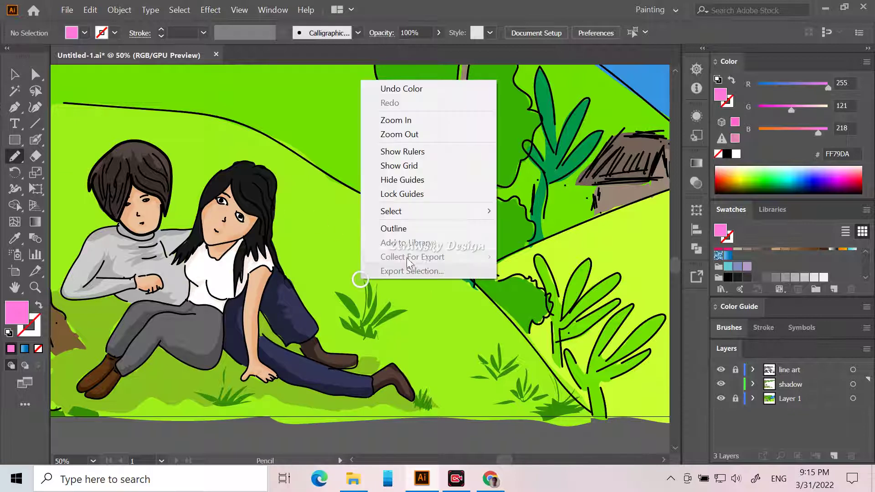
pyautogui.click(529, 370)
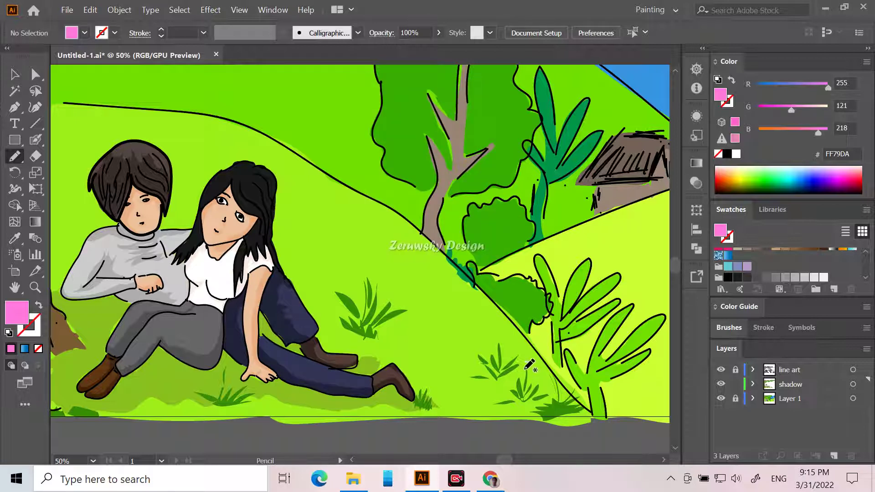
pyautogui.rightClick(525, 368)
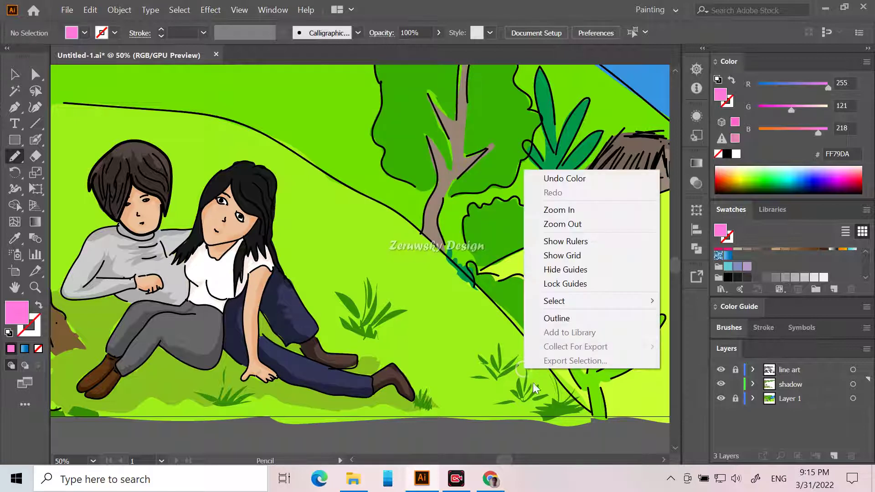
pyautogui.click(465, 403)
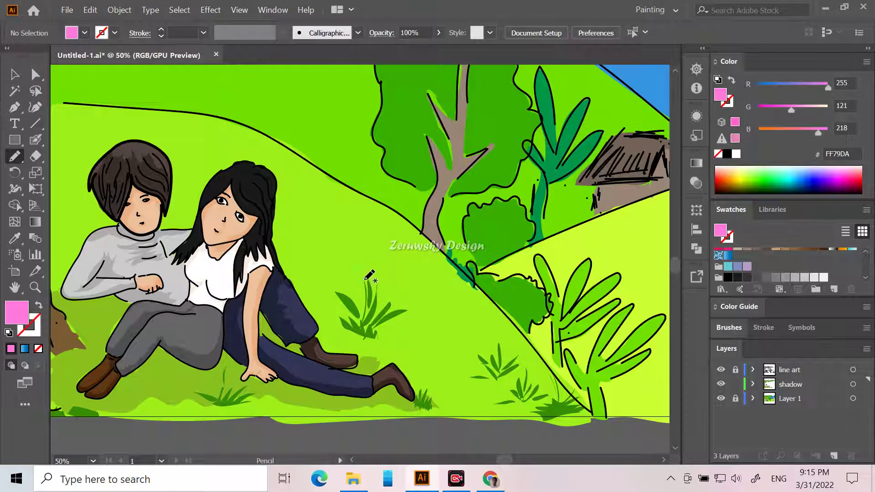
pyautogui.moveTo(364, 282); pyautogui.dragTo(363, 268)
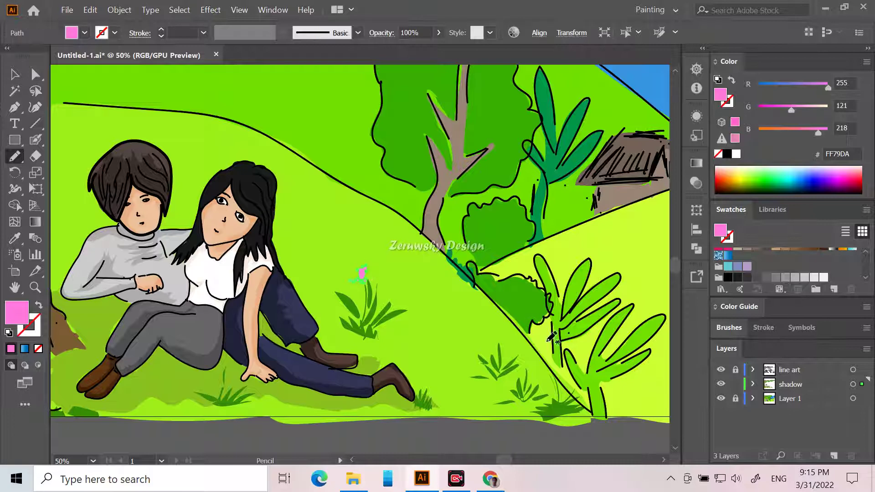
pyautogui.rightClick(497, 343)
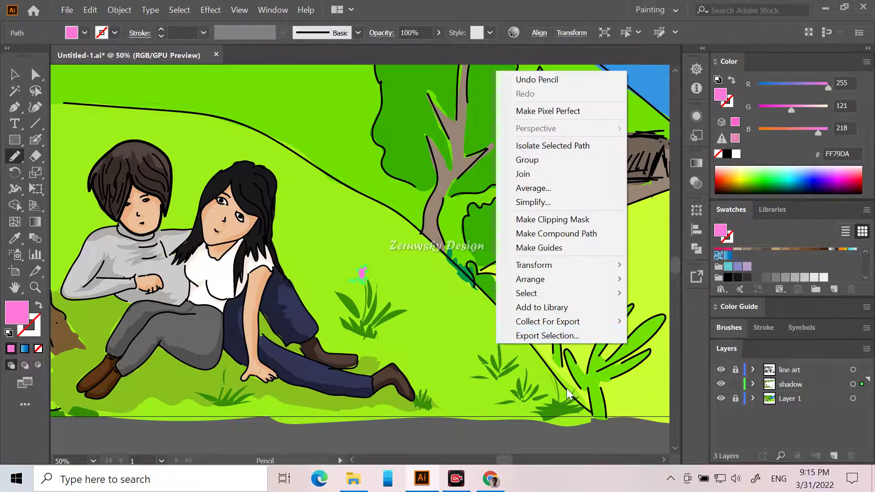
pyautogui.click(554, 383)
pyautogui.click(553, 381)
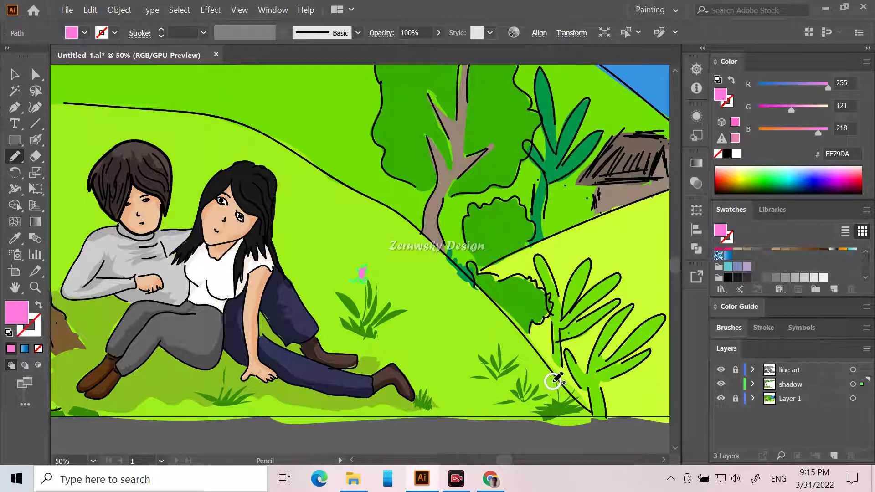
pyautogui.rightClick(553, 381)
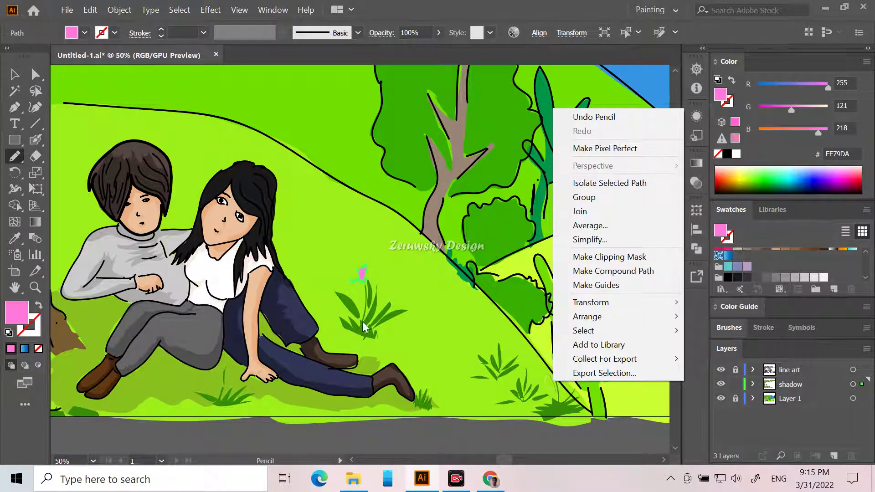
pyautogui.click(224, 375)
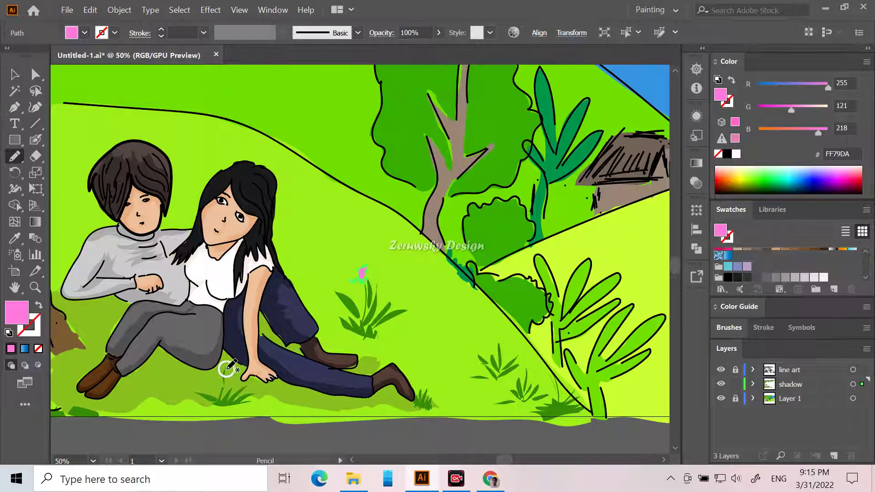
pyautogui.rightClick(226, 369)
pyautogui.click(321, 433)
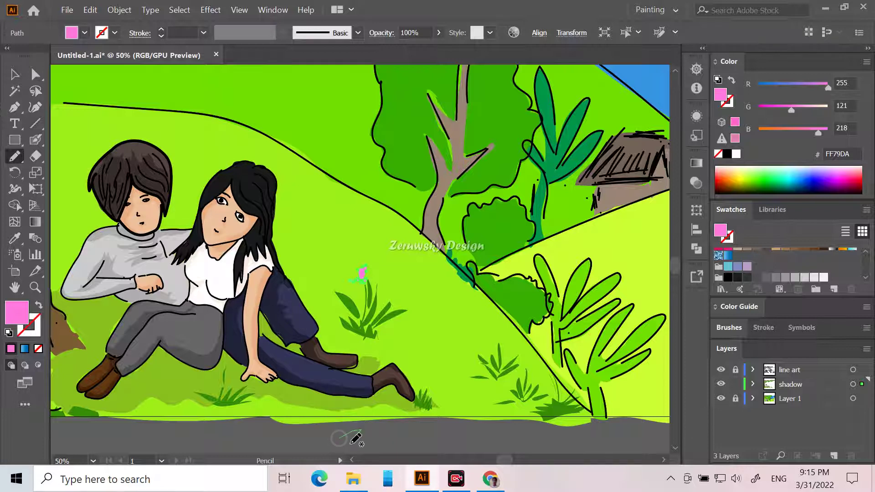
# Draw a spiky and a rounded pink flower below the artboard and move them onto the stems near the woman's hand and below the bush.
pyautogui.moveTo(361, 430)
pyautogui.mouseDown()
pyautogui.moveTo(343, 448)
pyautogui.moveTo(330, 440)
pyautogui.moveTo(355, 431)
pyautogui.mouseUp()
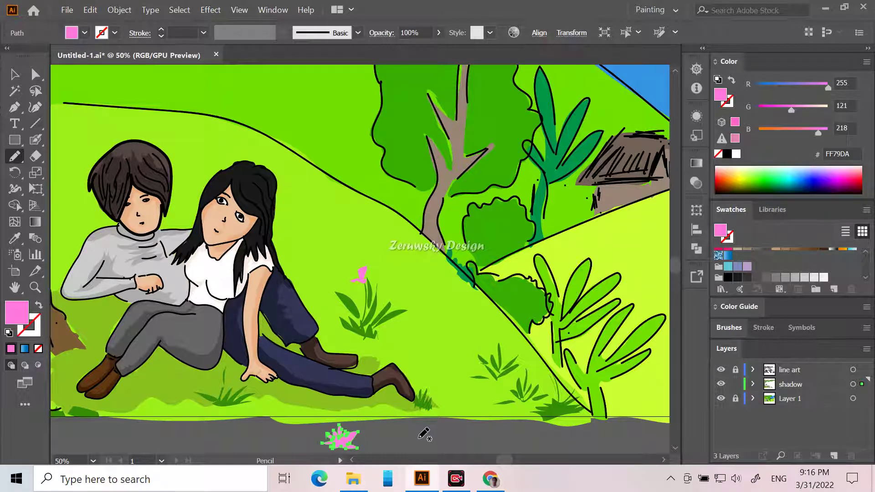
pyautogui.moveTo(428, 439)
pyautogui.mouseDown()
pyautogui.moveTo(443, 426)
pyautogui.moveTo(437, 448)
pyautogui.moveTo(421, 447)
pyautogui.moveTo(417, 436)
pyautogui.moveTo(434, 433)
pyautogui.mouseUp()
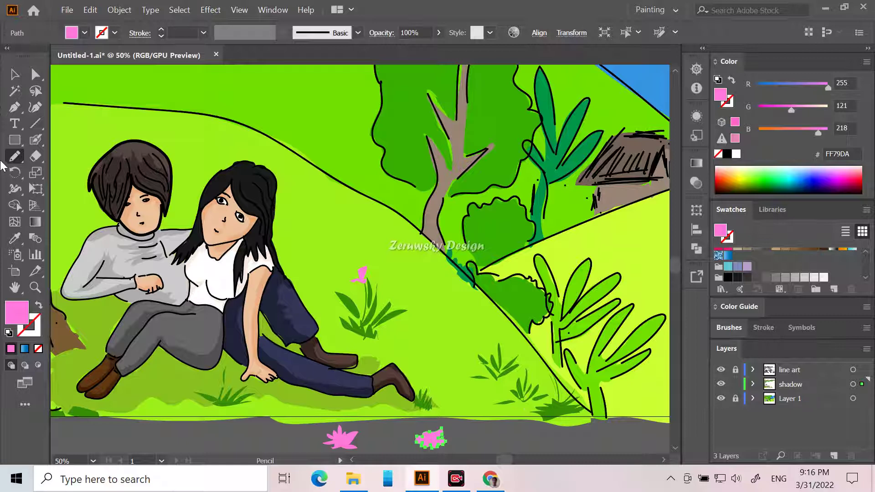
pyautogui.click(14, 74)
pyautogui.moveTo(347, 439); pyautogui.dragTo(224, 386)
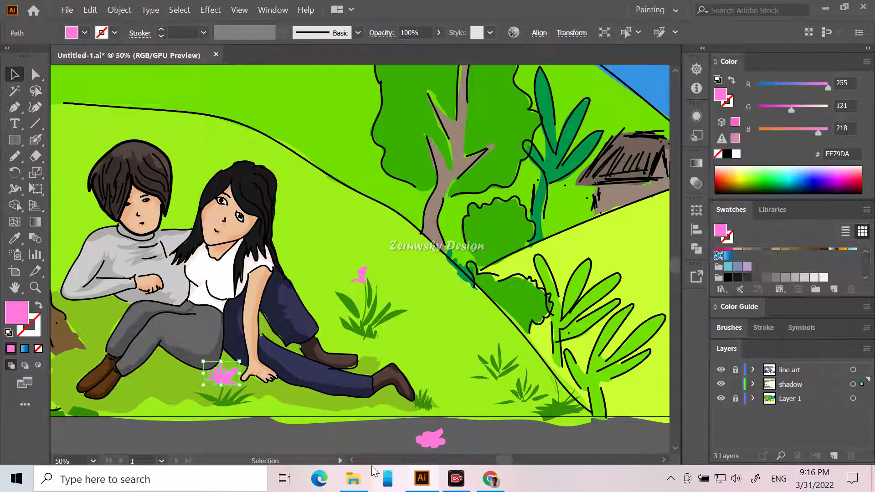
pyautogui.moveTo(436, 438); pyautogui.dragTo(497, 341)
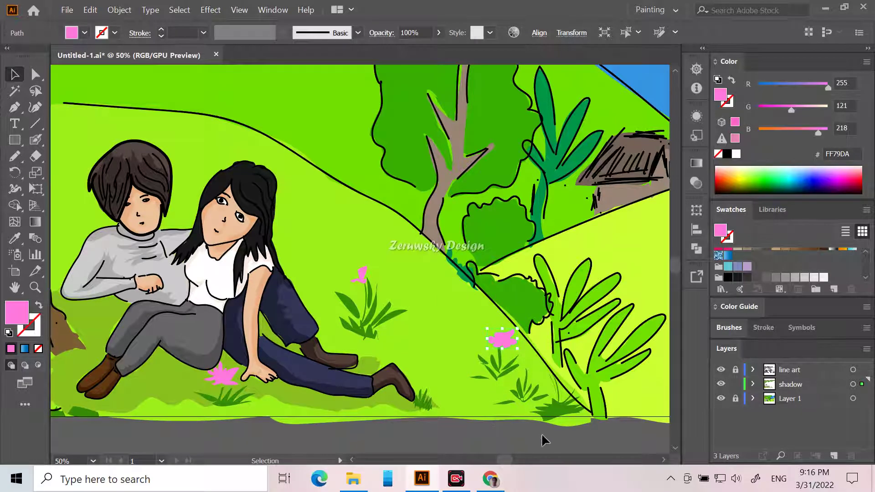
# Copy the small pink flower onto the stem of the grass tuft at the foot of the leafy plants.
pyautogui.click(361, 277)
pyautogui.press('a')
pyautogui.press('v')
pyautogui.moveTo(362, 258); pyautogui.dragTo(554, 374)
pyautogui.click(15, 156)
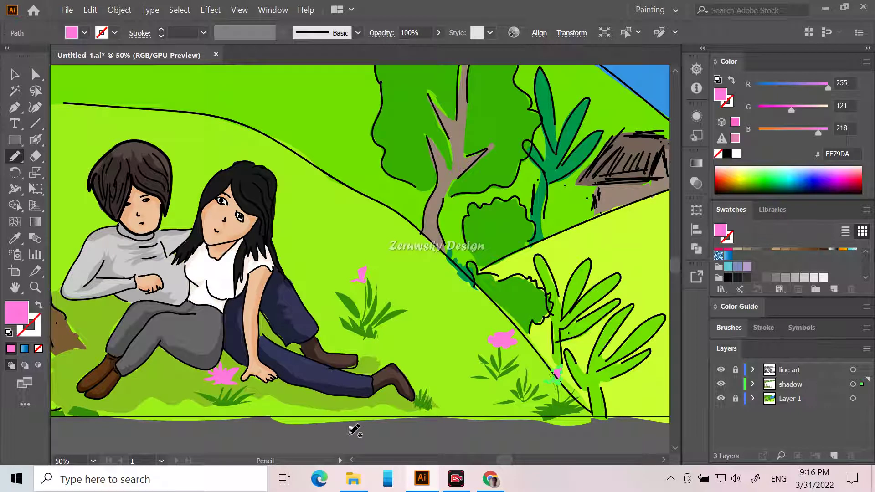
pyautogui.moveTo(350, 435); pyautogui.dragTo(369, 447)
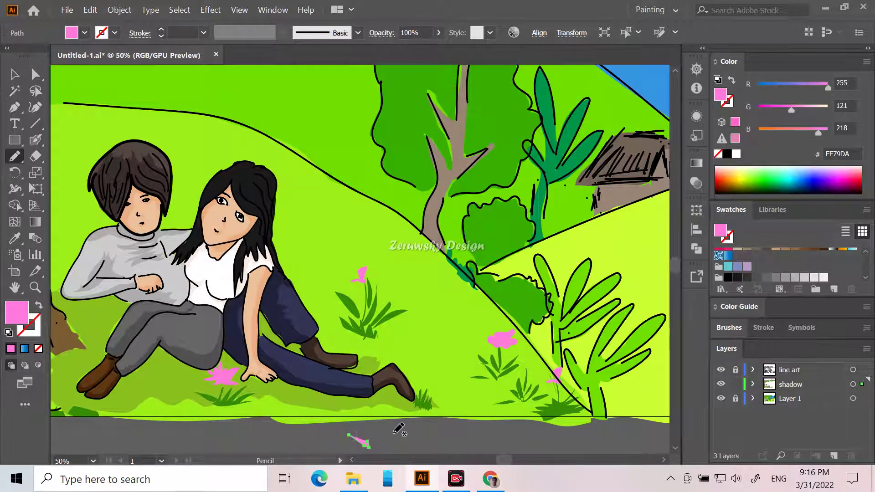
pyautogui.hotkey('ctrl', 'z')
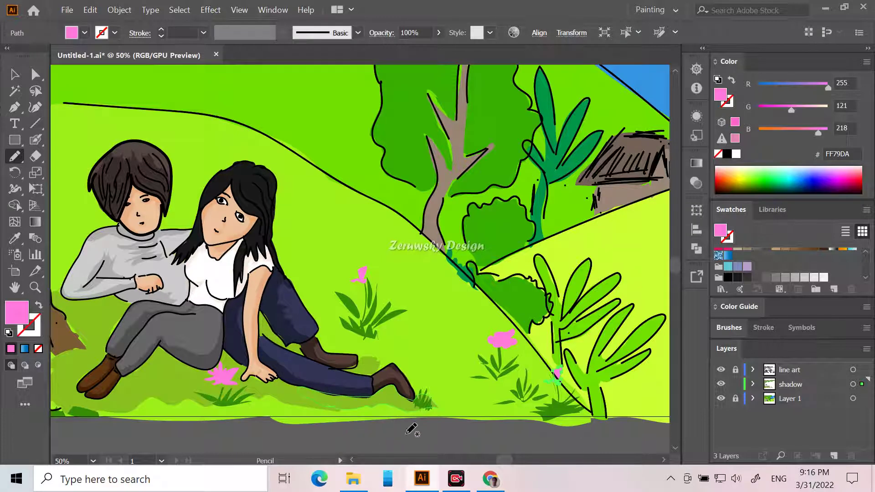
# Draw a small spiky shape below the artboard, fill it with yellow E1FF30 and move it onto the pink flower by the woman's hand.
pyautogui.moveTo(409, 442); pyautogui.dragTo(412, 433)
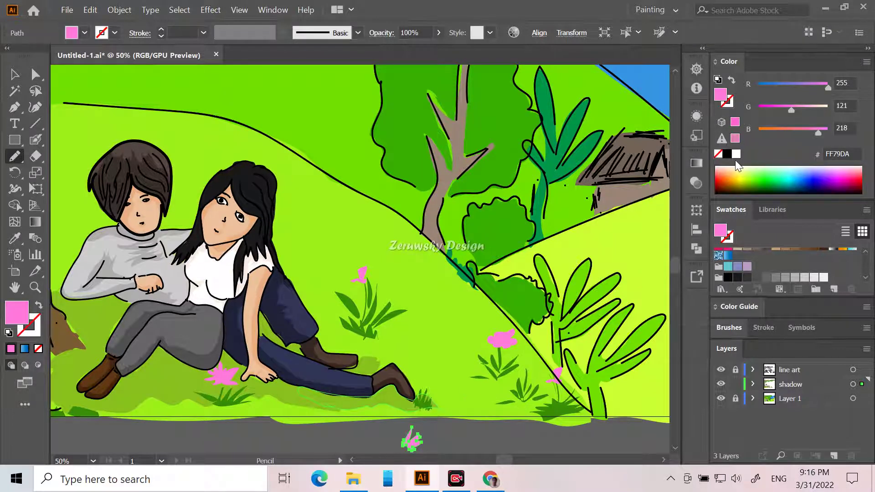
pyautogui.click(745, 175)
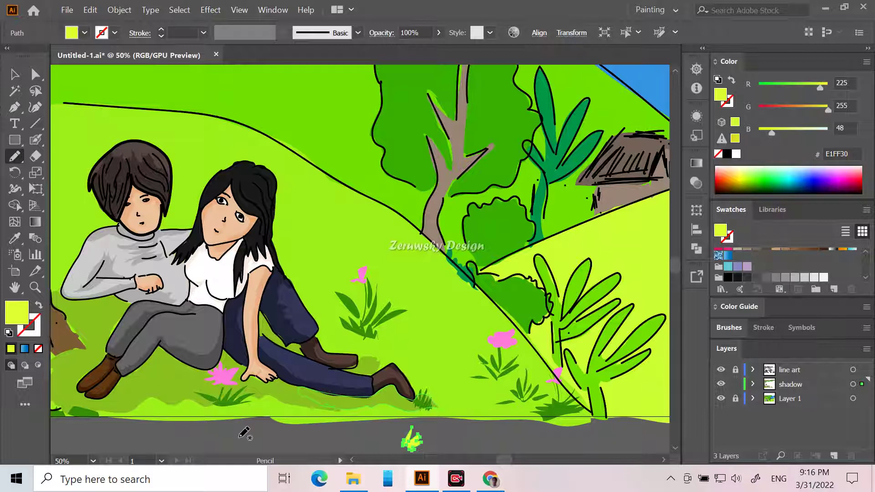
pyautogui.click(14, 74)
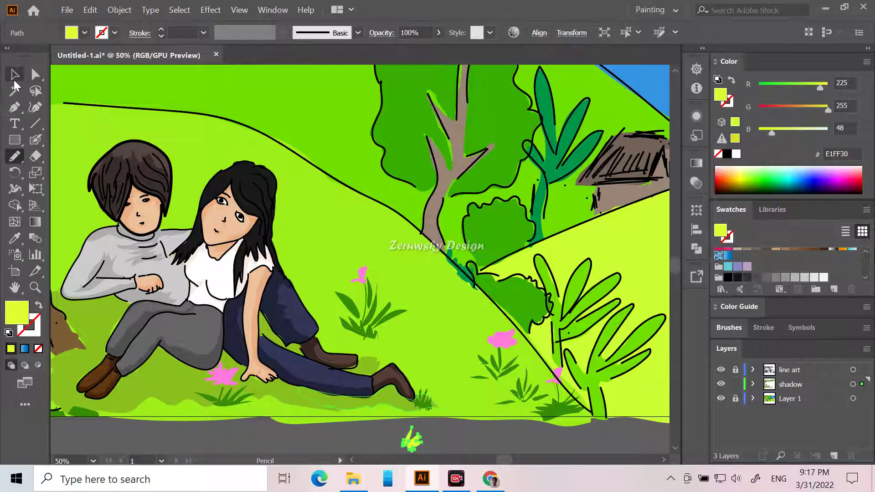
pyautogui.moveTo(419, 430)
pyautogui.mouseDown()
pyautogui.moveTo(410, 442)
pyautogui.moveTo(220, 375)
pyautogui.mouseUp()
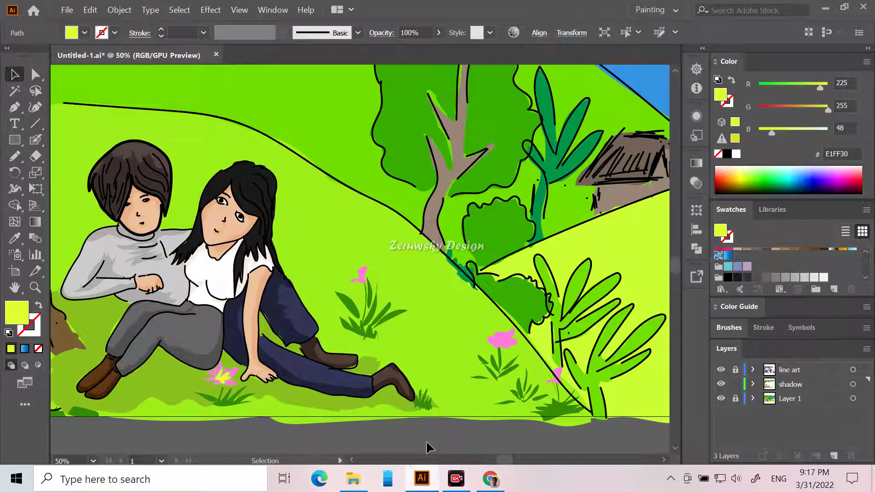
pyautogui.click(461, 442)
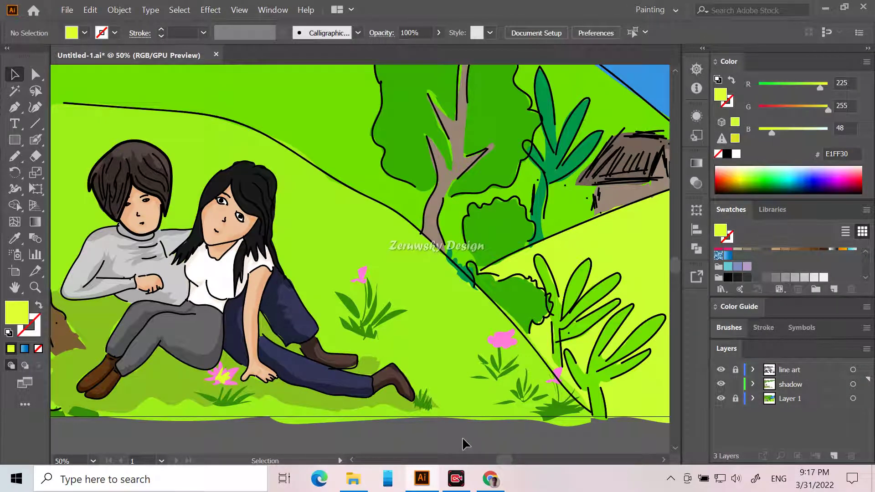
# Copy the yellow flower centre onto the rounded pink flower below the bush.
pyautogui.click(222, 373)
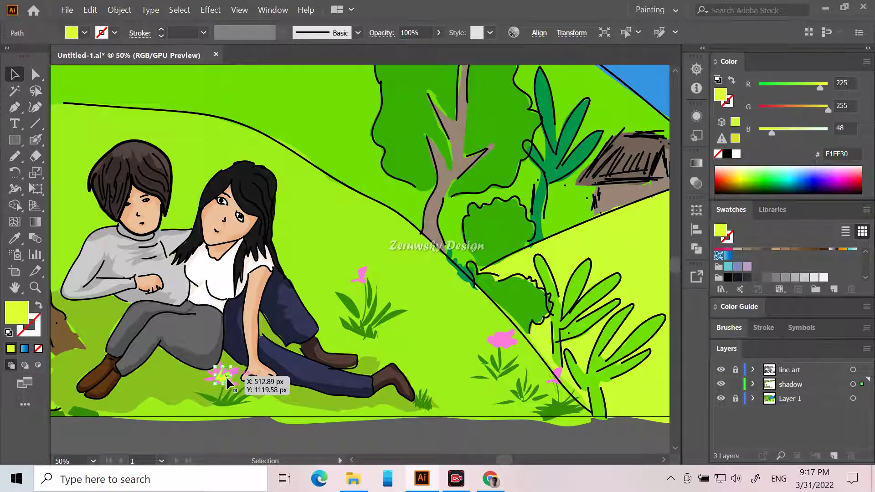
pyautogui.hotkey('ctrl', 'v')
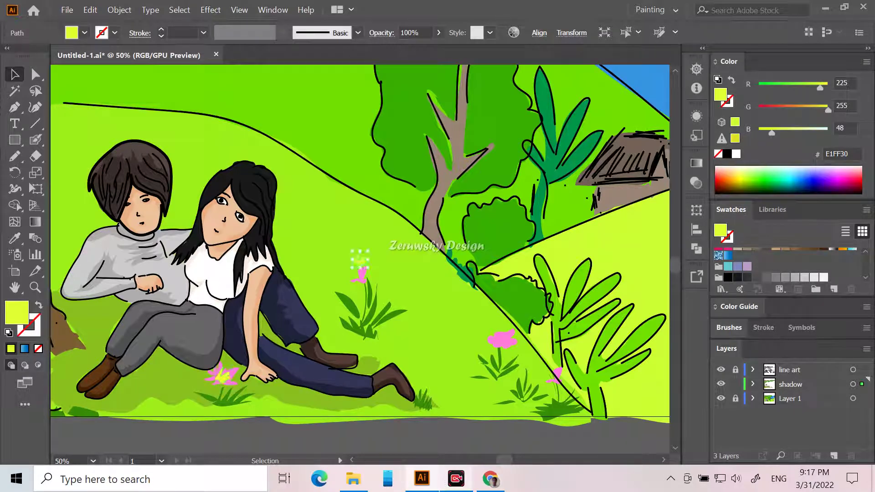
pyautogui.moveTo(356, 261); pyautogui.dragTo(502, 338)
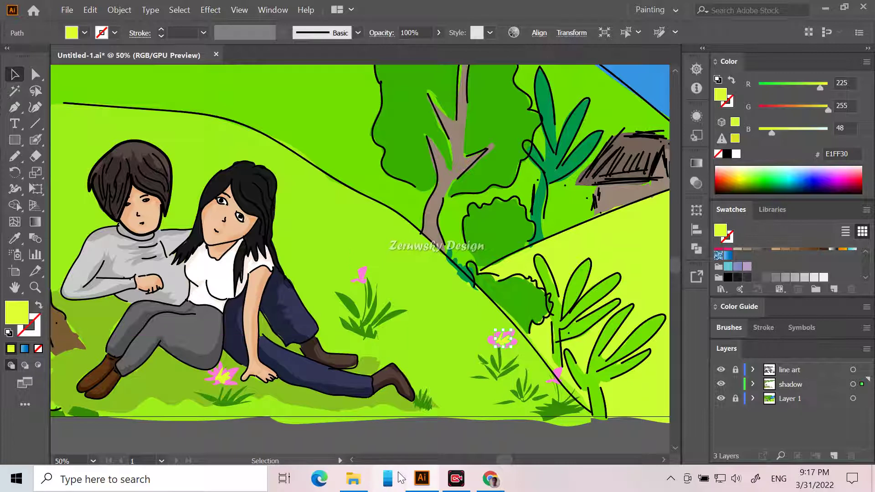
pyautogui.click(428, 441)
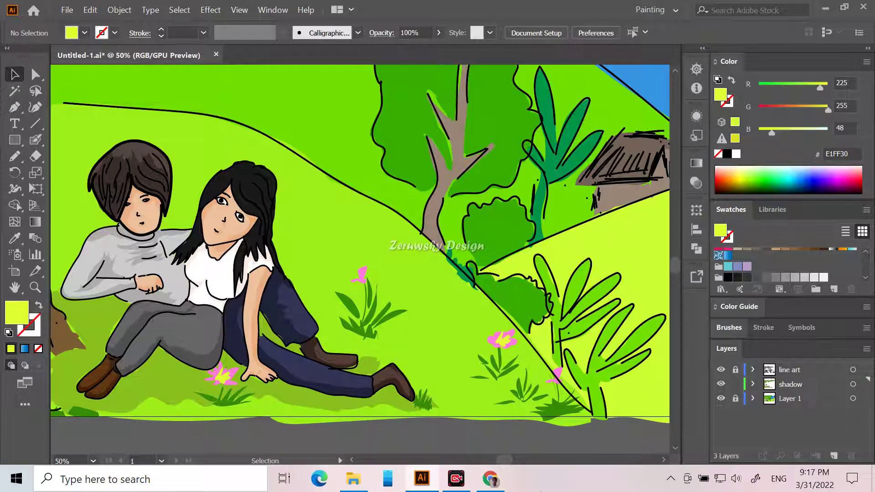
# Sample the light green of the plants on the yellow-green hill and darken the fill to 8DC918.
pyautogui.scroll(-1, 306, 339)
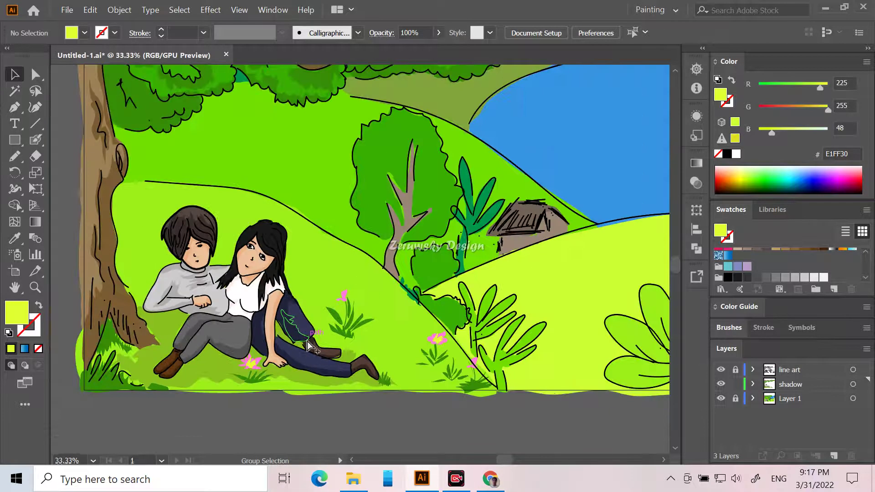
pyautogui.scroll(-1, 420, 384)
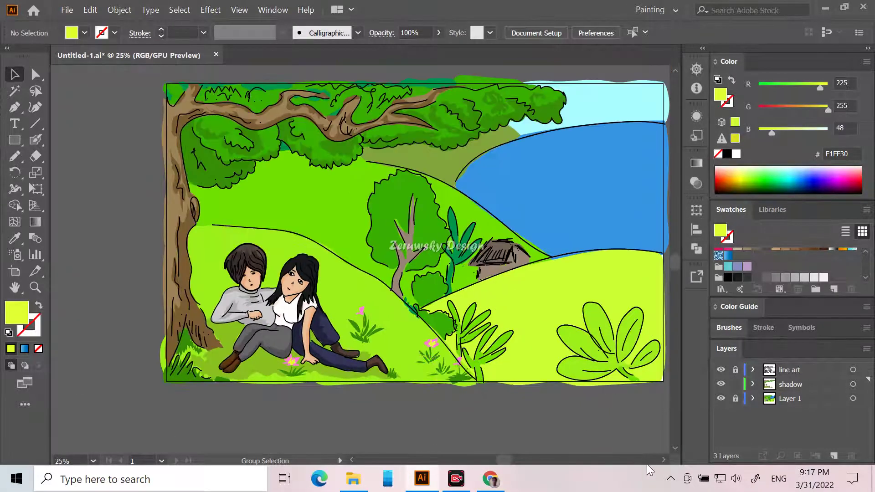
pyautogui.scroll(-2, 564, 422)
pyautogui.scroll(2, 606, 429)
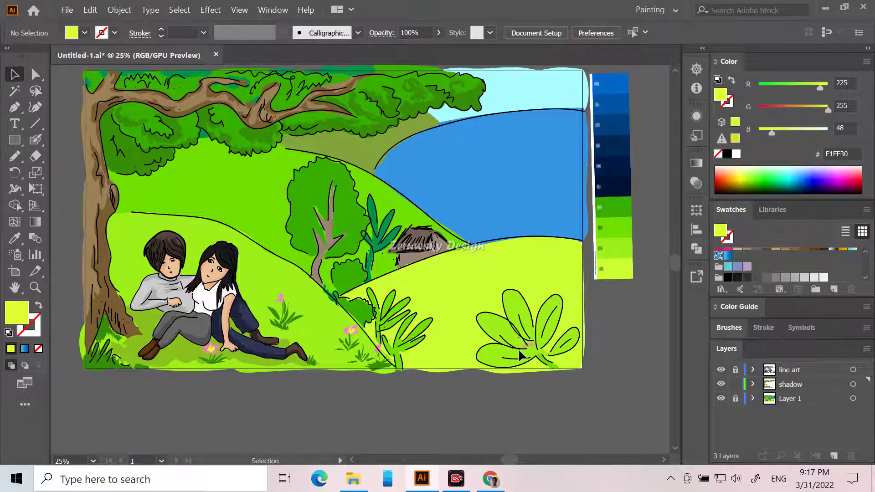
pyautogui.scroll(3, 524, 351)
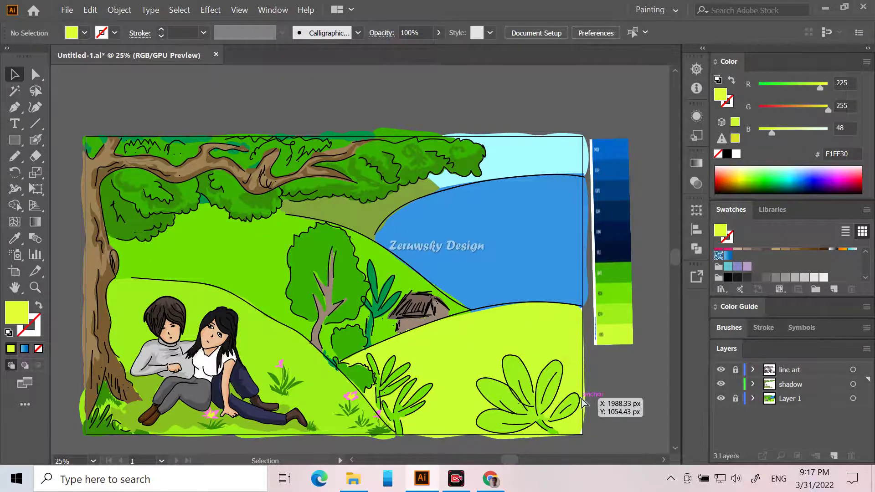
pyautogui.hscroll(3, 571, 413)
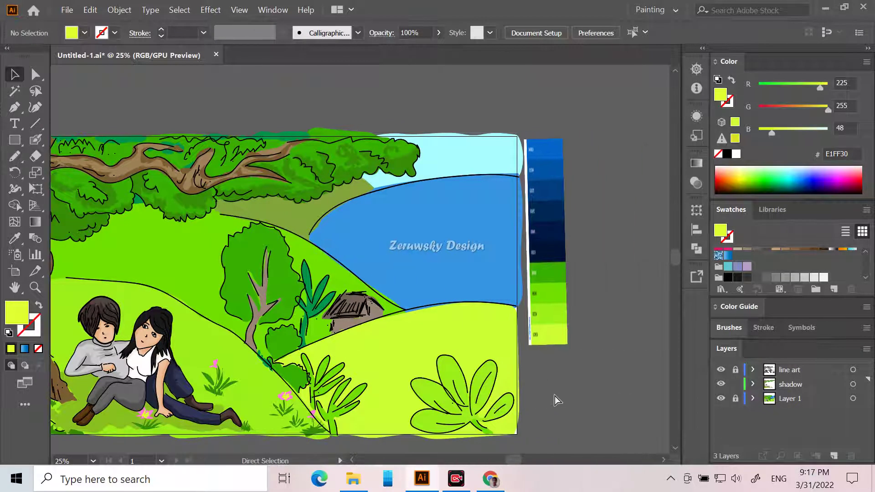
pyautogui.click(14, 238)
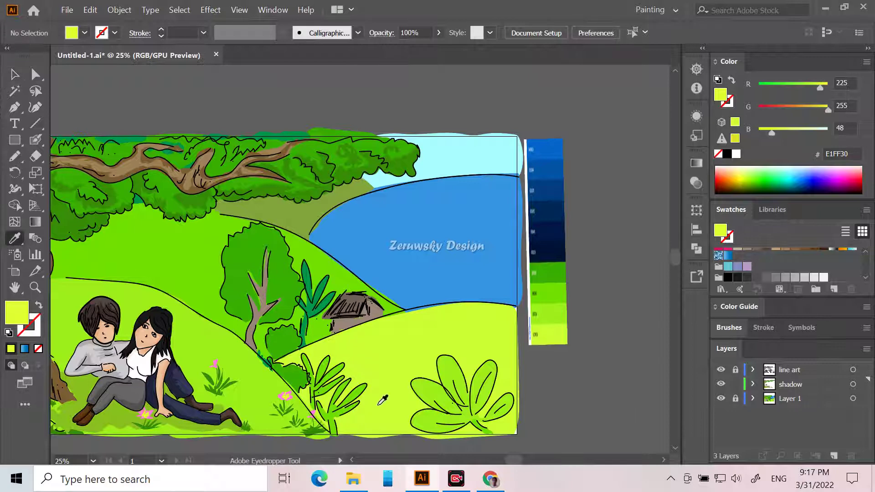
pyautogui.click(334, 378)
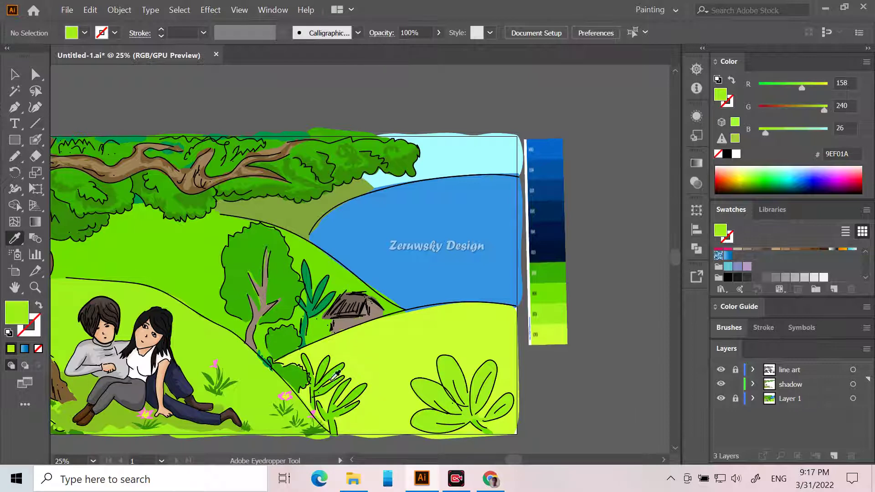
pyautogui.doubleClick(18, 312)
pyautogui.moveTo(265, 270); pyautogui.dragTo(263, 293)
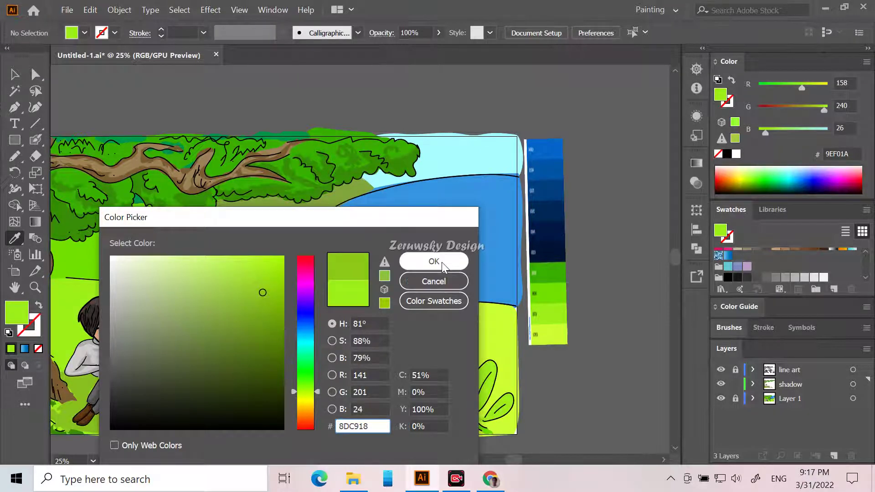
pyautogui.click(441, 262)
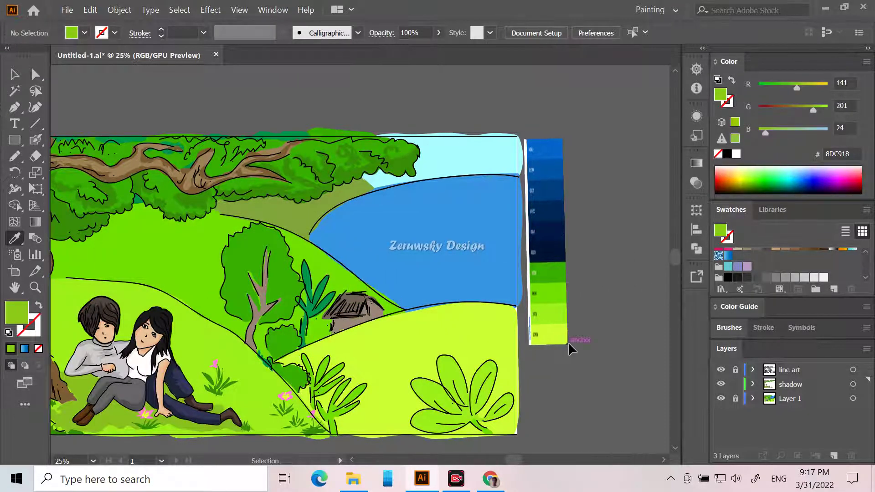
# Shade the centre, the two right-hand leaves and the lowest left leaf of the large broad-leaved plant with the Pencil tool.
pyautogui.scroll(1, 570, 341)
pyautogui.scroll(-4, 576, 339)
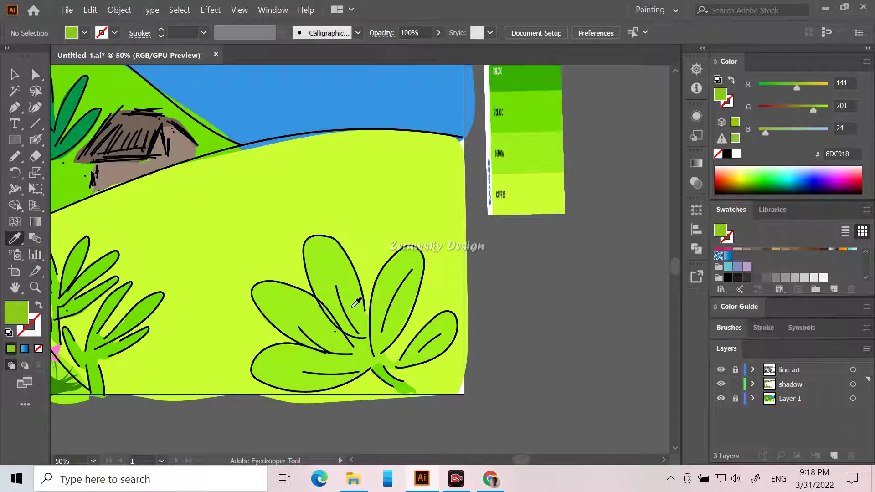
pyautogui.click(14, 157)
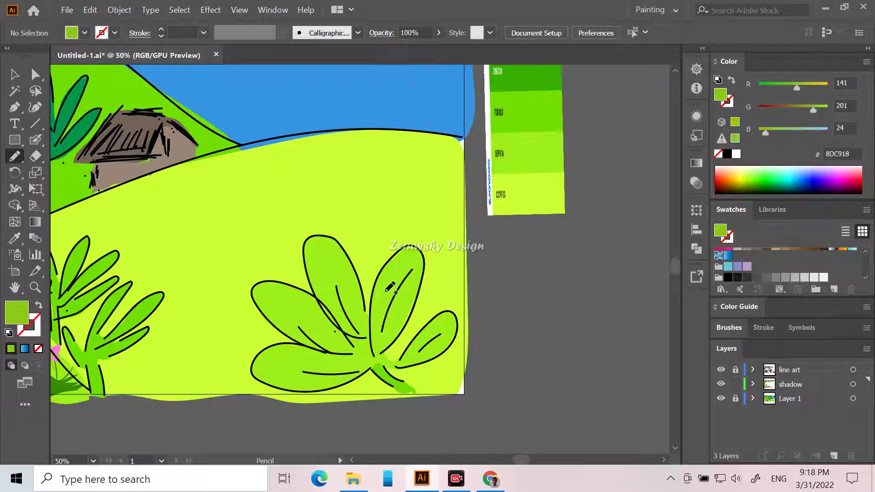
pyautogui.moveTo(417, 286); pyautogui.dragTo(388, 338)
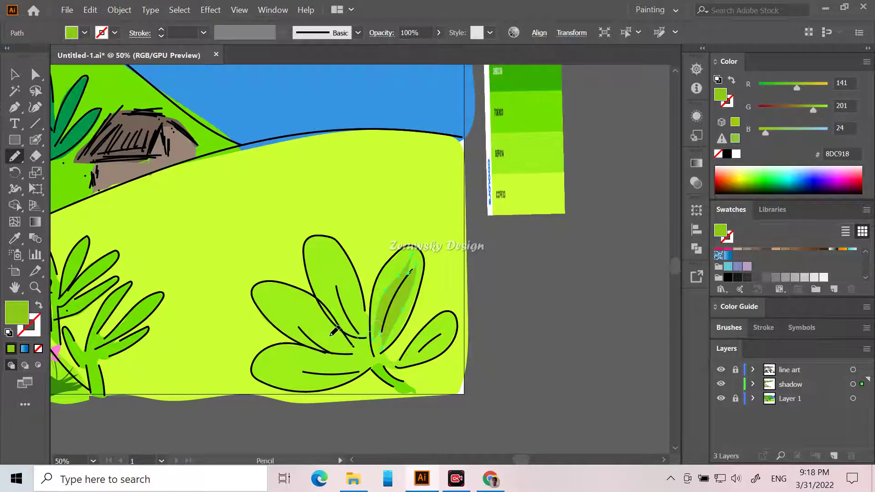
pyautogui.moveTo(333, 350)
pyautogui.mouseDown()
pyautogui.moveTo(332, 363)
pyautogui.moveTo(349, 375)
pyautogui.moveTo(378, 374)
pyautogui.mouseUp()
pyautogui.moveTo(383, 345); pyautogui.dragTo(383, 342)
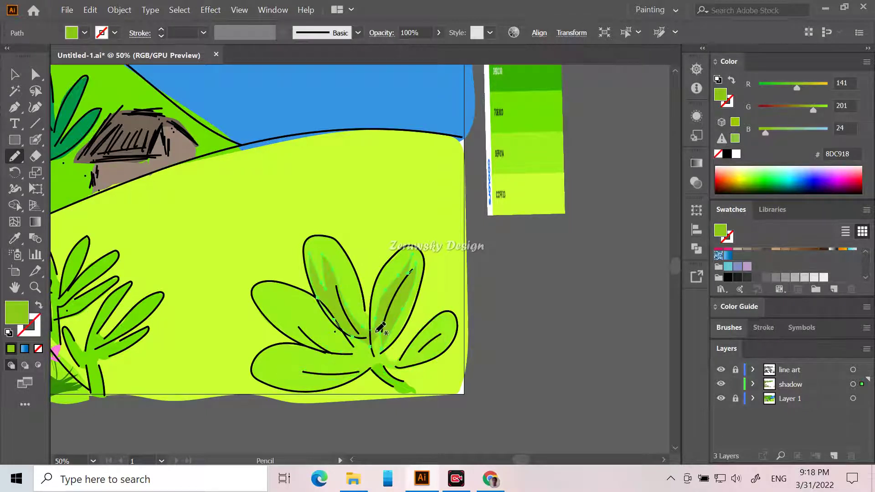
pyautogui.press('ctrl')
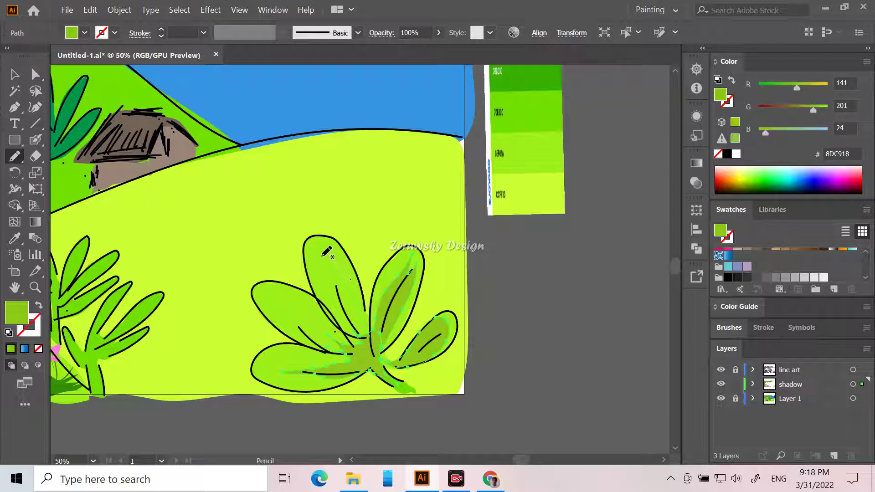
# Shade the two upper-left leaves of the broad-leaved plant down to its centre and deselect the shading.
pyautogui.moveTo(322, 269)
pyautogui.mouseDown()
pyautogui.moveTo(354, 345)
pyautogui.moveTo(388, 327)
pyautogui.moveTo(365, 350)
pyautogui.mouseUp()
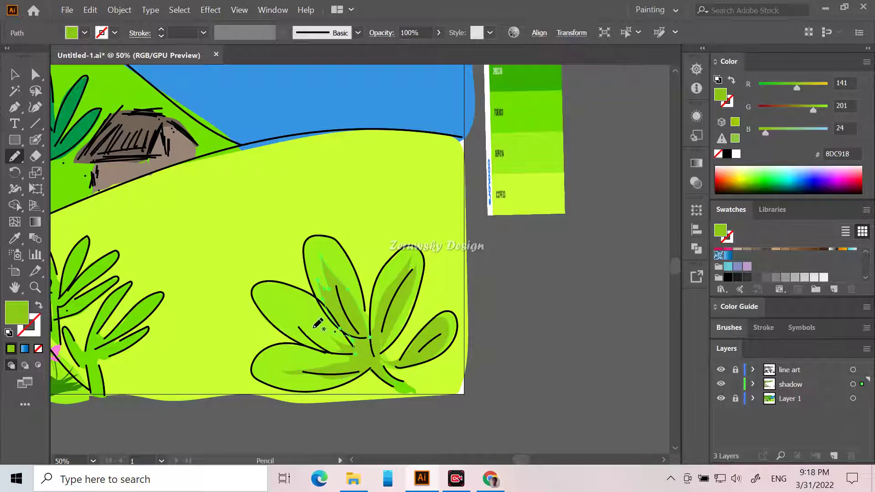
pyautogui.moveTo(279, 319)
pyautogui.mouseDown()
pyautogui.moveTo(326, 357)
pyautogui.moveTo(290, 363)
pyautogui.moveTo(295, 369)
pyautogui.moveTo(345, 375)
pyautogui.mouseUp()
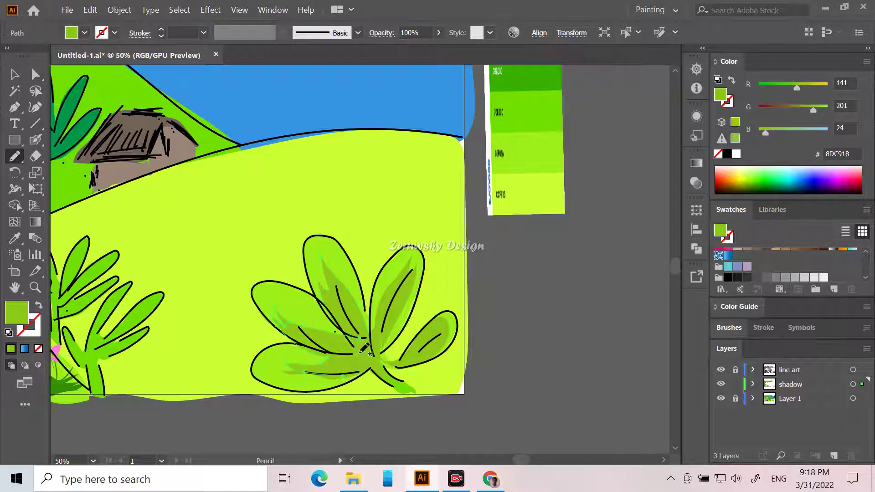
pyautogui.moveTo(370, 340)
pyautogui.mouseDown()
pyautogui.moveTo(330, 341)
pyautogui.moveTo(310, 319)
pyautogui.moveTo(367, 326)
pyautogui.mouseUp()
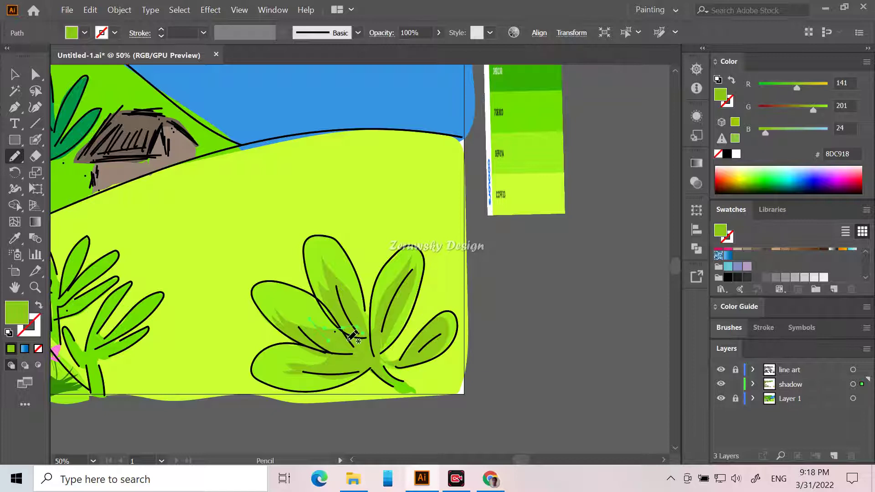
pyautogui.click(14, 73)
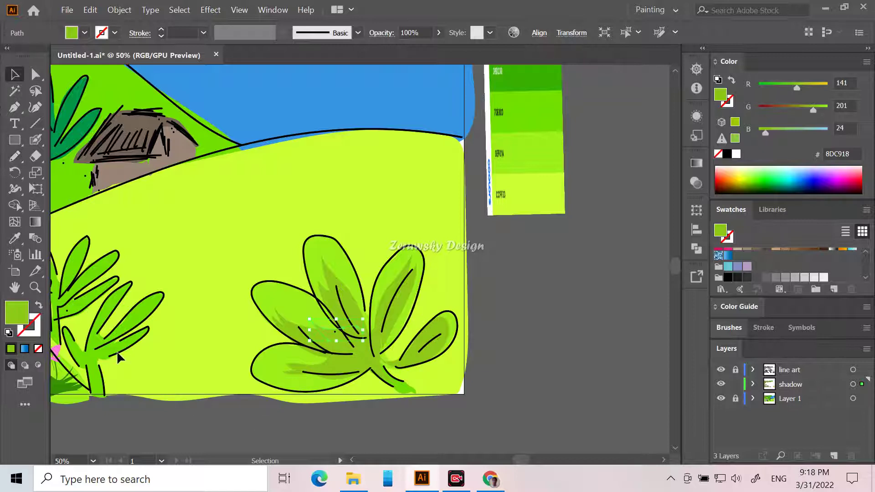
pyautogui.click(129, 431)
# Sample the green of the narrow-leaved plant at the foot of the hill and darken the fill to 61AF08.
pyautogui.click(14, 238)
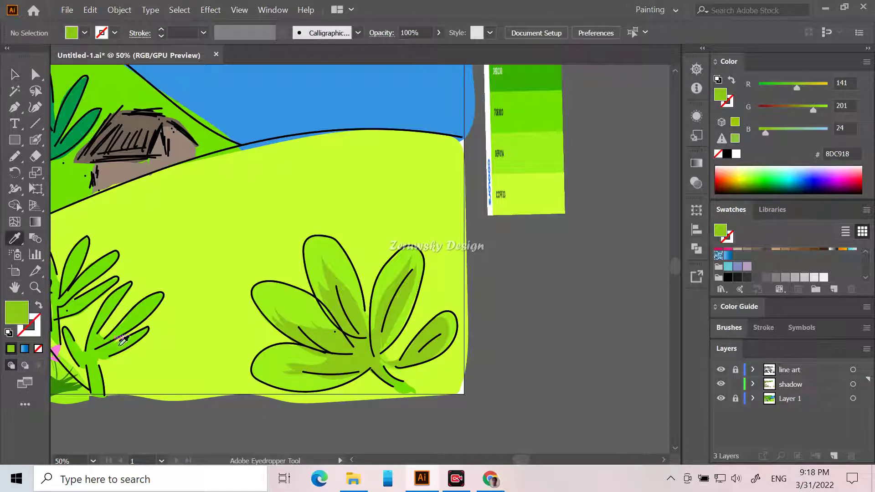
pyautogui.click(93, 353)
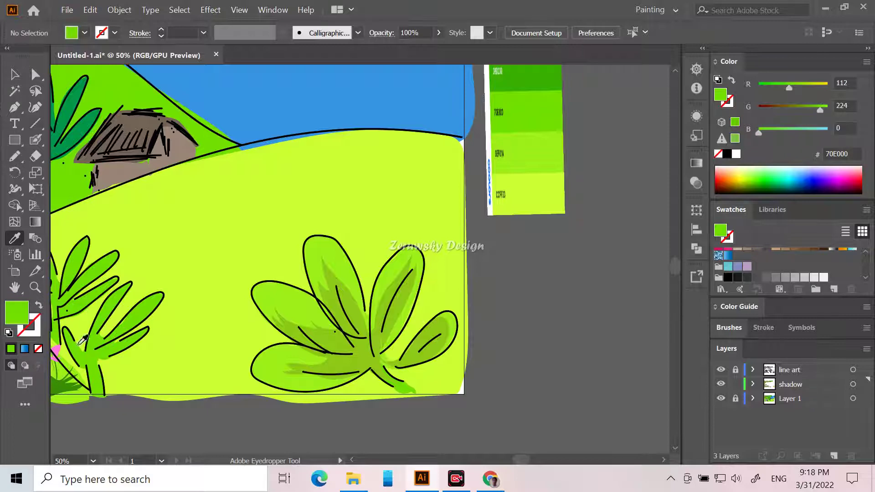
pyautogui.doubleClick(18, 319)
pyautogui.moveTo(279, 299); pyautogui.dragTo(276, 310)
pyautogui.click(434, 262)
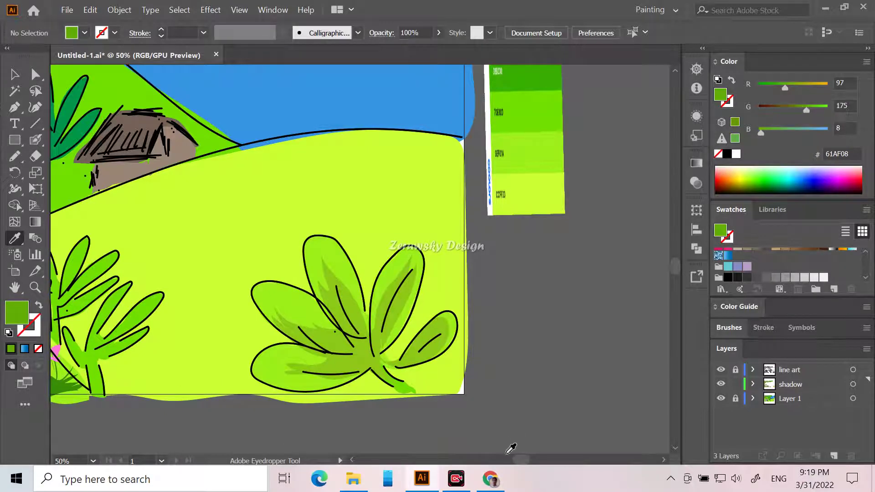
# Shade the stem, the left leaf and the tallest leaf of the front narrow-leaved plant at the hill's foot with the Pencil tool.
pyautogui.moveTo(516, 459); pyautogui.dragTo(505, 458)
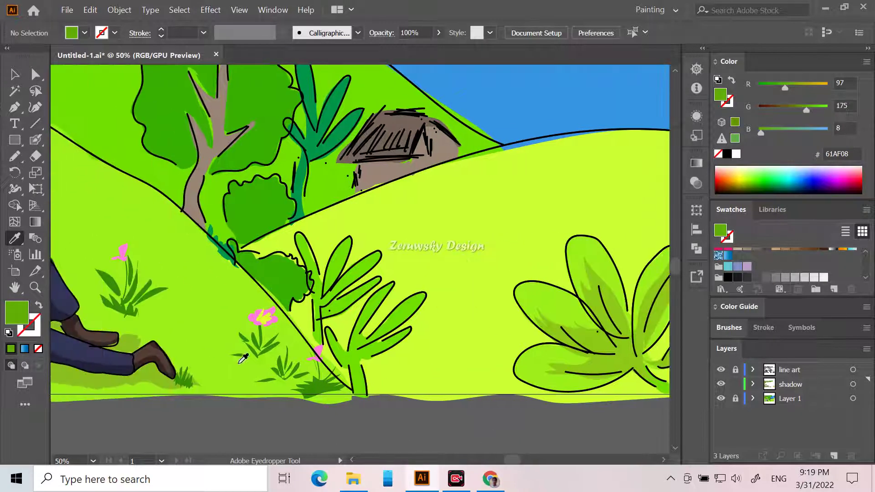
pyautogui.click(15, 157)
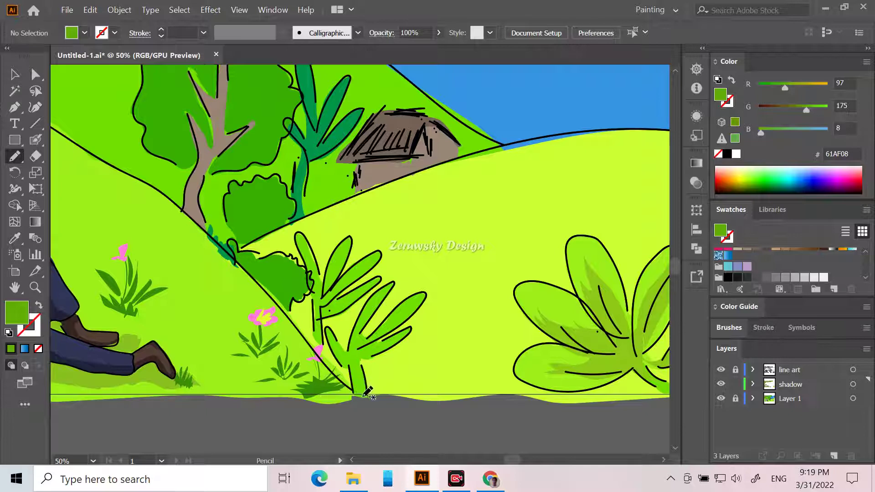
pyautogui.moveTo(348, 355)
pyautogui.mouseDown()
pyautogui.moveTo(328, 332)
pyautogui.moveTo(365, 391)
pyautogui.mouseUp()
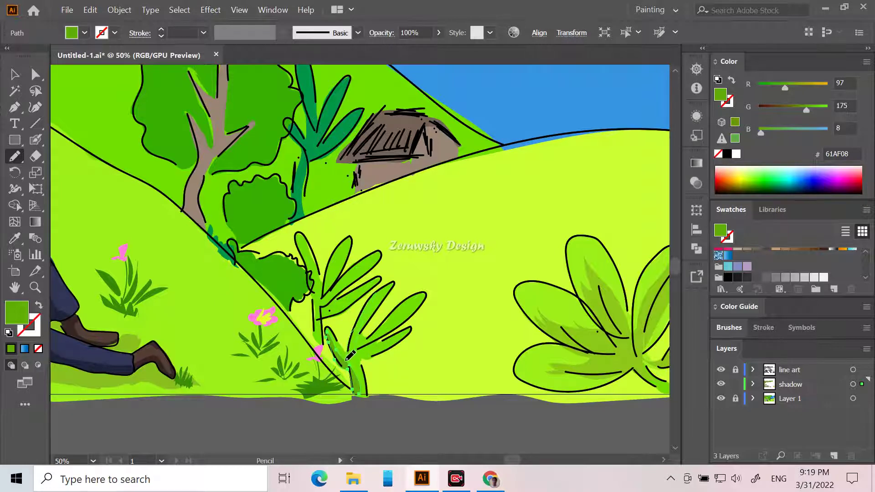
pyautogui.moveTo(363, 372); pyautogui.dragTo(376, 292)
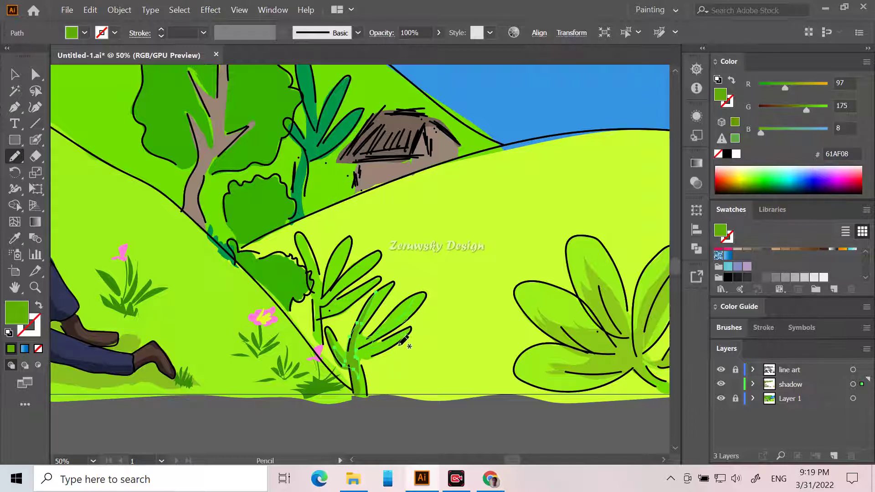
pyautogui.moveTo(353, 367); pyautogui.dragTo(408, 313)
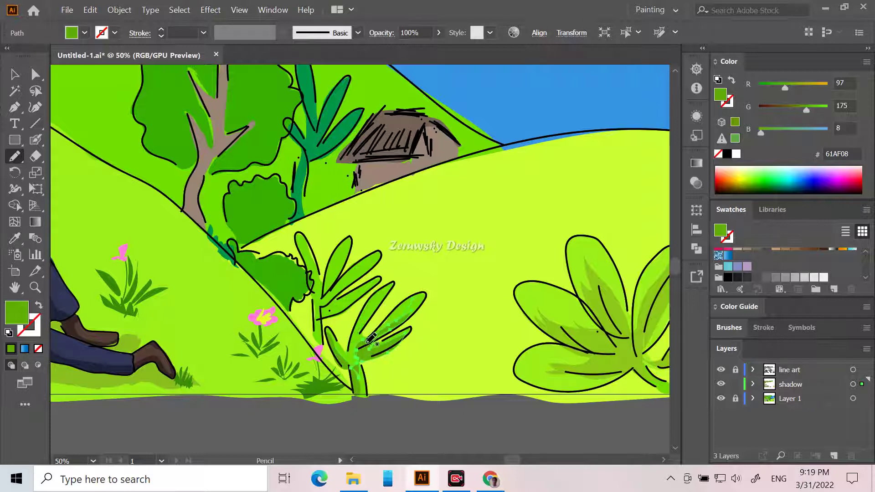
pyautogui.moveTo(358, 377); pyautogui.dragTo(376, 292)
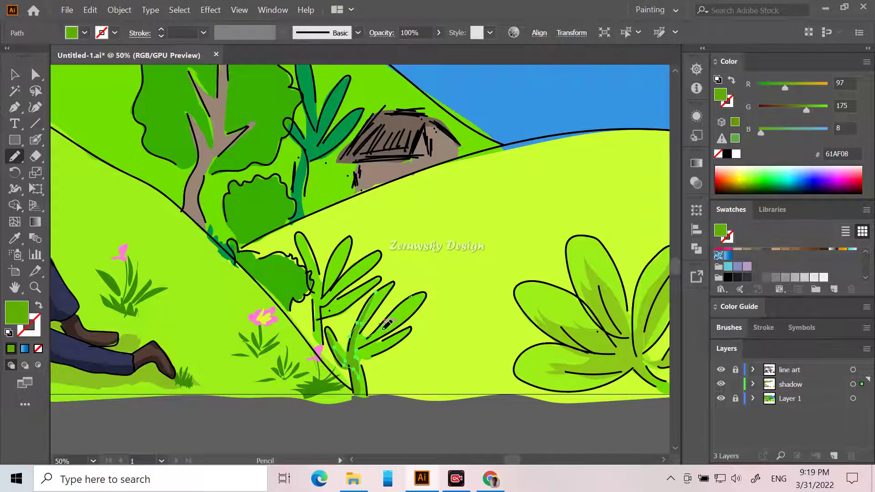
# Shade the centre and the lowest right-hand leaf of the front narrow-leaved plant and deselect the shading.
pyautogui.moveTo(362, 349)
pyautogui.mouseDown()
pyautogui.moveTo(412, 295)
pyautogui.moveTo(363, 376)
pyautogui.mouseUp()
pyautogui.moveTo(387, 338)
pyautogui.mouseDown()
pyautogui.moveTo(380, 353)
pyautogui.moveTo(354, 360)
pyautogui.mouseUp()
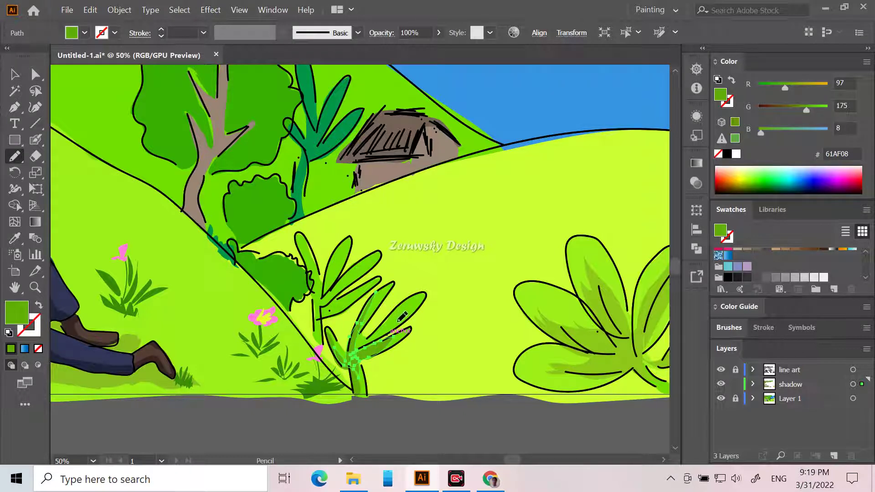
pyautogui.moveTo(364, 321); pyautogui.dragTo(385, 329)
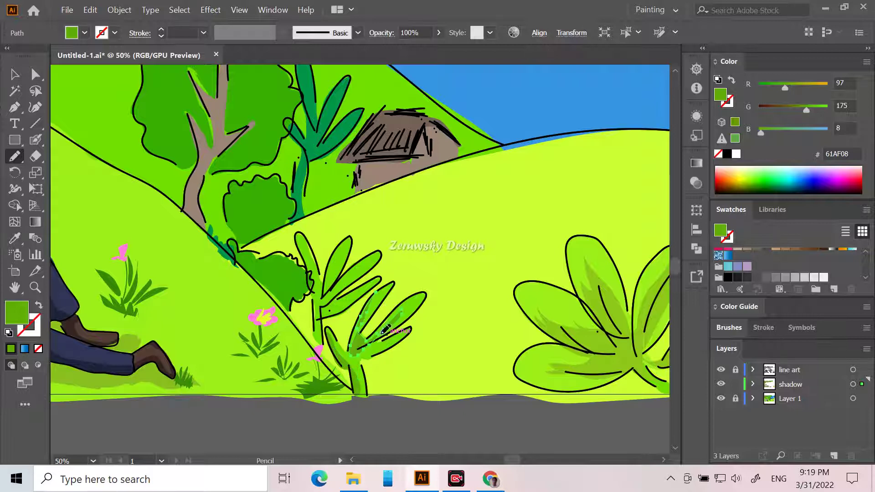
pyautogui.moveTo(367, 361); pyautogui.dragTo(380, 358)
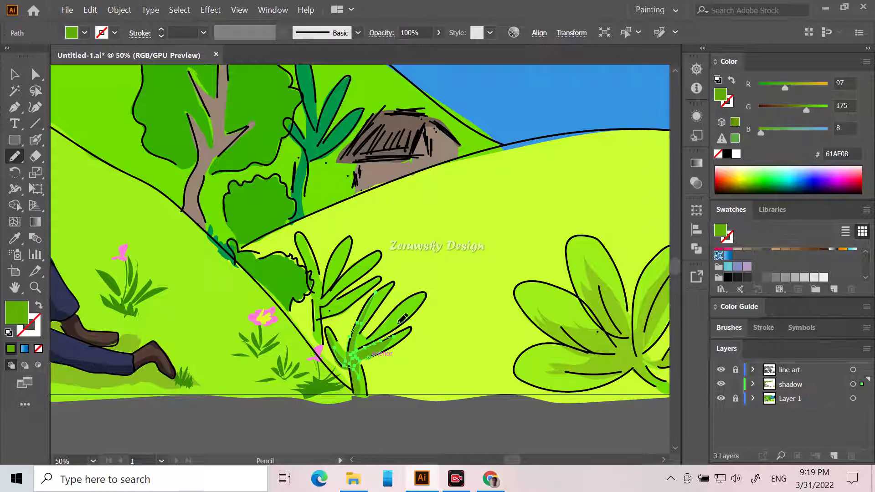
pyautogui.moveTo(362, 343)
pyautogui.mouseDown()
pyautogui.moveTo(397, 315)
pyautogui.moveTo(408, 317)
pyautogui.moveTo(404, 348)
pyautogui.moveTo(392, 328)
pyautogui.mouseUp()
pyautogui.moveTo(378, 338); pyautogui.dragTo(410, 321)
pyautogui.moveTo(408, 360); pyautogui.dragTo(409, 329)
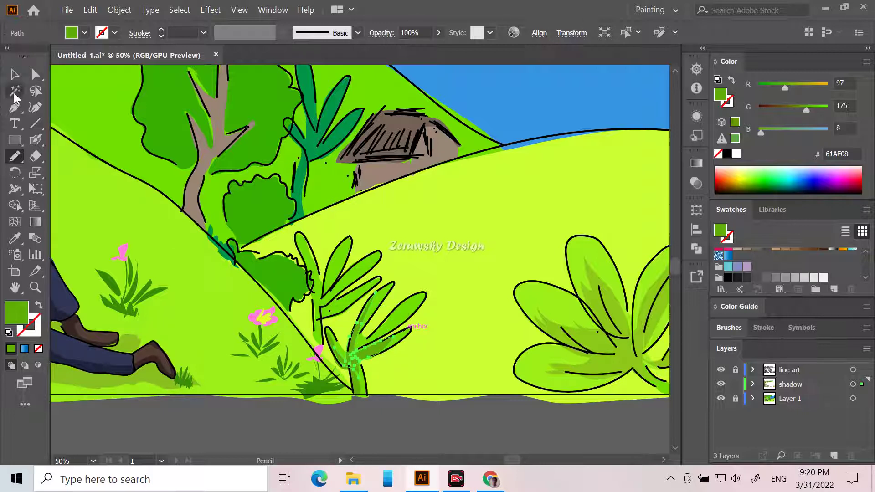
pyautogui.click(14, 74)
pyautogui.click(264, 410)
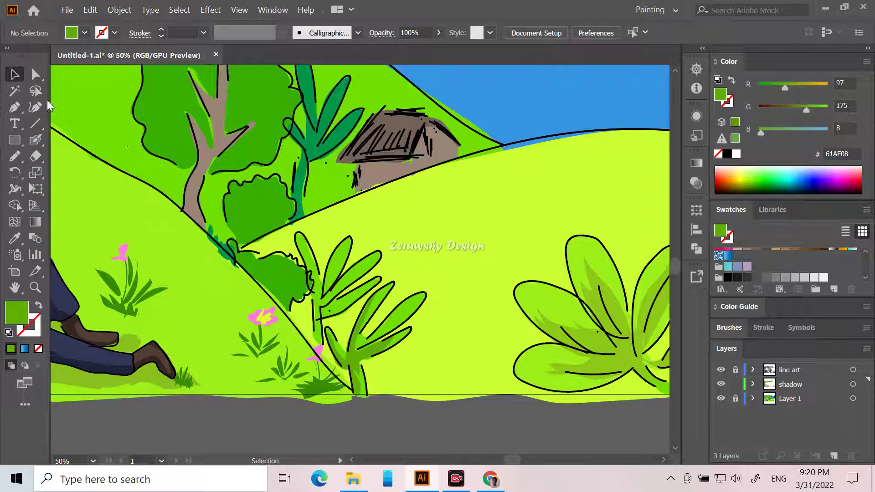
# Shade the front plant's long right leaf and the stem and leaves of the narrow-leaved plant behind it, leaving nothing selected.
pyautogui.click(15, 155)
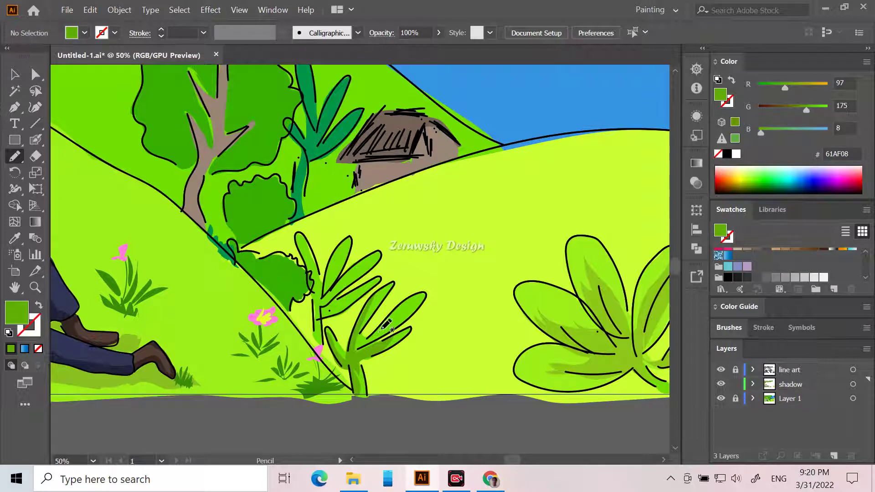
pyautogui.moveTo(382, 323)
pyautogui.mouseDown()
pyautogui.moveTo(363, 344)
pyautogui.moveTo(356, 336)
pyautogui.moveTo(349, 350)
pyautogui.moveTo(356, 357)
pyautogui.moveTo(415, 297)
pyautogui.mouseUp()
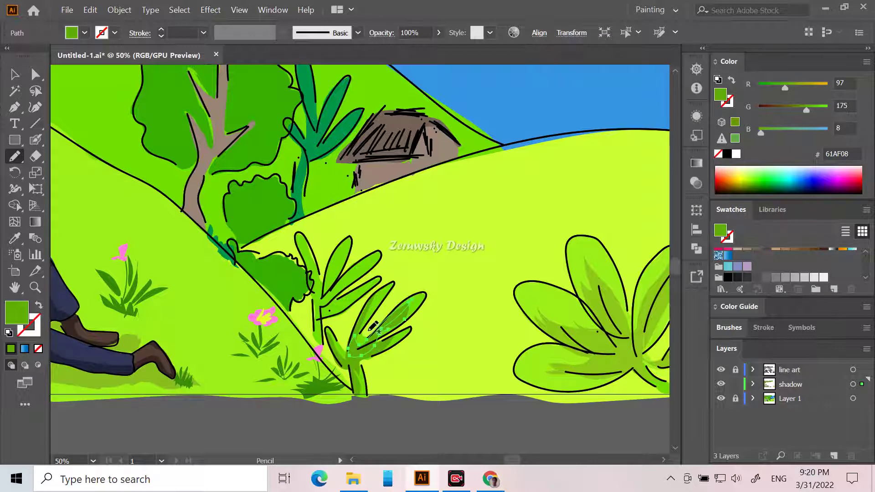
pyautogui.moveTo(316, 268)
pyautogui.mouseDown()
pyautogui.moveTo(327, 289)
pyautogui.moveTo(343, 262)
pyautogui.moveTo(337, 279)
pyautogui.moveTo(357, 272)
pyautogui.moveTo(337, 296)
pyautogui.moveTo(371, 282)
pyautogui.moveTo(321, 324)
pyautogui.moveTo(320, 342)
pyautogui.mouseUp()
pyautogui.moveTo(315, 276)
pyautogui.mouseDown()
pyautogui.moveTo(302, 258)
pyautogui.moveTo(320, 272)
pyautogui.moveTo(332, 270)
pyautogui.mouseUp()
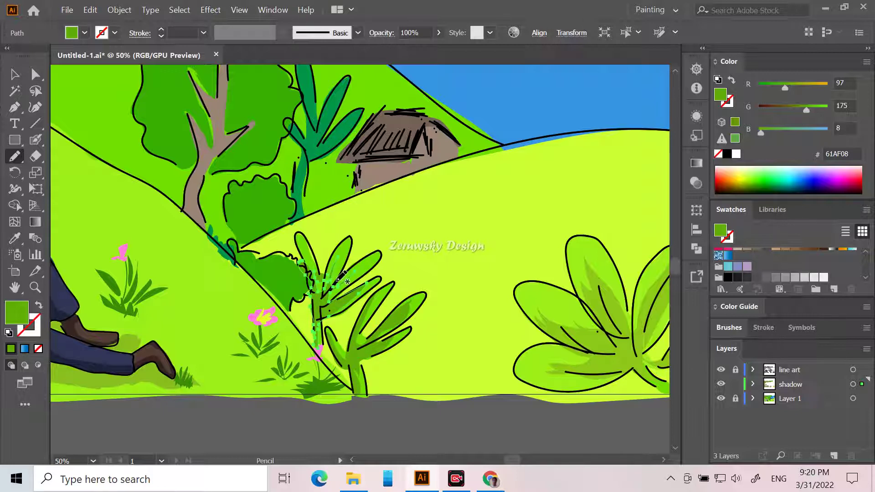
pyautogui.click(15, 73)
pyautogui.click(321, 426)
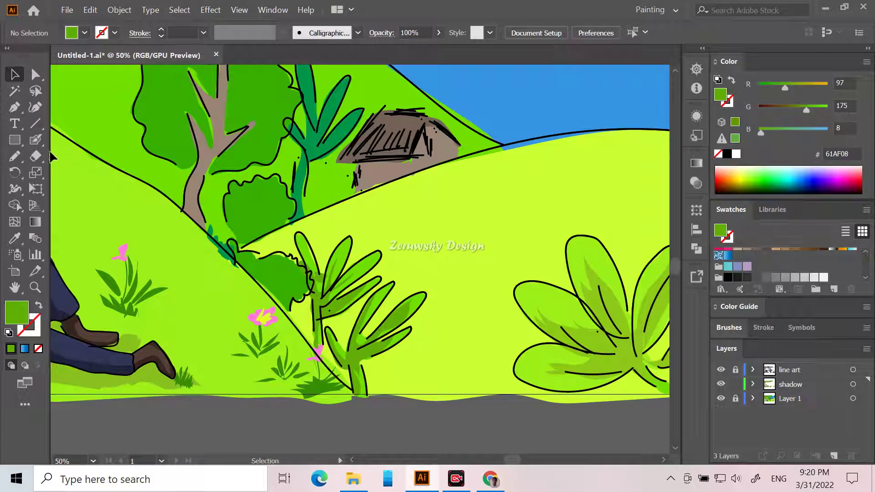
# Sample the green of the low bush beside the narrow-leaved plants and darken the fill to 318406.
pyautogui.click(15, 238)
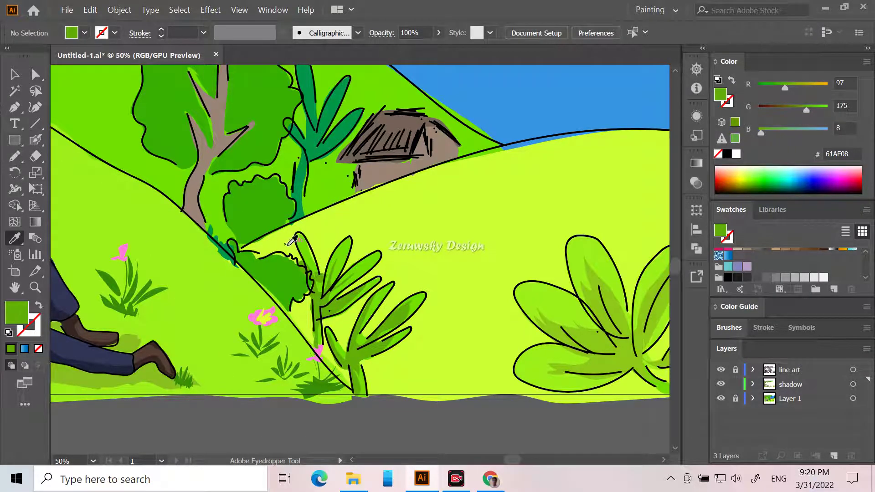
pyautogui.click(287, 278)
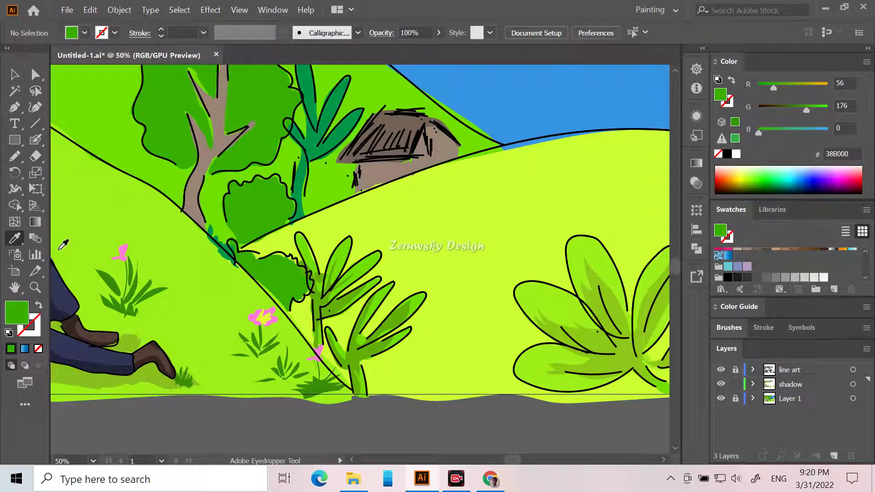
pyautogui.doubleClick(20, 320)
pyautogui.click(277, 332)
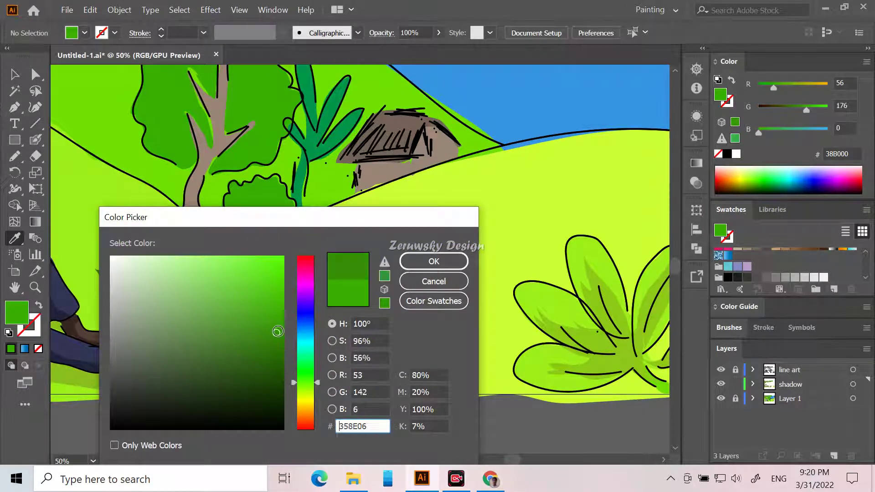
pyautogui.click(279, 338)
pyautogui.click(434, 261)
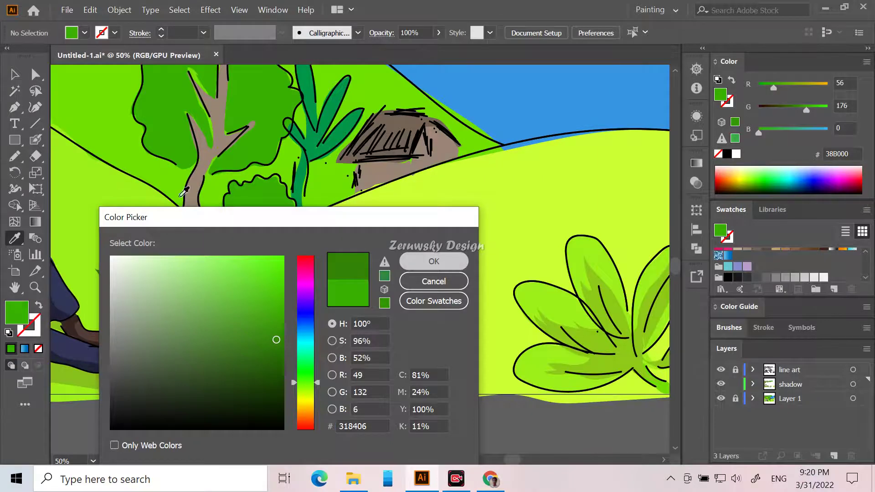
# Shade the low bush along the hill's edge with the Pencil tool, from its right side to its left tip.
pyautogui.click(15, 156)
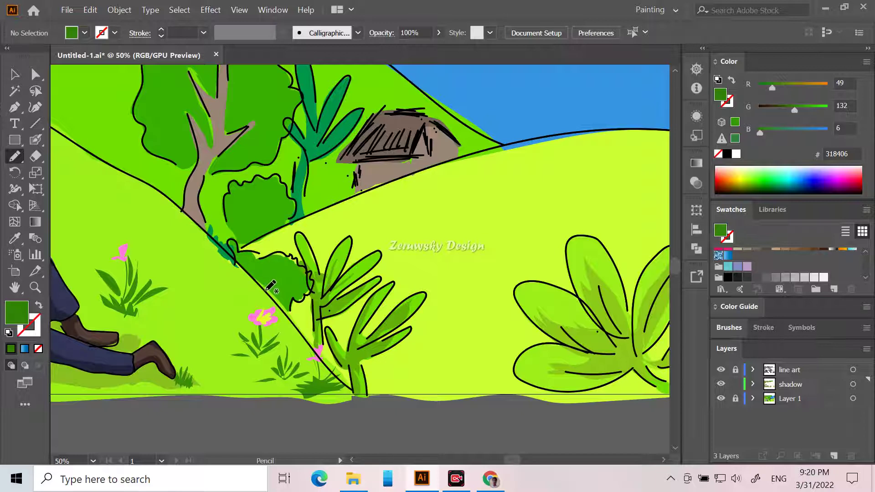
pyautogui.moveTo(267, 289)
pyautogui.mouseDown()
pyautogui.moveTo(287, 269)
pyautogui.moveTo(307, 294)
pyautogui.moveTo(281, 305)
pyautogui.moveTo(267, 273)
pyautogui.mouseUp()
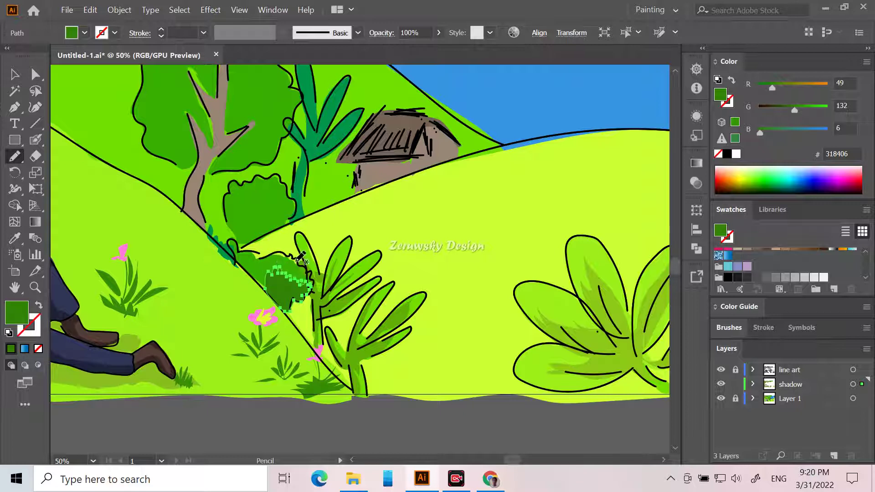
pyautogui.moveTo(238, 266)
pyautogui.mouseDown()
pyautogui.moveTo(270, 273)
pyautogui.moveTo(270, 287)
pyautogui.moveTo(239, 262)
pyautogui.mouseUp()
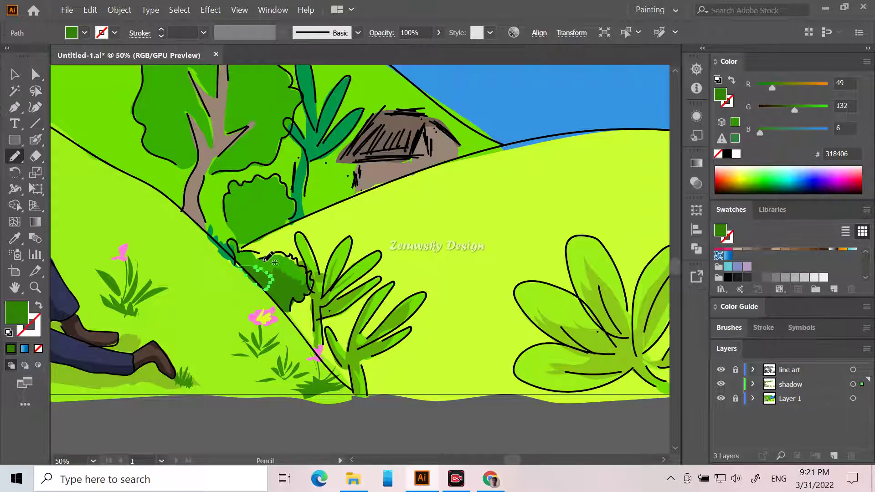
pyautogui.moveTo(263, 261)
pyautogui.mouseDown()
pyautogui.moveTo(237, 250)
pyautogui.moveTo(266, 258)
pyautogui.mouseUp()
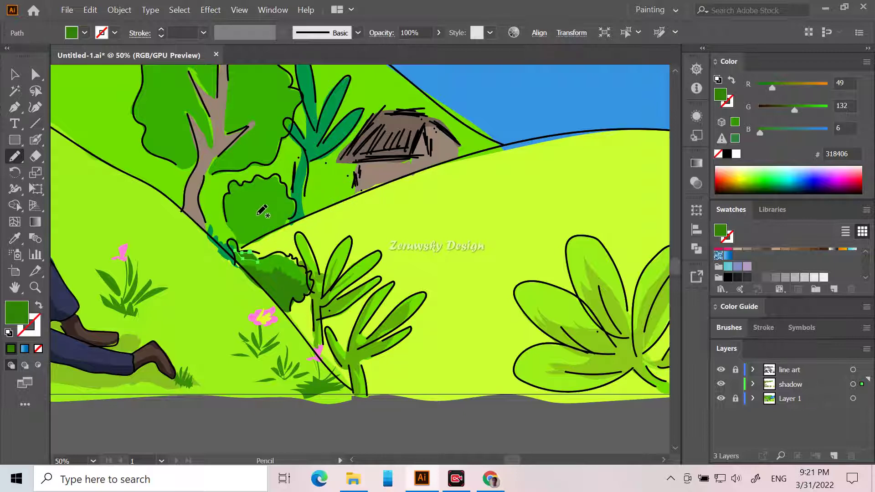
# Shade the round bush beneath the tree with curved foliage bands, an inner patch and a darker left side.
pyautogui.moveTo(247, 243)
pyautogui.mouseDown()
pyautogui.moveTo(241, 226)
pyautogui.moveTo(252, 205)
pyautogui.moveTo(268, 199)
pyautogui.moveTo(286, 223)
pyautogui.moveTo(289, 209)
pyautogui.moveTo(262, 192)
pyautogui.moveTo(230, 230)
pyautogui.mouseUp()
pyautogui.moveTo(250, 238); pyautogui.dragTo(250, 239)
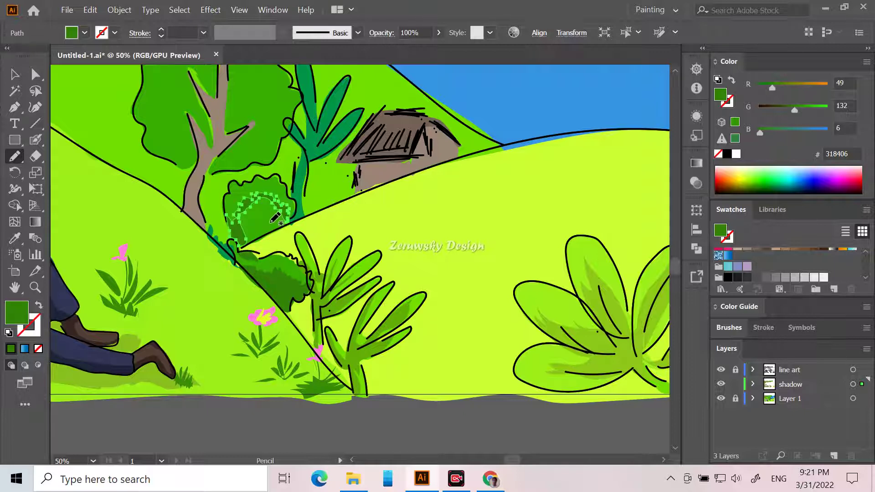
pyautogui.moveTo(263, 231)
pyautogui.mouseDown()
pyautogui.moveTo(270, 212)
pyautogui.moveTo(275, 220)
pyautogui.moveTo(269, 203)
pyautogui.moveTo(251, 223)
pyautogui.moveTo(255, 237)
pyautogui.moveTo(279, 201)
pyautogui.moveTo(246, 196)
pyautogui.moveTo(277, 222)
pyautogui.mouseUp()
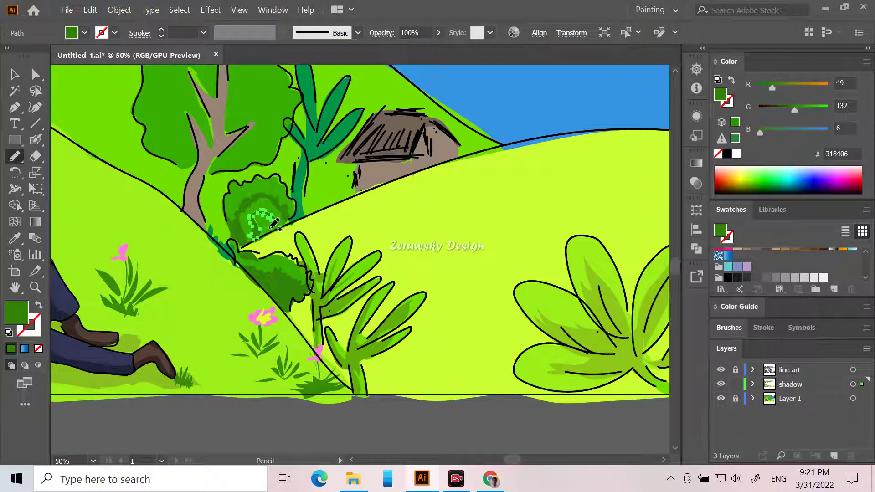
pyautogui.moveTo(258, 215)
pyautogui.mouseDown()
pyautogui.moveTo(253, 206)
pyautogui.moveTo(262, 228)
pyautogui.moveTo(251, 213)
pyautogui.mouseUp()
pyautogui.click(244, 199)
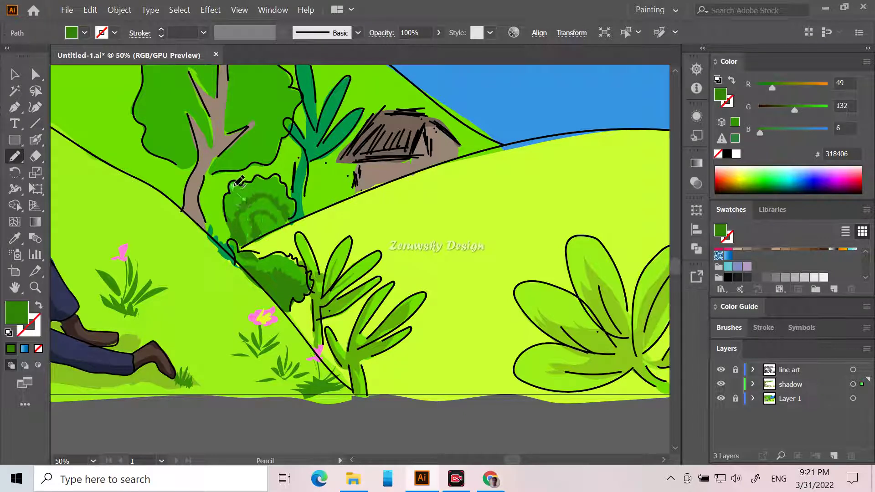
pyautogui.moveTo(226, 194)
pyautogui.mouseDown()
pyautogui.moveTo(224, 218)
pyautogui.moveTo(235, 223)
pyautogui.moveTo(246, 191)
pyautogui.mouseUp()
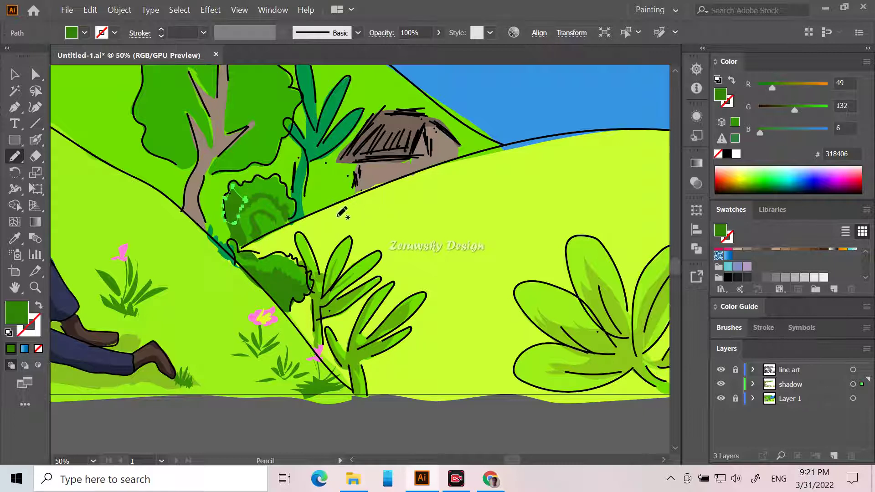
# Shade the left side of the hillside tree's crown and add leafy shadow strokes to its upper-left foliage.
pyautogui.scroll(3, 337, 210)
pyautogui.scroll(3, 337, 211)
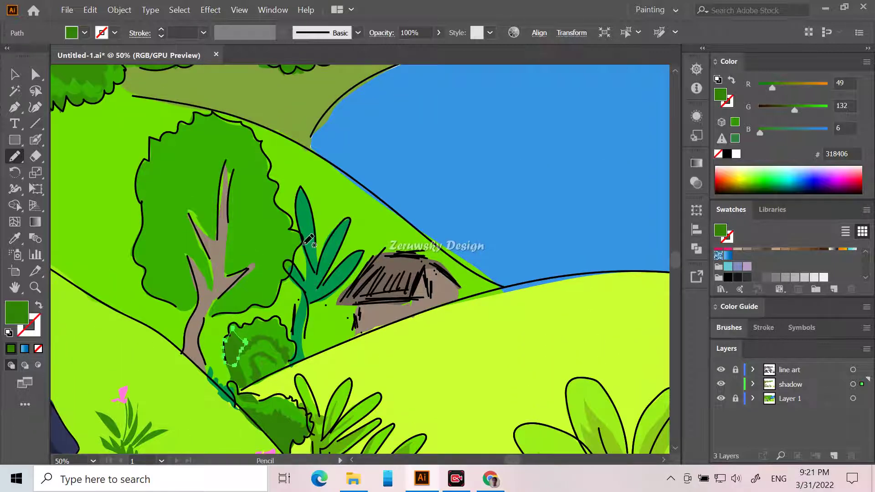
pyautogui.scroll(1, 300, 229)
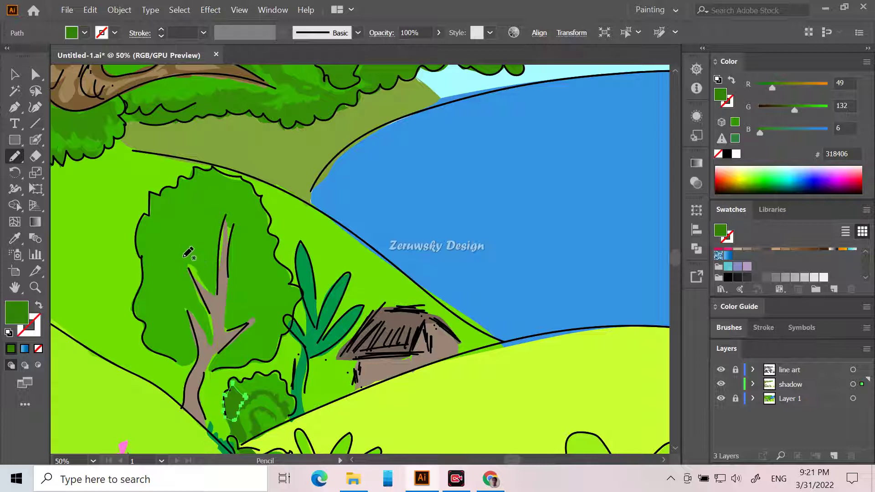
pyautogui.moveTo(182, 263)
pyautogui.mouseDown()
pyautogui.moveTo(148, 217)
pyautogui.moveTo(137, 240)
pyautogui.moveTo(134, 315)
pyautogui.moveTo(150, 345)
pyautogui.moveTo(181, 365)
pyautogui.moveTo(195, 357)
pyautogui.moveTo(191, 305)
pyautogui.moveTo(218, 341)
pyautogui.moveTo(176, 251)
pyautogui.mouseUp()
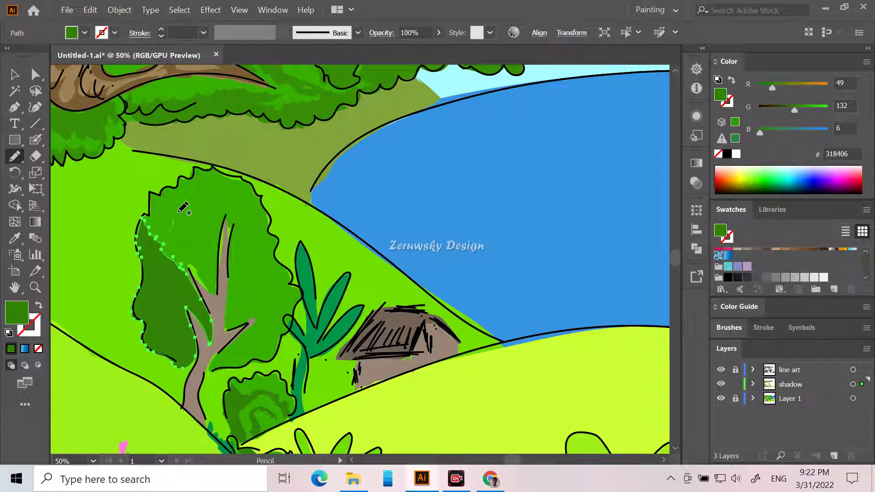
pyautogui.moveTo(189, 206)
pyautogui.mouseDown()
pyautogui.moveTo(174, 208)
pyautogui.moveTo(152, 204)
pyautogui.moveTo(179, 242)
pyautogui.mouseUp()
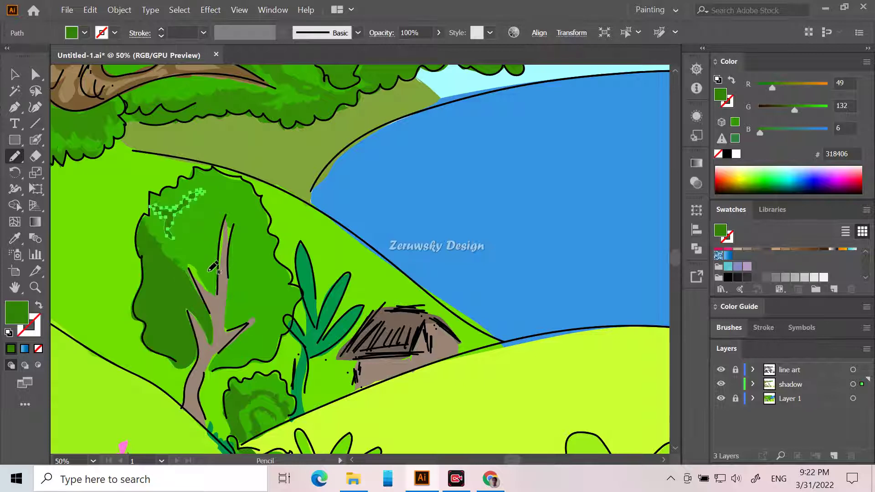
pyautogui.moveTo(193, 245)
pyautogui.mouseDown()
pyautogui.moveTo(169, 245)
pyautogui.moveTo(207, 271)
pyautogui.mouseUp()
# Shade the top and the lower-right part of the tree's crown, add a shadow patch at its upper right, and view the whole artwork.
pyautogui.moveTo(210, 236)
pyautogui.mouseDown()
pyautogui.moveTo(190, 225)
pyautogui.moveTo(194, 215)
pyautogui.moveTo(231, 198)
pyautogui.moveTo(191, 224)
pyautogui.moveTo(206, 237)
pyautogui.moveTo(235, 207)
pyautogui.moveTo(248, 279)
pyautogui.moveTo(294, 293)
pyautogui.mouseUp()
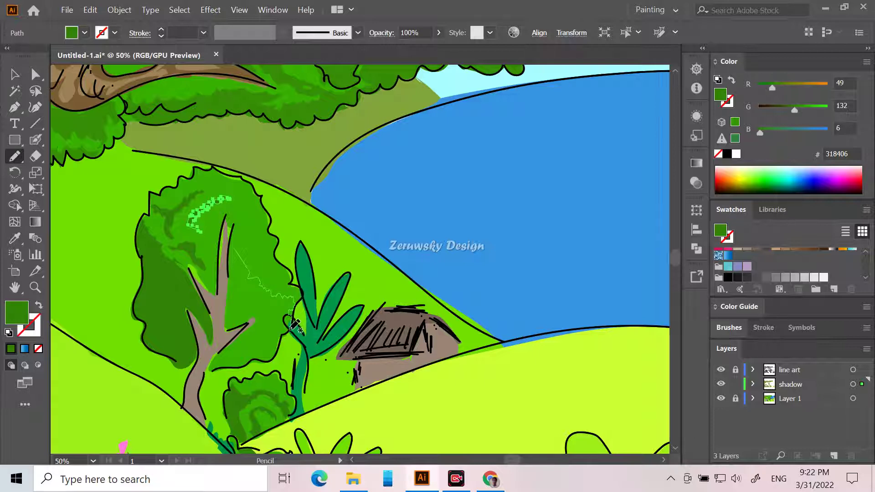
pyautogui.moveTo(280, 346)
pyautogui.mouseDown()
pyautogui.moveTo(234, 370)
pyautogui.moveTo(208, 367)
pyautogui.moveTo(248, 326)
pyautogui.moveTo(223, 327)
pyautogui.moveTo(234, 250)
pyautogui.mouseUp()
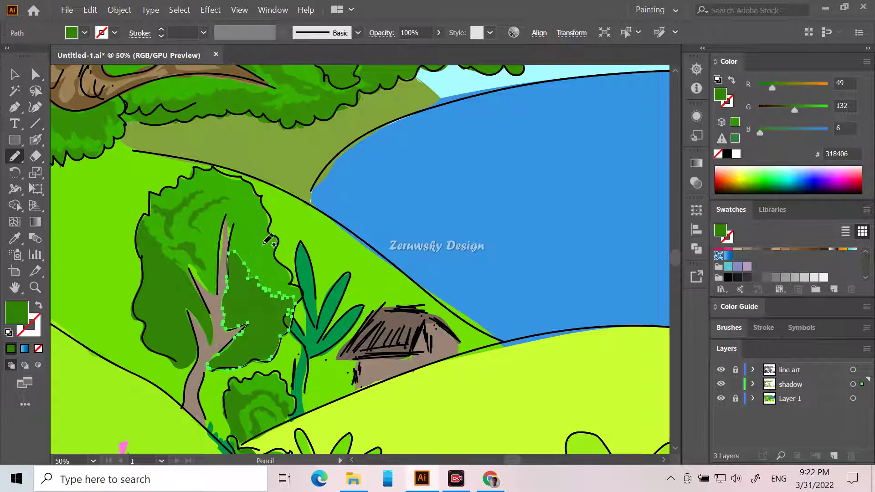
pyautogui.moveTo(268, 249)
pyautogui.mouseDown()
pyautogui.moveTo(232, 212)
pyautogui.moveTo(251, 215)
pyautogui.moveTo(272, 250)
pyautogui.mouseUp()
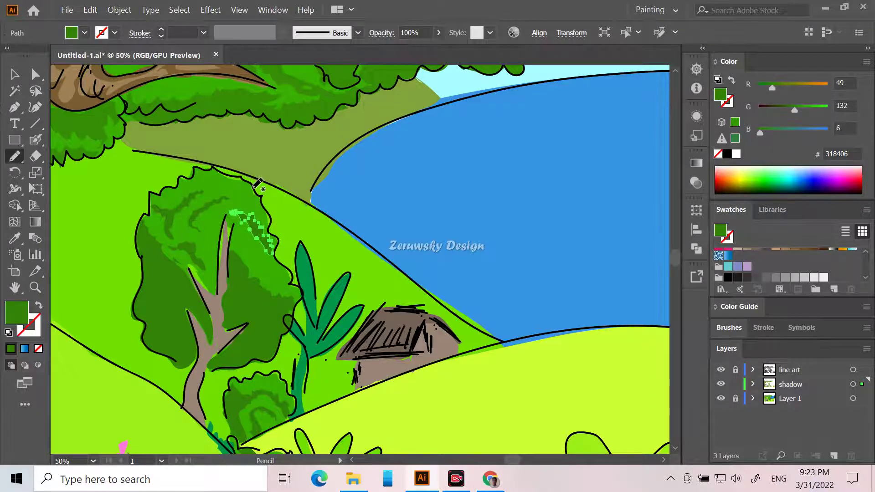
pyautogui.hotkey('ctrl', '-')
pyautogui.hotkey('ctrl', '-')
pyautogui.hotkey('ctrl', '-')
pyautogui.hotkey('ctrl', '-')
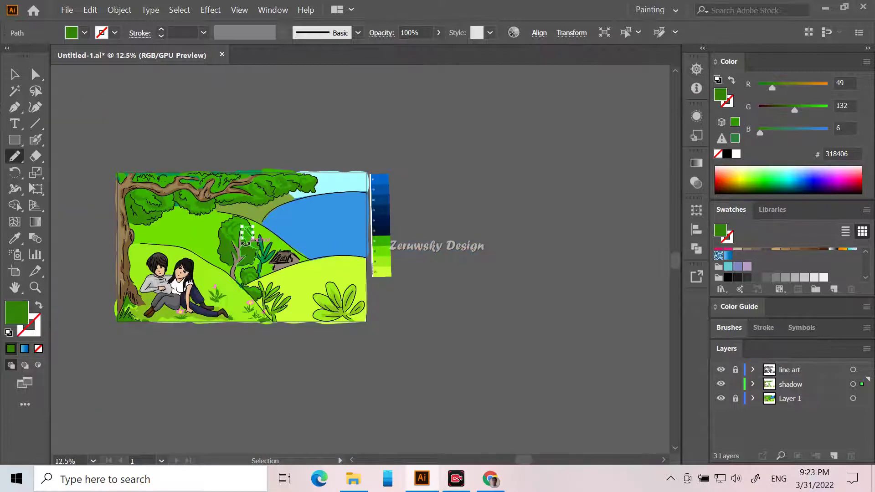
pyautogui.hotkey('ctrl', '+')
pyautogui.hotkey('ctrl', '+')
pyautogui.hotkey('ctrl', '-')
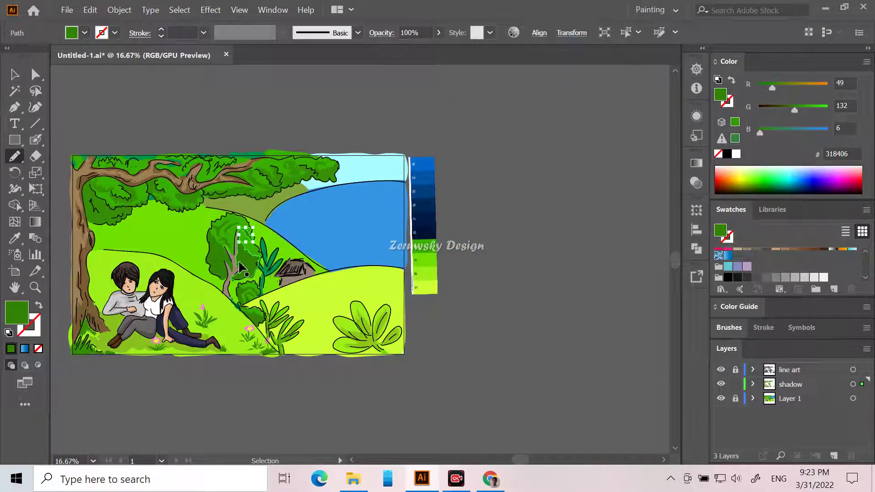
pyautogui.scroll(4, 240, 266)
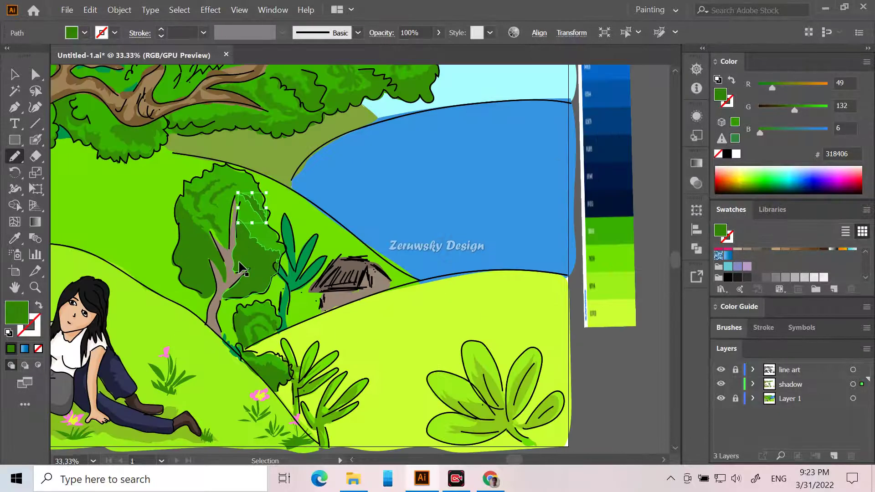
pyautogui.scroll(1, 240, 266)
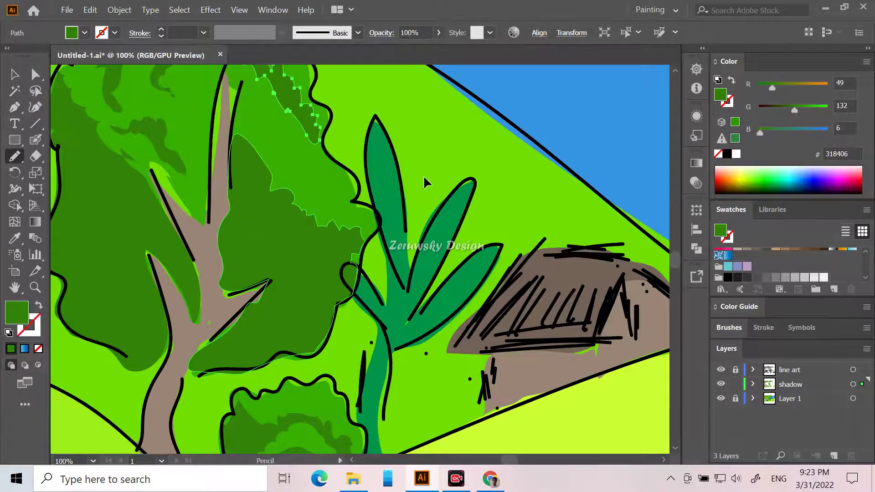
pyautogui.scroll(-5, 382, 184)
pyautogui.scroll(1, 335, 178)
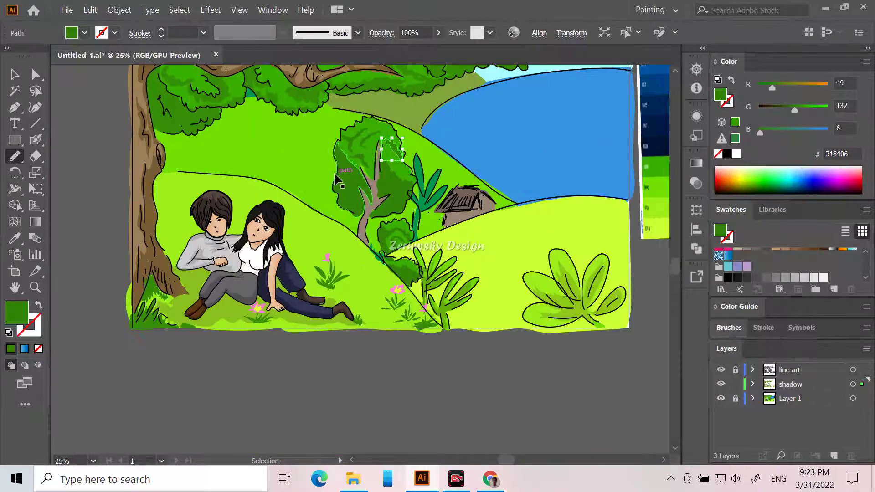
# Deselect the artwork, sample the teal plant beside the hut, and set the fill colour to the darker green 056D34.
pyautogui.click(15, 74)
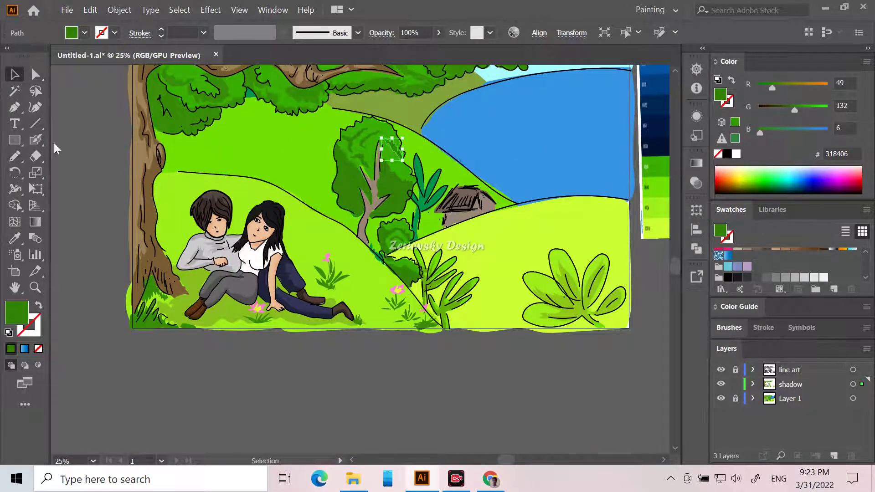
pyautogui.click(127, 369)
pyautogui.click(14, 238)
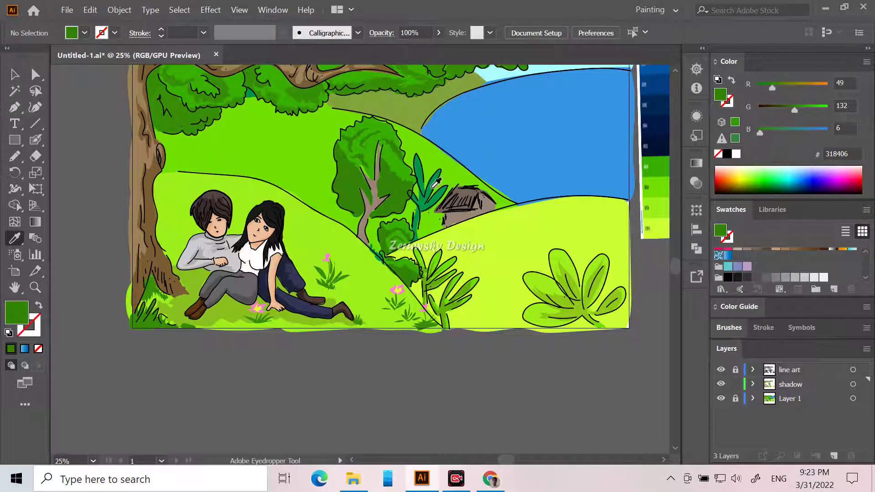
pyautogui.click(433, 186)
pyautogui.doubleClick(27, 312)
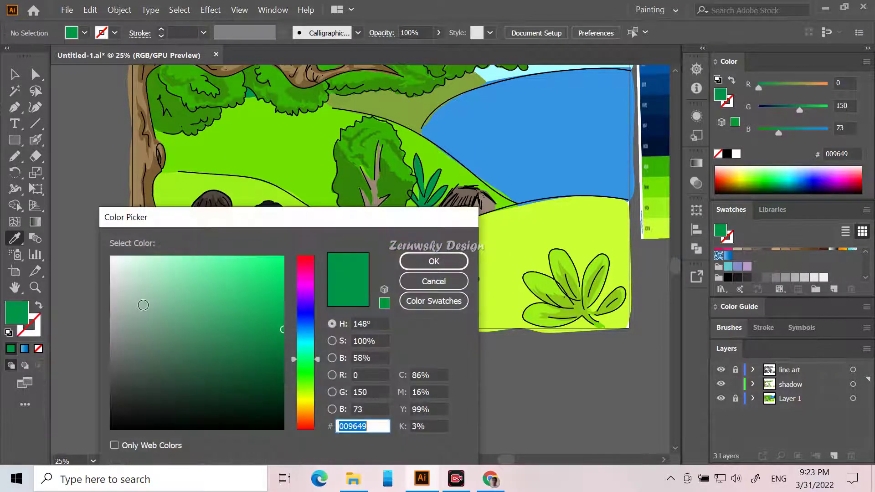
pyautogui.write('056D34')
pyautogui.click(446, 260)
# Shade the teal plant's stem, its tall upright leaf and the left side of the neighbouring slanted leaf with the Pencil tool.
pyautogui.scroll(2, 444, 261)
pyautogui.scroll(2, 445, 261)
pyautogui.scroll(5, 456, 219)
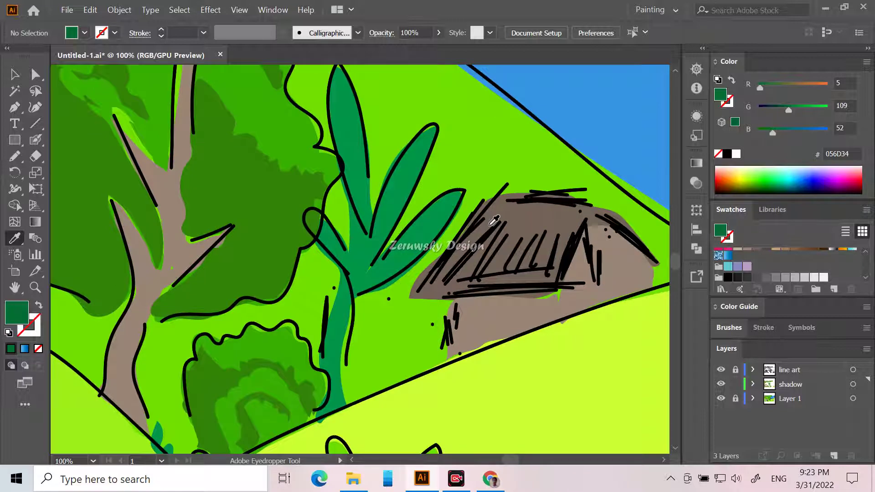
pyautogui.click(15, 156)
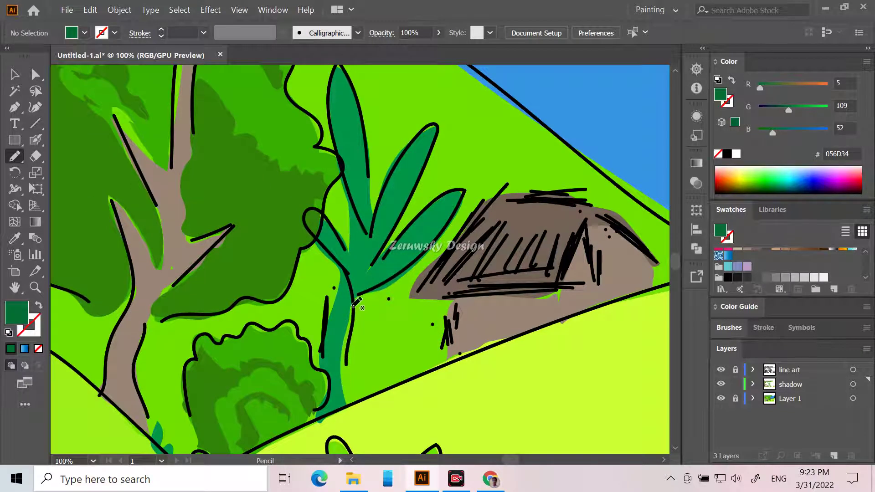
pyautogui.moveTo(325, 281)
pyautogui.mouseDown()
pyautogui.moveTo(321, 364)
pyautogui.moveTo(331, 387)
pyautogui.moveTo(319, 416)
pyautogui.moveTo(335, 410)
pyautogui.moveTo(336, 352)
pyautogui.moveTo(353, 286)
pyautogui.moveTo(338, 252)
pyautogui.moveTo(324, 236)
pyautogui.moveTo(316, 240)
pyautogui.moveTo(325, 260)
pyautogui.moveTo(351, 251)
pyautogui.moveTo(363, 178)
pyautogui.moveTo(332, 86)
pyautogui.moveTo(343, 248)
pyautogui.mouseUp()
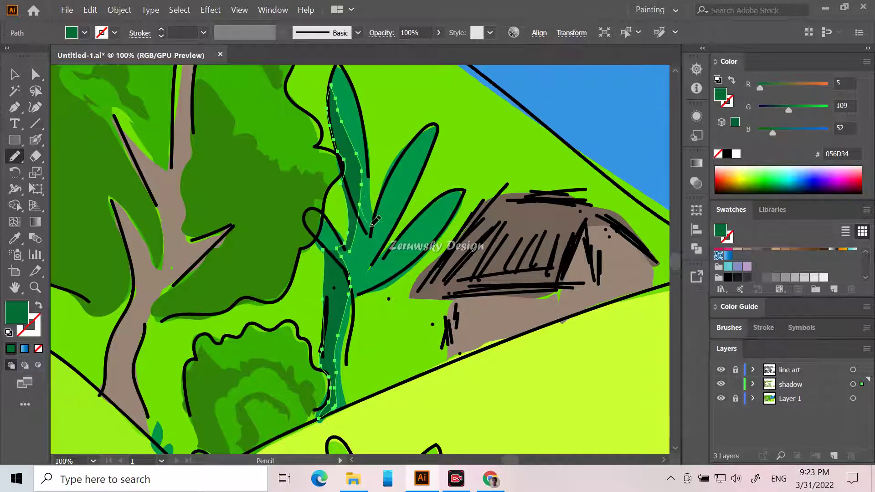
pyautogui.moveTo(402, 155); pyautogui.dragTo(384, 194)
pyautogui.moveTo(361, 222); pyautogui.dragTo(368, 228)
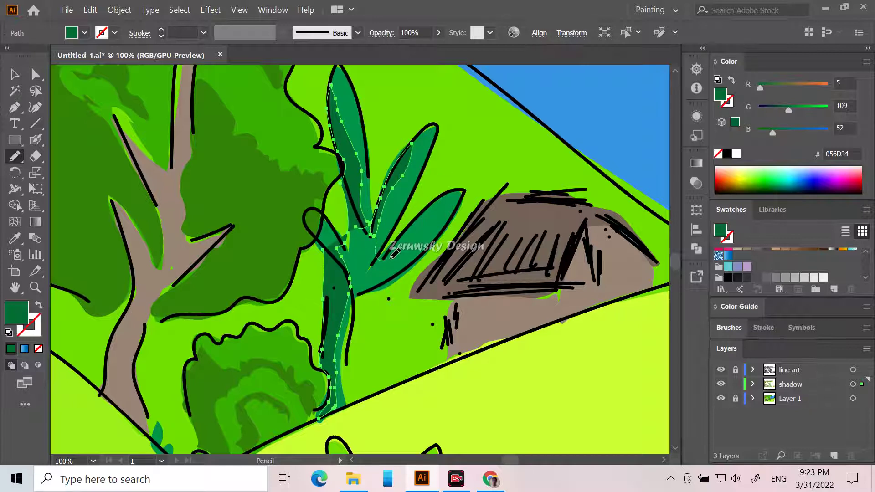
# Shade the teal plant's small left leaf, the junction where its leaves meet and the upper side of its right leaf.
pyautogui.moveTo(412, 248)
pyautogui.mouseDown()
pyautogui.moveTo(392, 275)
pyautogui.moveTo(350, 289)
pyautogui.mouseUp()
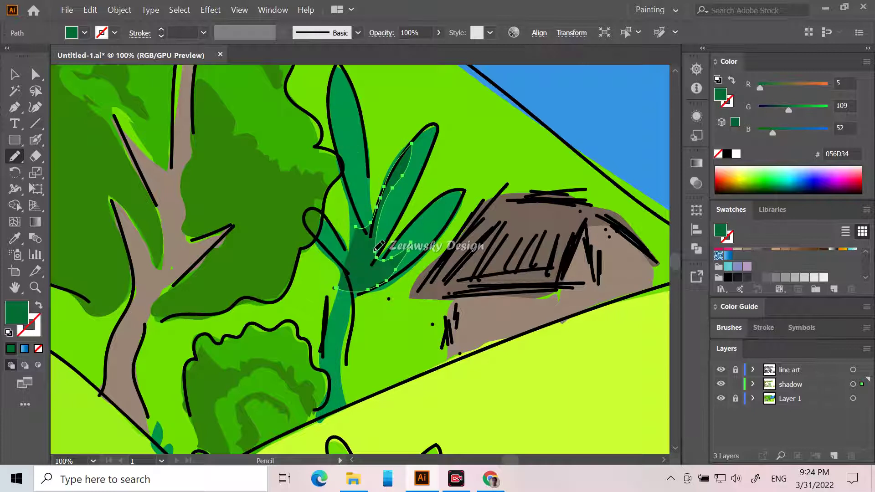
pyautogui.press('ctrl')
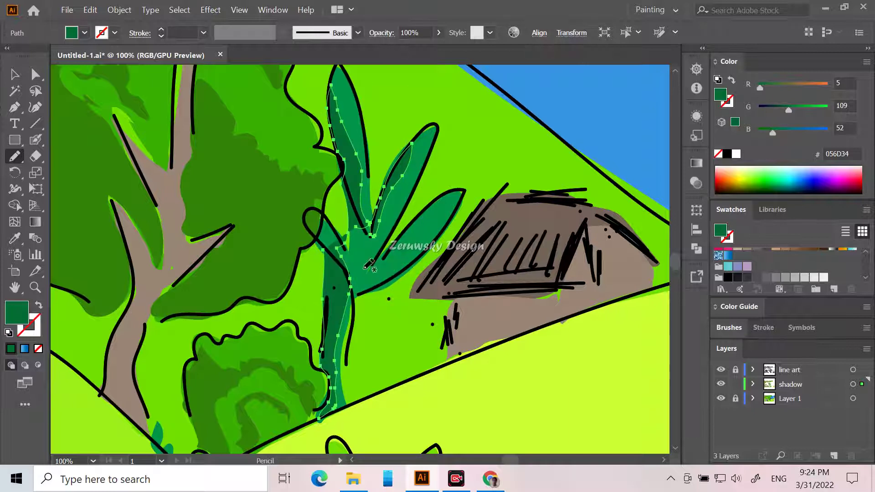
pyautogui.moveTo(344, 240)
pyautogui.mouseDown()
pyautogui.moveTo(322, 225)
pyautogui.moveTo(325, 250)
pyautogui.moveTo(340, 239)
pyautogui.mouseUp()
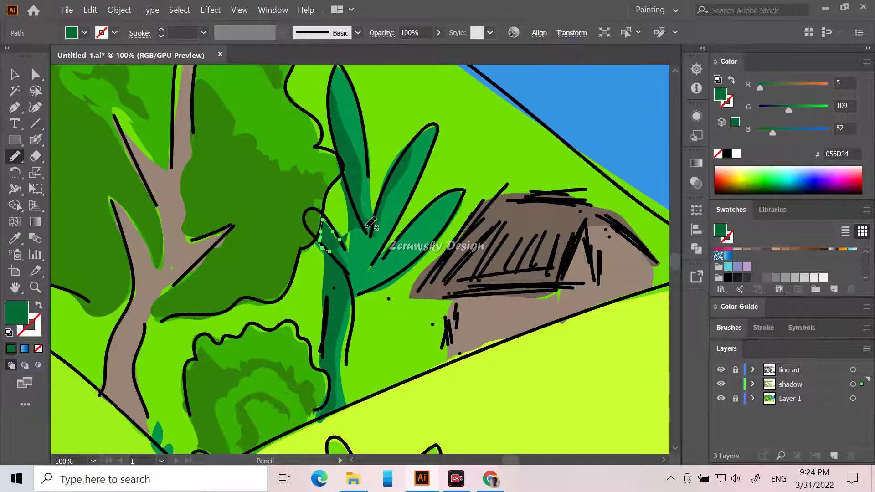
pyautogui.moveTo(385, 201)
pyautogui.mouseDown()
pyautogui.moveTo(380, 283)
pyautogui.moveTo(343, 302)
pyautogui.mouseUp()
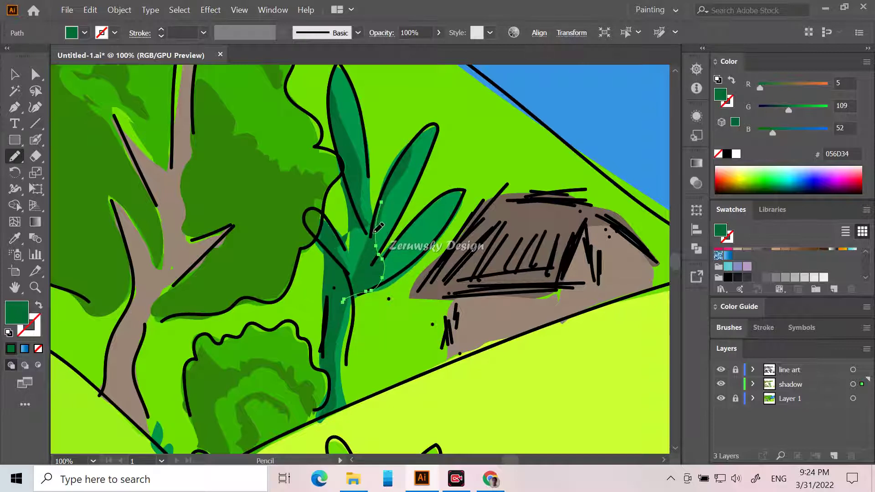
pyautogui.moveTo(338, 250)
pyautogui.mouseDown()
pyautogui.moveTo(364, 276)
pyautogui.moveTo(358, 295)
pyautogui.moveTo(338, 288)
pyautogui.moveTo(418, 238)
pyautogui.moveTo(451, 194)
pyautogui.moveTo(366, 277)
pyautogui.mouseUp()
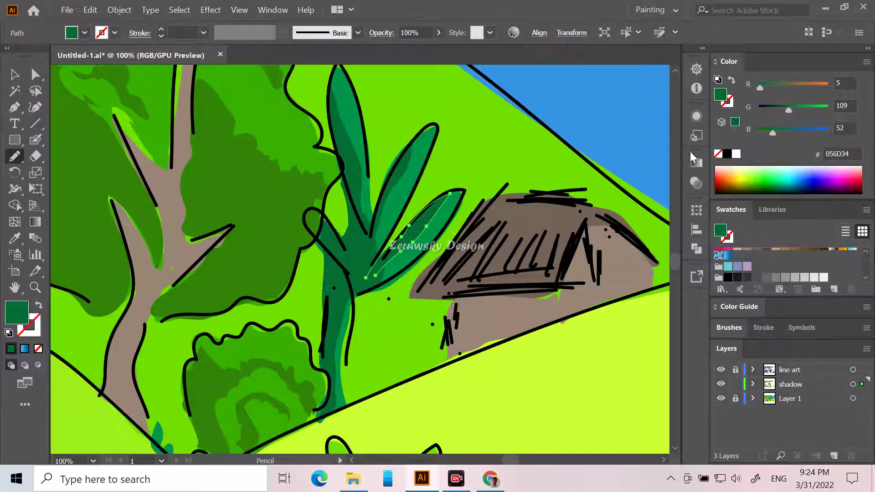
# Deselect the artwork, sample the hut's wall colour, and set the fill to the darker brown 75665A.
pyautogui.scroll(-5, 414, 325)
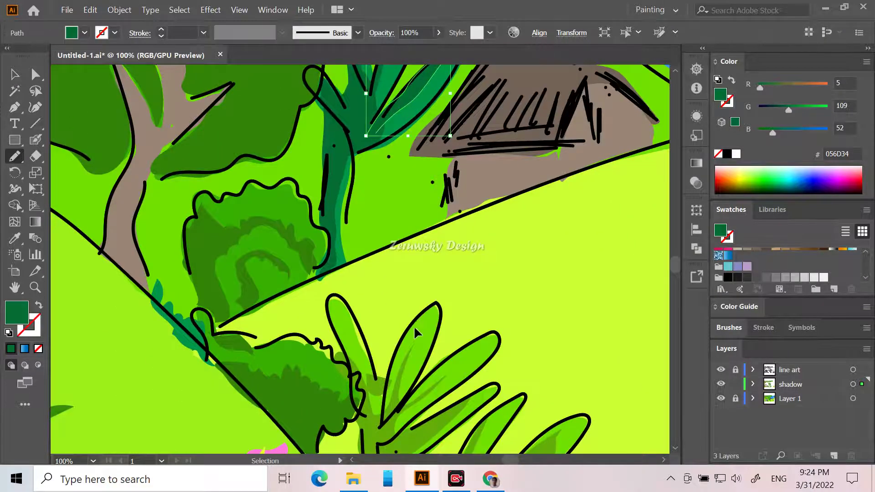
pyautogui.scroll(-4, 413, 326)
pyautogui.click(14, 75)
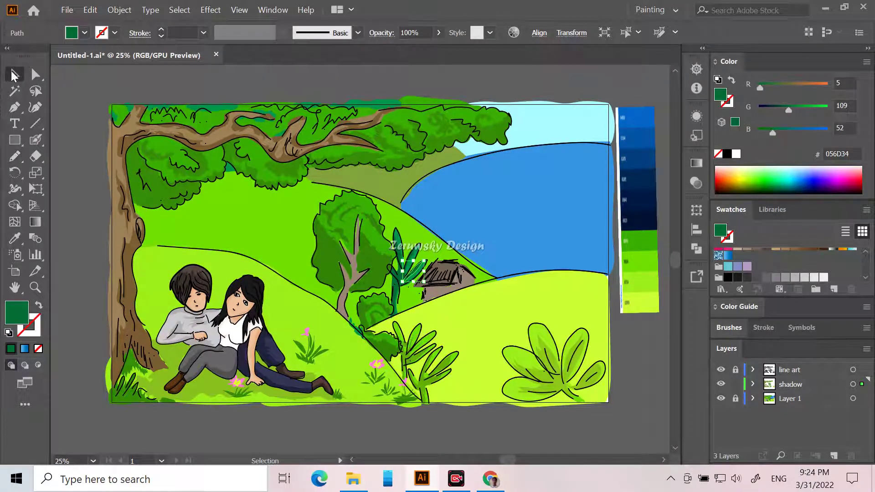
pyautogui.click(177, 426)
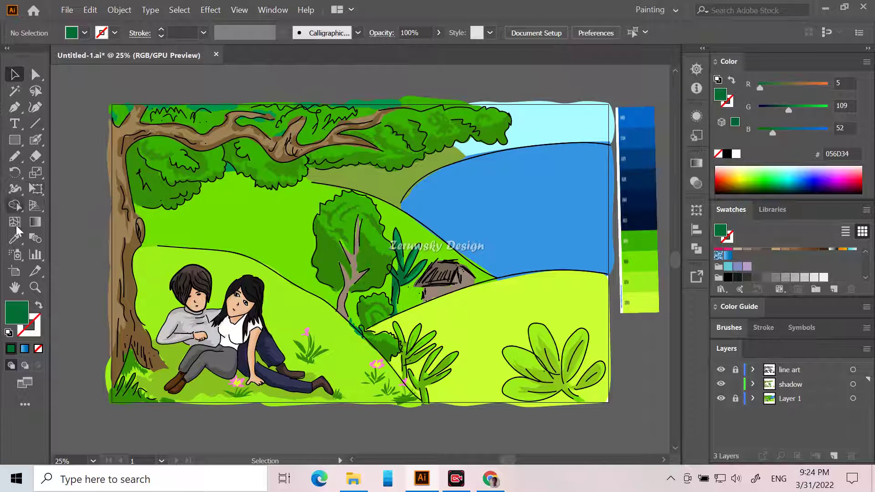
pyautogui.click(17, 241)
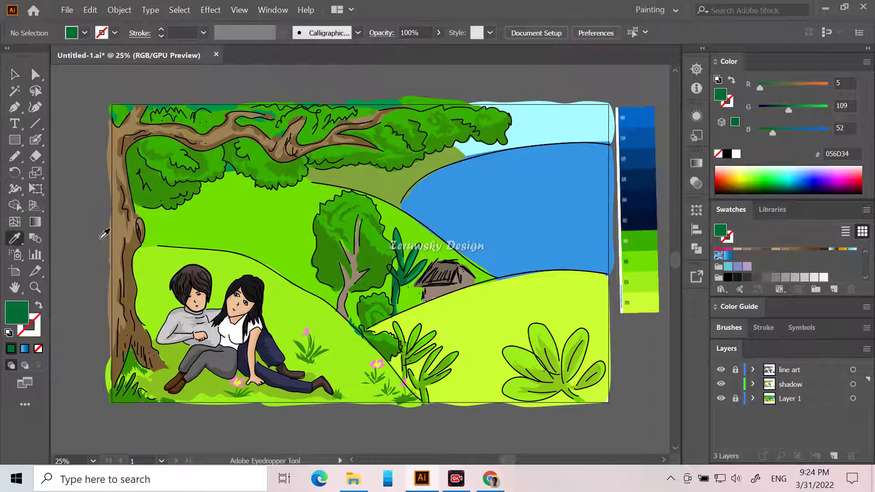
pyautogui.click(433, 288)
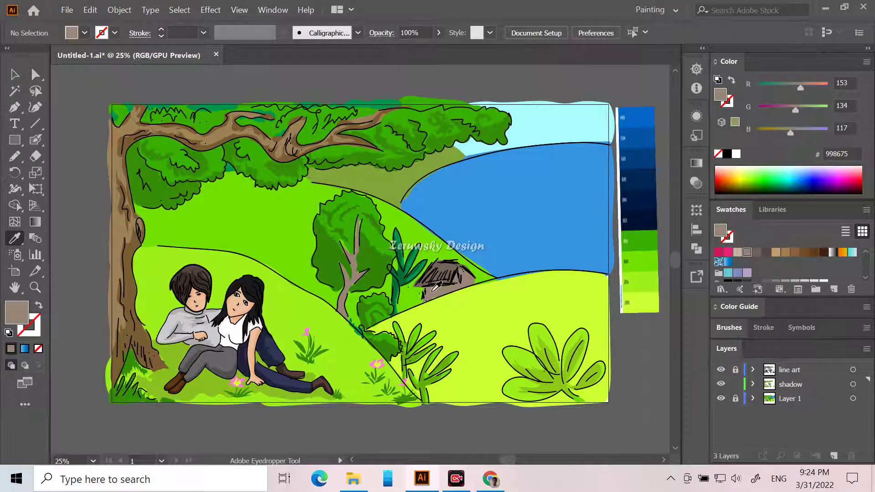
pyautogui.doubleClick(26, 314)
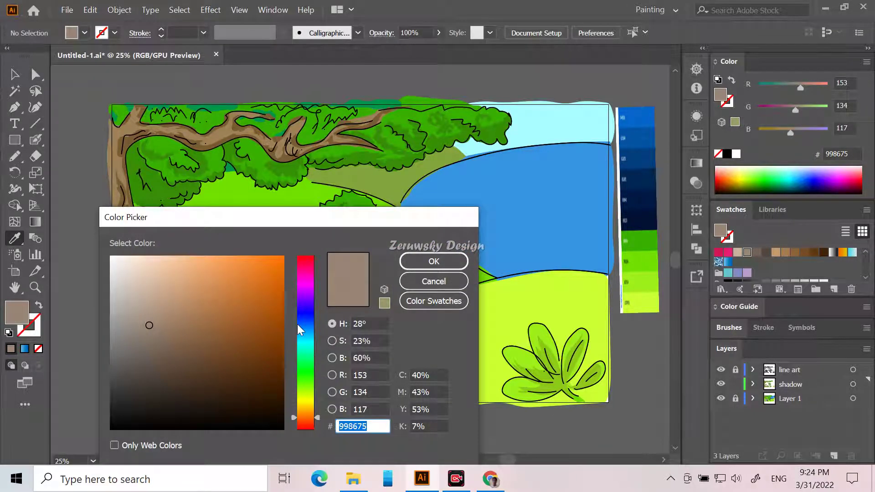
pyautogui.click(152, 350)
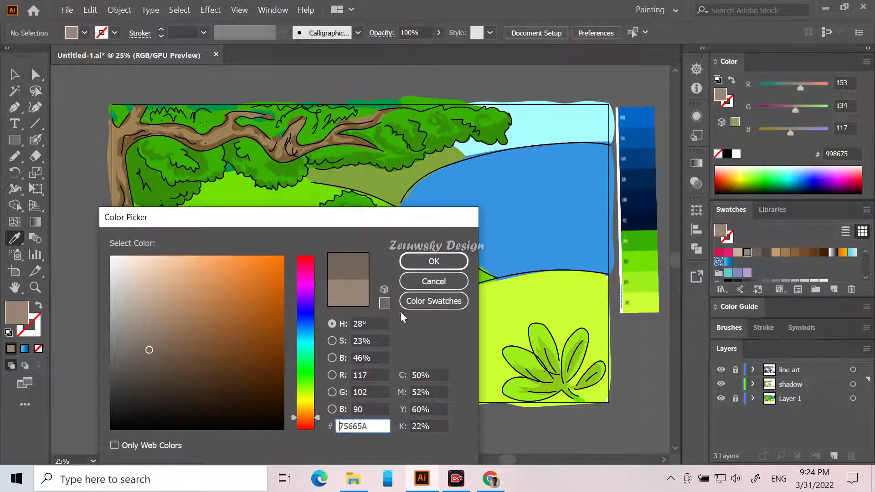
pyautogui.click(433, 260)
# Shade the hut's long side wall and the strip of gable wall under the roof's right edge with the Pencil tool.
pyautogui.hotkey('ctrl', '=')
pyautogui.hotkey('ctrl', '=')
pyautogui.hotkey('ctrl', '=')
pyautogui.hotkey('ctrl', '=')
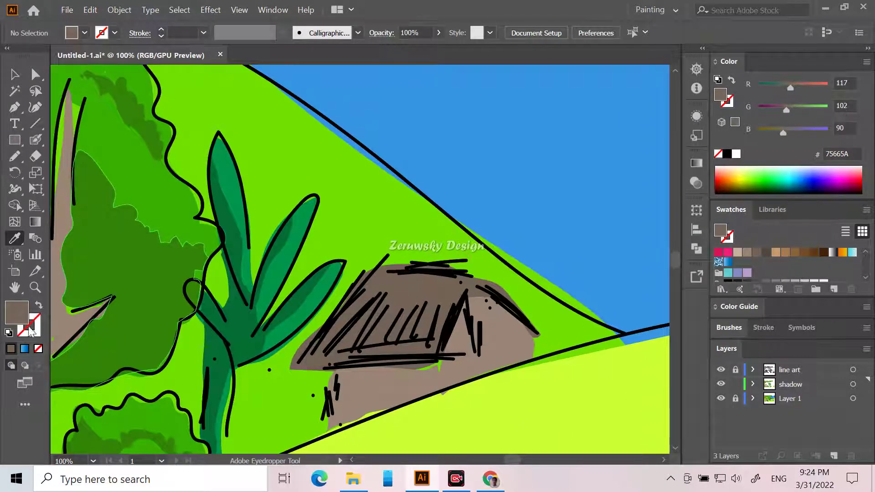
pyautogui.click(15, 156)
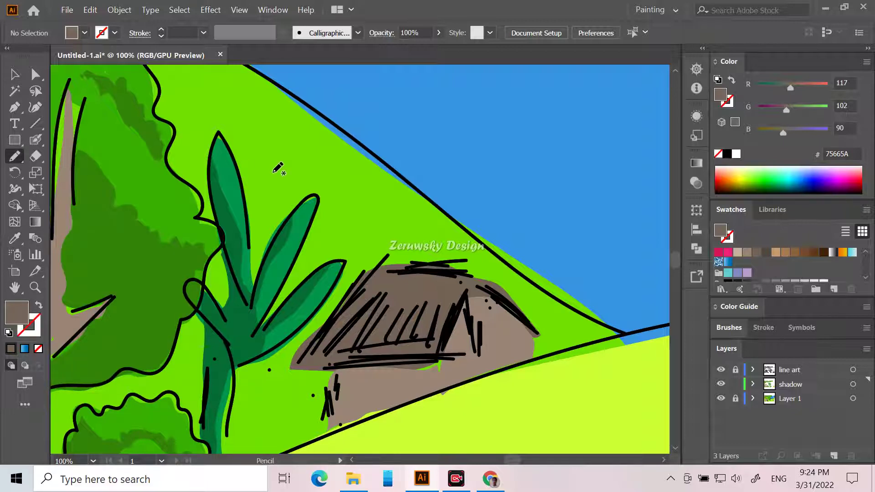
pyautogui.moveTo(337, 368)
pyautogui.mouseDown()
pyautogui.moveTo(430, 366)
pyautogui.moveTo(434, 384)
pyautogui.moveTo(349, 428)
pyautogui.moveTo(329, 401)
pyautogui.moveTo(335, 365)
pyautogui.mouseUp()
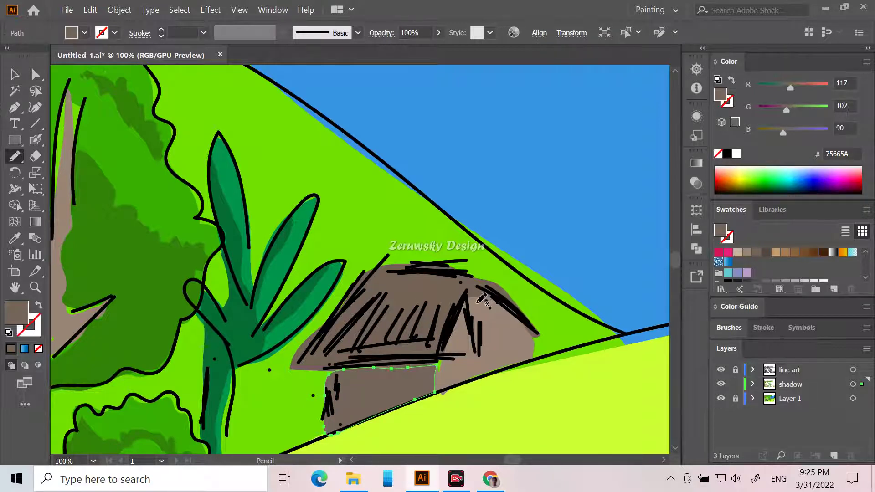
pyautogui.moveTo(474, 301)
pyautogui.mouseDown()
pyautogui.moveTo(518, 341)
pyautogui.moveTo(538, 340)
pyautogui.moveTo(500, 301)
pyautogui.moveTo(477, 290)
pyautogui.moveTo(464, 298)
pyautogui.mouseUp()
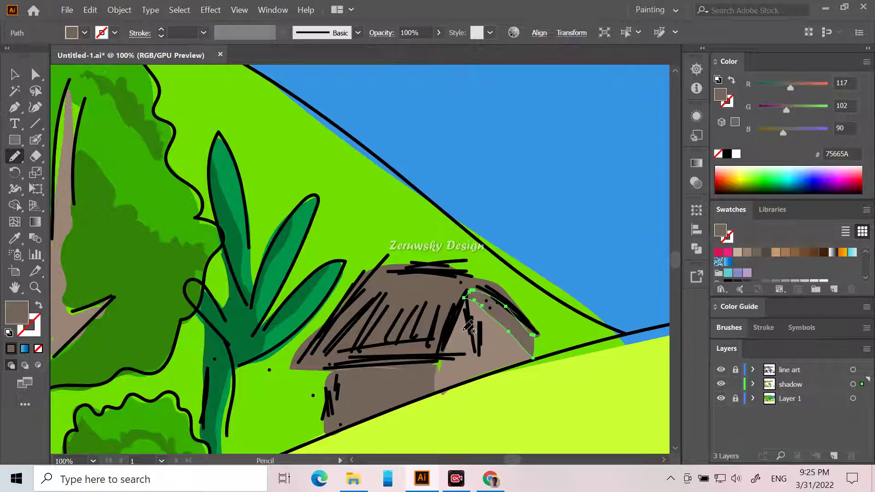
# Deselect the artwork, sample the hut's roof colour, and set the fill to the darker brown 493F38.
pyautogui.scroll(-5, 468, 326)
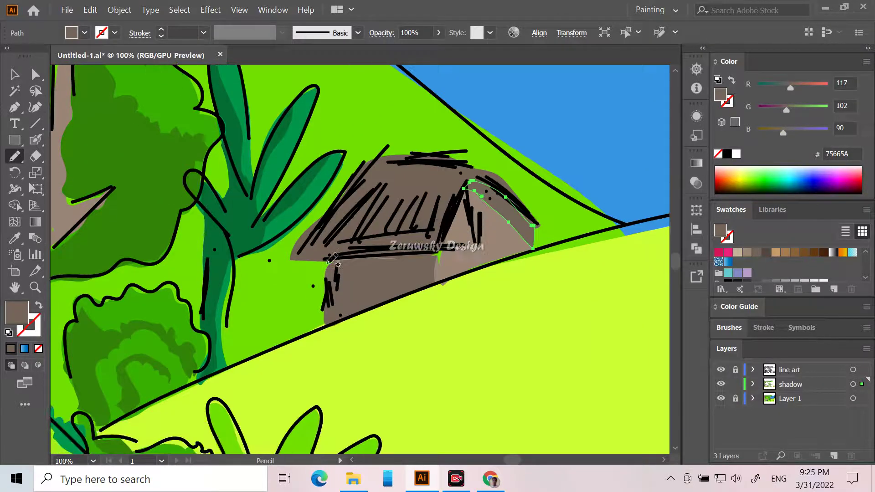
pyautogui.scroll(-4, 274, 293)
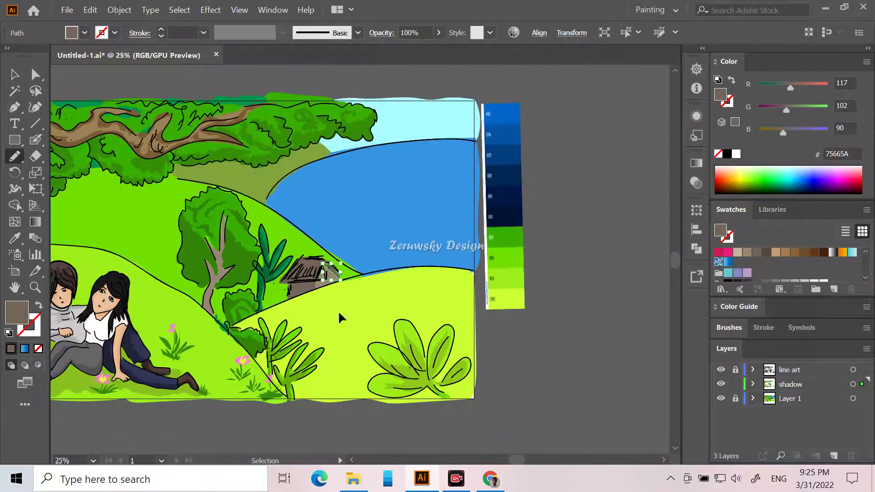
pyautogui.click(14, 74)
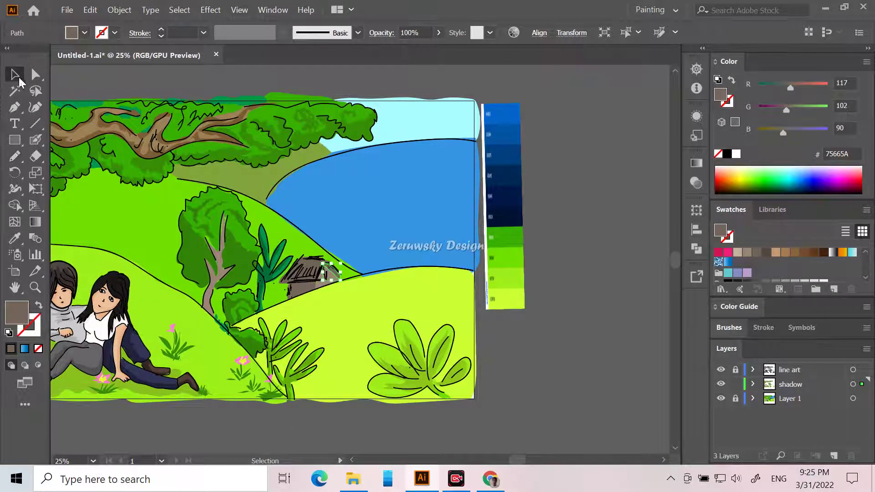
pyautogui.click(171, 414)
pyautogui.click(15, 238)
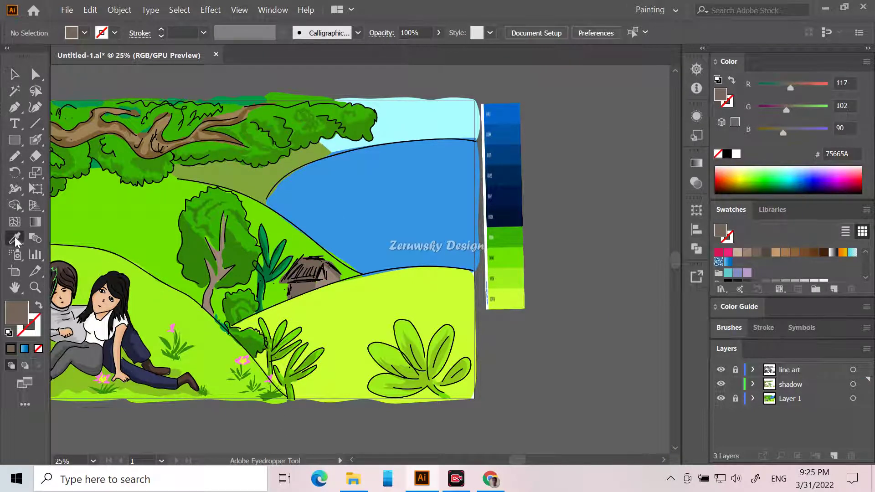
pyautogui.click(313, 263)
pyautogui.doubleClick(17, 312)
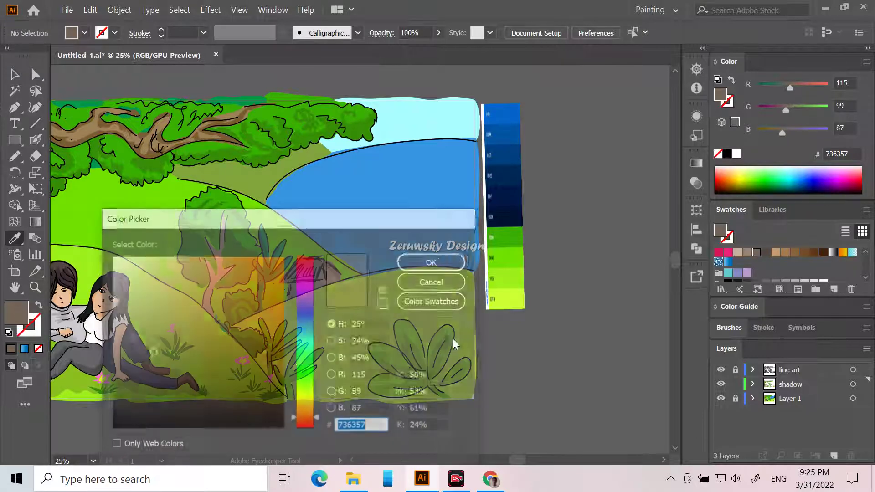
pyautogui.click(154, 367)
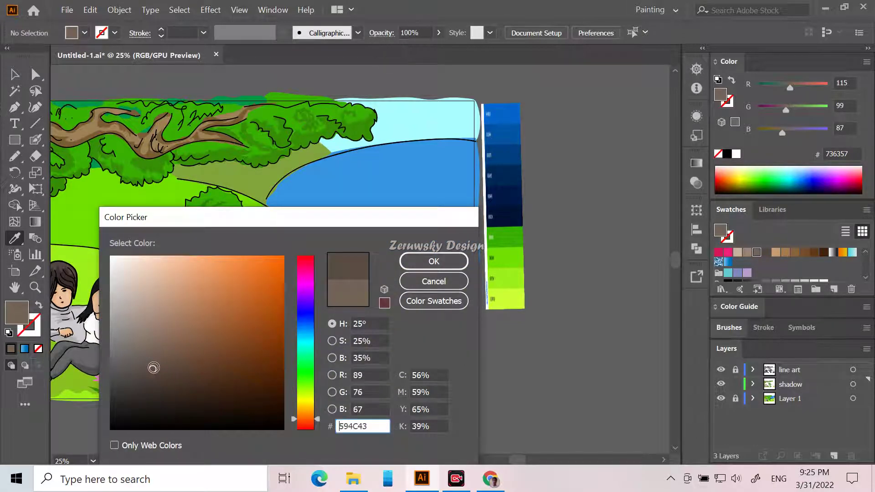
pyautogui.click(152, 379)
pyautogui.click(459, 259)
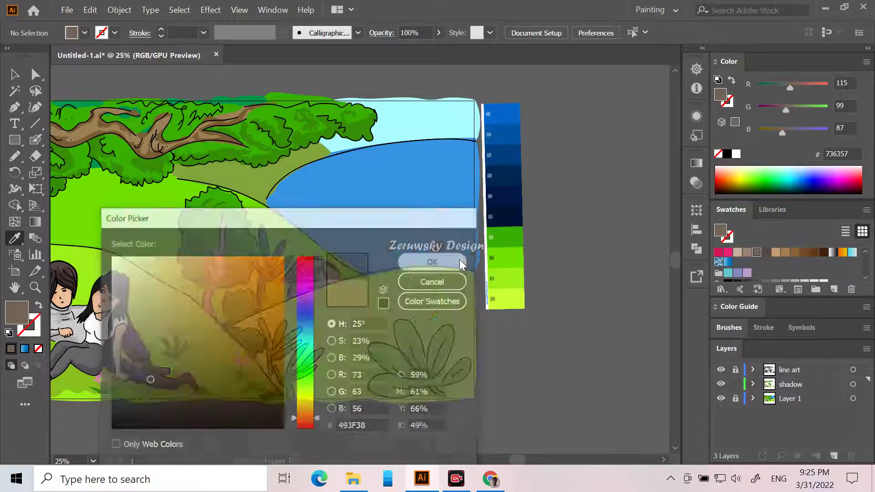
pyautogui.scroll(4, 469, 269)
pyautogui.scroll(-3, 463, 274)
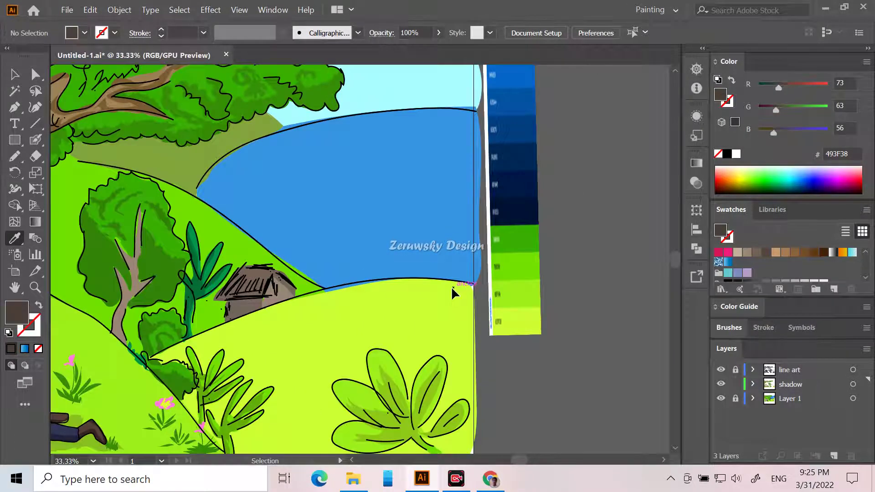
# Shade the lower part of the hut roof's long slope with the Pencil tool.
pyautogui.scroll(1, 451, 286)
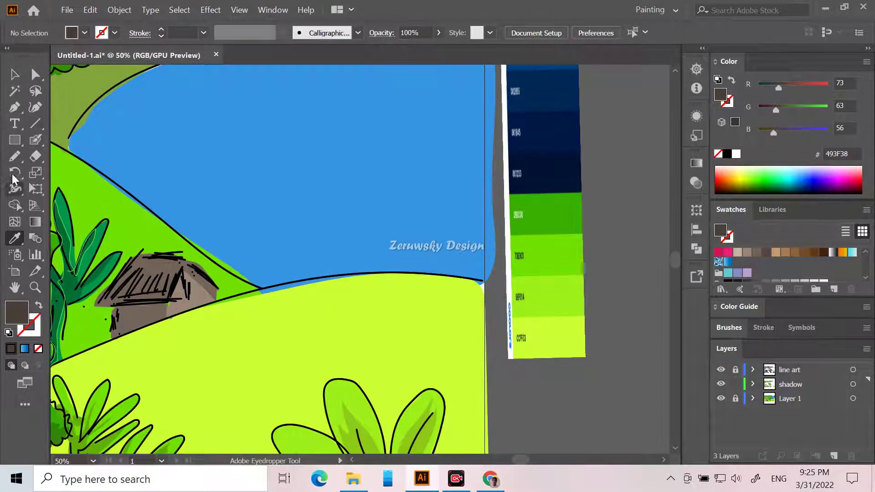
pyautogui.click(15, 156)
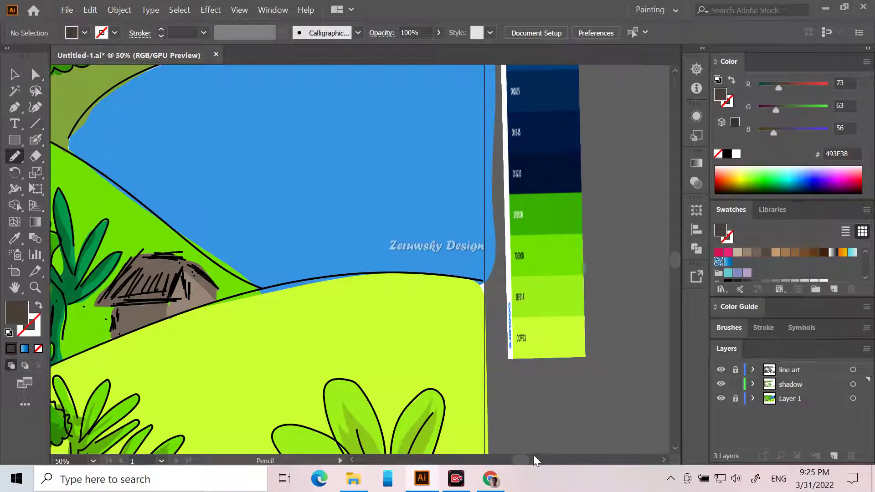
pyautogui.hscroll(-2, 524, 459)
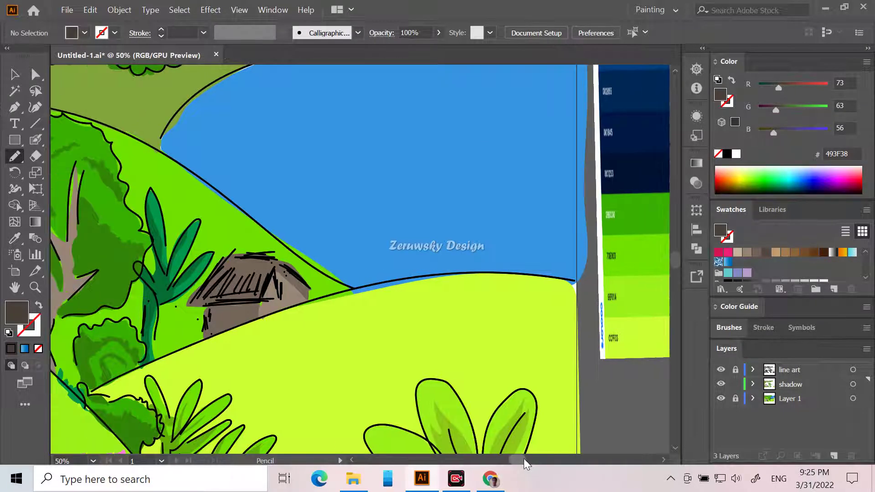
pyautogui.scroll(1, 512, 433)
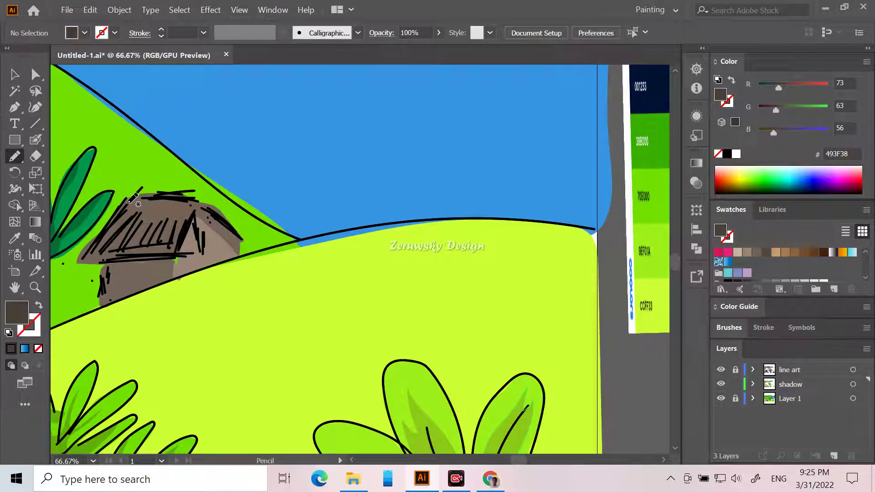
pyautogui.moveTo(124, 209)
pyautogui.mouseDown()
pyautogui.moveTo(155, 237)
pyautogui.moveTo(189, 221)
pyautogui.moveTo(178, 257)
pyautogui.moveTo(73, 264)
pyautogui.moveTo(125, 206)
pyautogui.mouseUp()
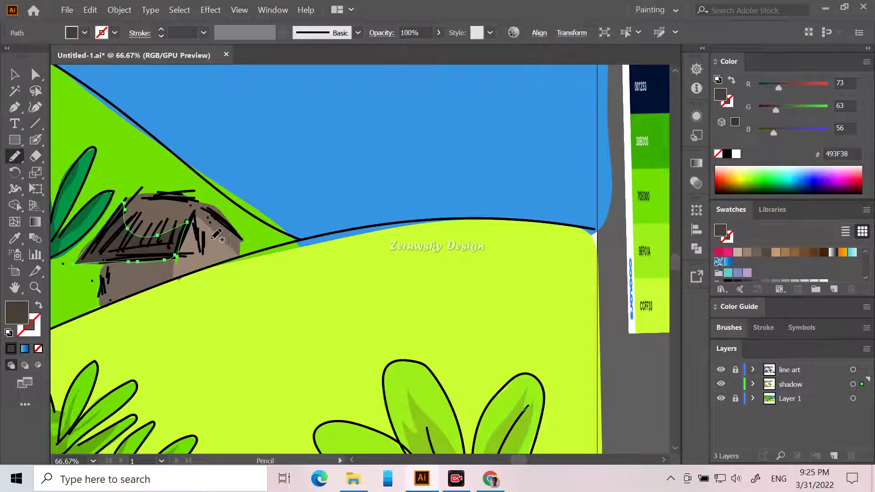
# Shade the hut roof's gable edge, add jagged shading to the slope's upper end and darken the wall strip under the eaves.
pyautogui.moveTo(204, 207); pyautogui.dragTo(228, 227)
pyautogui.hotkey('ctrl', 'z')
pyautogui.moveTo(201, 207); pyautogui.dragTo(241, 242)
pyautogui.moveTo(199, 206); pyautogui.dragTo(200, 204)
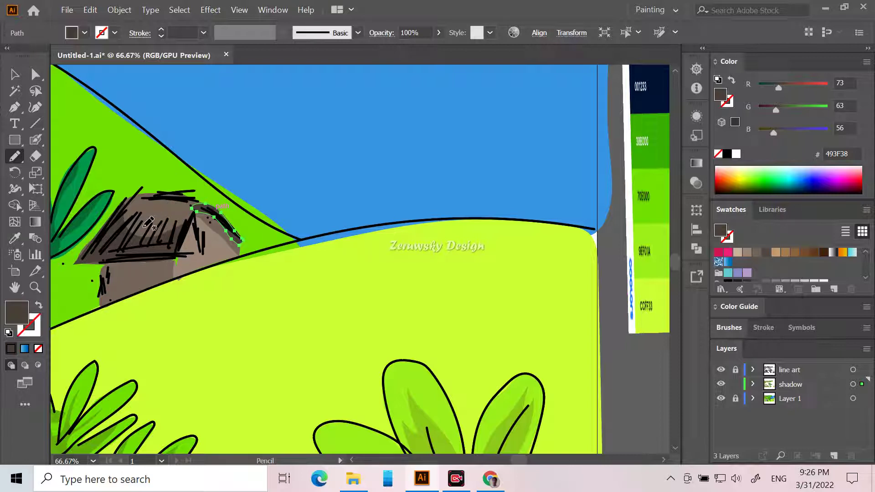
pyautogui.moveTo(147, 231)
pyautogui.mouseDown()
pyautogui.moveTo(156, 205)
pyautogui.moveTo(151, 218)
pyautogui.moveTo(162, 211)
pyautogui.moveTo(171, 226)
pyautogui.moveTo(165, 243)
pyautogui.moveTo(145, 245)
pyautogui.moveTo(150, 220)
pyautogui.moveTo(134, 211)
pyautogui.moveTo(130, 222)
pyautogui.moveTo(146, 216)
pyautogui.moveTo(137, 246)
pyautogui.moveTo(123, 235)
pyautogui.moveTo(134, 210)
pyautogui.moveTo(118, 227)
pyautogui.moveTo(139, 212)
pyautogui.mouseUp()
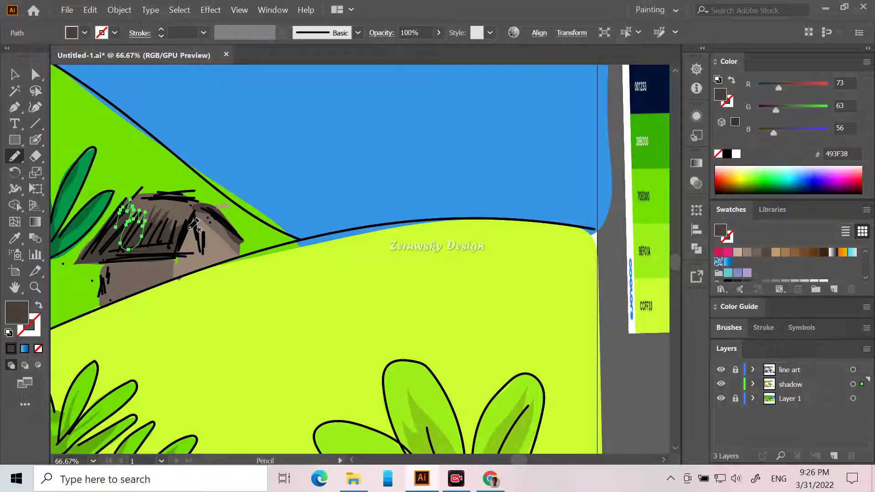
pyautogui.moveTo(105, 269)
pyautogui.mouseDown()
pyautogui.moveTo(173, 268)
pyautogui.moveTo(174, 259)
pyautogui.moveTo(104, 266)
pyautogui.mouseUp()
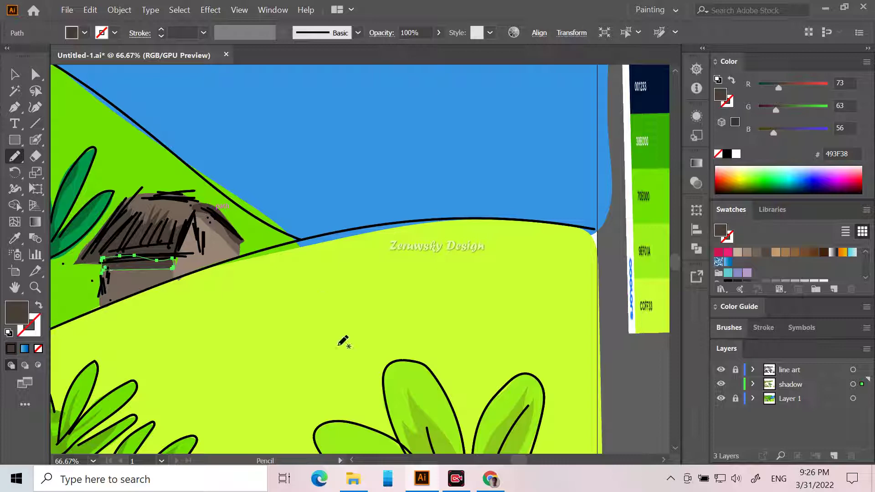
pyautogui.hotkey('ctrl', '-')
pyautogui.hotkey('ctrl', '-')
pyautogui.hotkey('ctrl', '-')
pyautogui.scroll(1, 199, 234)
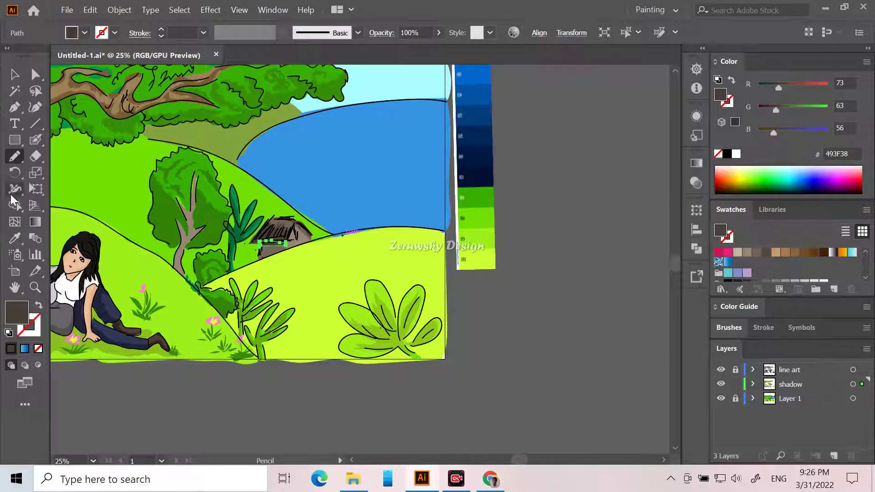
pyautogui.click(18, 241)
pyautogui.click(111, 197)
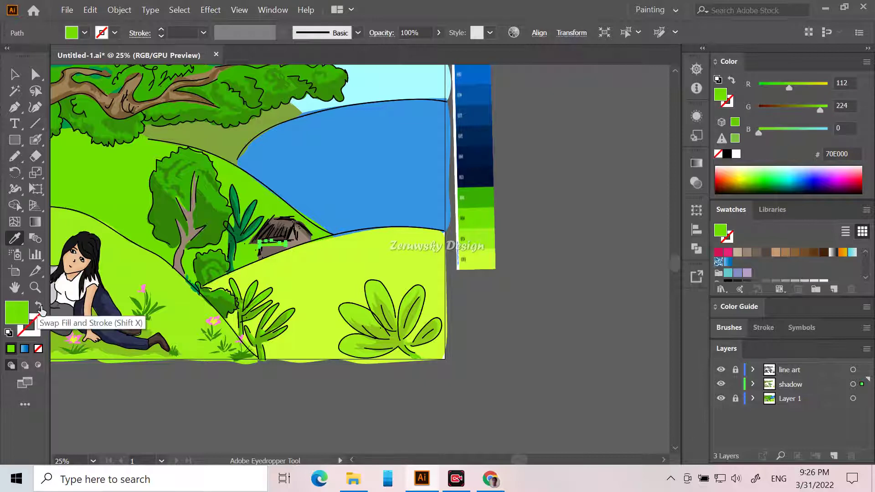
pyautogui.hotkey('ctrl', 'z')
# Deselect the artwork, sample the middle hill's green, and set the fill to the darker green 64AD0E.
pyautogui.press('v')
pyautogui.click(280, 412)
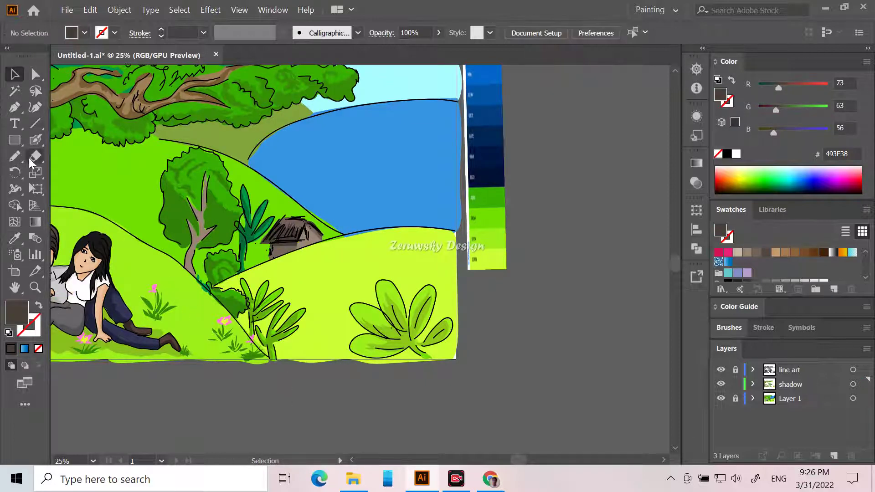
pyautogui.click(15, 238)
pyautogui.click(122, 180)
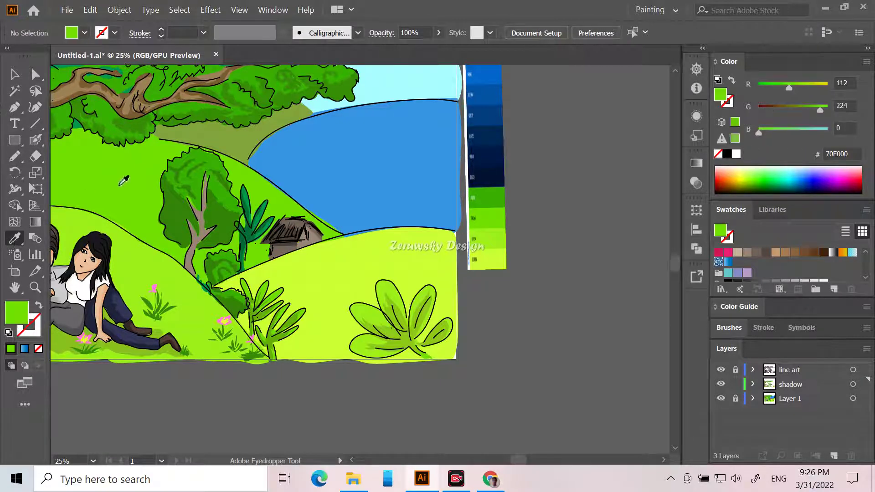
pyautogui.doubleClick(20, 320)
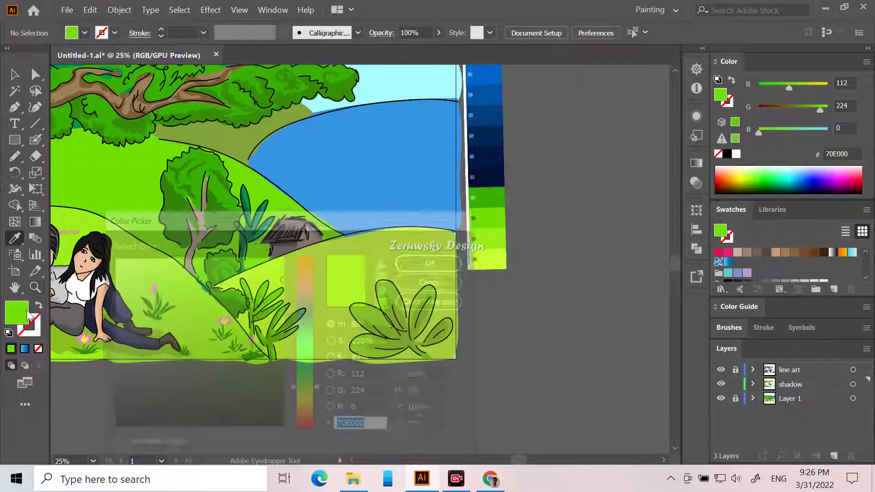
pyautogui.click(270, 306)
pyautogui.moveTo(270, 306); pyautogui.dragTo(270, 312)
pyautogui.click(455, 264)
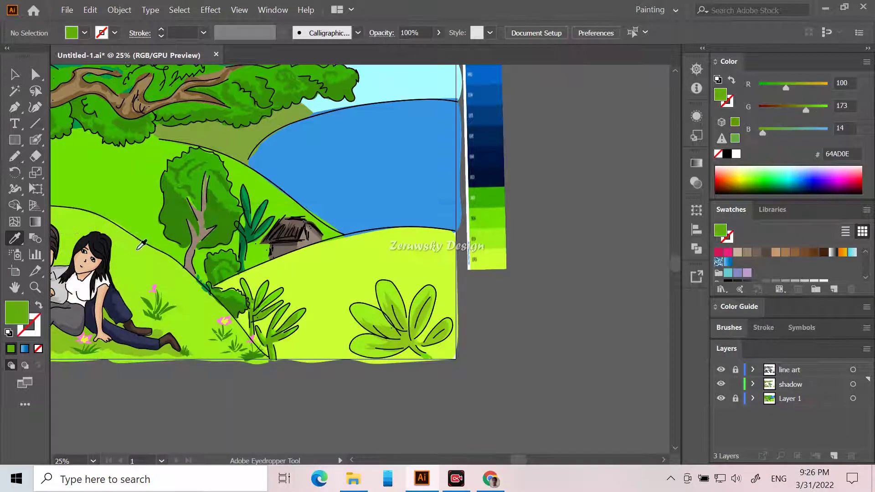
# Shade a band along the middle hill's lower edge from the large tree trunk to the hillside tree with the Pencil tool.
pyautogui.click(14, 156)
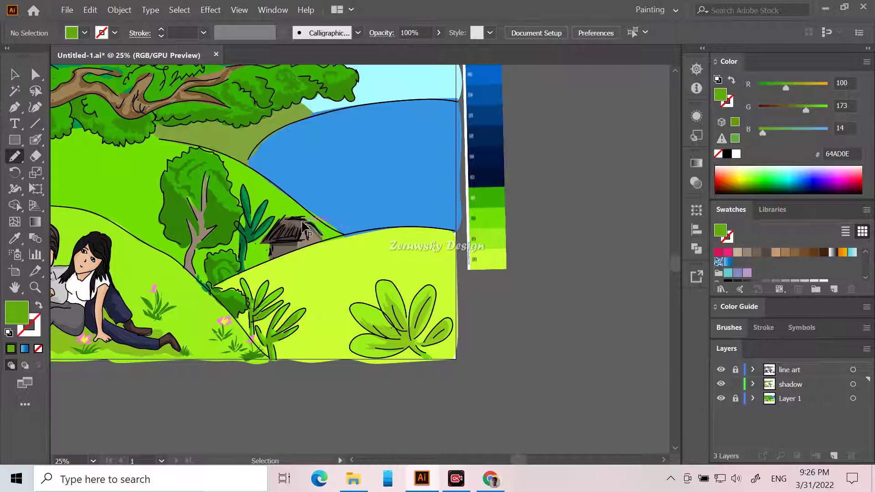
pyautogui.scroll(2, 325, 234)
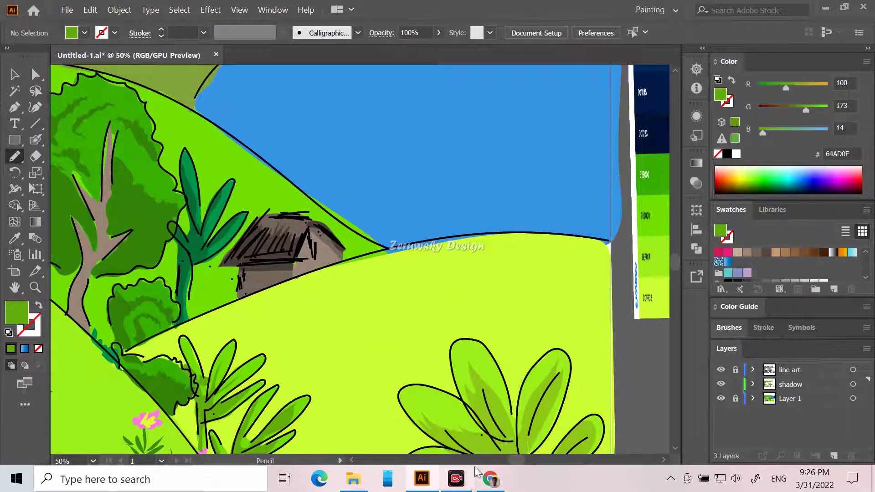
pyautogui.moveTo(518, 461); pyautogui.dragTo(499, 466)
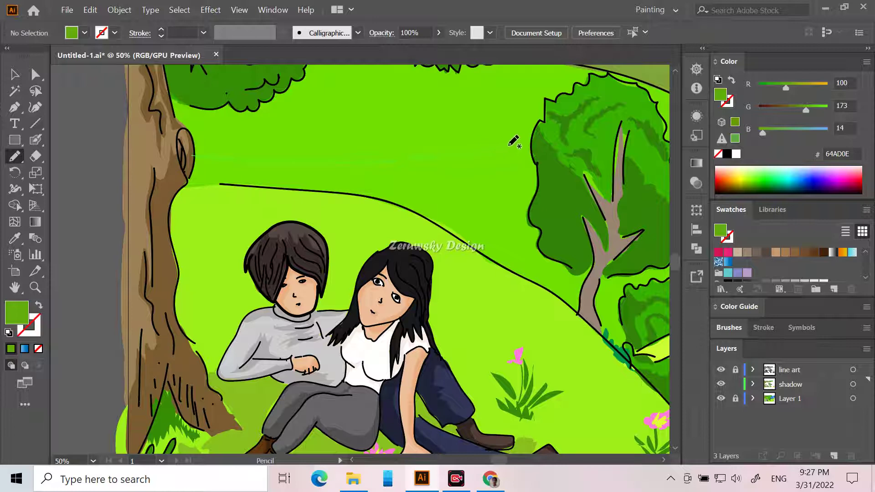
pyautogui.moveTo(534, 162); pyautogui.dragTo(532, 230)
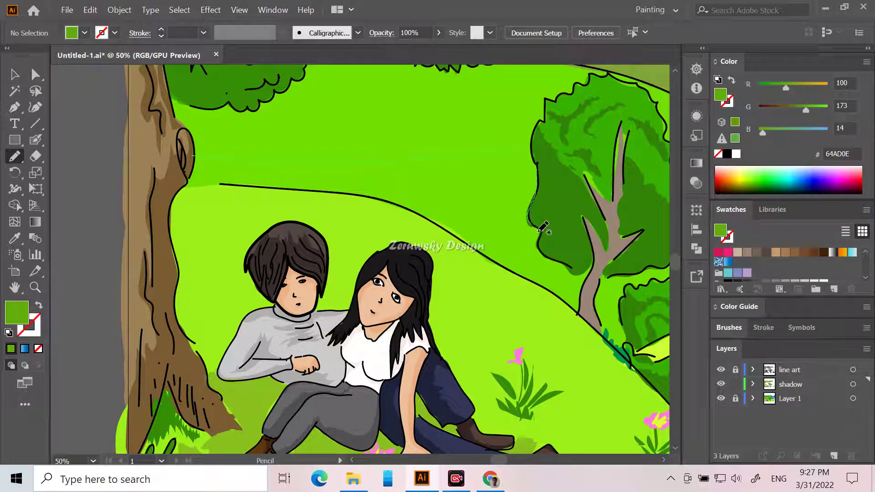
pyautogui.moveTo(401, 204); pyautogui.dragTo(225, 185)
pyautogui.moveTo(192, 174); pyautogui.dragTo(206, 155)
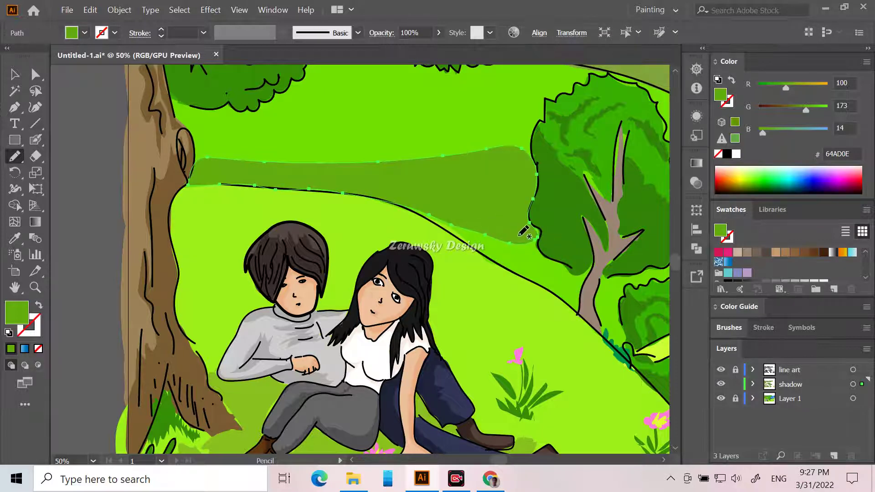
pyautogui.moveTo(529, 237)
pyautogui.mouseDown()
pyautogui.moveTo(574, 275)
pyautogui.moveTo(587, 274)
pyautogui.moveTo(575, 313)
pyautogui.moveTo(410, 194)
pyautogui.mouseUp()
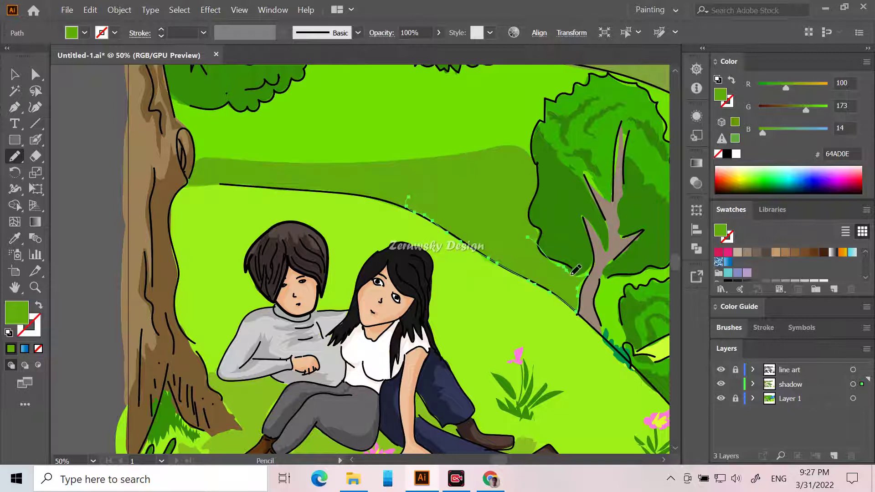
# Fill the unshaded gaps under the hillside tree's foliage and shade the ground between its trunk and the round bush.
pyautogui.moveTo(577, 276); pyautogui.dragTo(594, 263)
pyautogui.moveTo(567, 277); pyautogui.dragTo(545, 267)
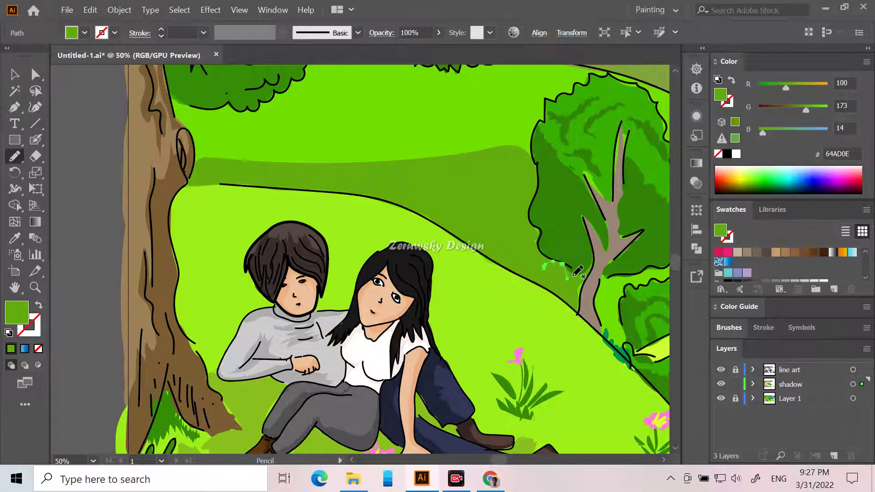
pyautogui.moveTo(578, 292); pyautogui.dragTo(568, 294)
pyautogui.moveTo(617, 341)
pyautogui.mouseDown()
pyautogui.moveTo(626, 347)
pyautogui.moveTo(625, 294)
pyautogui.moveTo(606, 276)
pyautogui.mouseUp()
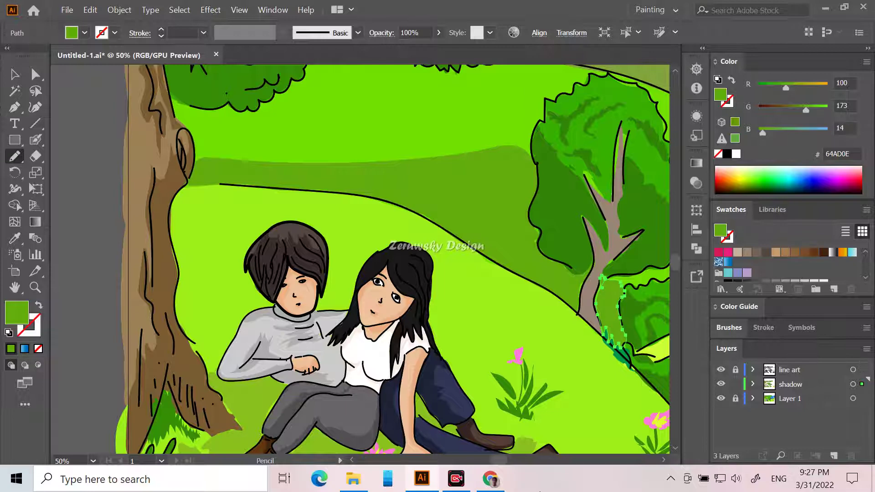
# Shade the hill behind the round bush, beside the teal plant, and on both sides of the hut.
pyautogui.moveTo(494, 460); pyautogui.dragTo(515, 458)
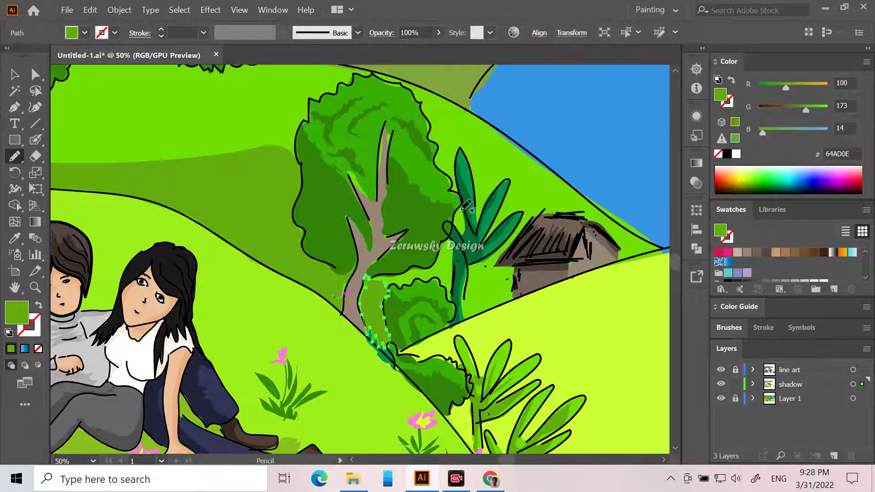
pyautogui.moveTo(460, 208)
pyautogui.mouseDown()
pyautogui.moveTo(461, 236)
pyautogui.moveTo(460, 214)
pyautogui.mouseUp()
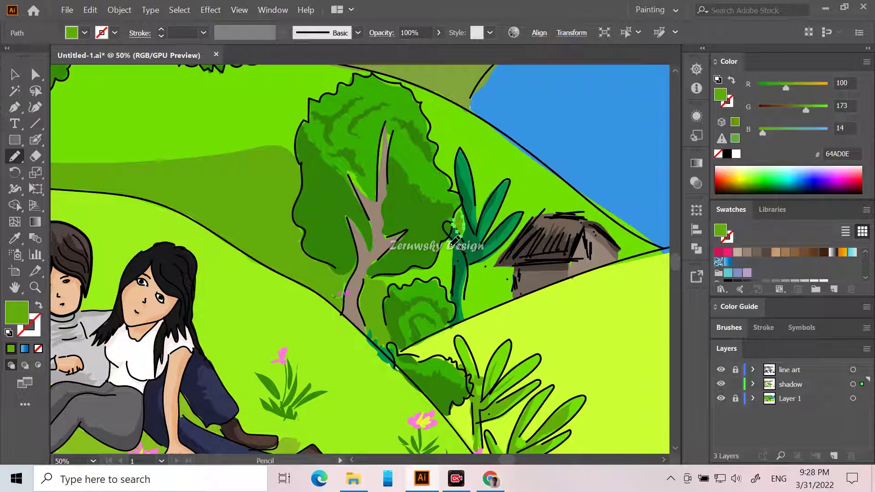
pyautogui.moveTo(454, 243)
pyautogui.mouseDown()
pyautogui.moveTo(425, 268)
pyautogui.moveTo(364, 280)
pyautogui.moveTo(383, 291)
pyautogui.moveTo(435, 278)
pyautogui.moveTo(452, 305)
pyautogui.moveTo(458, 230)
pyautogui.mouseUp()
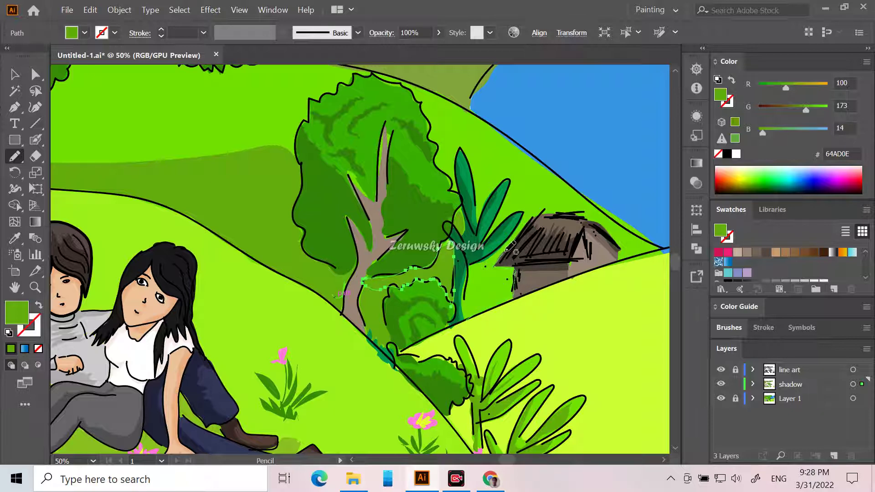
pyautogui.moveTo(484, 259)
pyautogui.mouseDown()
pyautogui.moveTo(468, 278)
pyautogui.moveTo(471, 320)
pyautogui.mouseUp()
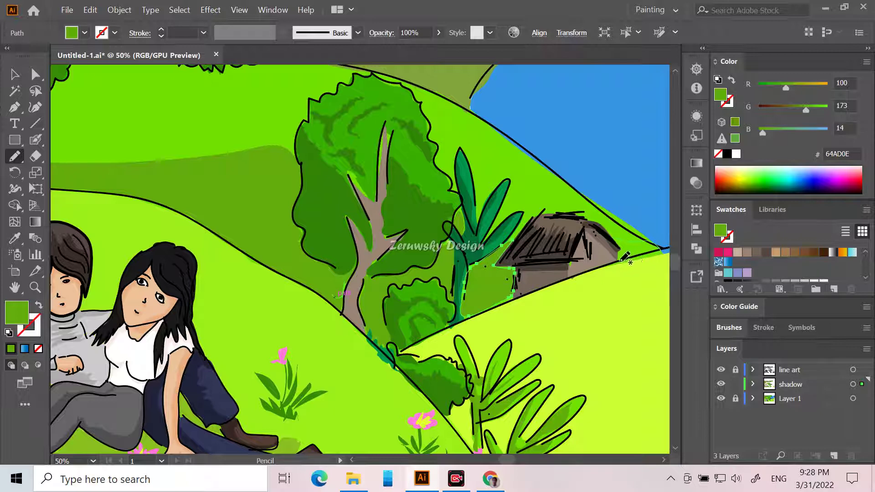
pyautogui.moveTo(625, 246)
pyautogui.mouseDown()
pyautogui.moveTo(628, 222)
pyautogui.moveTo(620, 234)
pyautogui.mouseUp()
# Deselect the artwork, sample the front hill's yellow-green, and set the fill to the darker AFD625.
pyautogui.hotkey('ctrl', '-')
pyautogui.hotkey('ctrl', '-')
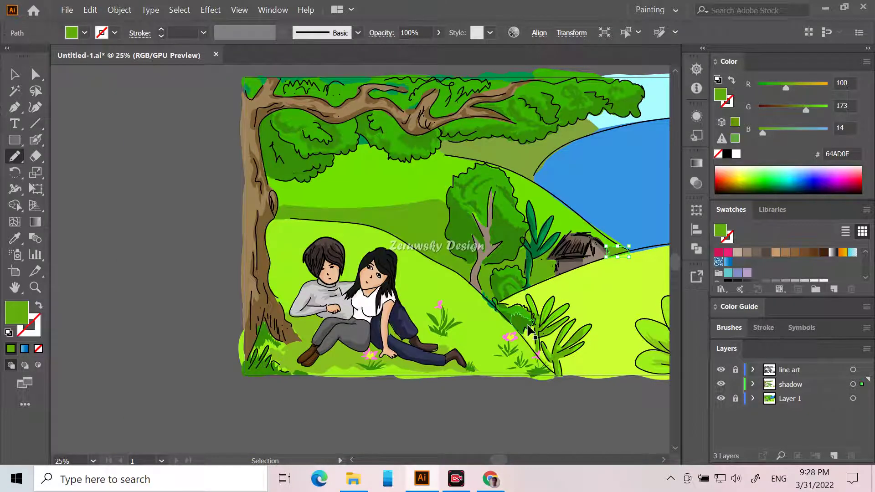
pyautogui.scroll(1, 530, 332)
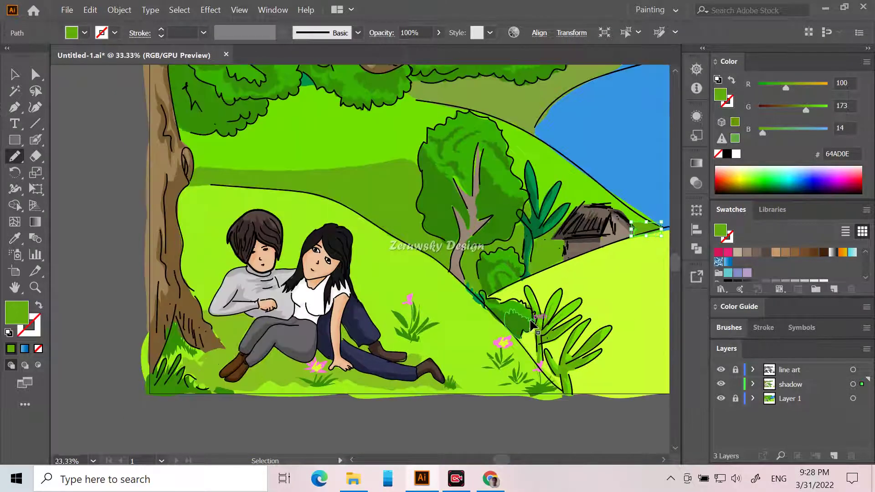
pyautogui.scroll(-5, 458, 356)
pyautogui.scroll(3, 459, 367)
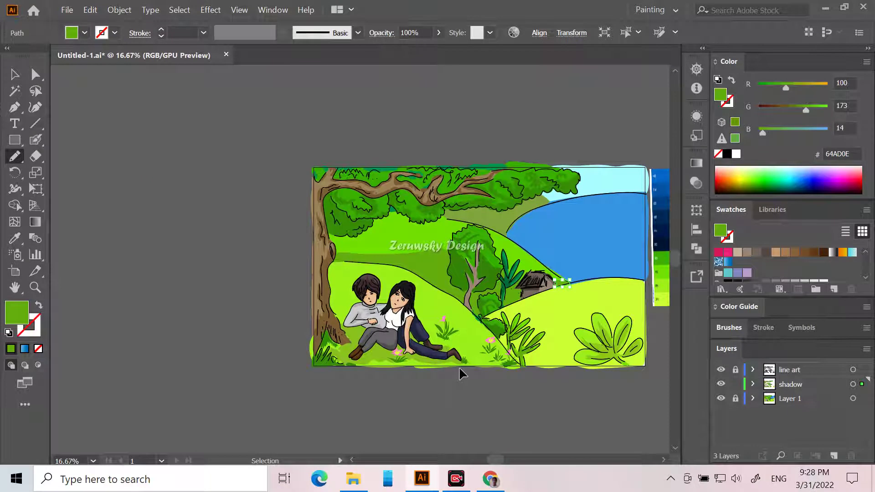
pyautogui.moveTo(496, 456); pyautogui.dragTo(519, 460)
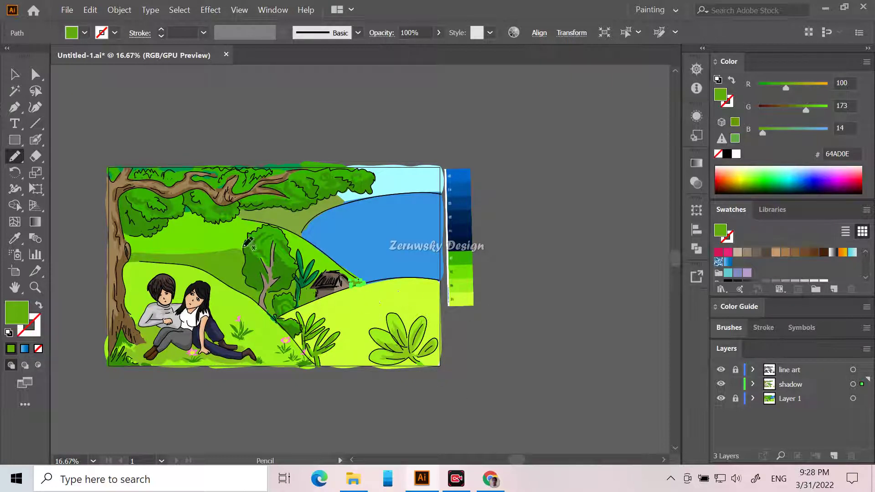
pyautogui.click(15, 74)
pyautogui.click(547, 348)
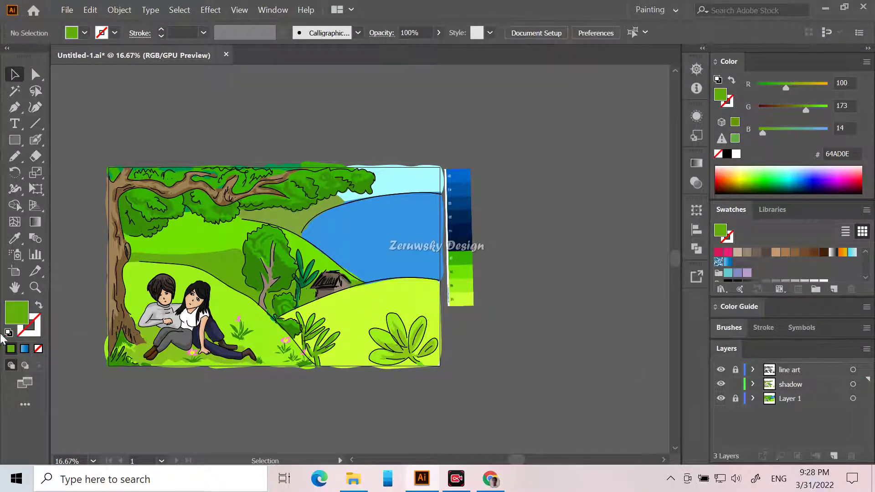
pyautogui.click(15, 238)
pyautogui.click(354, 307)
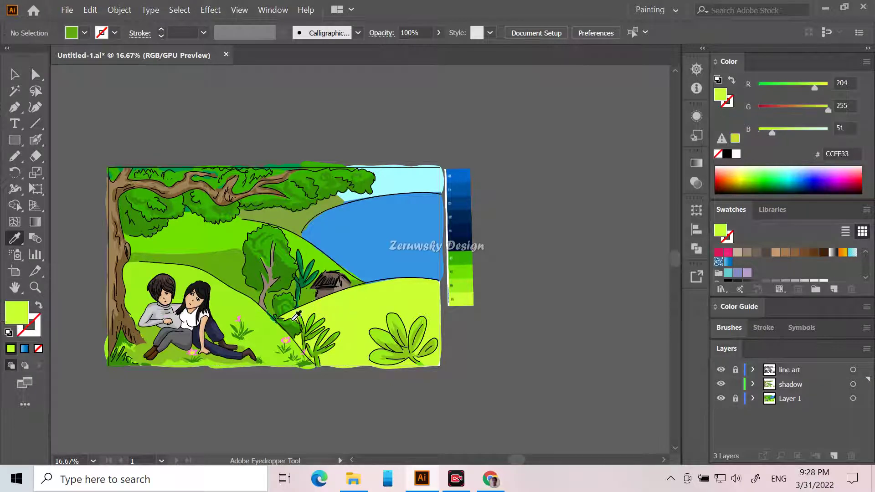
pyautogui.doubleClick(14, 318)
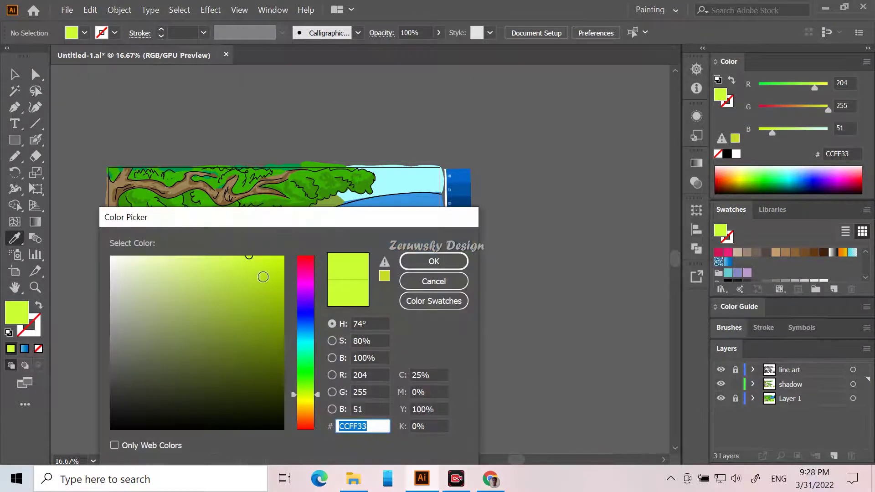
pyautogui.click(255, 277)
pyautogui.click(253, 282)
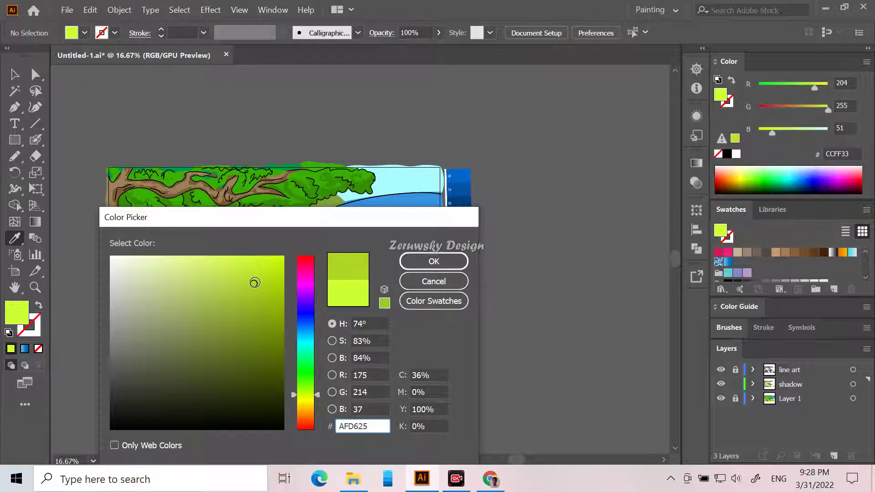
pyautogui.click(434, 262)
pyautogui.scroll(4, 413, 358)
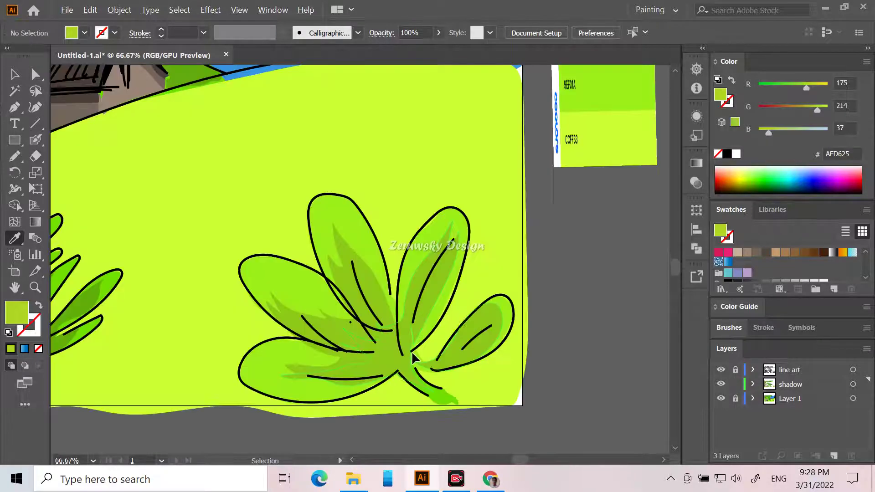
# Shade the front hill between the small leafy plants and the large-leaf plant, down to the artboard's lower edge, with the Pencil tool.
pyautogui.moveTo(524, 457); pyautogui.dragTo(519, 457)
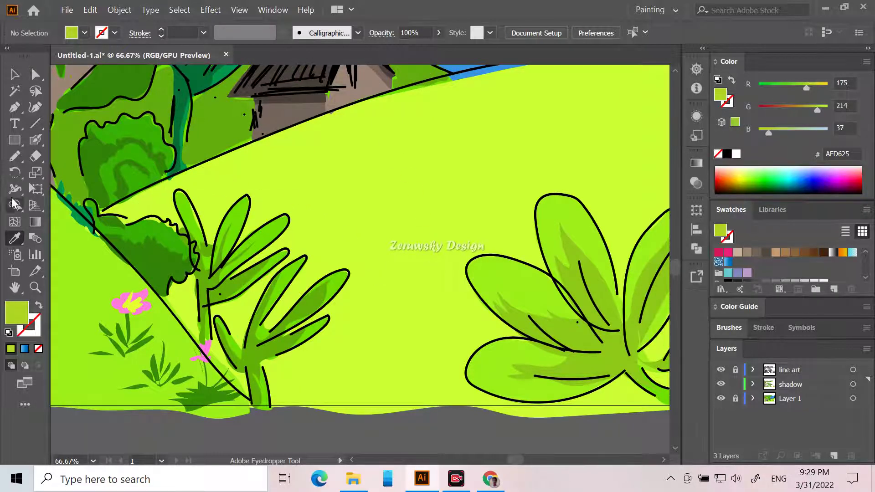
pyautogui.click(14, 156)
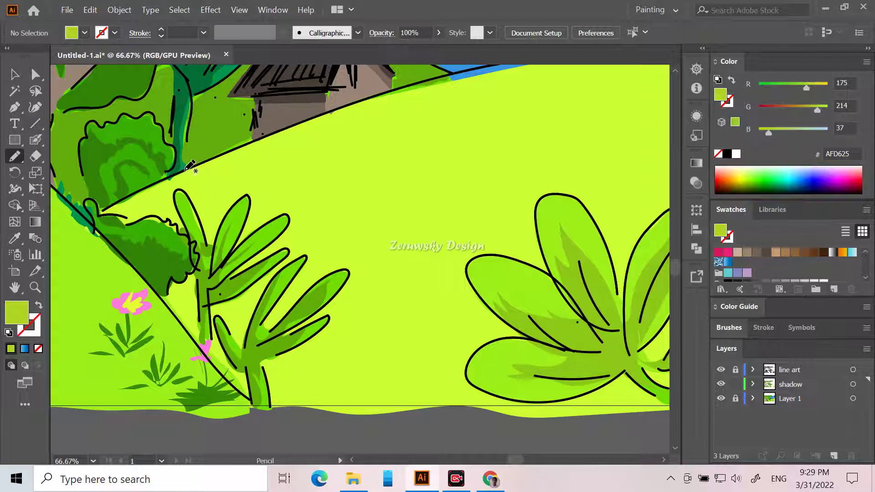
pyautogui.moveTo(469, 191)
pyautogui.mouseDown()
pyautogui.moveTo(441, 237)
pyautogui.moveTo(437, 293)
pyautogui.moveTo(450, 326)
pyautogui.moveTo(415, 361)
pyautogui.moveTo(348, 362)
pyautogui.mouseUp()
pyautogui.moveTo(328, 241); pyautogui.dragTo(306, 198)
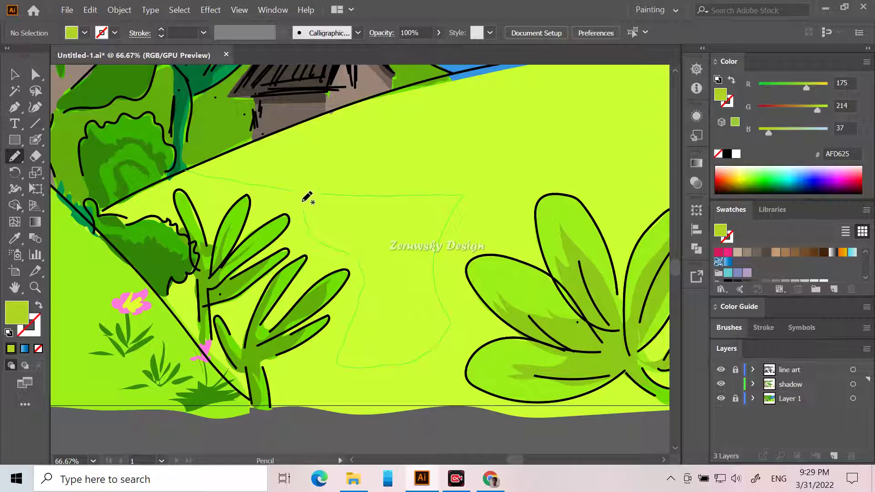
pyautogui.moveTo(247, 184)
pyautogui.mouseDown()
pyautogui.moveTo(209, 185)
pyautogui.moveTo(215, 210)
pyautogui.moveTo(182, 186)
pyautogui.moveTo(153, 210)
pyautogui.moveTo(106, 216)
pyautogui.moveTo(187, 169)
pyautogui.mouseUp()
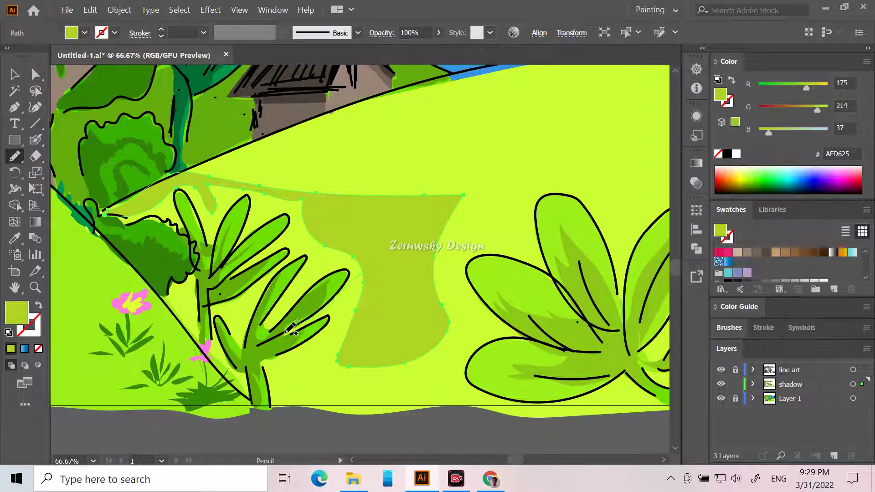
pyautogui.moveTo(284, 335); pyautogui.dragTo(326, 318)
pyautogui.moveTo(299, 347)
pyautogui.mouseDown()
pyautogui.moveTo(259, 368)
pyautogui.moveTo(272, 408)
pyautogui.moveTo(440, 410)
pyautogui.mouseUp()
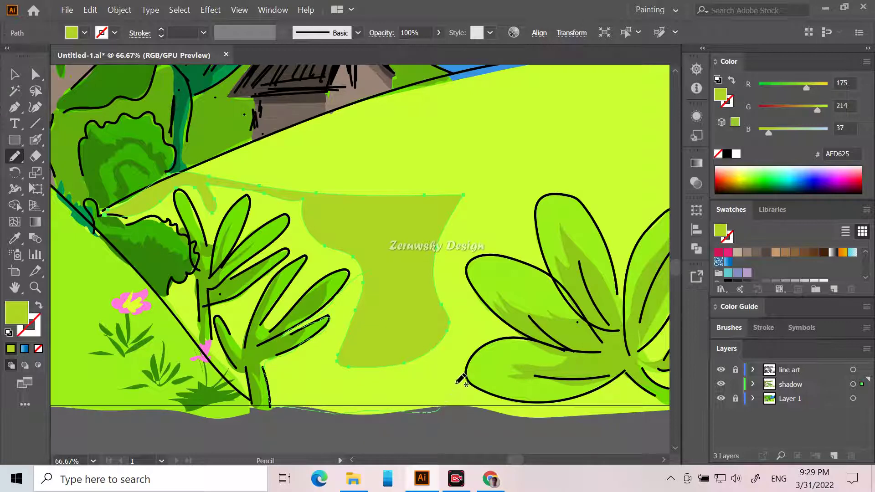
pyautogui.moveTo(444, 329); pyautogui.dragTo(436, 321)
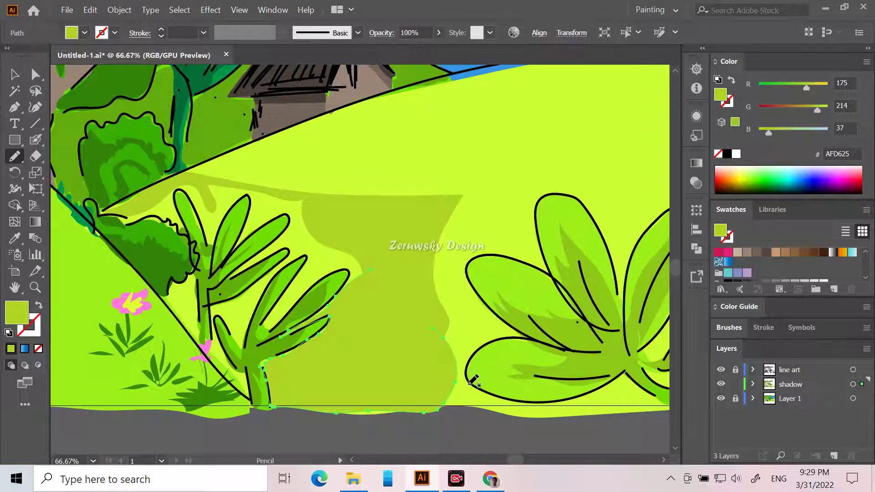
# Extend the front hill's shadow under and behind the left leaves of the large-leaf plant, filling the gaps beside them.
pyautogui.moveTo(523, 402)
pyautogui.mouseDown()
pyautogui.moveTo(467, 402)
pyautogui.moveTo(434, 391)
pyautogui.moveTo(444, 383)
pyautogui.mouseUp()
pyautogui.moveTo(416, 290)
pyautogui.mouseDown()
pyautogui.moveTo(504, 321)
pyautogui.moveTo(527, 341)
pyautogui.moveTo(483, 347)
pyautogui.moveTo(461, 391)
pyautogui.moveTo(433, 387)
pyautogui.mouseUp()
pyautogui.moveTo(433, 231)
pyautogui.mouseDown()
pyautogui.moveTo(464, 261)
pyautogui.moveTo(493, 319)
pyautogui.moveTo(497, 330)
pyautogui.moveTo(477, 338)
pyautogui.mouseUp()
pyautogui.moveTo(441, 249)
pyautogui.mouseDown()
pyautogui.moveTo(427, 305)
pyautogui.moveTo(472, 303)
pyautogui.moveTo(459, 264)
pyautogui.mouseUp()
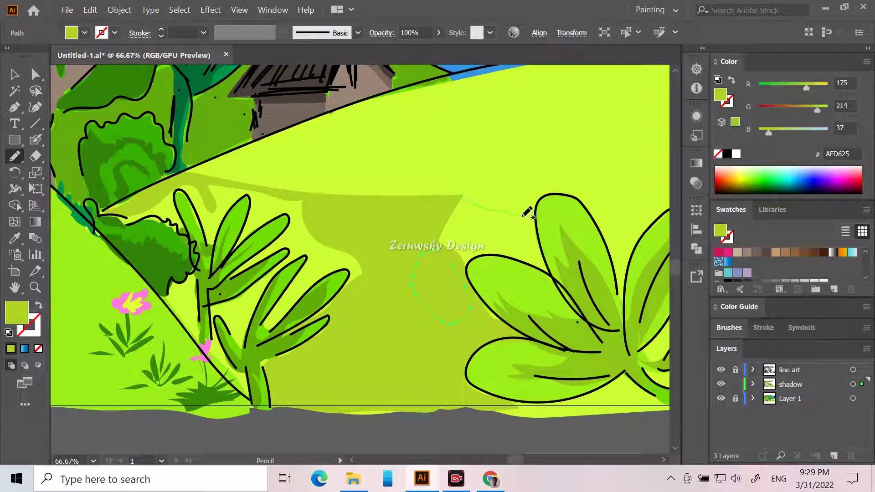
pyautogui.moveTo(536, 228)
pyautogui.mouseDown()
pyautogui.moveTo(548, 276)
pyautogui.moveTo(486, 255)
pyautogui.moveTo(457, 271)
pyautogui.mouseUp()
pyautogui.moveTo(425, 227); pyautogui.dragTo(426, 227)
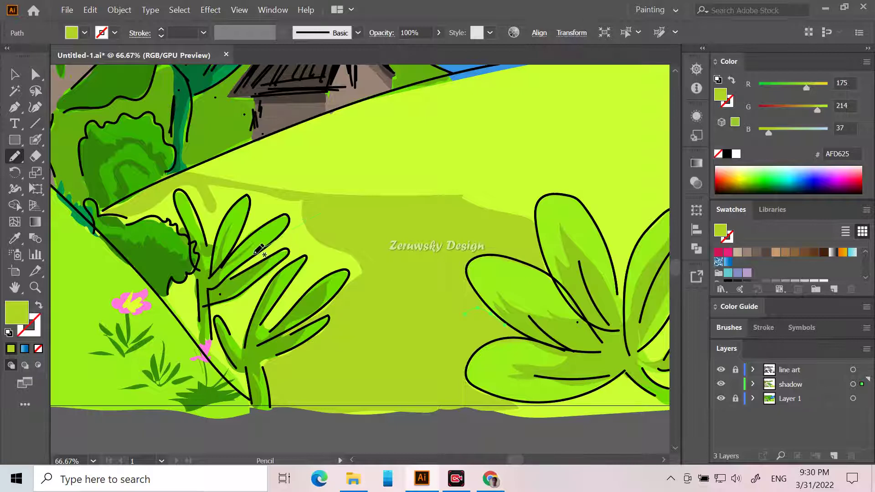
# Fill the unshaded gaps around the small plants' leaves and shade the ground above the low bush.
pyautogui.moveTo(227, 279)
pyautogui.mouseDown()
pyautogui.moveTo(286, 251)
pyautogui.moveTo(275, 271)
pyautogui.moveTo(210, 312)
pyautogui.moveTo(210, 352)
pyautogui.moveTo(248, 398)
pyautogui.moveTo(246, 372)
pyautogui.moveTo(221, 349)
pyautogui.moveTo(220, 317)
pyautogui.moveTo(243, 350)
pyautogui.moveTo(270, 281)
pyautogui.moveTo(300, 256)
pyautogui.moveTo(308, 261)
pyautogui.moveTo(265, 333)
pyautogui.moveTo(336, 268)
pyautogui.moveTo(356, 305)
pyautogui.mouseUp()
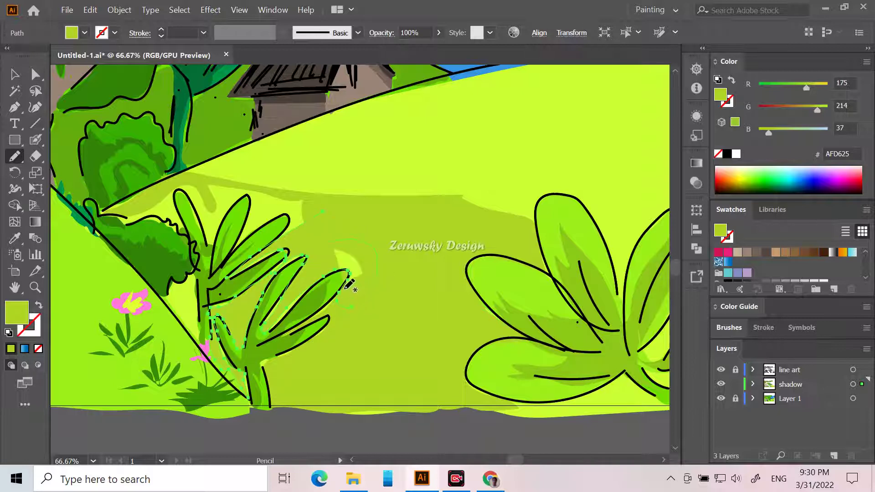
pyautogui.moveTo(352, 270)
pyautogui.mouseDown()
pyautogui.moveTo(331, 270)
pyautogui.moveTo(331, 240)
pyautogui.mouseUp()
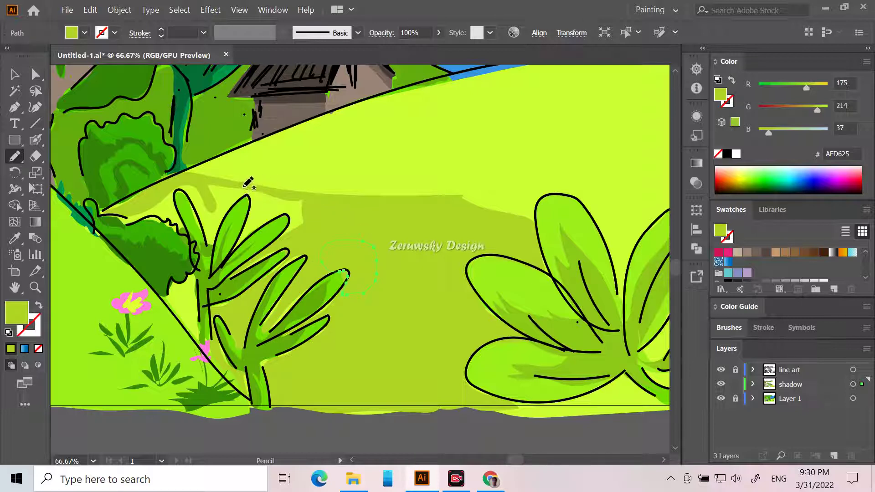
pyautogui.moveTo(244, 187)
pyautogui.mouseDown()
pyautogui.moveTo(252, 208)
pyautogui.moveTo(232, 252)
pyautogui.moveTo(284, 214)
pyautogui.moveTo(287, 231)
pyautogui.moveTo(274, 246)
pyautogui.moveTo(328, 226)
pyautogui.mouseUp()
pyautogui.moveTo(315, 185)
pyautogui.mouseDown()
pyautogui.moveTo(279, 204)
pyautogui.moveTo(263, 201)
pyautogui.moveTo(289, 211)
pyautogui.moveTo(328, 203)
pyautogui.moveTo(242, 186)
pyautogui.mouseUp()
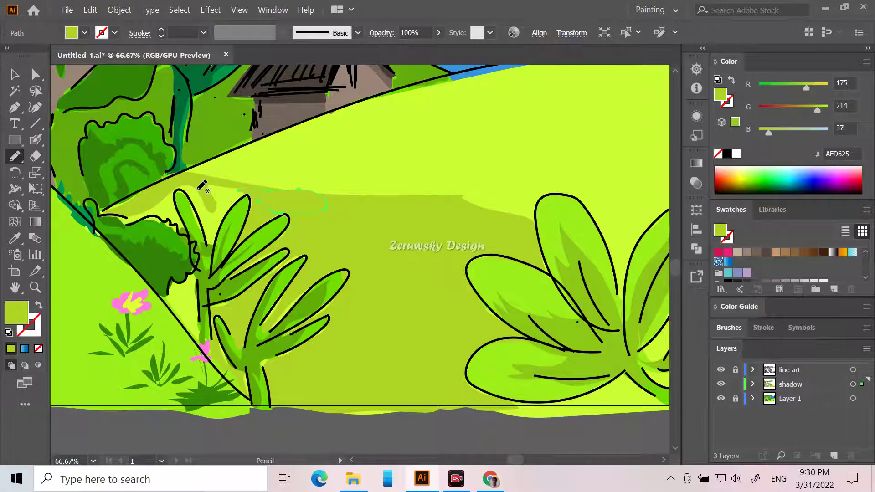
pyautogui.moveTo(204, 218)
pyautogui.mouseDown()
pyautogui.moveTo(211, 247)
pyautogui.moveTo(241, 188)
pyautogui.moveTo(231, 180)
pyautogui.moveTo(178, 186)
pyautogui.mouseUp()
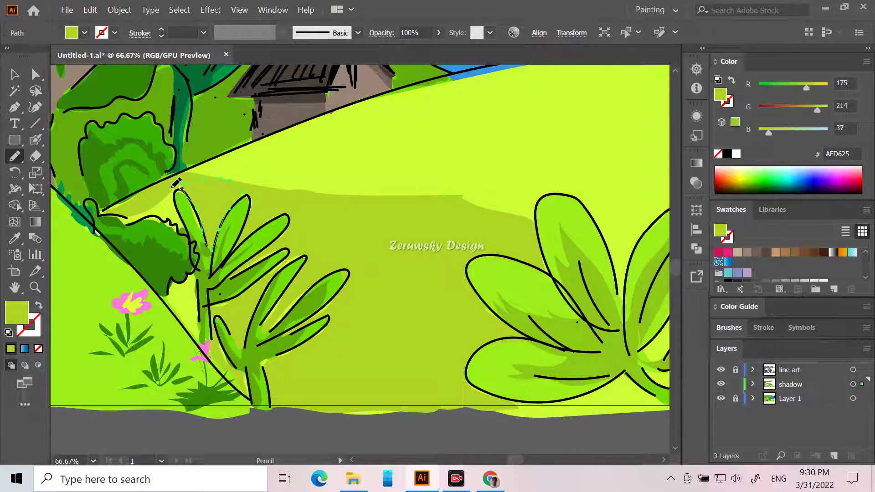
pyautogui.moveTo(166, 218)
pyautogui.mouseDown()
pyautogui.moveTo(135, 225)
pyautogui.moveTo(120, 216)
pyautogui.moveTo(169, 188)
pyautogui.mouseUp()
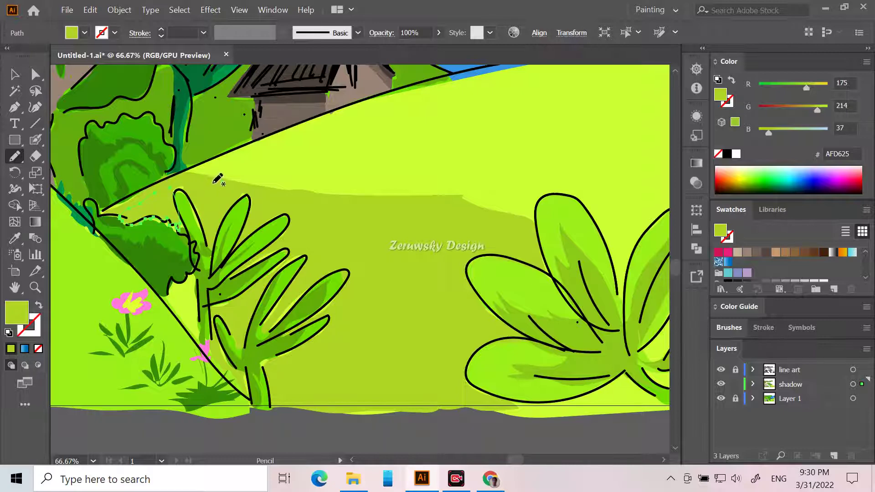
# Shade the front hill behind the large-leaf plant's right leaves out to the artboard's right edge and corner, and deselect the artwork.
pyautogui.scroll(-1, 394, 411)
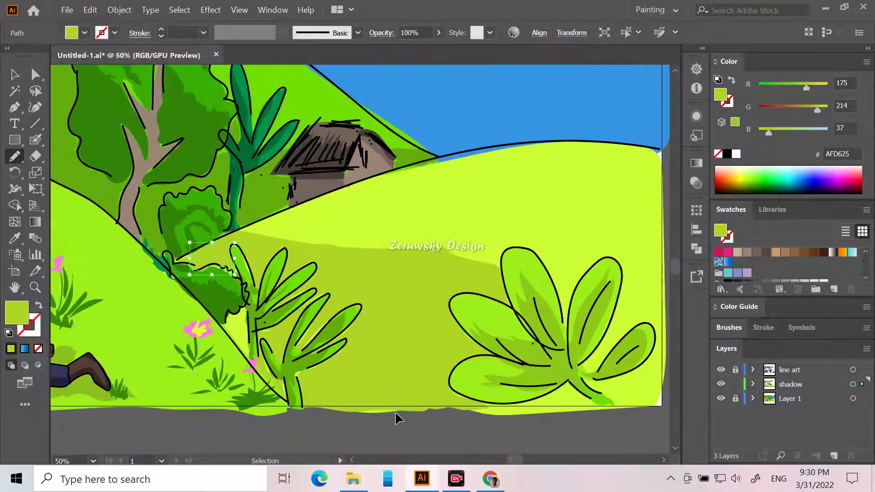
pyautogui.scroll(-2, 394, 411)
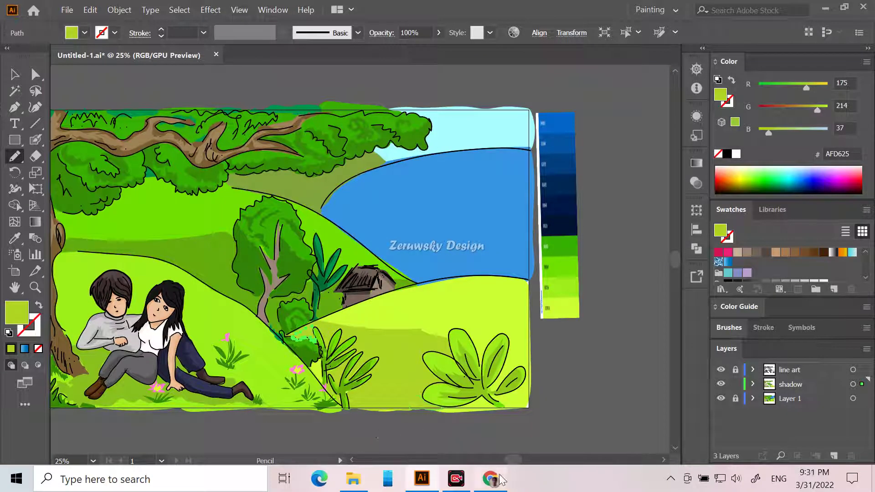
pyautogui.moveTo(514, 460); pyautogui.dragTo(529, 461)
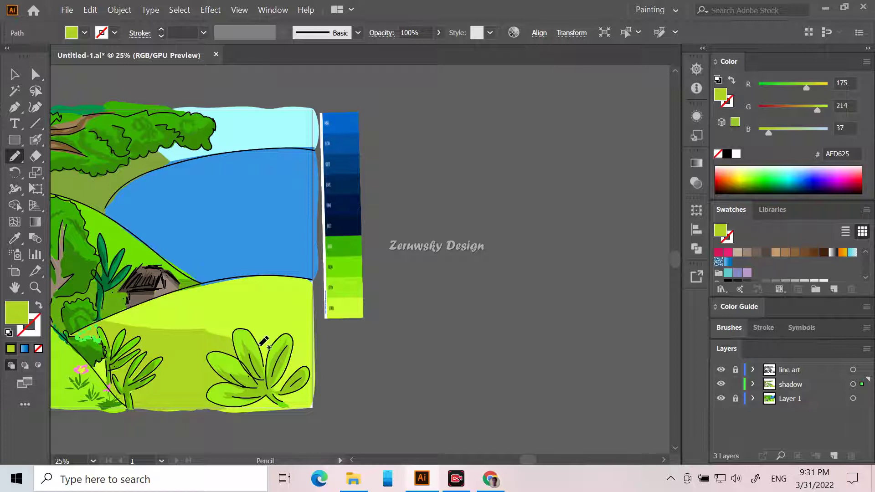
pyautogui.moveTo(259, 346)
pyautogui.mouseDown()
pyautogui.moveTo(271, 362)
pyautogui.moveTo(258, 346)
pyautogui.moveTo(273, 345)
pyautogui.moveTo(251, 358)
pyautogui.moveTo(255, 349)
pyautogui.moveTo(262, 360)
pyautogui.moveTo(314, 351)
pyautogui.moveTo(315, 367)
pyautogui.moveTo(274, 389)
pyautogui.mouseUp()
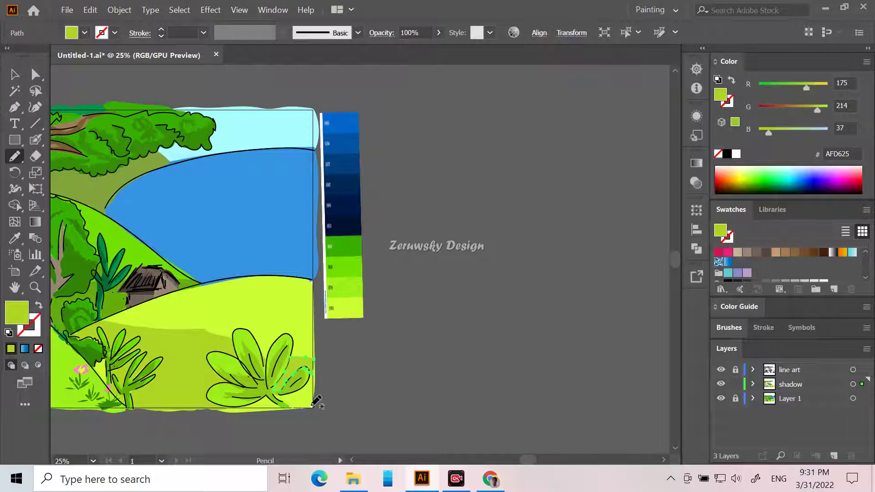
pyautogui.moveTo(314, 372); pyautogui.dragTo(322, 373)
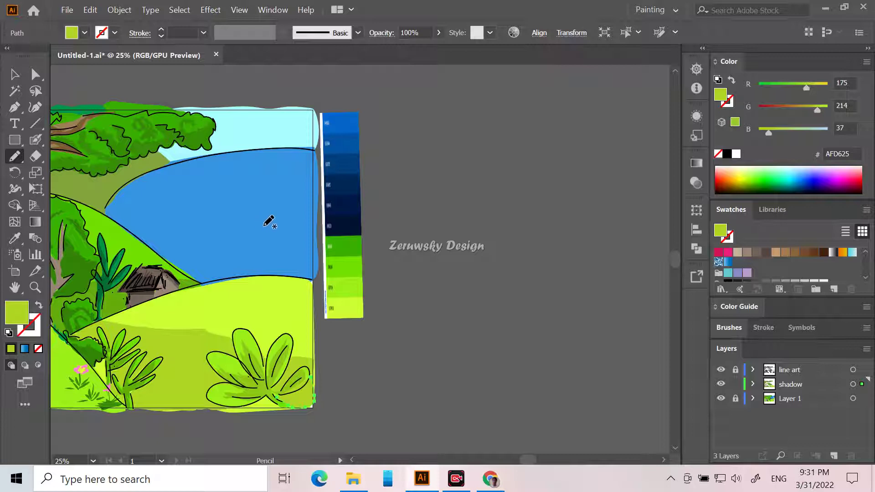
pyautogui.click(14, 76)
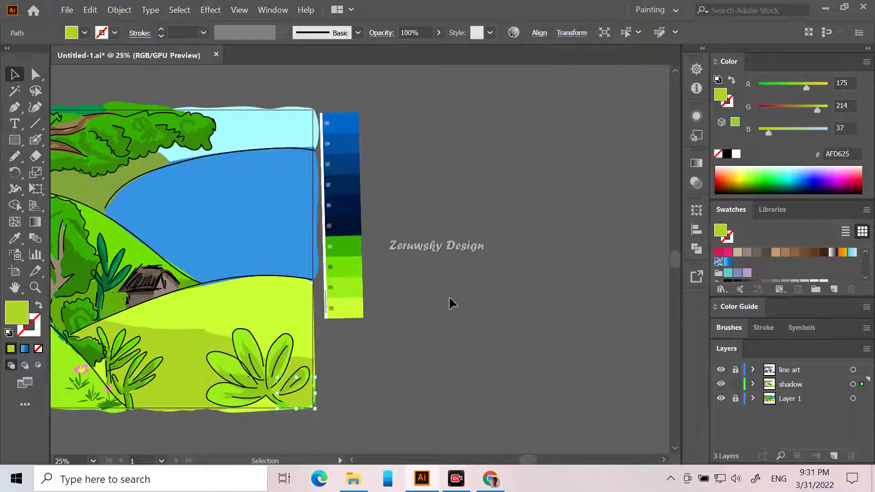
pyautogui.click(436, 273)
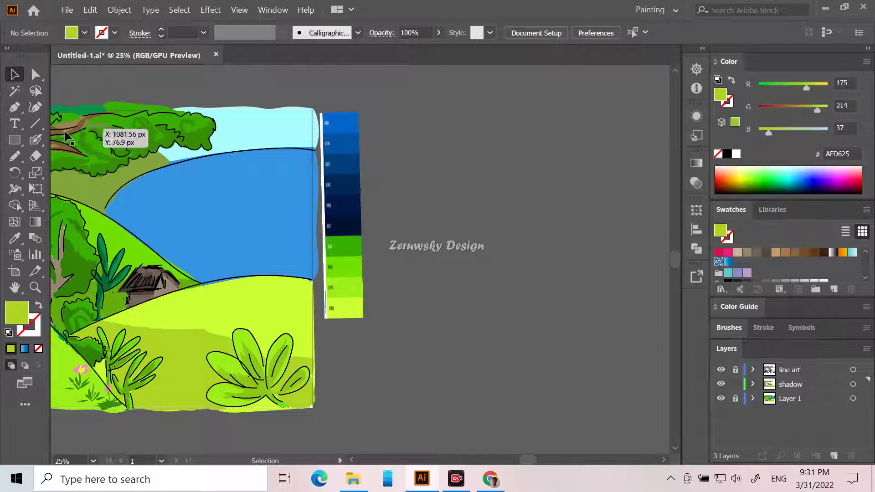
# Sample blue 0353A4 from the palette and draw a large wavy-edged shadow over the blue area behind the front hill.
pyautogui.click(15, 237)
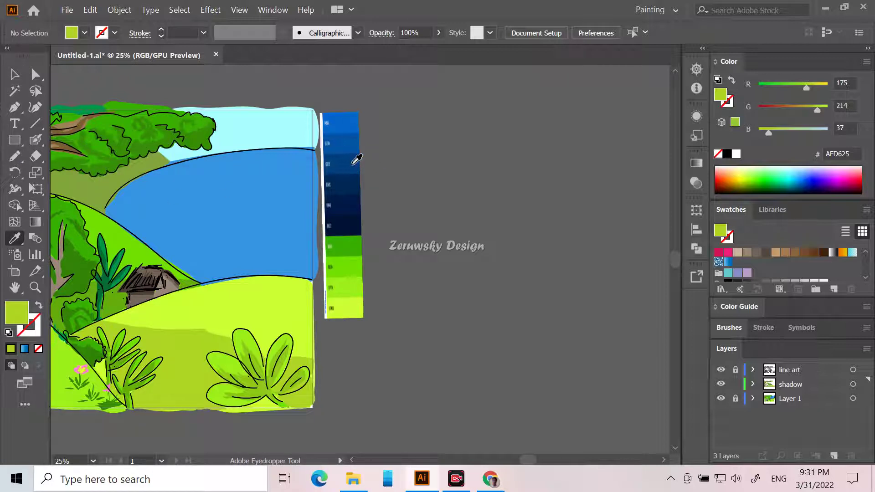
pyautogui.click(349, 139)
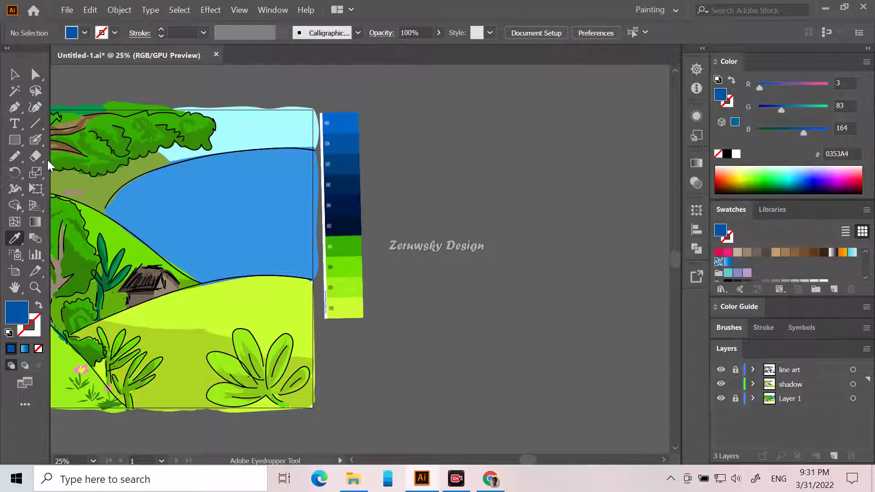
pyautogui.click(14, 159)
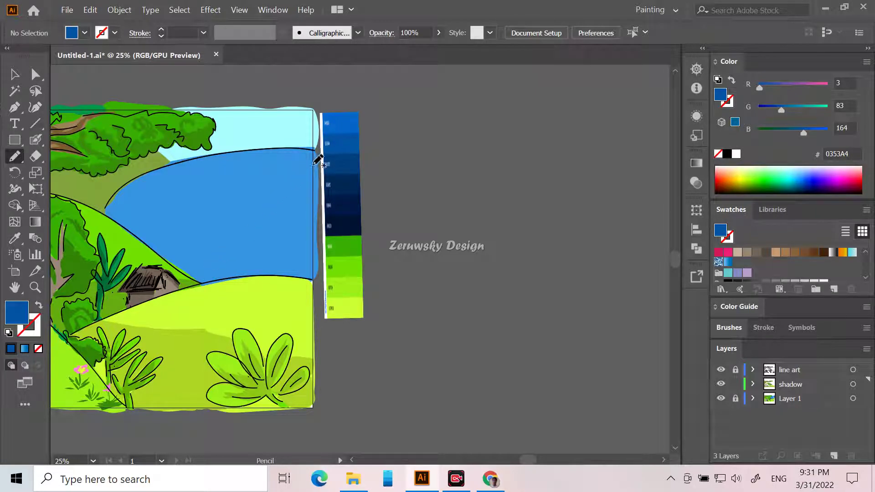
pyautogui.moveTo(314, 161)
pyautogui.mouseDown()
pyautogui.moveTo(169, 215)
pyautogui.moveTo(158, 251)
pyautogui.moveTo(203, 282)
pyautogui.moveTo(316, 277)
pyautogui.moveTo(315, 156)
pyautogui.mouseUp()
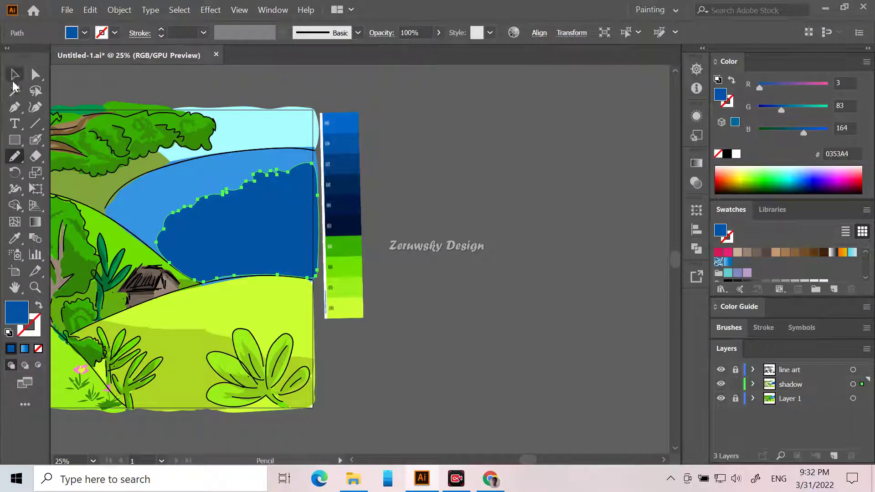
pyautogui.click(14, 74)
pyautogui.click(496, 190)
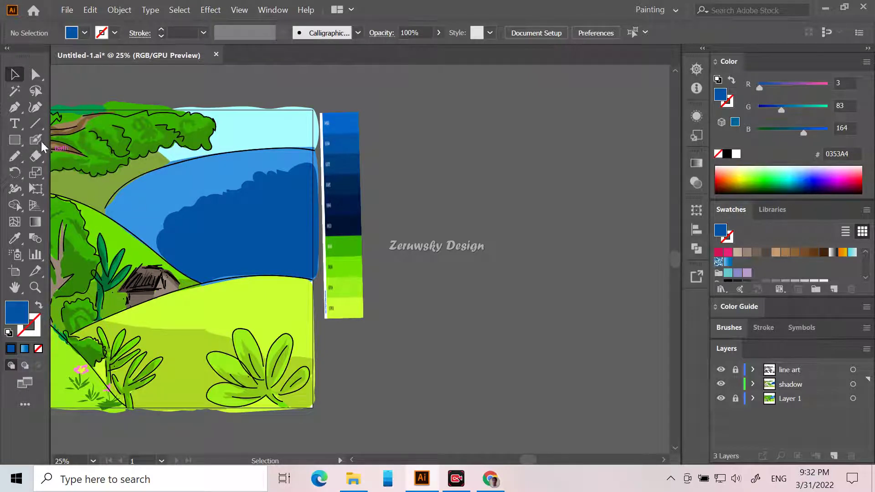
# Sample the darker blue 023E7D and draw a smaller wavy-edged shadow inside the first blue one, against the artboard's right edge.
pyautogui.click(14, 236)
pyautogui.click(354, 163)
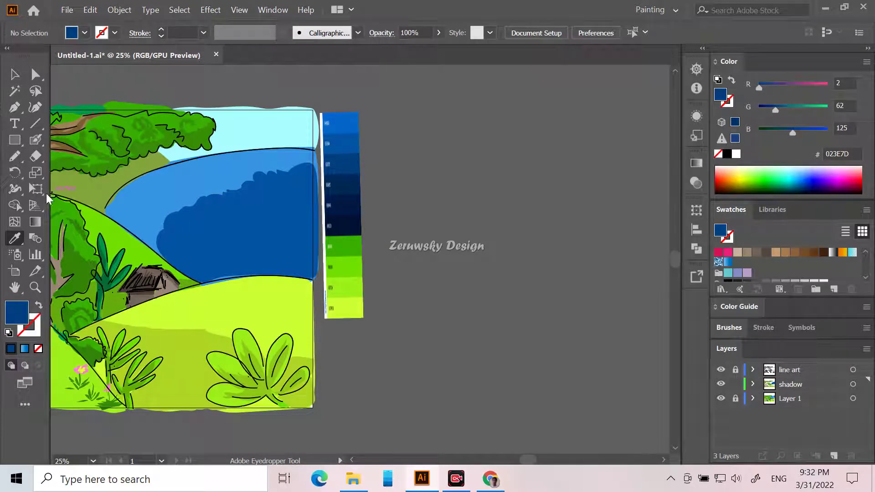
pyautogui.click(14, 156)
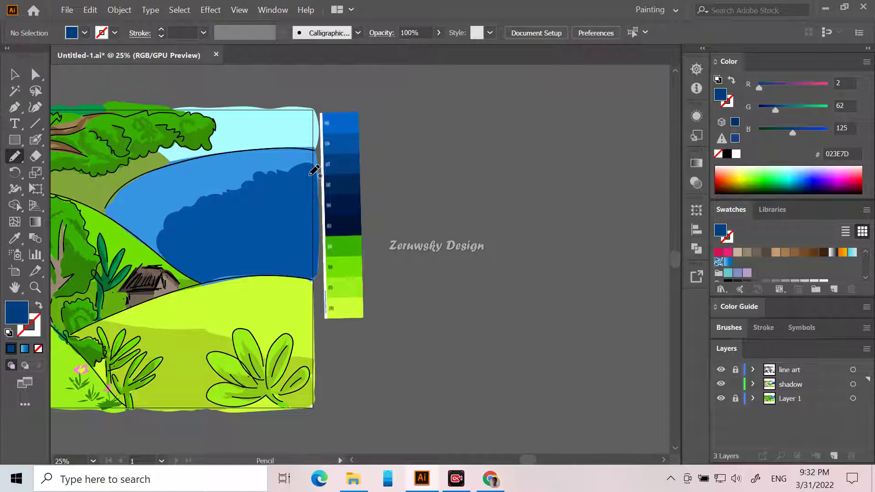
pyautogui.moveTo(317, 180)
pyautogui.mouseDown()
pyautogui.moveTo(220, 225)
pyautogui.moveTo(208, 249)
pyautogui.moveTo(214, 271)
pyautogui.moveTo(313, 274)
pyautogui.moveTo(324, 232)
pyautogui.moveTo(315, 182)
pyautogui.mouseUp()
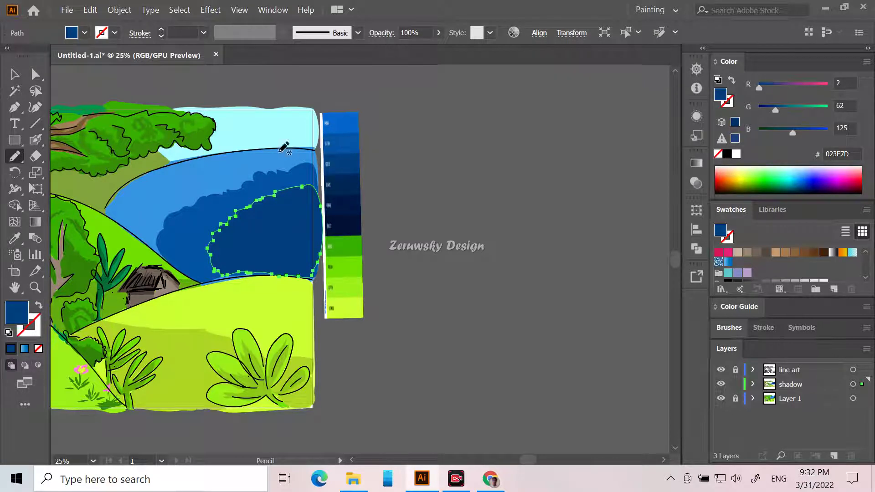
pyautogui.click(16, 75)
pyautogui.click(460, 198)
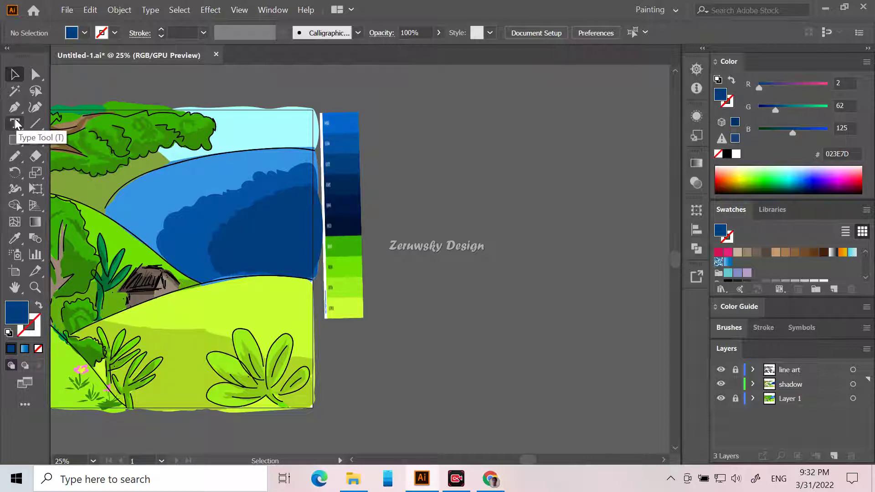
# Sample navy 002855 and draw the innermost, smallest shadow shape in the blue area beside the artboard's right edge.
pyautogui.click(15, 238)
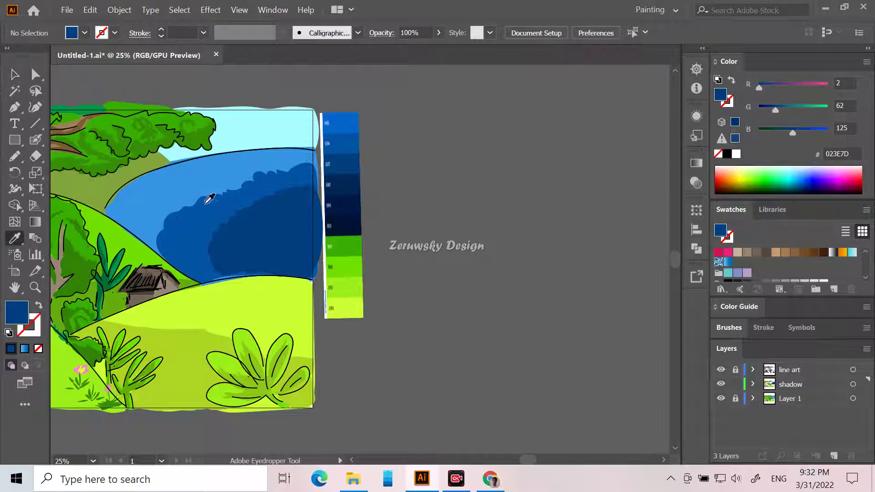
pyautogui.click(350, 185)
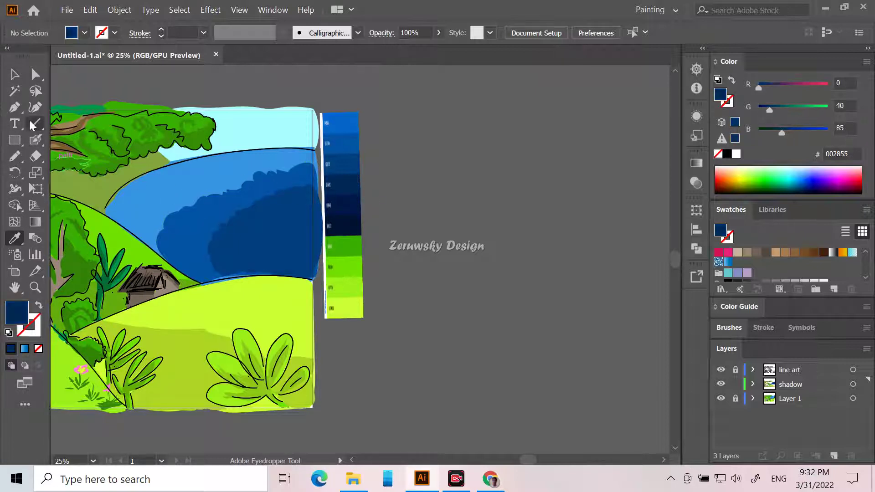
pyautogui.click(15, 156)
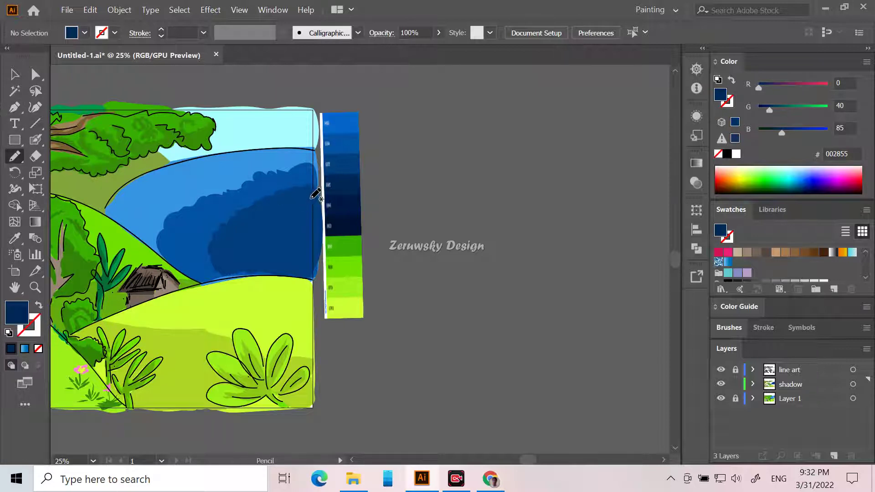
pyautogui.moveTo(314, 199)
pyautogui.mouseDown()
pyautogui.moveTo(253, 236)
pyautogui.moveTo(244, 250)
pyautogui.moveTo(254, 268)
pyautogui.moveTo(309, 276)
pyautogui.moveTo(319, 264)
pyautogui.moveTo(320, 192)
pyautogui.mouseUp()
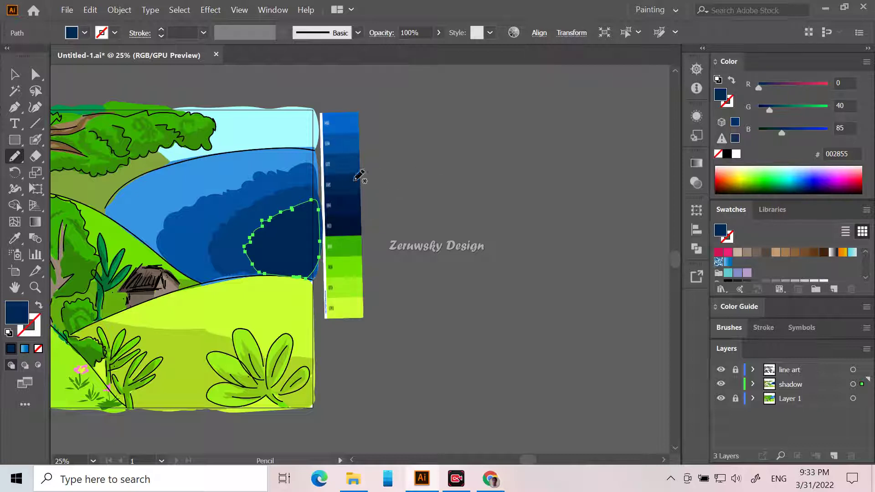
pyautogui.click(14, 74)
pyautogui.click(538, 212)
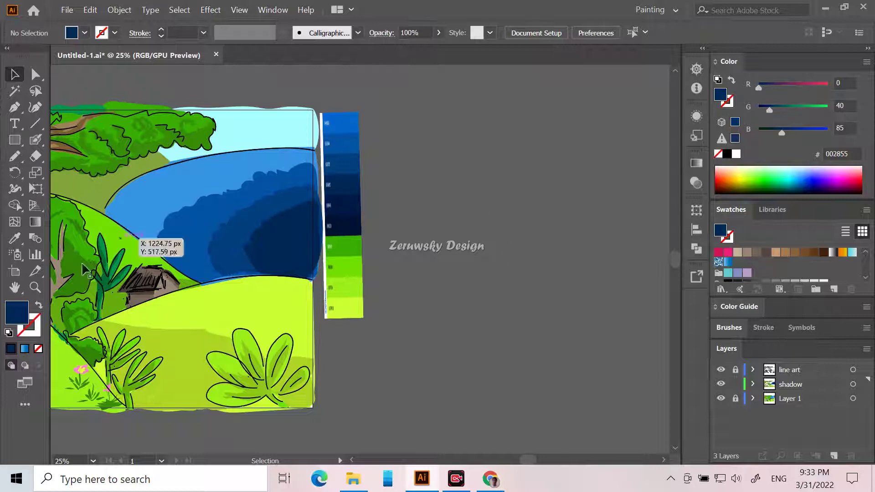
# Sample the lake's 0353A4 blue and draw a Pencil shape that widens the wavy shadow band along its upper edge, filling the remaining gap.
pyautogui.click(14, 238)
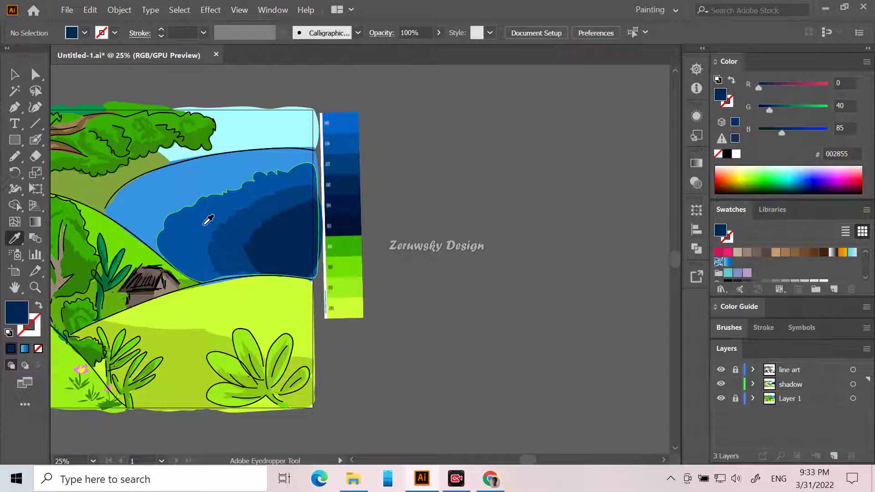
pyautogui.click(208, 220)
pyautogui.click(13, 157)
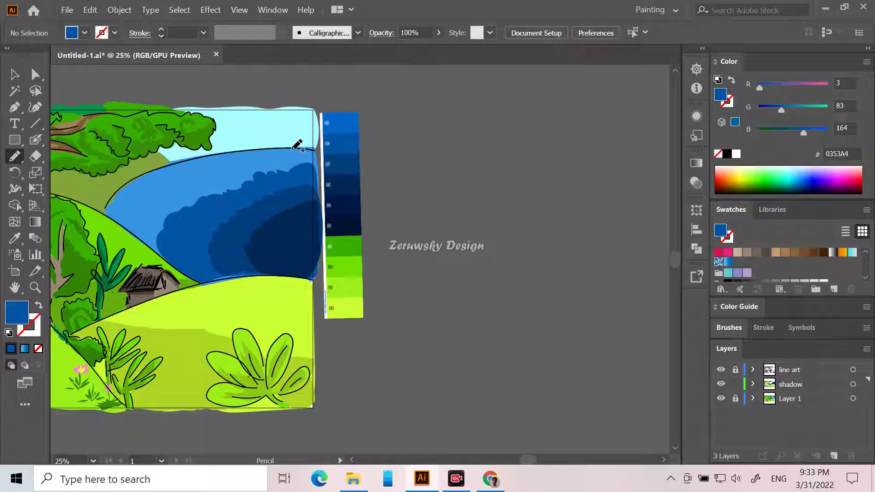
pyautogui.moveTo(295, 151)
pyautogui.mouseDown()
pyautogui.moveTo(262, 151)
pyautogui.moveTo(164, 195)
pyautogui.moveTo(144, 235)
pyautogui.moveTo(166, 254)
pyautogui.moveTo(181, 249)
pyautogui.mouseUp()
pyautogui.moveTo(280, 159)
pyautogui.mouseDown()
pyautogui.moveTo(314, 153)
pyautogui.moveTo(304, 175)
pyautogui.moveTo(310, 158)
pyautogui.moveTo(297, 171)
pyautogui.moveTo(267, 174)
pyautogui.moveTo(276, 161)
pyautogui.moveTo(297, 160)
pyautogui.mouseUp()
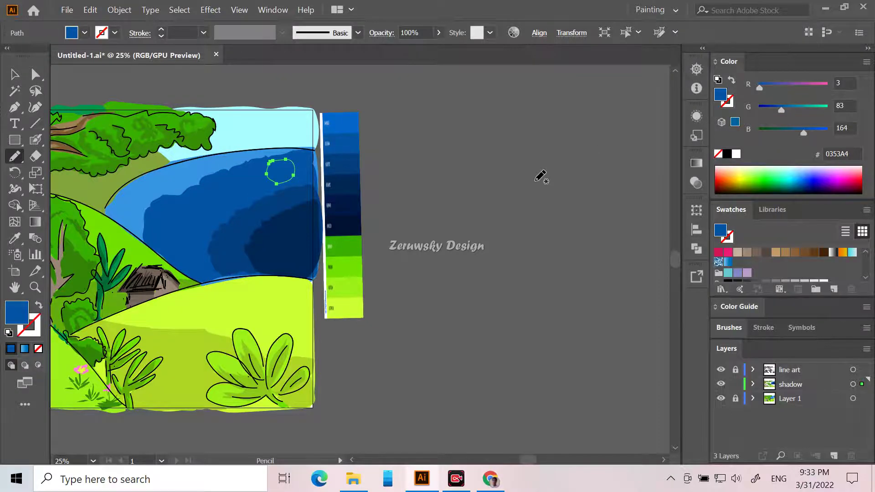
pyautogui.hotkey('ctrl', '-')
pyautogui.hotkey('ctrl', '-')
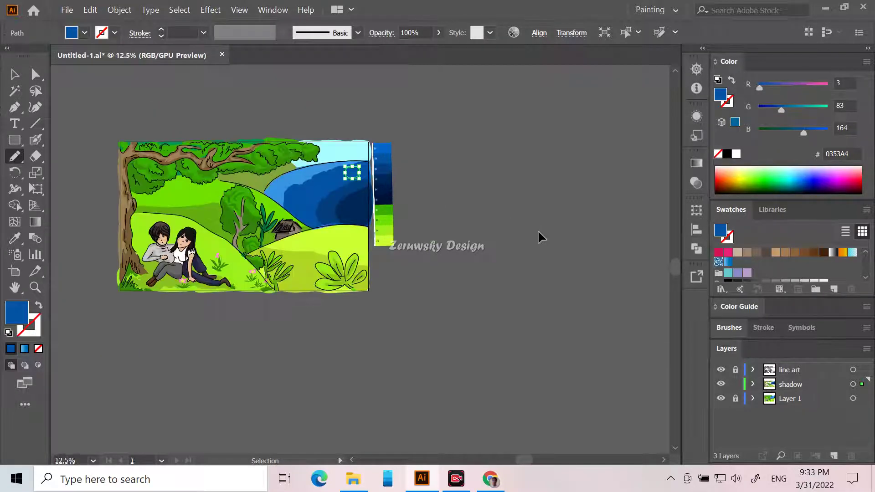
pyautogui.press('v')
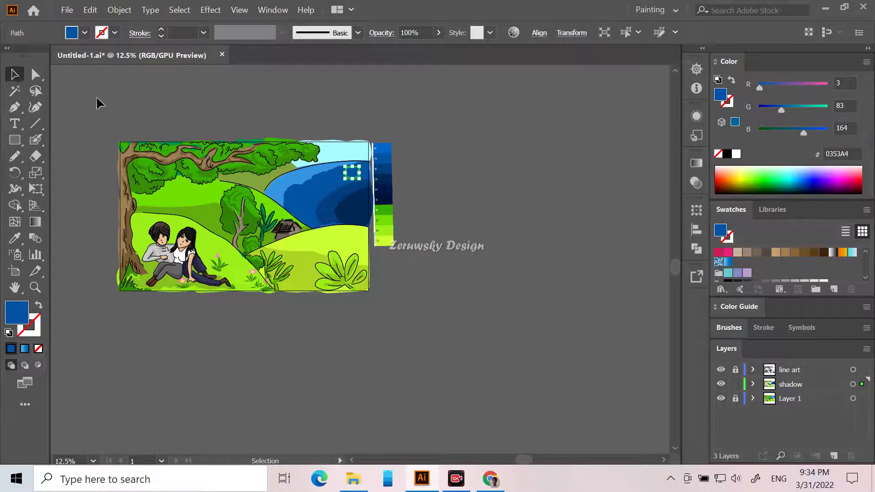
pyautogui.click(513, 206)
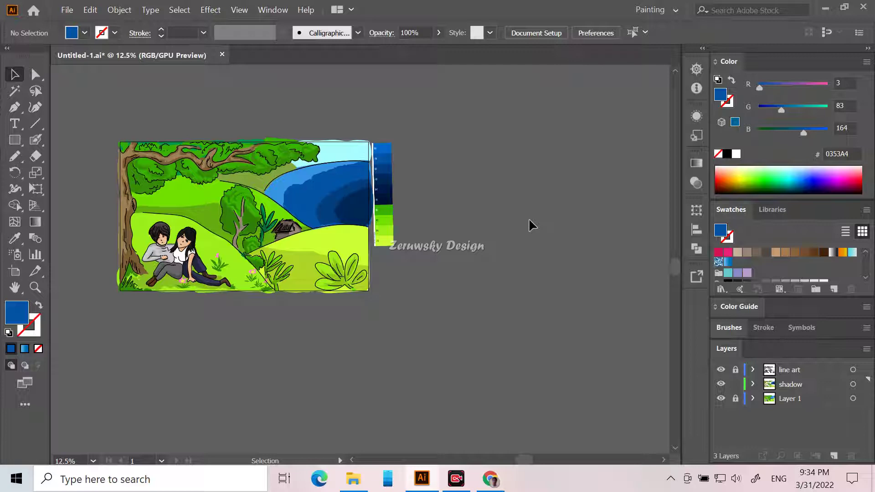
# Sample the light sky colour and darken the fill to turquoise 6BDDDD.
pyautogui.scroll(2, 537, 218)
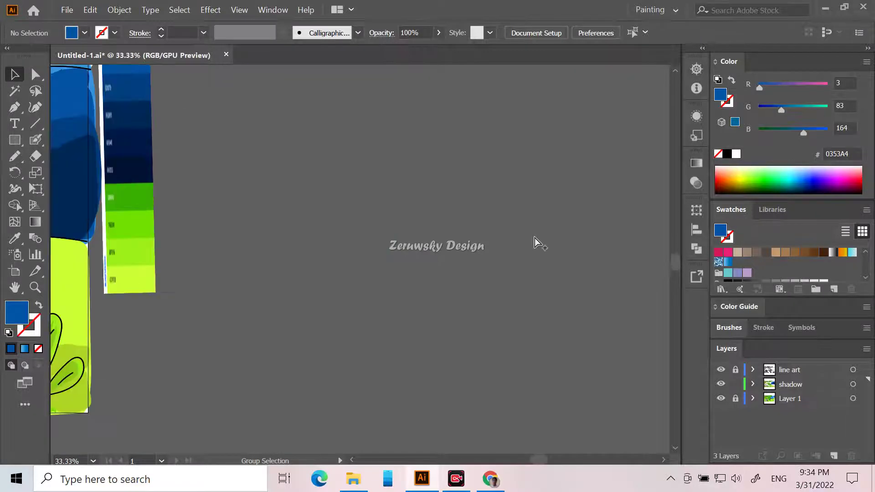
pyautogui.scroll(-2, 535, 246)
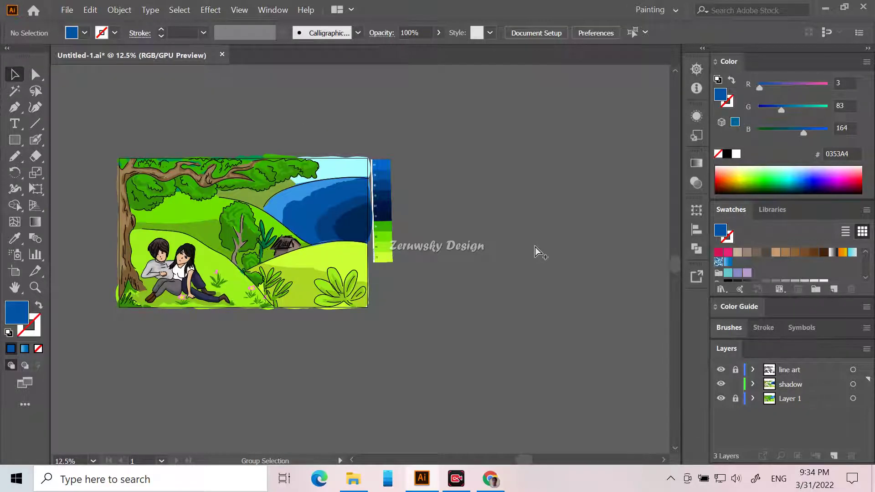
pyautogui.scroll(2, 535, 247)
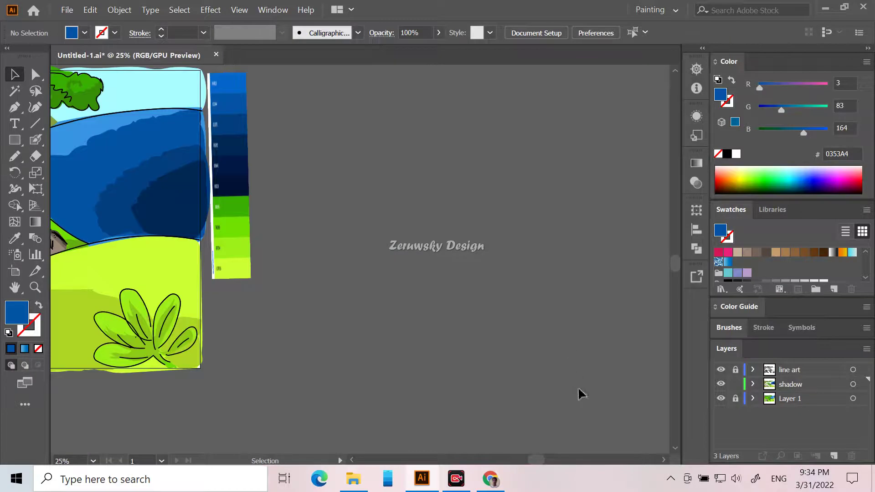
pyautogui.click(549, 463)
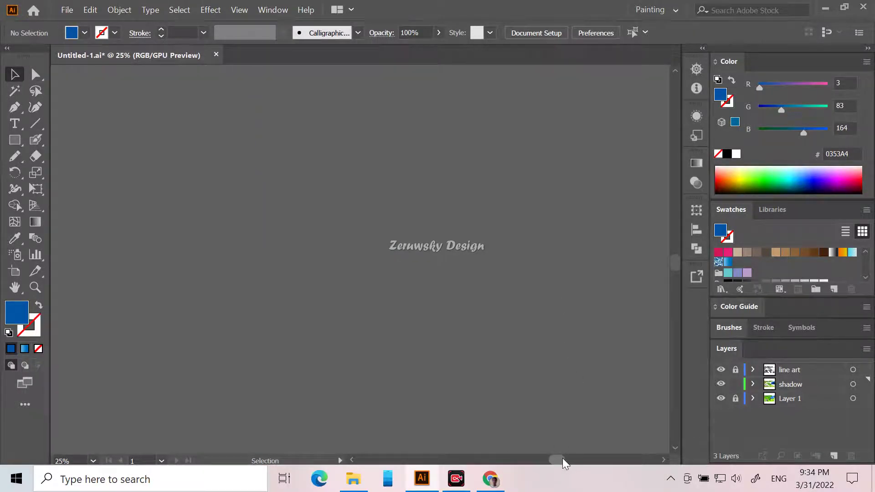
pyautogui.moveTo(559, 458); pyautogui.dragTo(513, 450)
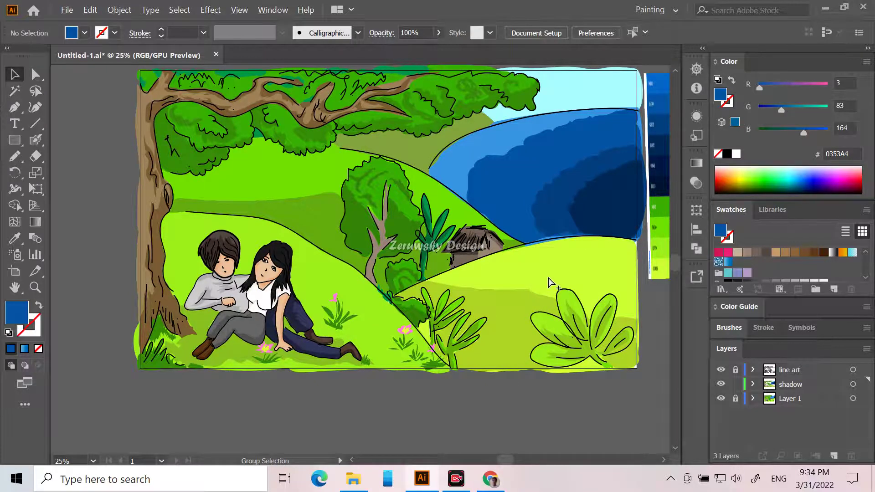
pyautogui.scroll(1, 549, 281)
pyautogui.scroll(5, 549, 274)
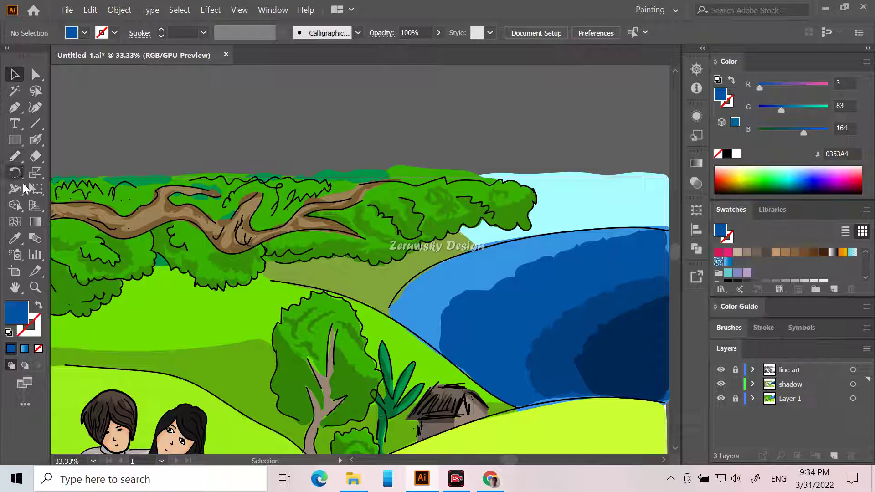
pyautogui.click(14, 237)
pyautogui.click(545, 202)
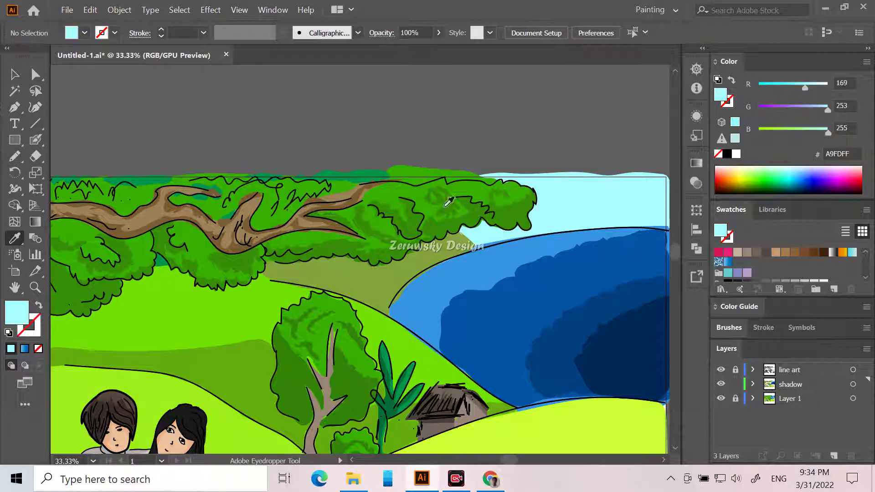
pyautogui.doubleClick(16, 313)
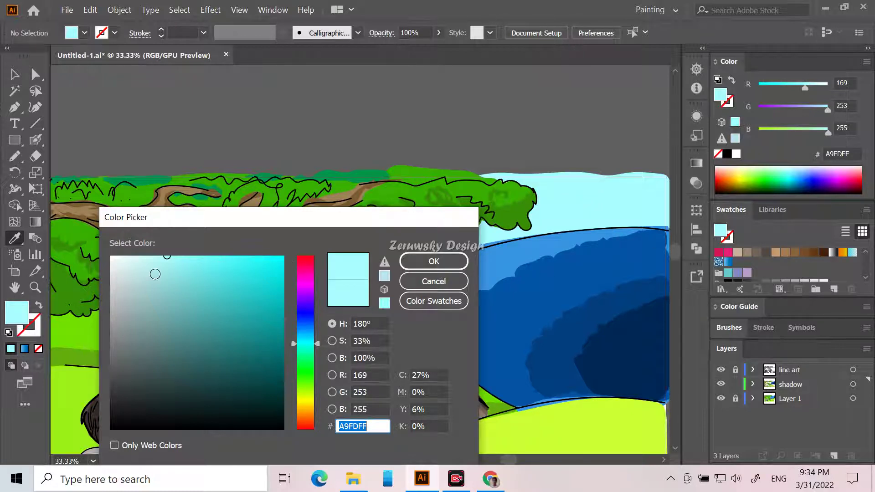
pyautogui.moveTo(178, 268); pyautogui.dragTo(200, 278)
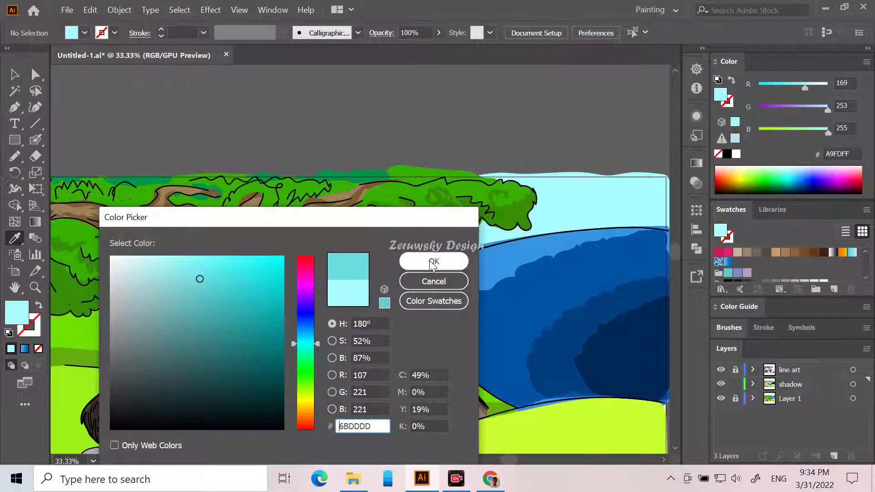
pyautogui.click(433, 263)
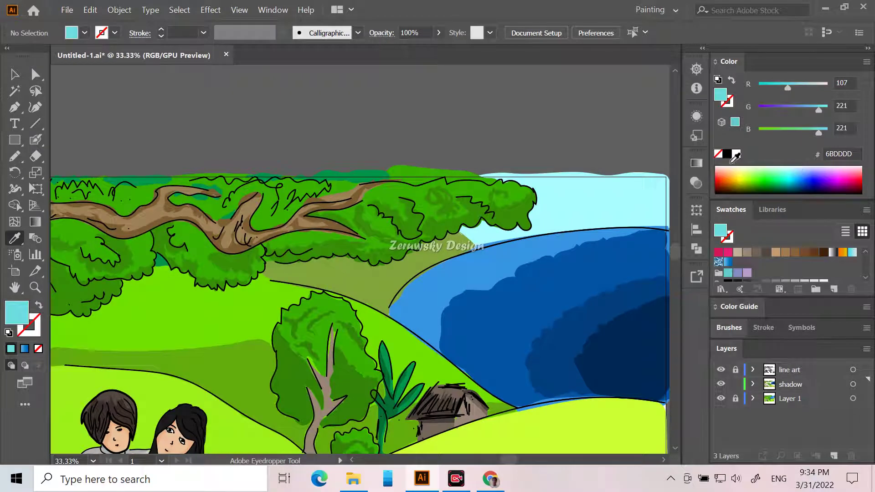
# Draw a turquoise shadow band across the upper sky beside the tree foliage with the Pencil tool, extending its edges past the artboard.
pyautogui.scroll(2, 377, 171)
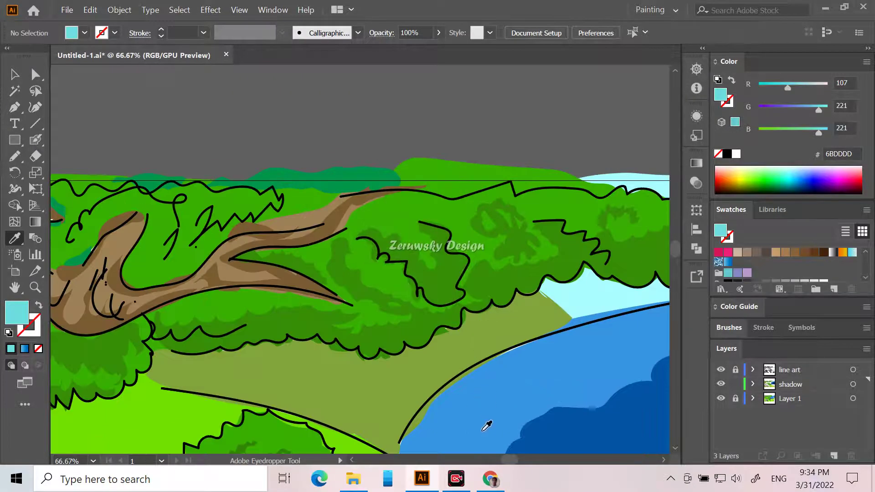
pyautogui.hscroll(5, 605, 417)
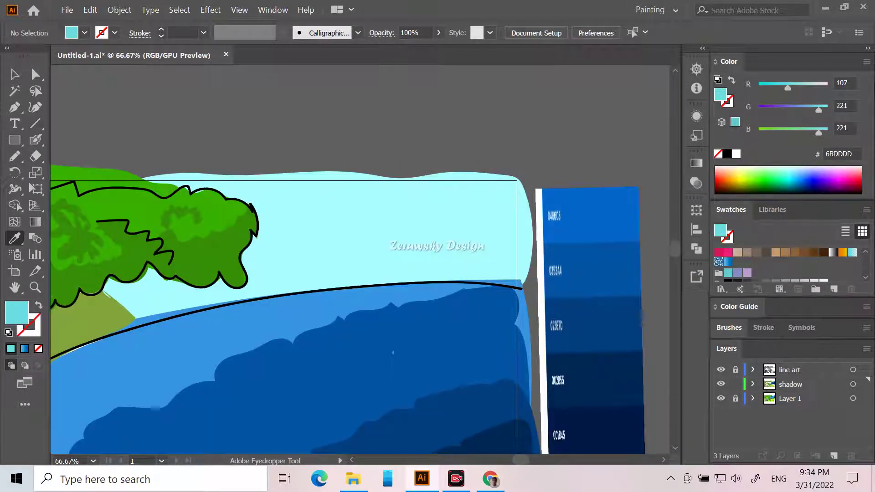
pyautogui.click(19, 154)
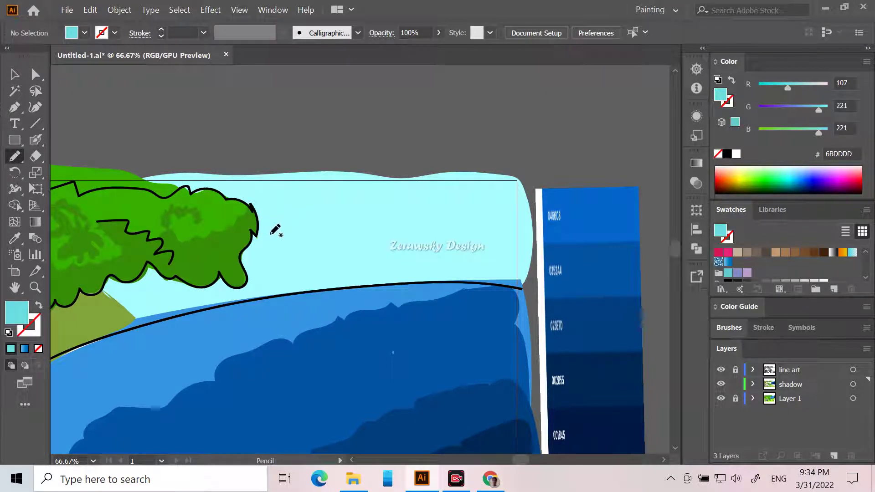
pyautogui.moveTo(281, 236)
pyautogui.mouseDown()
pyautogui.moveTo(512, 235)
pyautogui.moveTo(516, 186)
pyautogui.moveTo(177, 181)
pyautogui.moveTo(243, 201)
pyautogui.moveTo(263, 235)
pyautogui.mouseUp()
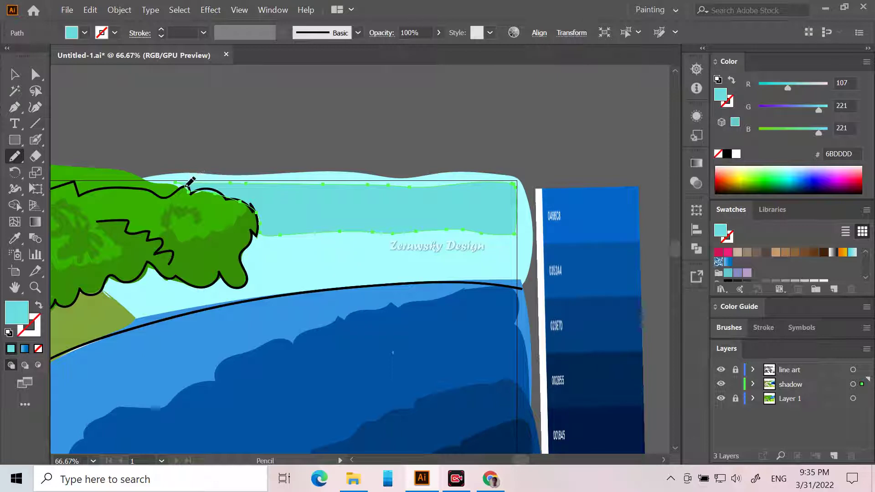
pyautogui.moveTo(163, 179)
pyautogui.mouseDown()
pyautogui.moveTo(442, 172)
pyautogui.moveTo(506, 176)
pyautogui.moveTo(522, 191)
pyautogui.mouseUp()
pyautogui.moveTo(524, 225); pyautogui.dragTo(505, 226)
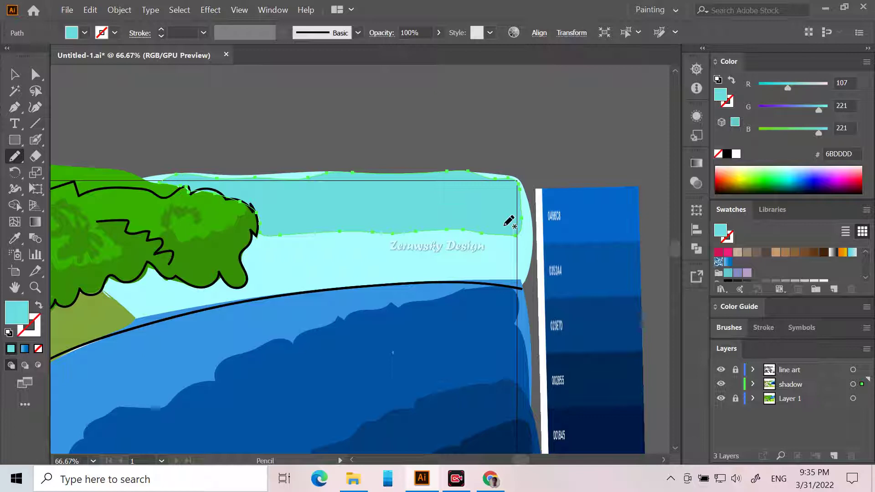
pyautogui.click(14, 74)
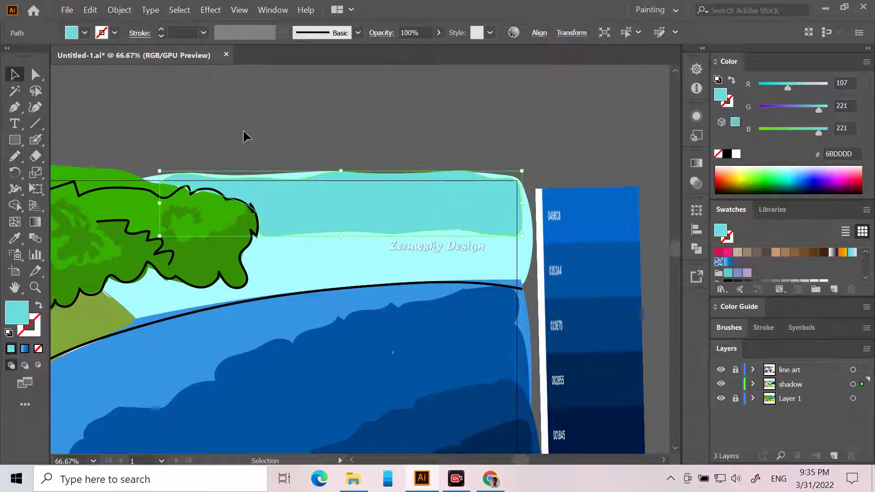
pyautogui.click(243, 131)
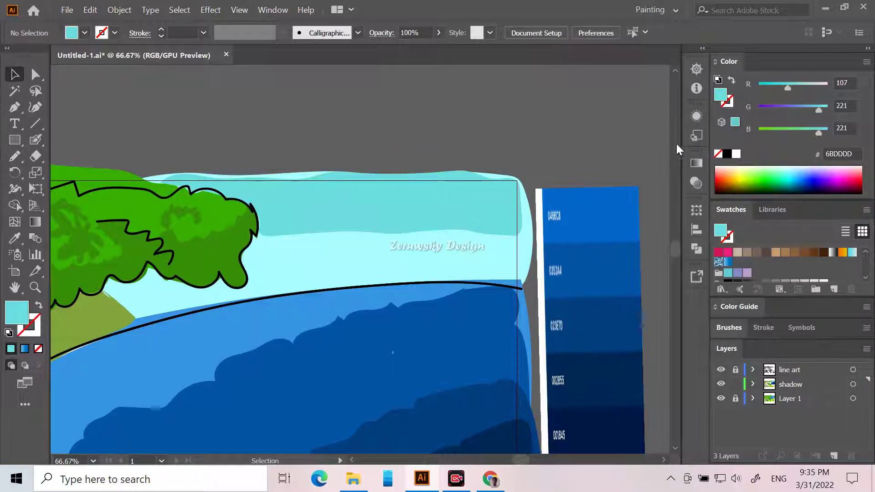
# Examine the shaded sky and lake within the whole illustration.
pyautogui.scroll(-3, 650, 181)
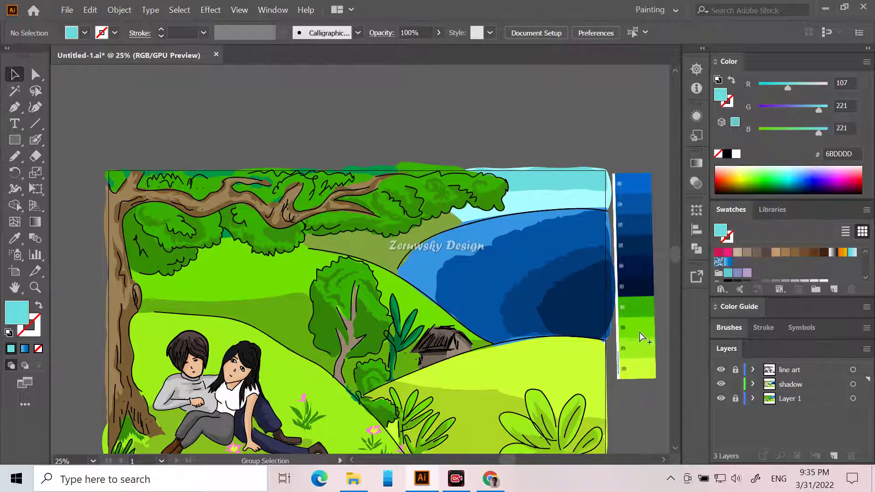
pyautogui.scroll(-2, 637, 329)
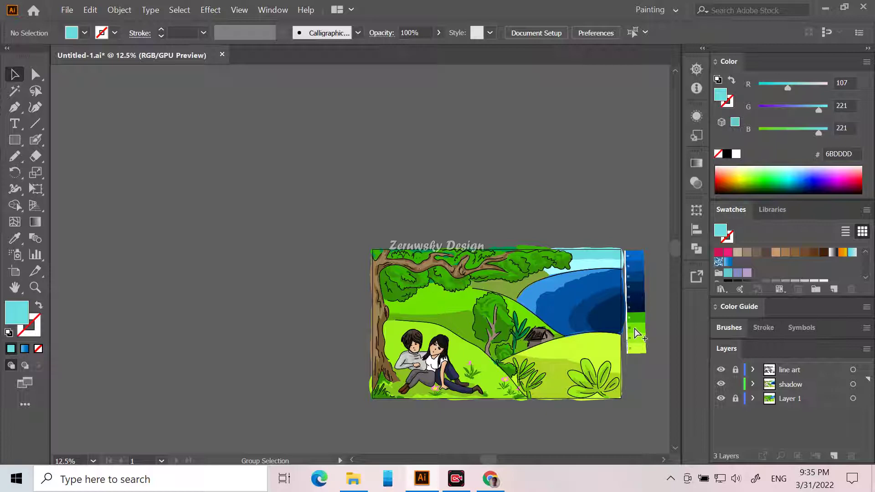
pyautogui.scroll(2, 499, 278)
pyautogui.scroll(-3, 527, 304)
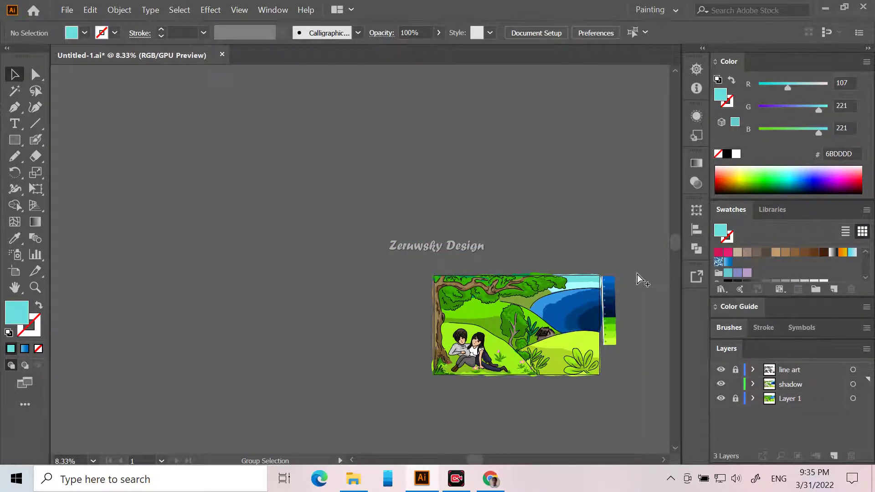
pyautogui.scroll(4, 638, 275)
pyautogui.scroll(-3, 533, 280)
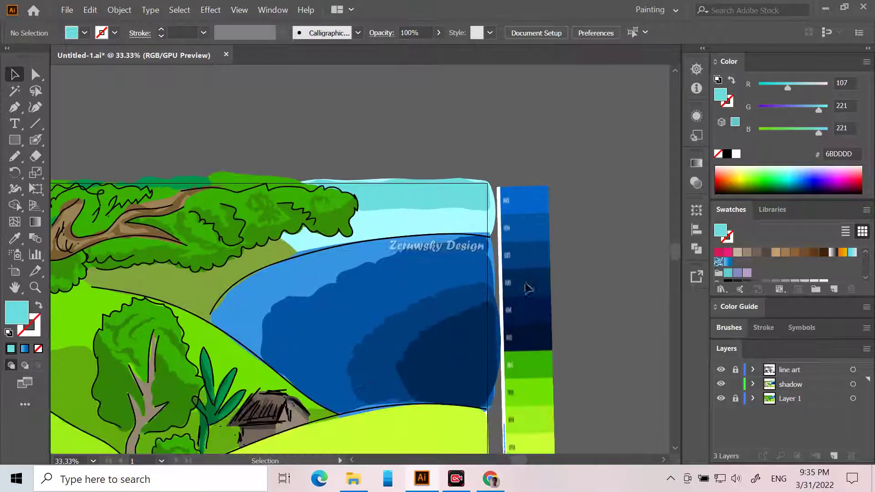
pyautogui.scroll(-2, 527, 288)
pyautogui.hscroll(-3, 521, 461)
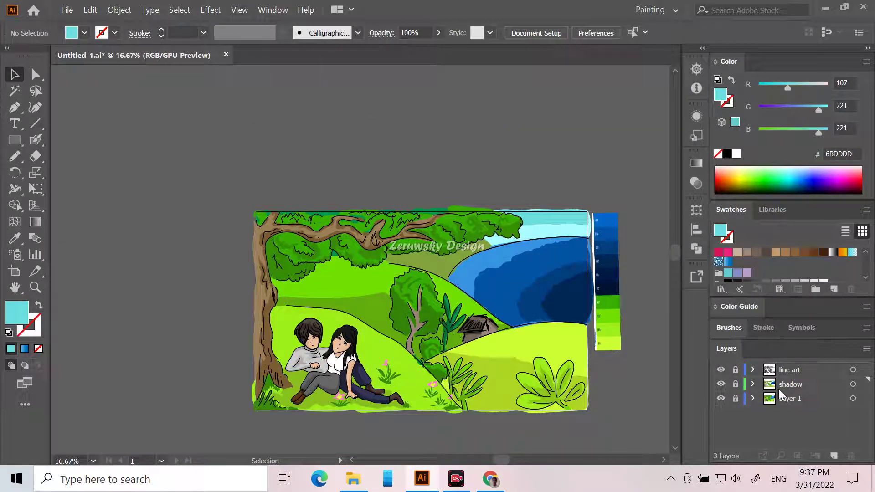
# Add a new layer directly above the shadow layer and name it "dark shadow".
pyautogui.click(778, 389)
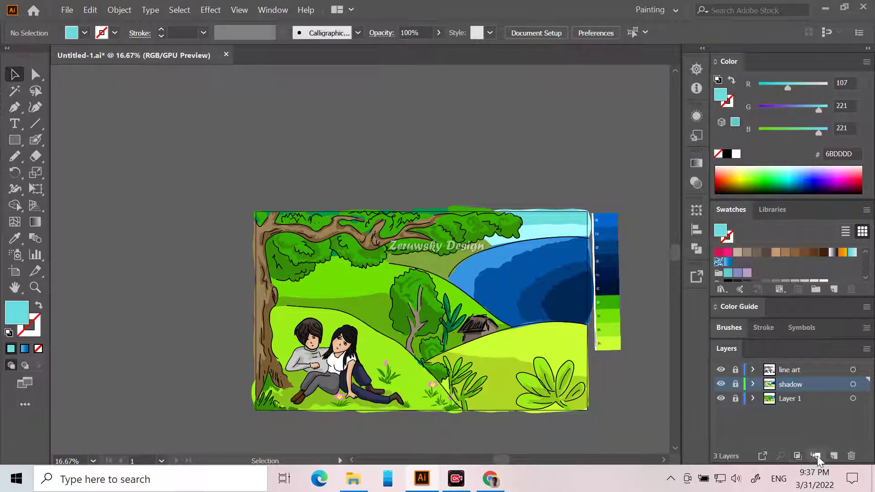
pyautogui.click(829, 456)
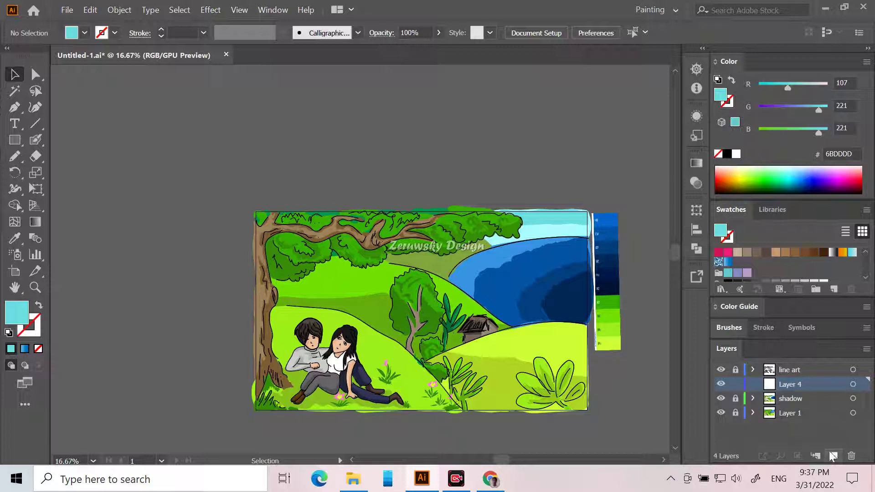
pyautogui.press('d')
pyautogui.press('r')
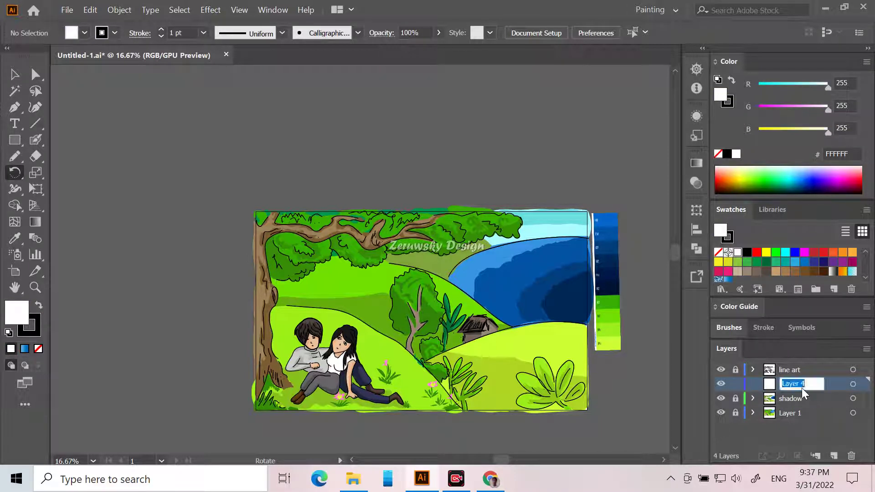
pyautogui.write('dark shadow')
pyautogui.press('Return')
# Sample the brown shadow colour of the large tree trunk and darken the fill to 563D1D.
pyautogui.scroll(1, 115, 266)
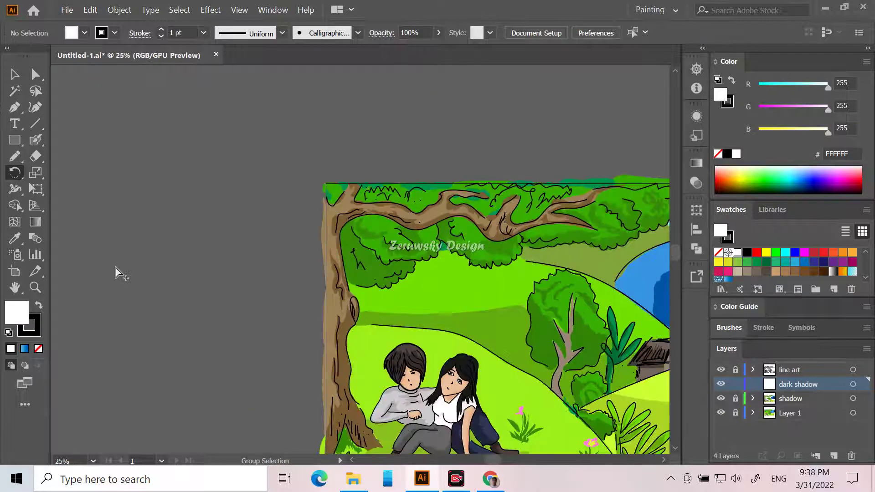
pyautogui.click(15, 238)
pyautogui.click(355, 415)
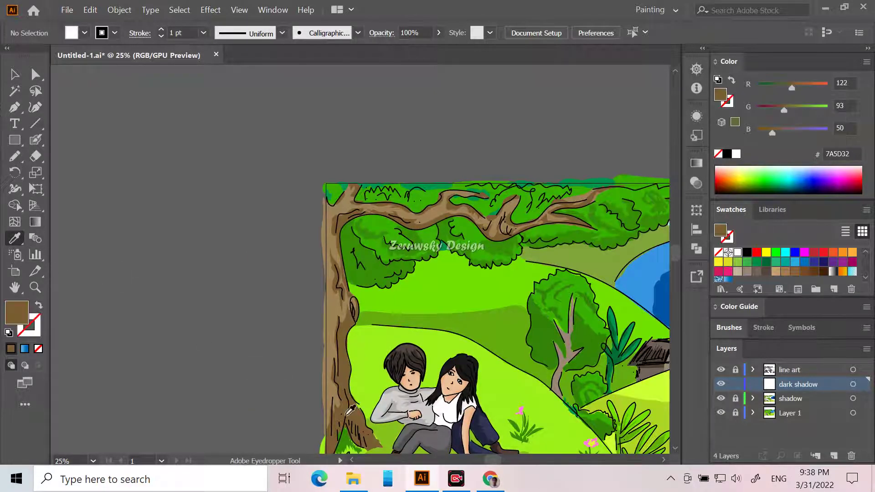
pyautogui.doubleClick(20, 314)
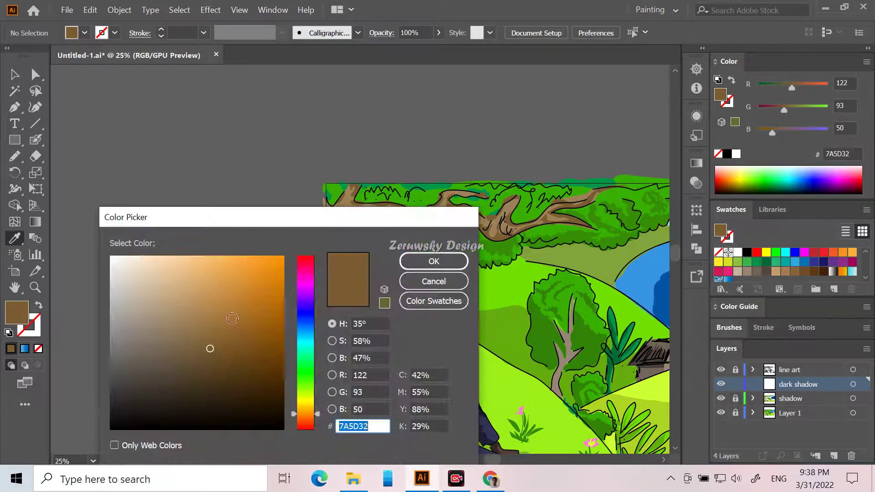
pyautogui.click(227, 371)
pyautogui.click(429, 263)
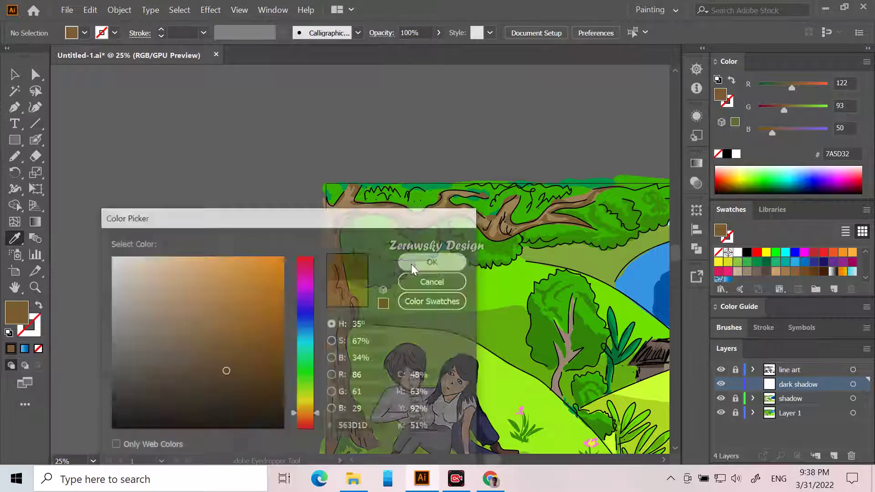
# Draw dark brown shadows with the Pencil tool on the large trunk's roots and along its inner edge up to the knot.
pyautogui.click(17, 156)
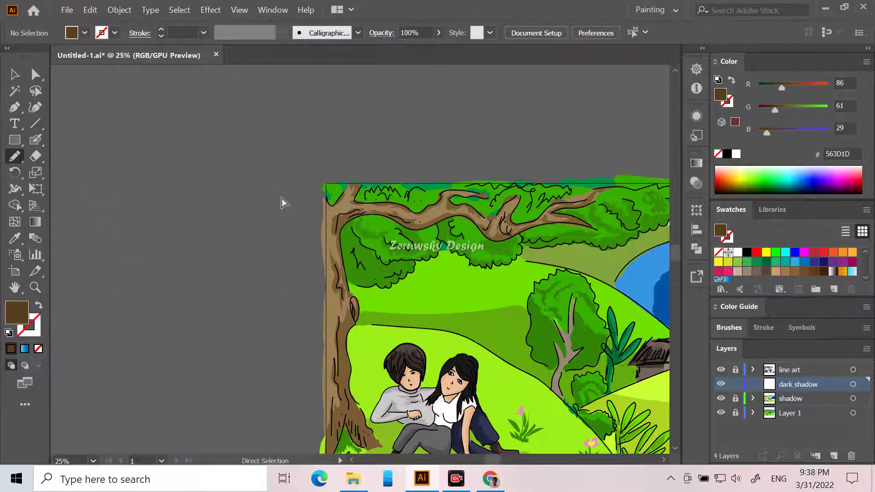
pyautogui.scroll(2, 337, 227)
pyautogui.scroll(-5, 355, 266)
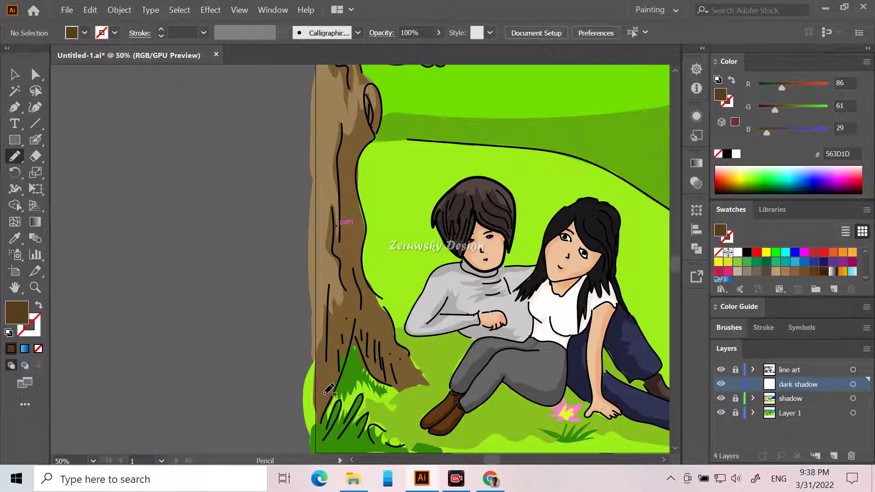
pyautogui.moveTo(328, 399)
pyautogui.mouseDown()
pyautogui.moveTo(335, 339)
pyautogui.moveTo(355, 321)
pyautogui.moveTo(354, 264)
pyautogui.moveTo(366, 285)
pyautogui.moveTo(367, 325)
pyautogui.moveTo(406, 390)
pyautogui.moveTo(374, 379)
pyautogui.moveTo(356, 340)
pyautogui.moveTo(323, 414)
pyautogui.moveTo(327, 391)
pyautogui.mouseUp()
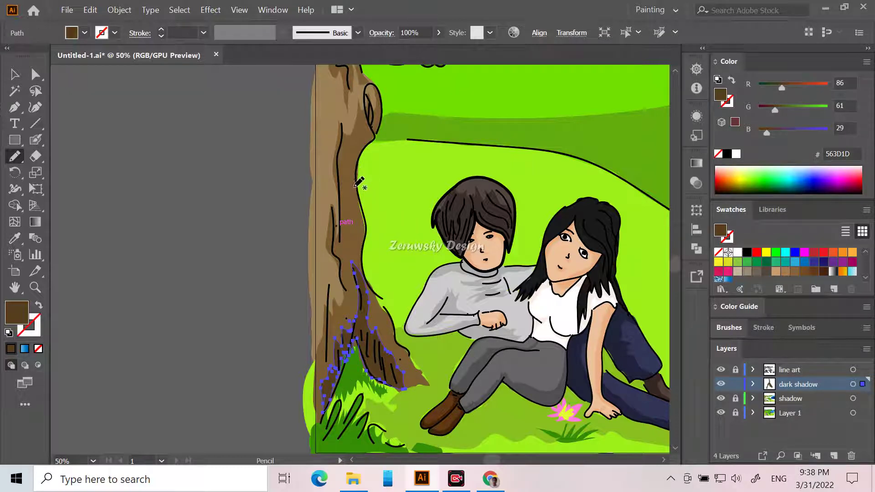
pyautogui.scroll(3, 425, 339)
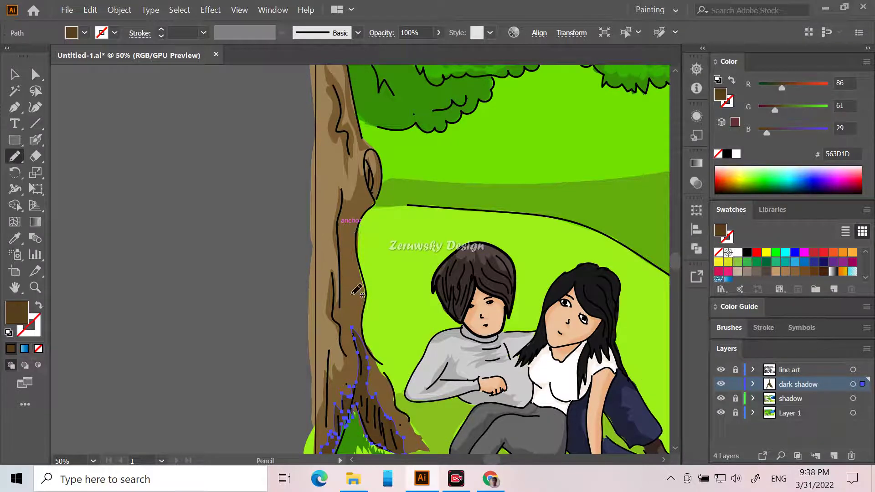
pyautogui.moveTo(358, 315)
pyautogui.mouseDown()
pyautogui.moveTo(347, 231)
pyautogui.moveTo(368, 158)
pyautogui.moveTo(378, 173)
pyautogui.moveTo(355, 240)
pyautogui.moveTo(362, 328)
pyautogui.mouseUp()
# Draw dark brown shadows where the trunk meets the main branch, along the branch's underside, at the corner fork and around the first offshoot.
pyautogui.scroll(8, 359, 299)
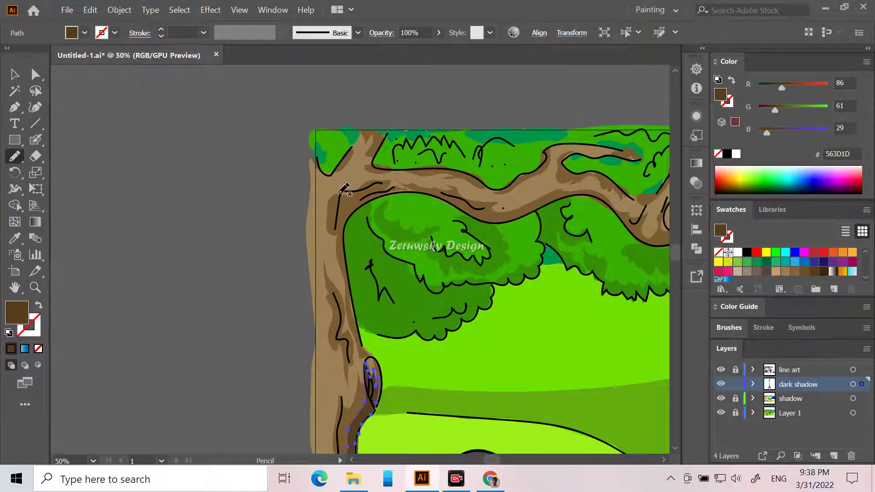
pyautogui.moveTo(345, 219)
pyautogui.mouseDown()
pyautogui.moveTo(360, 194)
pyautogui.moveTo(409, 187)
pyautogui.moveTo(364, 204)
pyautogui.moveTo(344, 236)
pyautogui.moveTo(353, 205)
pyautogui.mouseUp()
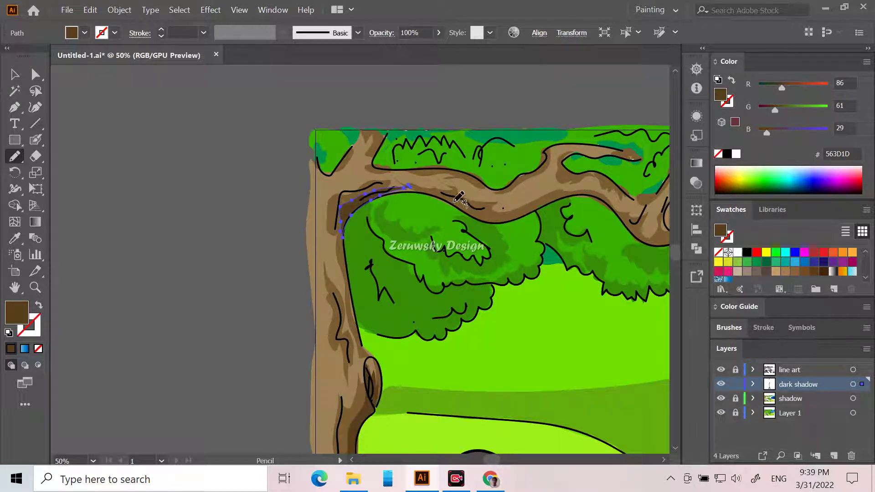
pyautogui.moveTo(459, 197)
pyautogui.mouseDown()
pyautogui.moveTo(527, 211)
pyautogui.moveTo(489, 221)
pyautogui.moveTo(432, 193)
pyautogui.moveTo(470, 197)
pyautogui.mouseUp()
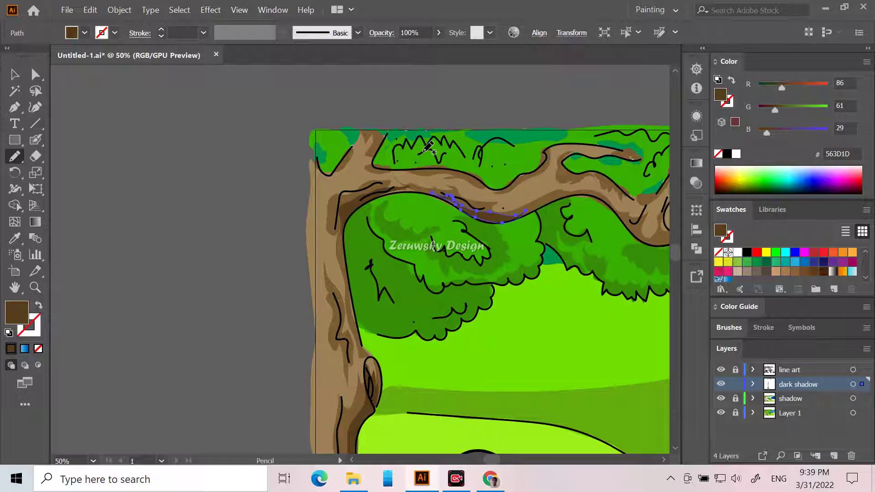
pyautogui.moveTo(355, 152)
pyautogui.mouseDown()
pyautogui.moveTo(341, 181)
pyautogui.moveTo(321, 169)
pyautogui.moveTo(319, 158)
pyautogui.moveTo(331, 173)
pyautogui.moveTo(366, 131)
pyautogui.mouseUp()
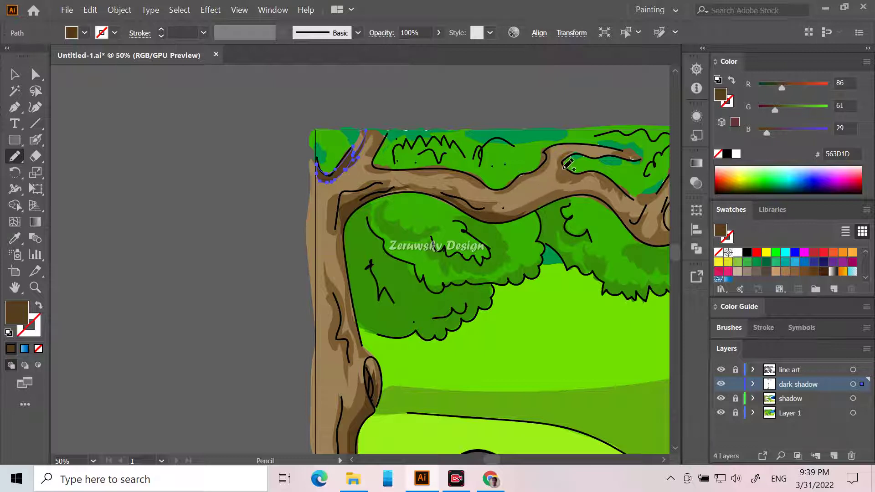
pyautogui.moveTo(566, 158)
pyautogui.mouseDown()
pyautogui.moveTo(566, 187)
pyautogui.moveTo(591, 171)
pyautogui.moveTo(601, 175)
pyautogui.moveTo(573, 163)
pyautogui.moveTo(577, 152)
pyautogui.moveTo(604, 151)
pyautogui.moveTo(567, 152)
pyautogui.moveTo(595, 153)
pyautogui.mouseUp()
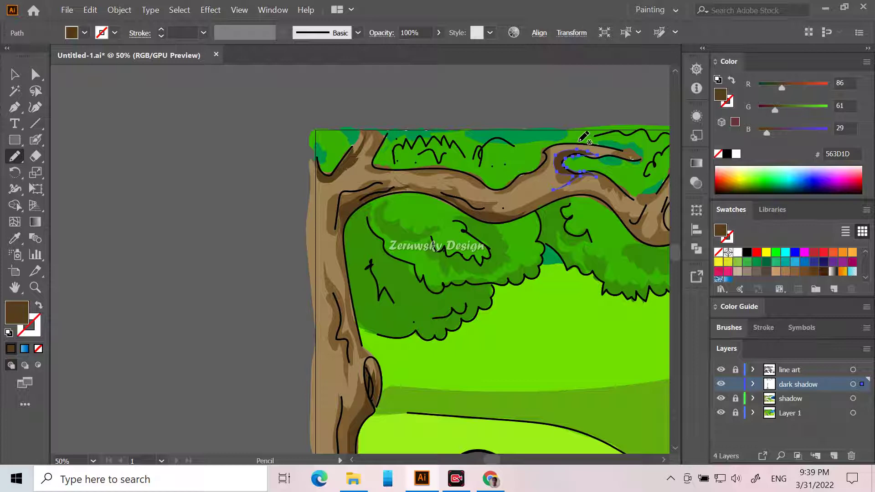
# Draw dark brown shadows under the main branch's bend, along its upright offshoot and inside the forked twigs at its far end.
pyautogui.moveTo(495, 459); pyautogui.dragTo(507, 460)
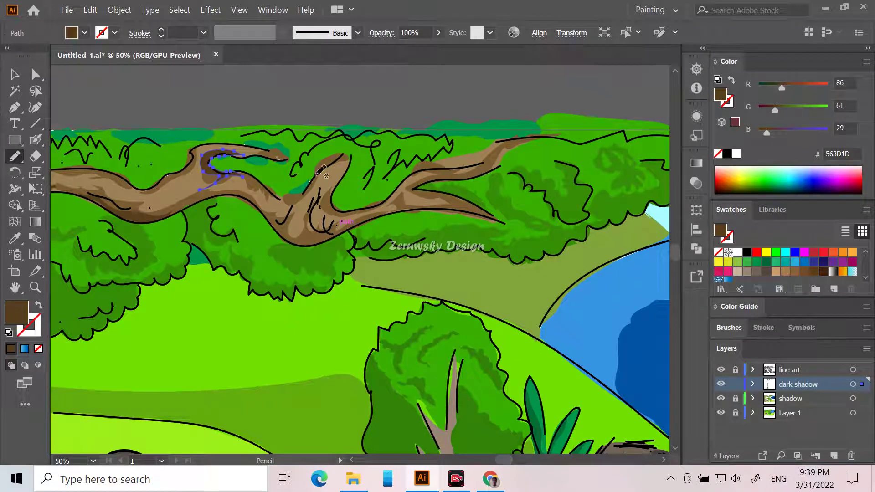
pyautogui.moveTo(276, 222)
pyautogui.mouseDown()
pyautogui.moveTo(316, 234)
pyautogui.moveTo(317, 213)
pyautogui.moveTo(331, 230)
pyautogui.moveTo(344, 228)
pyautogui.moveTo(328, 241)
pyautogui.moveTo(280, 236)
pyautogui.mouseUp()
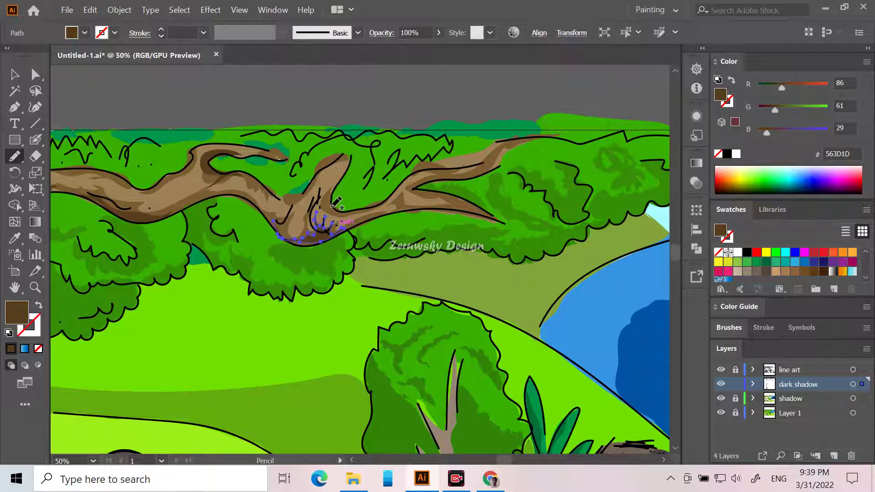
pyautogui.moveTo(333, 203)
pyautogui.mouseDown()
pyautogui.moveTo(333, 177)
pyautogui.moveTo(349, 158)
pyautogui.moveTo(337, 208)
pyautogui.moveTo(373, 205)
pyautogui.moveTo(338, 210)
pyautogui.mouseUp()
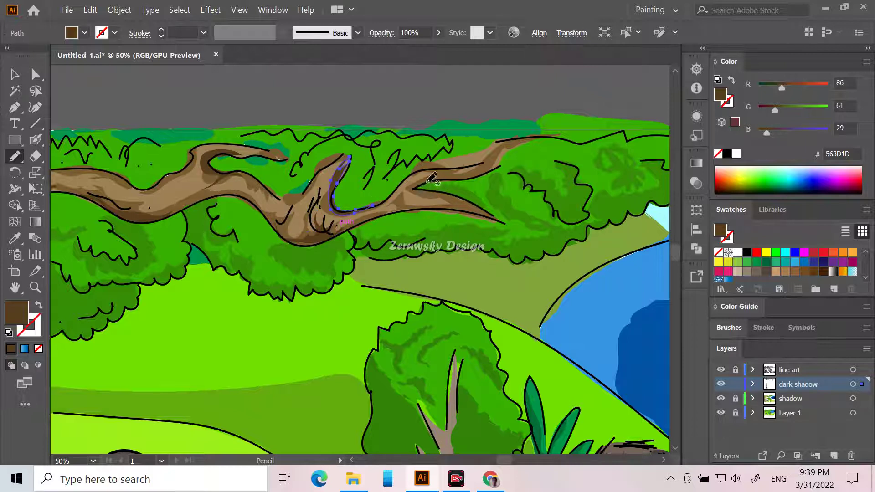
pyautogui.moveTo(427, 174)
pyautogui.mouseDown()
pyautogui.moveTo(404, 197)
pyautogui.moveTo(463, 205)
pyautogui.moveTo(415, 188)
pyautogui.moveTo(467, 177)
pyautogui.moveTo(500, 155)
pyautogui.moveTo(428, 176)
pyautogui.mouseUp()
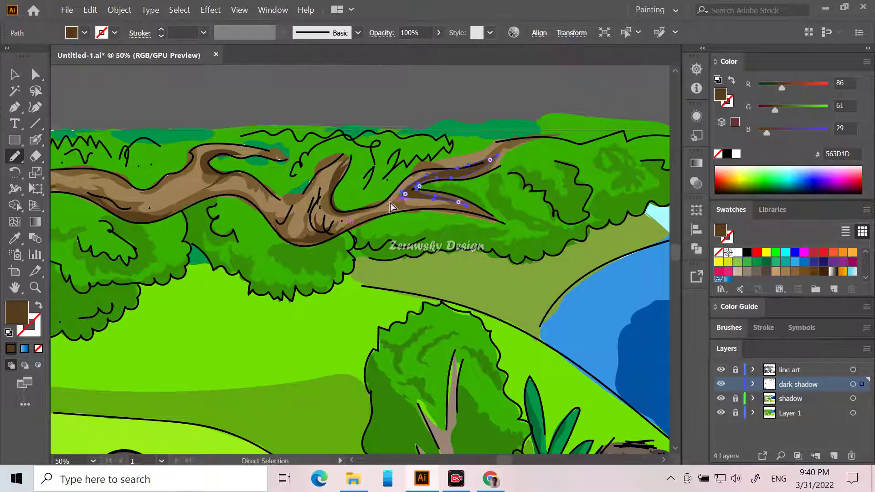
# Deselect the branch shadow, sample the green shadow colour of the tree foliage and darken the fill to 2D680B.
pyautogui.hotkey('ctrl', '-')
pyautogui.hotkey('ctrl', '-')
pyautogui.hotkey('ctrl', '-')
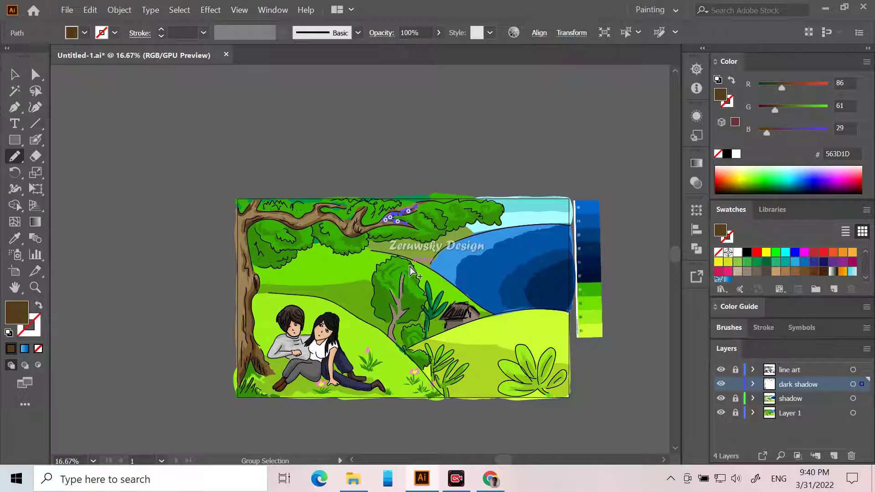
pyautogui.hotkey('ctrl', '+')
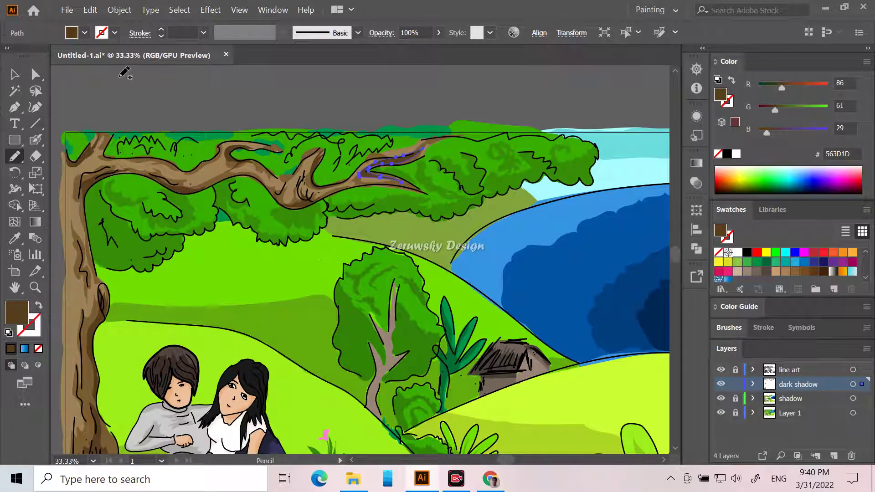
pyautogui.click(13, 77)
pyautogui.click(174, 109)
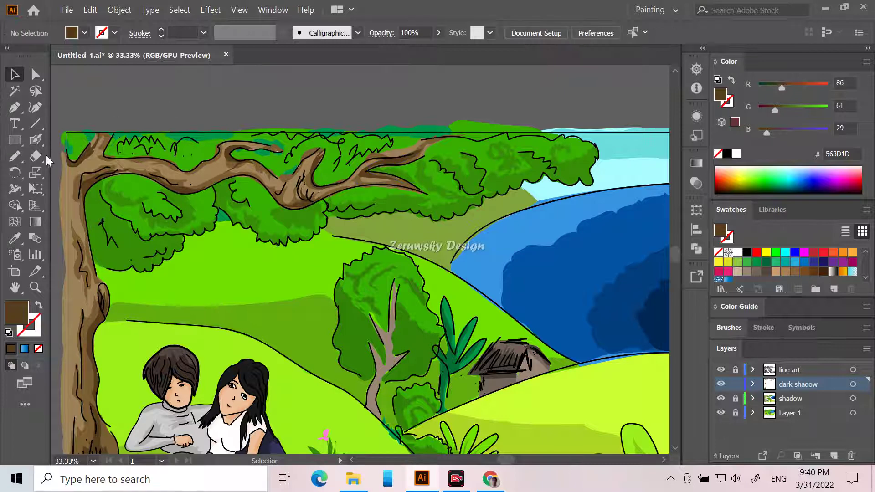
pyautogui.click(14, 236)
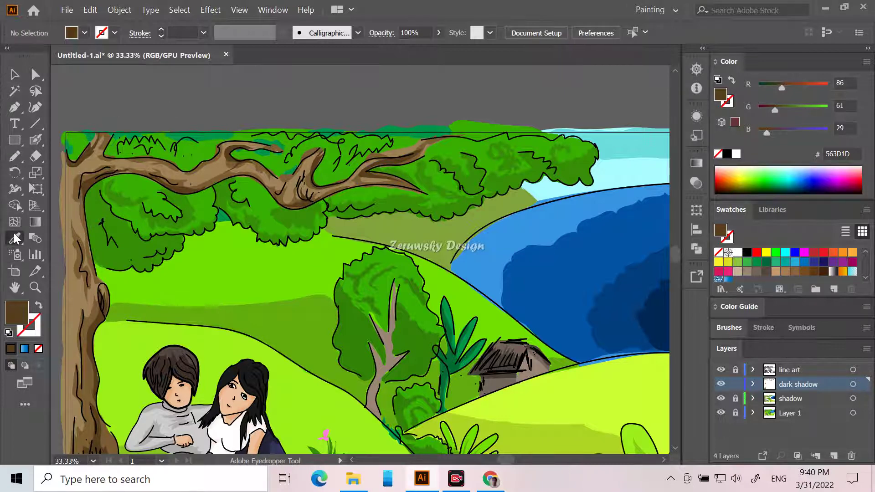
pyautogui.click(130, 242)
pyautogui.doubleClick(20, 310)
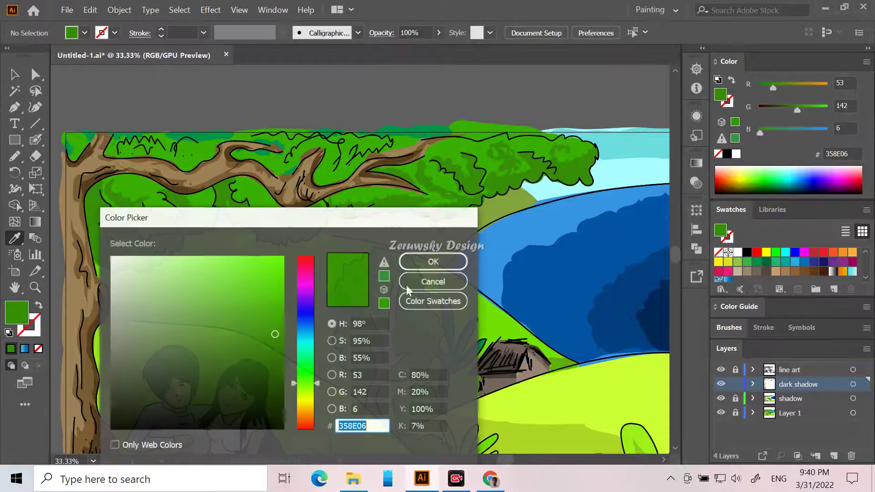
pyautogui.click(265, 354)
pyautogui.moveTo(264, 354); pyautogui.dragTo(267, 359)
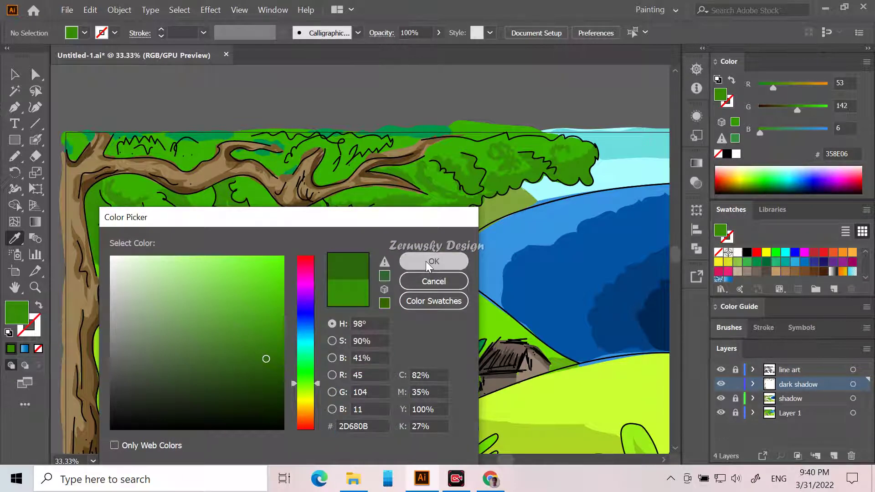
pyautogui.click(433, 261)
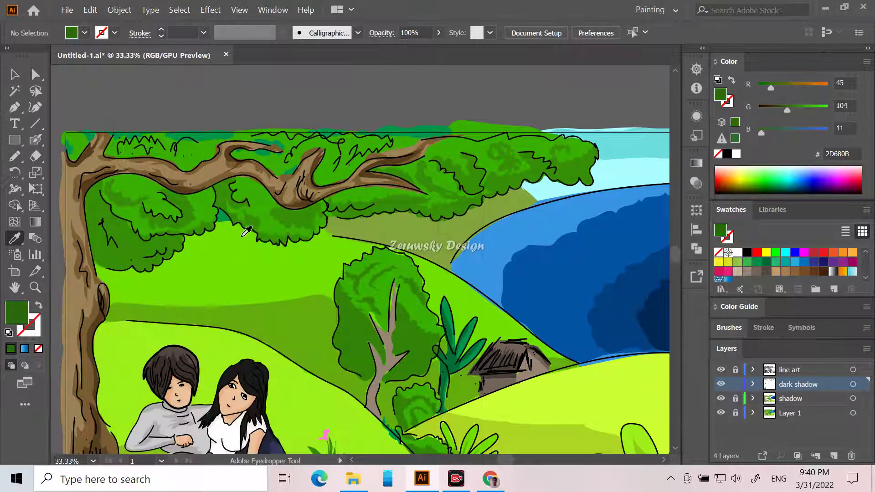
# Draw dark green shadows with the Pencil tool on the foliage clumps beside the trunk, covering the upper overlap, lower edge and inner leaf lines.
pyautogui.click(16, 156)
pyautogui.scroll(-2, 156, 200)
pyautogui.scroll(2, 156, 201)
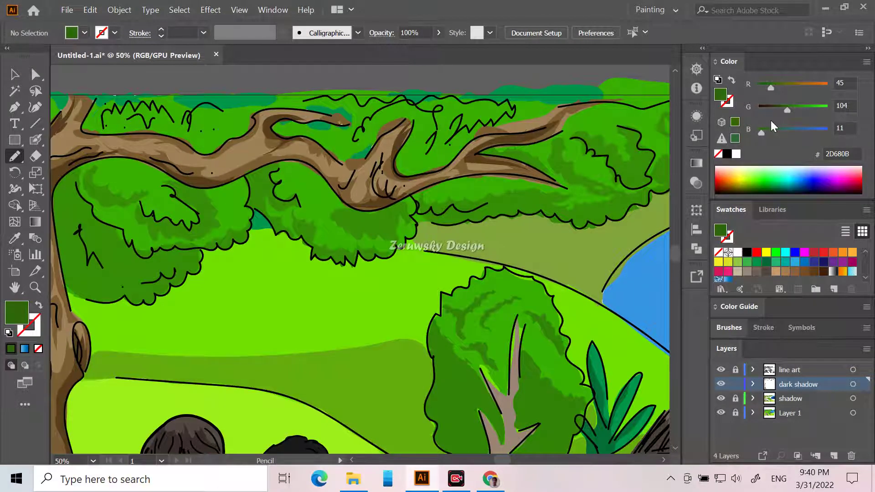
pyautogui.moveTo(57, 209)
pyautogui.mouseDown()
pyautogui.moveTo(81, 214)
pyautogui.moveTo(104, 267)
pyautogui.moveTo(122, 280)
pyautogui.moveTo(179, 263)
pyautogui.moveTo(200, 246)
pyautogui.moveTo(182, 247)
pyautogui.mouseUp()
pyautogui.moveTo(166, 251)
pyautogui.mouseDown()
pyautogui.moveTo(152, 253)
pyautogui.moveTo(116, 225)
pyautogui.moveTo(76, 169)
pyautogui.moveTo(64, 182)
pyautogui.mouseUp()
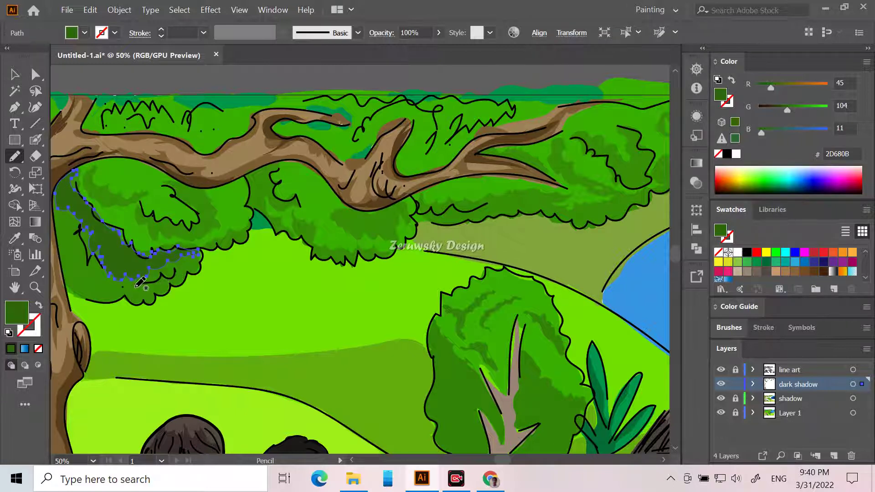
pyautogui.moveTo(68, 250)
pyautogui.mouseDown()
pyautogui.moveTo(109, 290)
pyautogui.moveTo(153, 283)
pyautogui.moveTo(104, 300)
pyautogui.moveTo(74, 290)
pyautogui.moveTo(60, 233)
pyautogui.moveTo(79, 241)
pyautogui.mouseUp()
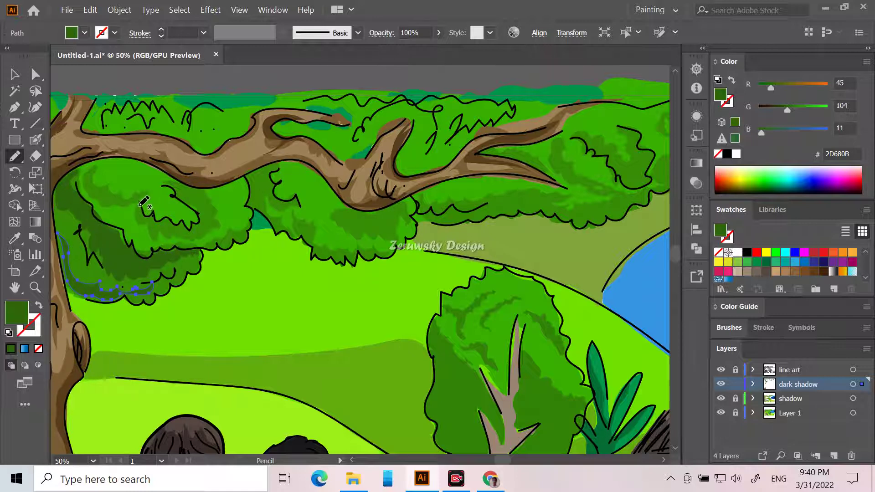
pyautogui.moveTo(141, 205)
pyautogui.mouseDown()
pyautogui.moveTo(181, 231)
pyautogui.moveTo(207, 214)
pyautogui.moveTo(191, 206)
pyautogui.mouseUp()
pyautogui.moveTo(138, 199); pyautogui.dragTo(138, 200)
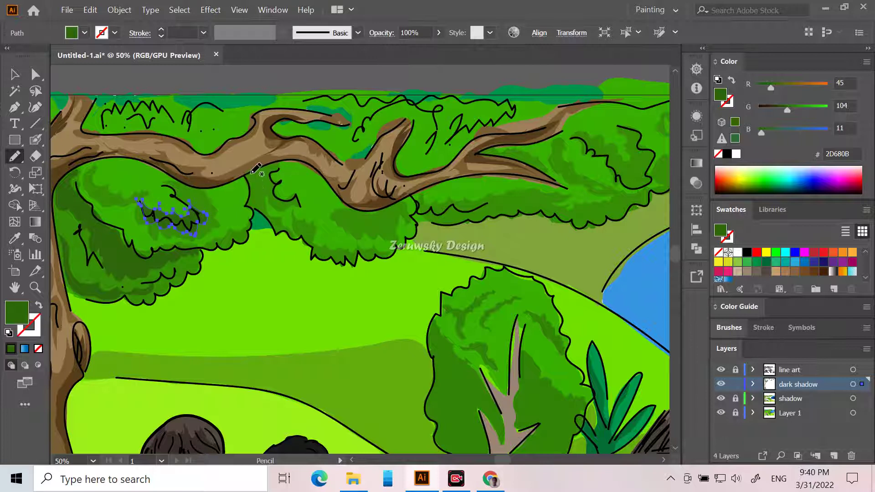
# Draw dark green shadows on the middle foliage clump's top and lower edge, and along the trunk-side clump's top beneath the branch.
pyautogui.moveTo(252, 174)
pyautogui.mouseDown()
pyautogui.moveTo(271, 196)
pyautogui.moveTo(268, 173)
pyautogui.moveTo(319, 173)
pyautogui.moveTo(298, 160)
pyautogui.moveTo(261, 174)
pyautogui.mouseUp()
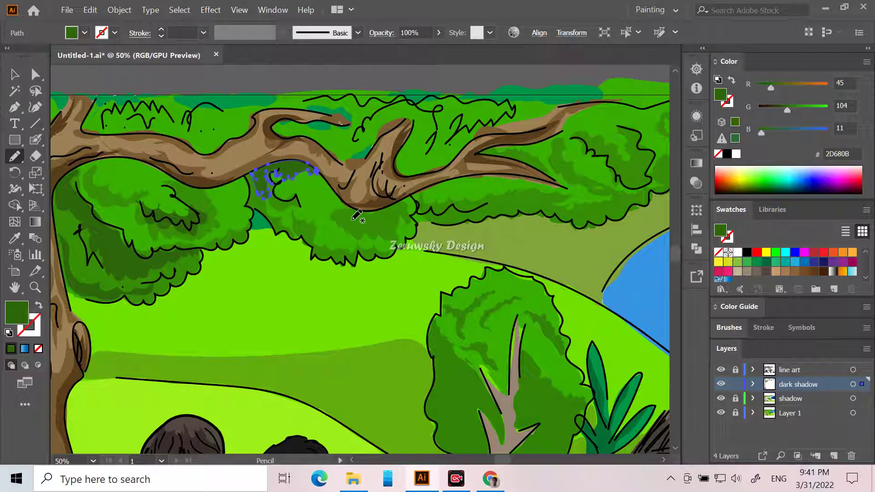
pyautogui.moveTo(354, 211)
pyautogui.mouseDown()
pyautogui.moveTo(386, 220)
pyautogui.moveTo(401, 208)
pyautogui.moveTo(355, 208)
pyautogui.mouseUp()
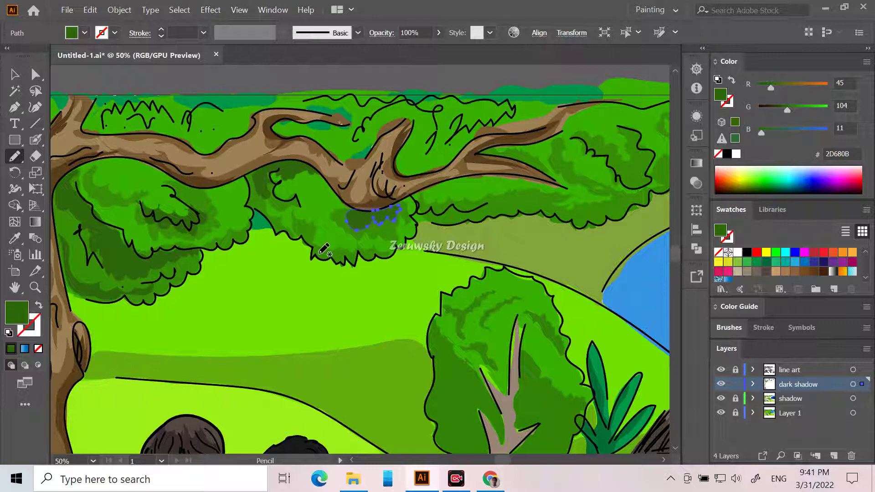
pyautogui.moveTo(342, 254)
pyautogui.mouseDown()
pyautogui.moveTo(386, 252)
pyautogui.moveTo(348, 260)
pyautogui.moveTo(317, 251)
pyautogui.mouseUp()
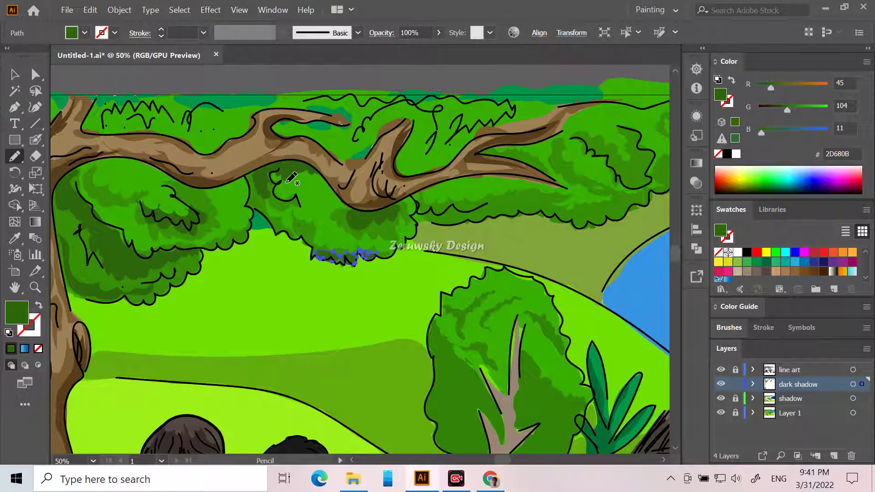
pyautogui.moveTo(289, 179)
pyautogui.mouseDown()
pyautogui.moveTo(311, 189)
pyautogui.moveTo(331, 218)
pyautogui.moveTo(350, 209)
pyautogui.moveTo(311, 167)
pyautogui.moveTo(285, 166)
pyautogui.moveTo(298, 188)
pyautogui.mouseUp()
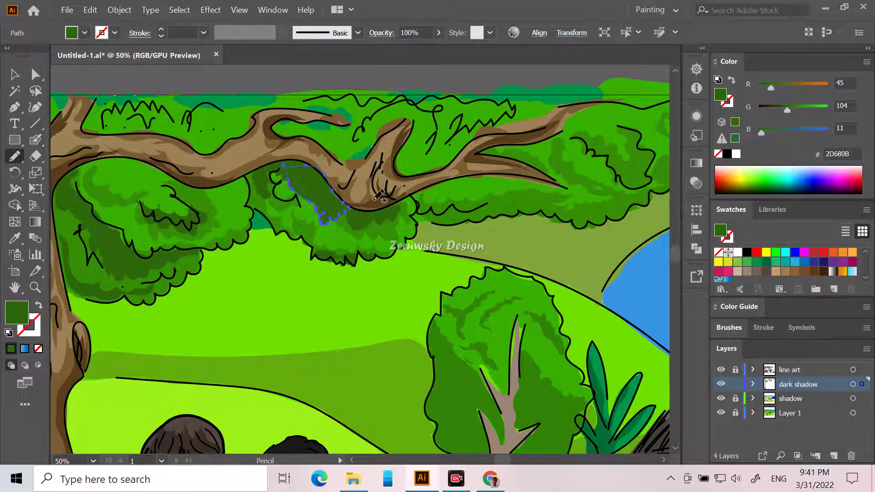
pyautogui.moveTo(84, 166)
pyautogui.mouseDown()
pyautogui.moveTo(101, 178)
pyautogui.moveTo(172, 180)
pyautogui.moveTo(127, 157)
pyautogui.moveTo(83, 166)
pyautogui.mouseUp()
# Draw dark green shadows over the foliage above the main branch, from beside the trunk across to the forked twigs.
pyautogui.moveTo(95, 104)
pyautogui.mouseDown()
pyautogui.moveTo(175, 115)
pyautogui.moveTo(208, 104)
pyautogui.moveTo(243, 126)
pyautogui.moveTo(199, 152)
pyautogui.moveTo(169, 133)
pyautogui.moveTo(91, 134)
pyautogui.moveTo(83, 120)
pyautogui.moveTo(105, 97)
pyautogui.mouseUp()
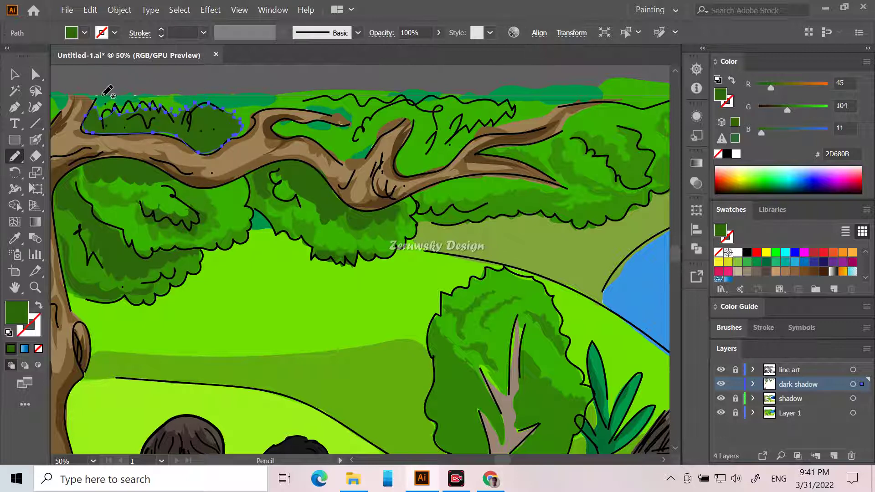
pyautogui.moveTo(104, 105)
pyautogui.mouseDown()
pyautogui.moveTo(118, 96)
pyautogui.moveTo(214, 99)
pyautogui.mouseUp()
pyautogui.moveTo(103, 91); pyautogui.dragTo(123, 83)
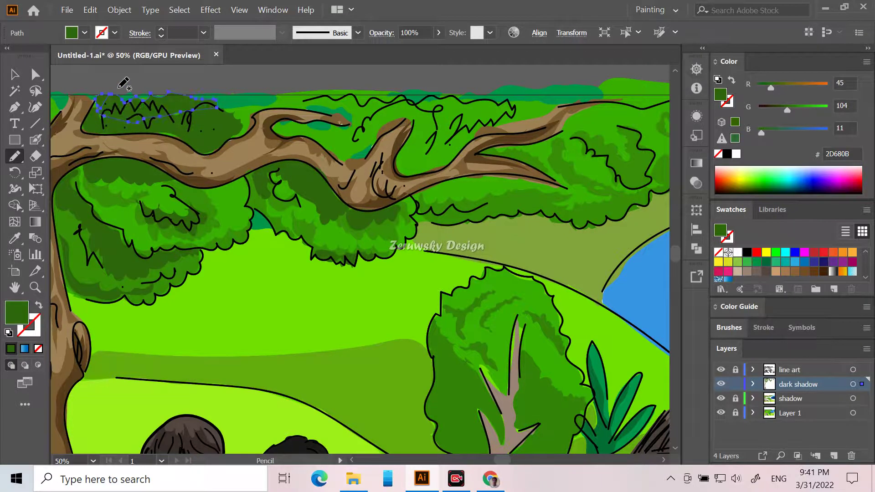
pyautogui.moveTo(339, 119)
pyautogui.mouseDown()
pyautogui.moveTo(347, 138)
pyautogui.moveTo(362, 136)
pyautogui.moveTo(376, 117)
pyautogui.moveTo(402, 115)
pyautogui.moveTo(347, 164)
pyautogui.moveTo(308, 134)
pyautogui.moveTo(271, 126)
pyautogui.moveTo(345, 126)
pyautogui.mouseUp()
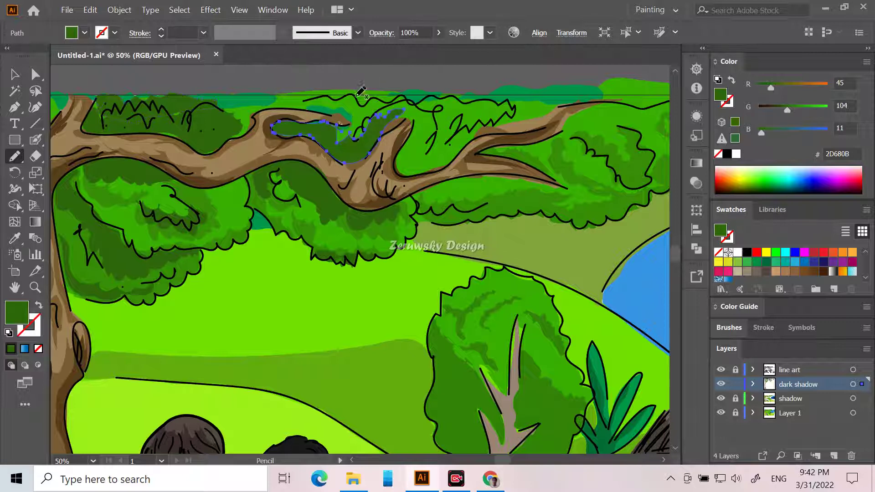
pyautogui.moveTo(300, 105)
pyautogui.mouseDown()
pyautogui.moveTo(348, 97)
pyautogui.moveTo(518, 104)
pyautogui.moveTo(402, 166)
pyautogui.moveTo(415, 130)
pyautogui.moveTo(404, 114)
pyautogui.moveTo(365, 117)
pyautogui.moveTo(301, 98)
pyautogui.mouseUp()
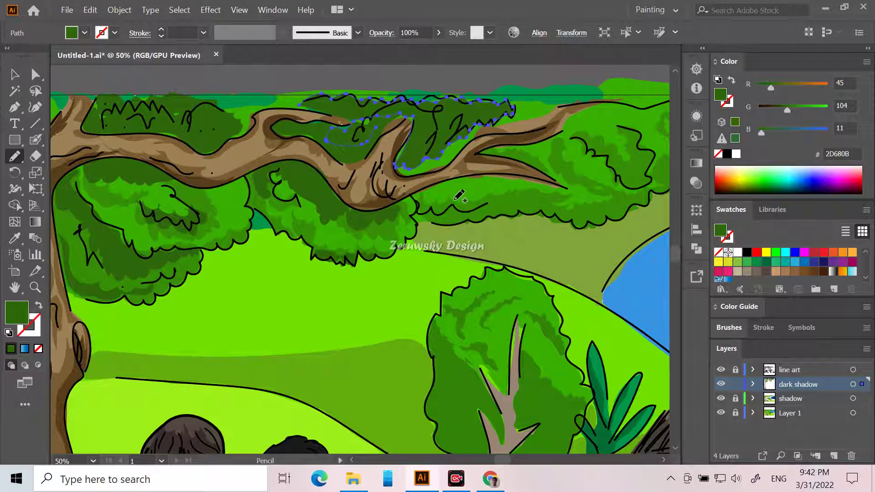
# Draw dark green shadows on the foliage beneath the forked twigs and on the leaf patch in the artboard corner above the trunk.
pyautogui.moveTo(417, 212)
pyautogui.mouseDown()
pyautogui.moveTo(424, 226)
pyautogui.moveTo(506, 212)
pyautogui.moveTo(495, 202)
pyautogui.moveTo(419, 213)
pyautogui.moveTo(487, 175)
pyautogui.moveTo(427, 187)
pyautogui.mouseUp()
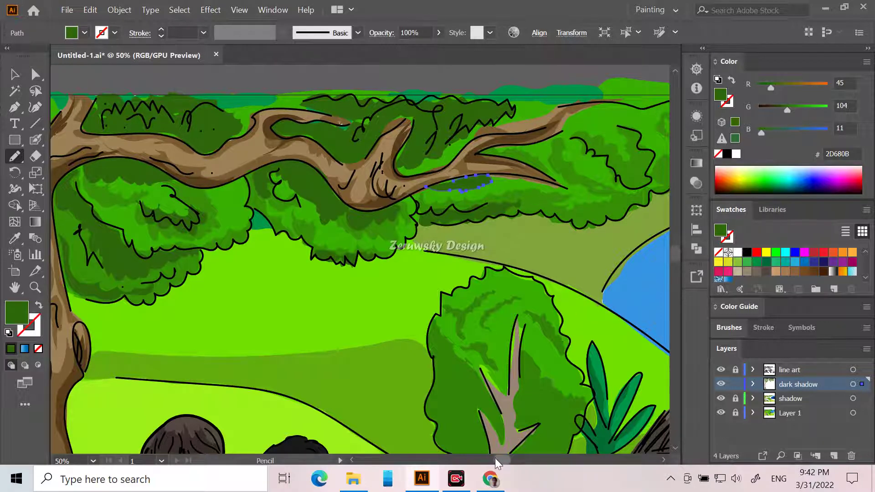
pyautogui.moveTo(495, 459); pyautogui.dragTo(493, 457)
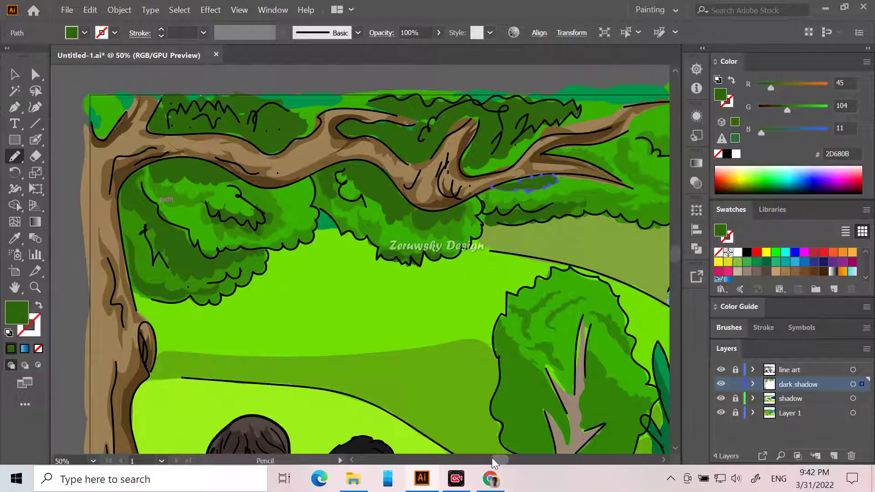
pyautogui.moveTo(137, 94)
pyautogui.mouseDown()
pyautogui.moveTo(101, 136)
pyautogui.moveTo(92, 92)
pyautogui.moveTo(137, 101)
pyautogui.mouseUp()
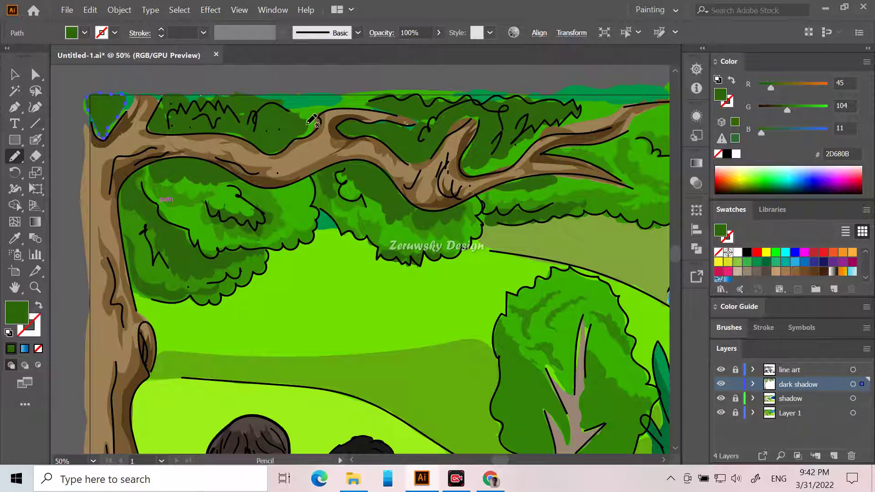
# Draw dark green shadows with the Pencil tool on the foliage above the main branch's bend and across the outer clumps around the branch tips.
pyautogui.moveTo(352, 103); pyautogui.dragTo(301, 124)
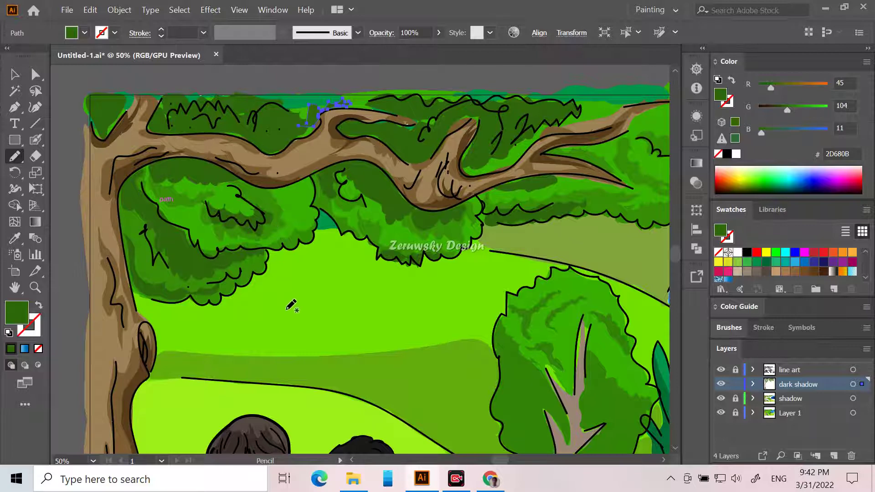
pyautogui.moveTo(502, 461); pyautogui.dragTo(511, 461)
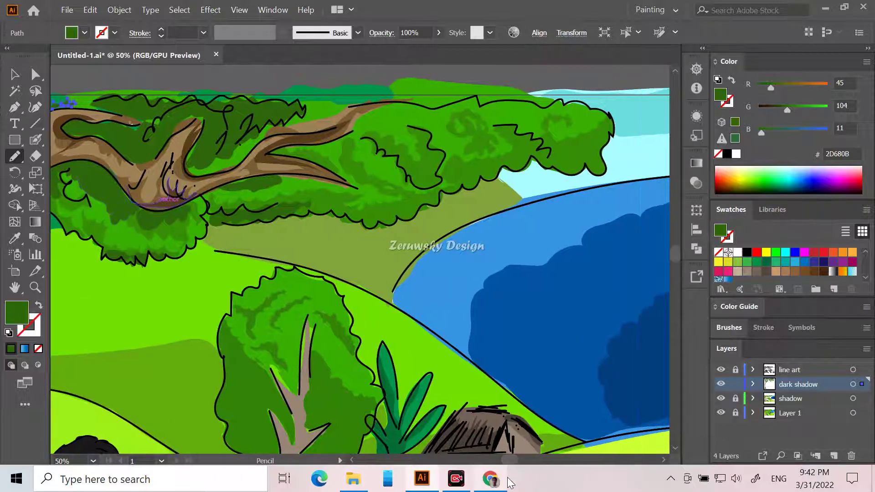
pyautogui.moveTo(492, 479)
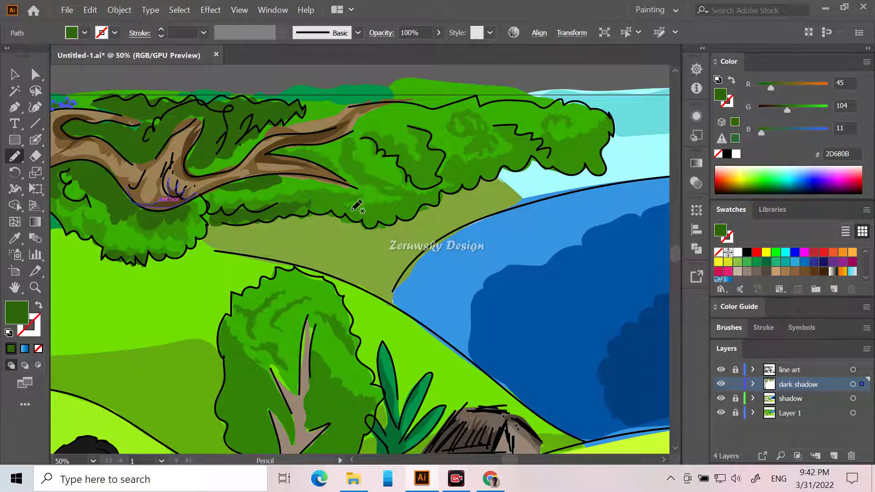
pyautogui.moveTo(301, 185)
pyautogui.mouseDown()
pyautogui.moveTo(333, 198)
pyautogui.moveTo(372, 196)
pyautogui.moveTo(388, 183)
pyautogui.moveTo(296, 191)
pyautogui.mouseUp()
pyautogui.moveTo(346, 205)
pyautogui.mouseDown()
pyautogui.moveTo(347, 214)
pyautogui.moveTo(401, 206)
pyautogui.moveTo(410, 216)
pyautogui.moveTo(359, 227)
pyautogui.moveTo(349, 219)
pyautogui.mouseUp()
pyautogui.moveTo(403, 161)
pyautogui.mouseDown()
pyautogui.moveTo(431, 159)
pyautogui.moveTo(443, 171)
pyautogui.moveTo(440, 185)
pyautogui.moveTo(415, 186)
pyautogui.moveTo(403, 163)
pyautogui.mouseUp()
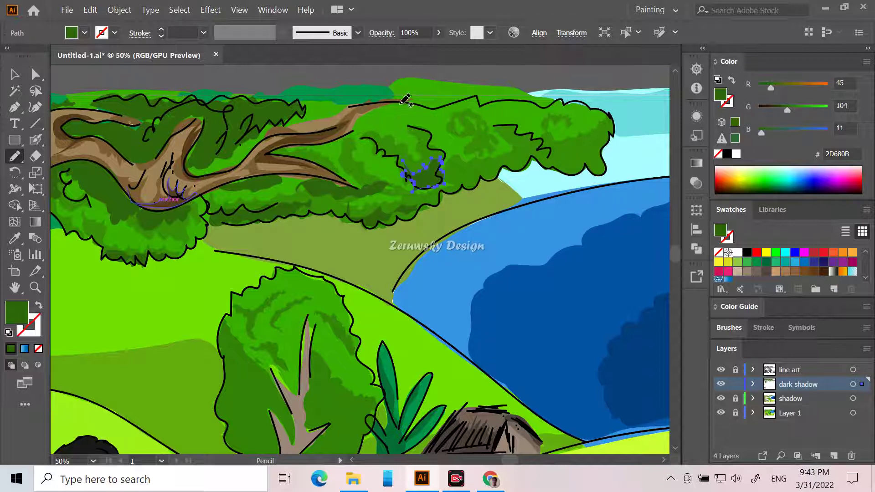
pyautogui.moveTo(356, 127)
pyautogui.mouseDown()
pyautogui.moveTo(419, 115)
pyautogui.moveTo(418, 107)
pyautogui.moveTo(375, 111)
pyautogui.mouseUp()
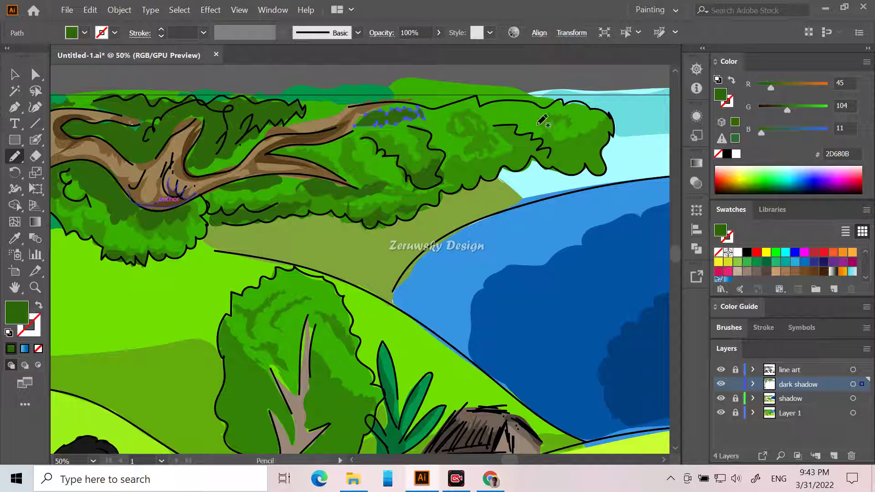
pyautogui.moveTo(466, 121)
pyautogui.mouseDown()
pyautogui.moveTo(506, 127)
pyautogui.moveTo(514, 140)
pyautogui.moveTo(500, 163)
pyautogui.moveTo(476, 166)
pyautogui.moveTo(430, 150)
pyautogui.moveTo(460, 125)
pyautogui.moveTo(564, 152)
pyautogui.moveTo(596, 146)
pyautogui.moveTo(601, 165)
pyautogui.moveTo(560, 165)
pyautogui.moveTo(519, 145)
pyautogui.mouseUp()
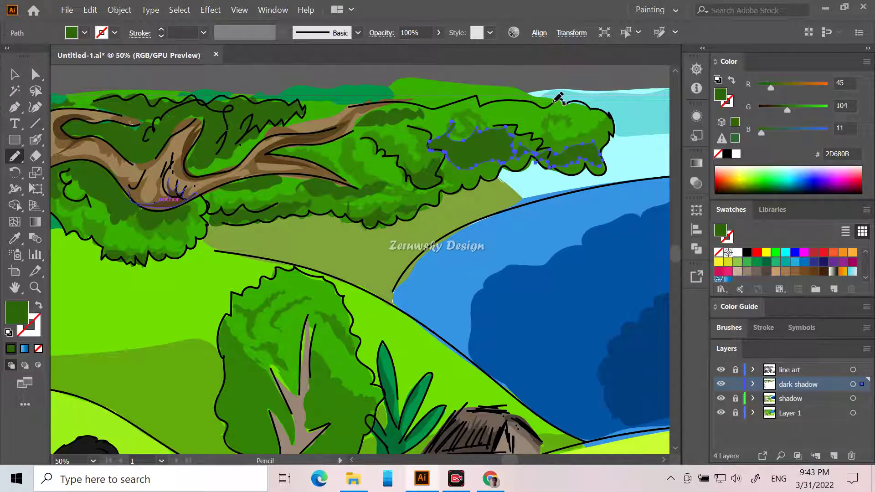
# Sample the shaded grass colour near the couple with nothing selected, and darken the fill to olive green 699112.
pyautogui.hotkey('ctrl', '-')
pyautogui.hotkey('ctrl', '-')
pyautogui.hotkey('ctrl', '-')
pyautogui.hotkey('ctrl', '-')
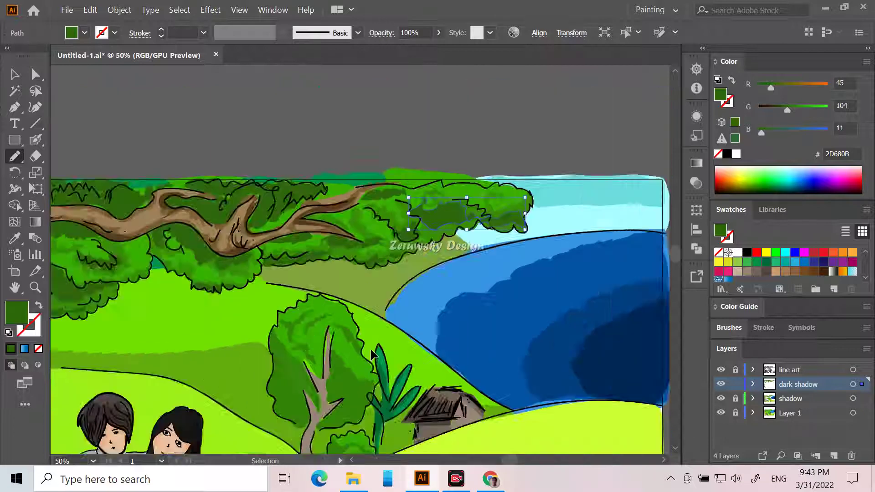
pyautogui.scroll(-5, 561, 315)
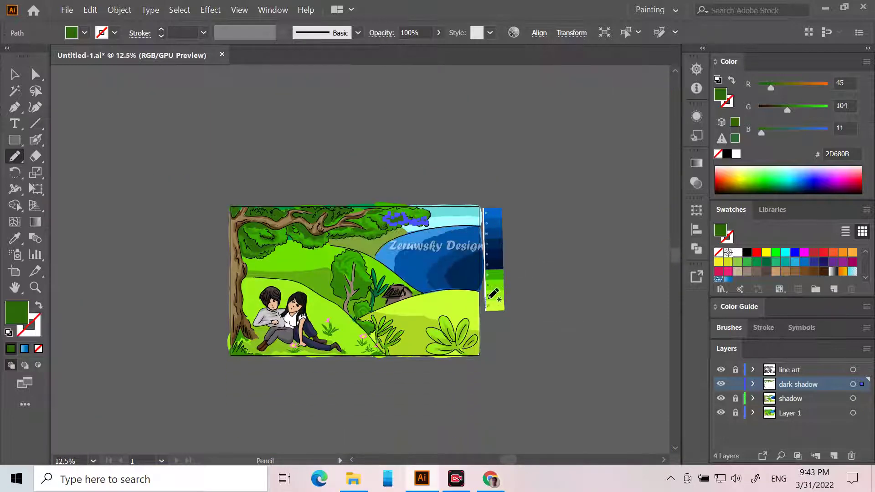
pyautogui.scroll(-2, 436, 301)
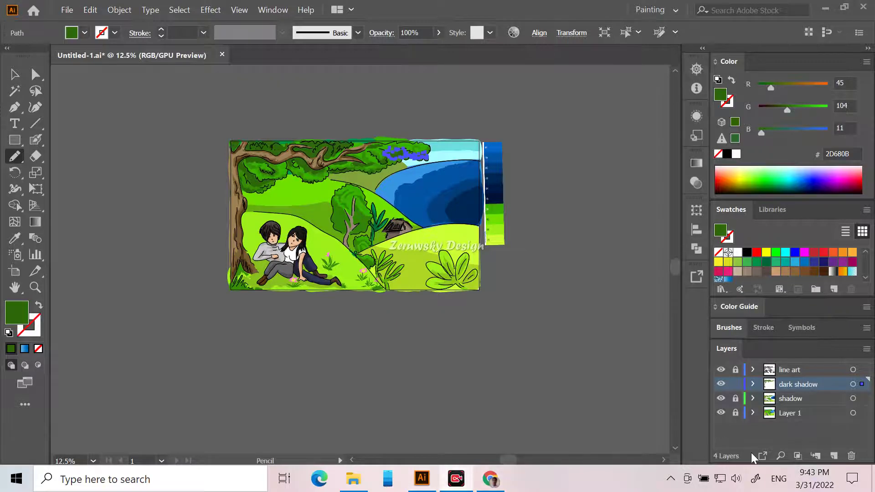
pyautogui.hotkey('ctrl', '=')
pyautogui.hotkey('ctrl', '=')
pyautogui.hotkey('ctrl', '=')
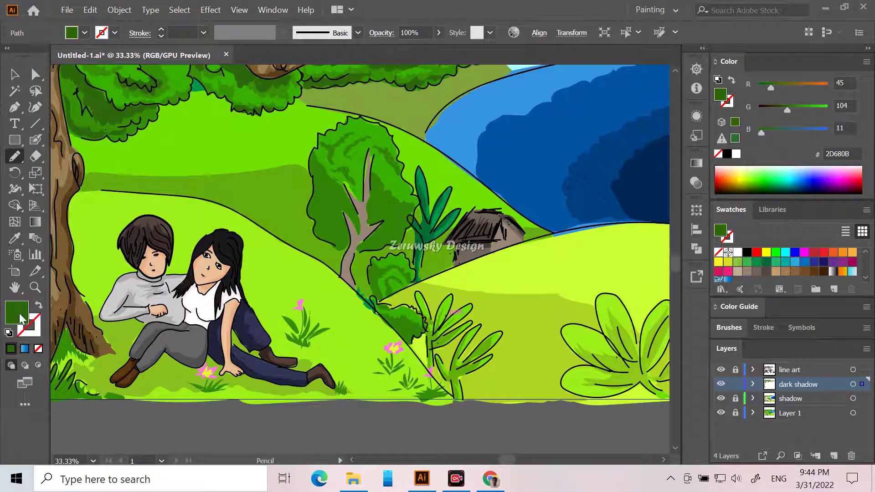
pyautogui.click(14, 74)
pyautogui.click(14, 238)
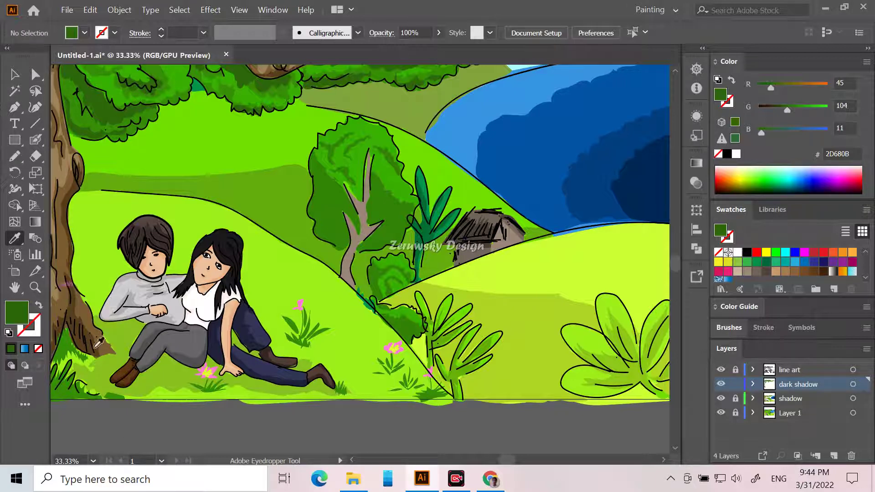
pyautogui.click(168, 371)
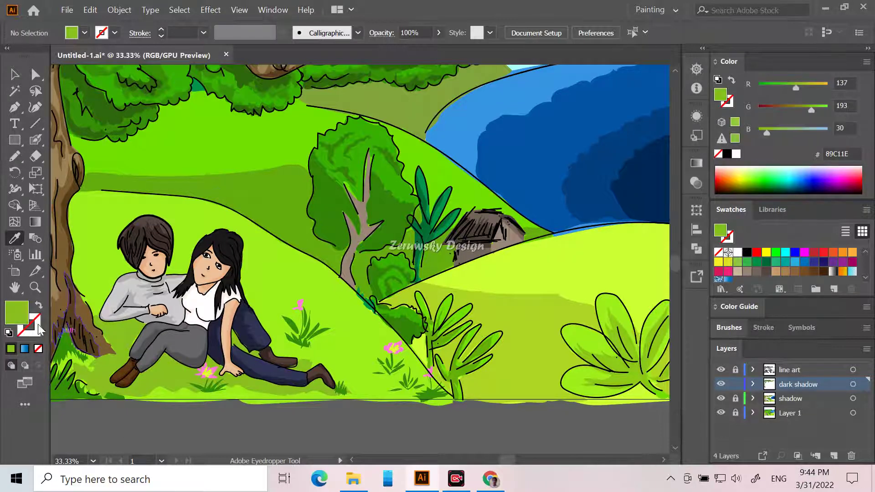
pyautogui.doubleClick(21, 315)
pyautogui.moveTo(273, 312); pyautogui.dragTo(264, 330)
pyautogui.click(433, 261)
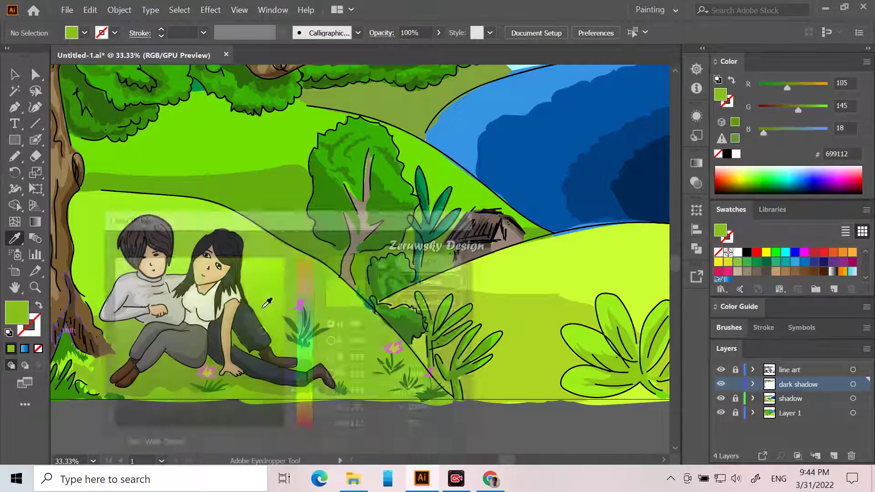
# Draw an olive green grass shadow with the Pencil tool between the trunk's base, the man's elbow and his raised leg.
pyautogui.scroll(3, 249, 346)
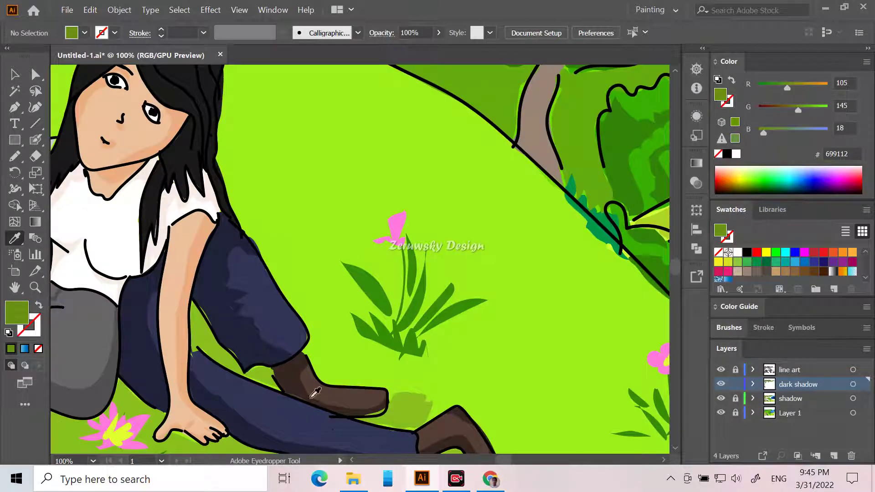
pyautogui.moveTo(513, 455); pyautogui.dragTo(499, 458)
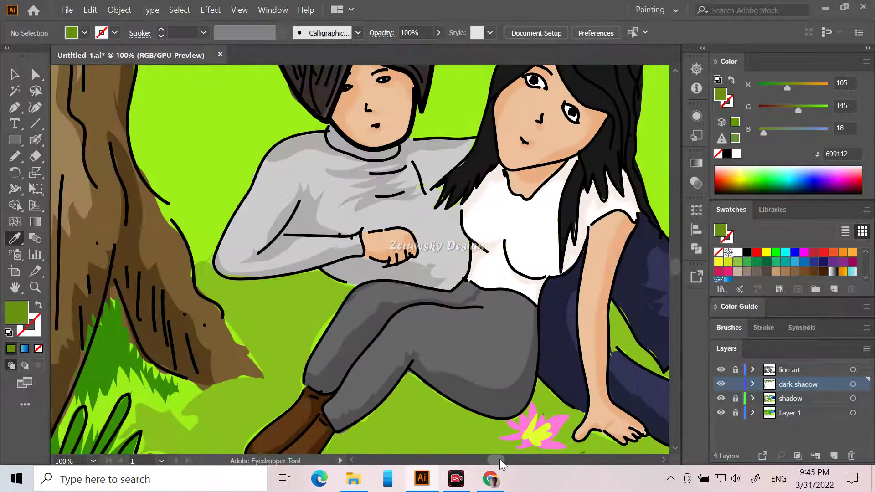
pyautogui.scroll(-3, 378, 343)
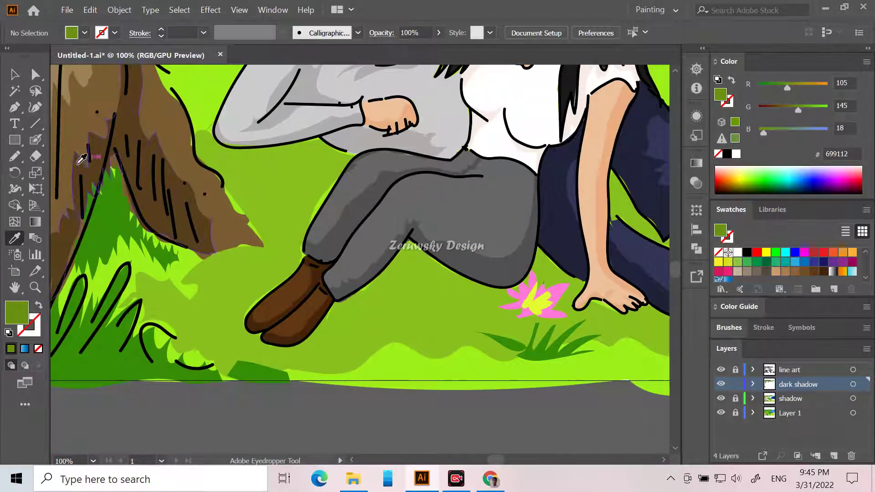
pyautogui.click(16, 156)
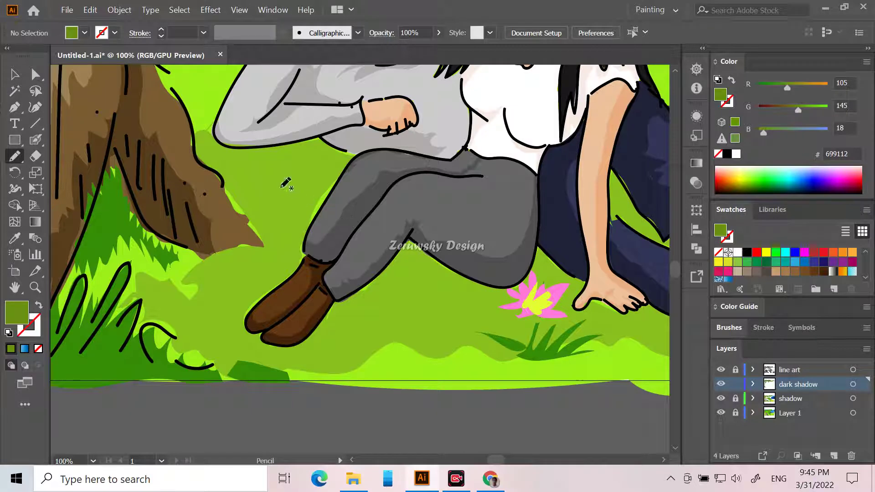
pyautogui.moveTo(212, 152)
pyautogui.mouseDown()
pyautogui.moveTo(268, 151)
pyautogui.moveTo(326, 181)
pyautogui.moveTo(358, 155)
pyautogui.moveTo(315, 137)
pyautogui.moveTo(228, 151)
pyautogui.moveTo(212, 129)
pyautogui.moveTo(194, 134)
pyautogui.moveTo(198, 159)
pyautogui.moveTo(236, 175)
pyautogui.moveTo(236, 154)
pyautogui.moveTo(278, 187)
pyautogui.moveTo(303, 162)
pyautogui.mouseUp()
pyautogui.moveTo(227, 163)
pyautogui.mouseDown()
pyautogui.moveTo(278, 167)
pyautogui.moveTo(265, 149)
pyautogui.moveTo(224, 146)
pyautogui.mouseUp()
pyautogui.moveTo(276, 168)
pyautogui.mouseDown()
pyautogui.moveTo(284, 224)
pyautogui.moveTo(272, 242)
pyautogui.moveTo(218, 167)
pyautogui.moveTo(225, 151)
pyautogui.mouseUp()
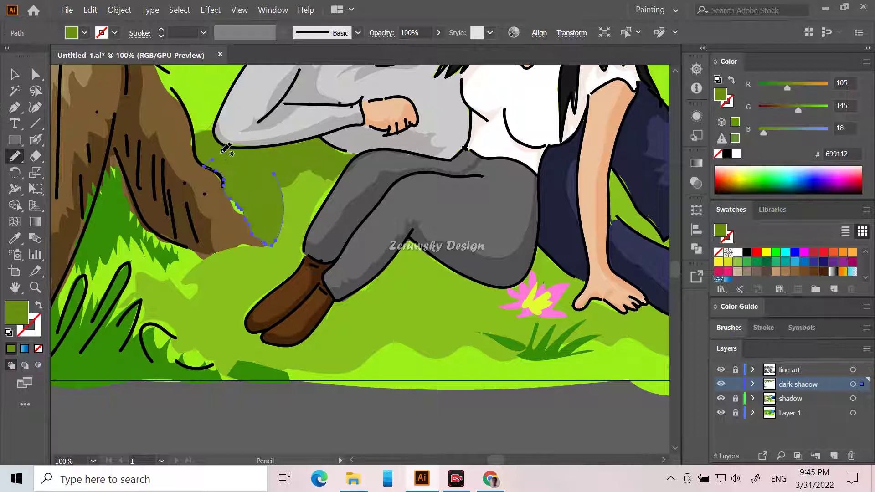
pyautogui.moveTo(275, 225)
pyautogui.mouseDown()
pyautogui.moveTo(316, 191)
pyautogui.moveTo(283, 181)
pyautogui.moveTo(275, 225)
pyautogui.moveTo(233, 209)
pyautogui.moveTo(243, 192)
pyautogui.mouseUp()
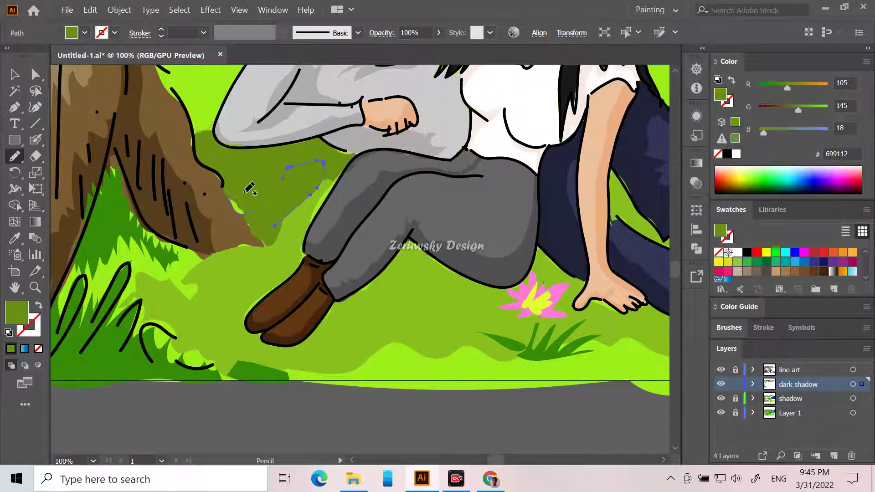
pyautogui.moveTo(267, 230)
pyautogui.mouseDown()
pyautogui.moveTo(319, 204)
pyautogui.moveTo(329, 186)
pyautogui.moveTo(308, 181)
pyautogui.moveTo(335, 185)
pyautogui.moveTo(307, 233)
pyautogui.moveTo(276, 211)
pyautogui.mouseUp()
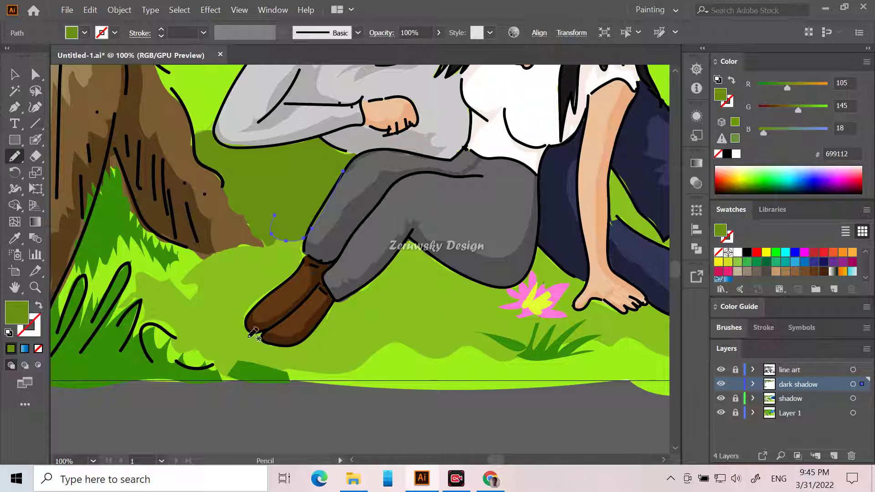
pyautogui.moveTo(244, 336)
pyautogui.mouseDown()
pyautogui.moveTo(275, 365)
pyautogui.moveTo(295, 366)
pyautogui.moveTo(396, 318)
pyautogui.moveTo(470, 308)
pyautogui.moveTo(504, 291)
pyautogui.moveTo(452, 272)
pyautogui.moveTo(408, 239)
pyautogui.moveTo(299, 346)
pyautogui.moveTo(279, 350)
pyautogui.moveTo(245, 336)
pyautogui.mouseUp()
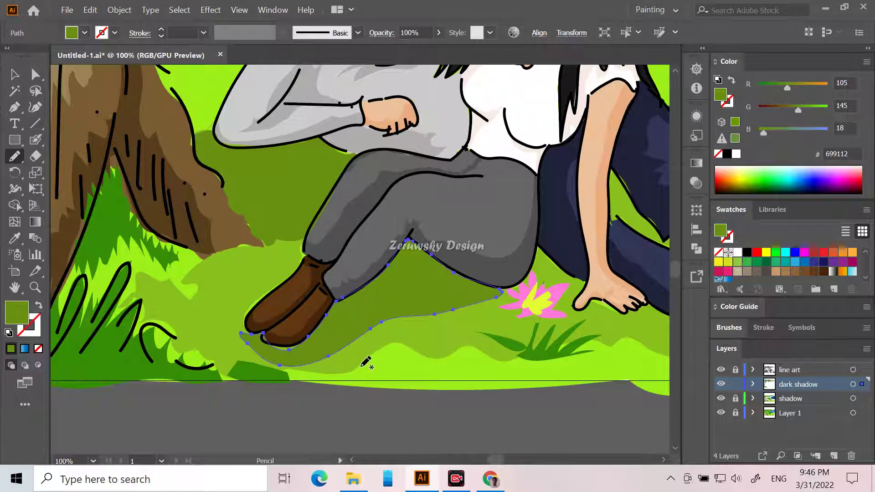
pyautogui.press('ctrl')
pyautogui.hotkey('ctrl', 'z')
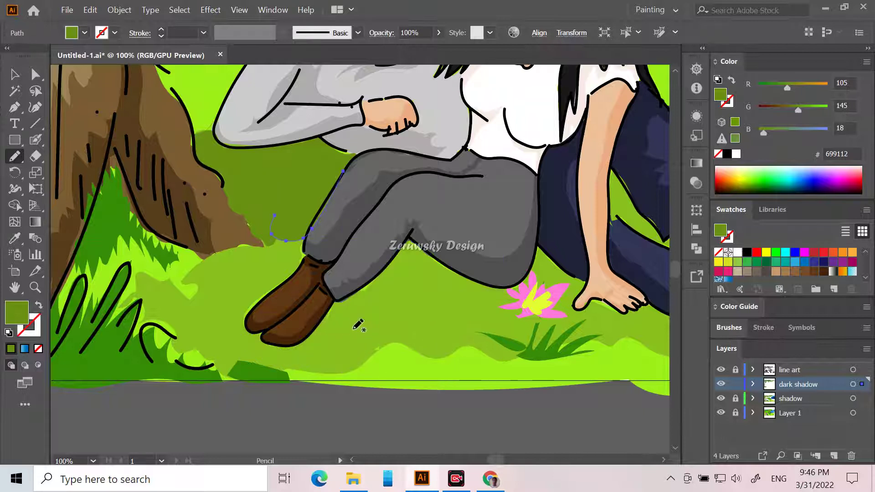
# Draw a narrow olive green ground shadow beneath the man's shoes and legs, and add shadows behind the pink flower and under its leaves.
pyautogui.moveTo(244, 331)
pyautogui.mouseDown()
pyautogui.moveTo(267, 355)
pyautogui.moveTo(311, 352)
pyautogui.moveTo(393, 301)
pyautogui.moveTo(473, 300)
pyautogui.moveTo(497, 289)
pyautogui.moveTo(410, 240)
pyautogui.moveTo(381, 298)
pyautogui.moveTo(345, 306)
pyautogui.moveTo(304, 345)
pyautogui.moveTo(272, 345)
pyautogui.moveTo(242, 332)
pyautogui.mouseUp()
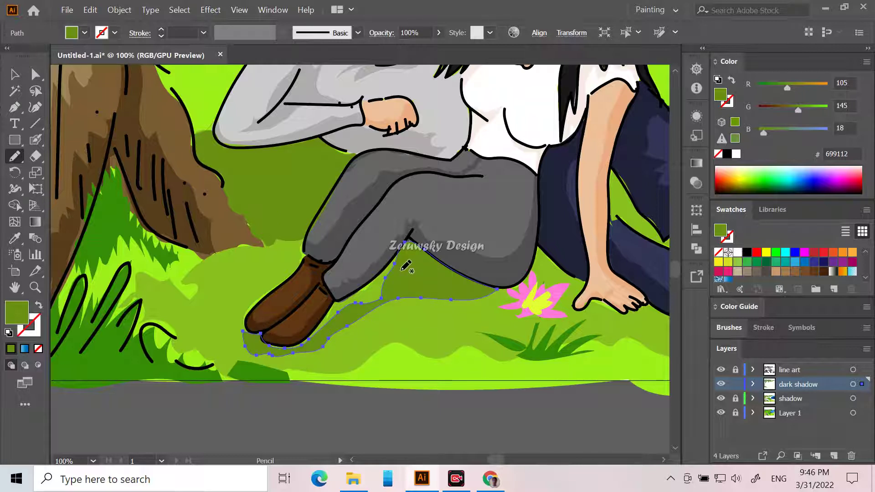
pyautogui.moveTo(402, 269)
pyautogui.mouseDown()
pyautogui.moveTo(412, 249)
pyautogui.moveTo(335, 301)
pyautogui.moveTo(305, 344)
pyautogui.moveTo(272, 352)
pyautogui.mouseUp()
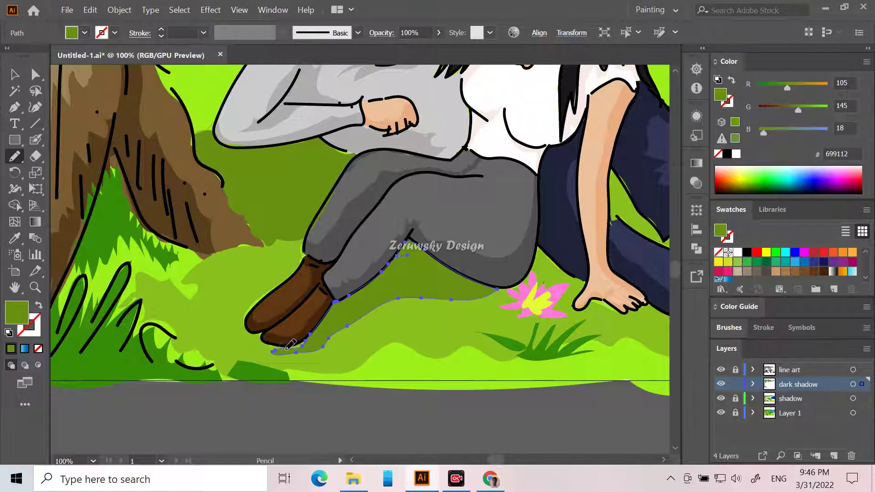
pyautogui.moveTo(250, 347)
pyautogui.mouseDown()
pyautogui.moveTo(262, 357)
pyautogui.moveTo(303, 345)
pyautogui.mouseUp()
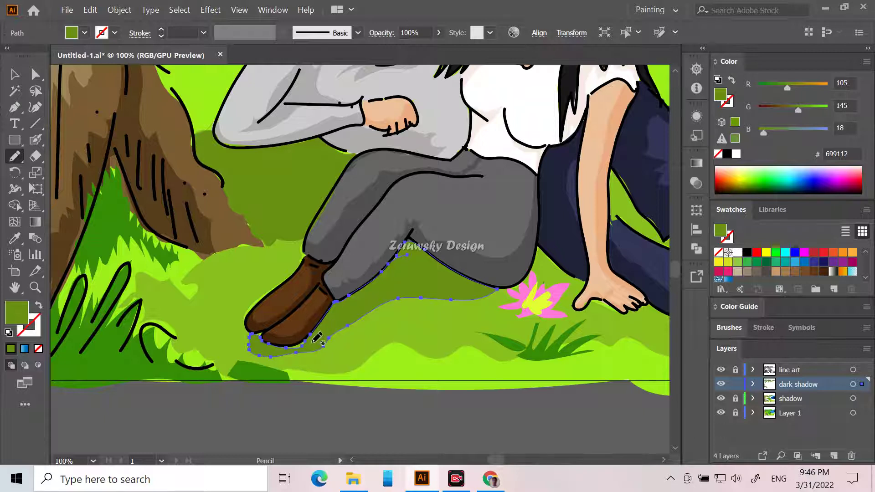
pyautogui.moveTo(290, 345); pyautogui.dragTo(304, 341)
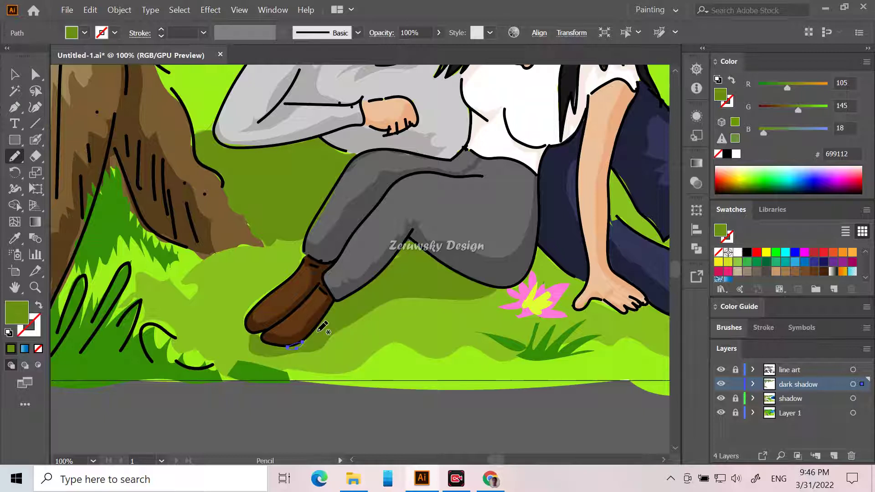
pyautogui.moveTo(404, 252)
pyautogui.mouseDown()
pyautogui.moveTo(395, 258)
pyautogui.moveTo(400, 264)
pyautogui.mouseUp()
pyautogui.moveTo(321, 337); pyautogui.dragTo(295, 347)
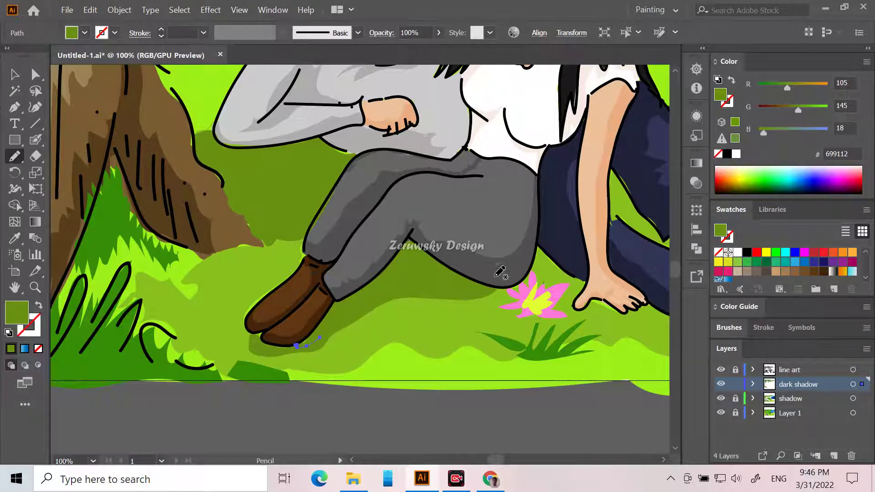
pyautogui.moveTo(544, 269)
pyautogui.mouseDown()
pyautogui.moveTo(575, 276)
pyautogui.moveTo(539, 272)
pyautogui.moveTo(539, 253)
pyautogui.moveTo(569, 272)
pyautogui.mouseUp()
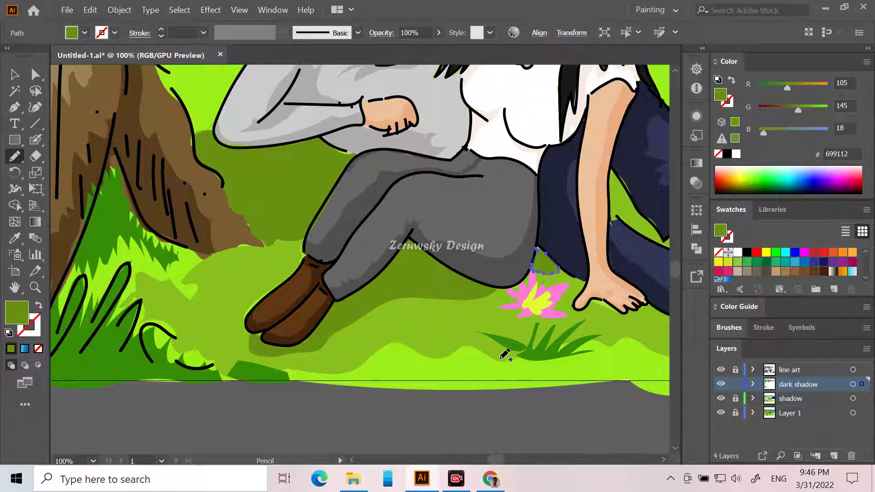
pyautogui.moveTo(497, 352)
pyautogui.mouseDown()
pyautogui.moveTo(560, 373)
pyautogui.moveTo(614, 353)
pyautogui.moveTo(615, 340)
pyautogui.moveTo(575, 351)
pyautogui.moveTo(601, 351)
pyautogui.moveTo(593, 357)
pyautogui.moveTo(491, 362)
pyautogui.mouseUp()
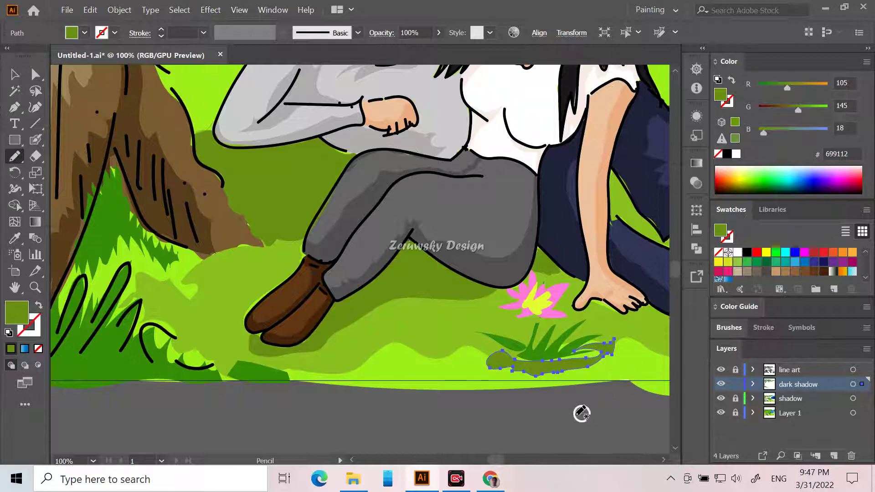
# Draw an olive green ground shadow beneath the woman's hand and outstretched leg up to her shoe, filling the gaps along the outline.
pyautogui.moveTo(500, 459); pyautogui.dragTo(505, 462)
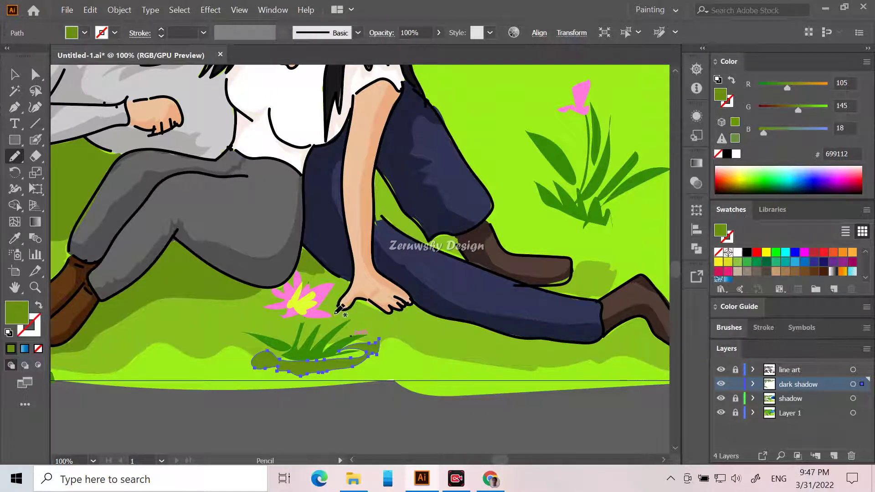
pyautogui.moveTo(352, 315)
pyautogui.mouseDown()
pyautogui.moveTo(513, 354)
pyautogui.moveTo(618, 343)
pyautogui.moveTo(637, 328)
pyautogui.moveTo(658, 343)
pyautogui.moveTo(642, 319)
pyautogui.moveTo(594, 342)
pyautogui.moveTo(560, 344)
pyautogui.moveTo(408, 308)
pyautogui.mouseUp()
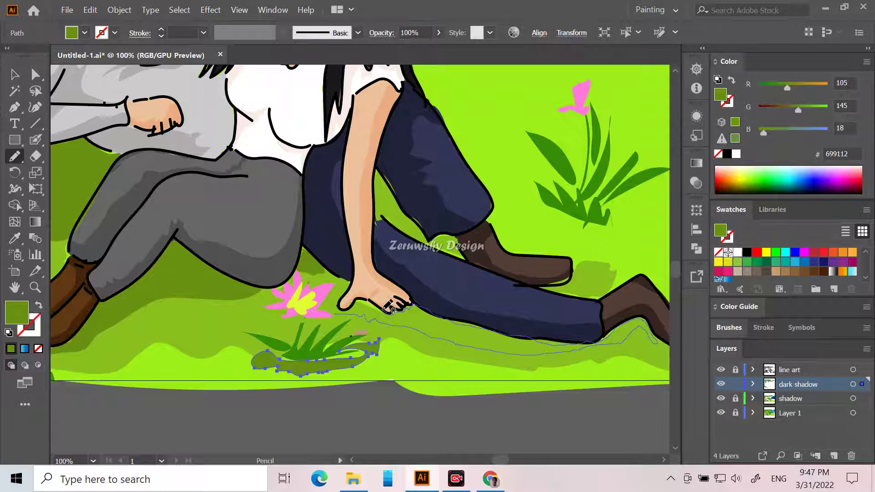
pyautogui.moveTo(373, 304); pyautogui.dragTo(341, 315)
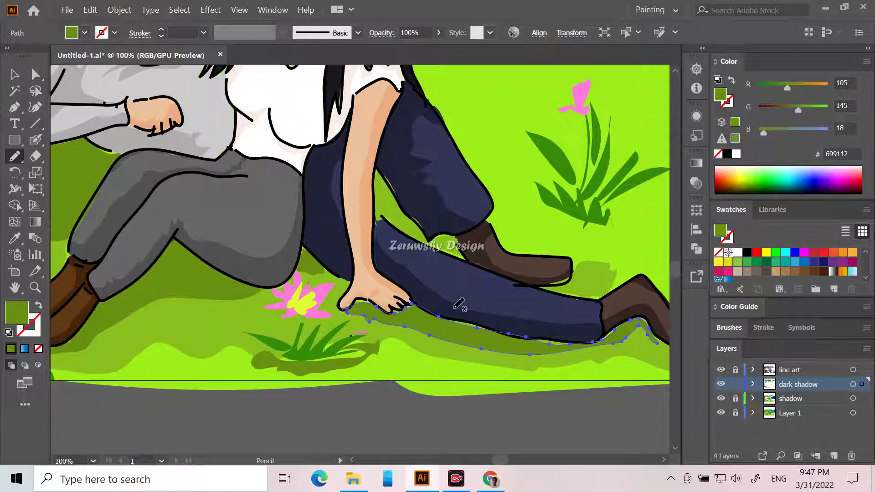
pyautogui.moveTo(374, 312)
pyautogui.mouseDown()
pyautogui.moveTo(364, 300)
pyautogui.moveTo(351, 311)
pyautogui.mouseUp()
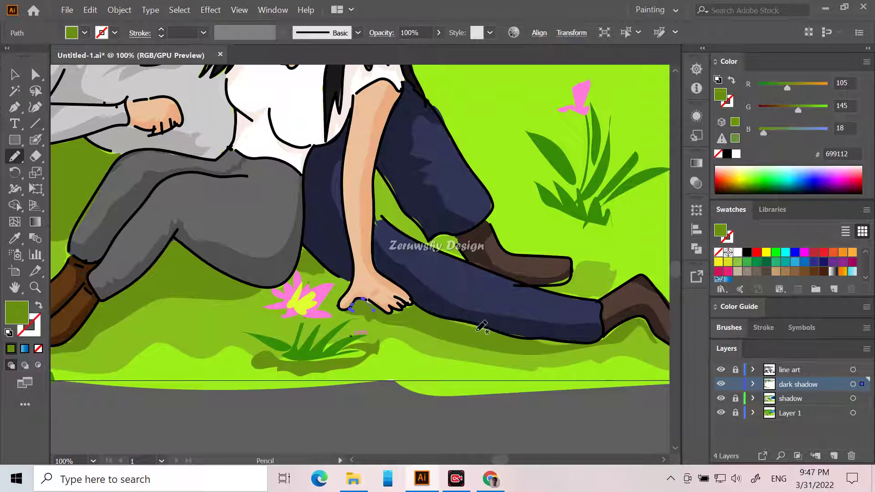
pyautogui.moveTo(575, 346)
pyautogui.mouseDown()
pyautogui.moveTo(538, 338)
pyautogui.moveTo(552, 335)
pyautogui.moveTo(529, 347)
pyautogui.moveTo(449, 323)
pyautogui.mouseUp()
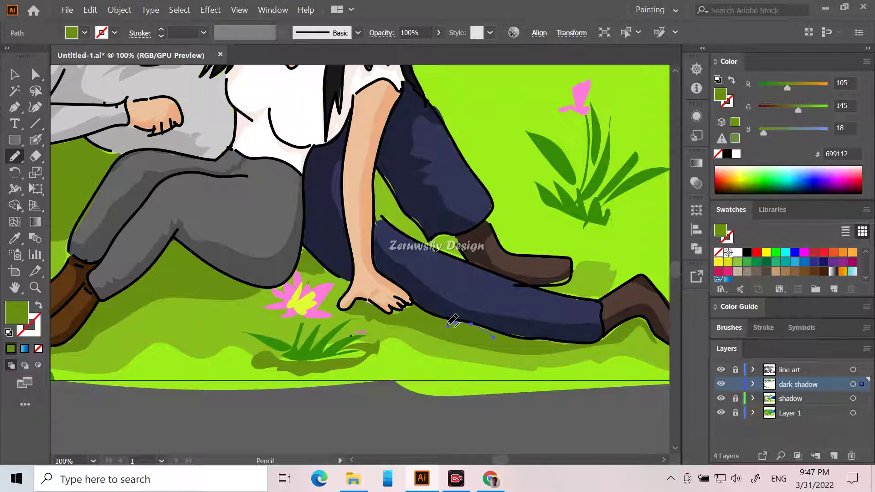
pyautogui.moveTo(557, 355)
pyautogui.mouseDown()
pyautogui.moveTo(655, 339)
pyautogui.moveTo(640, 322)
pyautogui.moveTo(597, 335)
pyautogui.mouseUp()
pyautogui.moveTo(552, 356); pyautogui.dragTo(589, 349)
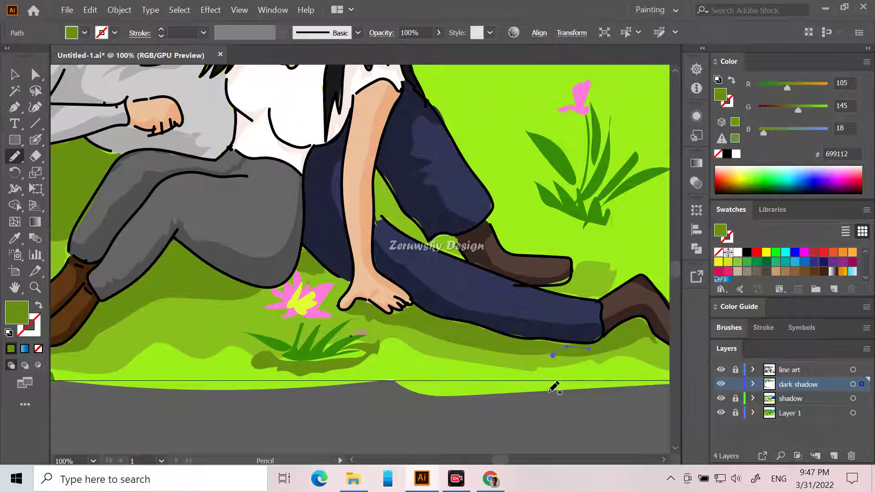
# Draw an olive green ground shadow with the Pencil tool beneath the leaves of the pink flower beside the woman's feet.
pyautogui.scroll(-2, 587, 400)
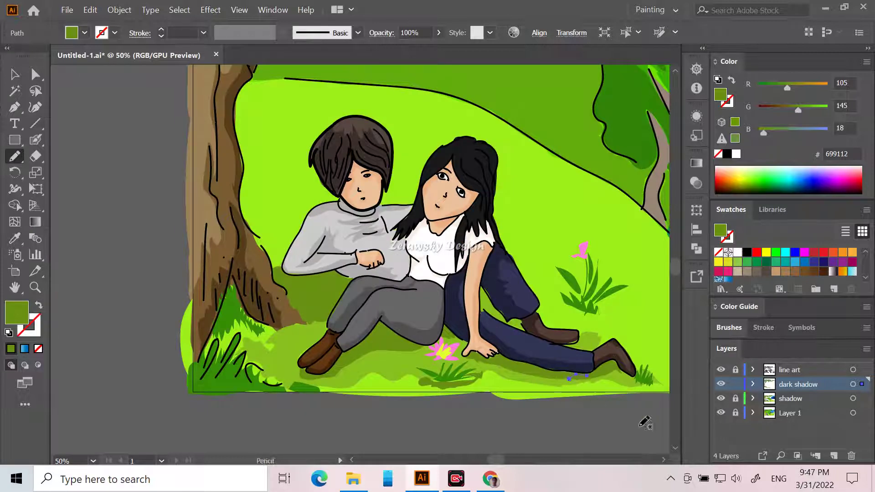
pyautogui.moveTo(499, 461); pyautogui.dragTo(508, 463)
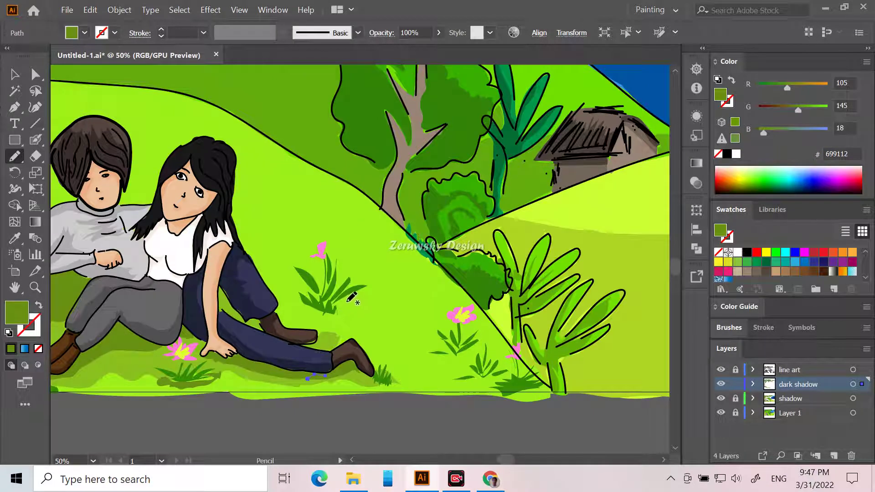
pyautogui.moveTo(350, 300)
pyautogui.mouseDown()
pyautogui.moveTo(375, 317)
pyautogui.moveTo(340, 322)
pyautogui.moveTo(284, 313)
pyautogui.moveTo(294, 304)
pyautogui.moveTo(339, 310)
pyautogui.moveTo(360, 294)
pyautogui.mouseUp()
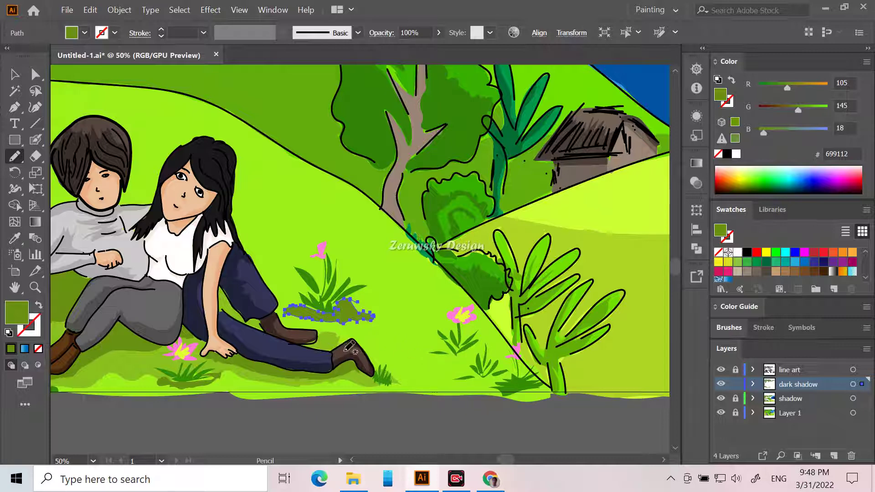
pyautogui.press('v')
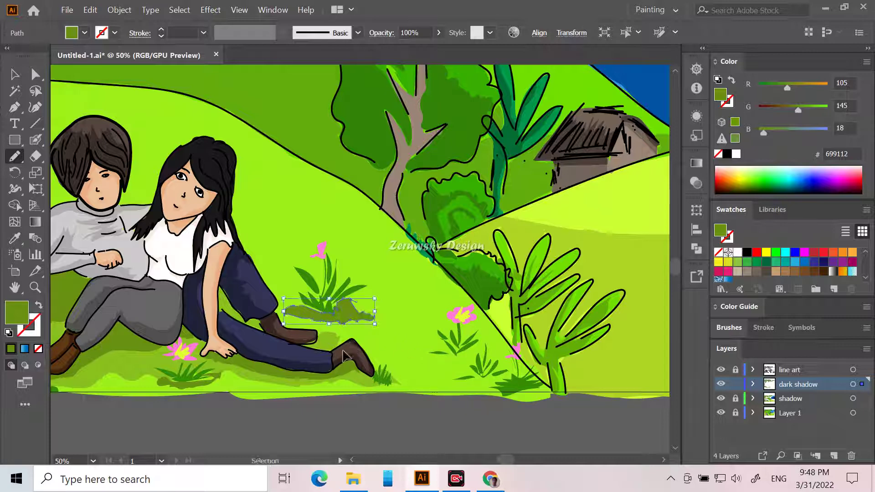
pyautogui.scroll(-2, 346, 356)
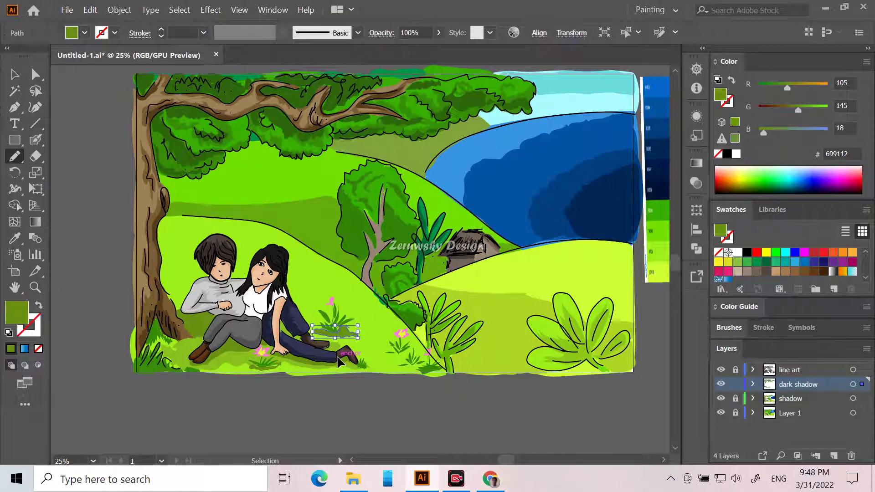
pyautogui.scroll(-1, 340, 362)
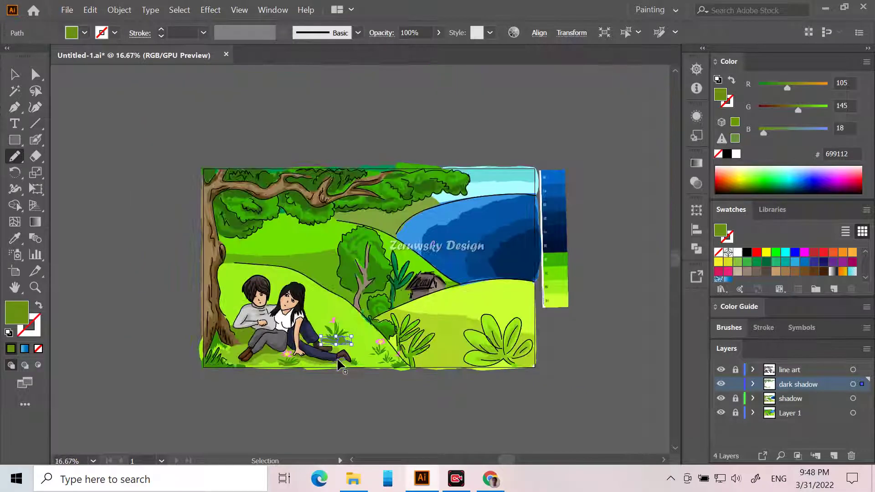
pyautogui.press('n')
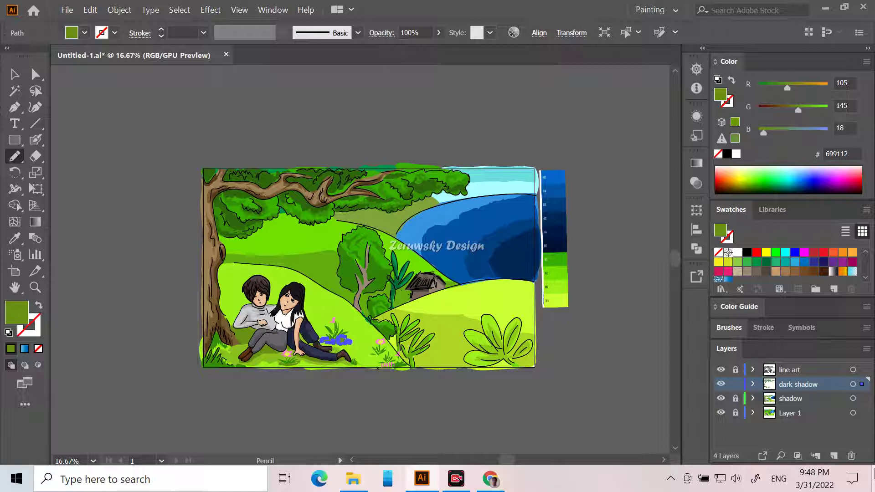
# Sample the shaded foliage green of the small middle-distance tree with nothing selected, and darken the fill to 275B08.
pyautogui.click(14, 74)
pyautogui.click(329, 295)
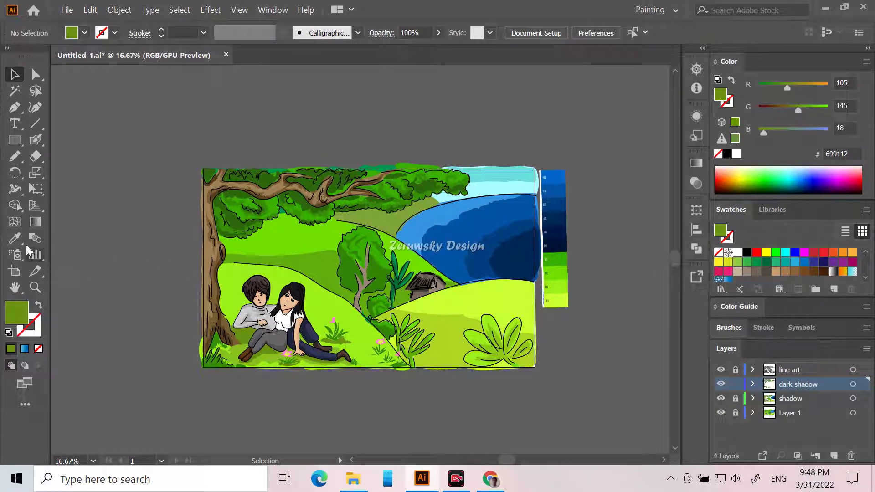
pyautogui.click(14, 238)
pyautogui.click(313, 274)
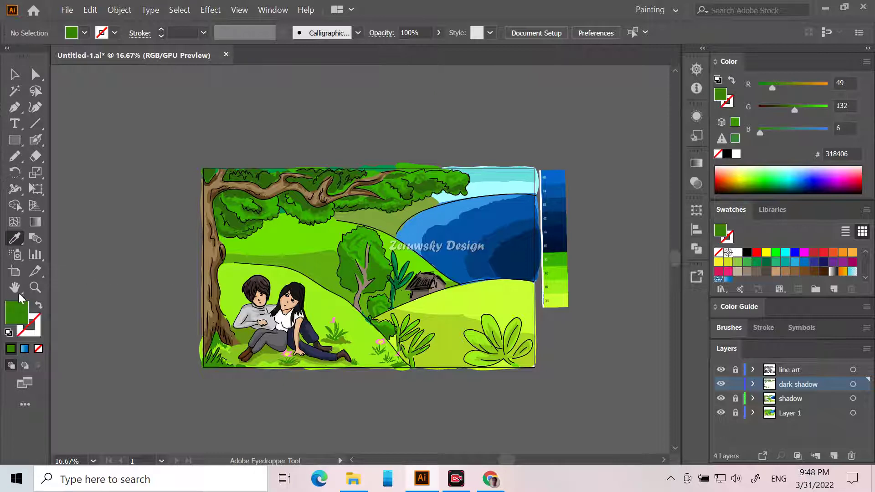
pyautogui.doubleClick(16, 314)
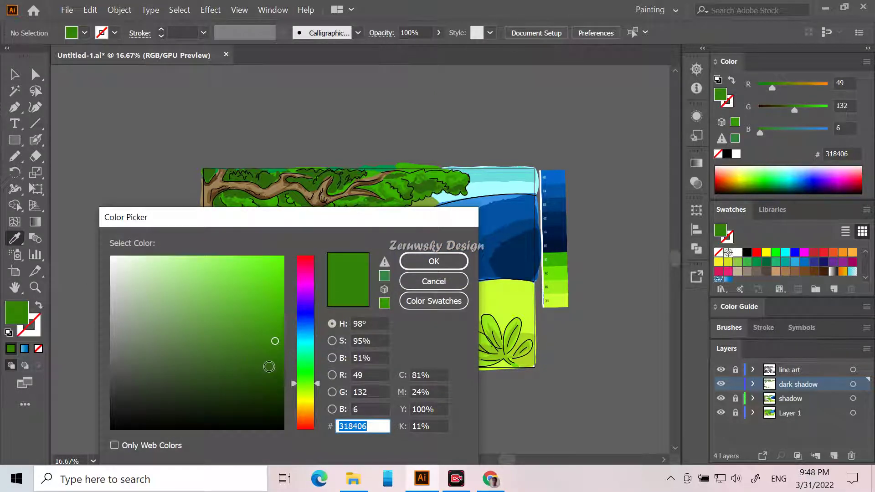
pyautogui.click(266, 364)
pyautogui.click(447, 263)
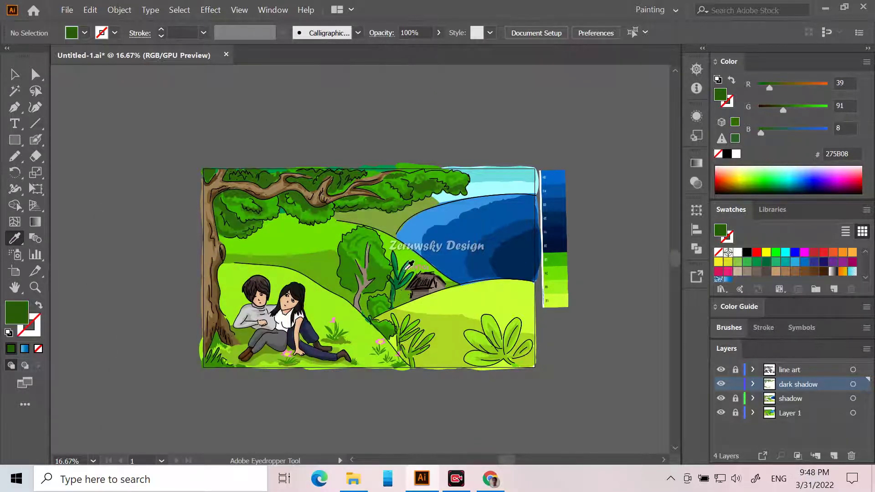
# Draw a dark green shadow with the Pencil tool over the lower left foliage of the small tree, up to its trunk.
pyautogui.scroll(5, 378, 263)
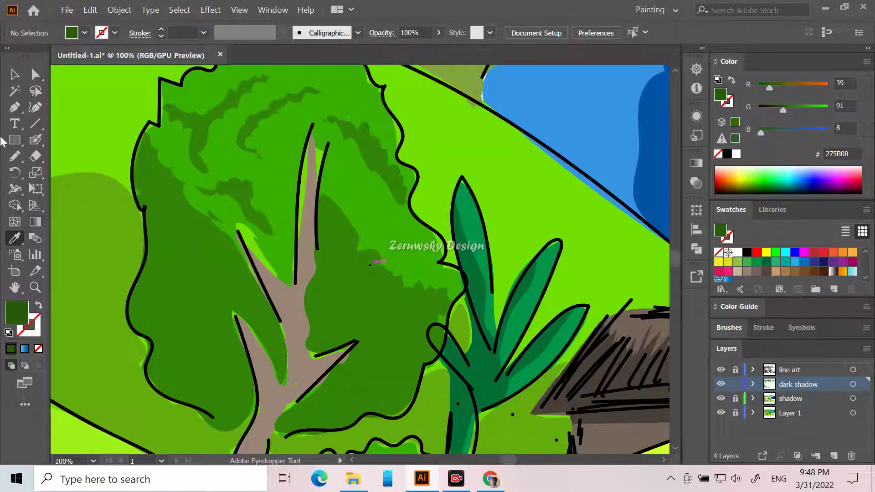
pyautogui.click(15, 156)
pyautogui.moveTo(156, 241)
pyautogui.mouseDown()
pyautogui.moveTo(214, 298)
pyautogui.moveTo(231, 332)
pyautogui.moveTo(256, 389)
pyautogui.moveTo(255, 411)
pyautogui.moveTo(236, 431)
pyautogui.moveTo(156, 391)
pyautogui.moveTo(128, 299)
pyautogui.moveTo(159, 246)
pyautogui.mouseUp()
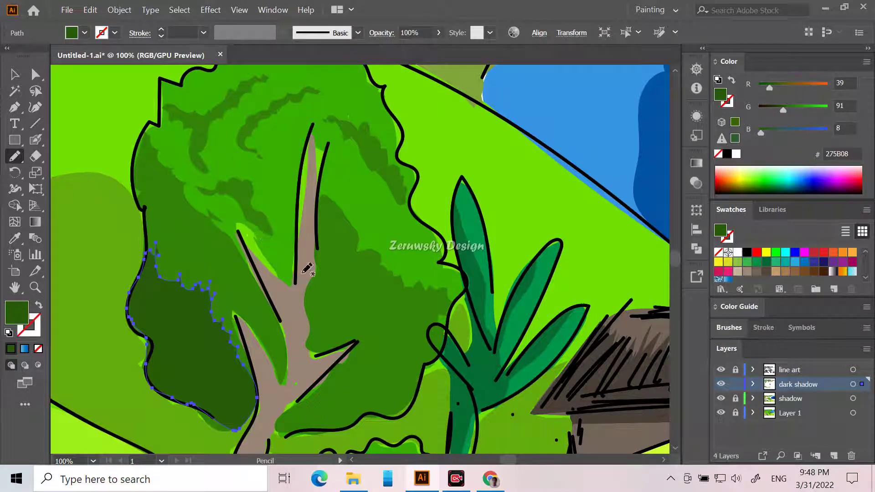
# Add dark green shadows to the small tree's foliage right of the trunk, left of the tallest branch, and along the lower right edge.
pyautogui.moveTo(320, 284)
pyautogui.mouseDown()
pyautogui.moveTo(345, 293)
pyautogui.moveTo(410, 297)
pyautogui.mouseUp()
pyautogui.moveTo(374, 320)
pyautogui.mouseDown()
pyautogui.moveTo(343, 327)
pyautogui.moveTo(328, 352)
pyautogui.moveTo(316, 350)
pyautogui.moveTo(315, 287)
pyautogui.mouseUp()
pyautogui.moveTo(272, 166)
pyautogui.mouseDown()
pyautogui.moveTo(284, 128)
pyautogui.moveTo(295, 246)
pyautogui.moveTo(279, 253)
pyautogui.moveTo(271, 169)
pyautogui.mouseUp()
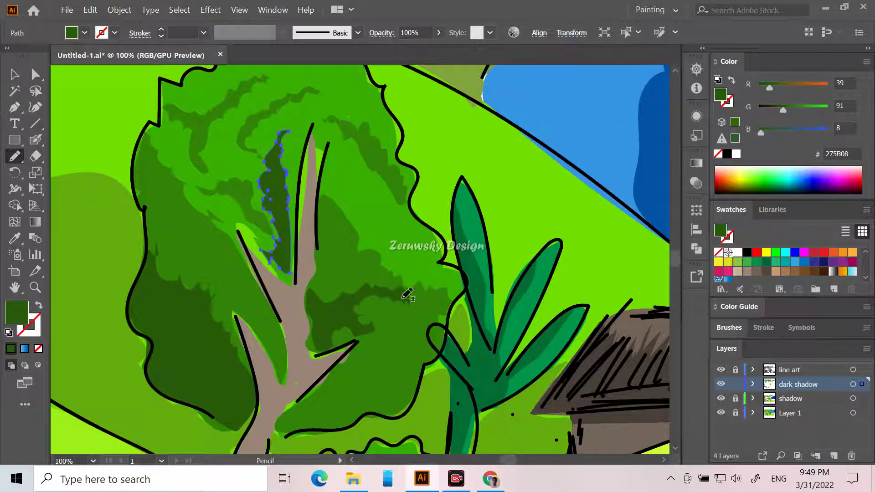
pyautogui.moveTo(356, 395)
pyautogui.mouseDown()
pyautogui.moveTo(400, 367)
pyautogui.moveTo(420, 369)
pyautogui.moveTo(419, 390)
pyautogui.moveTo(399, 415)
pyautogui.moveTo(289, 434)
pyautogui.mouseUp()
pyautogui.moveTo(307, 402); pyautogui.dragTo(331, 376)
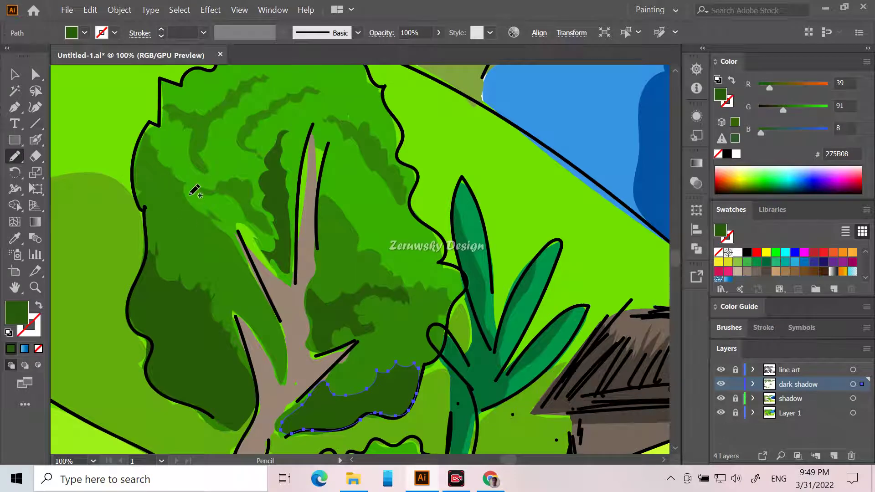
# Sample the small tree's trunk colour with nothing selected, and darken the fill to brown 775A42.
pyautogui.scroll(-5, 273, 201)
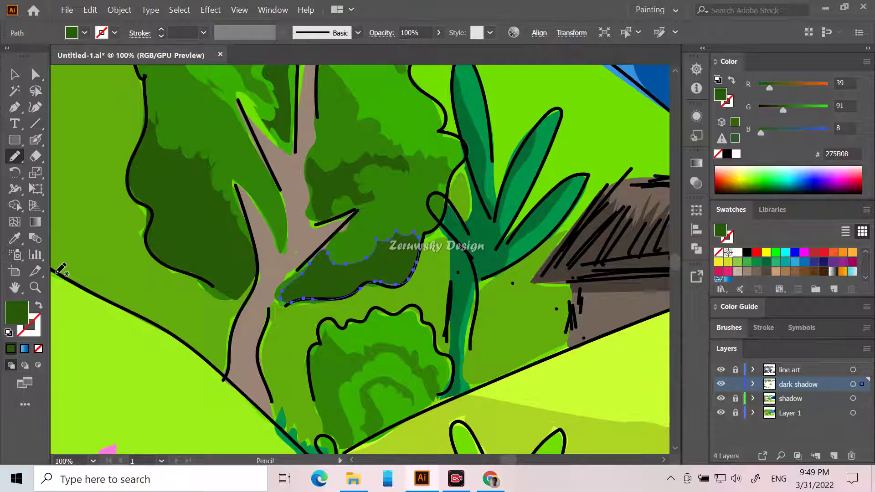
pyautogui.scroll(-2, 199, 330)
pyautogui.scroll(-3, 208, 303)
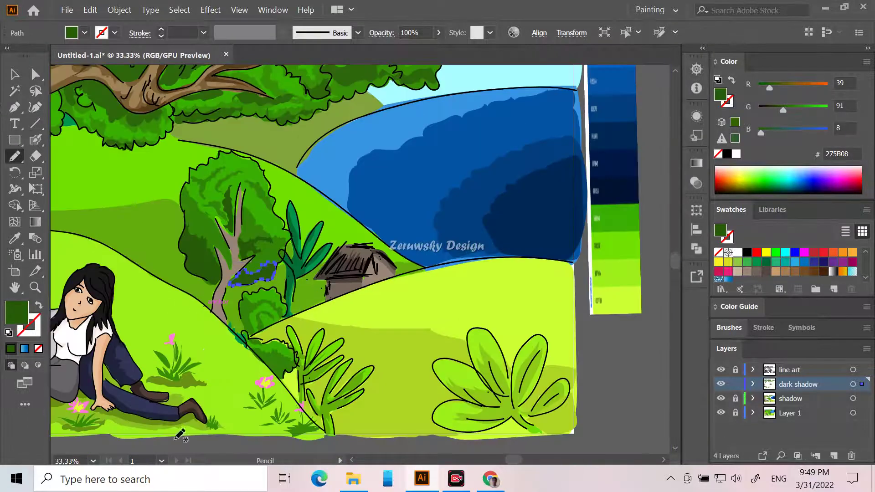
pyautogui.click(14, 73)
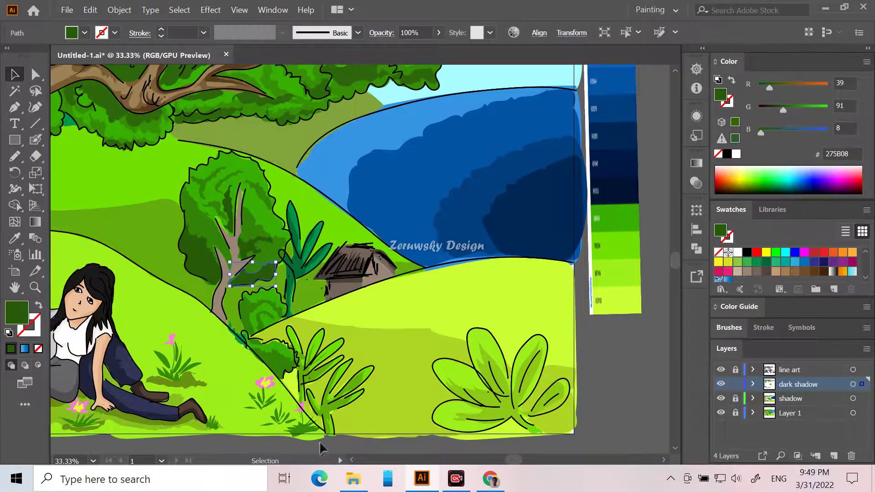
pyautogui.click(598, 388)
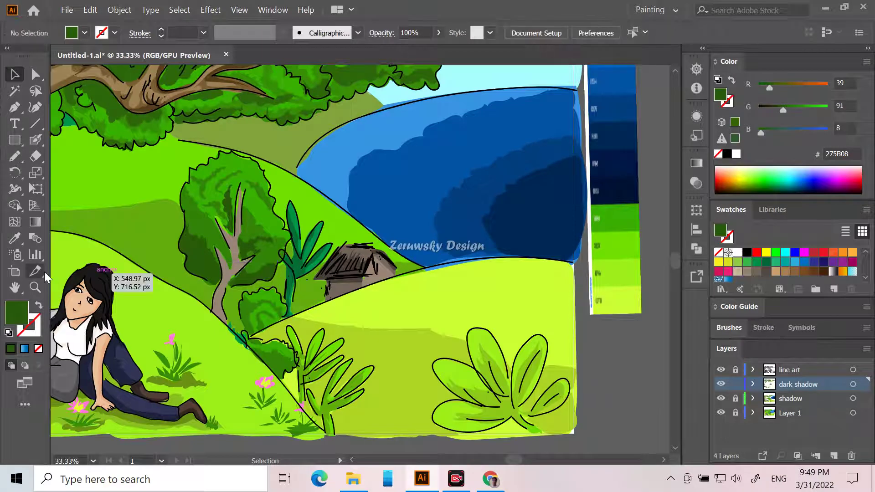
pyautogui.click(12, 239)
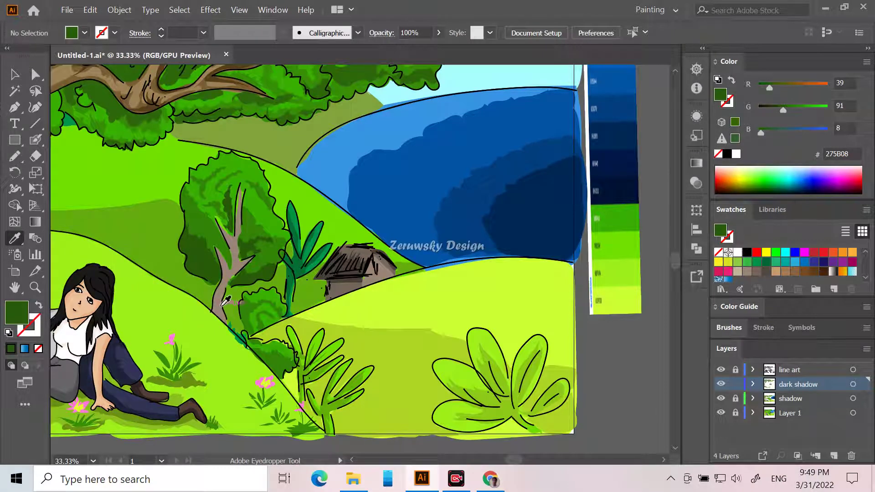
pyautogui.click(220, 304)
pyautogui.doubleClick(8, 308)
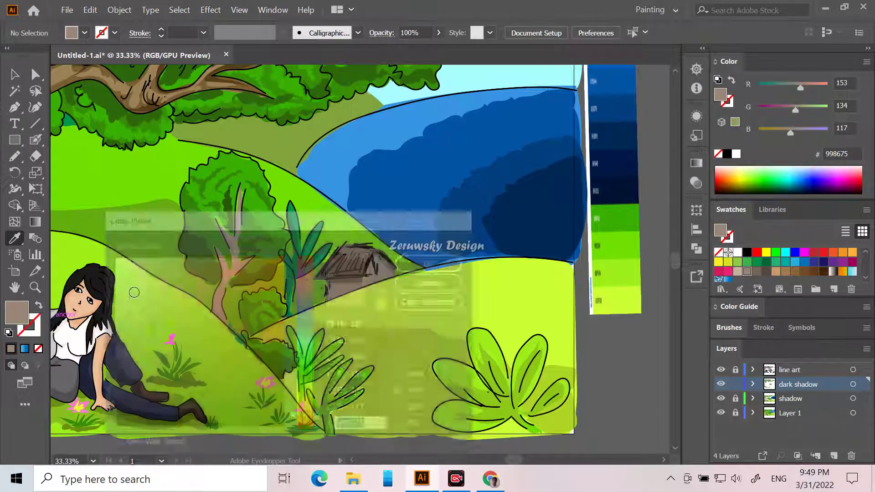
pyautogui.moveTo(156, 333); pyautogui.dragTo(188, 347)
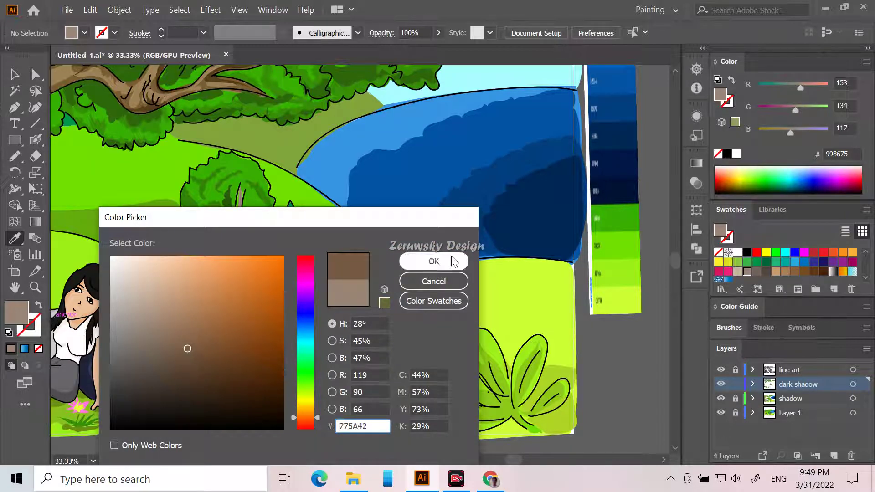
pyautogui.click(434, 261)
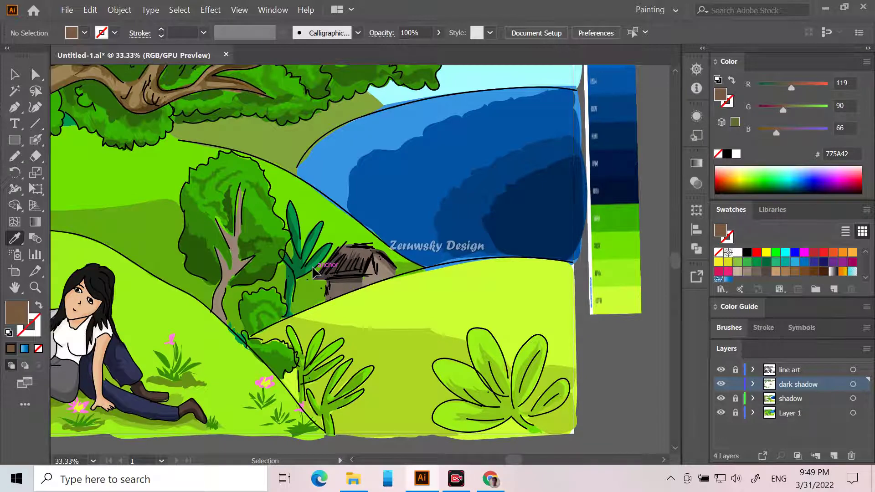
# Draw a brown shadow with the Pencil tool along the left side of the small tree's trunk and its lowest left branch.
pyautogui.hotkey('ctrl', '1')
pyautogui.moveTo(505, 457); pyautogui.dragTo(500, 459)
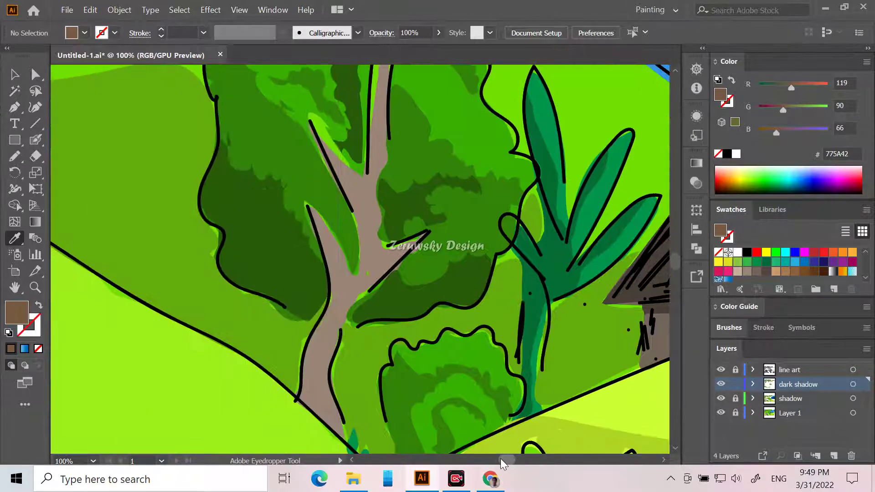
pyautogui.click(15, 157)
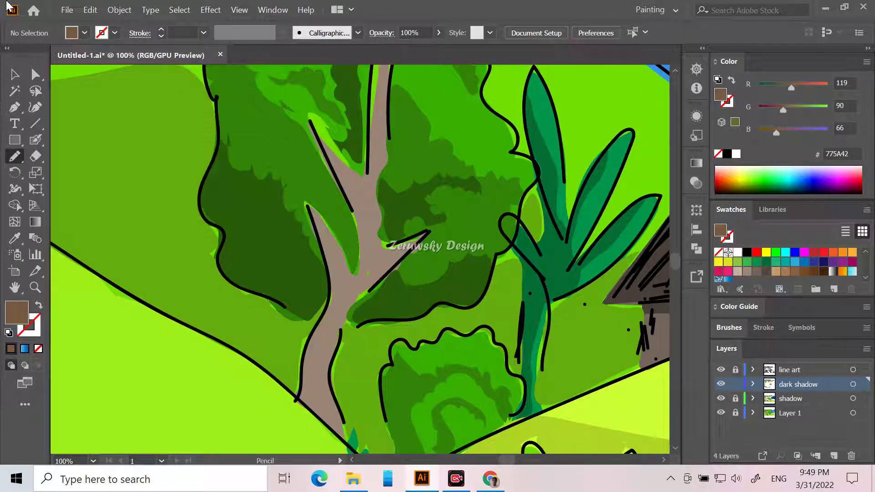
pyautogui.moveTo(322, 223)
pyautogui.mouseDown()
pyautogui.moveTo(347, 287)
pyautogui.moveTo(313, 375)
pyautogui.moveTo(313, 409)
pyautogui.moveTo(298, 398)
pyautogui.moveTo(300, 372)
pyautogui.moveTo(327, 294)
pyautogui.moveTo(308, 212)
pyautogui.moveTo(327, 226)
pyautogui.mouseUp()
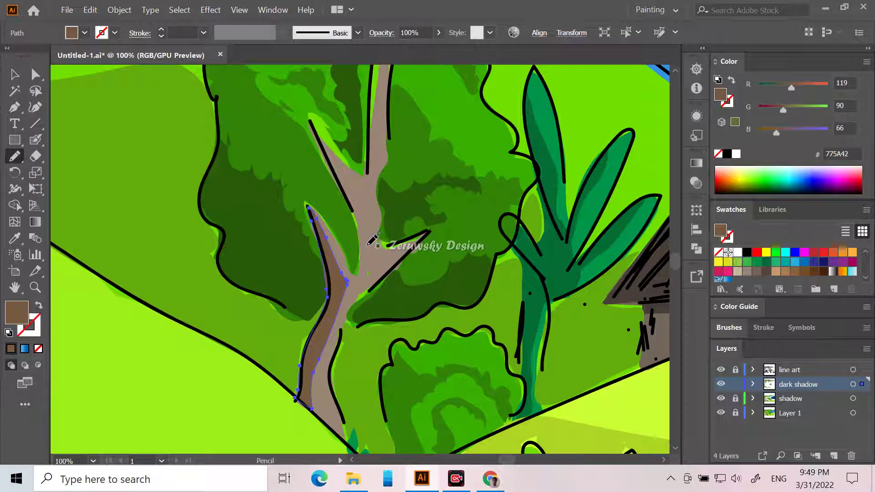
# Add brown shadows to the small tree's upper left branch, the fork where the branches meet, and the tallest branch's right side.
pyautogui.moveTo(366, 273)
pyautogui.mouseDown()
pyautogui.moveTo(361, 206)
pyautogui.moveTo(322, 136)
pyautogui.moveTo(352, 204)
pyautogui.moveTo(357, 271)
pyautogui.mouseUp()
pyautogui.moveTo(366, 272)
pyautogui.mouseDown()
pyautogui.moveTo(331, 264)
pyautogui.moveTo(341, 284)
pyautogui.moveTo(367, 281)
pyautogui.mouseUp()
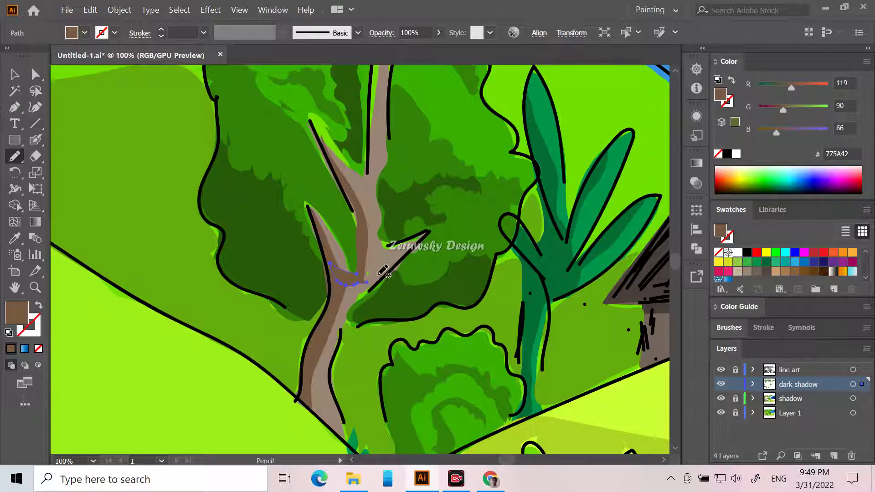
pyautogui.moveTo(368, 281)
pyautogui.mouseDown()
pyautogui.moveTo(431, 226)
pyautogui.moveTo(391, 274)
pyautogui.moveTo(349, 299)
pyautogui.moveTo(365, 276)
pyautogui.mouseUp()
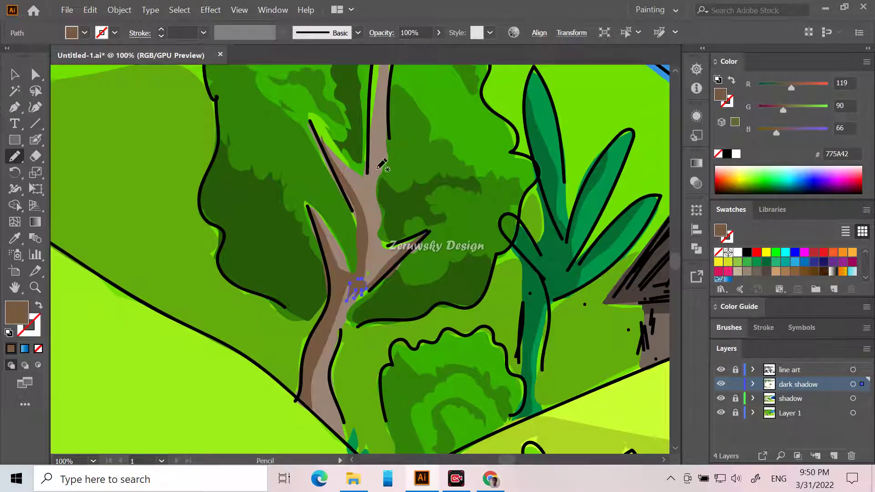
pyautogui.moveTo(384, 86)
pyautogui.mouseDown()
pyautogui.moveTo(368, 199)
pyautogui.moveTo(379, 250)
pyautogui.moveTo(386, 249)
pyautogui.moveTo(385, 94)
pyautogui.mouseUp()
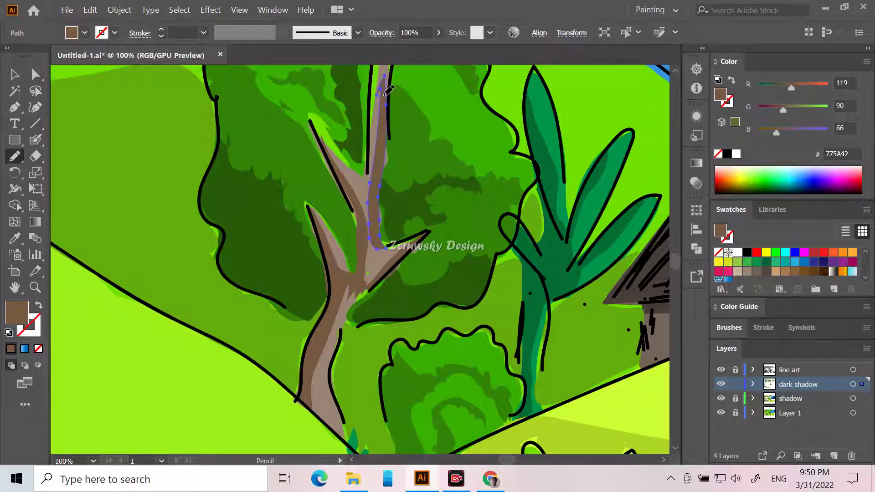
# Sample the middle hill's shadow green with nothing selected, and darken the fill to 46750A.
pyautogui.hotkey('ctrl', '-')
pyautogui.hotkey('ctrl', '-')
pyautogui.hotkey('ctrl', '-')
pyautogui.hotkey('ctrl', '-')
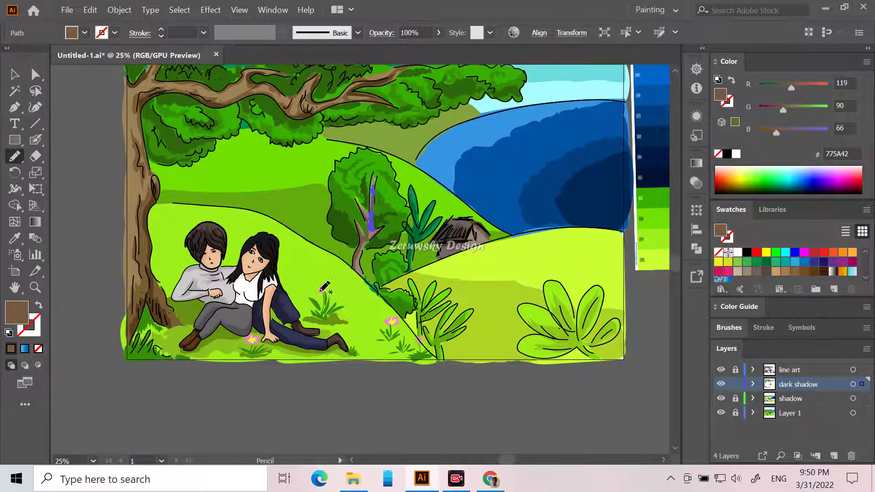
pyautogui.click(14, 74)
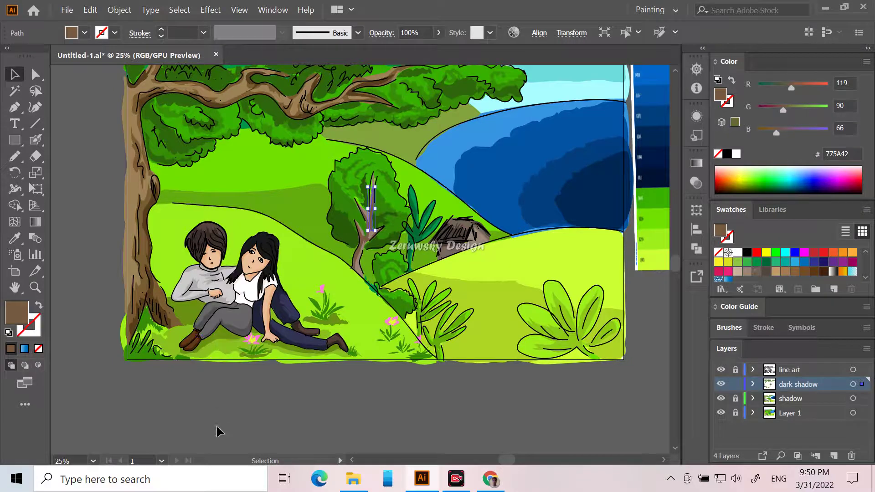
pyautogui.click(228, 415)
pyautogui.click(15, 238)
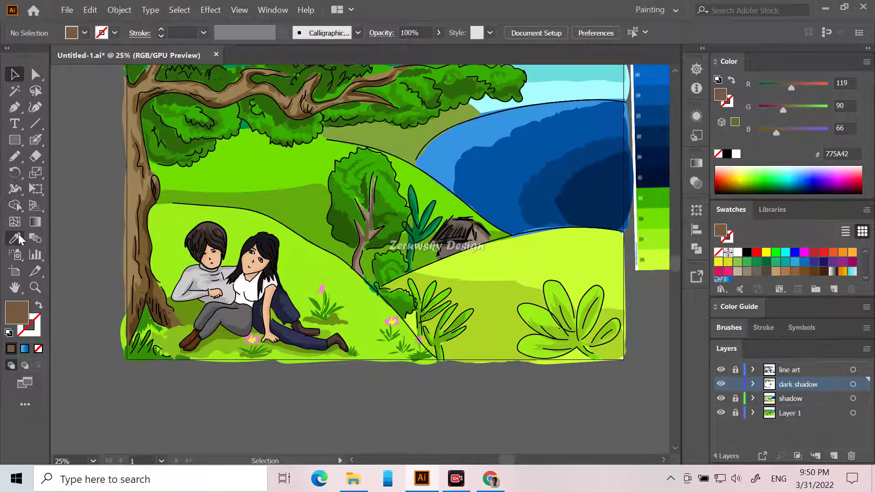
pyautogui.click(309, 211)
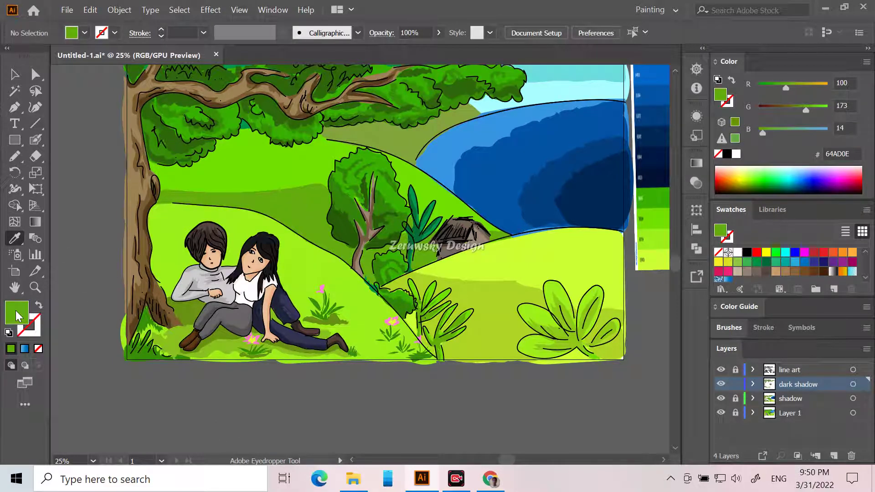
pyautogui.doubleClick(15, 313)
pyautogui.click(267, 351)
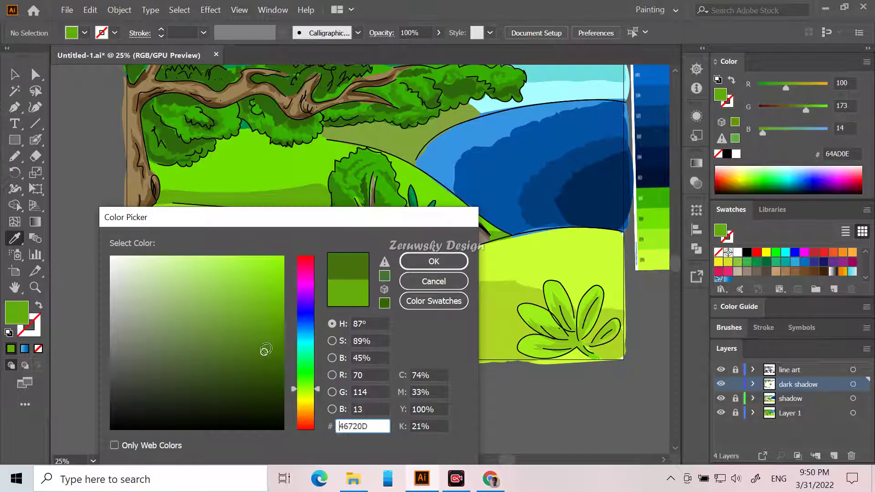
pyautogui.click(273, 336)
pyautogui.click(271, 350)
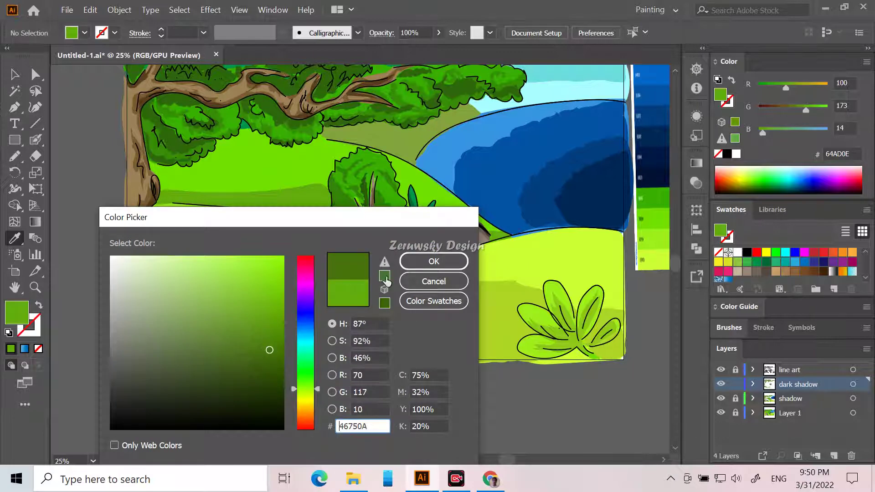
pyautogui.click(434, 261)
# Draw dark green ground shadows with the Pencil tool left of the small tree's trunk and between the trunk and the round bush.
pyautogui.scroll(3, 297, 263)
pyautogui.scroll(-2, 407, 226)
pyautogui.scroll(5, 407, 226)
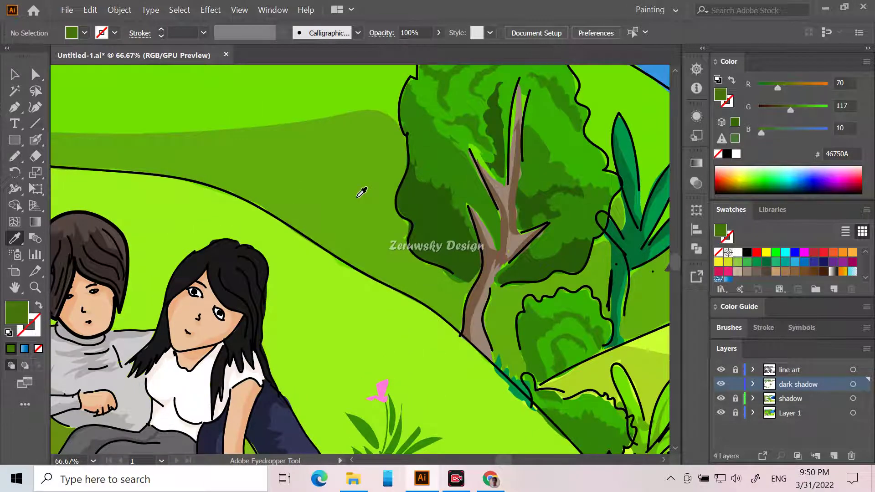
pyautogui.click(15, 155)
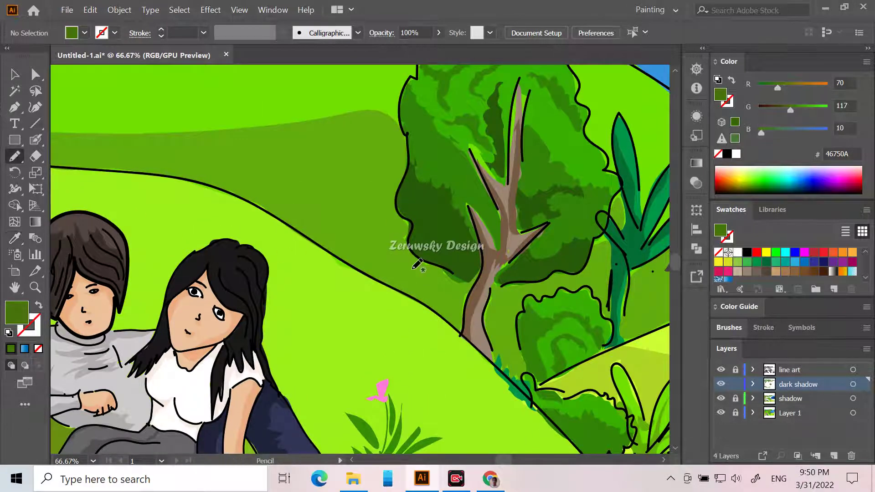
pyautogui.moveTo(407, 244)
pyautogui.mouseDown()
pyautogui.moveTo(465, 283)
pyautogui.moveTo(460, 334)
pyautogui.moveTo(382, 276)
pyautogui.moveTo(303, 237)
pyautogui.moveTo(319, 230)
pyautogui.mouseUp()
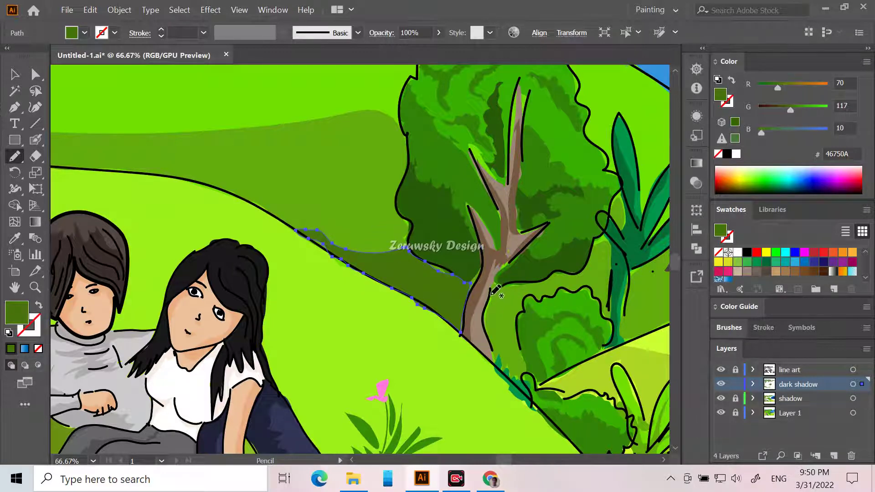
pyautogui.moveTo(489, 310)
pyautogui.mouseDown()
pyautogui.moveTo(500, 331)
pyautogui.moveTo(513, 331)
pyautogui.mouseUp()
pyautogui.moveTo(499, 352); pyautogui.dragTo(490, 312)
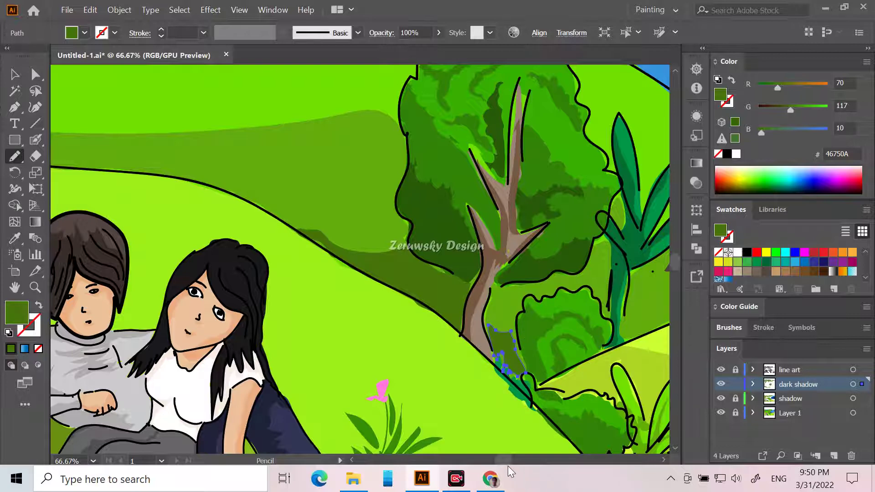
# Add dark green ground shadows between the palm-like plant and the hut, and on the grass strip right of the hut.
pyautogui.moveTo(504, 459)
pyautogui.mouseDown()
pyautogui.moveTo(518, 461)
pyautogui.moveTo(503, 466)
pyautogui.mouseUp()
pyautogui.moveTo(504, 466)
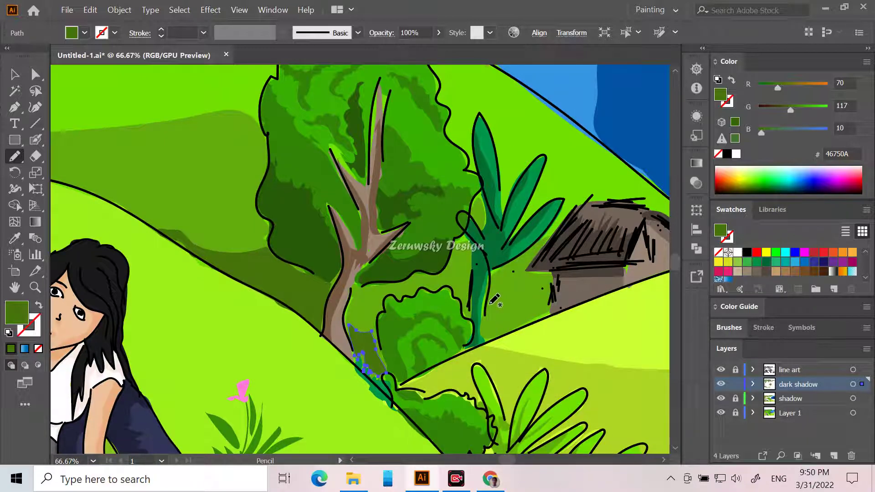
pyautogui.moveTo(494, 300)
pyautogui.mouseDown()
pyautogui.moveTo(552, 296)
pyautogui.moveTo(549, 316)
pyautogui.moveTo(482, 345)
pyautogui.moveTo(492, 296)
pyautogui.mouseUp()
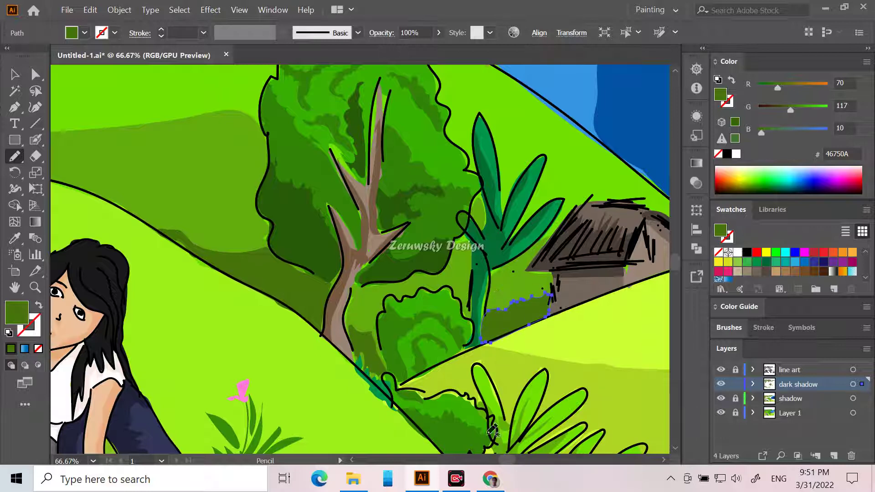
pyautogui.moveTo(508, 460); pyautogui.dragTo(514, 460)
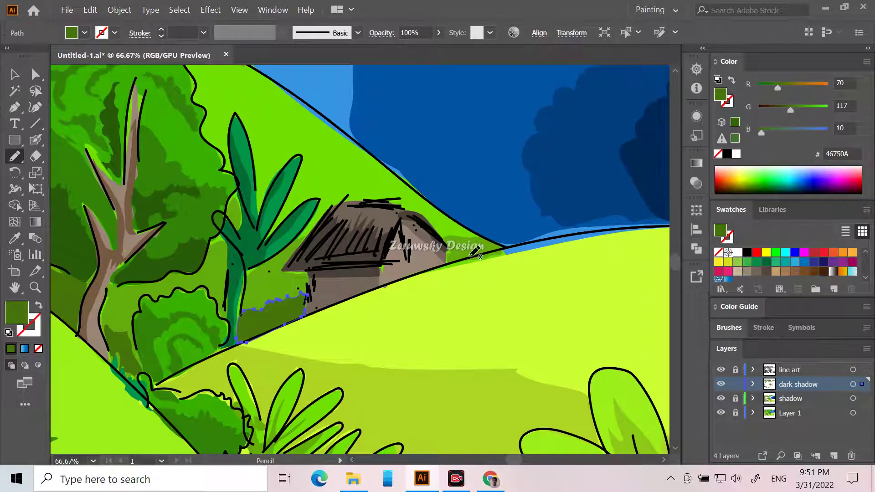
pyautogui.moveTo(455, 254)
pyautogui.mouseDown()
pyautogui.moveTo(506, 245)
pyautogui.moveTo(464, 258)
pyautogui.moveTo(453, 251)
pyautogui.mouseUp()
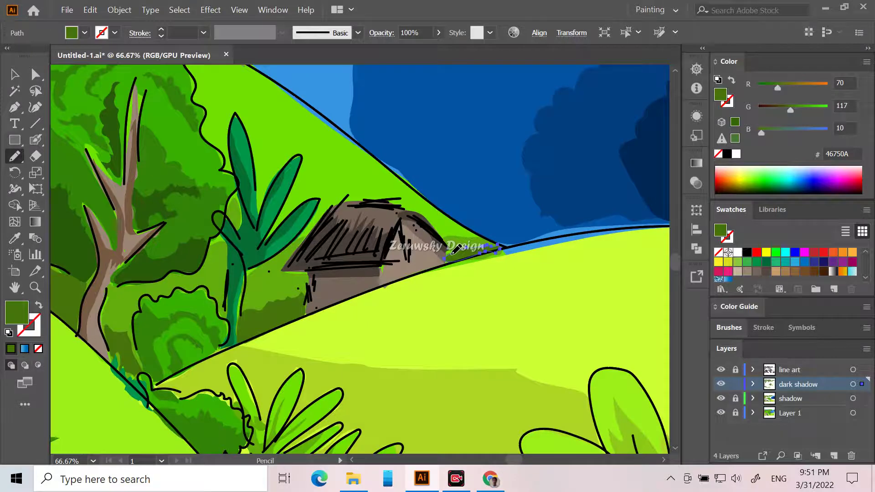
# Sample the far hill's olive green with nothing selected, and darken the fill to 5A7221.
pyautogui.hotkey('ctrl', '-')
pyautogui.hotkey('ctrl', '-')
pyautogui.hotkey('ctrl', '-')
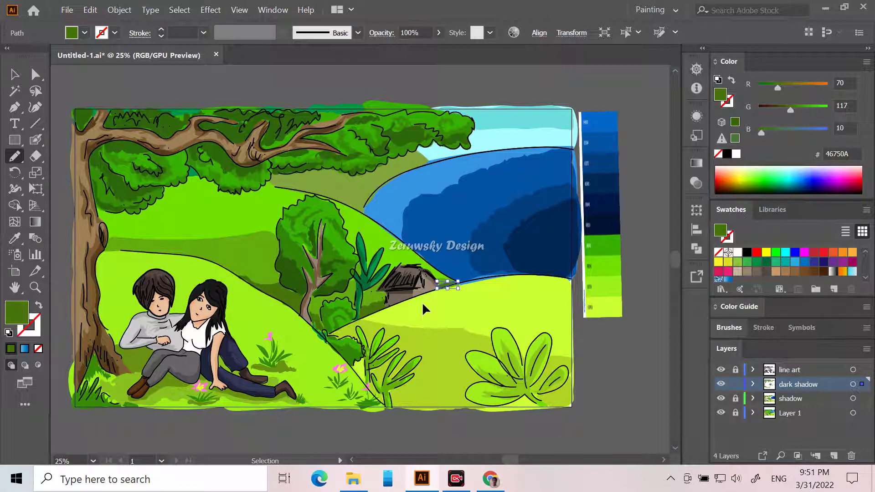
pyautogui.click(20, 77)
pyautogui.hotkey('ctrl', 'shift', 'a')
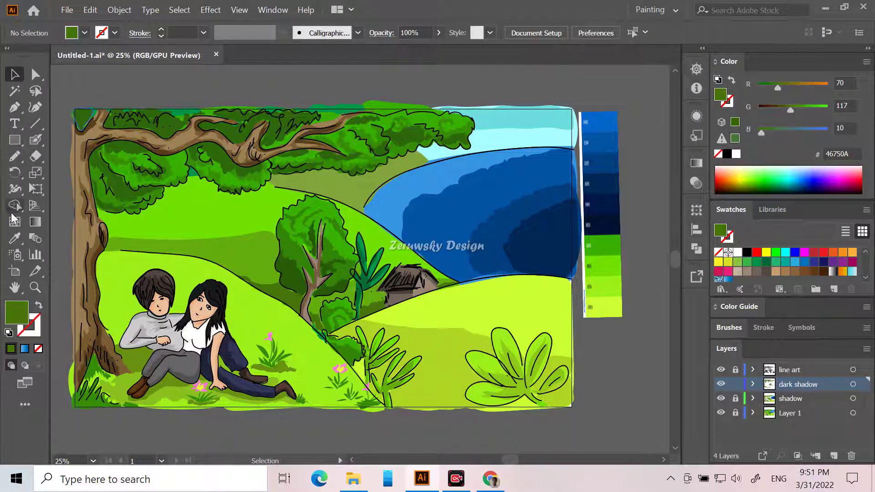
pyautogui.click(15, 238)
pyautogui.click(347, 172)
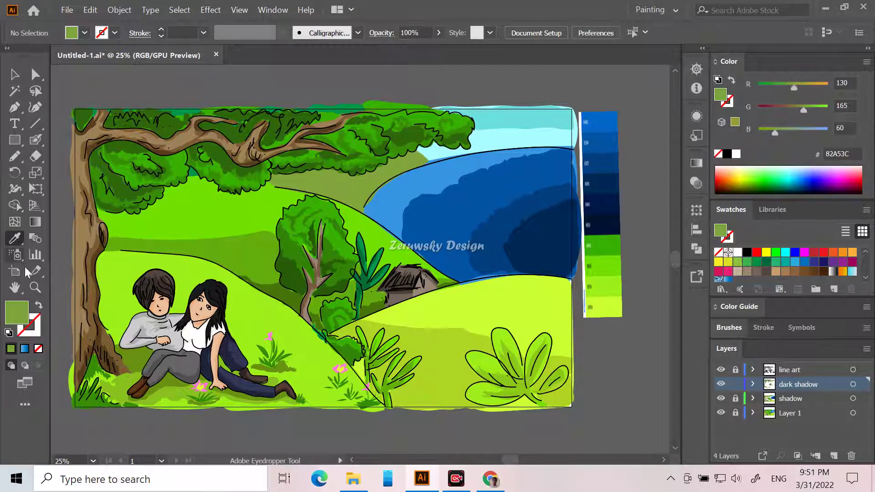
pyautogui.doubleClick(17, 312)
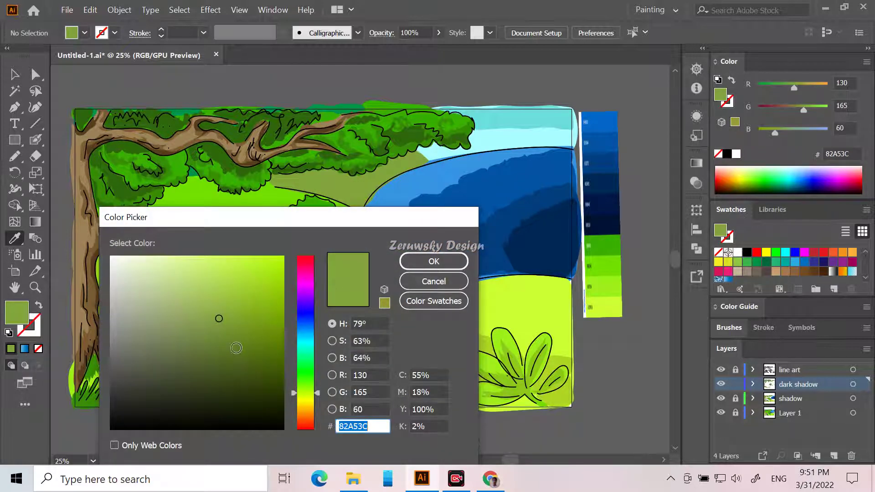
pyautogui.click(236, 349)
pyautogui.click(434, 261)
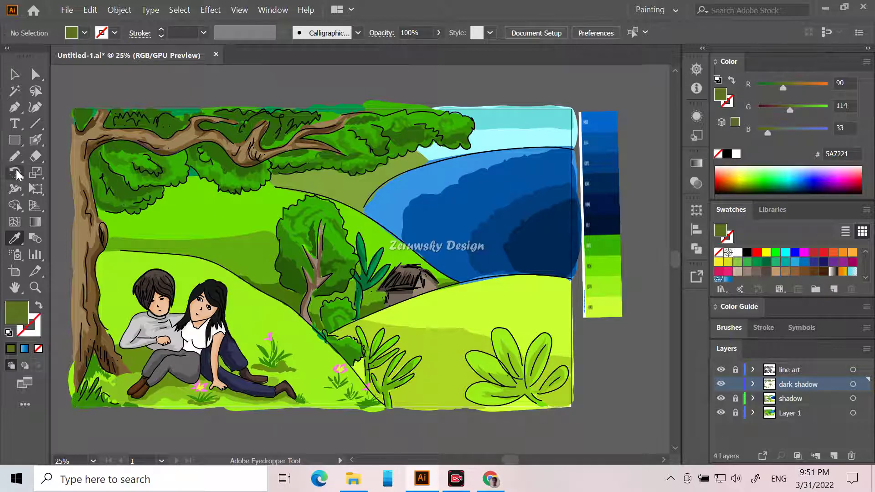
# Draw an olive shadow with the Pencil tool across the lower part of the far hill, along the water's edge.
pyautogui.click(14, 156)
pyautogui.scroll(2, 145, 173)
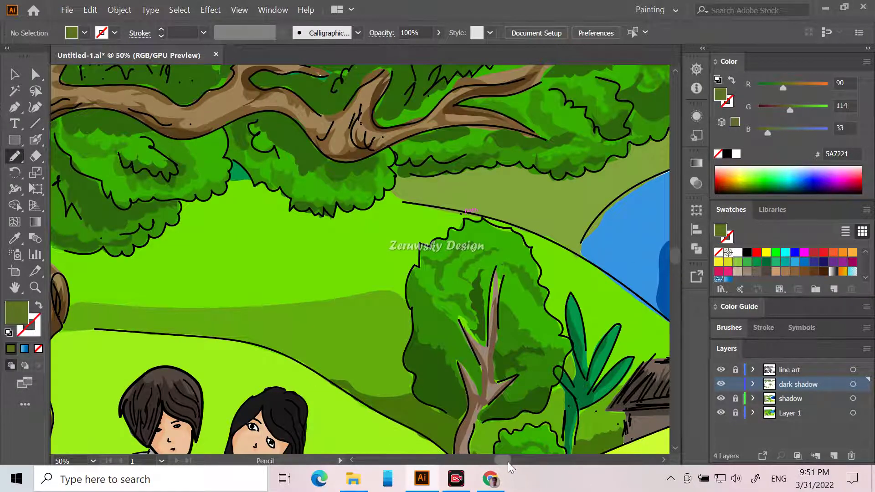
pyautogui.hscroll(3, 508, 461)
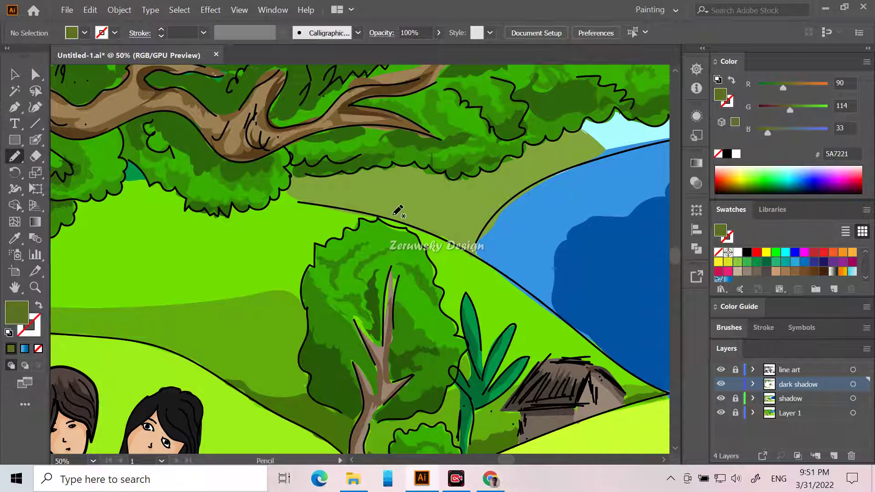
pyautogui.moveTo(356, 174)
pyautogui.mouseDown()
pyautogui.moveTo(454, 195)
pyautogui.moveTo(604, 150)
pyautogui.moveTo(505, 206)
pyautogui.moveTo(476, 254)
pyautogui.moveTo(450, 241)
pyautogui.mouseUp()
pyautogui.moveTo(421, 234)
pyautogui.mouseDown()
pyautogui.moveTo(381, 215)
pyautogui.moveTo(297, 201)
pyautogui.moveTo(290, 183)
pyautogui.moveTo(364, 170)
pyautogui.mouseUp()
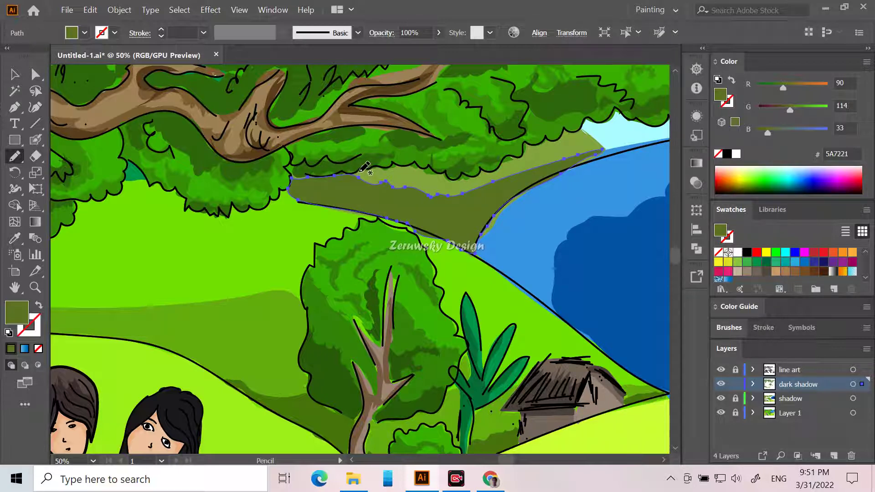
# Sample the right foreground hill's shadow colour with nothing selected, and darken the fill to 8CA814.
pyautogui.hotkey('ctrl', '-')
pyautogui.hotkey('ctrl', '-')
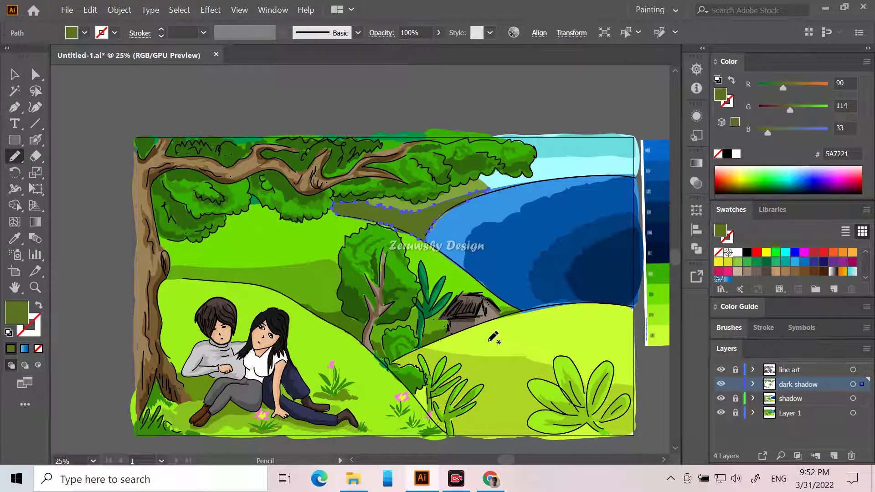
pyautogui.click(14, 74)
pyautogui.click(146, 109)
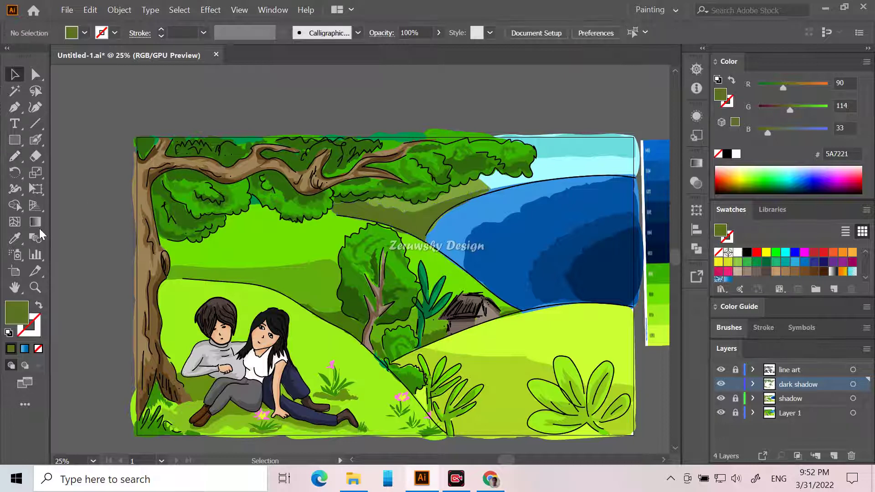
pyautogui.click(14, 238)
pyautogui.click(488, 381)
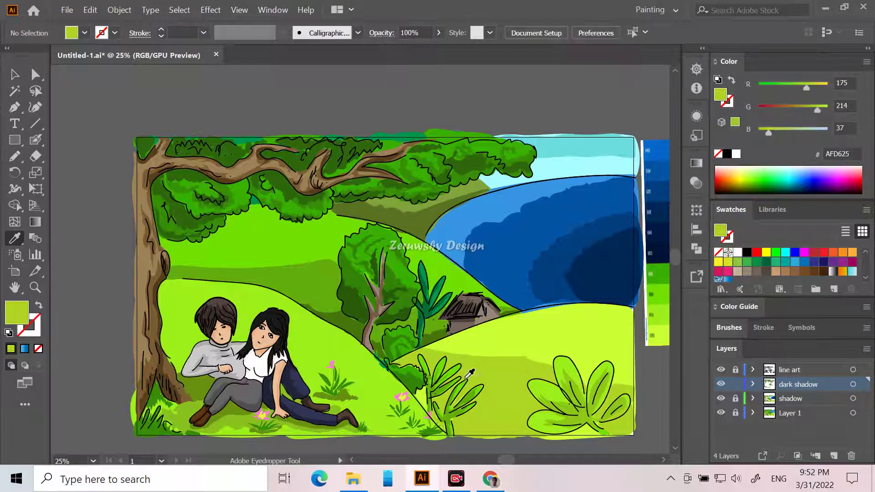
pyautogui.doubleClick(26, 309)
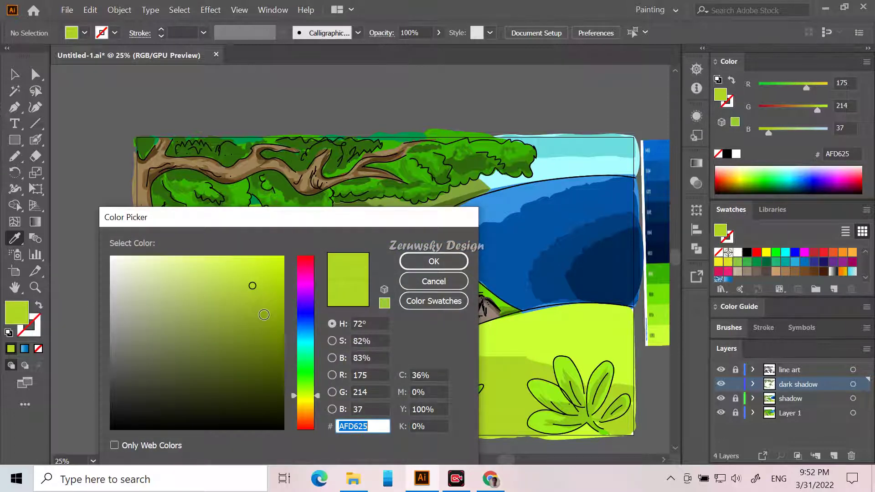
pyautogui.click(264, 314)
pyautogui.click(424, 261)
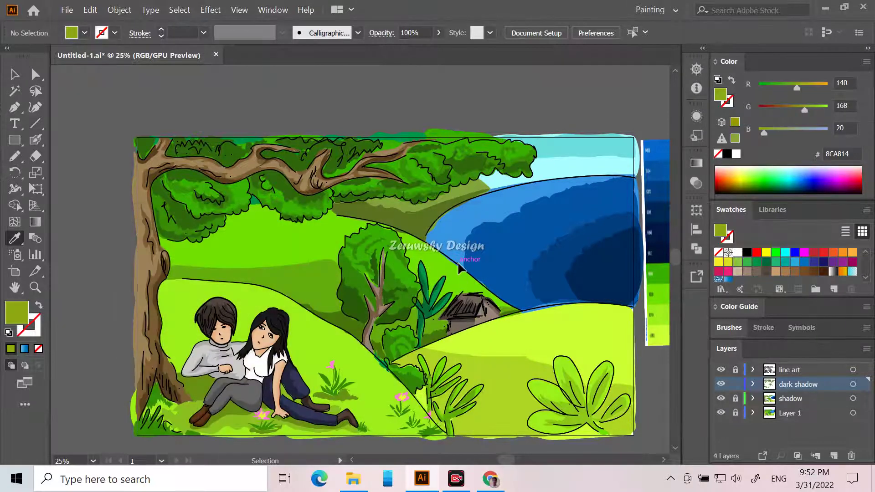
# Draw yellow-green shadows with the Pencil tool between the low bush and the leafy plant's stem, and between the plant's two leaf clusters.
pyautogui.scroll(1, 459, 269)
pyautogui.scroll(-4, 458, 269)
pyautogui.scroll(4, 455, 282)
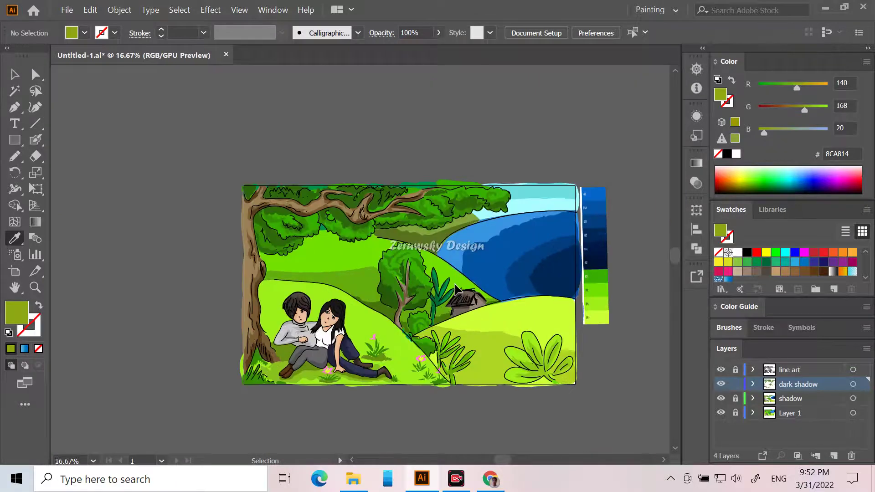
pyautogui.moveTo(502, 463); pyautogui.dragTo(510, 460)
pyautogui.scroll(-3, 398, 324)
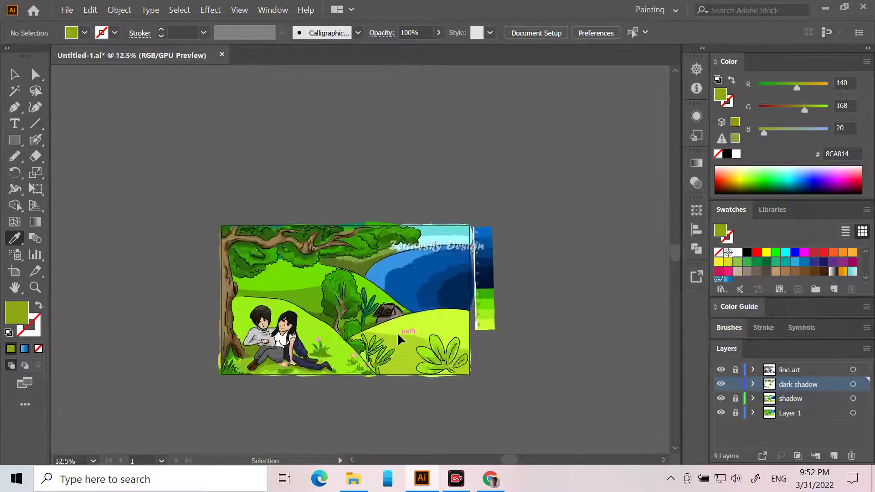
pyautogui.scroll(3, 398, 332)
pyautogui.scroll(1, 412, 336)
pyautogui.scroll(-5, 413, 342)
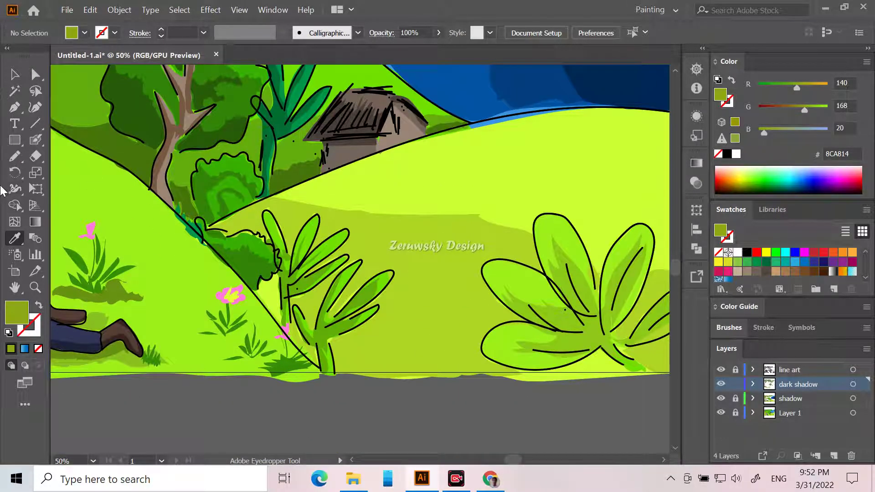
pyautogui.click(15, 157)
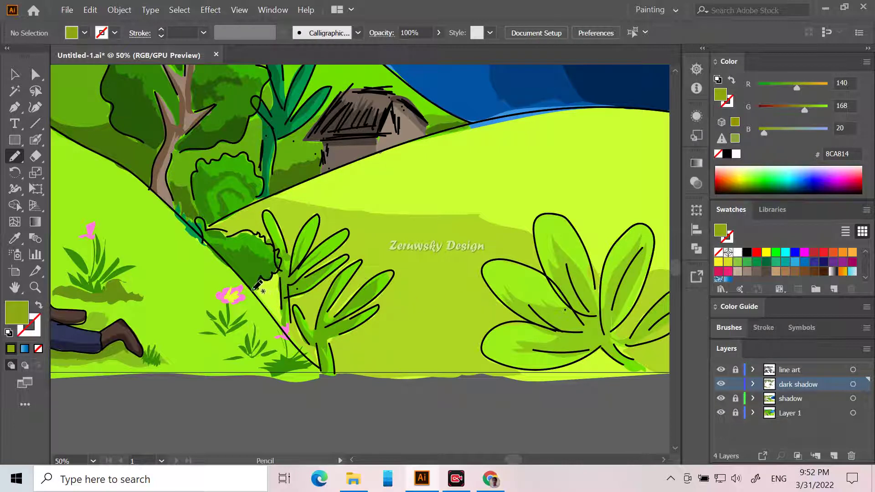
pyautogui.moveTo(254, 288)
pyautogui.mouseDown()
pyautogui.moveTo(277, 273)
pyautogui.moveTo(282, 325)
pyautogui.moveTo(254, 286)
pyautogui.mouseUp()
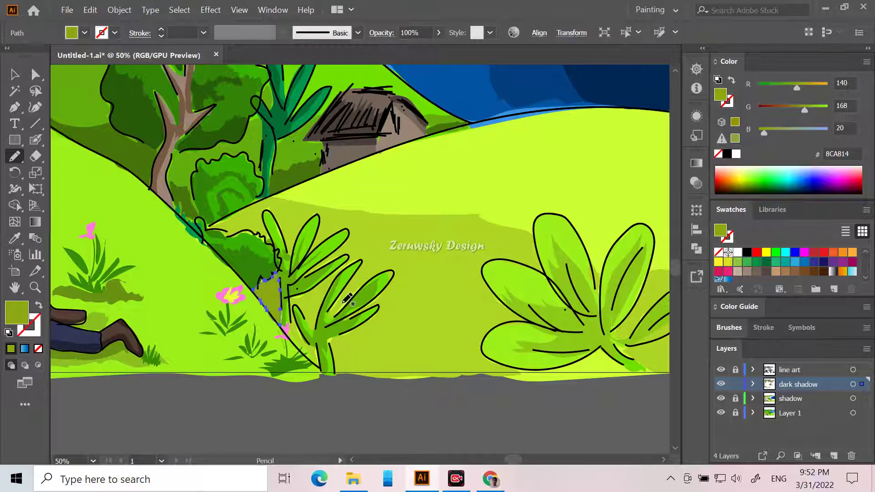
pyautogui.moveTo(305, 294)
pyautogui.mouseDown()
pyautogui.moveTo(320, 312)
pyautogui.moveTo(308, 321)
pyautogui.moveTo(292, 305)
pyautogui.moveTo(304, 295)
pyautogui.mouseUp()
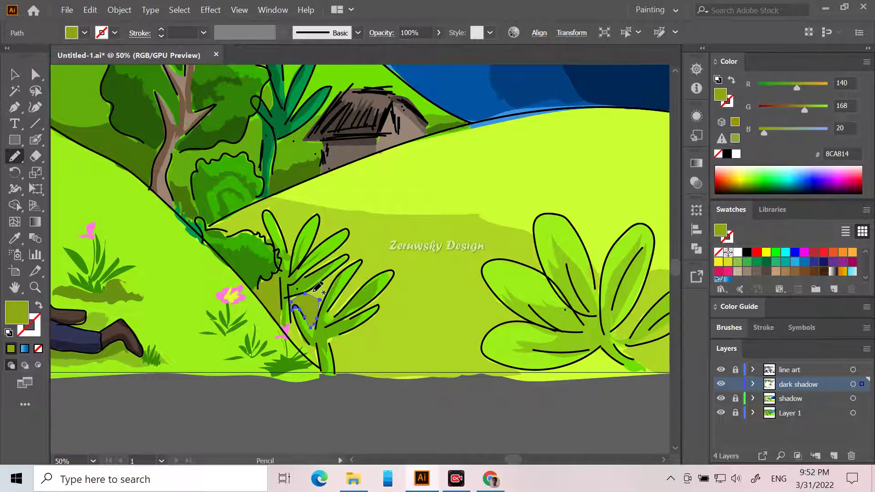
# Shade the ground along the artboard's lower edge between the two foreground plants, and draw a small grass tuft above it.
pyautogui.moveTo(364, 325)
pyautogui.mouseDown()
pyautogui.moveTo(476, 348)
pyautogui.moveTo(520, 372)
pyautogui.moveTo(334, 373)
pyautogui.moveTo(333, 336)
pyautogui.moveTo(377, 316)
pyautogui.mouseUp()
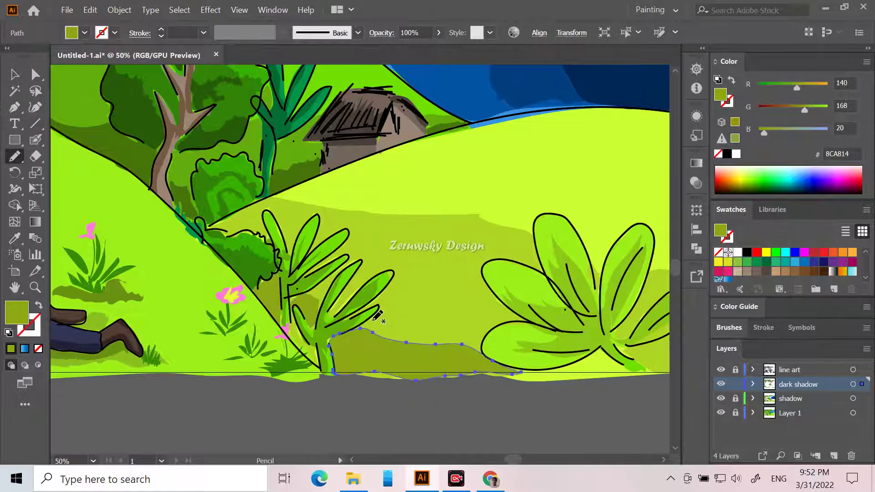
pyautogui.moveTo(416, 280)
pyautogui.mouseDown()
pyautogui.moveTo(424, 313)
pyautogui.moveTo(436, 286)
pyautogui.moveTo(457, 309)
pyautogui.moveTo(445, 329)
pyautogui.moveTo(416, 328)
pyautogui.mouseUp()
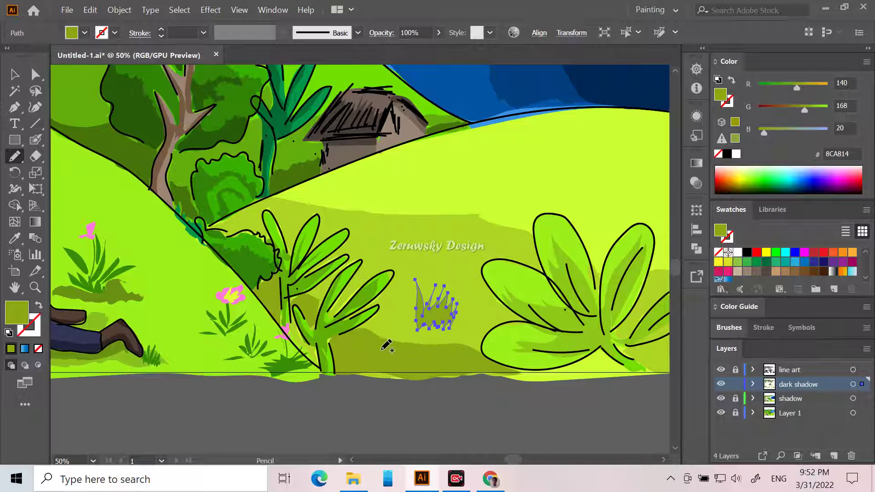
# Draw yellow-green shadows with the Pencil tool as grass blades around the tuft, beneath the large leafy plant and in the artboard's lower-right corner.
pyautogui.moveTo(405, 343)
pyautogui.mouseDown()
pyautogui.moveTo(408, 297)
pyautogui.moveTo(387, 321)
pyautogui.moveTo(391, 349)
pyautogui.moveTo(385, 347)
pyautogui.moveTo(391, 300)
pyautogui.moveTo(367, 332)
pyautogui.moveTo(377, 350)
pyautogui.moveTo(458, 327)
pyautogui.moveTo(465, 337)
pyautogui.moveTo(473, 322)
pyautogui.moveTo(472, 358)
pyautogui.mouseUp()
pyautogui.moveTo(543, 377)
pyautogui.mouseDown()
pyautogui.moveTo(601, 353)
pyautogui.moveTo(619, 366)
pyautogui.moveTo(514, 378)
pyautogui.moveTo(562, 367)
pyautogui.mouseUp()
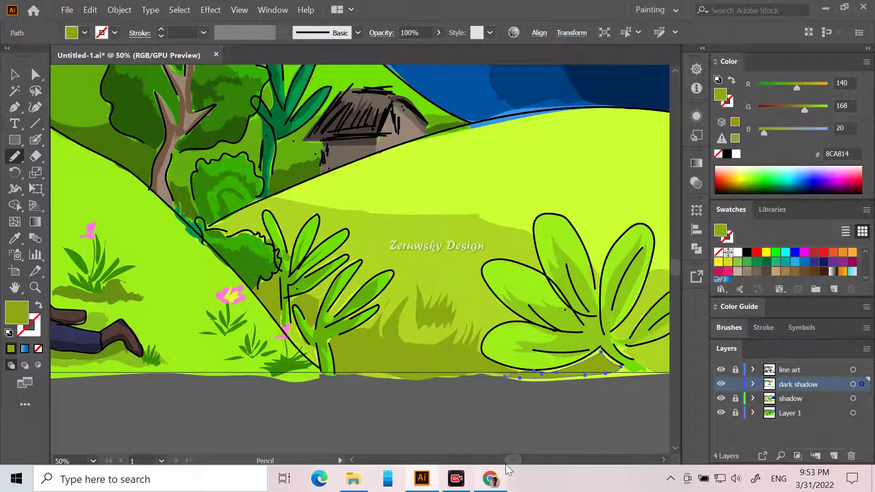
pyautogui.moveTo(511, 460); pyautogui.dragTo(513, 460)
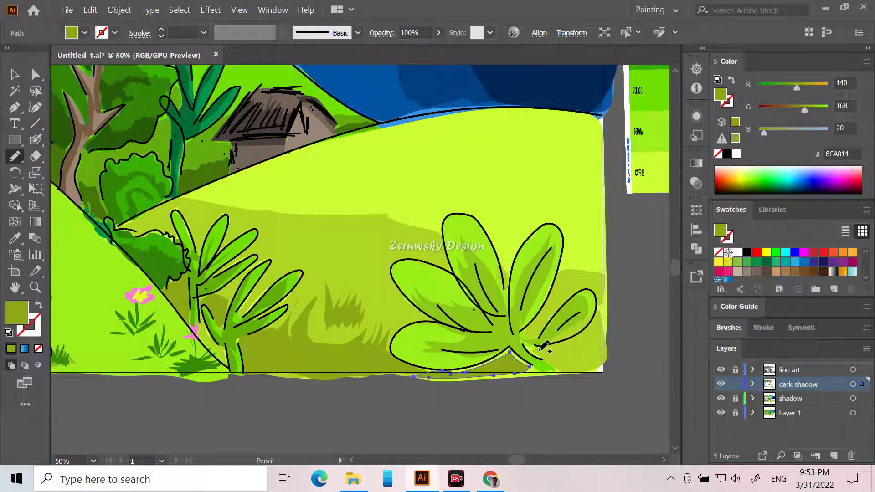
pyautogui.moveTo(540, 358)
pyautogui.mouseDown()
pyautogui.moveTo(595, 343)
pyautogui.moveTo(601, 369)
pyautogui.moveTo(567, 372)
pyautogui.moveTo(603, 374)
pyautogui.moveTo(602, 362)
pyautogui.moveTo(534, 365)
pyautogui.moveTo(598, 359)
pyautogui.moveTo(607, 369)
pyautogui.moveTo(583, 377)
pyautogui.moveTo(552, 354)
pyautogui.mouseUp()
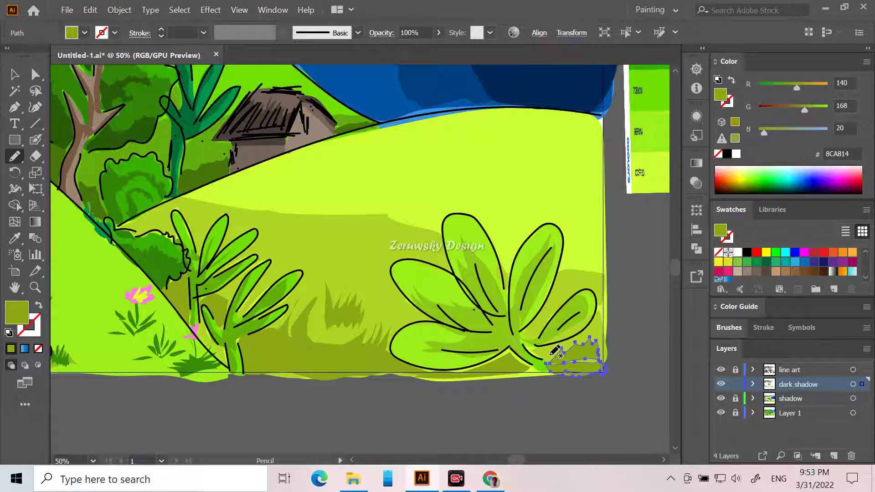
# Look over the whole illustration, including the lake, hut and right foreground hill, for areas that still need shading.
pyautogui.scroll(1, 550, 352)
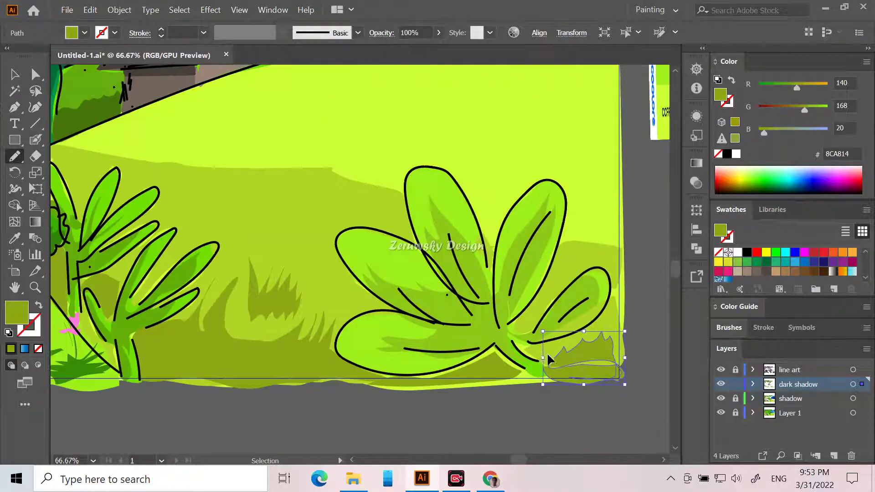
pyautogui.scroll(-3, 547, 351)
pyautogui.scroll(2, 475, 226)
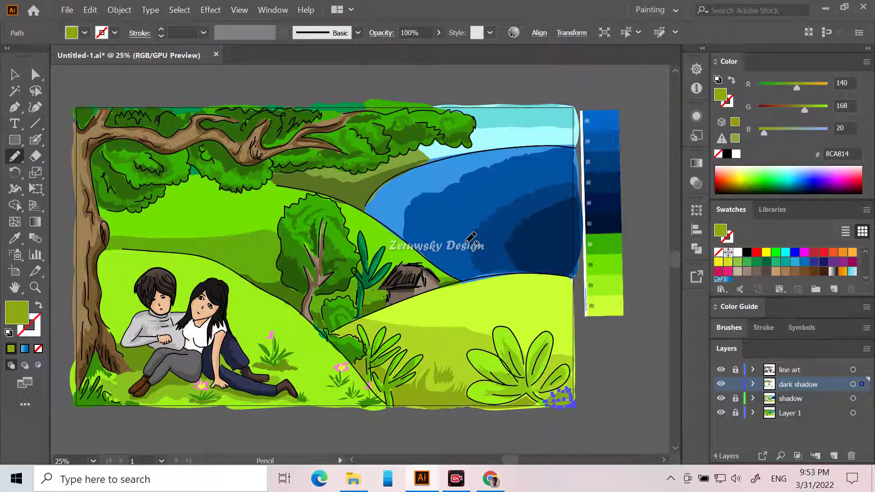
pyautogui.scroll(1, 466, 244)
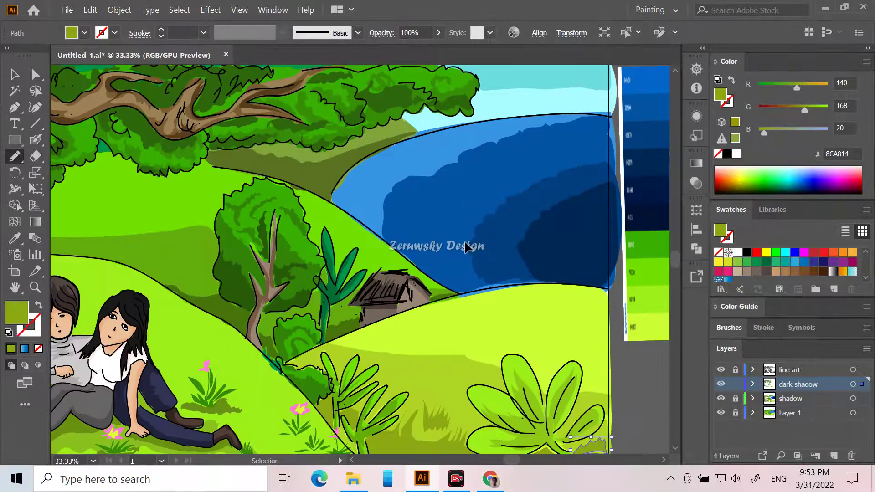
pyautogui.scroll(3, 466, 245)
pyautogui.scroll(-3, 494, 308)
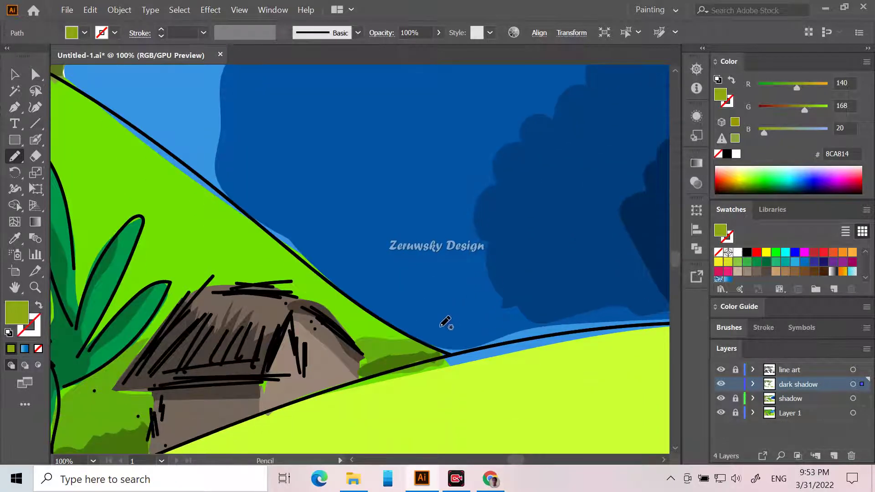
pyautogui.click(19, 76)
pyautogui.scroll(-5, 549, 278)
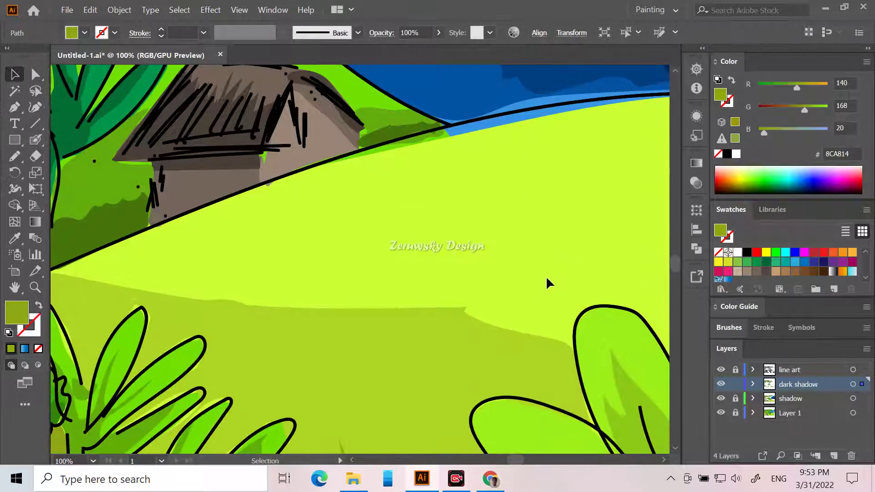
pyautogui.scroll(-7, 561, 291)
pyautogui.scroll(1, 502, 338)
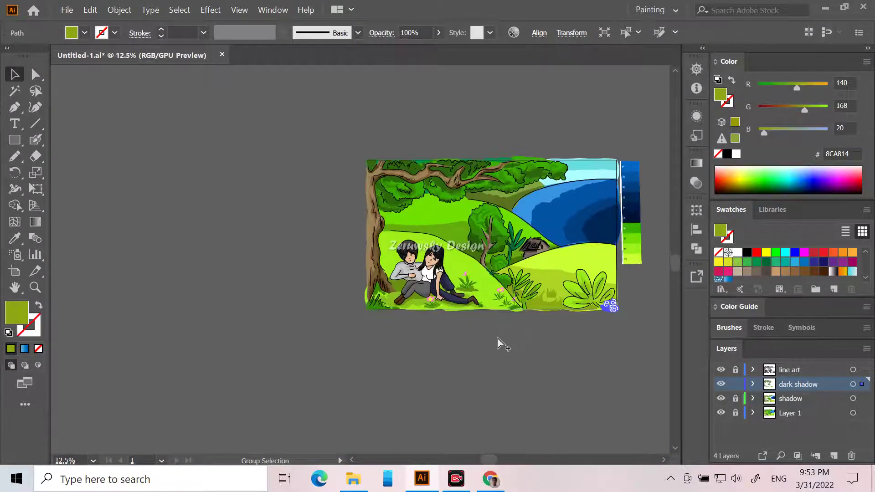
# Sample the grey shadow colour of the man's sweater with nothing selected, and darken the fill to 999695.
pyautogui.click(68, 132)
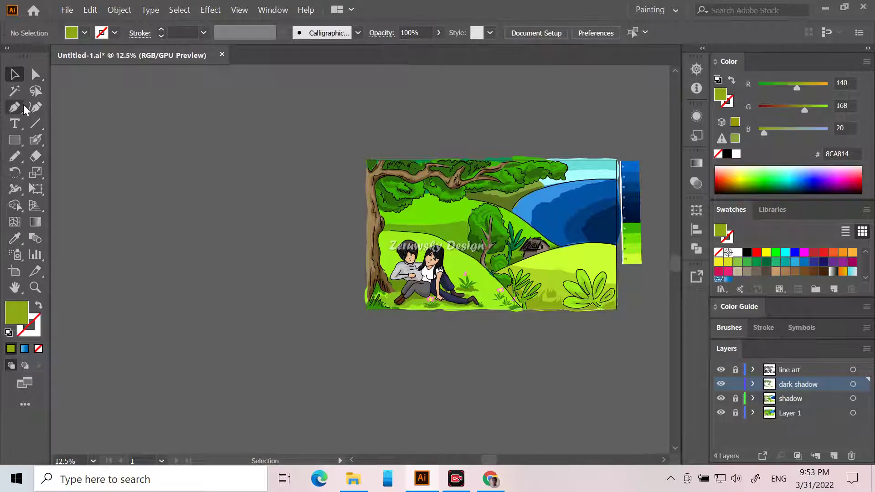
pyautogui.click(17, 236)
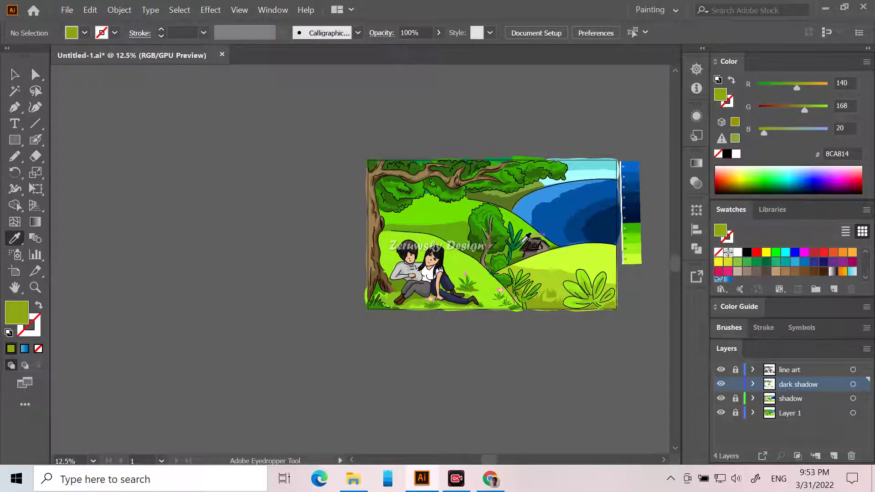
pyautogui.scroll(3, 531, 248)
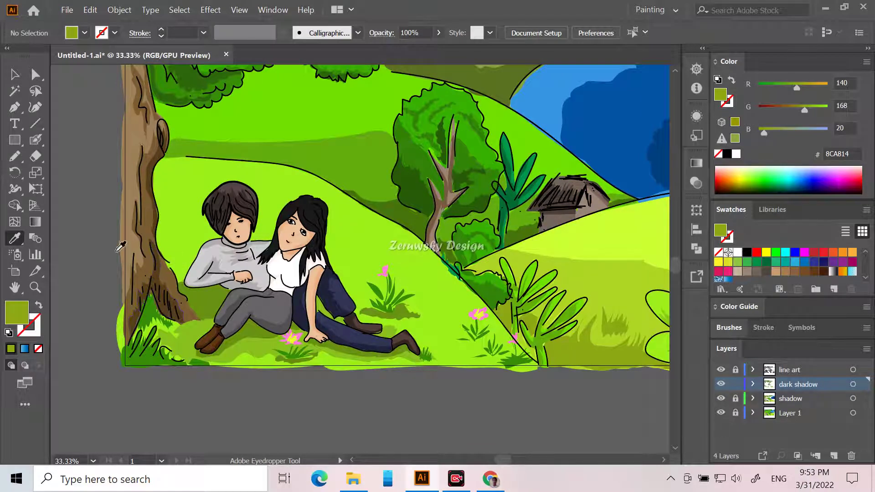
pyautogui.click(213, 269)
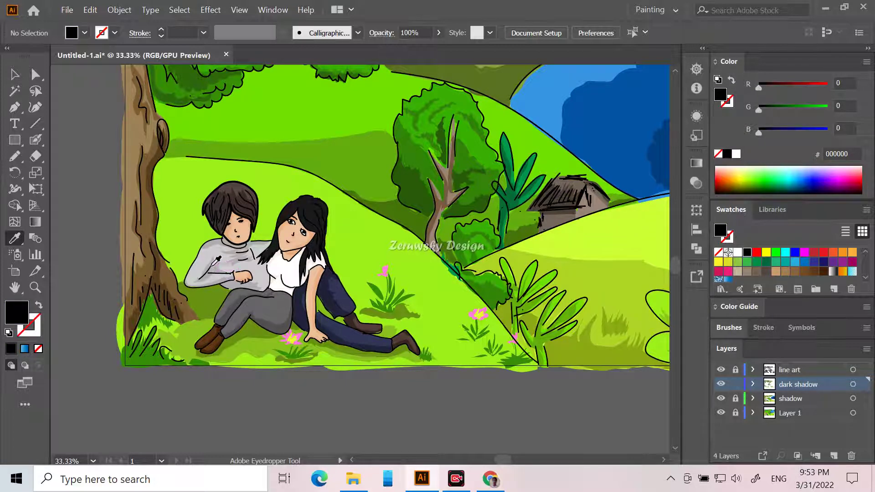
pyautogui.click(218, 265)
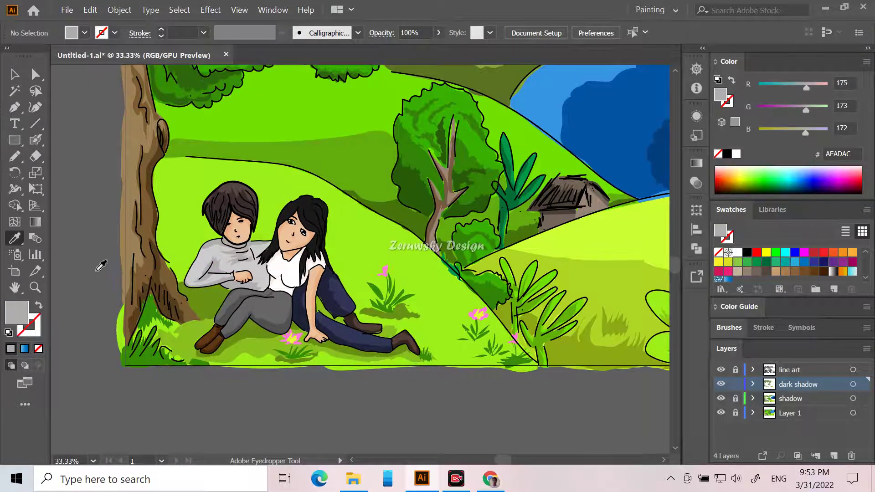
pyautogui.doubleClick(21, 313)
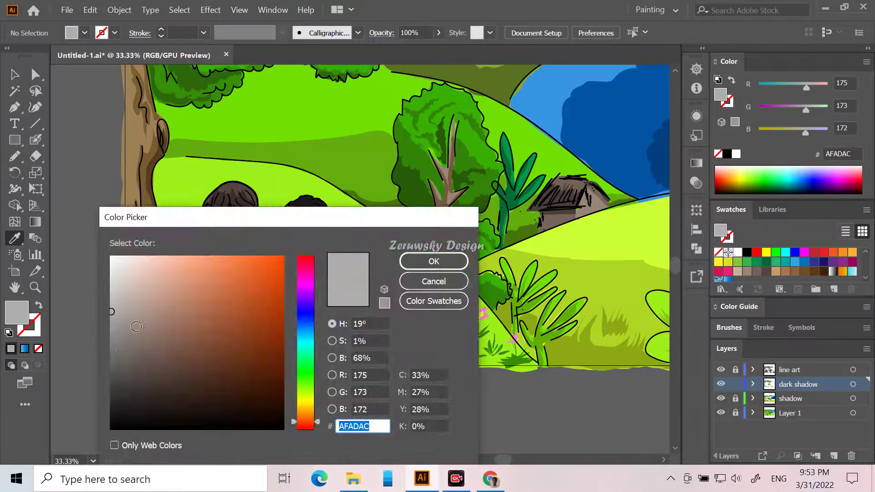
pyautogui.click(116, 326)
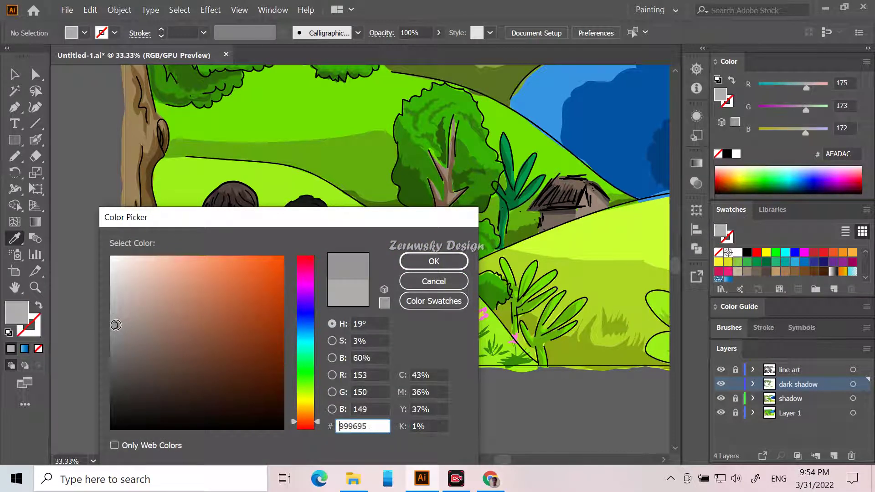
pyautogui.click(433, 262)
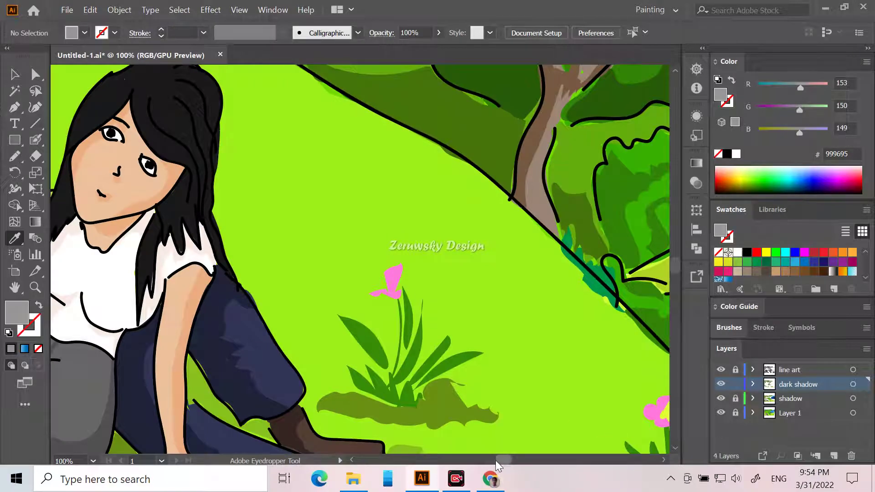
# Draw darker grey shadows with the Pencil tool on the man's sweater at the bent elbow, around the collar and below the forearm.
pyautogui.hscroll(-5, 495, 460)
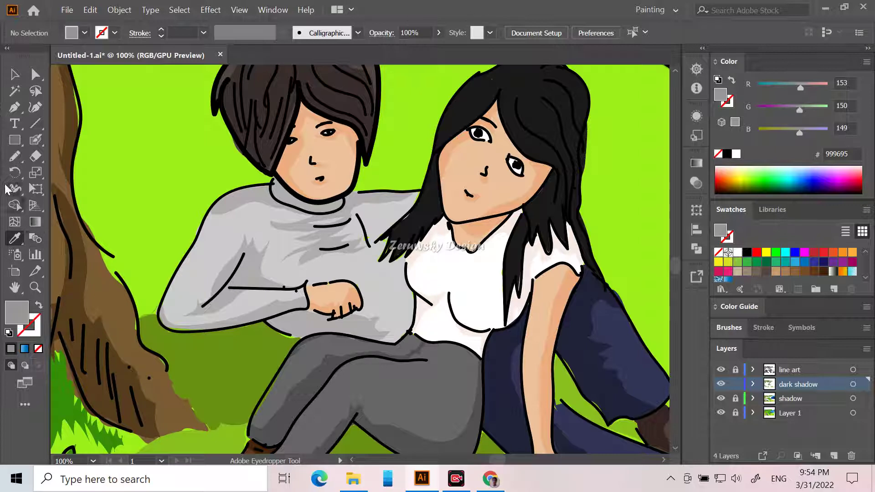
pyautogui.click(15, 156)
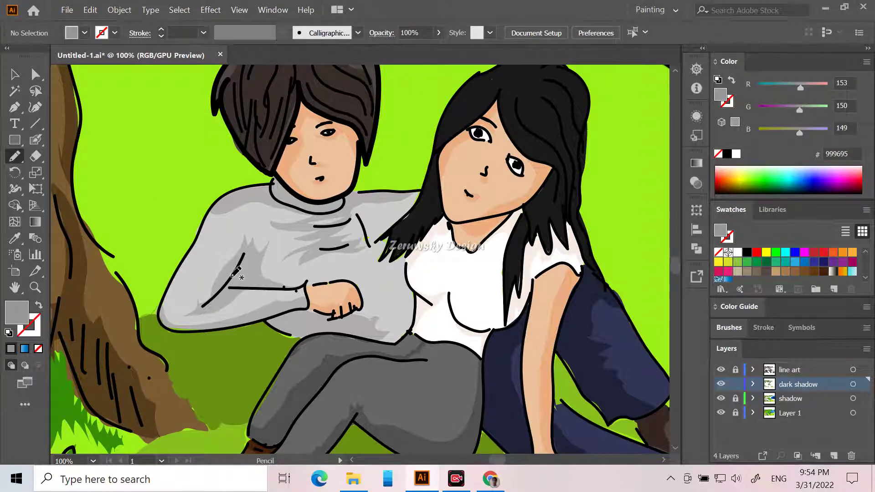
pyautogui.moveTo(231, 281)
pyautogui.mouseDown()
pyautogui.moveTo(245, 261)
pyautogui.moveTo(248, 284)
pyautogui.moveTo(227, 287)
pyautogui.moveTo(232, 276)
pyautogui.mouseUp()
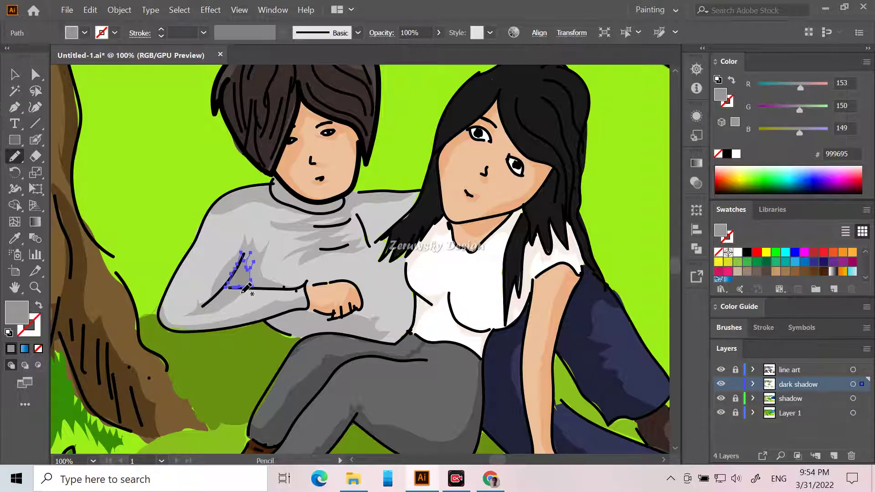
pyautogui.moveTo(217, 308)
pyautogui.mouseDown()
pyautogui.moveTo(204, 308)
pyautogui.moveTo(229, 283)
pyautogui.mouseUp()
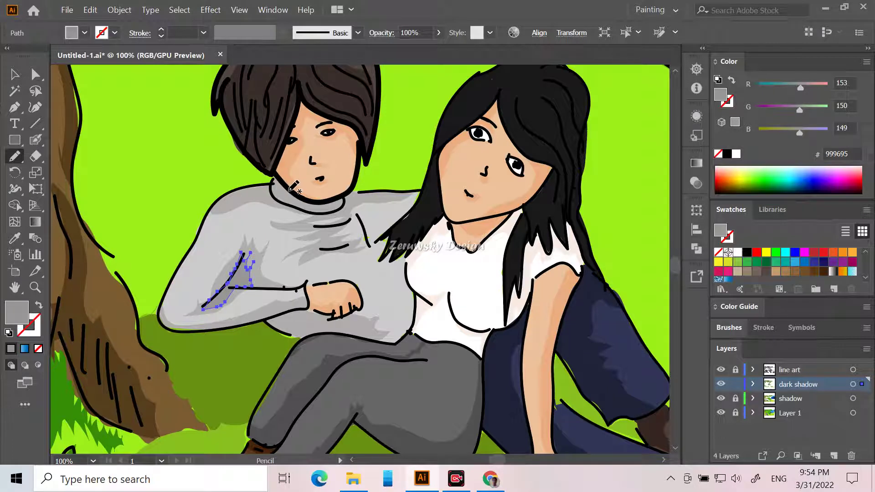
pyautogui.moveTo(291, 192)
pyautogui.mouseDown()
pyautogui.moveTo(320, 204)
pyautogui.moveTo(247, 197)
pyautogui.moveTo(275, 181)
pyautogui.moveTo(304, 193)
pyautogui.mouseUp()
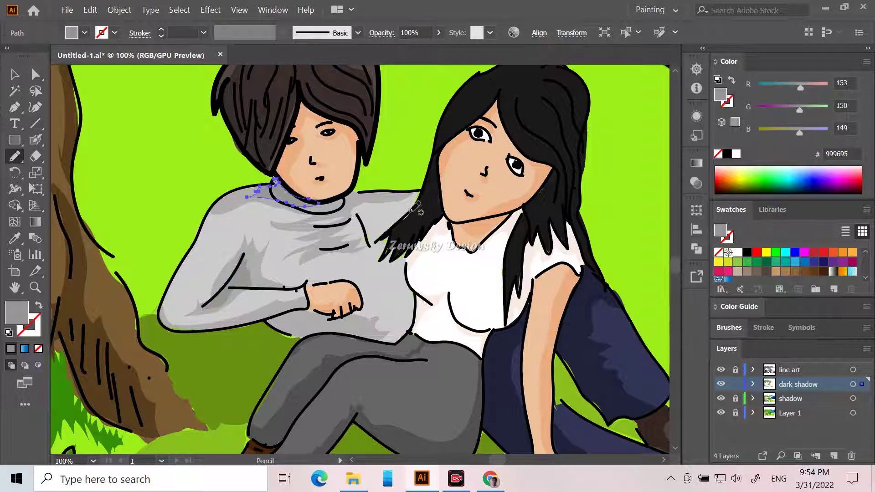
pyautogui.moveTo(299, 309)
pyautogui.mouseDown()
pyautogui.moveTo(325, 322)
pyautogui.moveTo(319, 335)
pyautogui.moveTo(300, 337)
pyautogui.moveTo(269, 321)
pyautogui.moveTo(297, 311)
pyautogui.mouseUp()
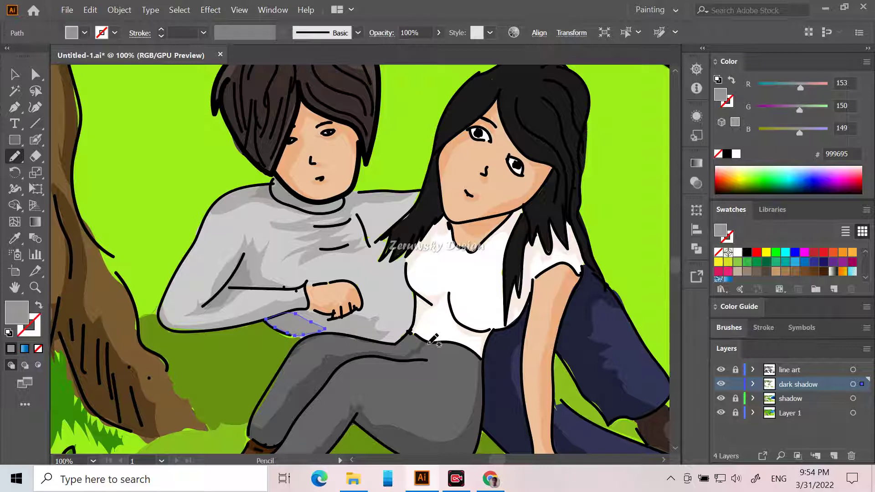
# Lock the dark shadow layer and add a new layer named "highlight" directly above it.
pyautogui.scroll(-2, 549, 367)
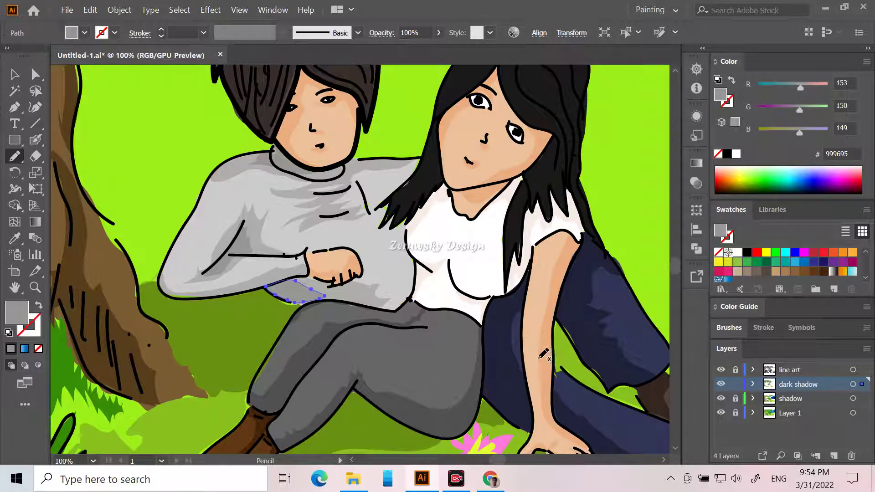
pyautogui.hotkey('ctrl', '-')
pyautogui.hotkey('ctrl', '-')
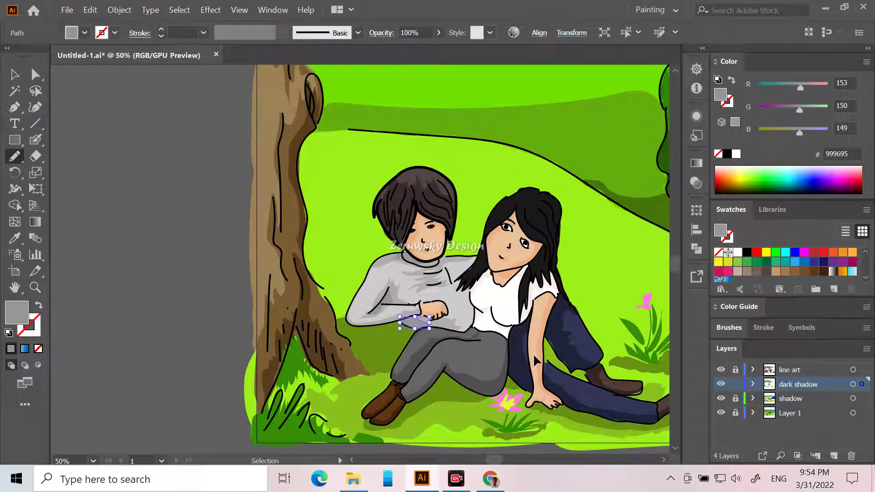
pyautogui.hotkey('ctrl', '-')
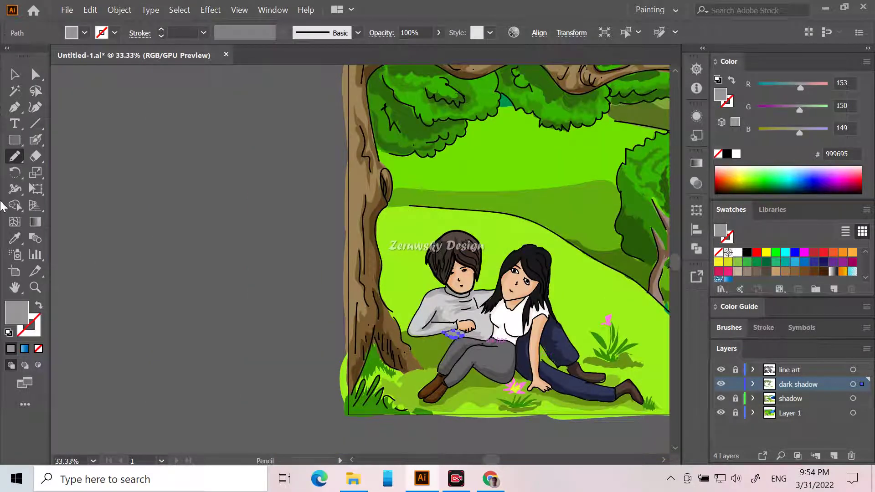
pyautogui.click(736, 384)
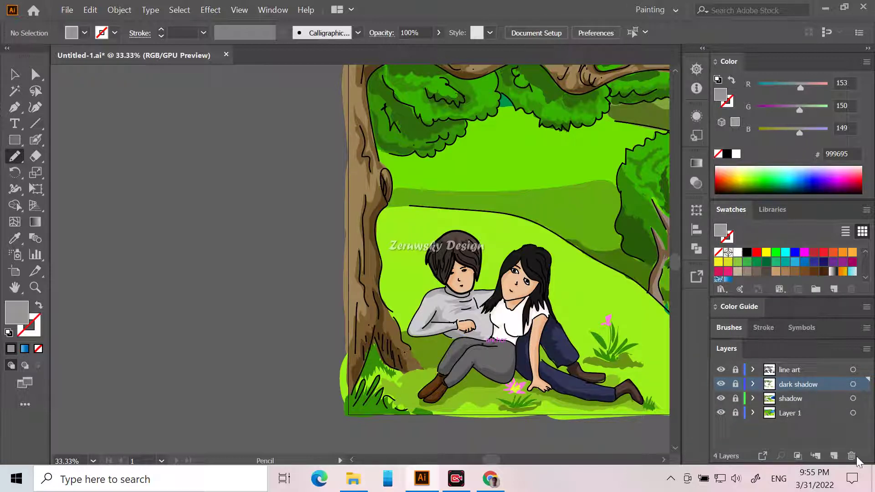
pyautogui.click(832, 454)
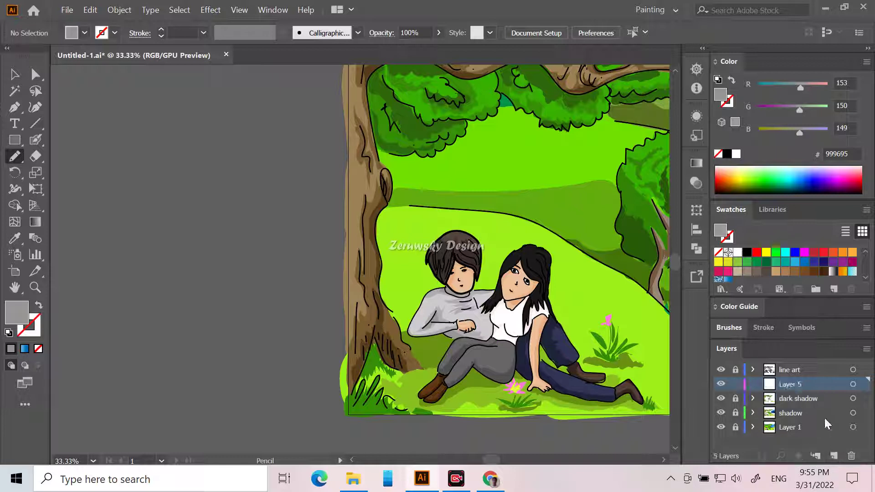
pyautogui.doubleClick(797, 384)
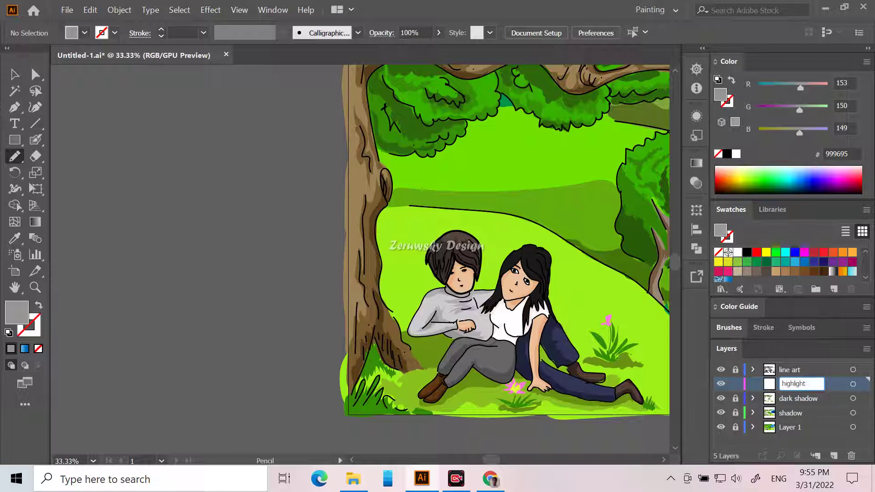
pyautogui.click(838, 384)
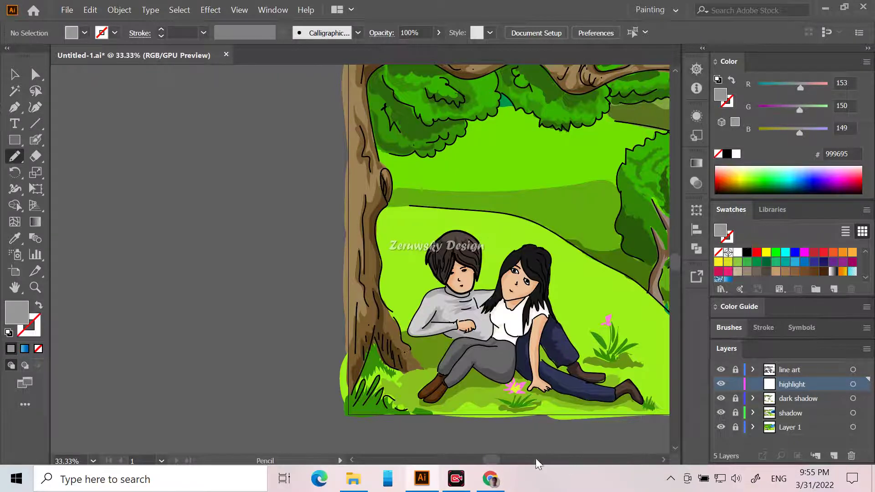
# Set the fill colour to white, FFFFFF, for drawing on the highlight layer.
pyautogui.moveTo(491, 459); pyautogui.dragTo(503, 460)
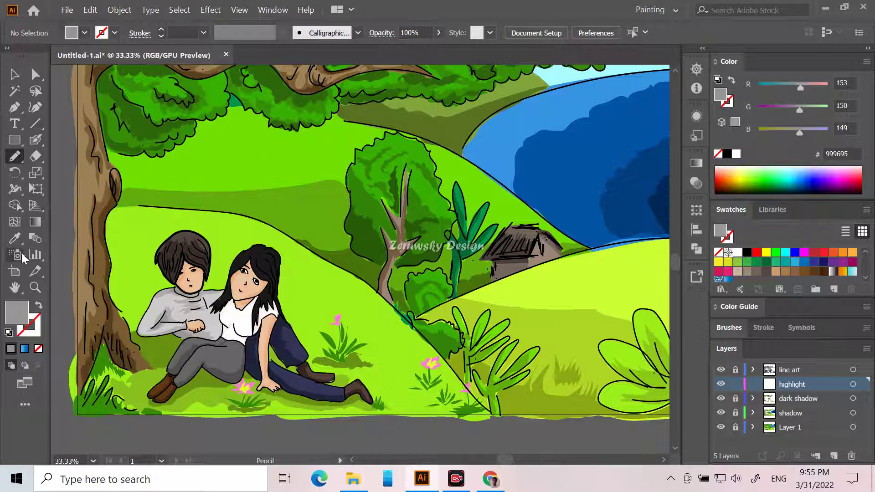
pyautogui.click(855, 168)
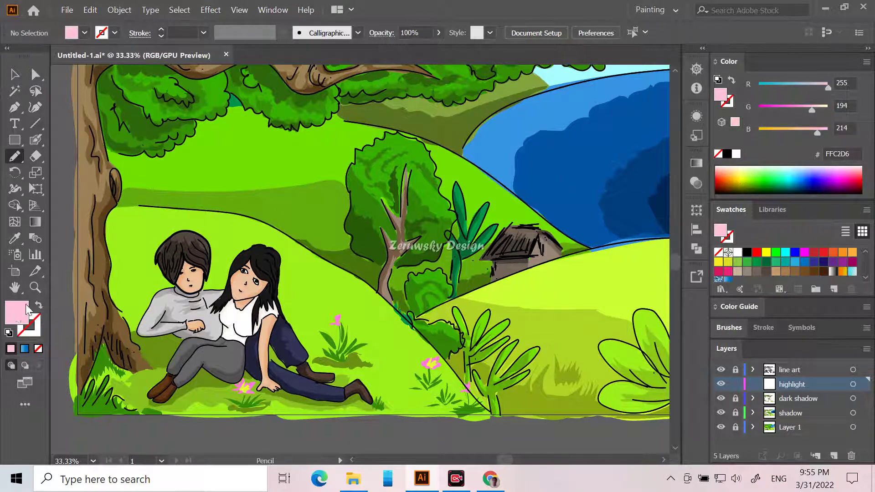
pyautogui.doubleClick(16, 314)
pyautogui.moveTo(130, 298); pyautogui.dragTo(109, 253)
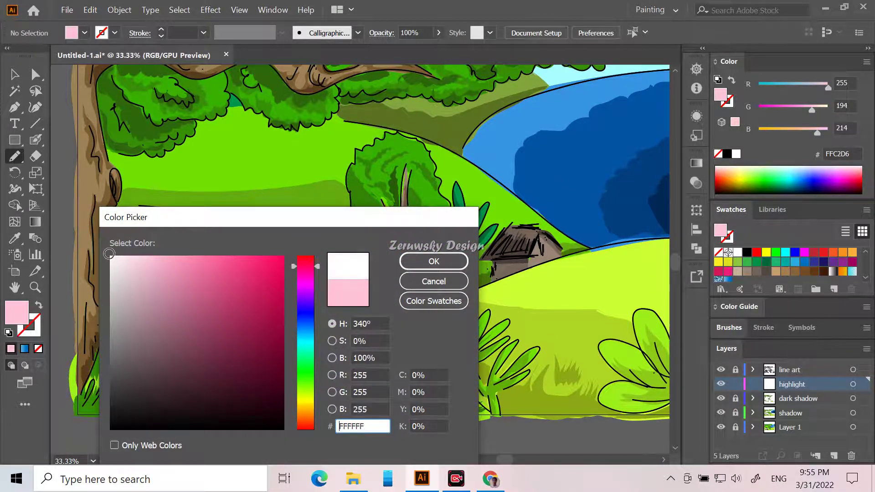
pyautogui.click(433, 262)
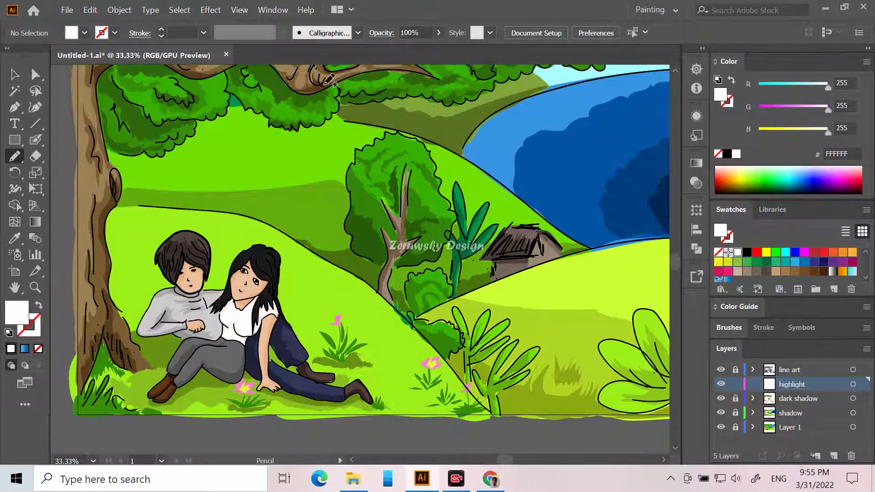
pyautogui.press('ctrl')
pyautogui.scroll(1, 283, 184)
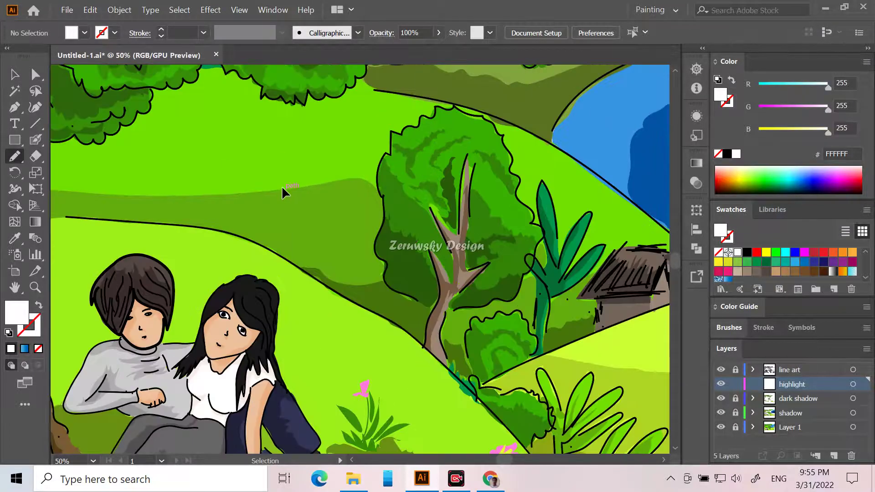
# Draw a white Pencil highlight along the crown of the man's hair and lower its opacity to 49%.
pyautogui.scroll(2, 282, 185)
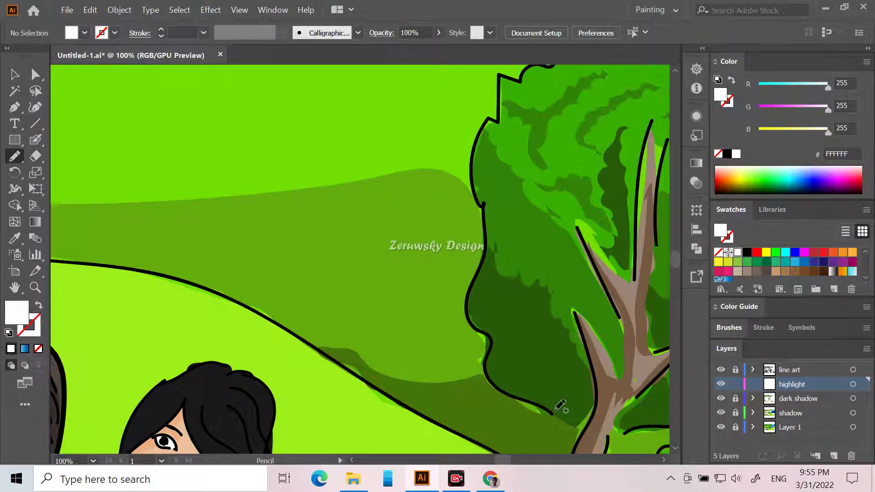
pyautogui.scroll(-2, 444, 417)
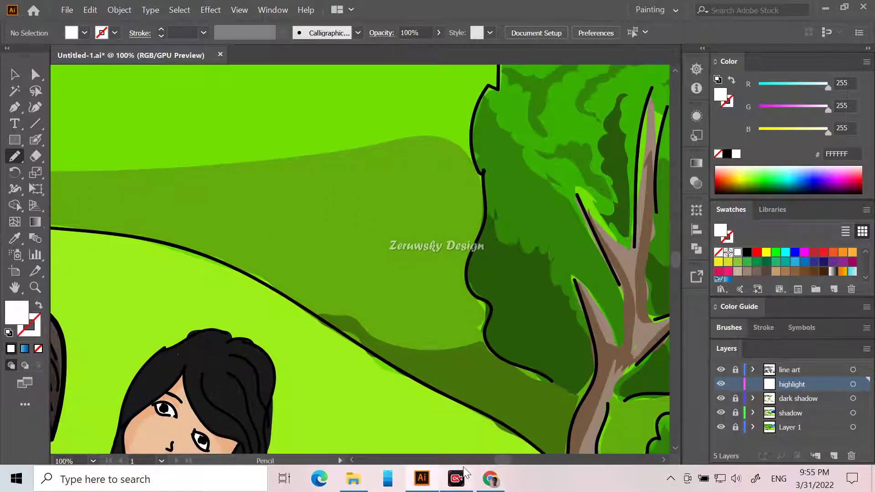
pyautogui.scroll(-2, 549, 439)
pyautogui.hscroll(-5, 504, 459)
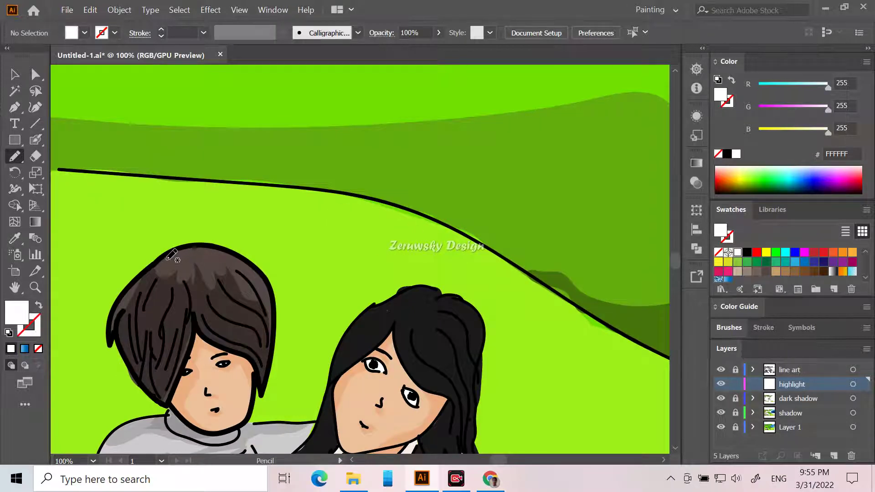
pyautogui.moveTo(162, 262)
pyautogui.mouseDown()
pyautogui.moveTo(201, 253)
pyautogui.moveTo(240, 262)
pyautogui.moveTo(220, 248)
pyautogui.moveTo(177, 251)
pyautogui.mouseUp()
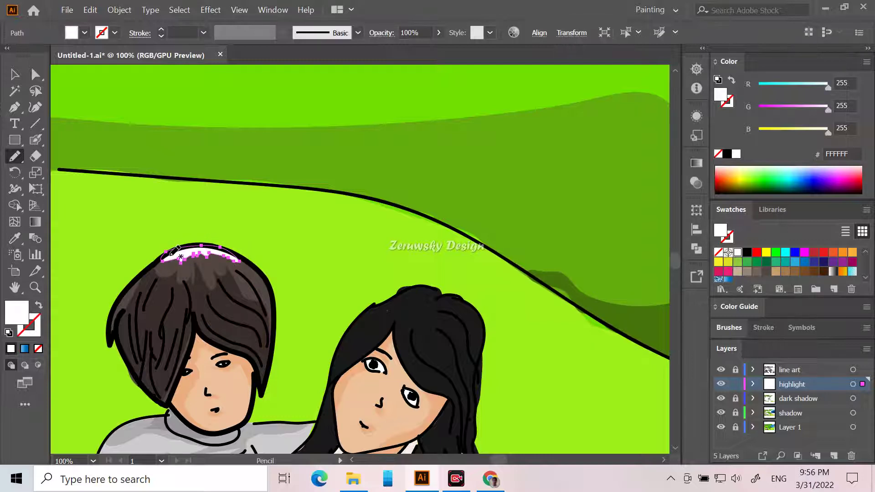
pyautogui.click(437, 33)
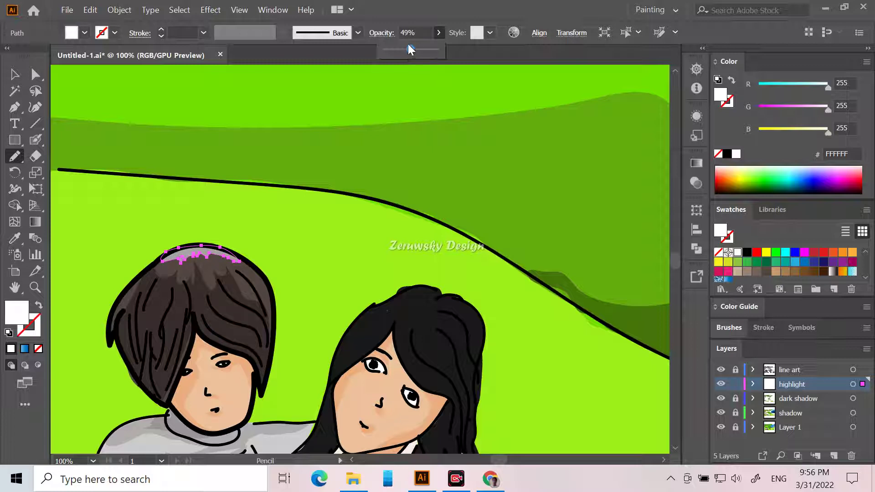
pyautogui.click(408, 43)
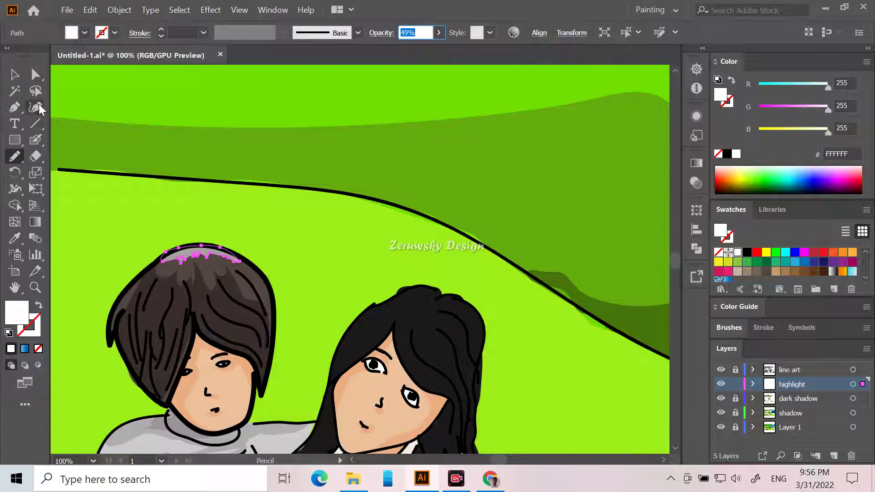
# Draw a white Pencil highlight along the outer top edge of the woman's hair and set its opacity to 30%.
pyautogui.click(14, 156)
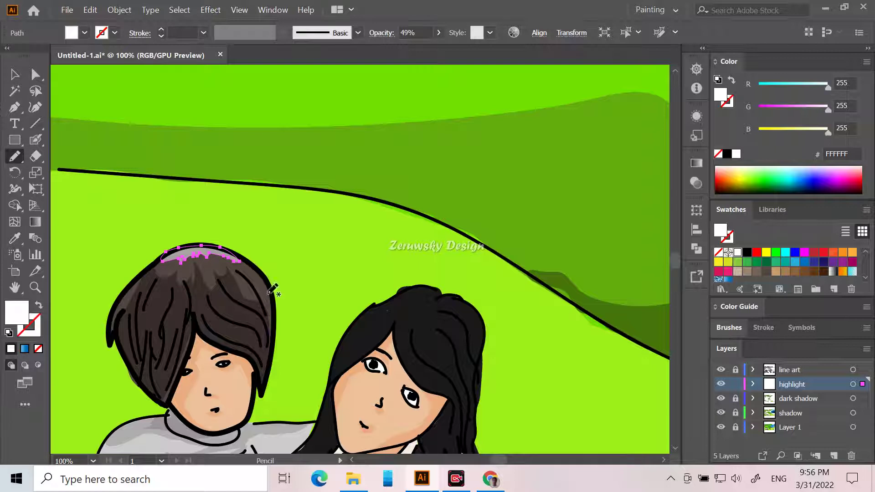
pyautogui.moveTo(439, 298)
pyautogui.mouseDown()
pyautogui.moveTo(466, 297)
pyautogui.moveTo(425, 298)
pyautogui.moveTo(442, 290)
pyautogui.moveTo(413, 287)
pyautogui.moveTo(362, 318)
pyautogui.moveTo(409, 295)
pyautogui.moveTo(448, 296)
pyautogui.moveTo(471, 316)
pyautogui.moveTo(482, 359)
pyautogui.moveTo(473, 308)
pyautogui.moveTo(431, 288)
pyautogui.mouseUp()
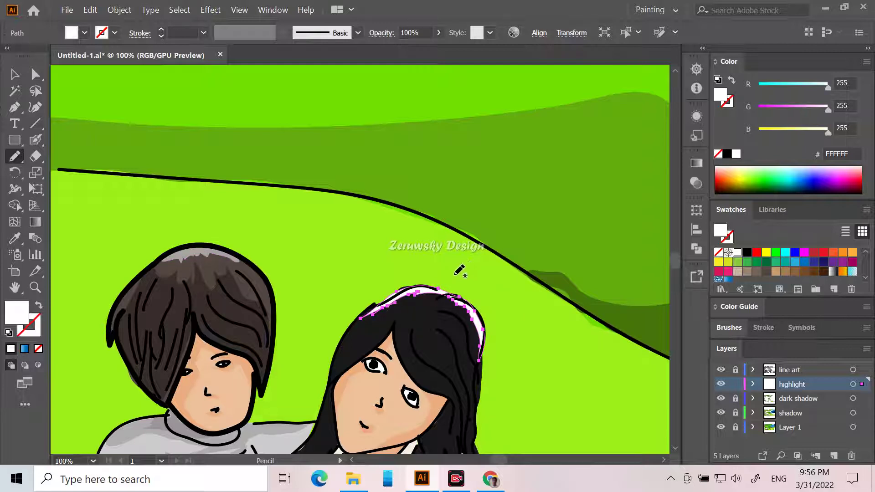
pyautogui.click(439, 33)
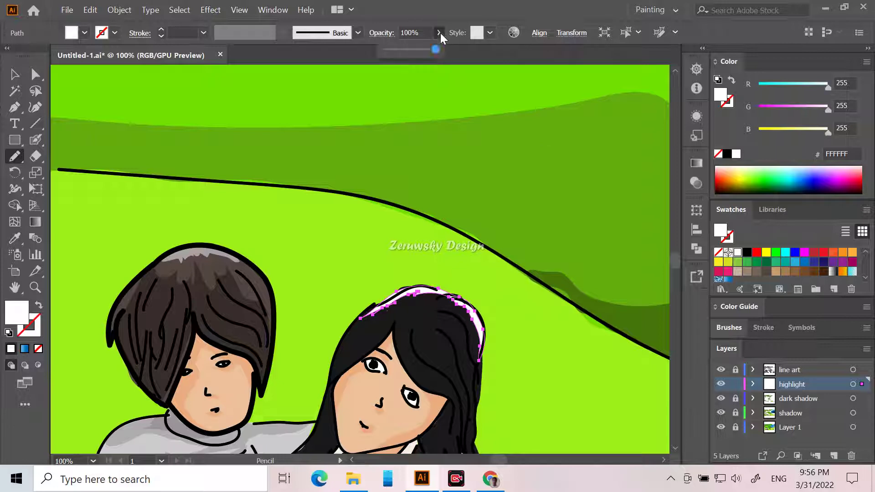
pyautogui.moveTo(437, 47); pyautogui.dragTo(422, 48)
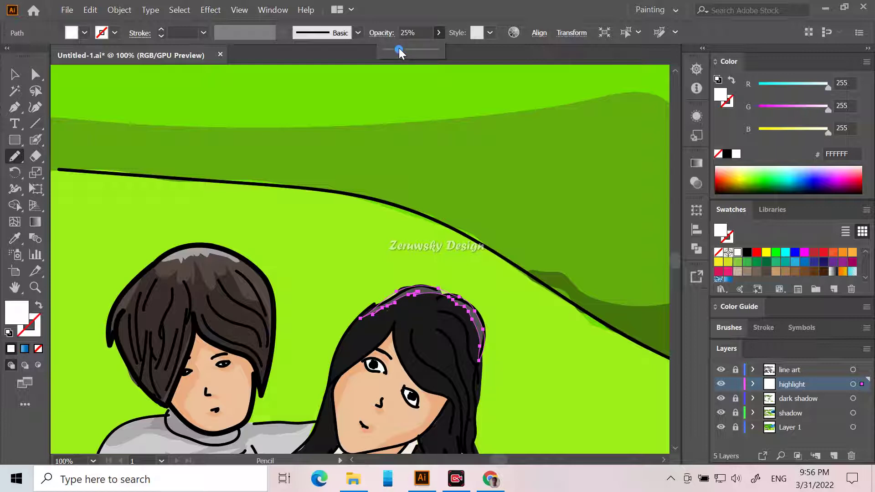
pyautogui.moveTo(393, 50); pyautogui.dragTo(402, 52)
# Draw a jagged white highlight with the Pencil tool across the woman's fringe and set its opacity to 30%.
pyautogui.scroll(-5, 572, 183)
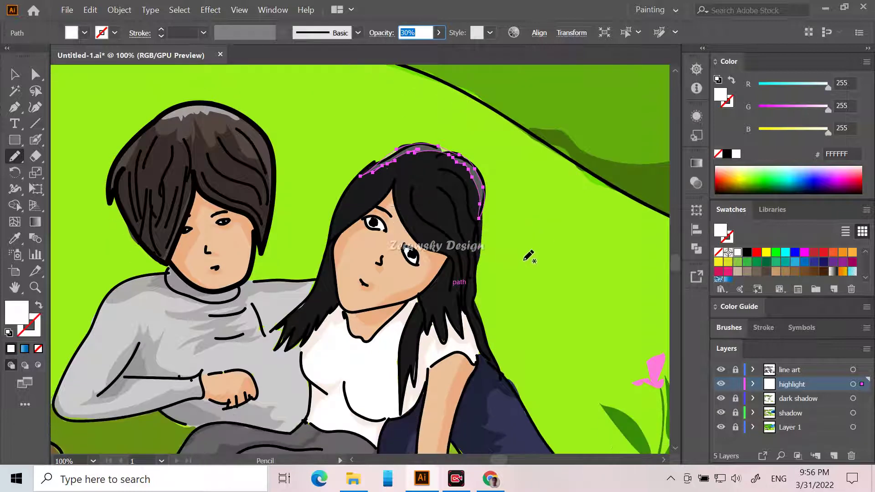
pyautogui.scroll(-2, 529, 257)
pyautogui.scroll(-1, 536, 246)
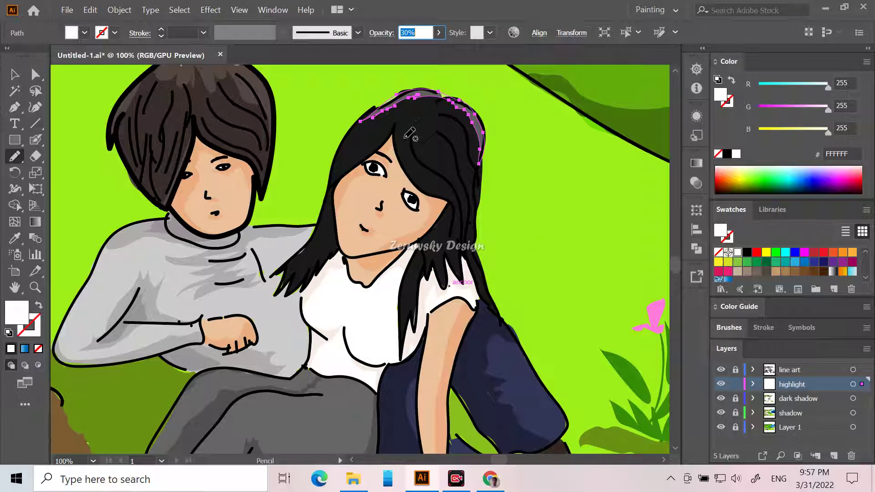
pyautogui.moveTo(404, 142)
pyautogui.mouseDown()
pyautogui.moveTo(412, 162)
pyautogui.moveTo(430, 137)
pyautogui.moveTo(472, 114)
pyautogui.moveTo(470, 129)
pyautogui.moveTo(417, 182)
pyautogui.moveTo(399, 129)
pyautogui.moveTo(408, 149)
pyautogui.moveTo(413, 141)
pyautogui.mouseUp()
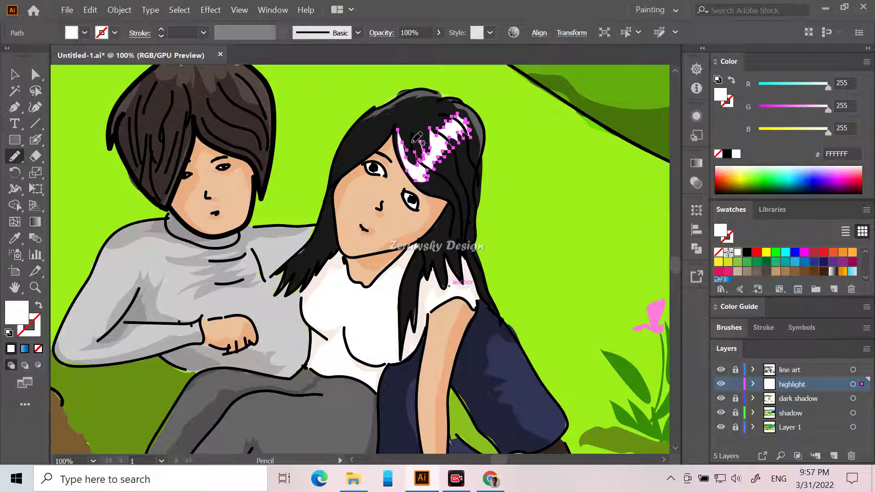
pyautogui.click(422, 27)
pyautogui.write('30')
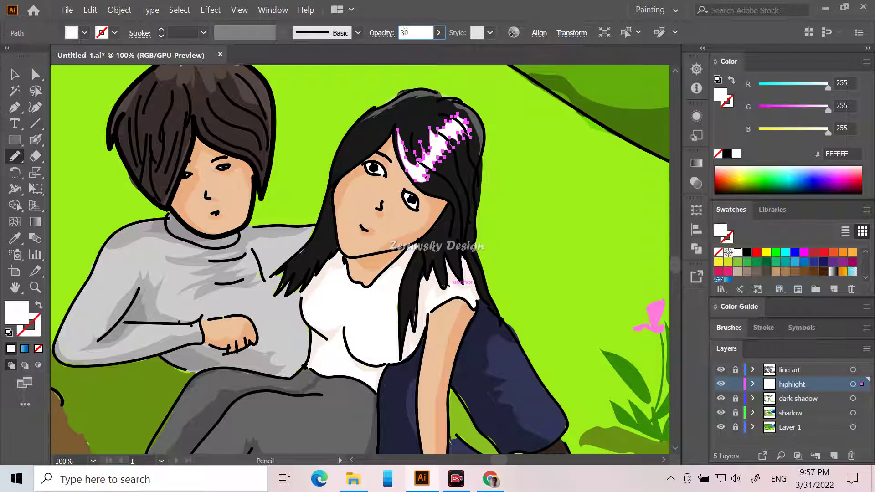
pyautogui.press('Return')
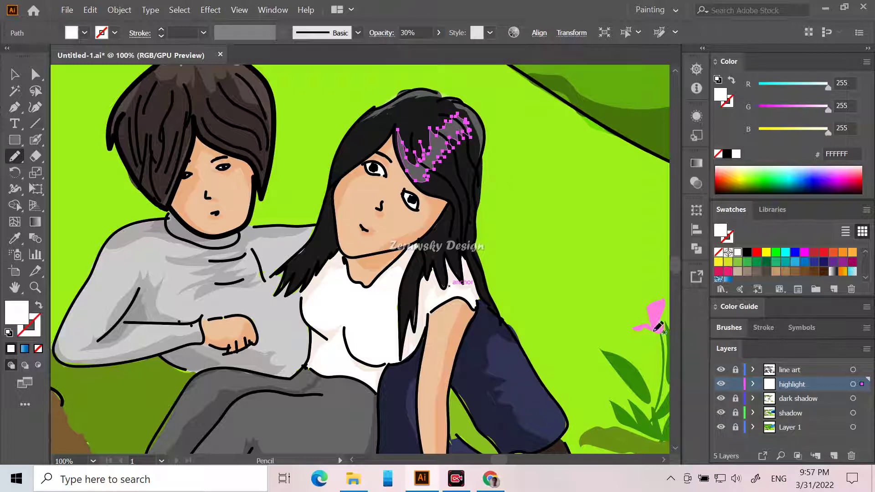
# Deselect the fringe highlight and examine the couple and the large tree's foliage above them at 50% zoom.
pyautogui.scroll(-4, 621, 308)
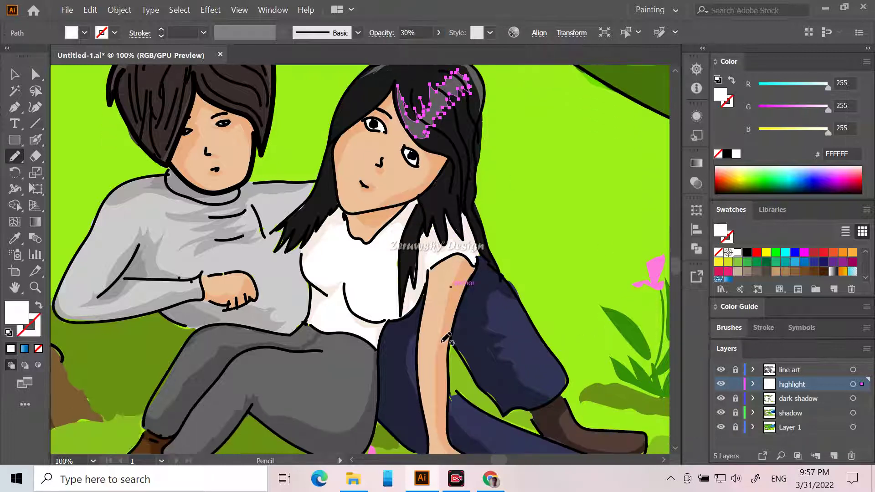
pyautogui.scroll(3, 430, 302)
pyautogui.scroll(3, 430, 302)
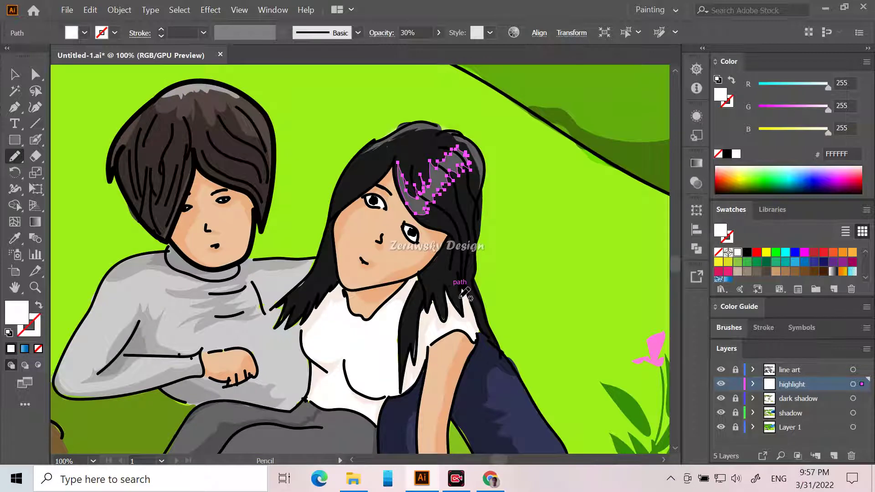
pyautogui.hotkey('ctrl', '-')
pyautogui.hotkey('ctrl', '-')
pyautogui.keyDown('ctrl'); pyautogui.click(476, 303); pyautogui.keyUp('ctrl')
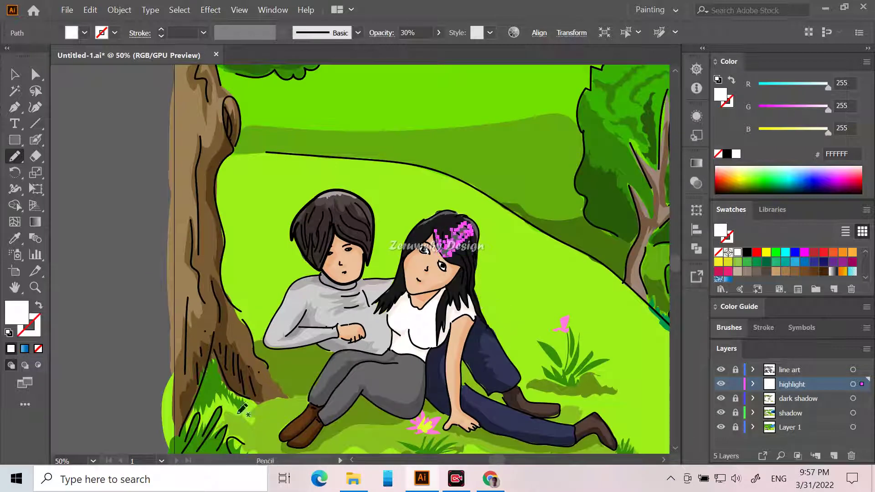
pyautogui.click(15, 76)
pyautogui.click(60, 134)
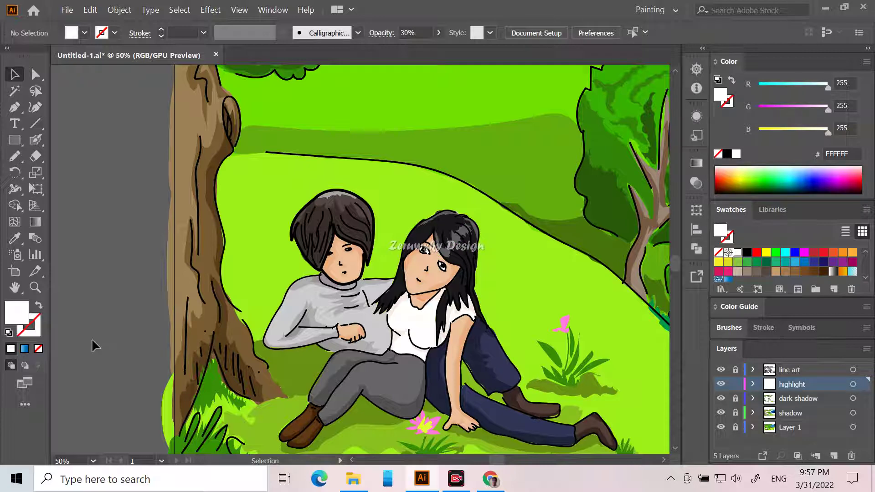
pyautogui.scroll(5, 91, 338)
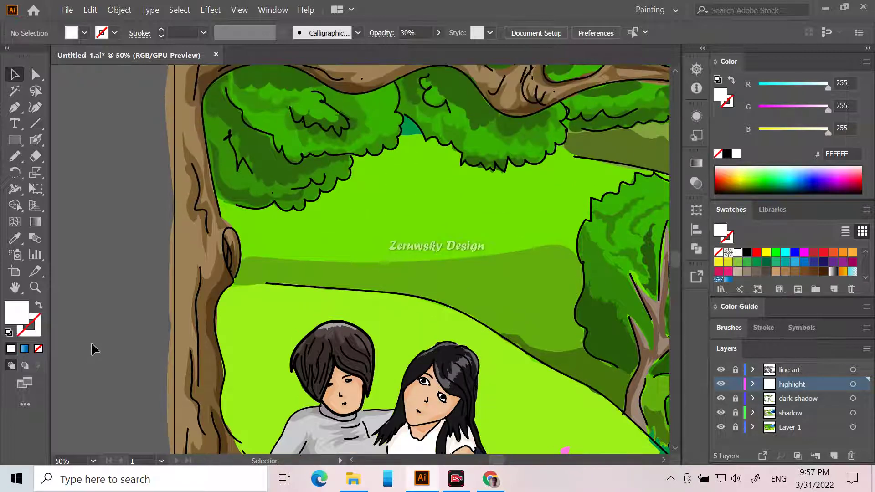
pyautogui.scroll(5, 91, 343)
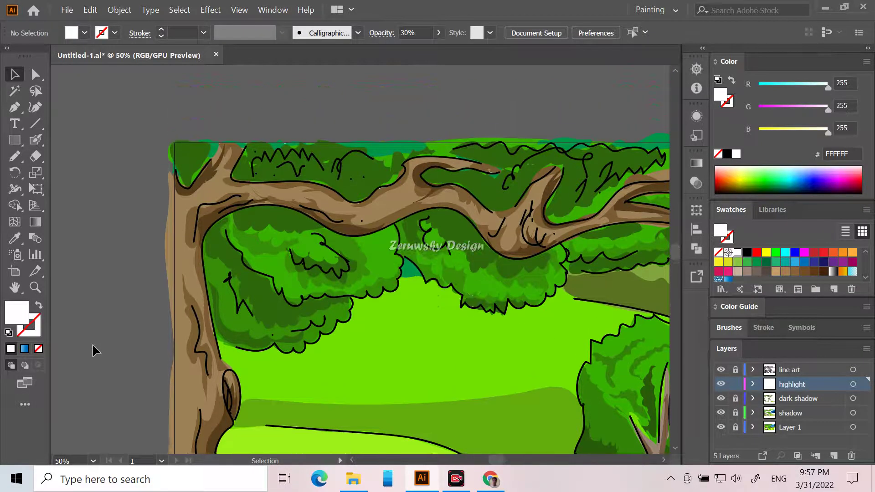
pyautogui.scroll(-7, 277, 383)
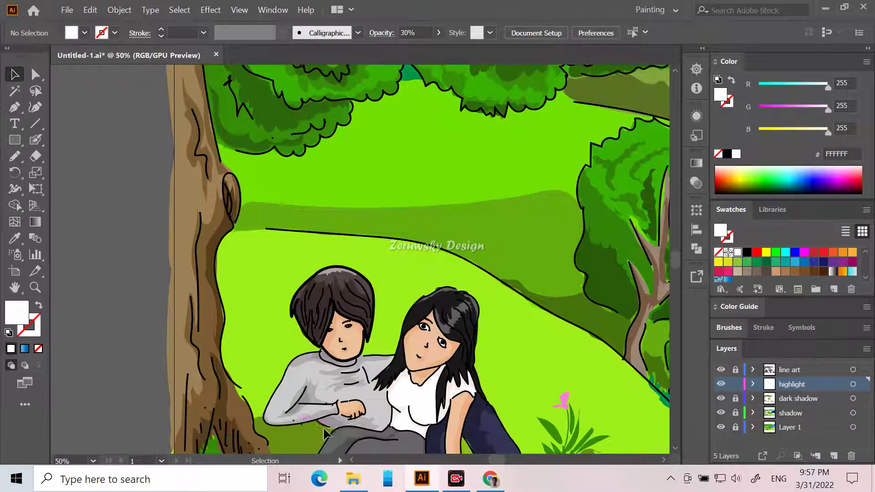
pyautogui.scroll(-1, 301, 422)
pyautogui.scroll(1, 321, 425)
pyautogui.scroll(-1, 321, 425)
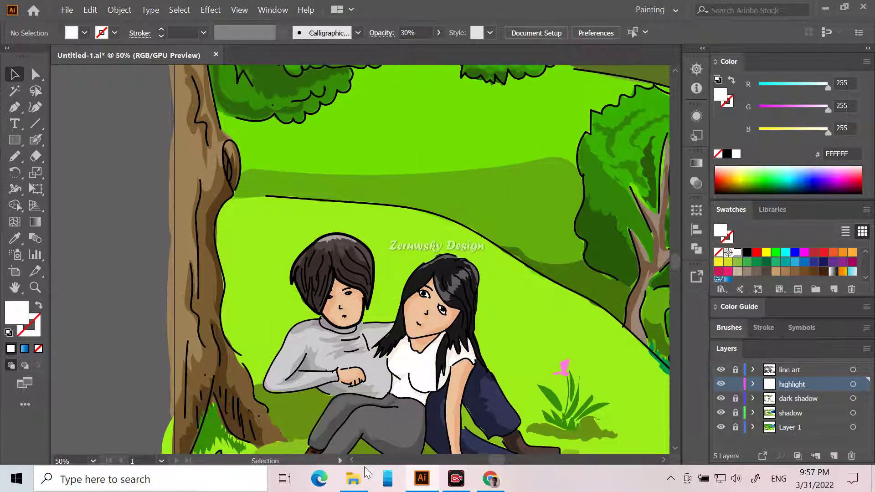
# Draw a white Pencil highlight along the upper edge of the round tree crown near the hut, set its opacity to 30% and deselect it.
pyautogui.moveTo(500, 461); pyautogui.dragTo(508, 460)
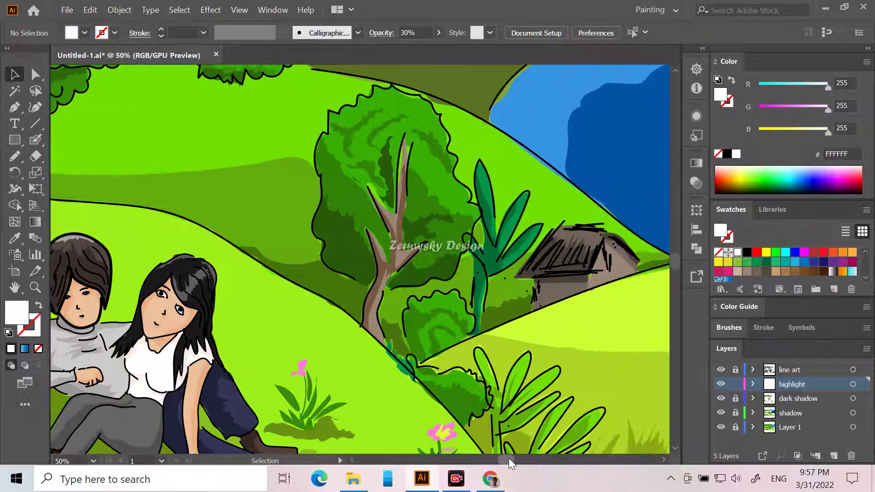
pyautogui.scroll(5, 504, 457)
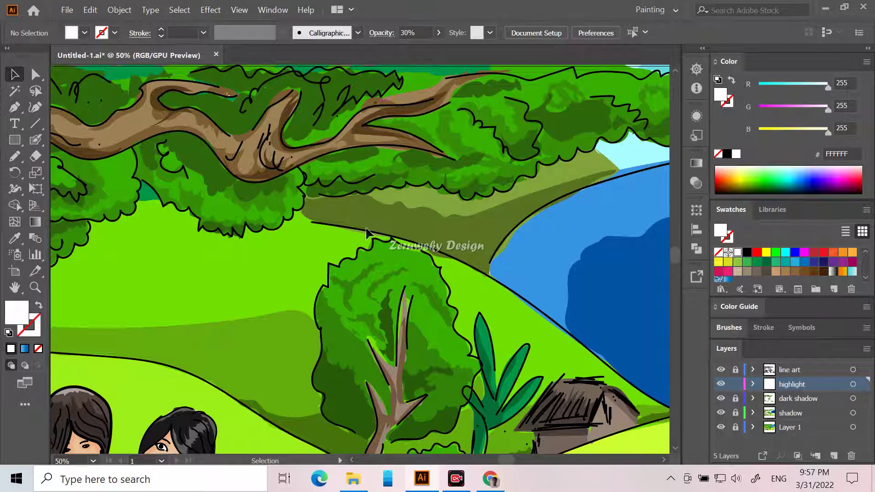
pyautogui.click(14, 156)
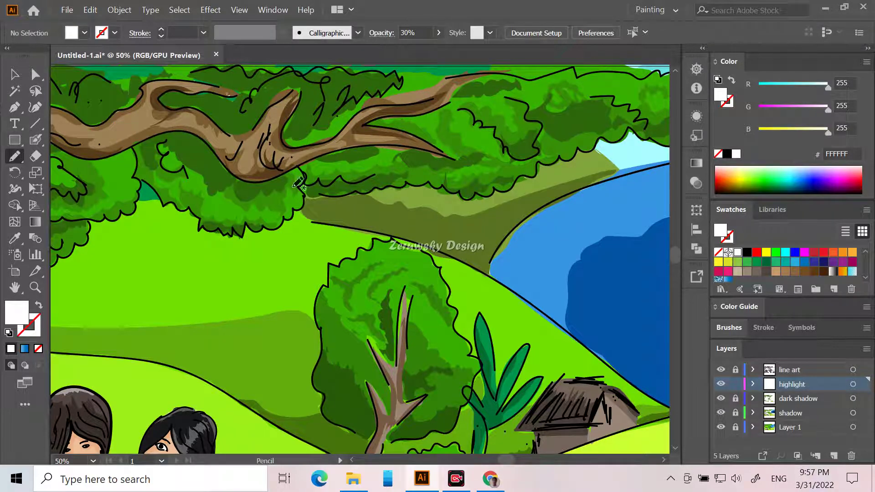
pyautogui.moveTo(394, 242)
pyautogui.mouseDown()
pyautogui.moveTo(429, 258)
pyautogui.moveTo(452, 291)
pyautogui.moveTo(422, 261)
pyautogui.moveTo(391, 249)
pyautogui.moveTo(334, 273)
pyautogui.moveTo(375, 246)
pyautogui.moveTo(411, 238)
pyautogui.mouseUp()
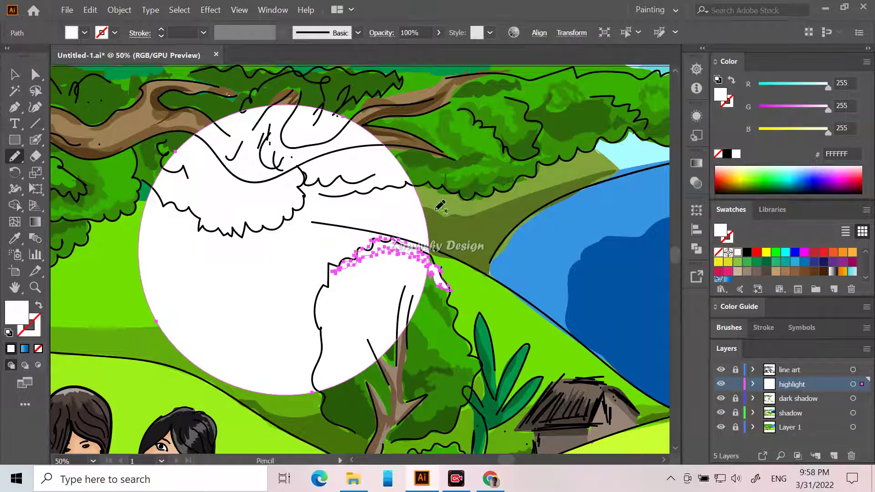
pyautogui.press('Delete')
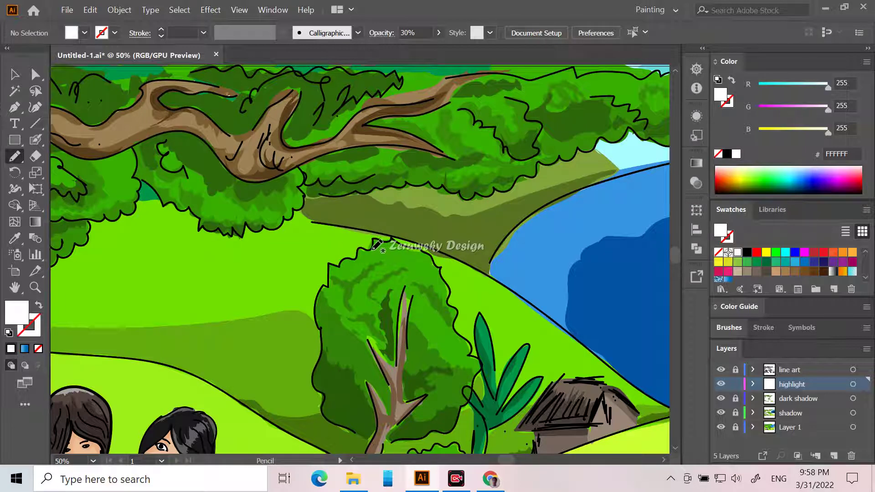
pyautogui.moveTo(377, 246)
pyautogui.mouseDown()
pyautogui.moveTo(424, 250)
pyautogui.moveTo(447, 287)
pyautogui.moveTo(419, 261)
pyautogui.moveTo(382, 251)
pyautogui.moveTo(329, 277)
pyautogui.moveTo(328, 268)
pyautogui.moveTo(383, 241)
pyautogui.mouseUp()
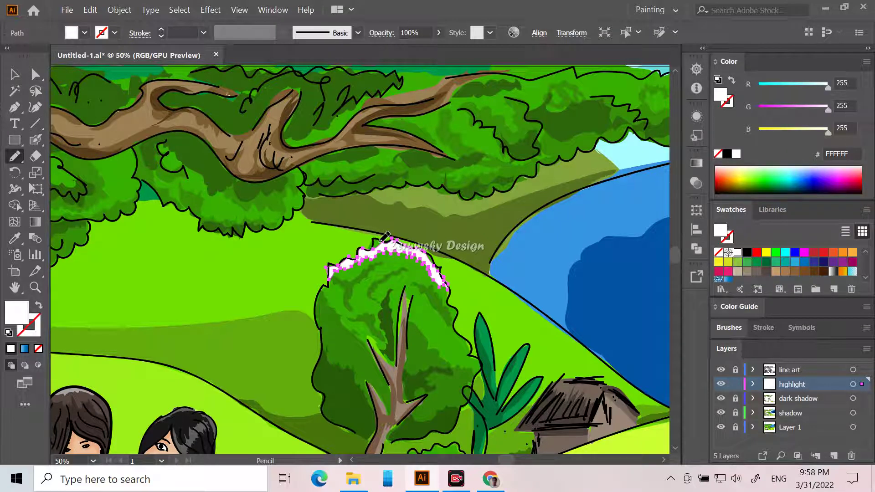
pyautogui.click(417, 32)
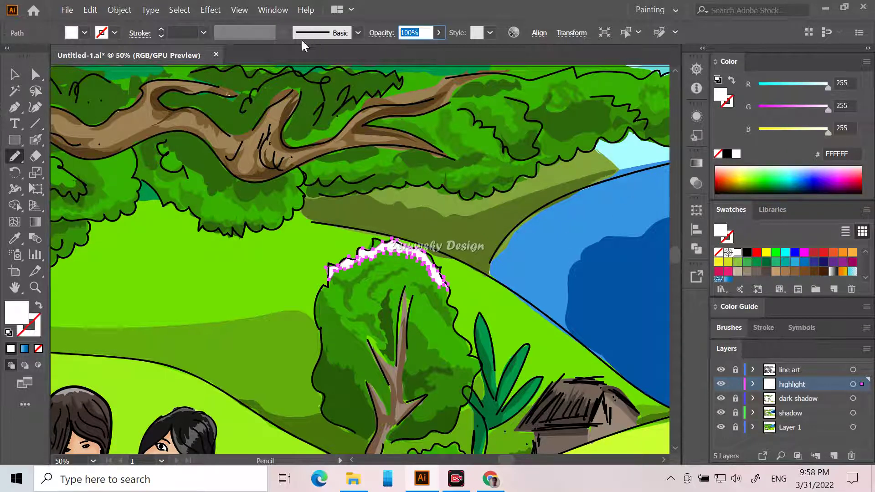
pyautogui.write('30')
pyautogui.press('Return')
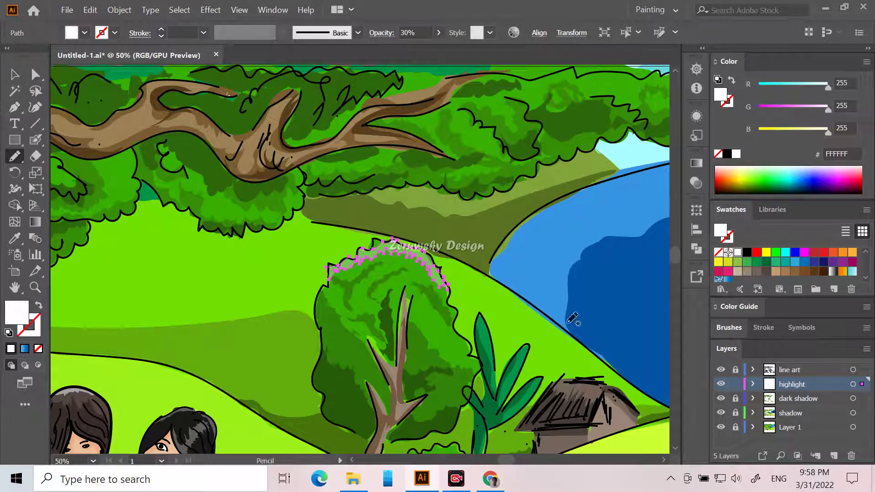
pyautogui.click(14, 75)
pyautogui.click(630, 284)
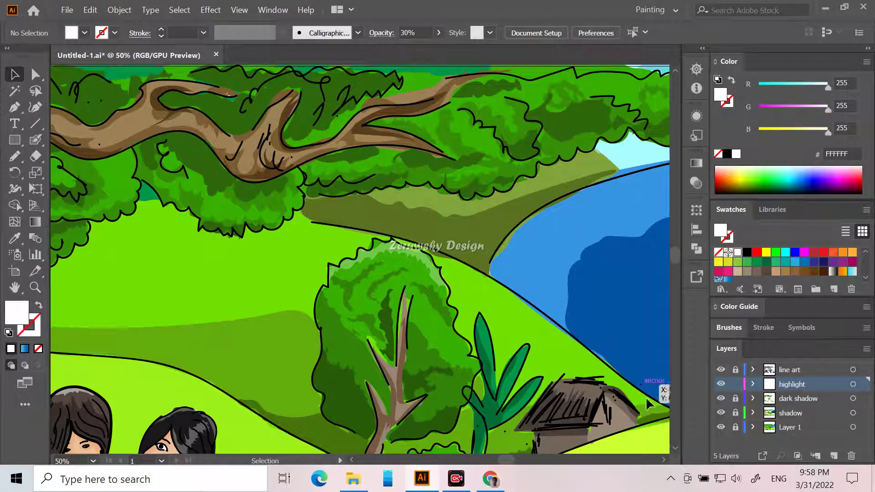
# Paint white Blob Brush highlights on two leaves of the dark green plant beside the hut and along the hut's roof ridge.
pyautogui.scroll(-2, 610, 426)
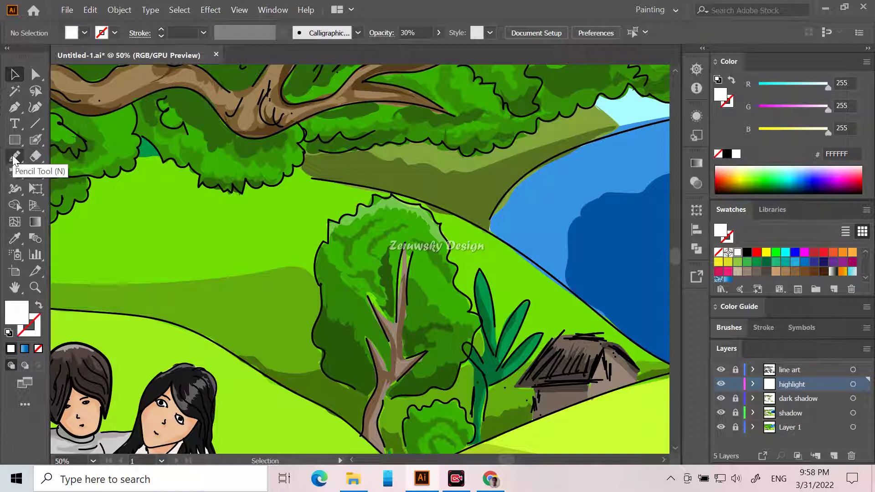
pyautogui.click(34, 141)
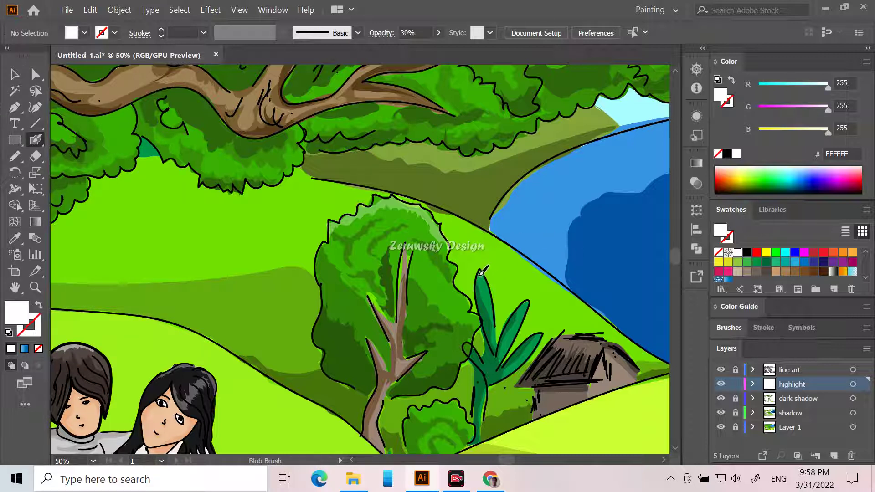
pyautogui.moveTo(478, 271); pyautogui.dragTo(495, 320)
pyautogui.moveTo(482, 267); pyautogui.dragTo(496, 301)
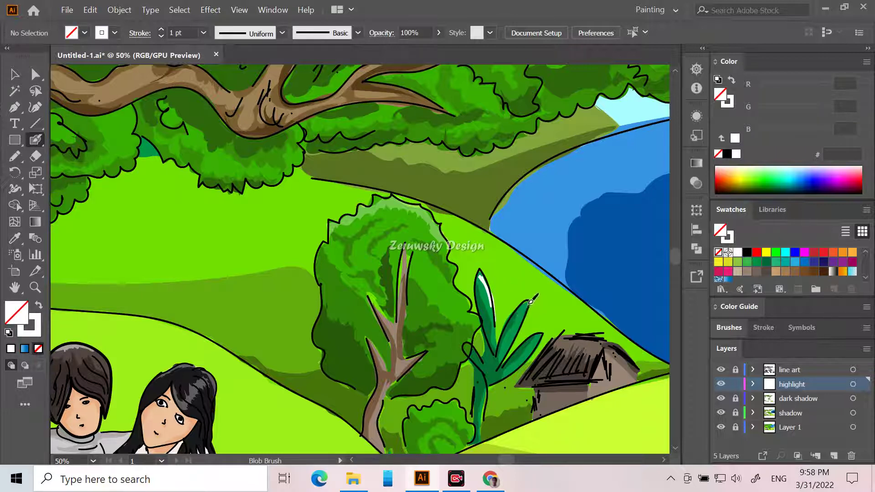
pyautogui.moveTo(527, 307); pyautogui.dragTo(519, 334)
pyautogui.moveTo(558, 335)
pyautogui.mouseDown()
pyautogui.moveTo(591, 337)
pyautogui.moveTo(604, 326)
pyautogui.moveTo(582, 337)
pyautogui.moveTo(601, 341)
pyautogui.mouseUp()
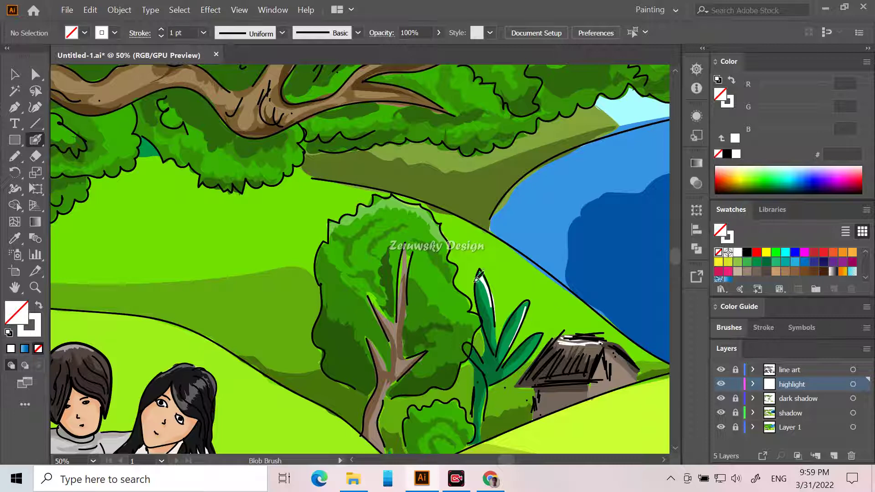
# Draw a Pencil highlight along the lake's curved upper shoreline and give it a white fill without a stroke.
pyautogui.moveTo(513, 462); pyautogui.dragTo(525, 459)
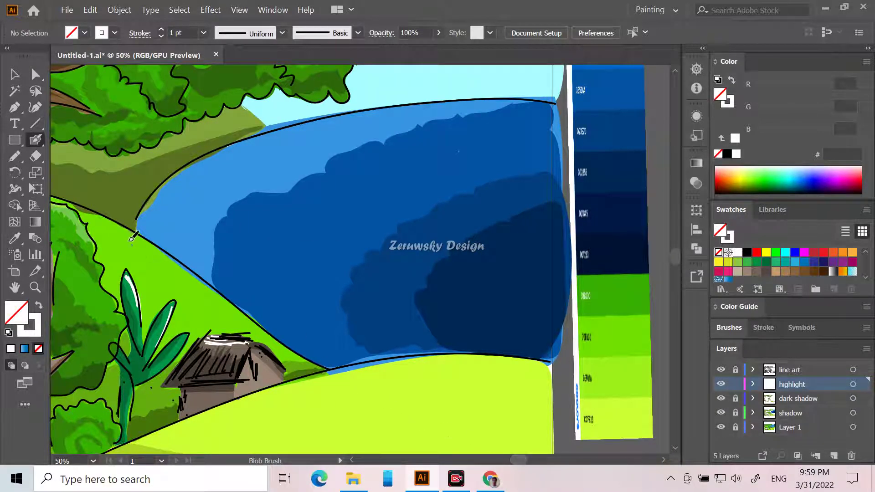
pyautogui.click(14, 157)
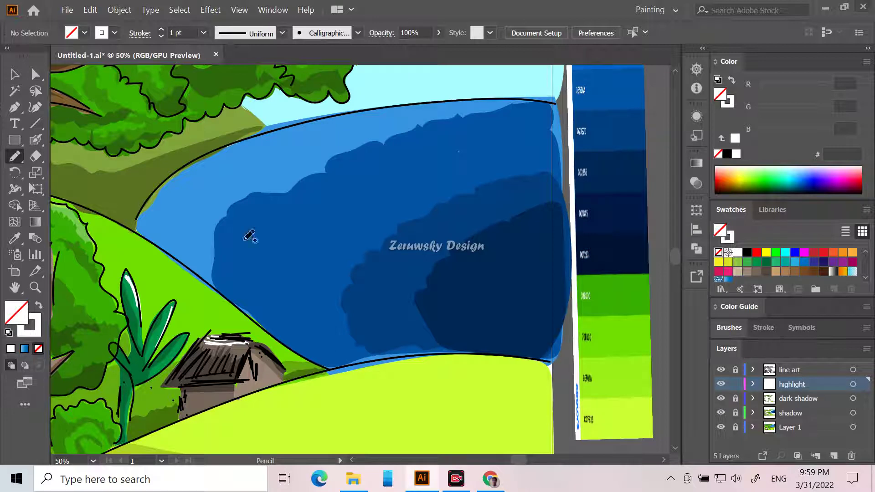
pyautogui.moveTo(160, 244)
pyautogui.mouseDown()
pyautogui.moveTo(178, 199)
pyautogui.moveTo(249, 160)
pyautogui.moveTo(319, 130)
pyautogui.moveTo(438, 102)
pyautogui.moveTo(331, 119)
pyautogui.moveTo(207, 156)
pyautogui.moveTo(149, 203)
pyautogui.moveTo(135, 227)
pyautogui.moveTo(163, 241)
pyautogui.mouseUp()
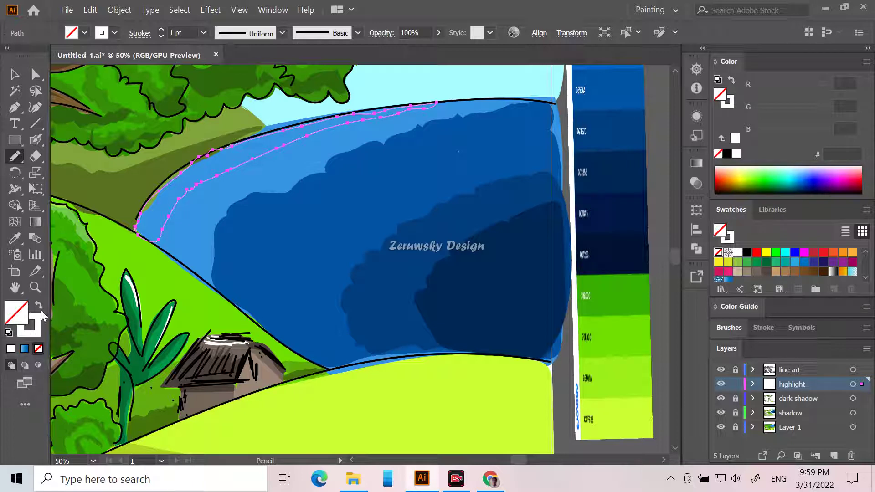
pyautogui.click(39, 307)
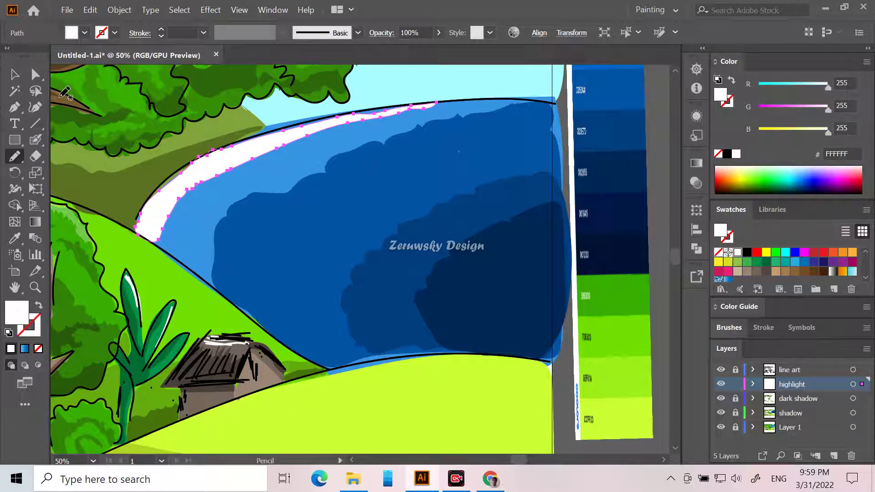
# Set the opacity of the lake, plant leaf and hut roof highlights to 50% and deselect them.
pyautogui.click(17, 76)
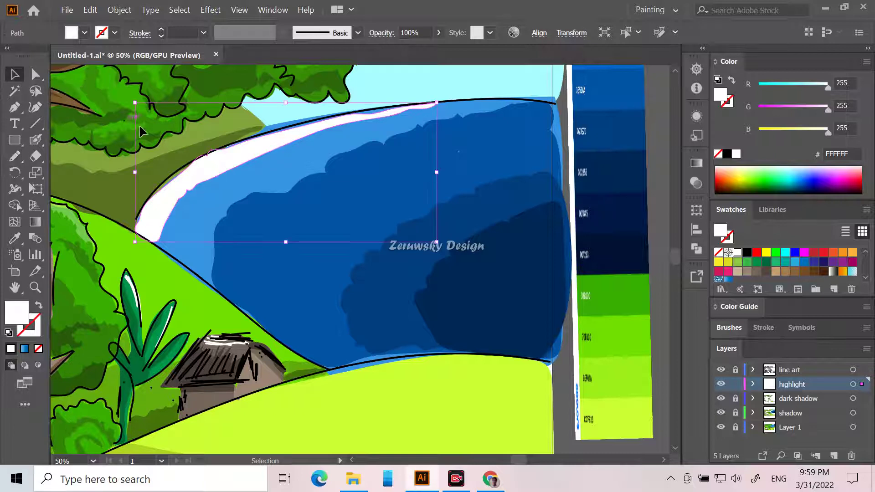
pyautogui.keyDown('shift'); pyautogui.click(131, 291); pyautogui.keyUp('shift')
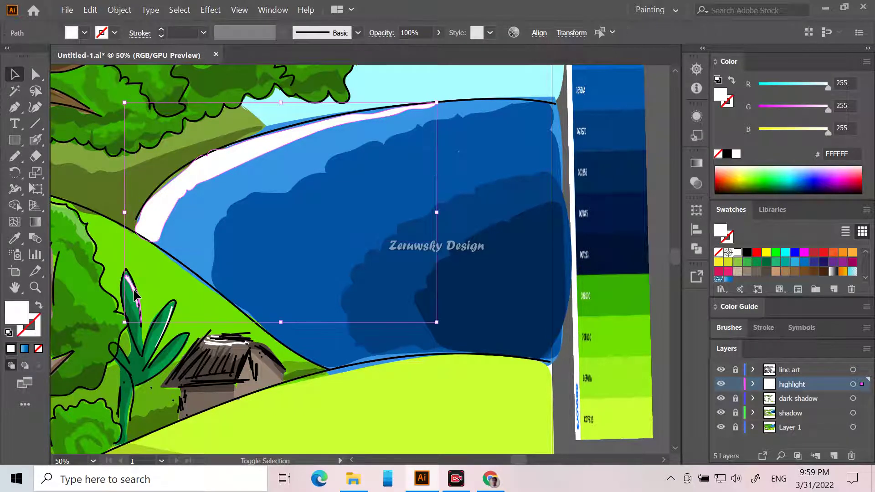
pyautogui.keyDown('shift'); pyautogui.click(220, 340); pyautogui.keyUp('shift')
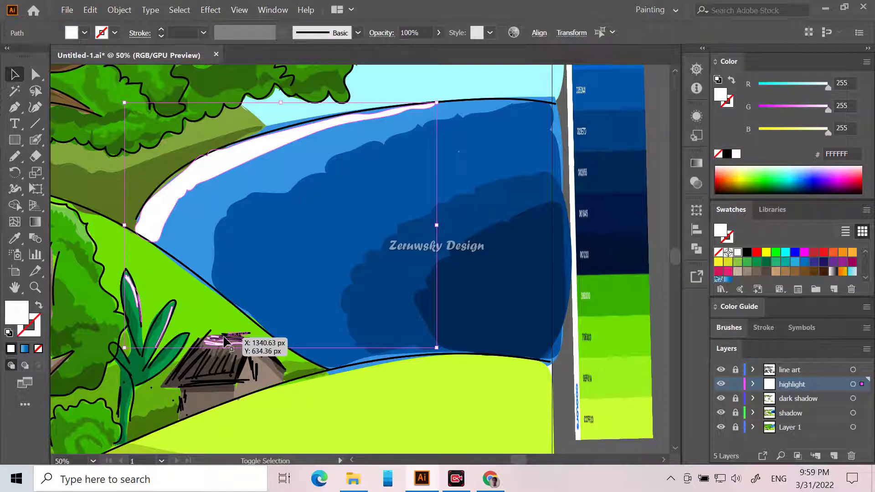
pyautogui.click(420, 31)
pyautogui.write('50')
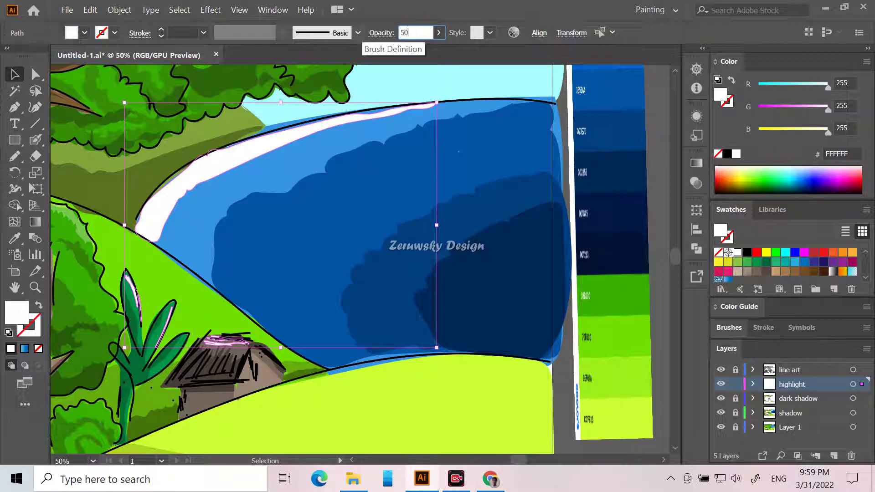
pyautogui.press('Return')
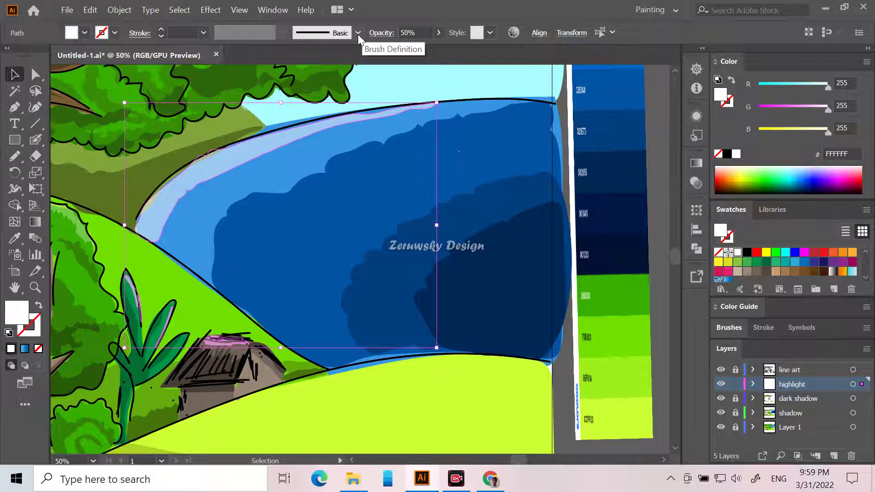
pyautogui.click(505, 413)
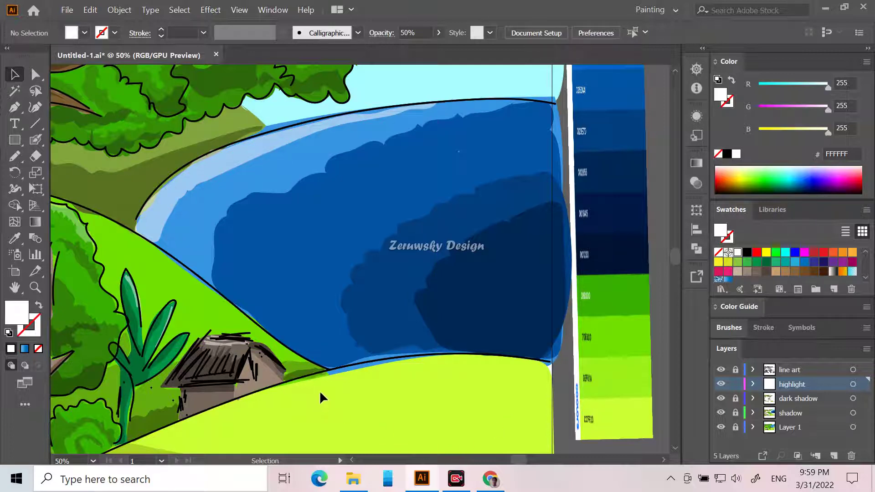
# Draw white Pencil highlights along the crest of the yellow-green hill below the lake and on three leaf tips of the large foreground plant.
pyautogui.scroll(-5, 319, 391)
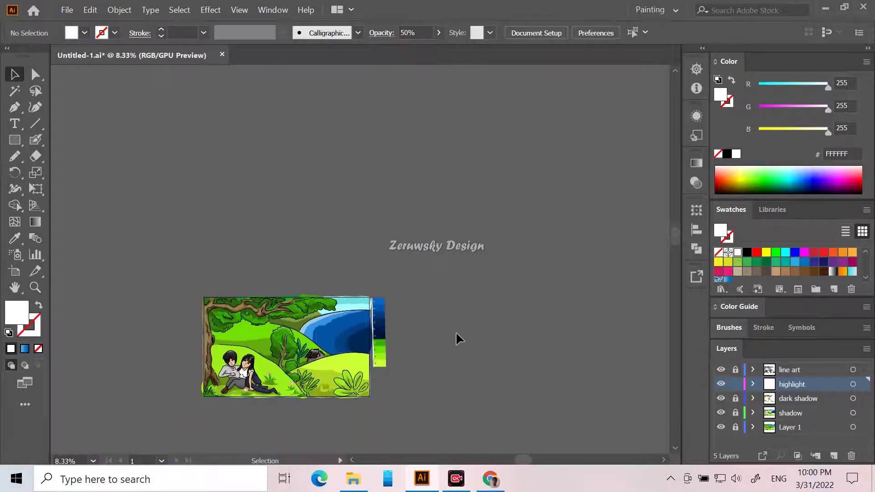
pyautogui.scroll(1, 467, 348)
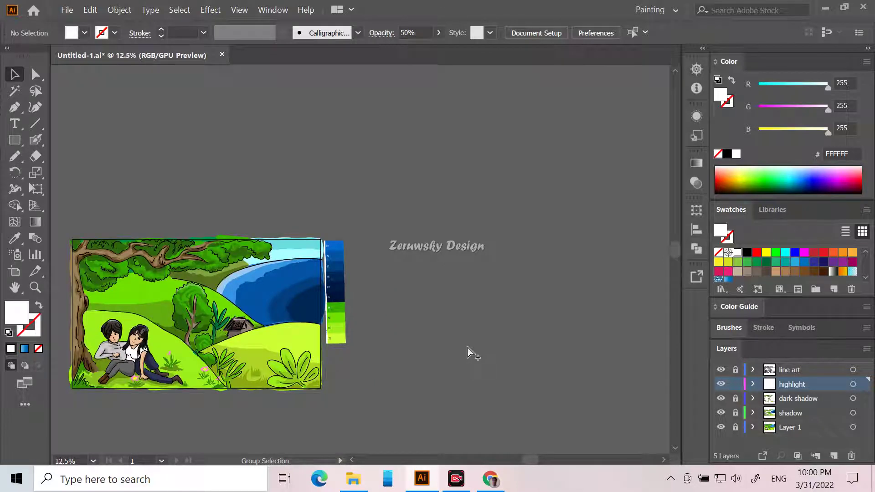
pyautogui.scroll(1, 467, 348)
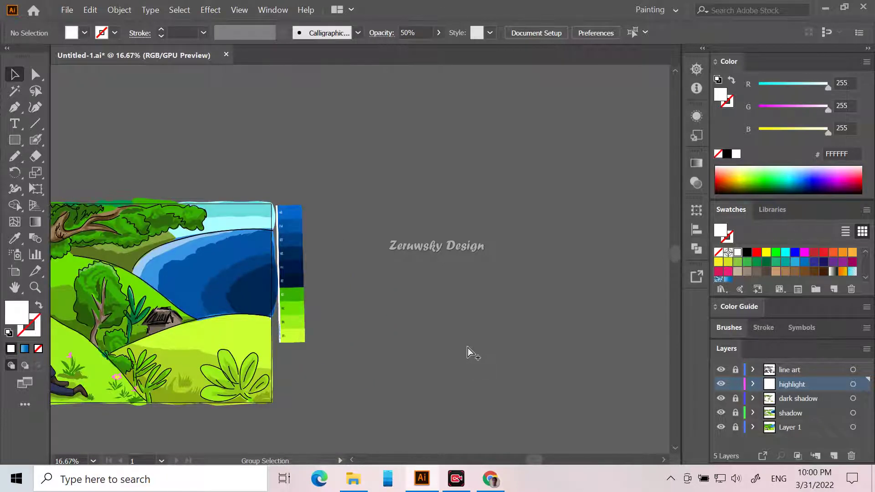
pyautogui.scroll(2, 468, 349)
pyautogui.moveTo(544, 463); pyautogui.dragTo(512, 461)
pyautogui.scroll(1, 505, 405)
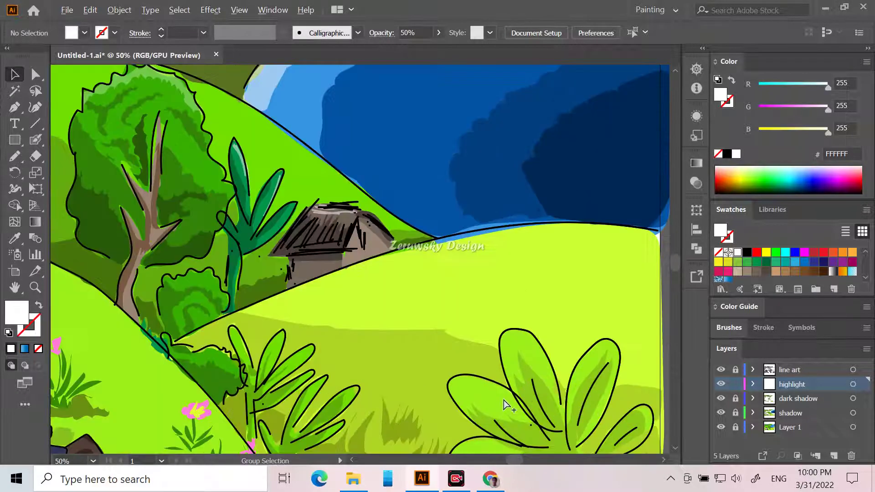
pyautogui.hscroll(3, 529, 458)
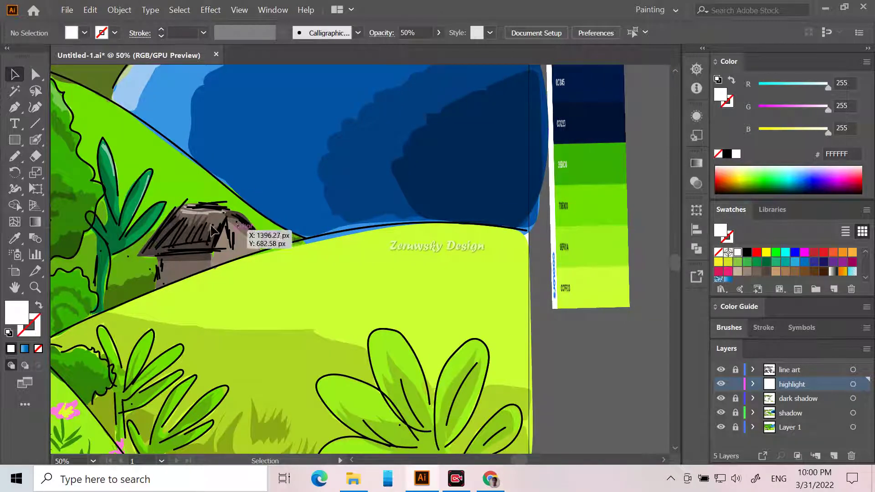
pyautogui.click(15, 156)
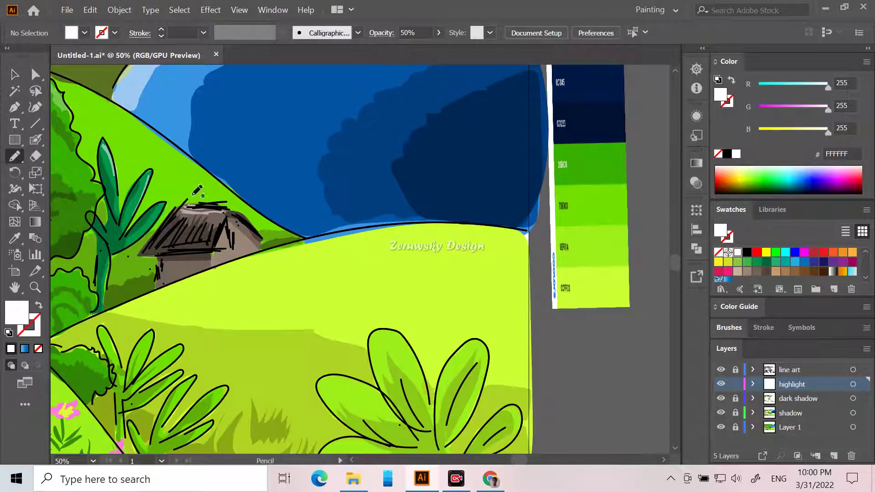
pyautogui.moveTo(187, 290)
pyautogui.mouseDown()
pyautogui.moveTo(365, 240)
pyautogui.moveTo(432, 231)
pyautogui.moveTo(529, 250)
pyautogui.moveTo(533, 239)
pyautogui.moveTo(492, 224)
pyautogui.moveTo(392, 221)
pyautogui.moveTo(305, 239)
pyautogui.moveTo(146, 295)
pyautogui.moveTo(225, 277)
pyautogui.mouseUp()
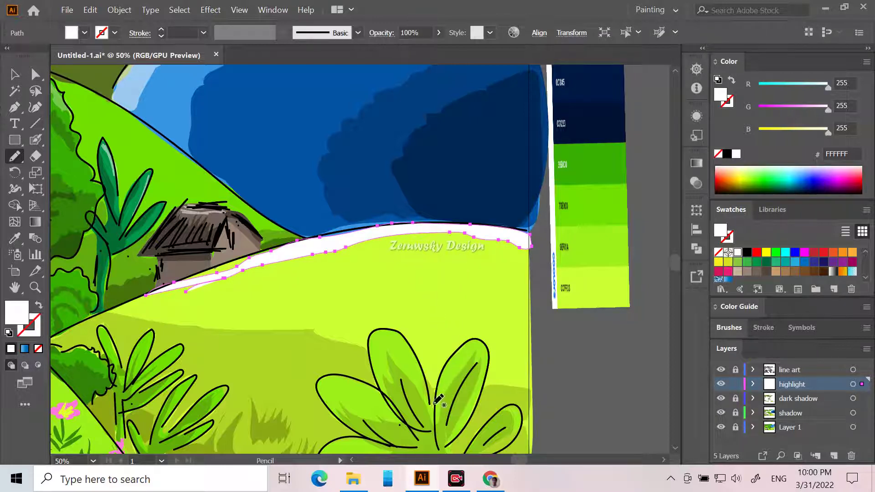
pyautogui.moveTo(440, 379)
pyautogui.mouseDown()
pyautogui.moveTo(471, 348)
pyautogui.moveTo(488, 350)
pyautogui.moveTo(484, 344)
pyautogui.moveTo(473, 339)
pyautogui.moveTo(453, 355)
pyautogui.moveTo(438, 382)
pyautogui.moveTo(392, 336)
pyautogui.moveTo(368, 345)
pyautogui.moveTo(373, 333)
pyautogui.moveTo(399, 332)
pyautogui.moveTo(415, 358)
pyautogui.mouseUp()
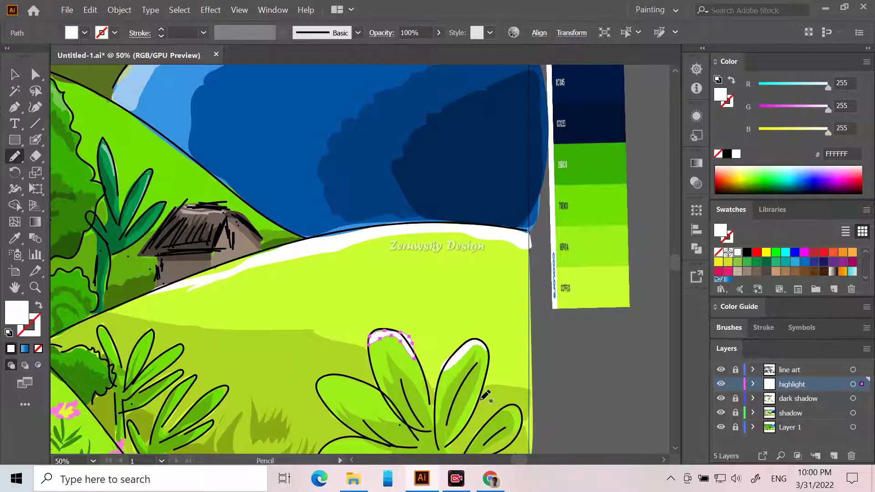
pyautogui.moveTo(372, 388)
pyautogui.mouseDown()
pyautogui.moveTo(335, 381)
pyautogui.moveTo(328, 398)
pyautogui.moveTo(316, 391)
pyautogui.moveTo(329, 375)
pyautogui.moveTo(367, 374)
pyautogui.mouseUp()
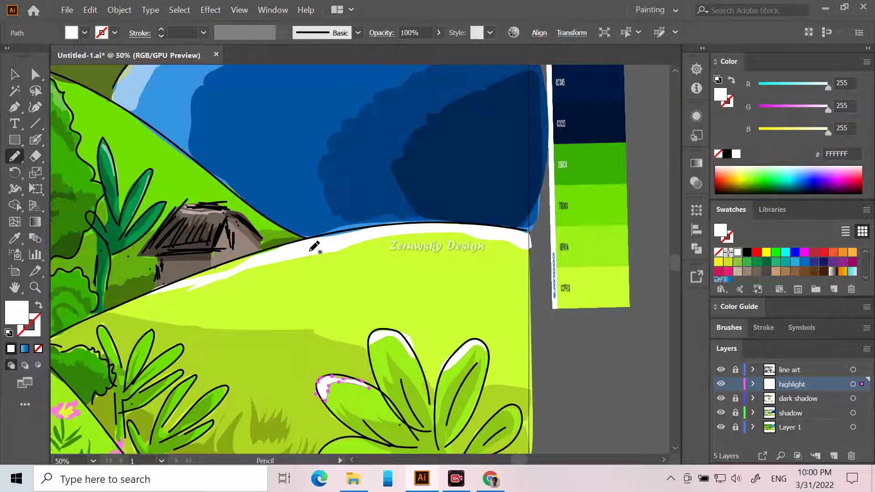
# Set the opacity of the yellow-green hill and large plant leaf highlights to 50% and deselect them.
pyautogui.click(15, 76)
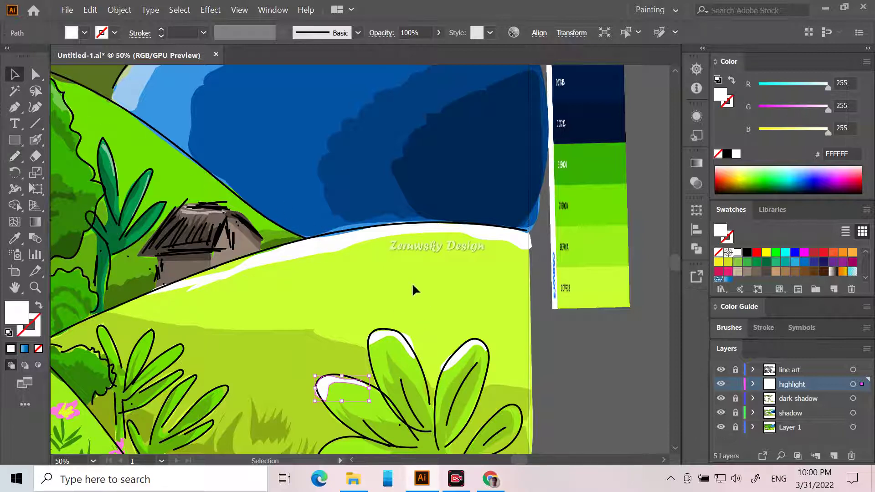
pyautogui.click(299, 250)
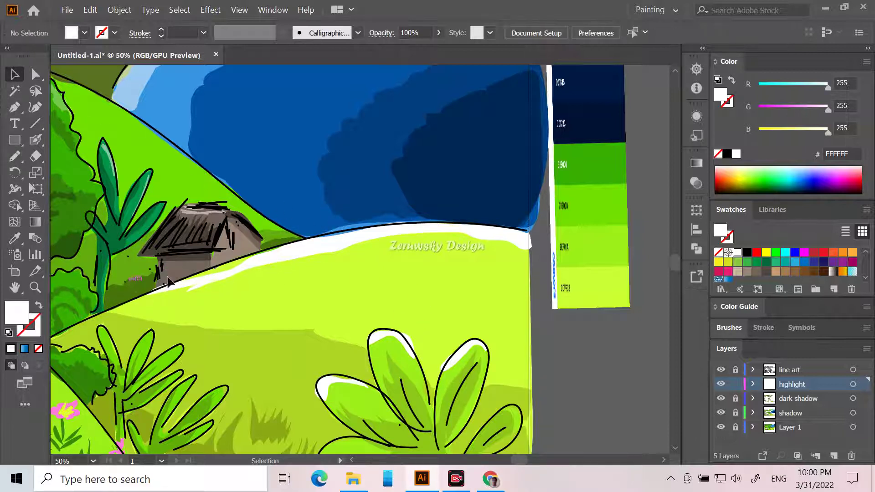
pyautogui.hotkey('ctrl', 'a')
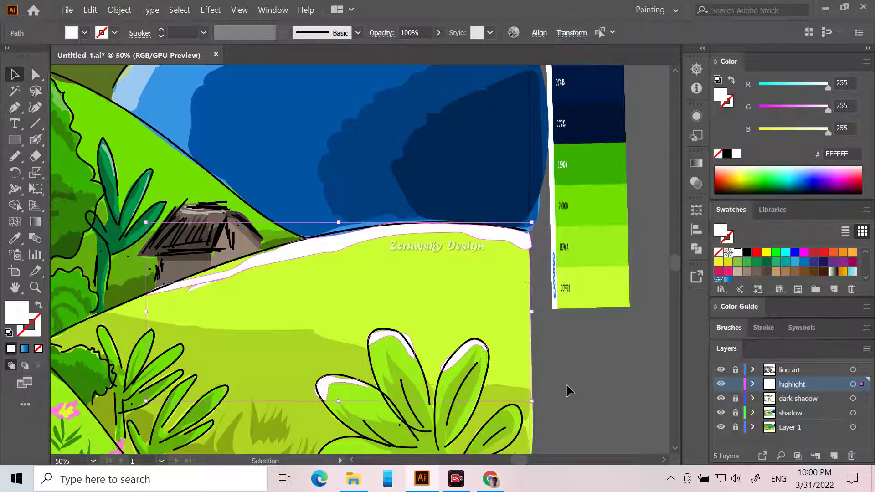
pyautogui.click(422, 32)
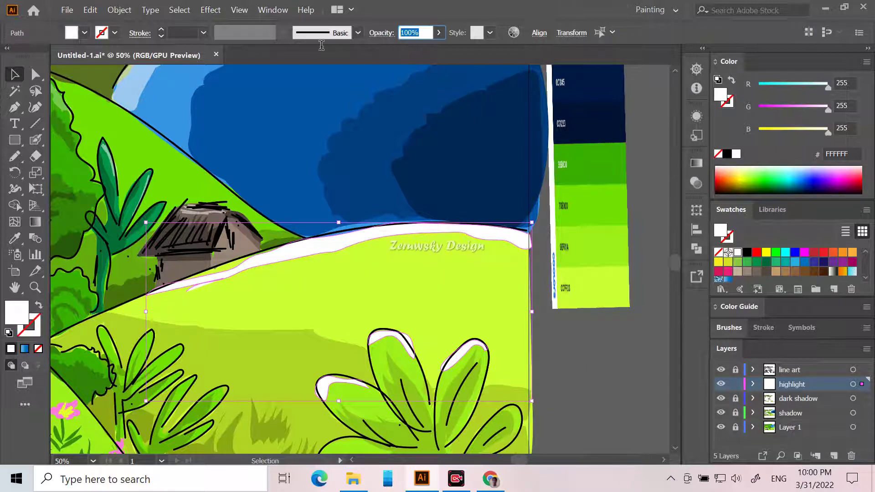
pyautogui.write('50')
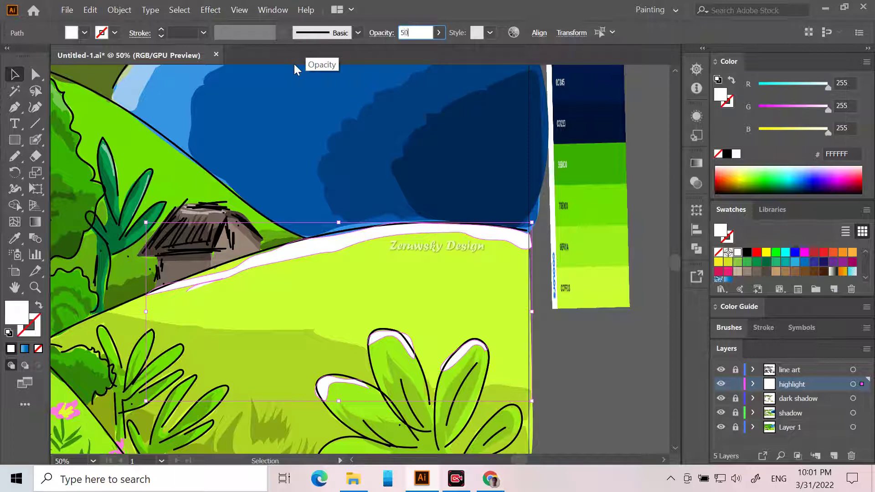
pyautogui.press('Return')
pyautogui.click(608, 358)
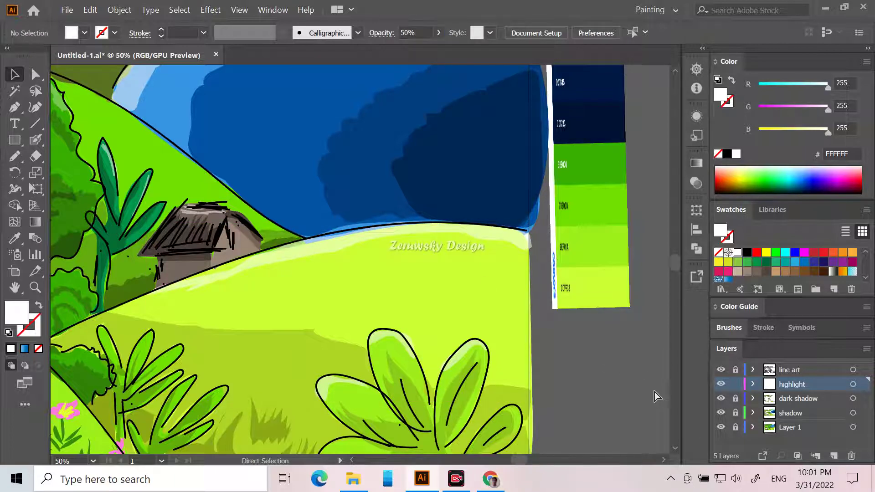
# Draw a white Pencil highlight along the crest of the hill behind the couple, from the large tree's trunk to the smaller tree.
pyautogui.keyDown('alt'); pyautogui.scroll(-2, 653, 388); pyautogui.keyUp('alt')
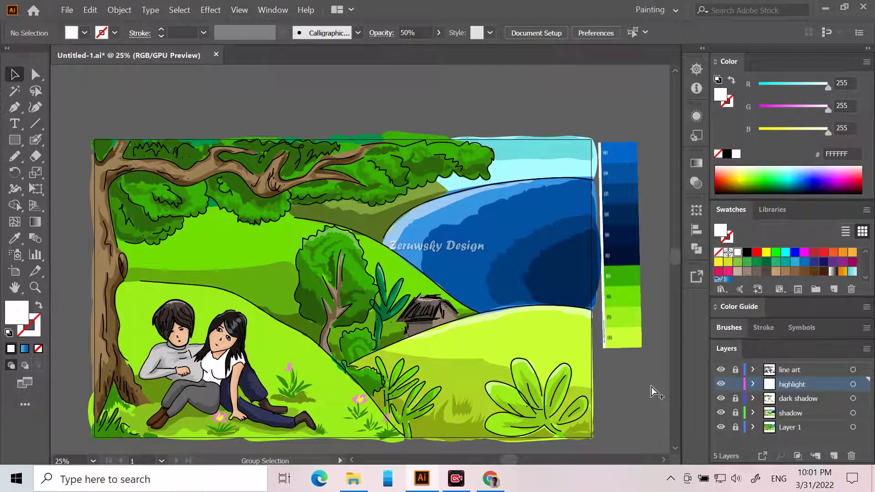
pyautogui.keyDown('alt'); pyautogui.scroll(1, 652, 386); pyautogui.keyUp('alt')
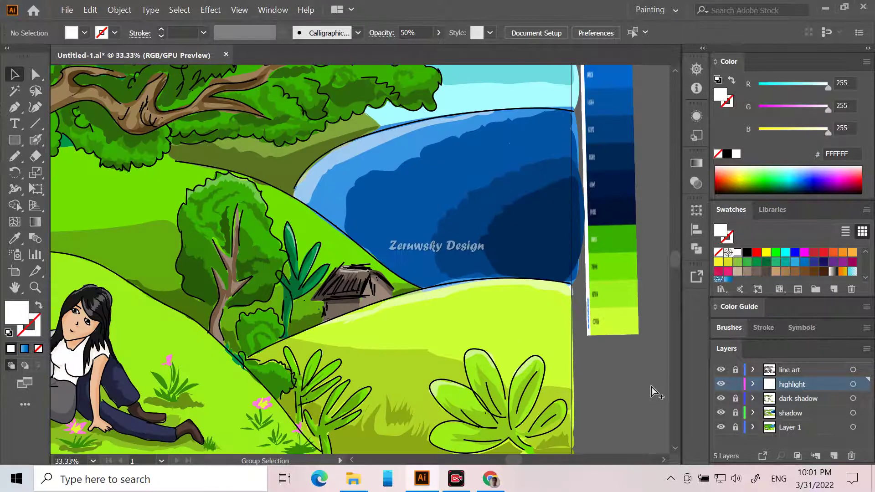
pyautogui.moveTo(517, 458); pyautogui.dragTo(504, 460)
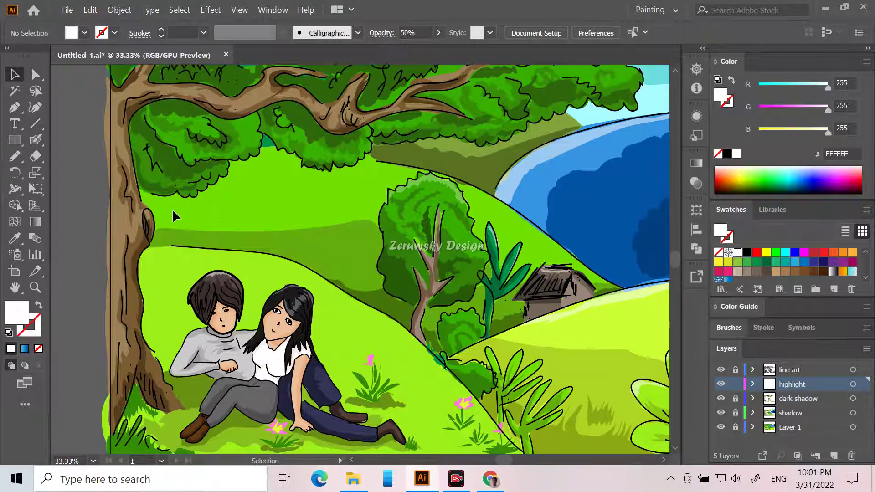
pyautogui.click(13, 158)
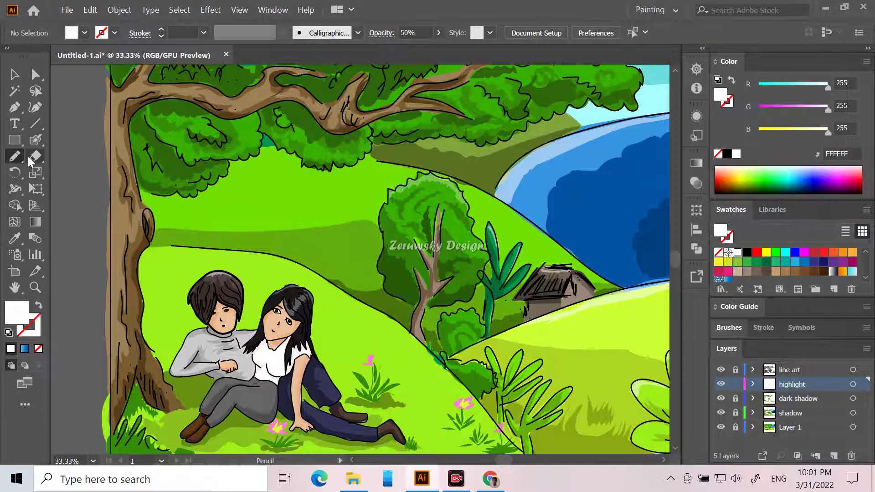
pyautogui.moveTo(147, 259)
pyautogui.mouseDown()
pyautogui.moveTo(295, 275)
pyautogui.moveTo(327, 288)
pyautogui.moveTo(395, 341)
pyautogui.moveTo(426, 348)
pyautogui.moveTo(354, 292)
pyautogui.moveTo(293, 263)
pyautogui.moveTo(208, 250)
pyautogui.mouseUp()
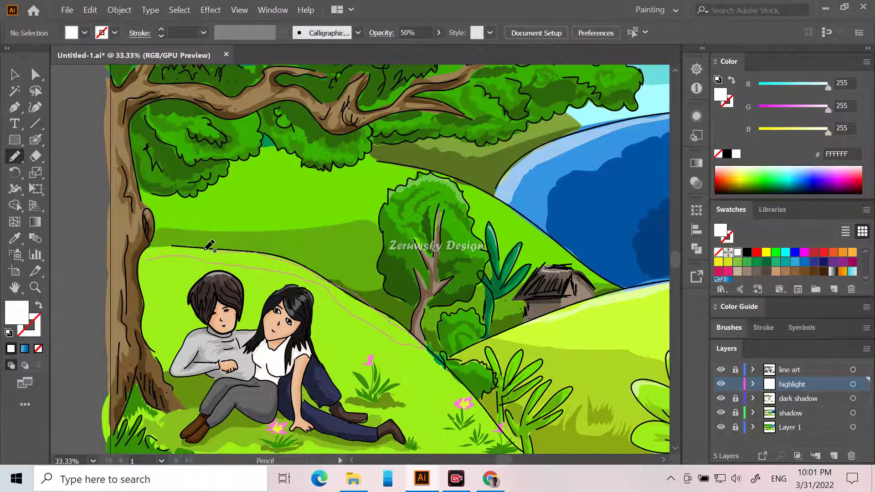
pyautogui.moveTo(144, 256); pyautogui.dragTo(150, 259)
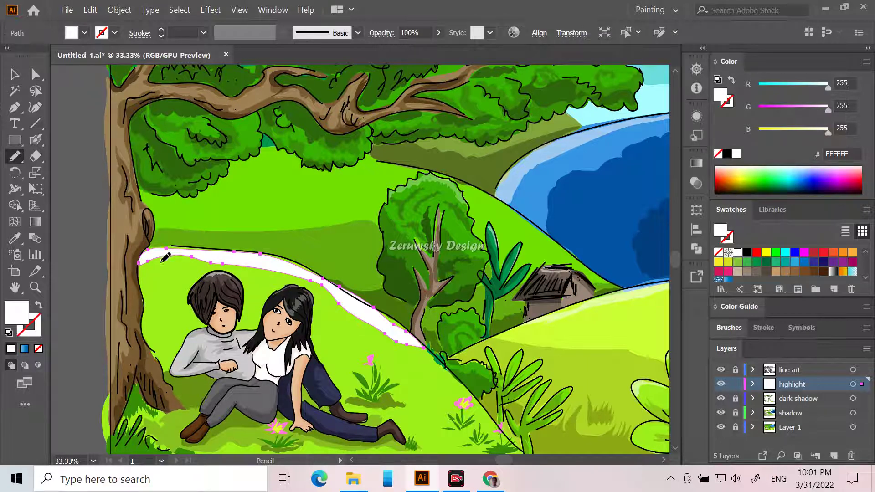
# Set the opacity of the highlight along the crest of the hill behind the couple to 50%.
pyautogui.click(417, 31)
pyautogui.write('50')
pyautogui.press('Return')
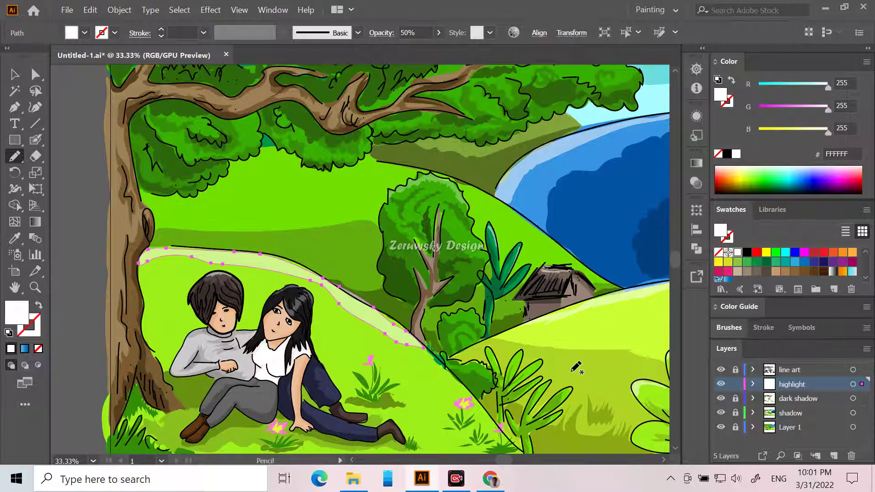
# Draw a white Pencil highlight along the crest of the far green hill beside the lake, and set its opacity to 50%.
pyautogui.scroll(3, 575, 367)
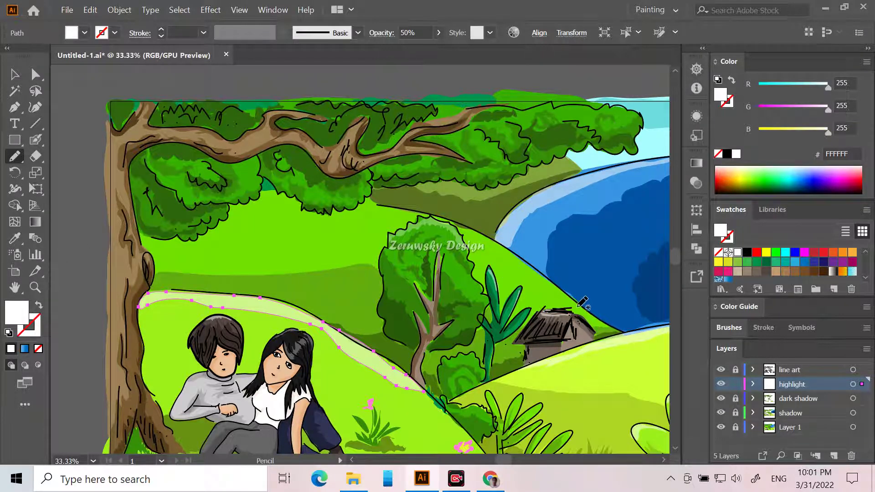
pyautogui.moveTo(588, 314)
pyautogui.mouseDown()
pyautogui.moveTo(473, 236)
pyautogui.moveTo(368, 213)
pyautogui.moveTo(362, 204)
pyautogui.moveTo(449, 220)
pyautogui.moveTo(502, 244)
pyautogui.moveTo(589, 310)
pyautogui.mouseUp()
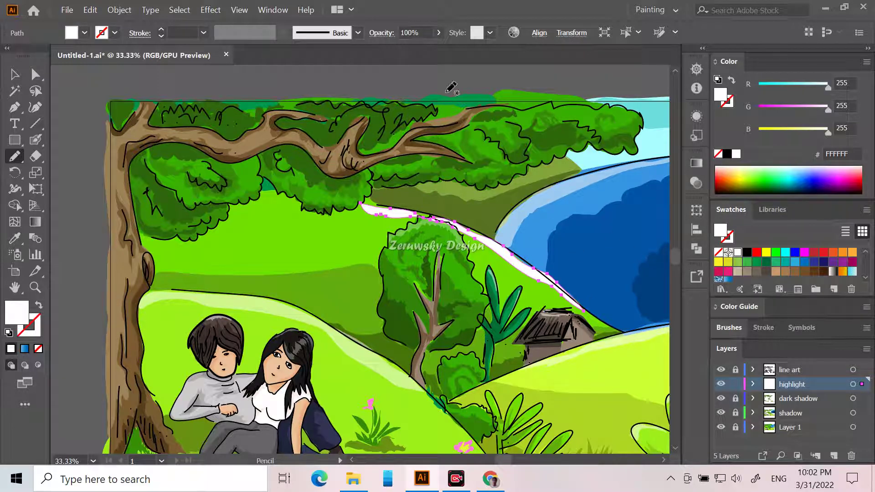
pyautogui.click(423, 30)
pyautogui.write('50')
pyautogui.press('Return')
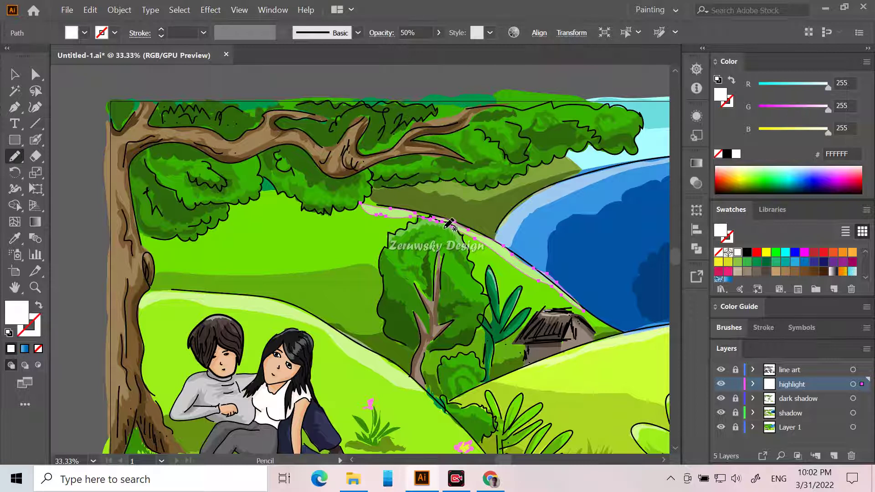
# Try a white Pencil highlight at 50% opacity around the crown of the smaller tree, undo it, and clear the selection.
pyautogui.moveTo(449, 228)
pyautogui.mouseDown()
pyautogui.moveTo(458, 243)
pyautogui.moveTo(476, 302)
pyautogui.moveTo(489, 305)
pyautogui.moveTo(465, 236)
pyautogui.moveTo(430, 218)
pyautogui.moveTo(398, 233)
pyautogui.moveTo(458, 237)
pyautogui.mouseUp()
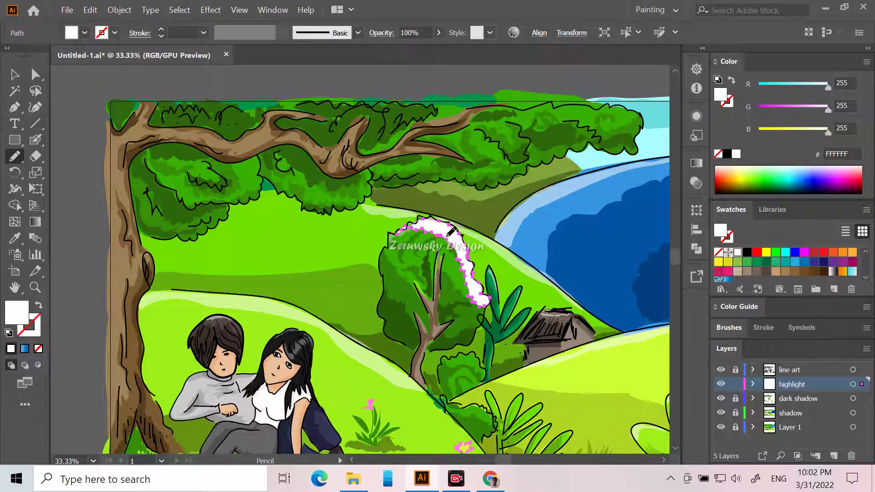
pyautogui.click(408, 32)
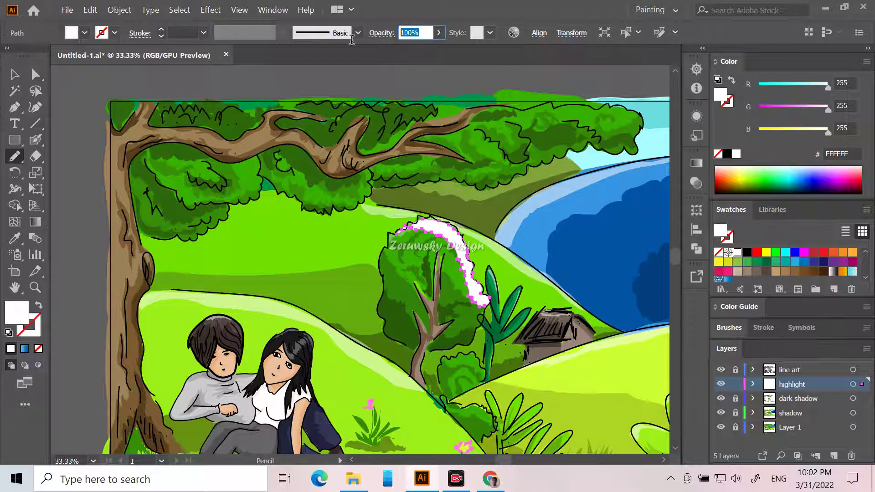
pyautogui.write('50')
pyautogui.press('Return')
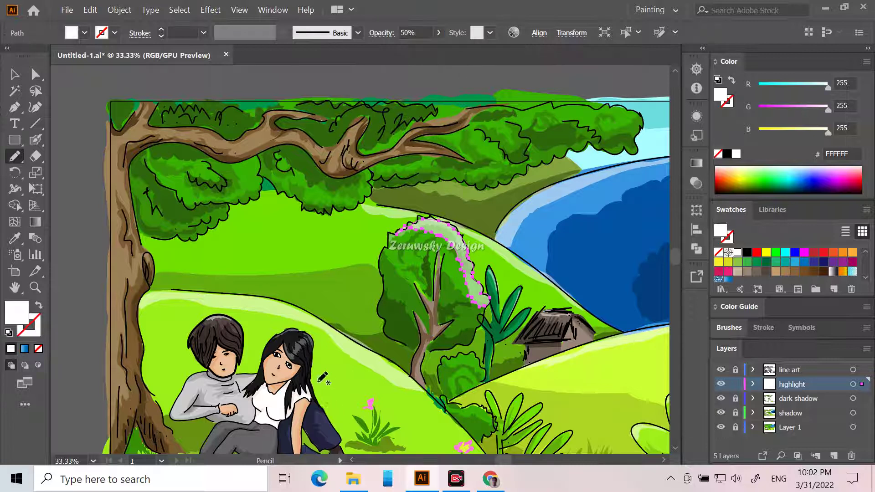
pyautogui.click(15, 74)
pyautogui.click(103, 85)
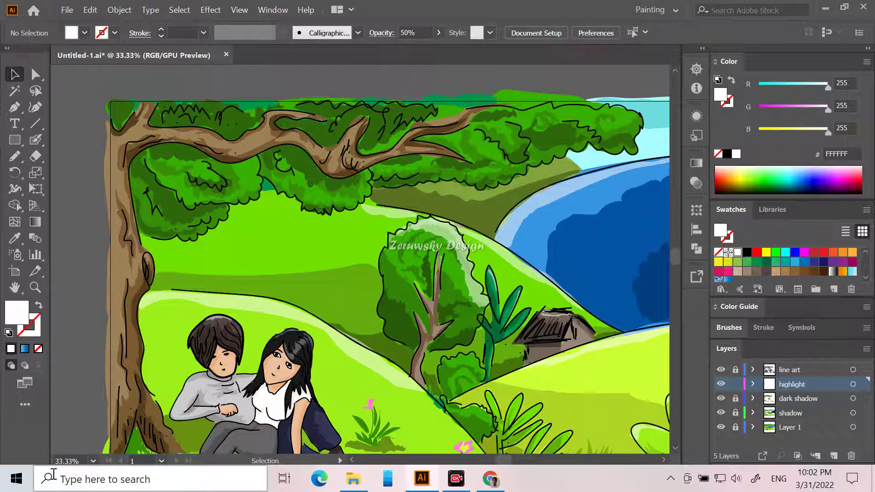
pyautogui.hotkey('ctrl', 'z')
pyautogui.hotkey('ctrl', 'z')
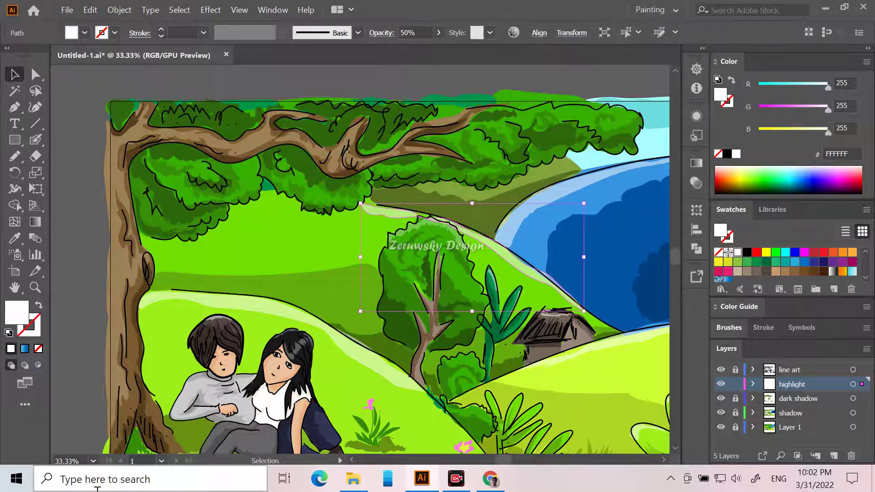
pyautogui.click(153, 312)
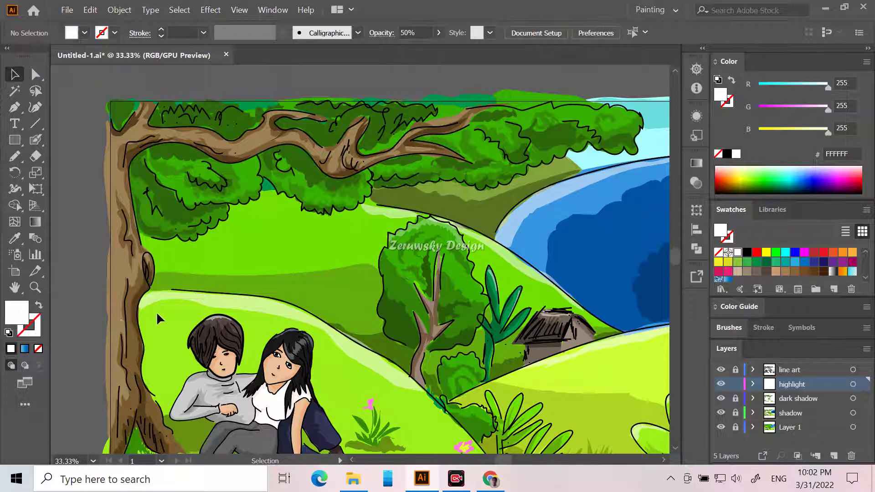
# Unlock all layers and delete the blue and green colour palette strip beside the artwork.
pyautogui.scroll(-3, 184, 322)
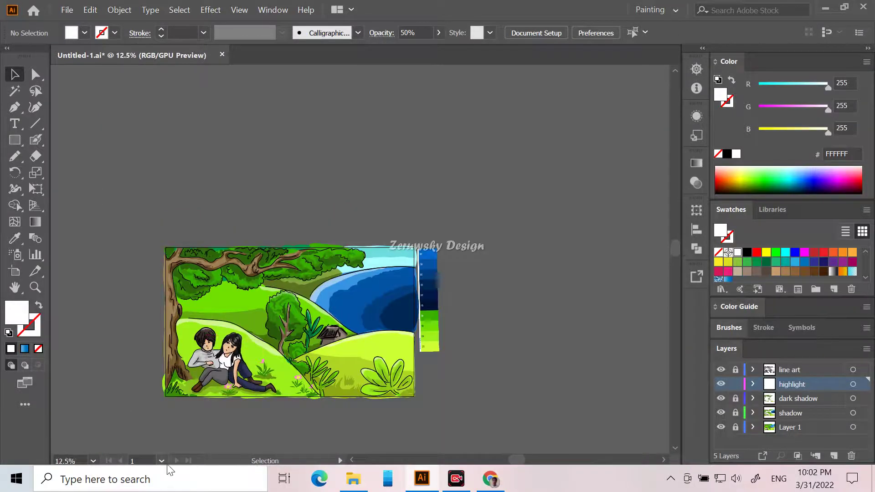
pyautogui.scroll(-2, 349, 399)
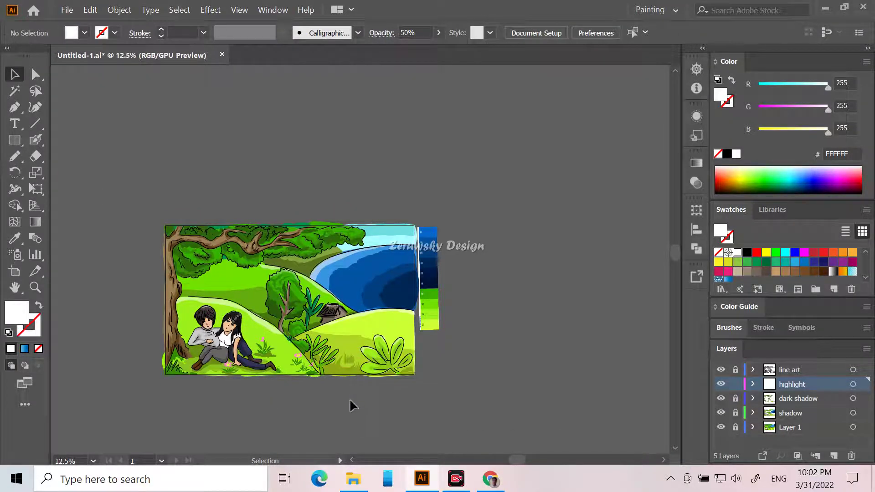
pyautogui.scroll(1, 347, 400)
pyautogui.scroll(1, 345, 399)
pyautogui.scroll(2, 319, 411)
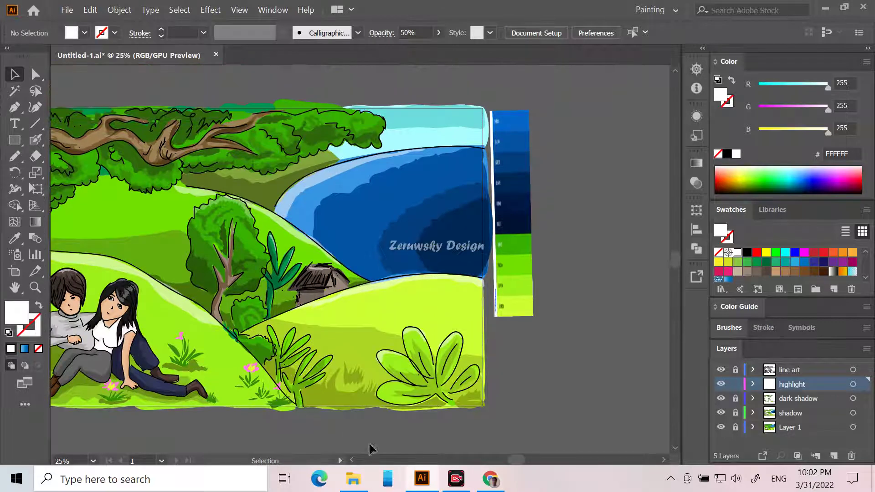
pyautogui.moveTo(520, 461); pyautogui.dragTo(512, 461)
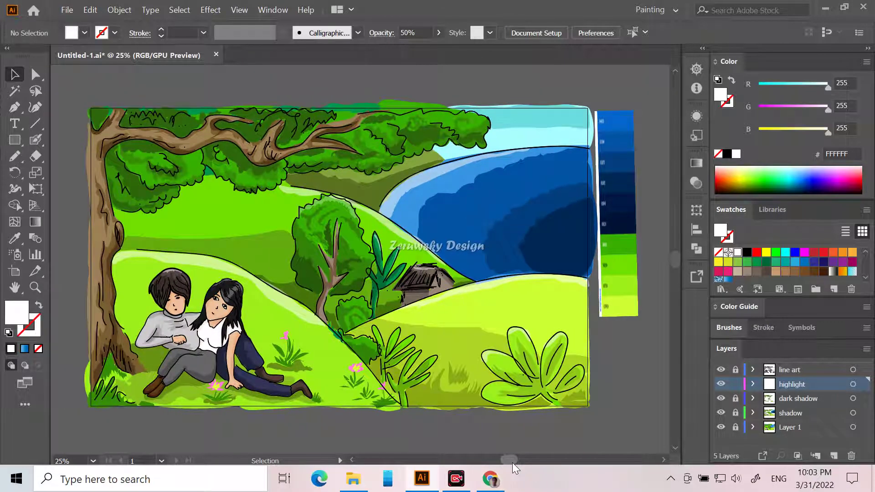
pyautogui.moveTo(735, 370); pyautogui.dragTo(738, 462)
pyautogui.moveTo(647, 210); pyautogui.dragTo(616, 326)
pyautogui.press('Delete')
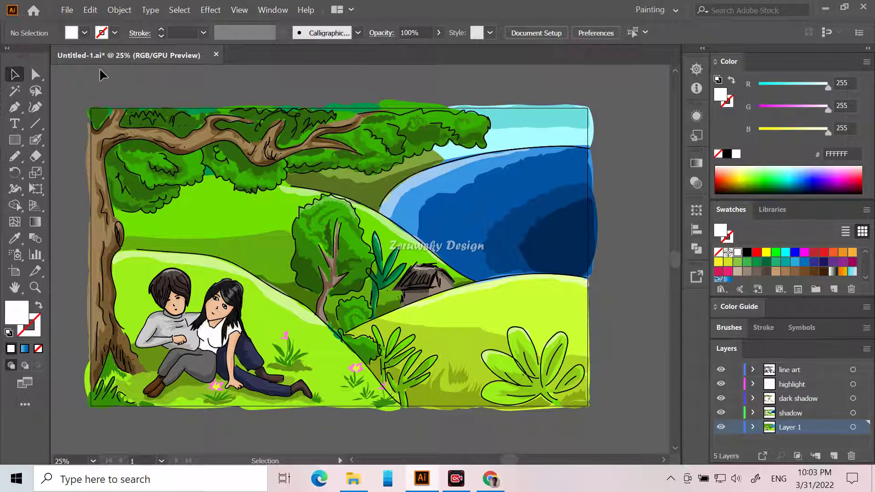
# Try a white 3000 × 5000 px rectangle on Layer 1, and delete it.
pyautogui.click(14, 144)
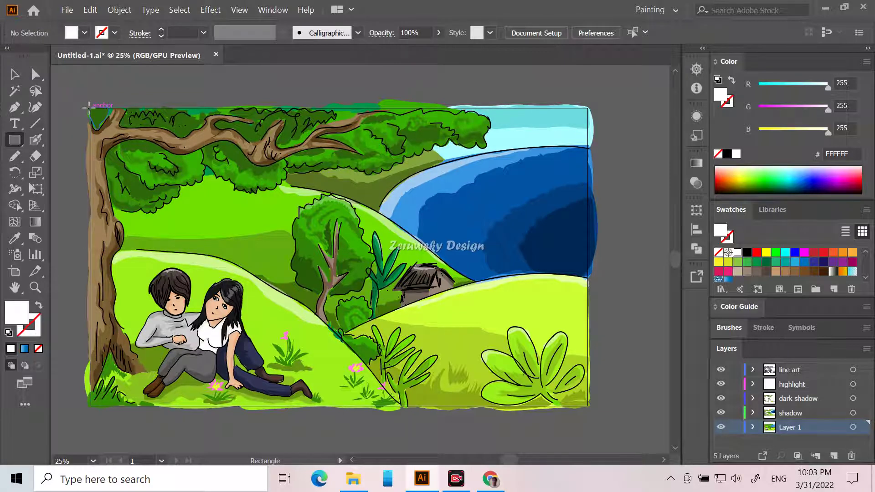
pyautogui.click(76, 90)
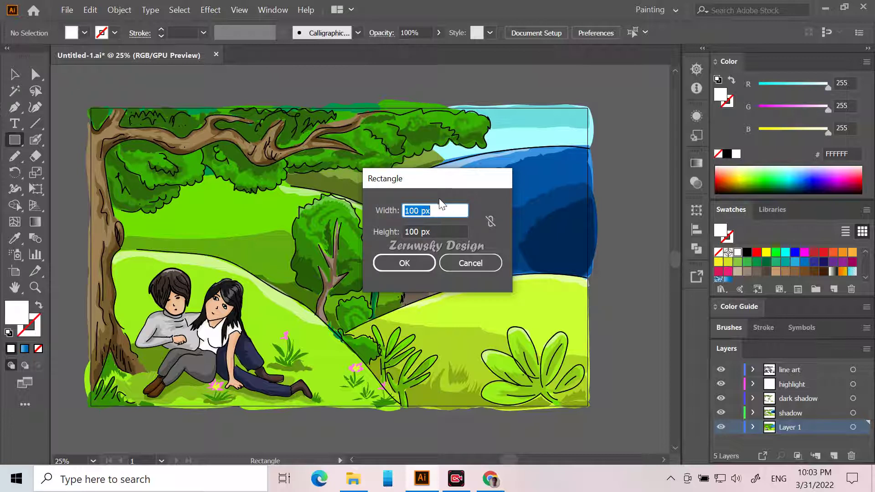
pyautogui.write('300')
pyautogui.press('Tab')
pyautogui.moveTo(421, 234); pyautogui.dragTo(398, 246)
pyautogui.write('5000')
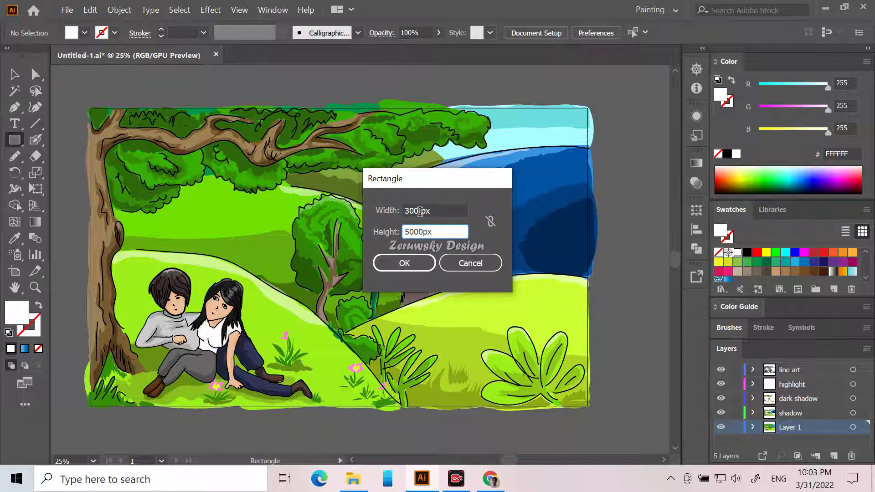
pyautogui.moveTo(419, 212); pyautogui.dragTo(384, 219)
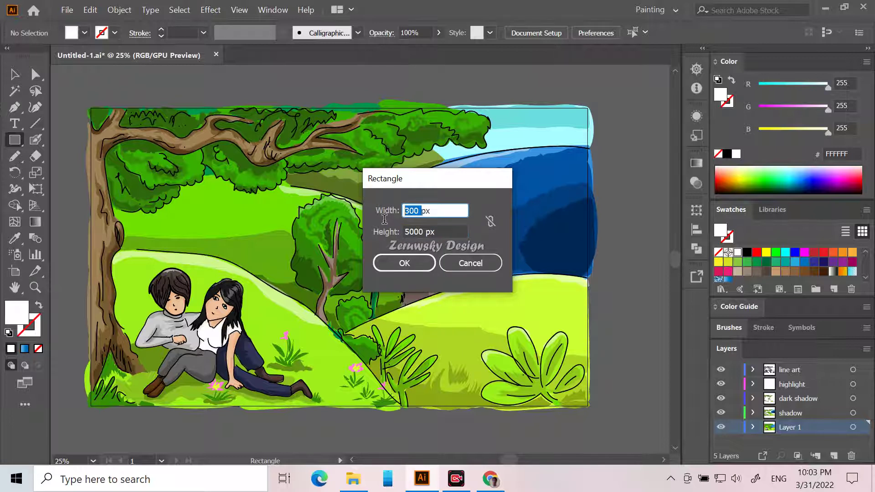
pyautogui.click(419, 209)
pyautogui.write('0')
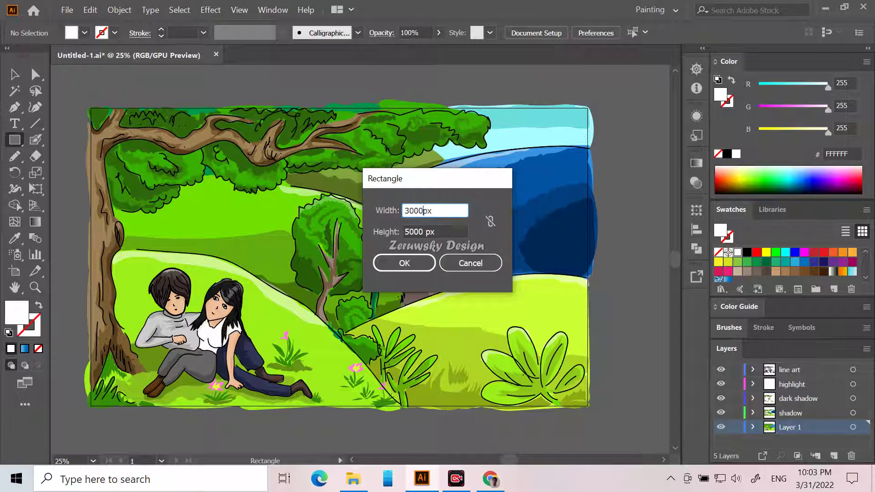
pyautogui.click(422, 262)
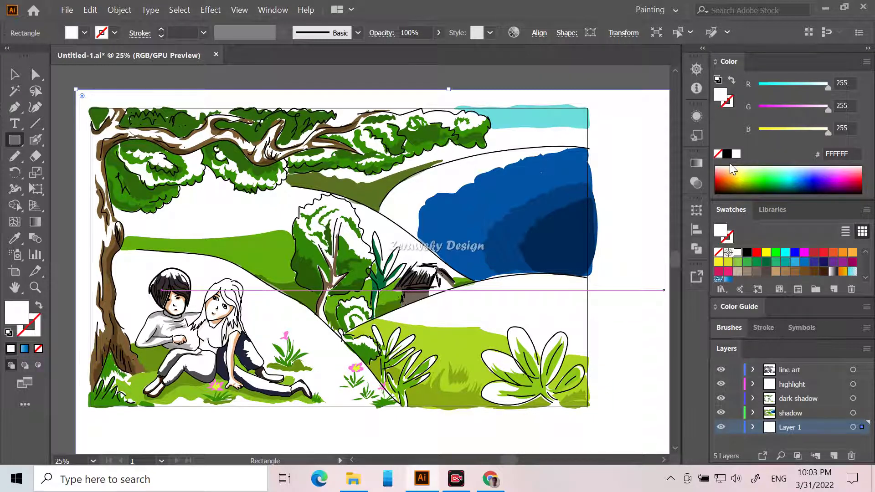
pyautogui.press('Delete')
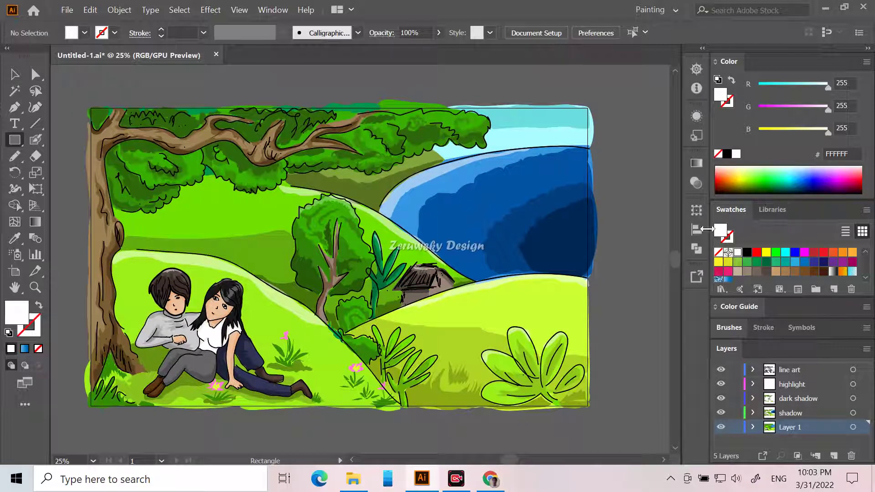
# Draw a rectangle with no fill and no stroke, about 2014 × 1195 px, over the artboard on Layer 1.
pyautogui.scroll(-1, 689, 233)
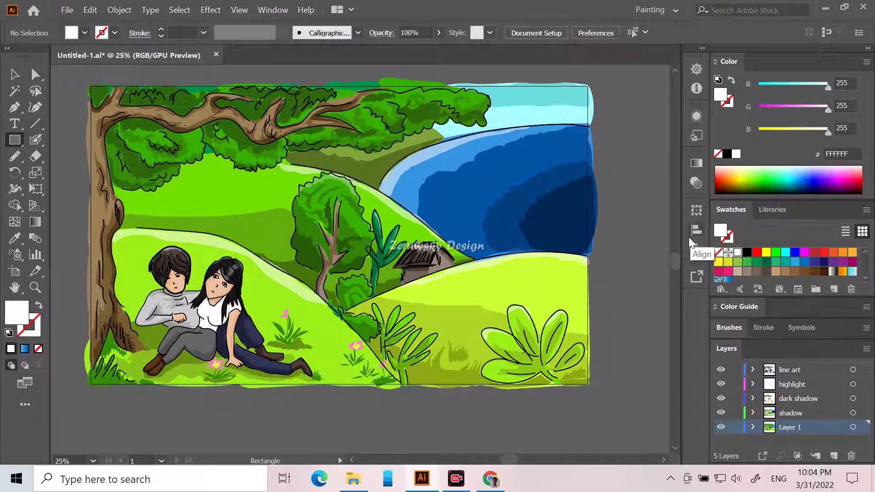
pyautogui.scroll(1, 688, 238)
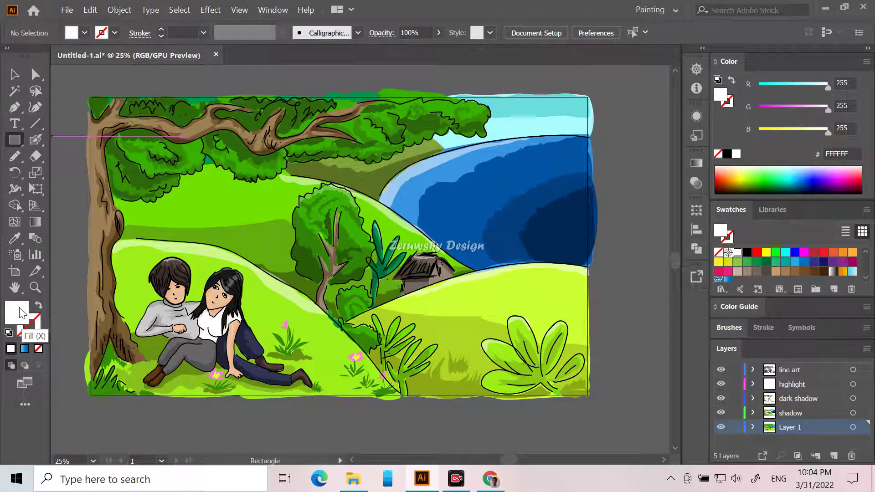
pyautogui.click(38, 349)
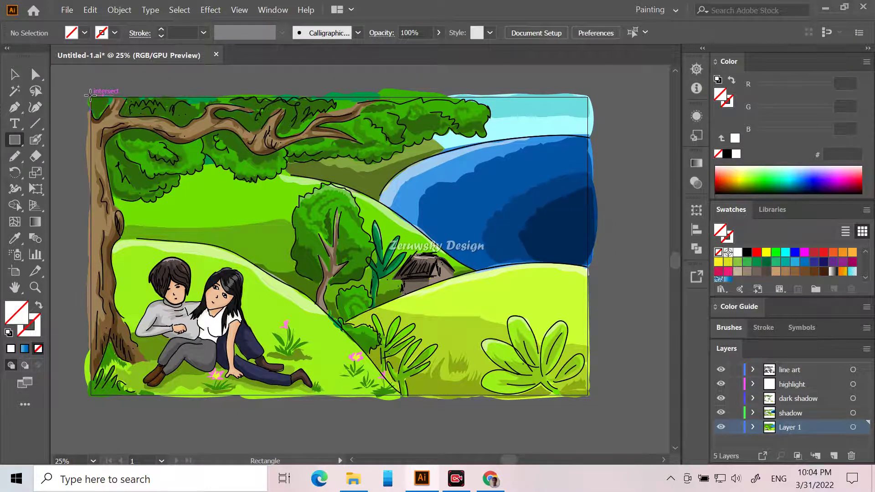
pyautogui.moveTo(89, 95); pyautogui.dragTo(590, 395)
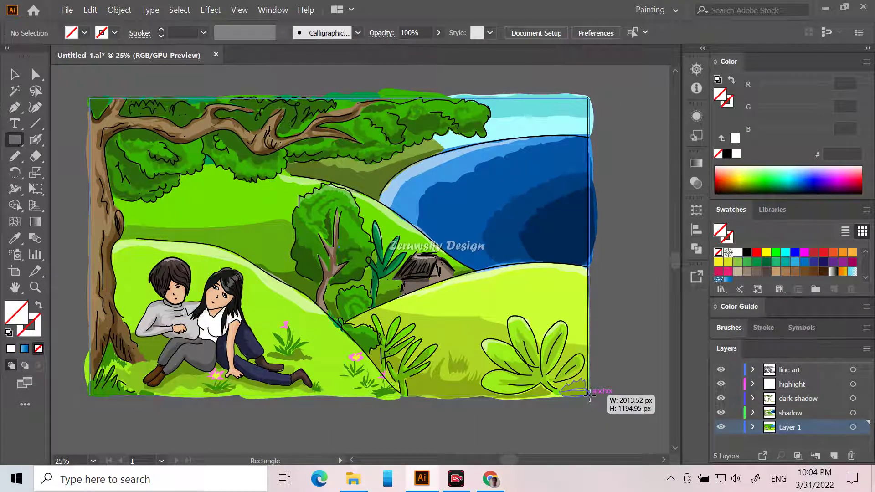
pyautogui.moveTo(589, 394); pyautogui.dragTo(586, 388)
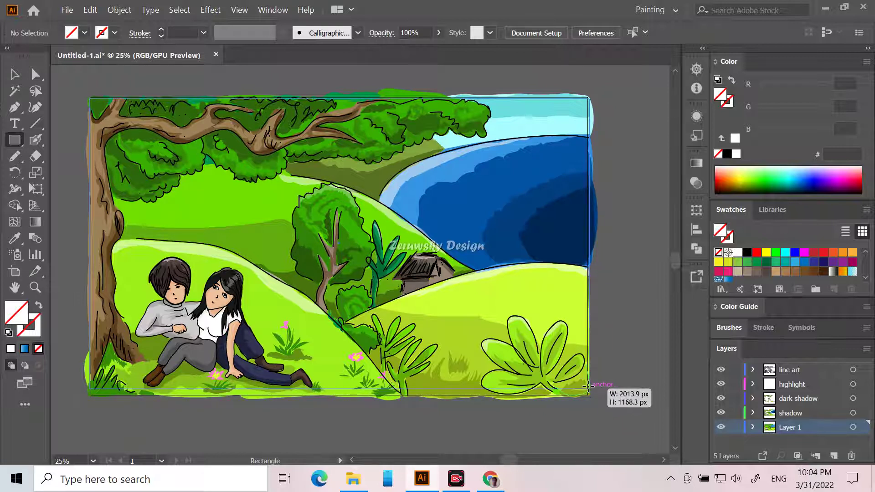
pyautogui.moveTo(588, 386)
pyautogui.mouseDown()
pyautogui.moveTo(600, 399)
pyautogui.moveTo(575, 393)
pyautogui.moveTo(600, 398)
pyautogui.moveTo(589, 397)
pyautogui.mouseUp()
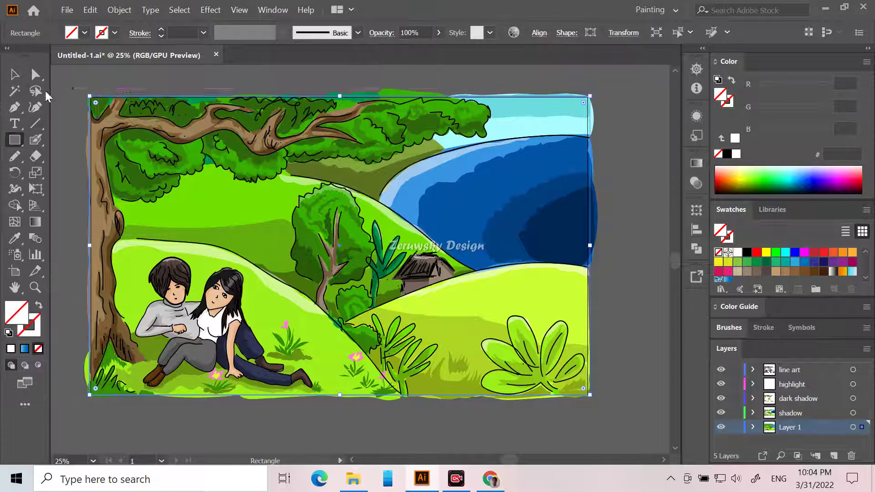
# Adjust the upper and right edges of the unfilled rectangle to fit the artboard more closely.
pyautogui.click(8, 74)
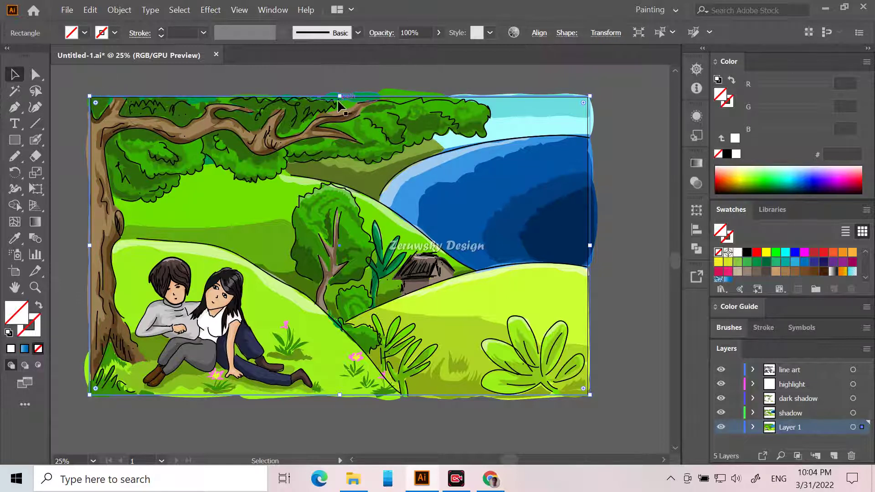
pyautogui.moveTo(341, 94); pyautogui.dragTo(333, 97)
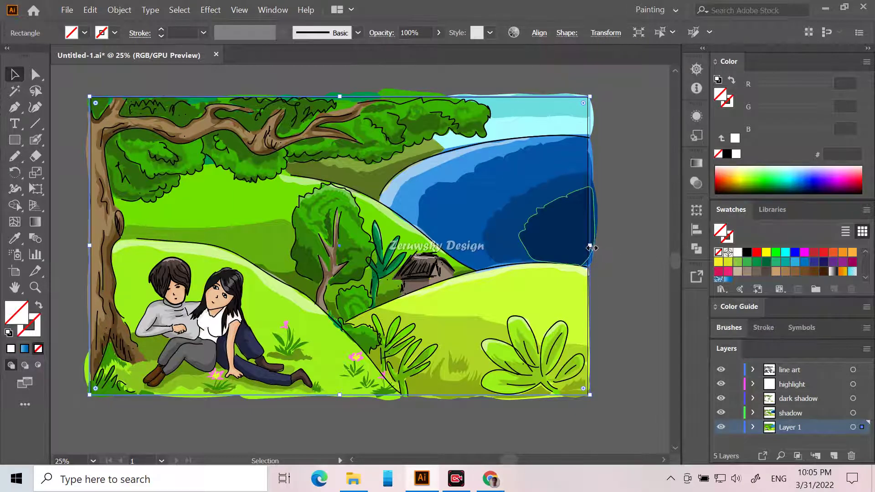
pyautogui.moveTo(590, 247); pyautogui.dragTo(590, 248)
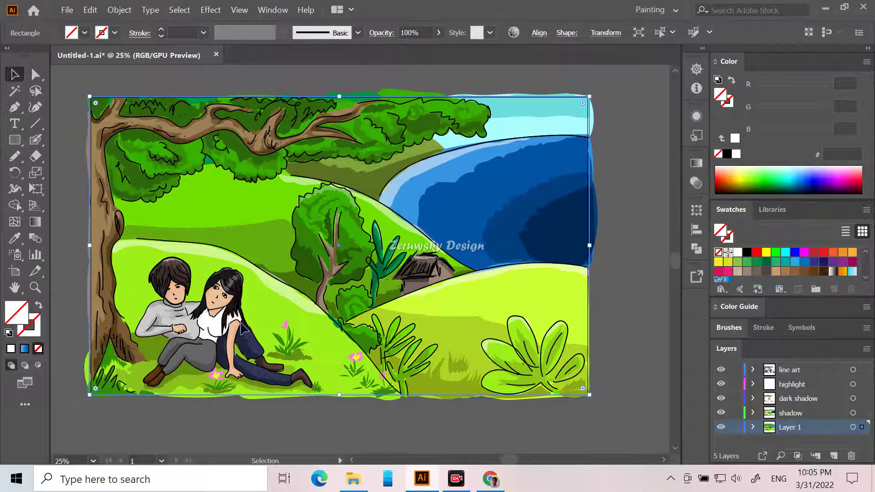
# Try to make a clipping mask from all the artwork and the rectangle, and undo it.
pyautogui.scroll(-2, 676, 415)
pyautogui.hscroll(2, 603, 382)
pyautogui.hotkey('ctrl', 'a')
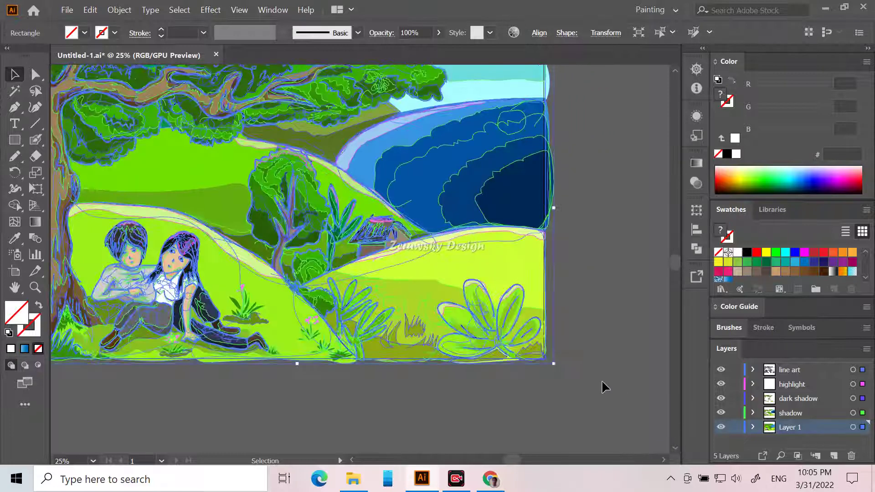
pyautogui.rightClick(444, 267)
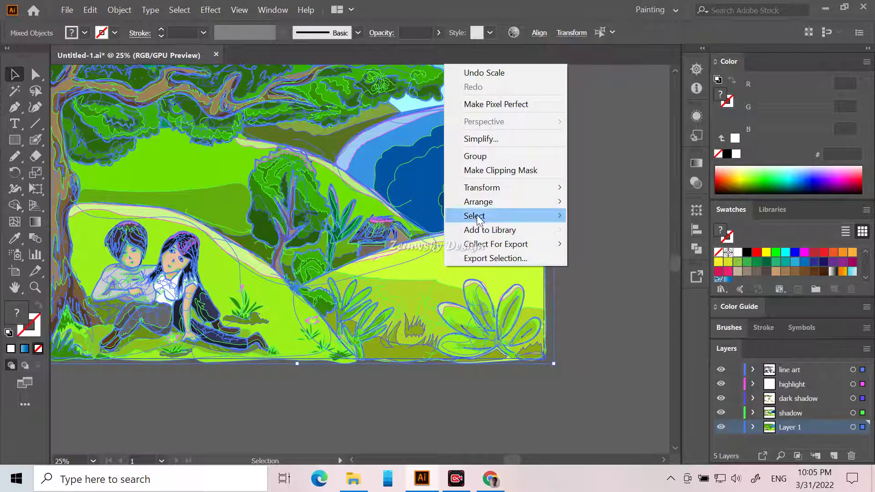
pyautogui.click(508, 170)
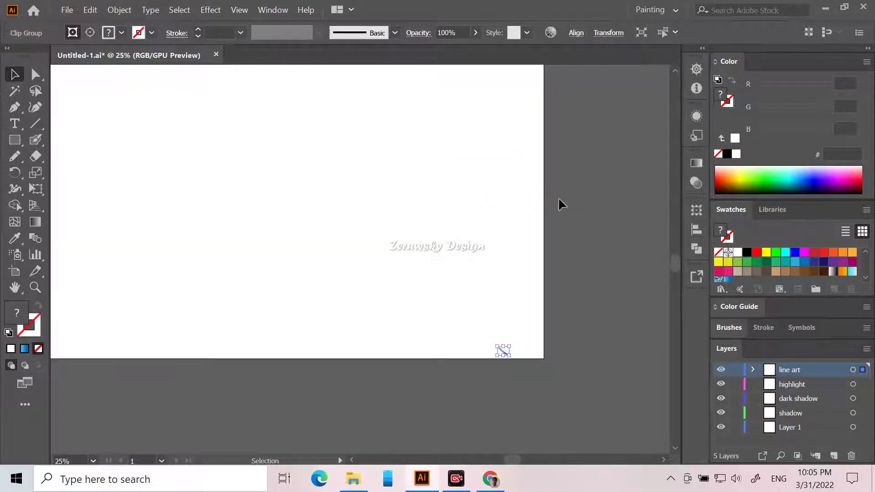
pyautogui.hotkey('ctrl', 'z')
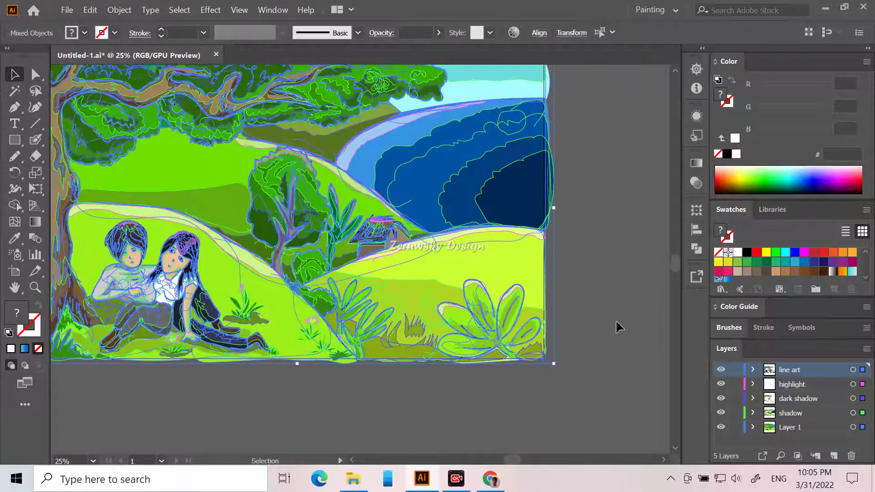
pyautogui.click(627, 322)
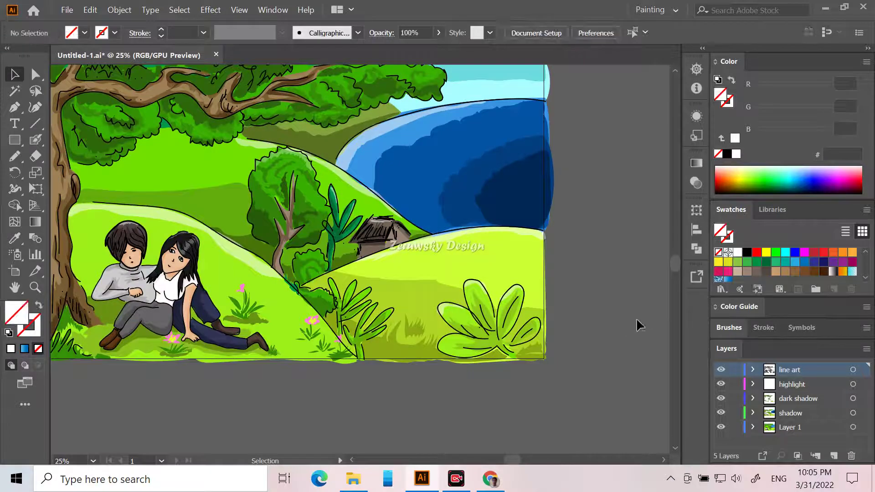
pyautogui.scroll(2, 636, 318)
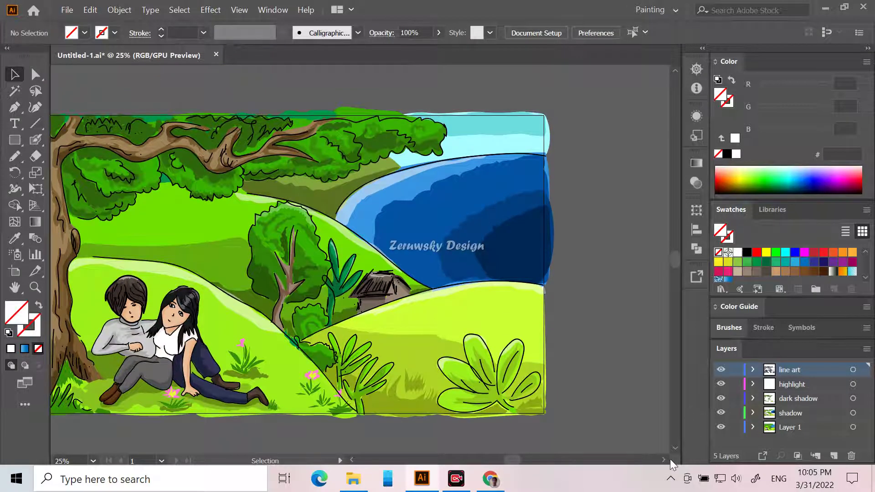
pyautogui.moveTo(515, 460); pyautogui.dragTo(511, 460)
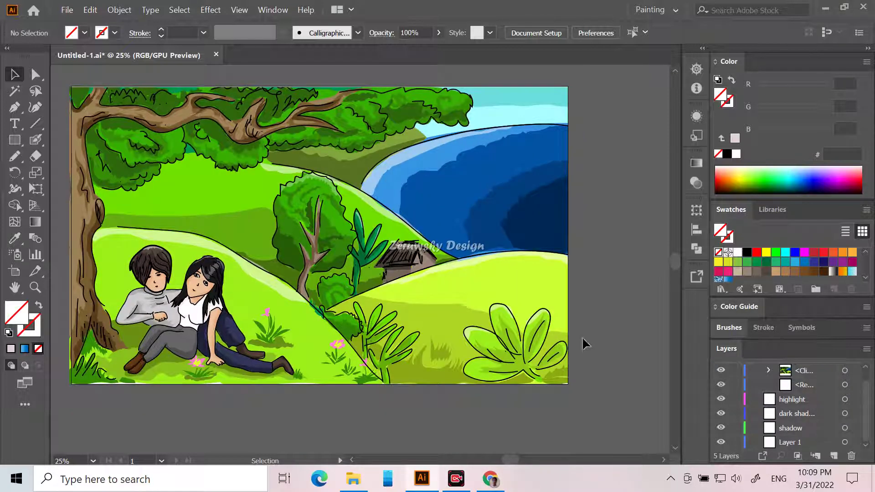
# Stretch the clipped artwork slightly upward to cover the artboard's upper edge, and deselect it.
pyautogui.click(334, 95)
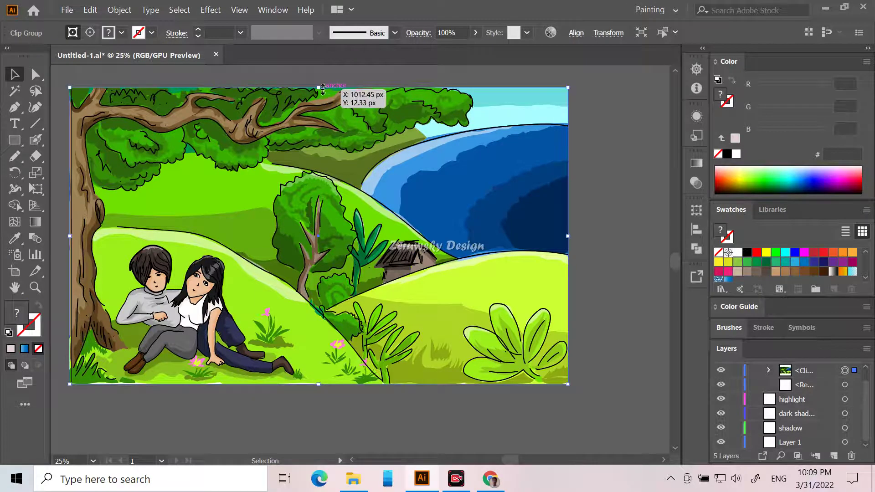
pyautogui.moveTo(319, 86); pyautogui.dragTo(319, 84)
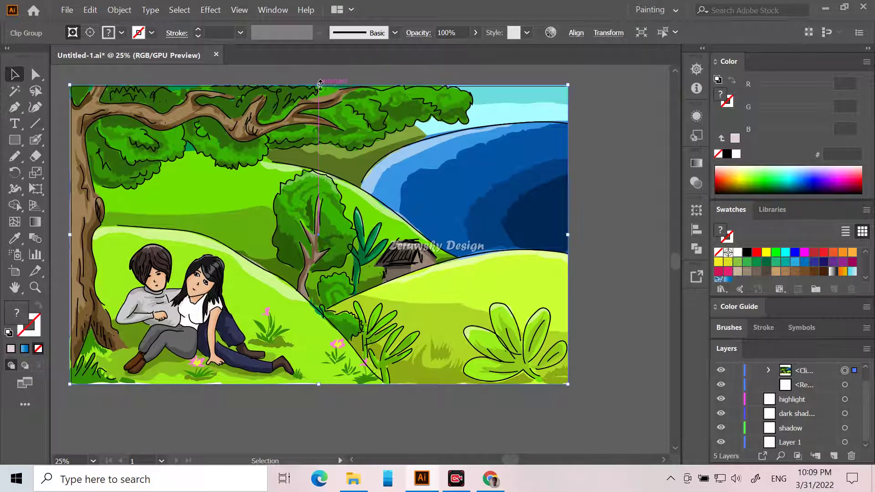
pyautogui.click(619, 147)
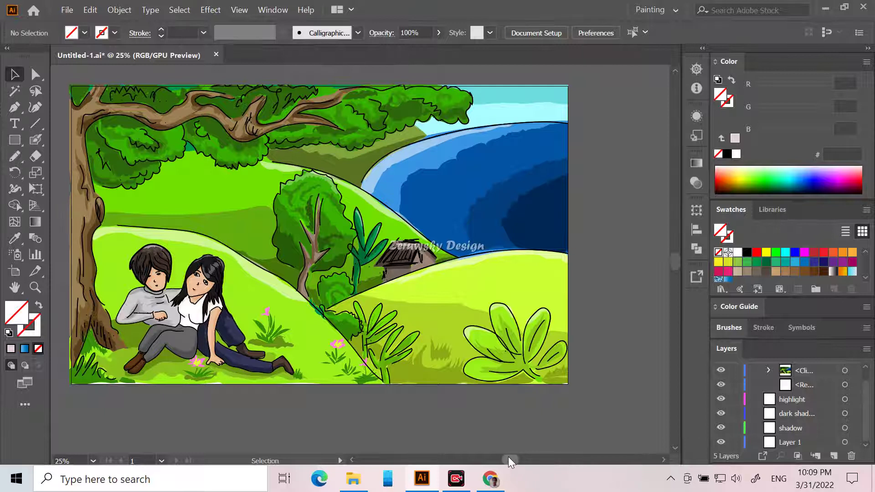
pyautogui.scroll(2, 508, 456)
pyautogui.hscroll(-2, 508, 456)
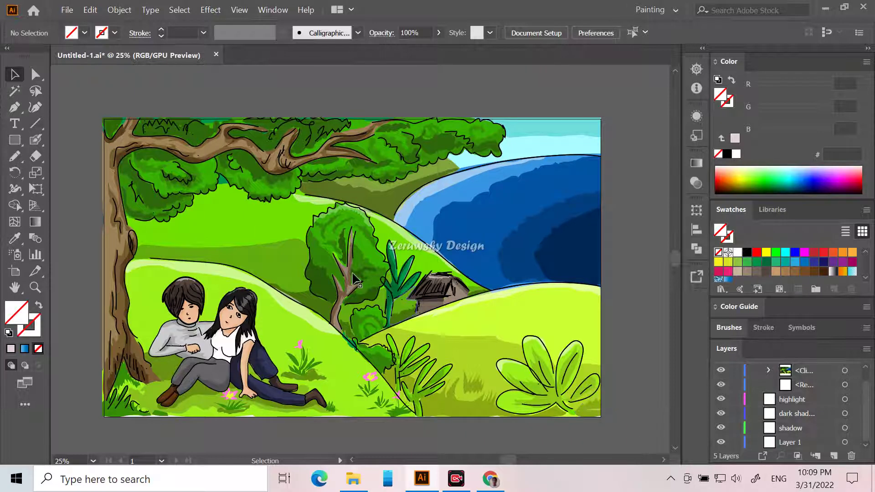
# Start a Save for Web export of the artwork as a maximum-quality JPEG, clipped to the 2000 × 1200 px artboard.
pyautogui.click(65, 10)
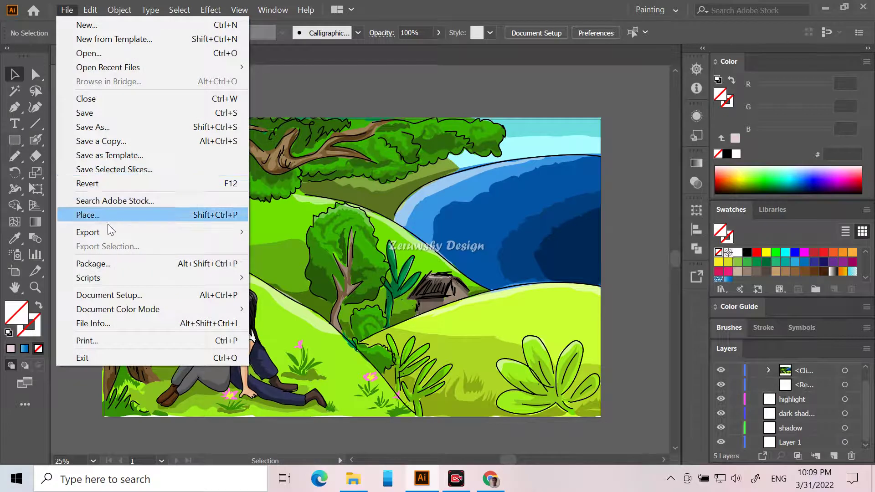
pyautogui.moveTo(110, 231)
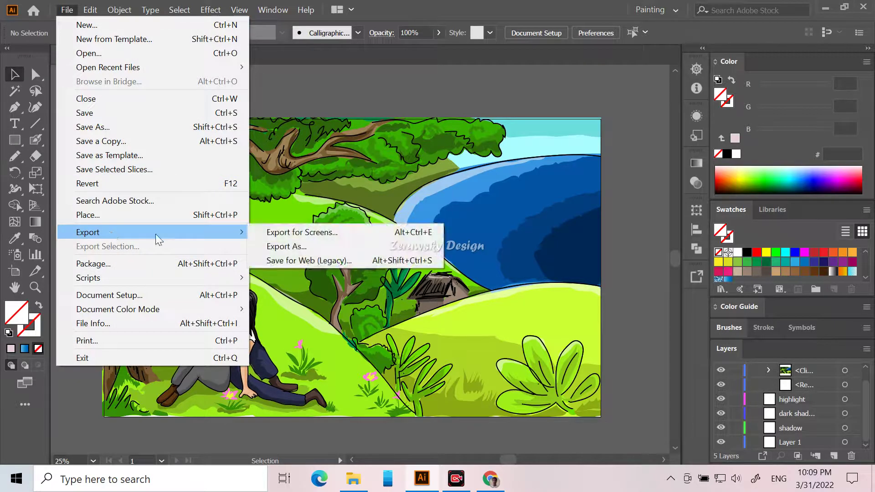
pyautogui.click(300, 256)
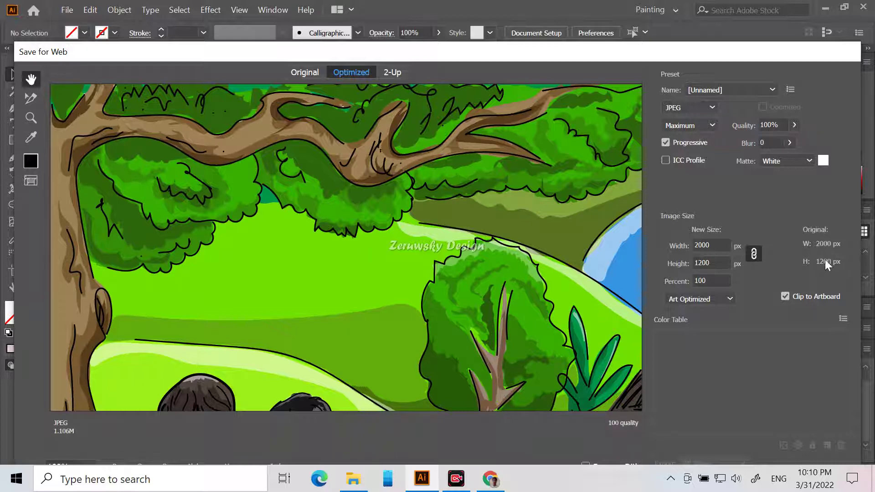
pyautogui.moveTo(607, 58); pyautogui.dragTo(593, 16)
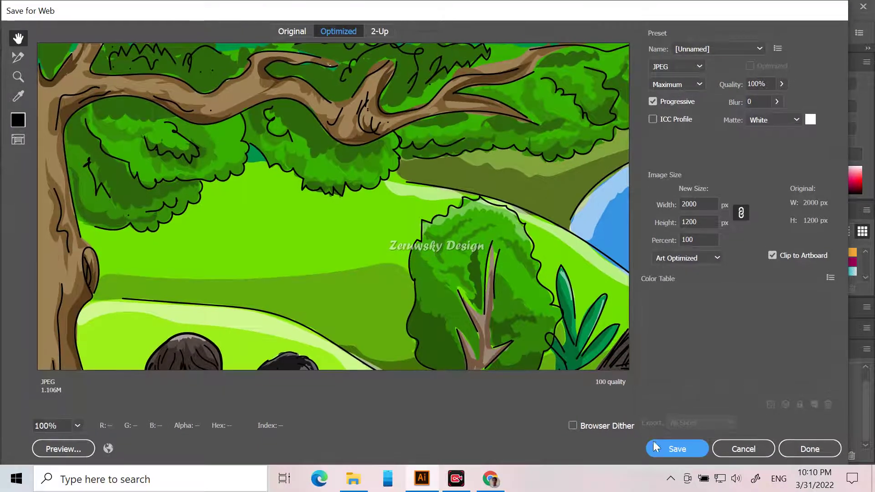
pyautogui.click(664, 449)
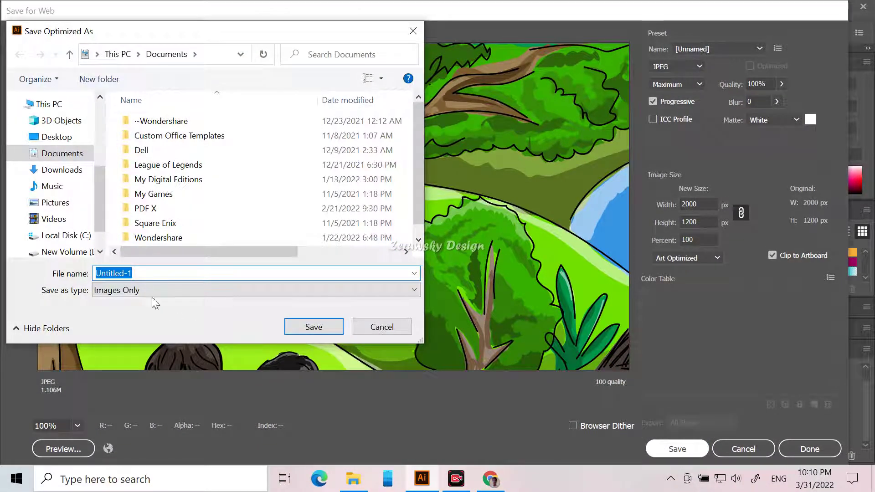
# Choose the new illustration folder inside design on drive D as the export location.
pyautogui.click(68, 252)
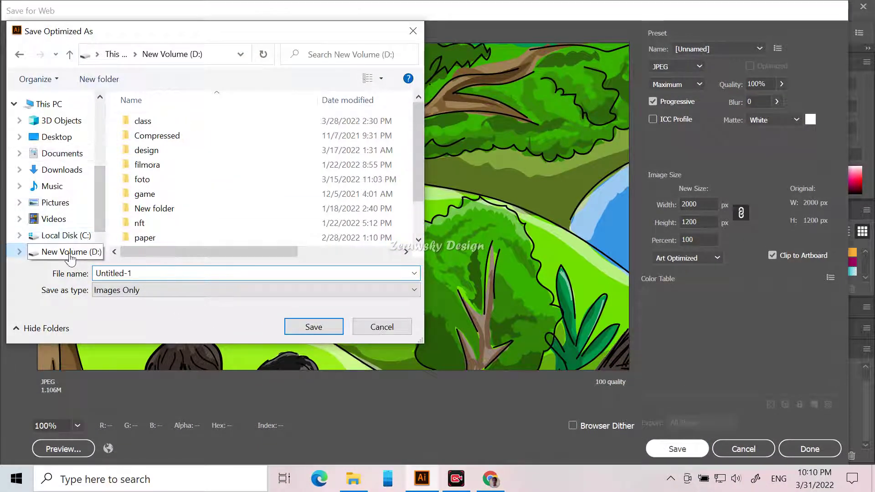
pyautogui.scroll(-1, 220, 190)
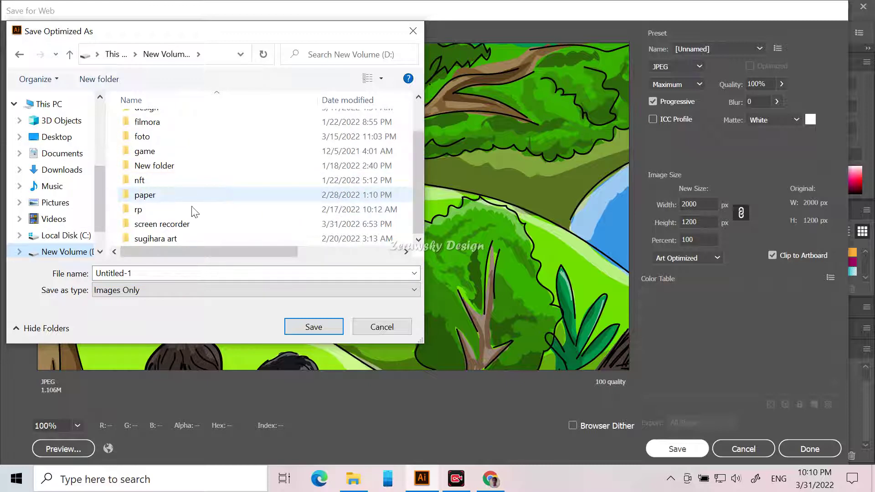
pyautogui.scroll(1, 167, 199)
pyautogui.scroll(-1, 167, 201)
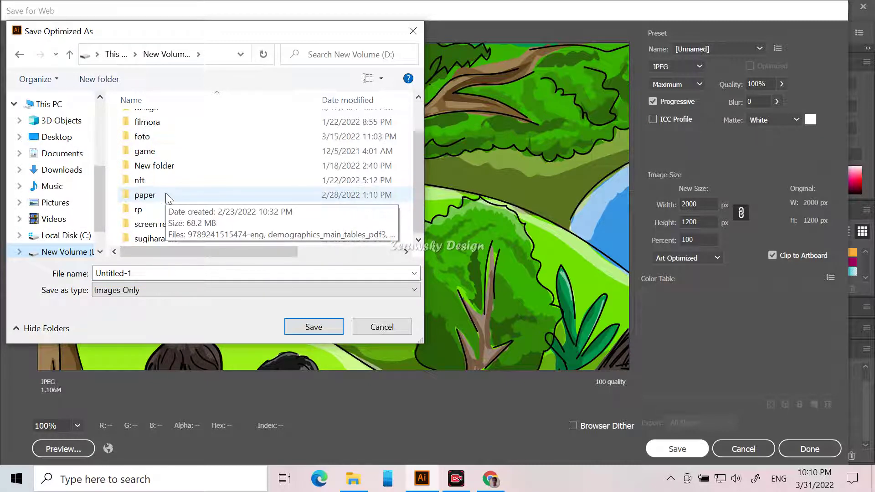
pyautogui.scroll(1, 181, 154)
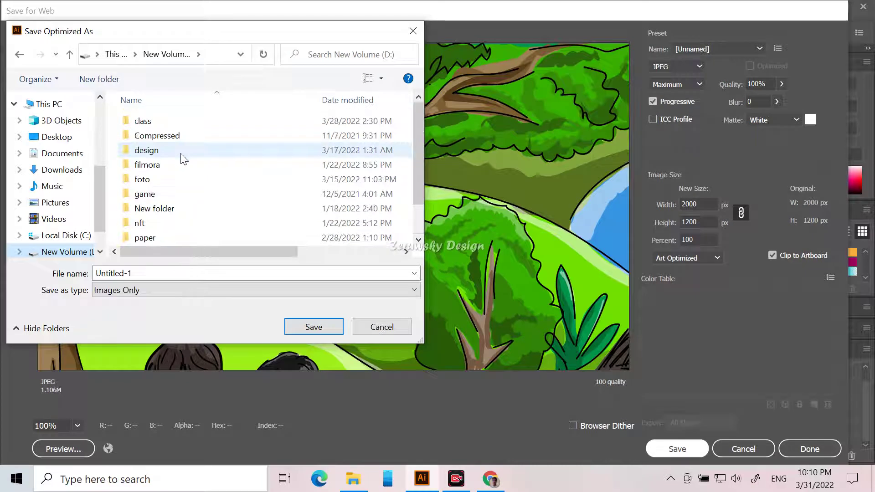
pyautogui.doubleClick(182, 152)
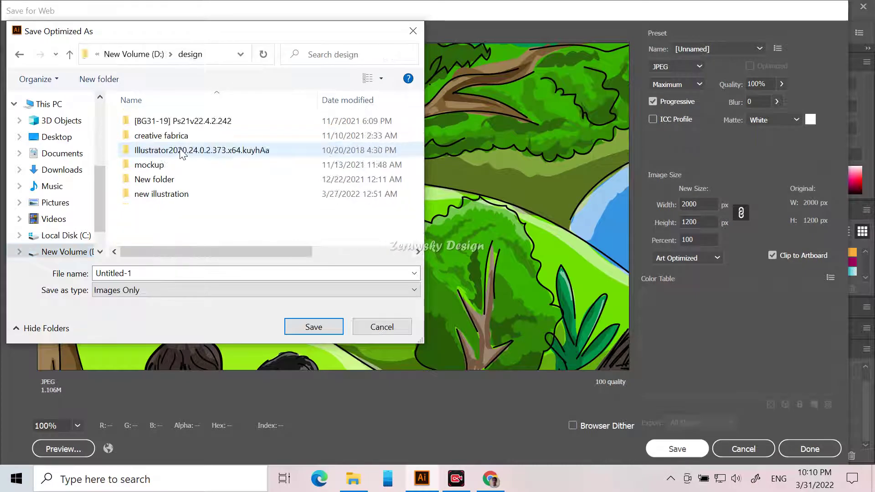
pyautogui.doubleClick(187, 194)
pyautogui.moveTo(152, 276); pyautogui.dragTo(88, 280)
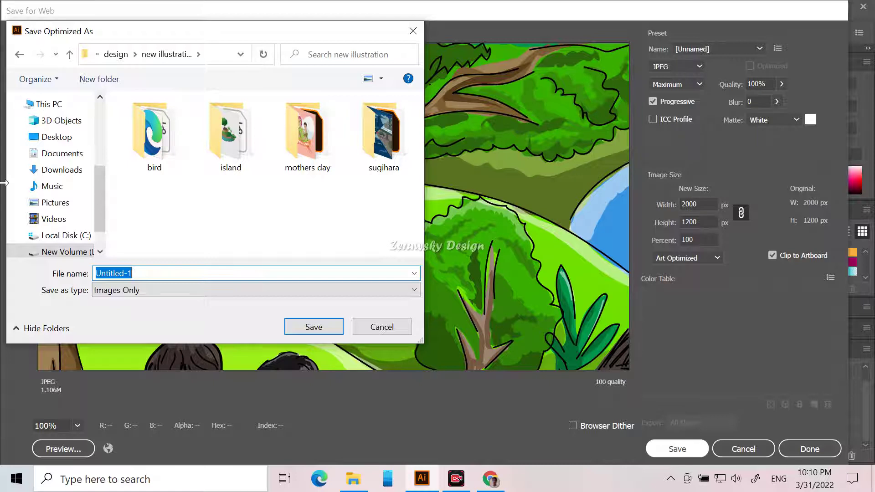
# Create a folder named landscape inside new illustration and open it.
pyautogui.click(100, 83)
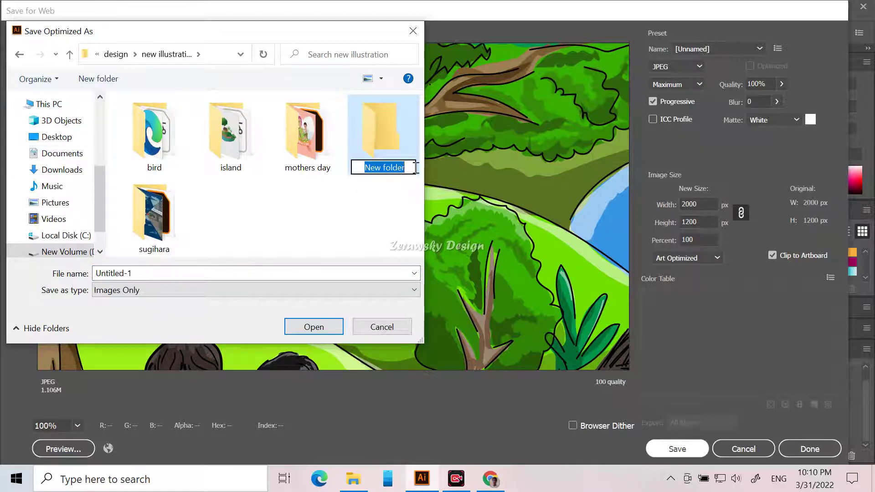
pyautogui.write('lans')
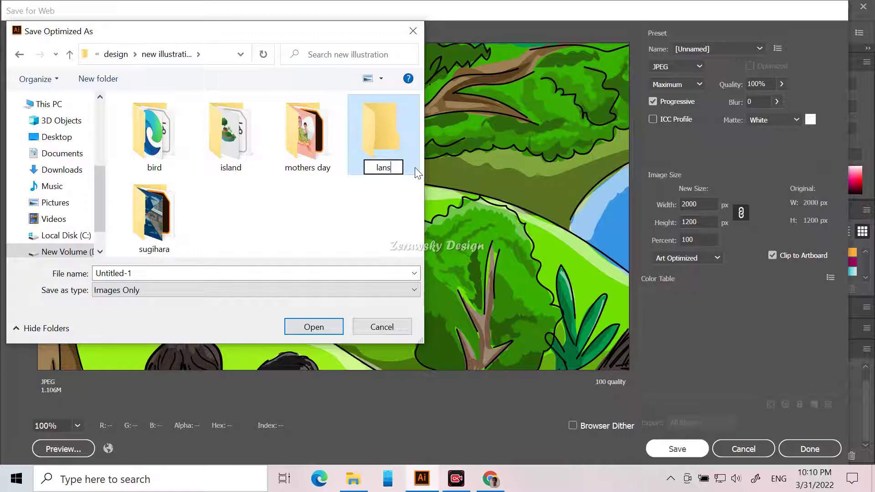
pyautogui.press('BackSpace')
pyautogui.write('dscape')
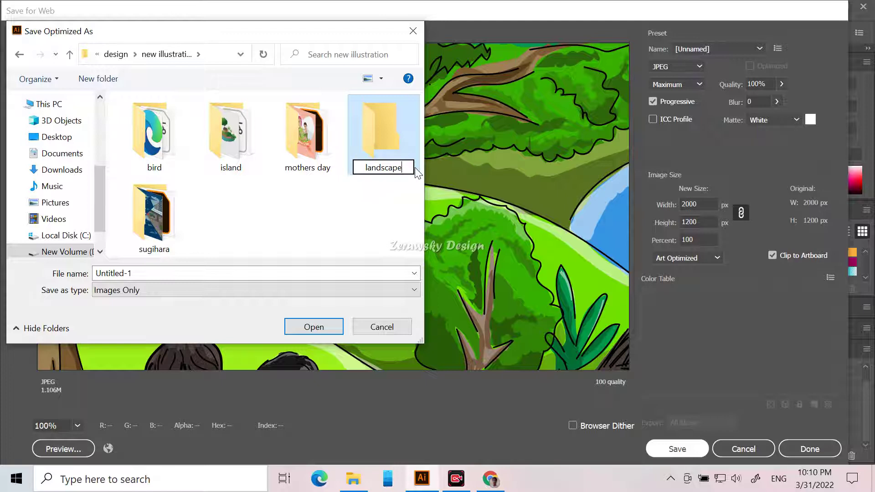
pyautogui.click(159, 278)
pyautogui.click(280, 162)
pyautogui.doubleClick(304, 141)
# Name the exported image landscape, keep the Images Only type, and save it.
pyautogui.click(160, 269)
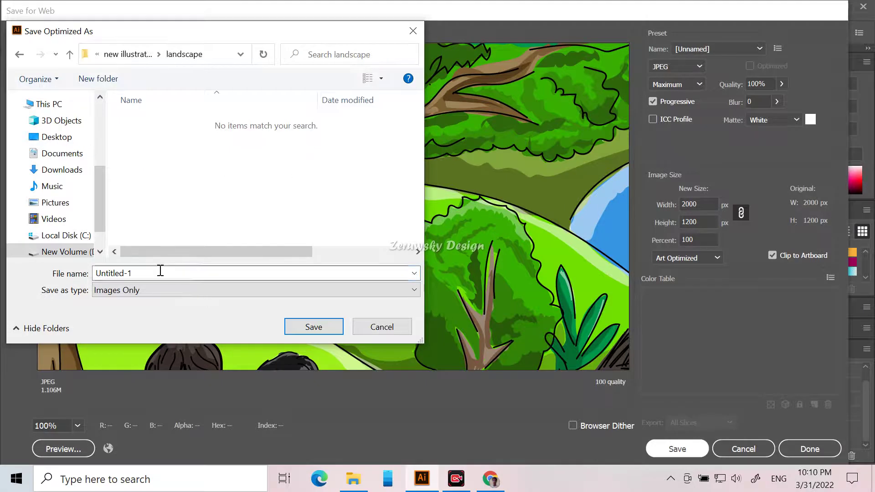
pyautogui.write('landscape')
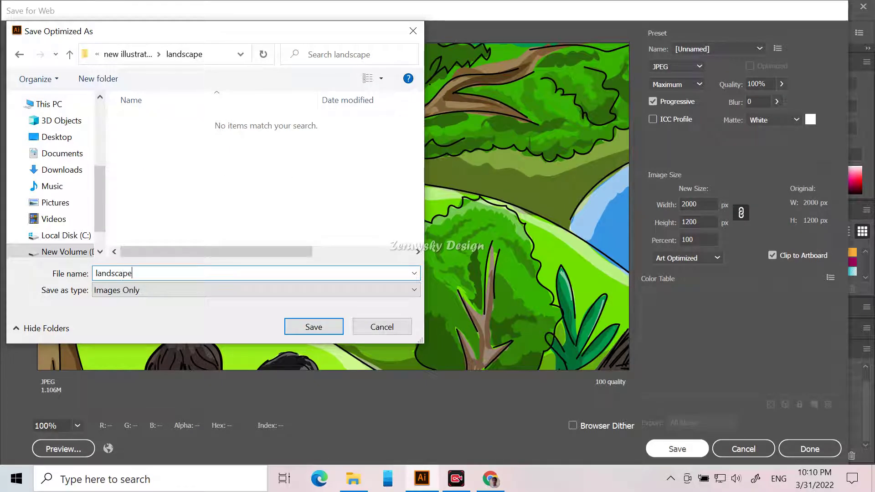
pyautogui.click(159, 288)
pyautogui.click(165, 287)
pyautogui.click(314, 327)
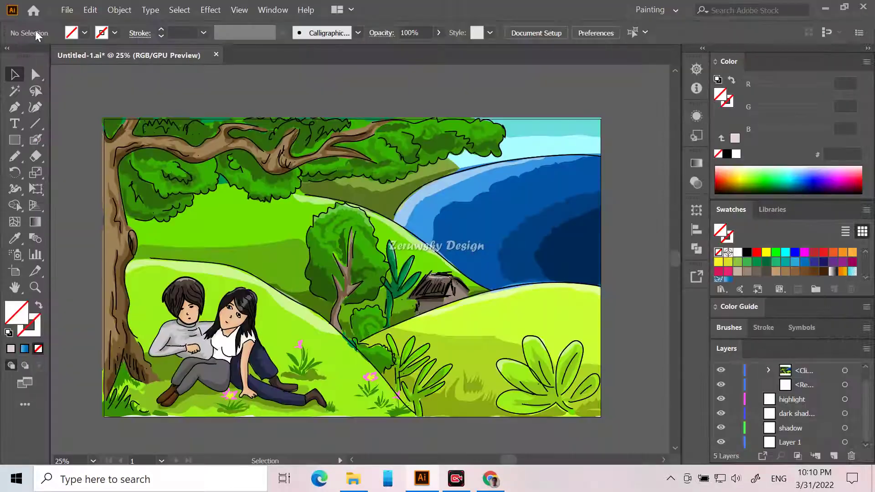
pyautogui.click(66, 10)
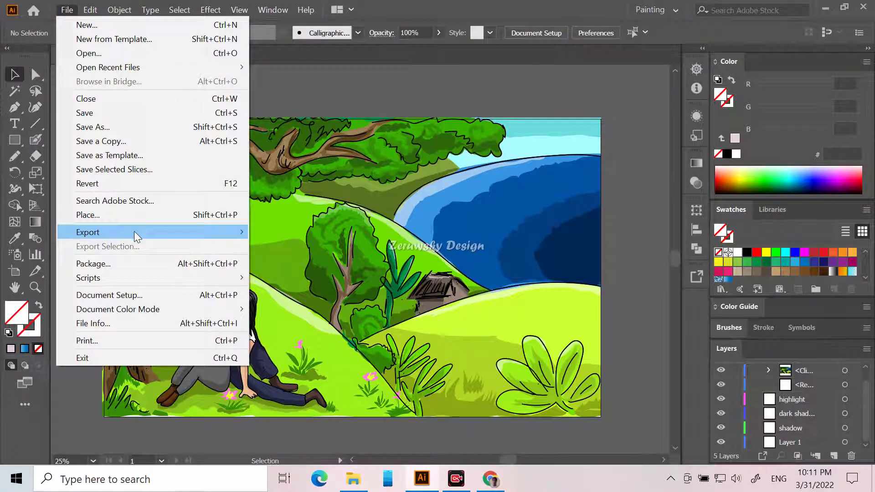
pyautogui.moveTo(134, 232)
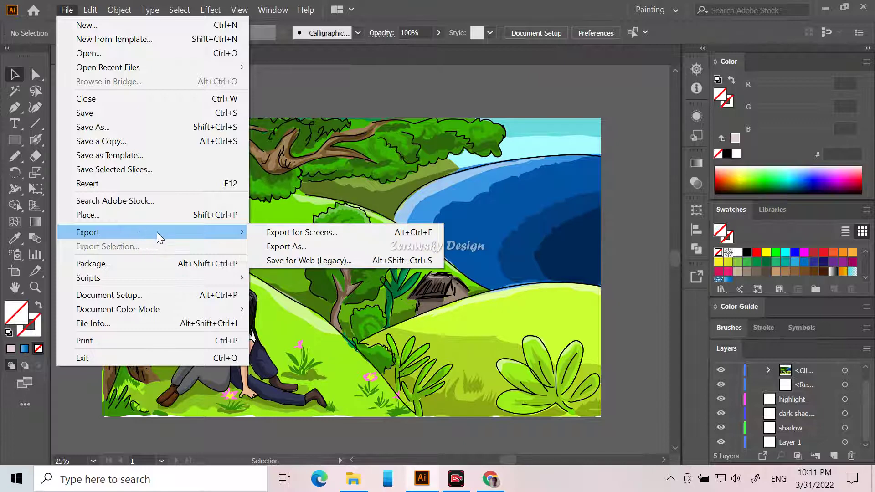
pyautogui.click(289, 259)
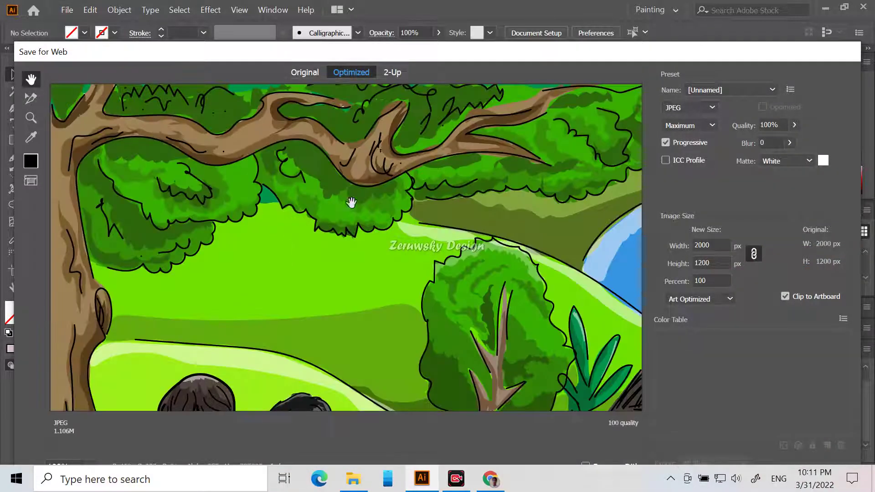
pyautogui.click(766, 90)
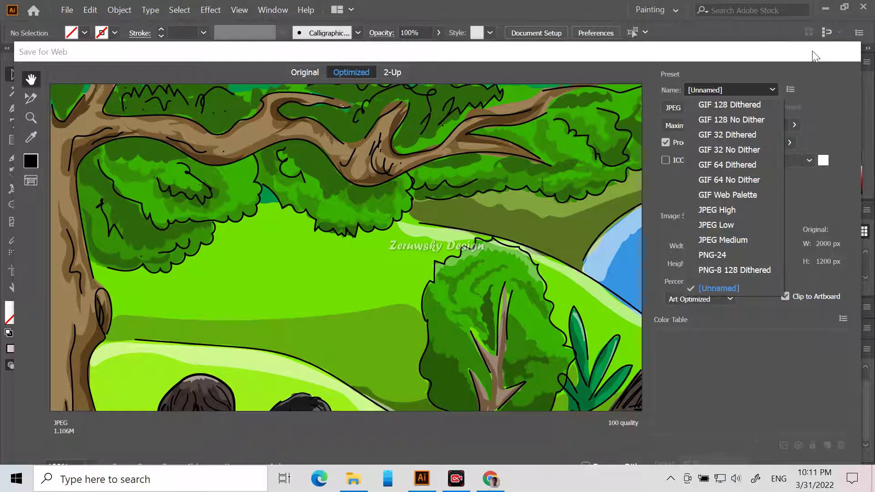
pyautogui.moveTo(812, 51); pyautogui.dragTo(721, 10)
pyautogui.click(665, 449)
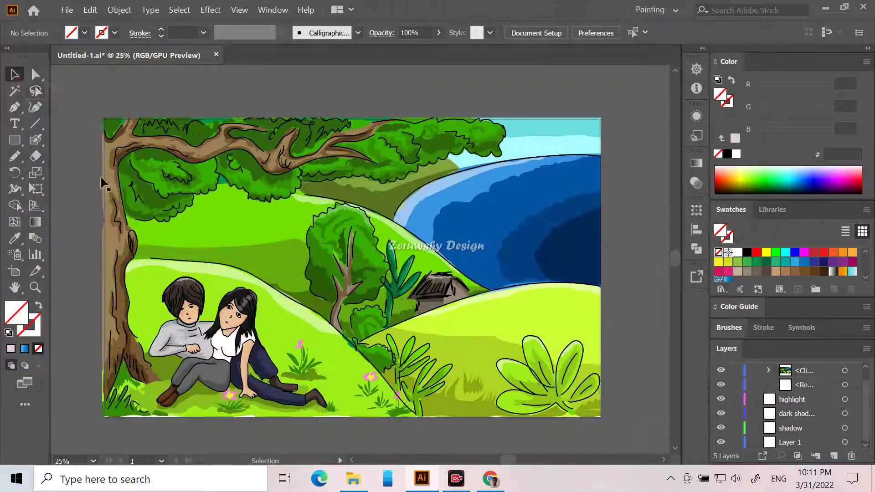
# Start saving a new version of the document as Illustrator EPS in the landscape folder under design and new illustration on drive D.
pyautogui.click(66, 10)
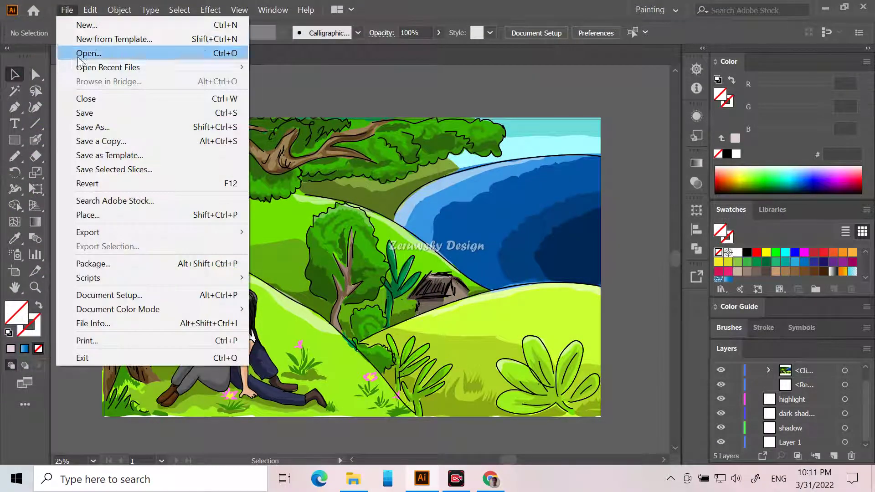
pyautogui.click(102, 128)
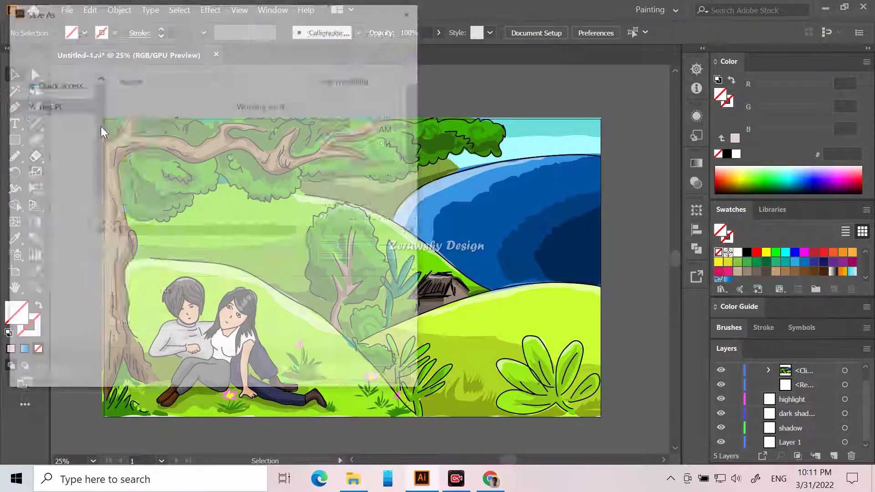
pyautogui.click(166, 274)
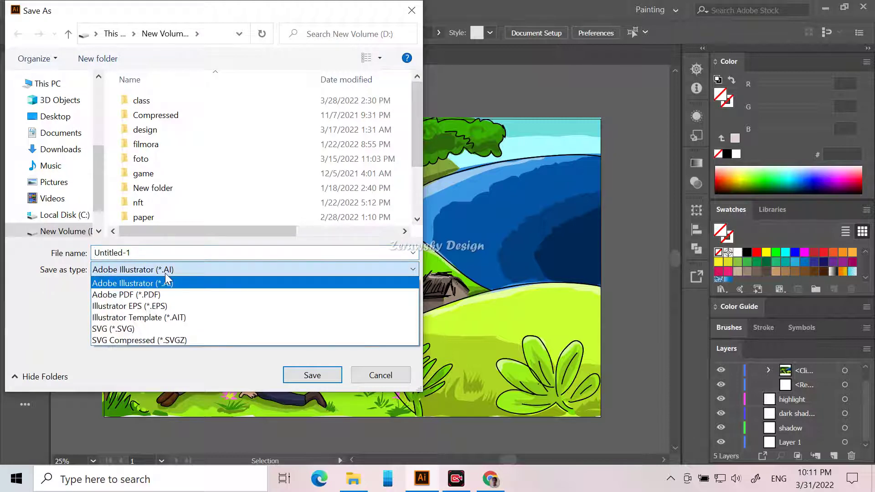
pyautogui.click(174, 305)
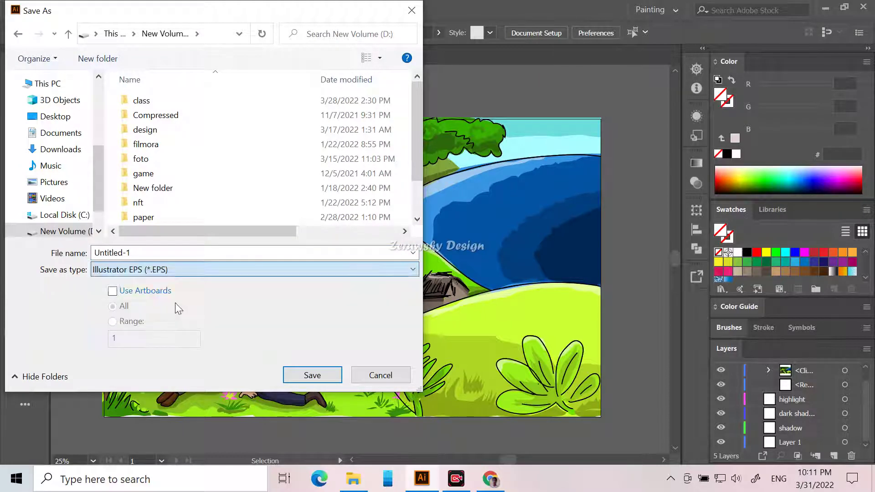
pyautogui.doubleClick(170, 130)
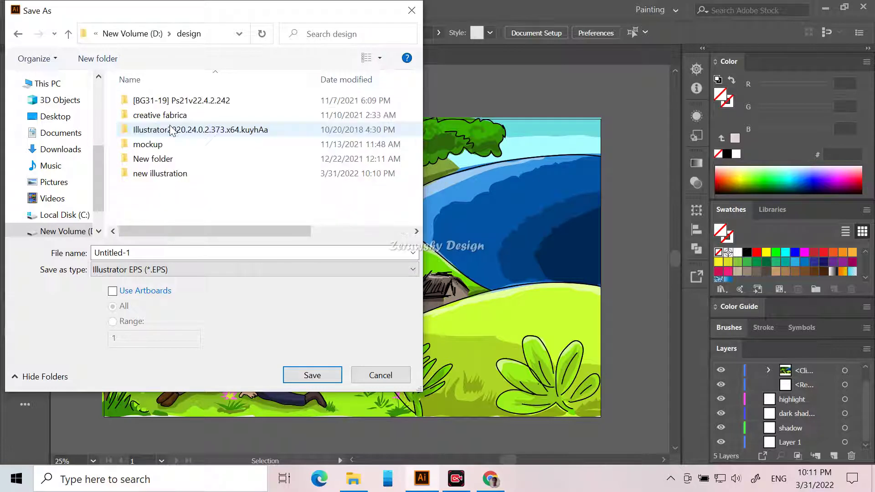
pyautogui.doubleClick(184, 176)
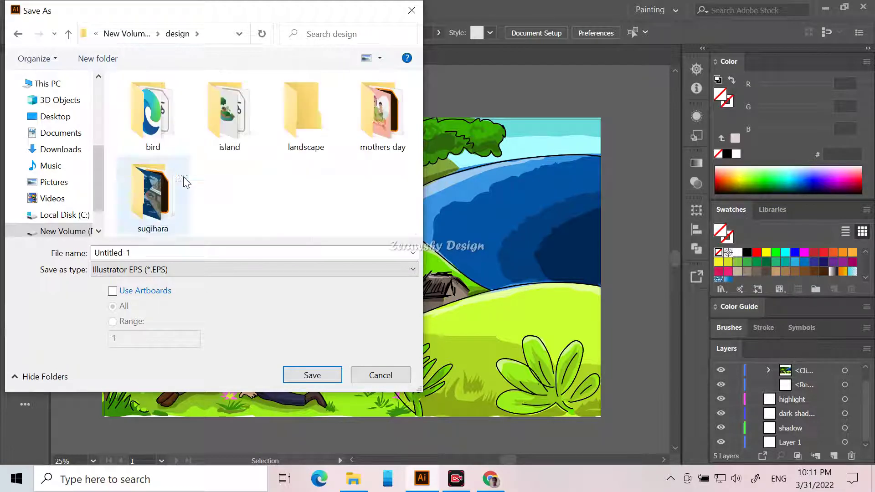
pyautogui.doubleClick(297, 133)
# Name the EPS file landscape and proceed with the save.
pyautogui.moveTo(175, 248); pyautogui.dragTo(39, 261)
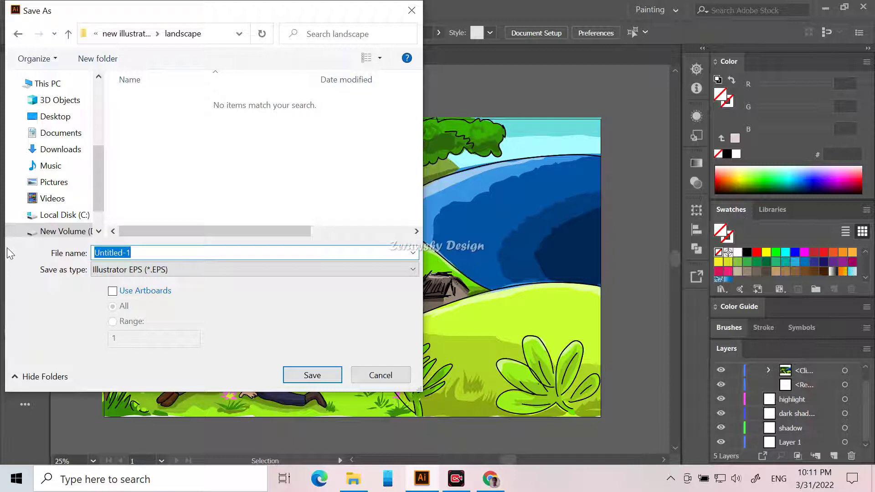
pyautogui.write('lands')
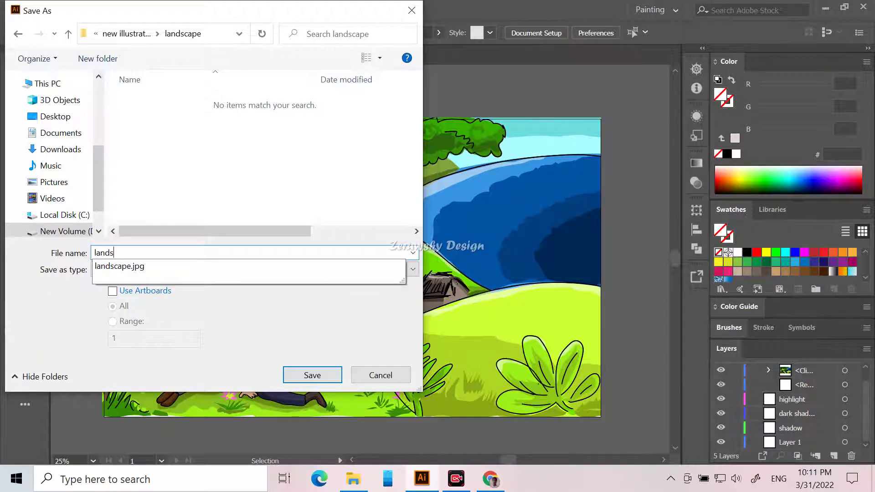
pyautogui.write('cape')
pyautogui.click(248, 196)
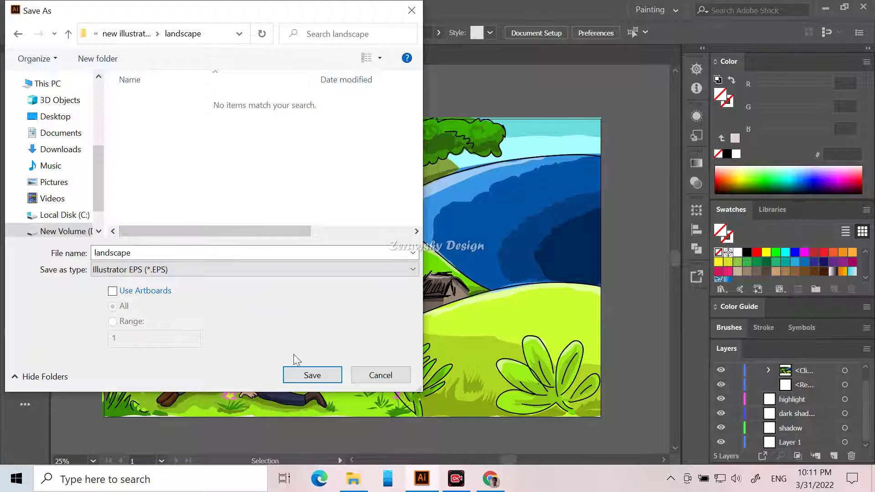
pyautogui.click(308, 372)
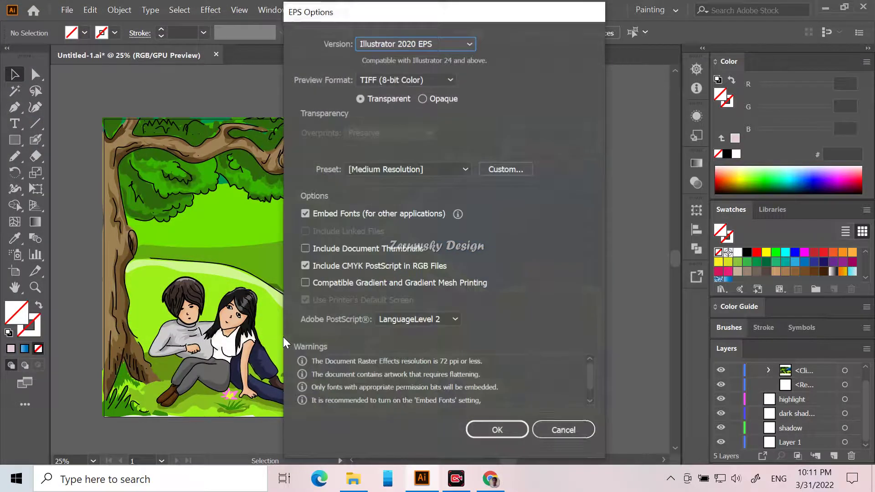
# Set the EPS version to Illustrator 10 EPS and finish saving in the older format.
pyautogui.click(426, 43)
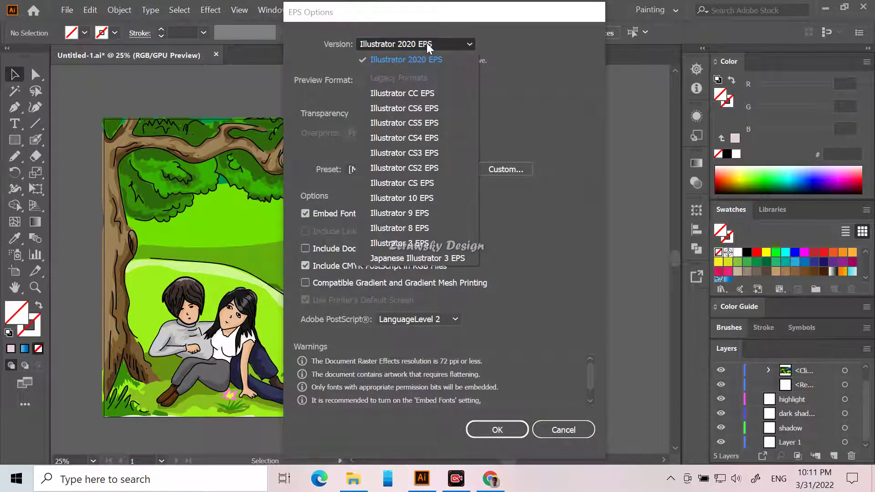
pyautogui.click(428, 198)
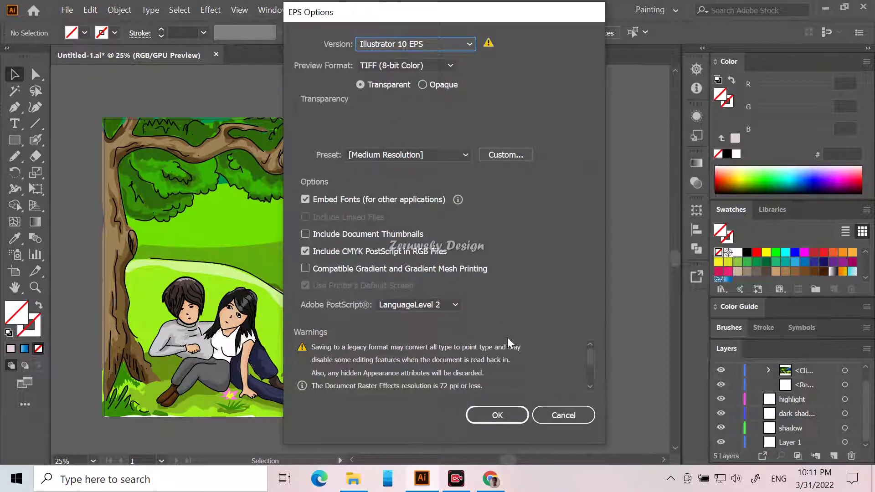
pyautogui.click(512, 414)
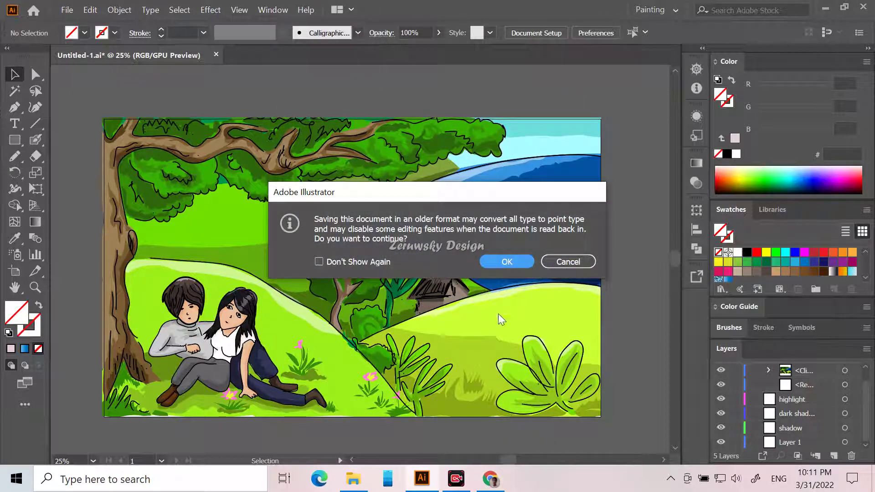
pyautogui.click(506, 262)
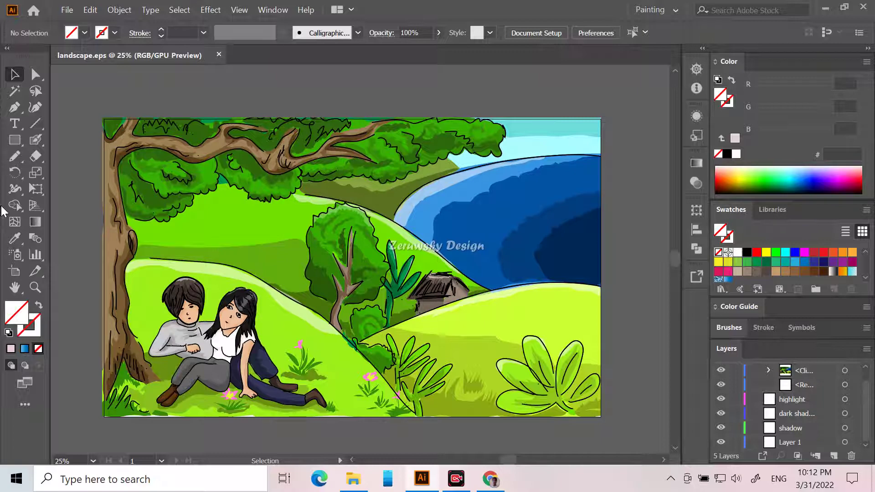
# Save the document also as an Adobe Illustrator file named landscape in the same folder, using the Illustrator 2020 version and default options.
pyautogui.click(67, 10)
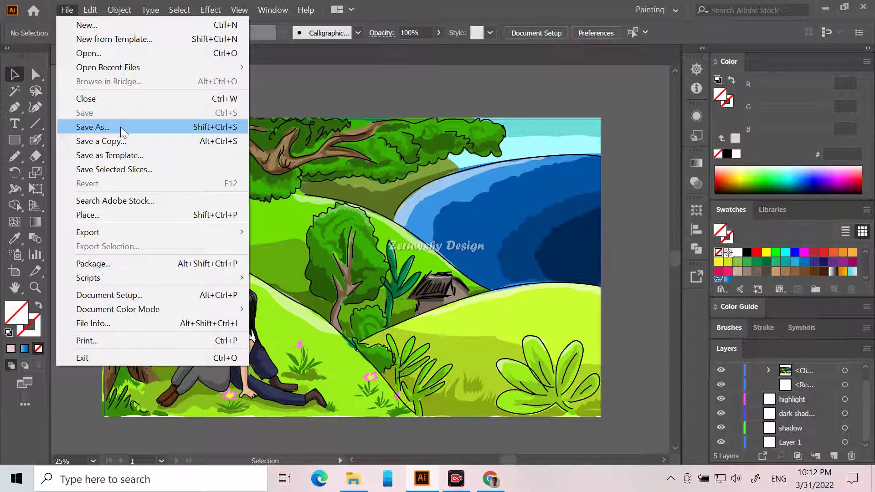
pyautogui.click(139, 123)
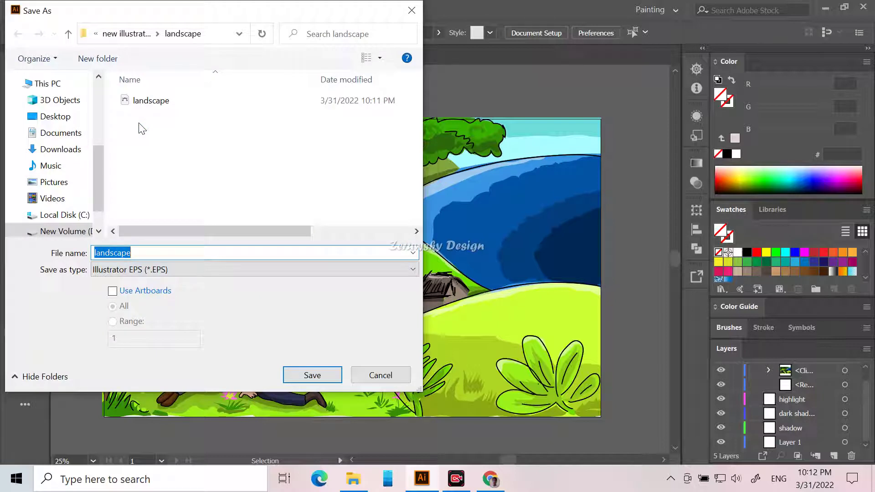
pyautogui.click(313, 376)
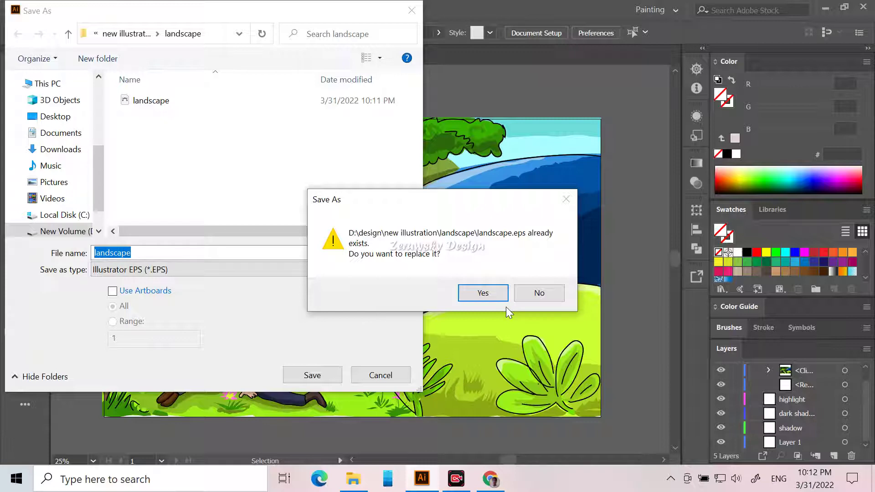
pyautogui.click(539, 294)
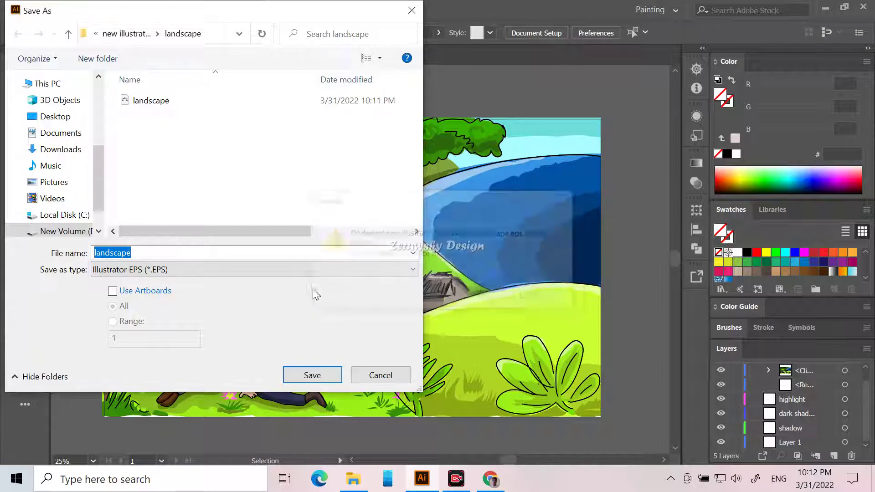
pyautogui.click(177, 272)
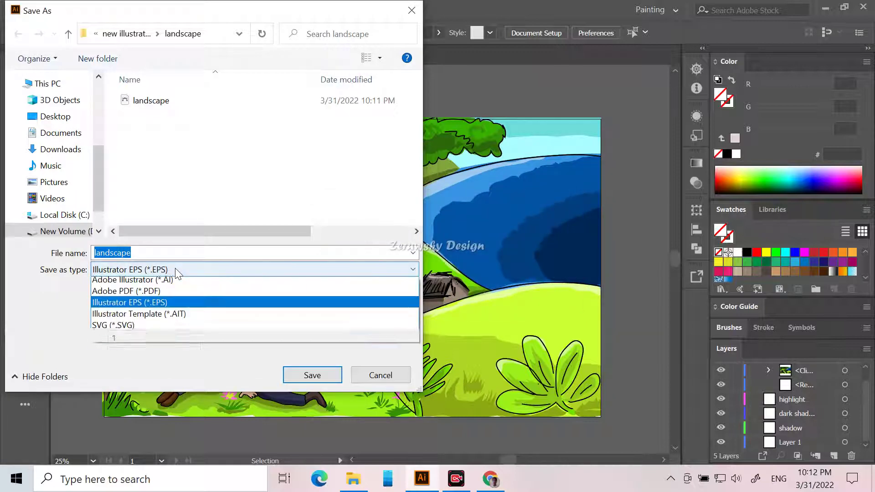
pyautogui.click(236, 284)
pyautogui.click(314, 377)
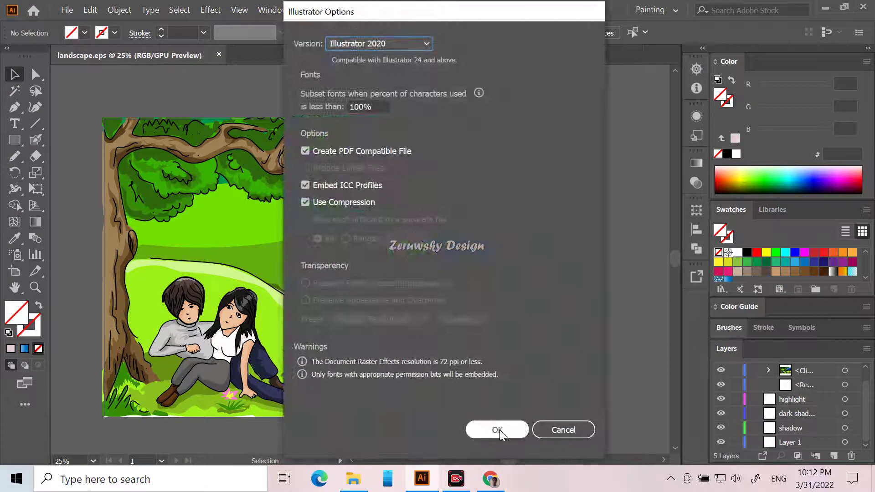
pyautogui.click(498, 428)
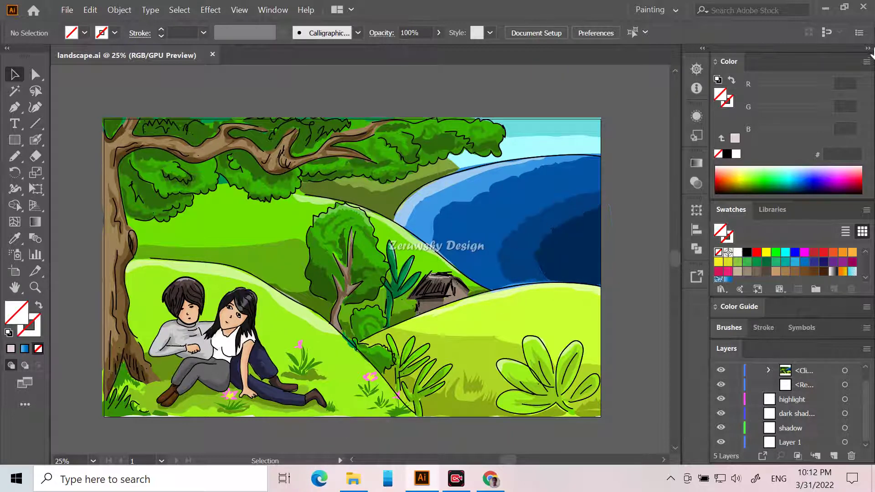
# Quit Illustrator with the clipboard cleared, and close the remaining Downloads window and Coolors browser pages.
pyautogui.click(872, 4)
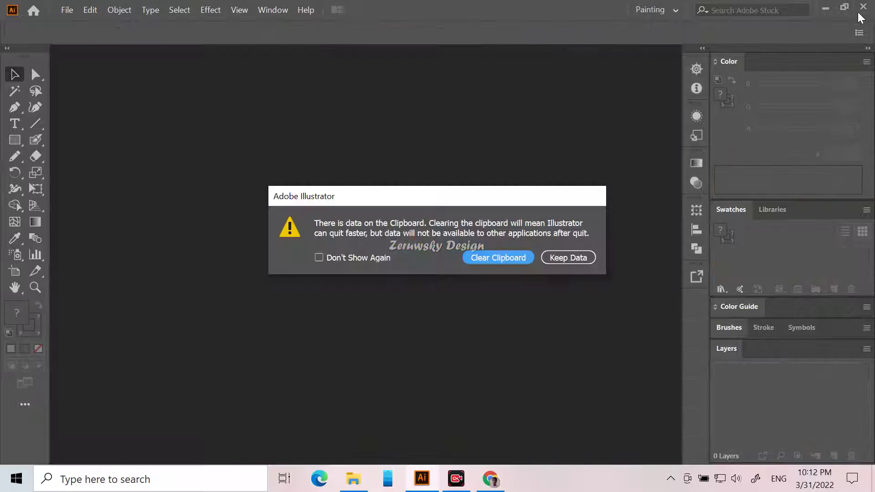
pyautogui.click(528, 261)
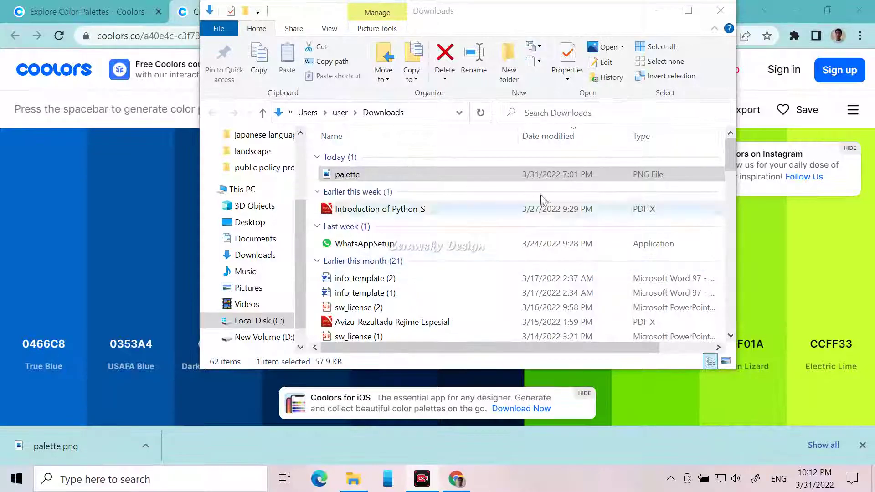
pyautogui.click(724, 10)
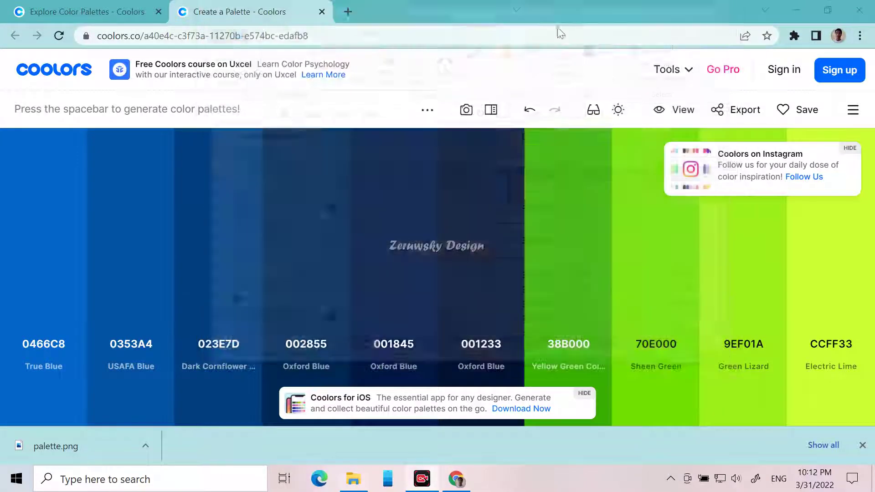
pyautogui.click(322, 11)
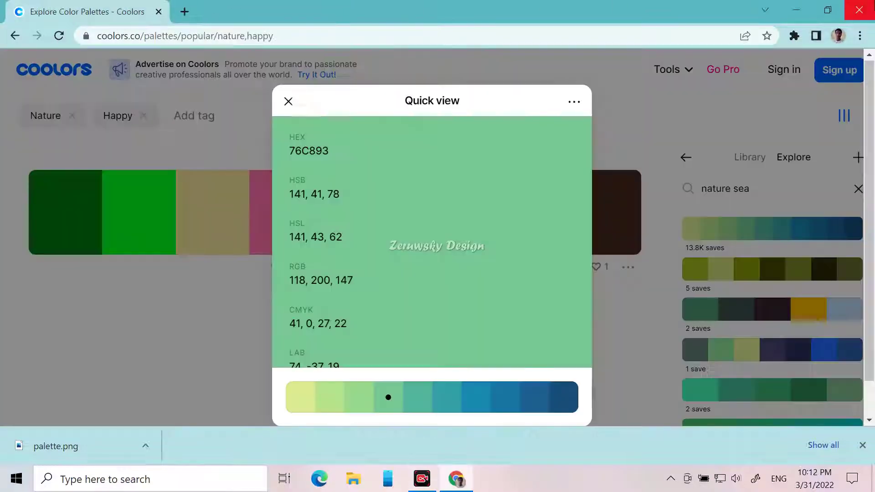
pyautogui.click(859, 10)
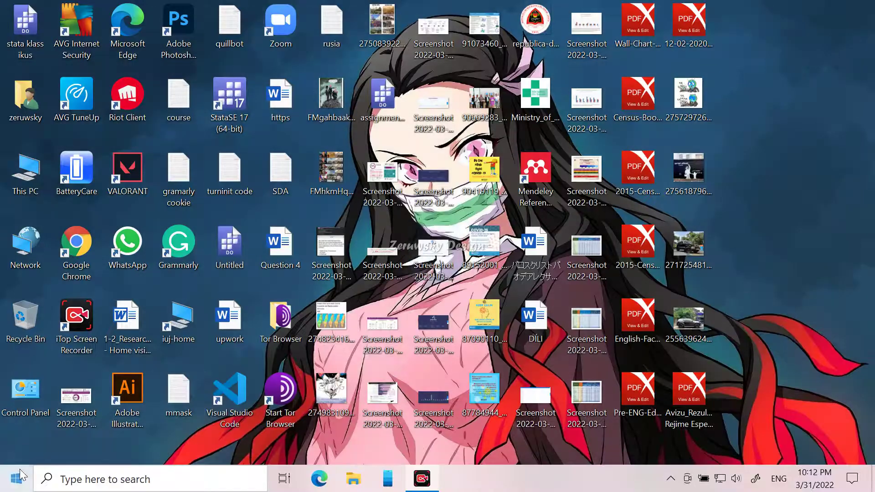
# Browse drive D in File Explorer to the landscape folder inside design and new illustration.
pyautogui.doubleClick(28, 172)
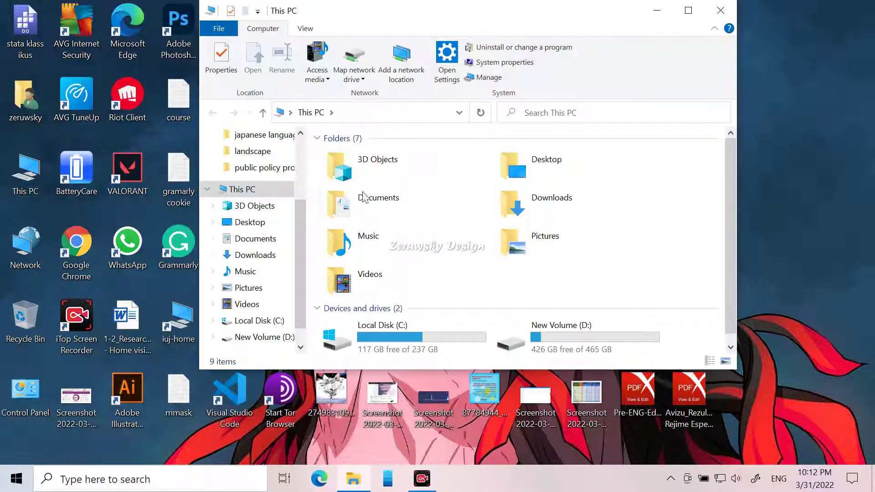
pyautogui.doubleClick(572, 338)
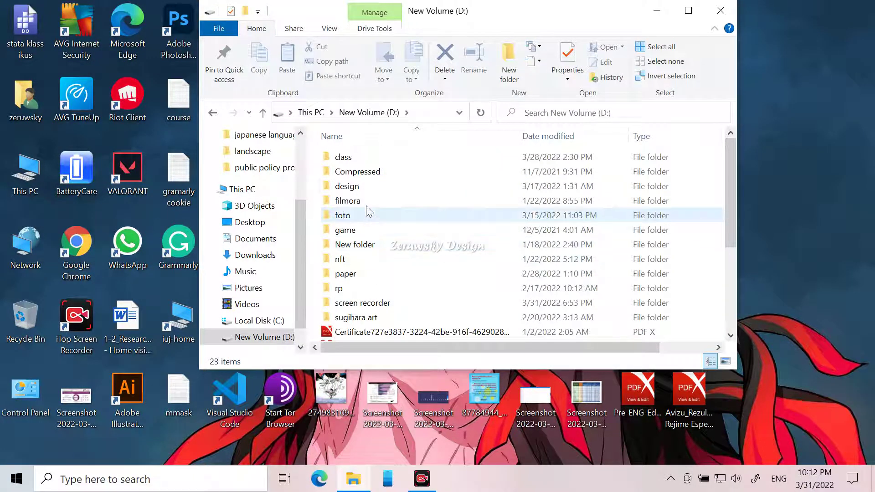
pyautogui.doubleClick(367, 190)
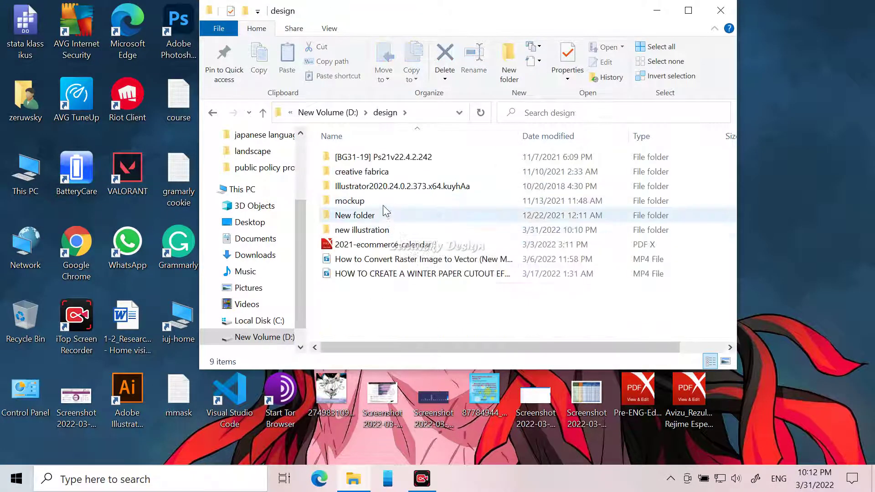
pyautogui.doubleClick(389, 231)
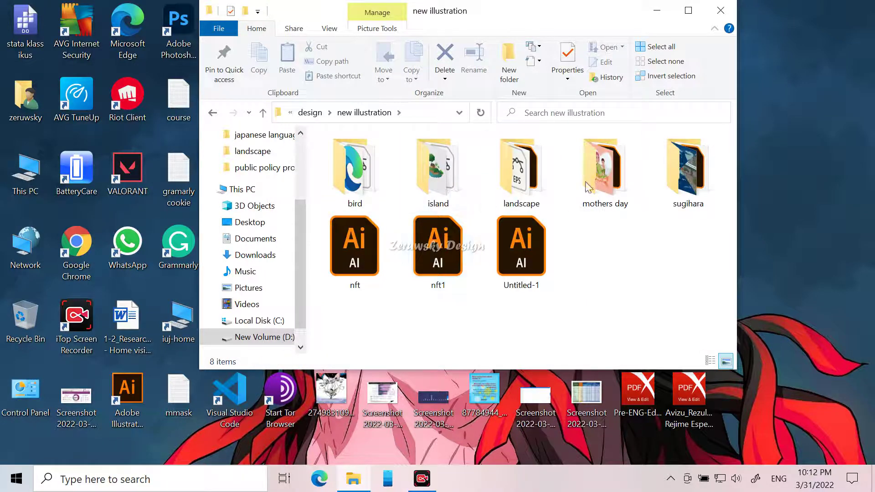
pyautogui.click(508, 187)
pyautogui.doubleClick(509, 187)
# Open the exported landscape JPEG in Photos and inspect the artwork at closer and full view.
pyautogui.doubleClick(383, 191)
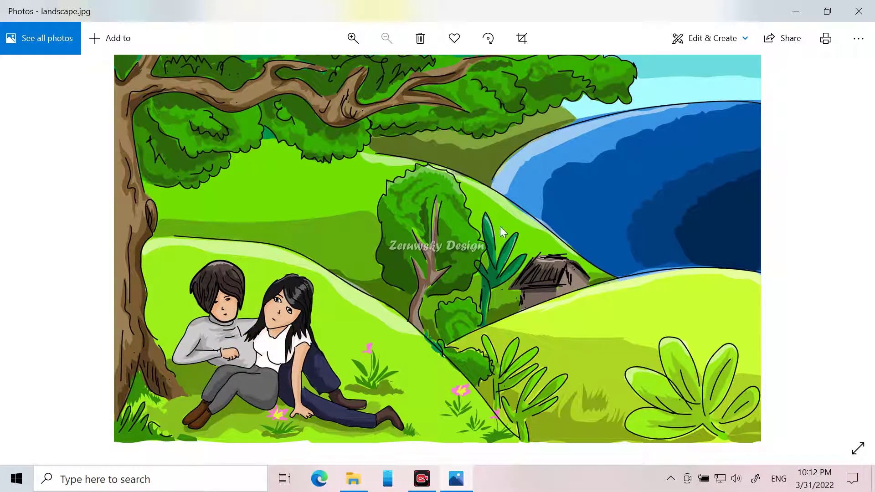
pyautogui.scroll(2, 516, 294)
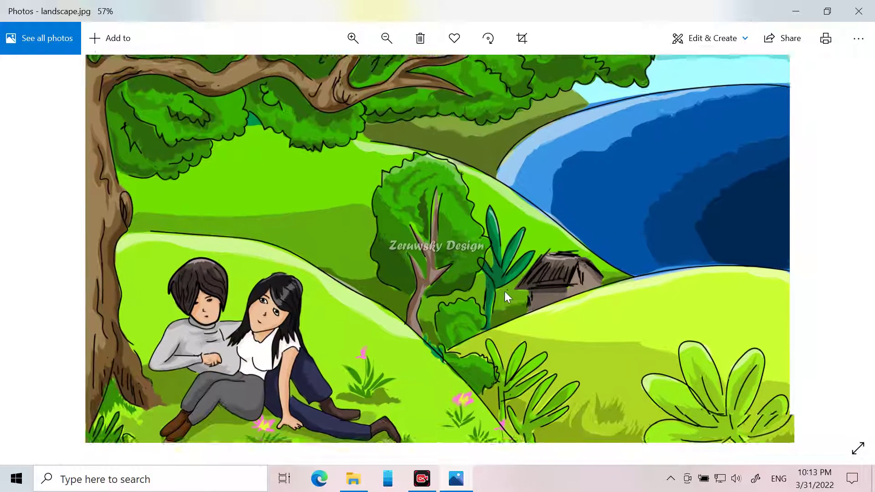
pyautogui.scroll(-2, 499, 290)
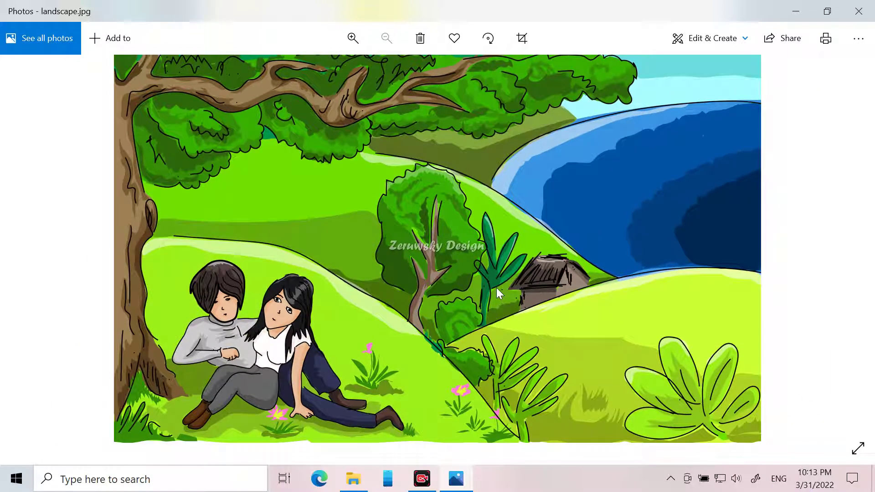
pyautogui.scroll(2, 497, 288)
pyautogui.scroll(-2, 496, 288)
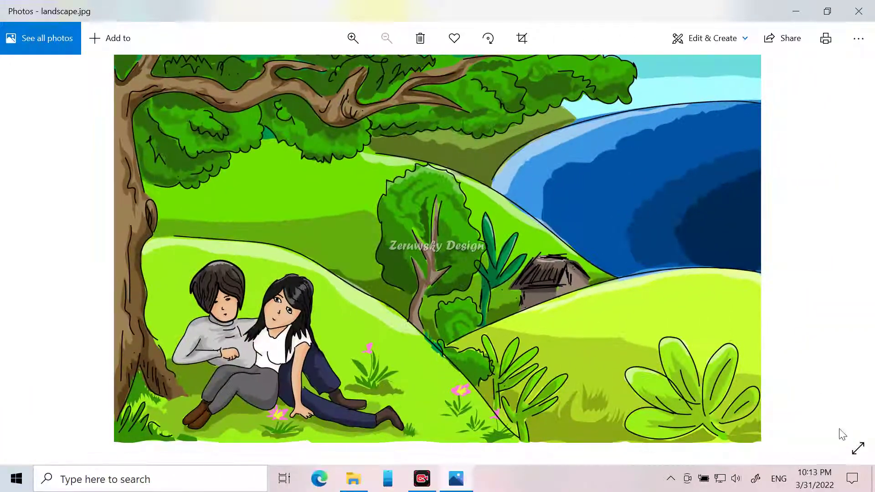